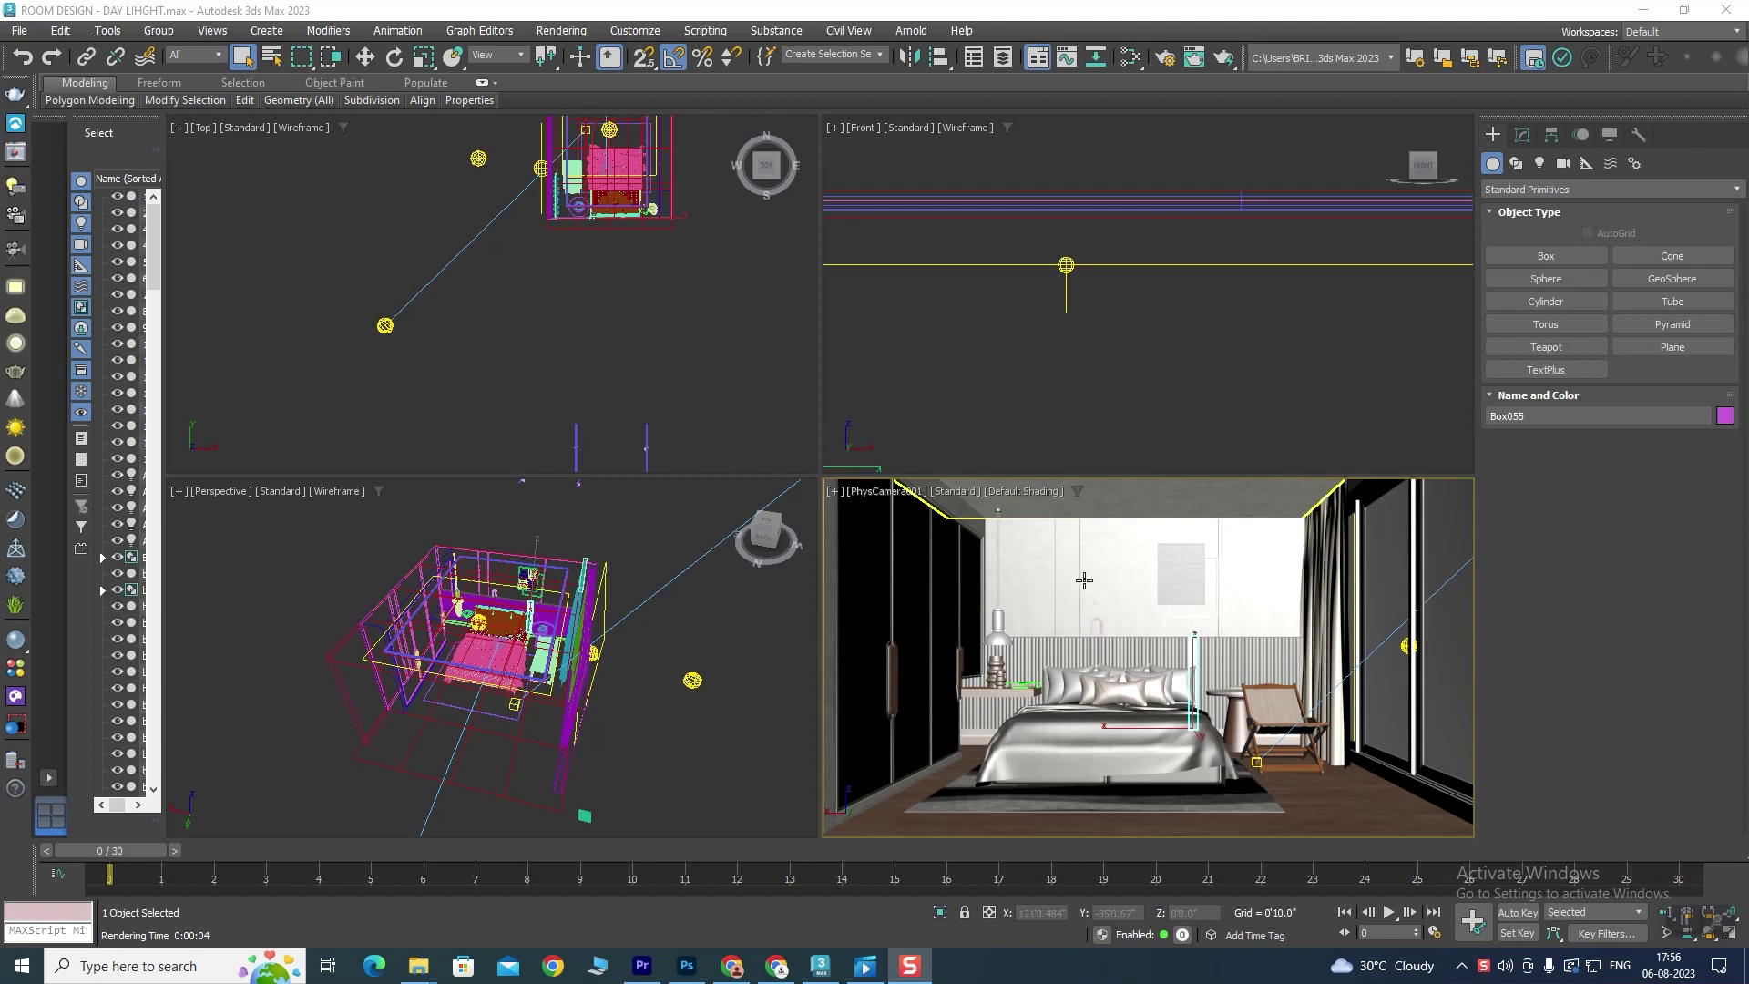
Step: Zoom and pan the Perspective view across the bedroom
scroll(628, 617, "down", 6)
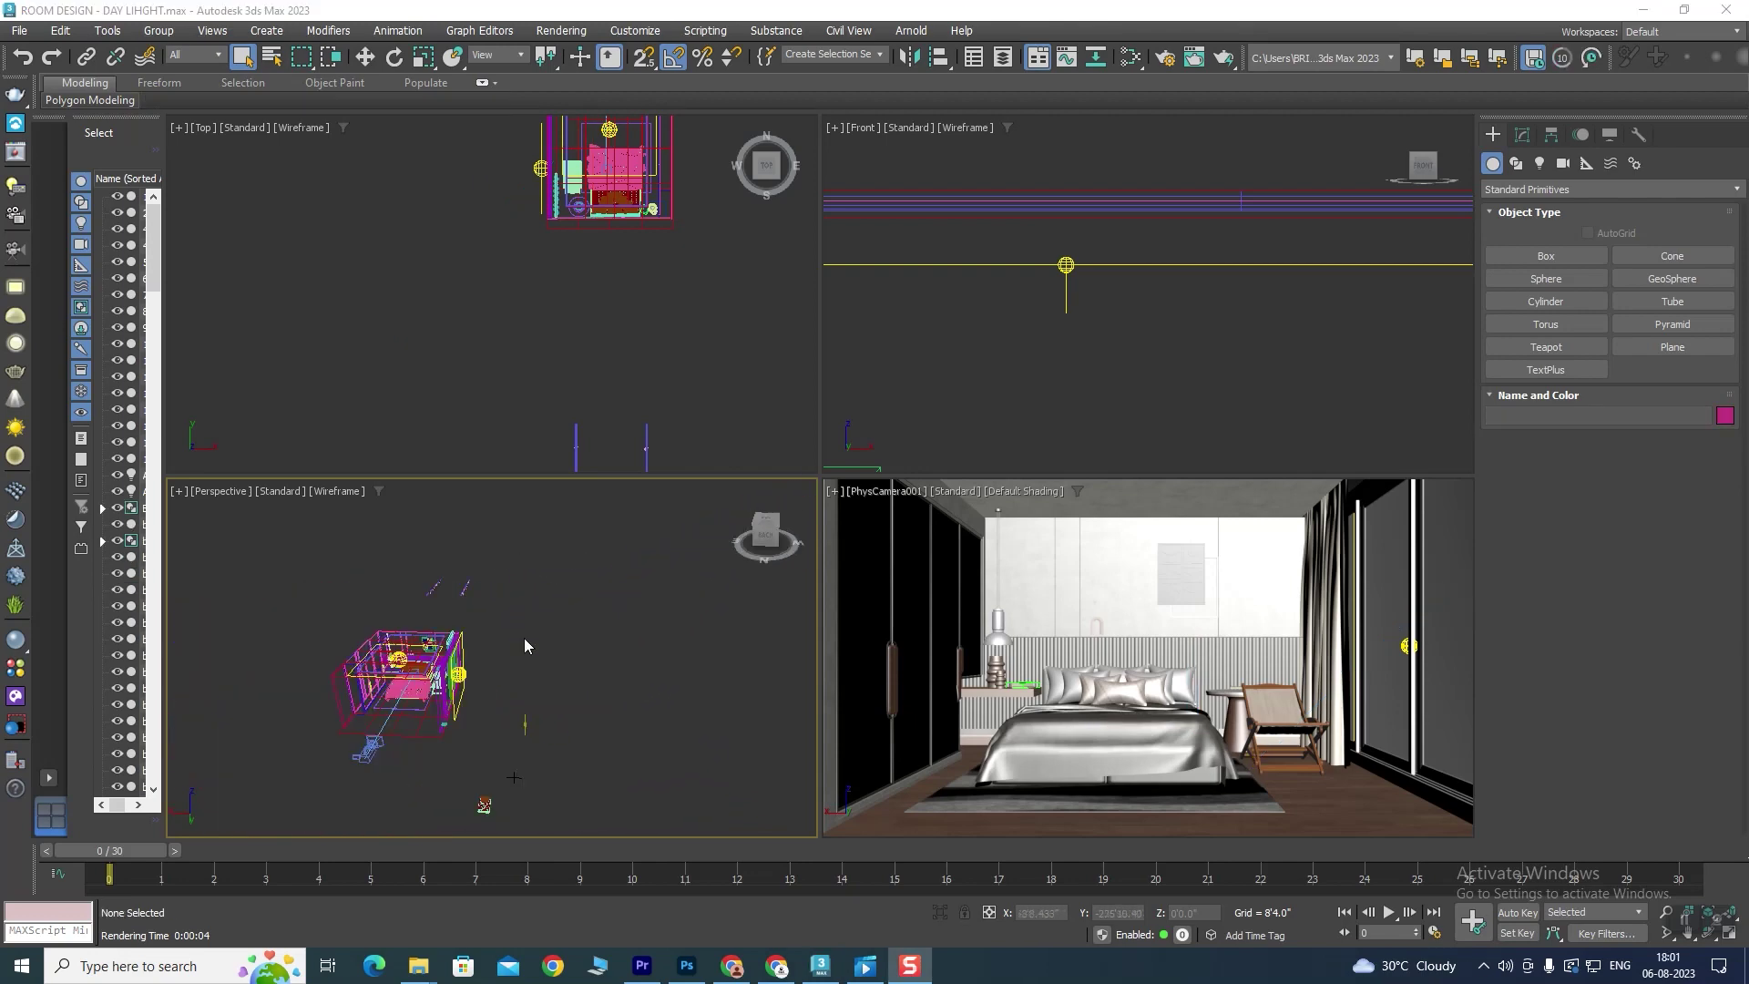
scroll(472, 691, "up", 3)
scroll(352, 656, "up", 3)
scroll(613, 714, "up", 4)
scroll(550, 690, "up", 3)
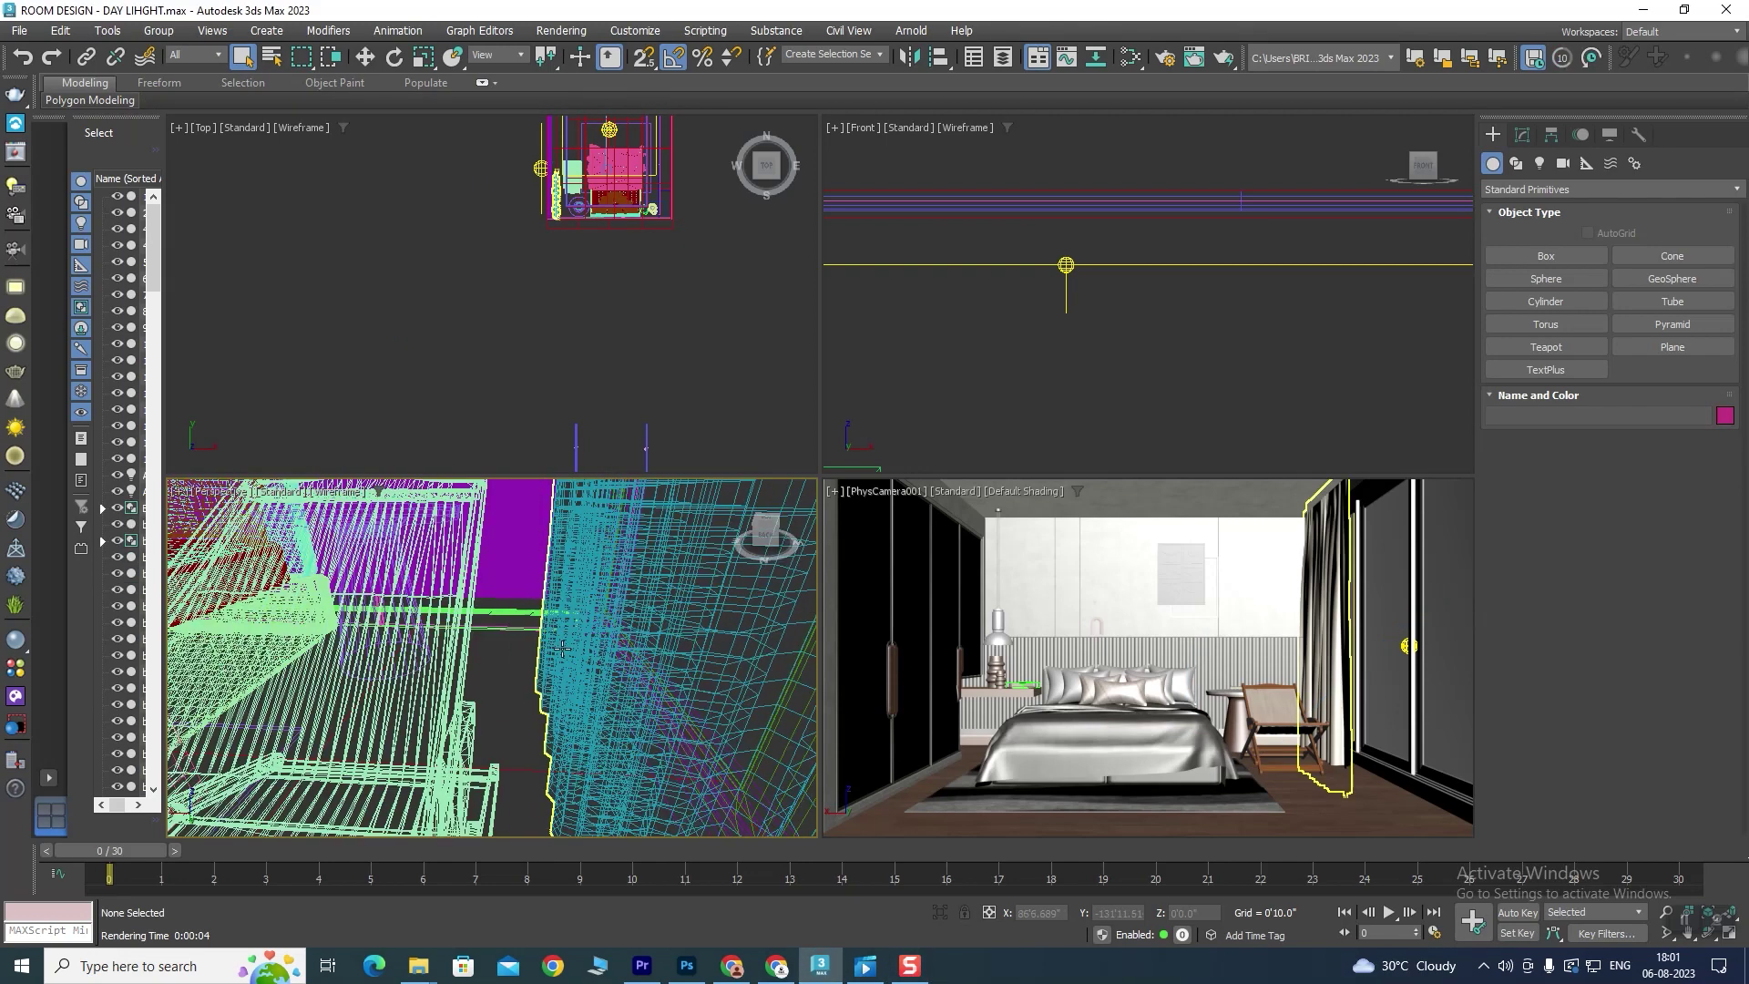
scroll(551, 689, "down", 3)
scroll(550, 689, "down", 2)
middle_click_drag(656, 638, 326, 592)
scroll(455, 620, "up", 3)
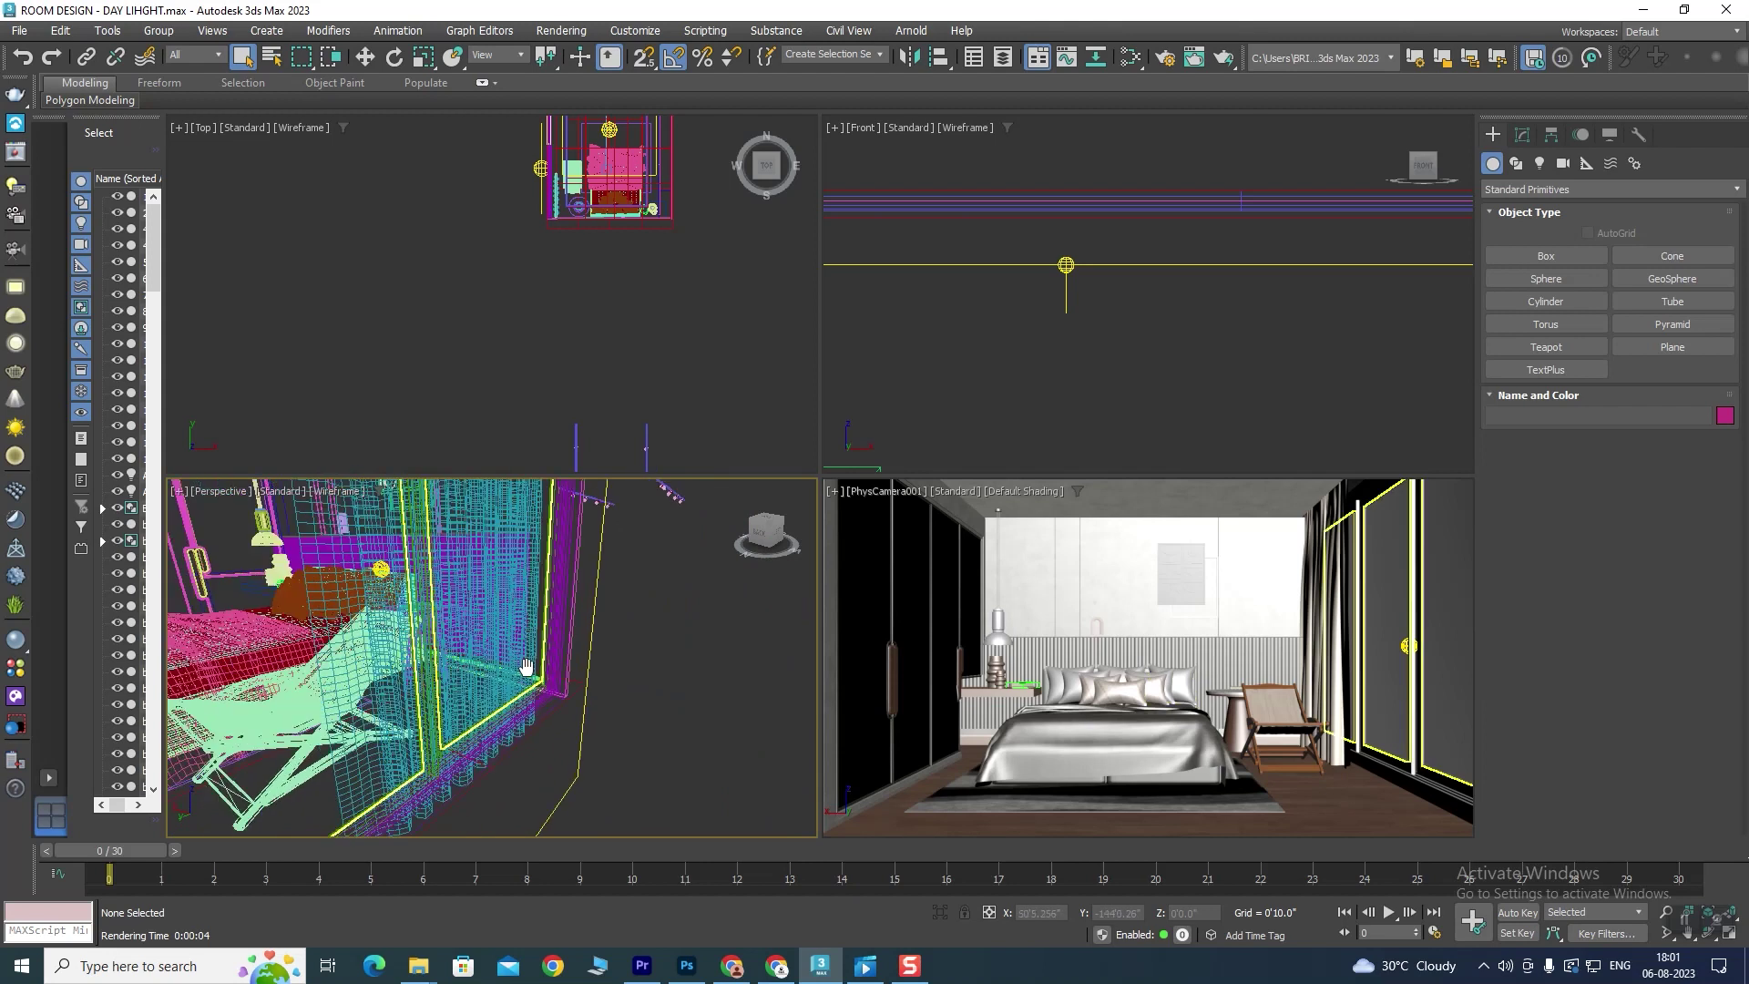
scroll(546, 610, "up", 3)
Step: Inspect the window light ArnoldLight005, then clear the selection and zoom out
left_click(641, 595)
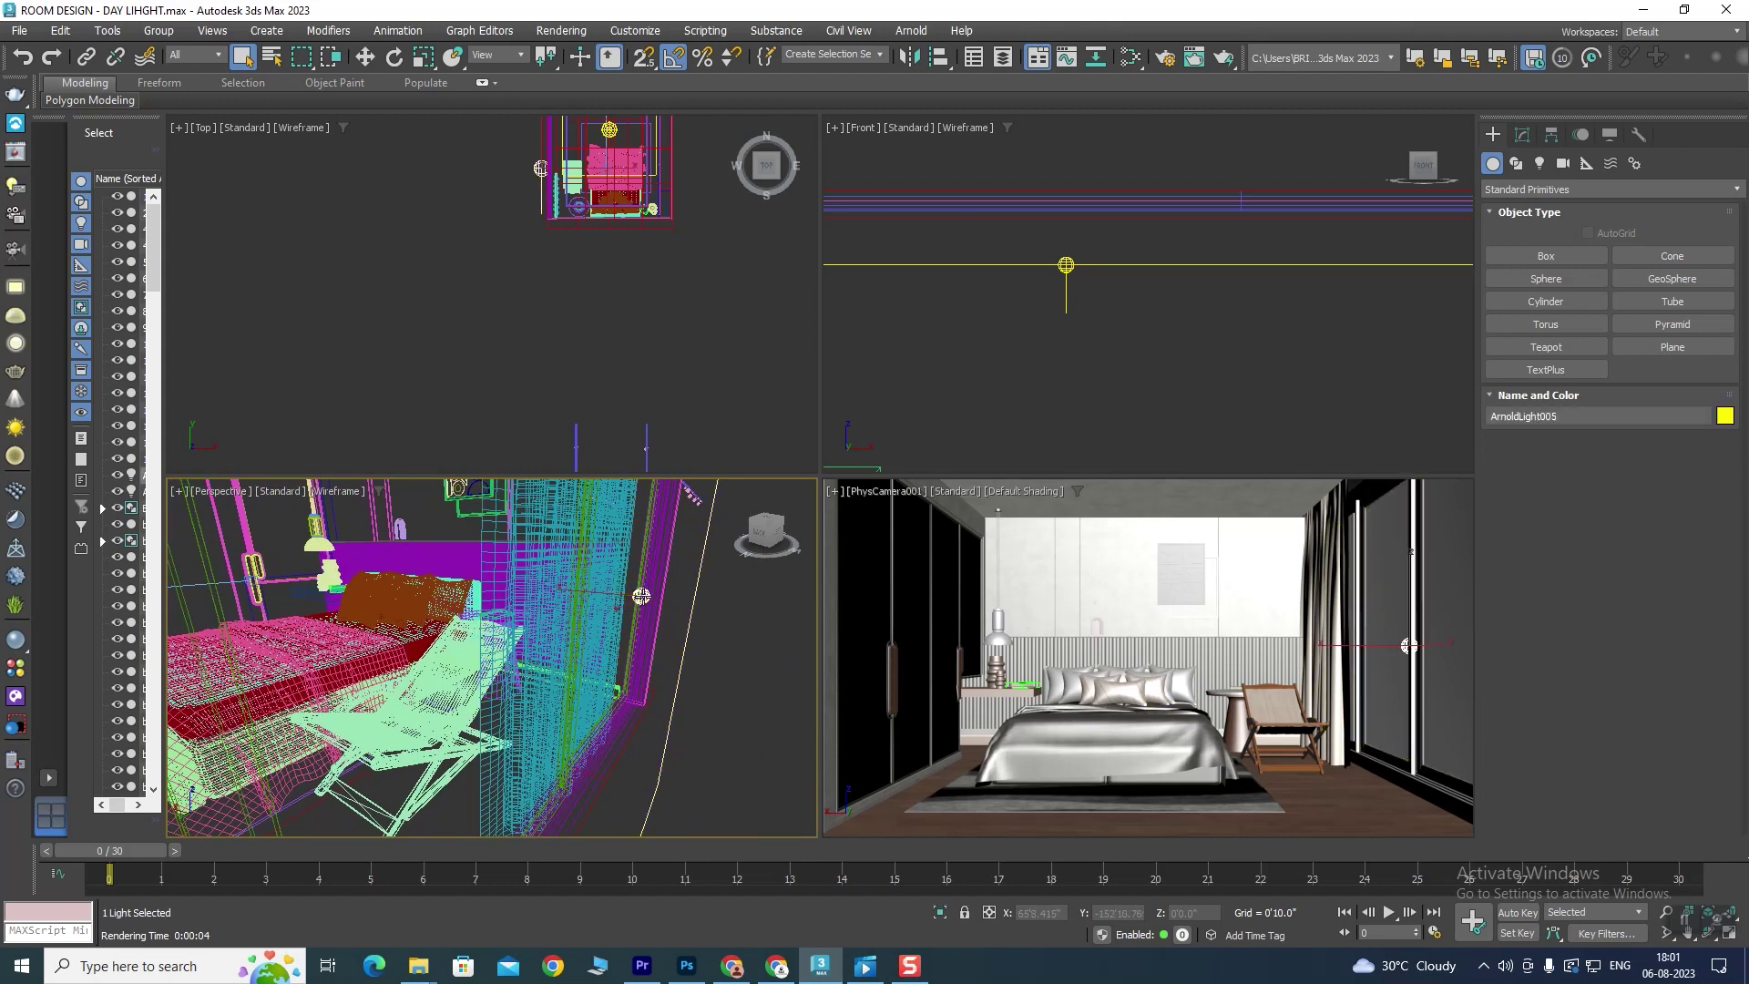
left_click(694, 607)
scroll(583, 656, "down", 3)
scroll(547, 674, "down", 2)
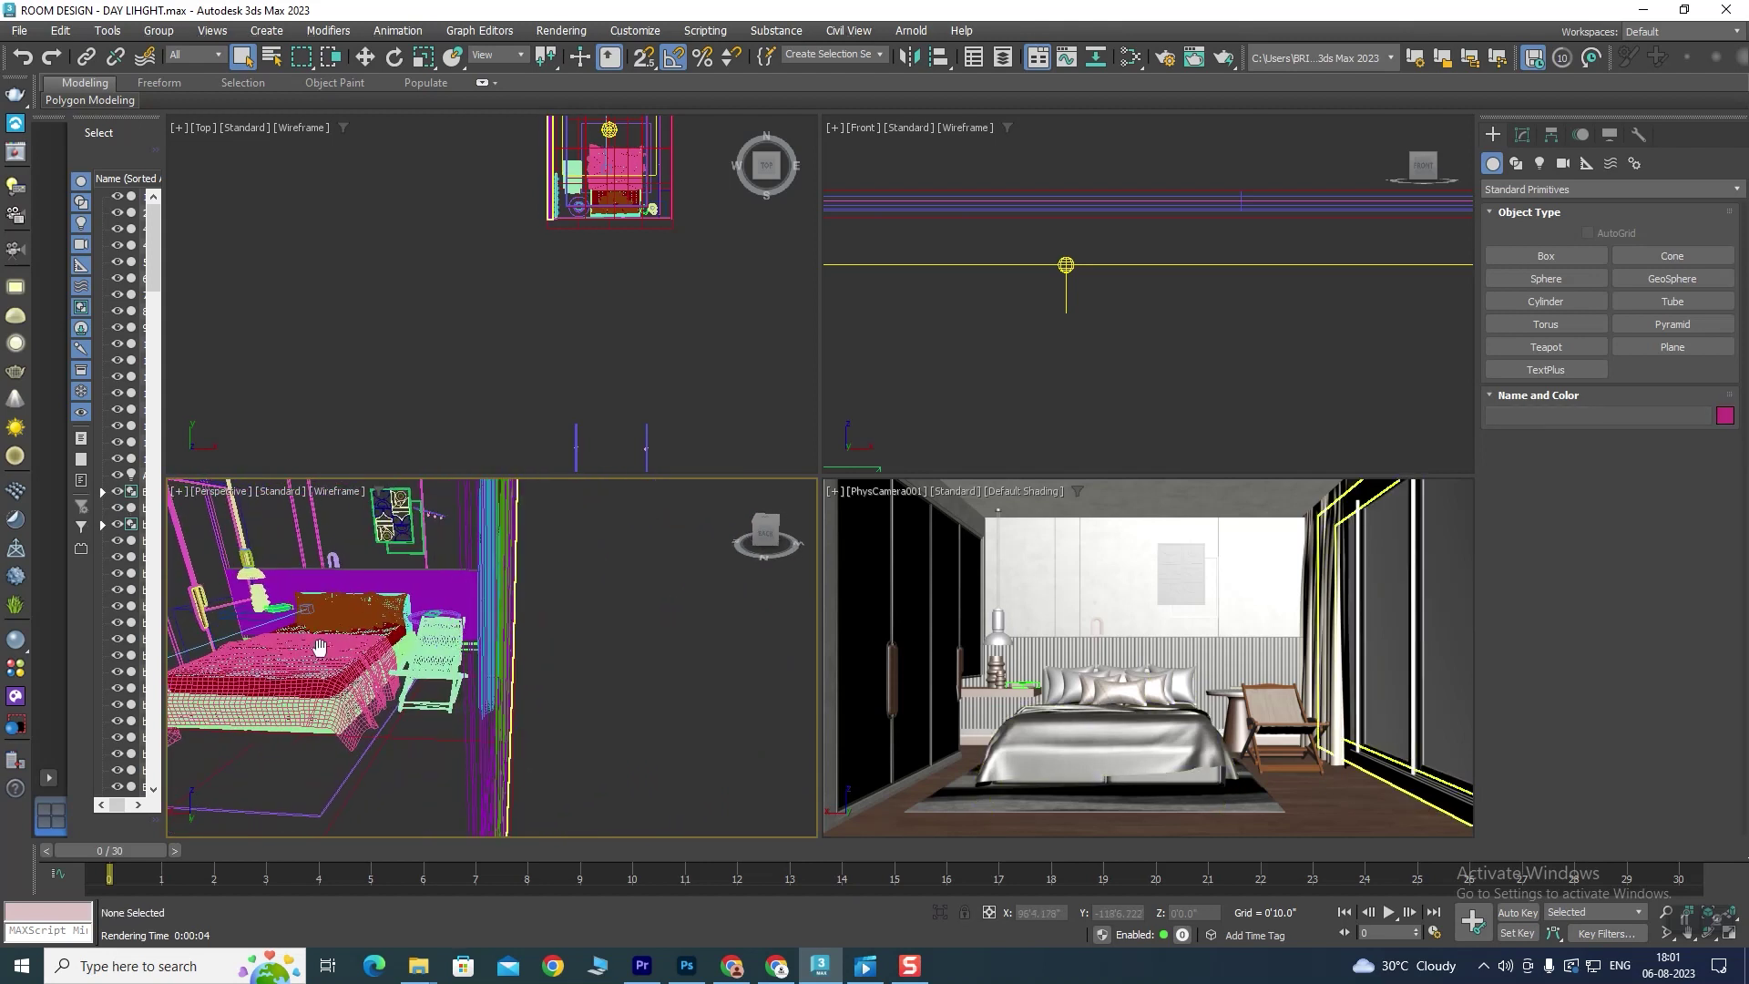
scroll(638, 674, "down", 2)
scroll(547, 656, "down", 2)
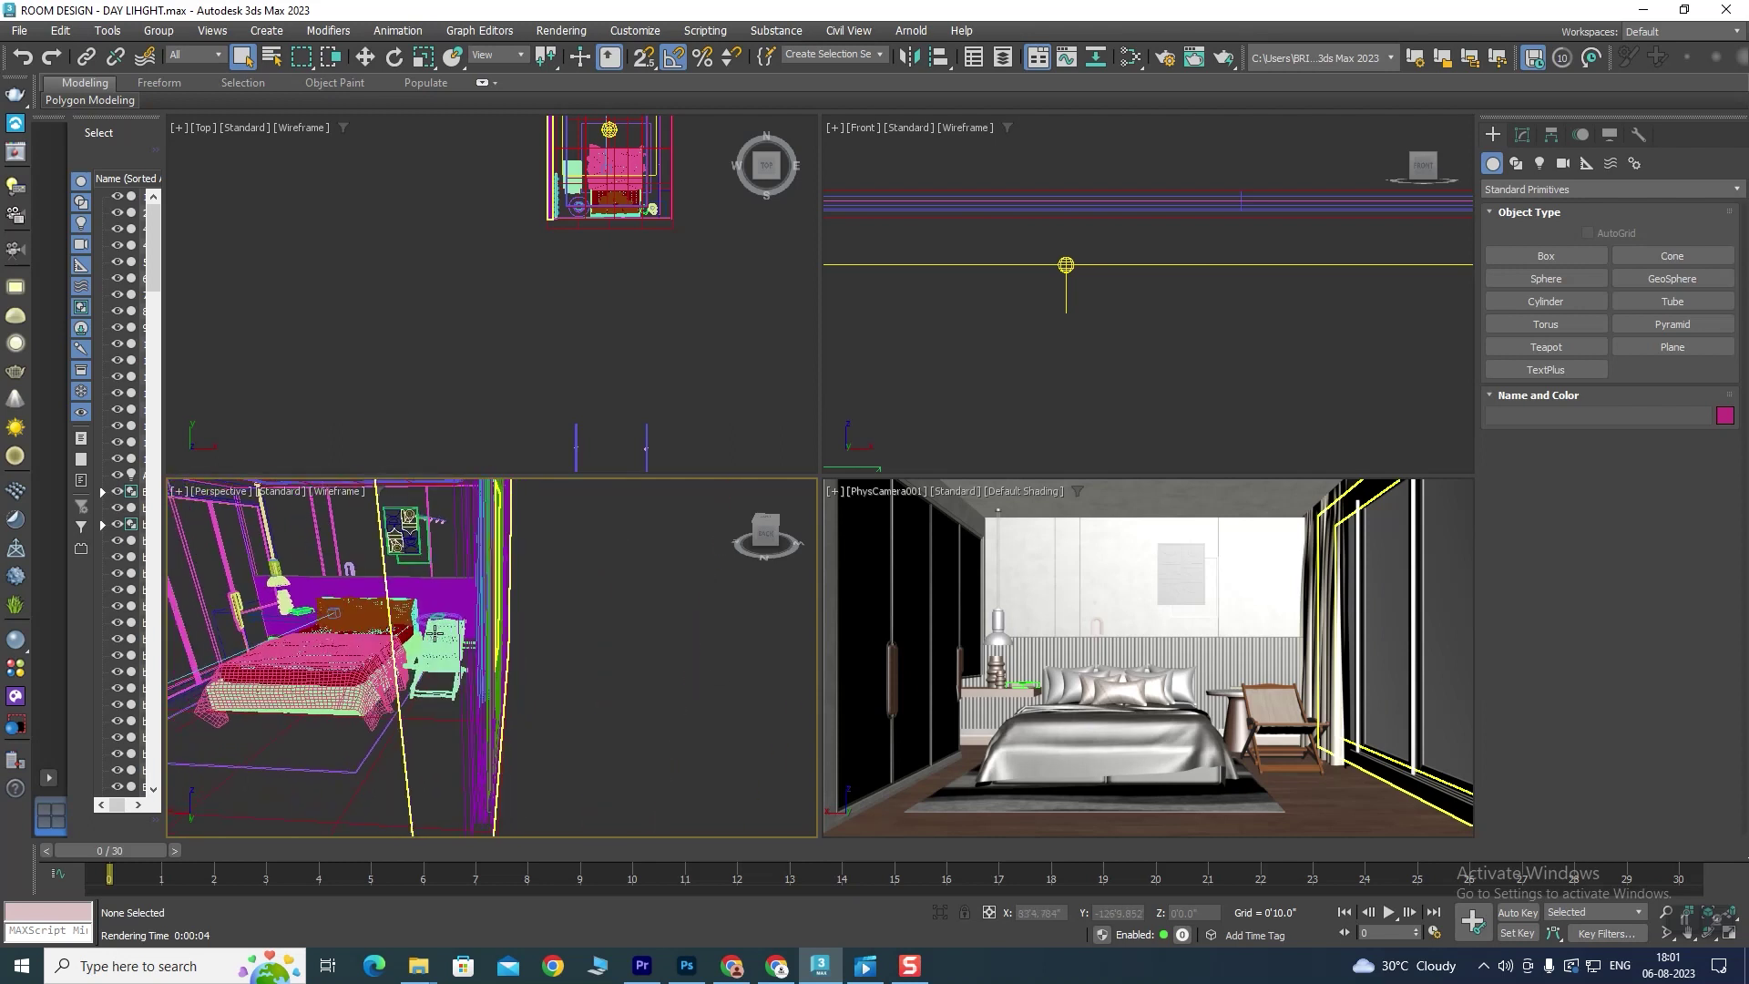
scroll(403, 644, "down", 2)
Step: Inspect the ceiling cove light and ArnoldLight006 from a frontal view, then deselect
middle_click_drag(404, 644, 351, 554, "alt")
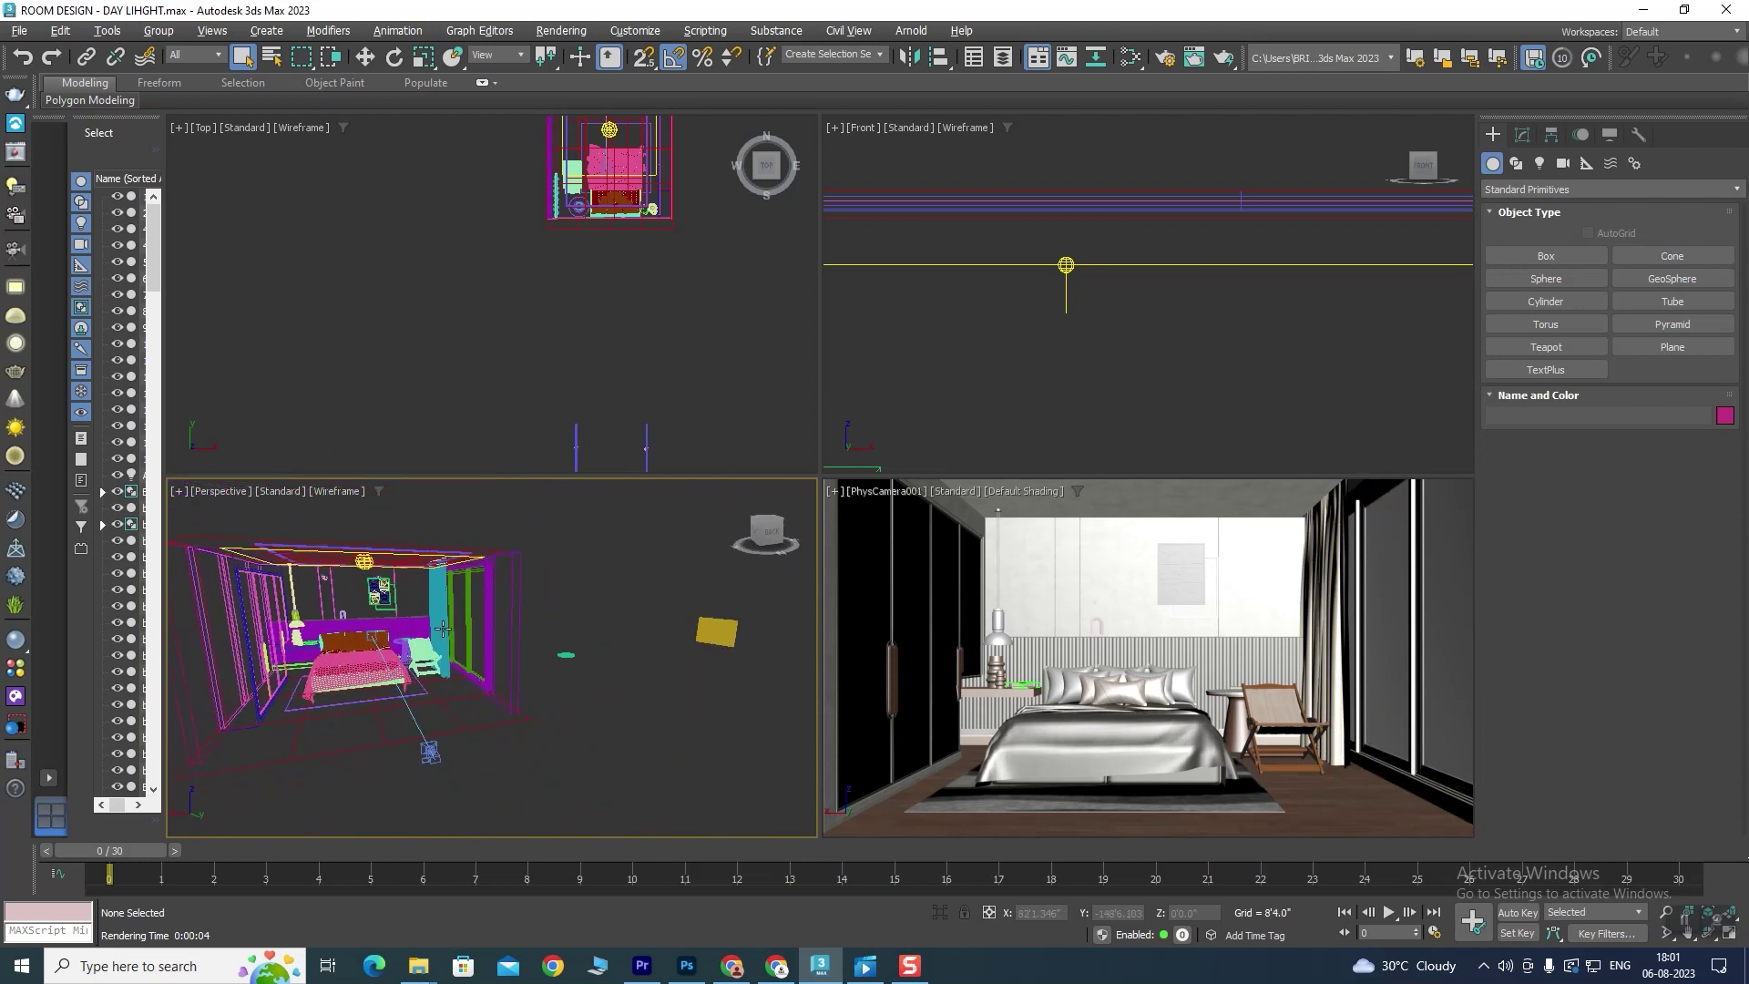
left_click(347, 544)
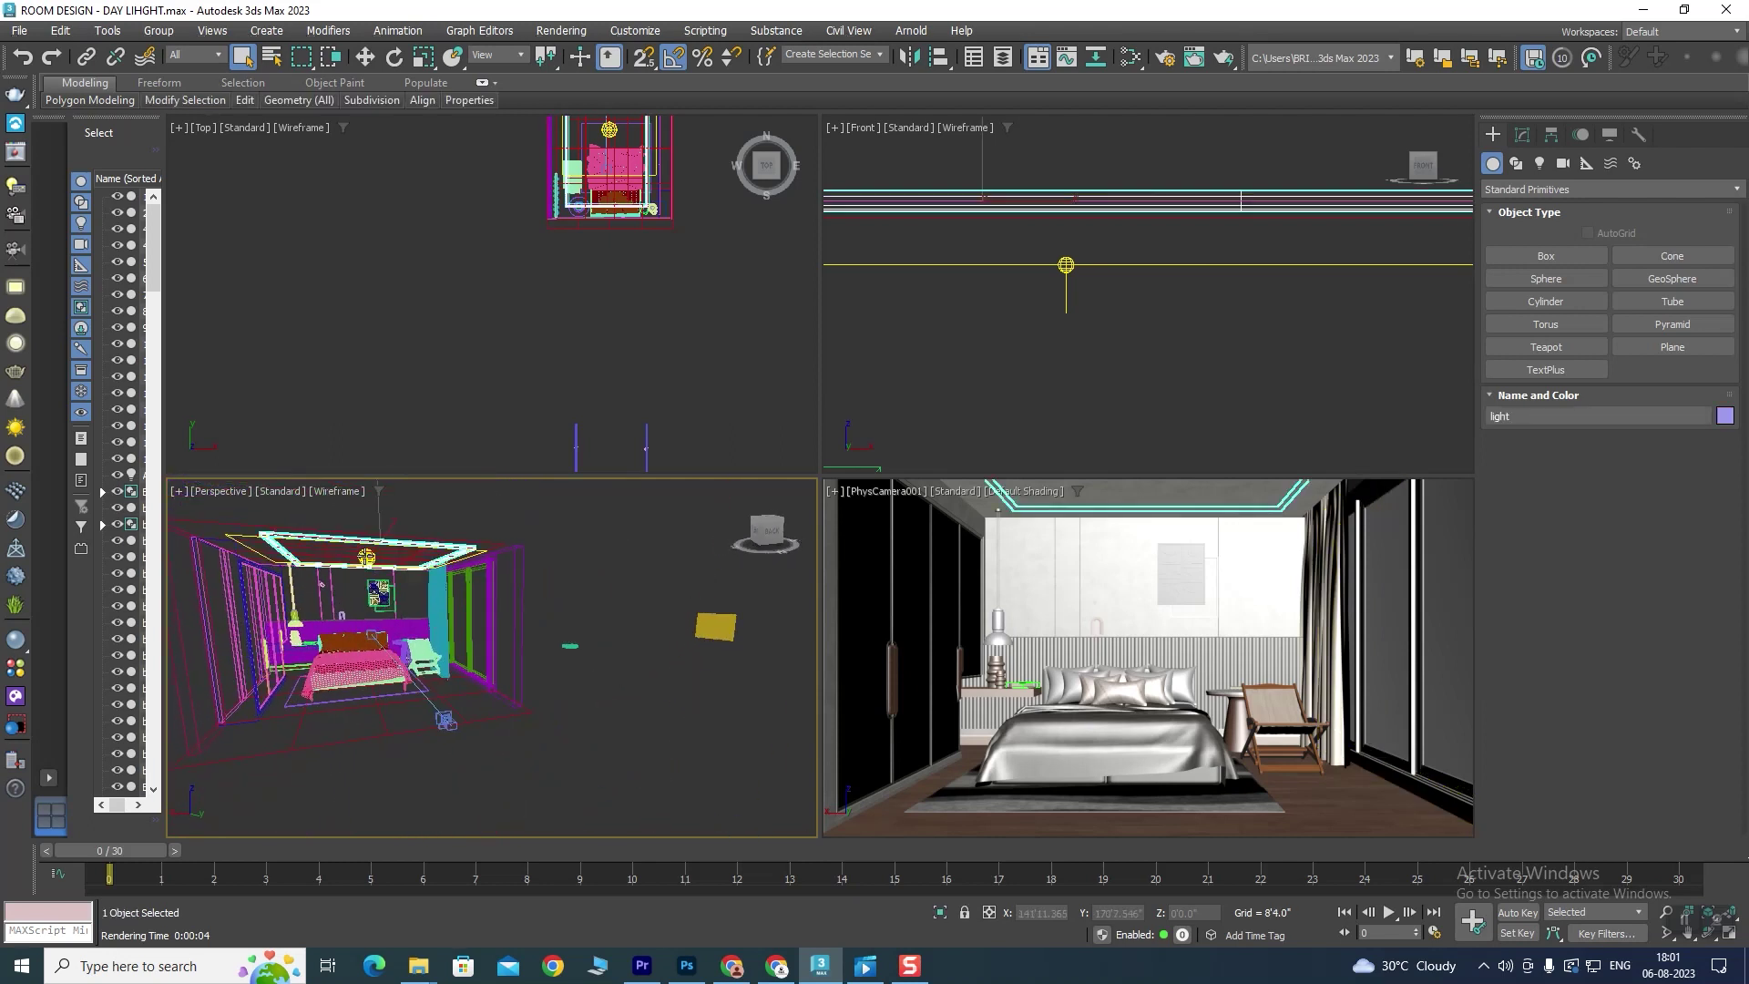
scroll(346, 544, "up", 3)
scroll(414, 596, "up", 2)
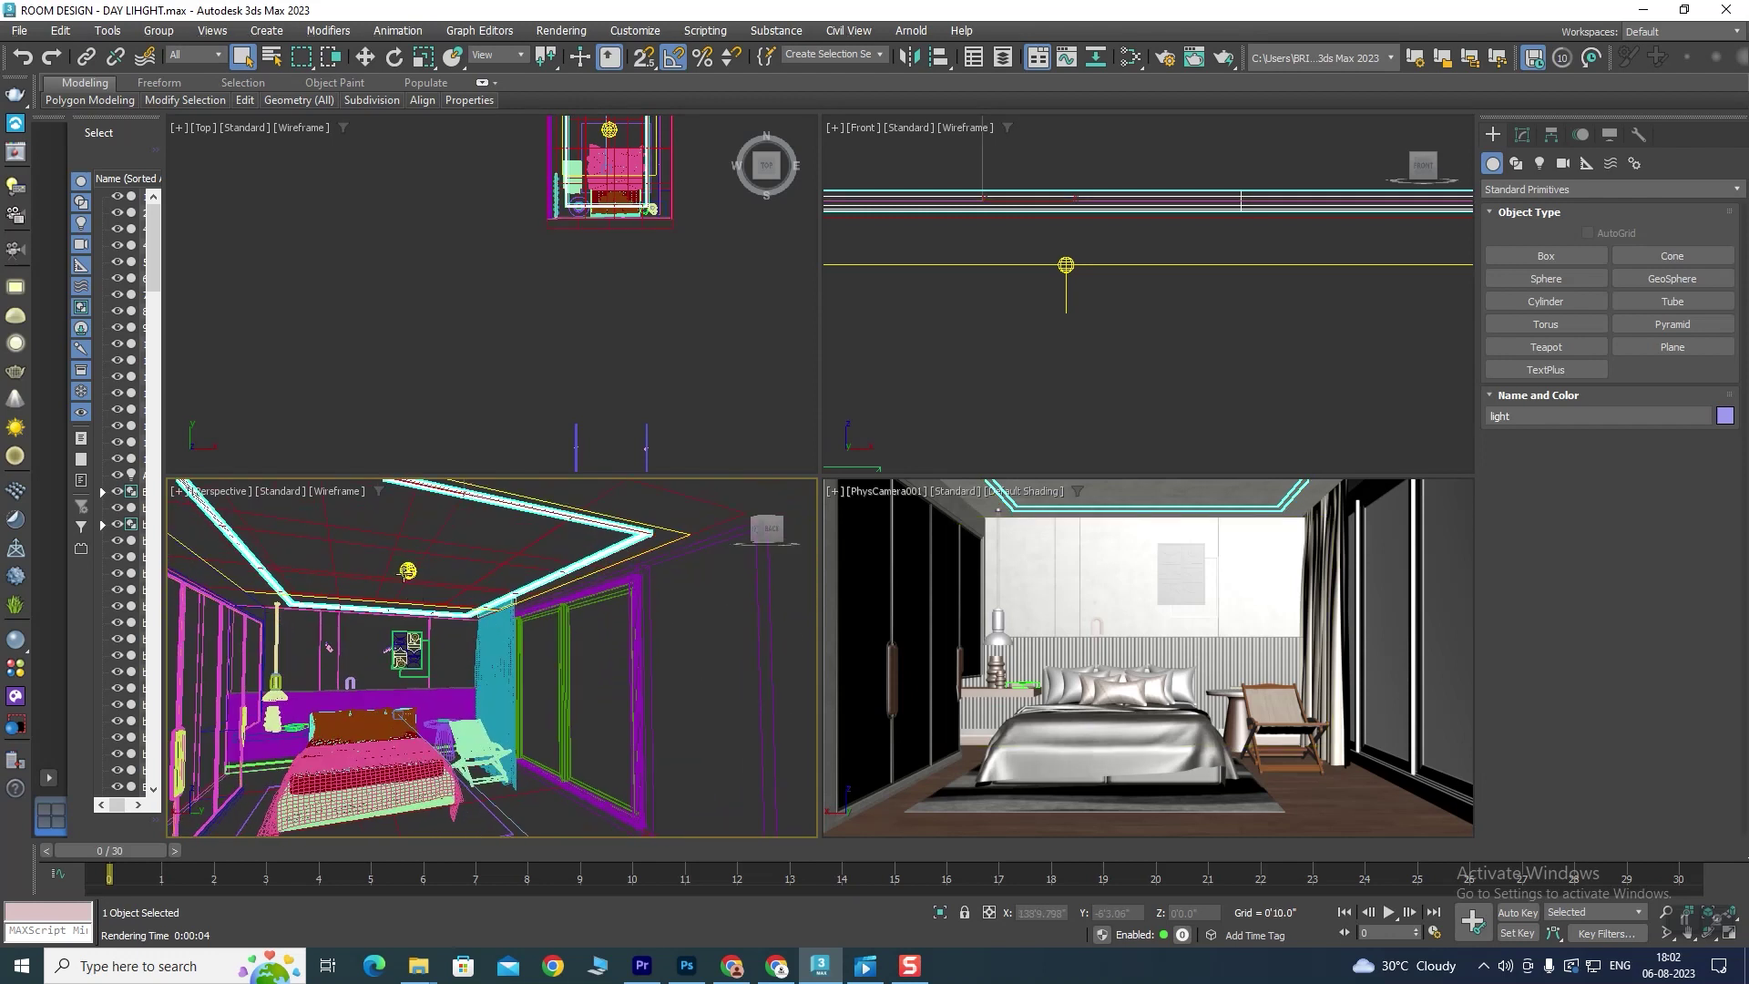
left_click(408, 571)
left_click(490, 567)
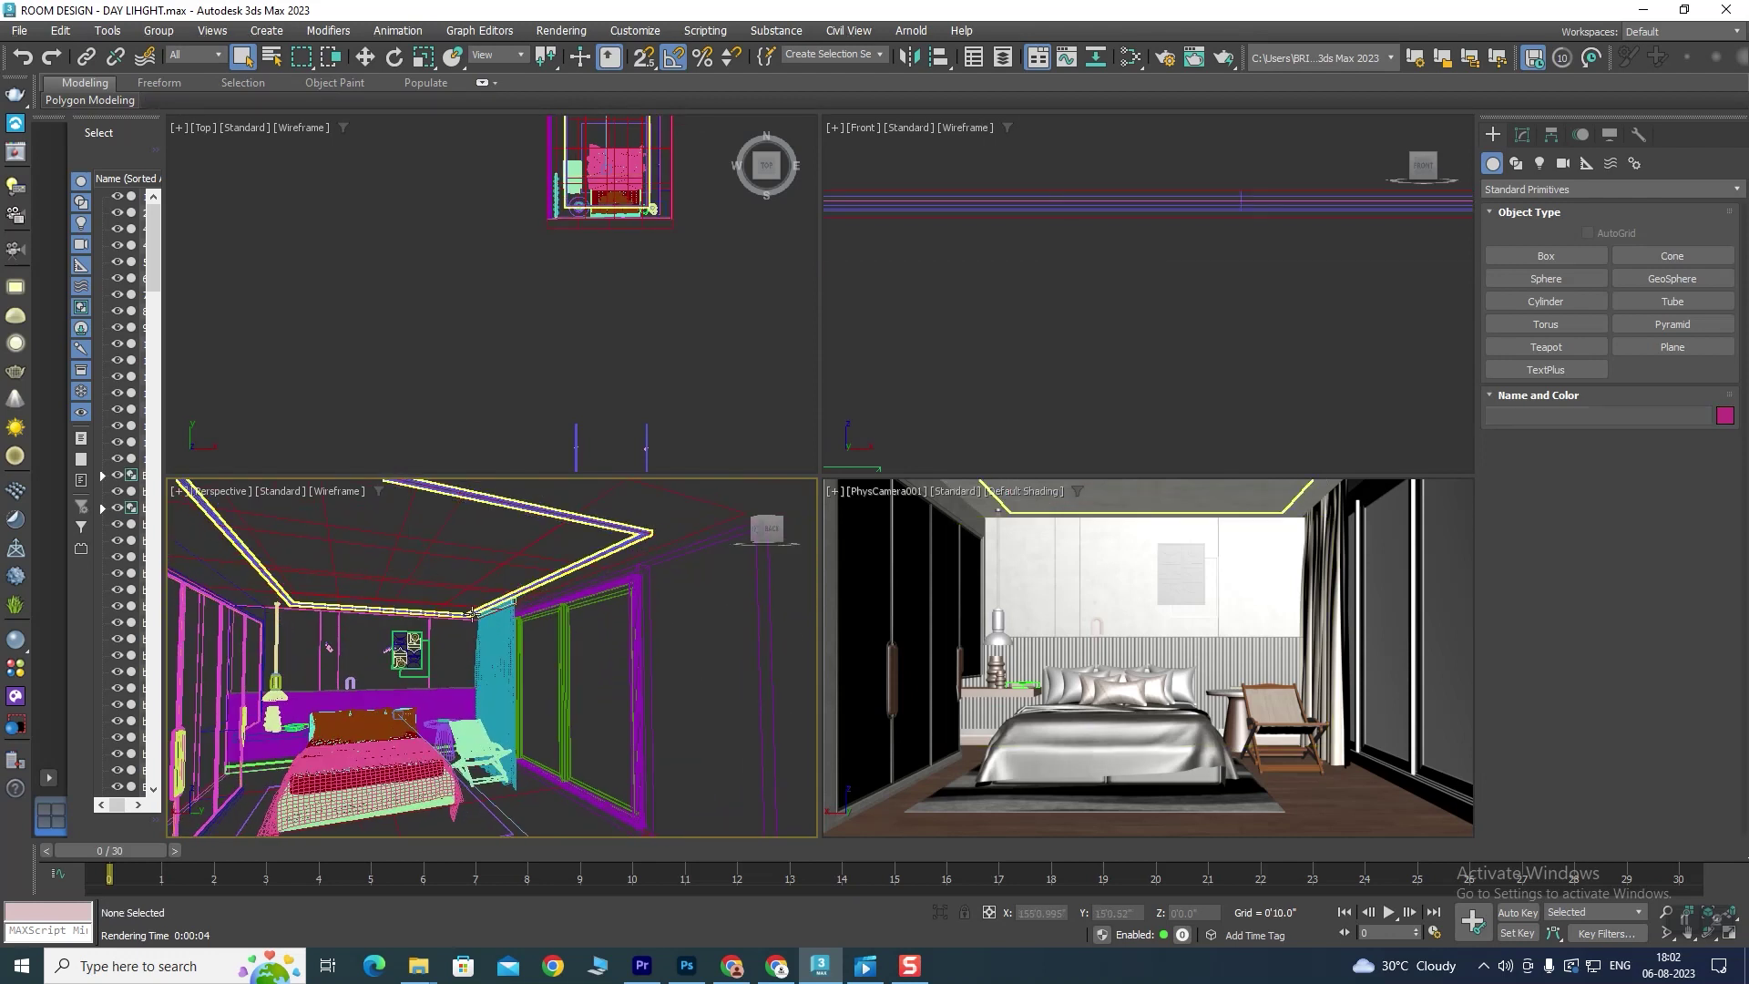
scroll(490, 566, "down", 8)
scroll(490, 566, "down", 2)
scroll(442, 630, "up", 5)
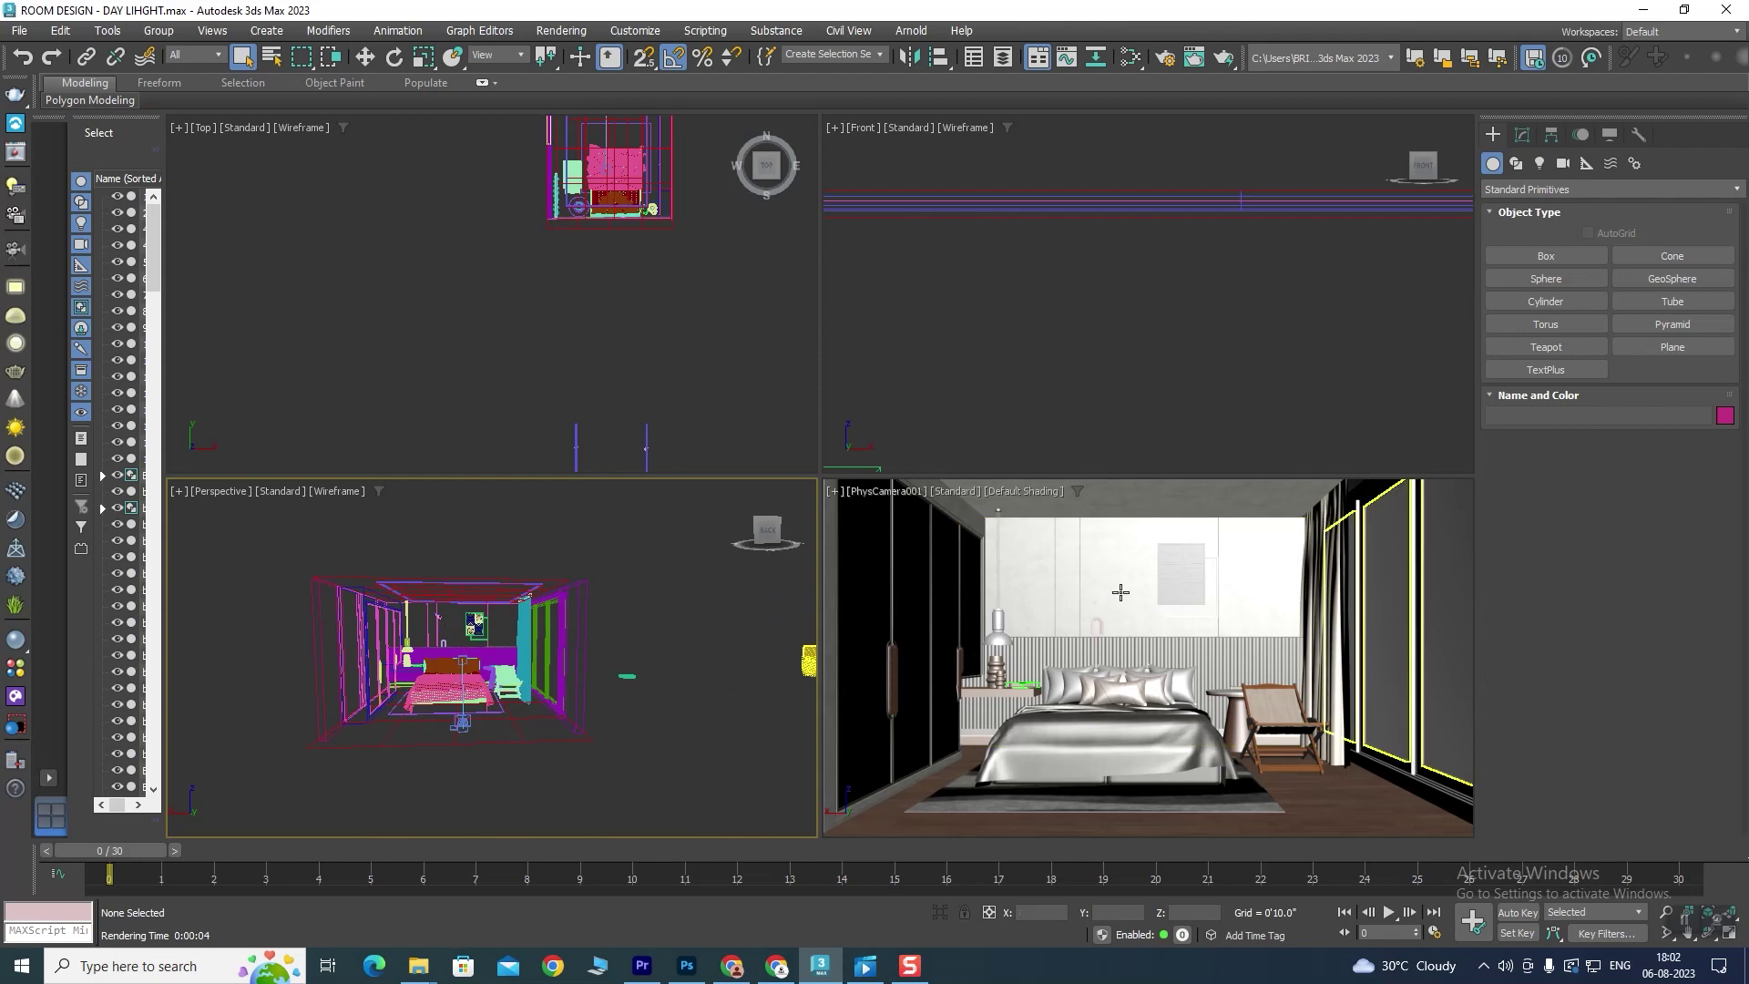
Step: Switch the Perspective view to Default Shading and move inside the room facing the bed
middle_click_drag(450, 655, 438, 681, "alt")
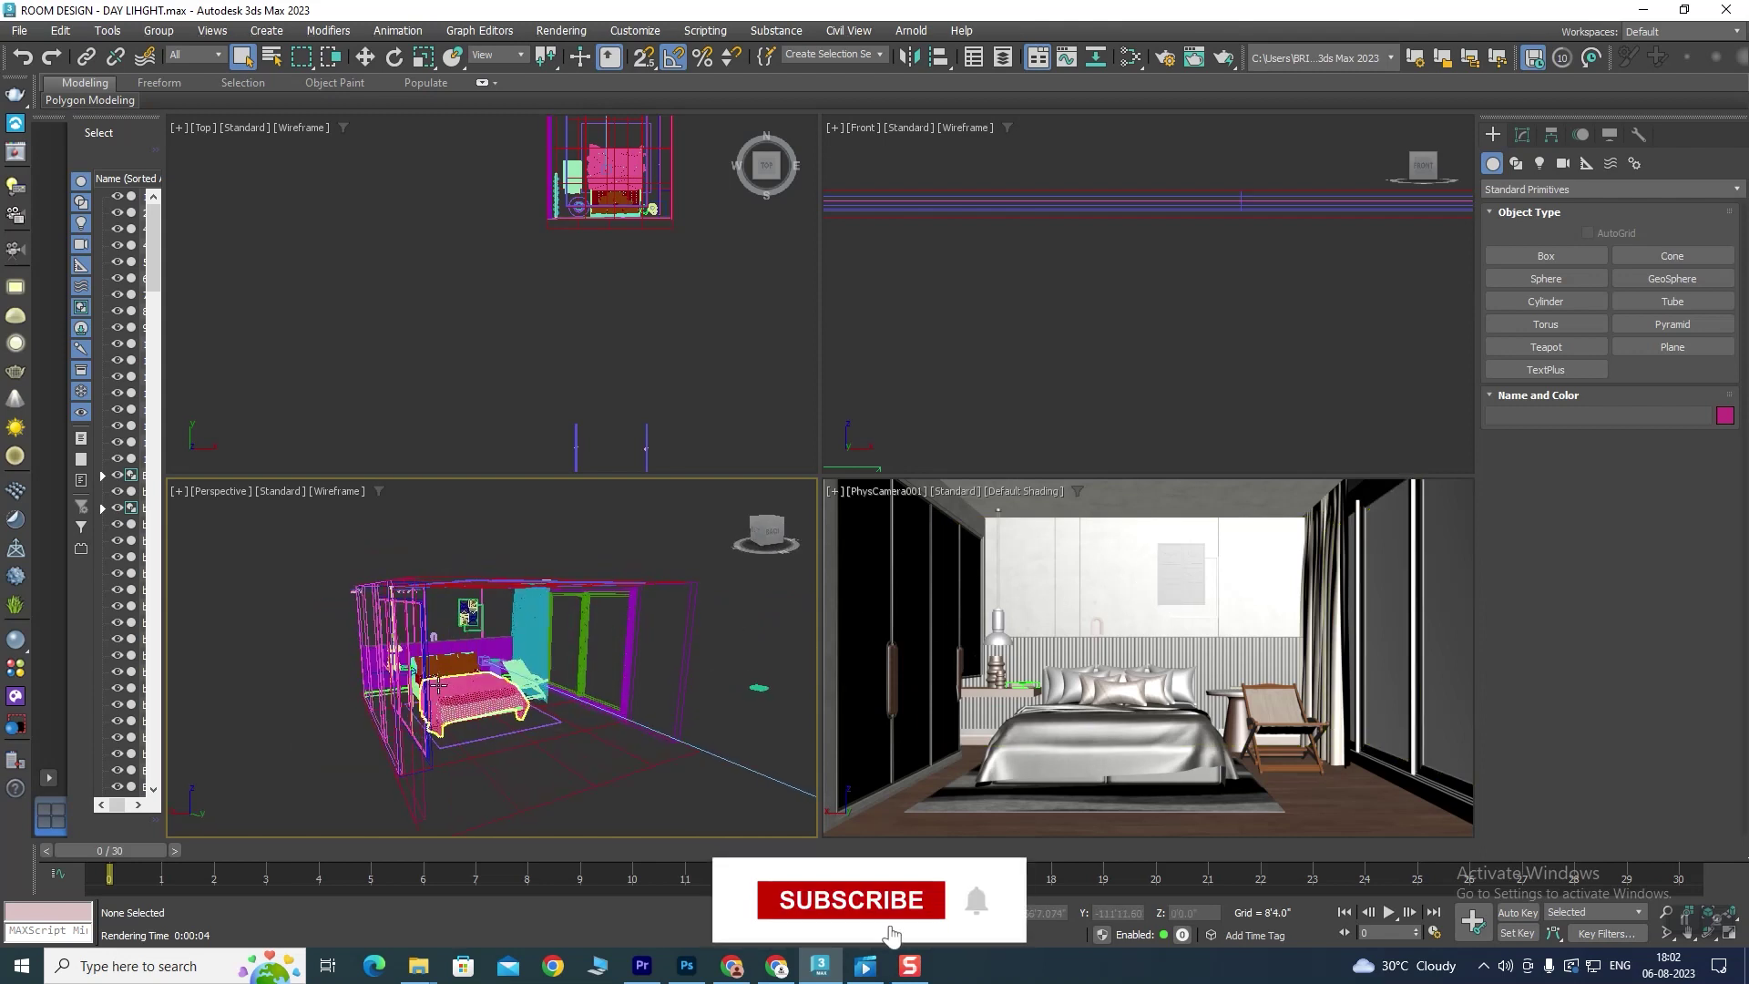
key("F3")
middle_click_drag(435, 680, 438, 658, "alt")
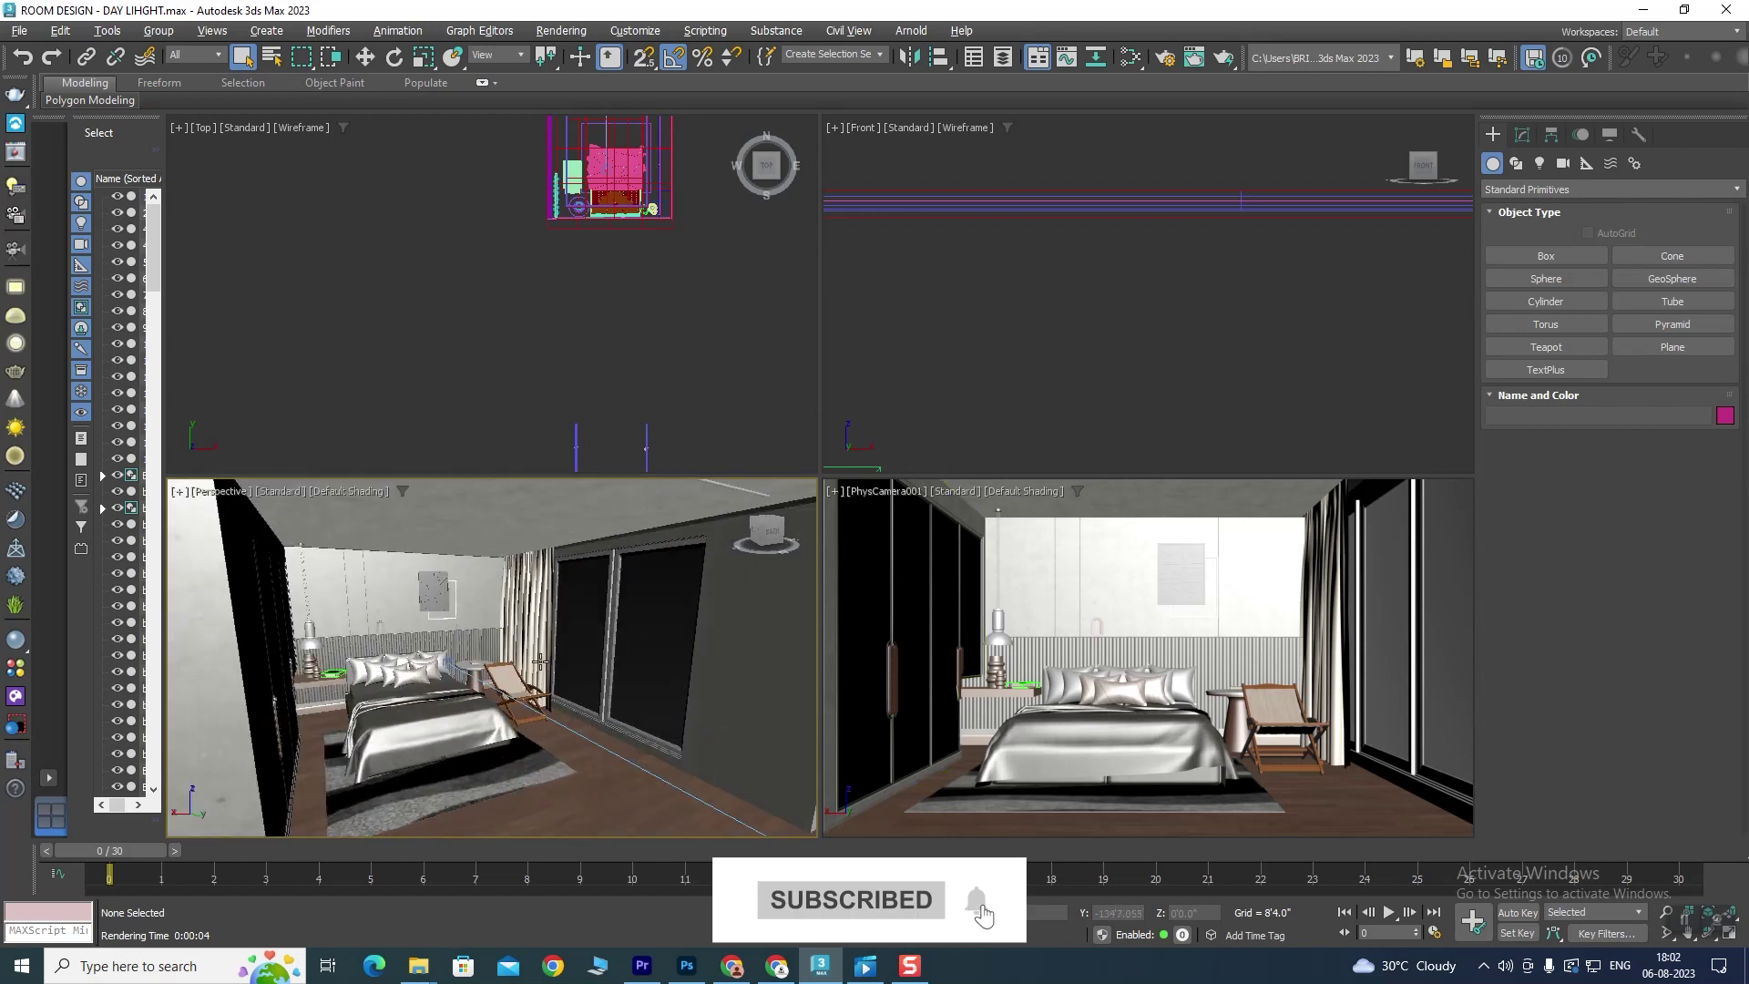
left_click(1117, 580)
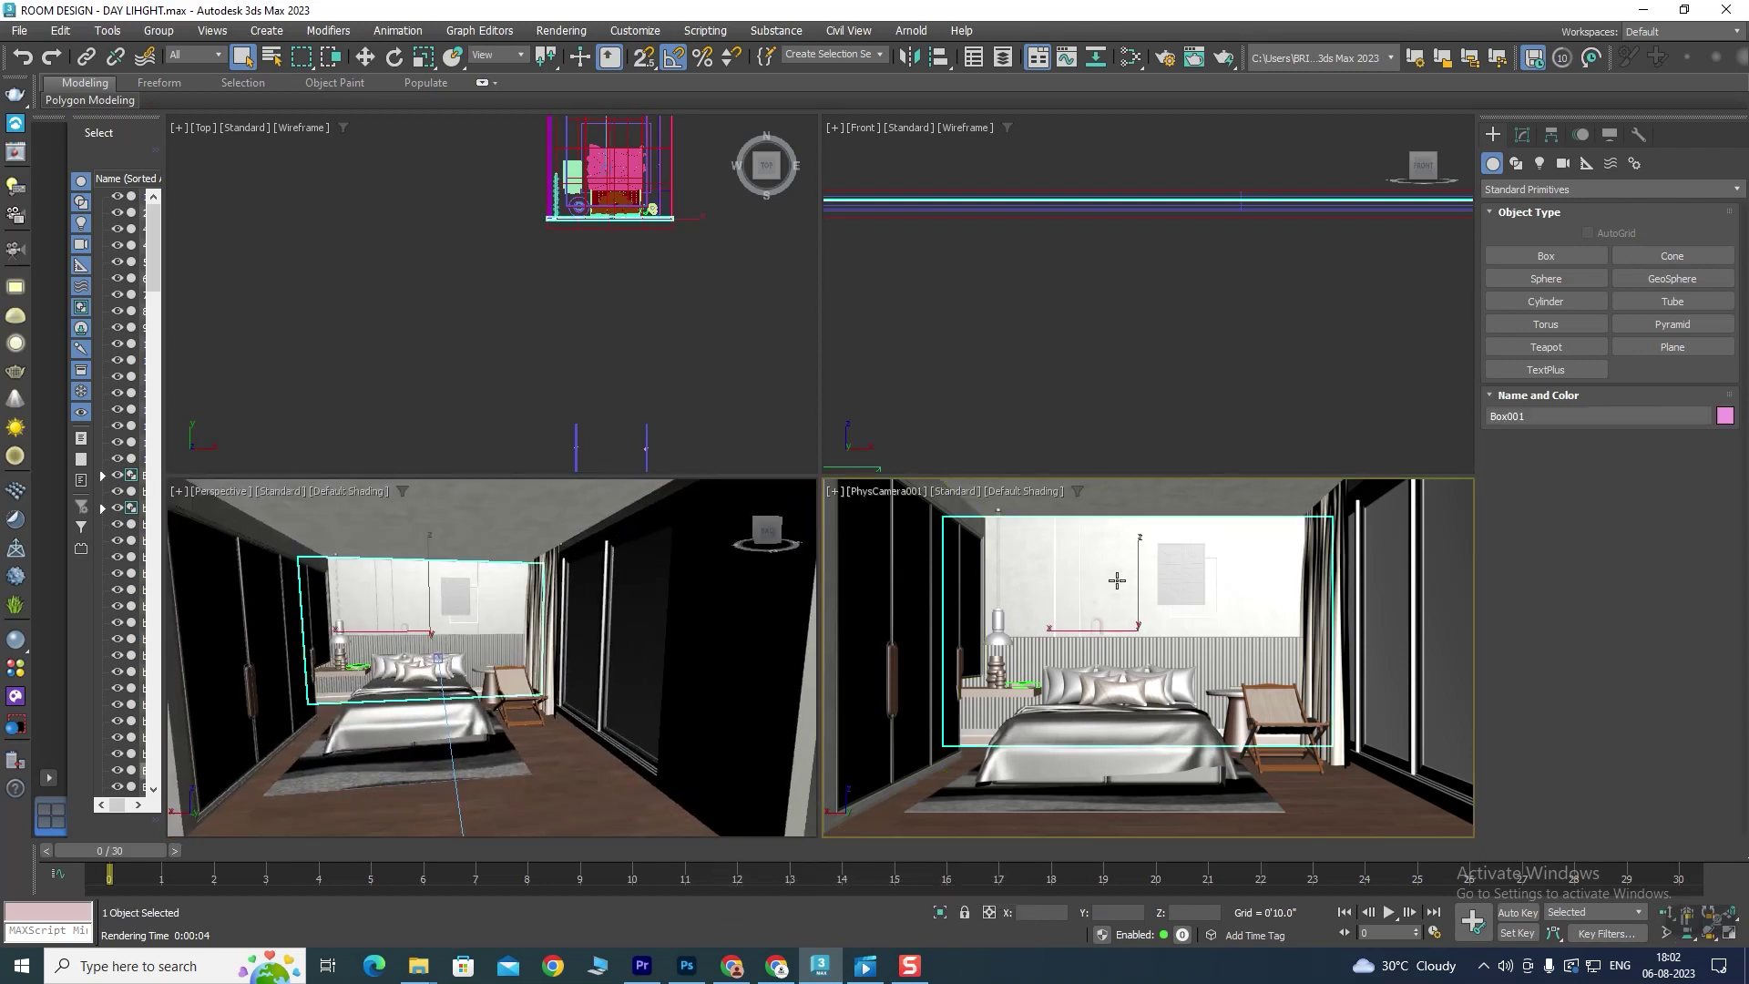
left_click(1223, 64)
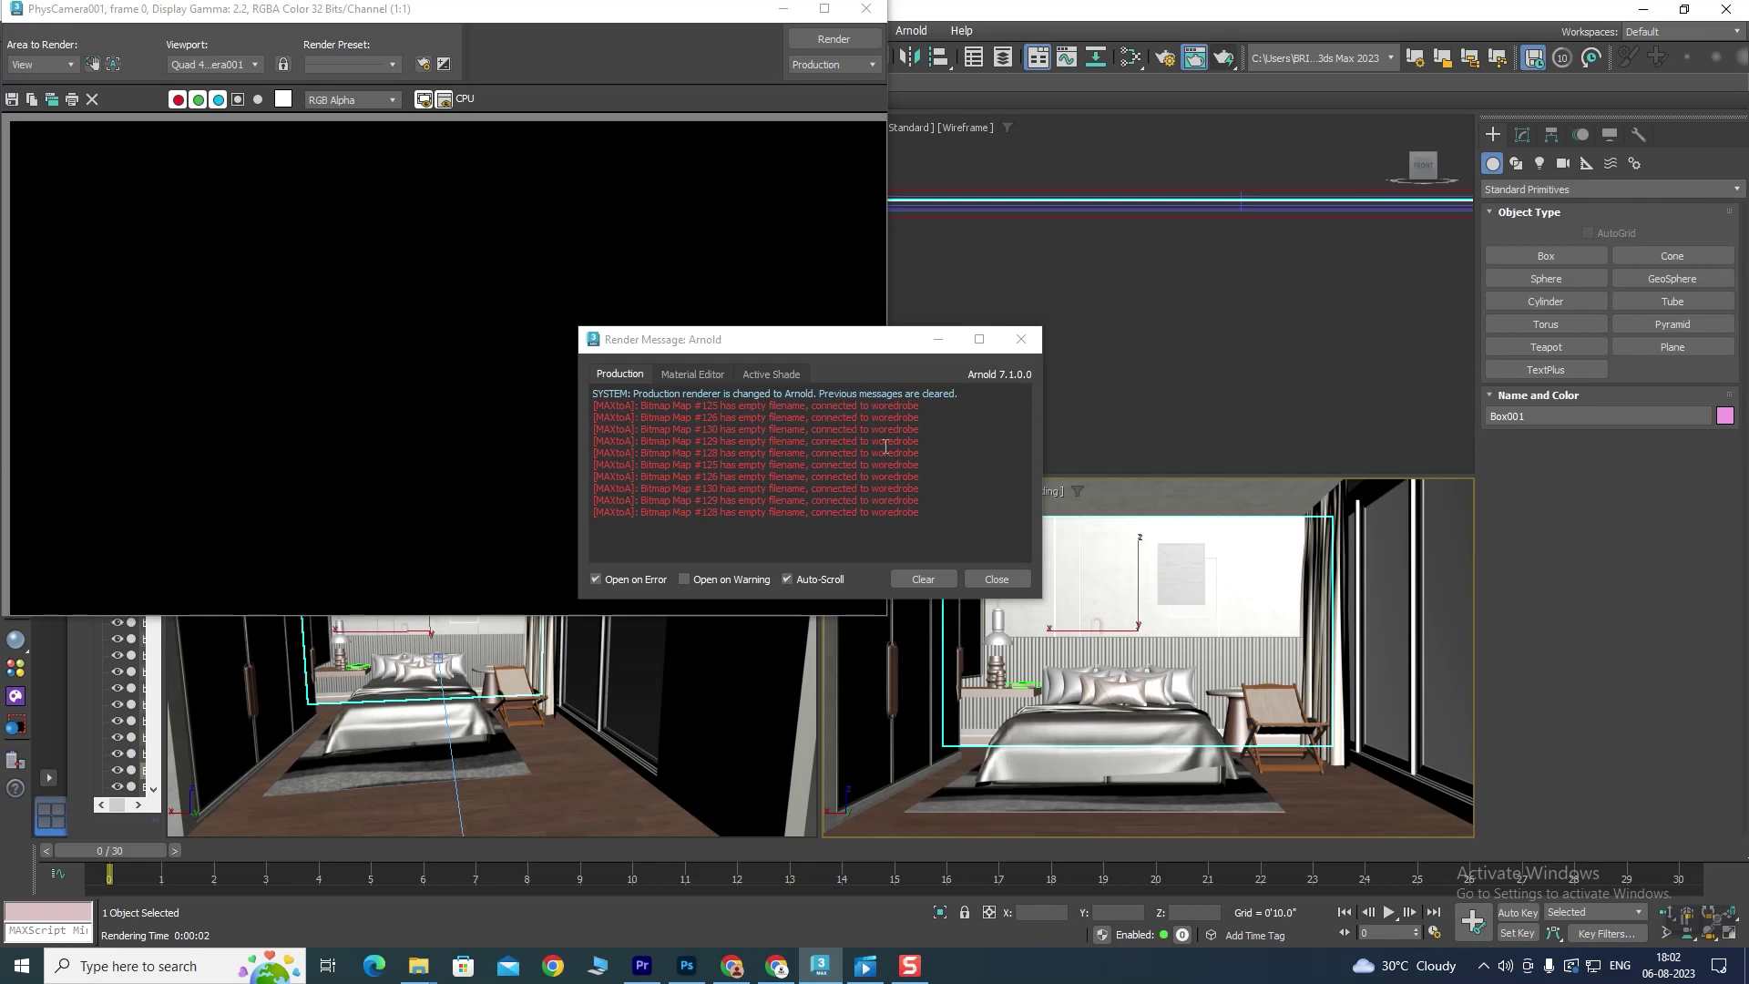
left_click(997, 580)
left_click(867, 11)
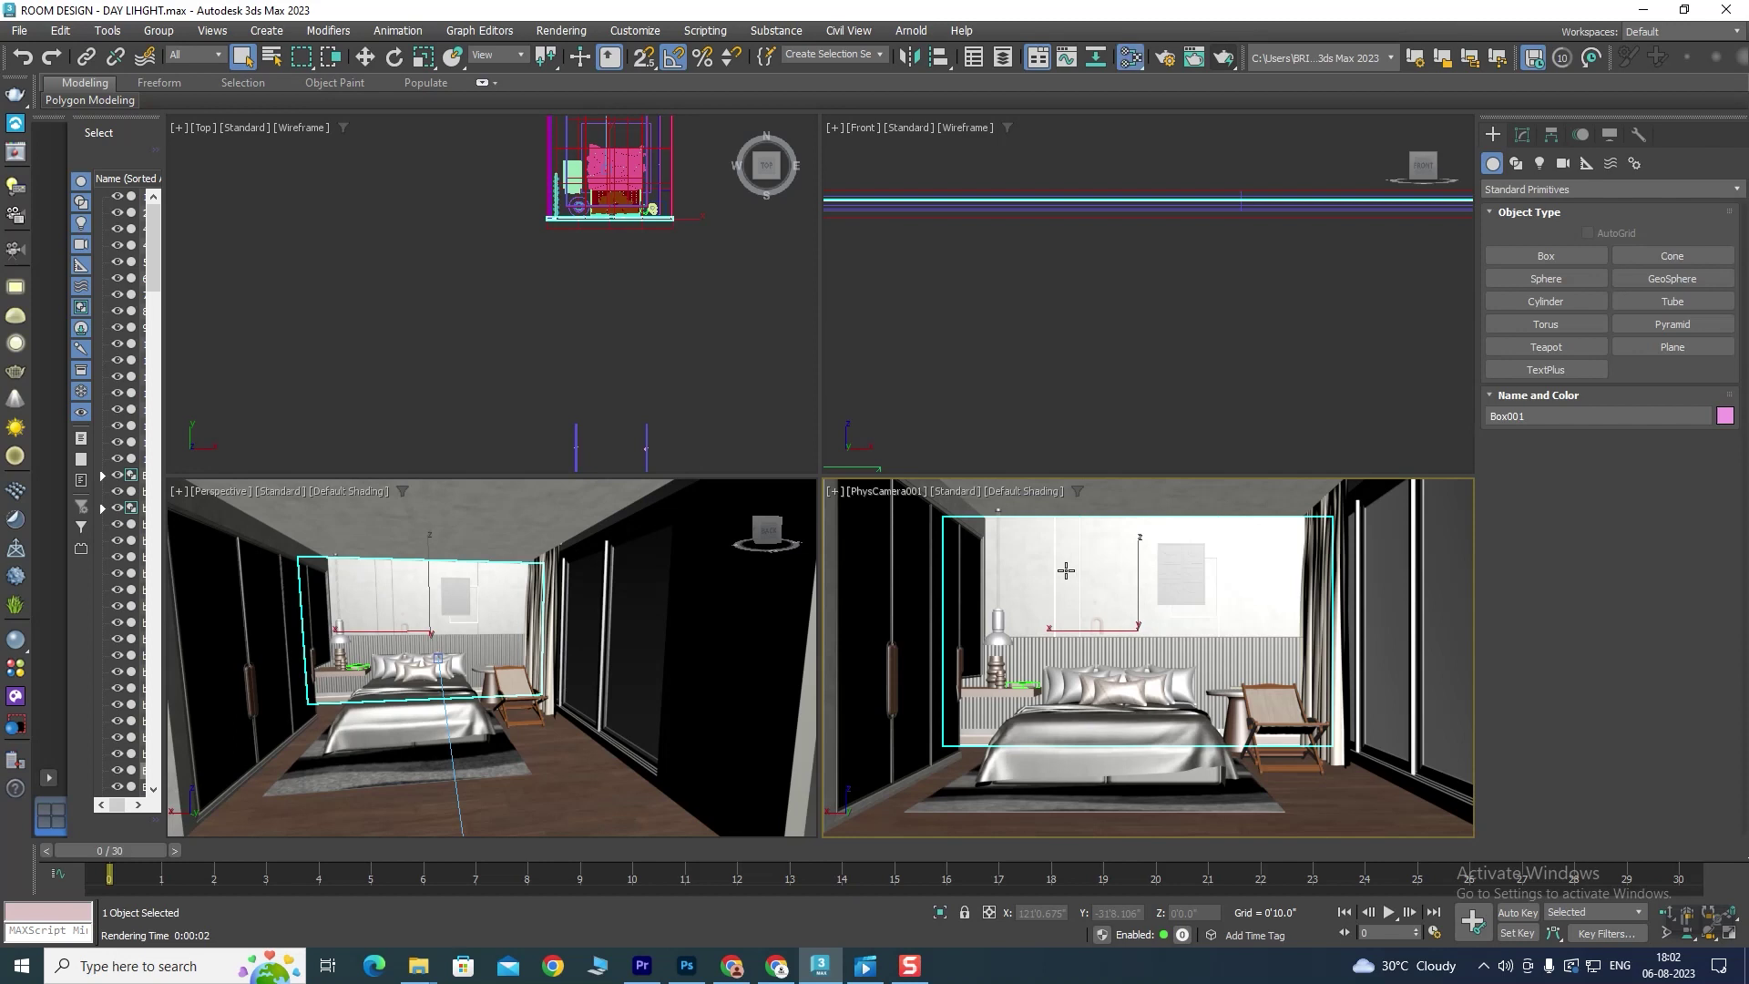
Step: Open the Slate Material Editor and pan to the material tree on the right
key("m")
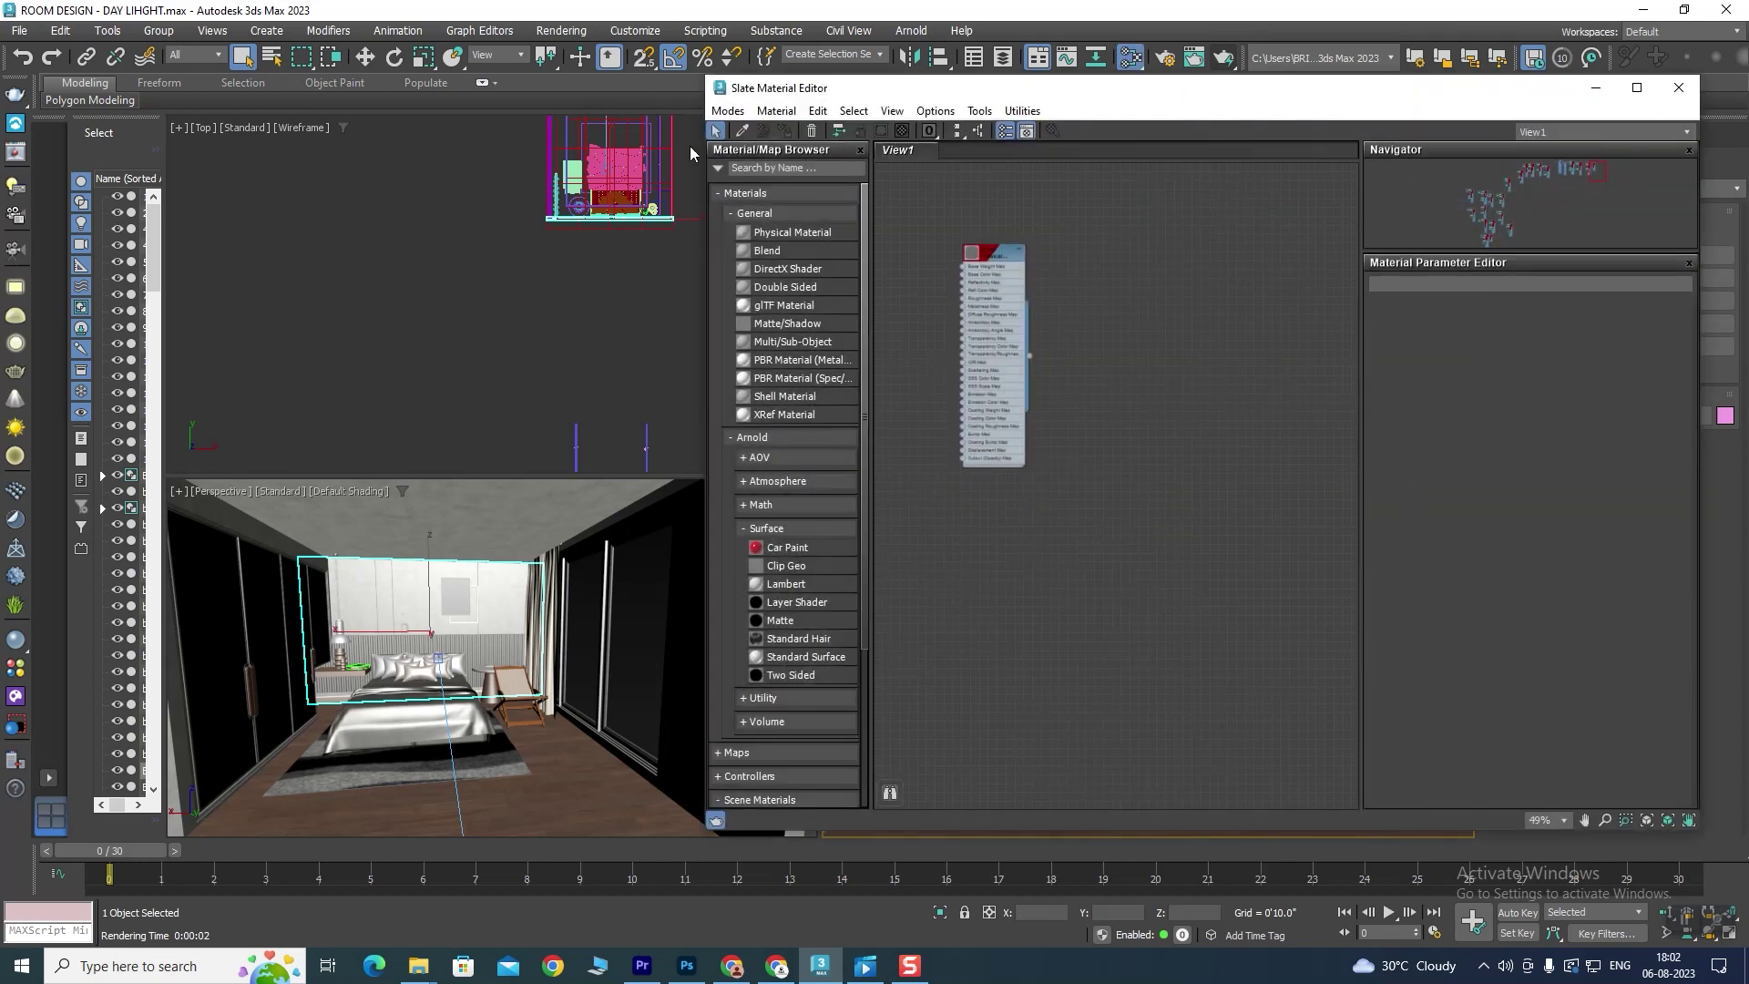
scroll(1028, 297, "up", 5)
scroll(989, 253, "up", 5)
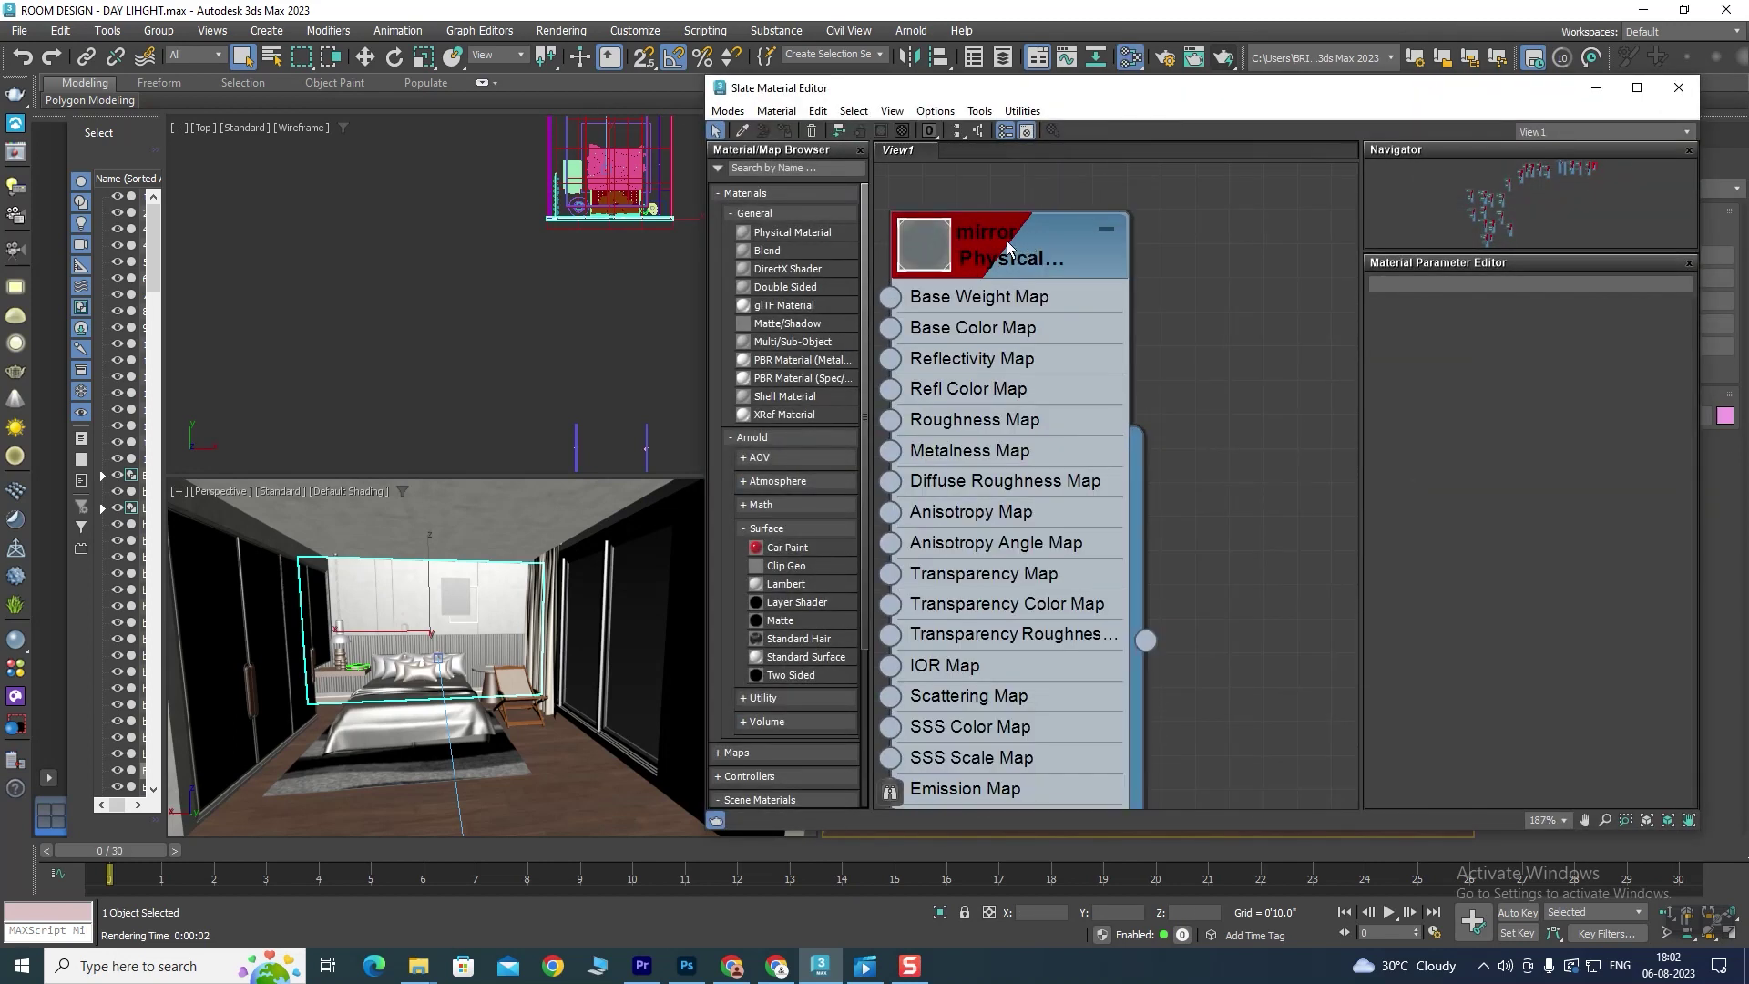
scroll(1057, 281, "down", 10)
scroll(1019, 378, "up", 4)
scroll(1064, 521, "up", 3)
middle_click_drag(1064, 521, 1007, 406)
scroll(1013, 398, "up", 2)
scroll(1013, 398, "down", 2)
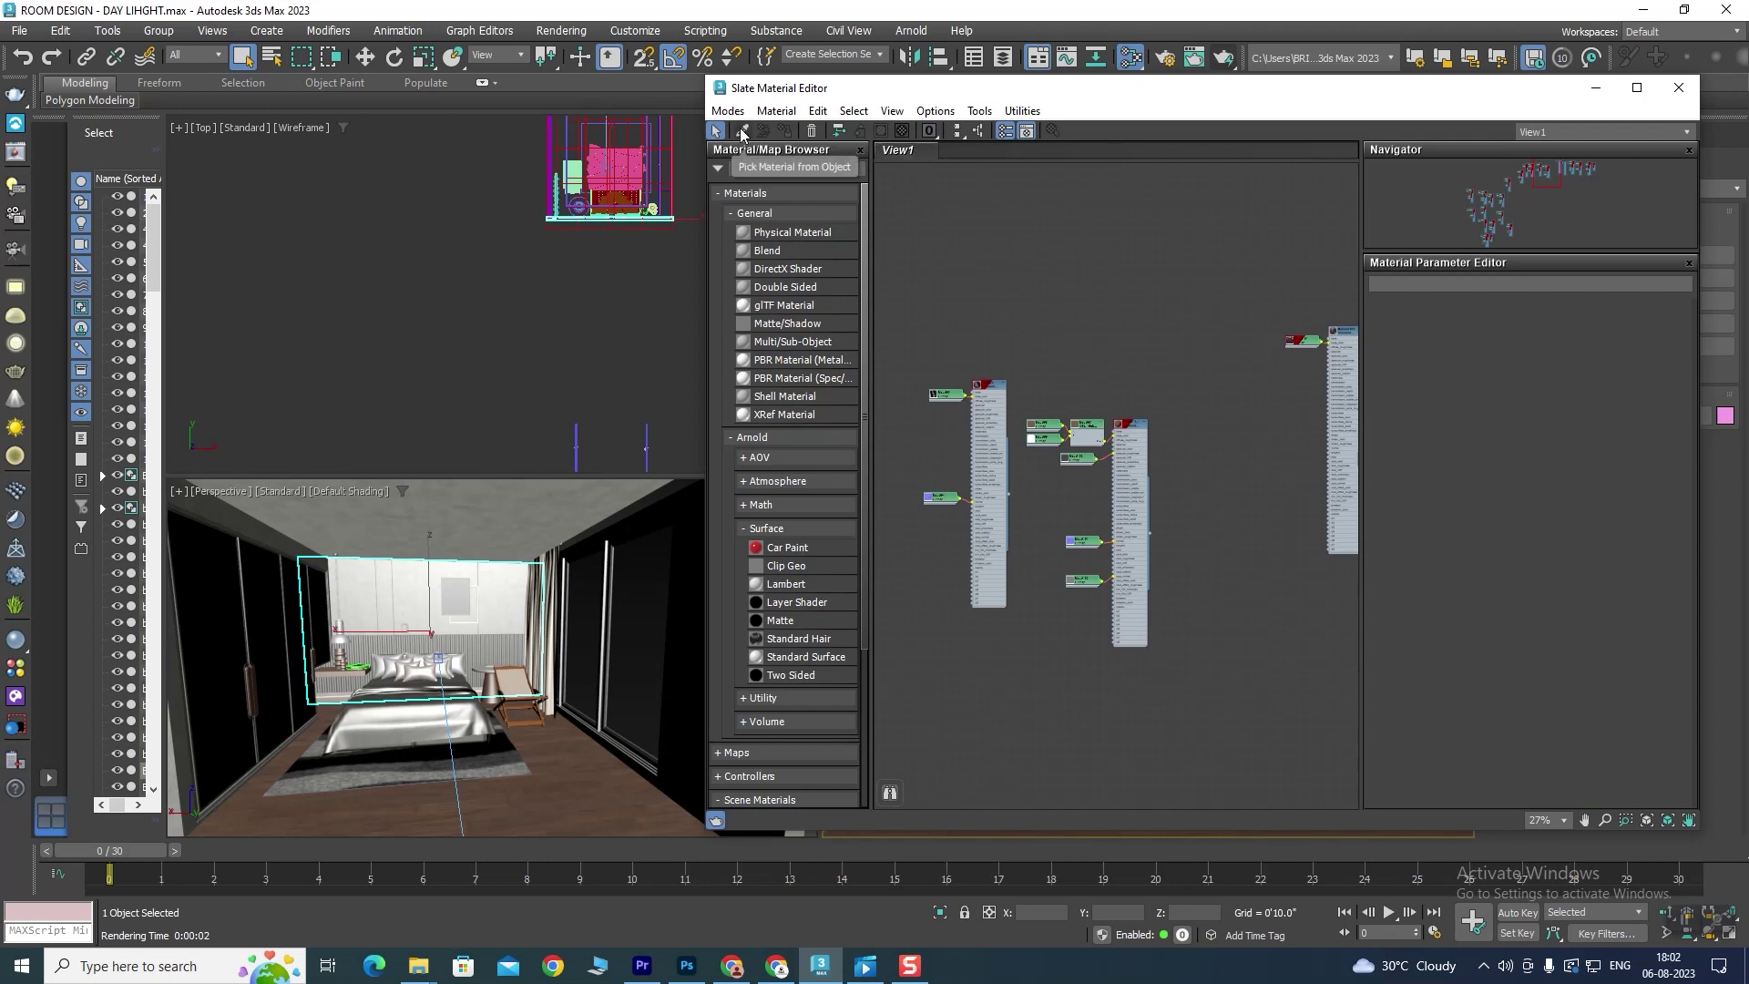
Step: Pick the wardrobe's woredrobe material from the viewport and zoom View1 to its node
left_click(743, 132)
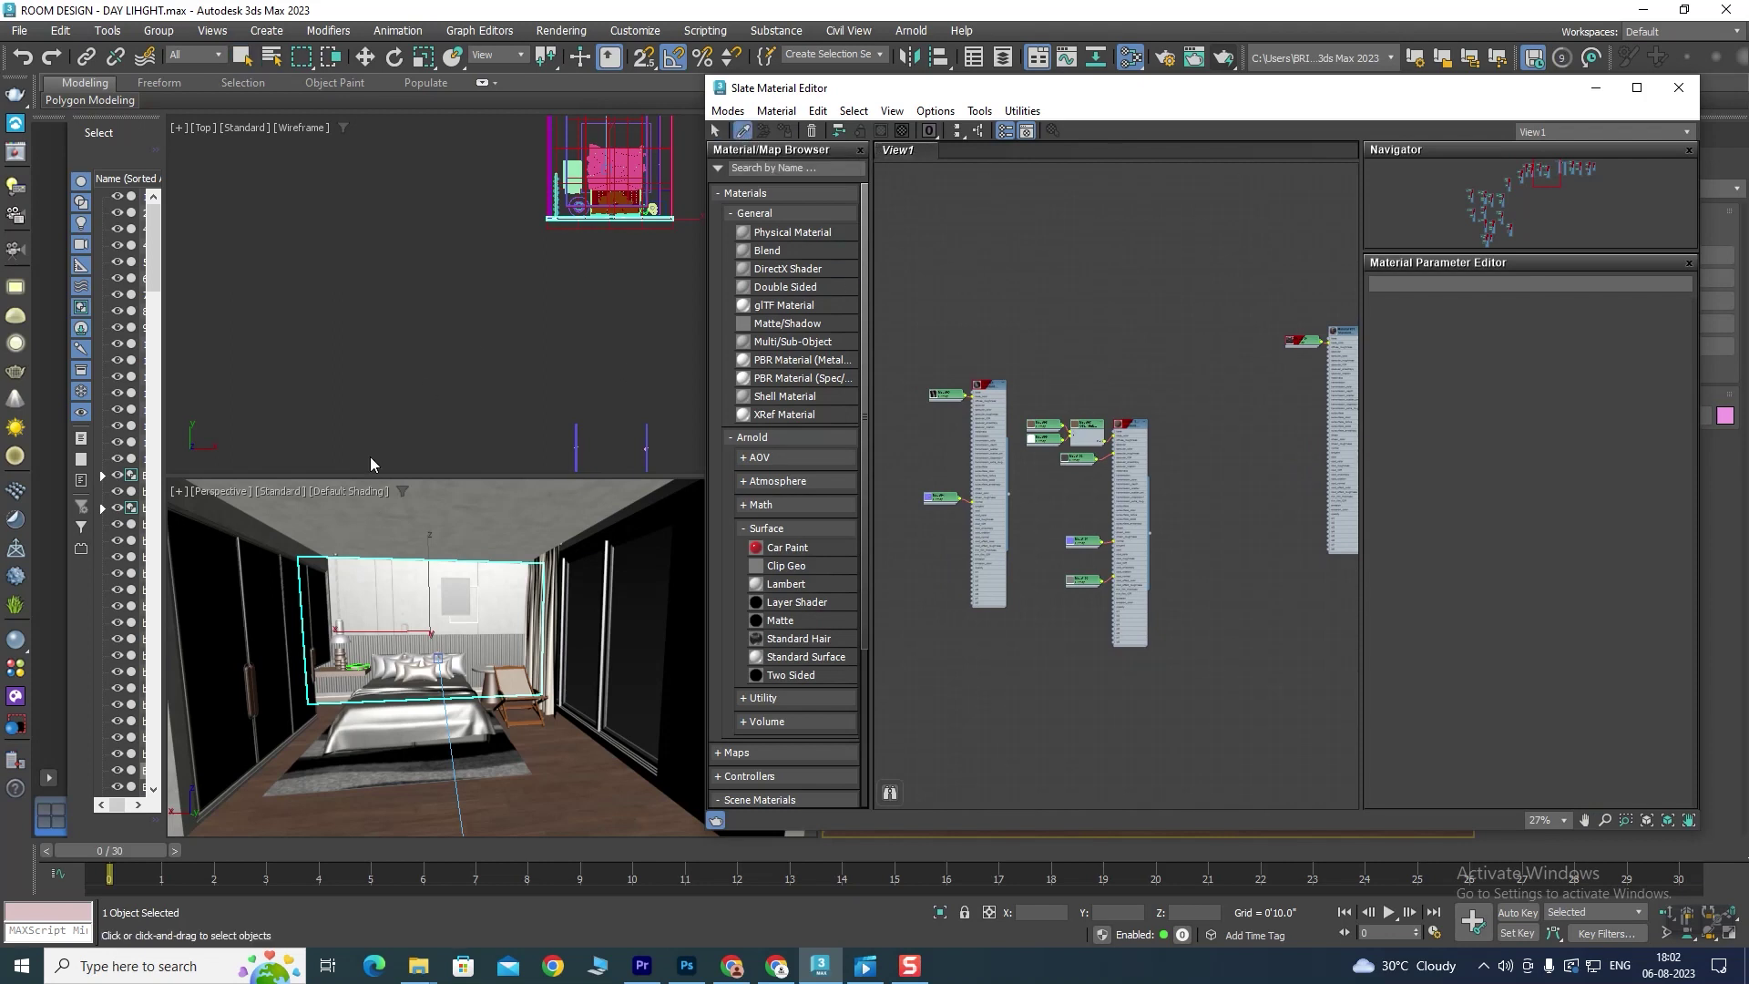
left_click(217, 596)
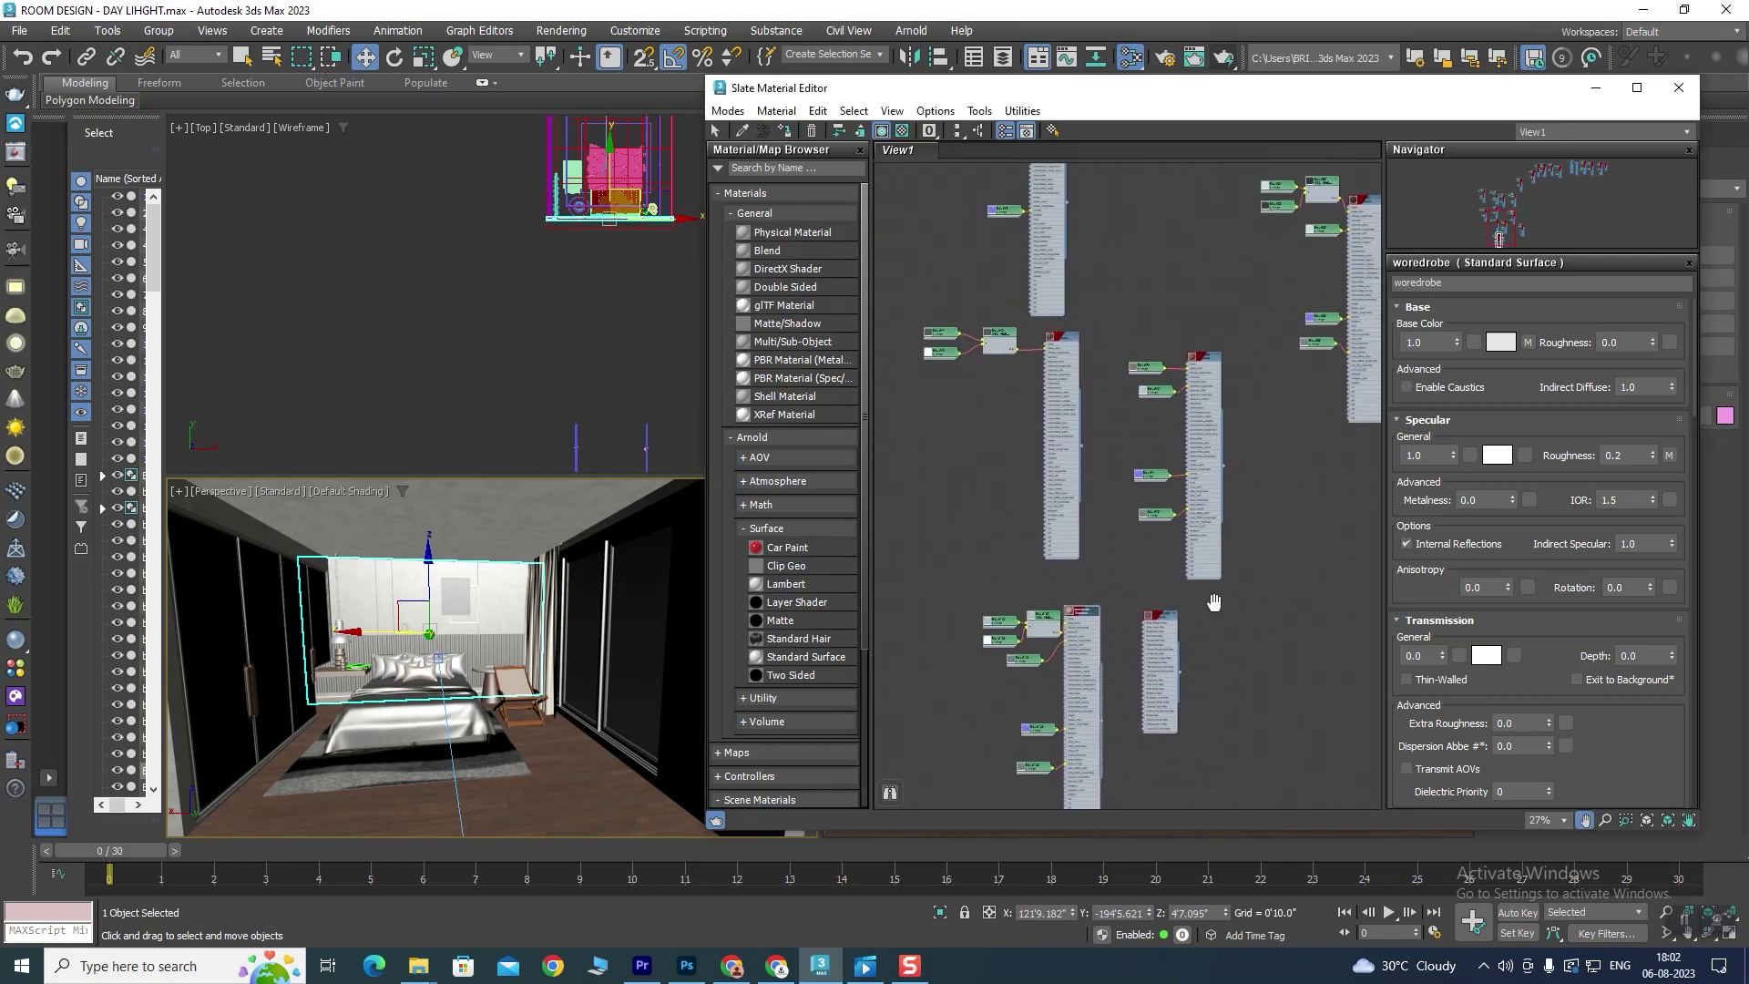
scroll(1112, 665, "up", 2)
scroll(1120, 619, "up", 1)
scroll(1129, 574, "up", 1)
scroll(1139, 528, "up", 2)
scroll(1139, 528, "down", 2)
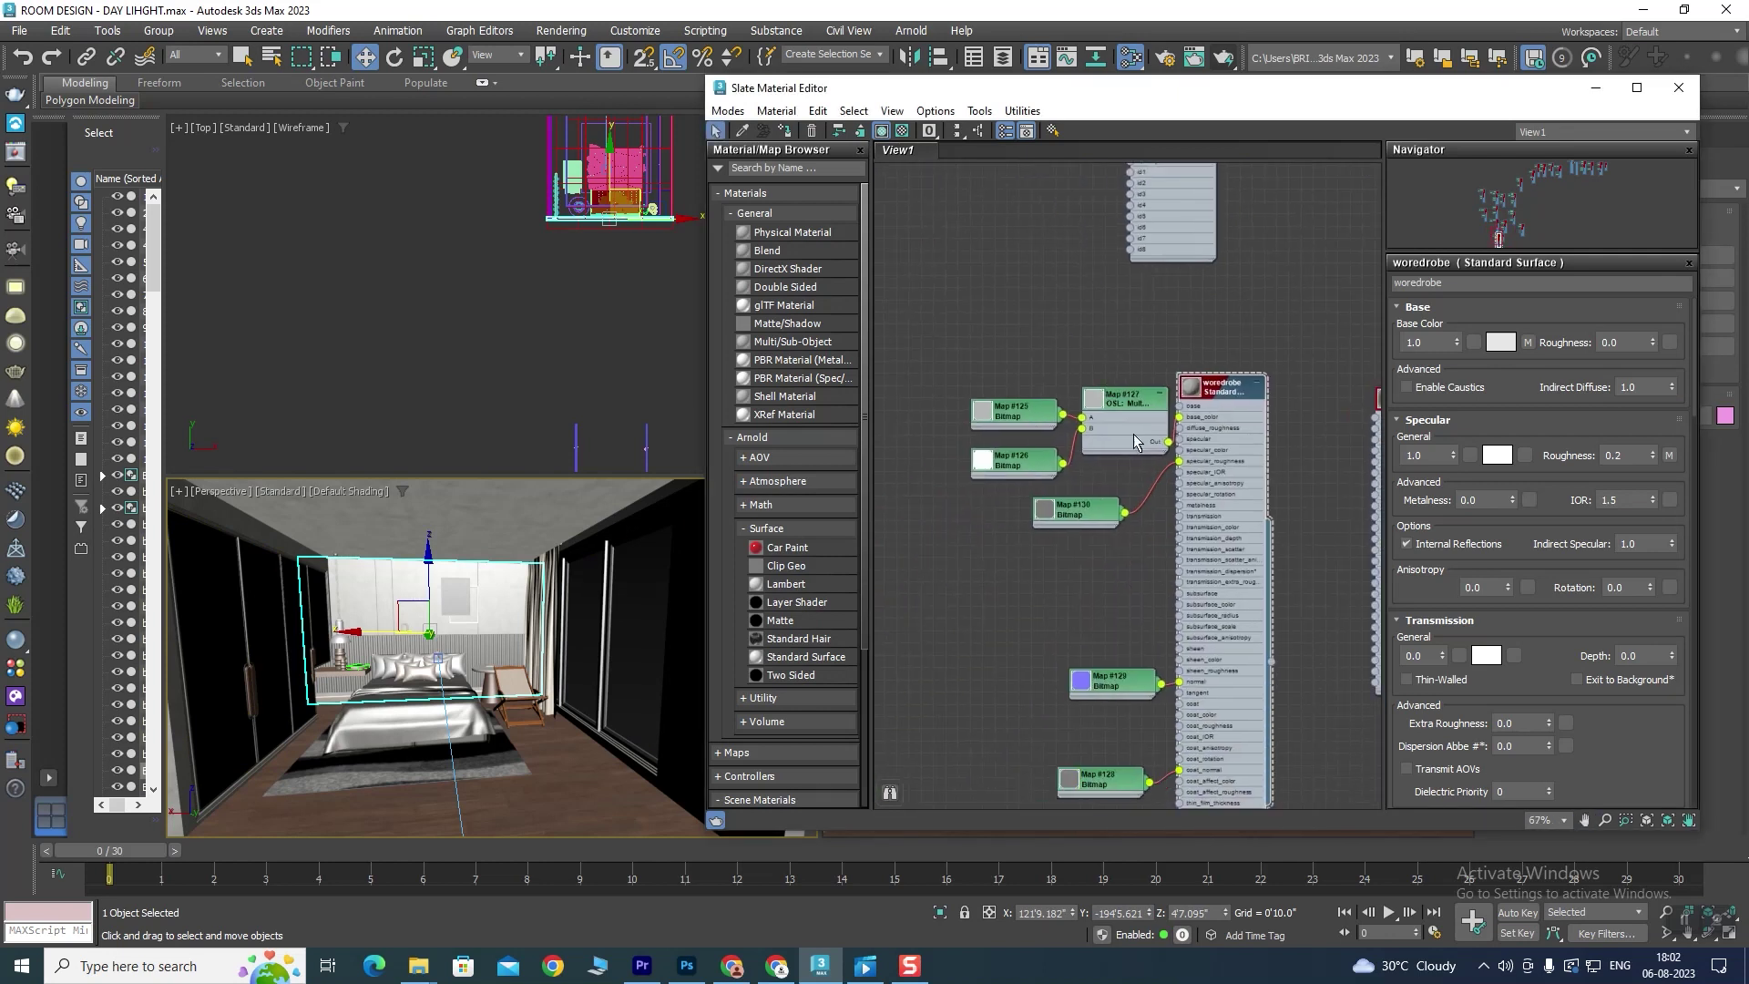
scroll(1137, 499, "up", 2)
scroll(1060, 572, "up", 3)
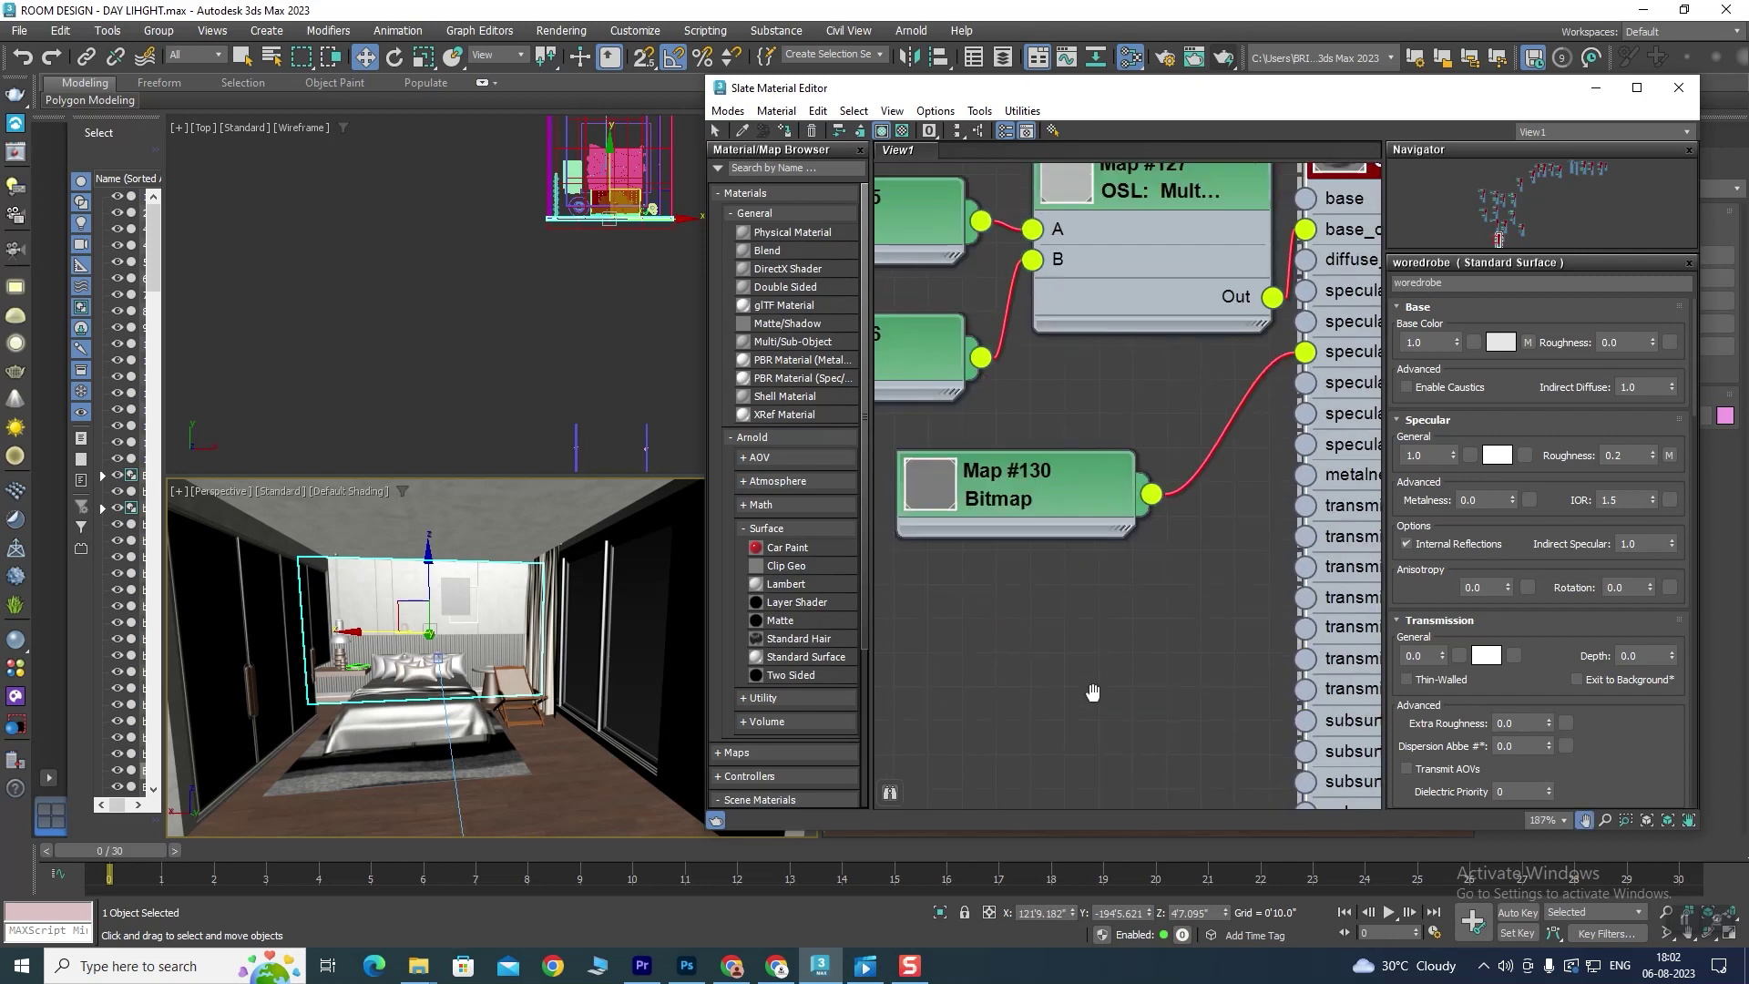
scroll(1179, 425, "down", 1)
scroll(1179, 424, "down", 3)
scroll(1157, 391, "up", 3)
scroll(1145, 380, "up", 2)
scroll(1159, 383, "down", 5)
scroll(1163, 394, "down", 4)
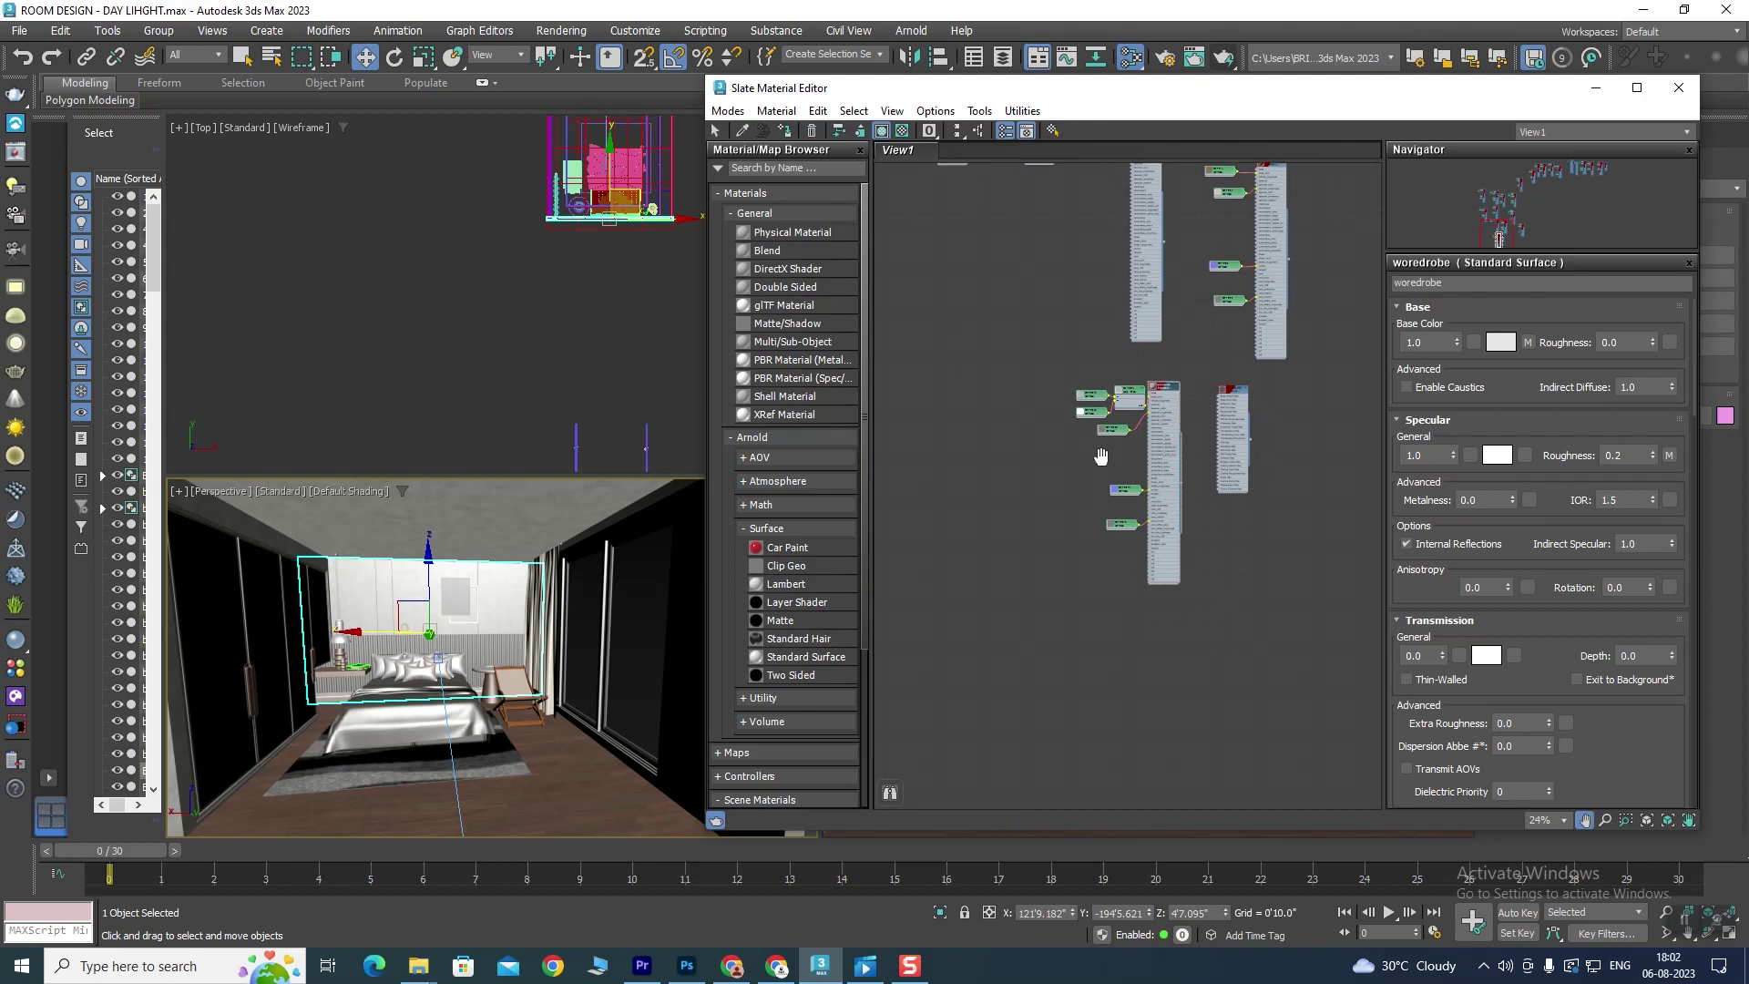
Step: Delete a group of unneeded nodes and bring up the woredrobe node's options
left_click_drag(1145, 570, 1145, 561)
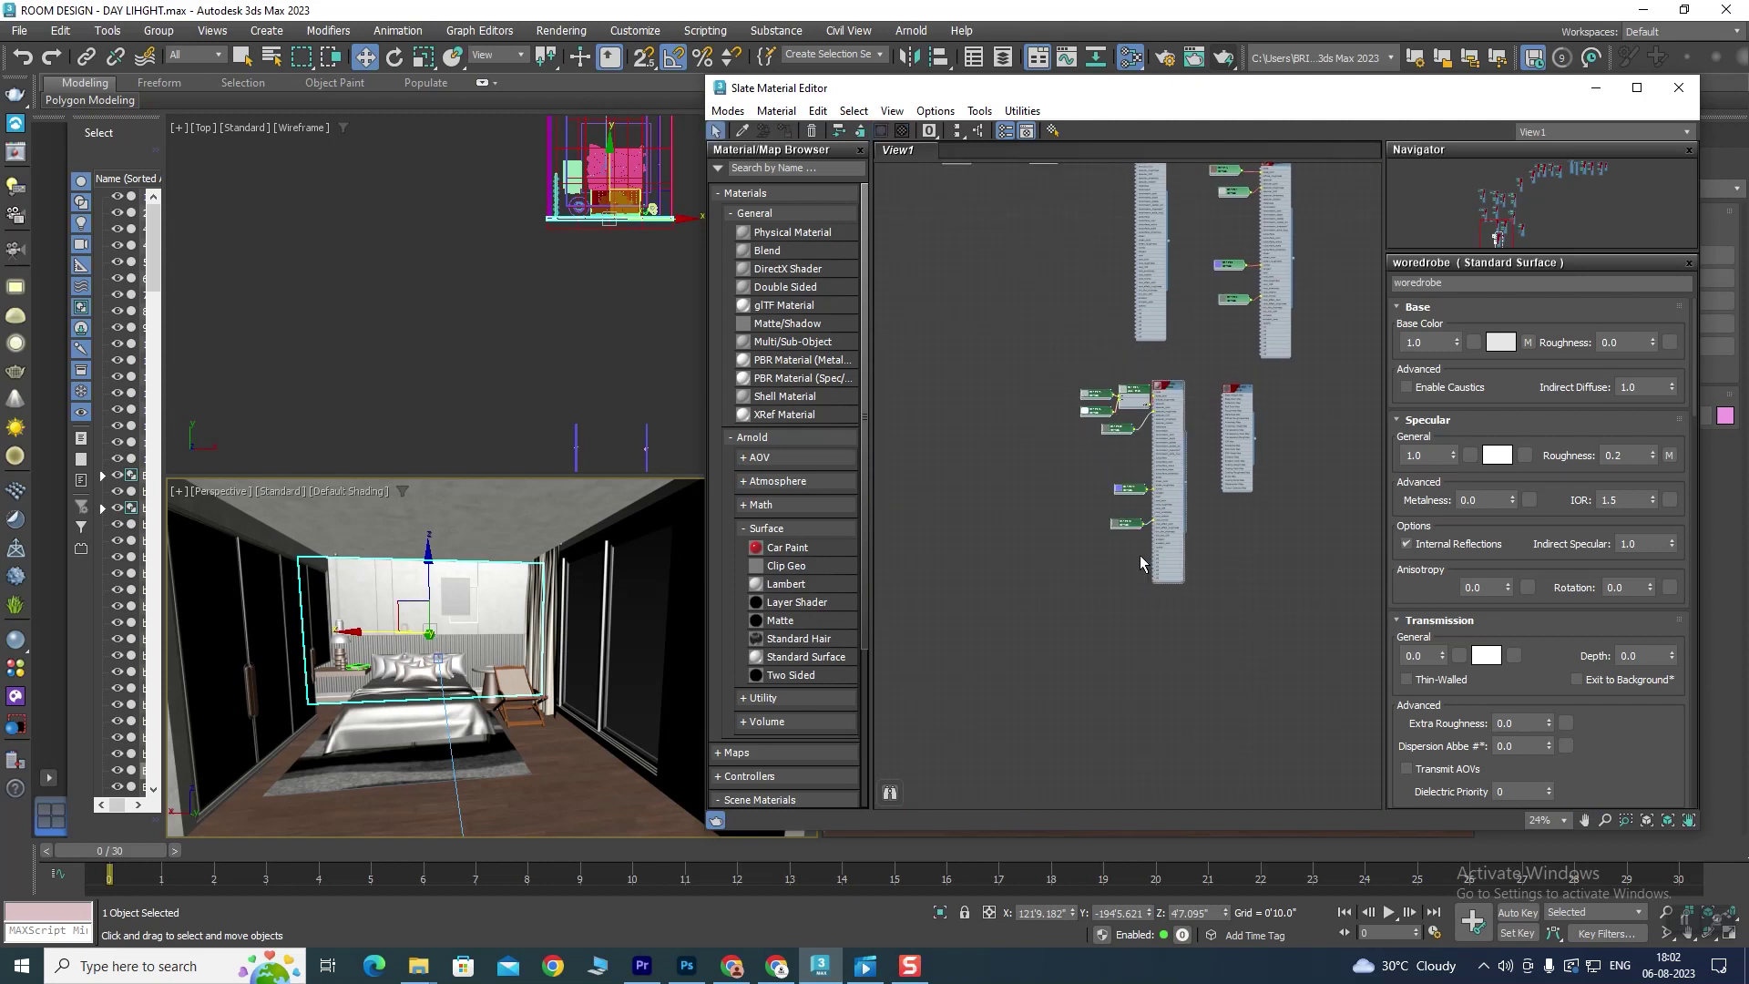
key("Delete")
scroll(1143, 428, "up", 4)
scroll(1141, 390, "up", 3)
right_click(1137, 387)
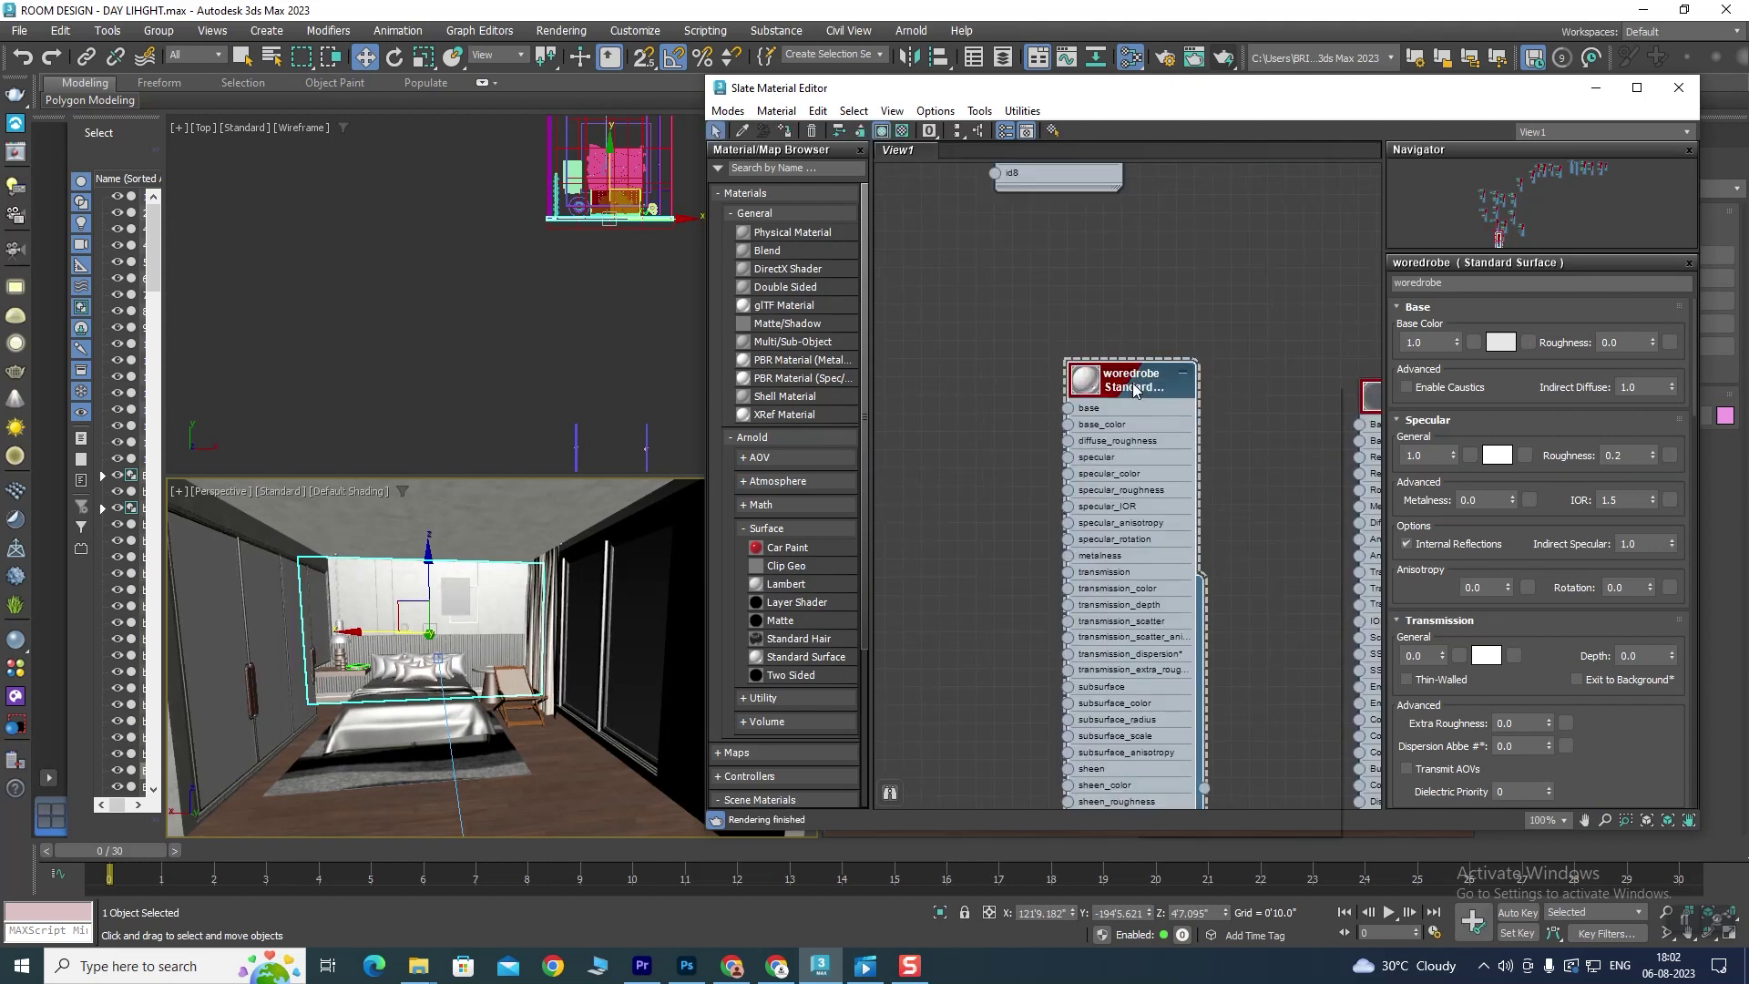
Step: Assign the woredrobe material to the selected wardrobe
left_click(197, 578)
left_click(212, 593)
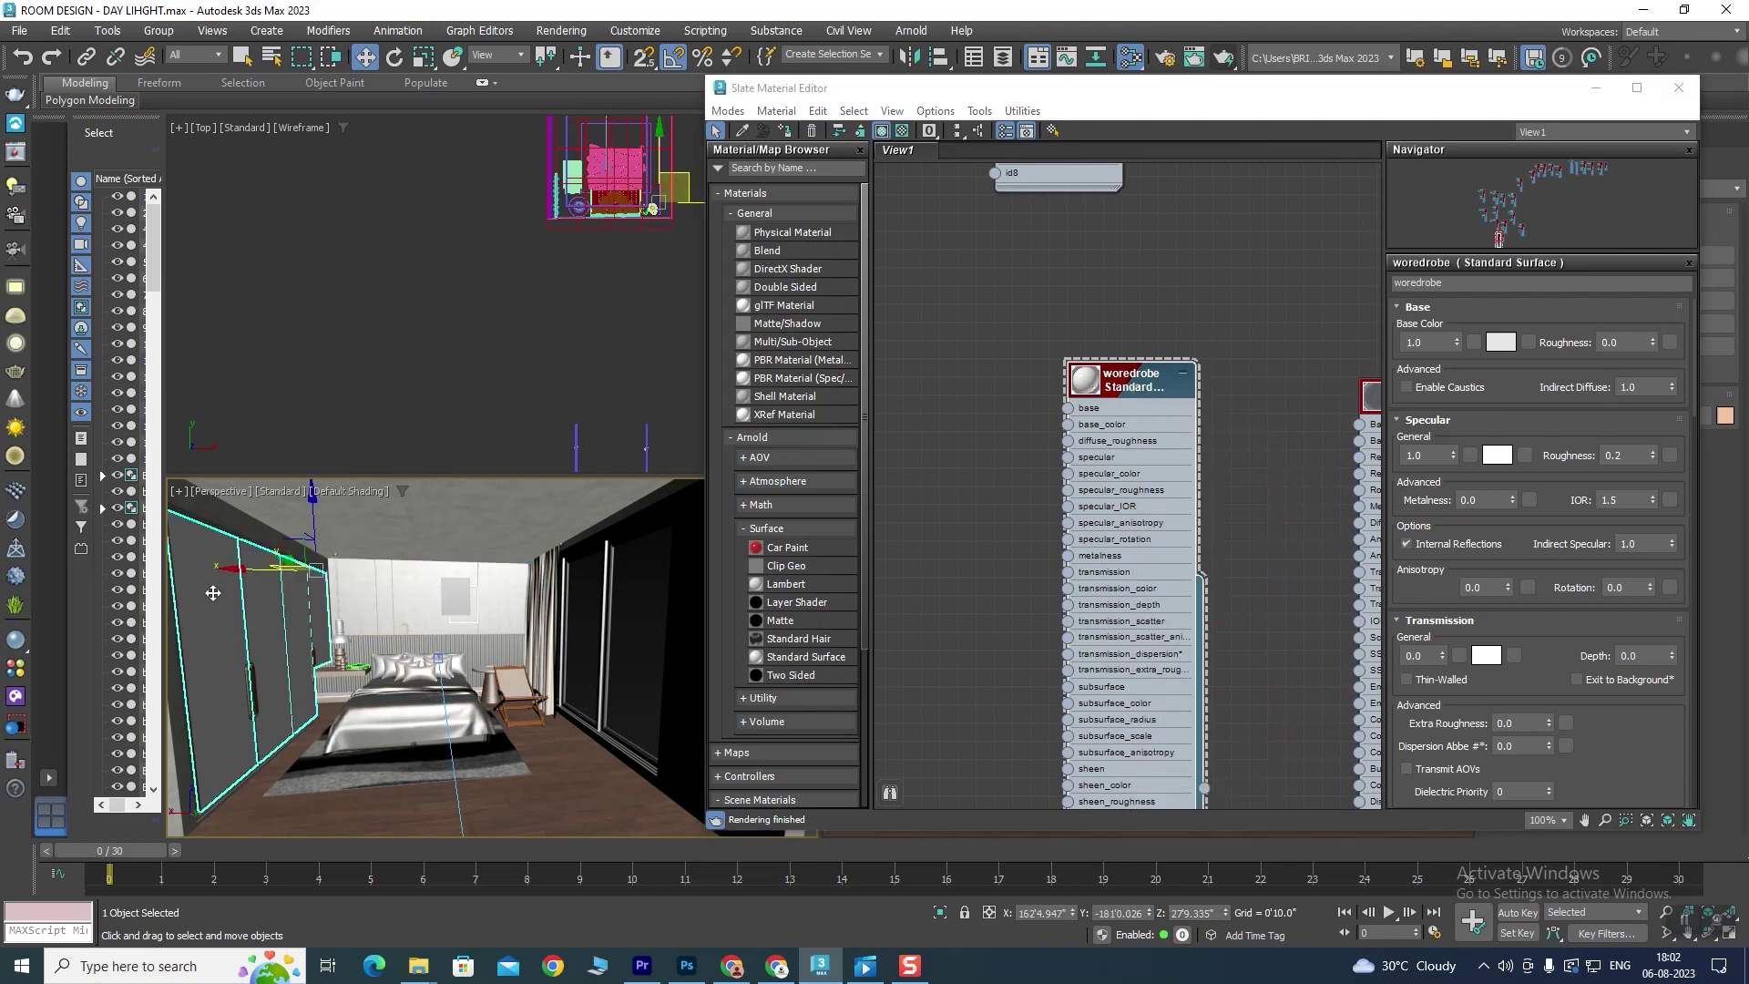
right_click(1117, 394)
left_click(1152, 397)
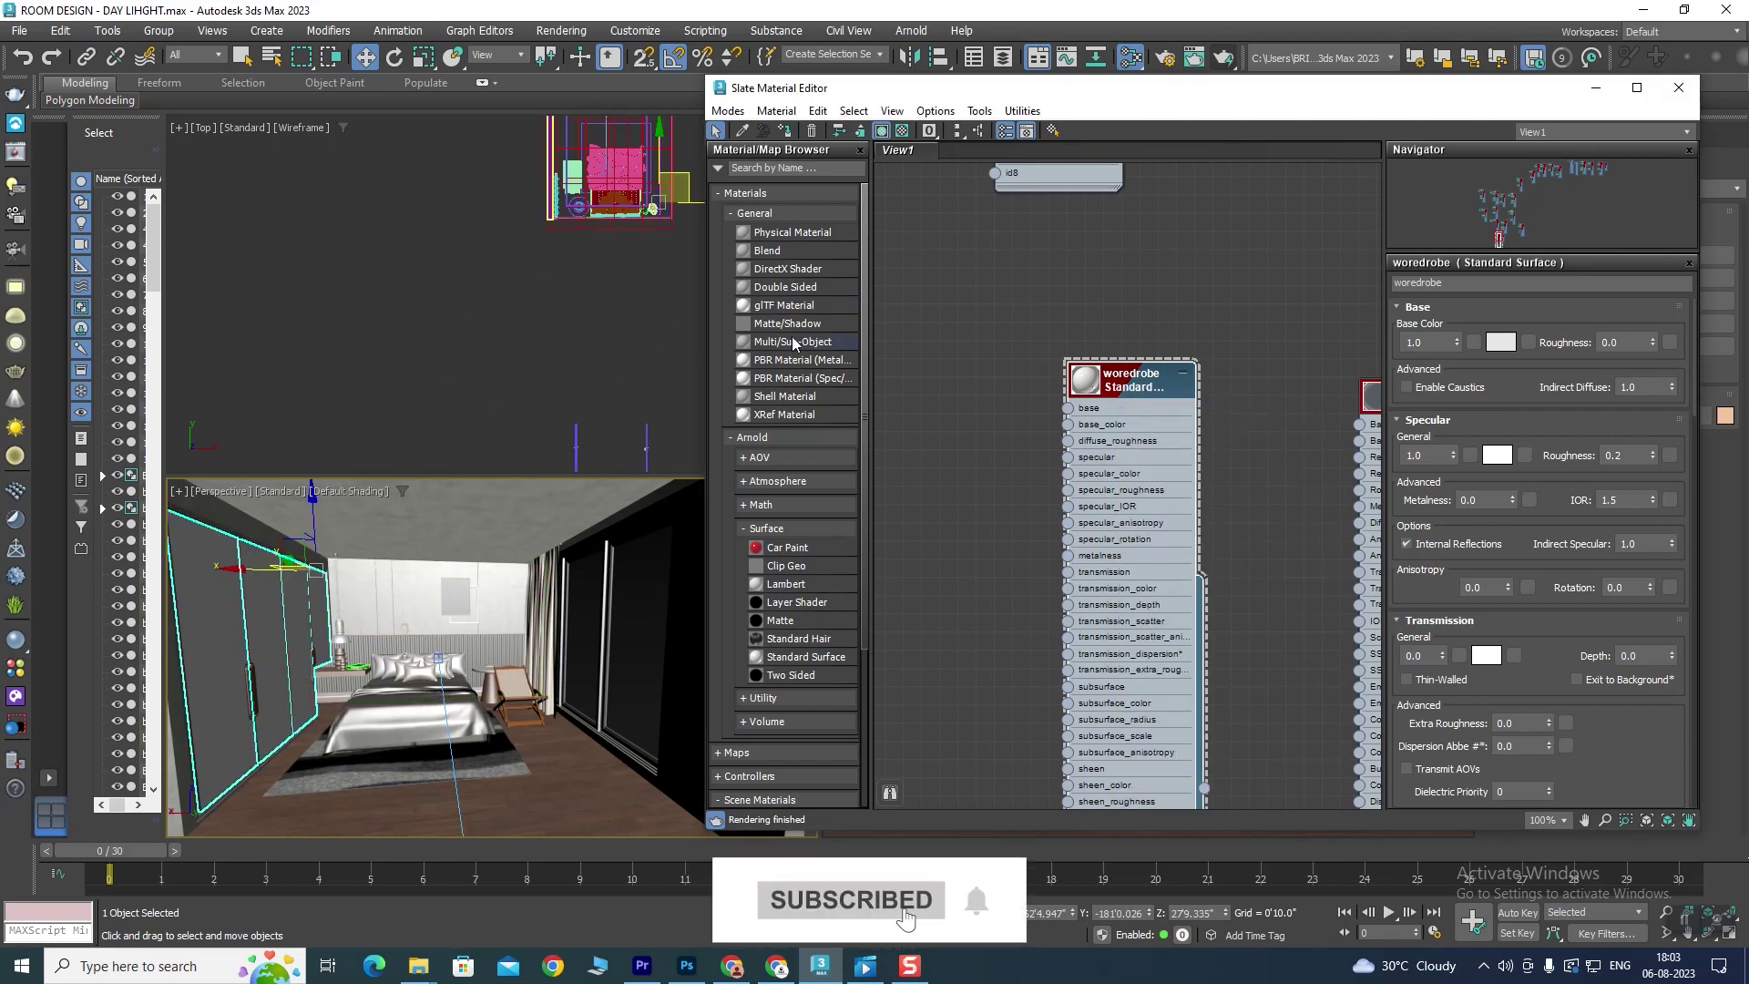
Step: Run a test render of the bedroom and close the render window when finished
left_click(1194, 57)
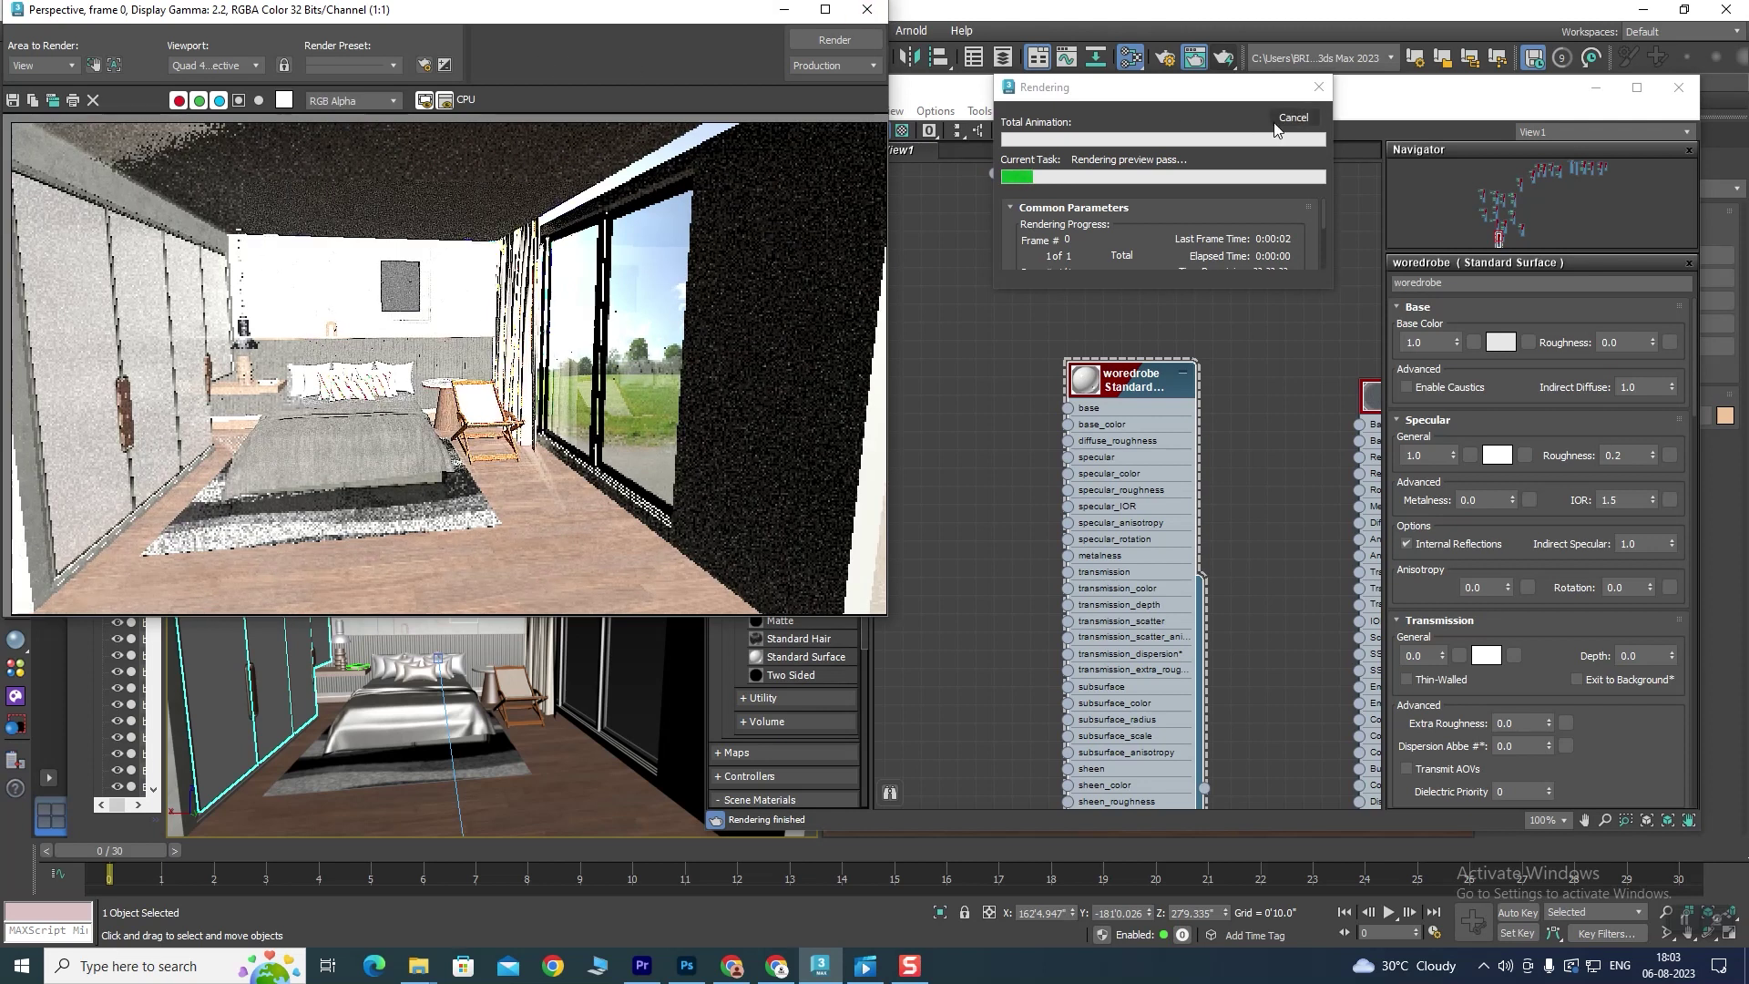
left_click(867, 10)
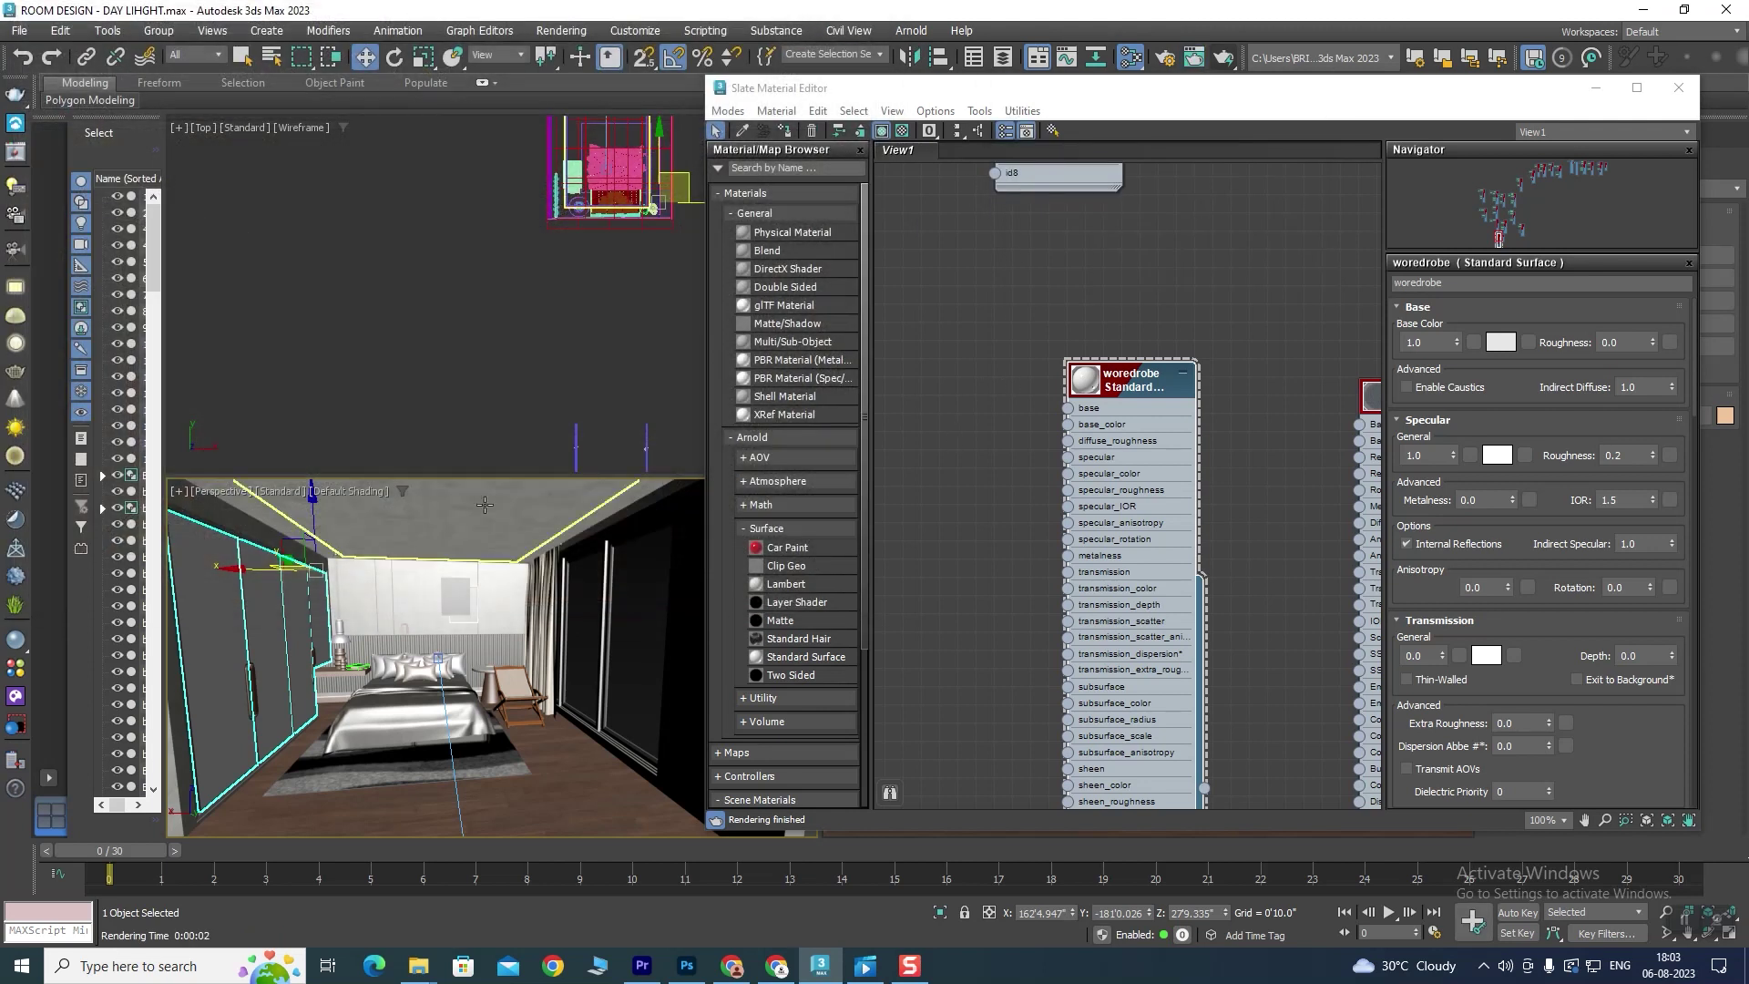
scroll(426, 617, "down", 5)
Step: Maximize the Perspective viewport with Alt+W and zoom in on the wardrobe doors and handles
key("alt+w")
scroll(437, 601, "up", 3)
scroll(456, 565, "up", 3)
scroll(474, 528, "up", 3)
scroll(485, 493, "up", 2)
scroll(486, 493, "down", 1)
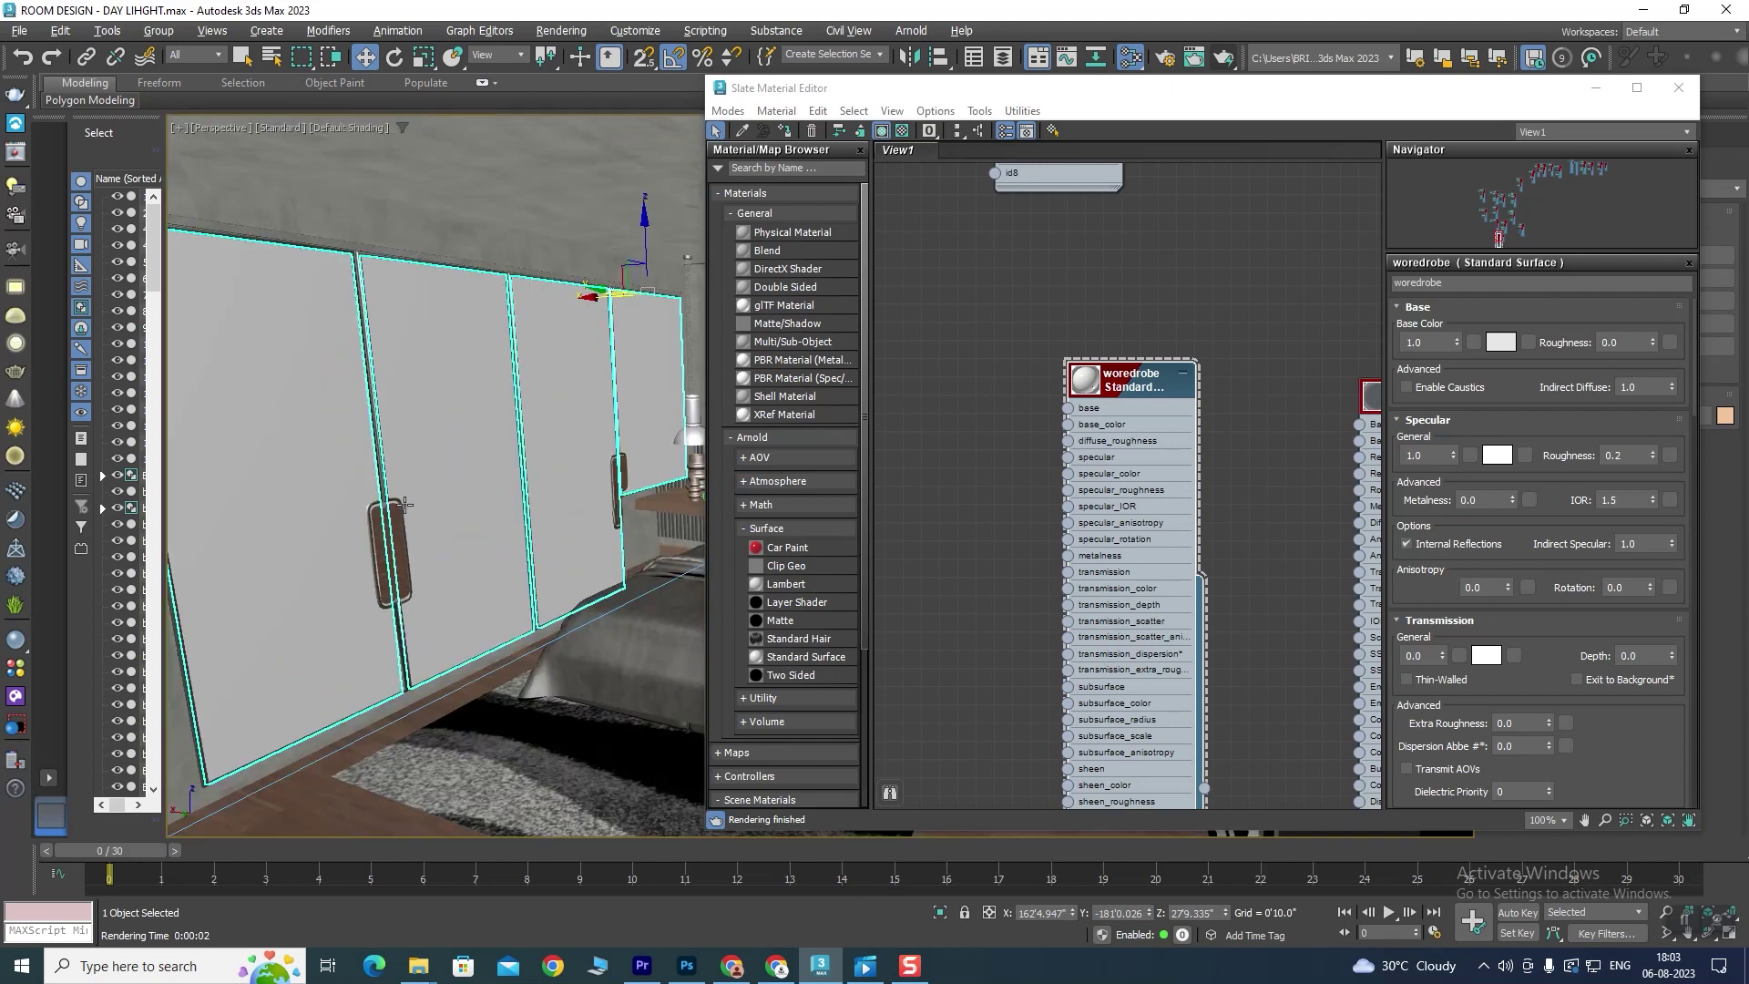
scroll(413, 465, "up", 2)
scroll(412, 465, "up", 3)
scroll(415, 466, "down", 2)
scroll(416, 467, "down", 3)
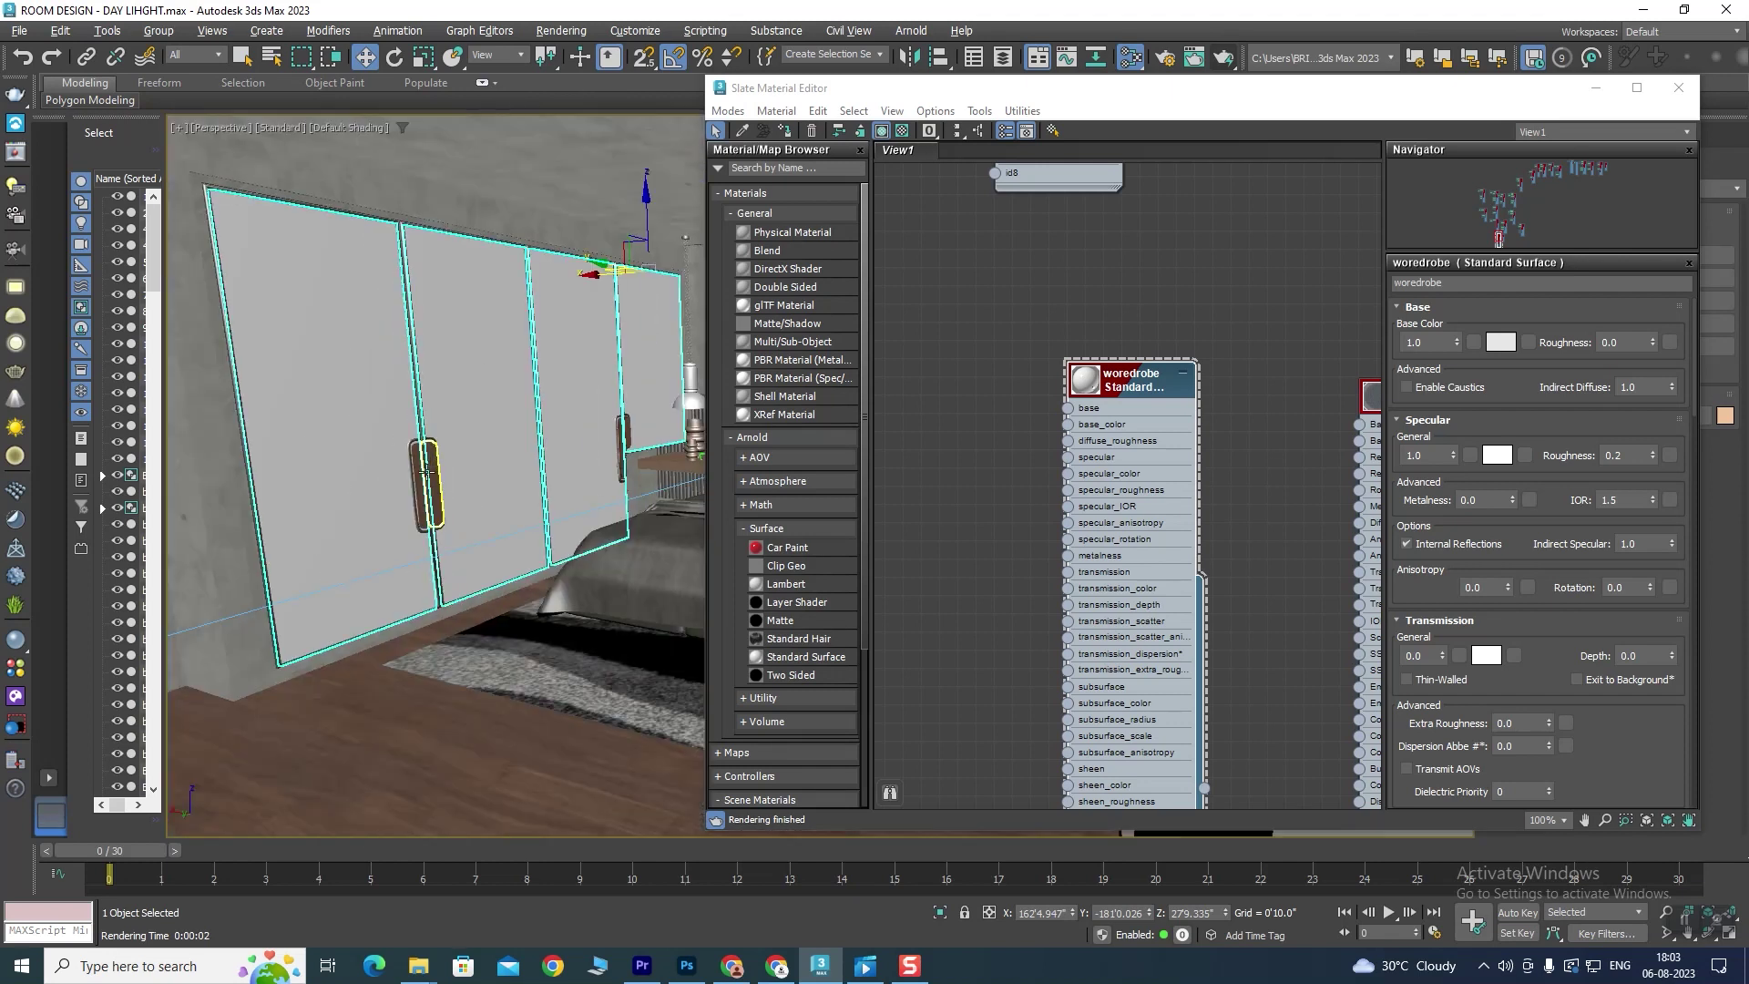
scroll(429, 456, "up", 3)
scroll(428, 455, "up", 2)
scroll(521, 422, "down", 4)
scroll(521, 422, "down", 3)
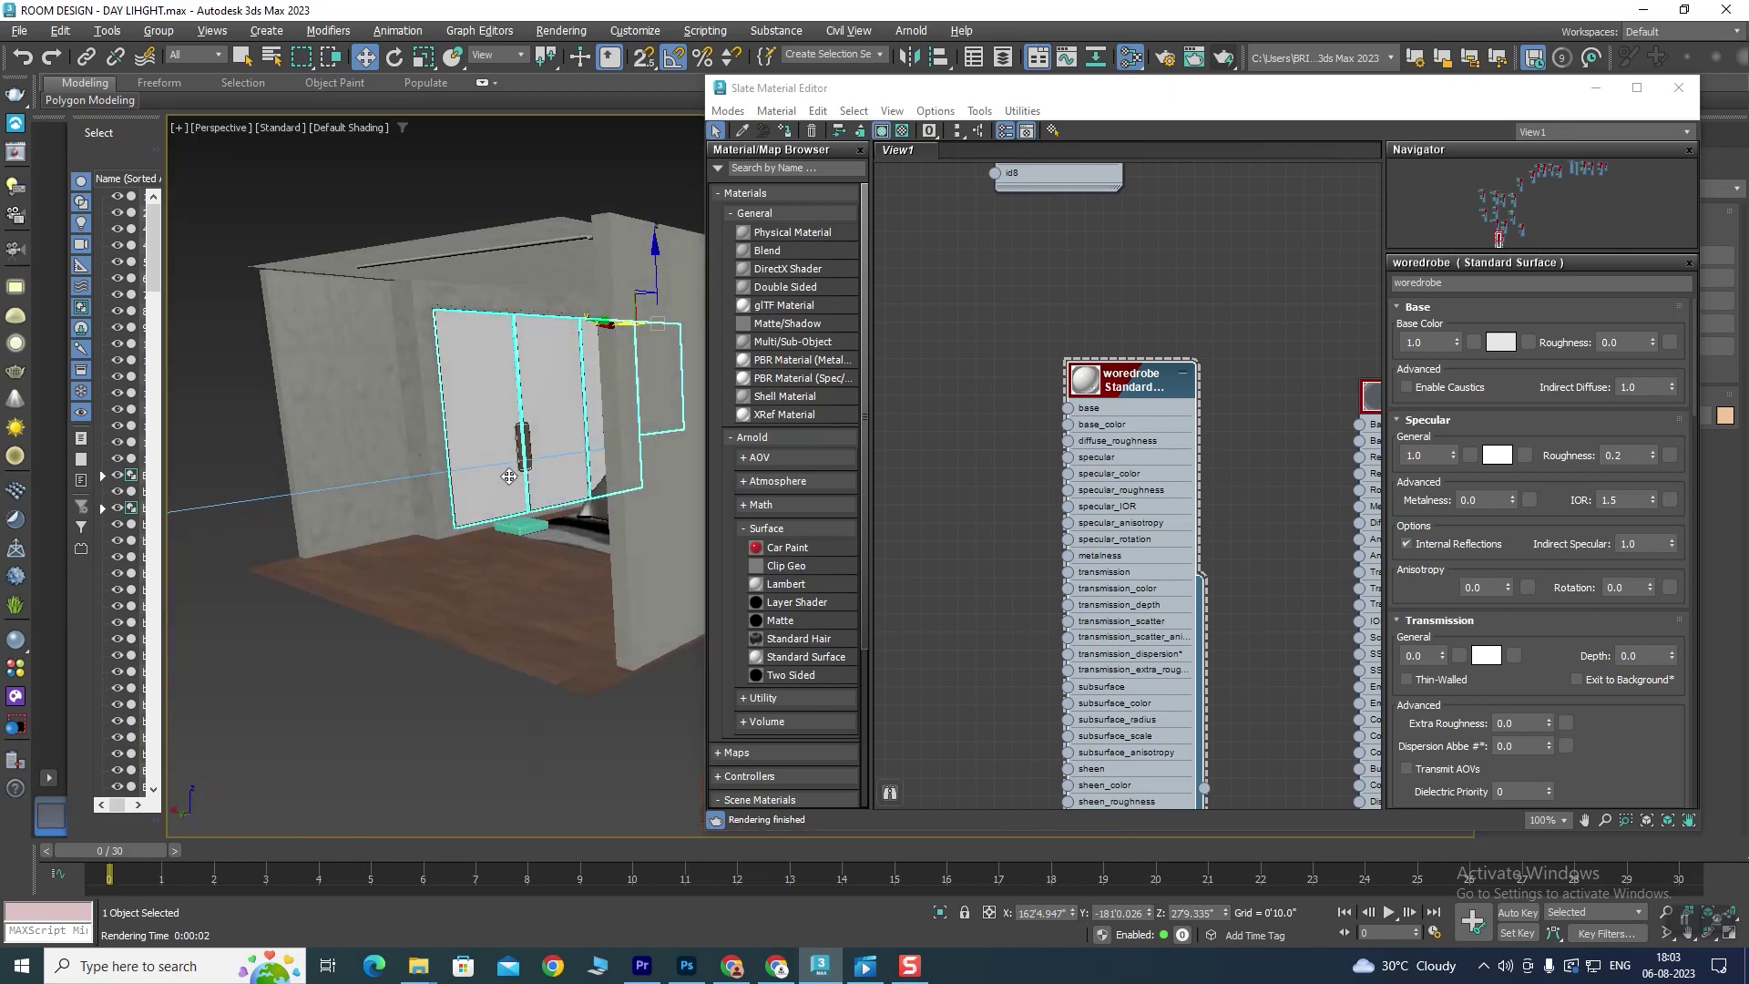
scroll(455, 410, "up", 2)
scroll(382, 414, "up", 3)
scroll(433, 359, "up", 2)
scroll(433, 360, "down", 4)
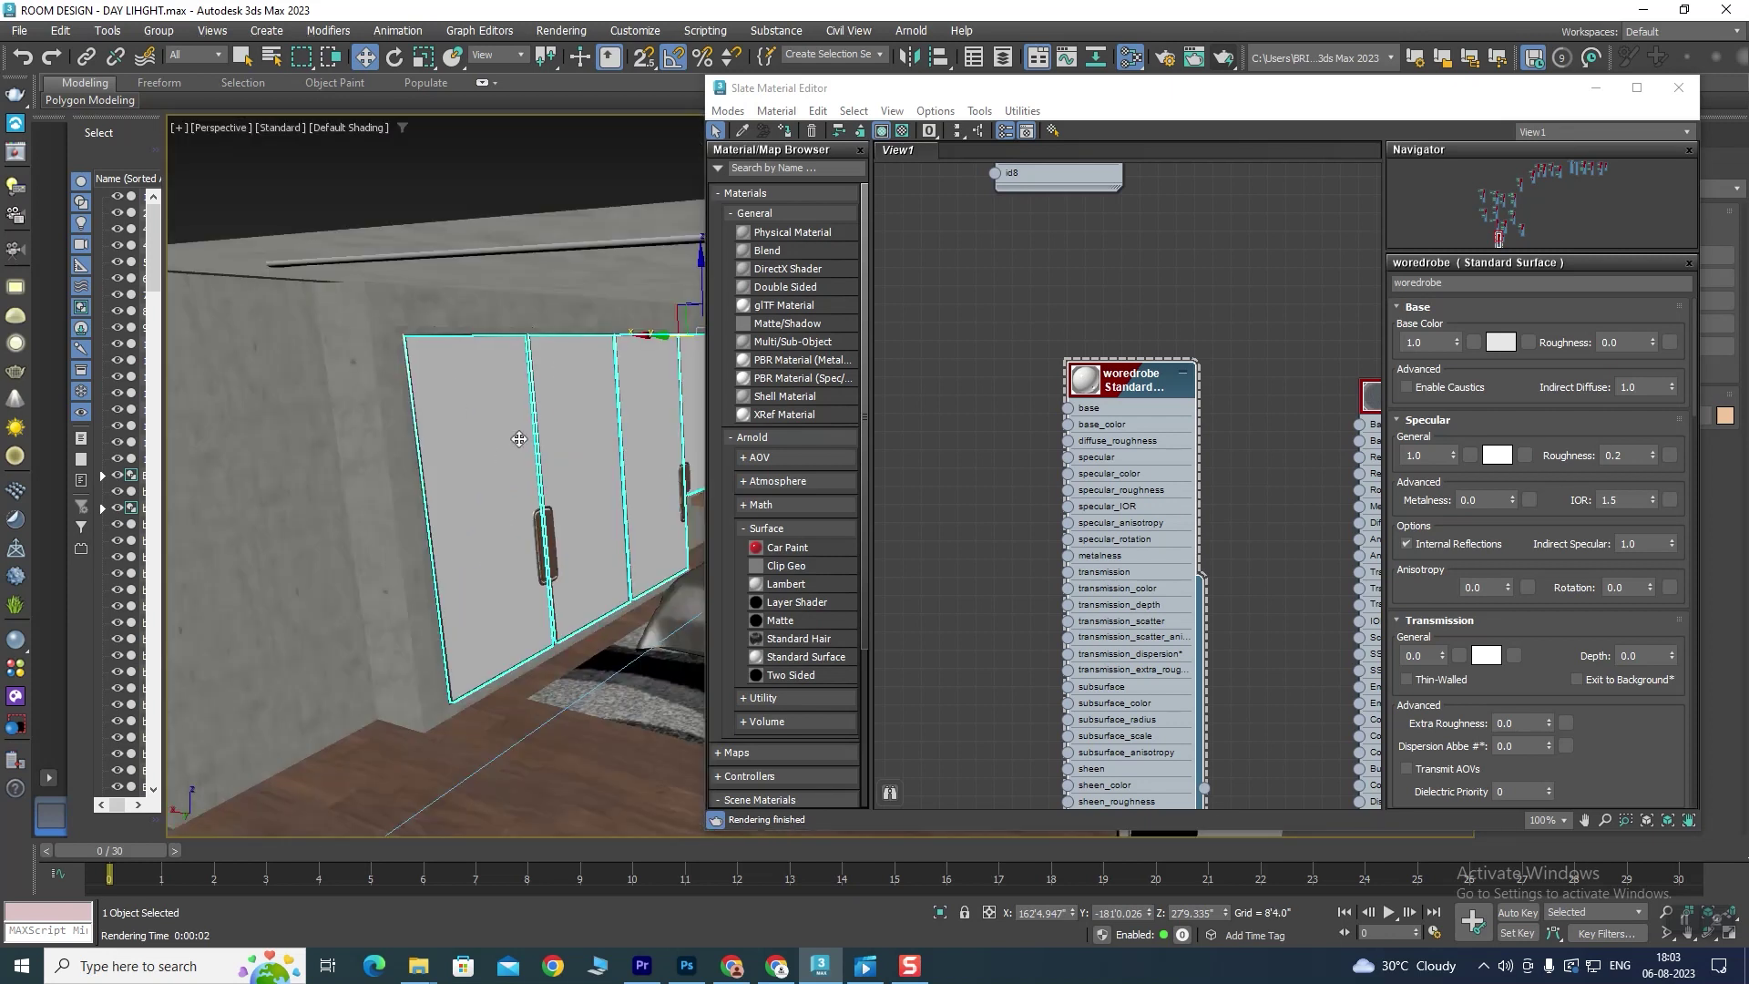
scroll(407, 427, "up", 1)
scroll(1048, 401, "up", 1)
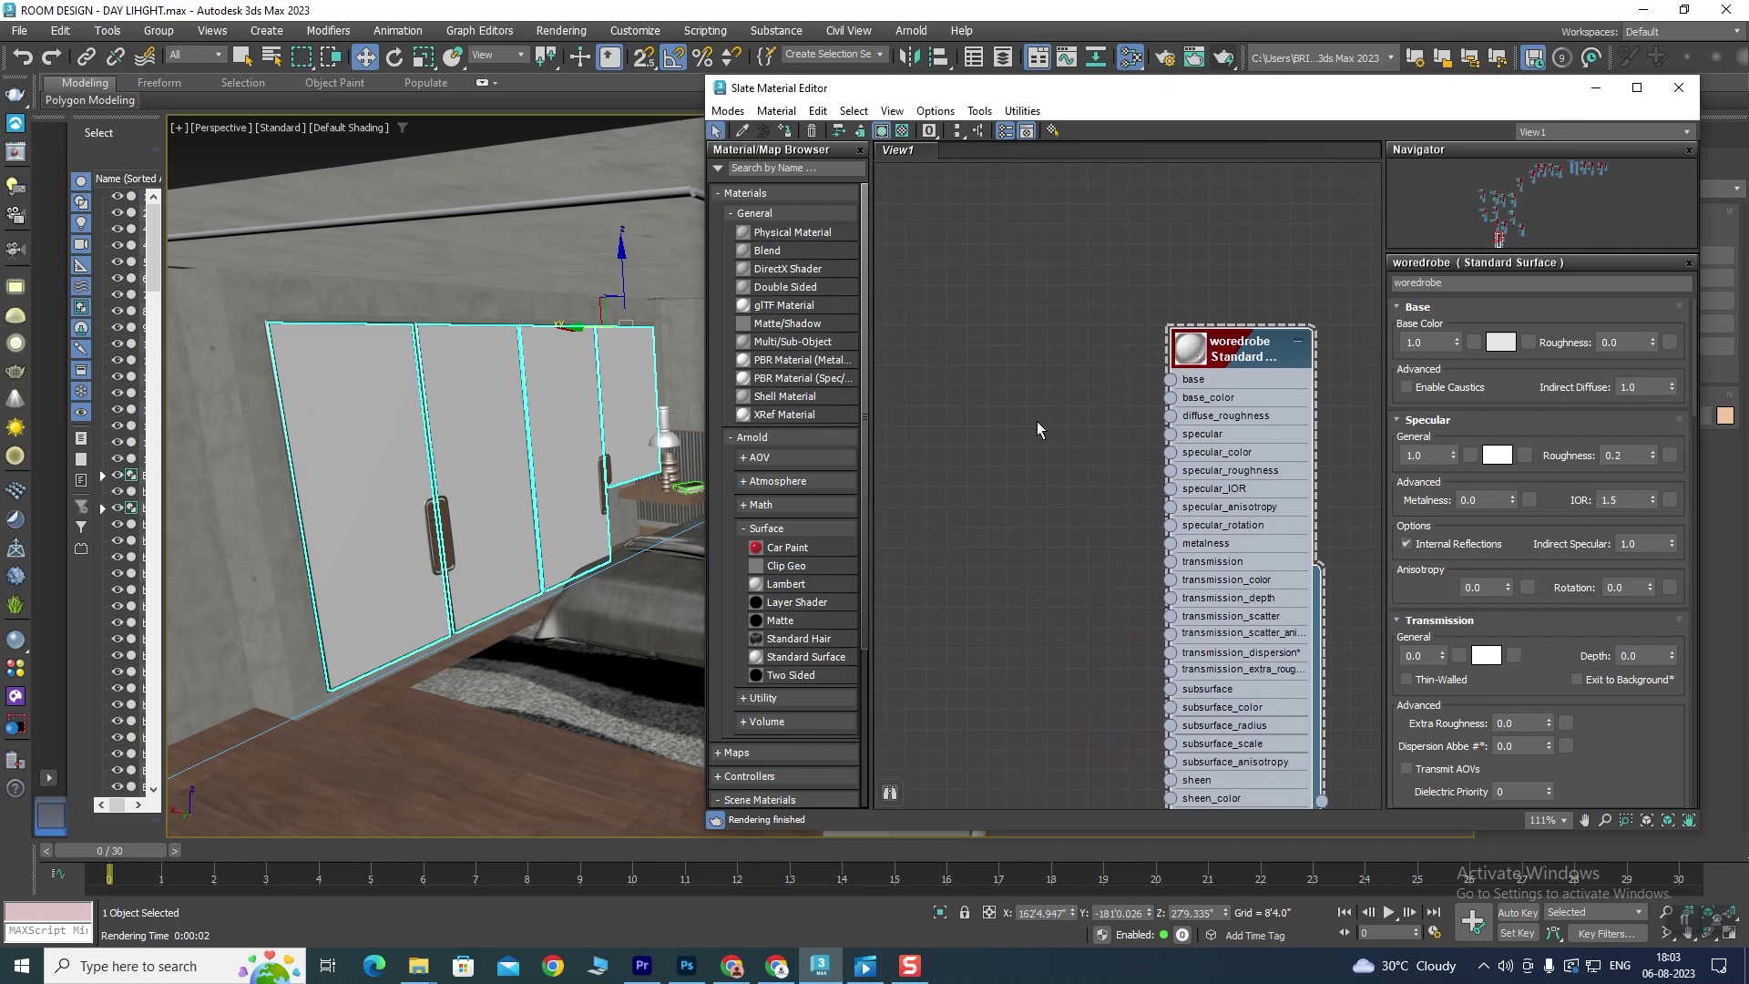
Step: Connect a new Bitmap map to the woredrobe material's base_color input
middle_click_drag(1058, 407, 1193, 374)
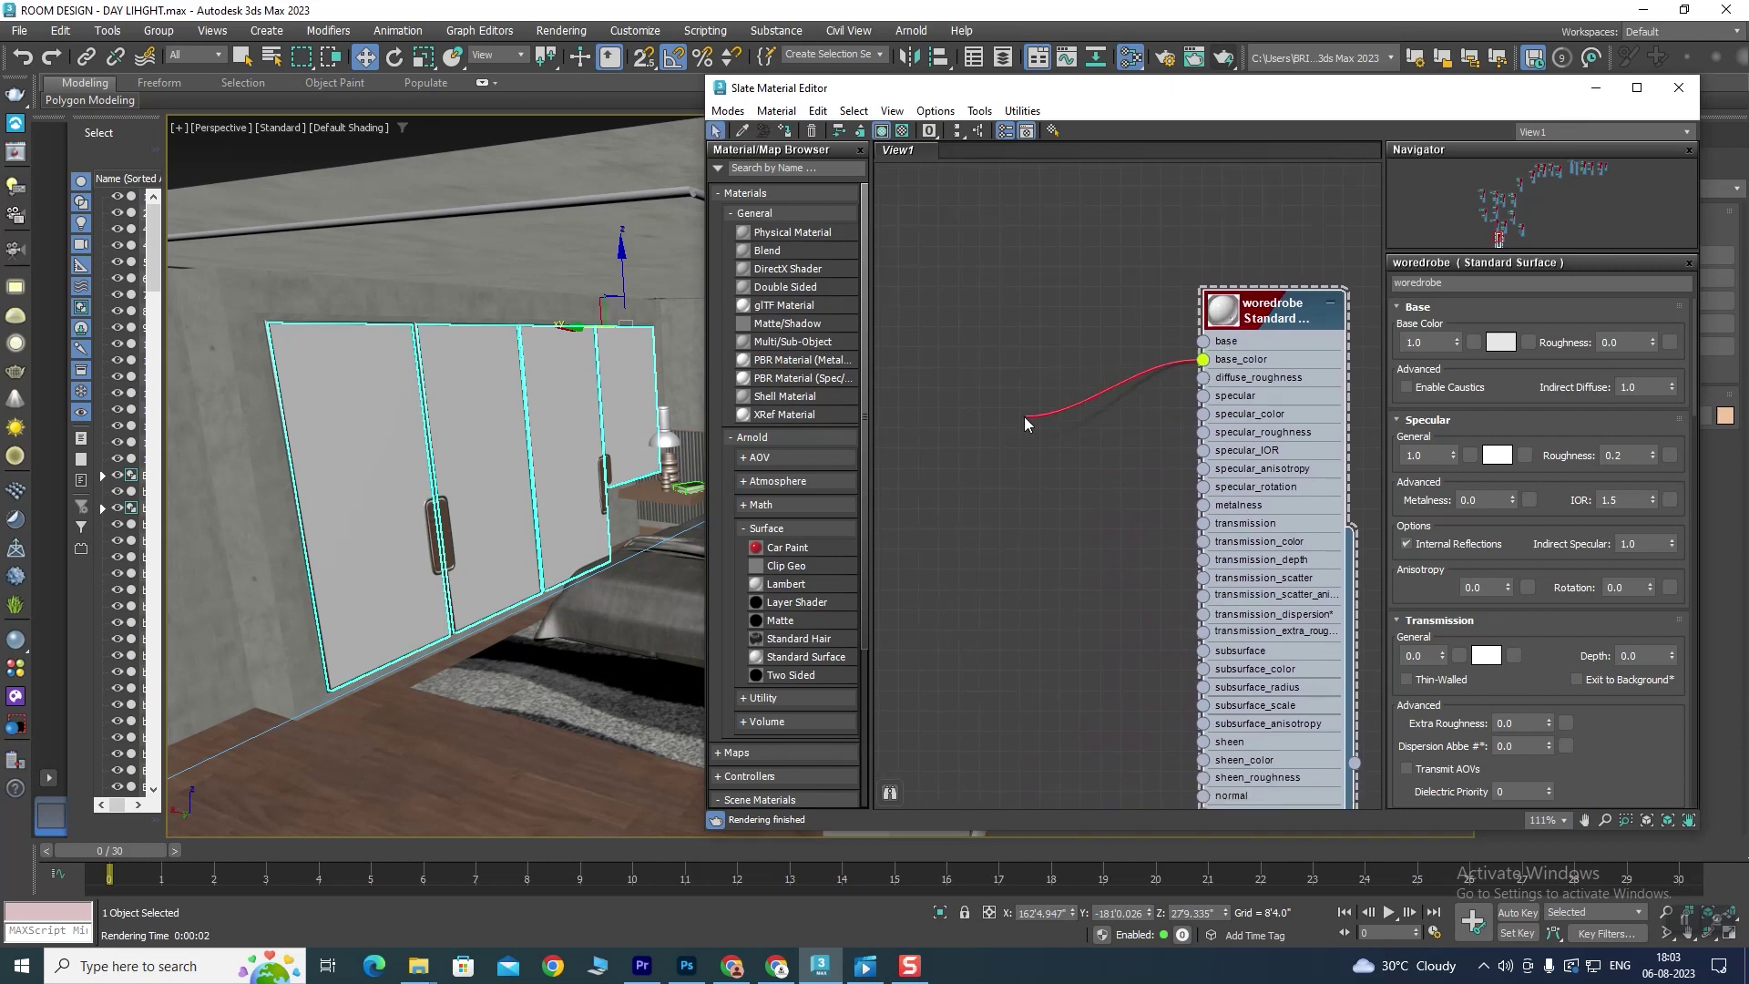
left_click_drag(1039, 439, 1017, 399)
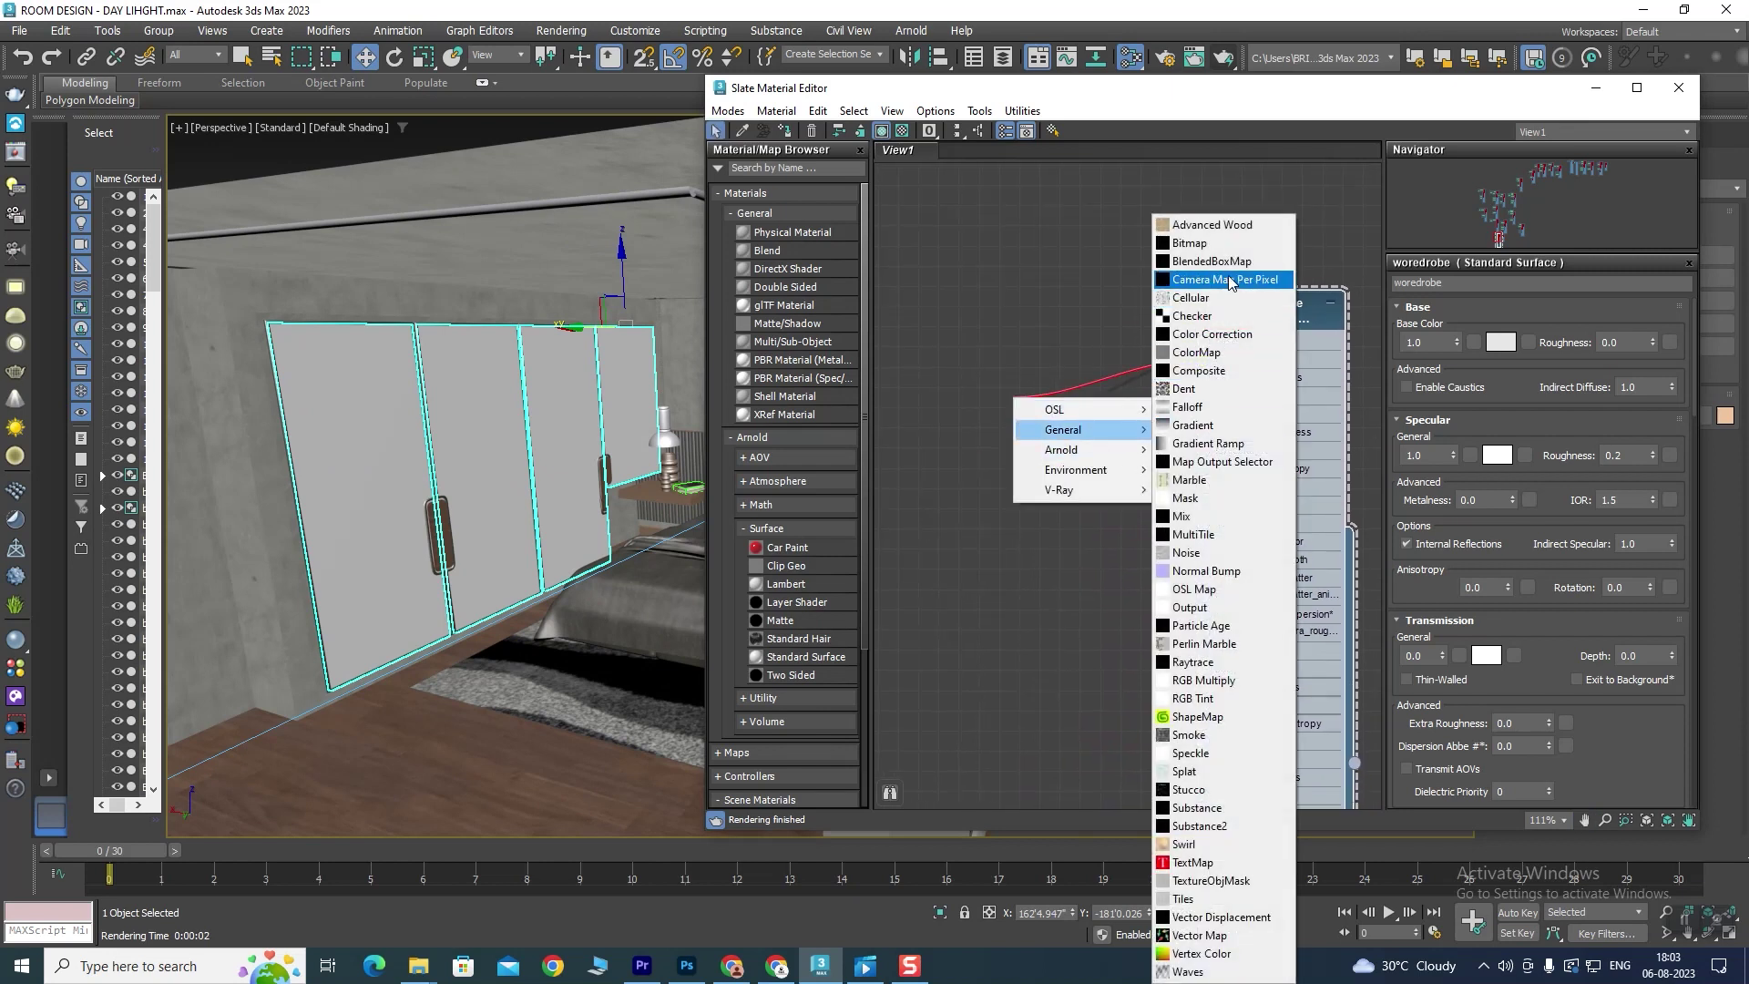
left_click(1226, 244)
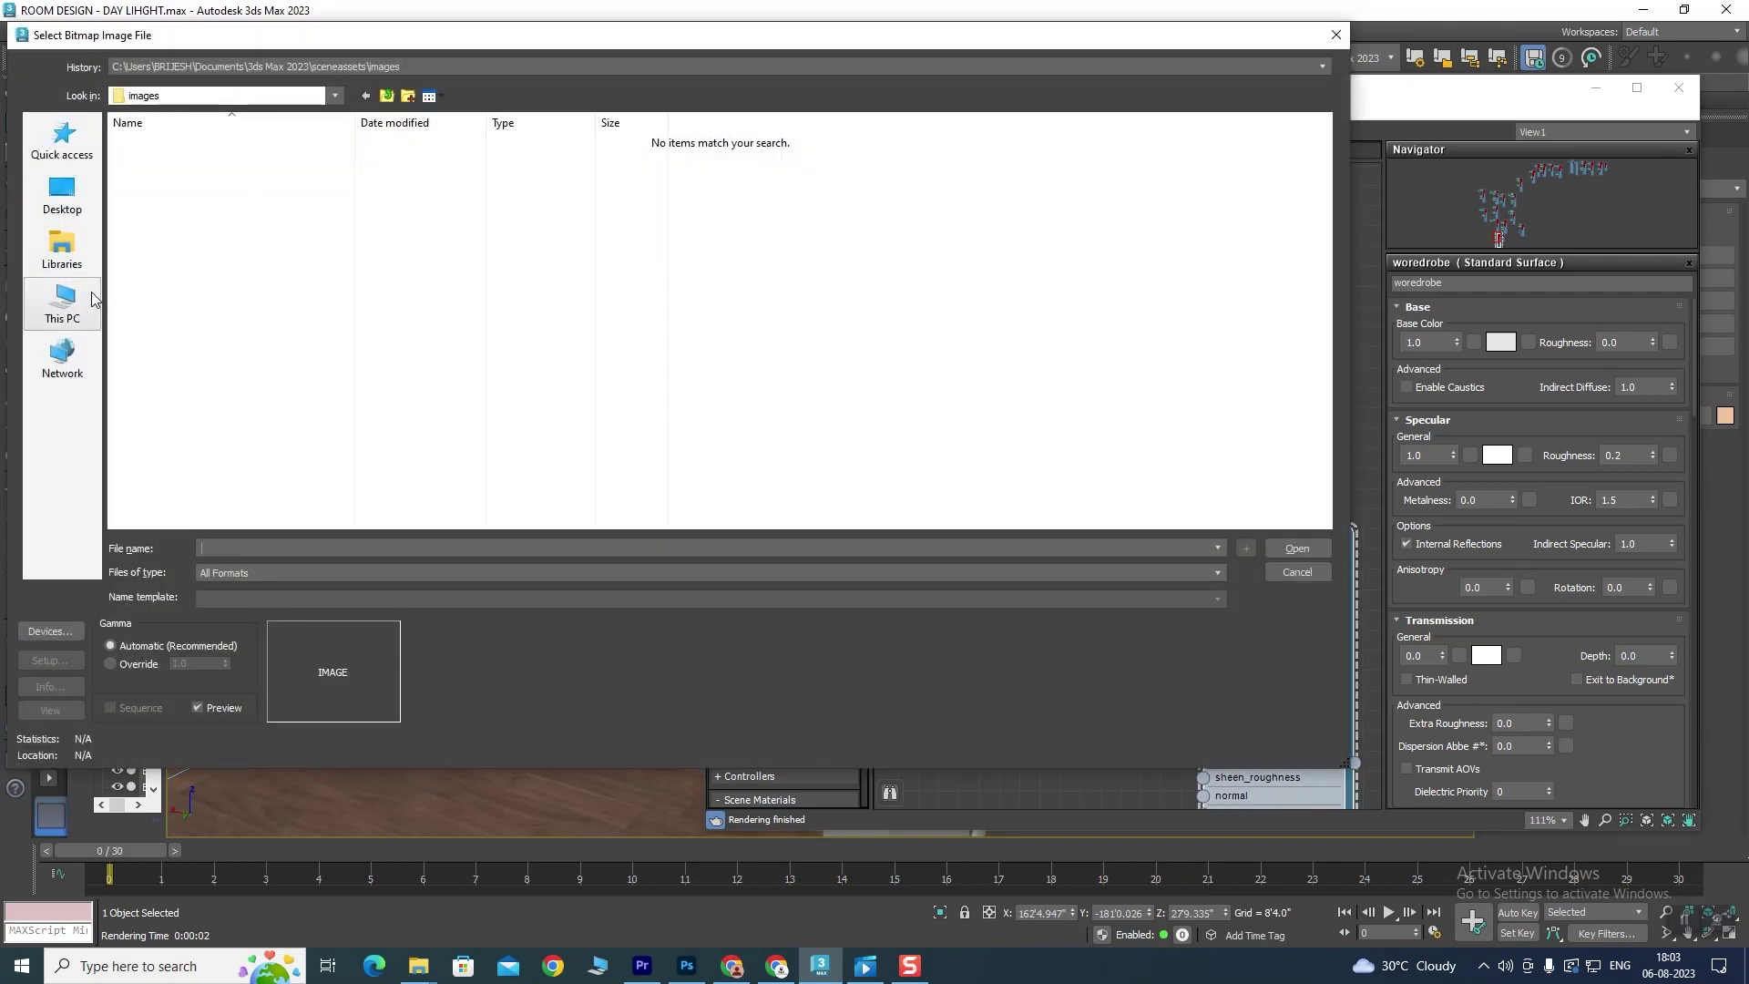
Step: Browse USB Drive (L:) to the INTERIOR 3DS MAX folder and select the floor image
left_click(91, 299)
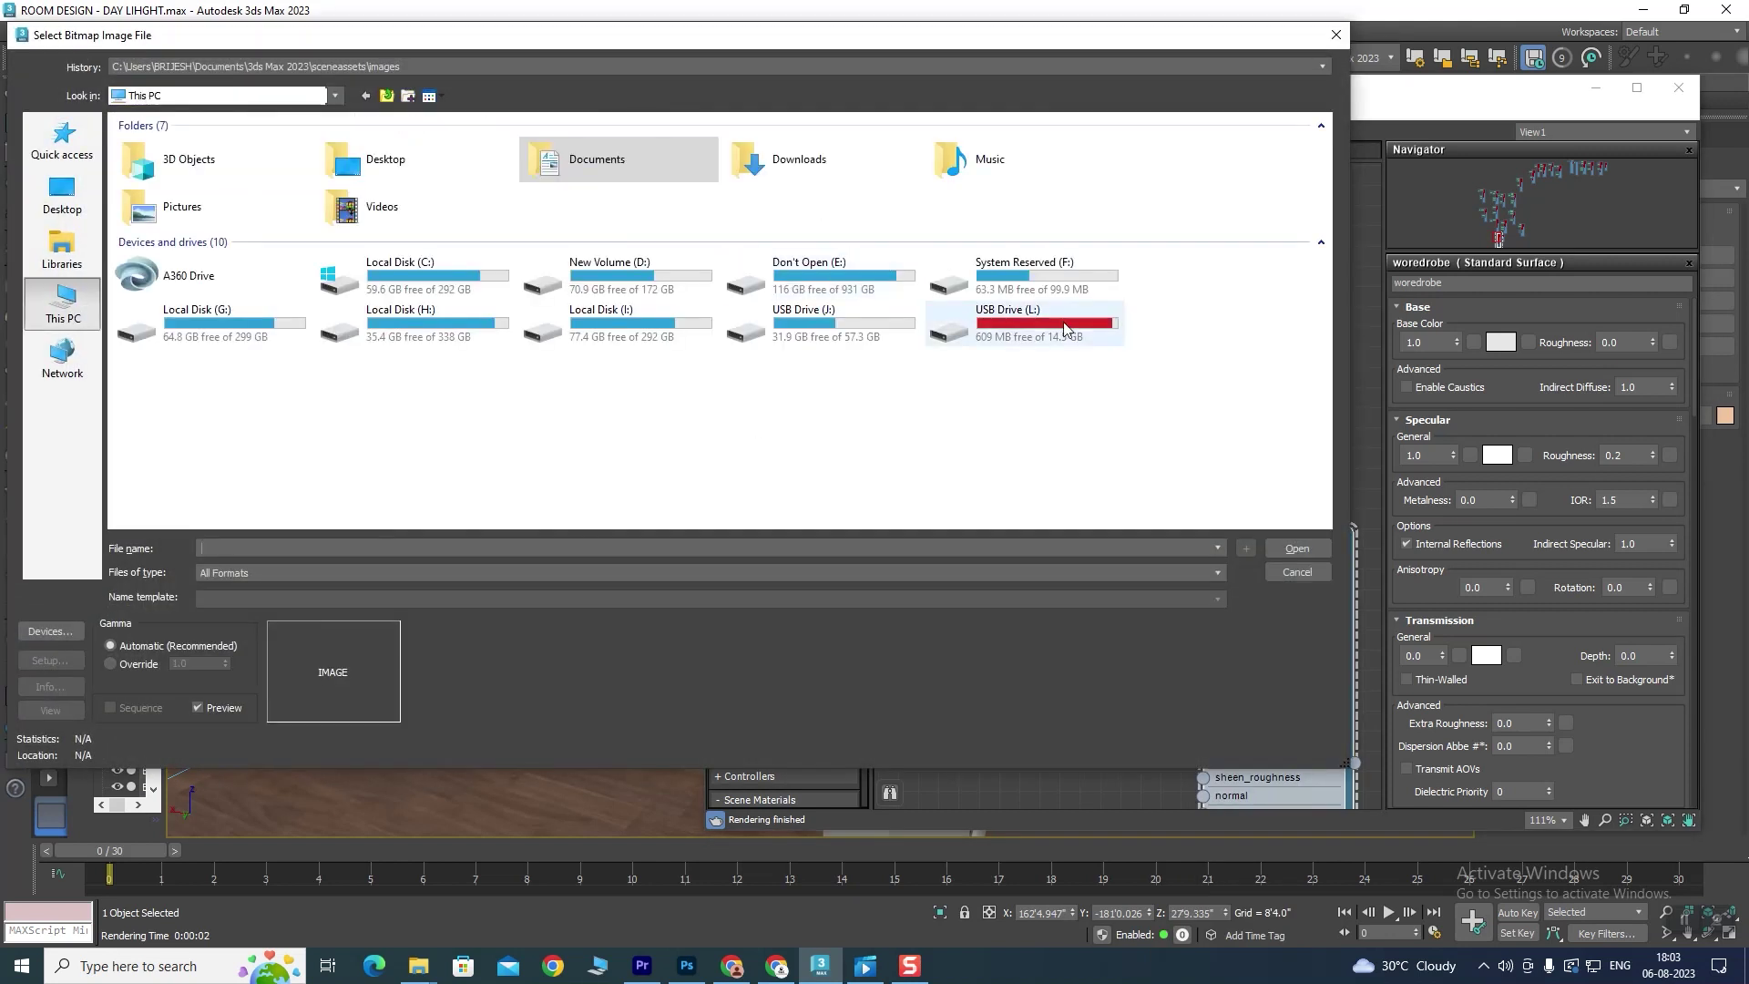
double_click(1025, 328)
left_click(218, 264)
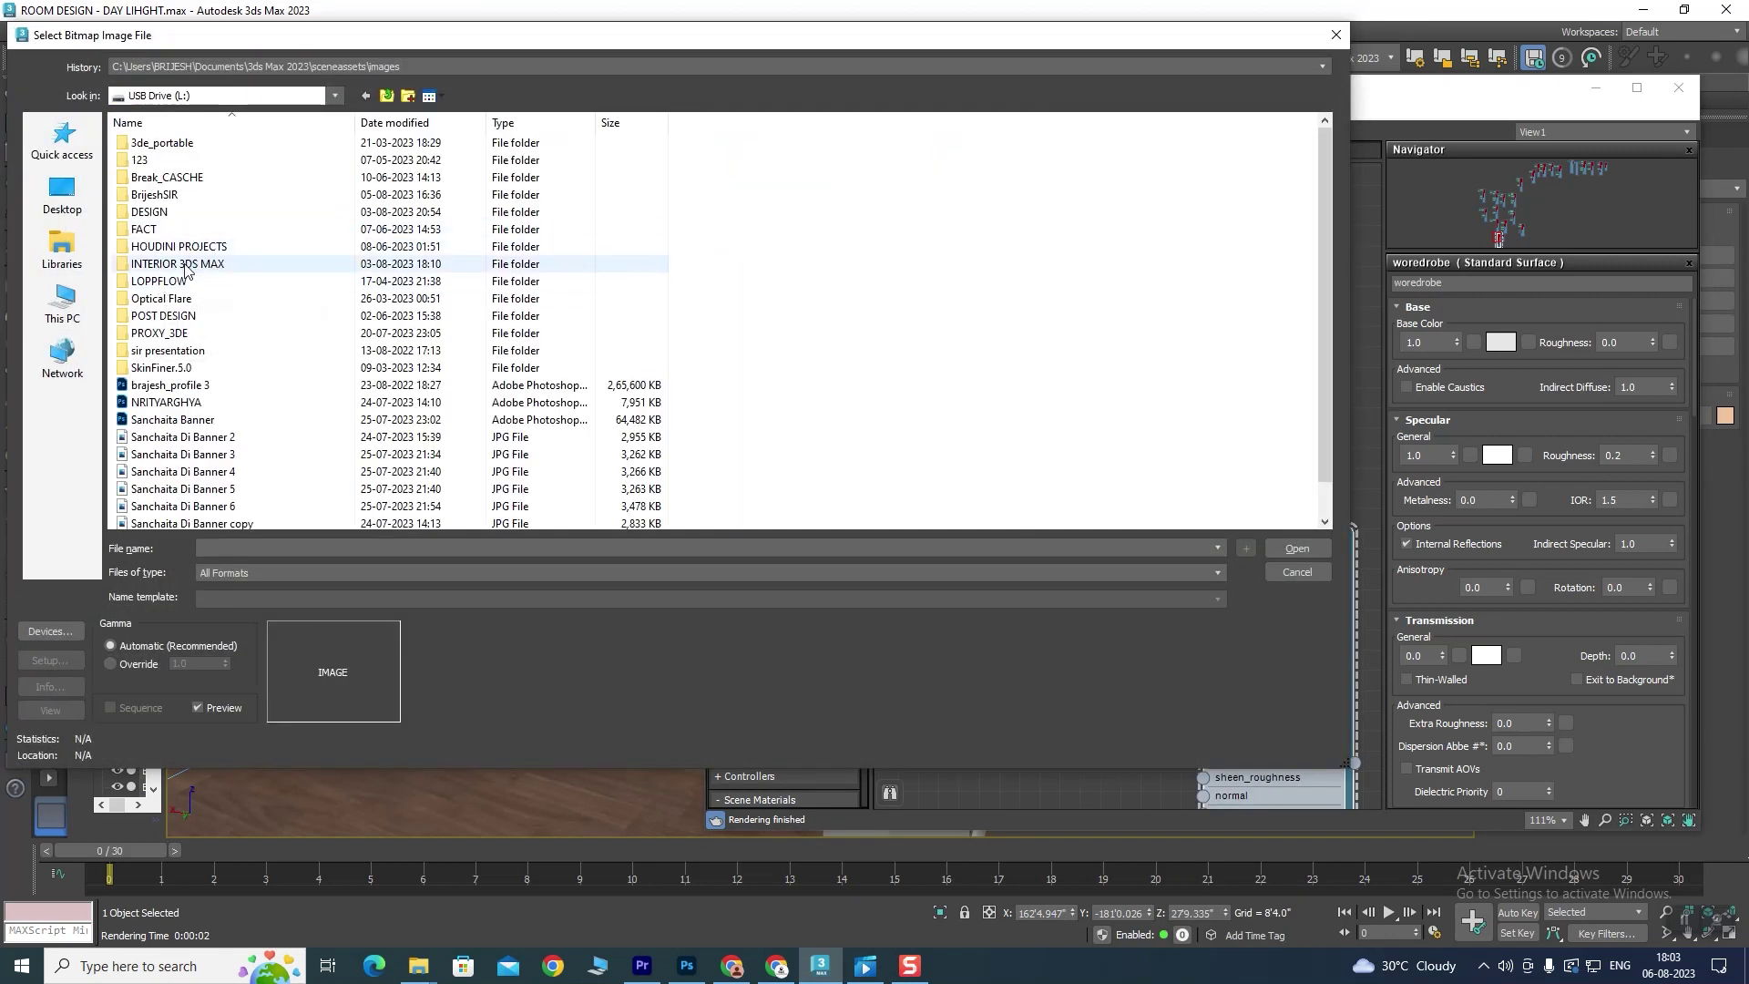
double_click(217, 264)
left_click(560, 210)
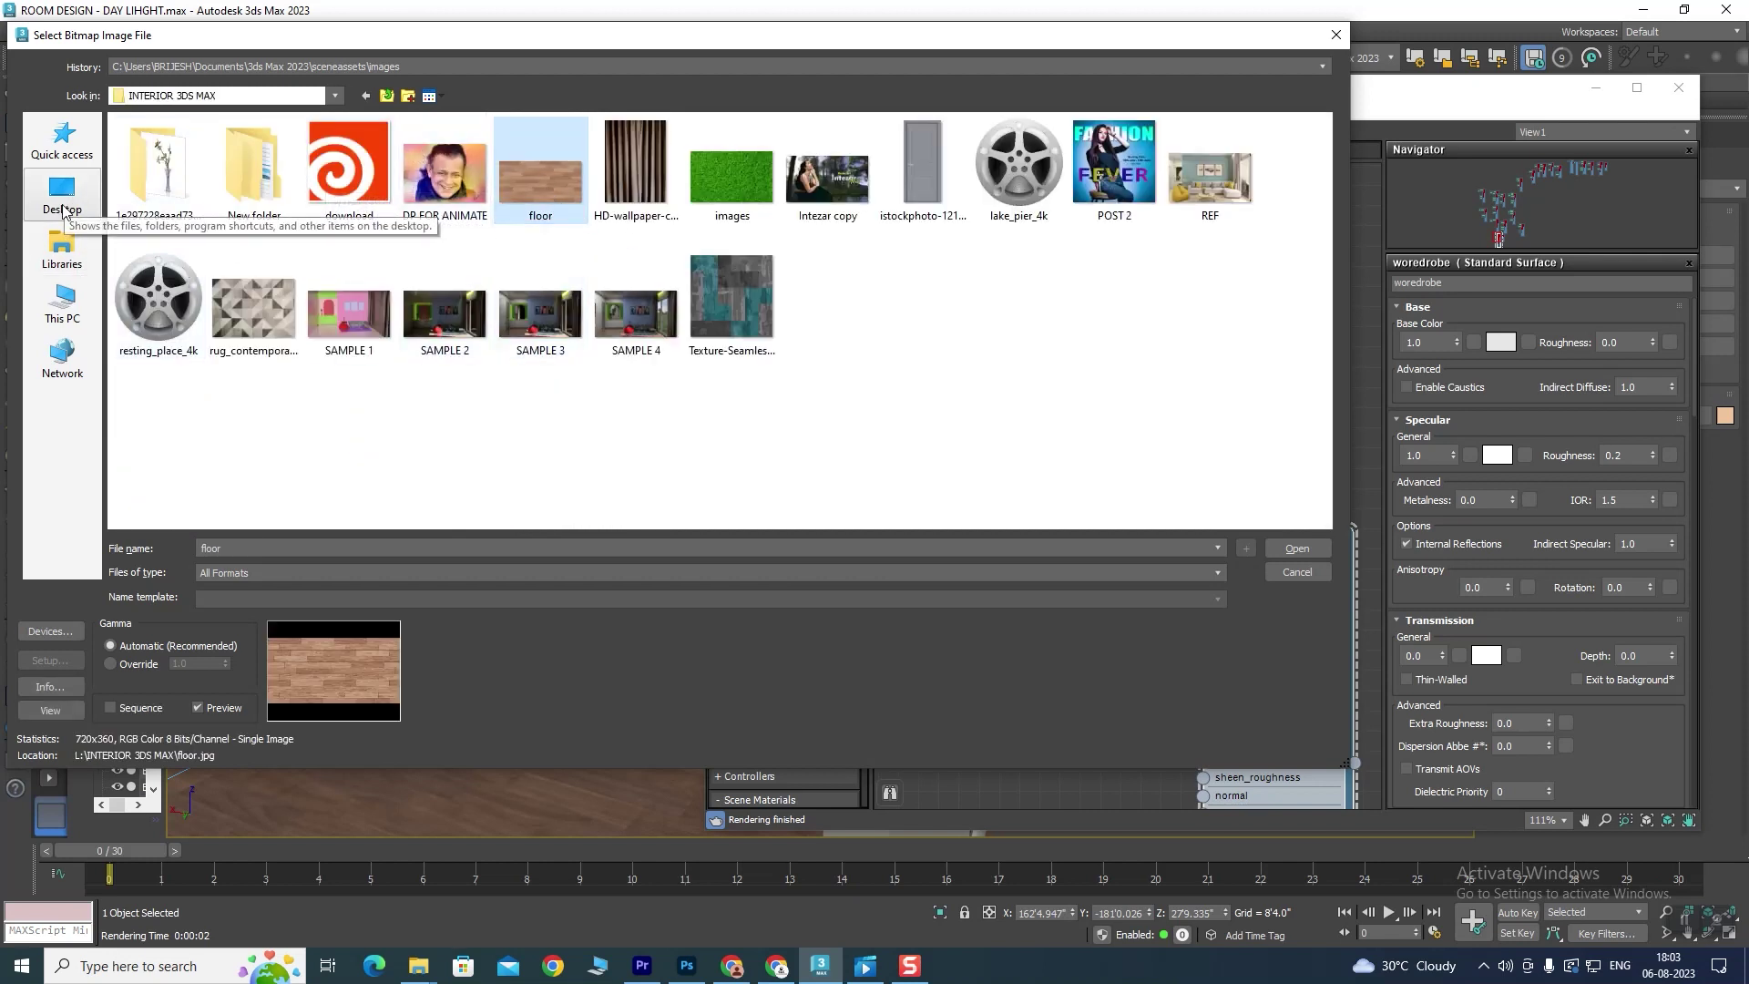
Step: Navigate to Downloads > Compressed > wetransfer_room-design > ROOM DESIGN with large thumbnails shown
left_click(63, 290)
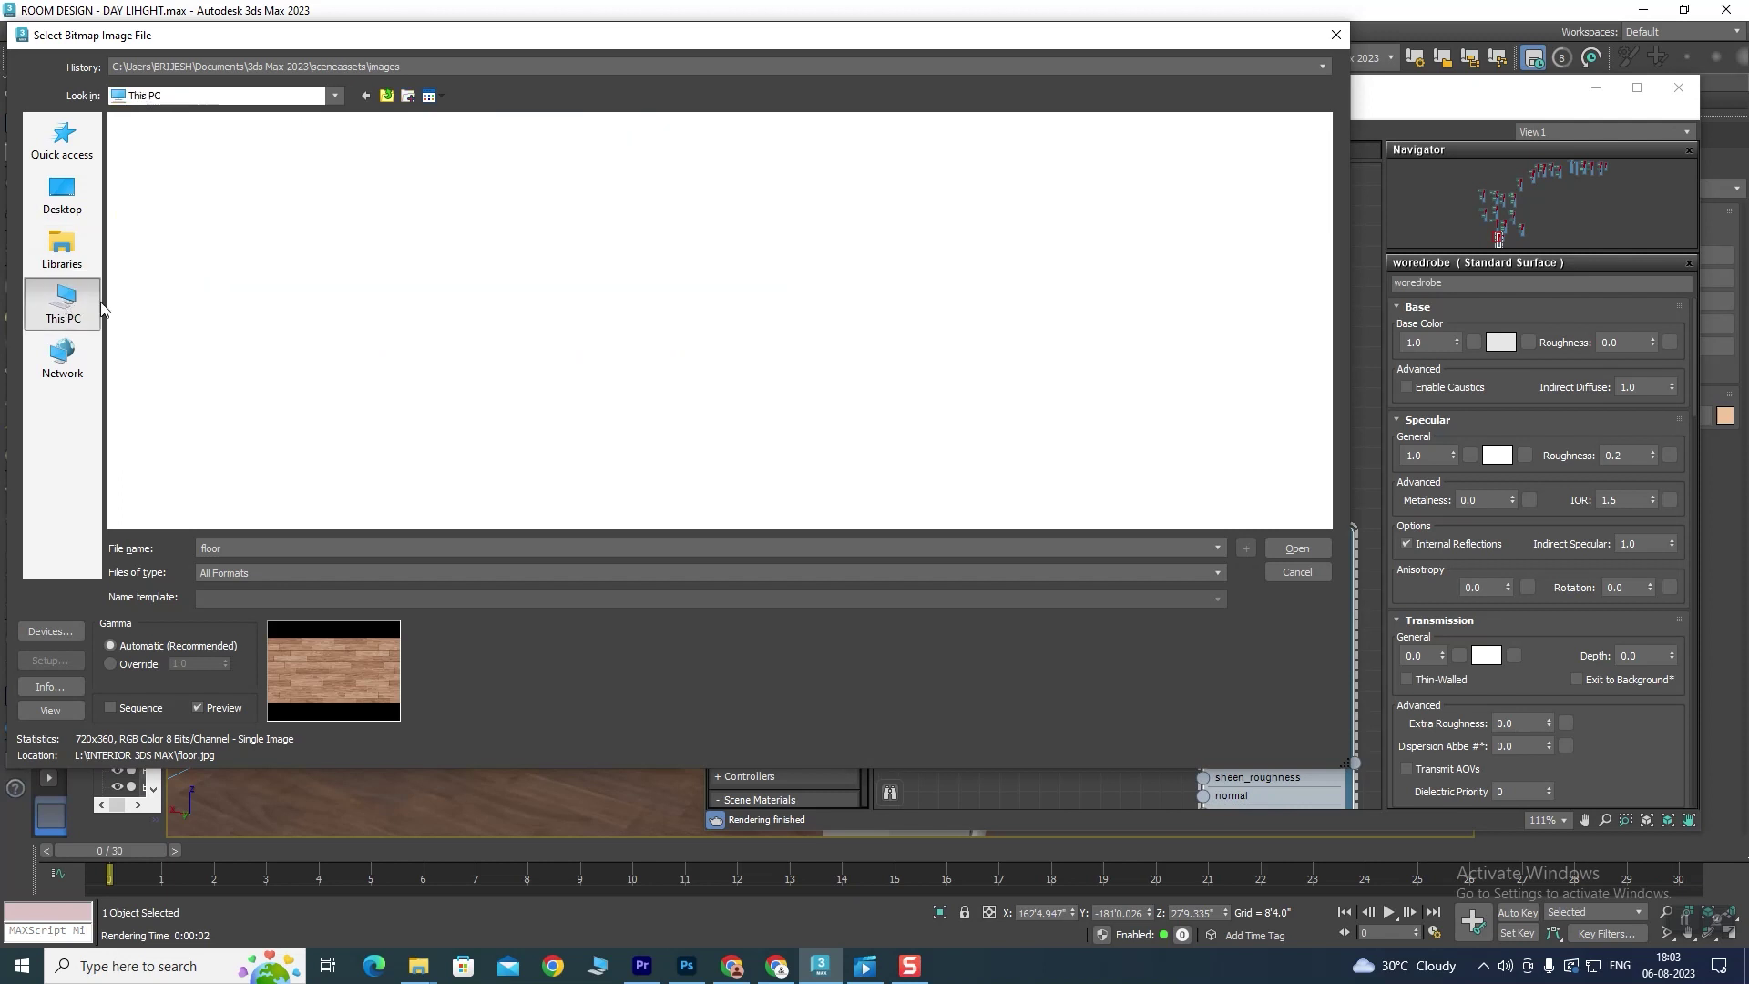
double_click(785, 173)
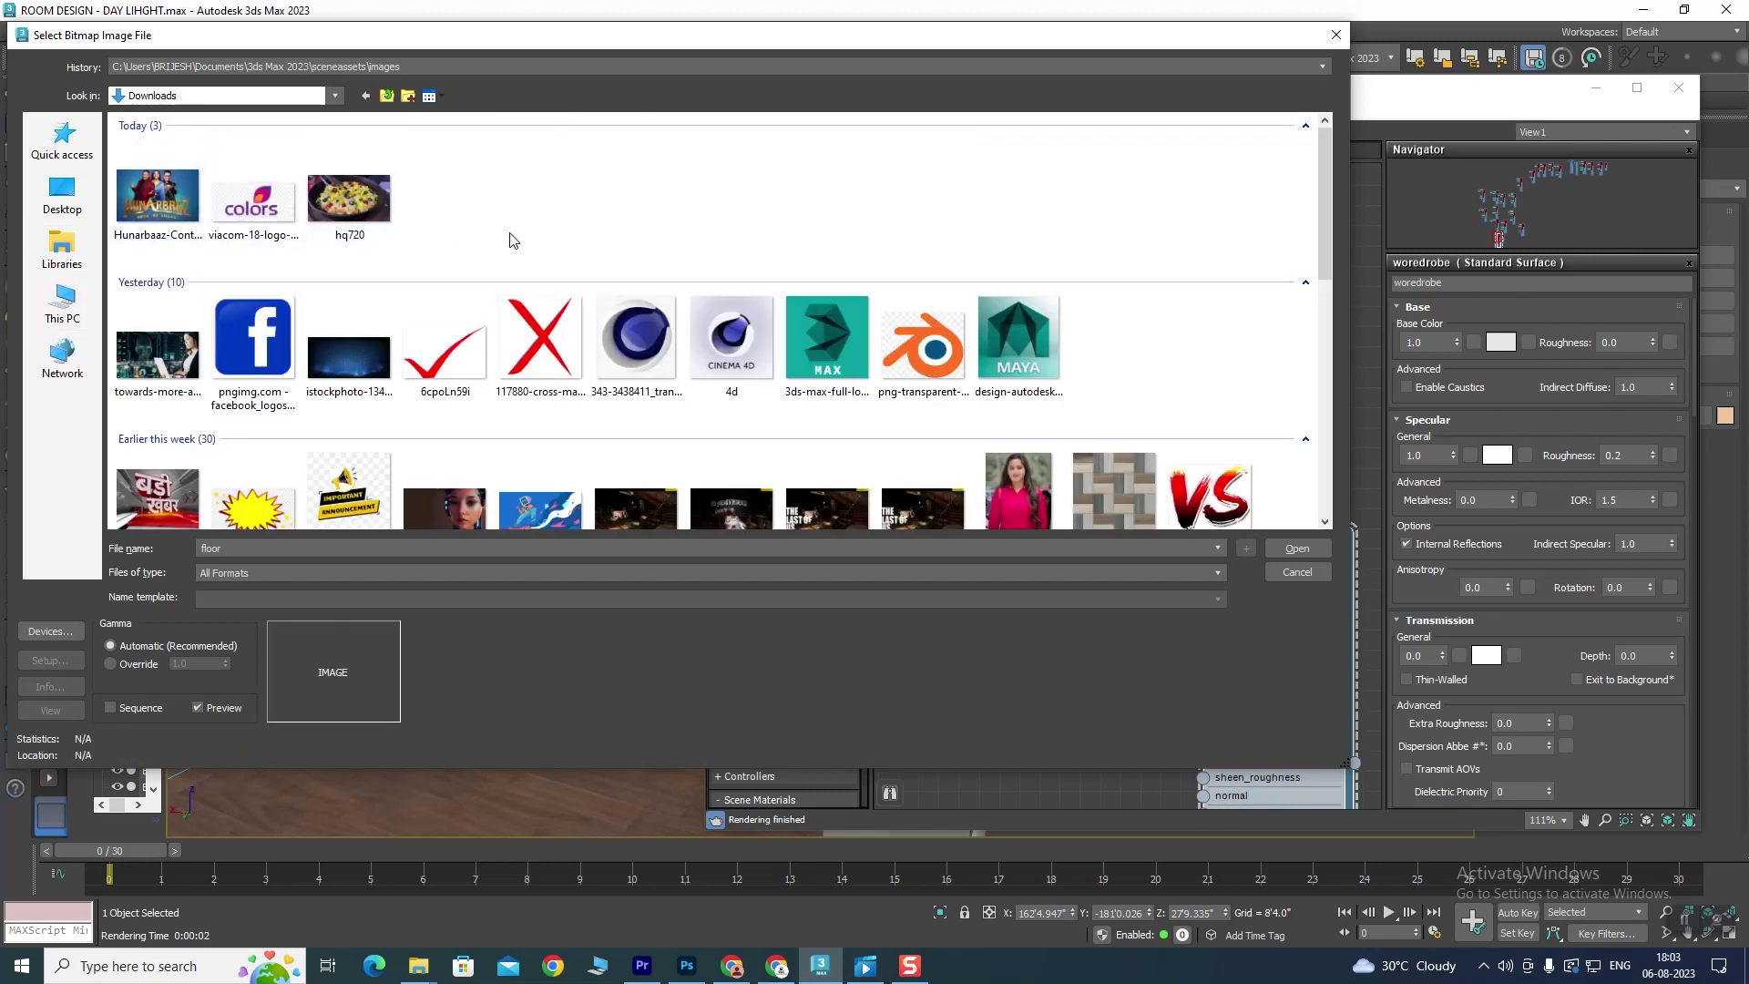
scroll(492, 209, "down", 3)
scroll(499, 214, "down", 2)
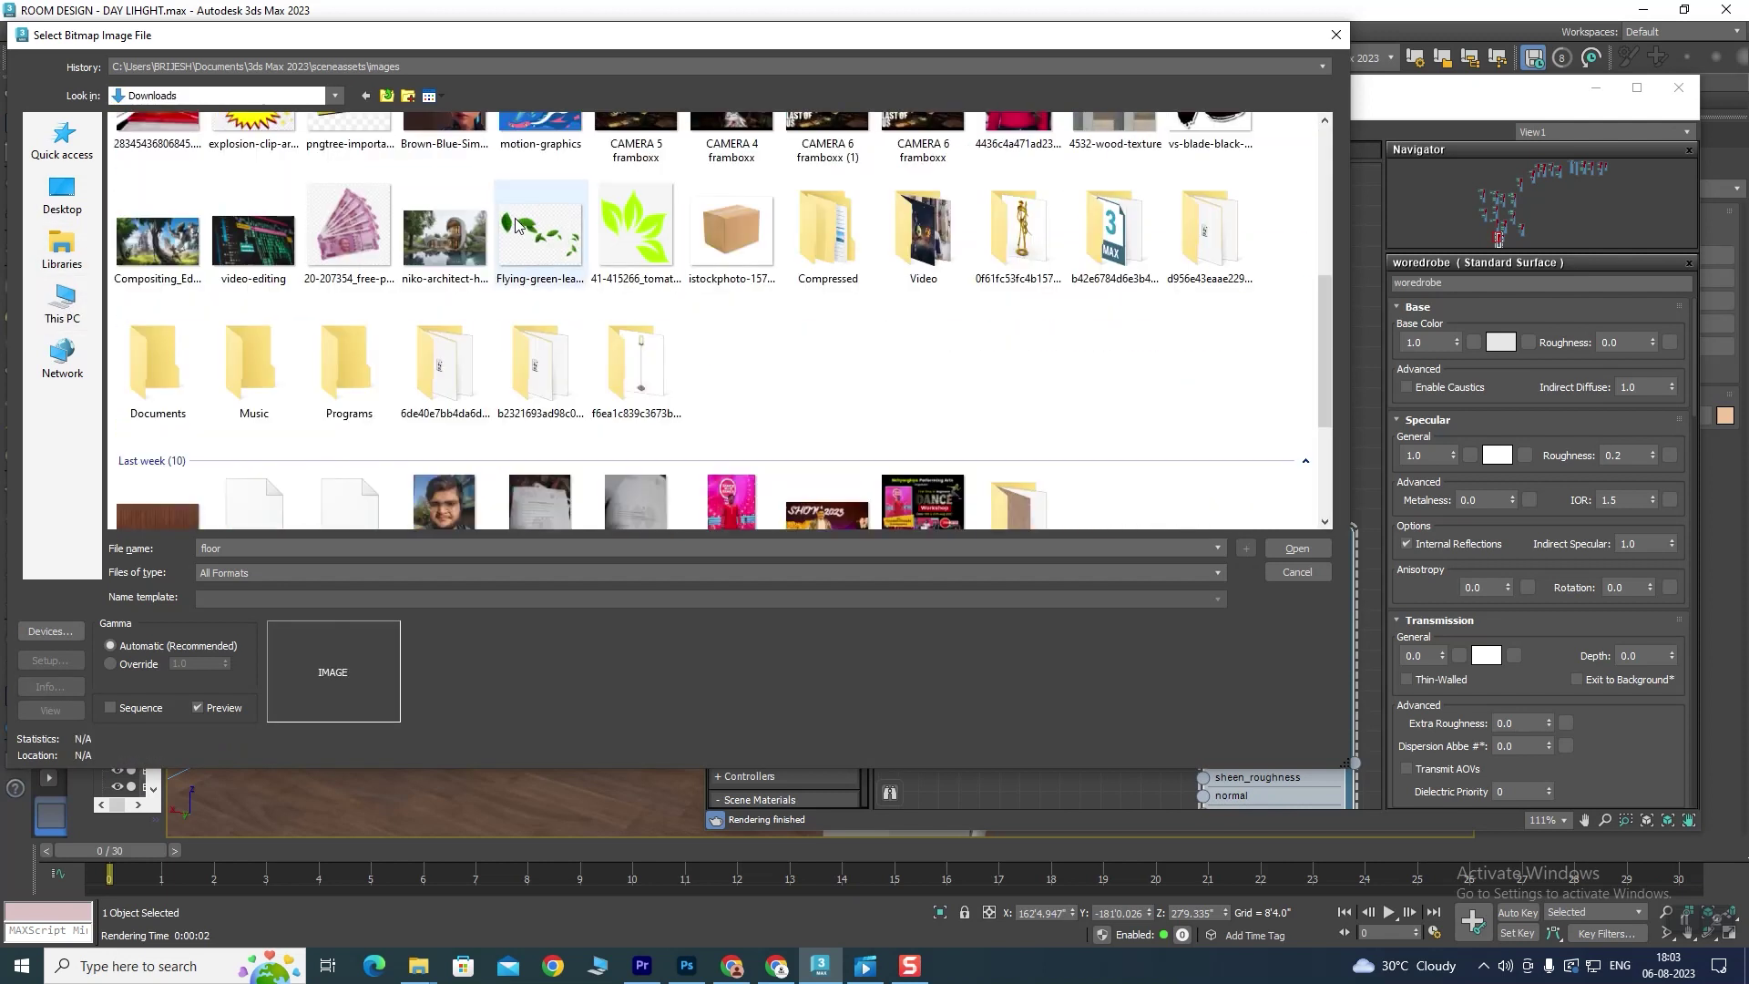
double_click(803, 264)
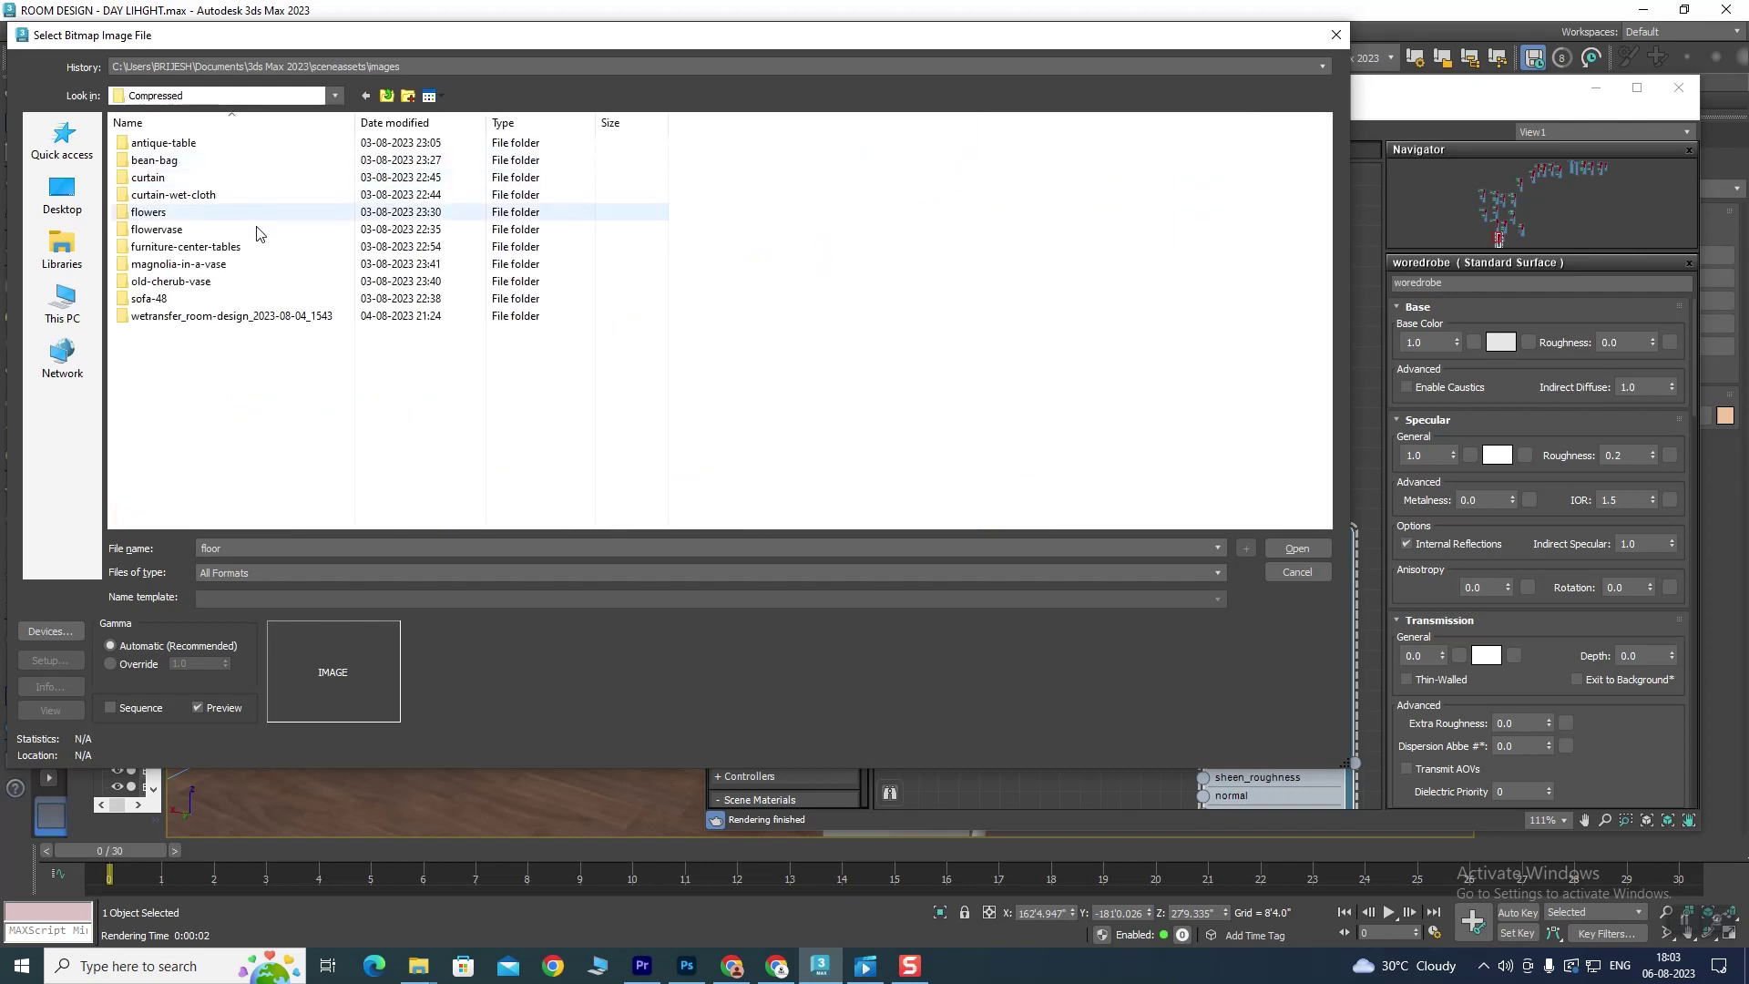
double_click(202, 317)
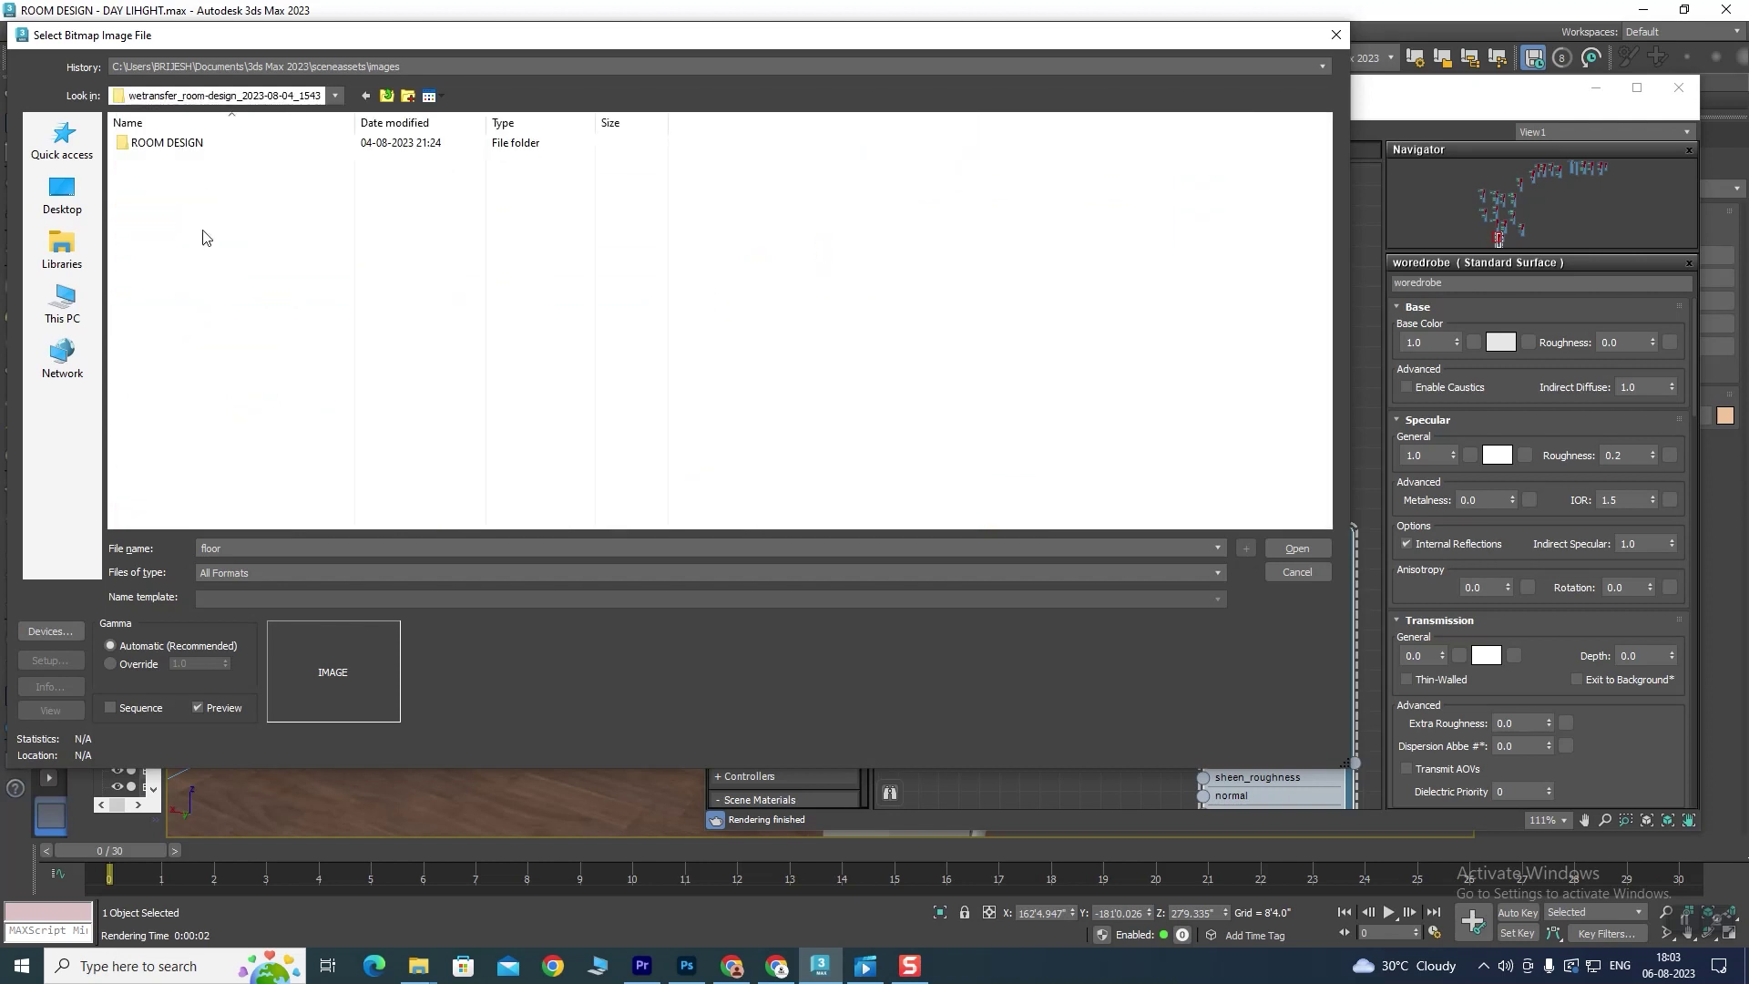
double_click(187, 143)
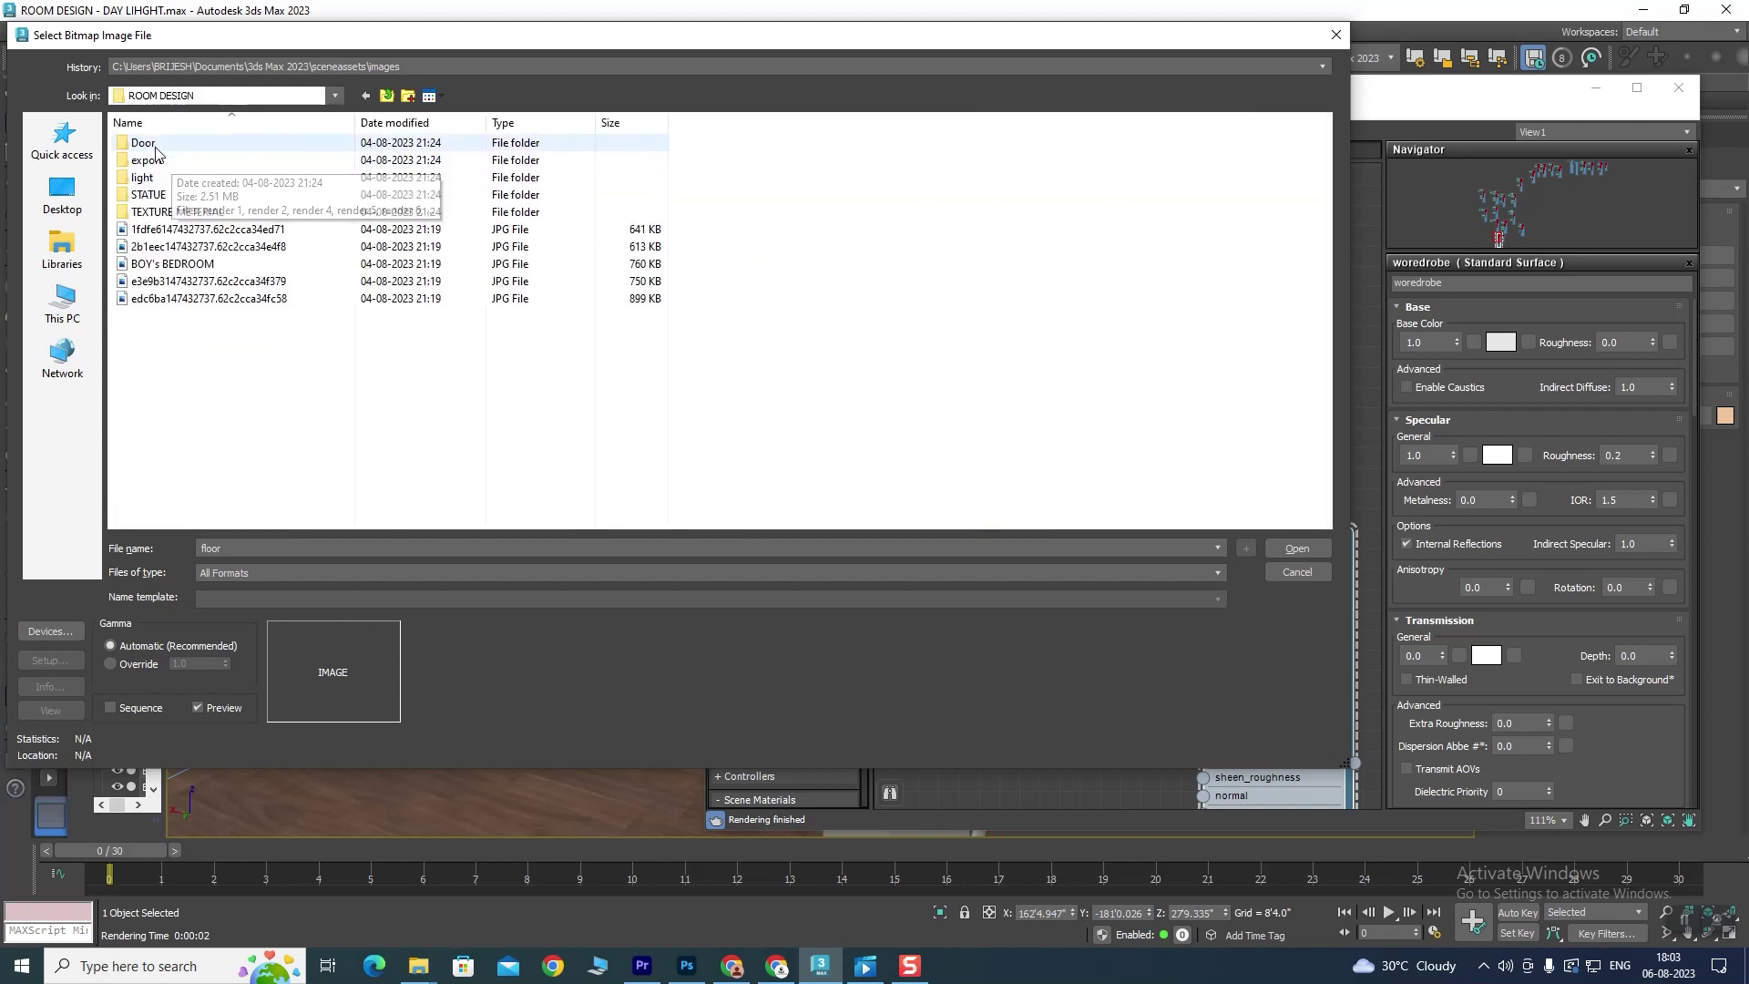
right_click(657, 193)
mouse_move(789, 206)
left_click(911, 223)
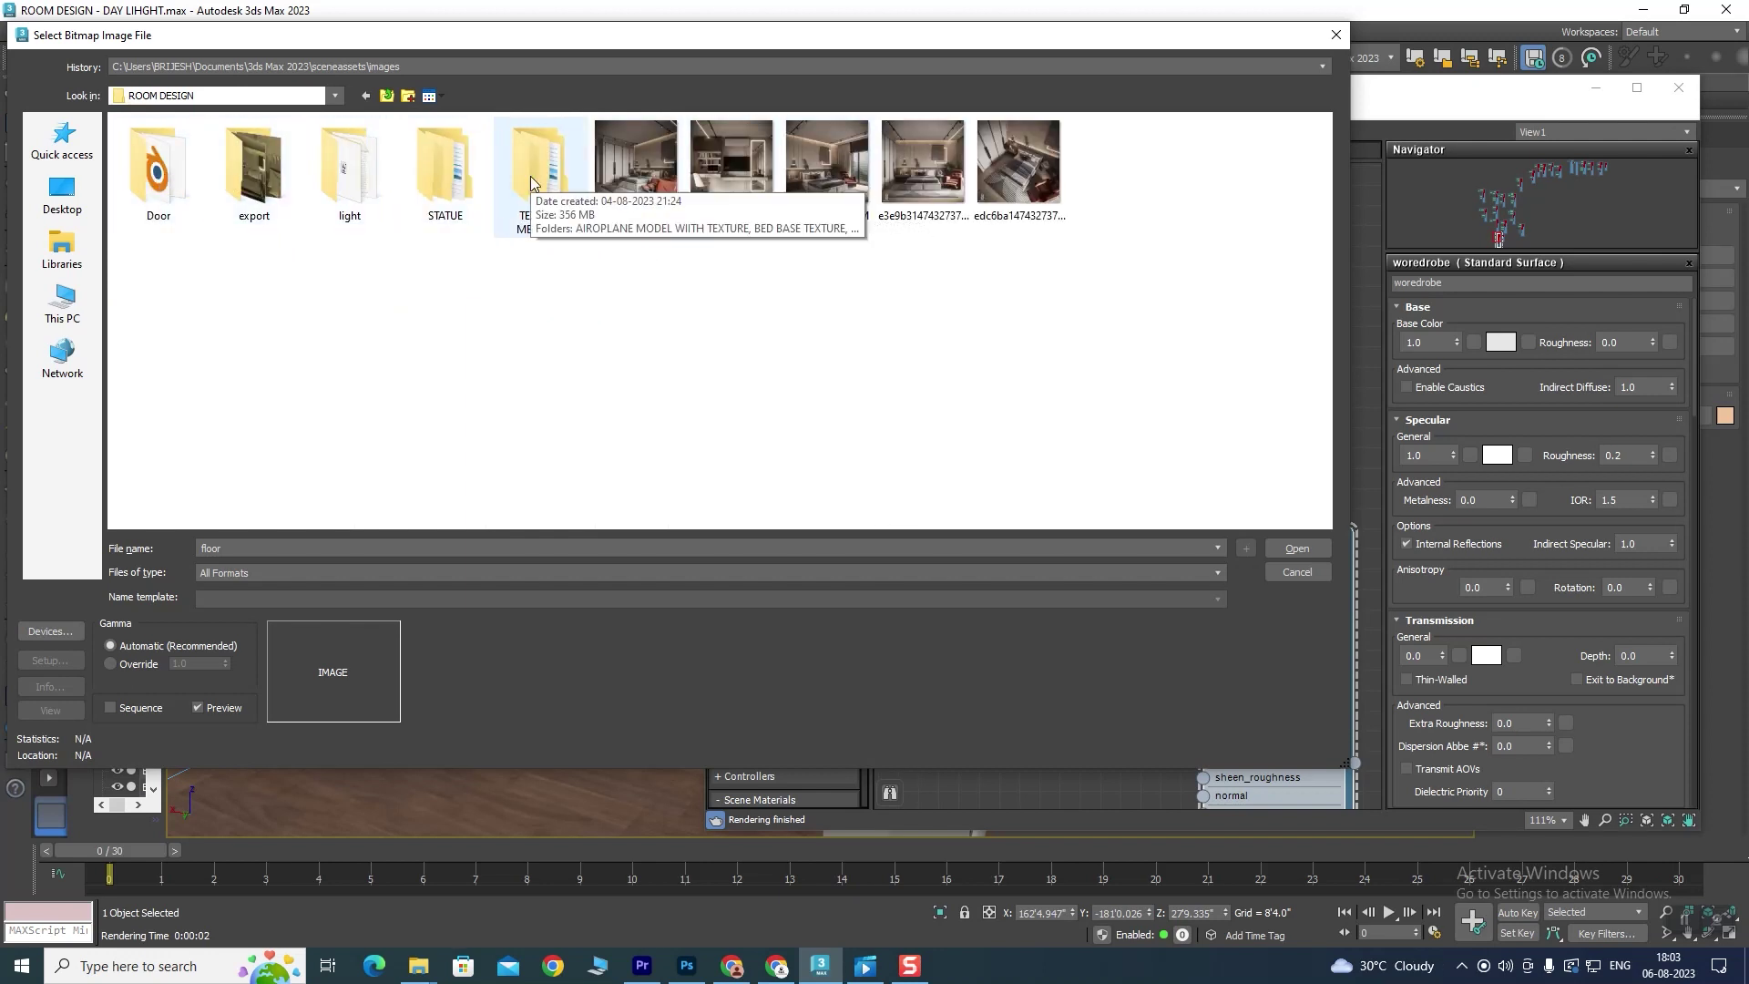
Step: Open the TEXTURE METERIAL folder and scroll through its texture folders
double_click(572, 177)
right_click(718, 172)
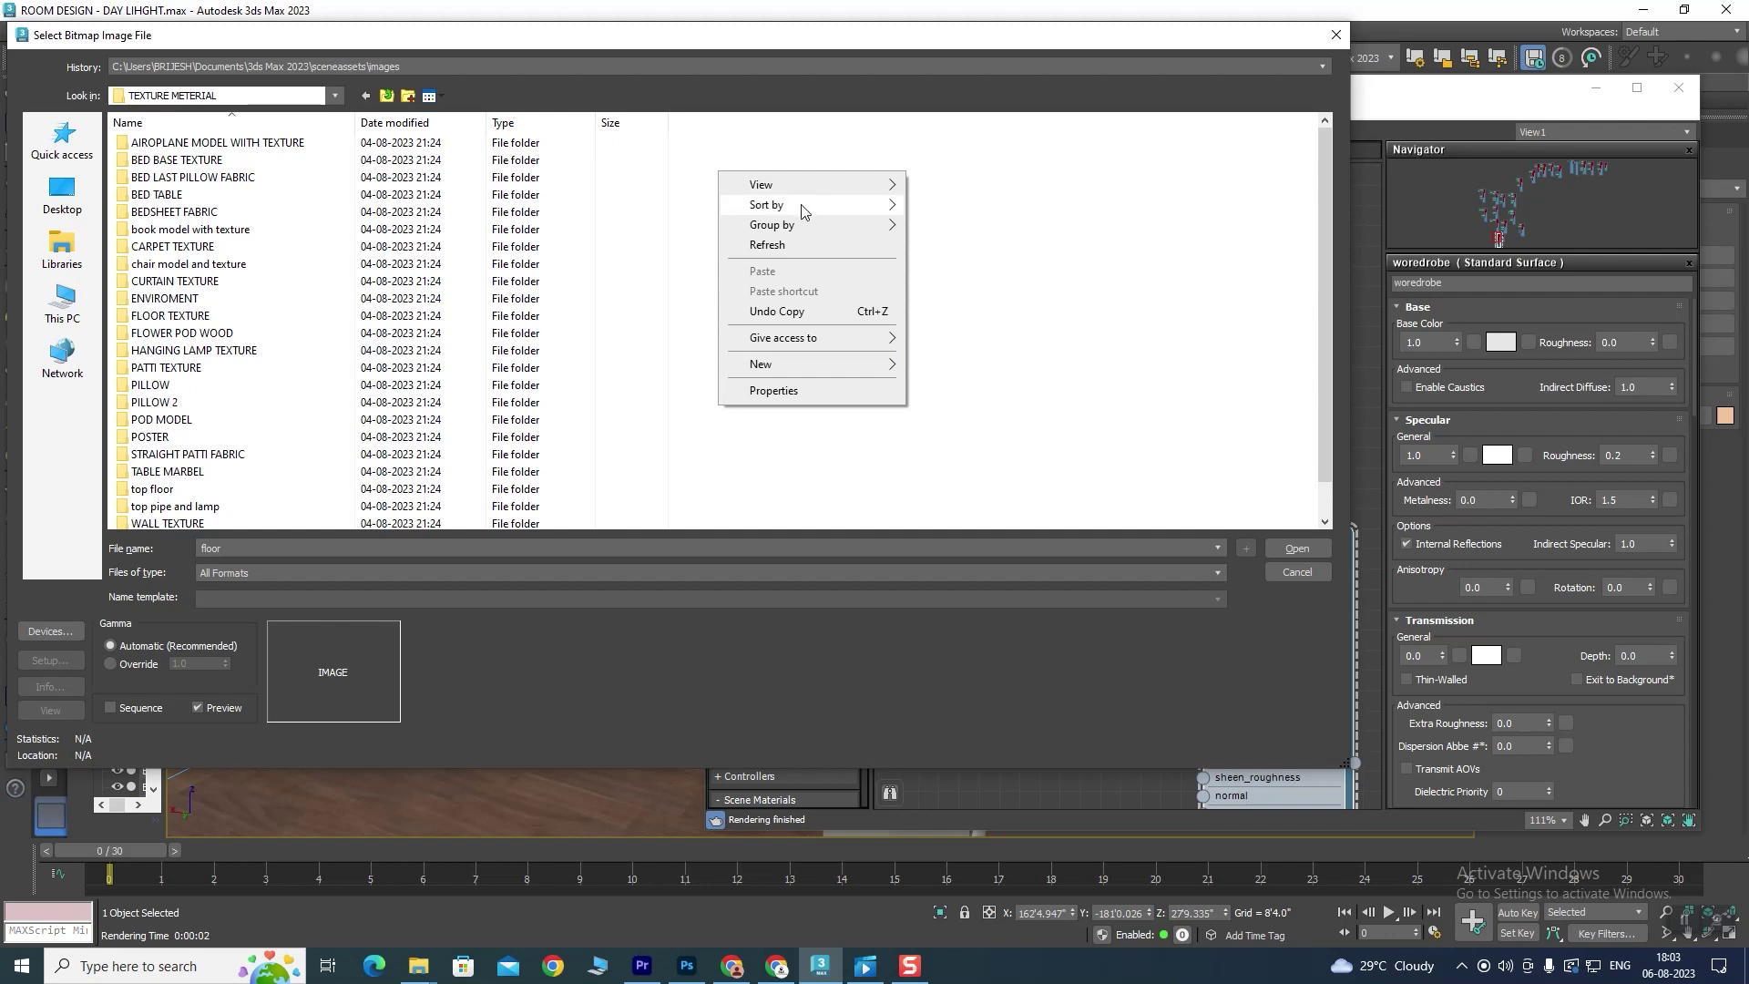
left_click(692, 219)
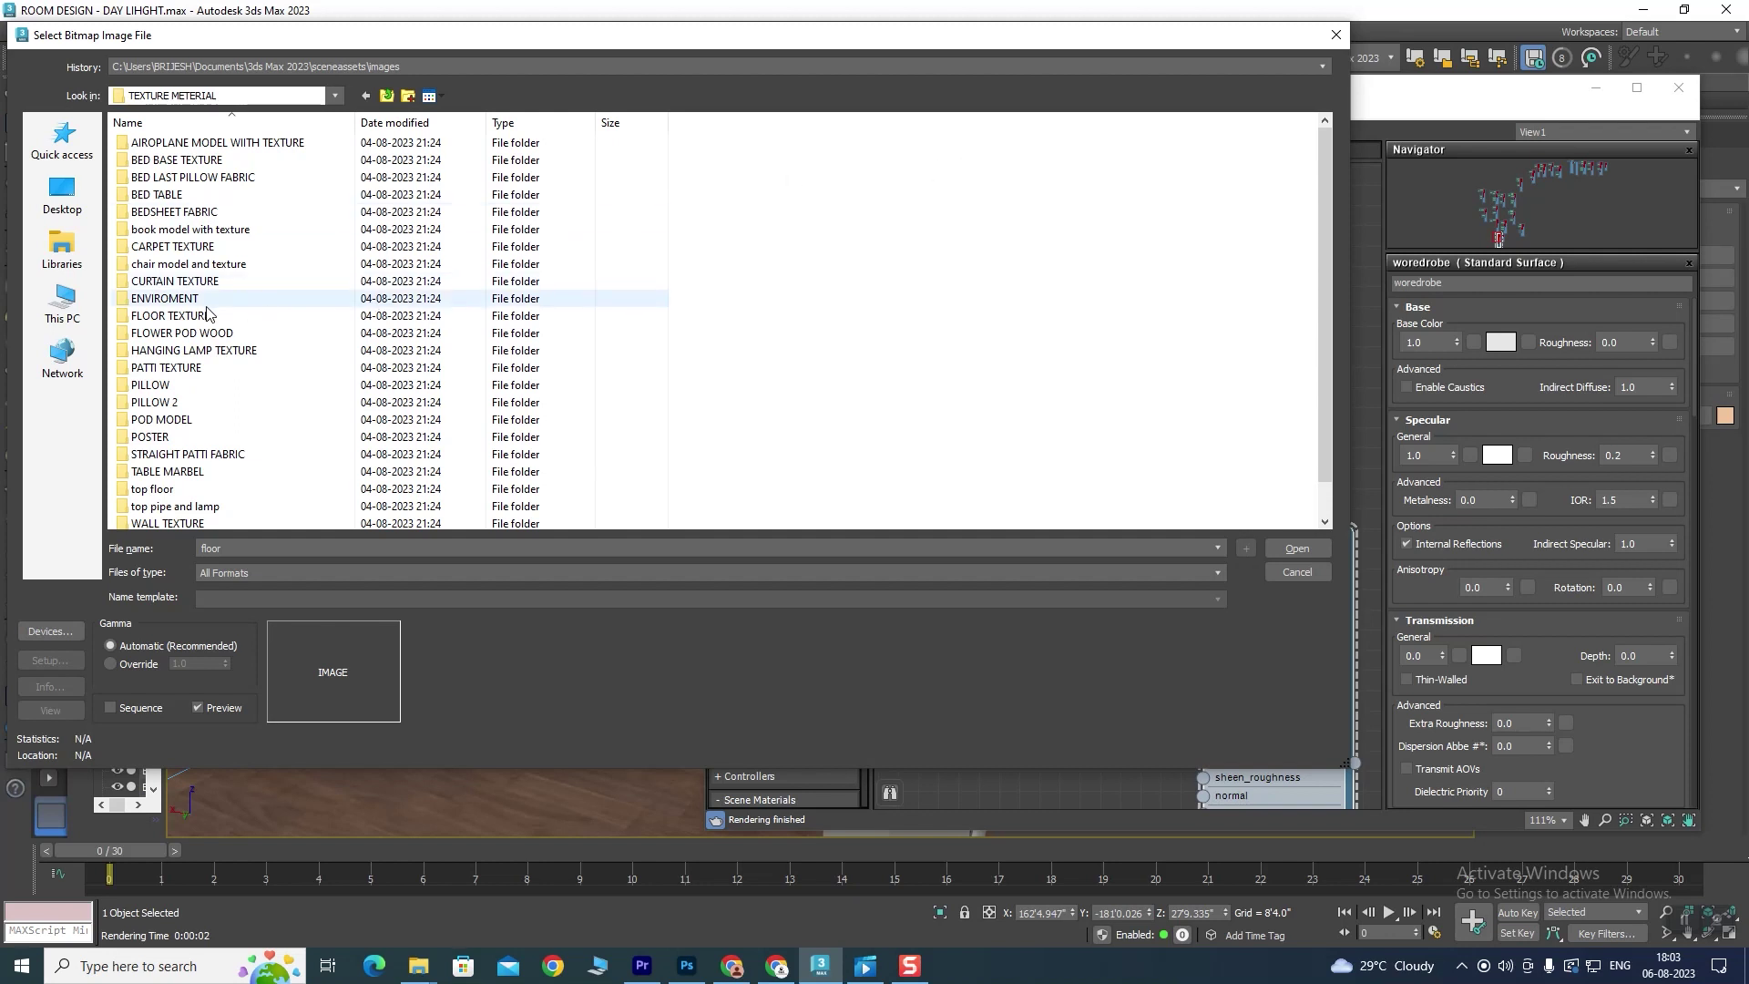
scroll(191, 365, "down", 1)
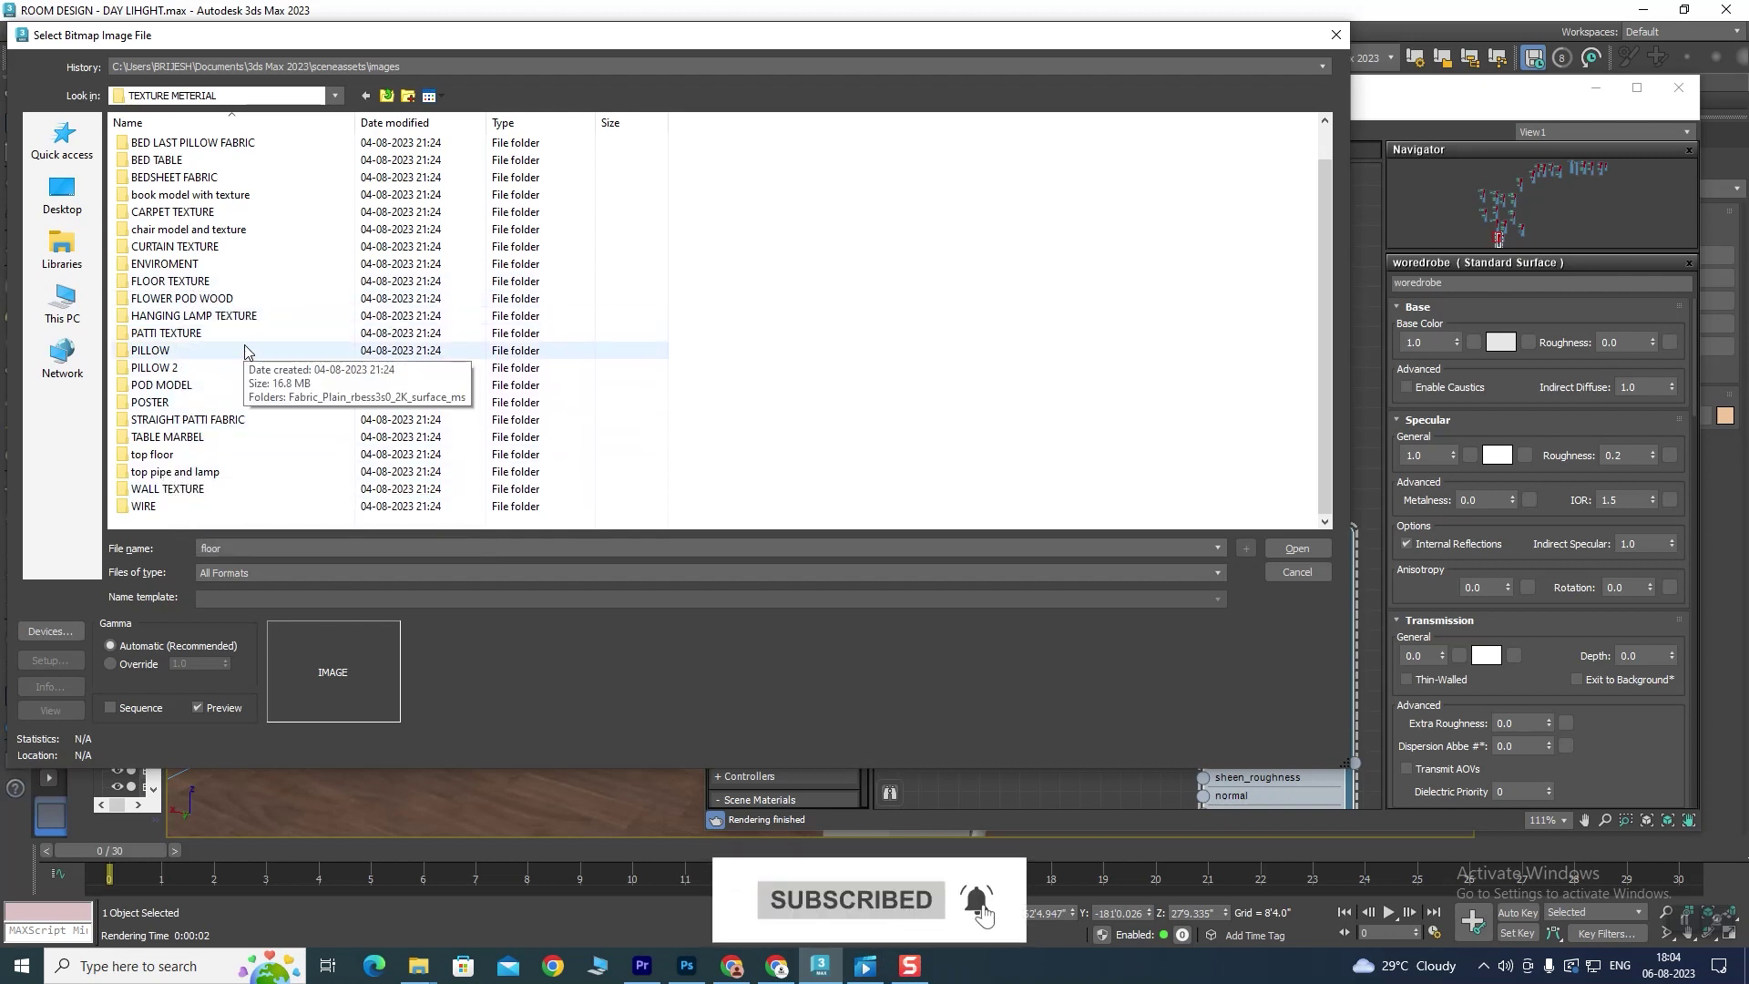
scroll(246, 350, "up", 1)
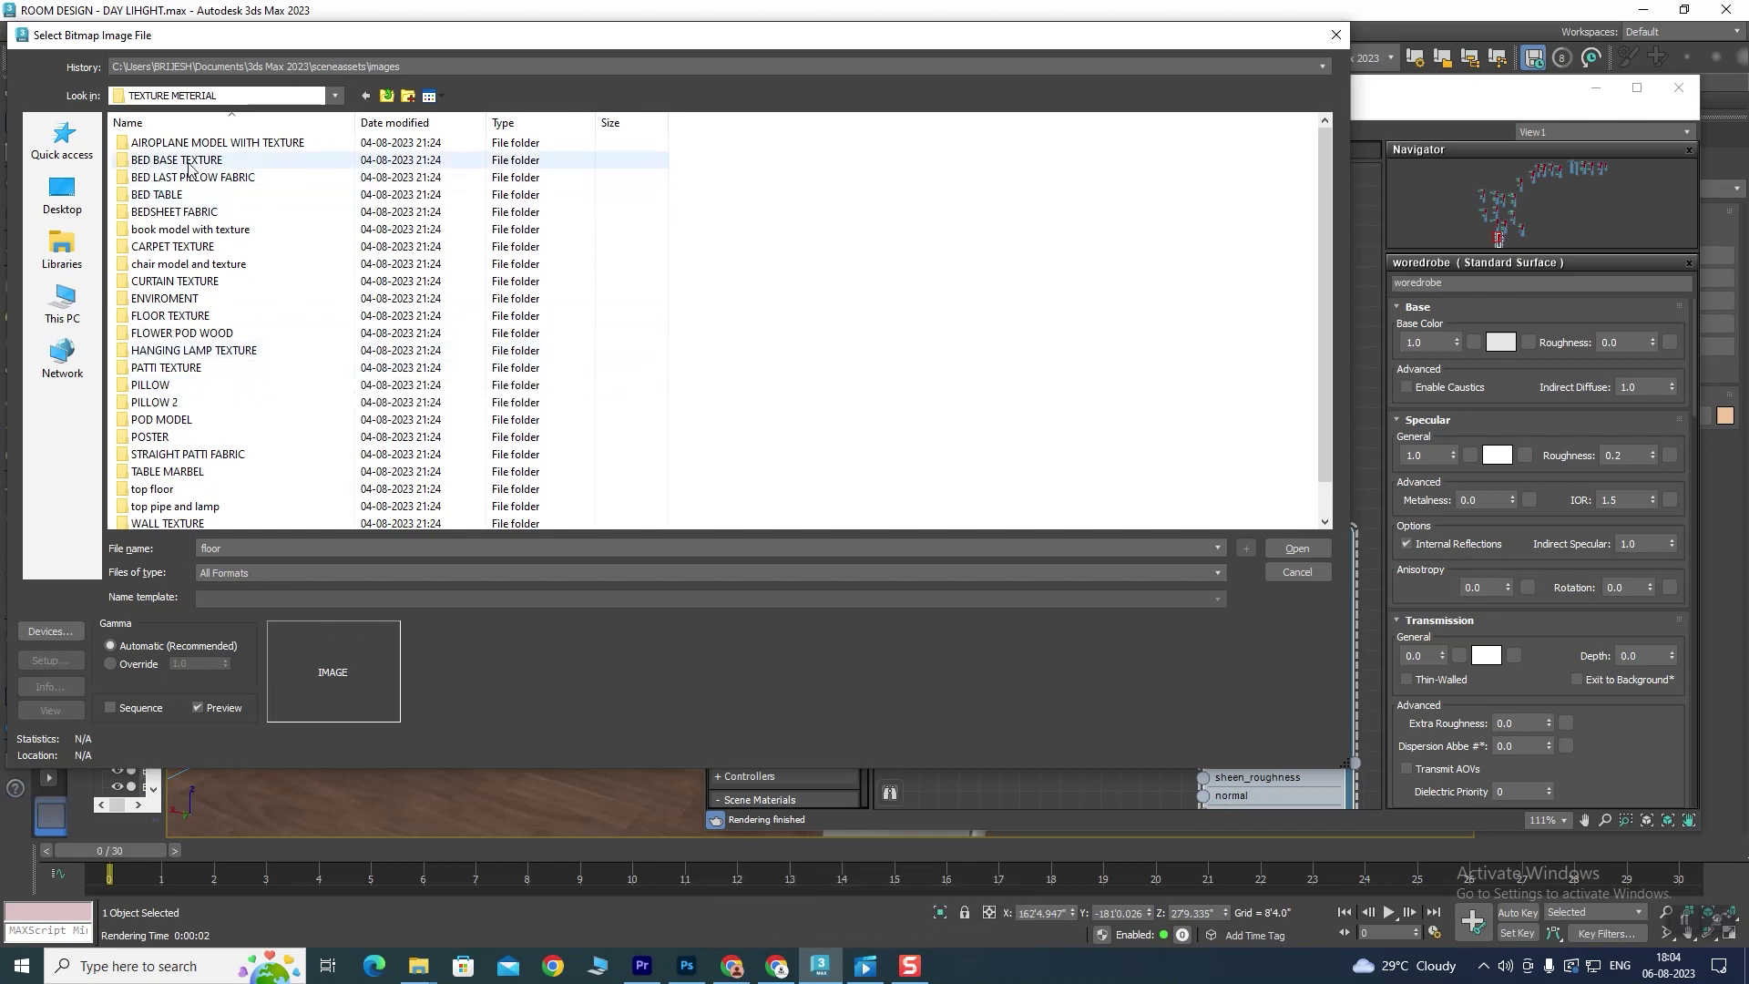
scroll(235, 328, "down", 1)
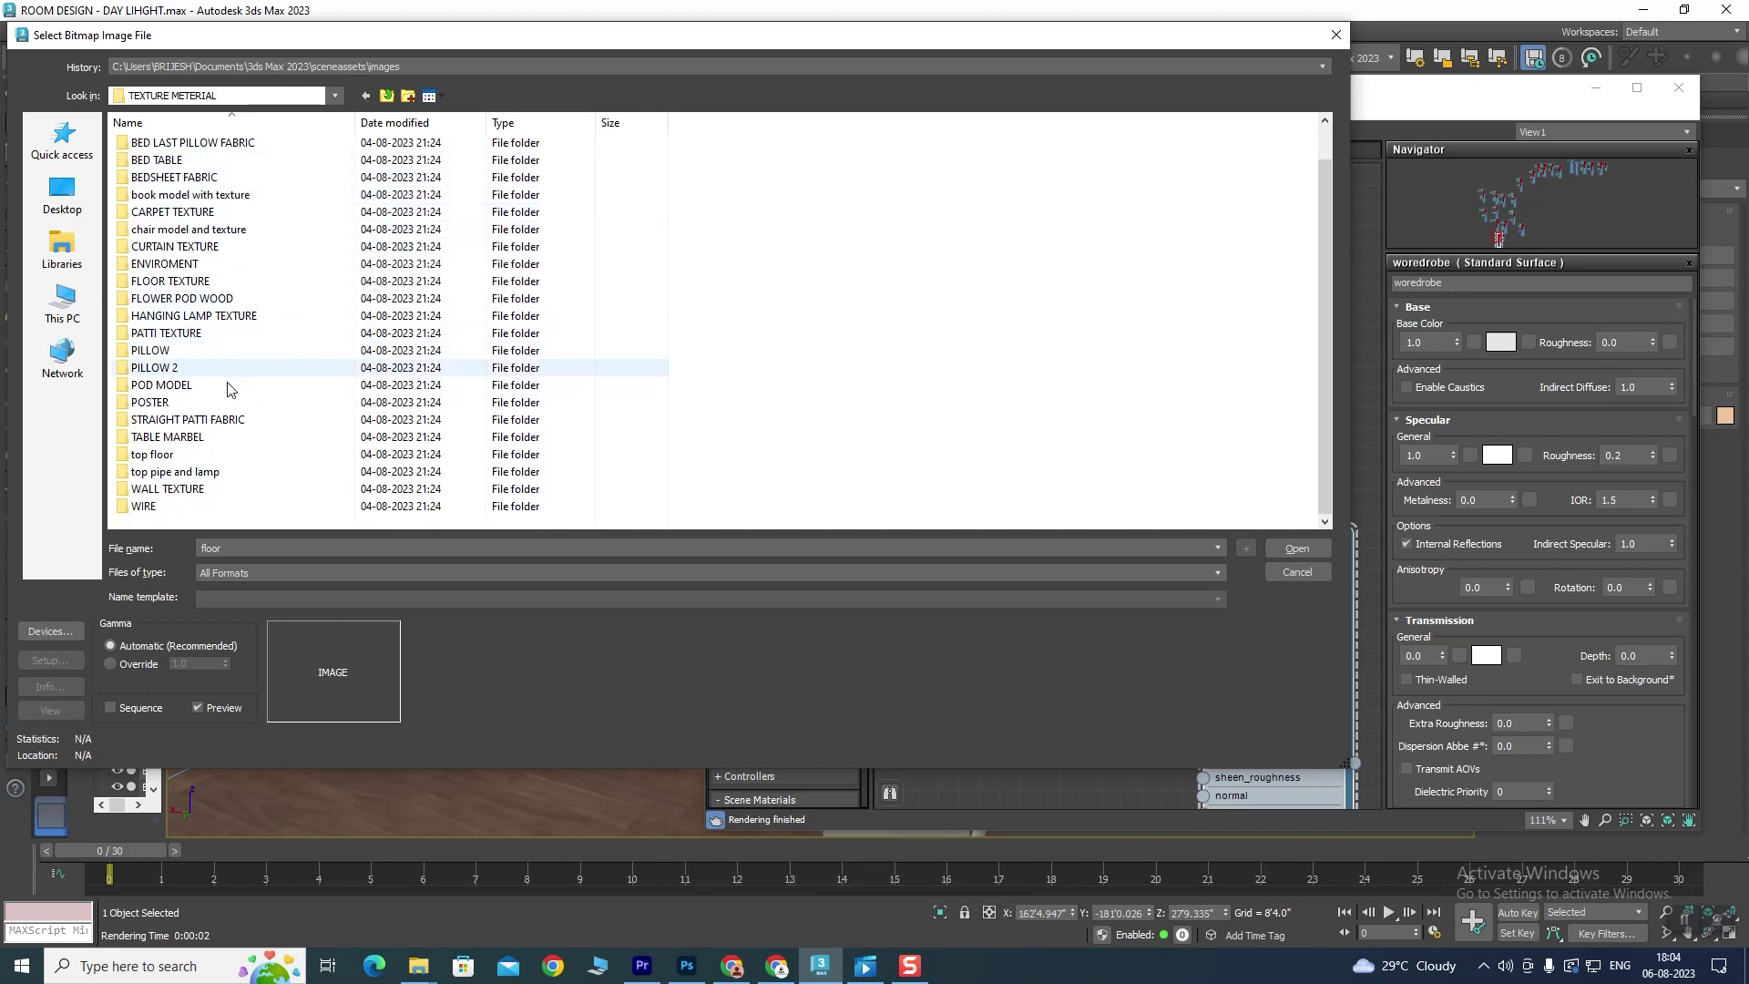
Step: Browse TABLE MARBEL and HANGING LAMP TEXTURE, then select Wood_Board in FLOWER POD WOOD
double_click(187, 438)
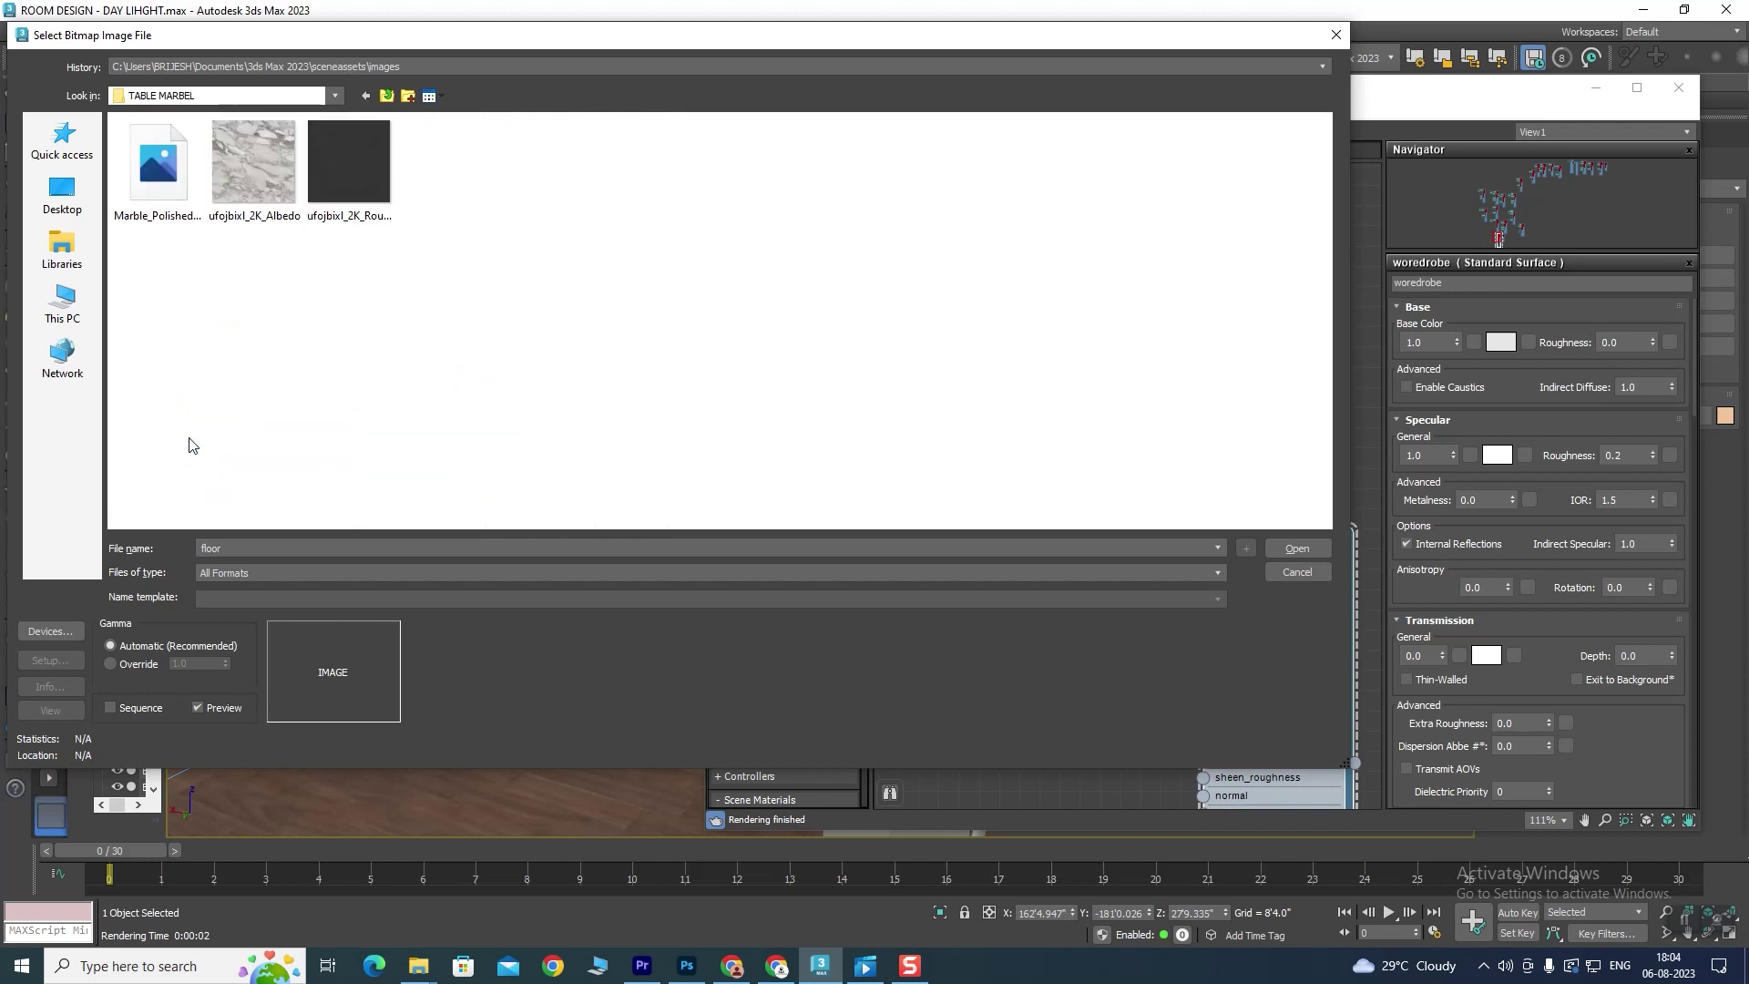
left_click(365, 95)
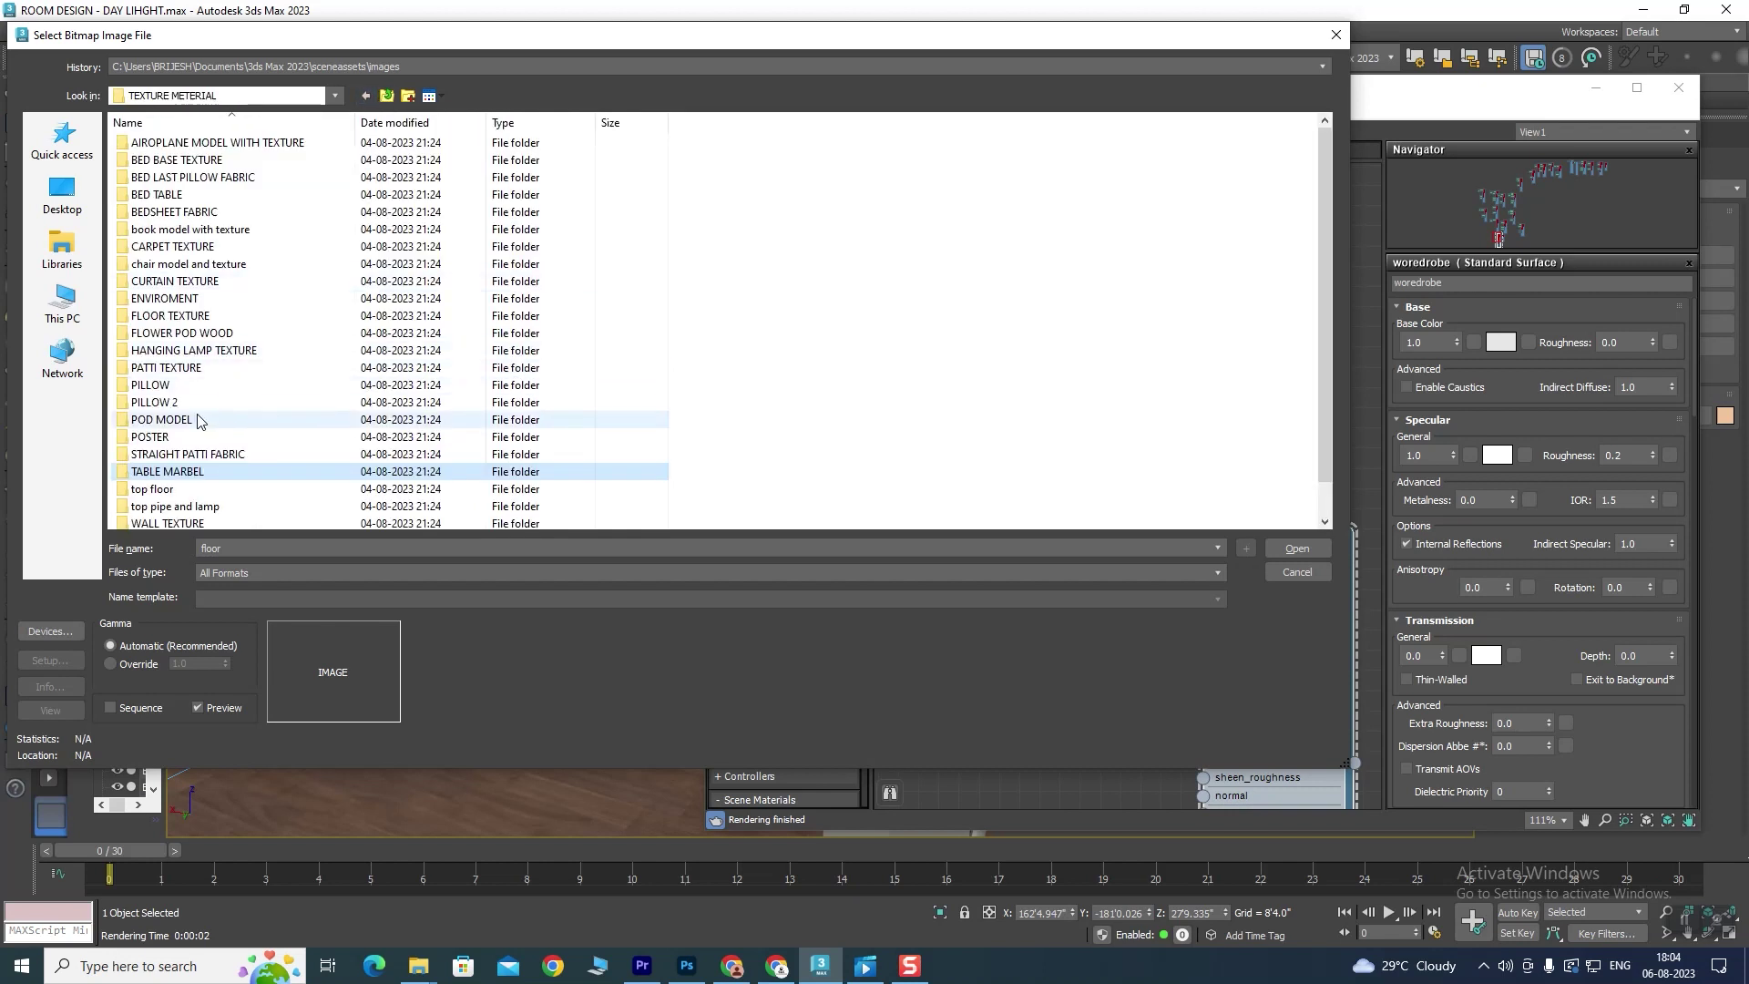
double_click(178, 350)
left_click(384, 98)
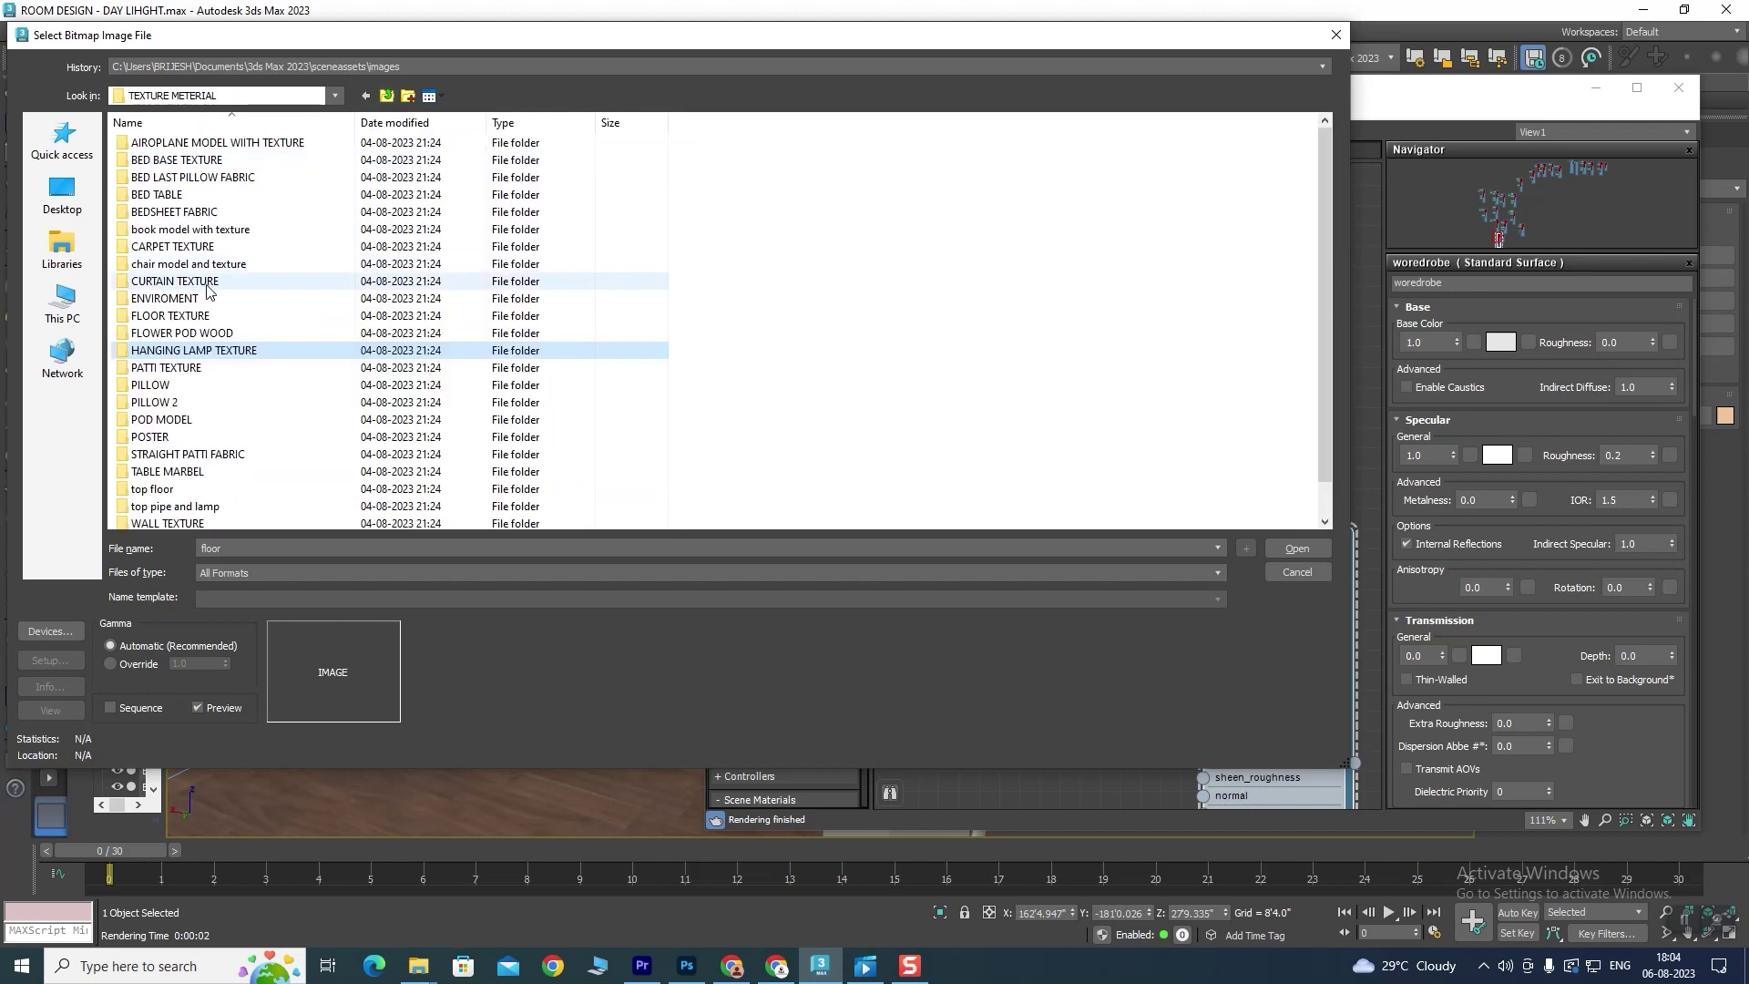
double_click(177, 333)
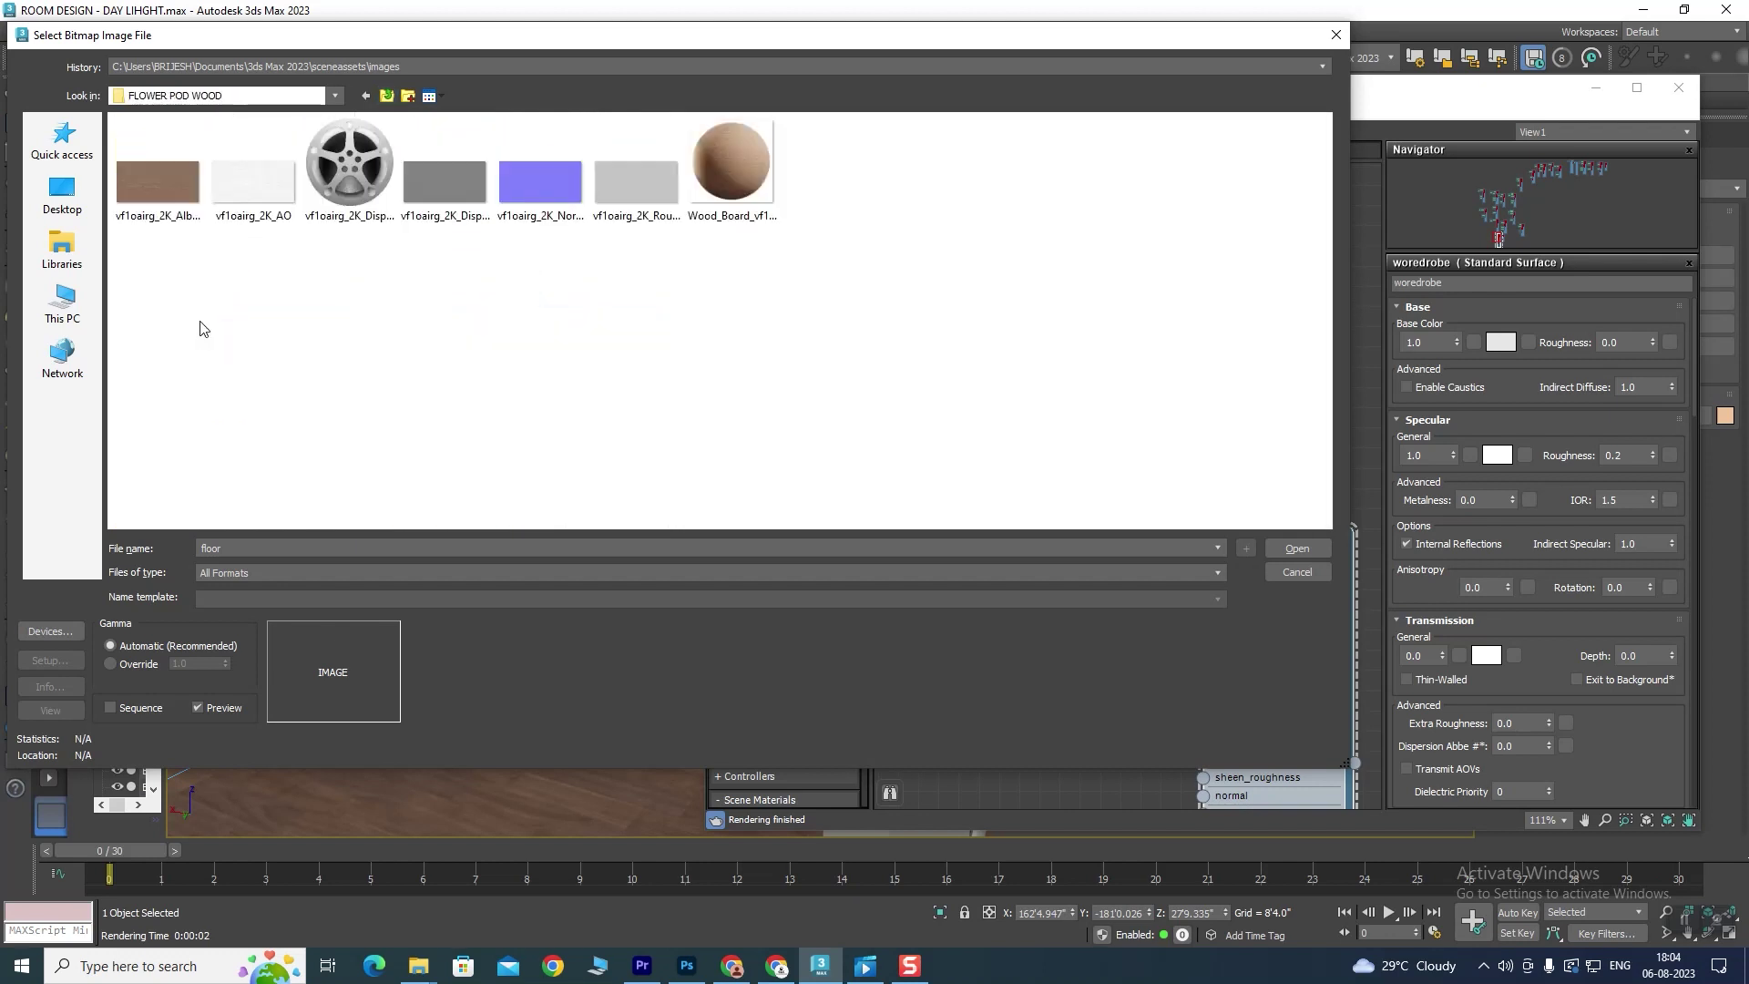
left_click(730, 172)
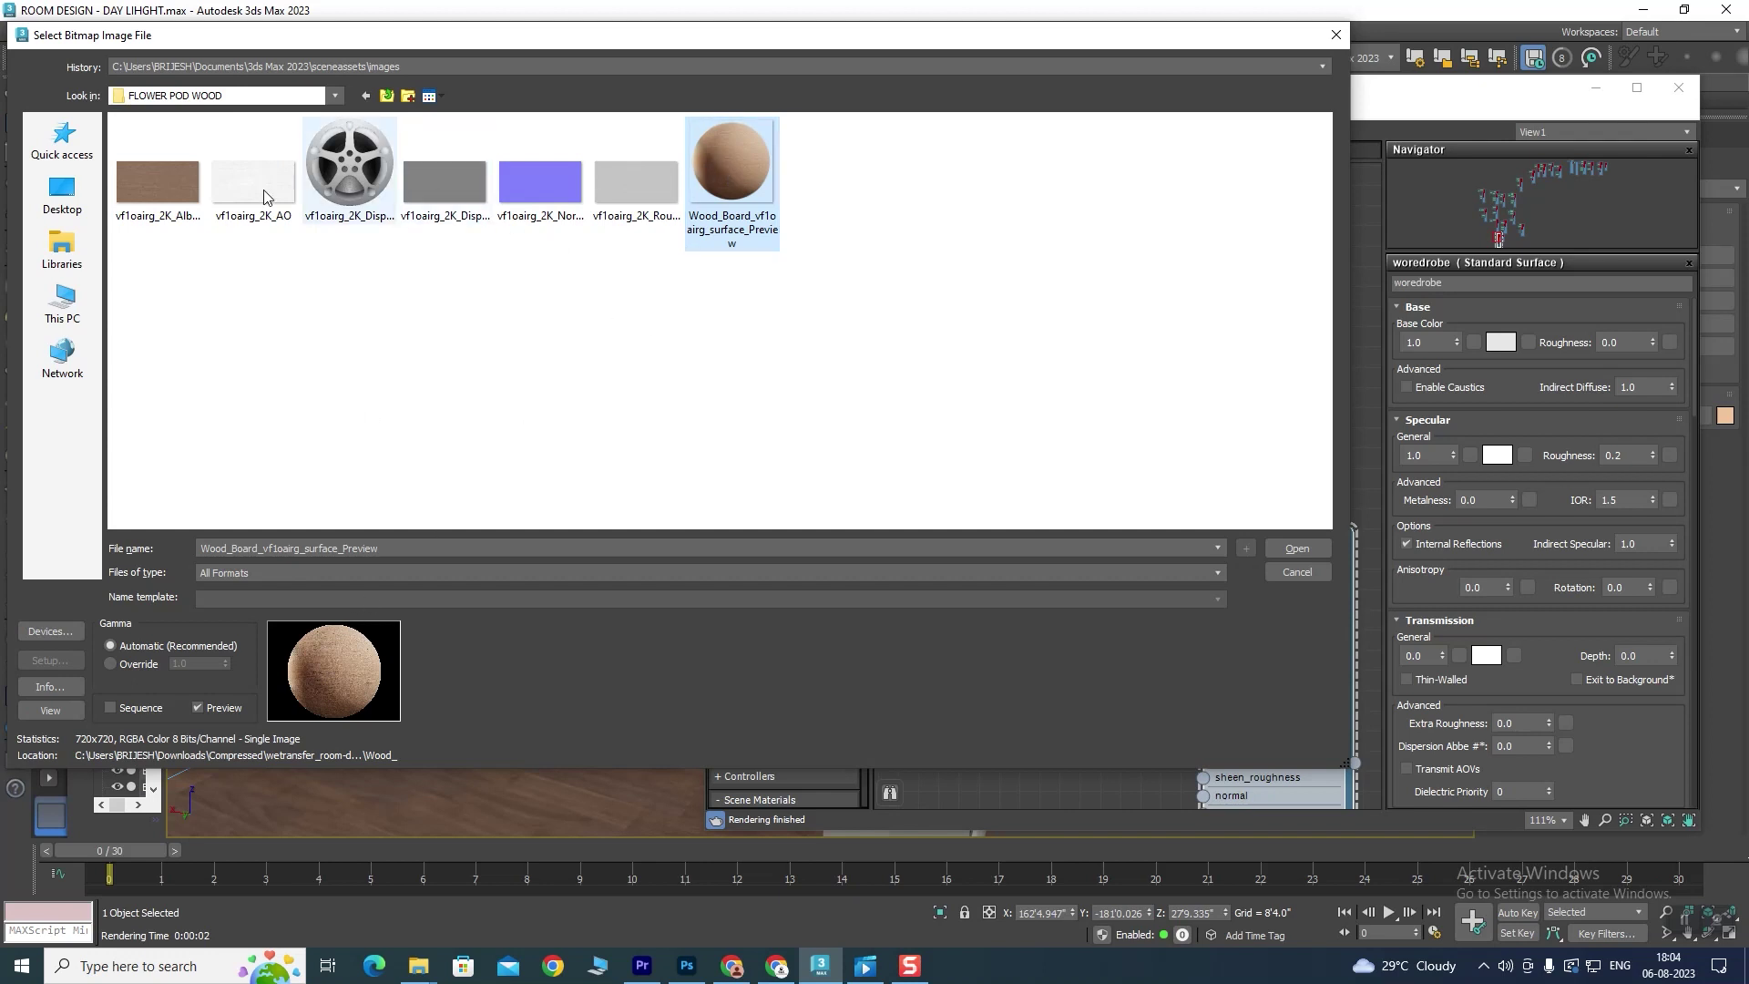
Step: View the Wood_Board image full-size in Photos, then return up to TEXTURE METERIAL
left_click(166, 180)
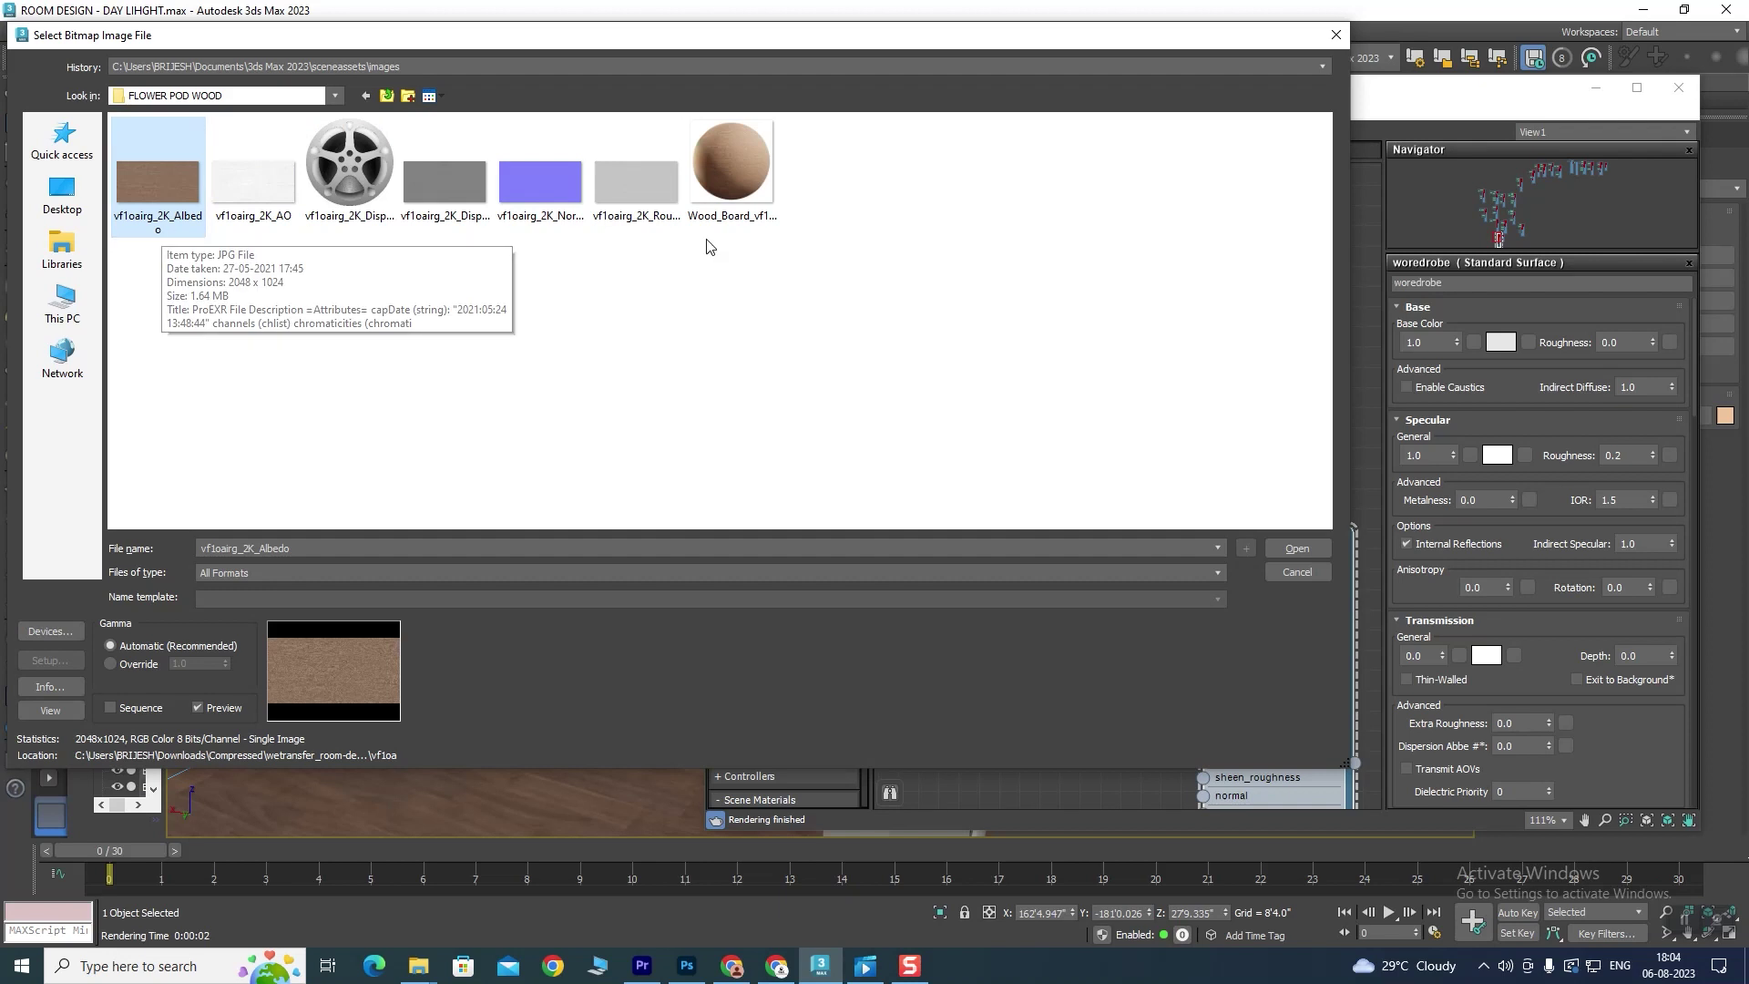
left_click(736, 168)
right_click(735, 165)
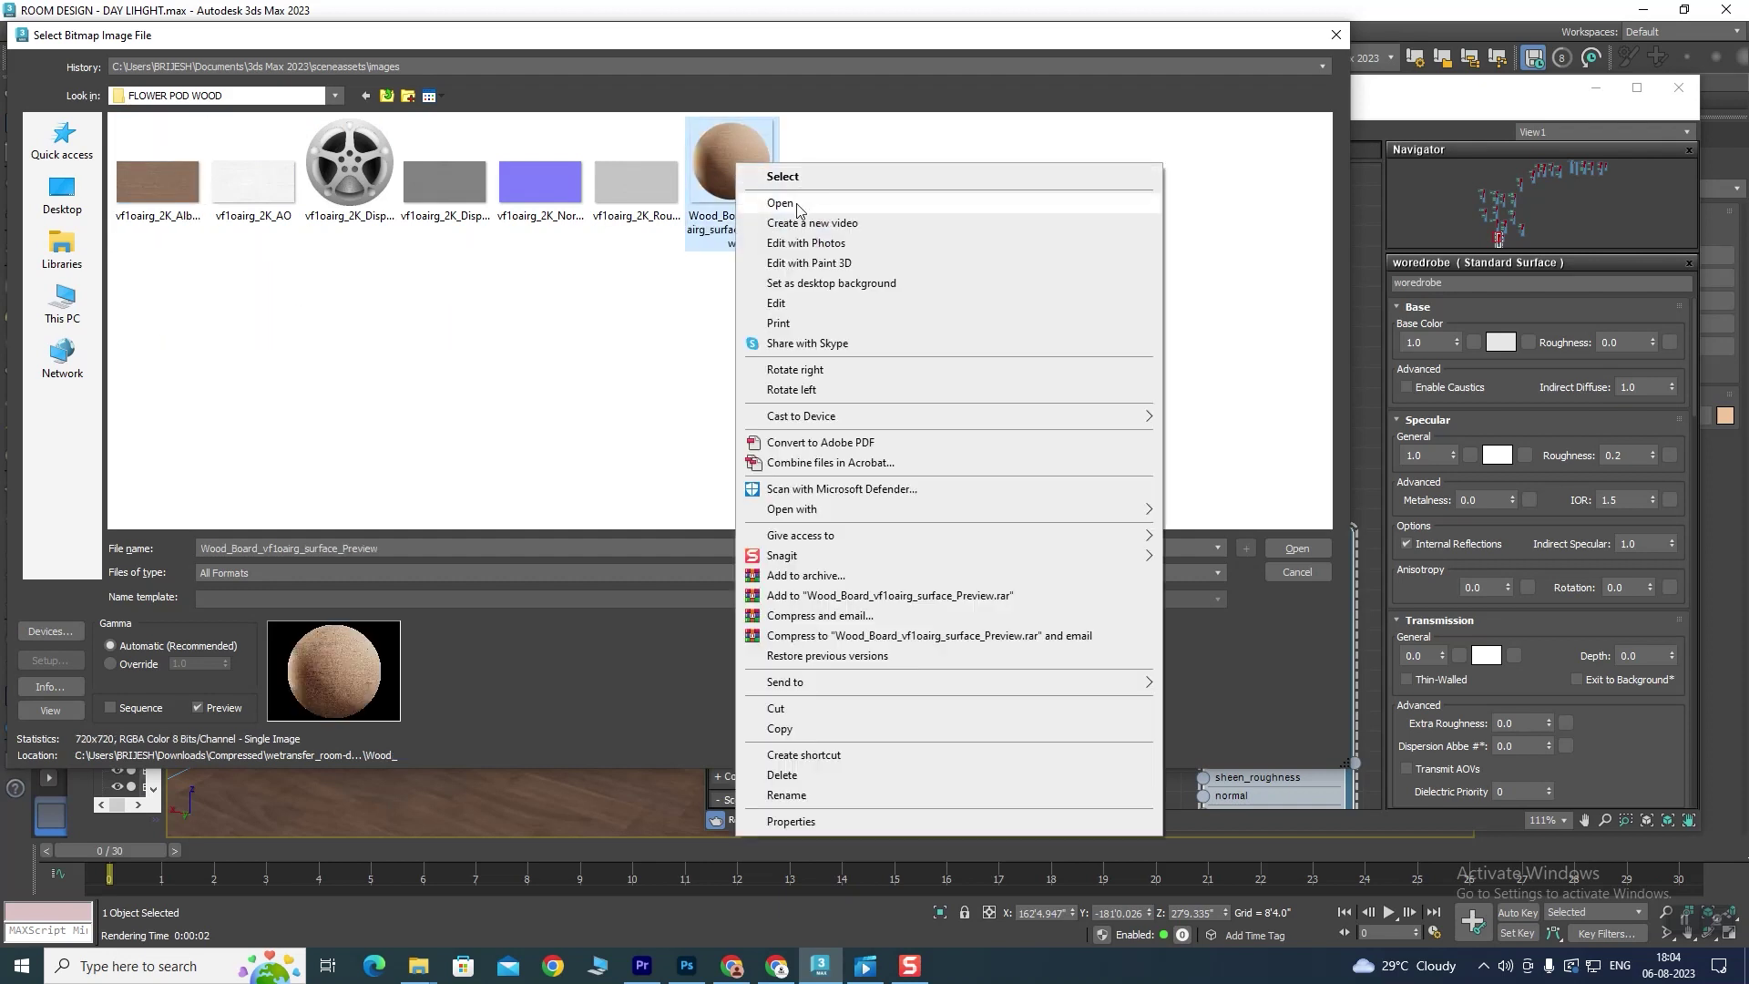
left_click(795, 205)
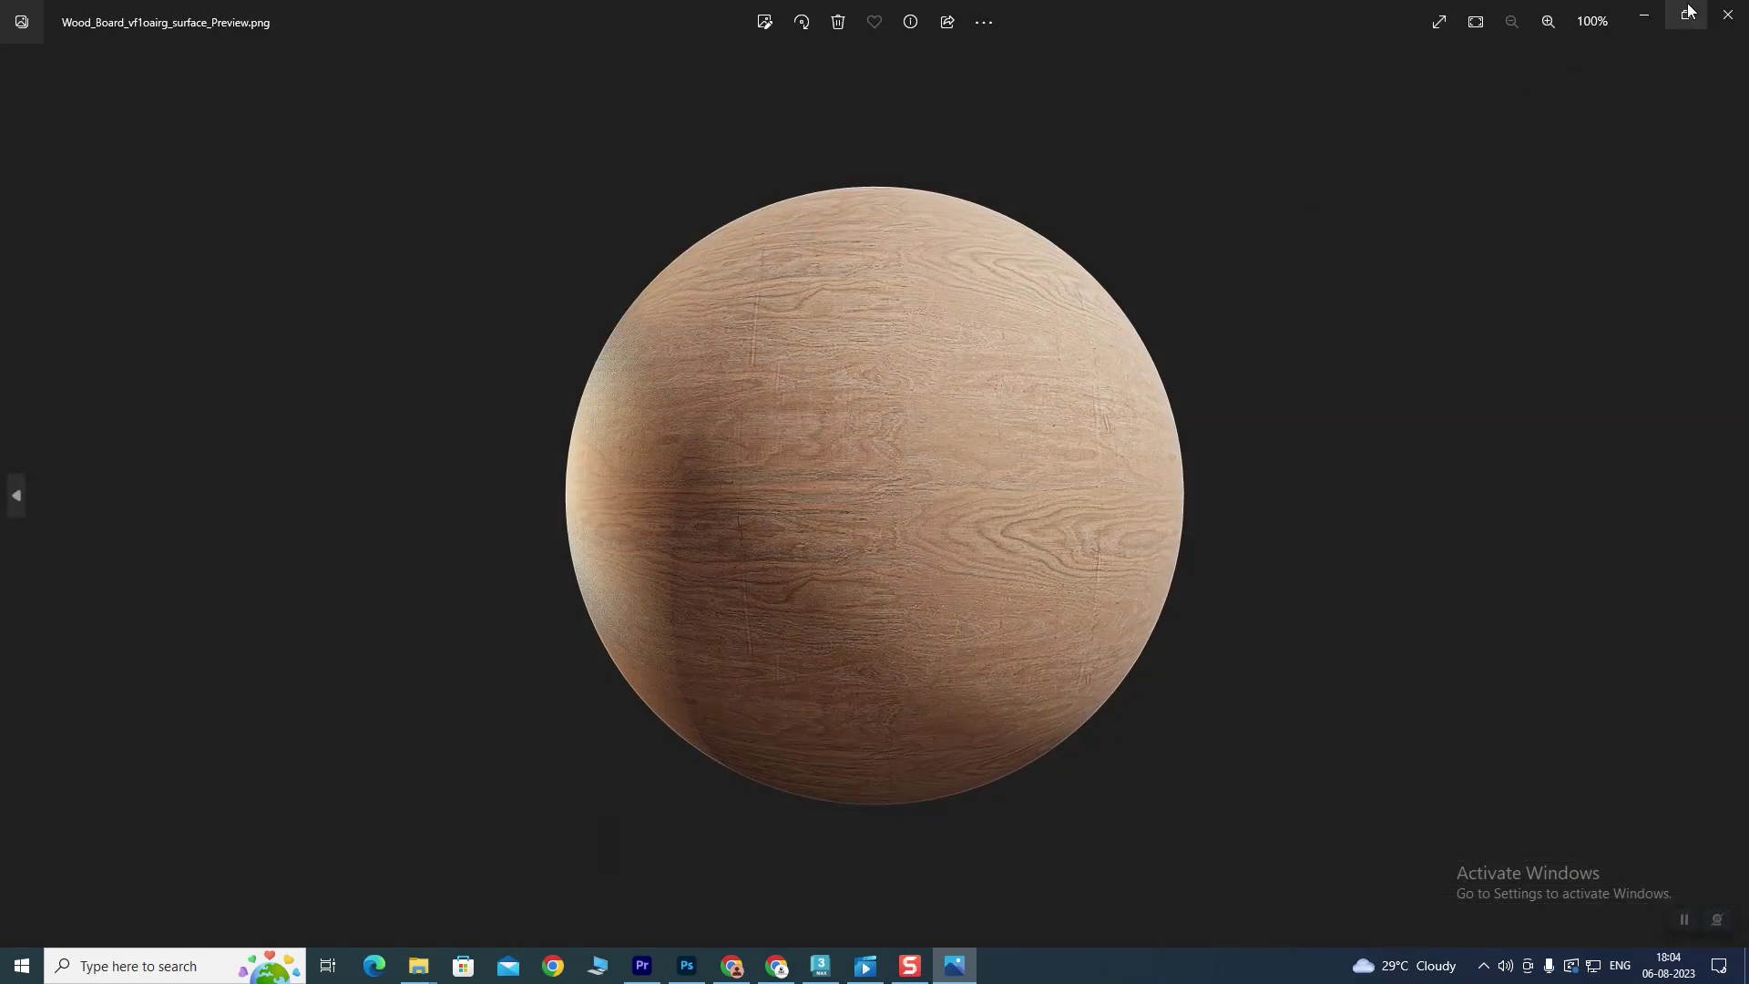
left_click(1728, 15)
left_click(403, 100)
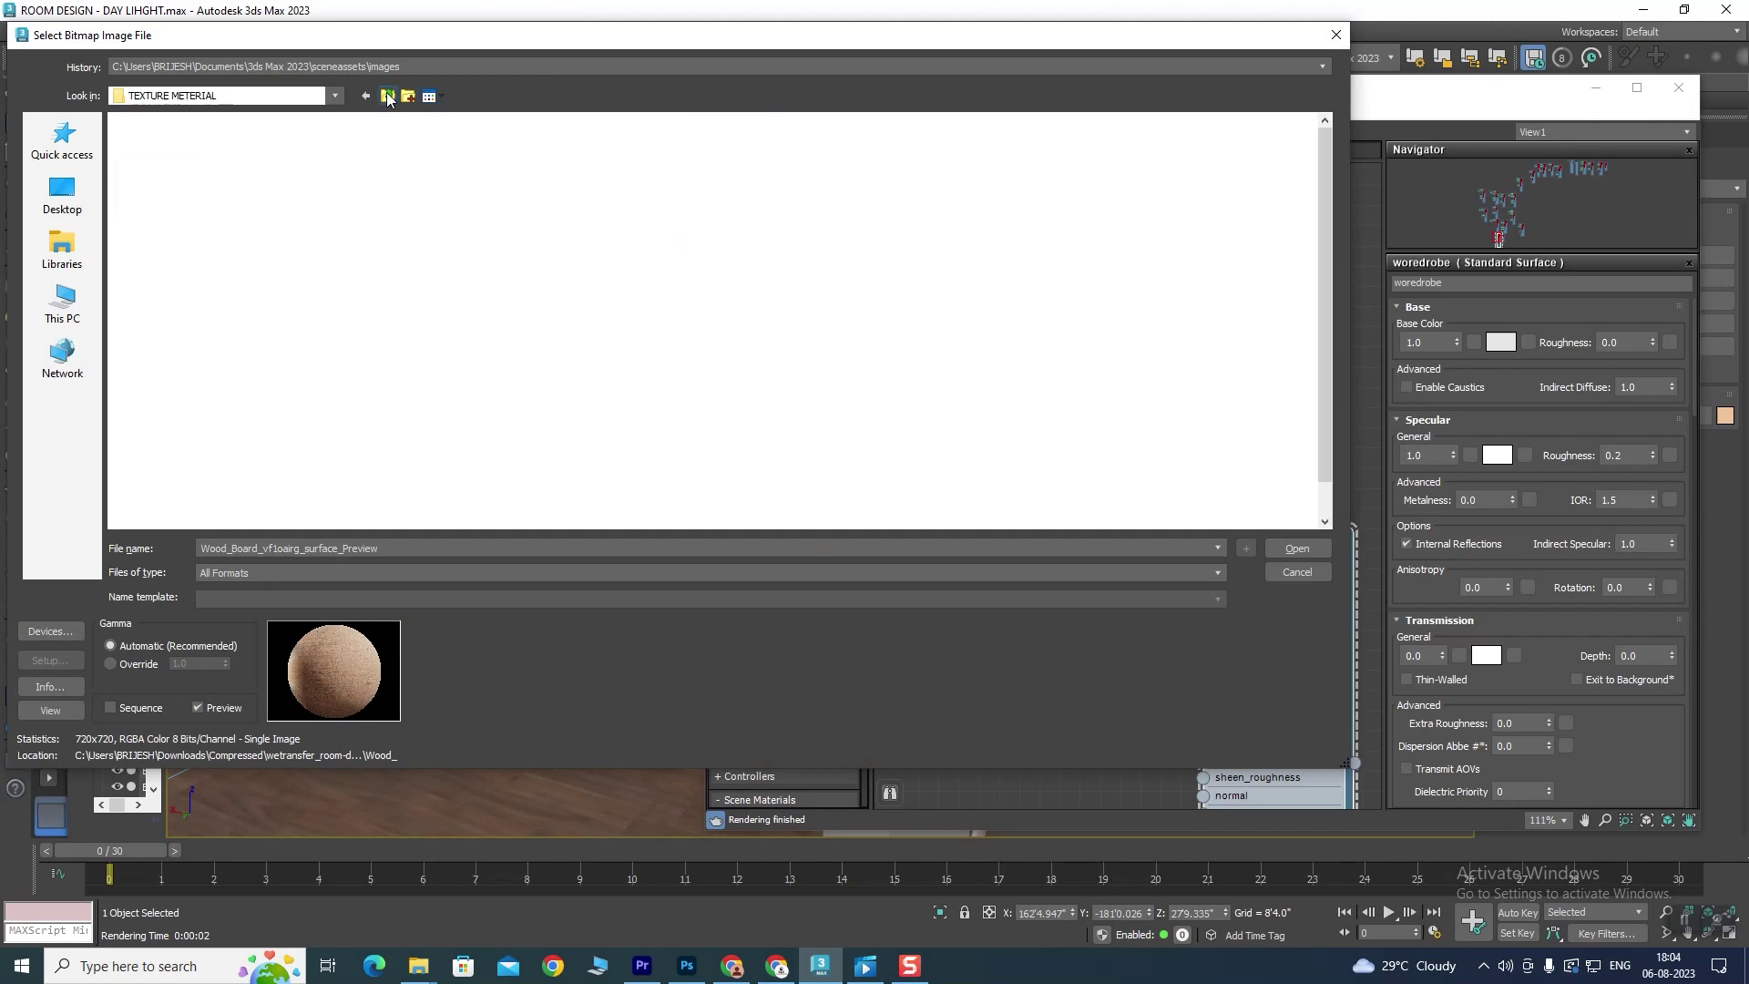
Step: Preview the Wood_Parquet texture in the FLOOR TEXTURE folder, then go back up
double_click(195, 319)
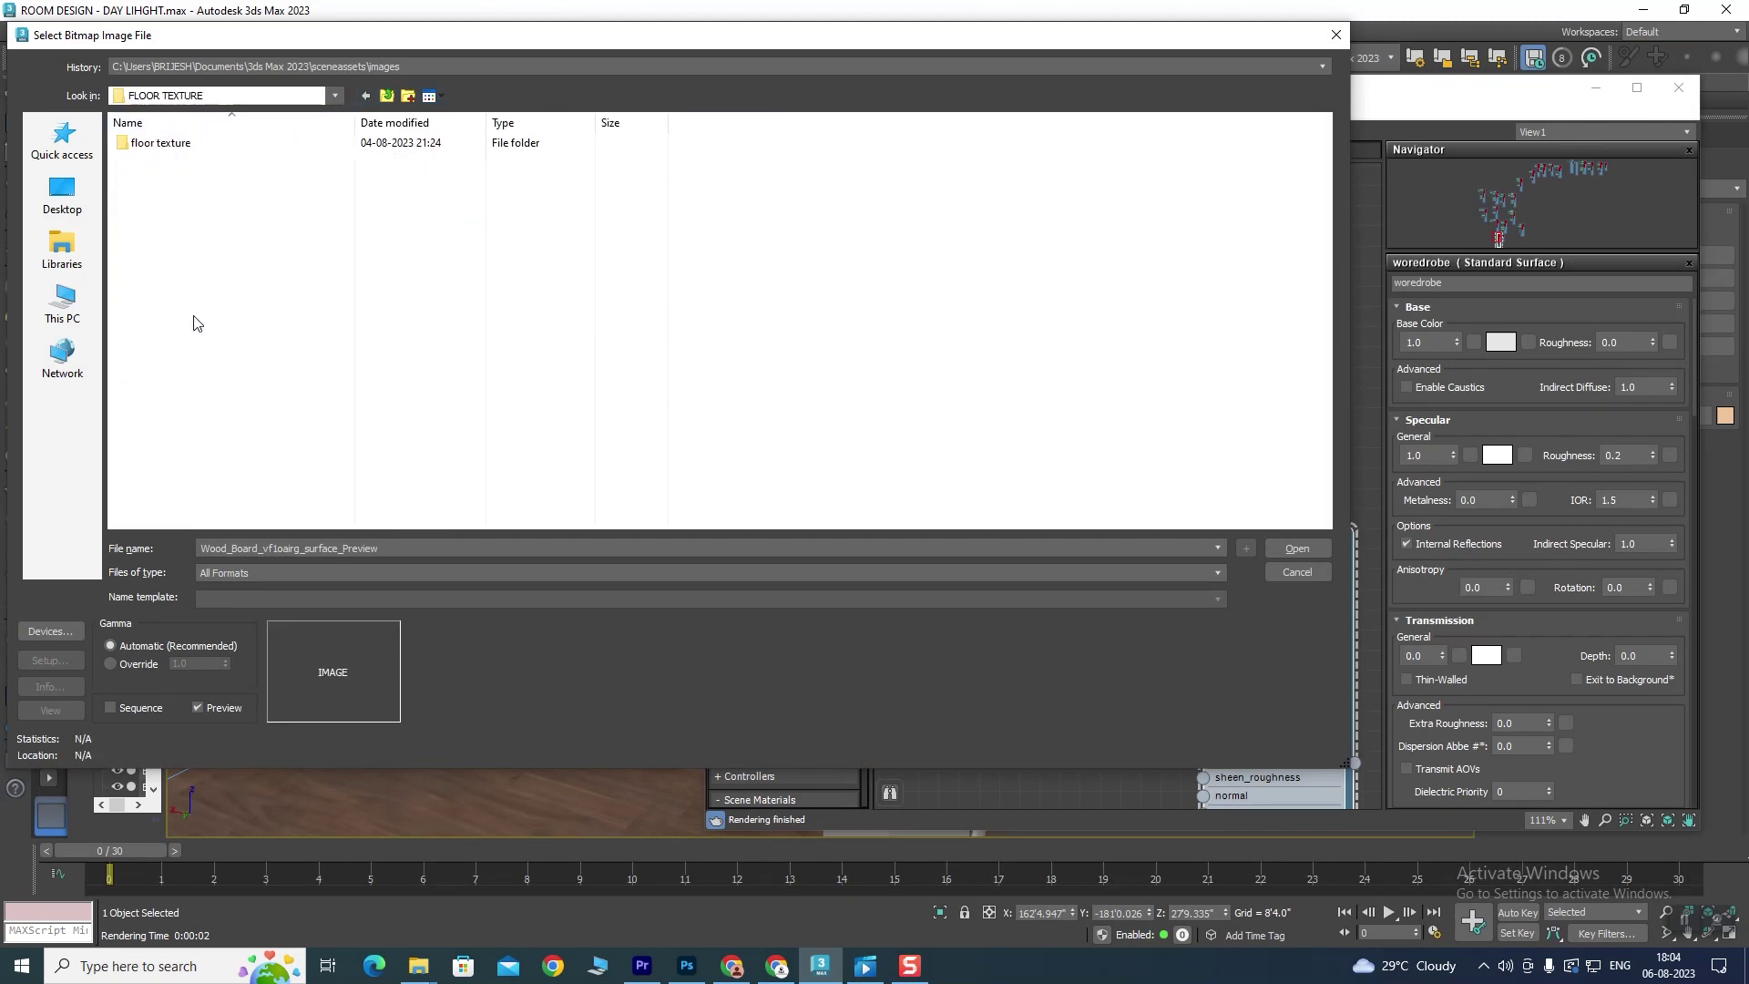
double_click(187, 144)
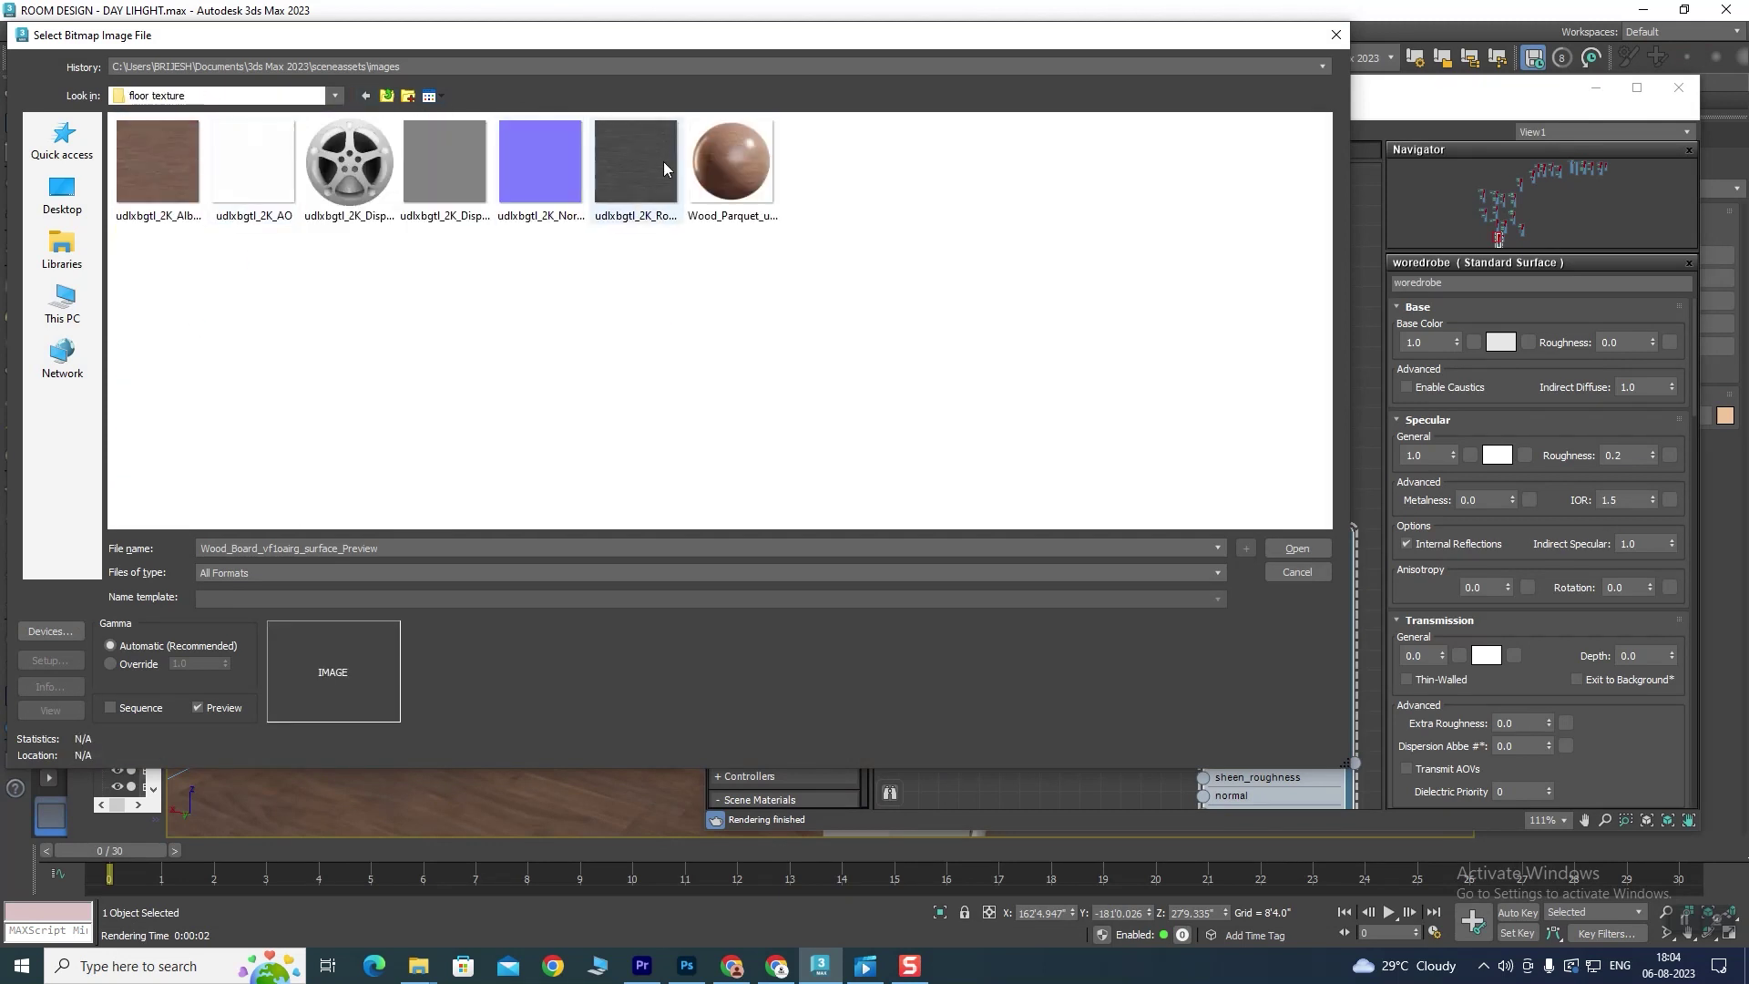
left_click(749, 158)
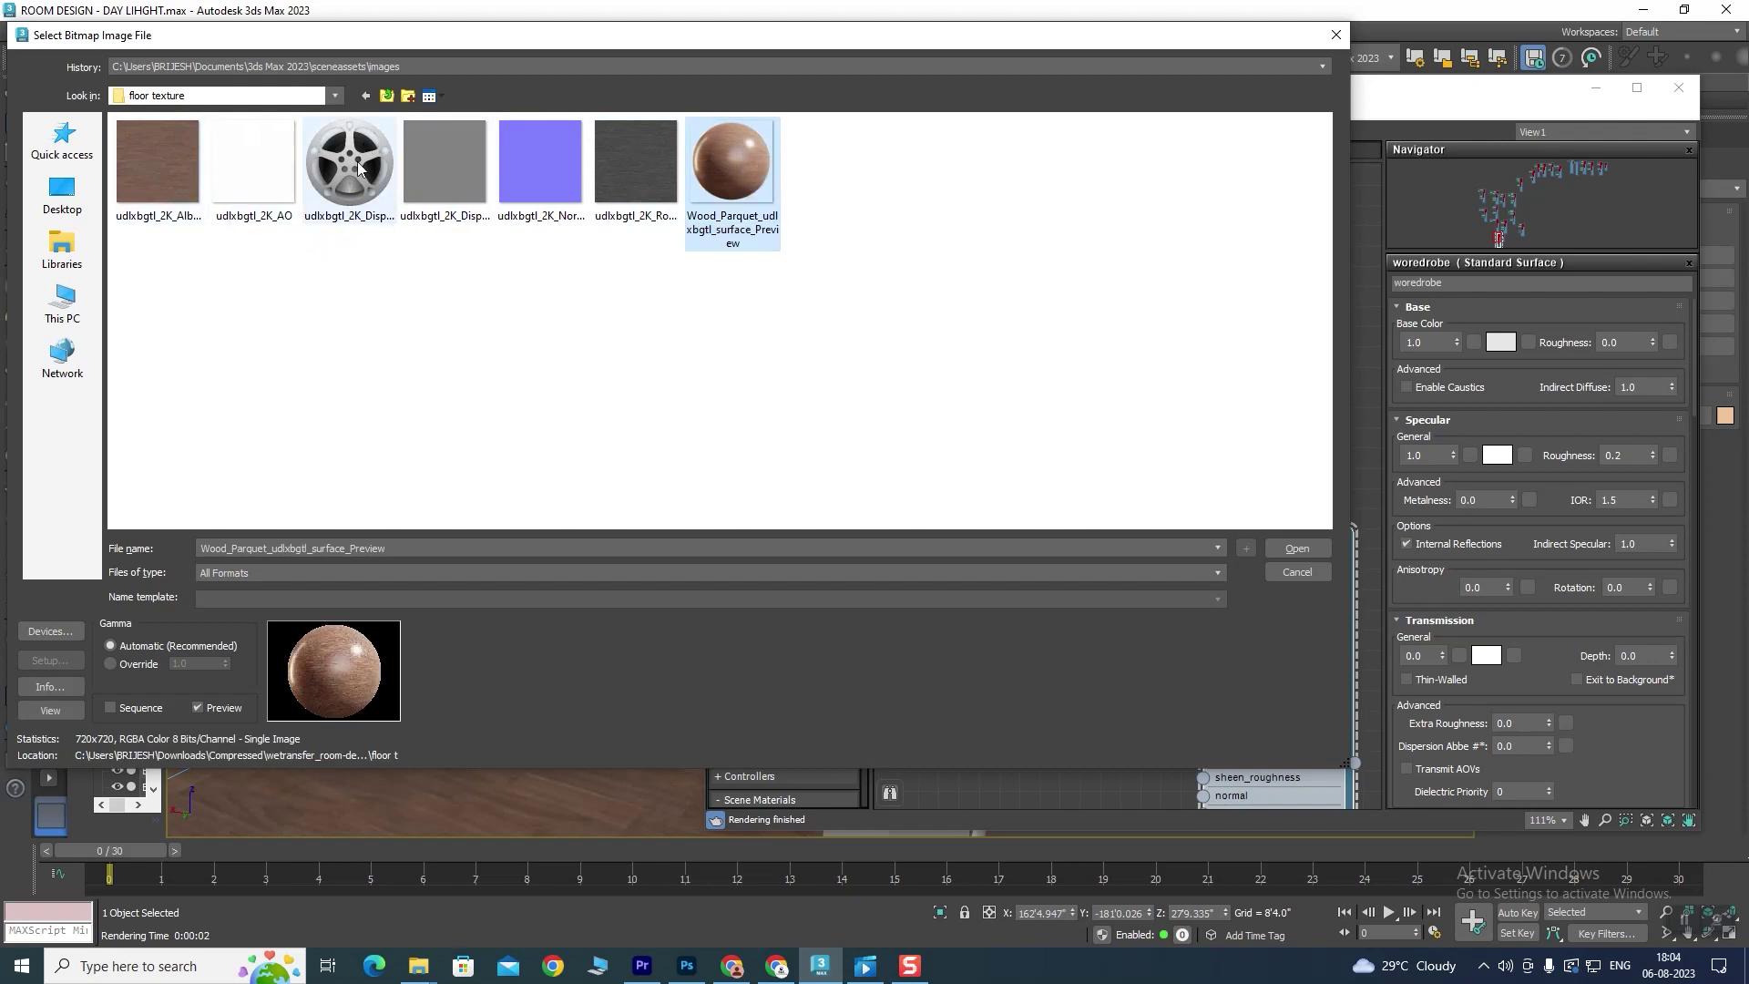
left_click(387, 96)
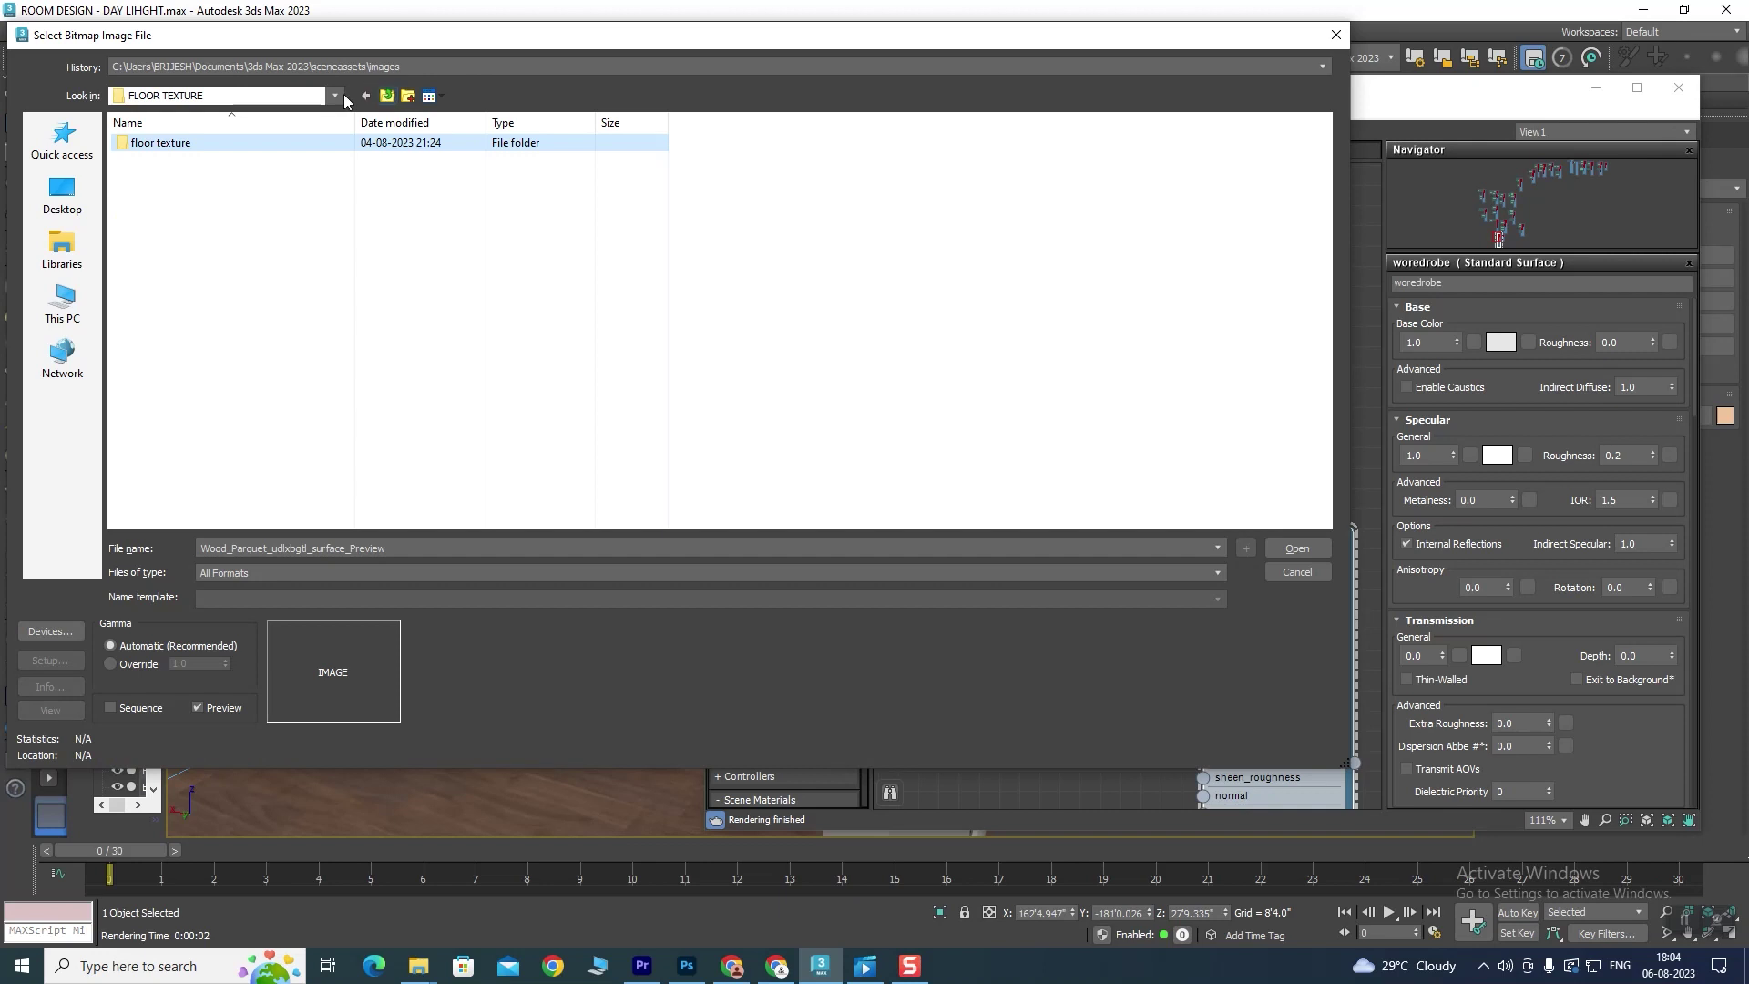
left_click(386, 95)
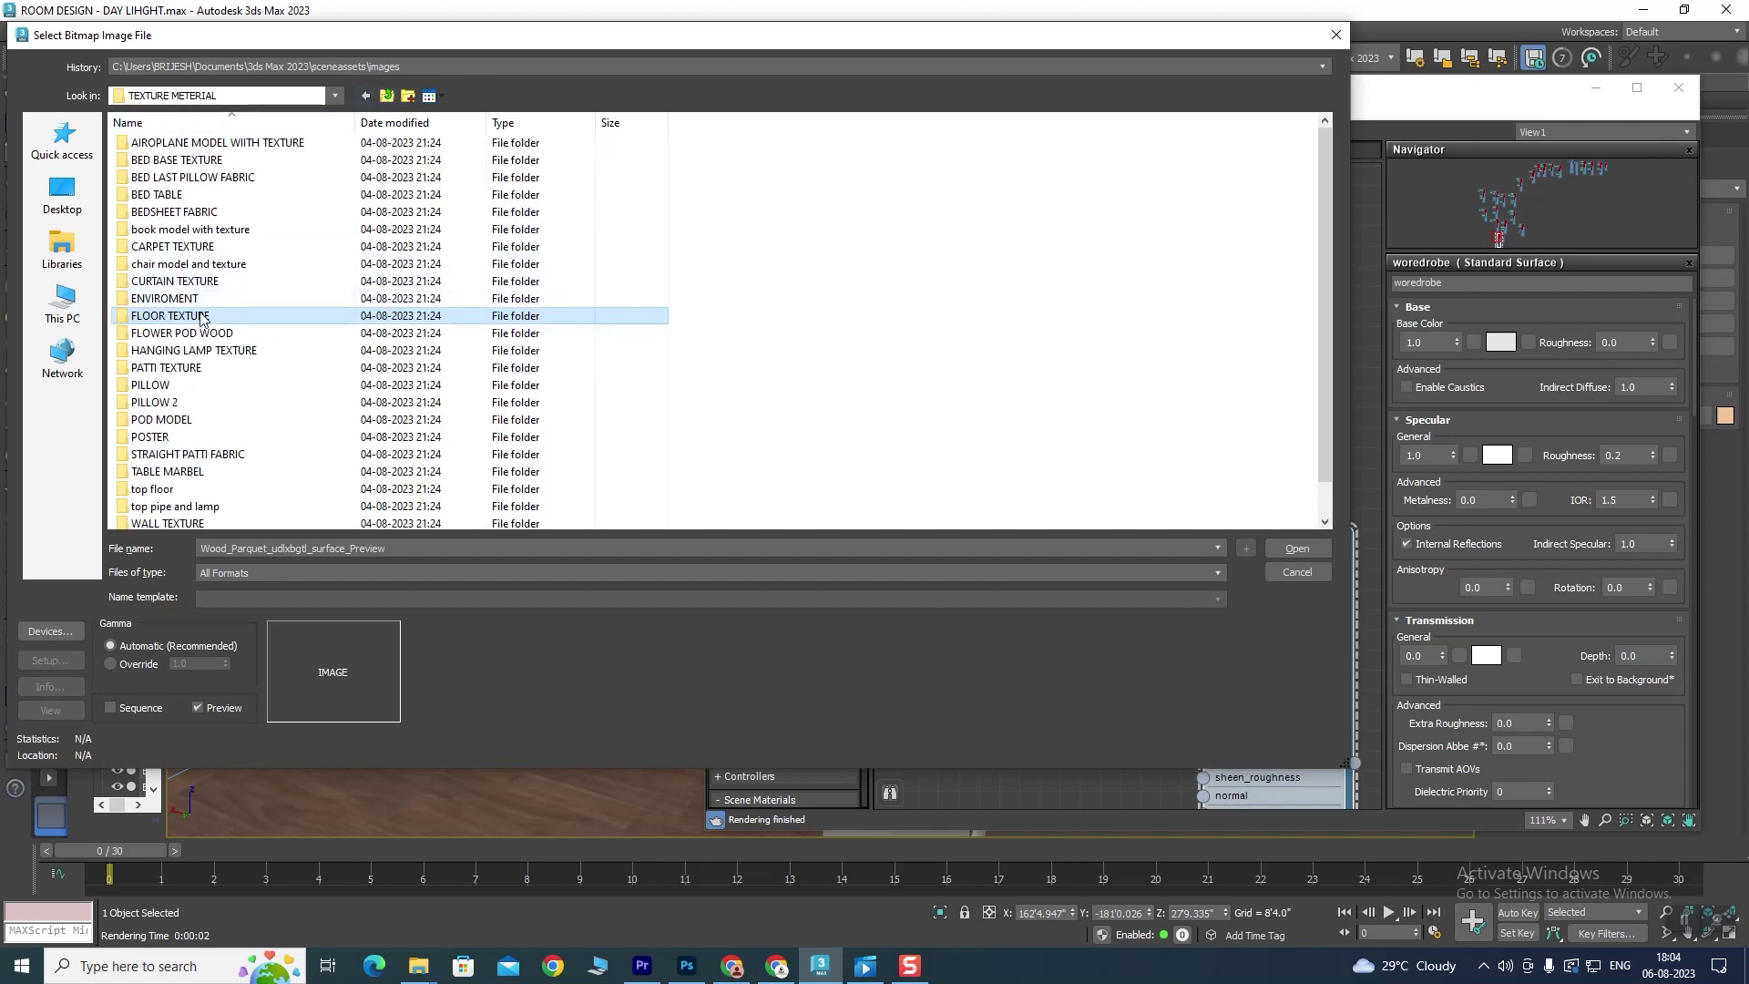
Step: Load 041 from chair model and texture > Chair Butzke as the base_color bitmap
left_click(212, 267)
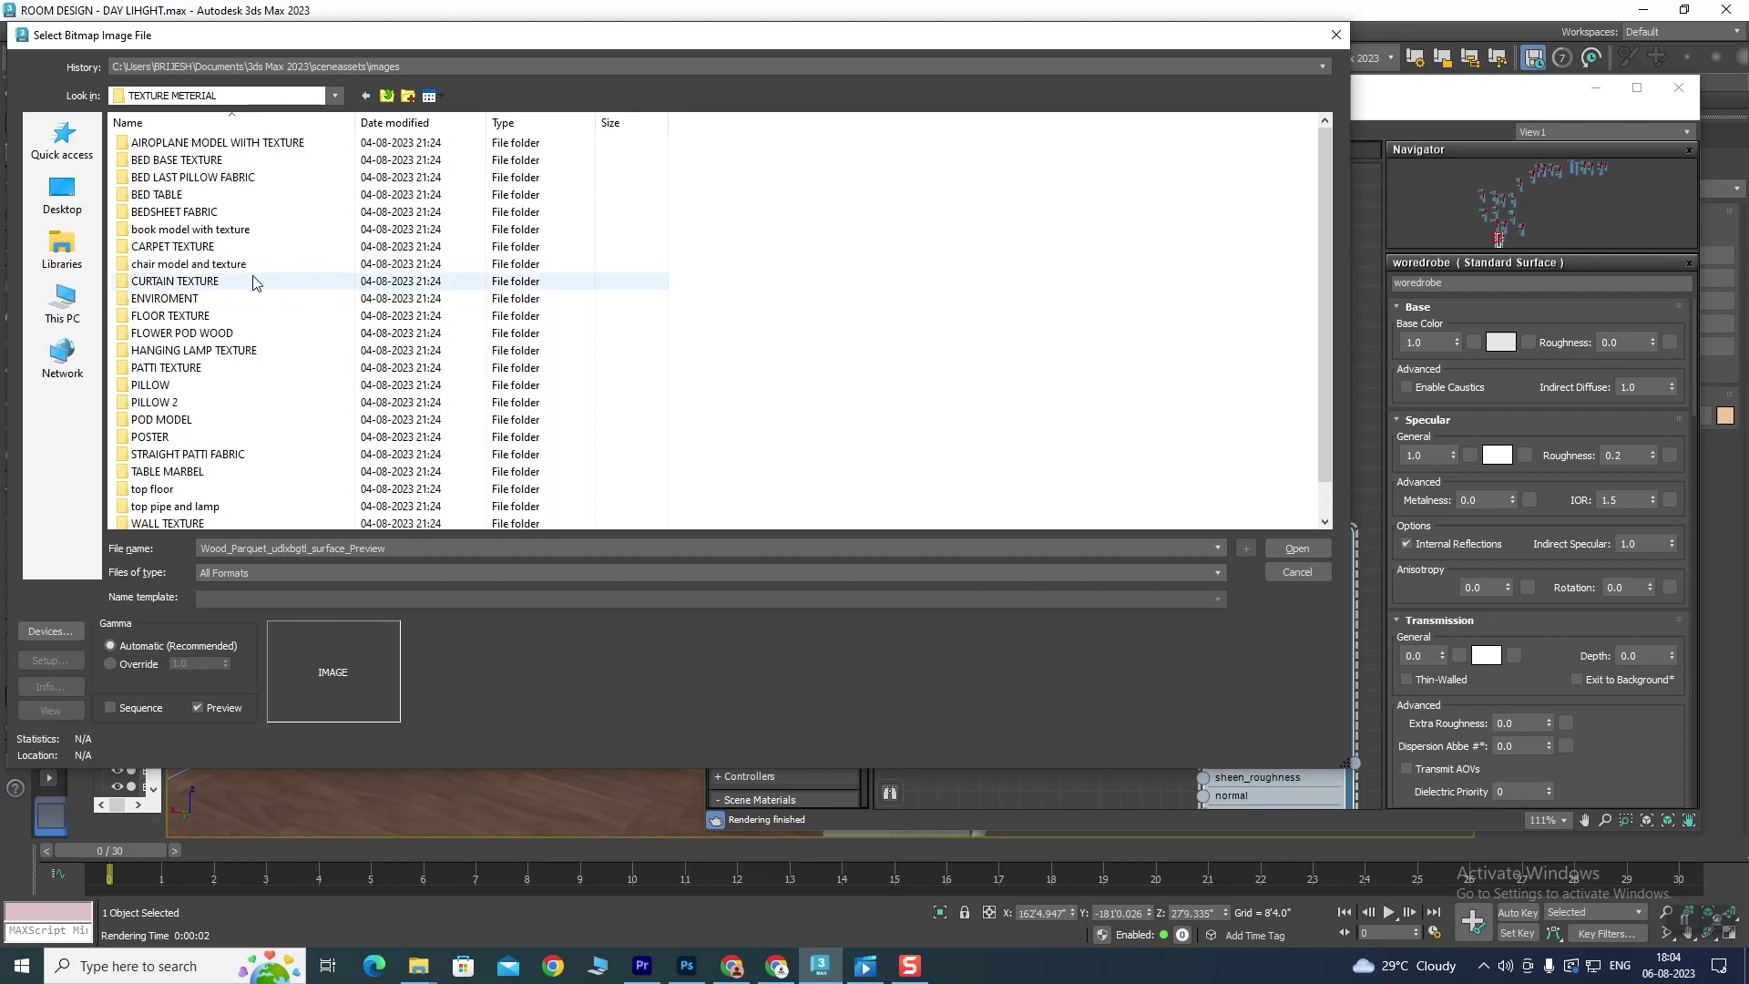
double_click(244, 273)
double_click(145, 162)
left_click(226, 171)
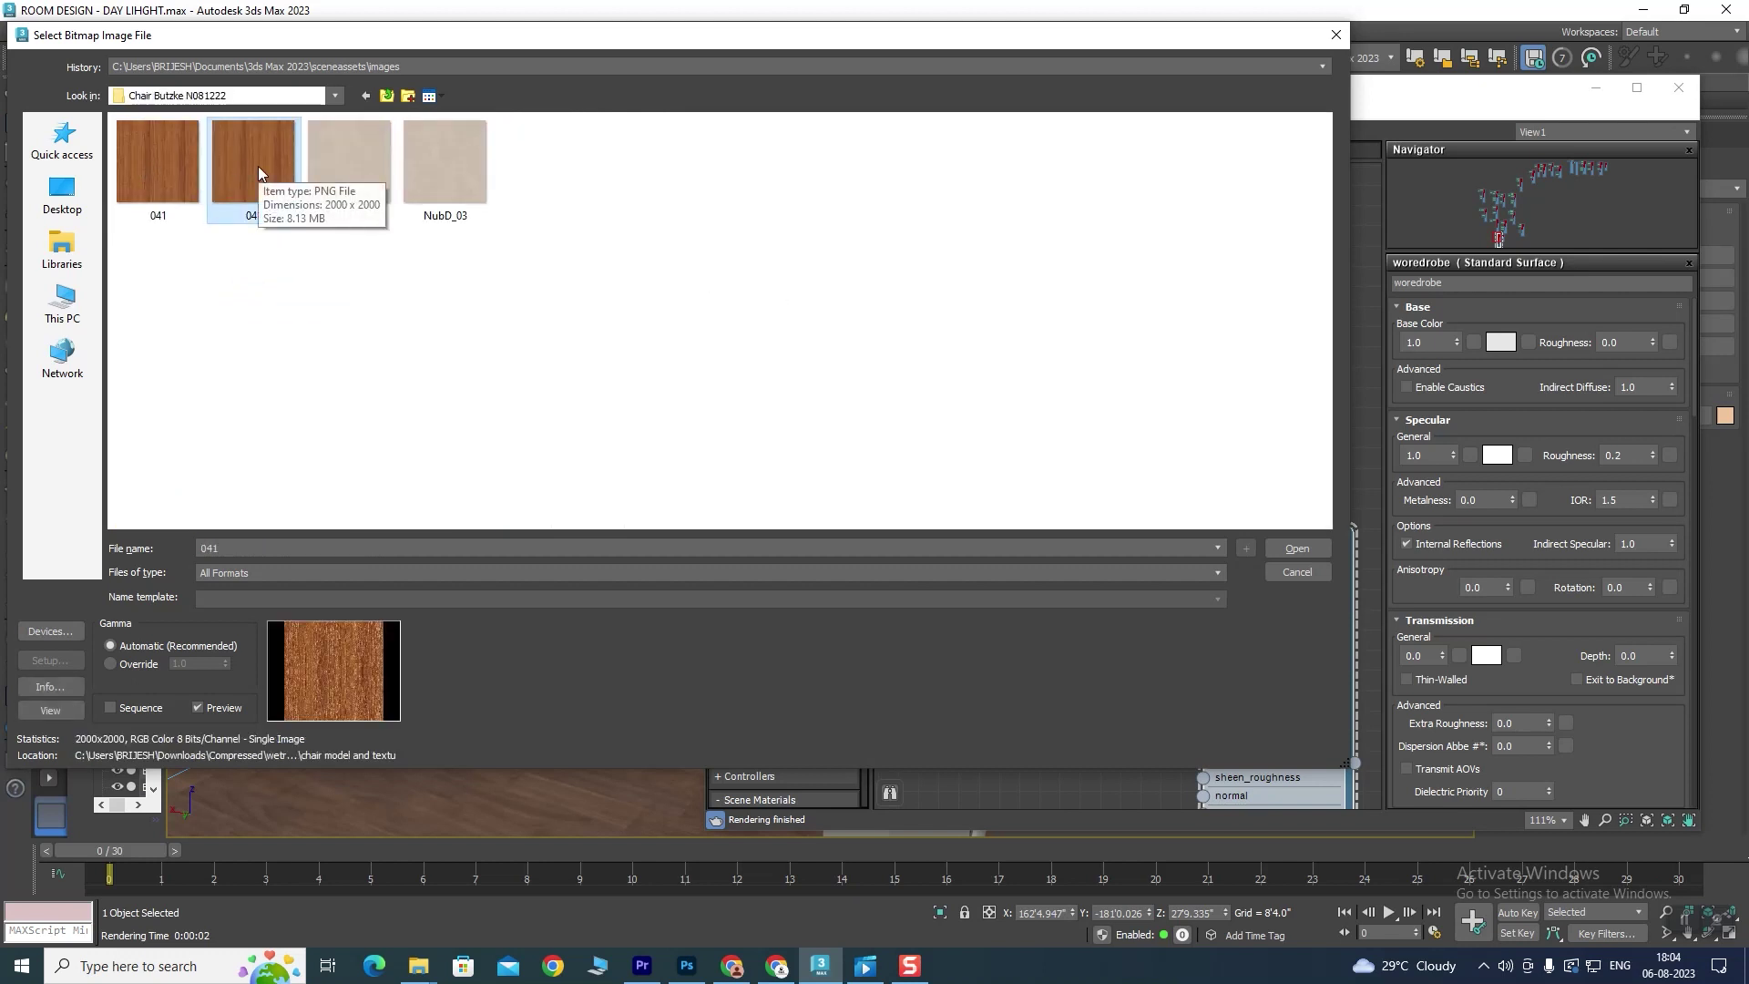
left_click(1297, 548)
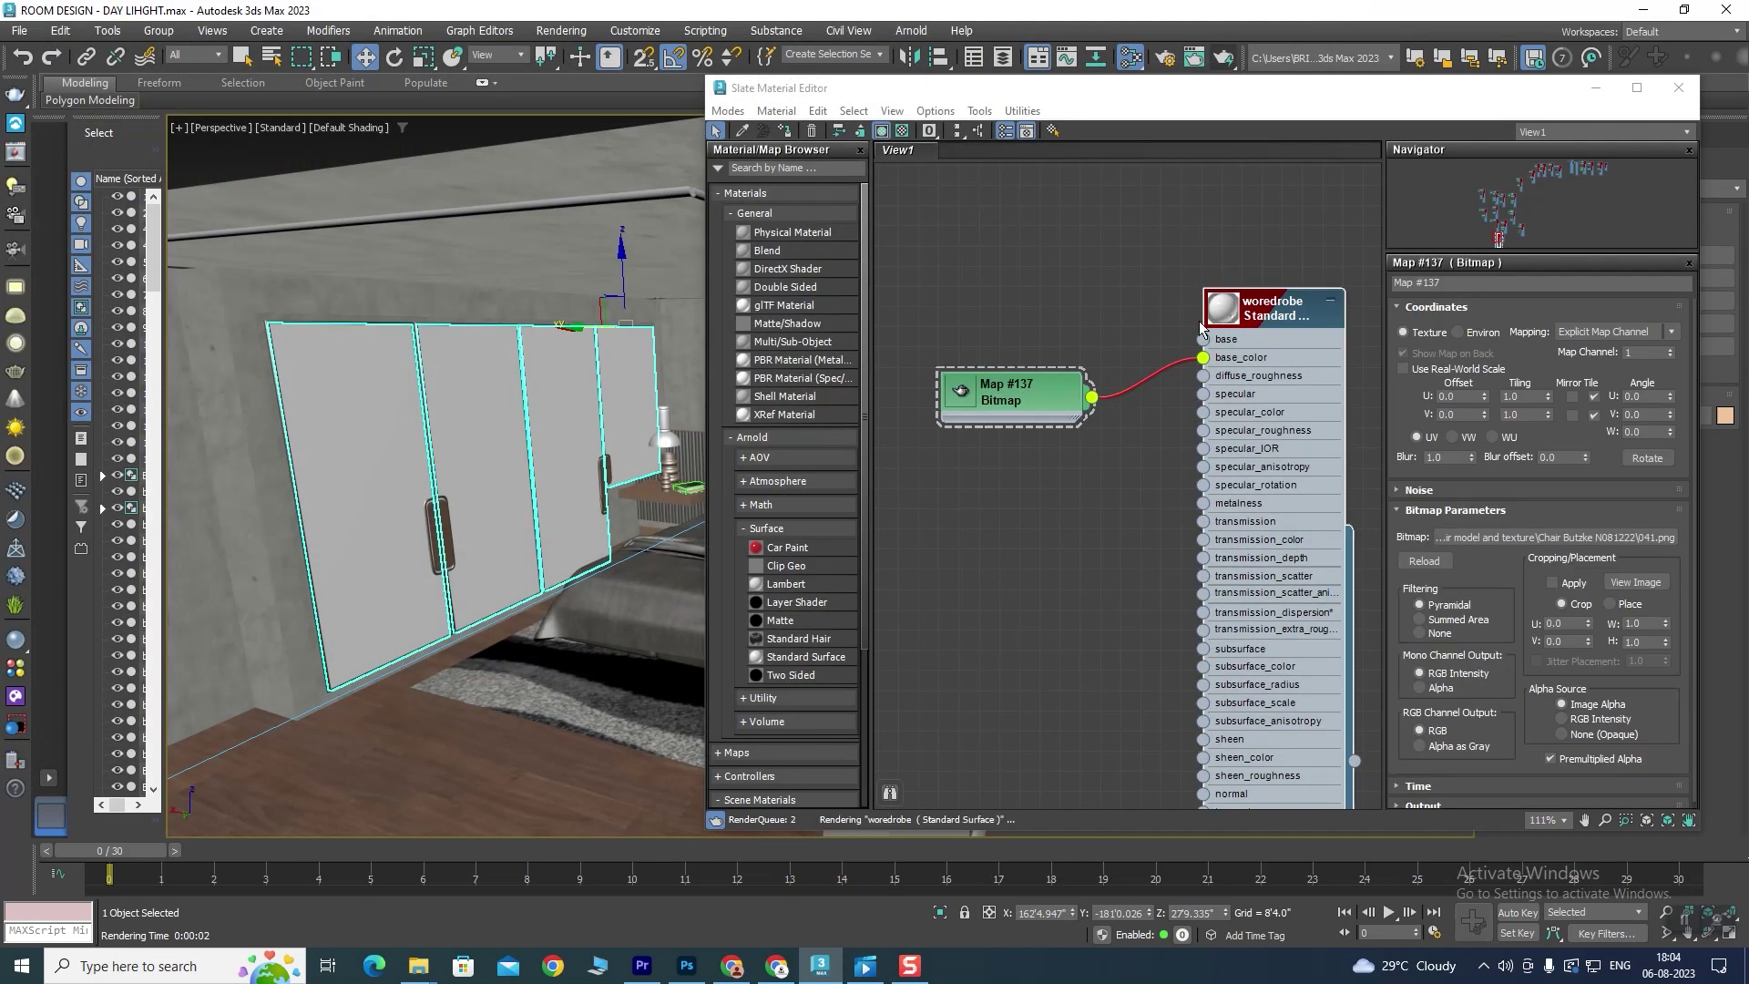
Step: Check the new bitmap node's actions, then minimize the Slate Material Editor
right_click(1270, 314)
left_click(1000, 577)
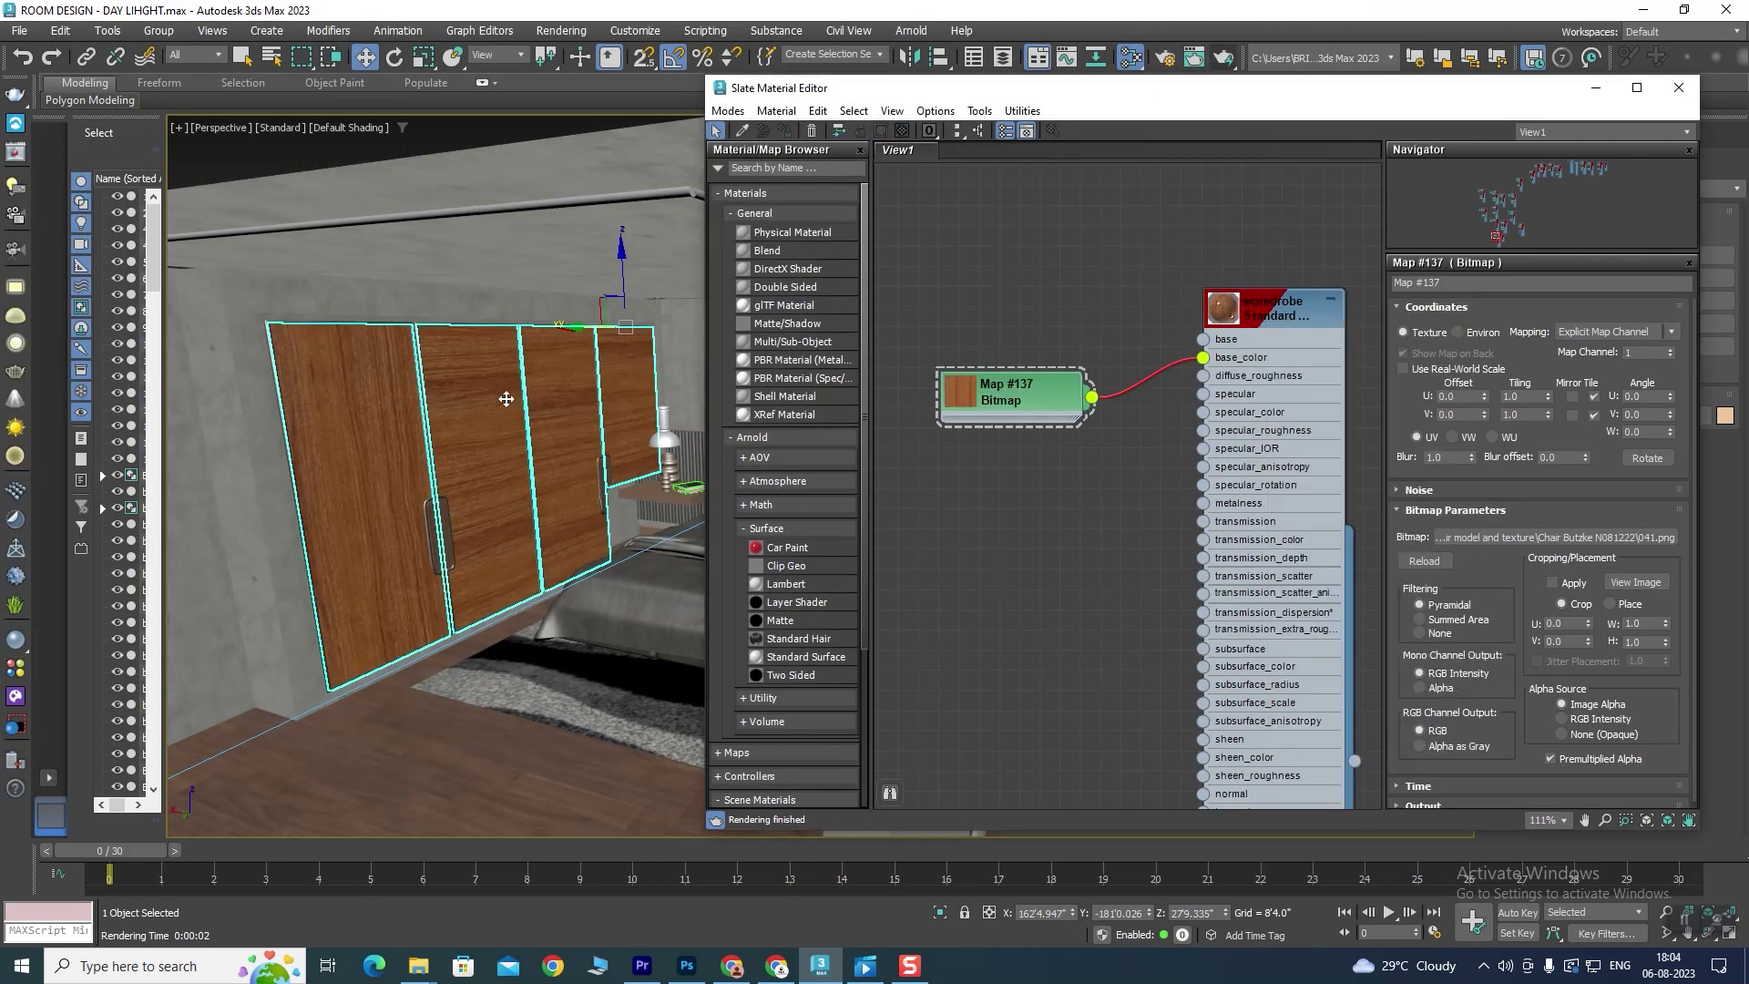
scroll(537, 405, "up", 3)
scroll(491, 382, "down", 2)
scroll(468, 410, "up", 4)
scroll(500, 391, "down", 3)
scroll(520, 401, "down", 2)
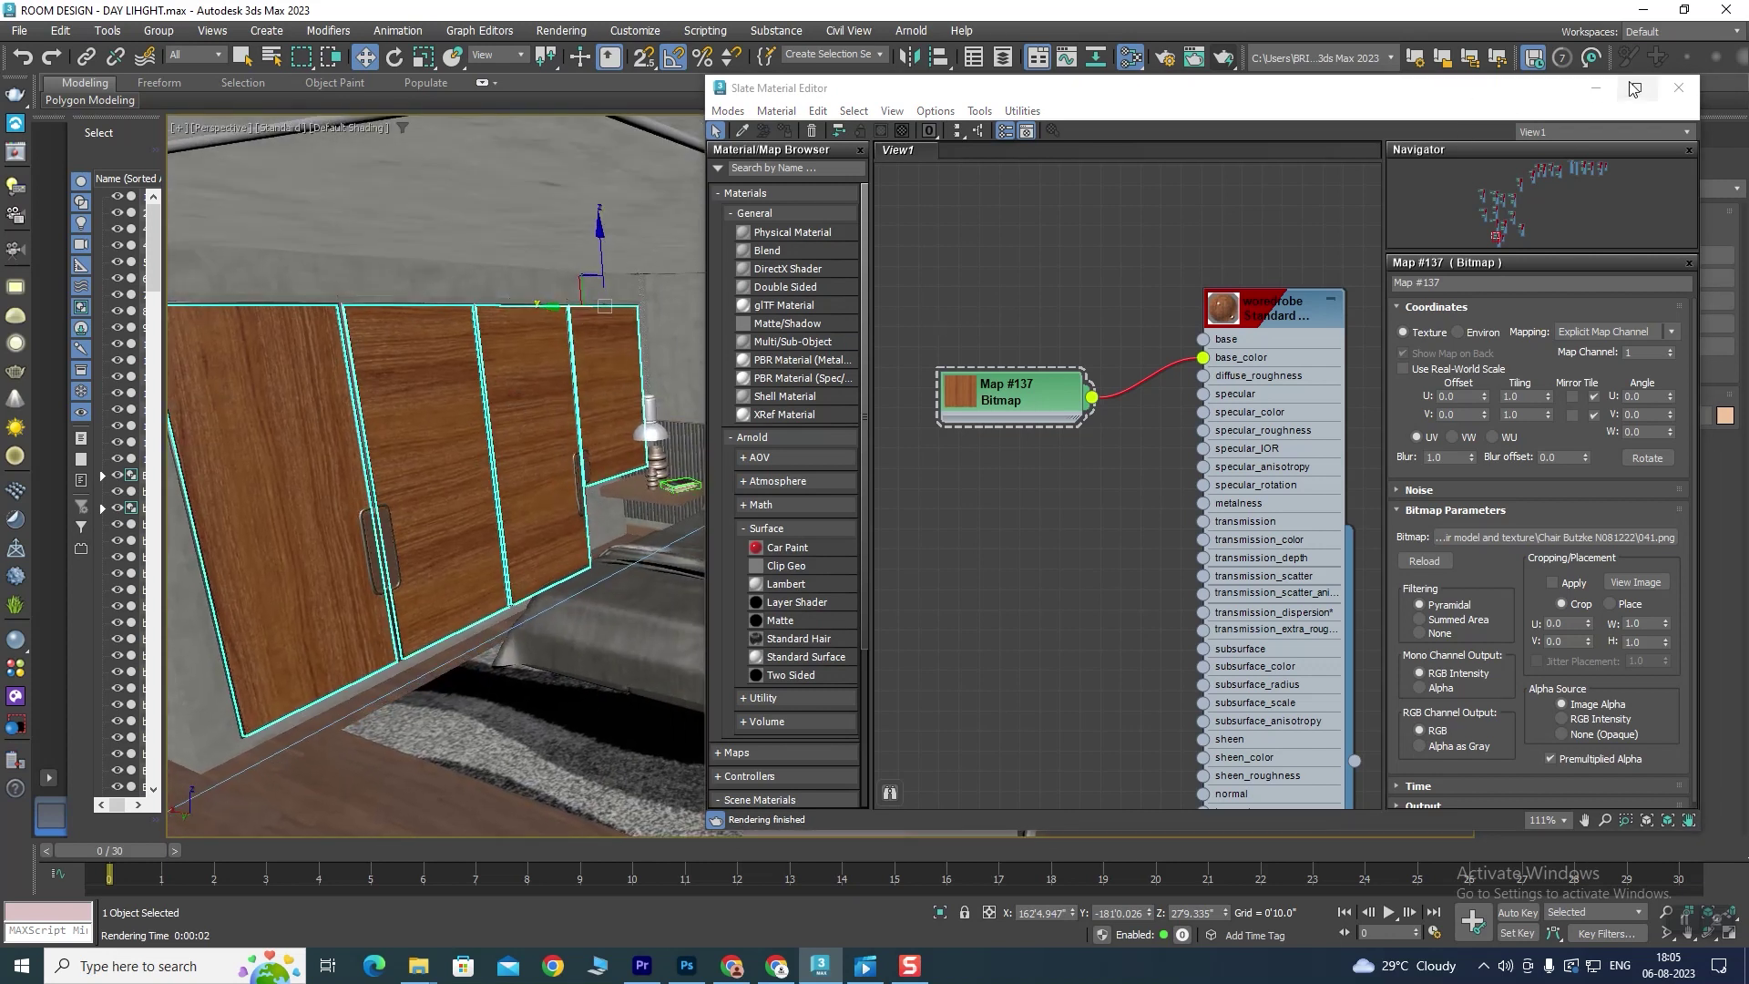
left_click(1595, 88)
Step: Add a UVW Map modifier to wardrobe Box105 with Box mapping
left_click(1537, 187)
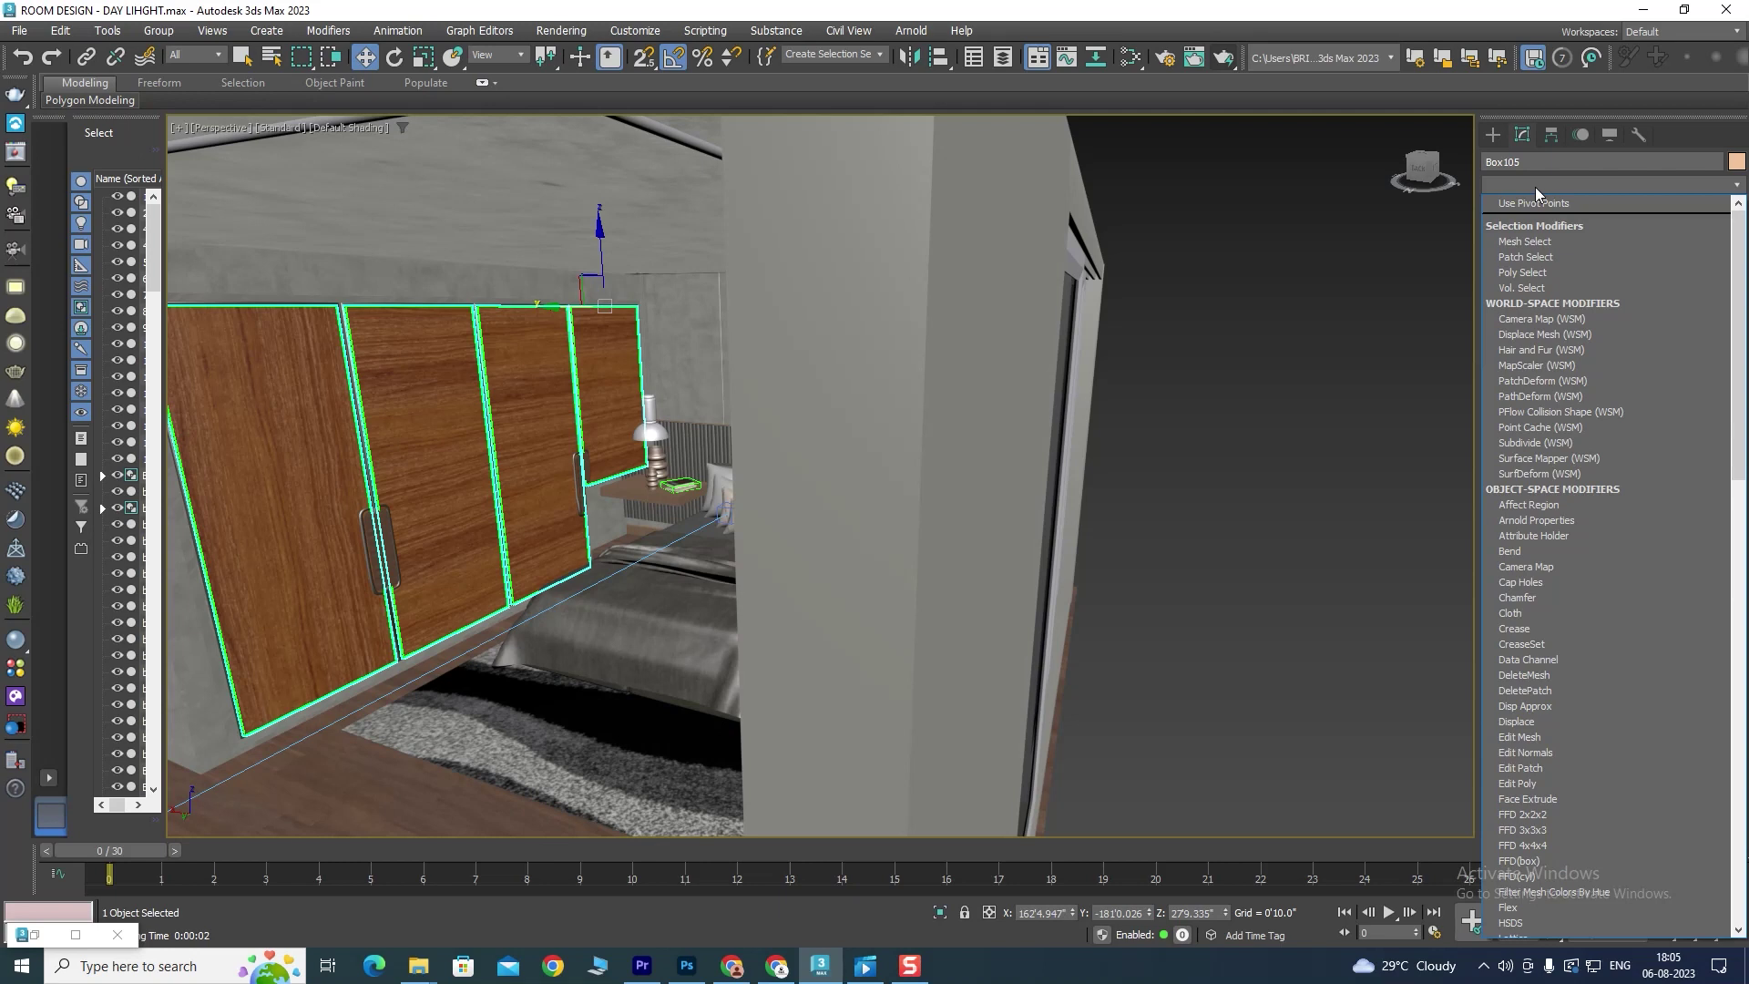
key("u")
key("v")
left_click(1556, 731)
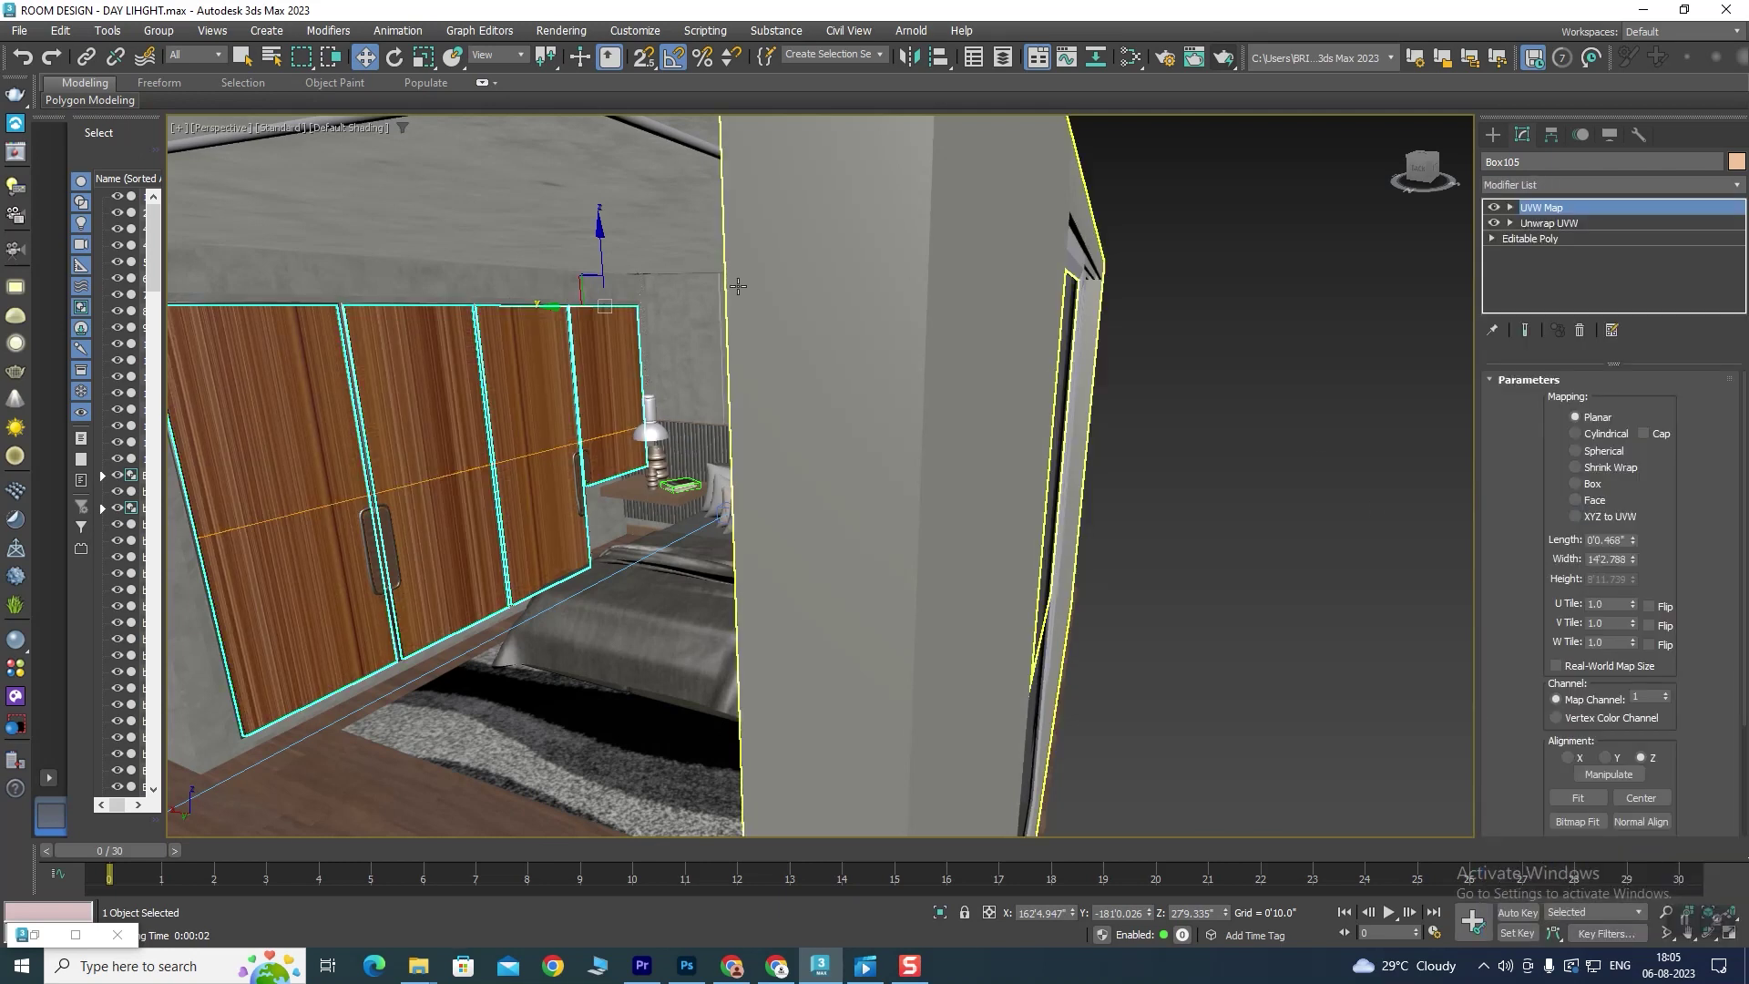
left_click(1576, 484)
scroll(391, 461, "up", 5)
scroll(487, 436, "down", 8)
scroll(486, 435, "up", 4)
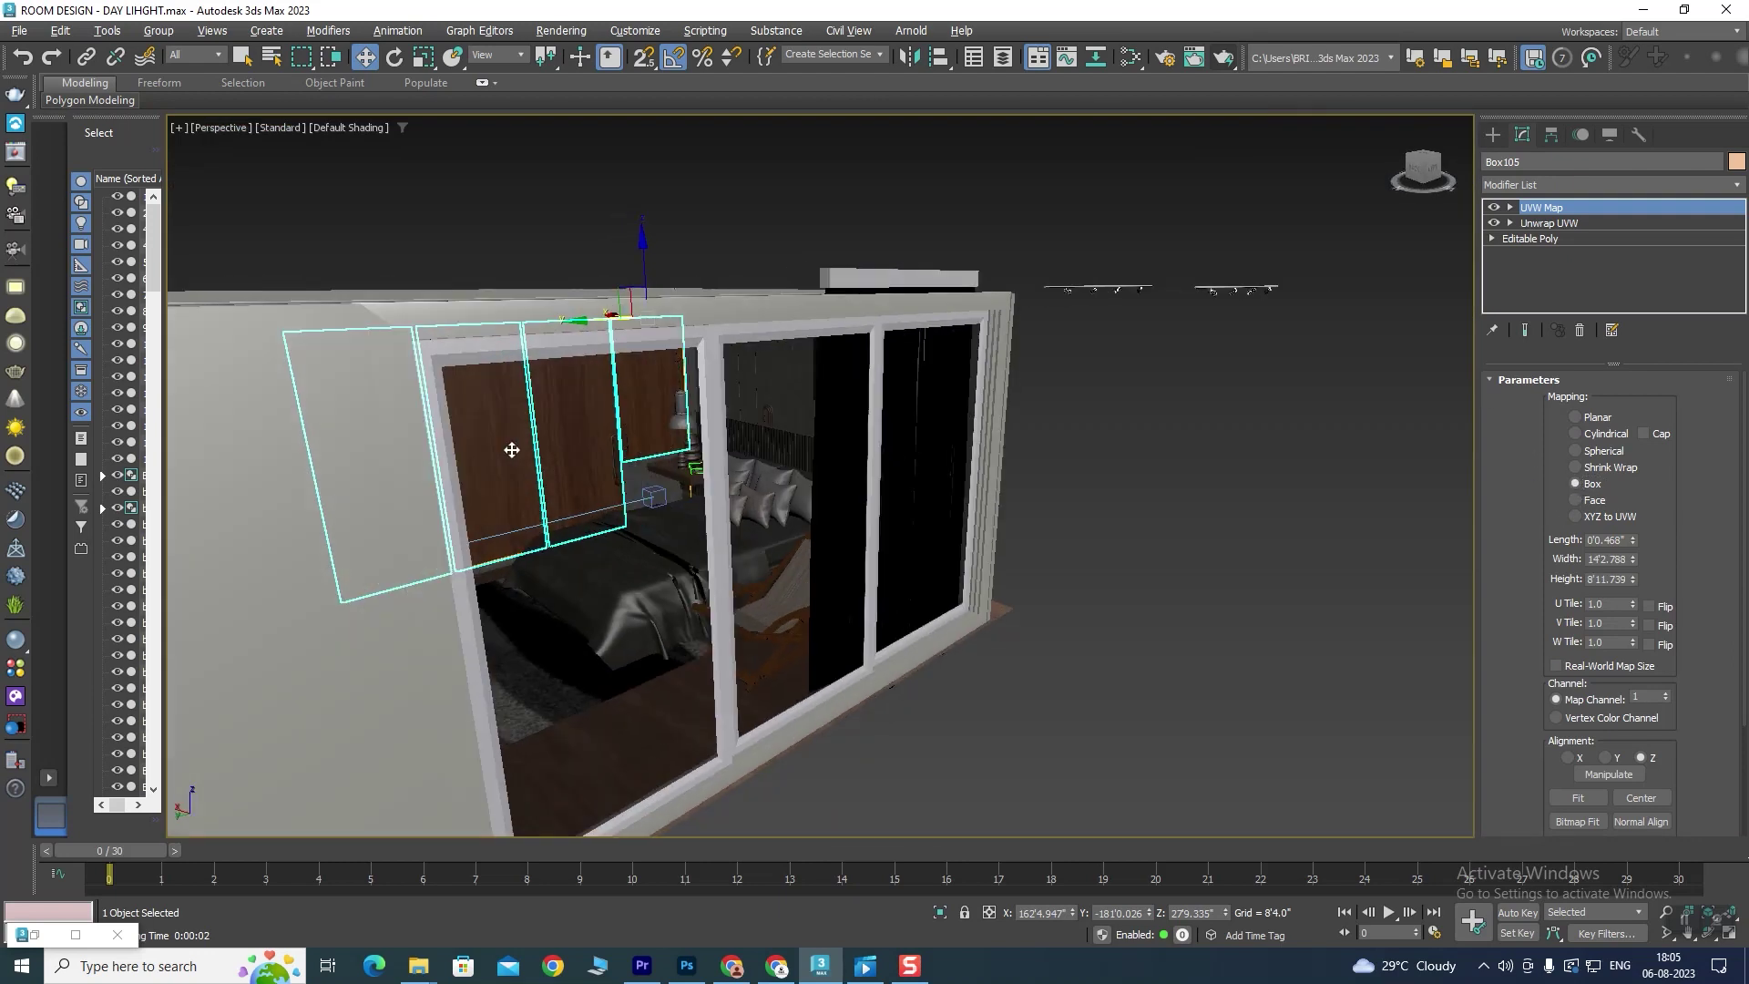
scroll(478, 424, "up", 3)
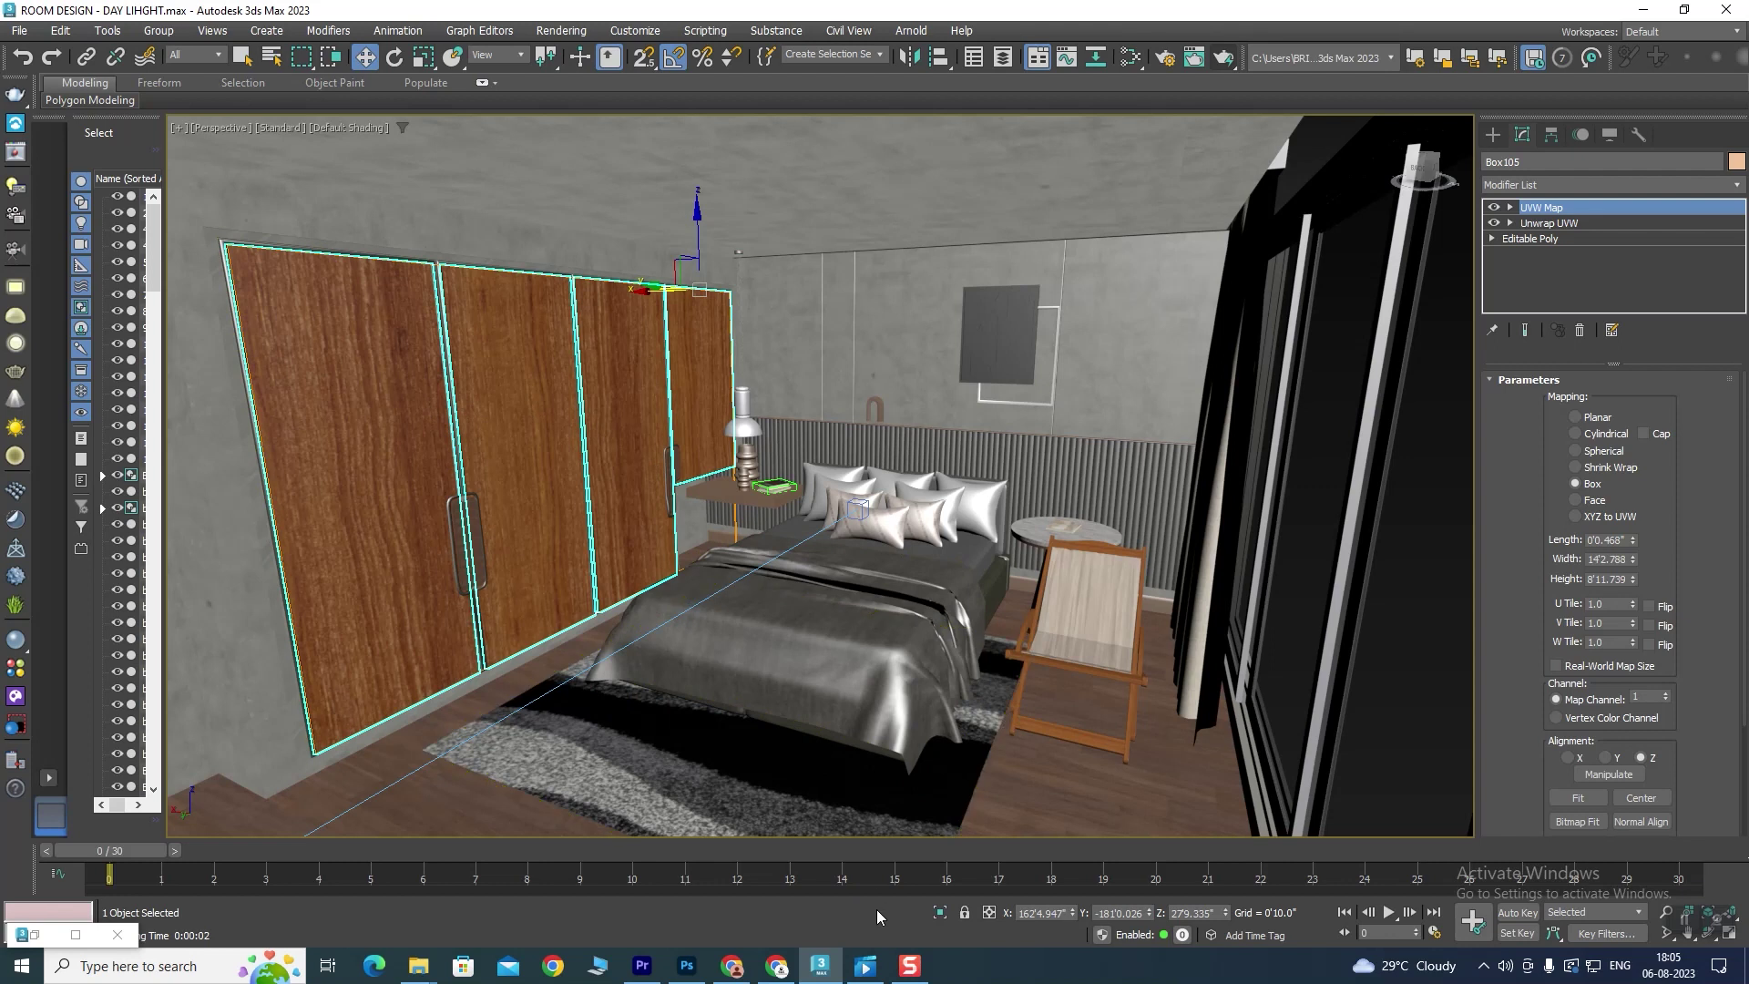
Step: Set the wood Bitmap tiling to 2.0 for both U and V
key("m")
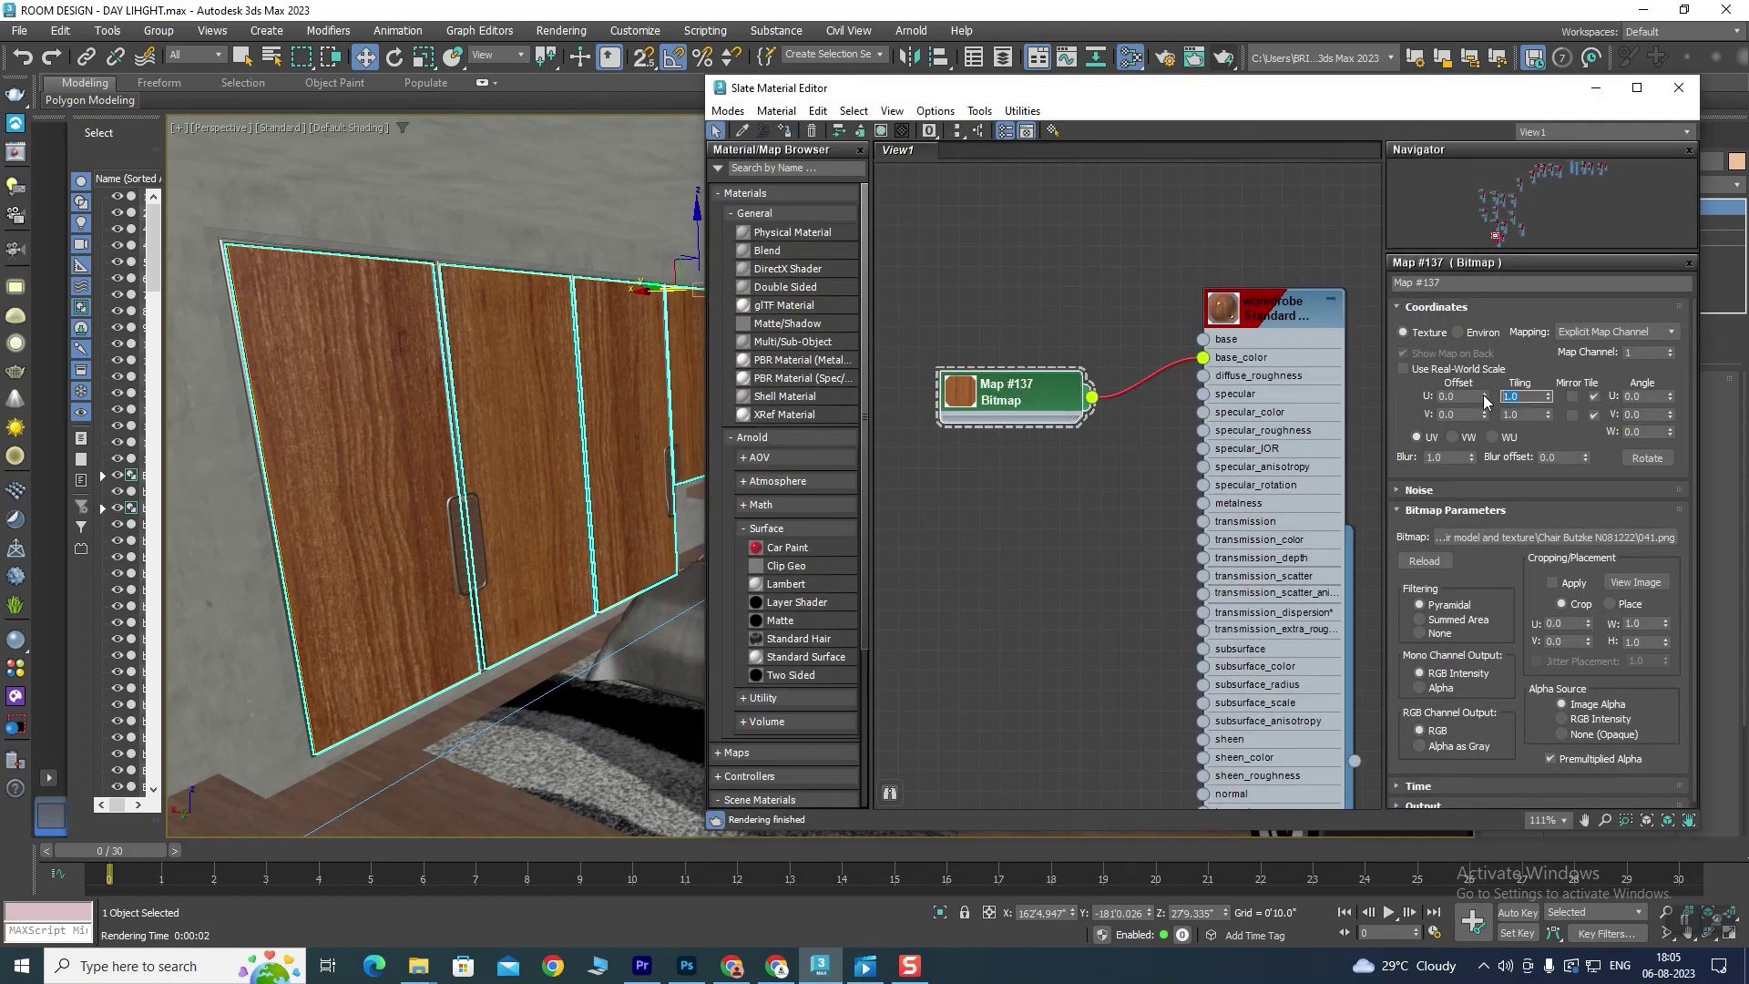
type("2")
key("Tab")
type("2")
key("Return")
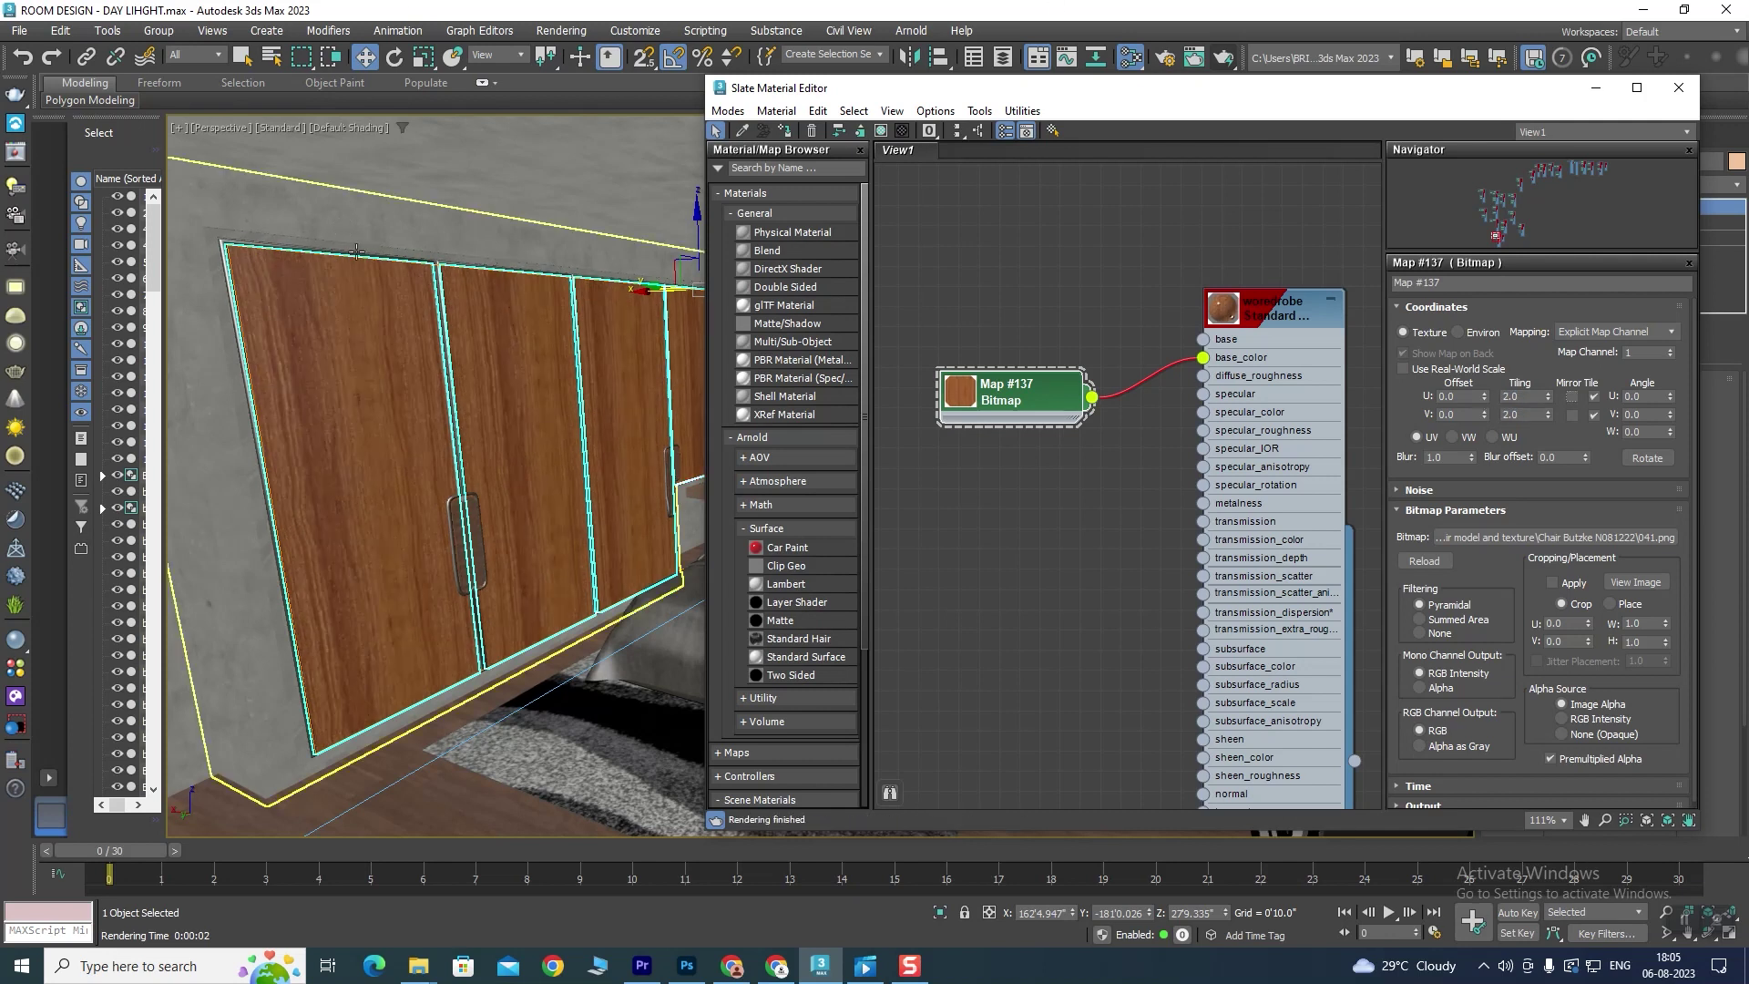
Step: Inspect the finer wardrobe wood grain from several angles, then close the material editor
scroll(413, 395, "down", 3)
scroll(412, 395, "down", 5)
scroll(412, 394, "up", 5)
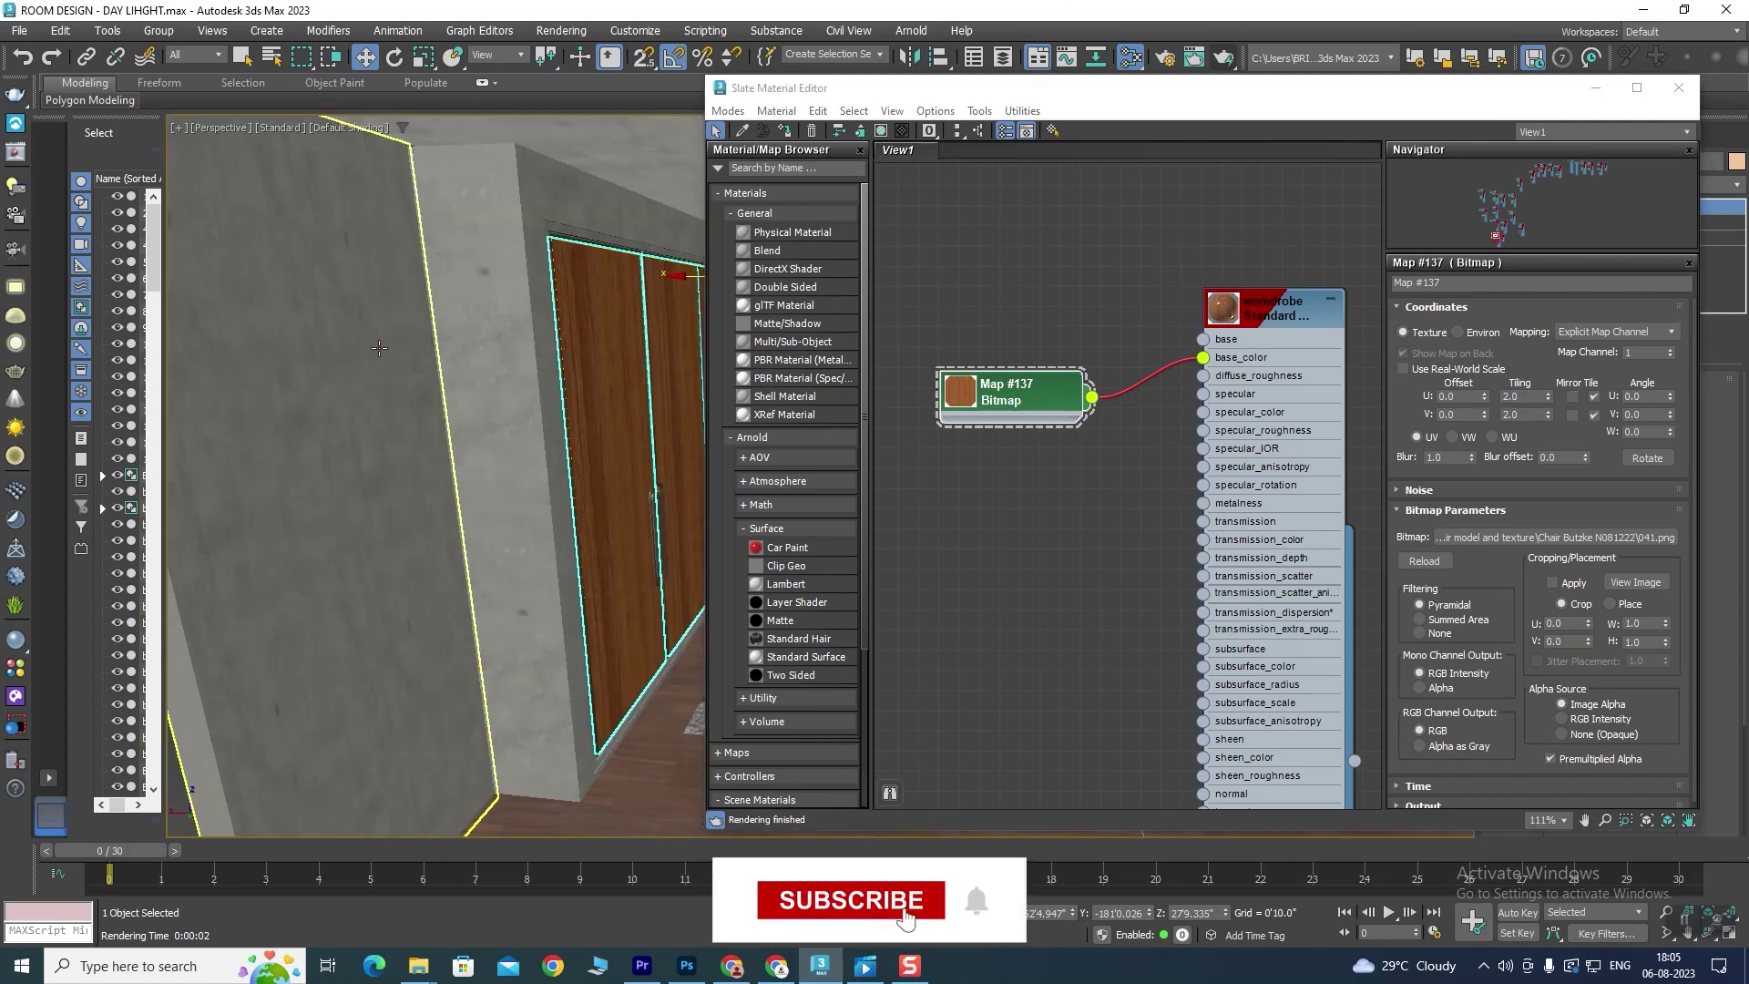
scroll(423, 378, "up", 3)
scroll(430, 366, "down", 3)
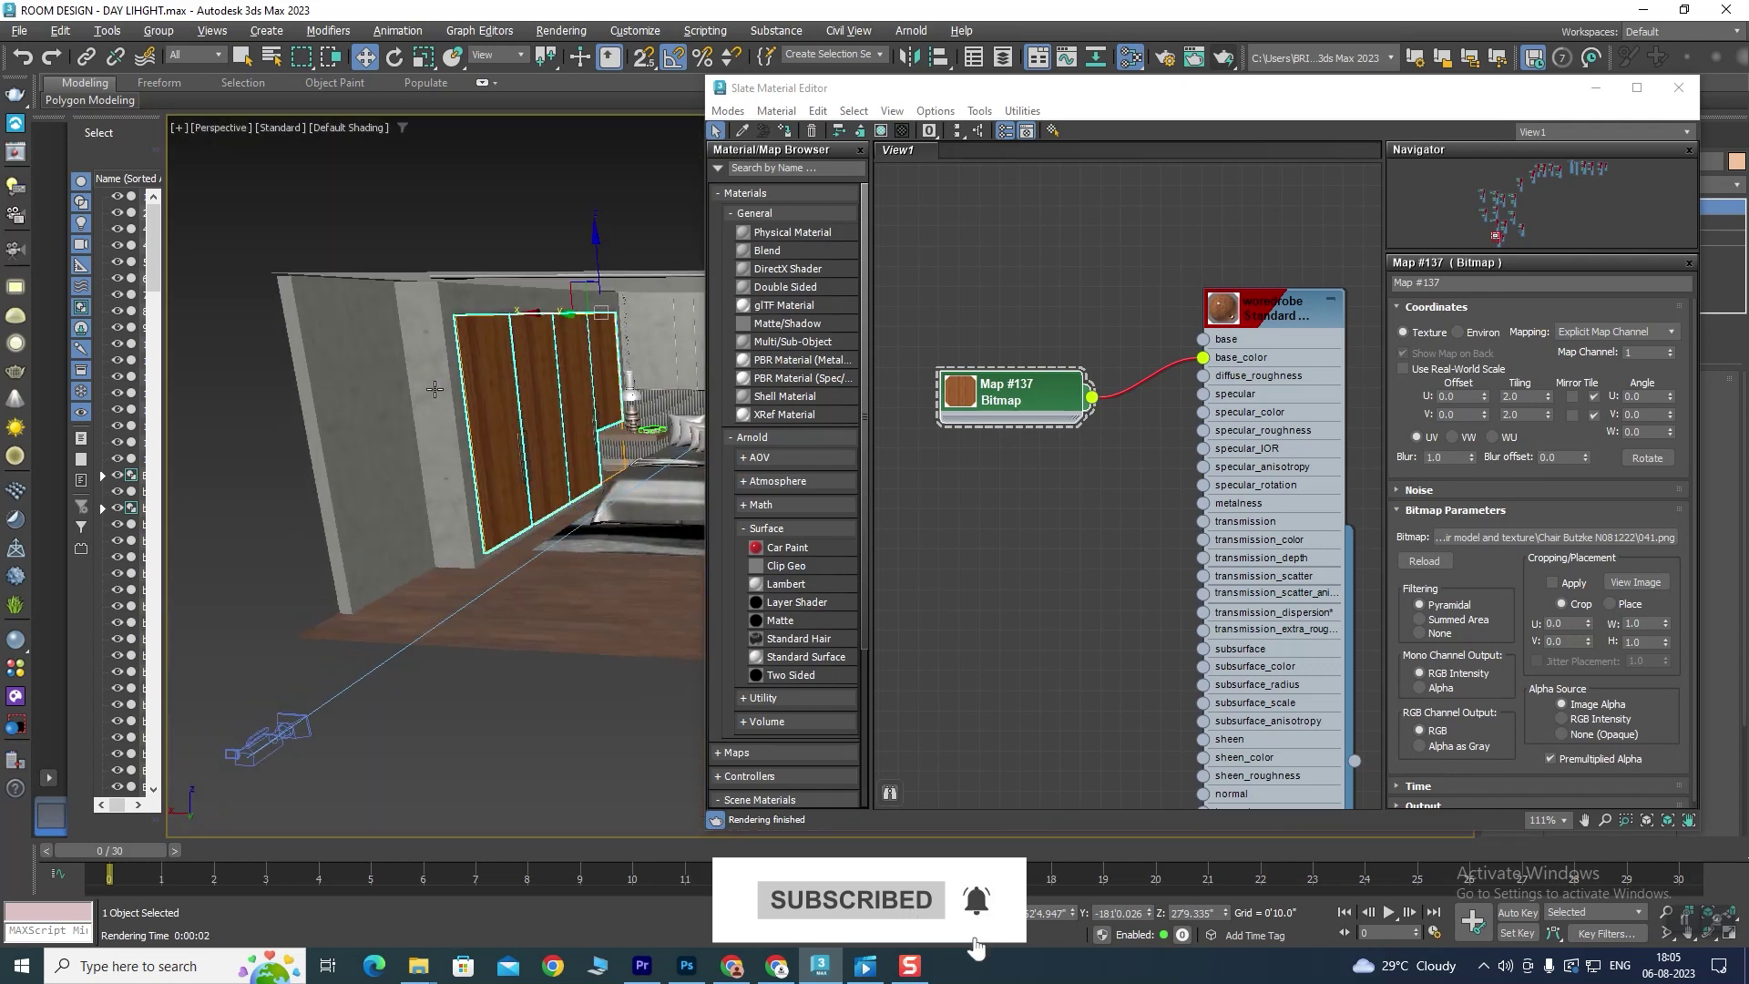
middle_click_drag(430, 366, 492, 373, "alt")
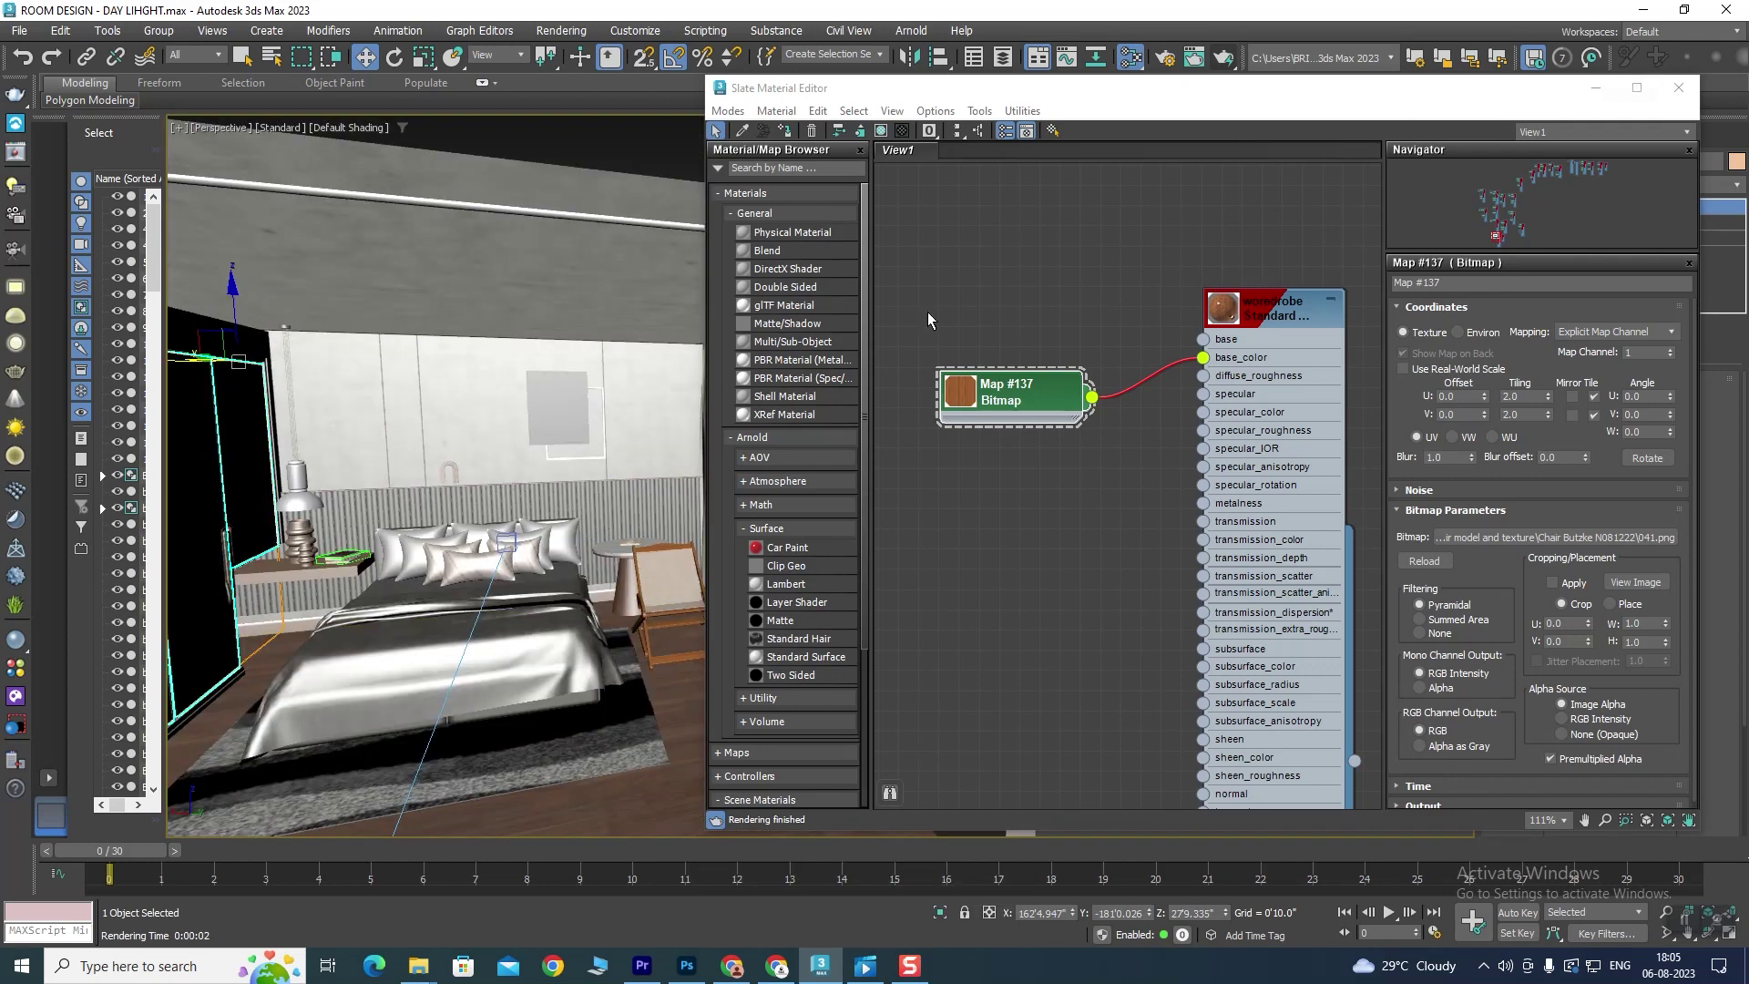
scroll(393, 409, "down", 8)
middle_click_drag(383, 401, 438, 304, "alt")
scroll(419, 356, "up", 6)
scroll(419, 357, "down", 3)
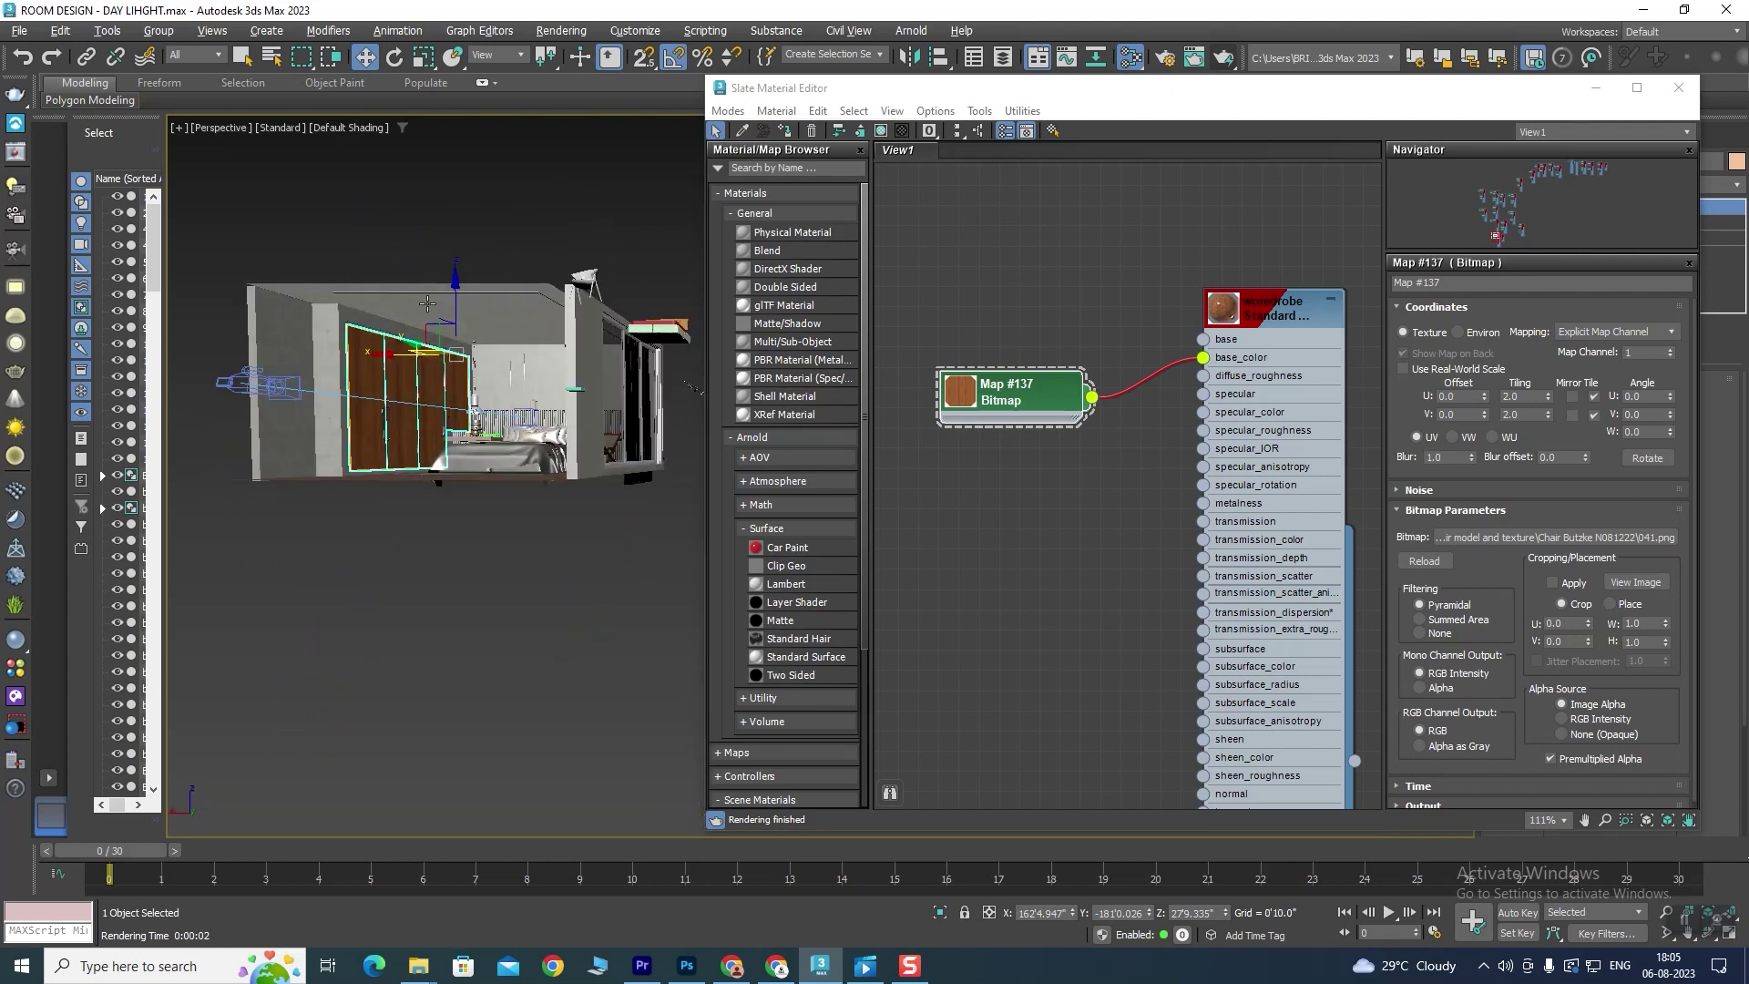
scroll(438, 304, "up", 6)
scroll(456, 346, "up", 2)
scroll(474, 374, "down", 2)
middle_click_drag(474, 373, 488, 391)
scroll(455, 387, "up", 3)
scroll(441, 383, "down", 3)
scroll(474, 437, "down", 3)
scroll(509, 493, "down", 4)
scroll(509, 493, "up", 6)
scroll(508, 474, "up", 2)
scroll(508, 455, "down", 2)
scroll(508, 446, "down", 2)
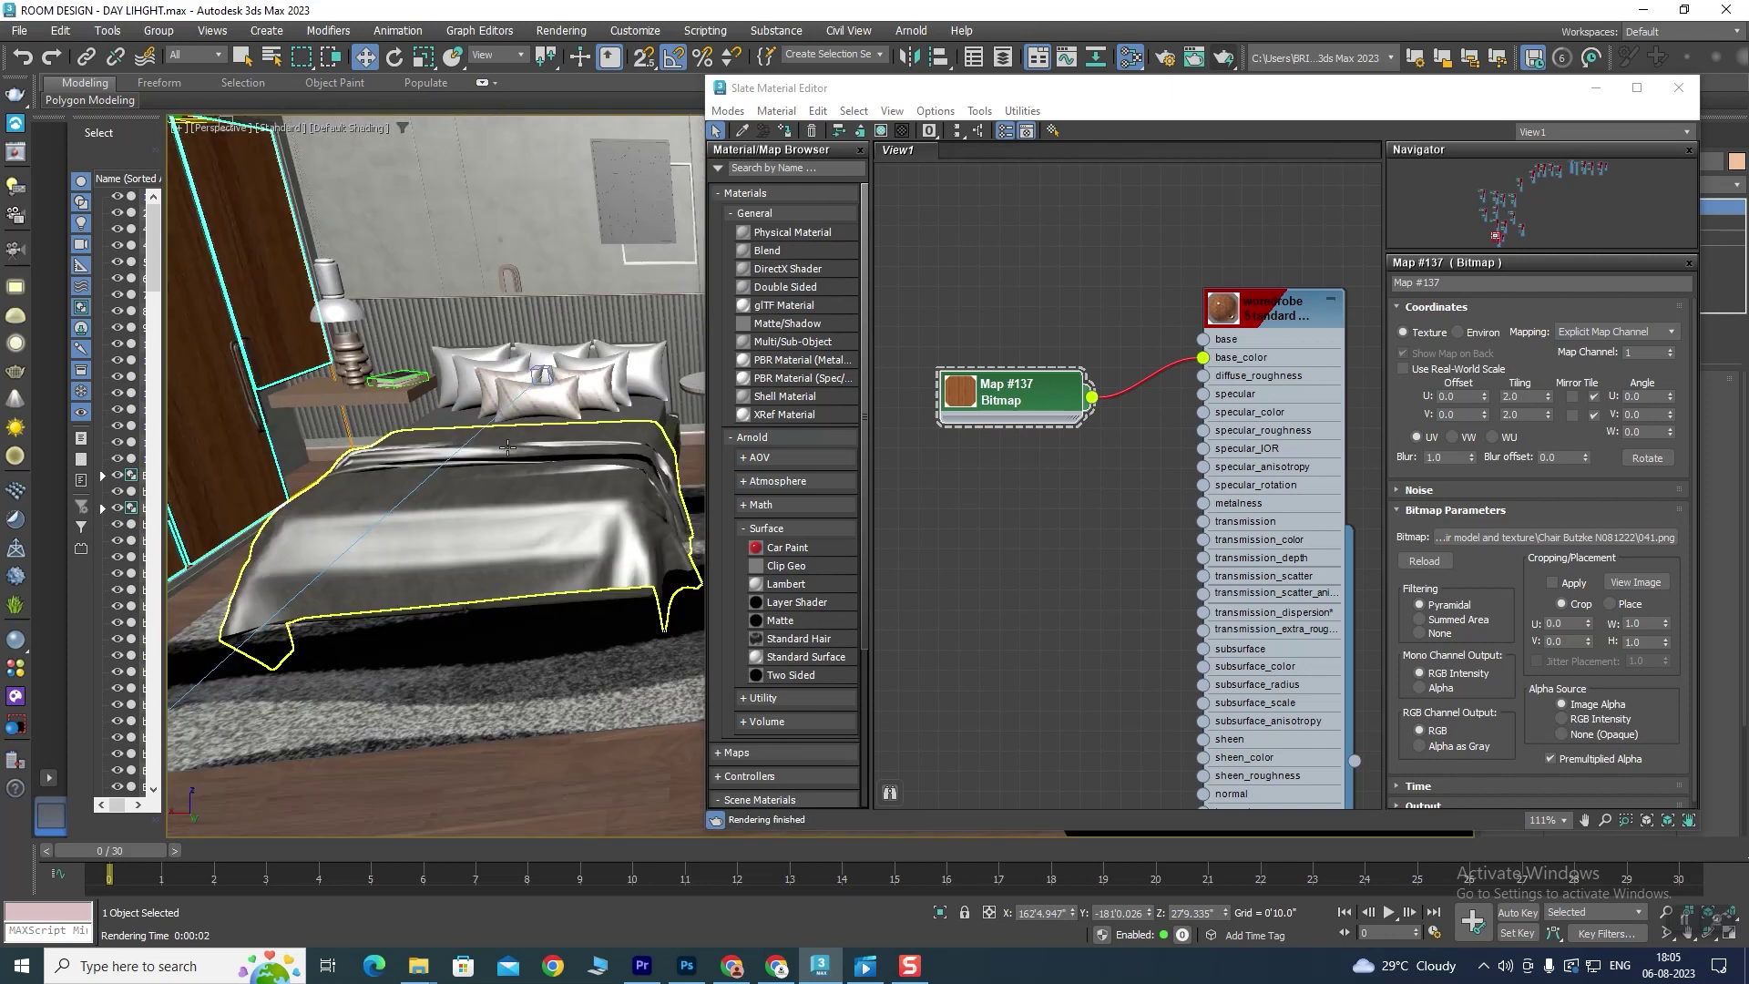
scroll(508, 446, "down", 5)
scroll(501, 428, "up", 5)
scroll(497, 415, "up", 2)
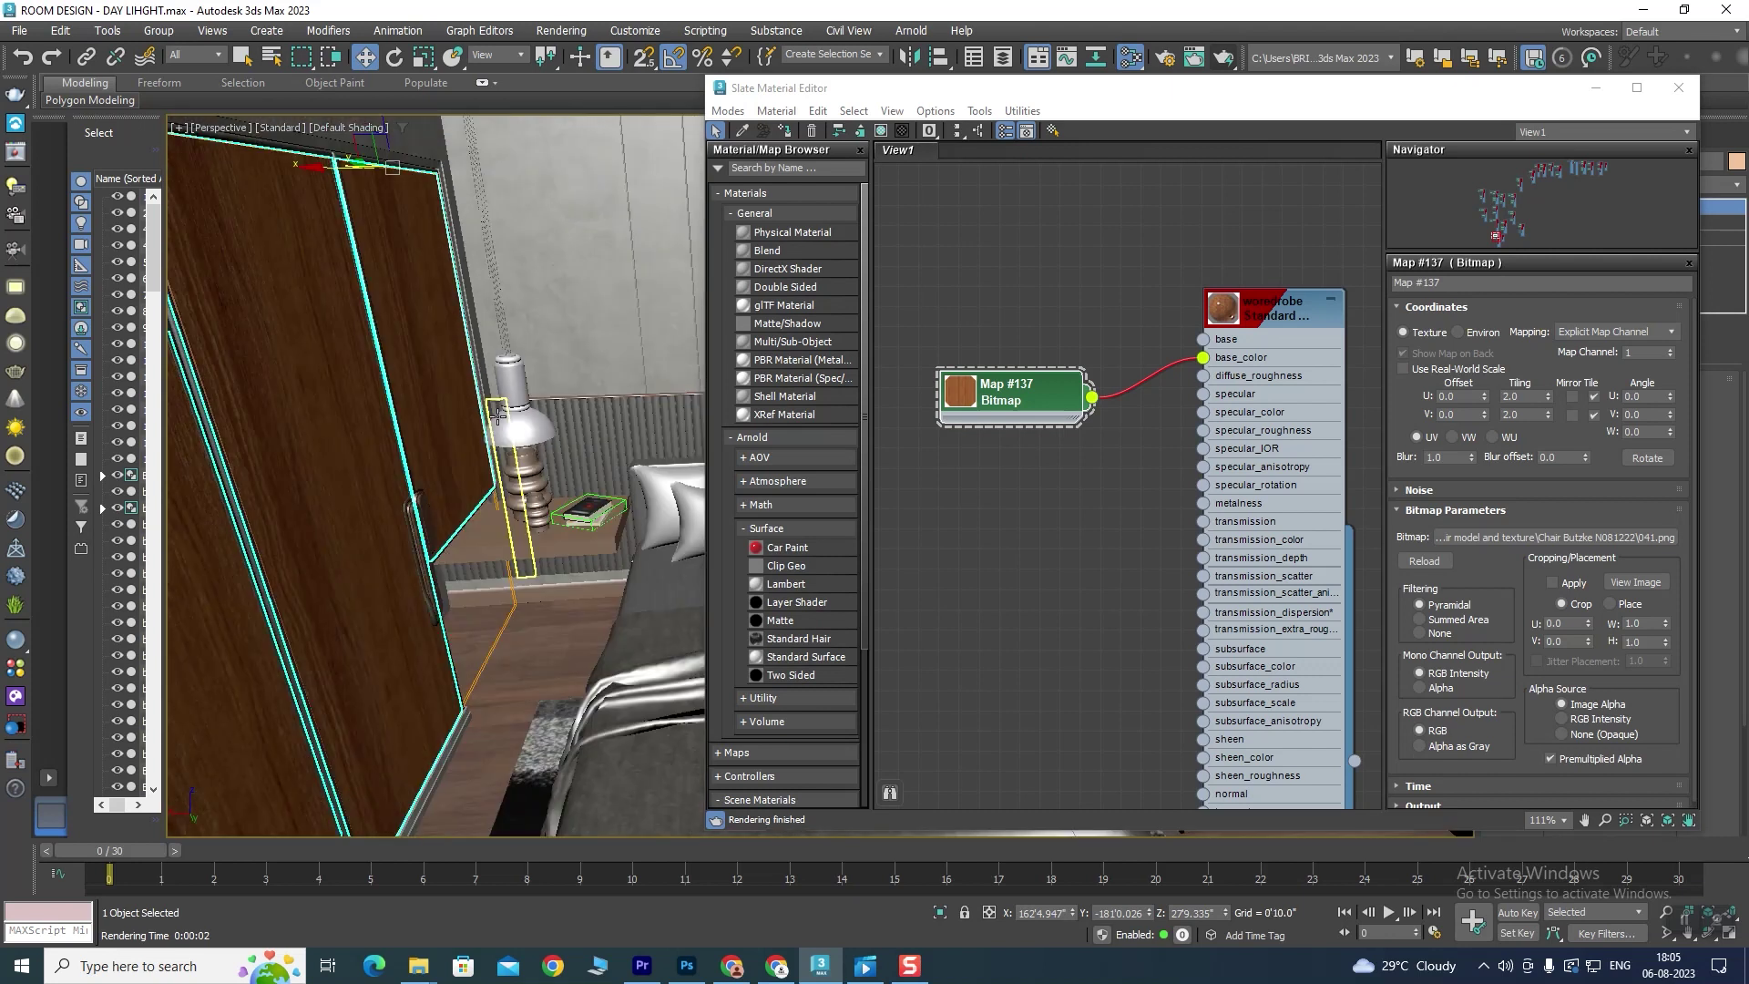
scroll(497, 415, "down", 4)
scroll(487, 475, "down", 2)
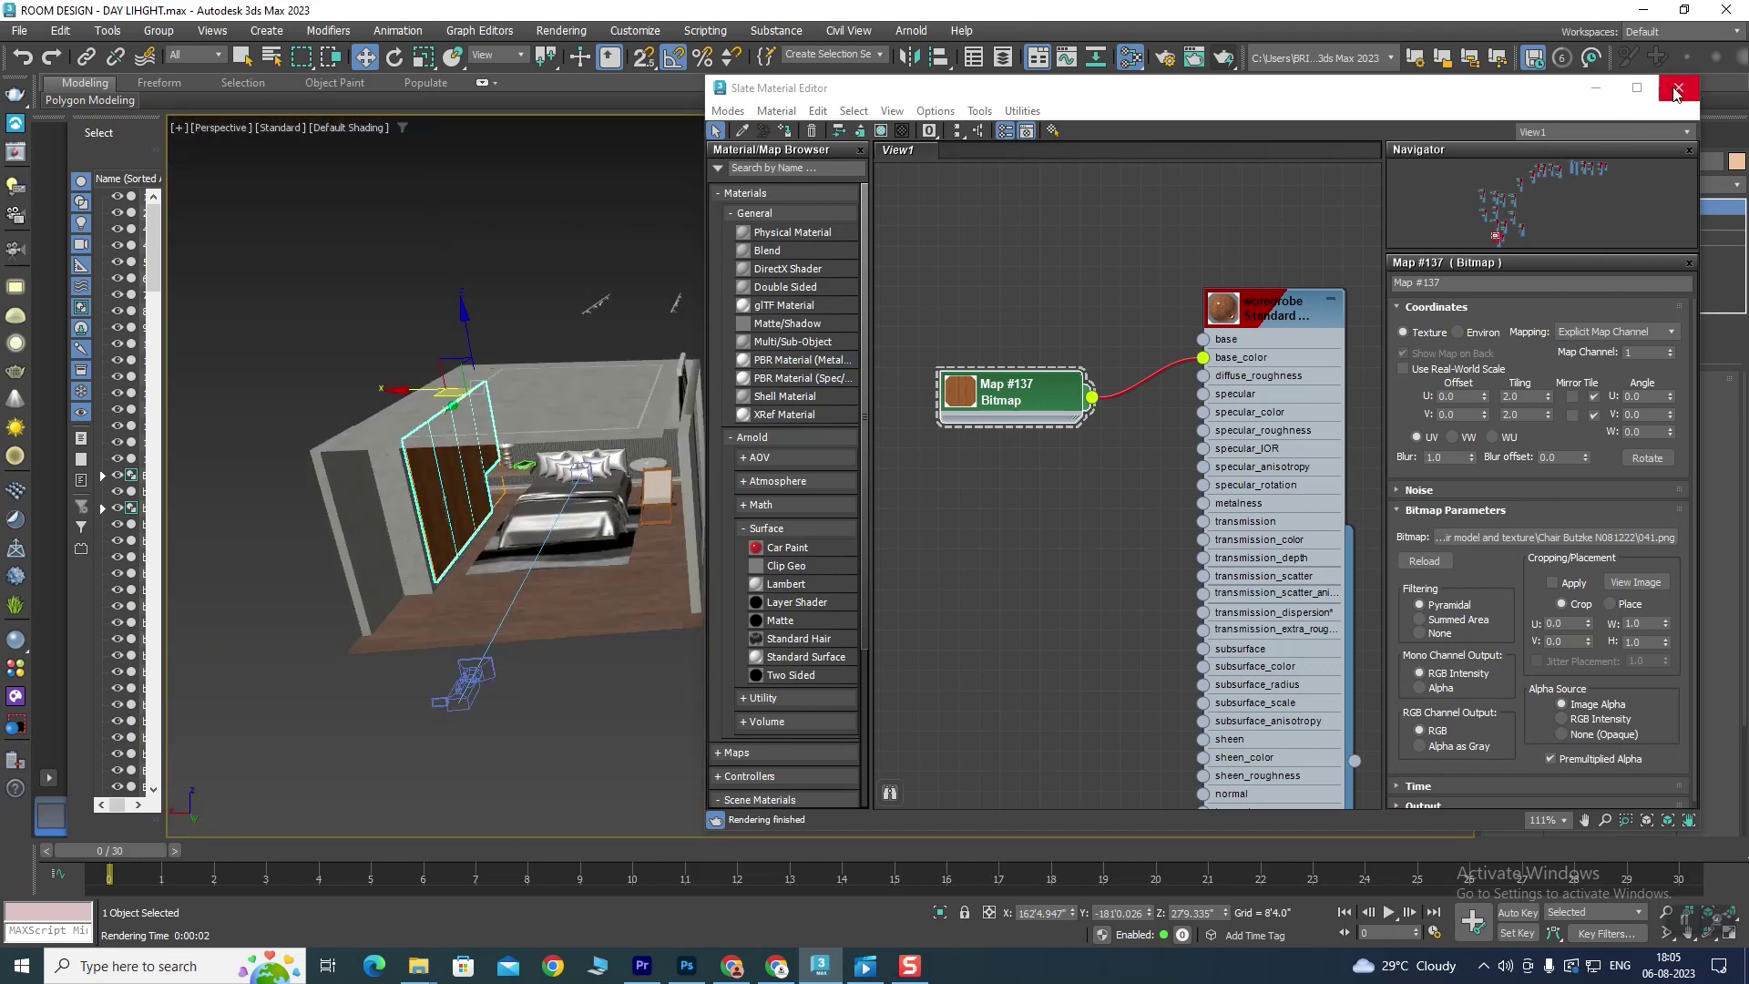
left_click(1675, 88)
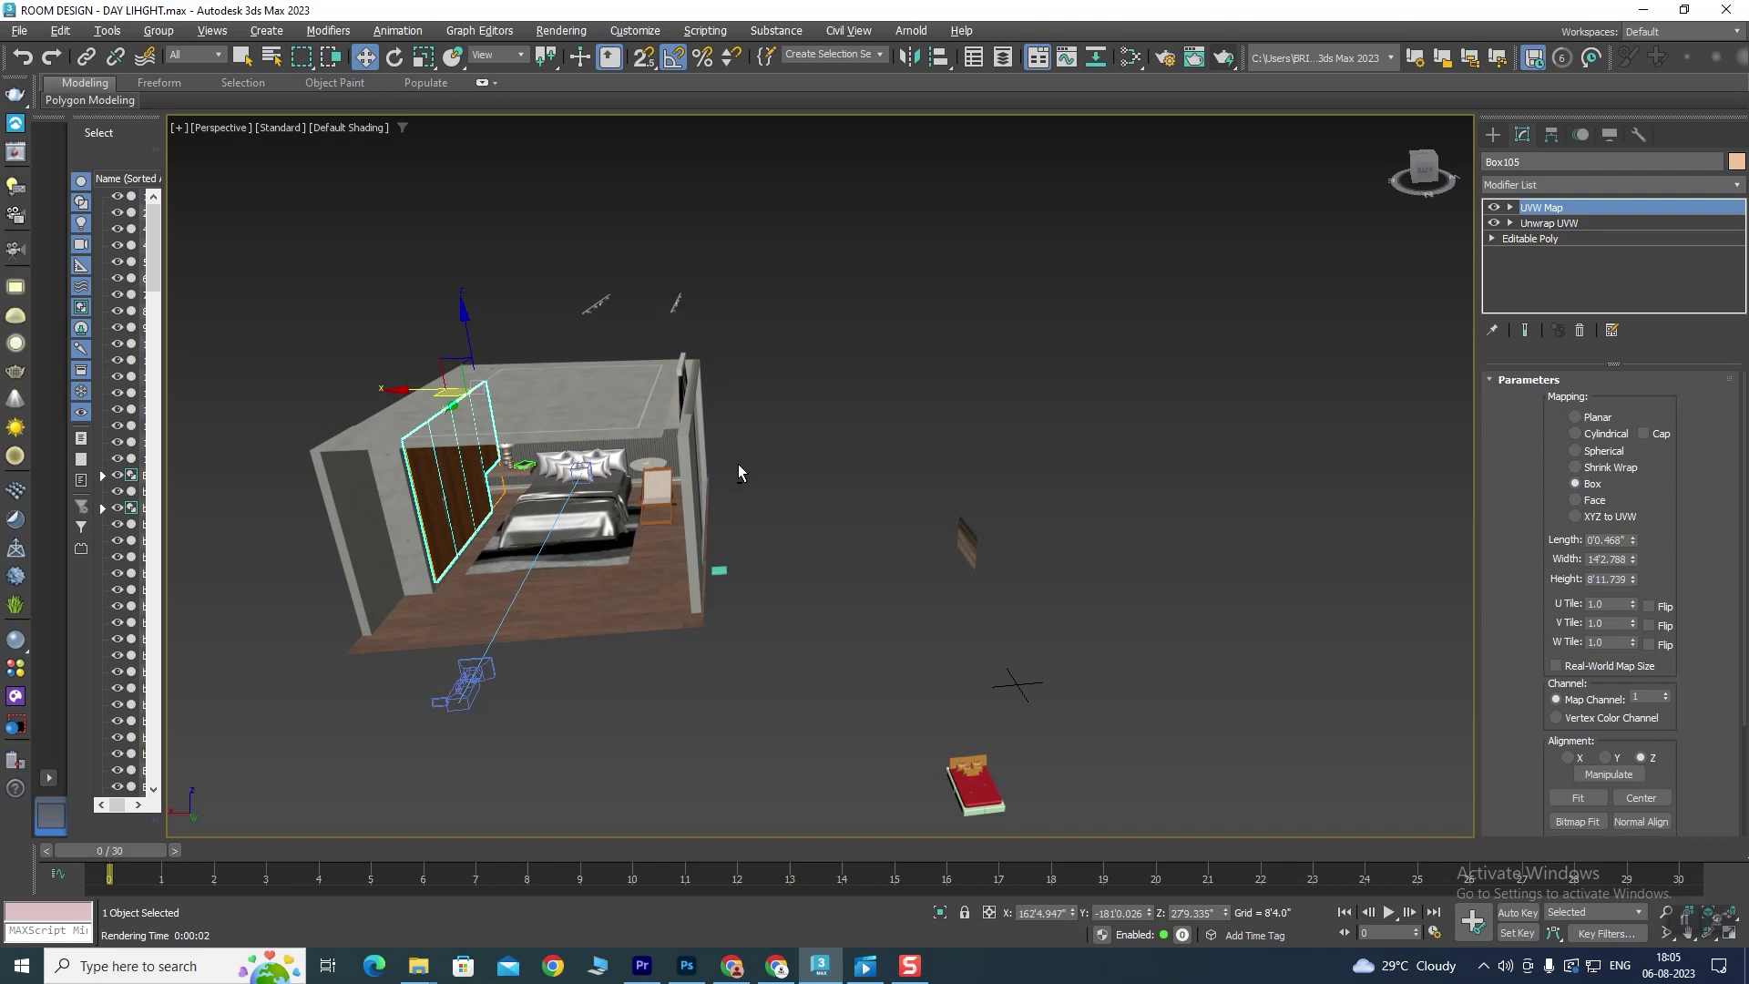
Step: Test-render the maximized PhysCamera001 view, then close the render and restore the quad layout
key("alt+w")
middle_click(1152, 574)
key("alt+w")
left_click(1225, 58)
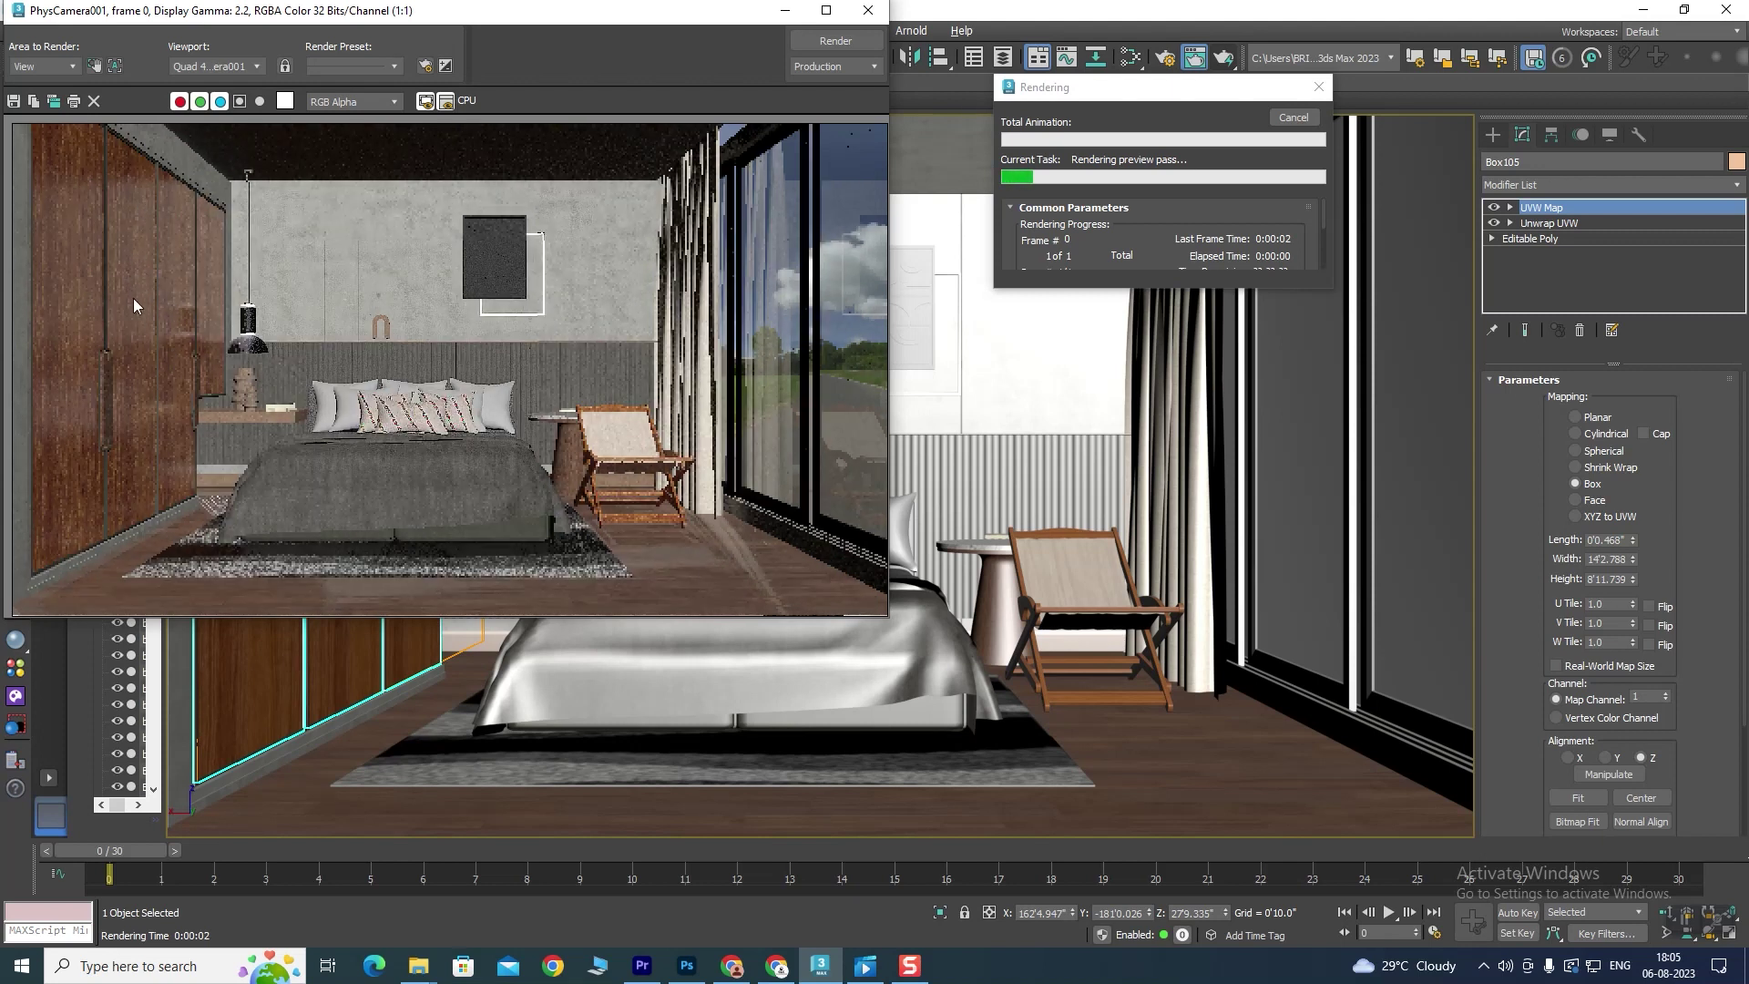
left_click(1295, 119)
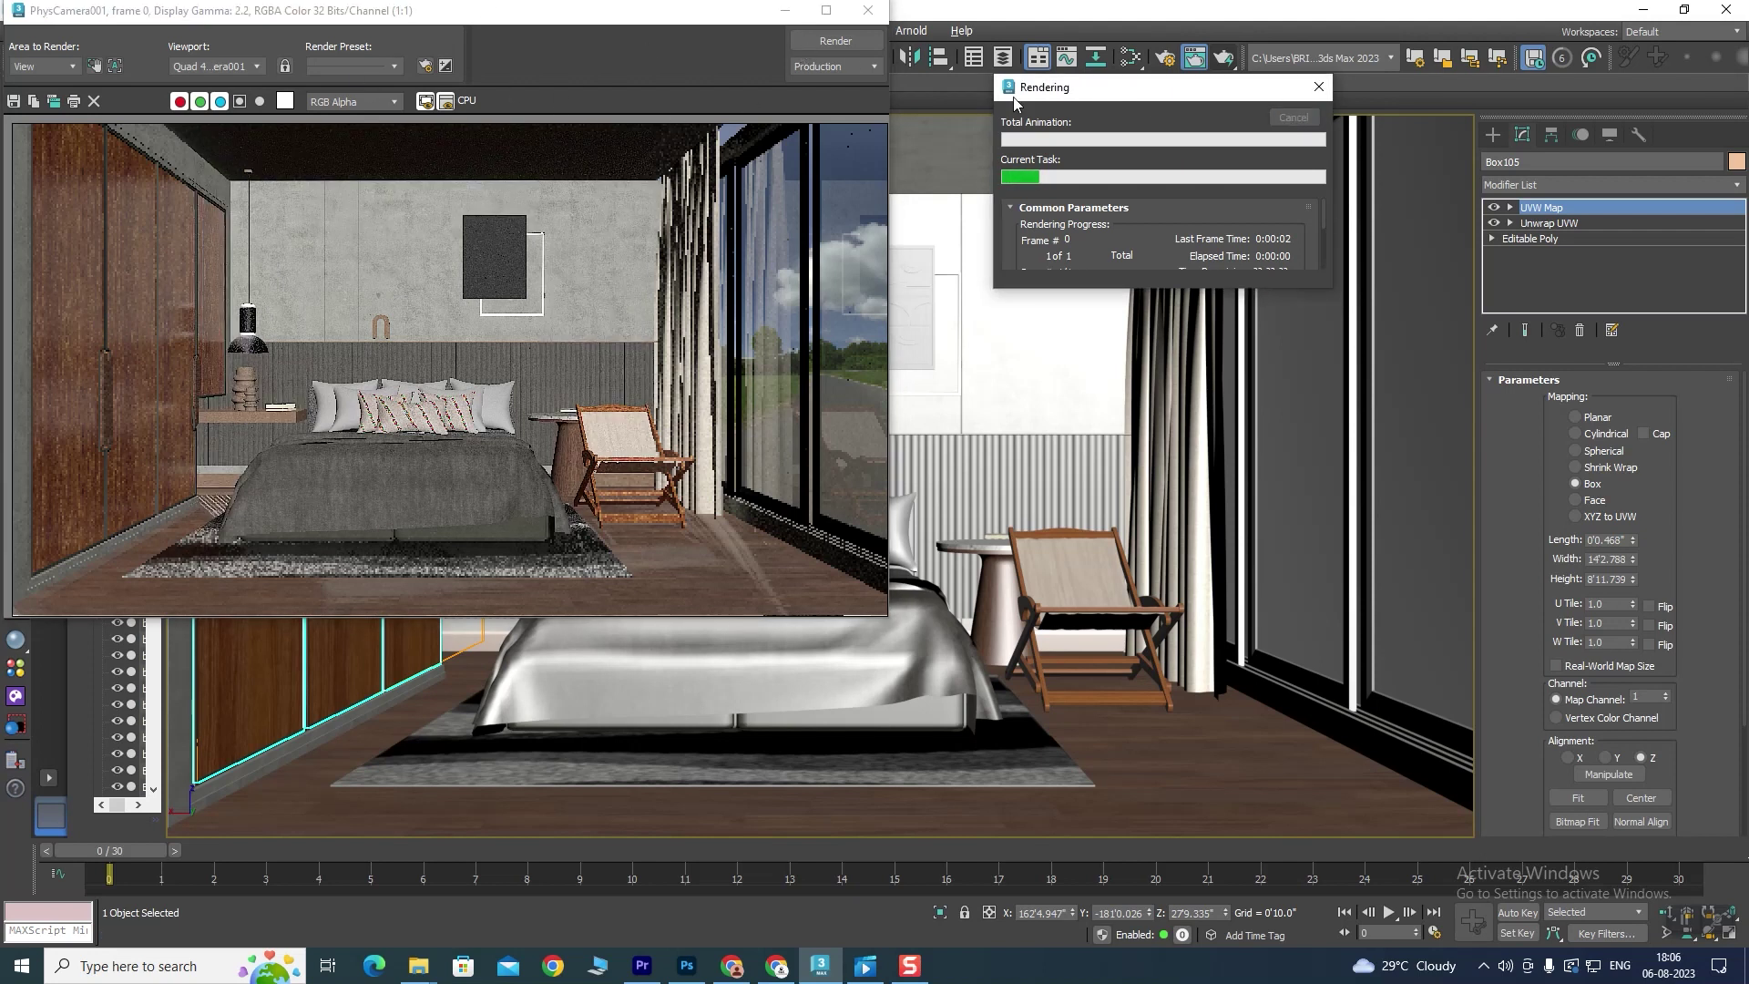
left_click(877, 12)
key("alt+w")
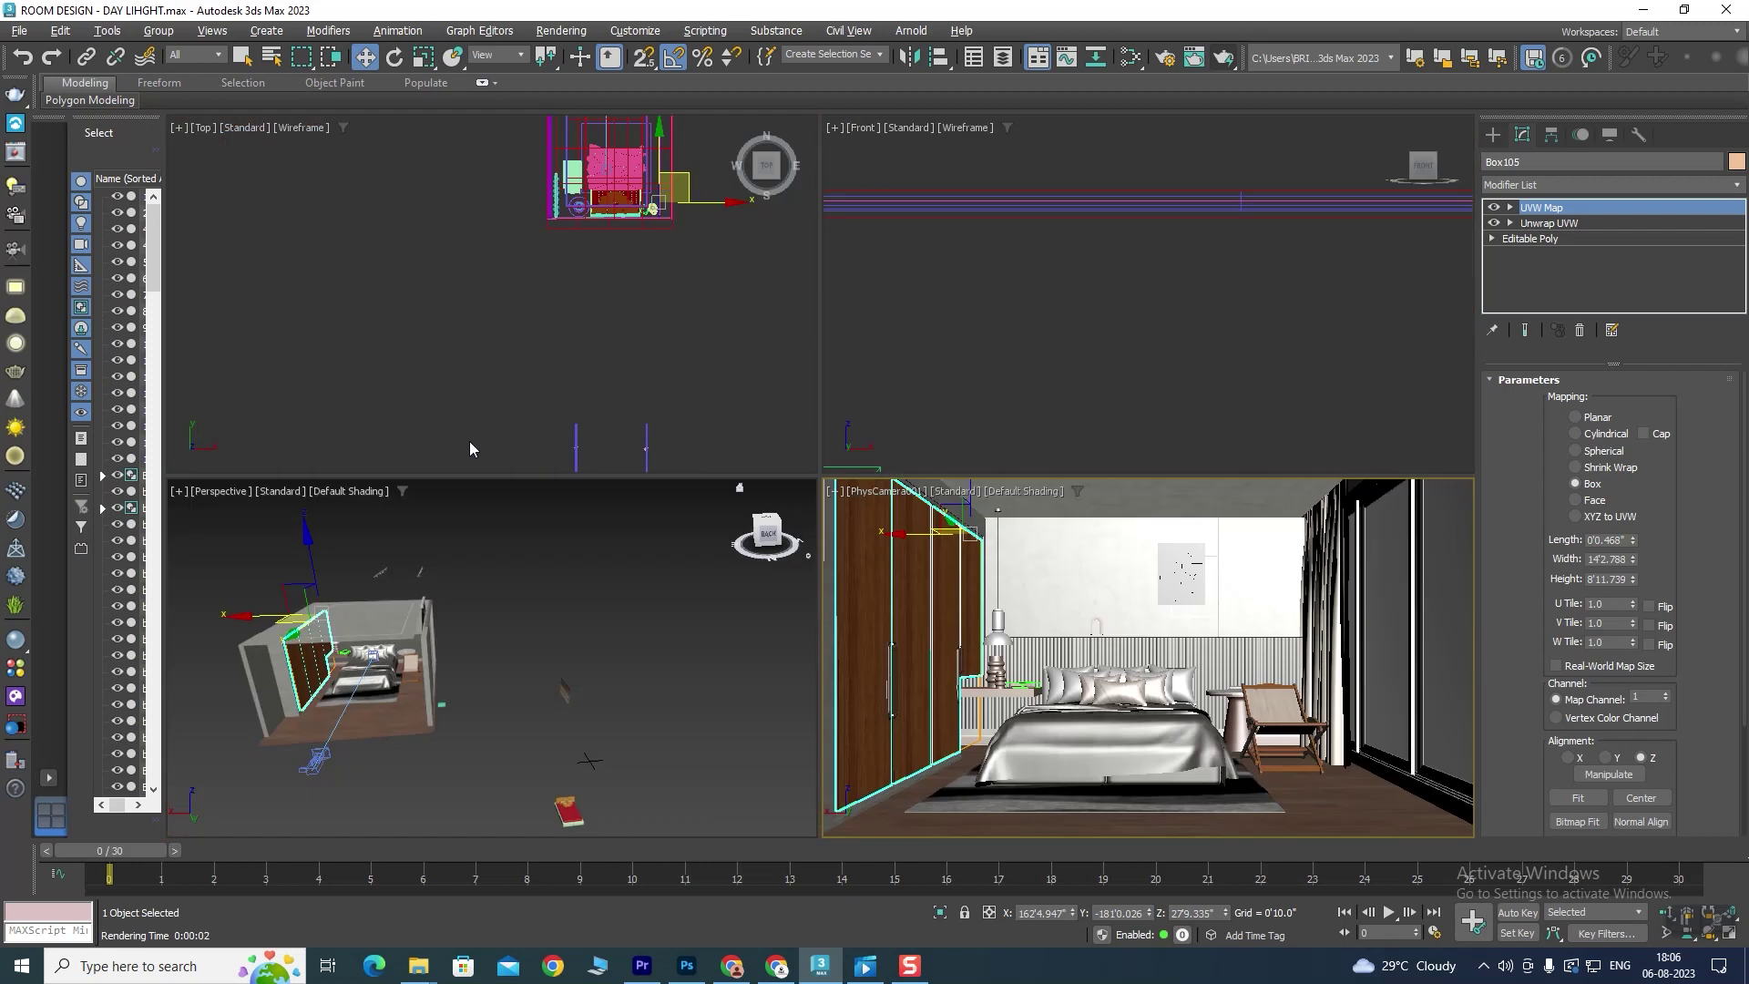
Step: Maximize the Perspective view and orbit around the room model
key("alt+w")
mouse_move(437, 626)
middle_mouse_down("alt")
mouse_move(827, 604)
mouse_move(719, 574)
mouse_move(637, 623)
mouse_move(1261, 416)
mouse_move(1433, 534)
mouse_move(911, 455)
middle_mouse_up("alt")
scroll(707, 586, "up", 3)
scroll(707, 586, "down", 4)
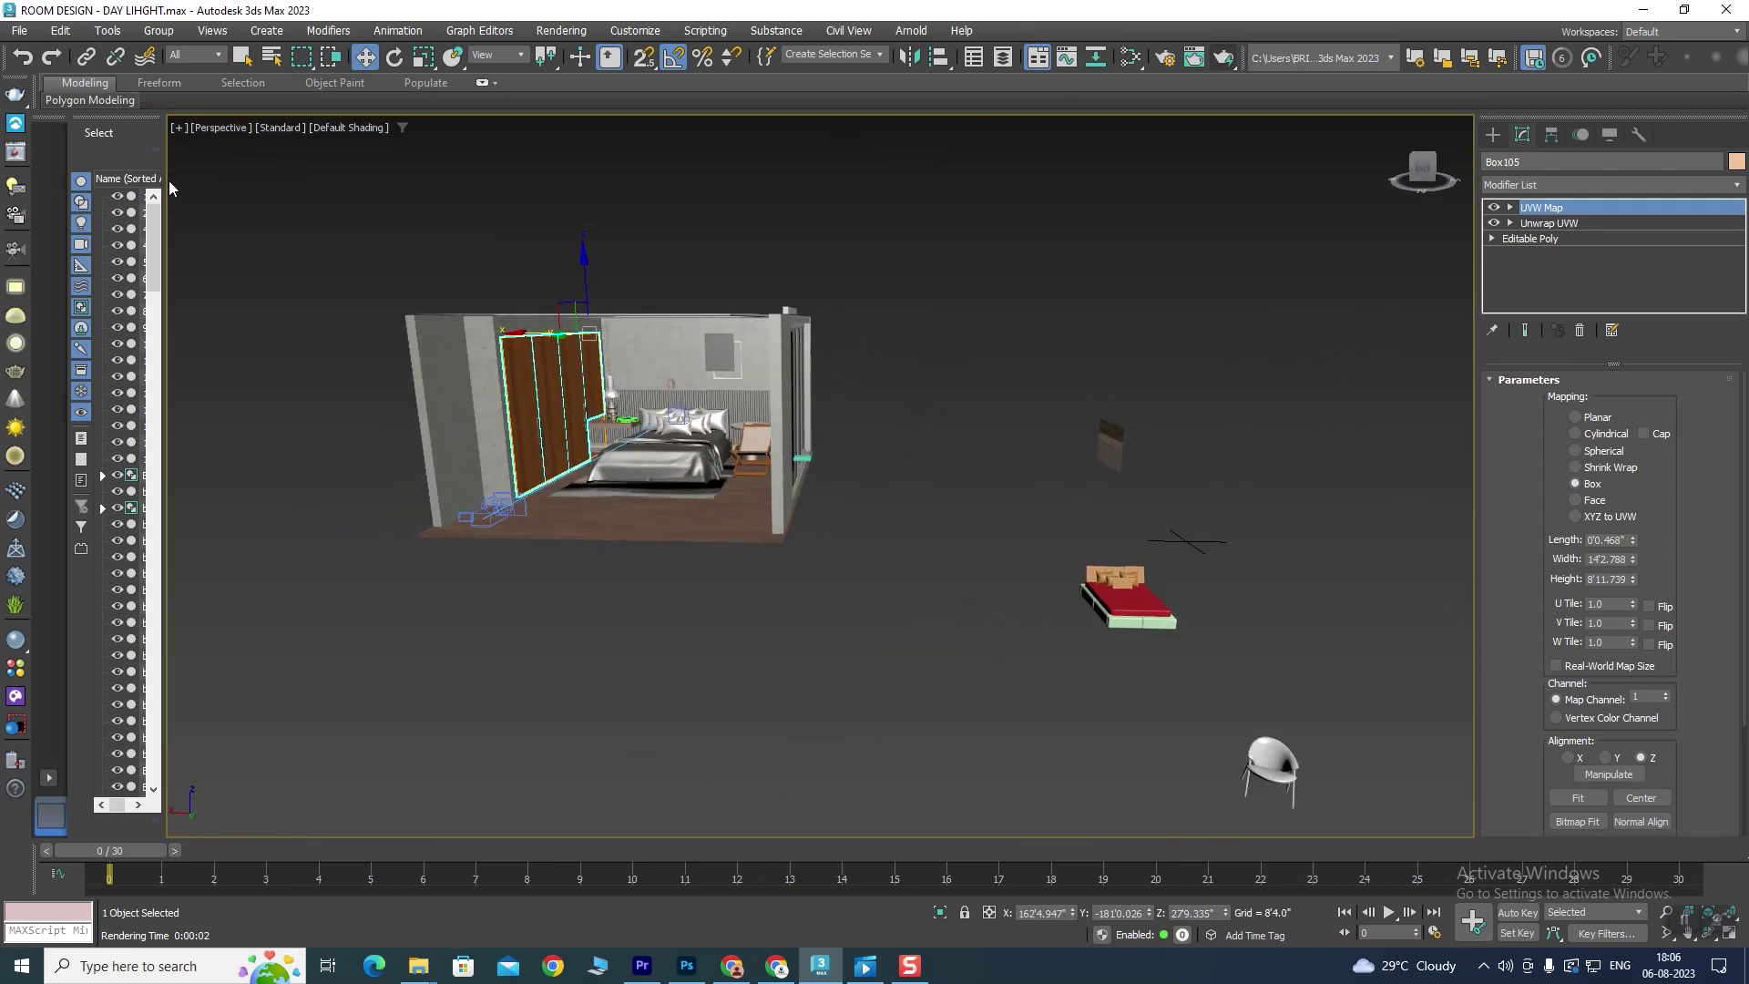
Step: Widen the Scene Explorer, filter it to Display Lights only, and deselect everything
left_click_drag(164, 180, 367, 180)
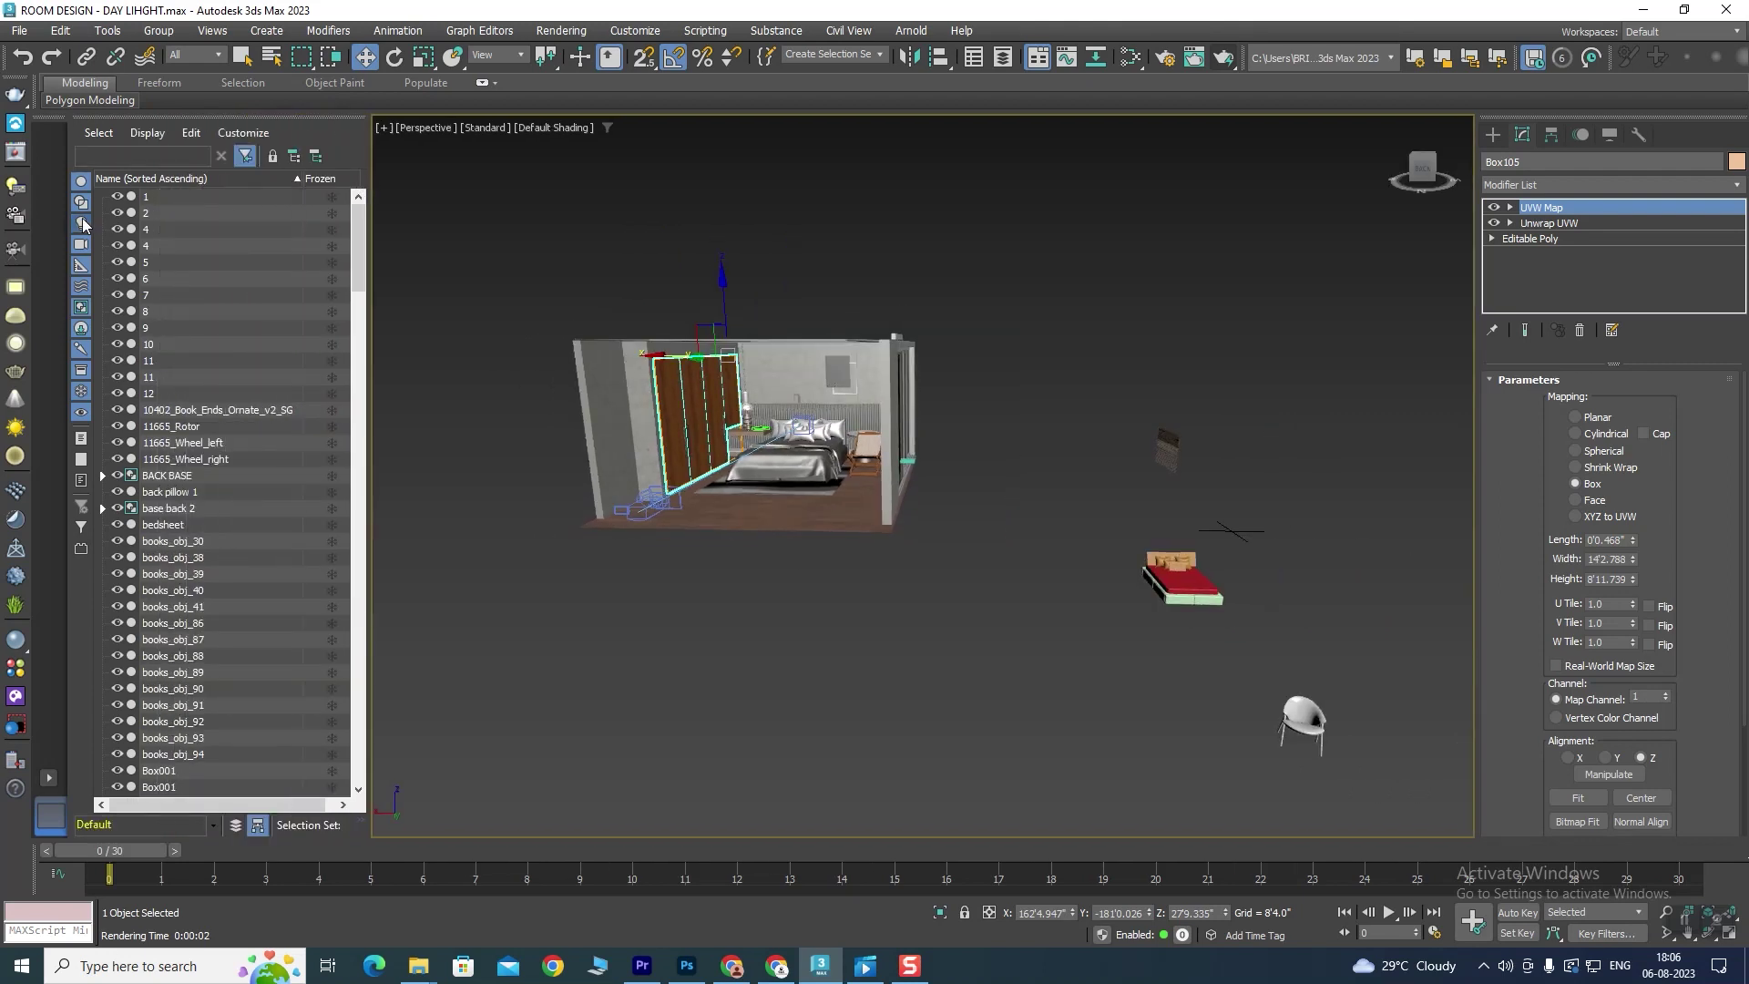
left_click(81, 179)
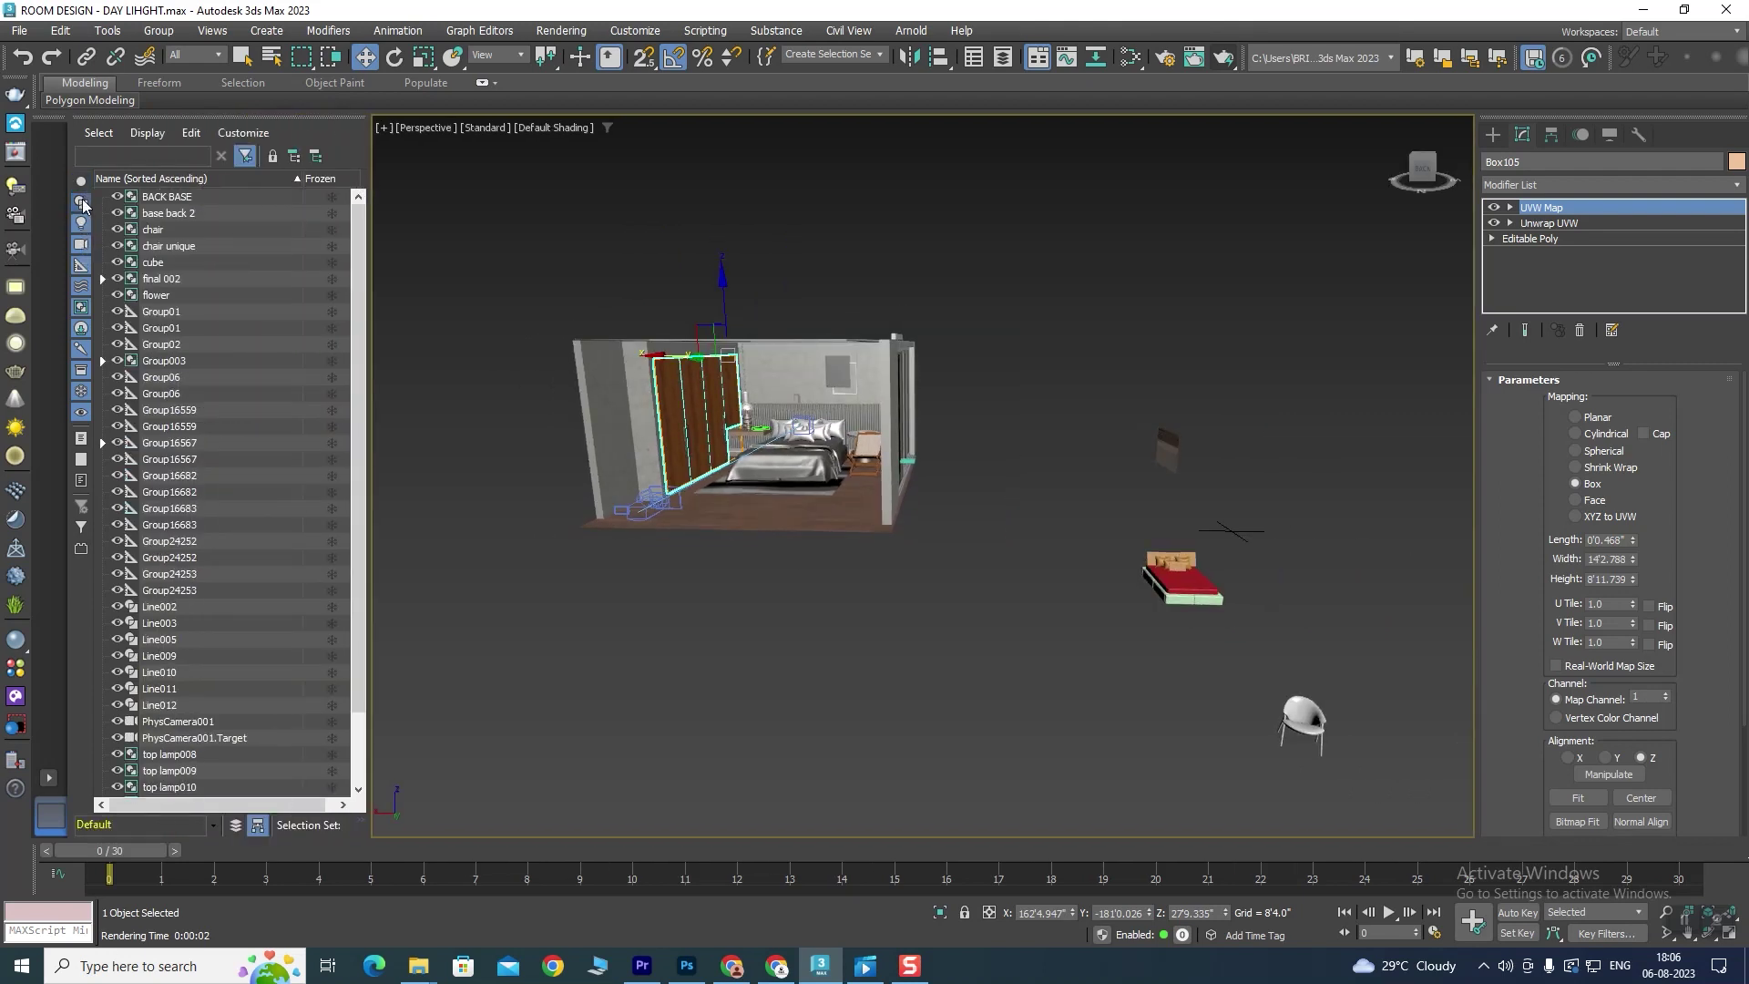
left_click(81, 285)
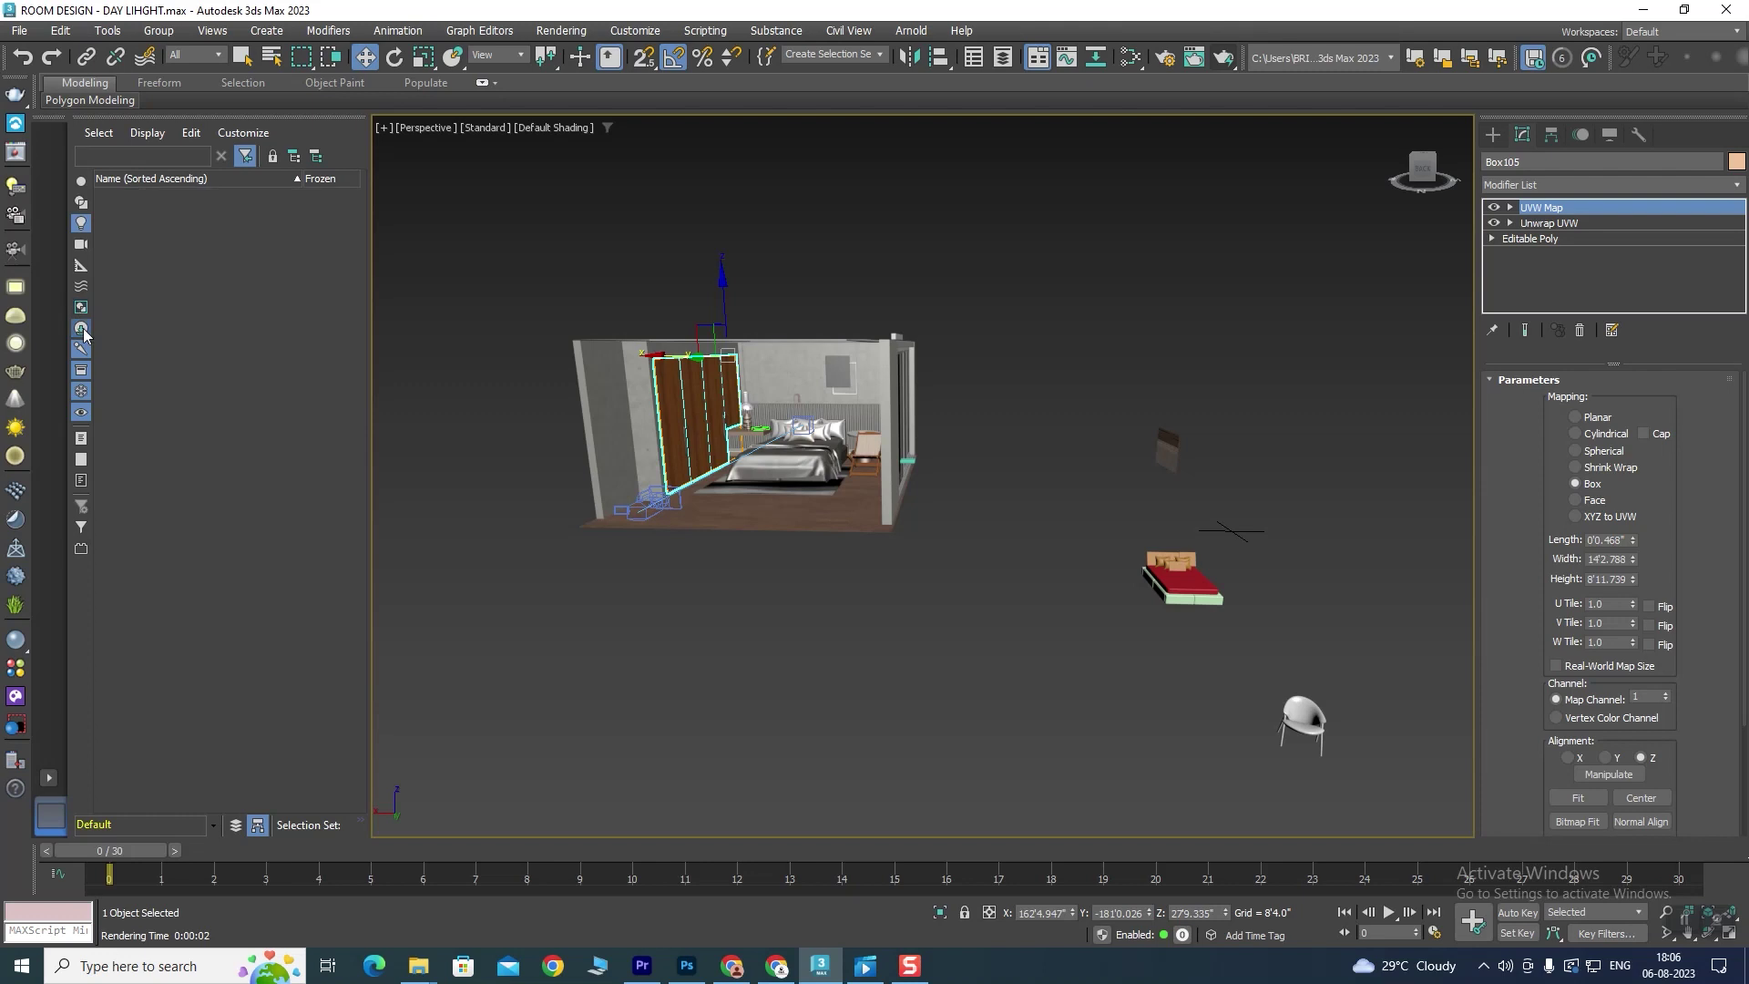
left_click(81, 371)
left_click(81, 391)
left_click(81, 412)
left_click(84, 232)
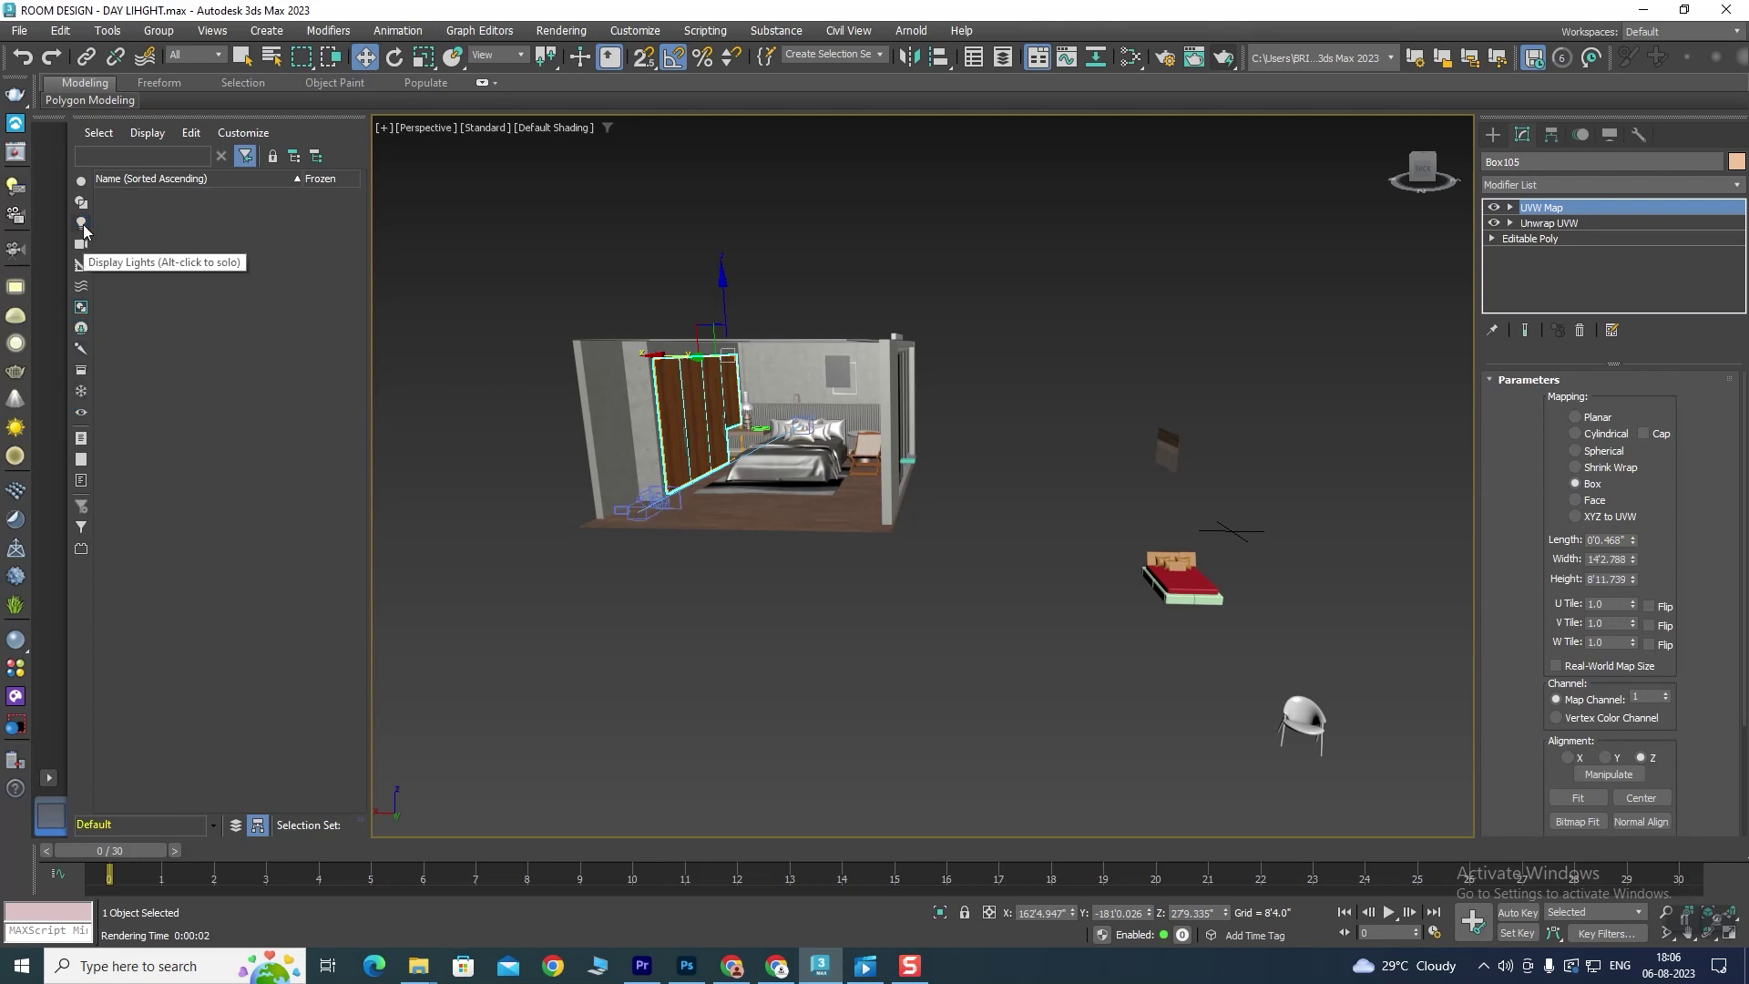
left_click(82, 224)
left_click(856, 266)
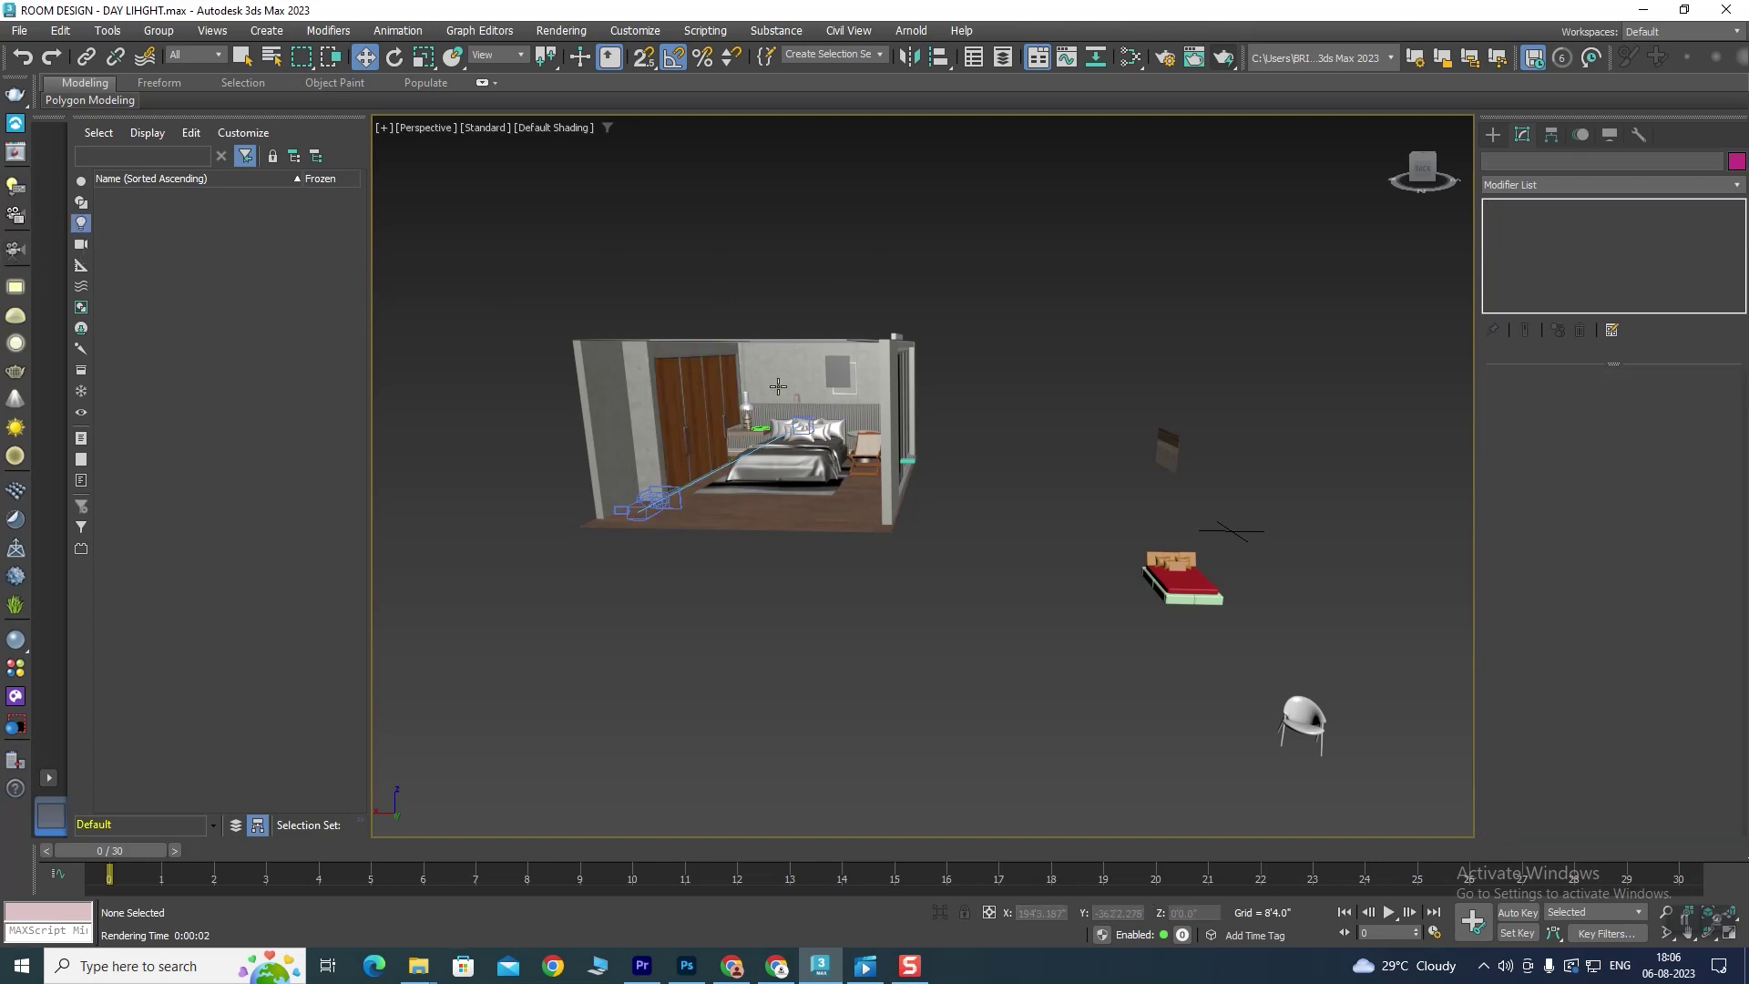
scroll(785, 386, "up", 2)
left_click(560, 32)
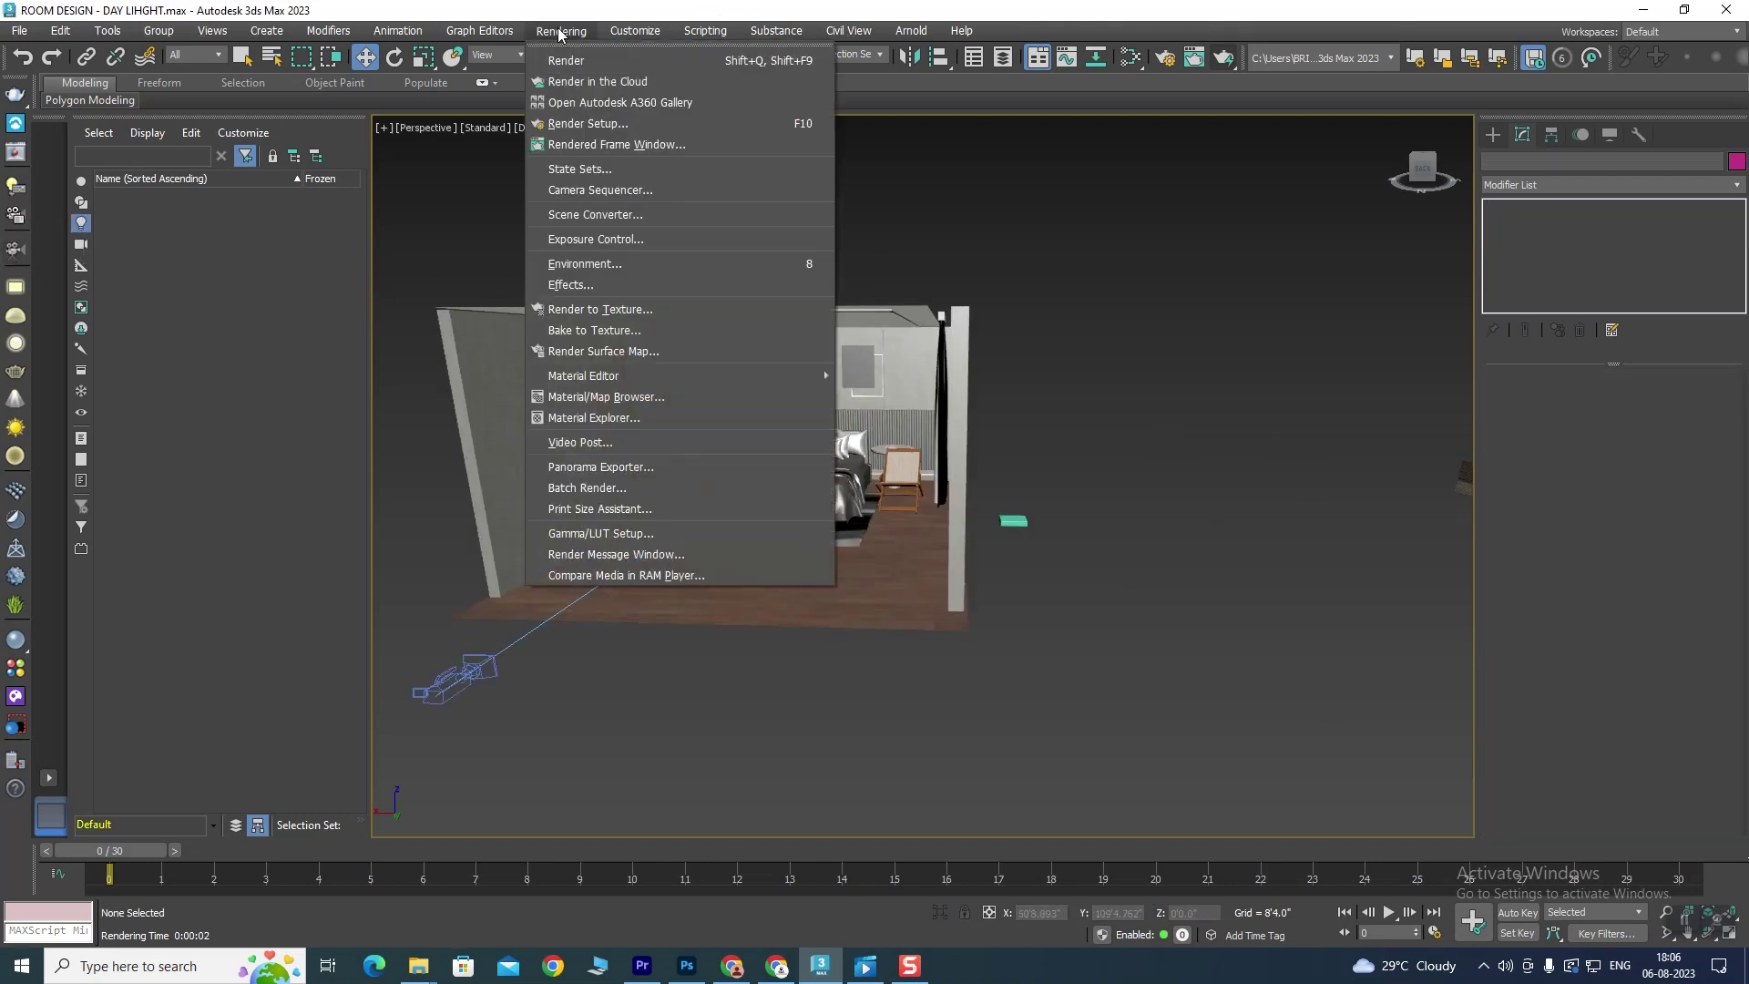
left_click(606, 265)
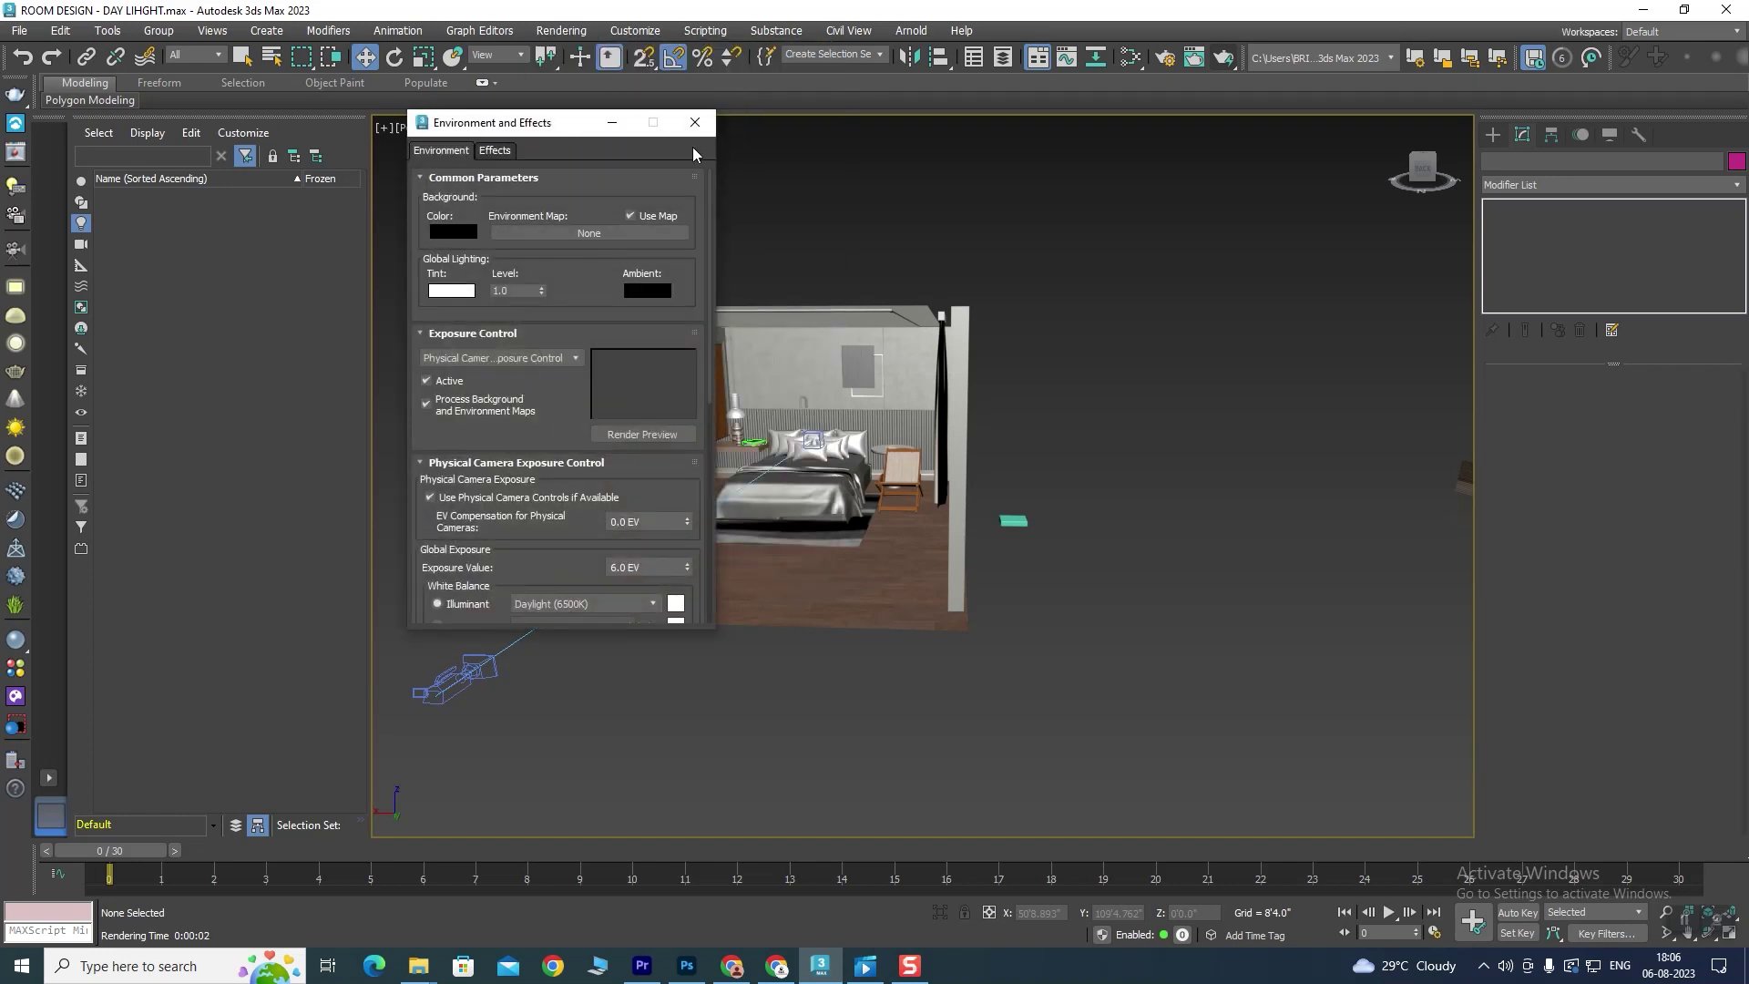
left_click(700, 125)
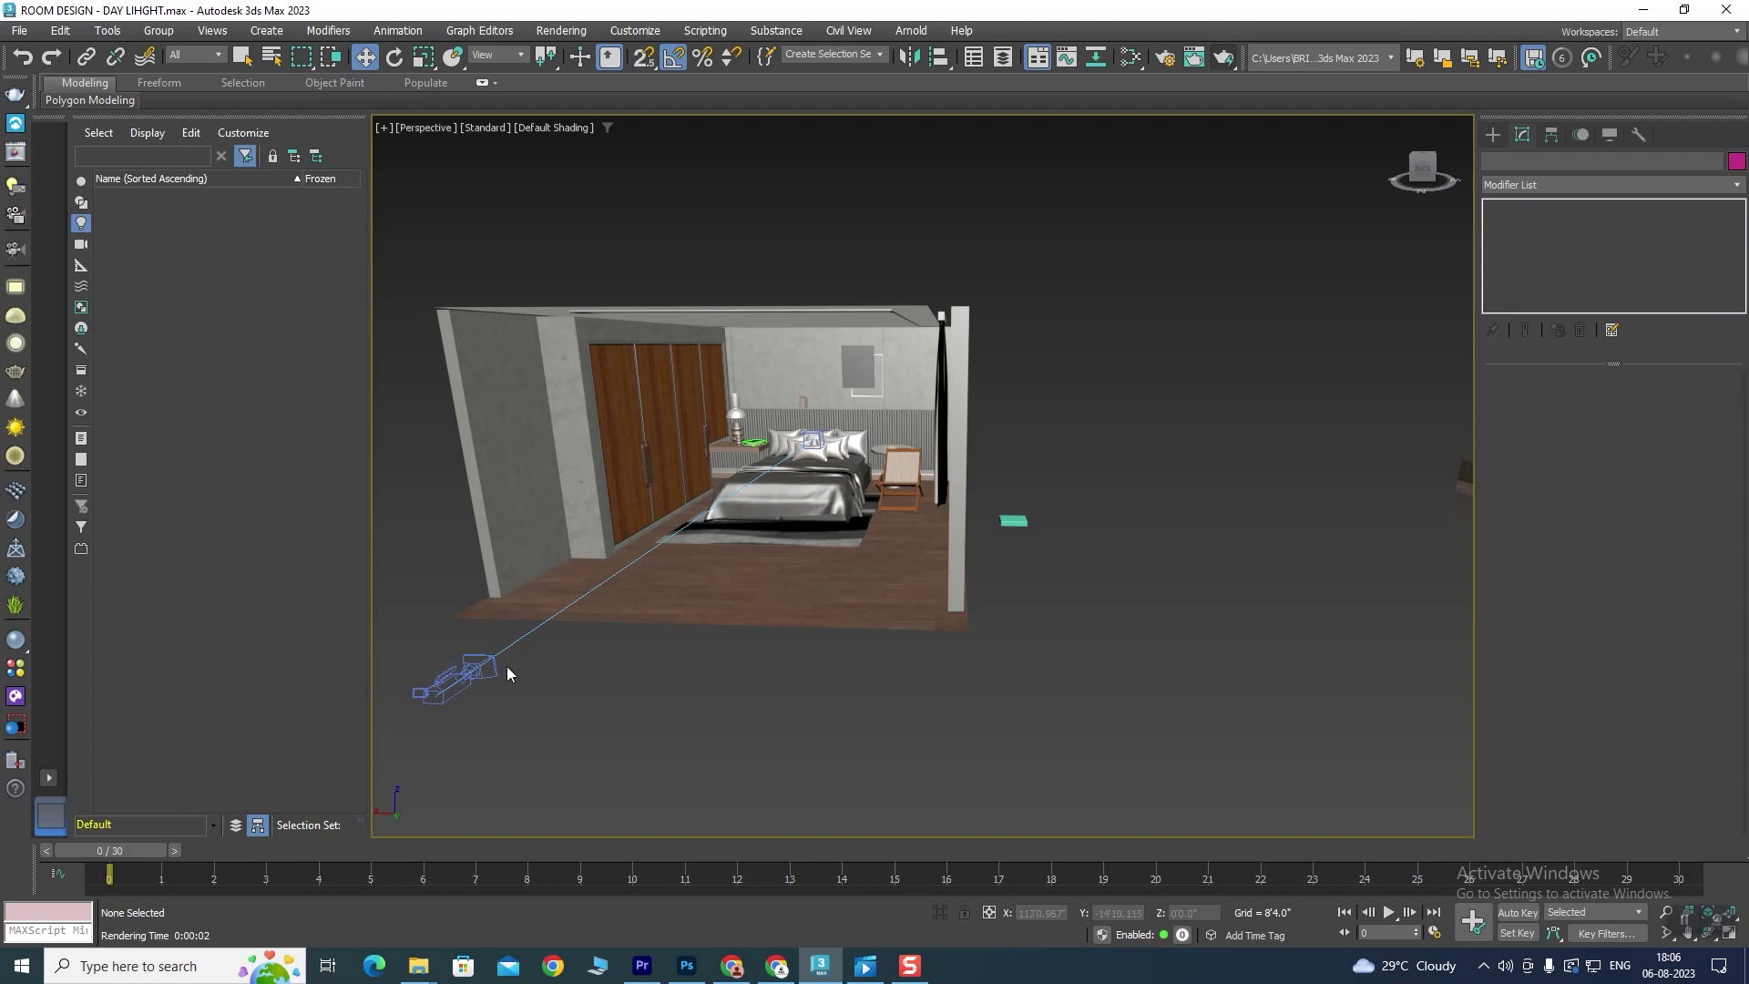
scroll(889, 453, "up", 5)
scroll(889, 453, "up", 3)
scroll(832, 428, "down", 5)
scroll(831, 428, "down", 3)
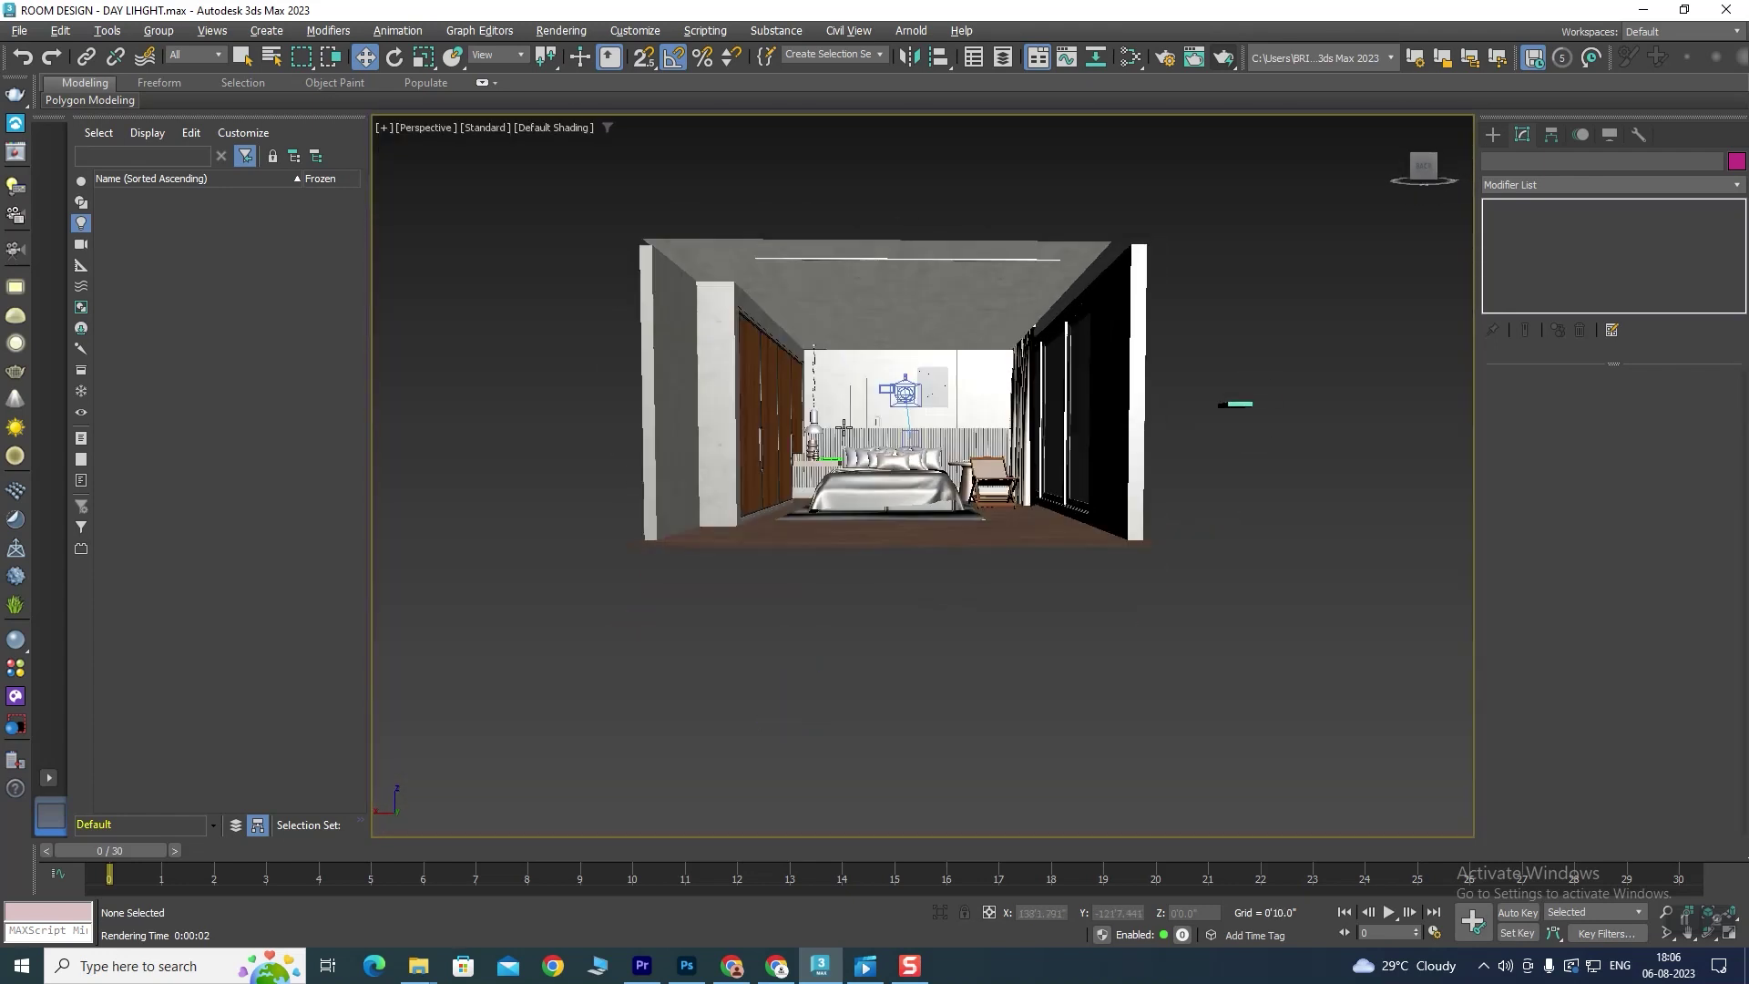
left_click(569, 33)
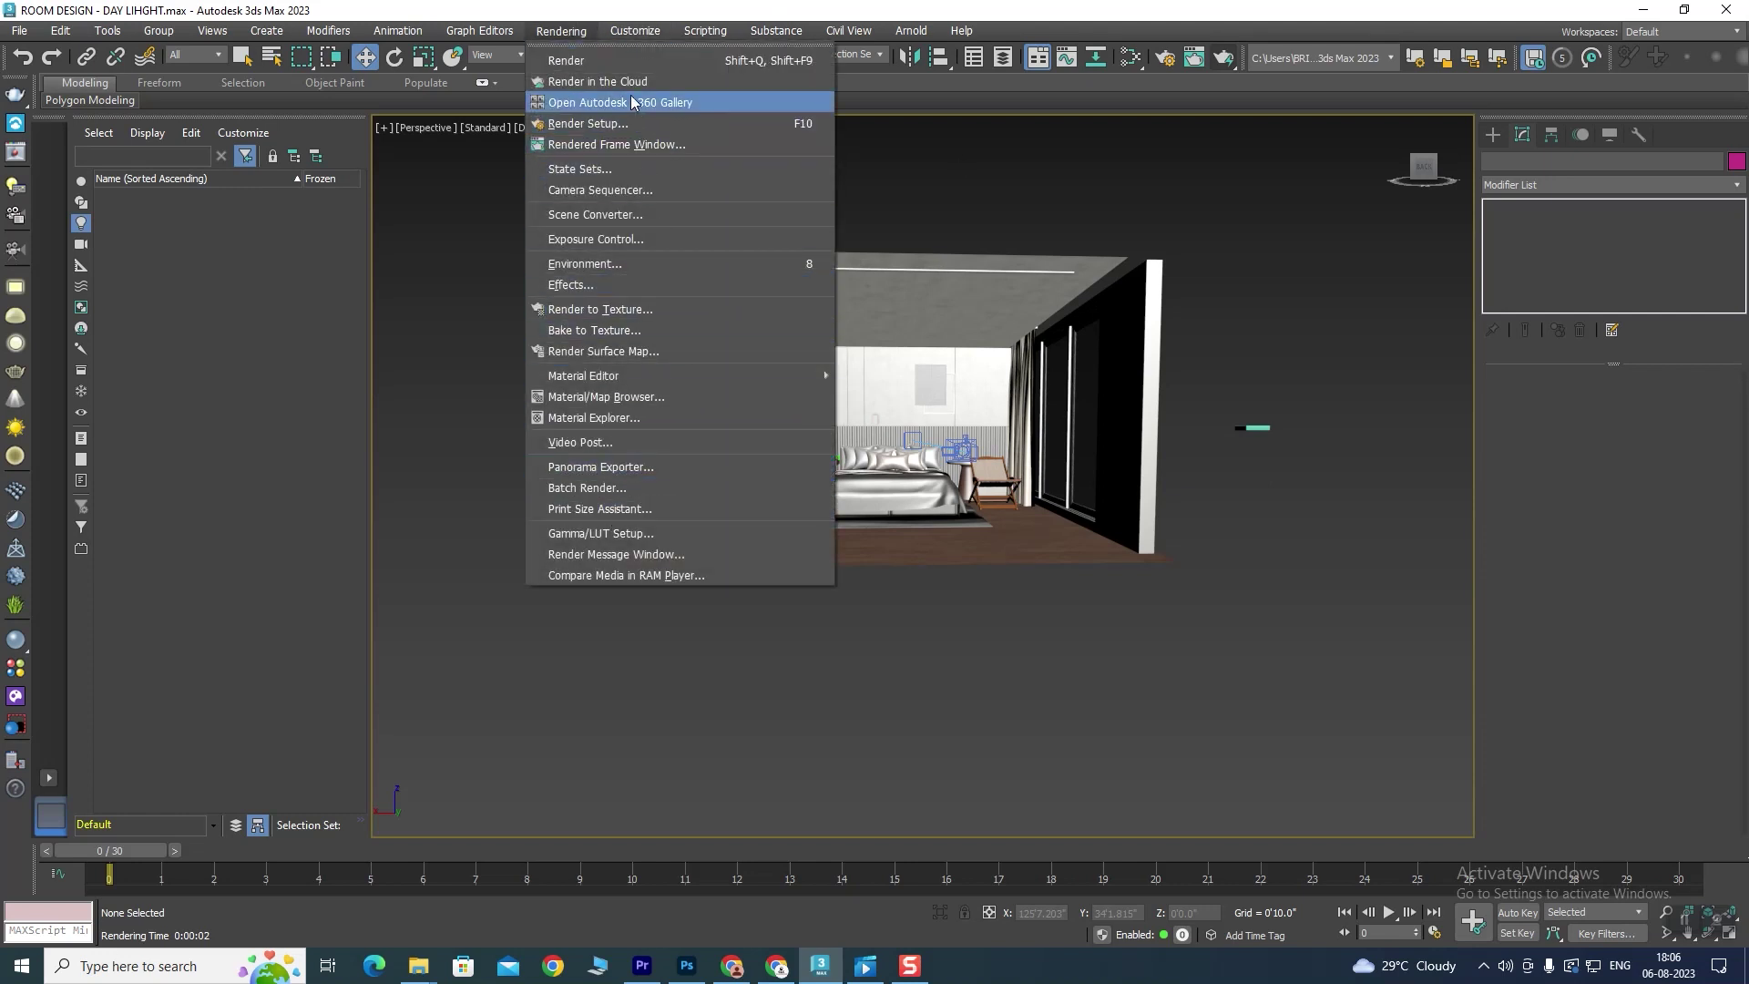
left_click(594, 124)
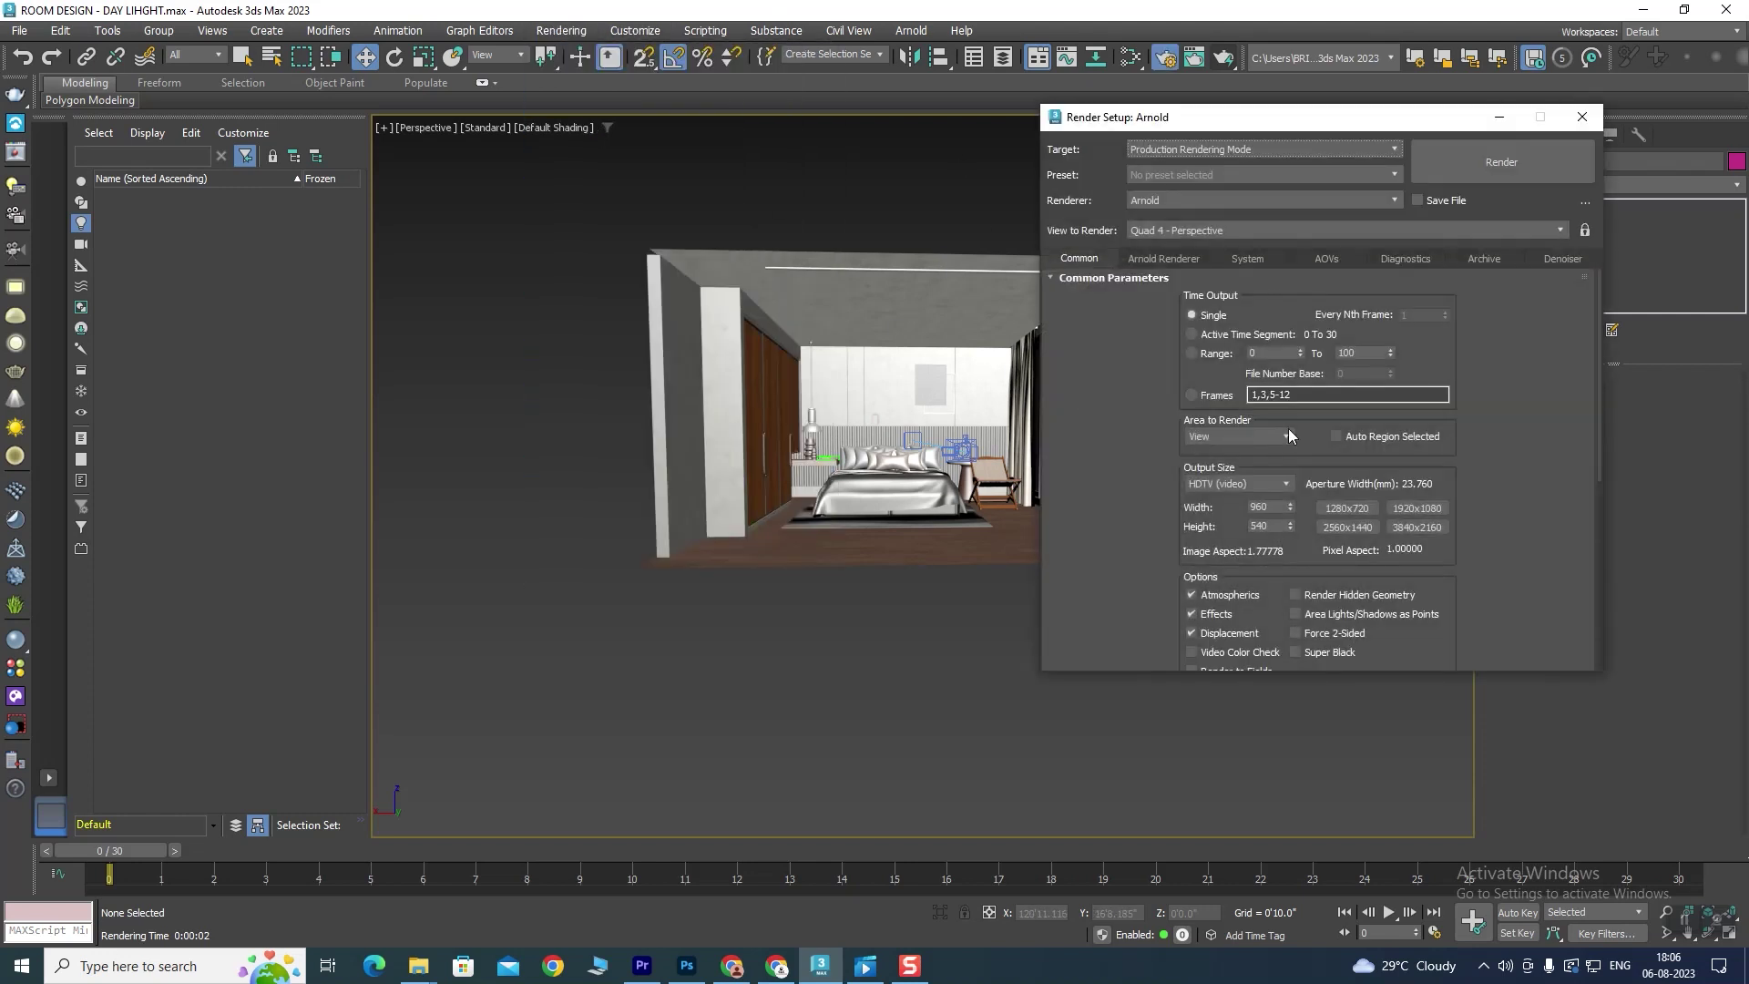
scroll(1507, 455, "down", 3)
left_click(1178, 259)
scroll(1320, 445, "down", 3)
scroll(1440, 511, "down", 3)
scroll(1502, 543, "down", 3)
scroll(1503, 544, "down", 2)
scroll(1439, 536, "down", 2)
scroll(1304, 521, "down", 1)
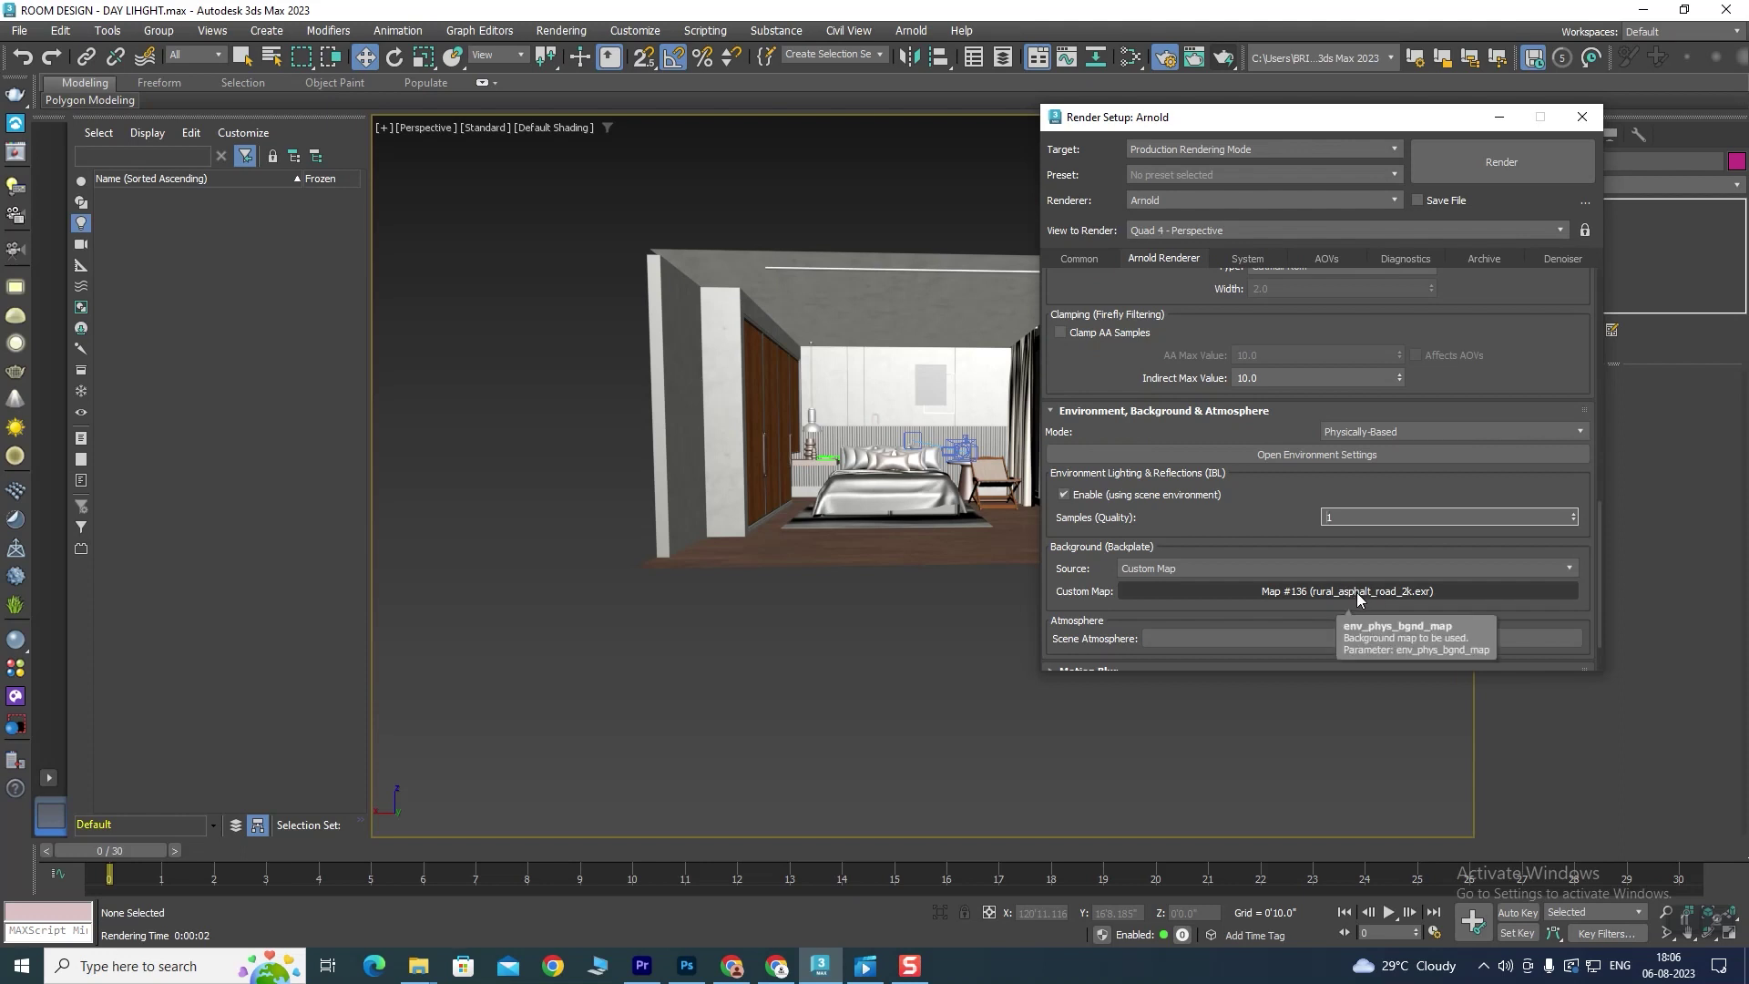
key("Escape")
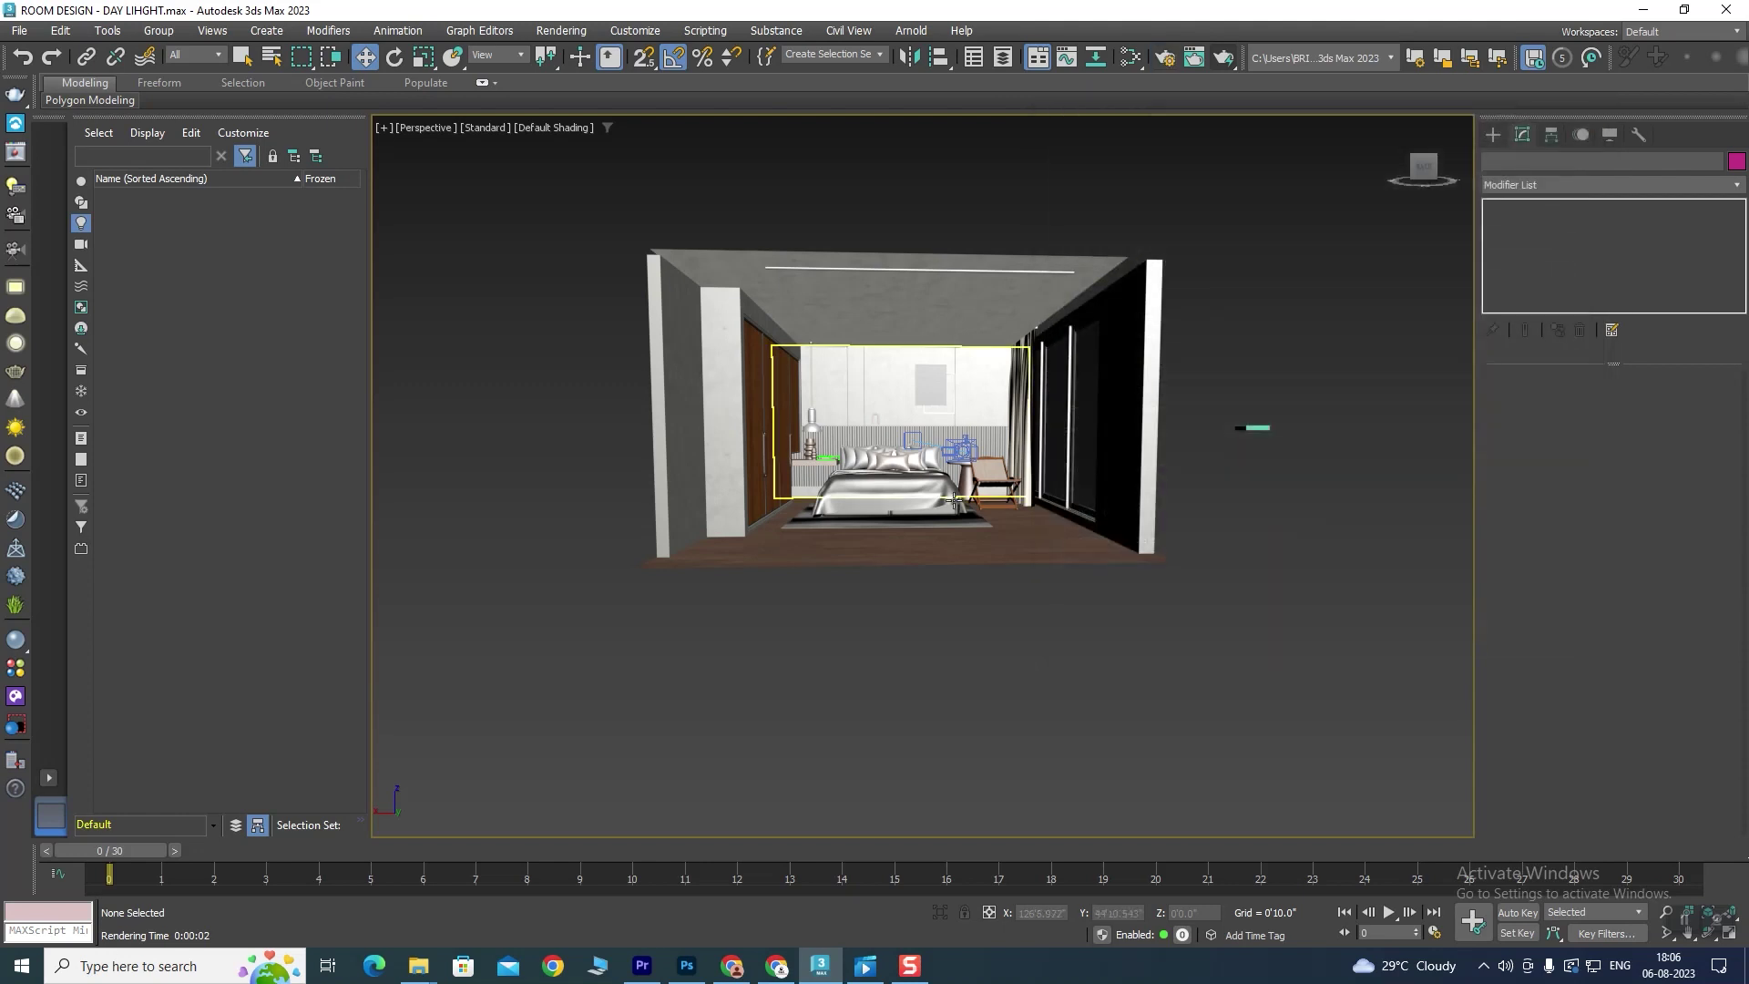
Step: Toggle viewport layouts and orbit the Perspective view to an angled look at the room
scroll(952, 423, "up", 5)
scroll(940, 465, "down", 5)
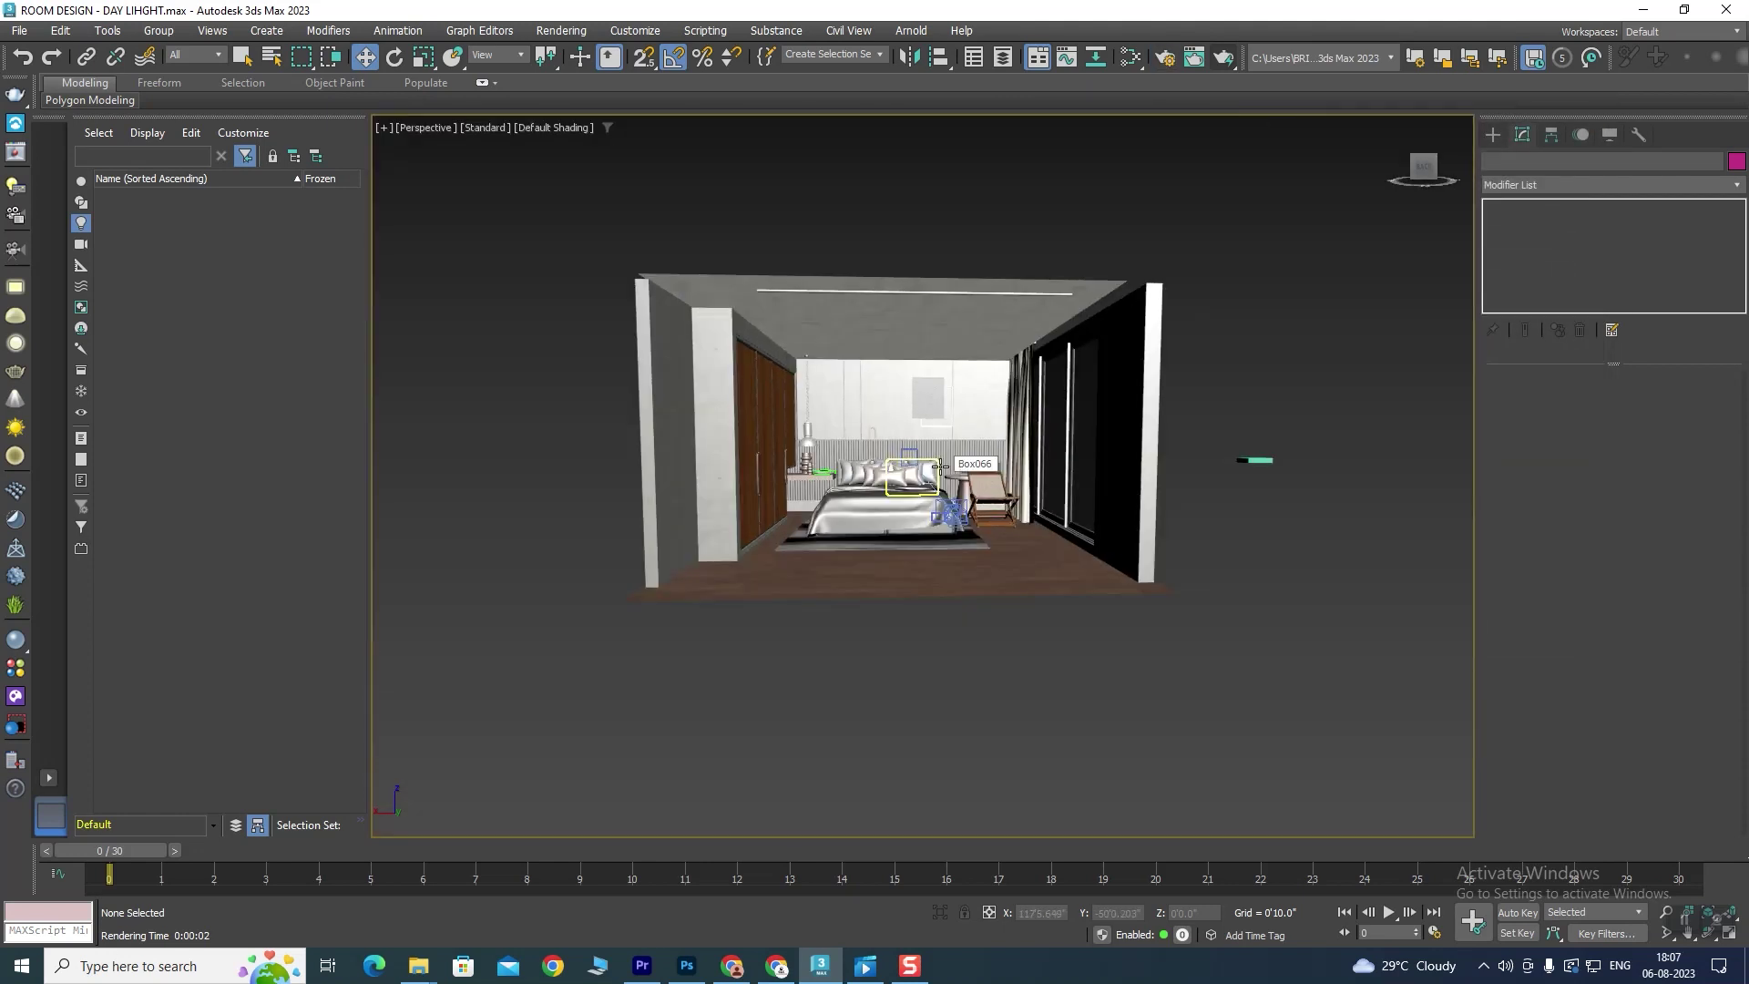
key("alt+w")
key("alt+w")
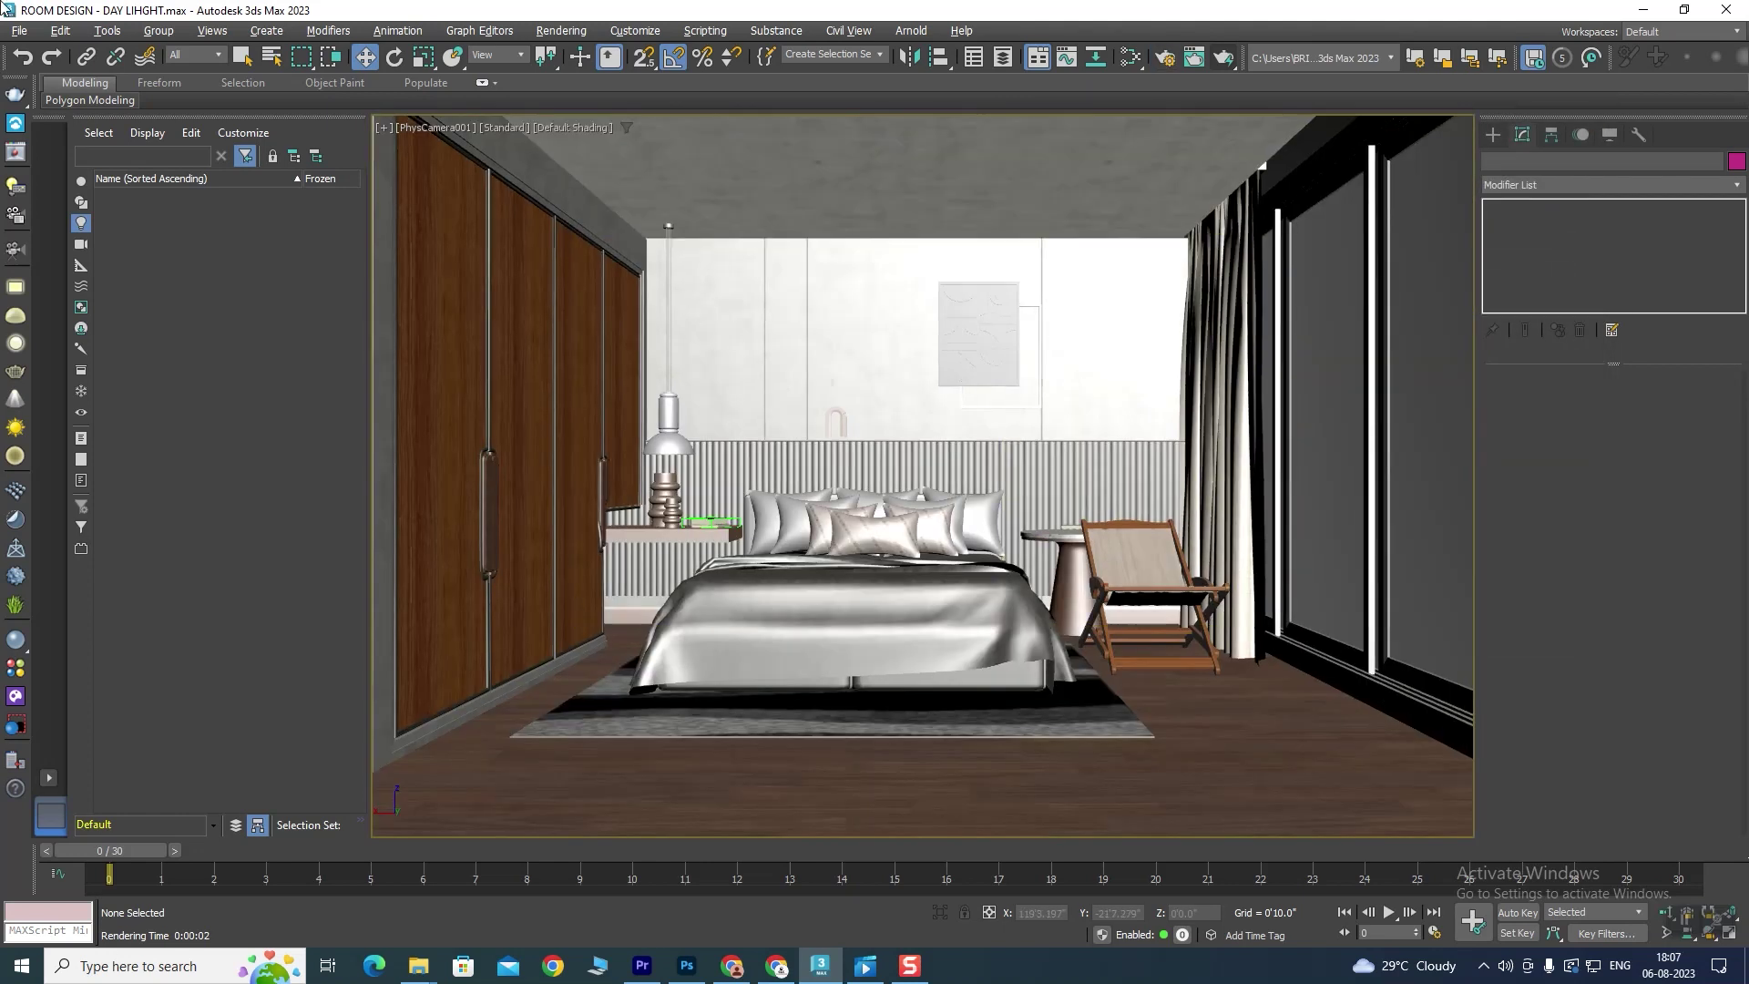
key("alt+w")
left_click(826, 483)
key("alt+w")
middle_click_drag(825, 483, 939, 499, "alt")
key("alt+w")
Step: Center and zoom the Top view so the whole room plan is visible
middle_click_drag(760, 163, 641, 297)
scroll(610, 328, "up", 2)
scroll(596, 339, "up", 2)
scroll(590, 343, "up", 1)
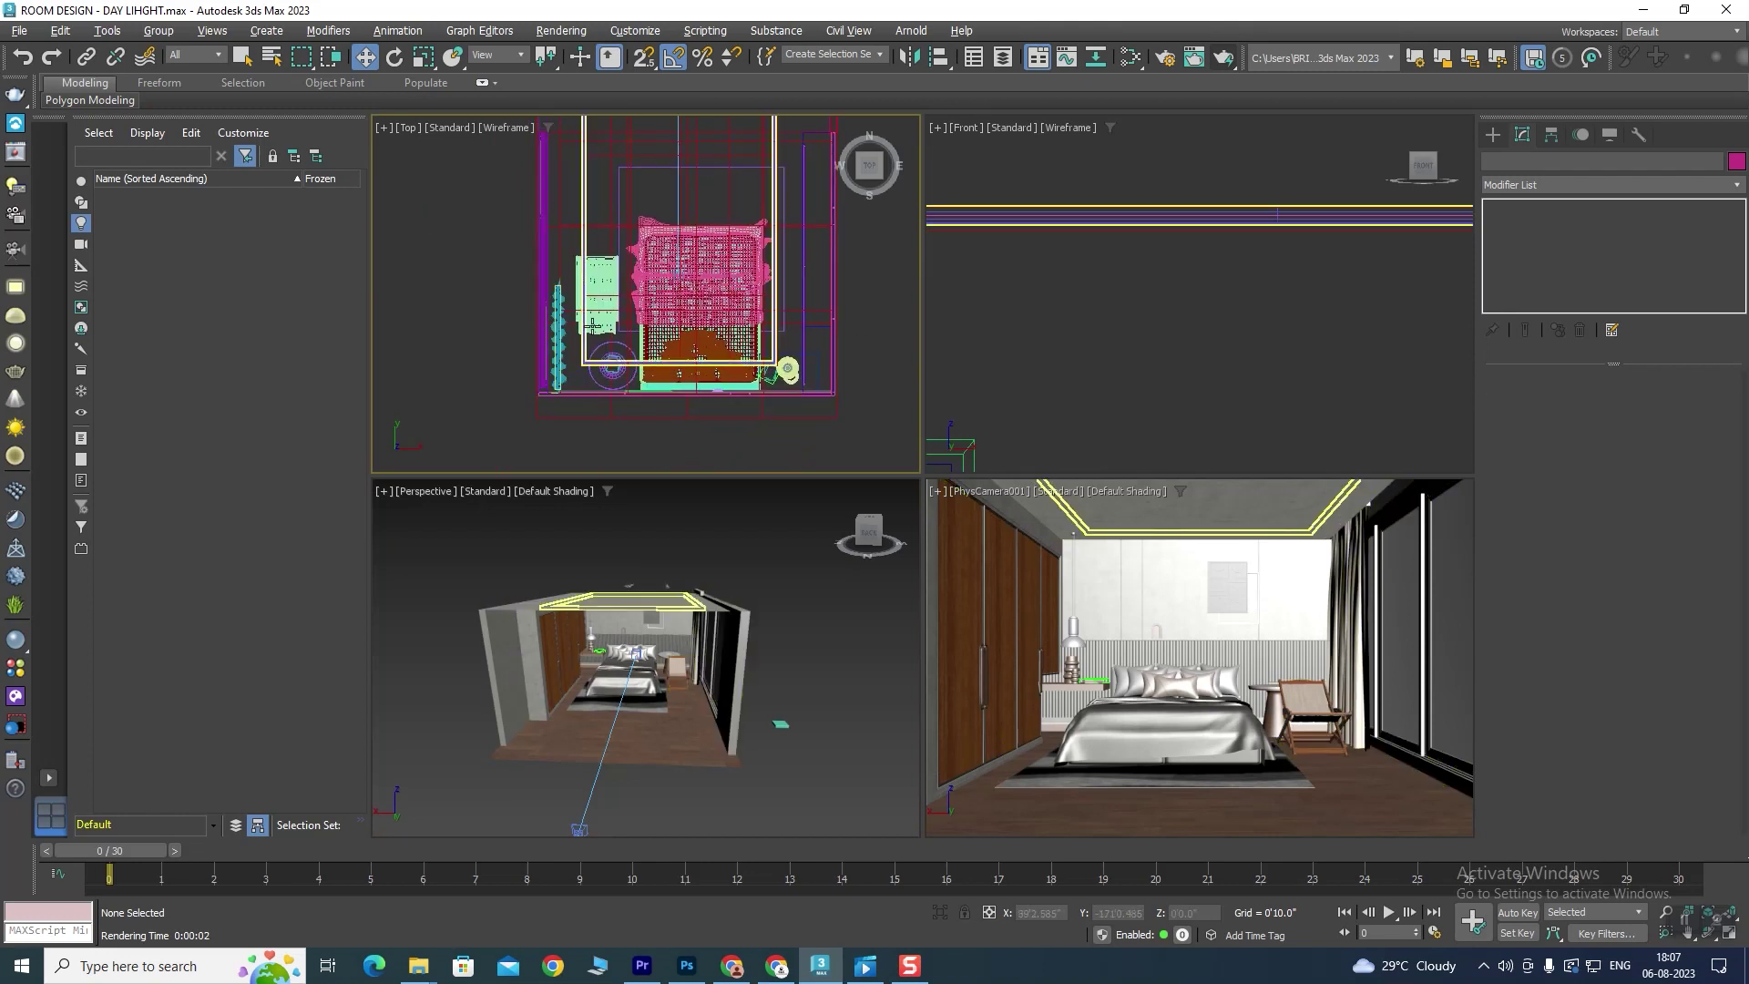
scroll(592, 323, "up", 1)
scroll(594, 310, "down", 2)
scroll(596, 287, "down", 1)
scroll(598, 268, "down", 1)
scroll(598, 268, "up", 3)
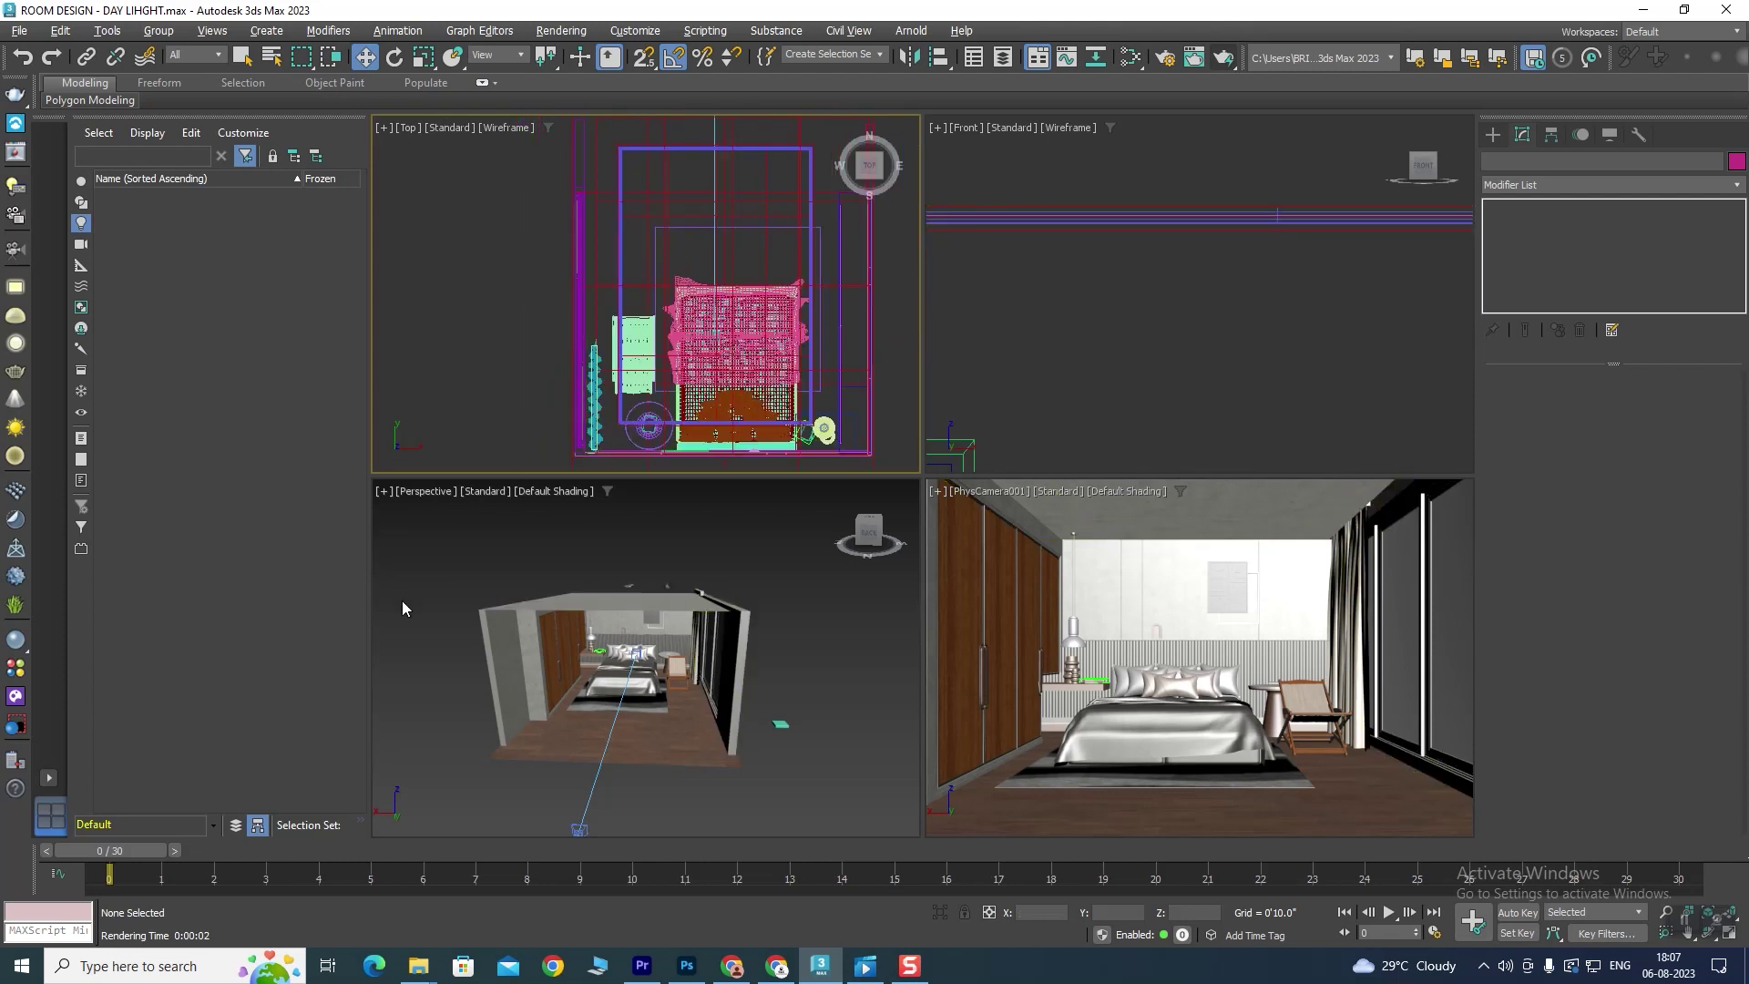
Step: Reorient the Perspective view and bring up the Command Panel's Create tab
left_click(402, 599)
key("alt+w")
middle_click_drag(654, 759, 691, 723, "alt")
key("alt+w")
key("alt+w")
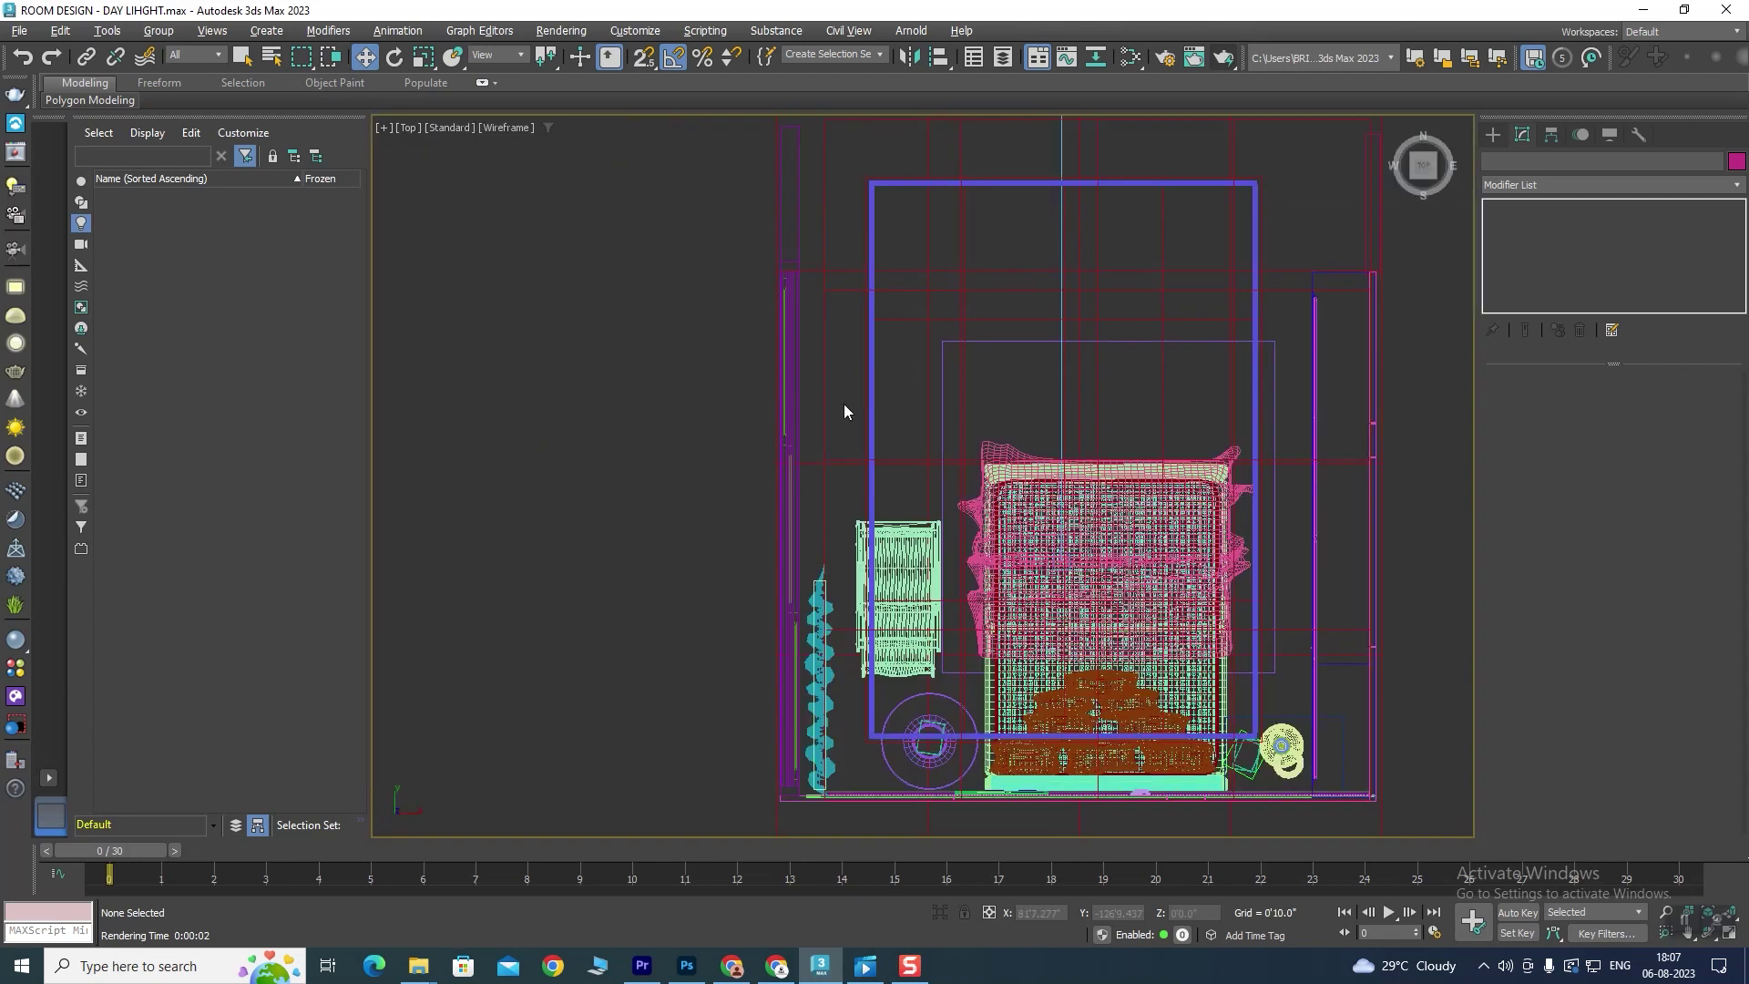
scroll(844, 410, "down", 2)
scroll(844, 421, "down", 2)
left_click(1488, 139)
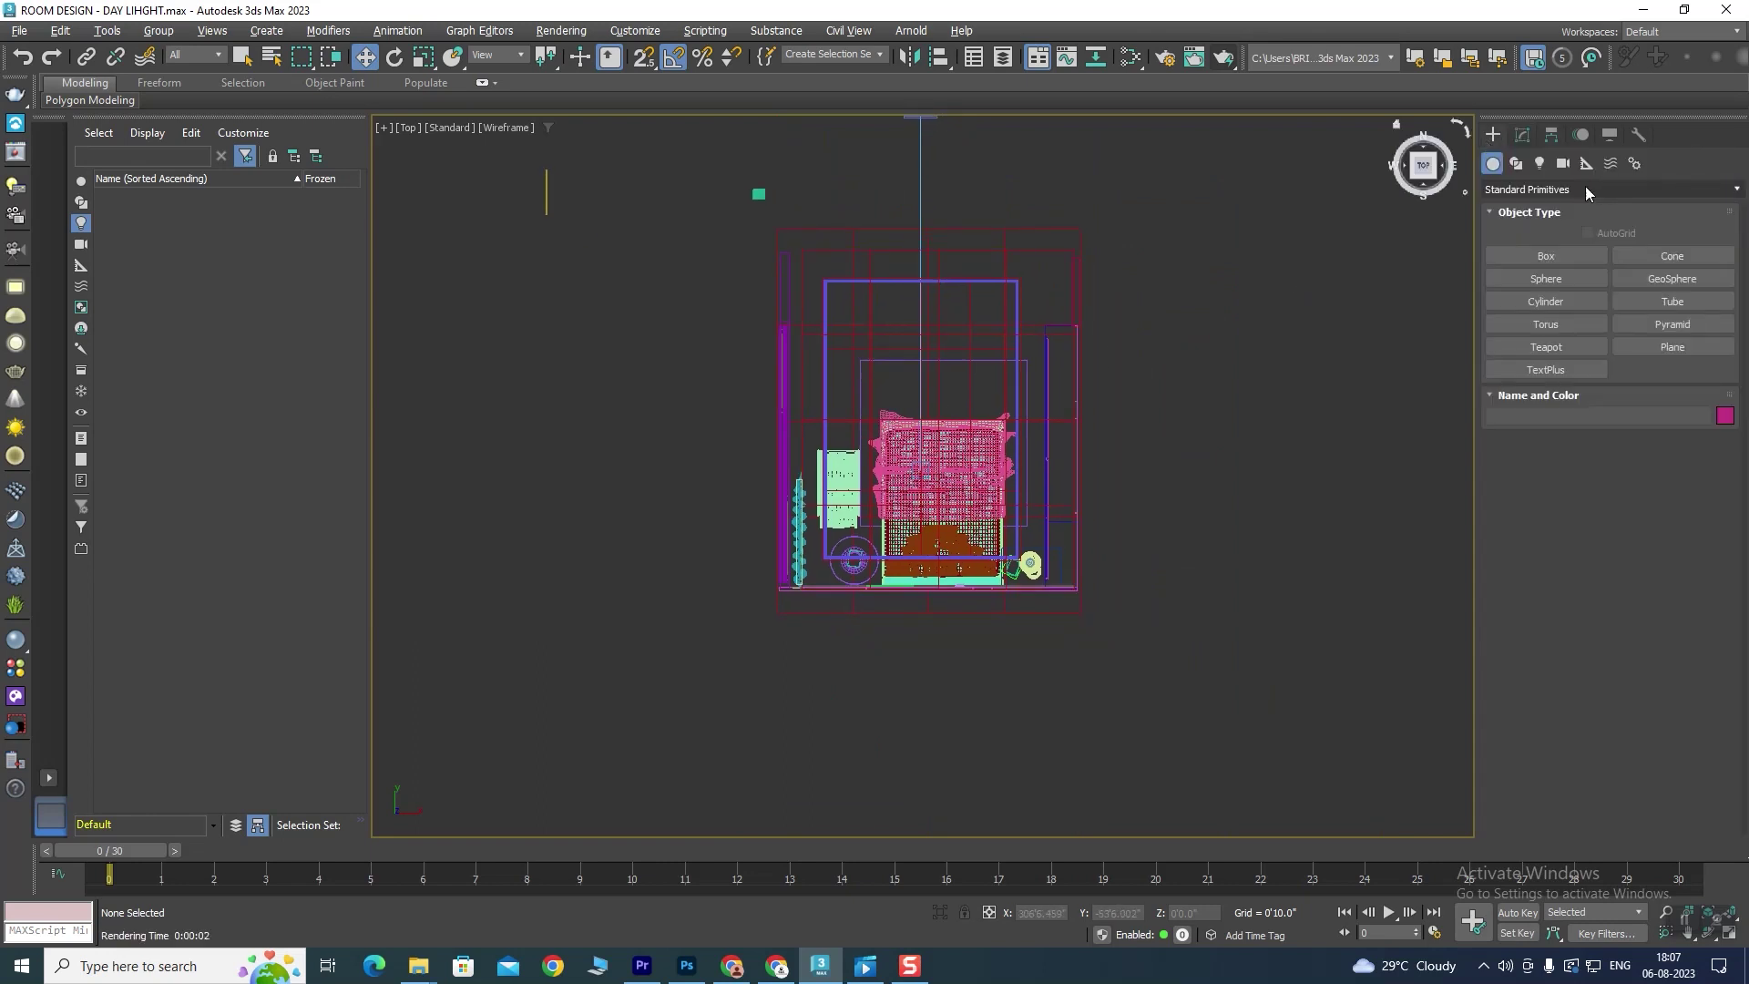
Step: Create an Arnold Distant sun light aimed into the room
left_click(1537, 165)
left_click(1558, 188)
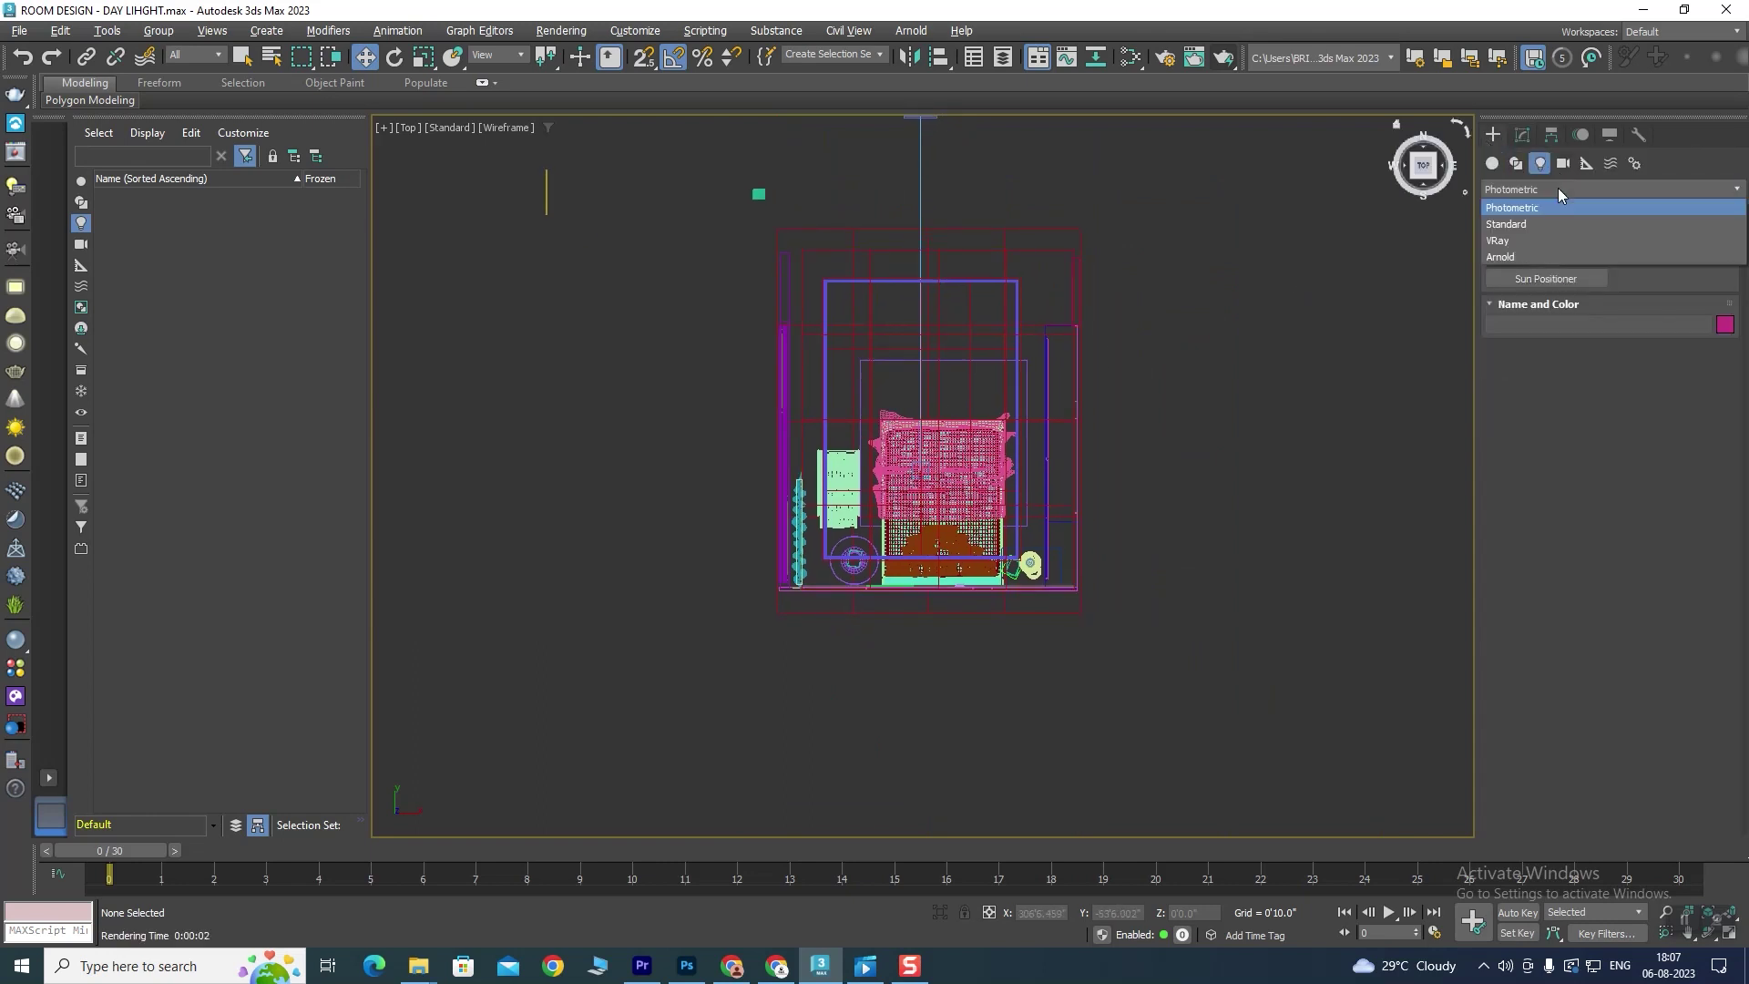
left_click(1520, 249)
left_click(1615, 255)
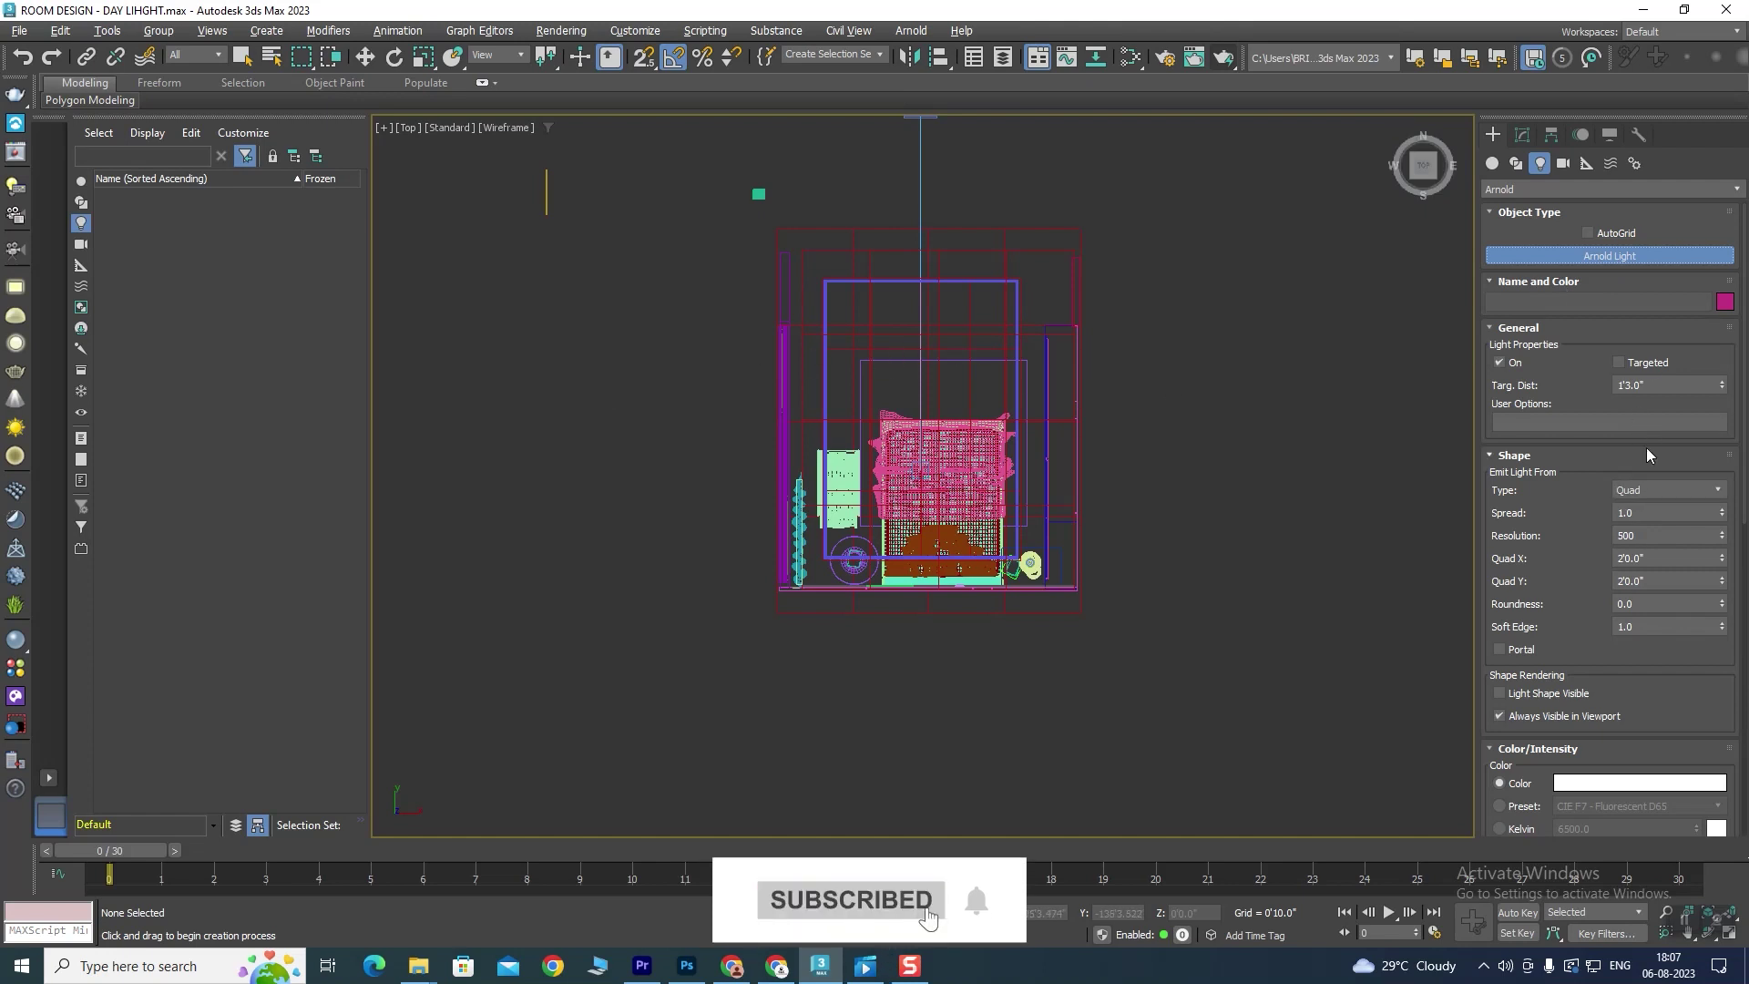
left_click(1667, 490)
left_click(1640, 526)
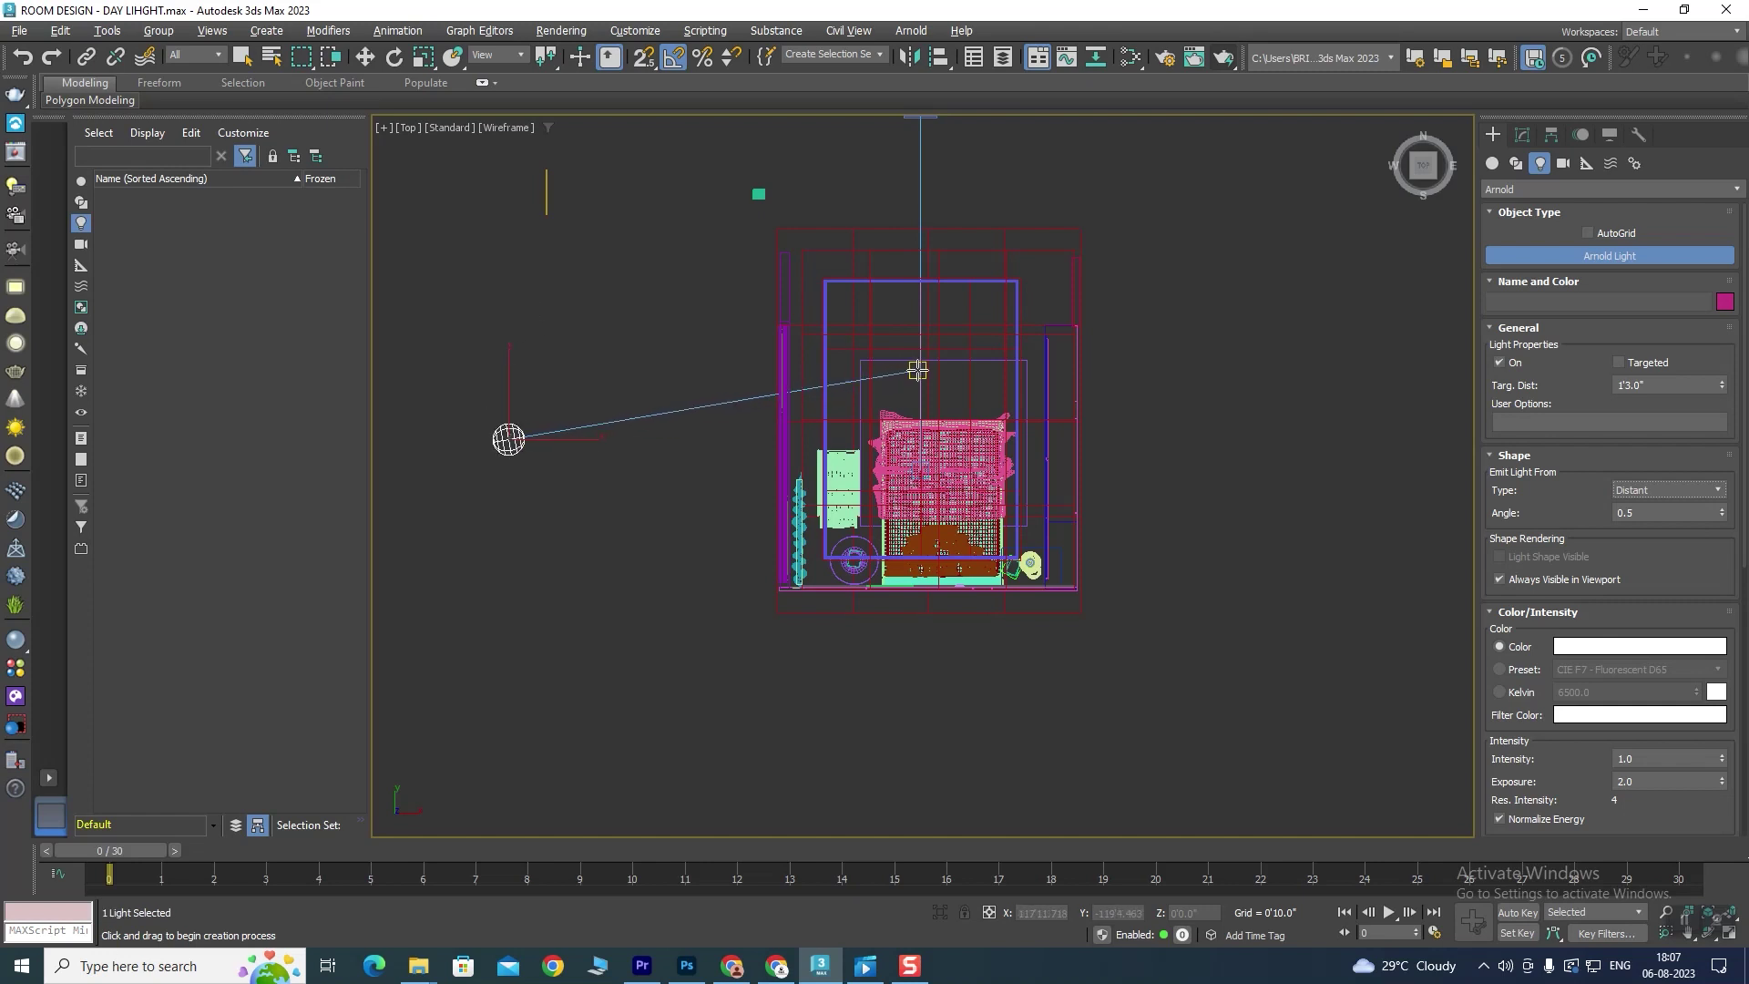
left_click_drag(919, 370, 919, 370)
Step: Raise the sun light high above the room, aim its target at the bed, and test-render
key("alt+w")
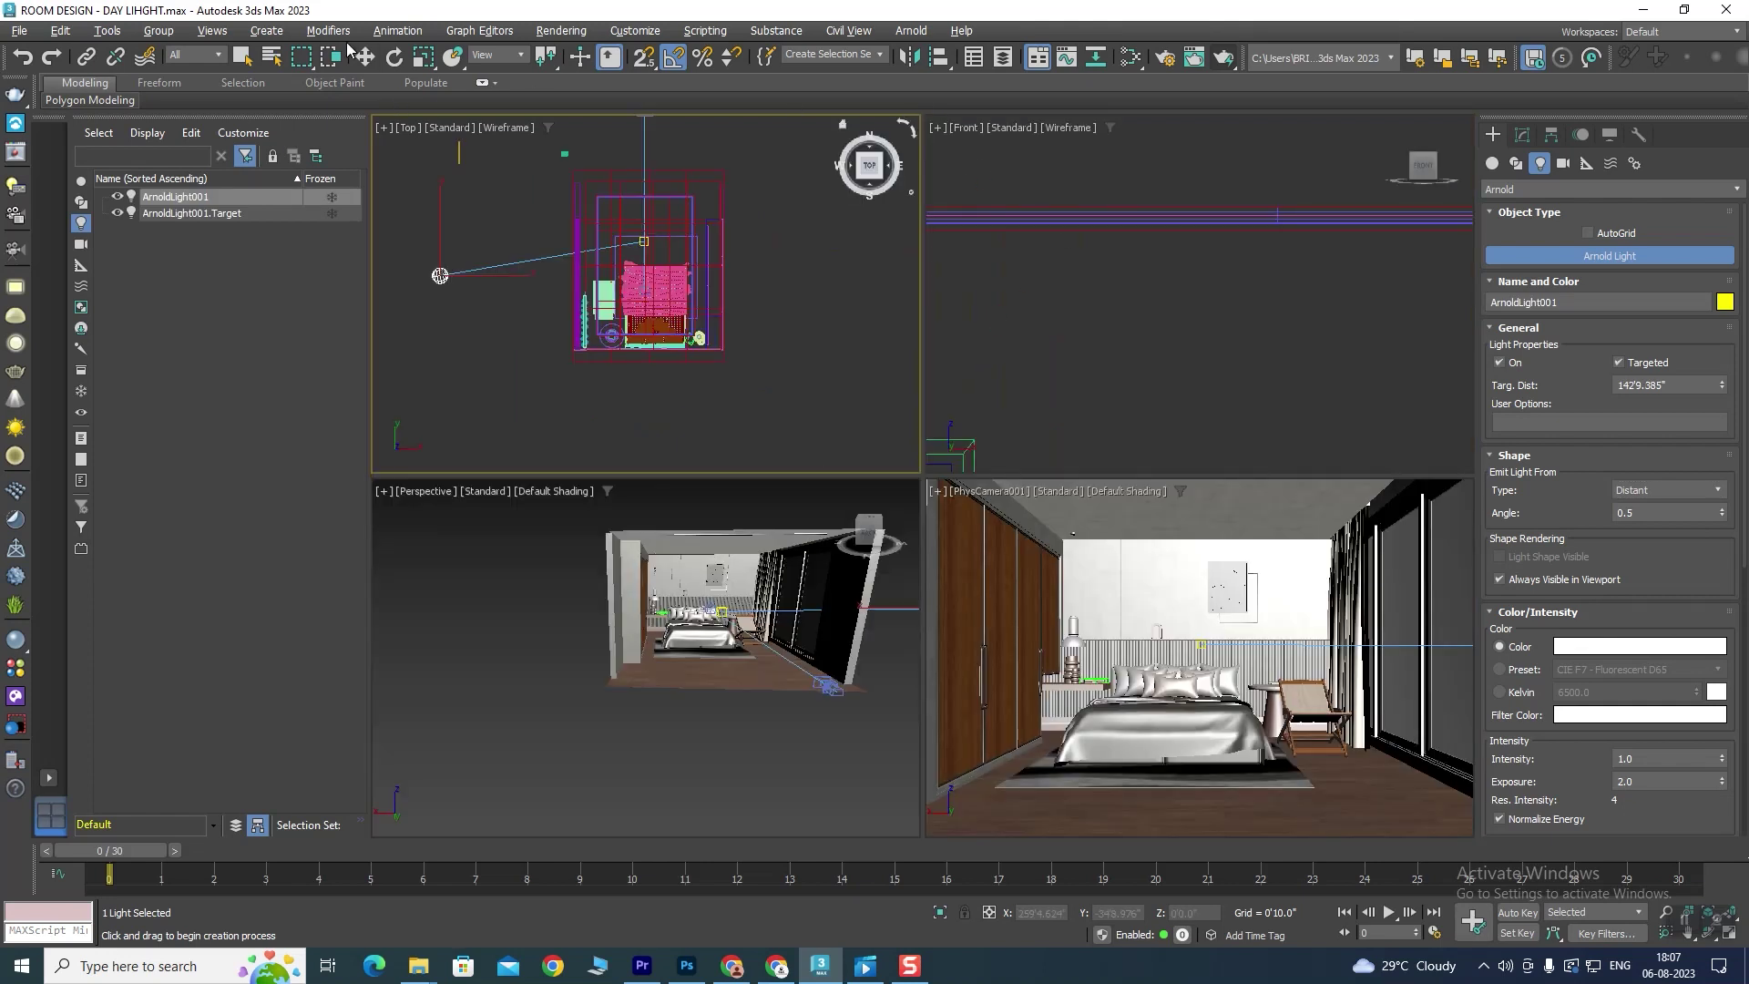
left_click(364, 57)
key("alt+w")
scroll(1008, 385, "down", 5)
middle_click_drag(773, 465, 864, 446)
scroll(801, 441, "up", 2)
left_click_drag(751, 398, 801, 232)
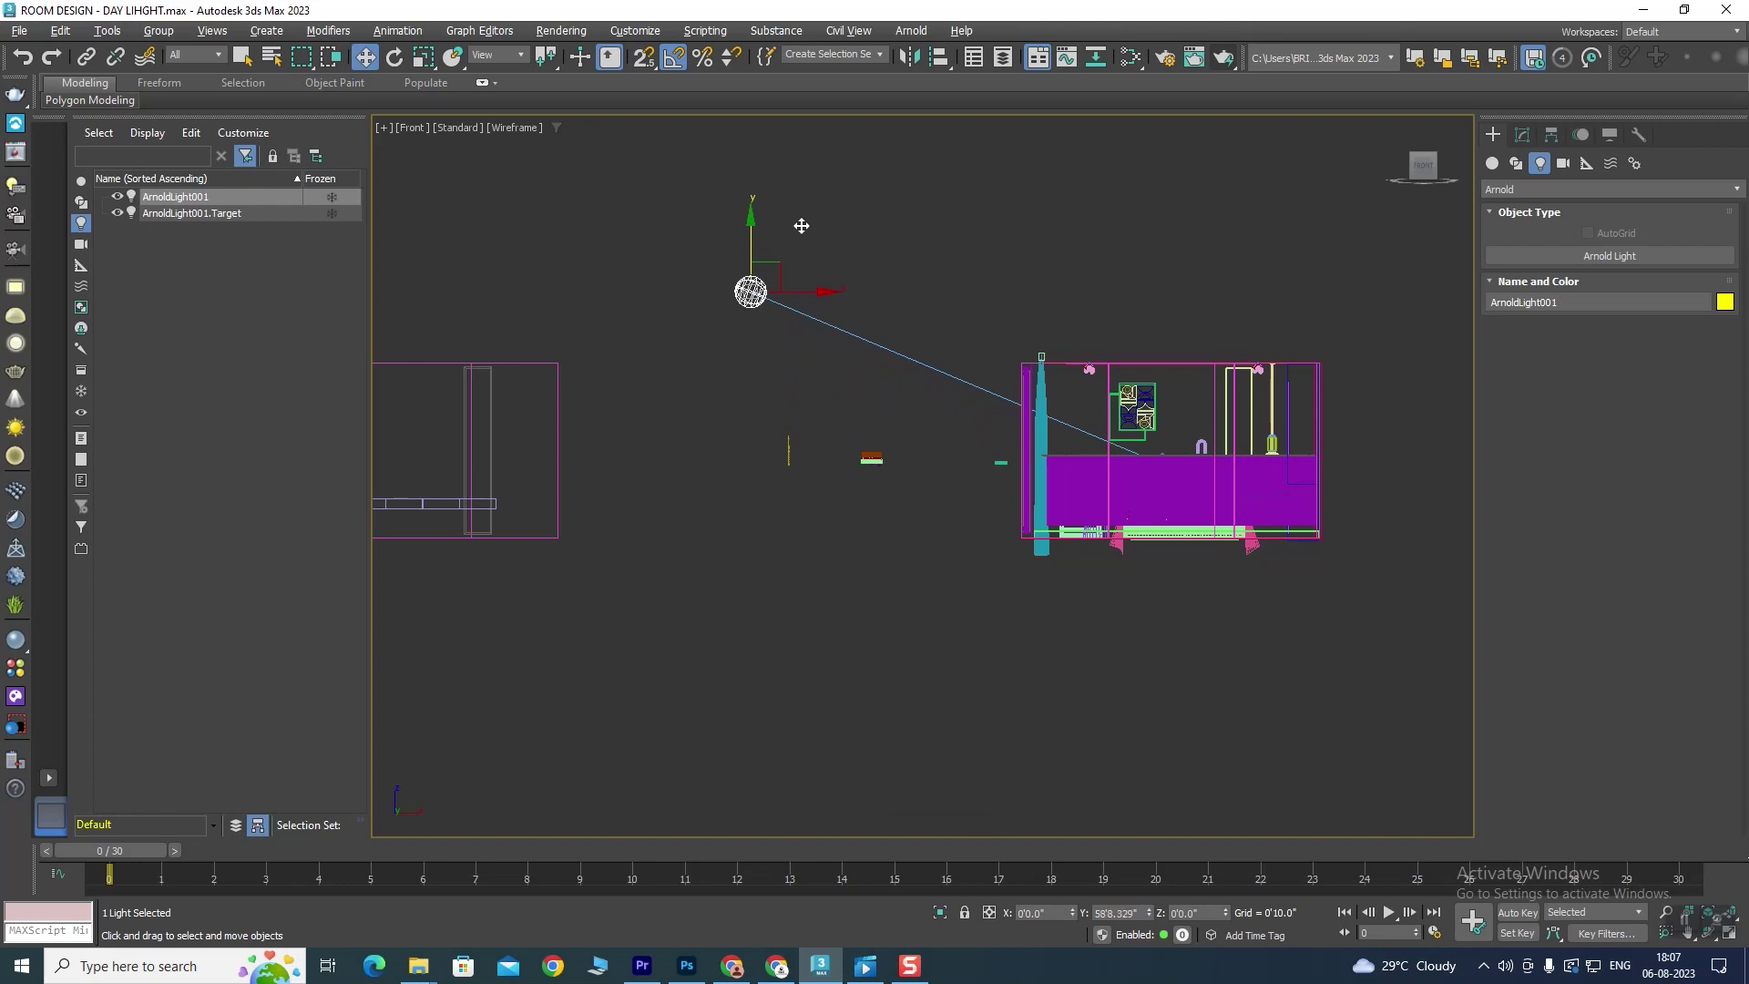
key("alt+w")
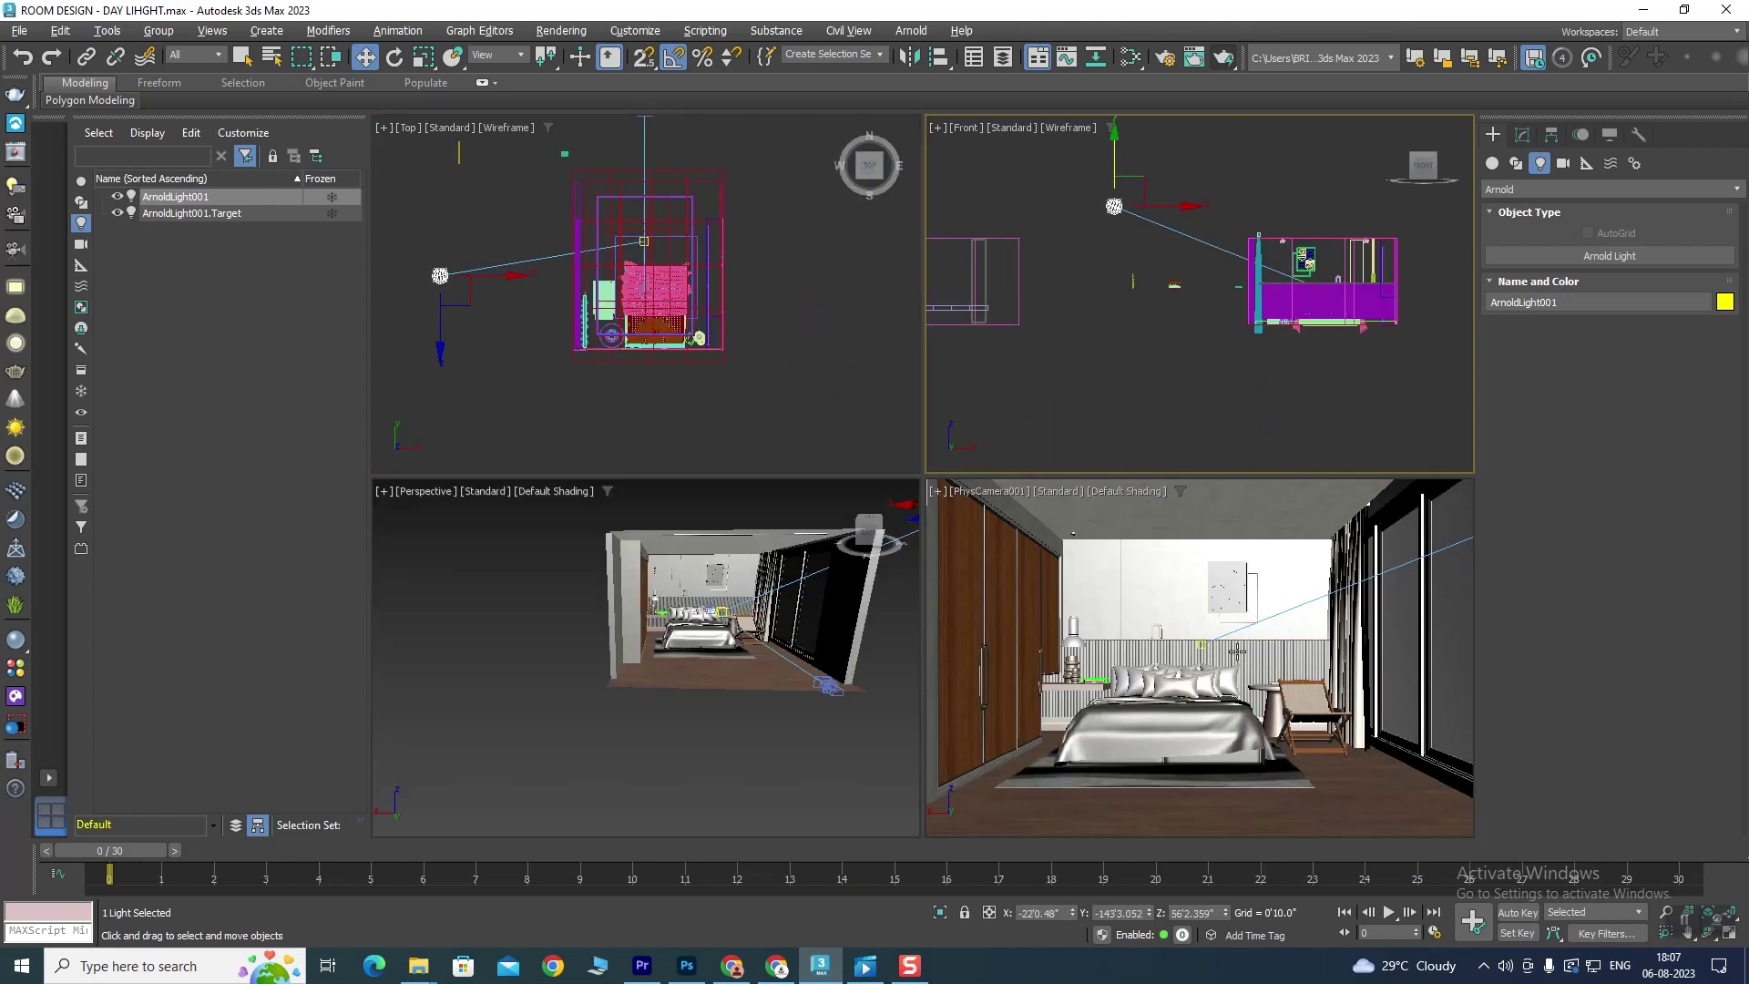
left_click(1202, 644)
left_click_drag(1202, 644, 1209, 705)
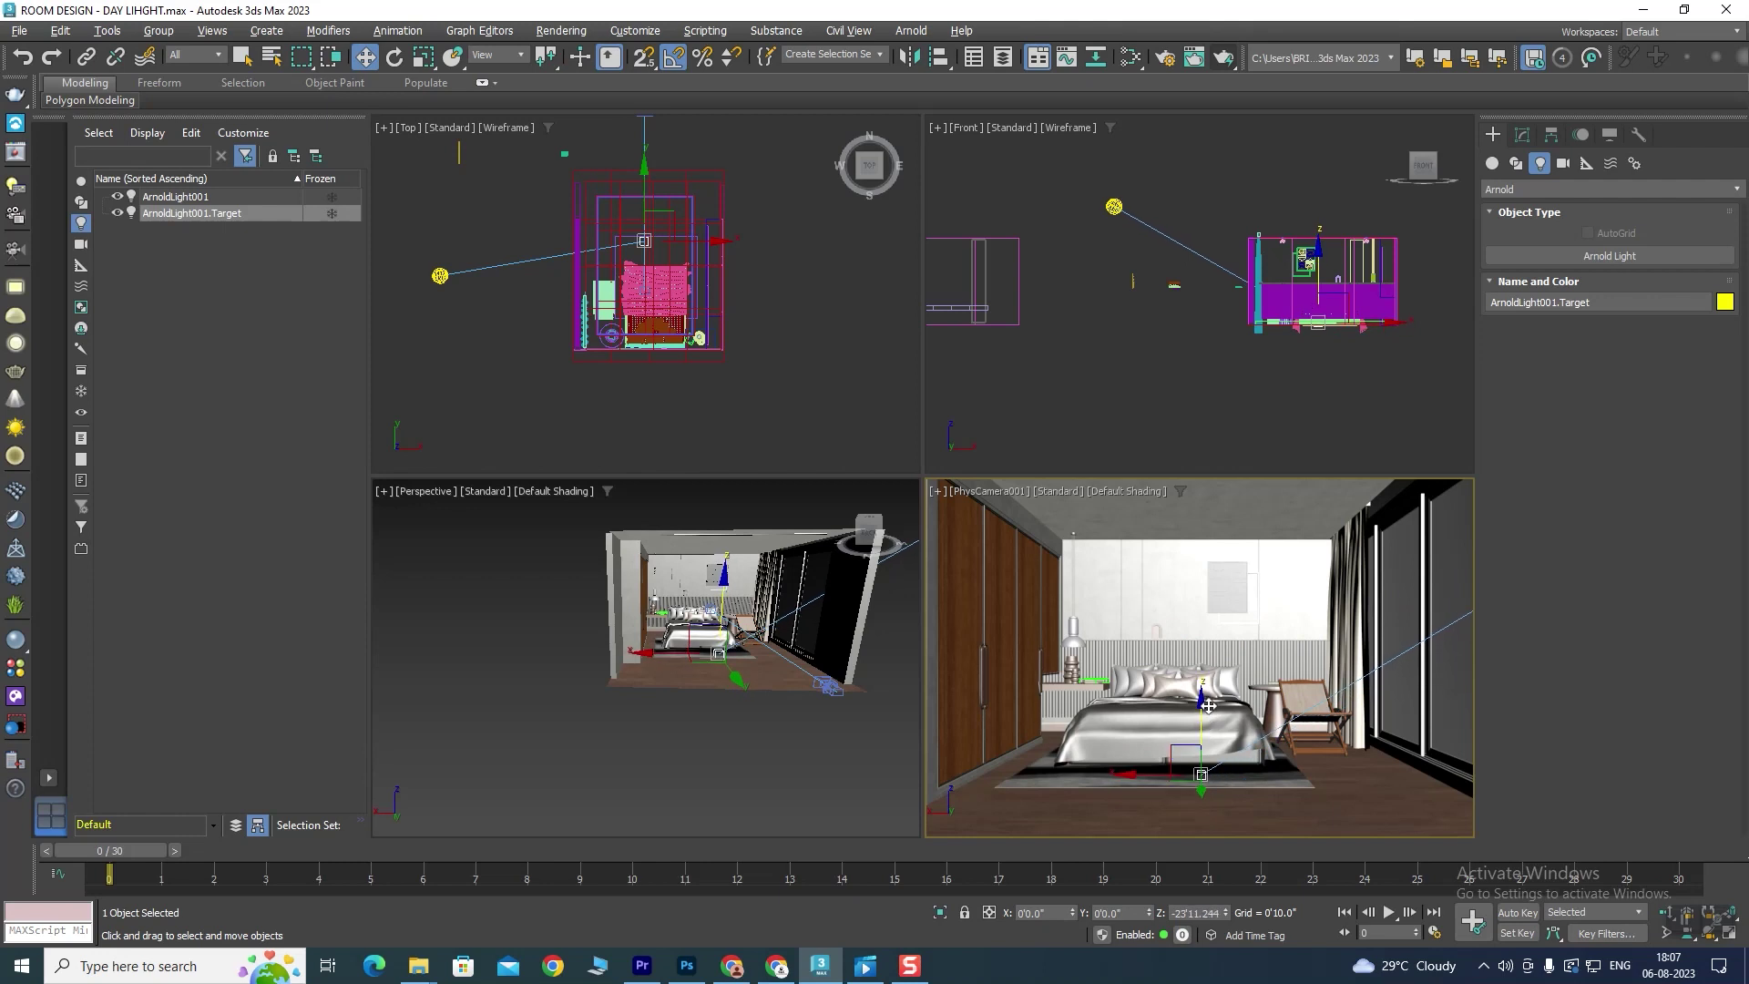
left_click(1302, 326)
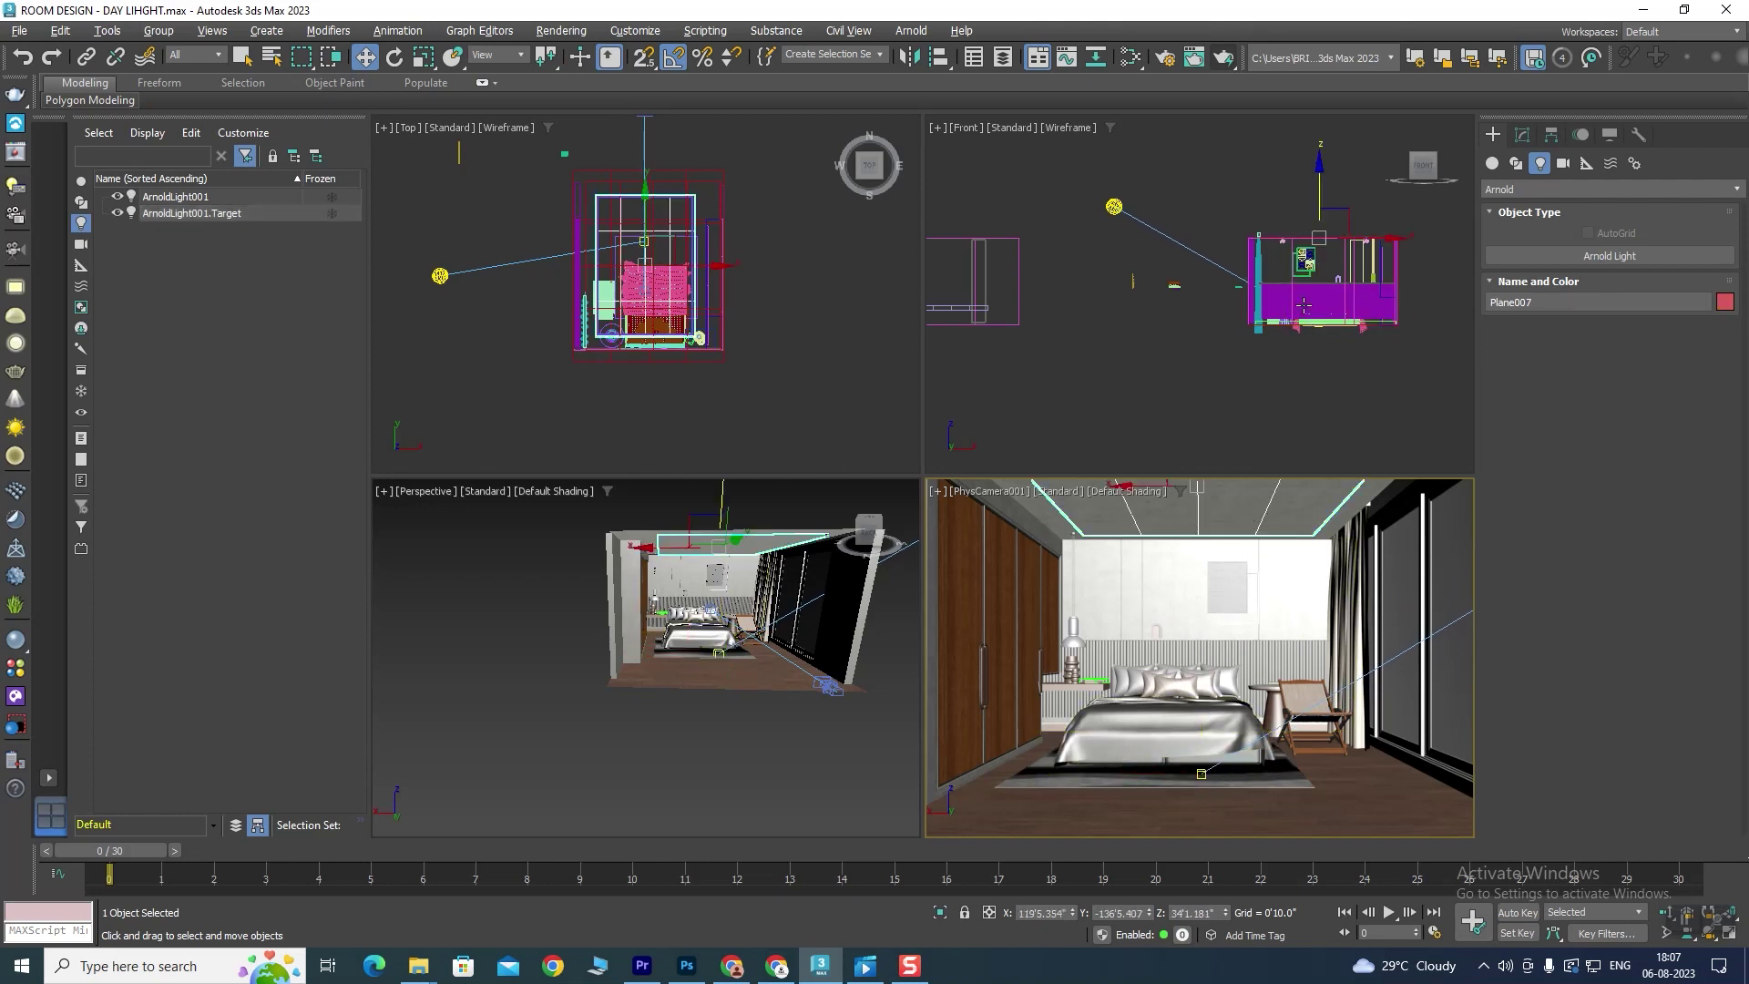
left_click(1230, 60)
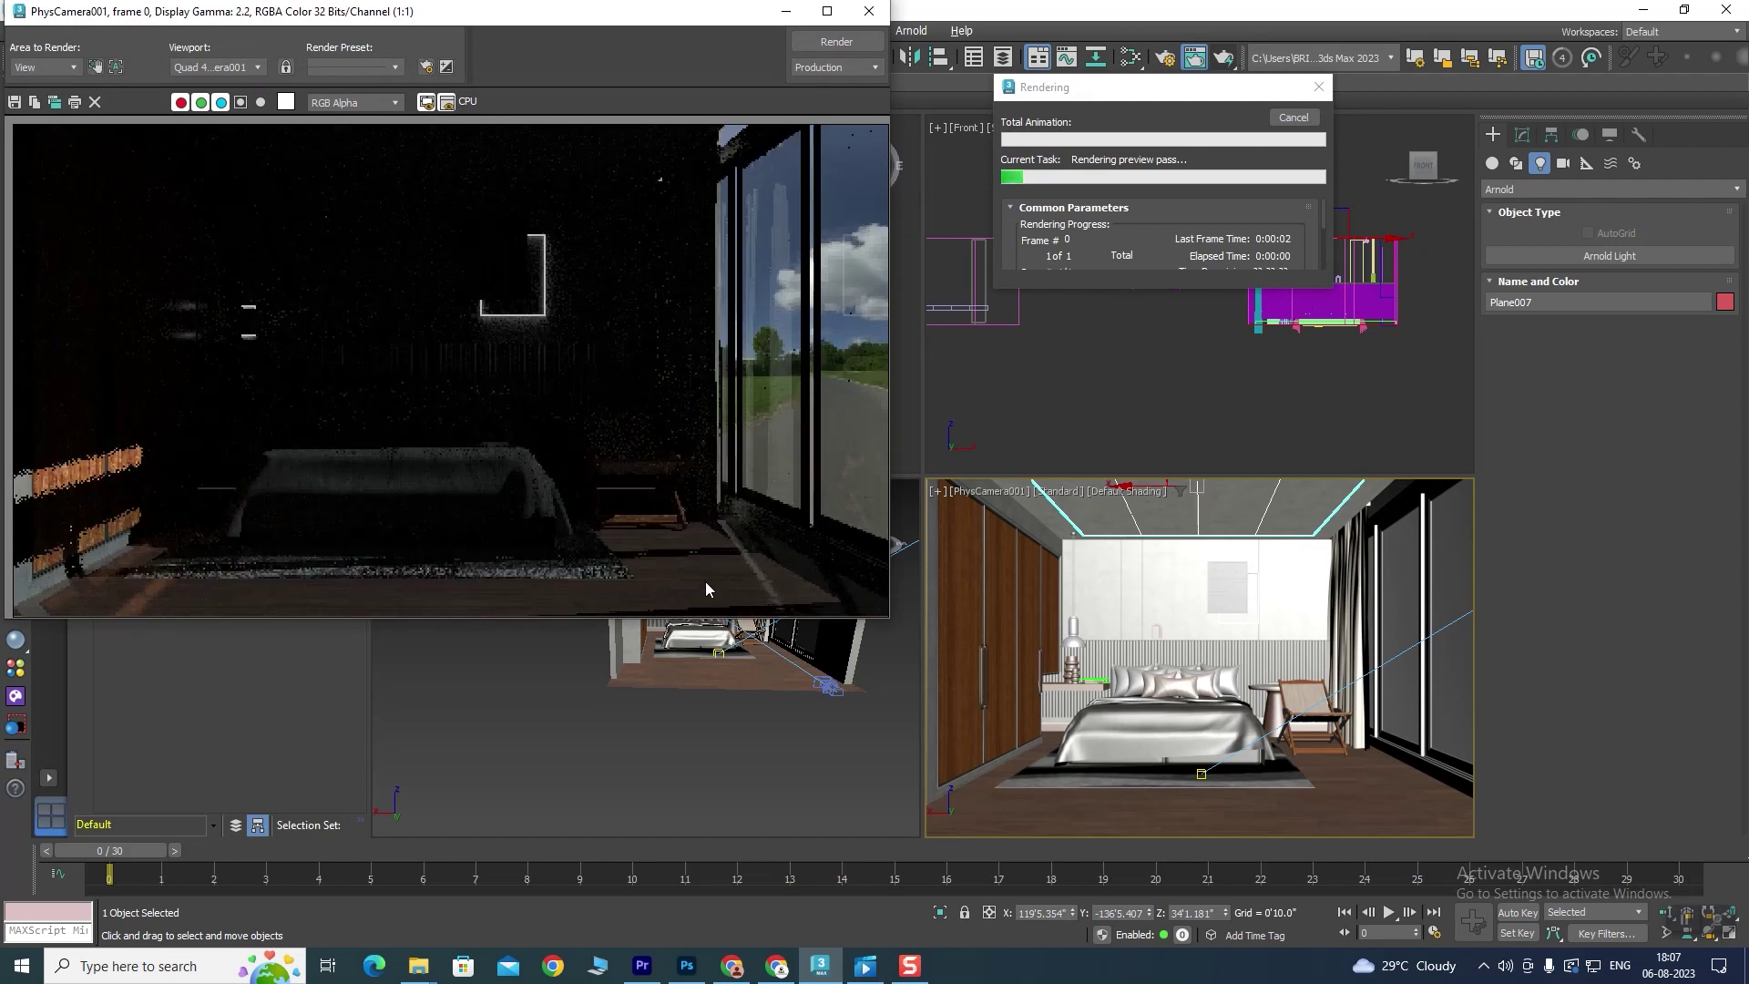
Step: Close the render window and lower PhysCamera001's exposure from 8.0 to 6.0 EV
left_click(868, 11)
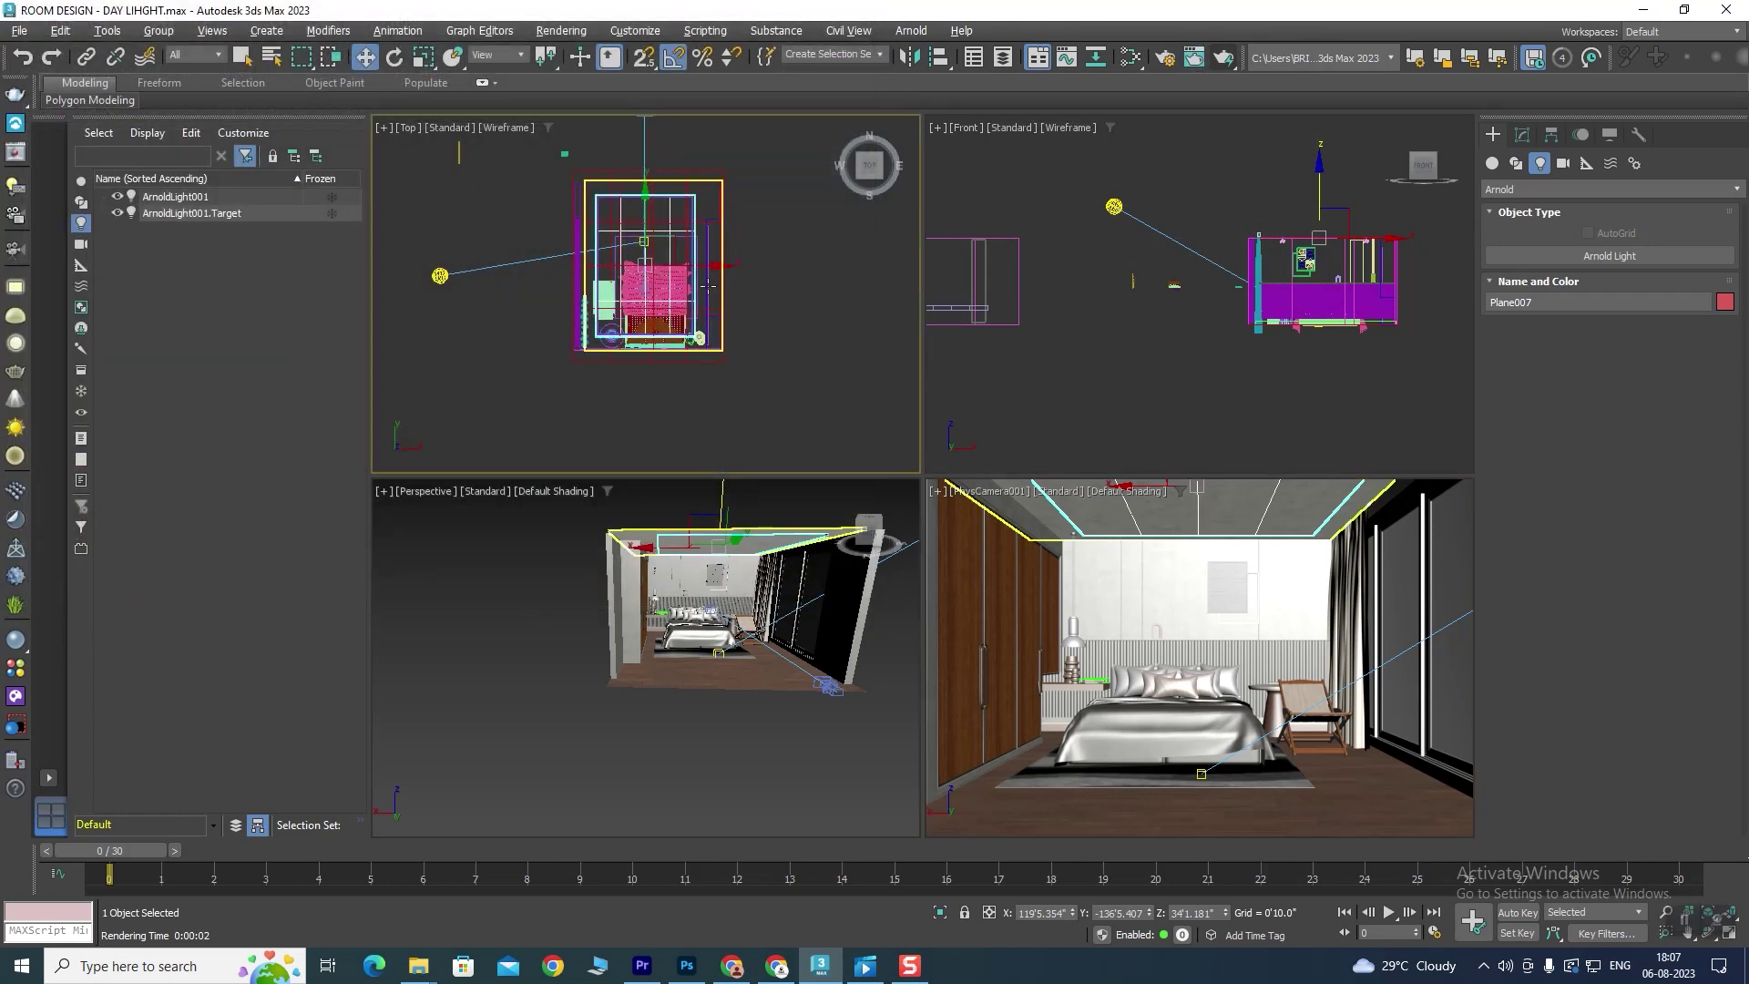
middle_click_drag(686, 105, 685, 168)
left_click(644, 156)
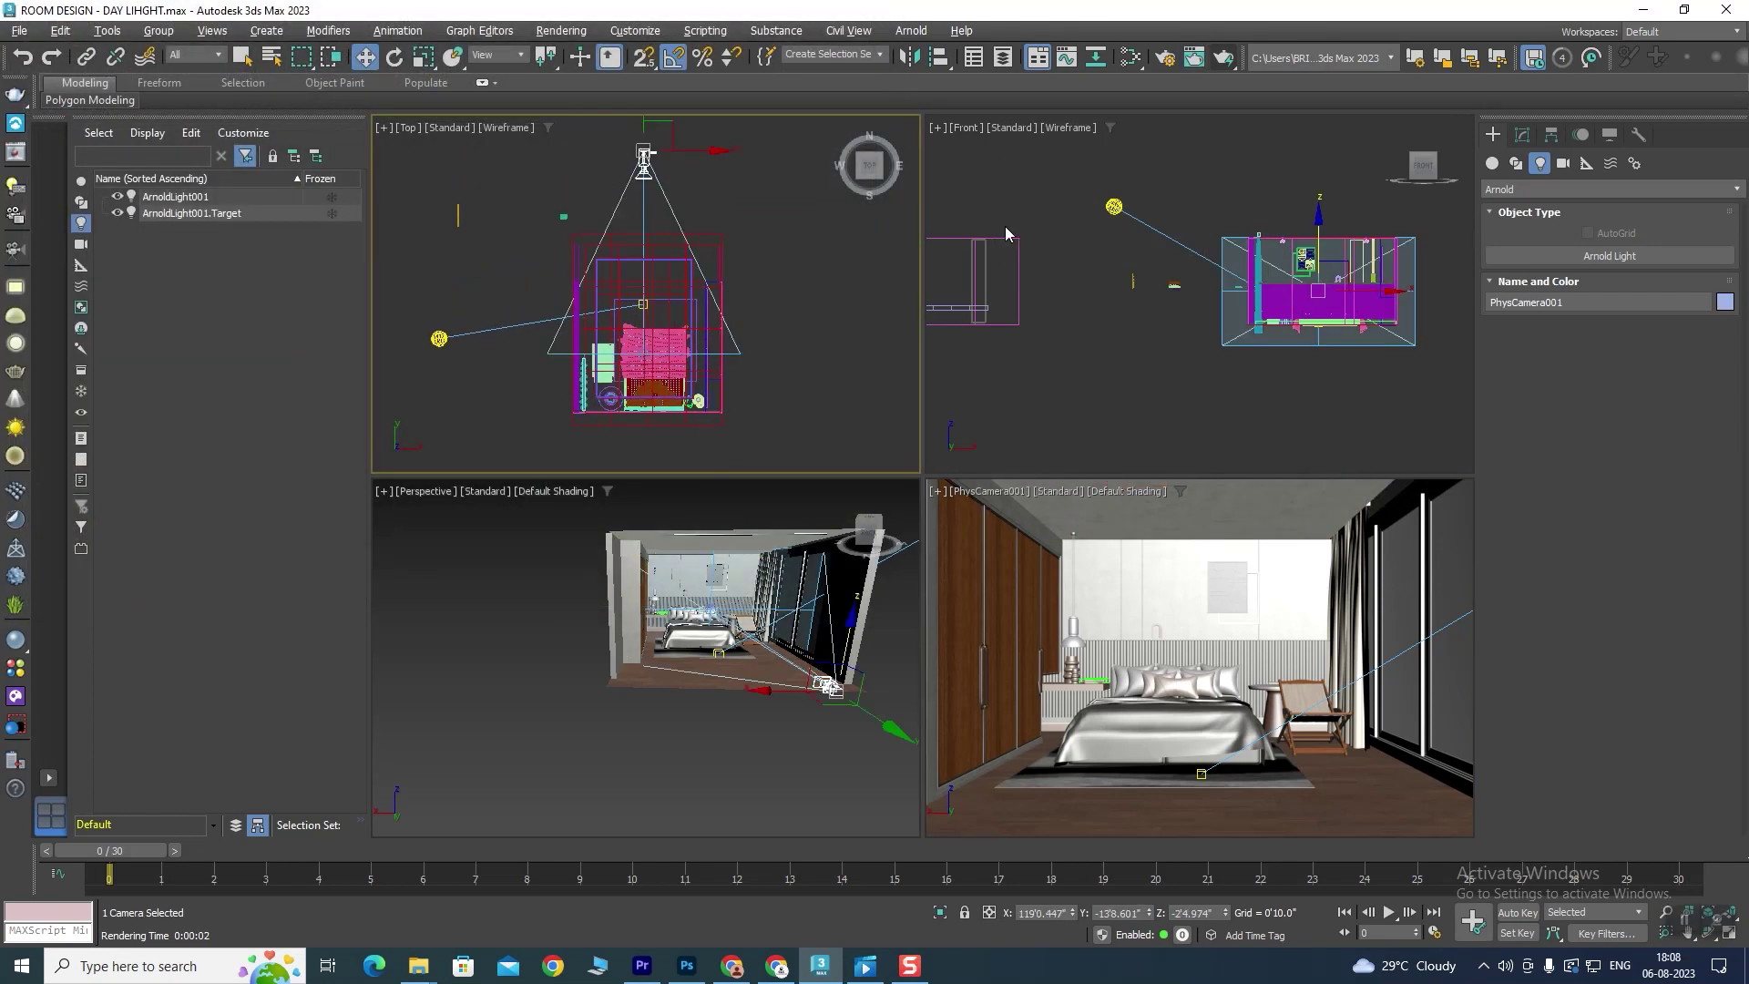
left_click(1522, 134)
left_click_drag(1696, 682, 1746, 365)
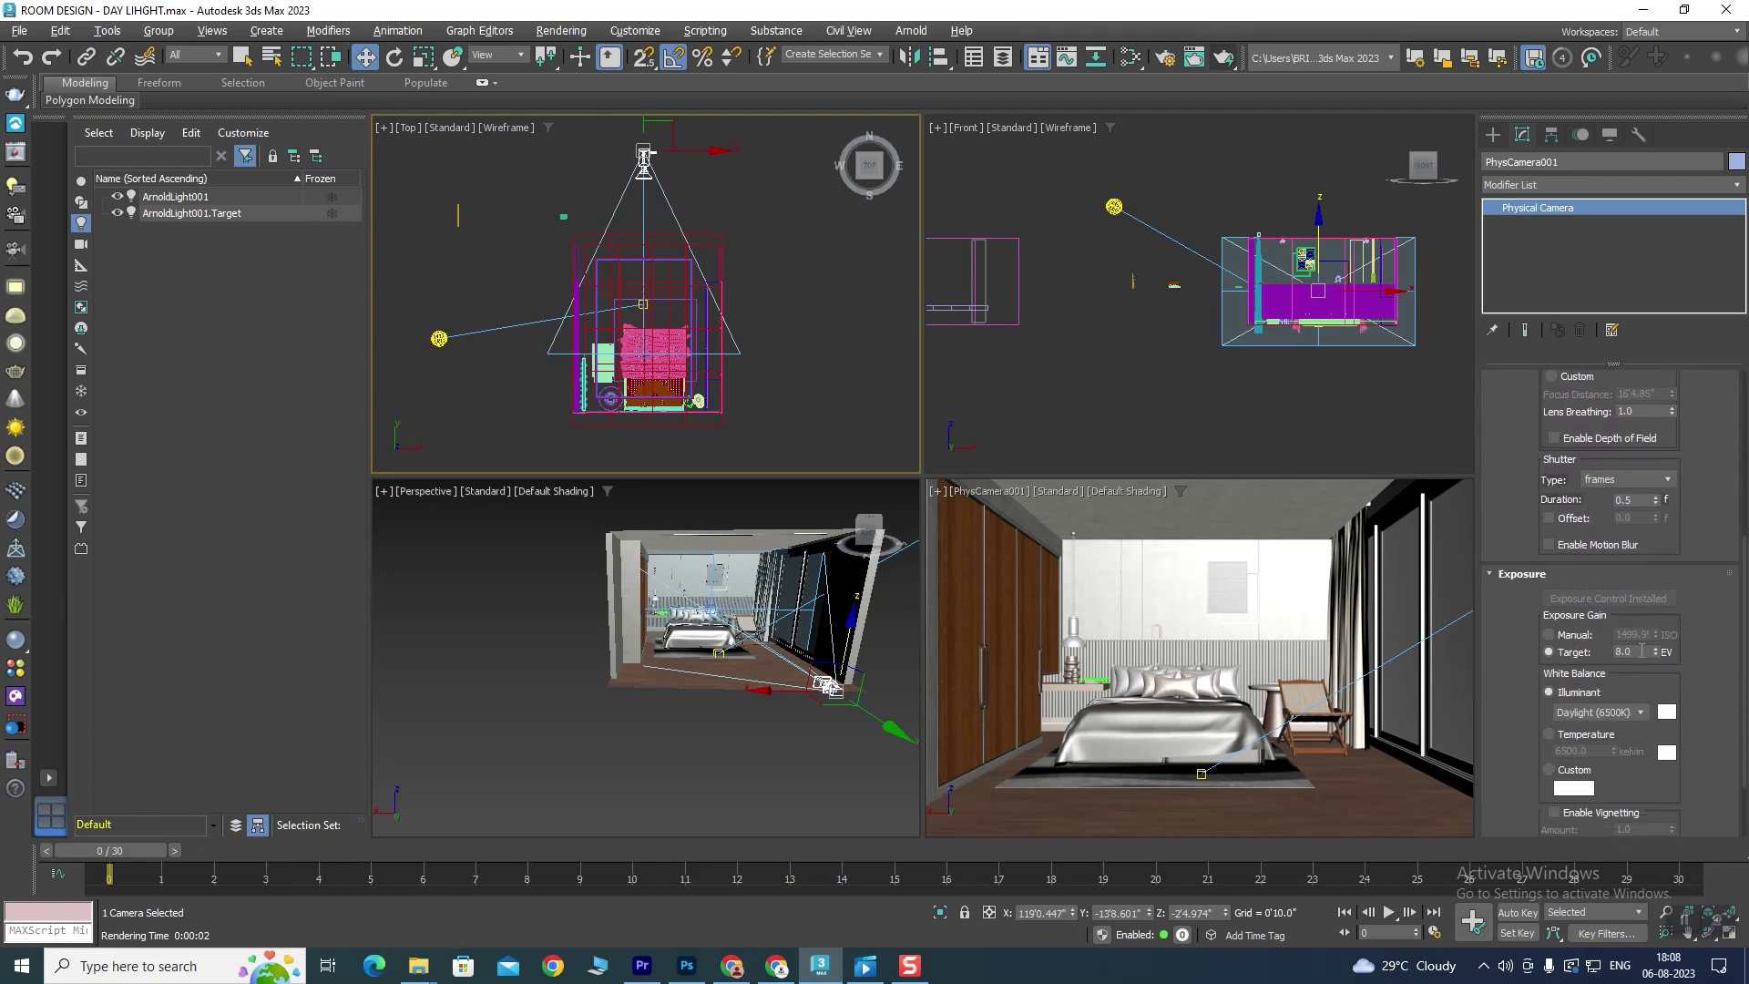
left_click_drag(1642, 650, 1571, 649)
Step: Raise ArnoldLight001's exposure from 2.0 to 4.0 and start a new test render
left_click(439, 338)
left_click_drag(1653, 507, 1558, 510)
key("Return")
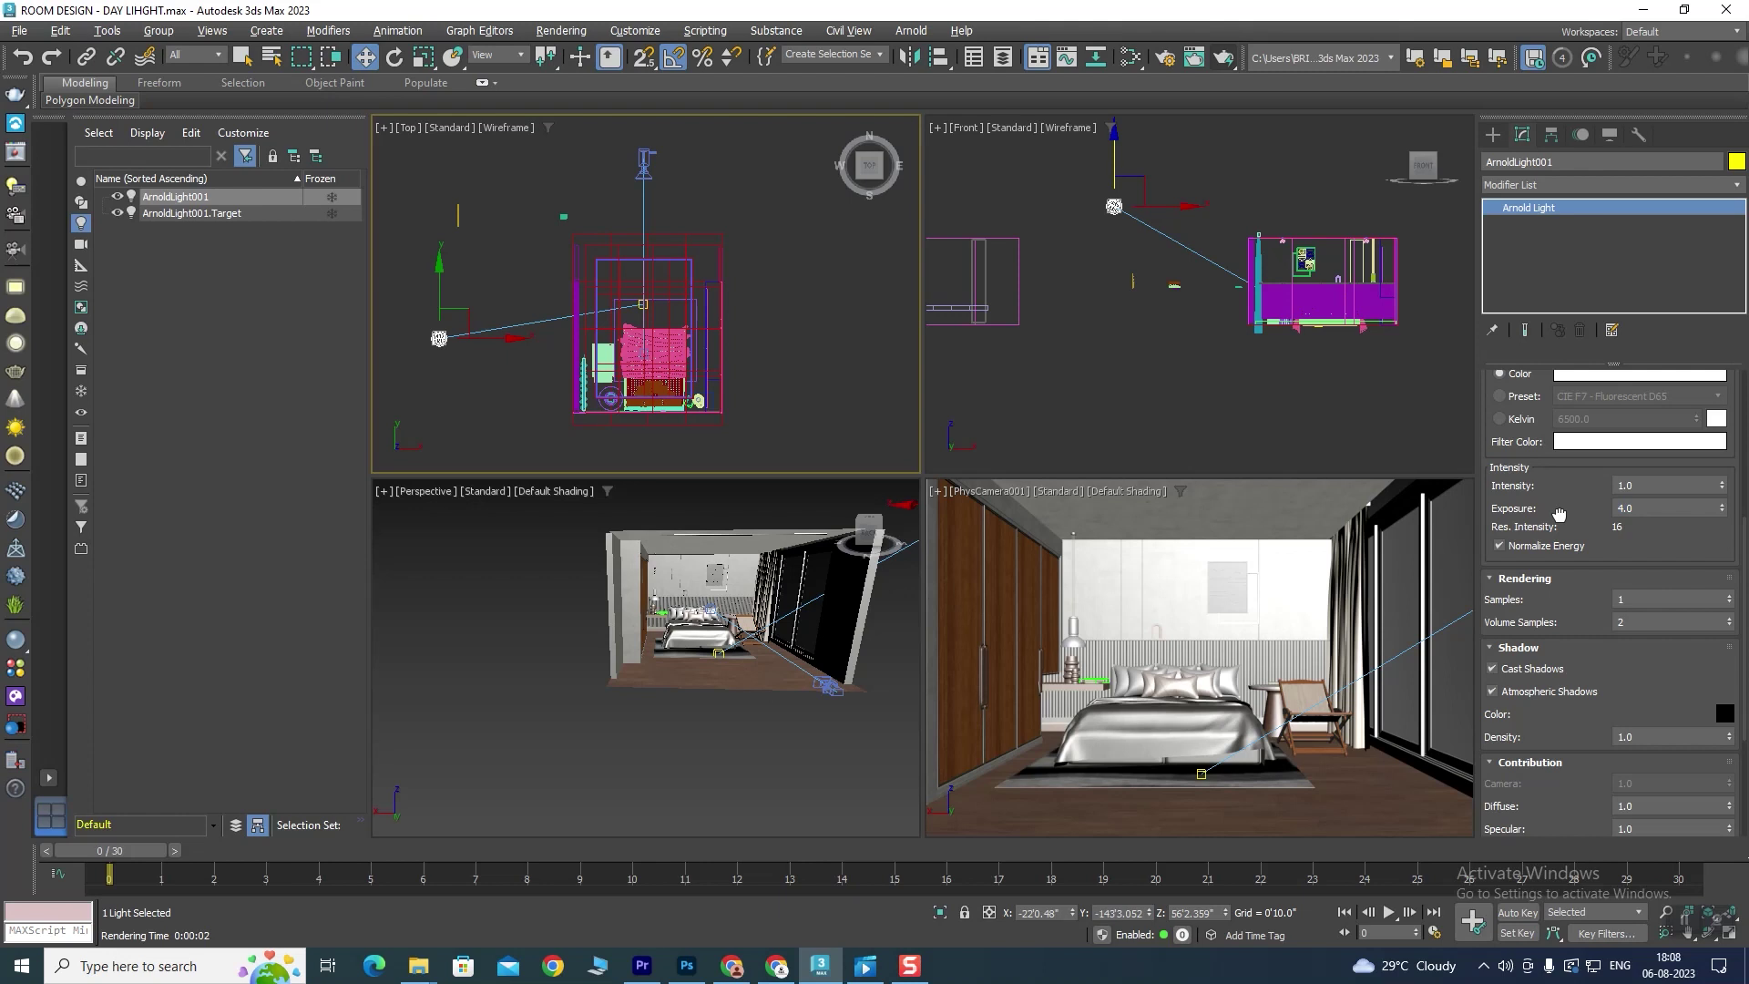
left_click(1201, 565)
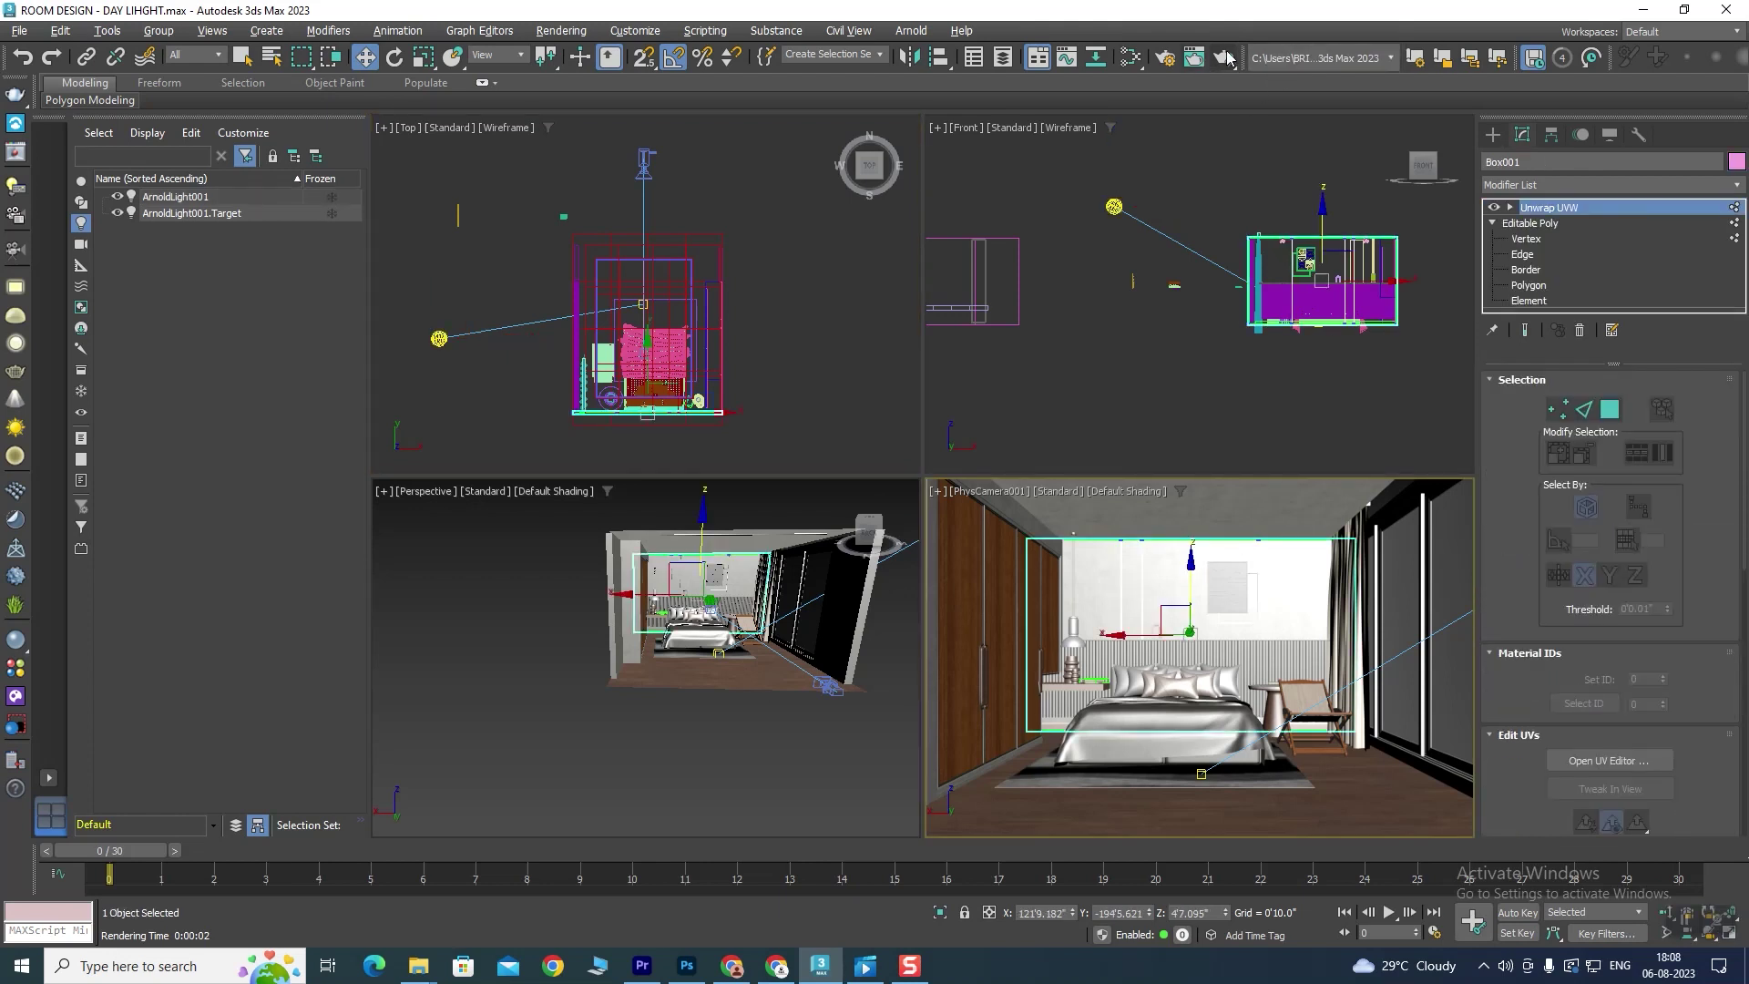
left_click(1225, 57)
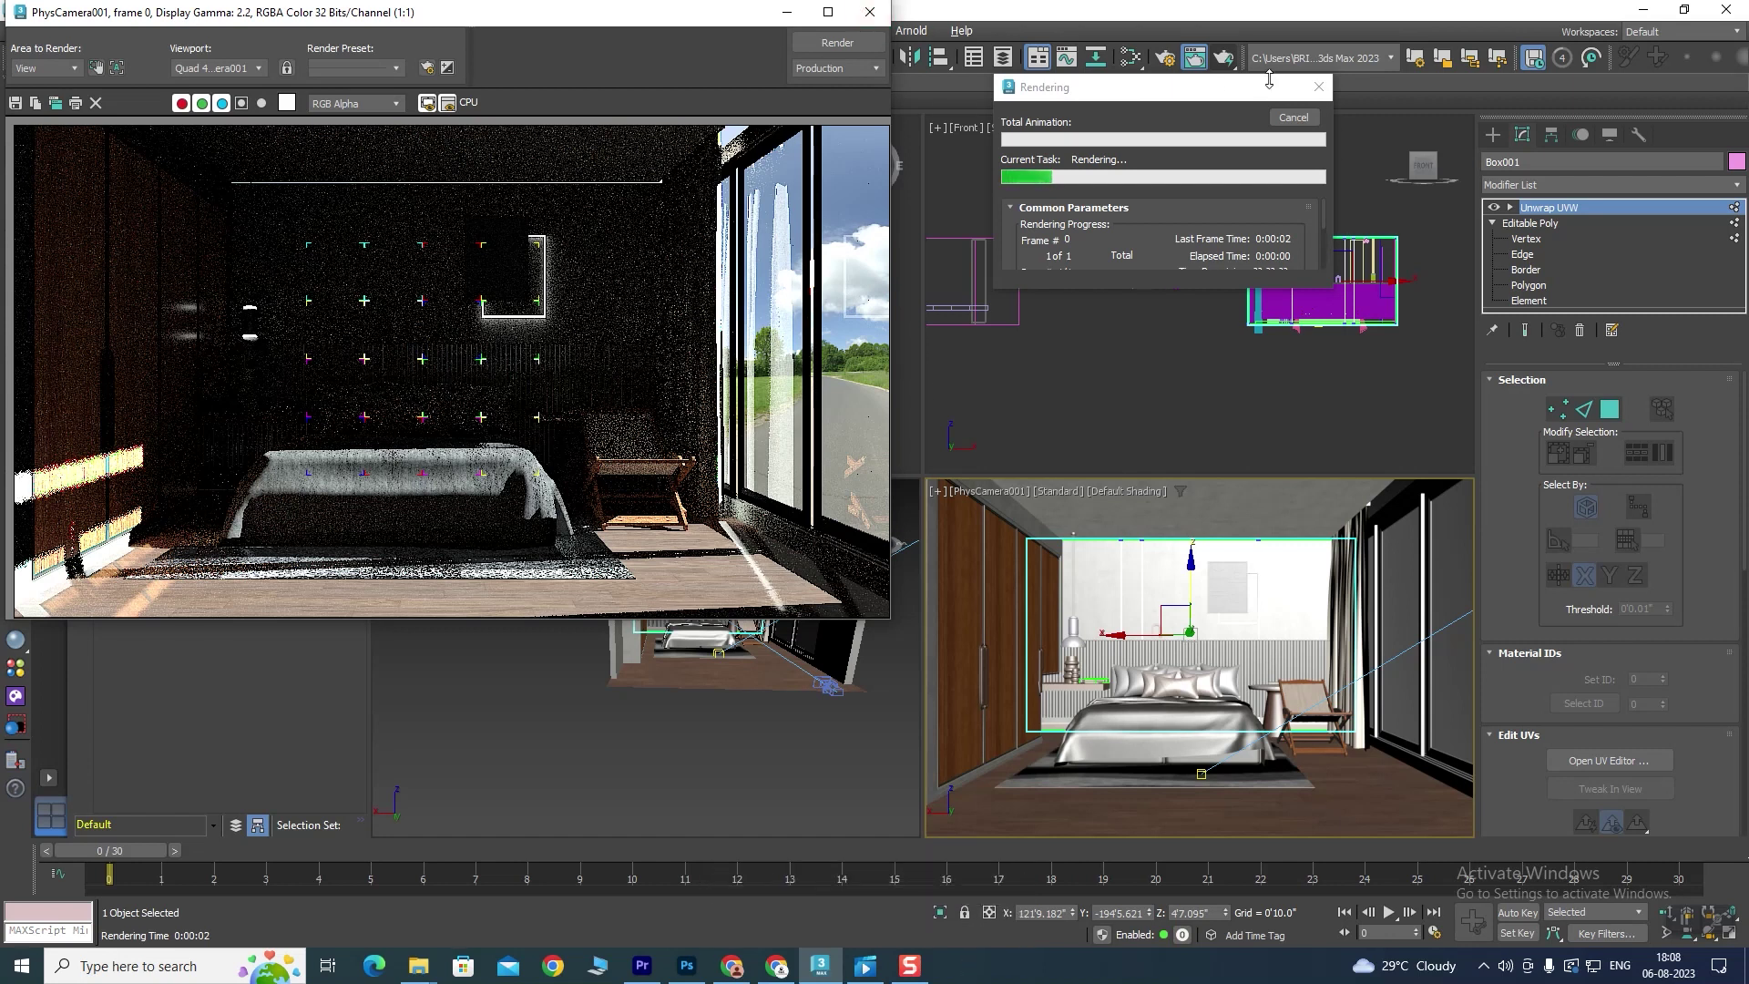
Step: Close the finished sunlit render's progress dialog and frame buffer window
left_click(1294, 117)
left_click(870, 12)
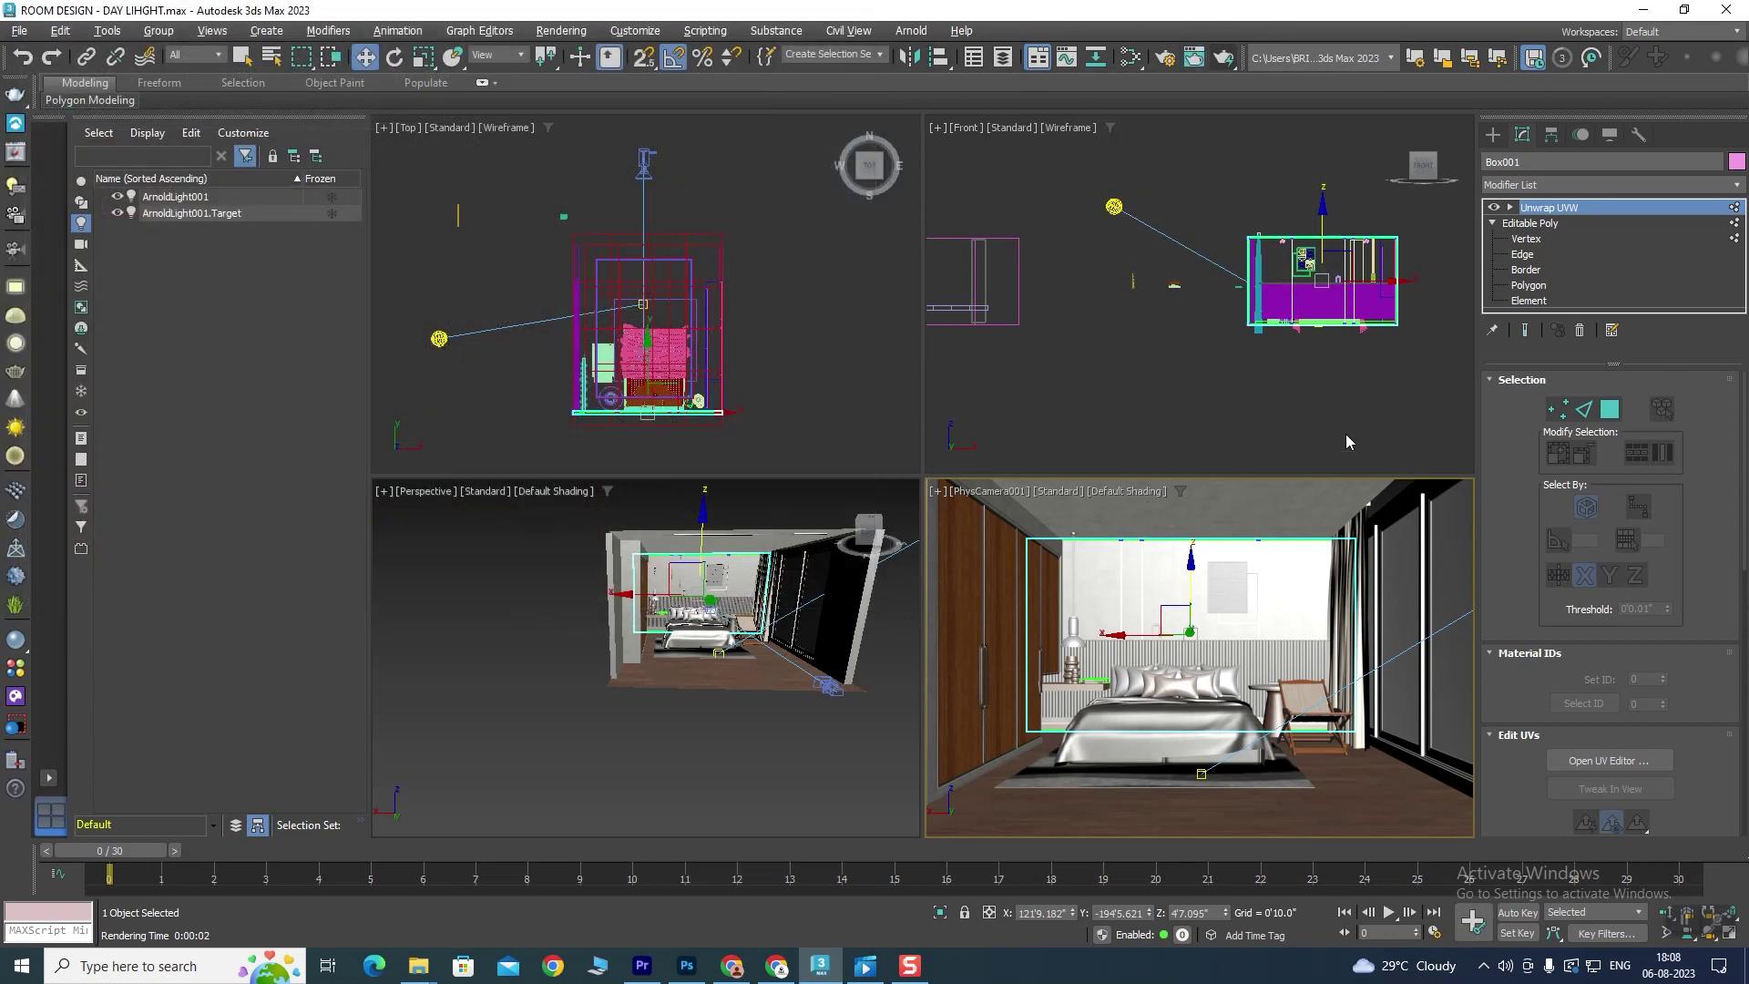
left_click(1492, 135)
Step: Place ArnoldLight002 as a Skydome in the Top view with LatLong format
left_click(1609, 256)
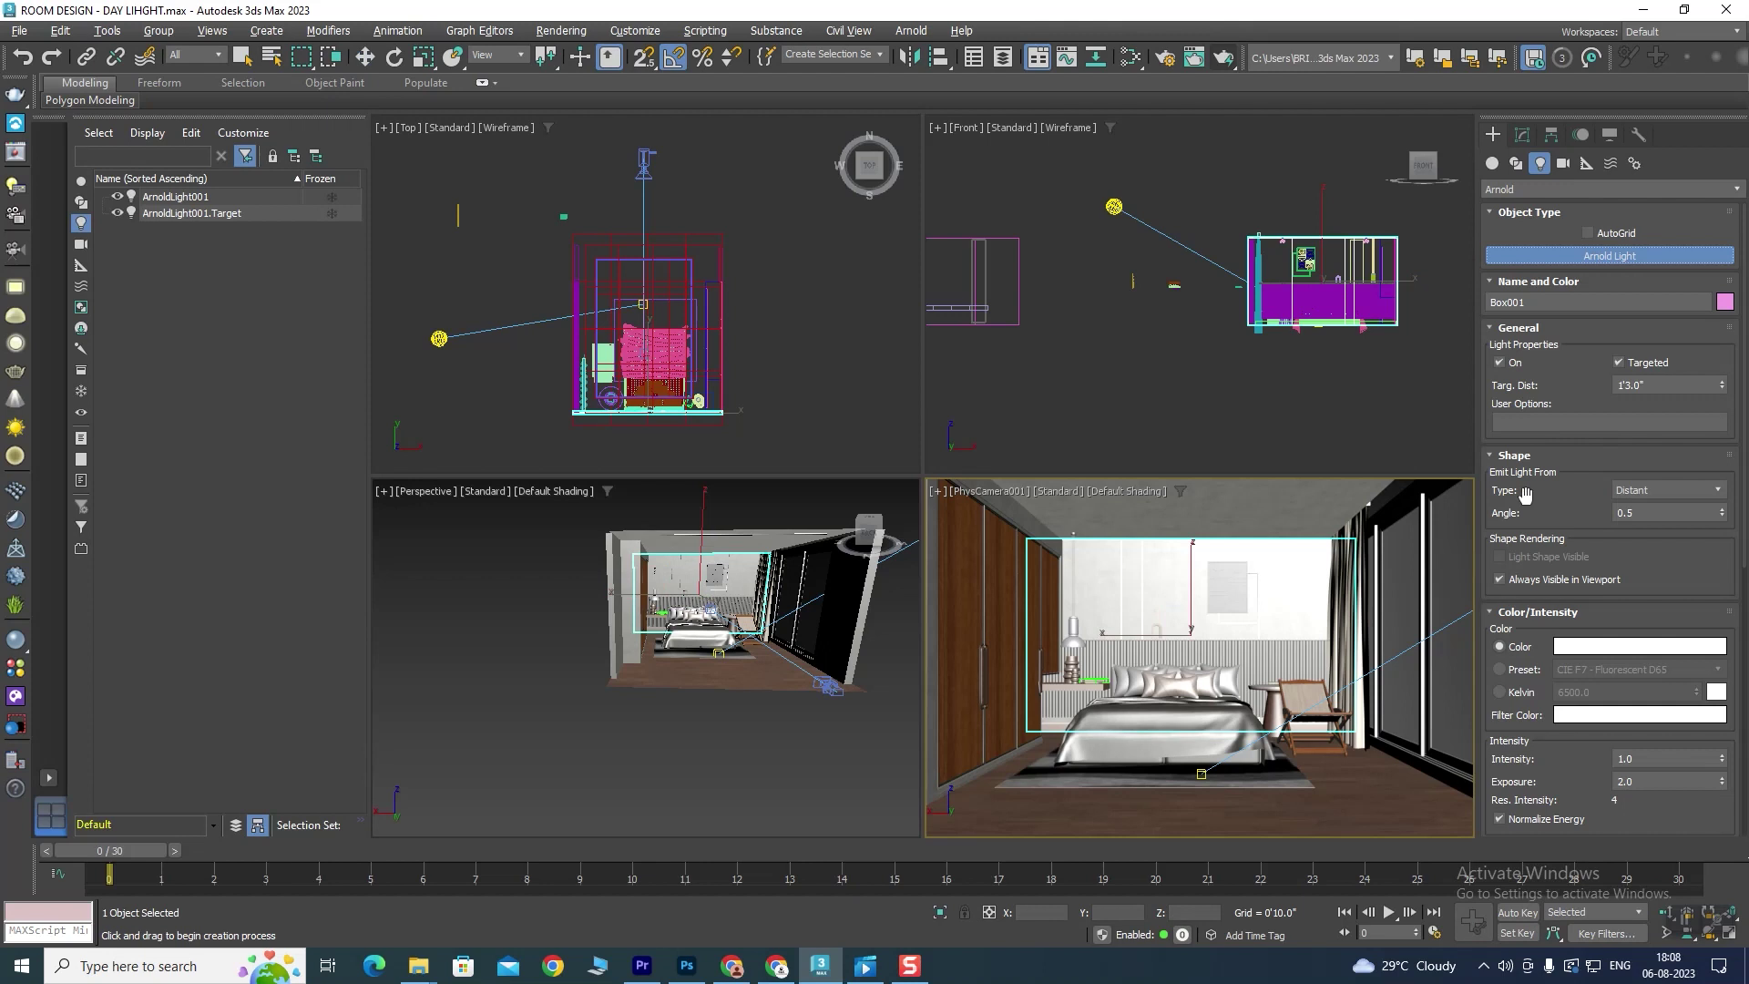
left_click(1644, 495)
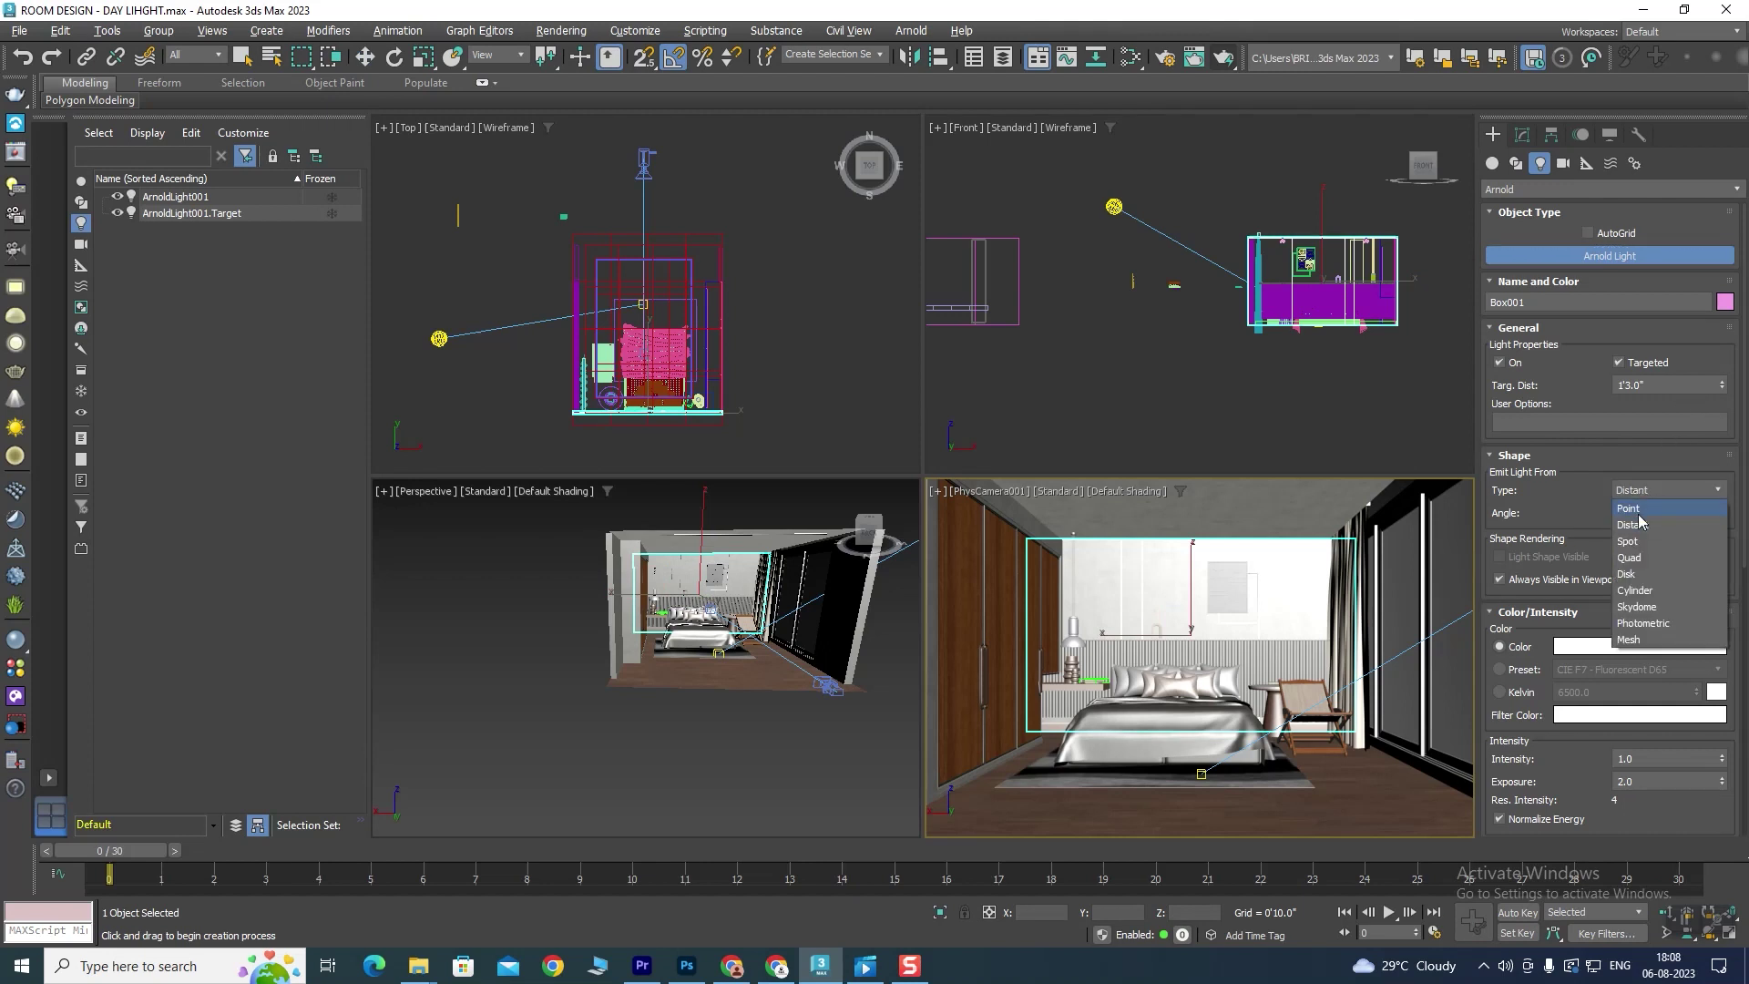
left_click(1643, 608)
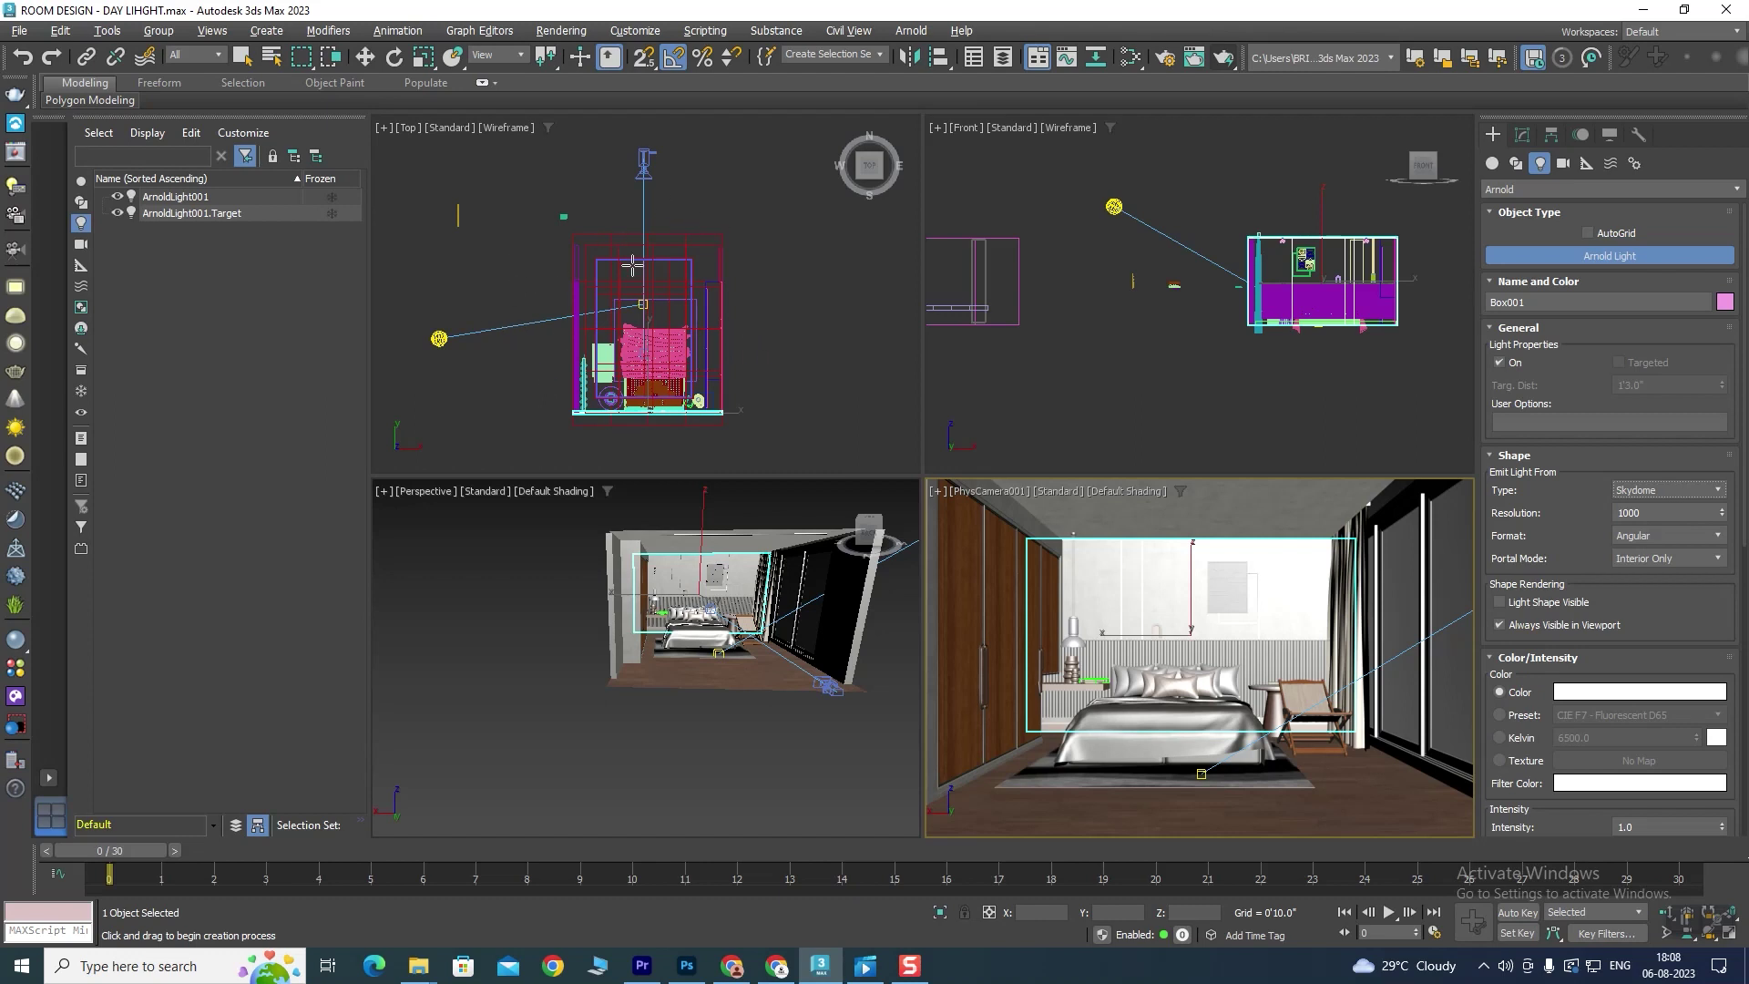
left_click(676, 209)
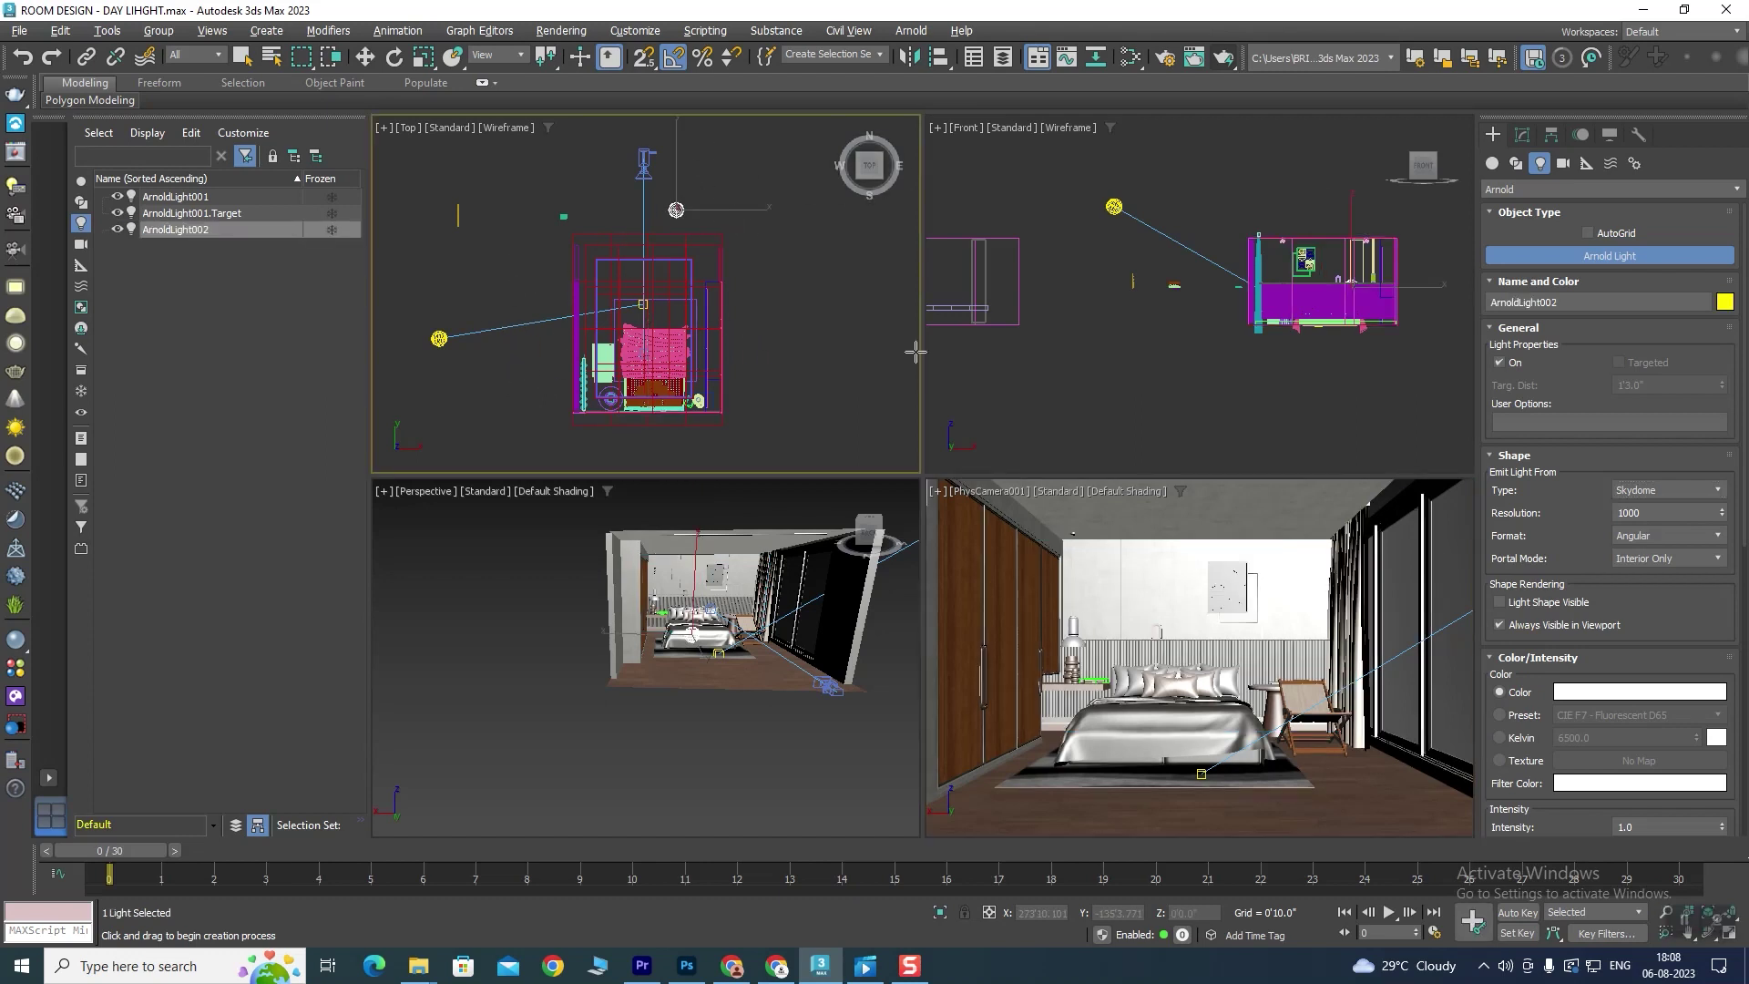
left_click(1654, 538)
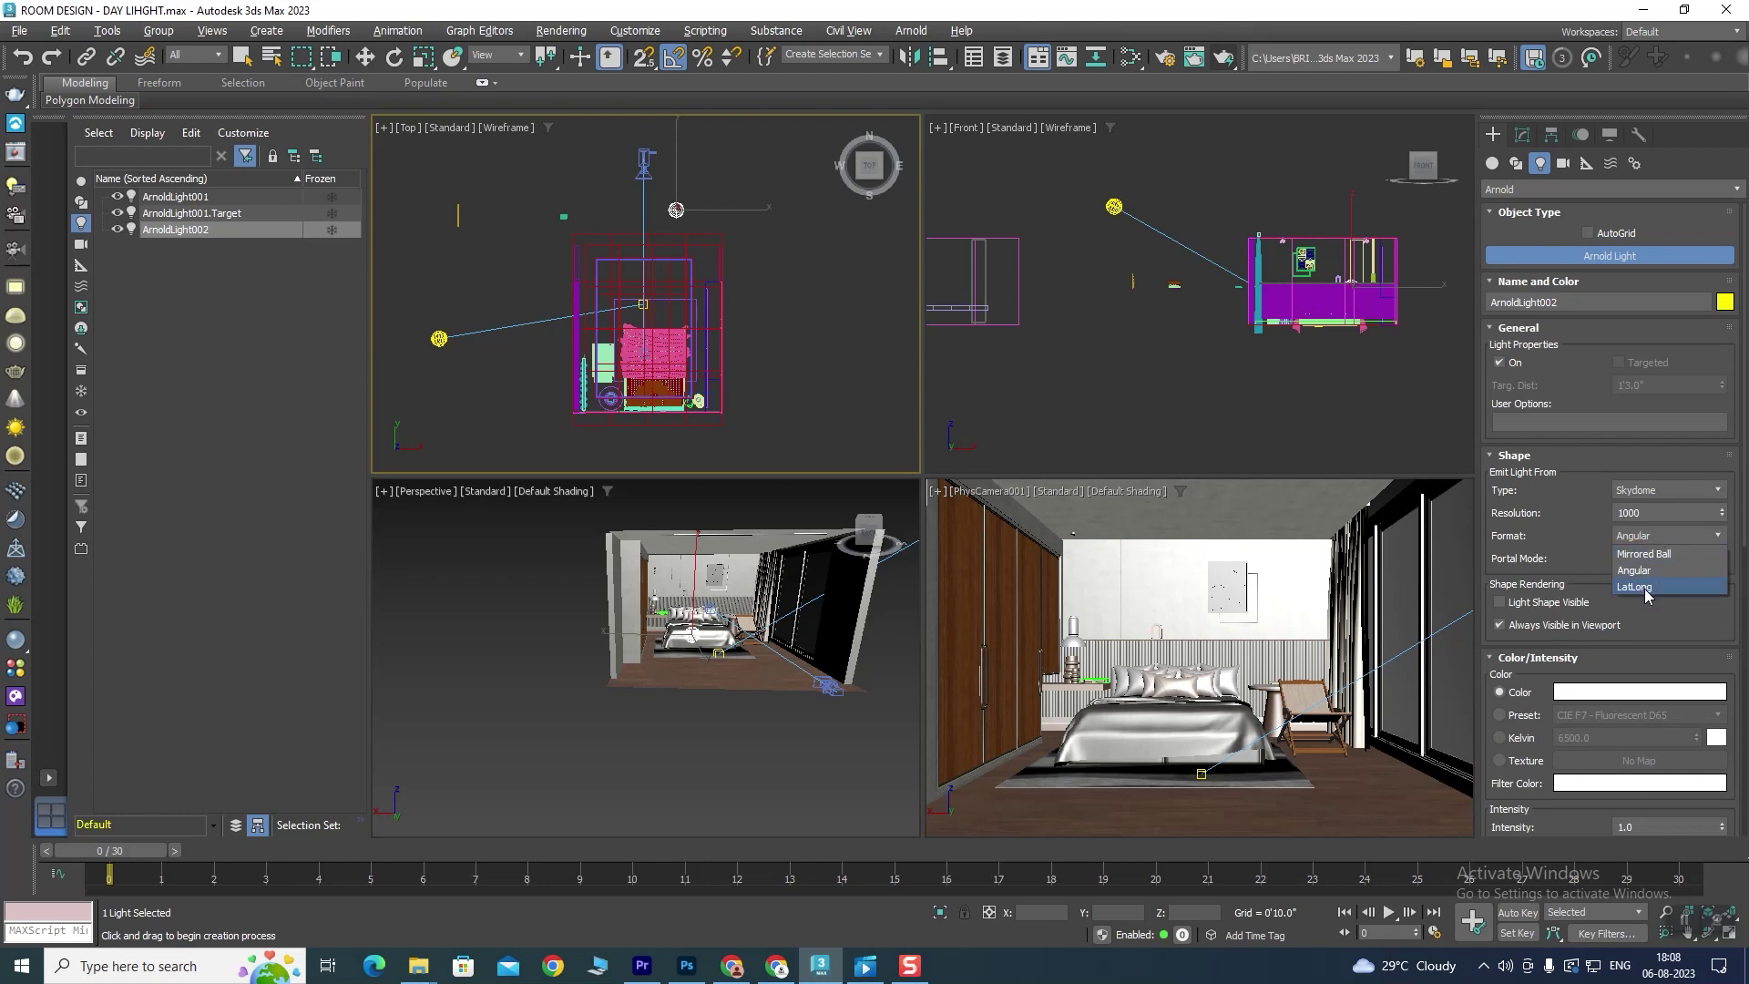
left_click(1644, 592)
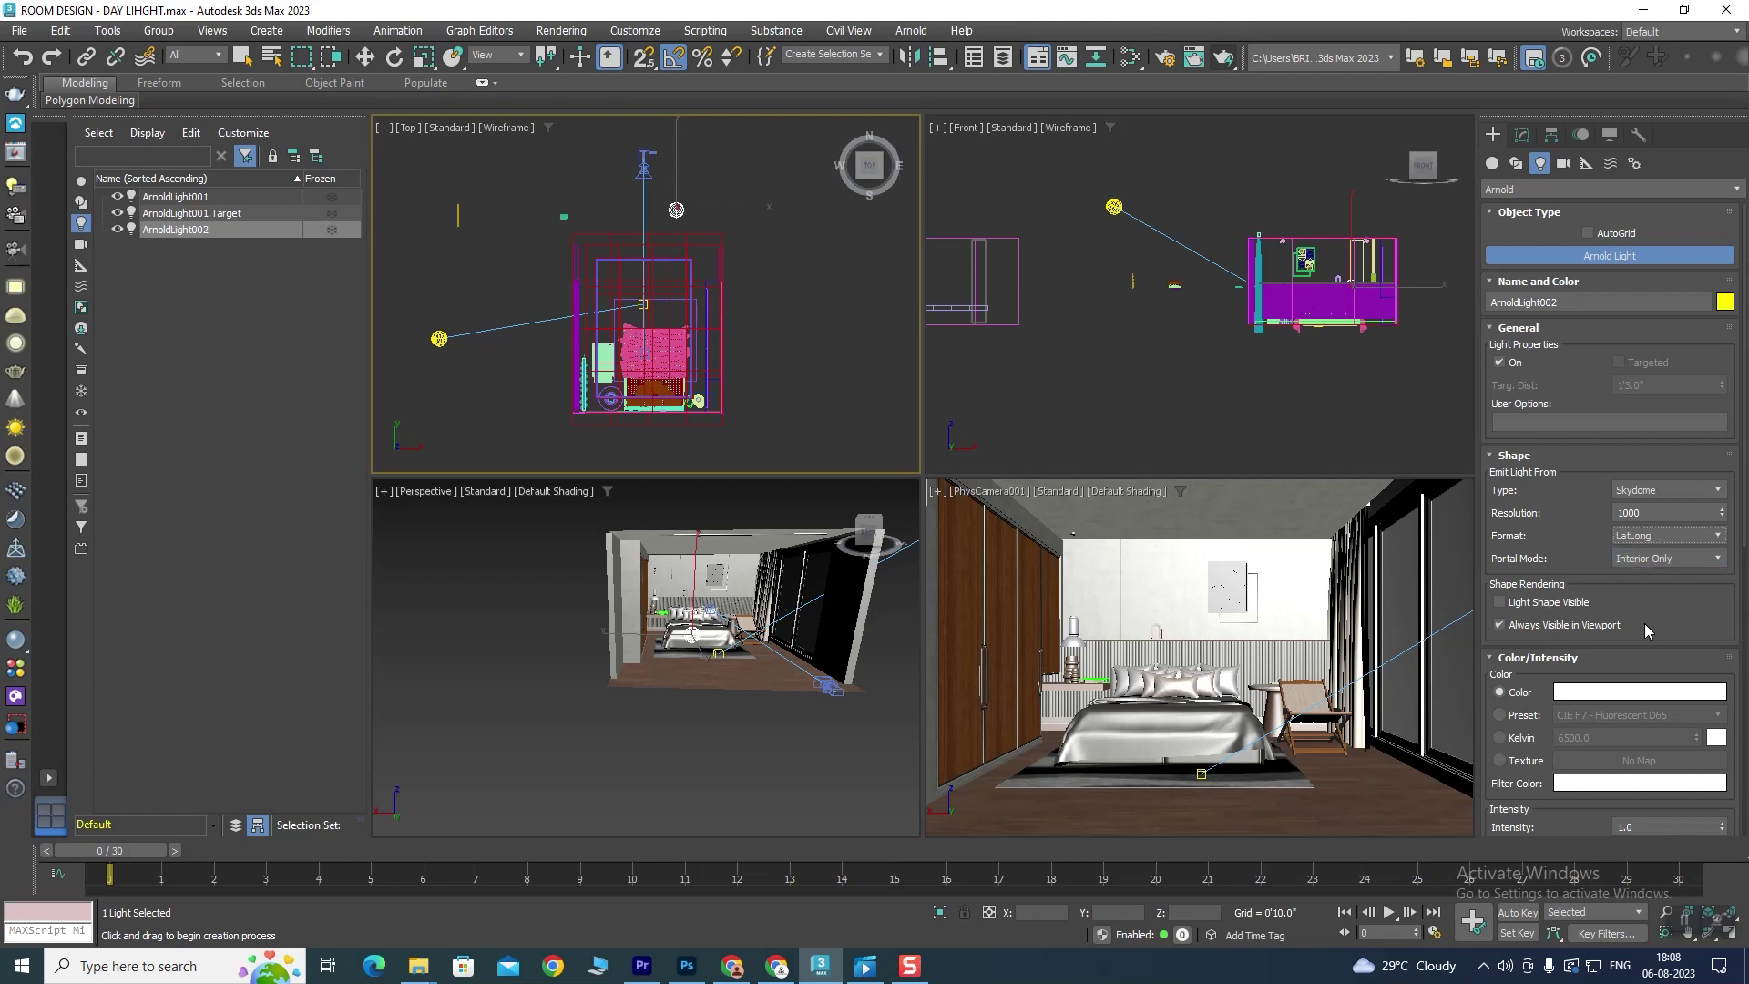
left_click_drag(1643, 623, 1649, 350)
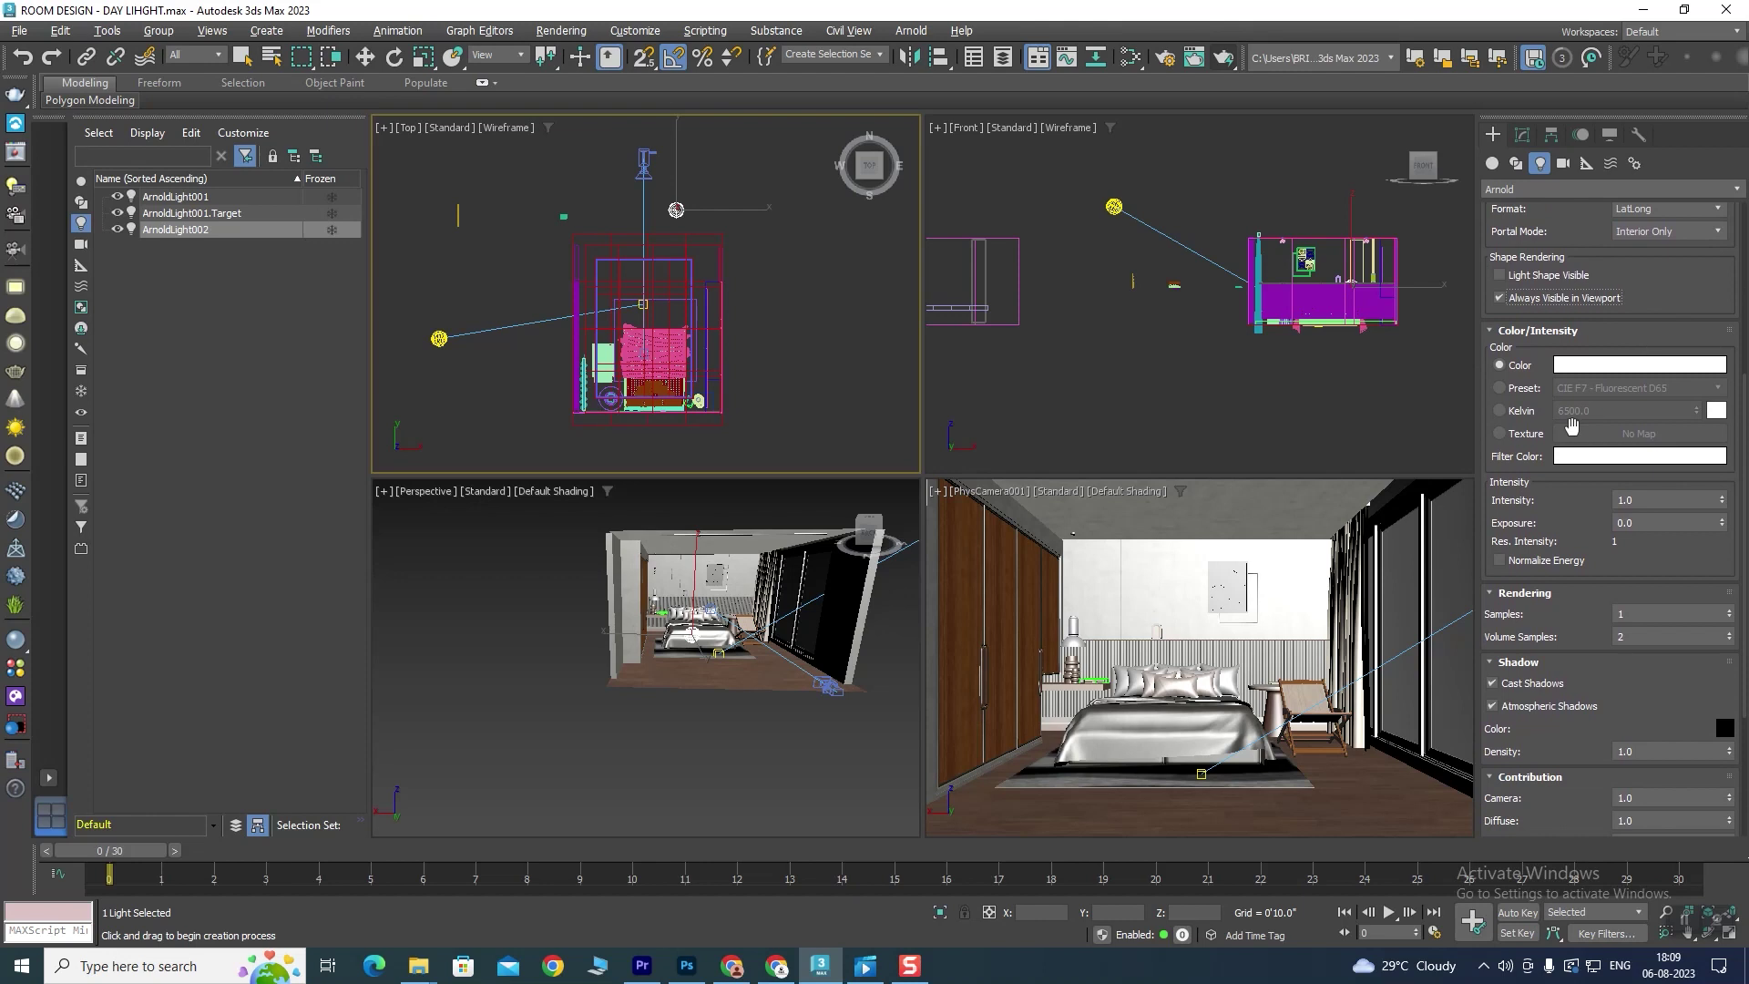
Step: Switch the skydome light's Color source to Texture and pick a Bitmap map
left_click(1498, 433)
left_click(1639, 434)
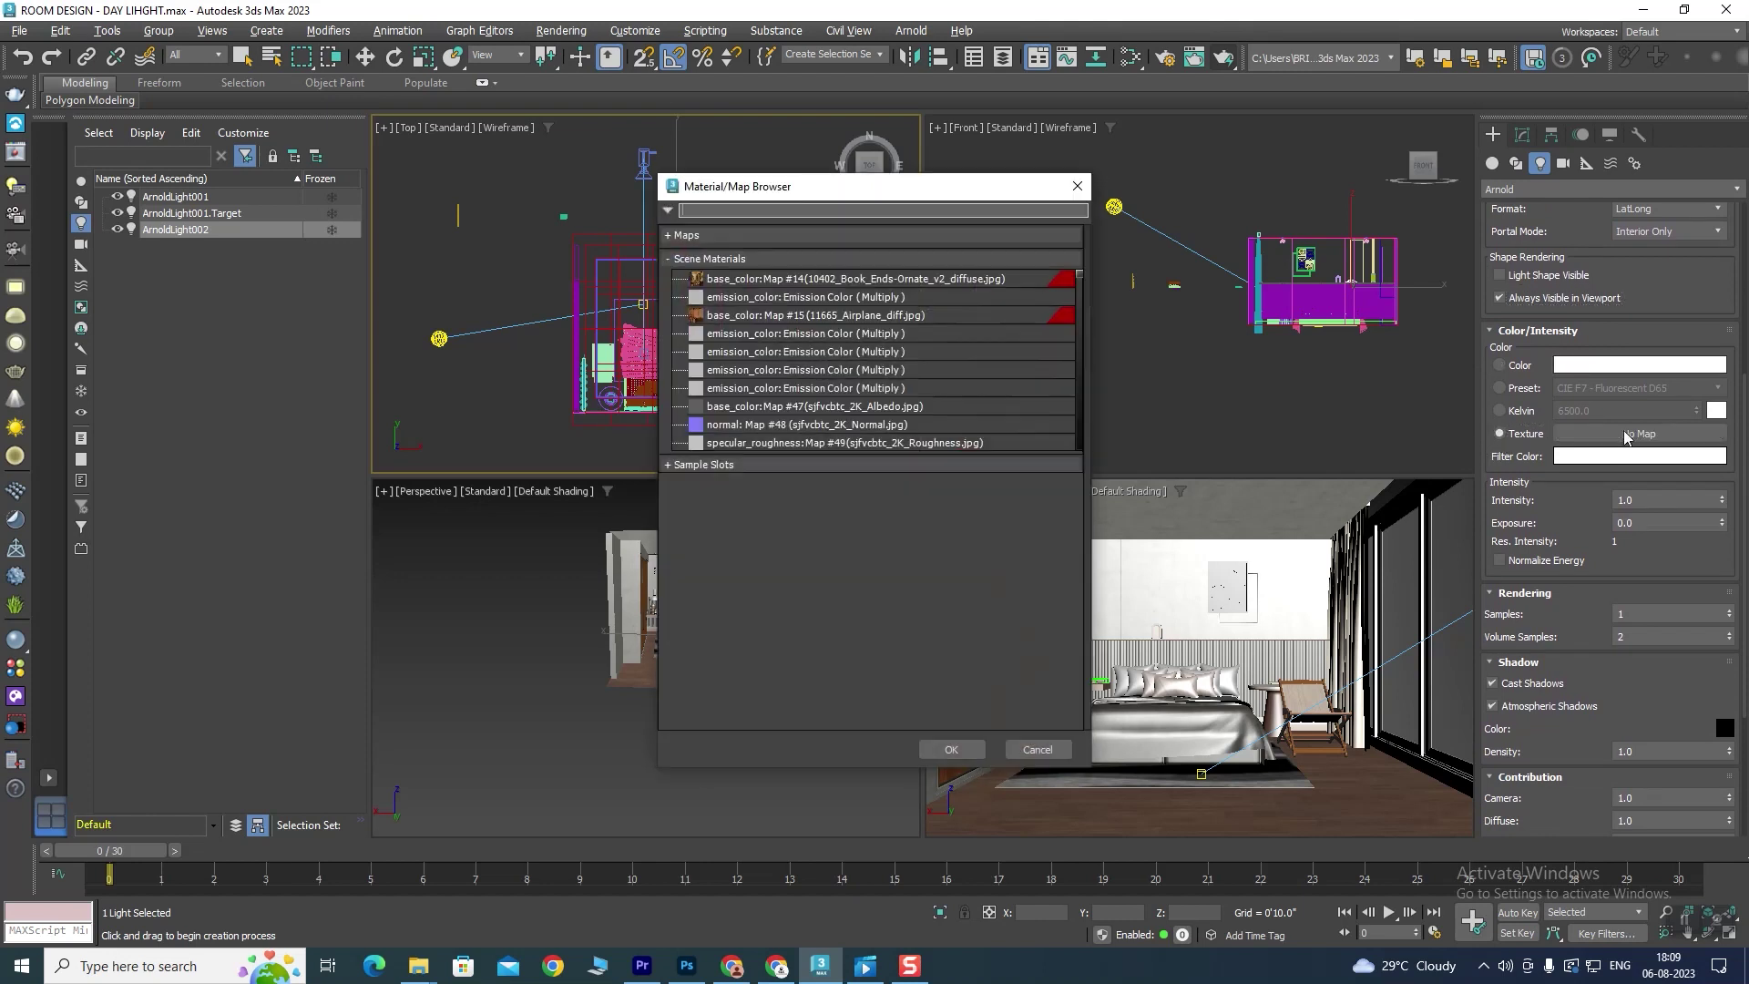
left_click(686, 235)
scroll(827, 555, "down", 3)
scroll(826, 555, "down", 6)
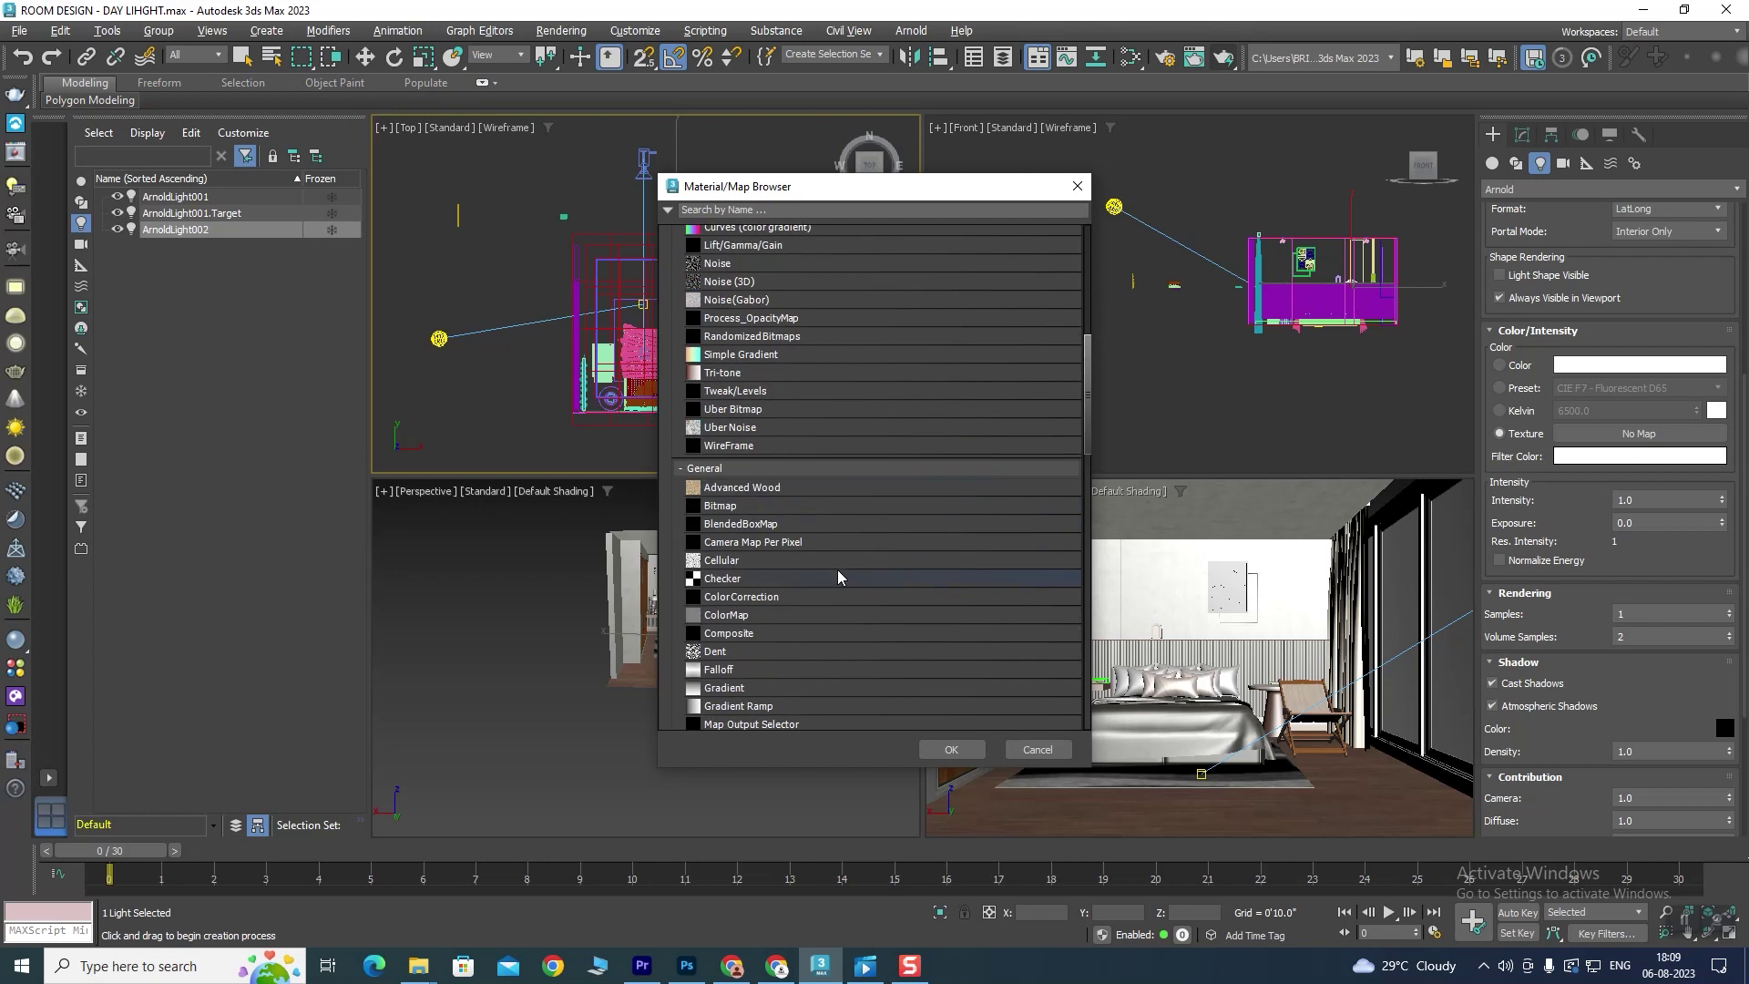
double_click(738, 506)
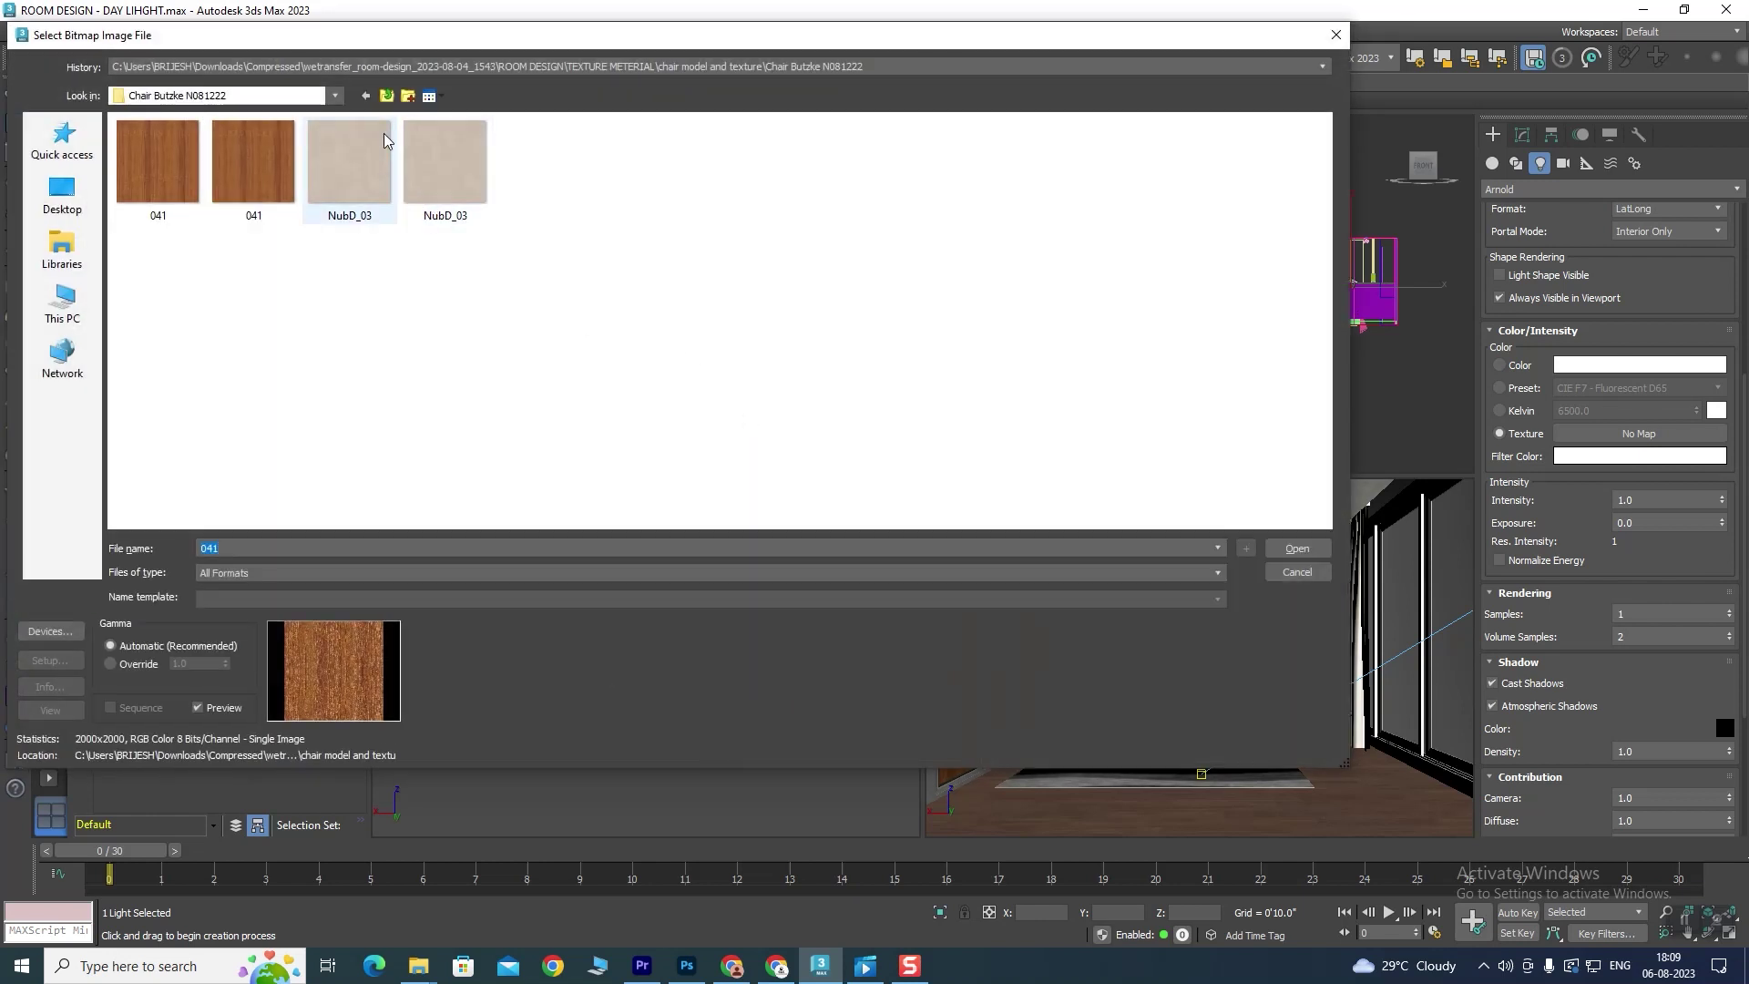
Step: Load ENVIROMENT\rural_asphalt_road_2k as the bitmap, accepting the OpenEXR configuration
left_click(383, 99)
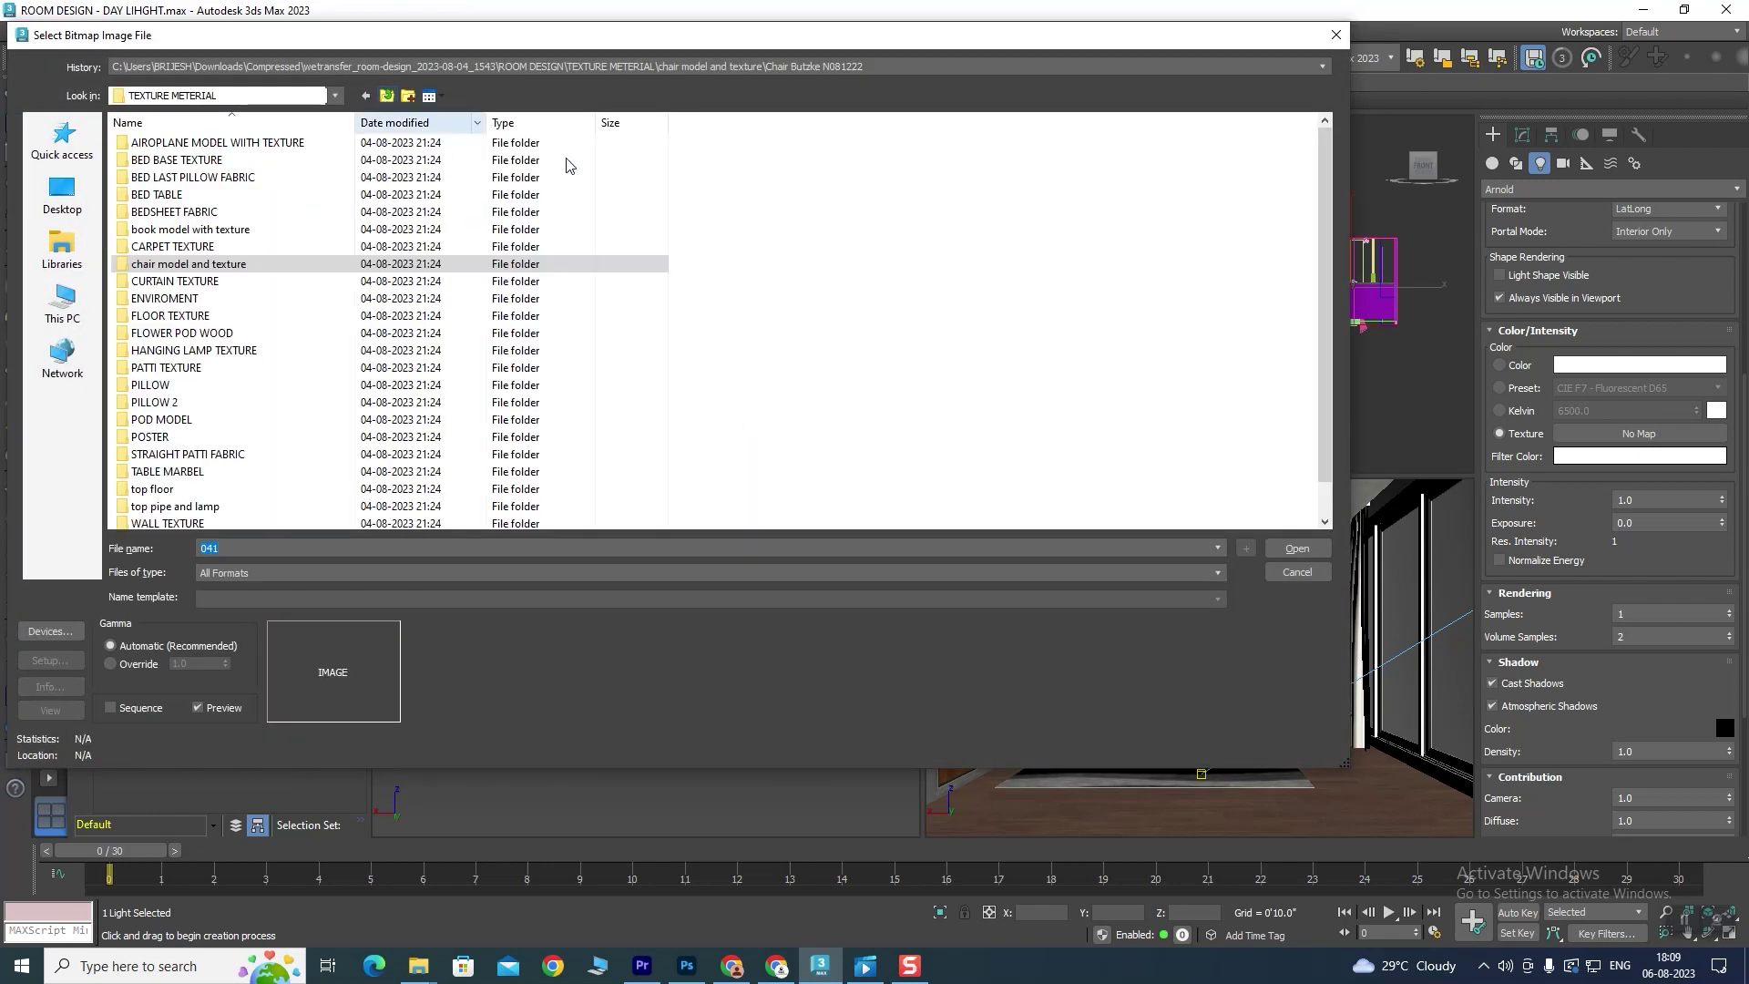
right_click(754, 215)
left_click(387, 96)
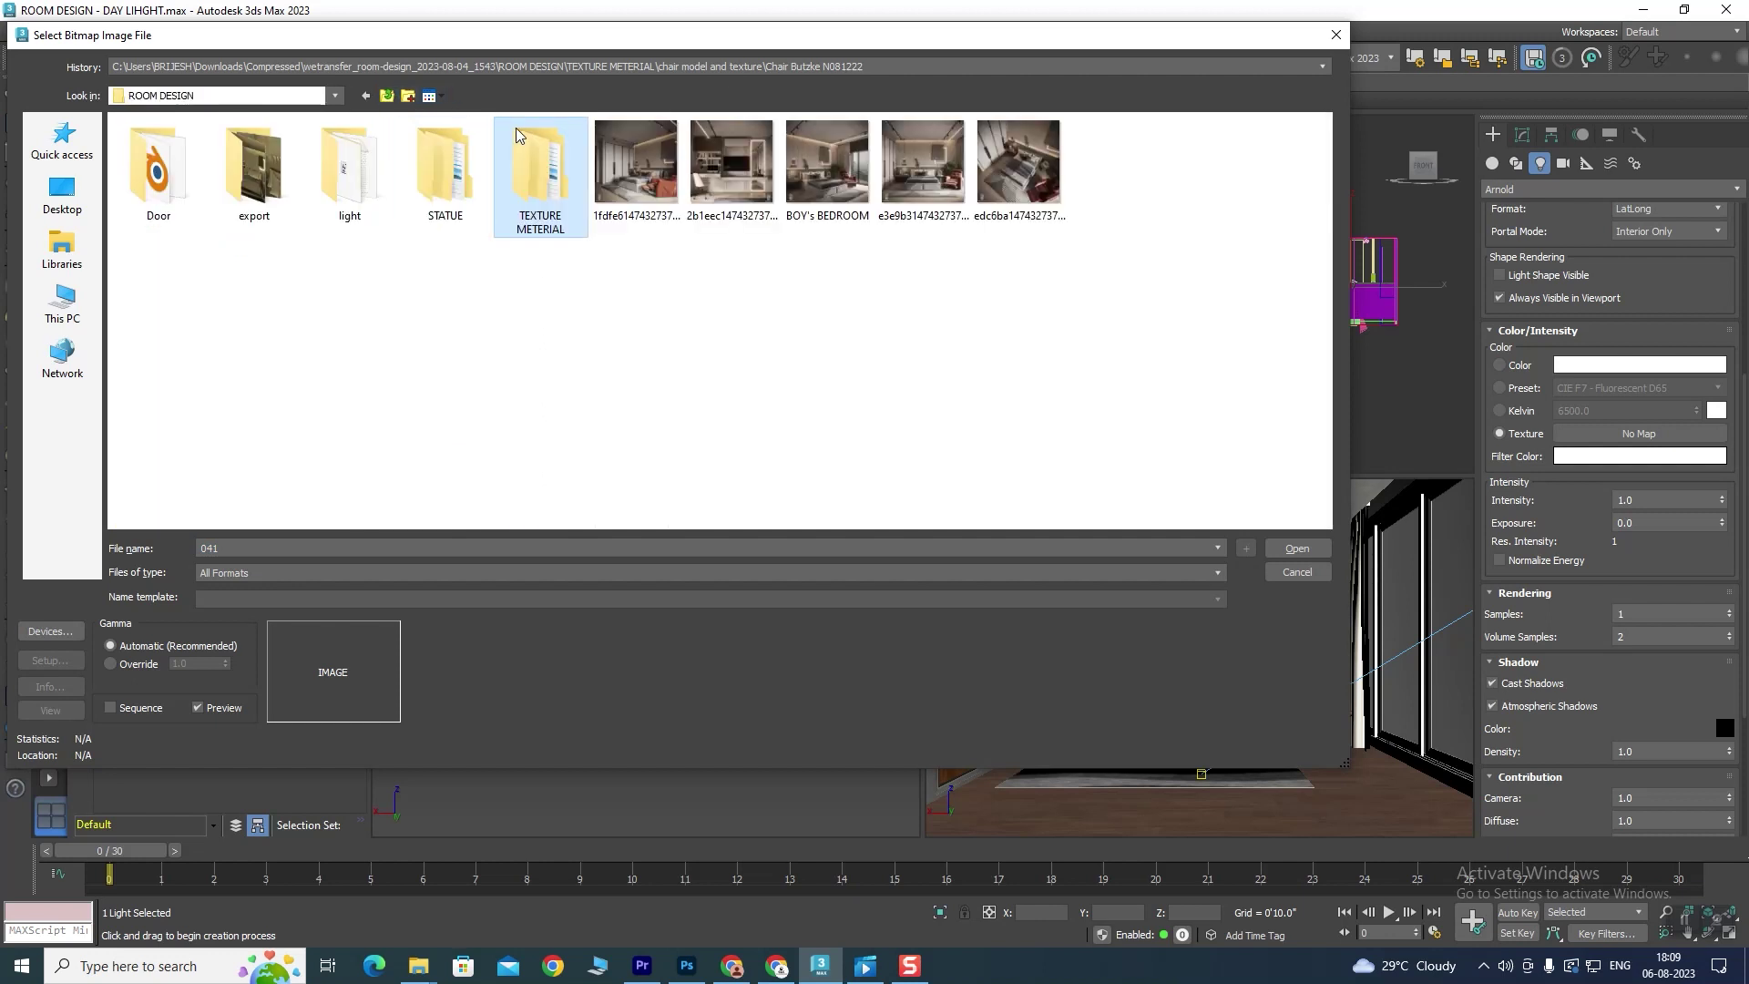
left_click(386, 96)
double_click(182, 144)
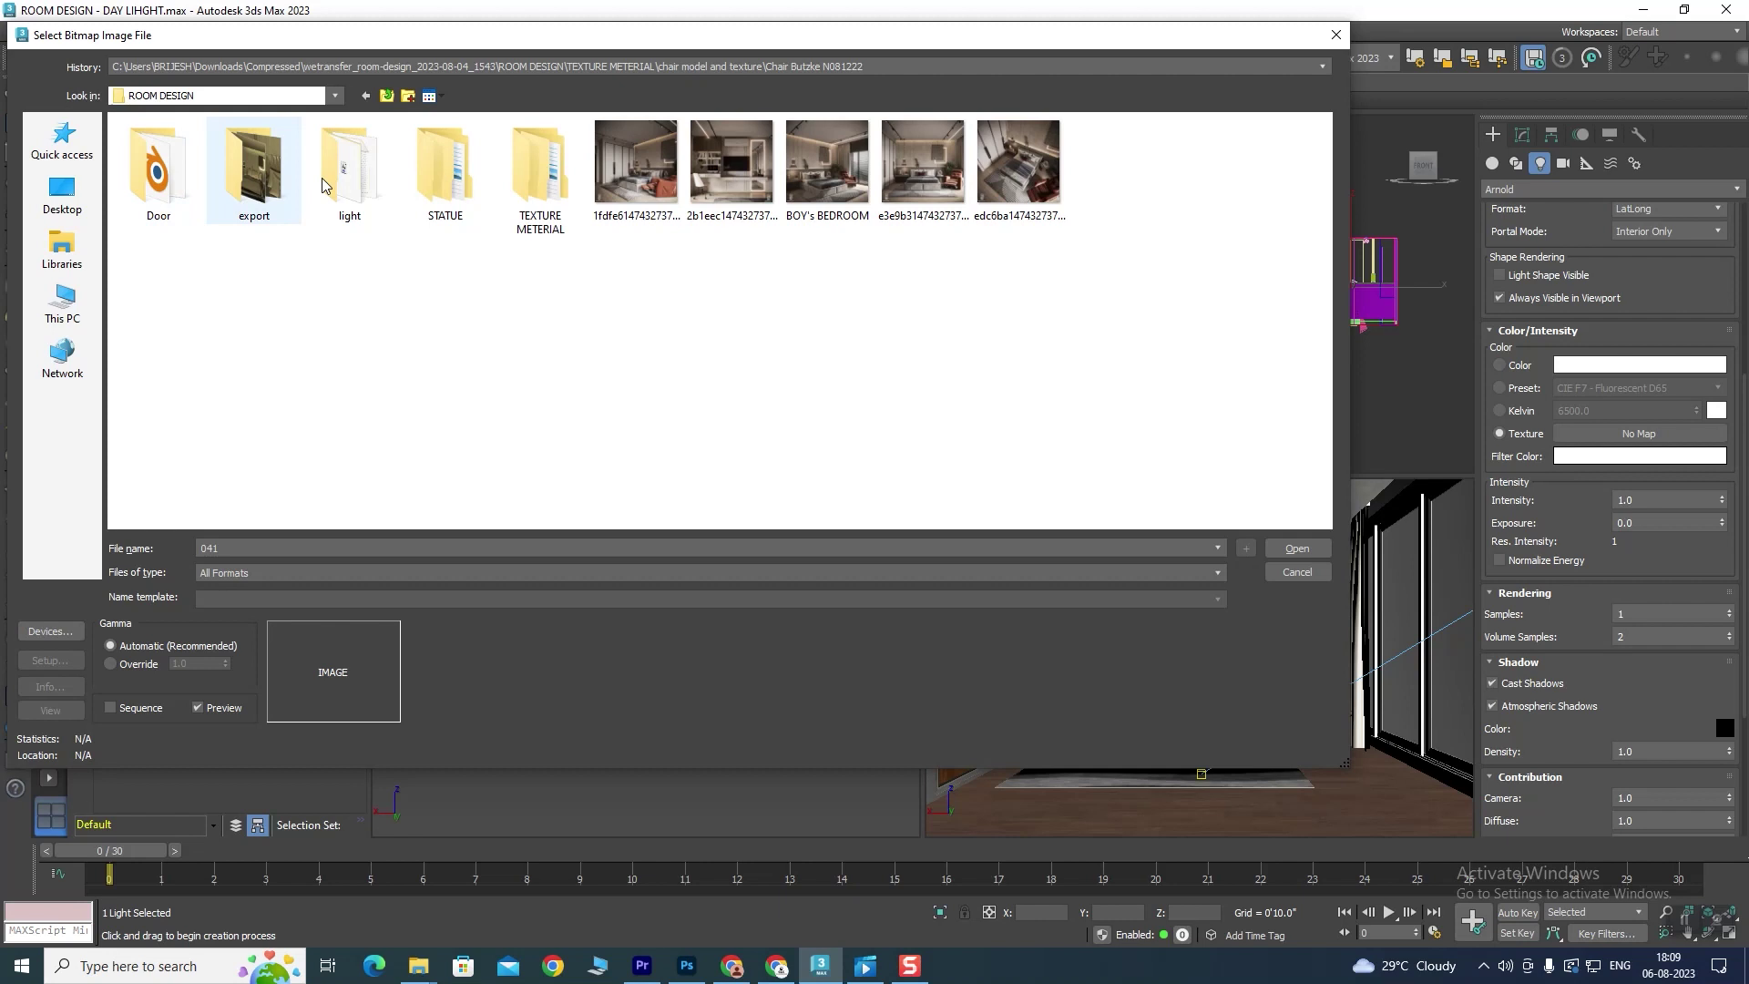
double_click(539, 189)
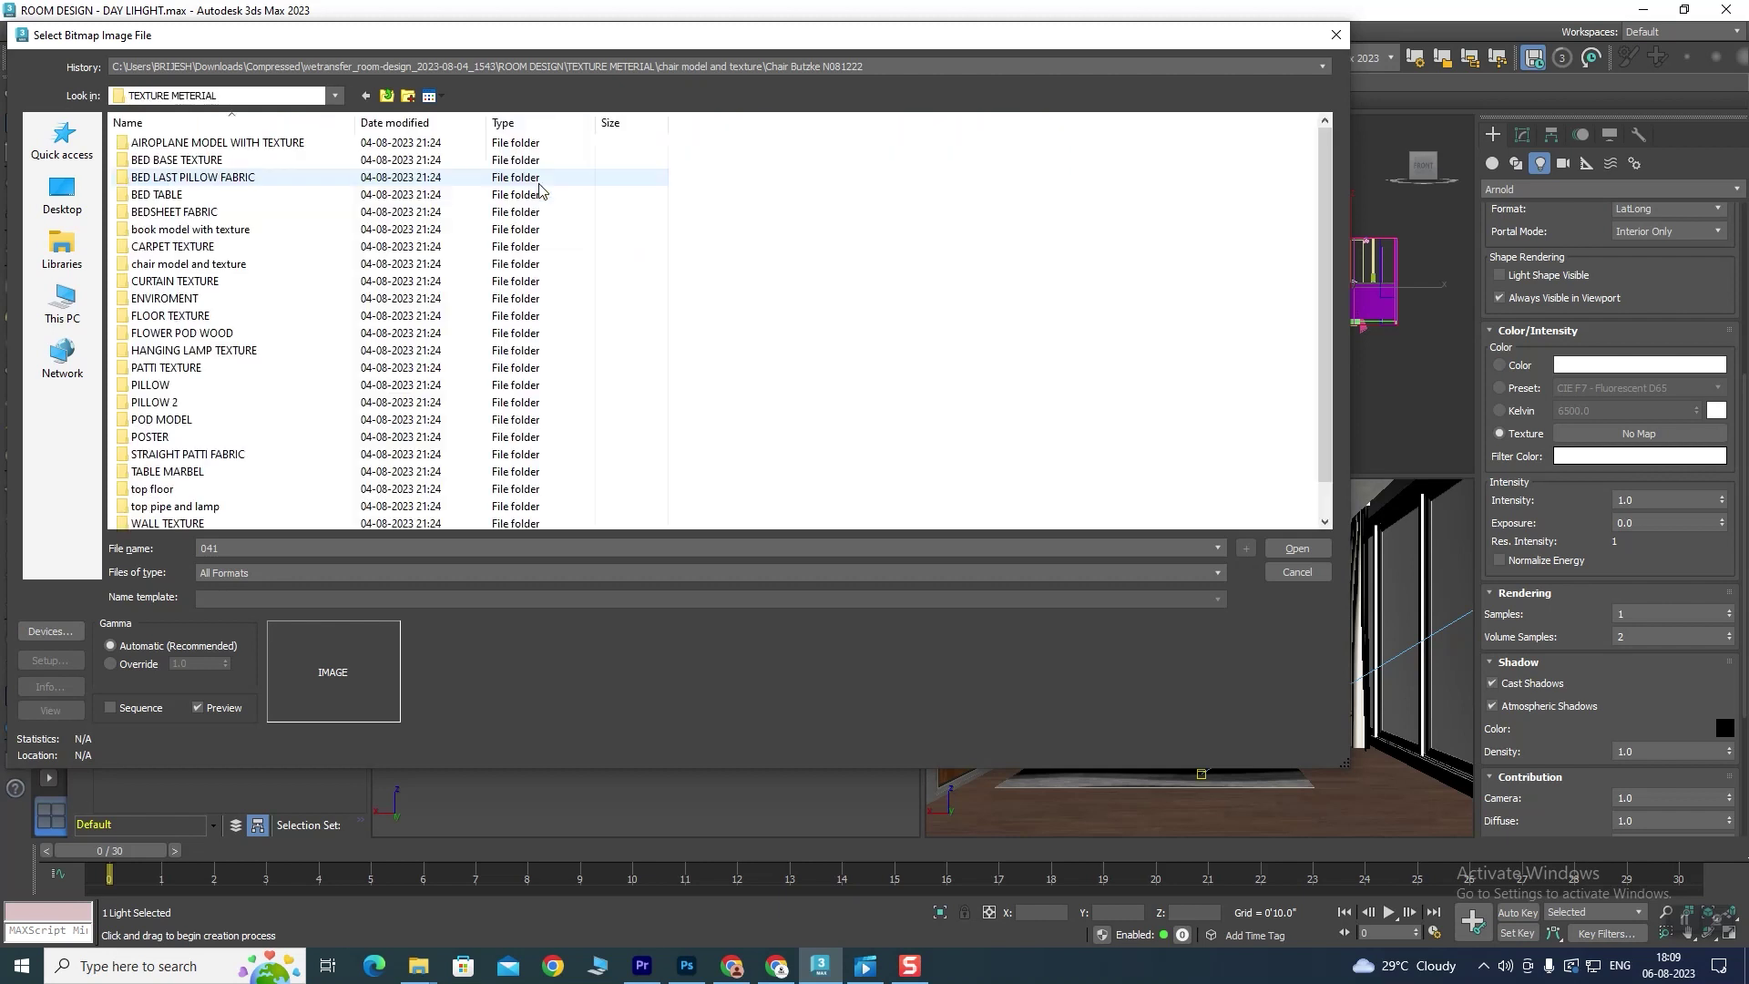
right_click(719, 201)
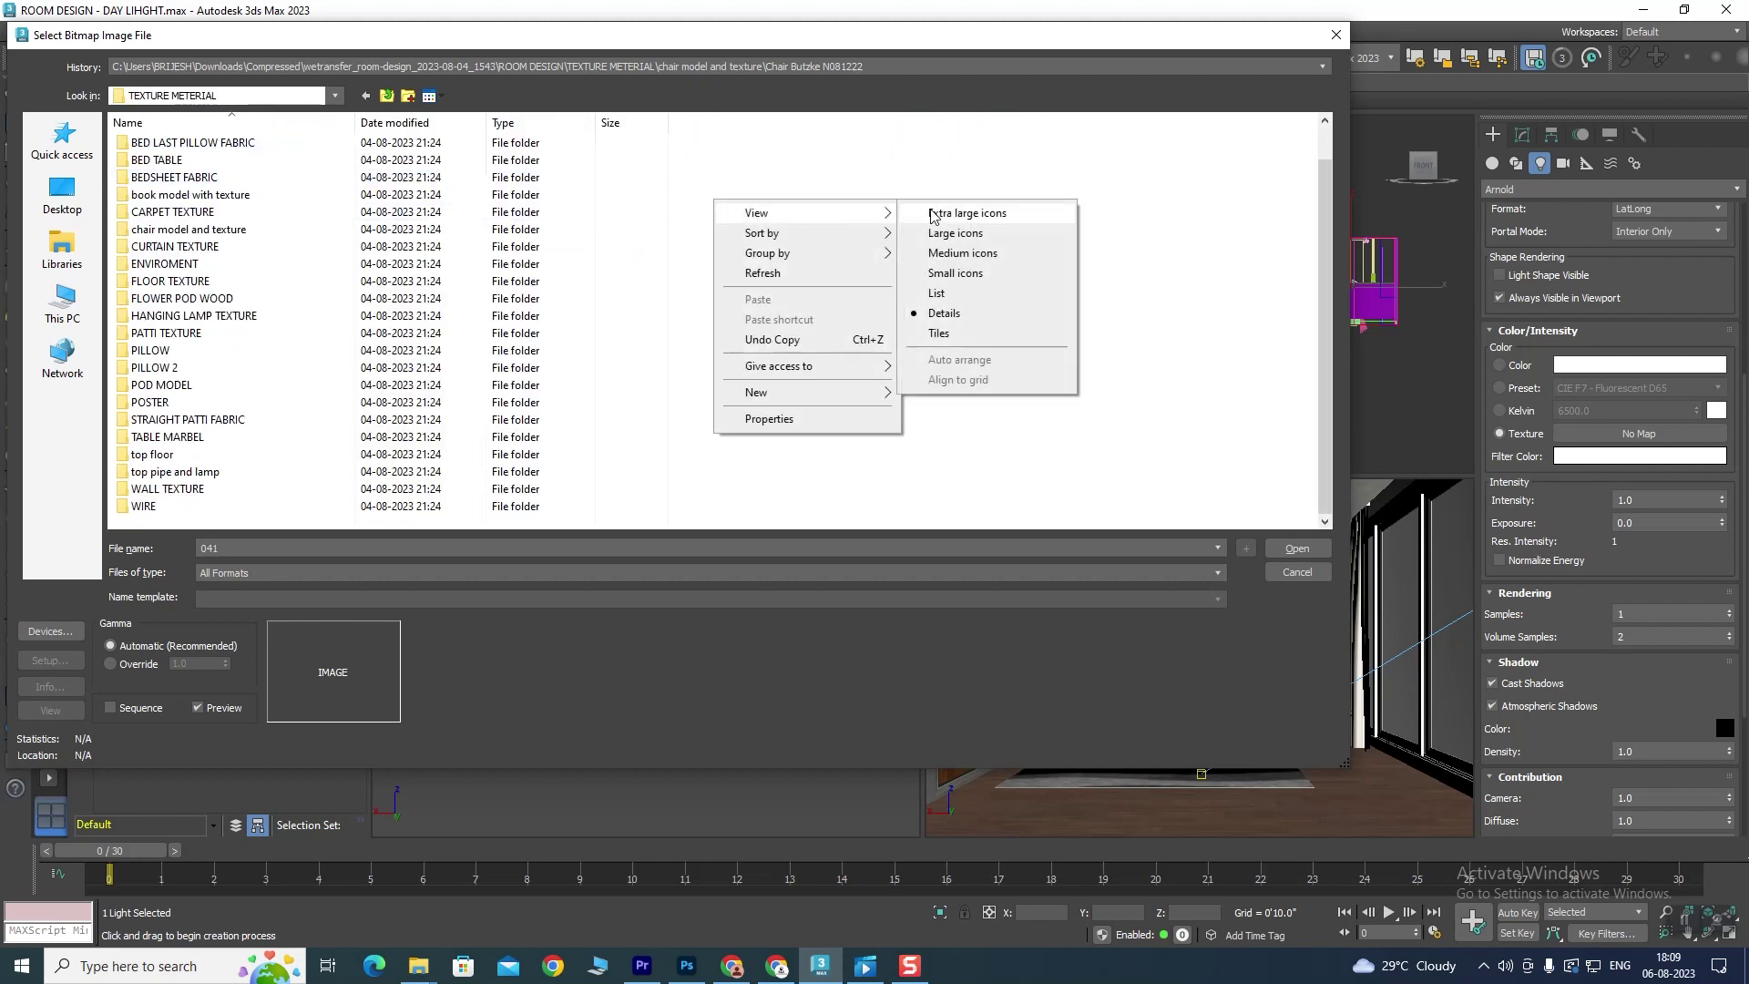
left_click(957, 235)
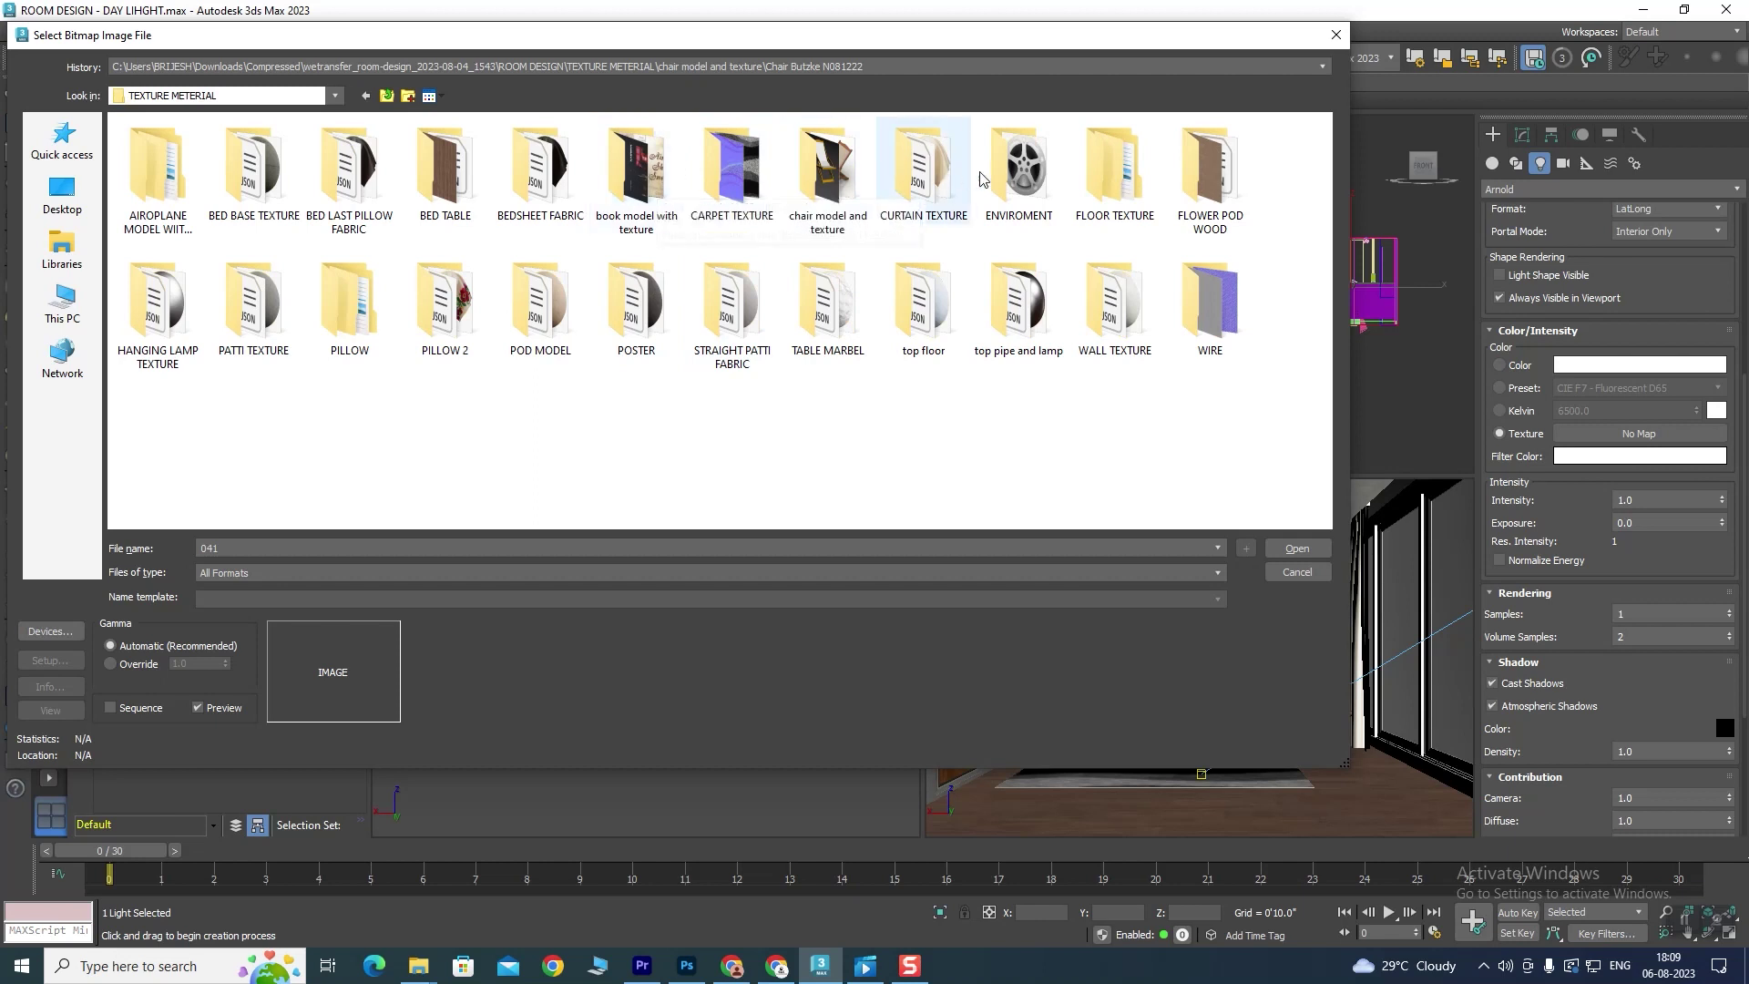
double_click(1018, 169)
left_click(170, 162)
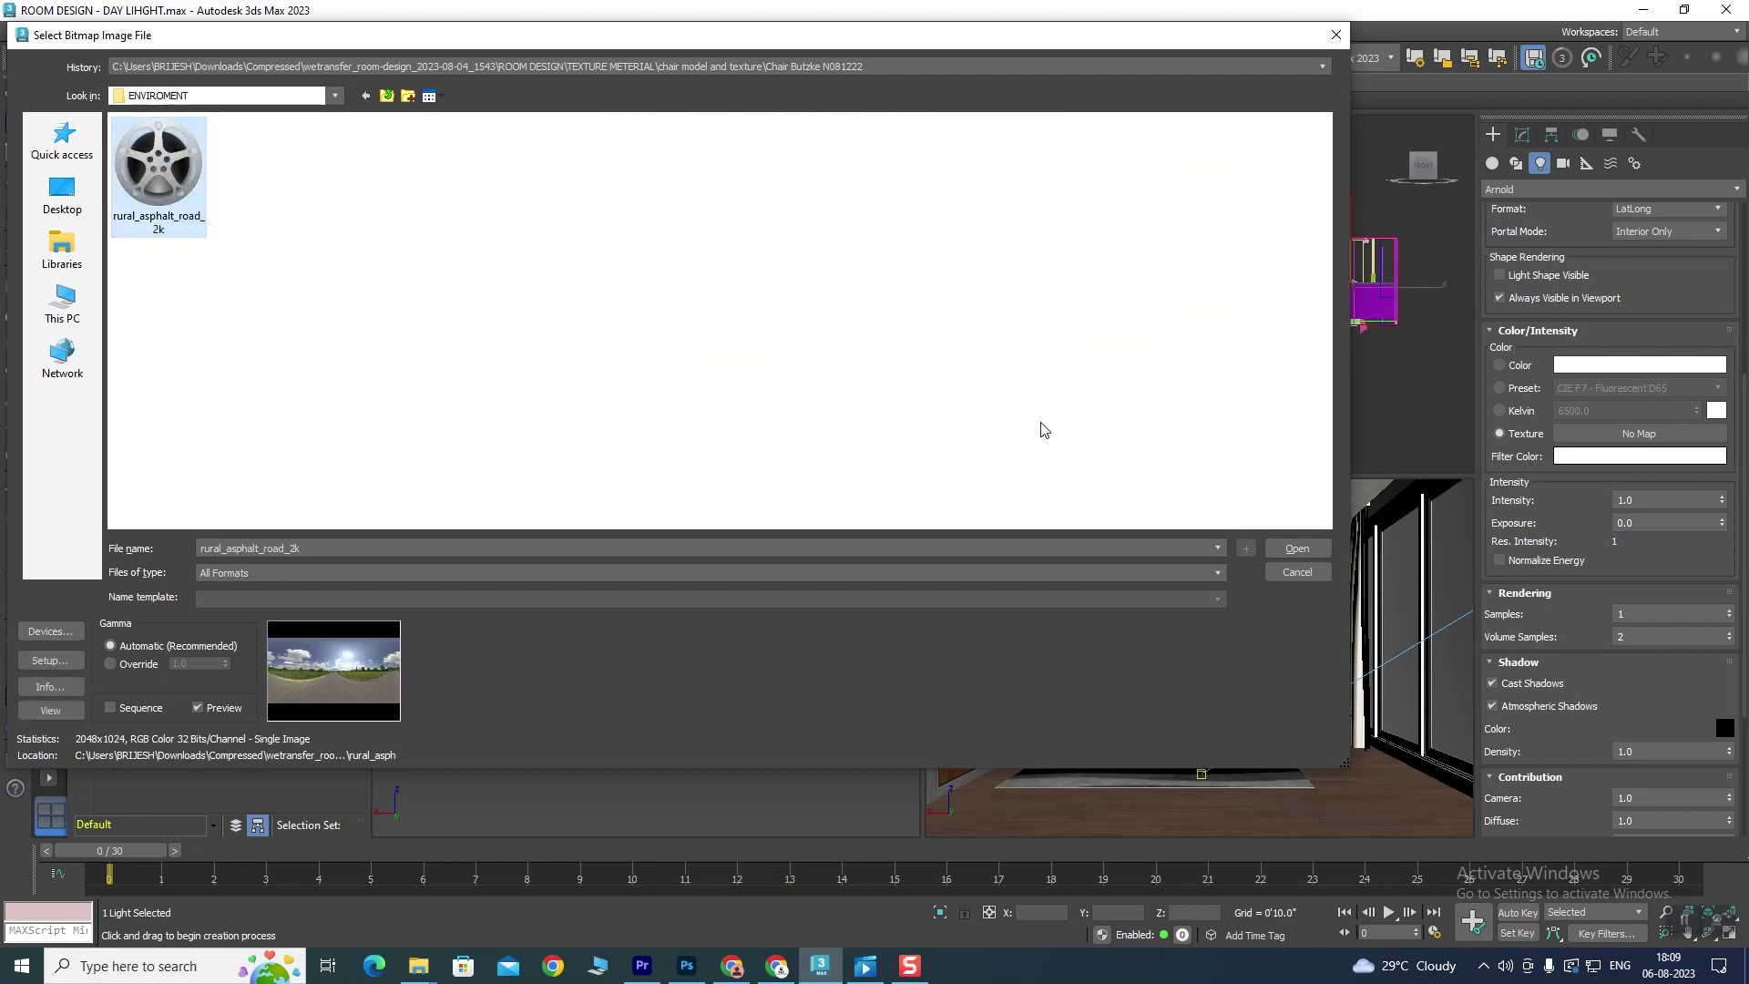
left_click(1294, 549)
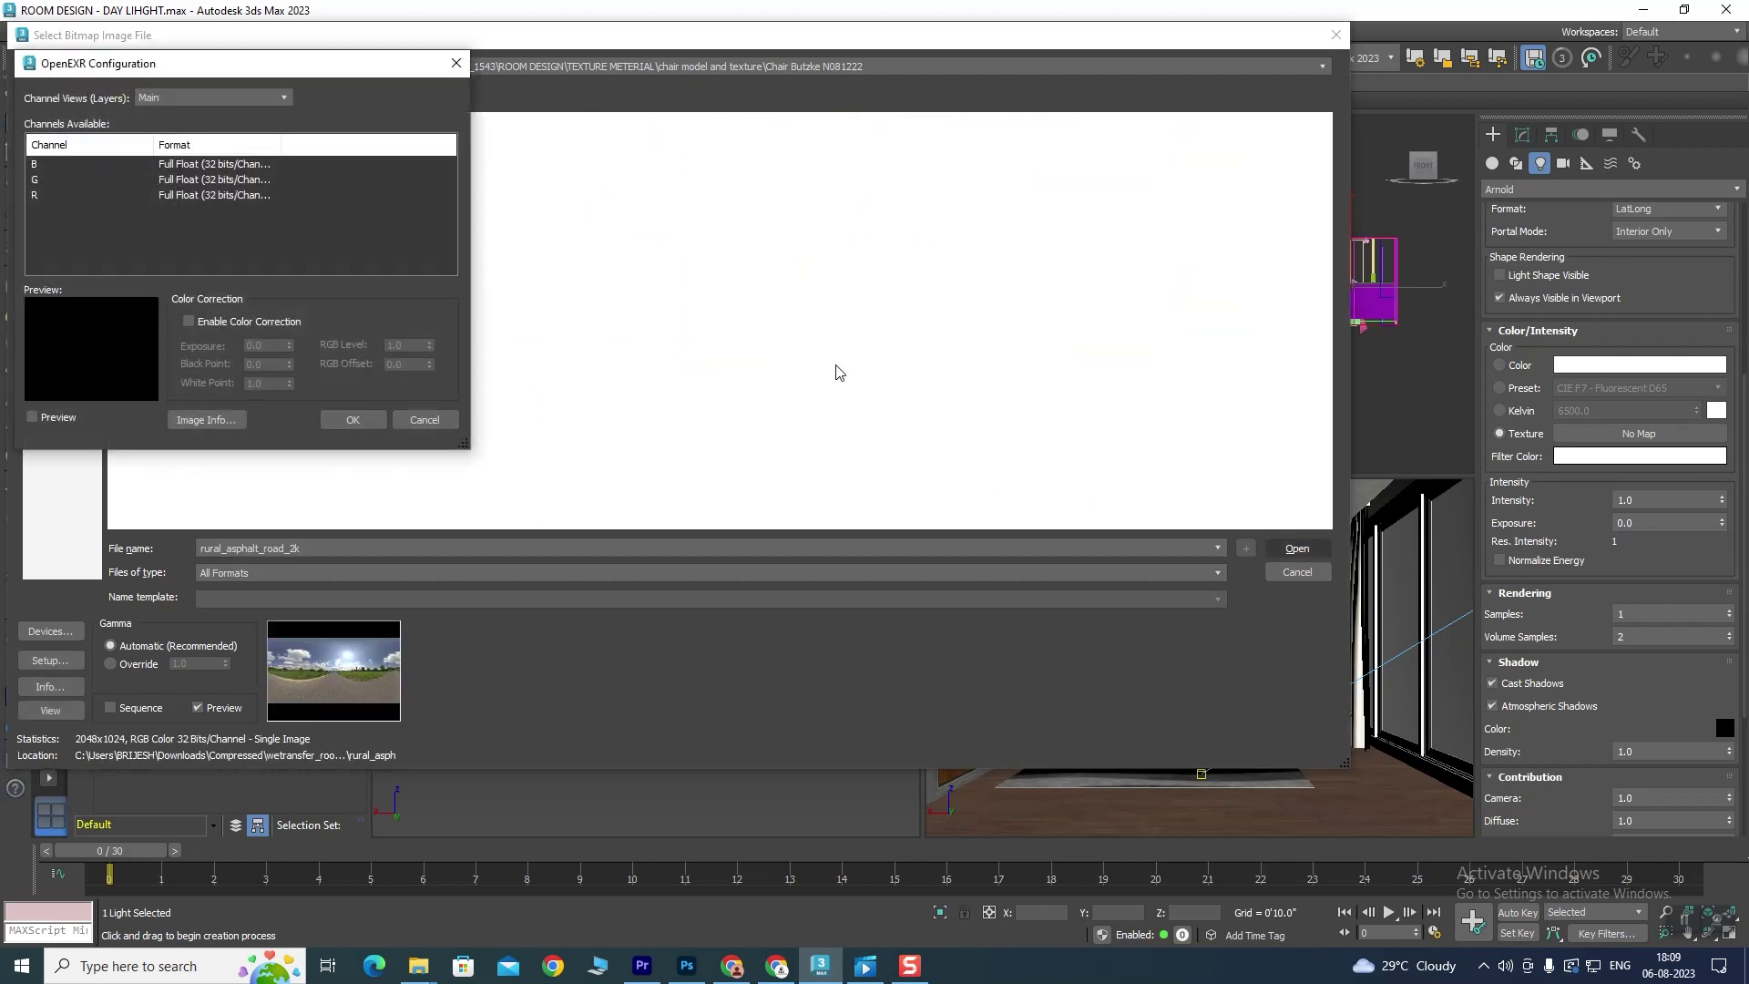
left_click(353, 419)
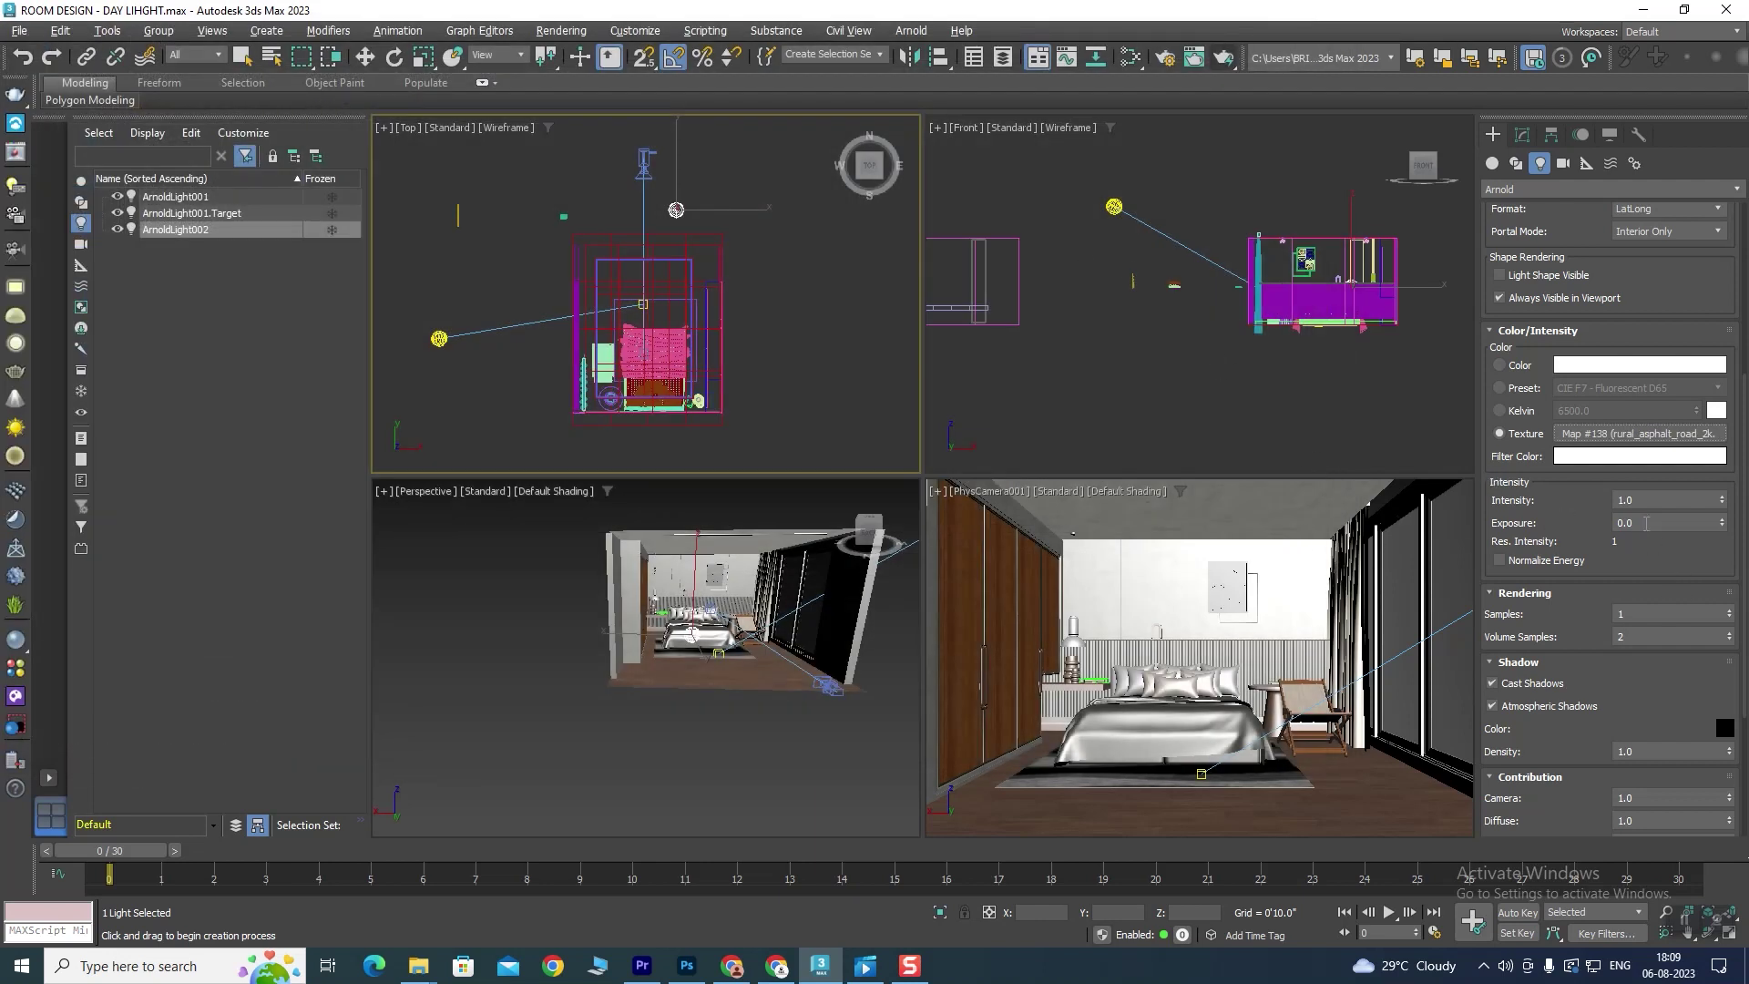
Step: Delete ArnoldLight003 and run a test render of the camera view
double_click(1638, 500)
type("2")
left_click(1274, 599)
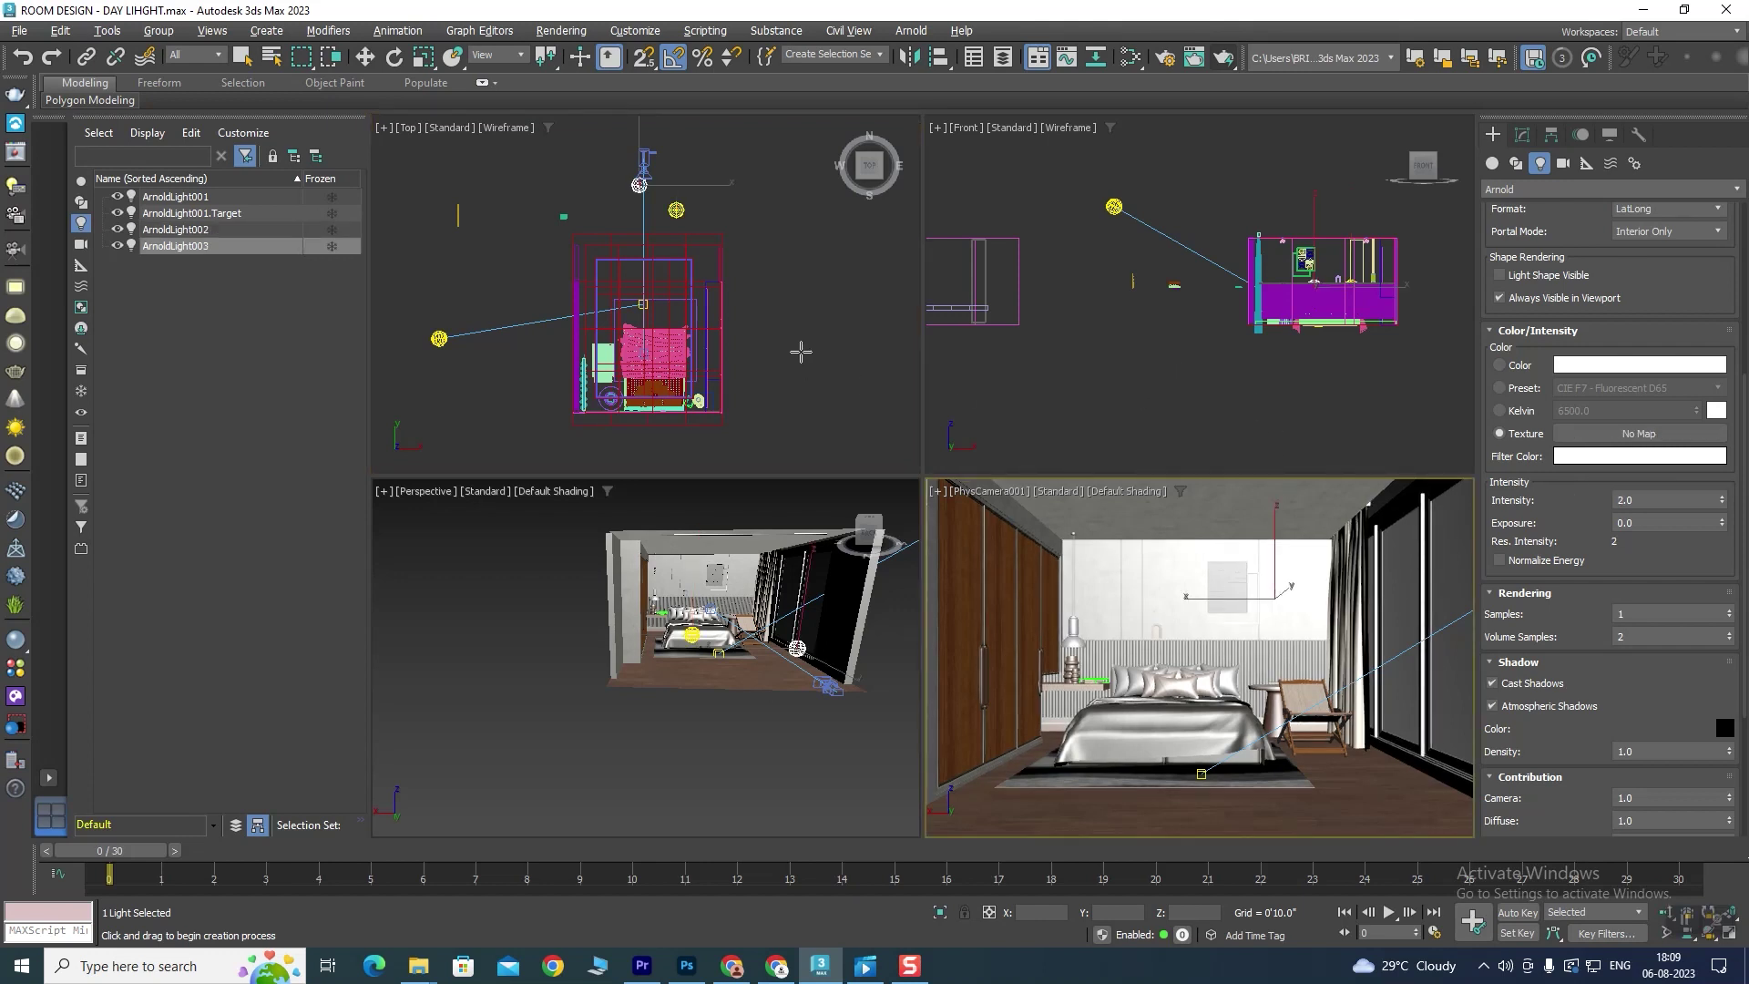
scroll(638, 185, "up", 3)
left_click(365, 56)
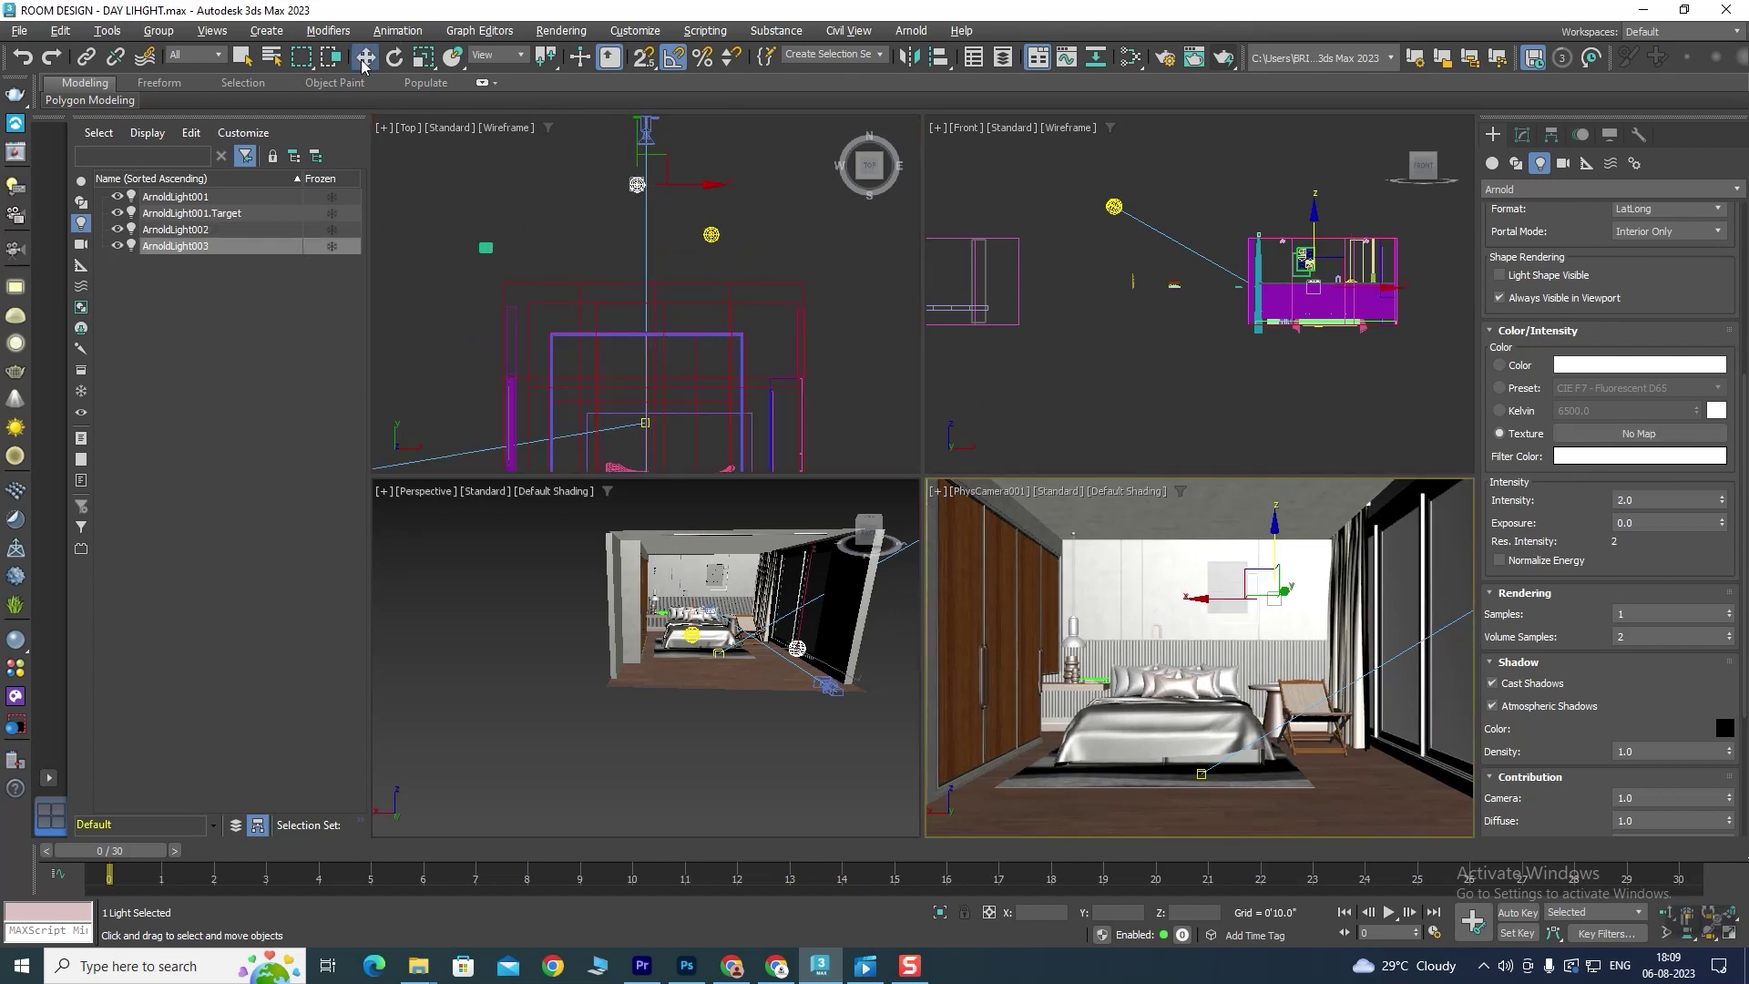
left_click(627, 185)
key("Delete")
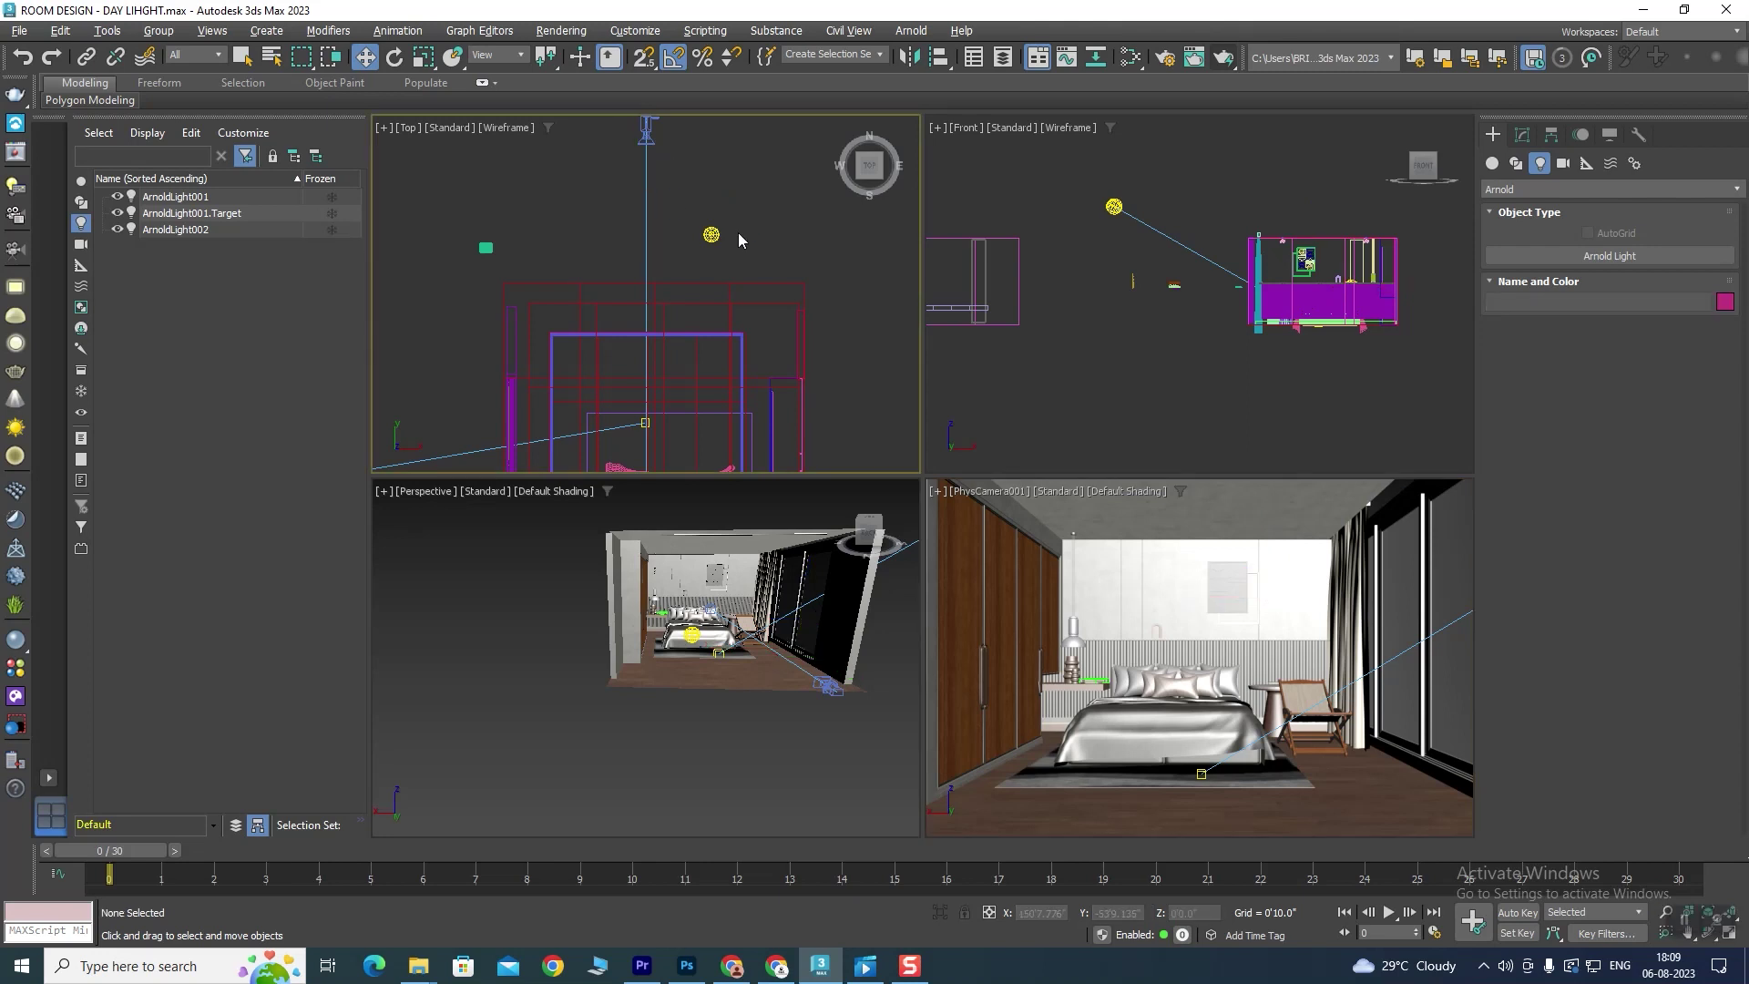
left_click(1147, 577)
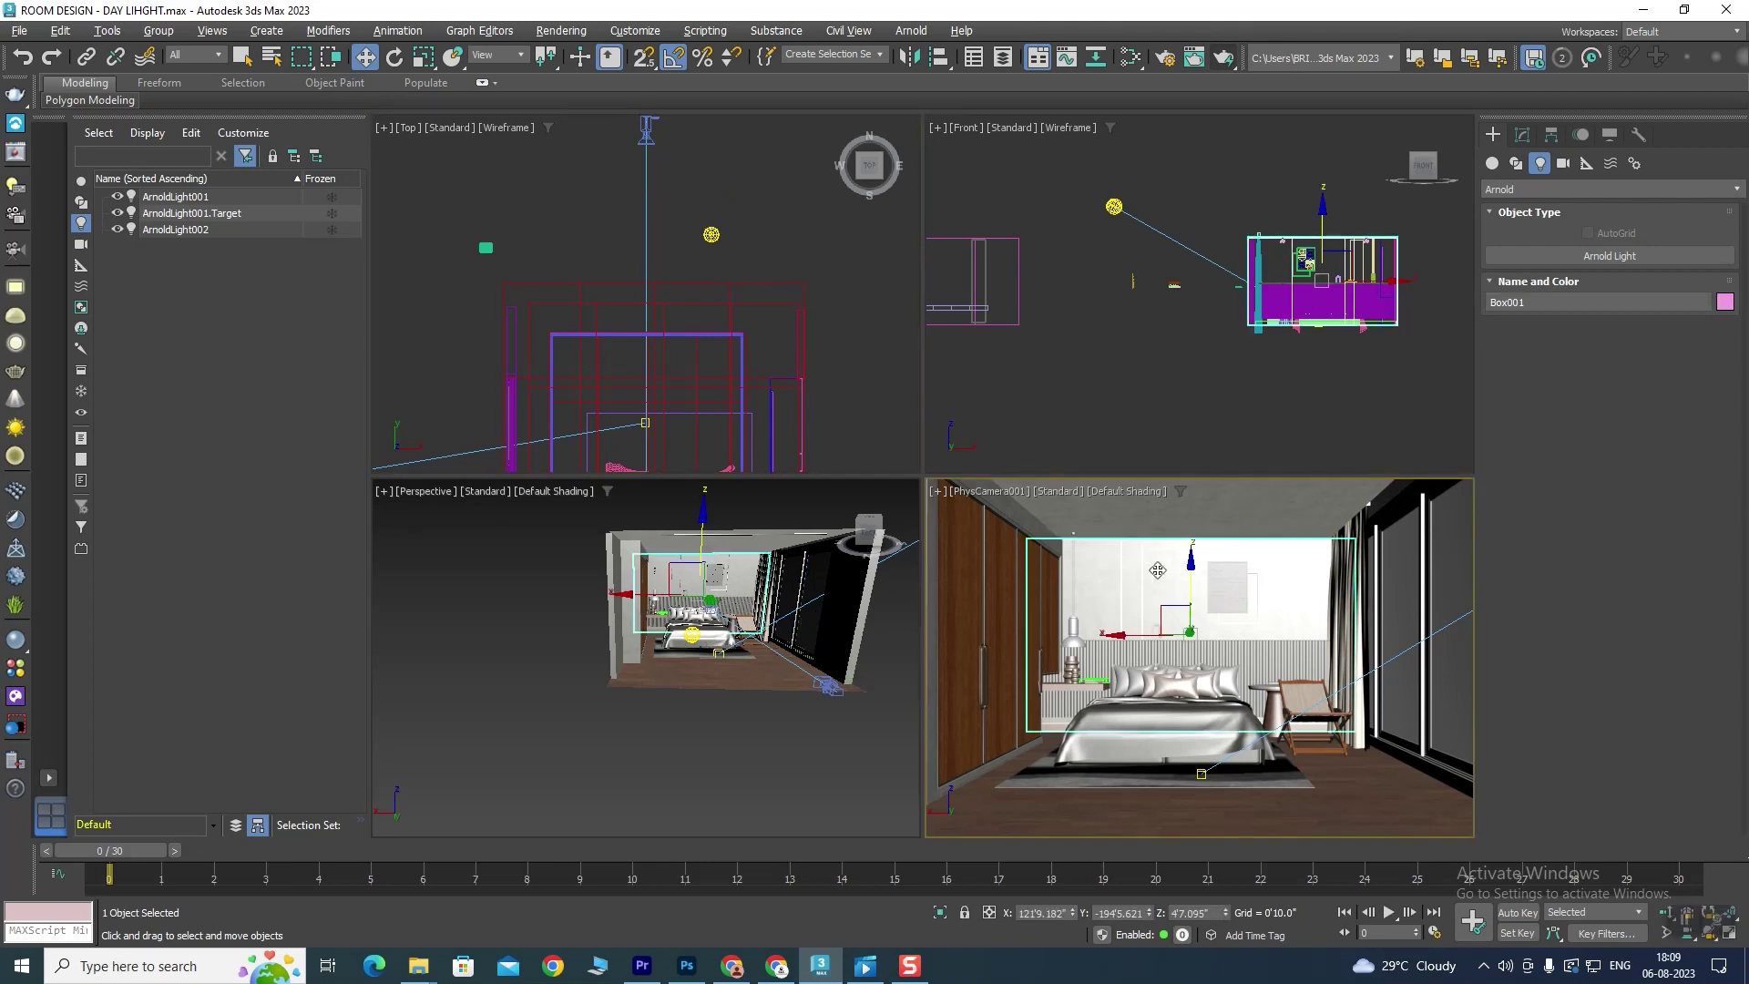
left_click(1223, 57)
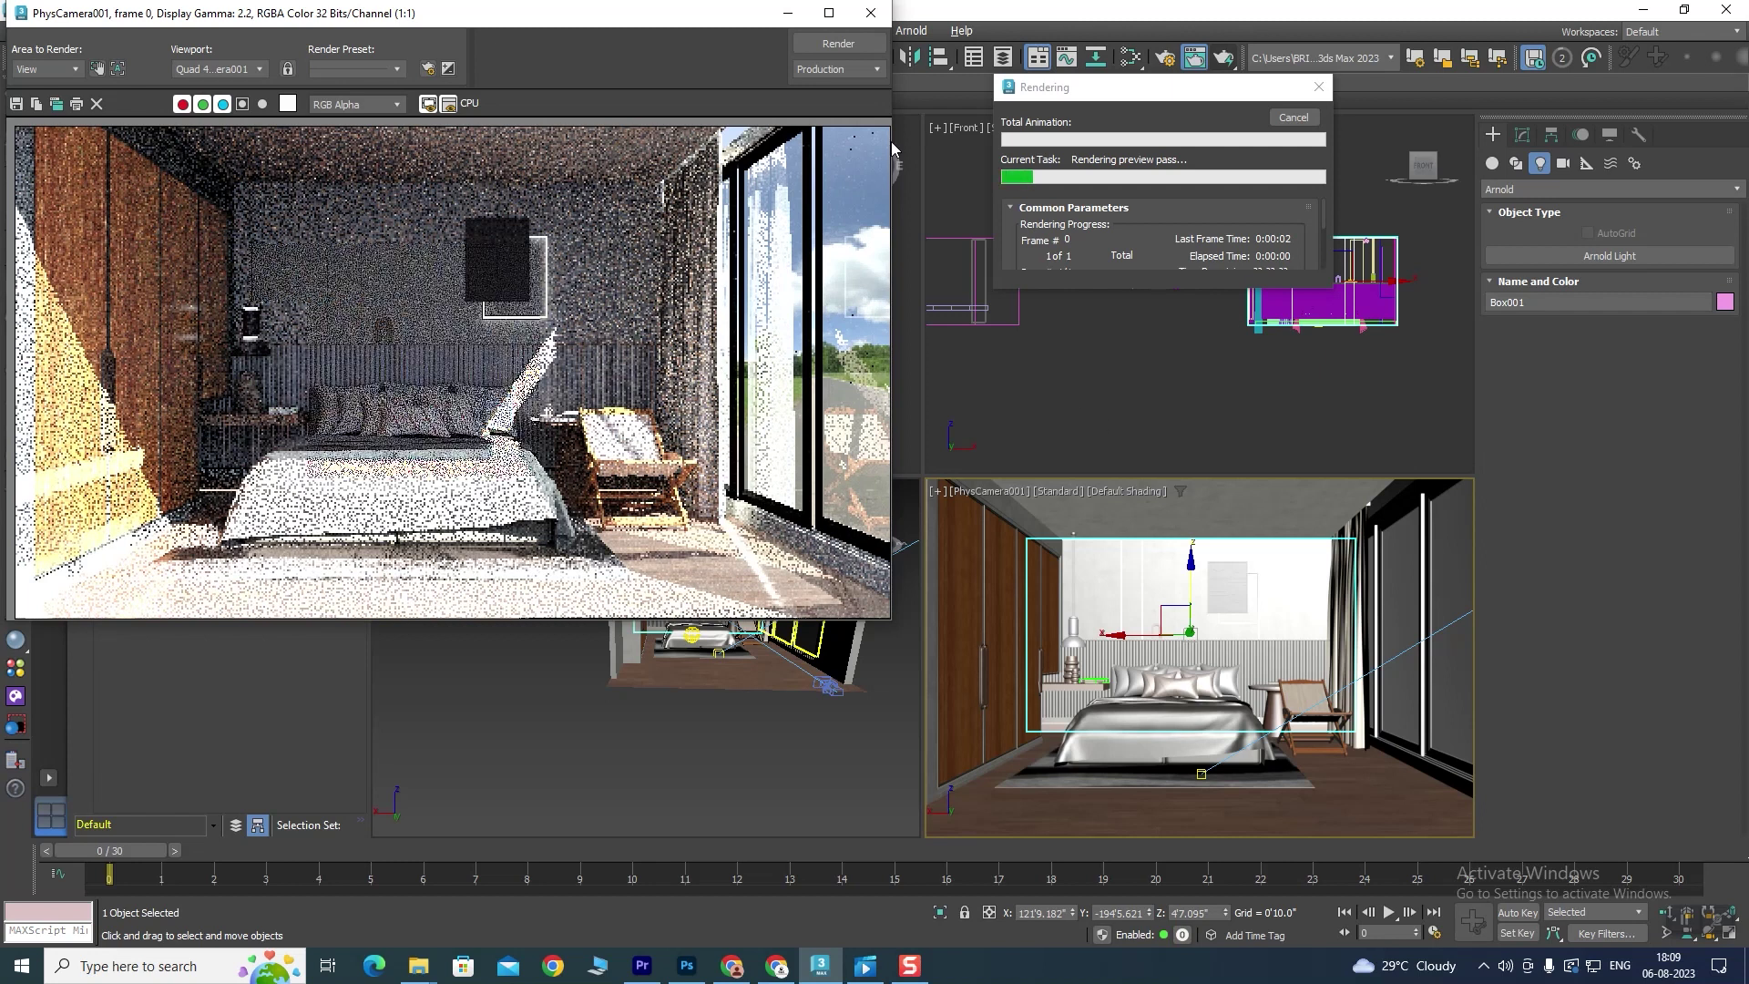
left_click(1294, 117)
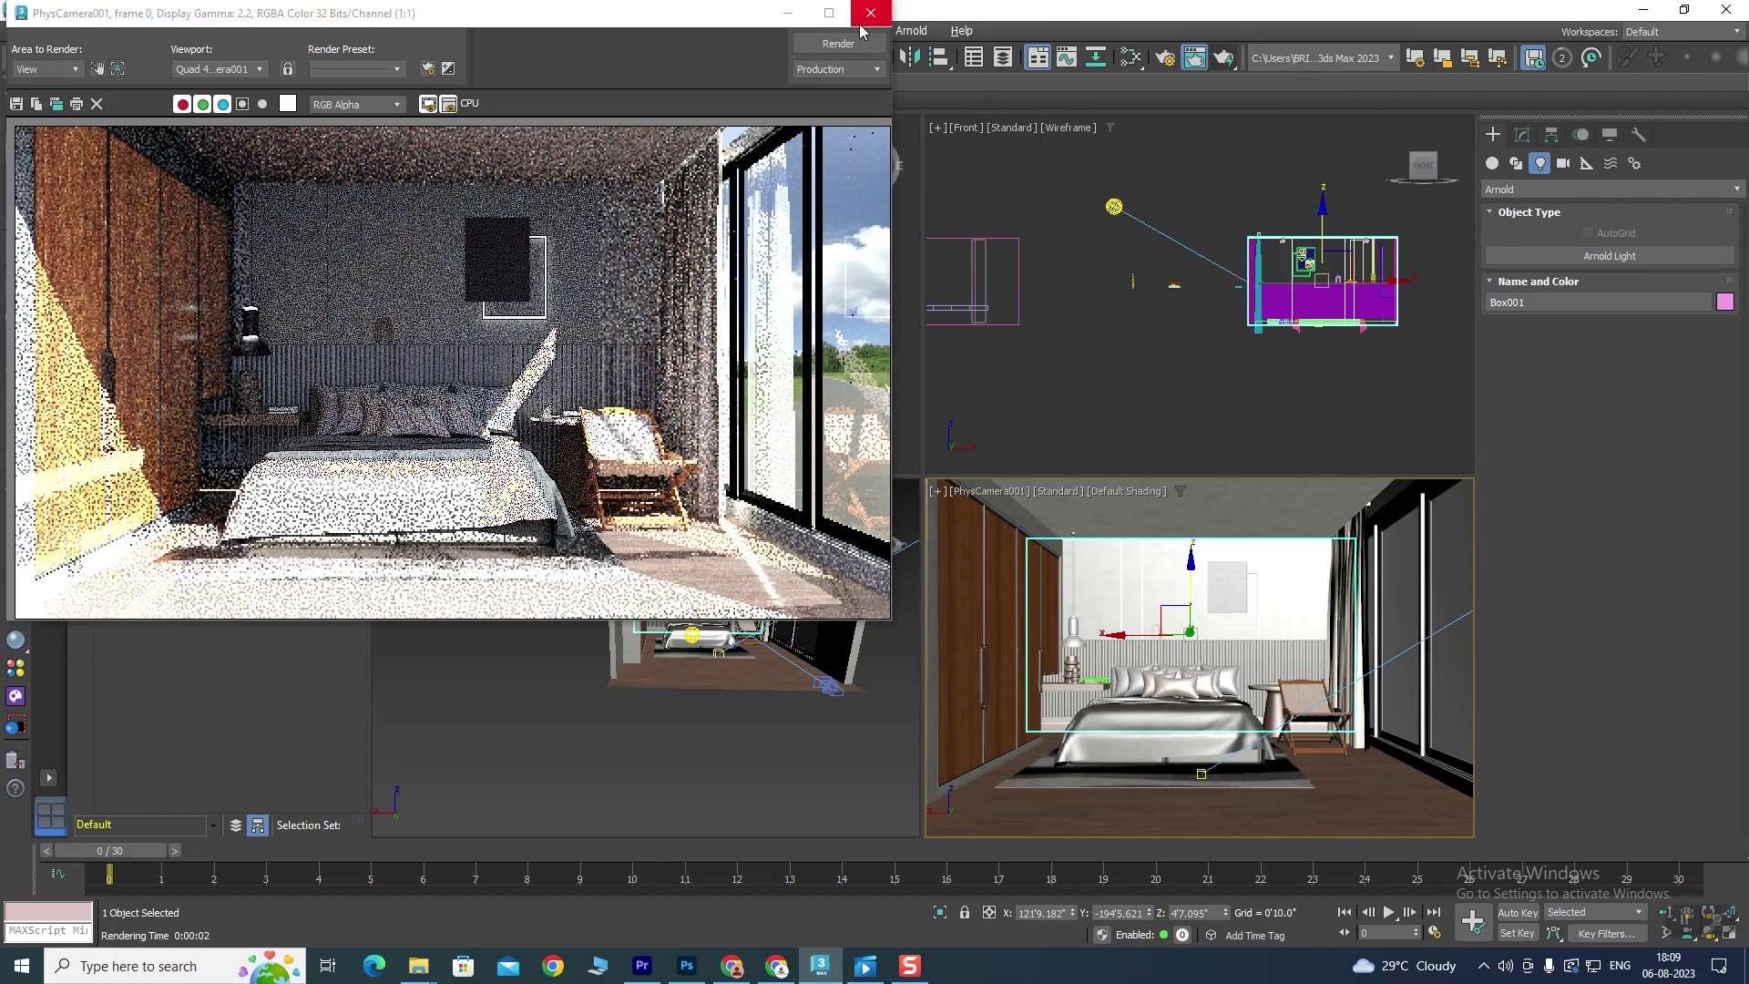
left_click_drag(730, 22, 744, 369)
left_click(694, 245)
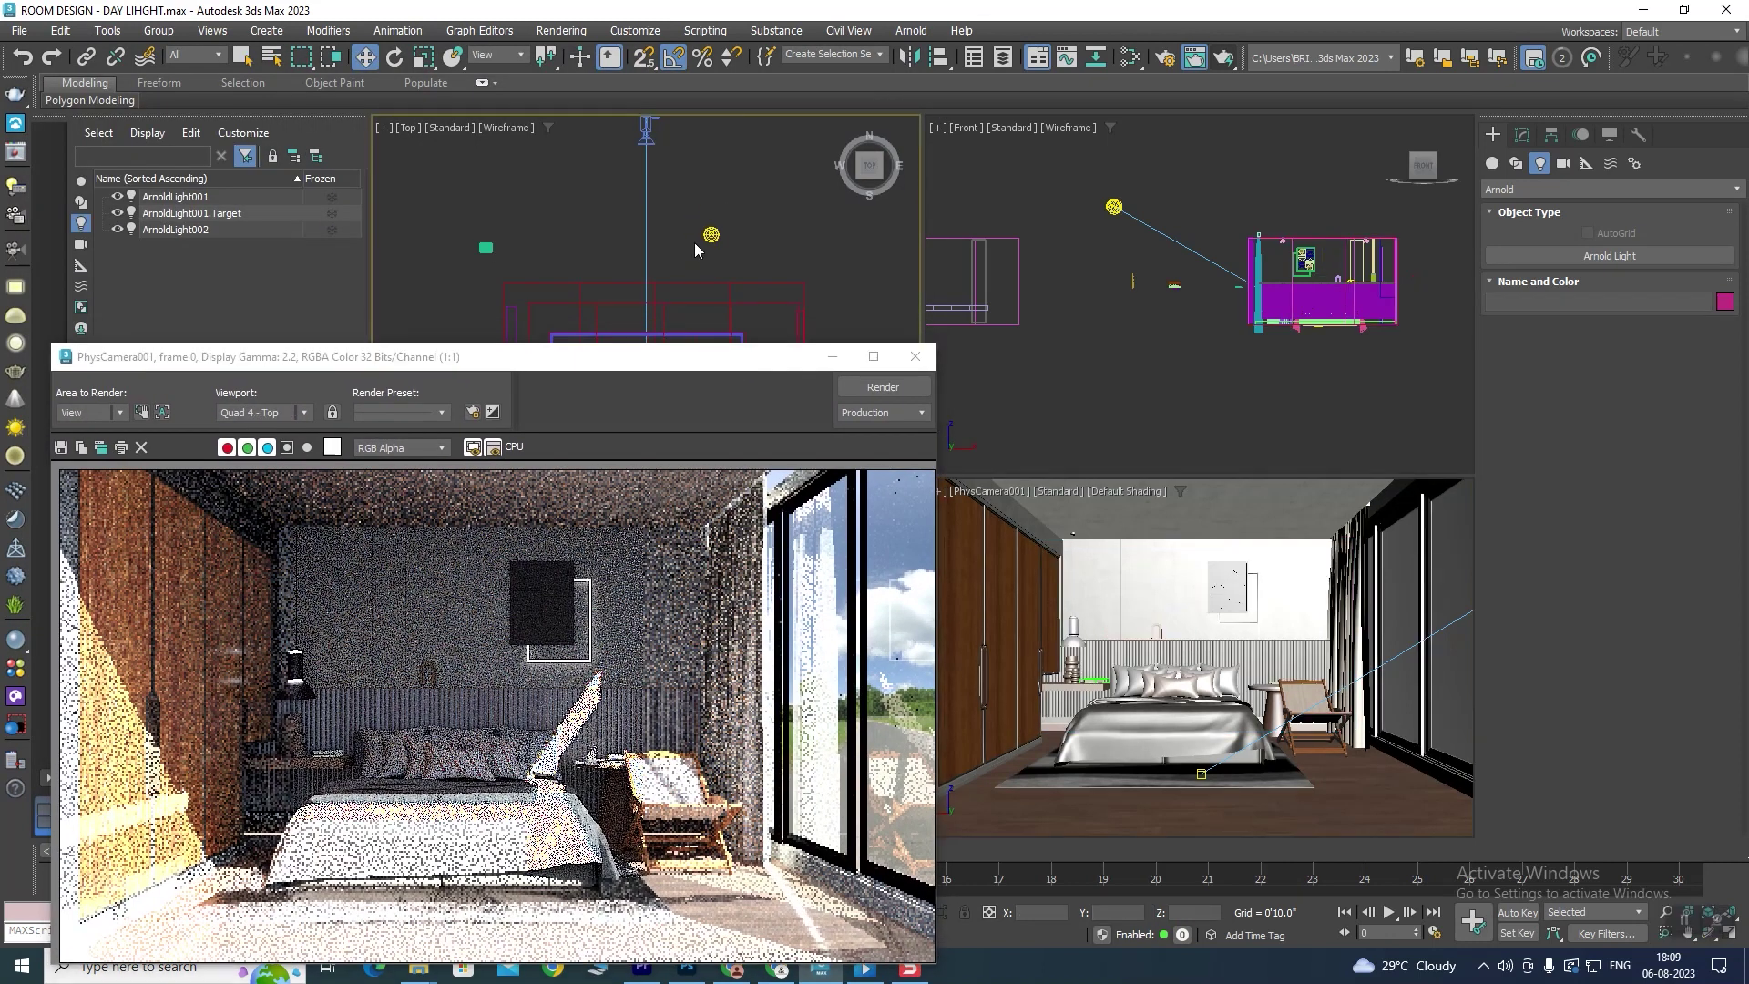
Step: Set ArnoldLight002's intensity to 0.5, re-render, and close the render window
left_click(711, 234)
left_click(1521, 134)
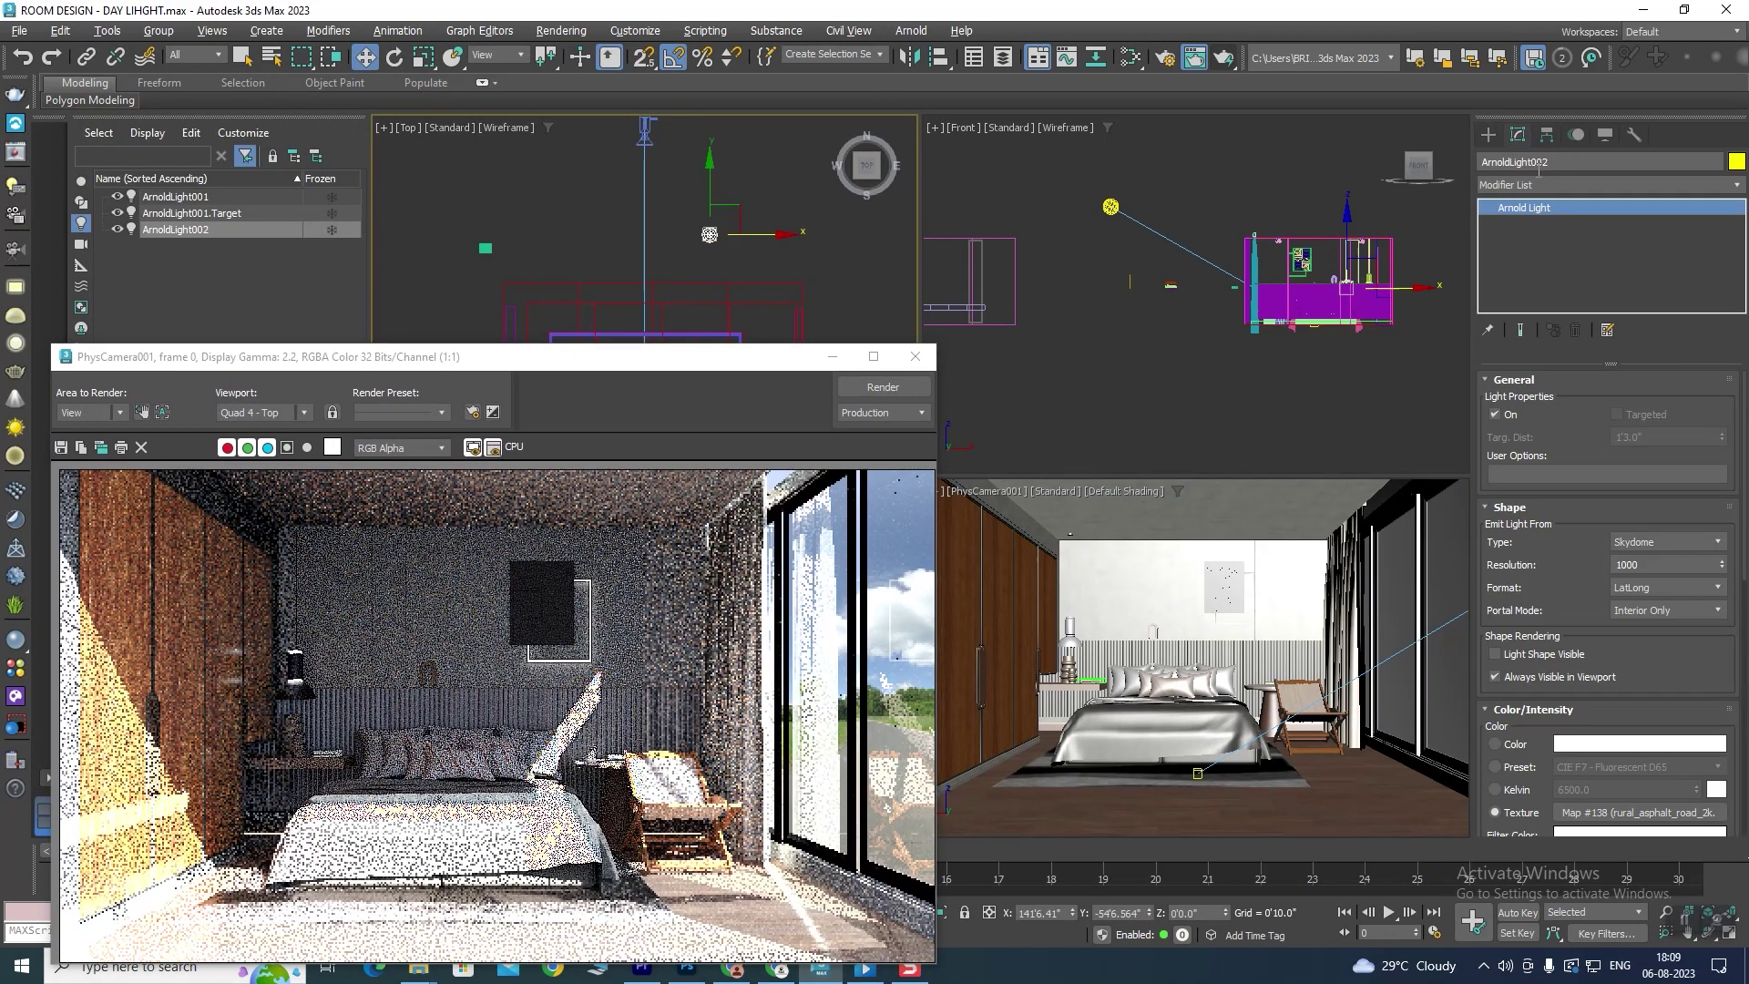
scroll(1663, 659, "down", 2)
left_click_drag(1674, 364, 1674, 345)
left_click(1639, 563)
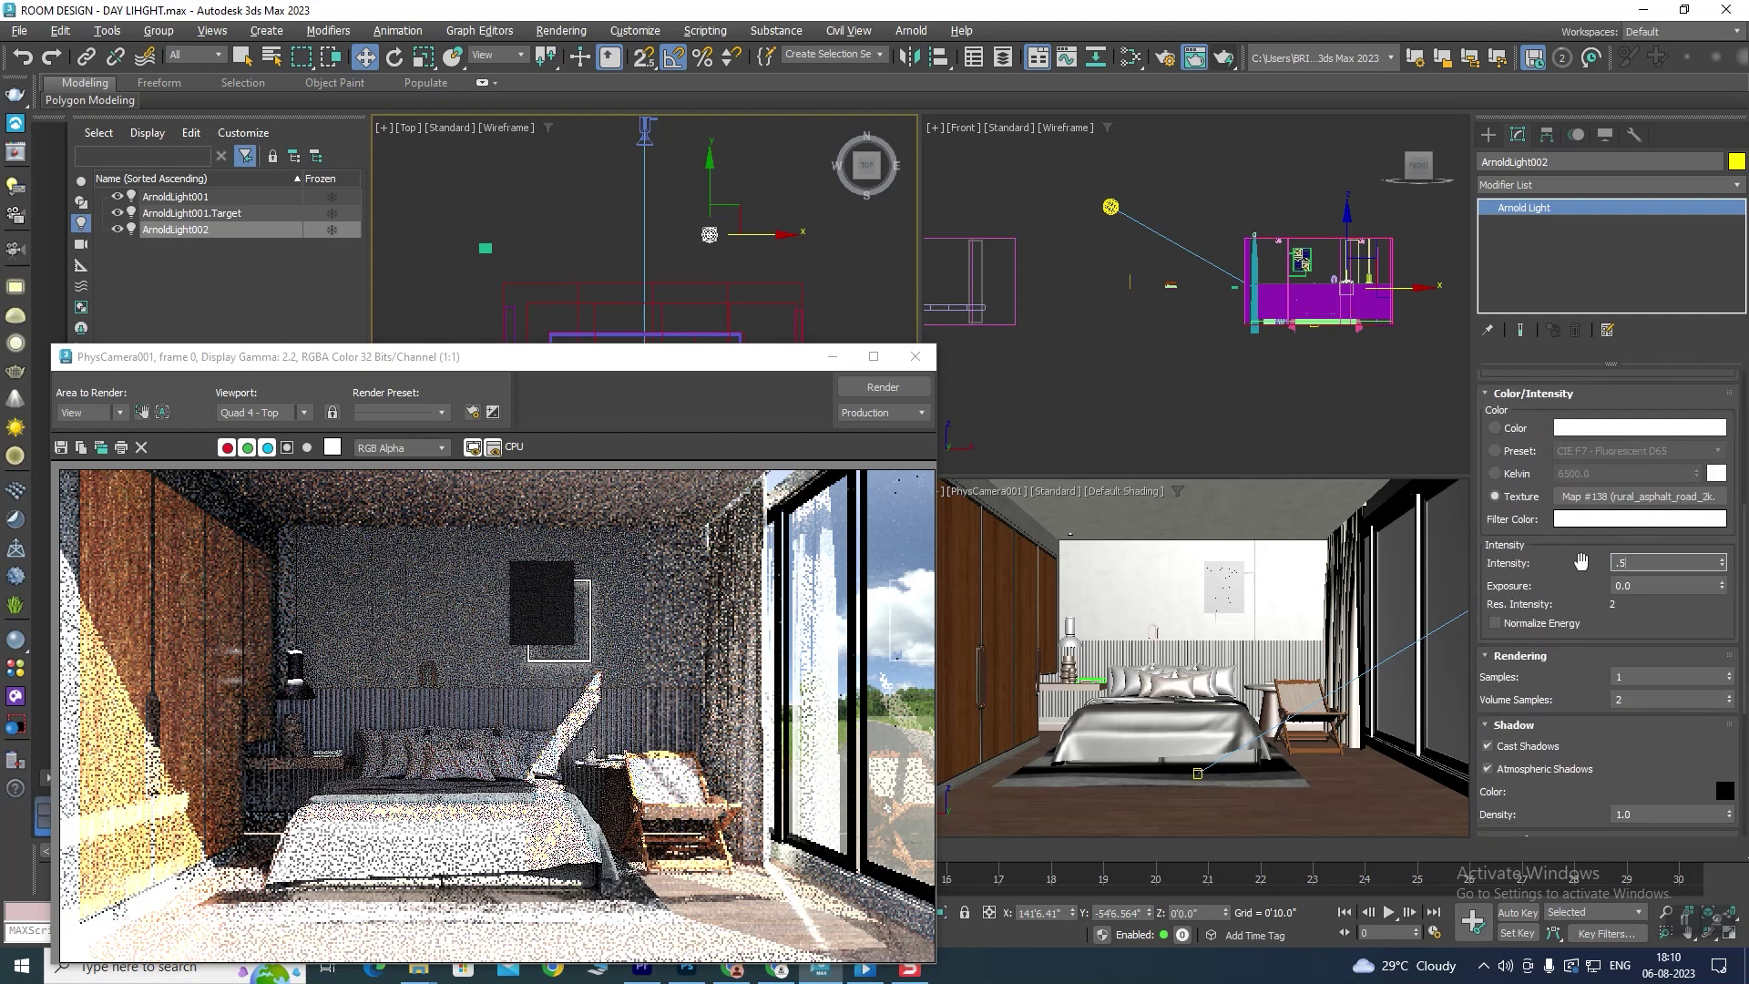
type("0.5")
left_click(1295, 563)
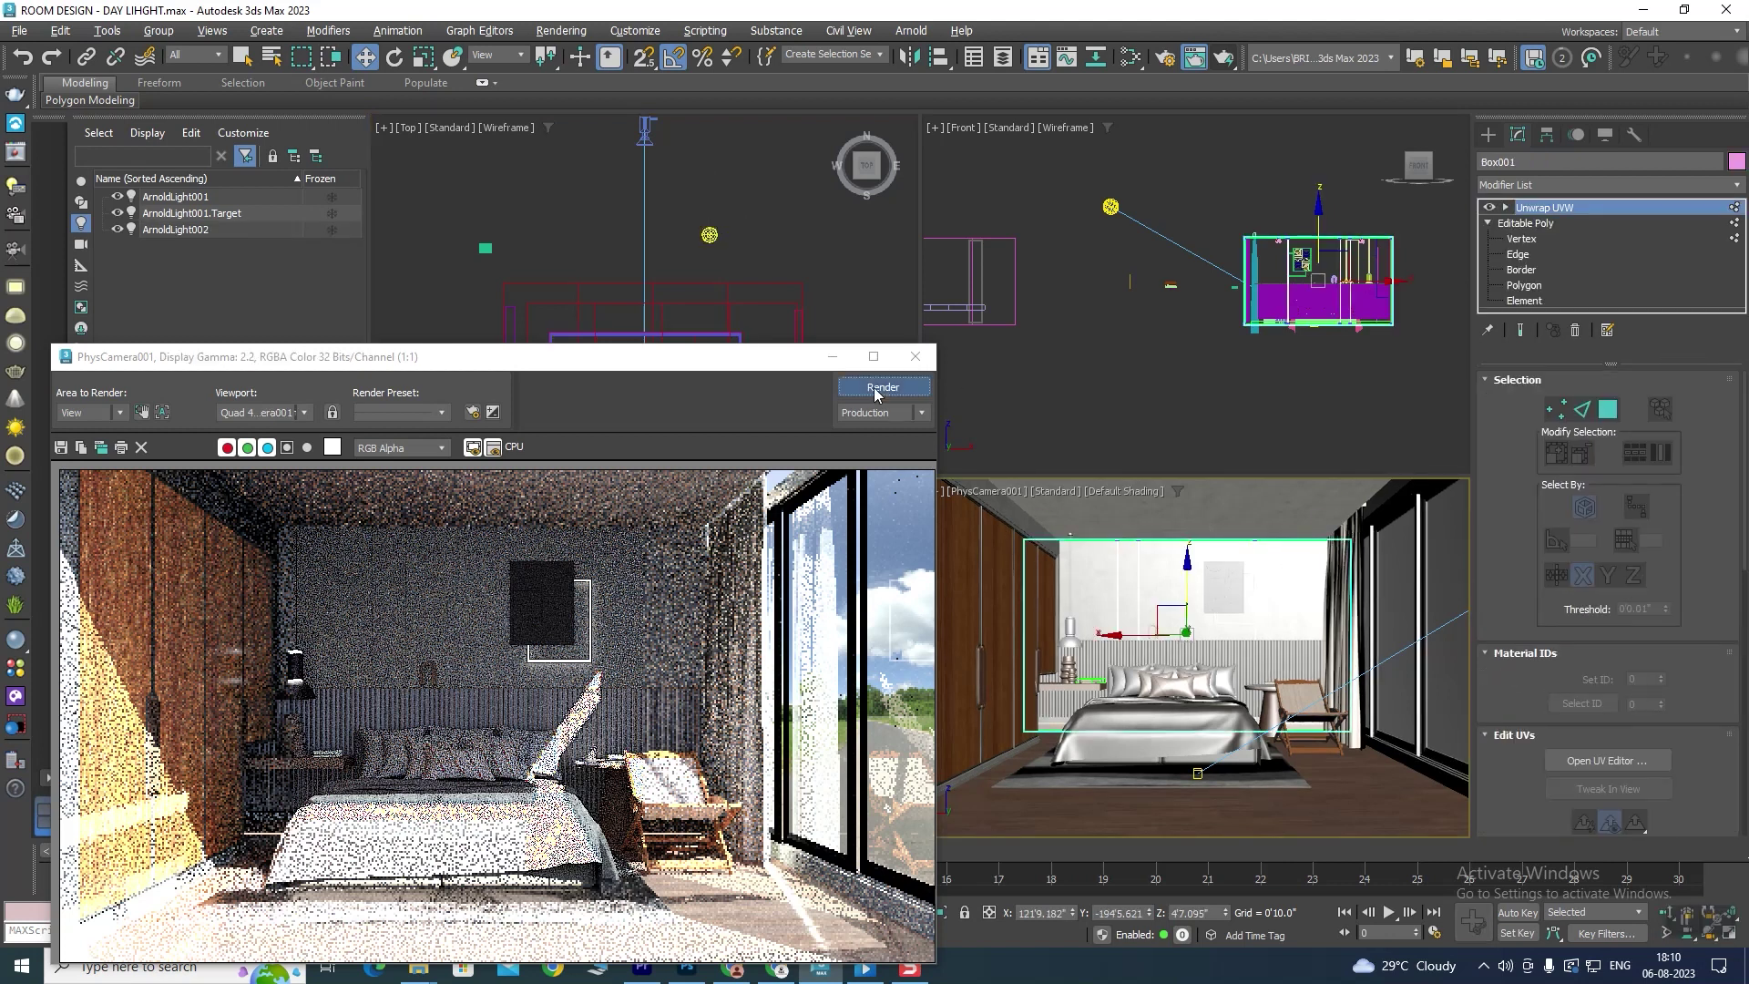
left_click(877, 390)
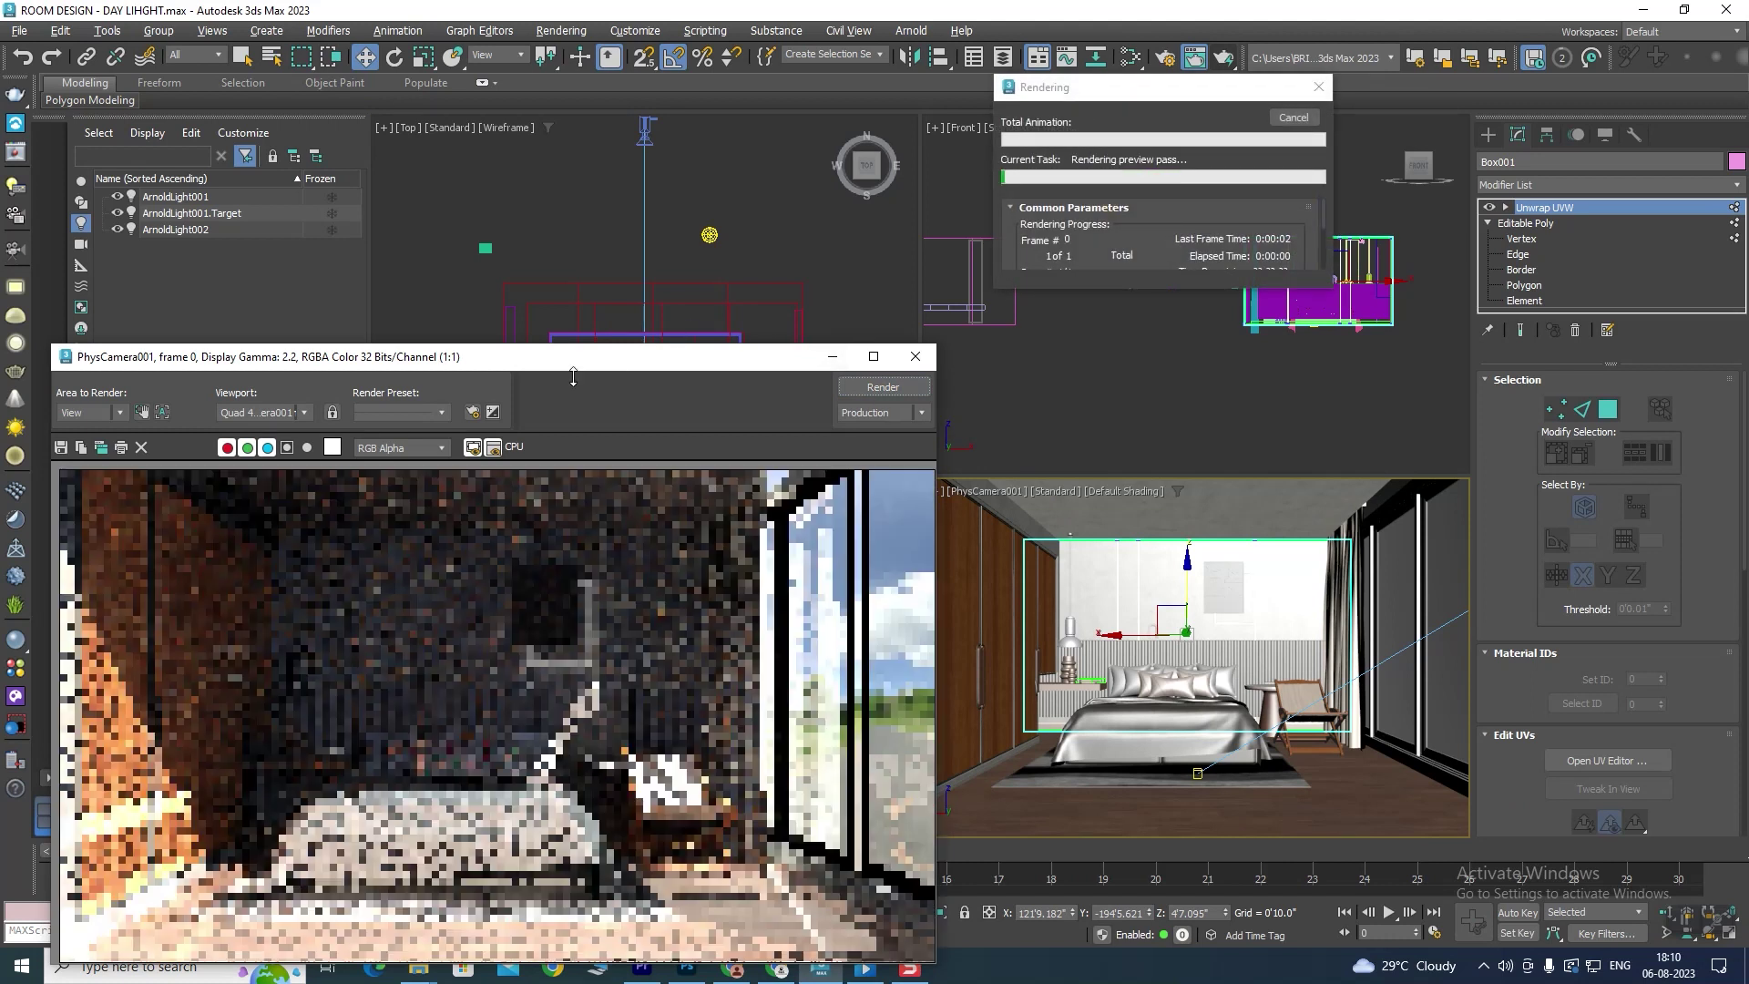
left_click_drag(571, 363, 625, 186)
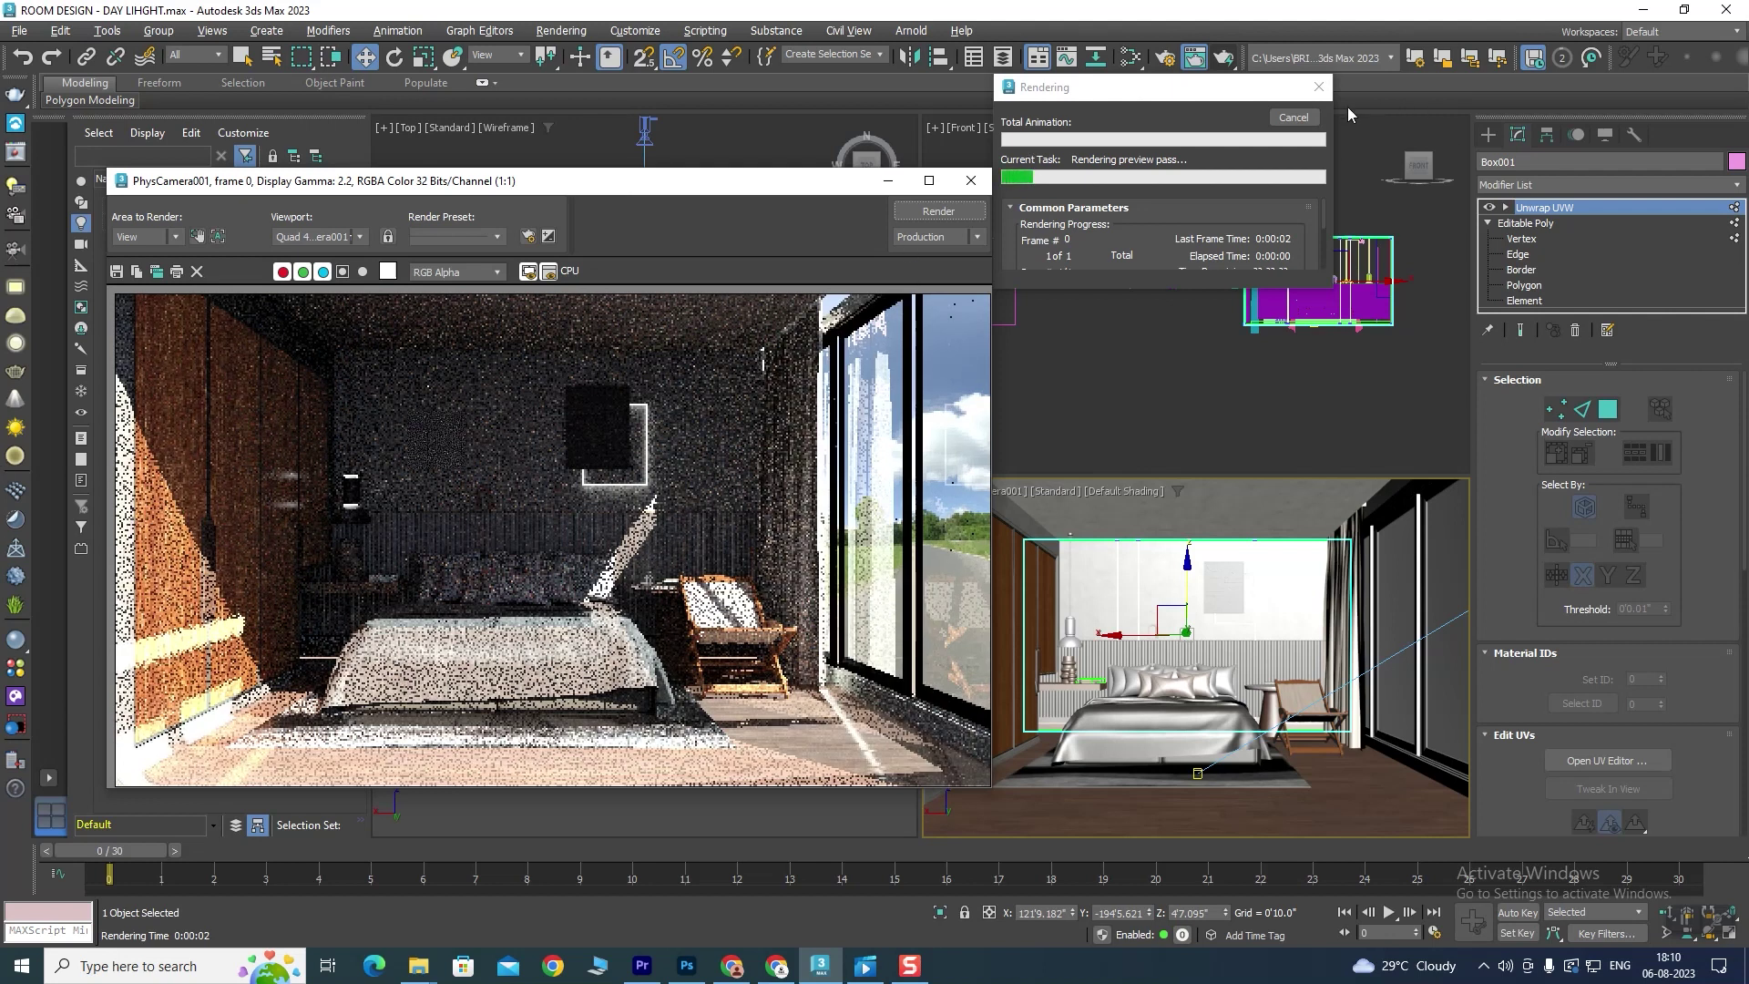
left_click(1293, 117)
left_click(973, 187)
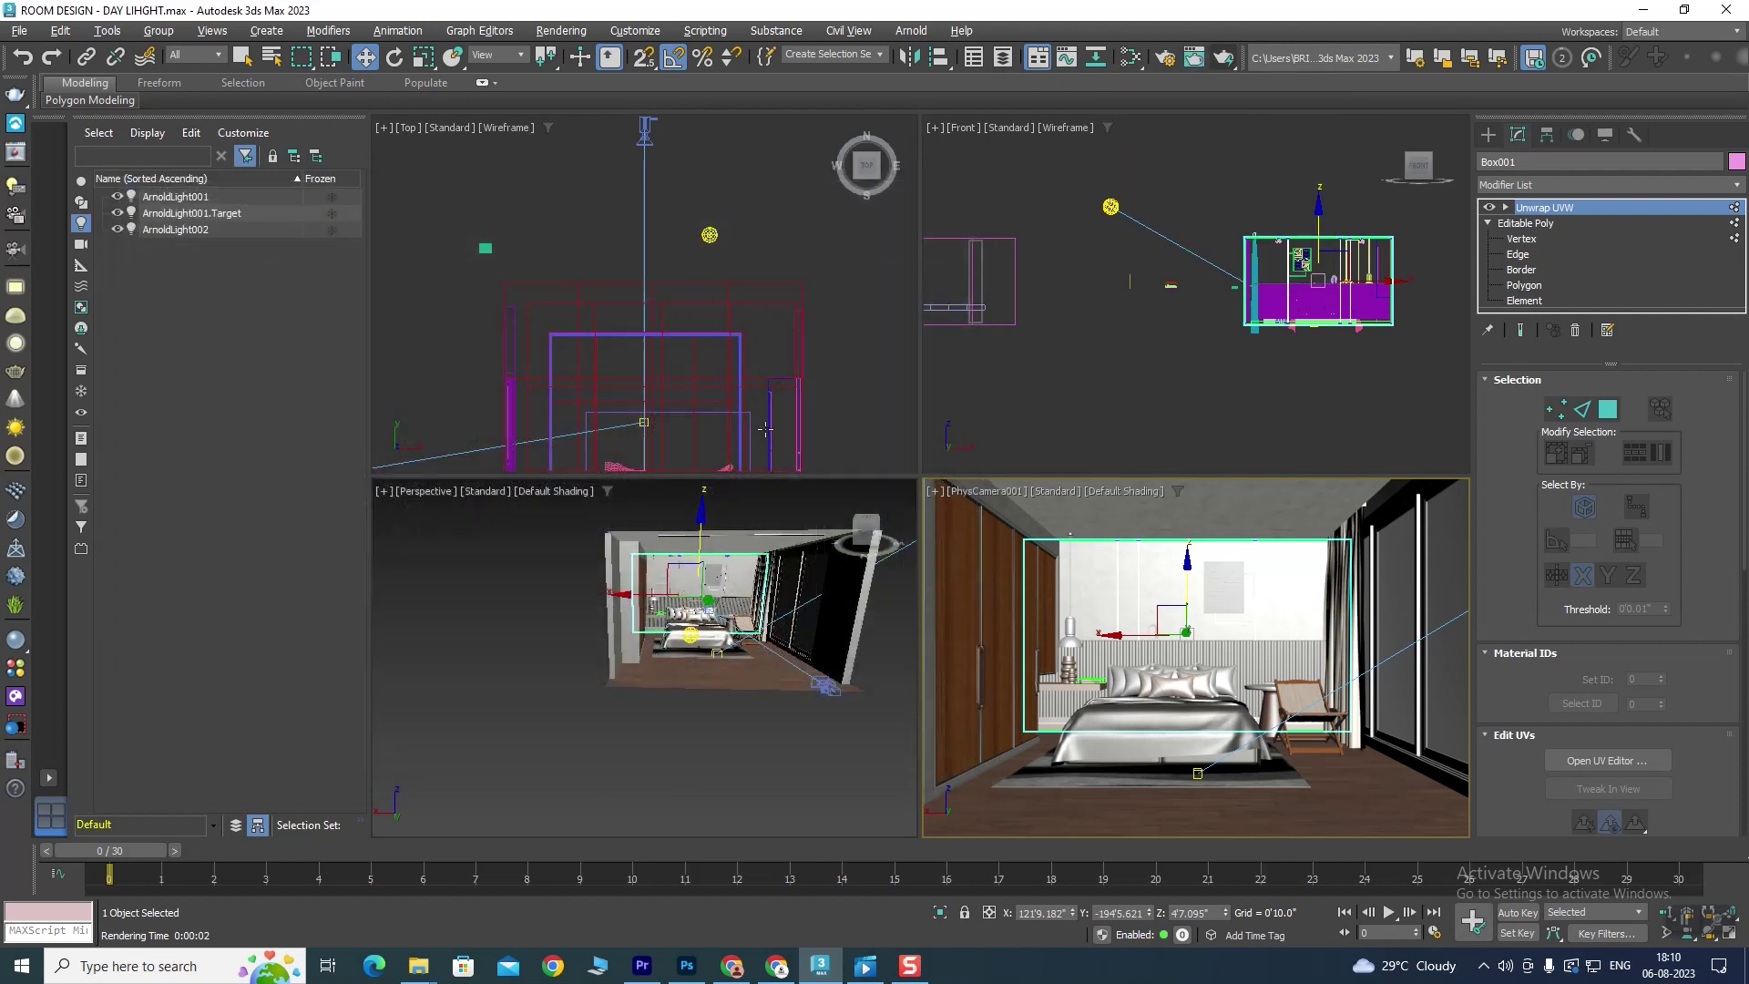
Step: Select wall Box176, then Ctrl-add the window frame, ceiling and floor
scroll(622, 321, "down", 2)
scroll(628, 292, "up", 2)
scroll(638, 264, "down", 2)
scroll(644, 241, "up", 1)
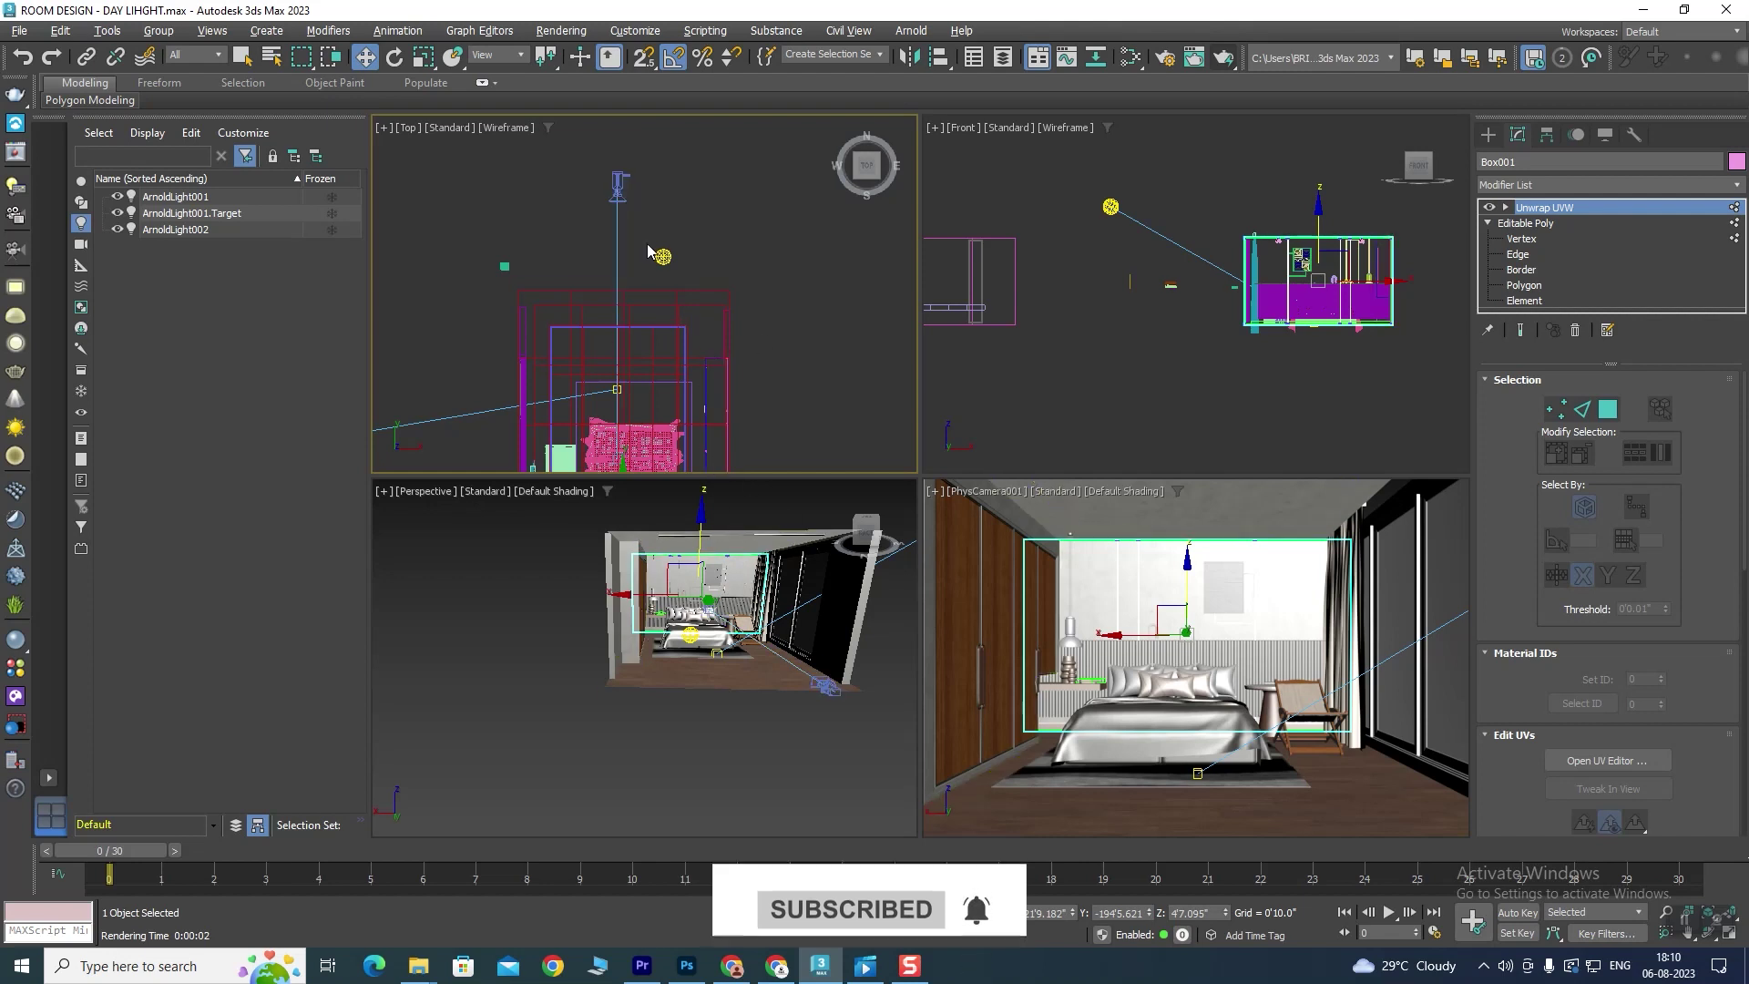
scroll(609, 666, "up", 3)
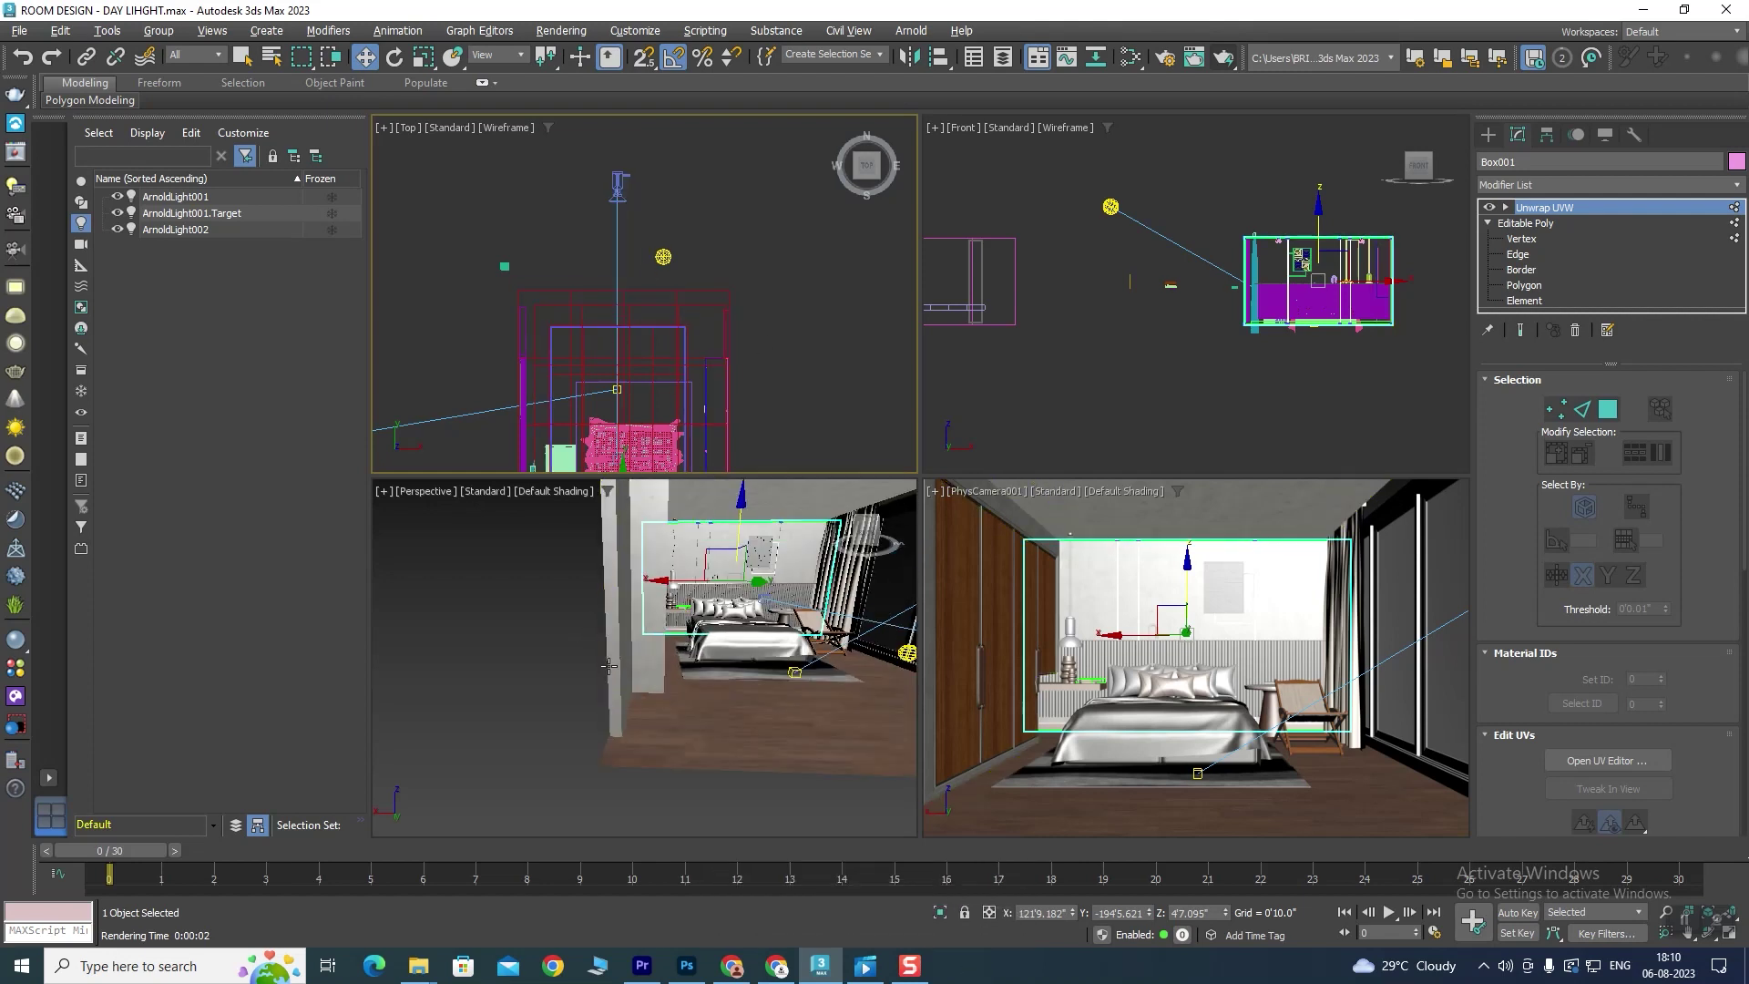
left_click(617, 658)
scroll(546, 648, "down", 5)
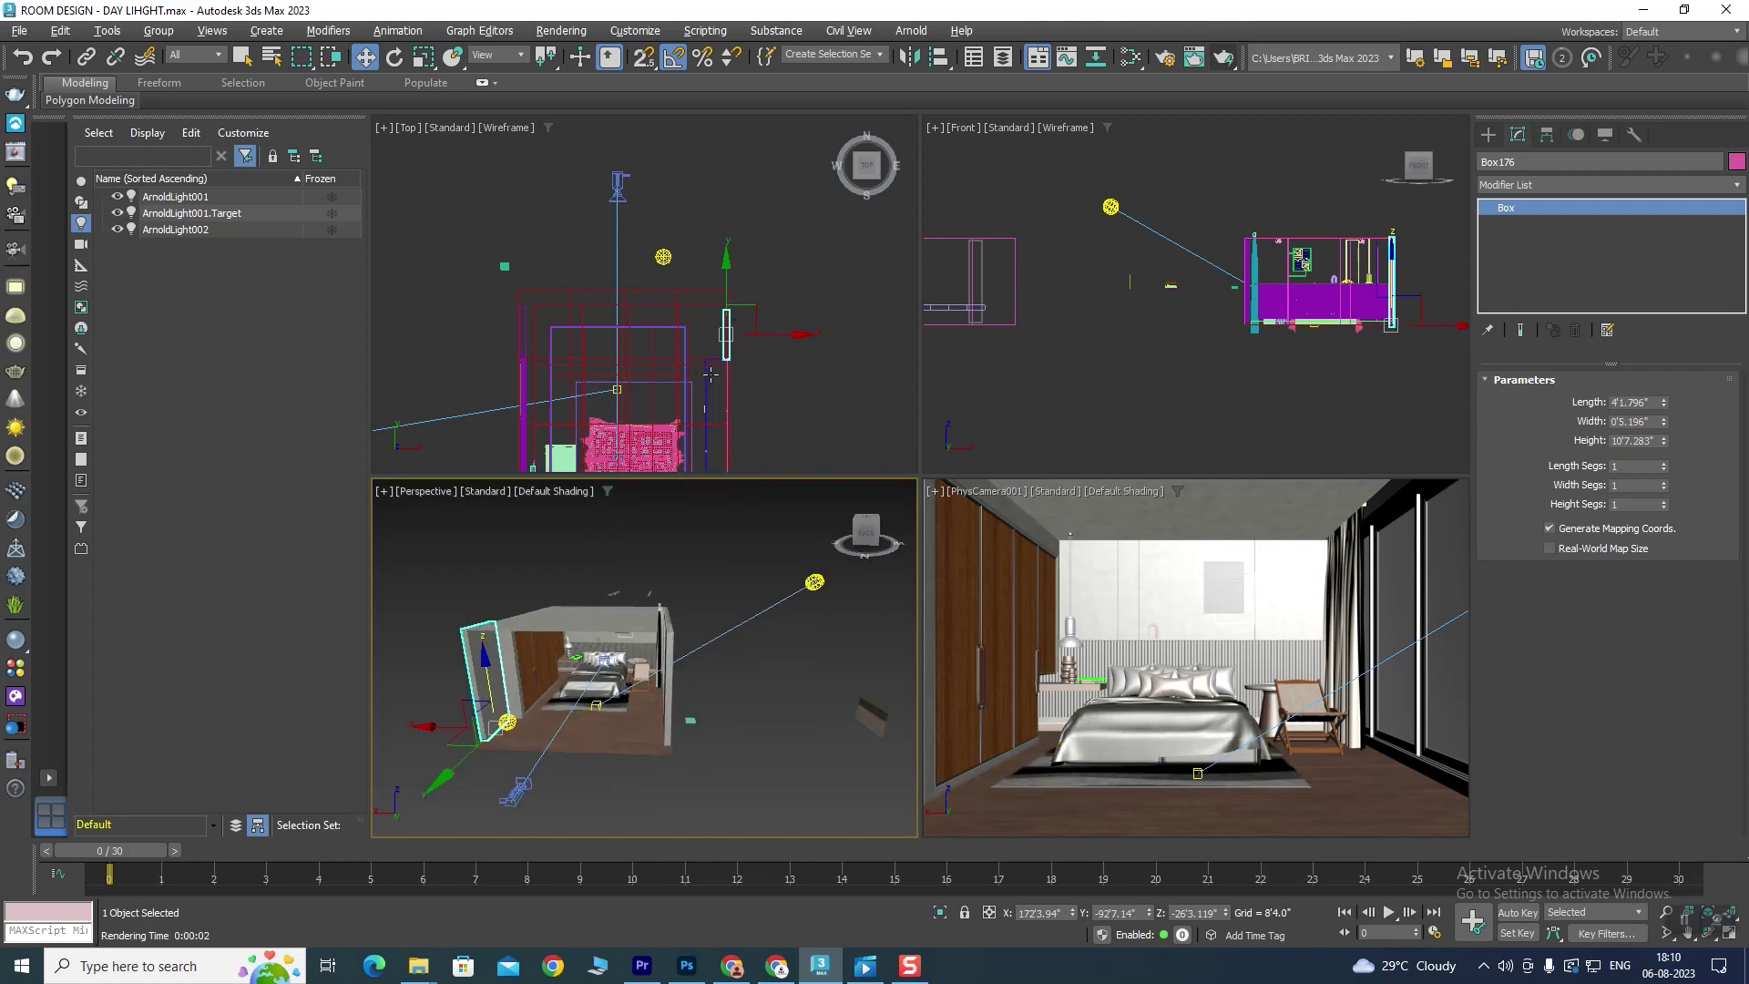
scroll(707, 381, "up", 2)
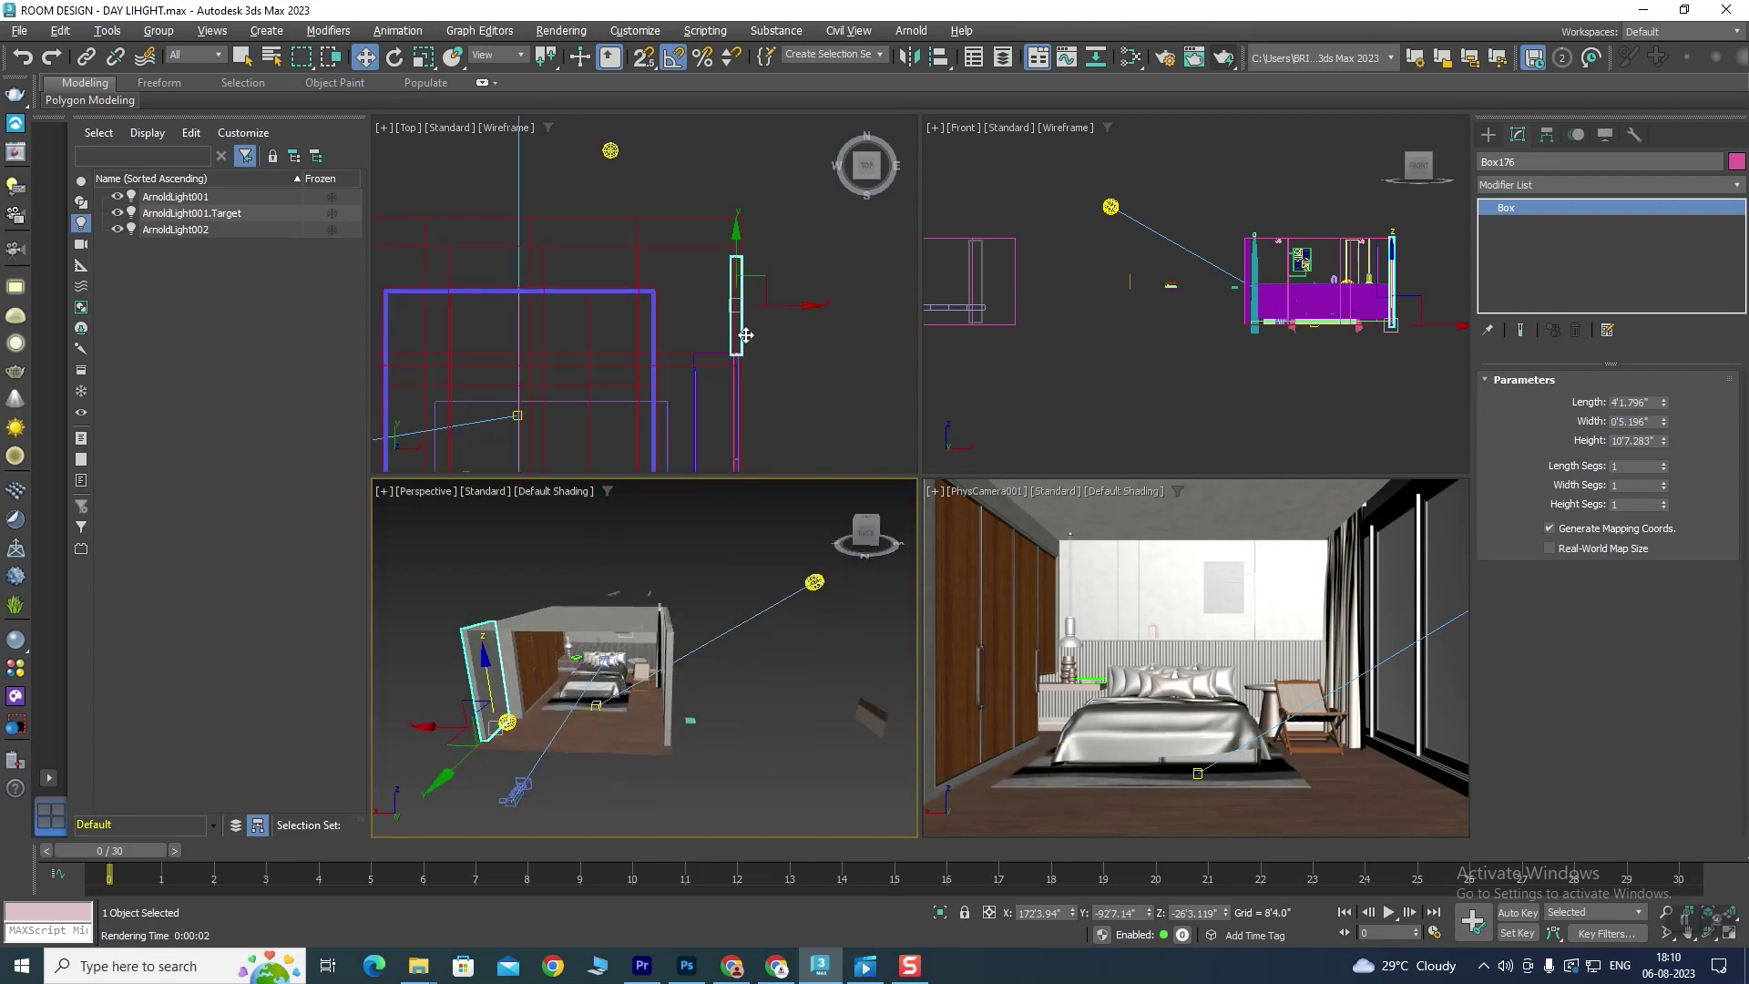
left_click(672, 638, "ctrl")
left_click(555, 642, "ctrl")
left_click(583, 728, "ctrl")
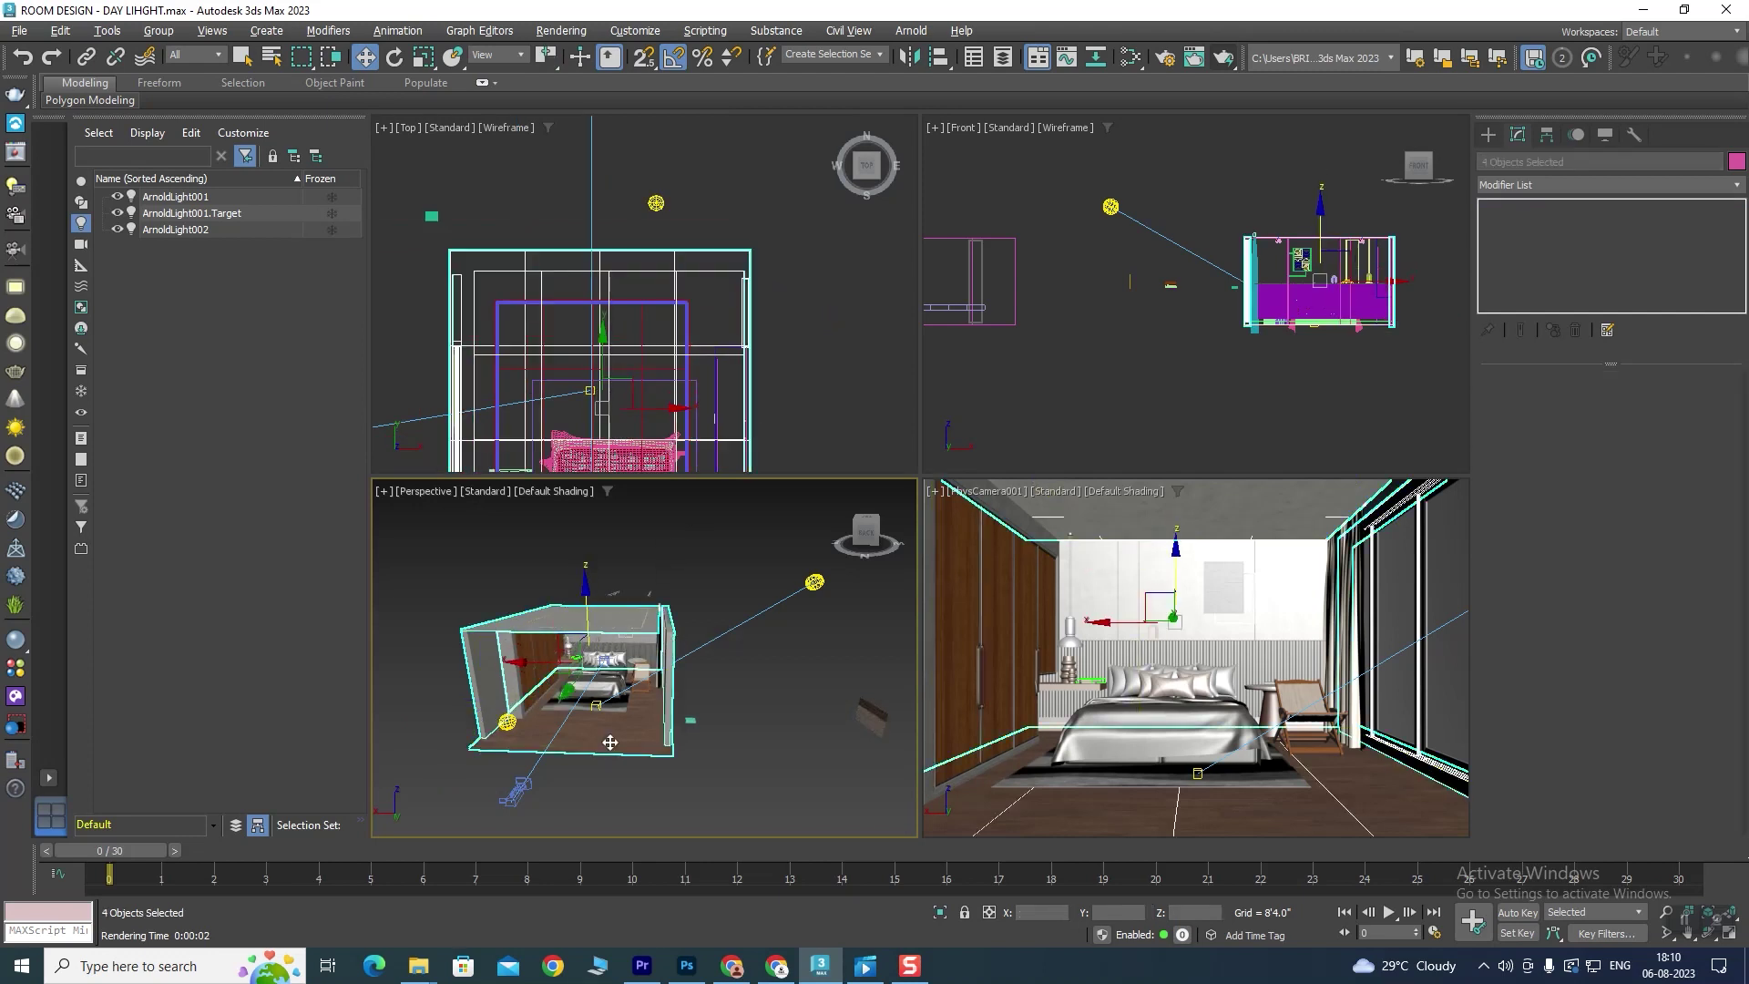
Step: Convert the selected room pieces to Editable Poly and edit Rectangle001's vertices
right_click(611, 747)
mouse_move(680, 940)
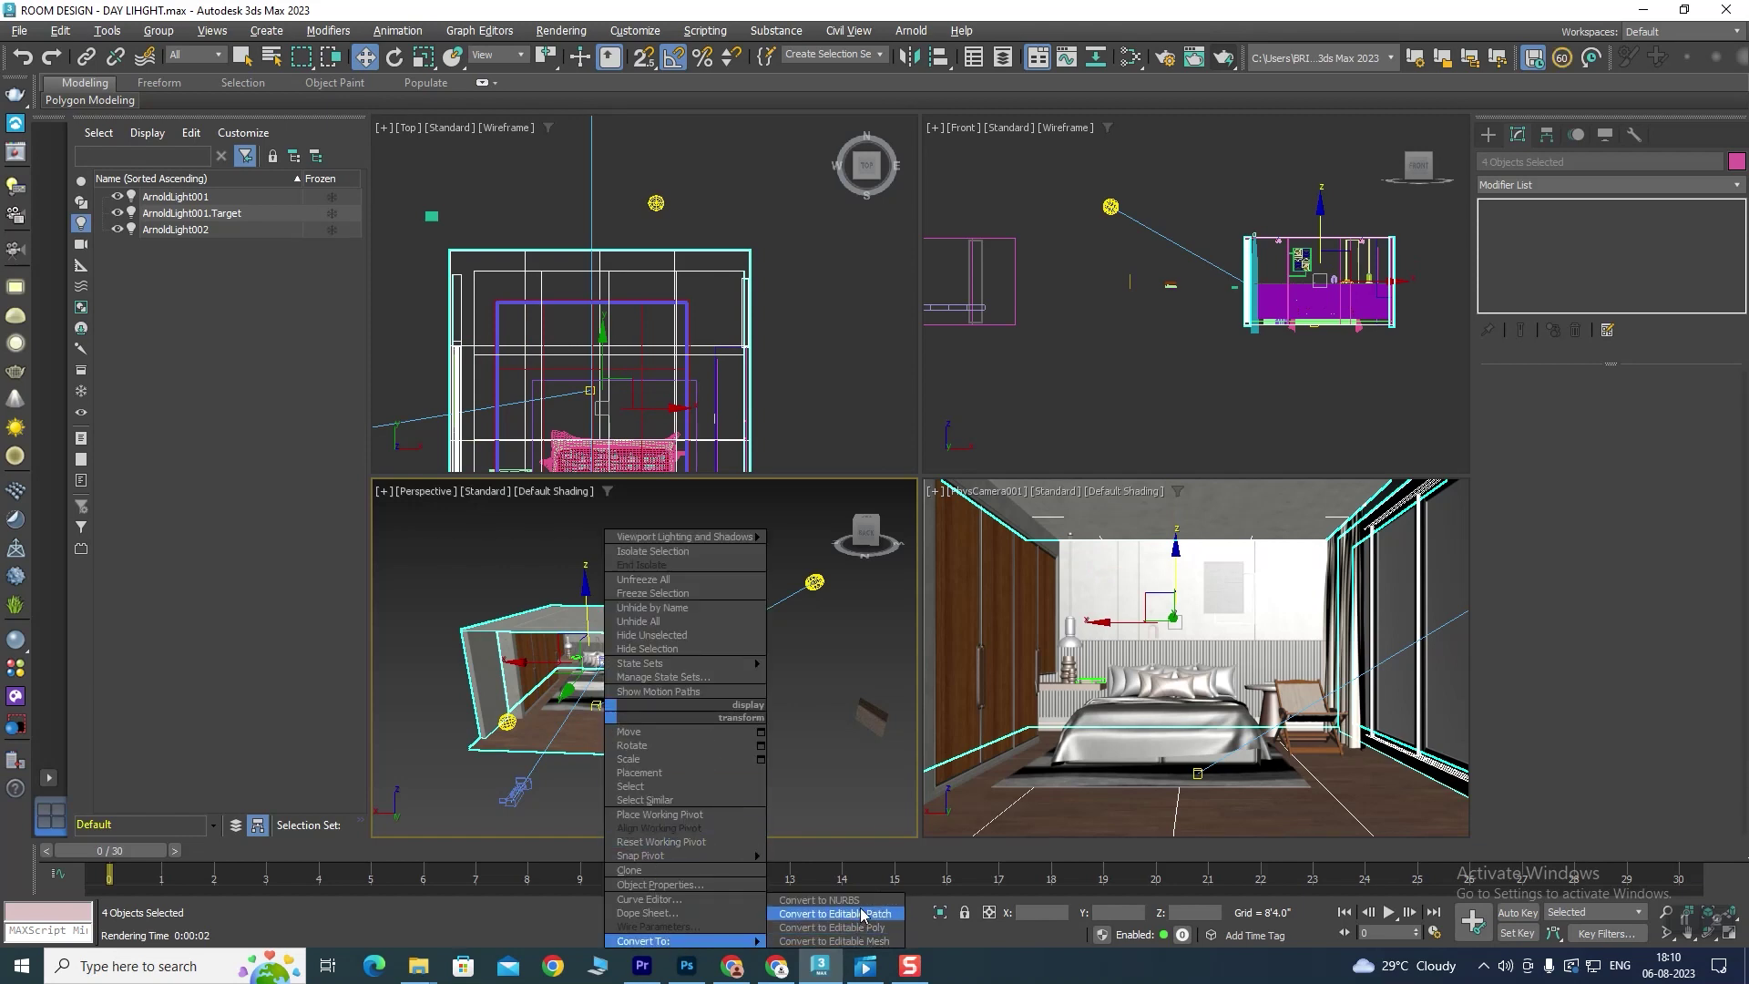
left_click(878, 930)
mouse_move(651, 620)
middle_mouse_down("alt")
mouse_move(507, 655)
mouse_move(668, 767)
middle_mouse_up("alt")
left_click(668, 767)
left_click(559, 702)
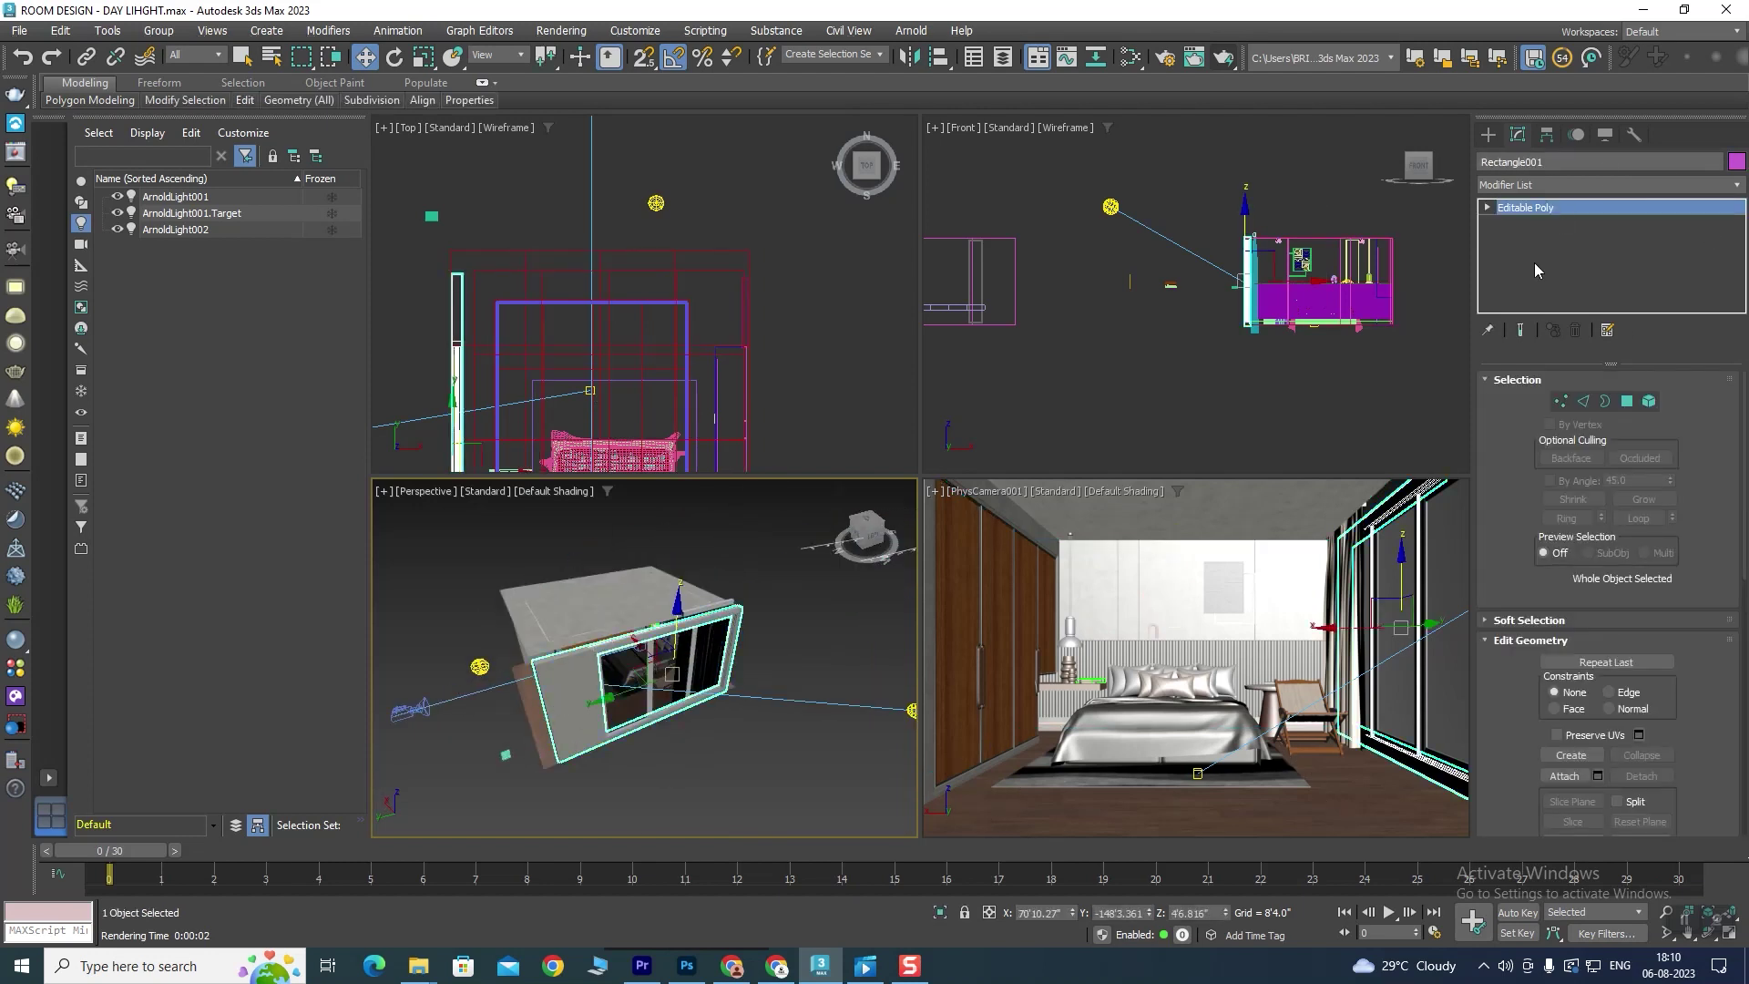
left_click(1560, 402)
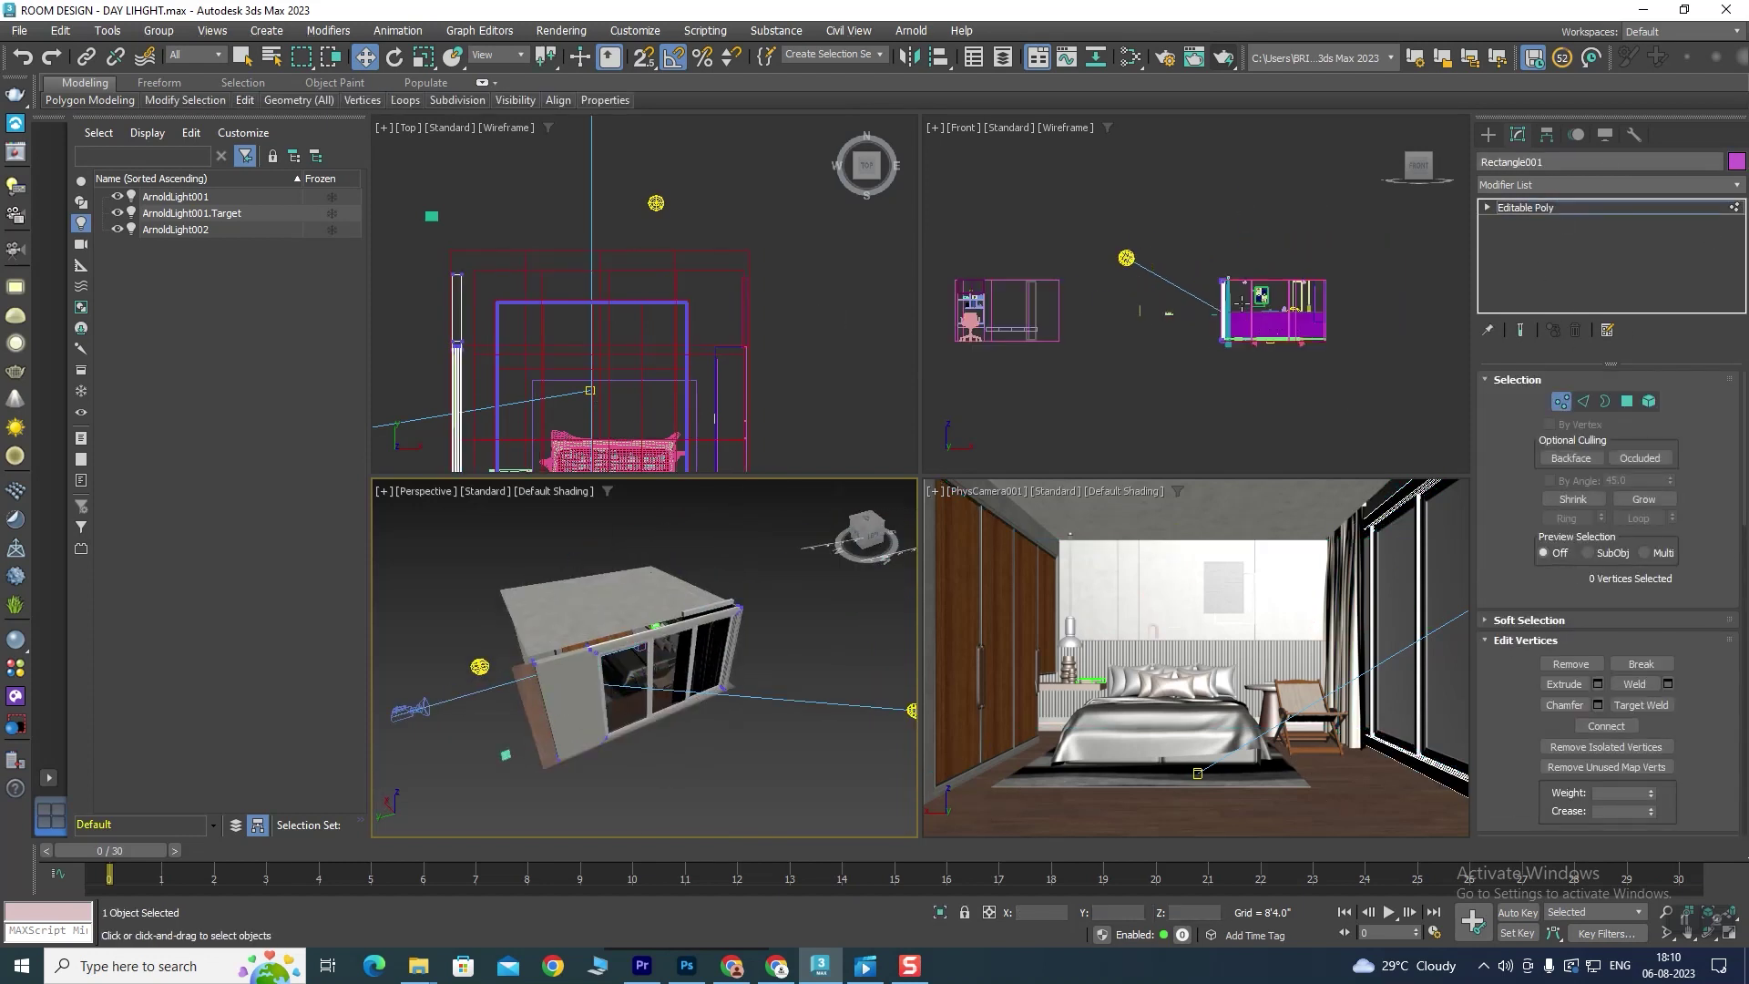
Step: In the Left view, stretch the window frame's left-edge vertices further left
scroll(1201, 277, "up", 4)
scroll(1195, 260, "down", 1)
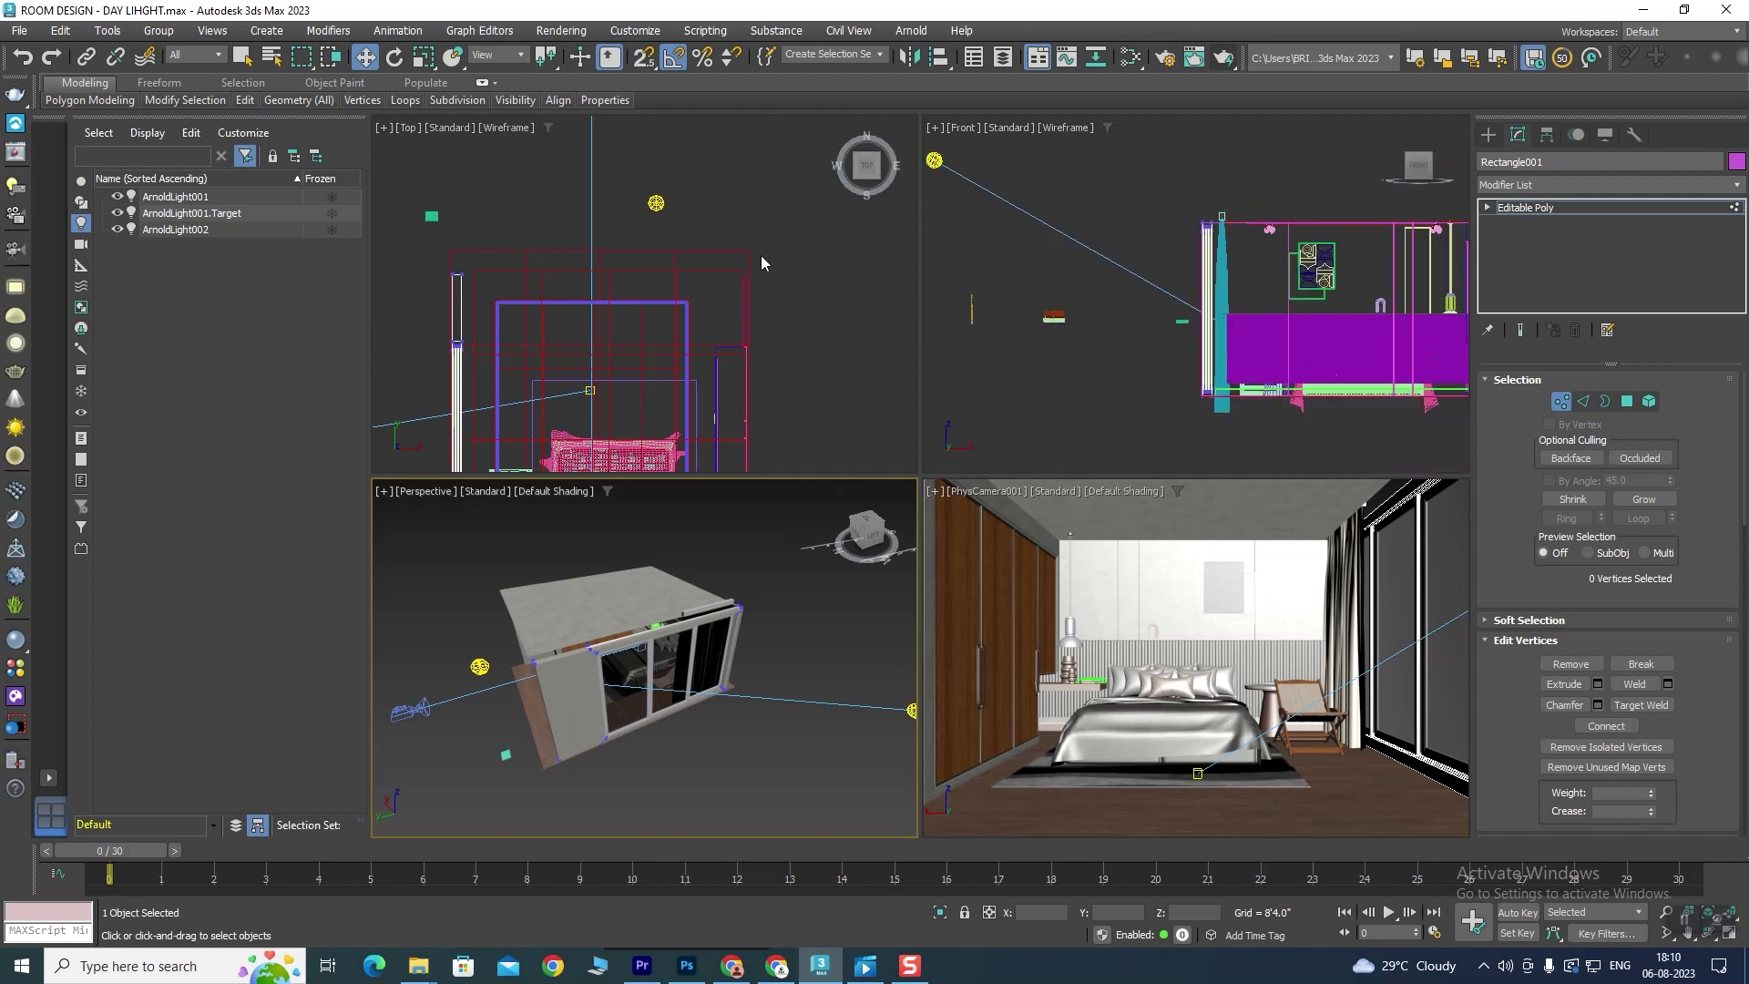
key("l")
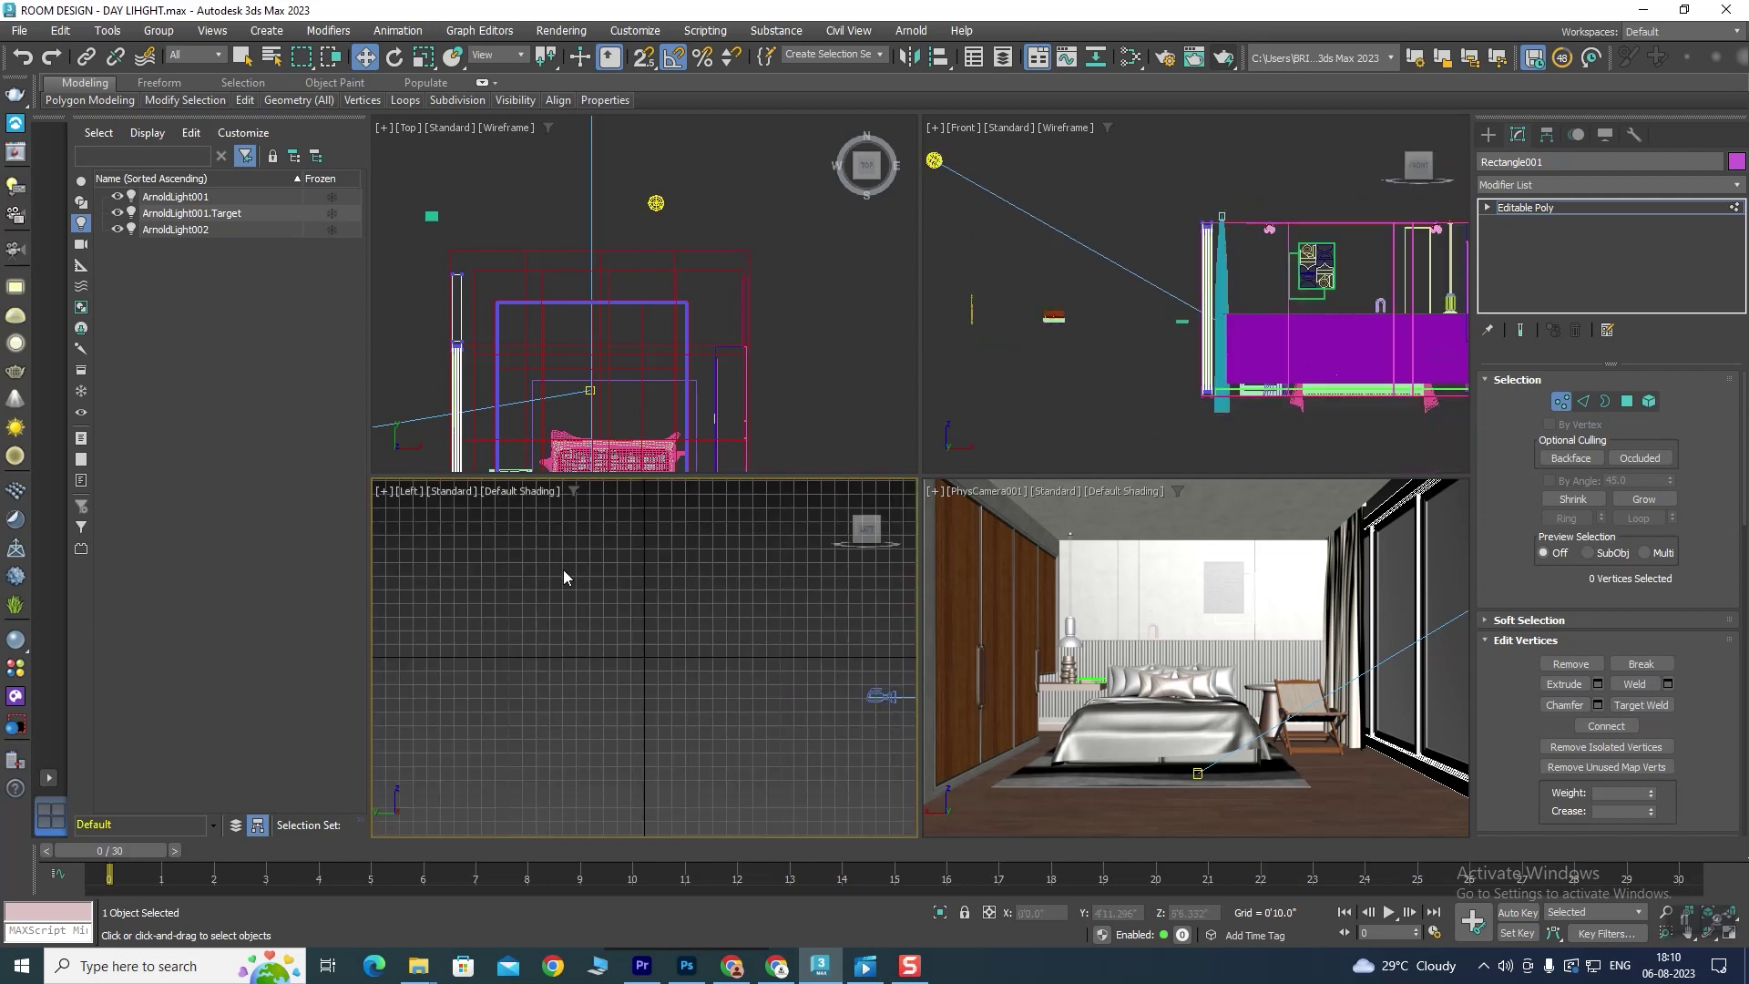
middle_click_drag(610, 650, 725, 654)
scroll(725, 654, "up", 4)
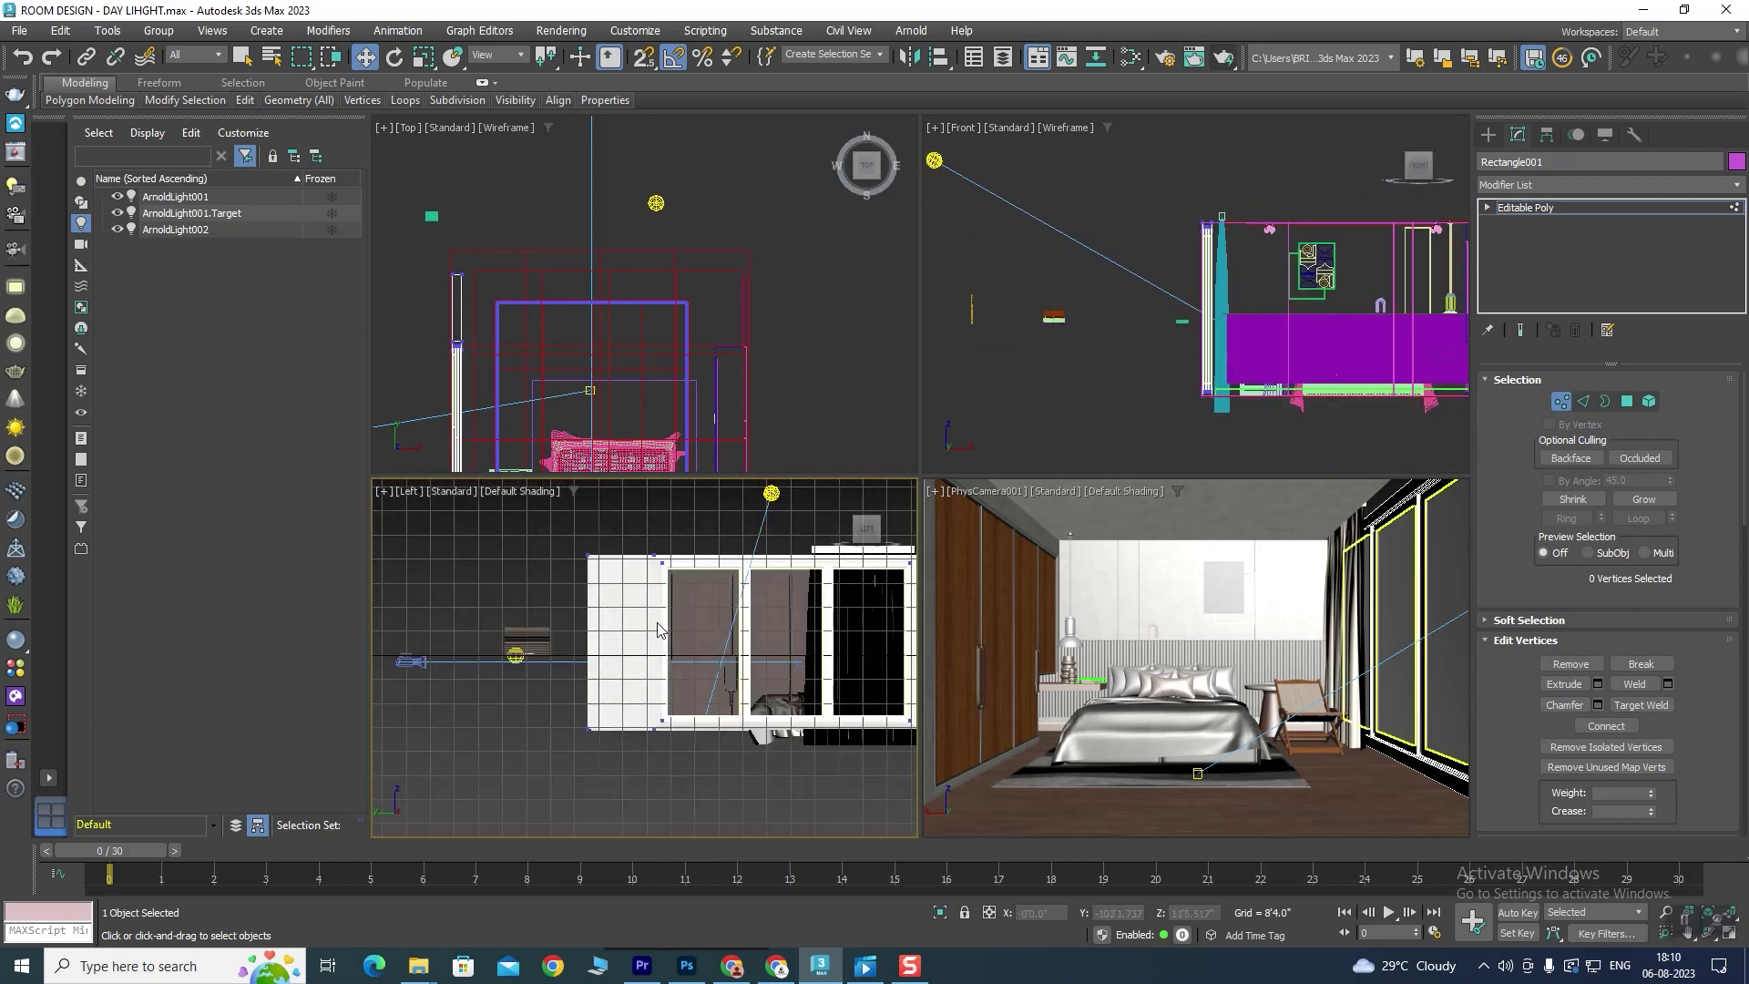
mouse_move(789, 626)
middle_mouse_down()
mouse_move(583, 627)
mouse_move(601, 617)
middle_mouse_up()
scroll(583, 627, "up", 3)
scroll(583, 627, "down", 4)
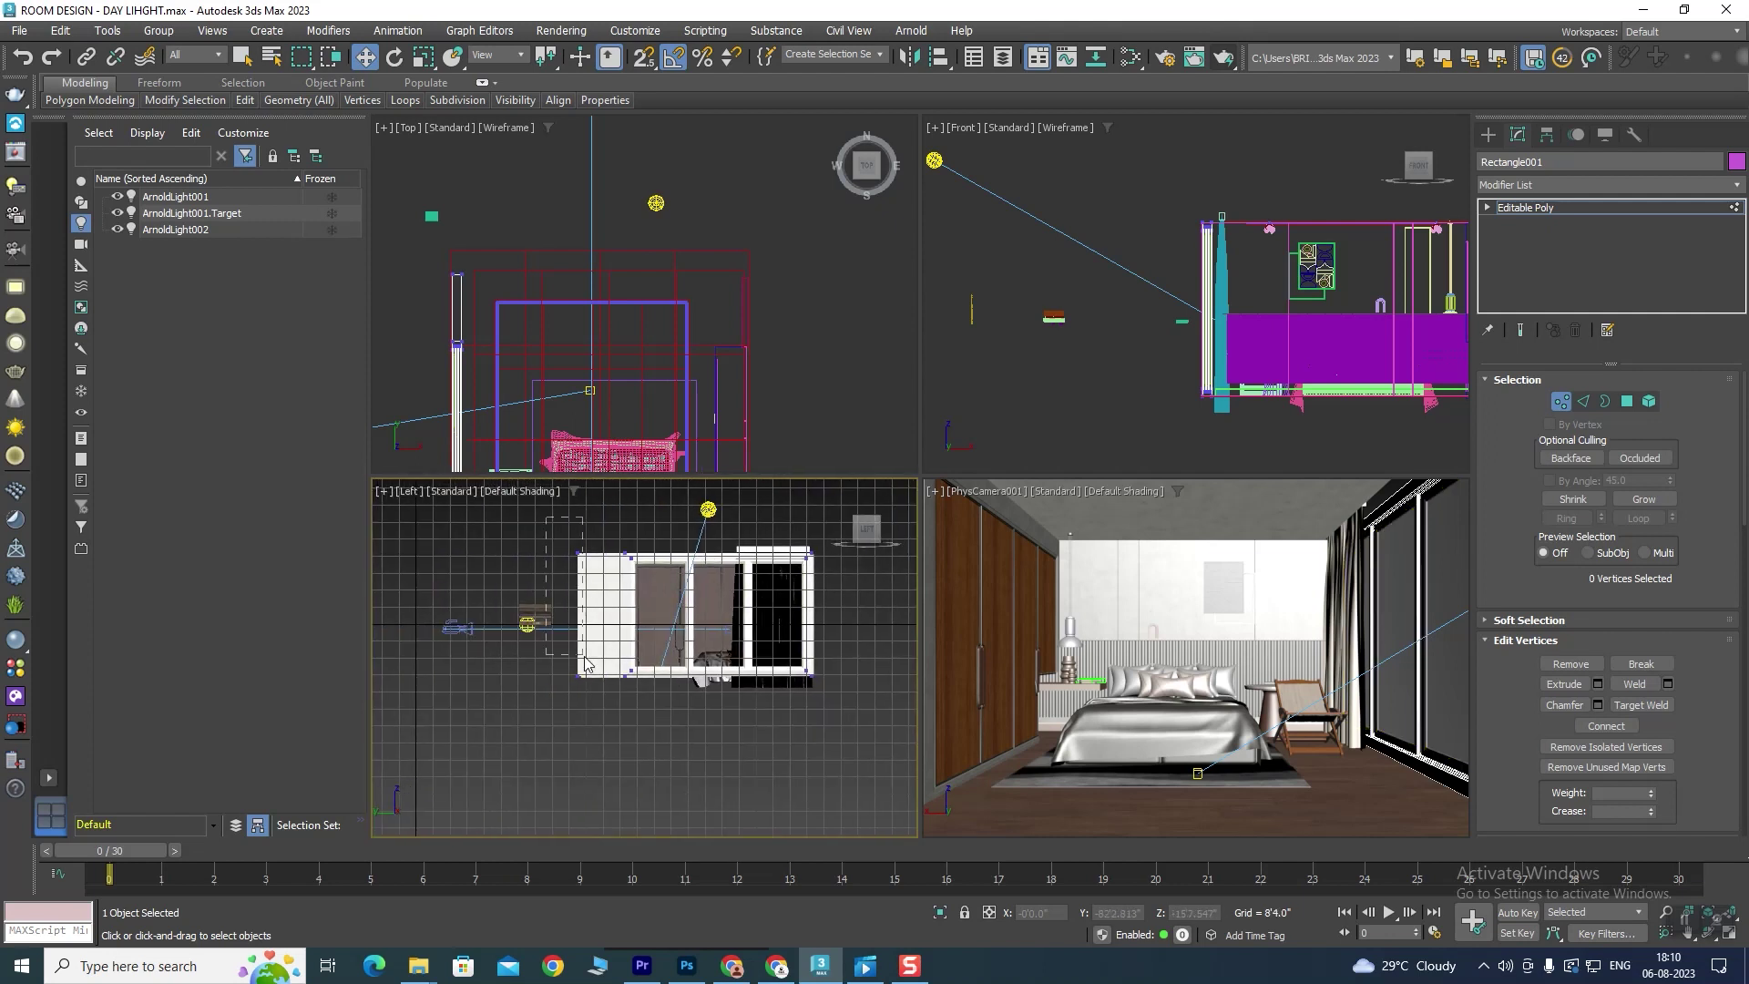
left_click_drag(550, 517, 590, 724)
middle_click_drag(647, 615, 762, 635)
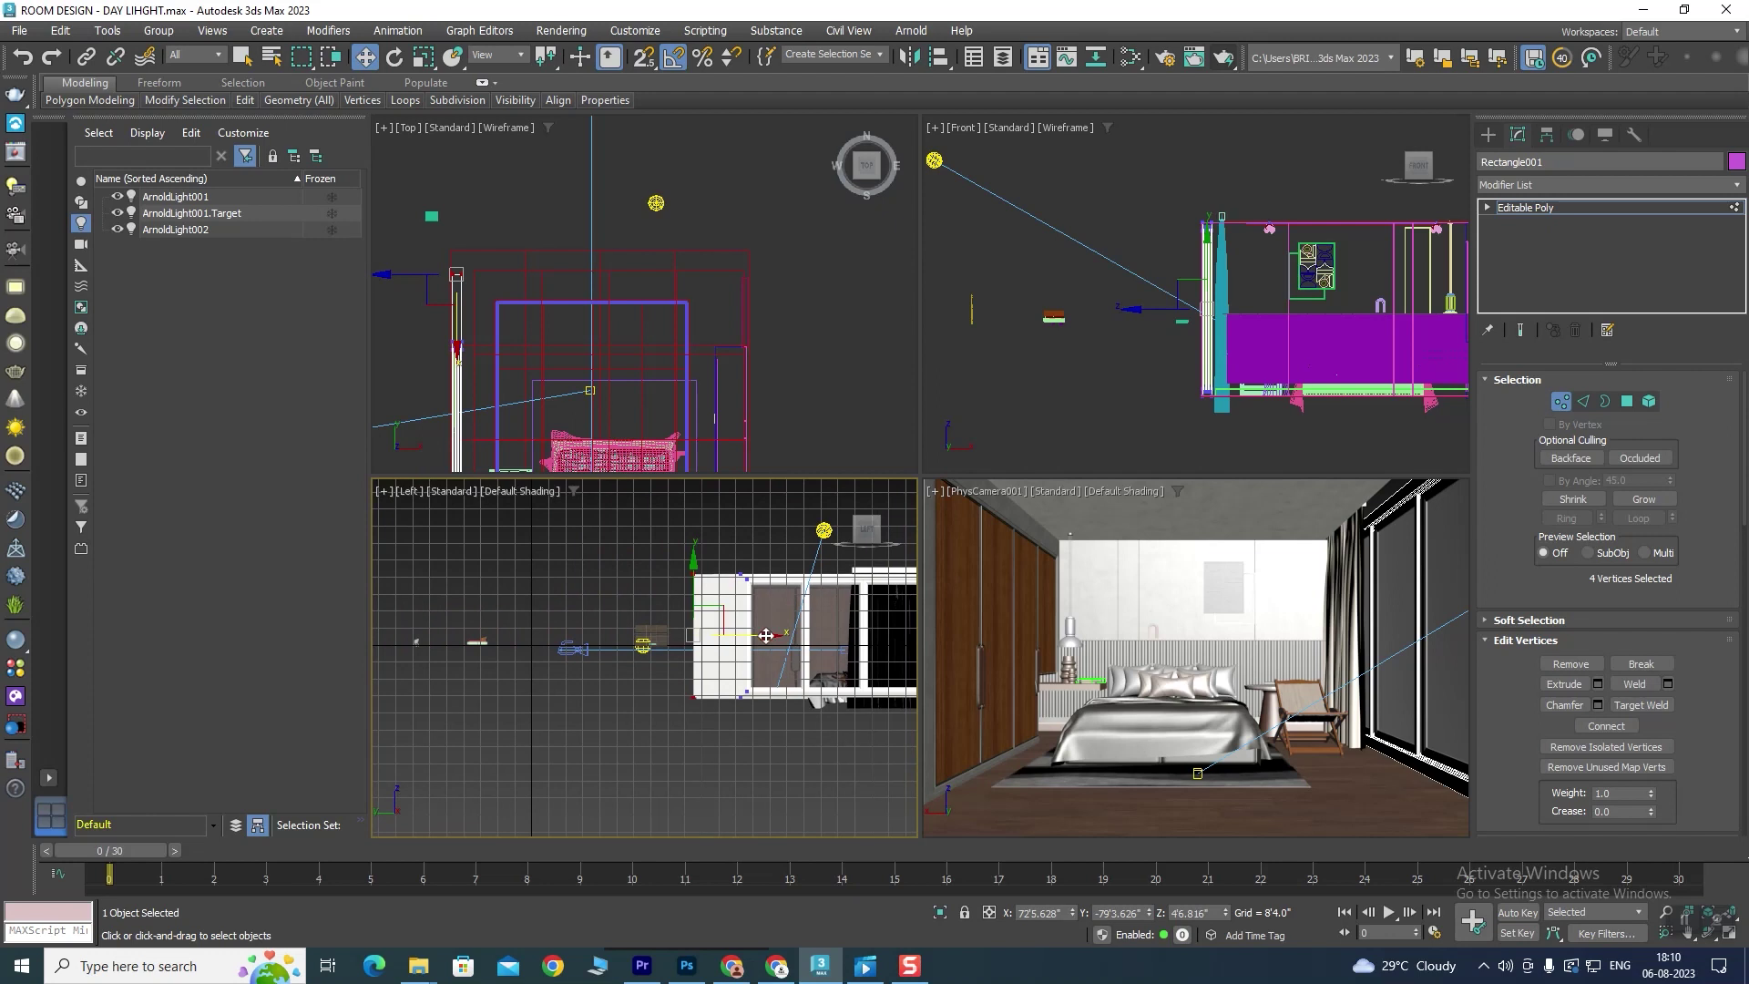
left_click_drag(766, 635, 607, 635)
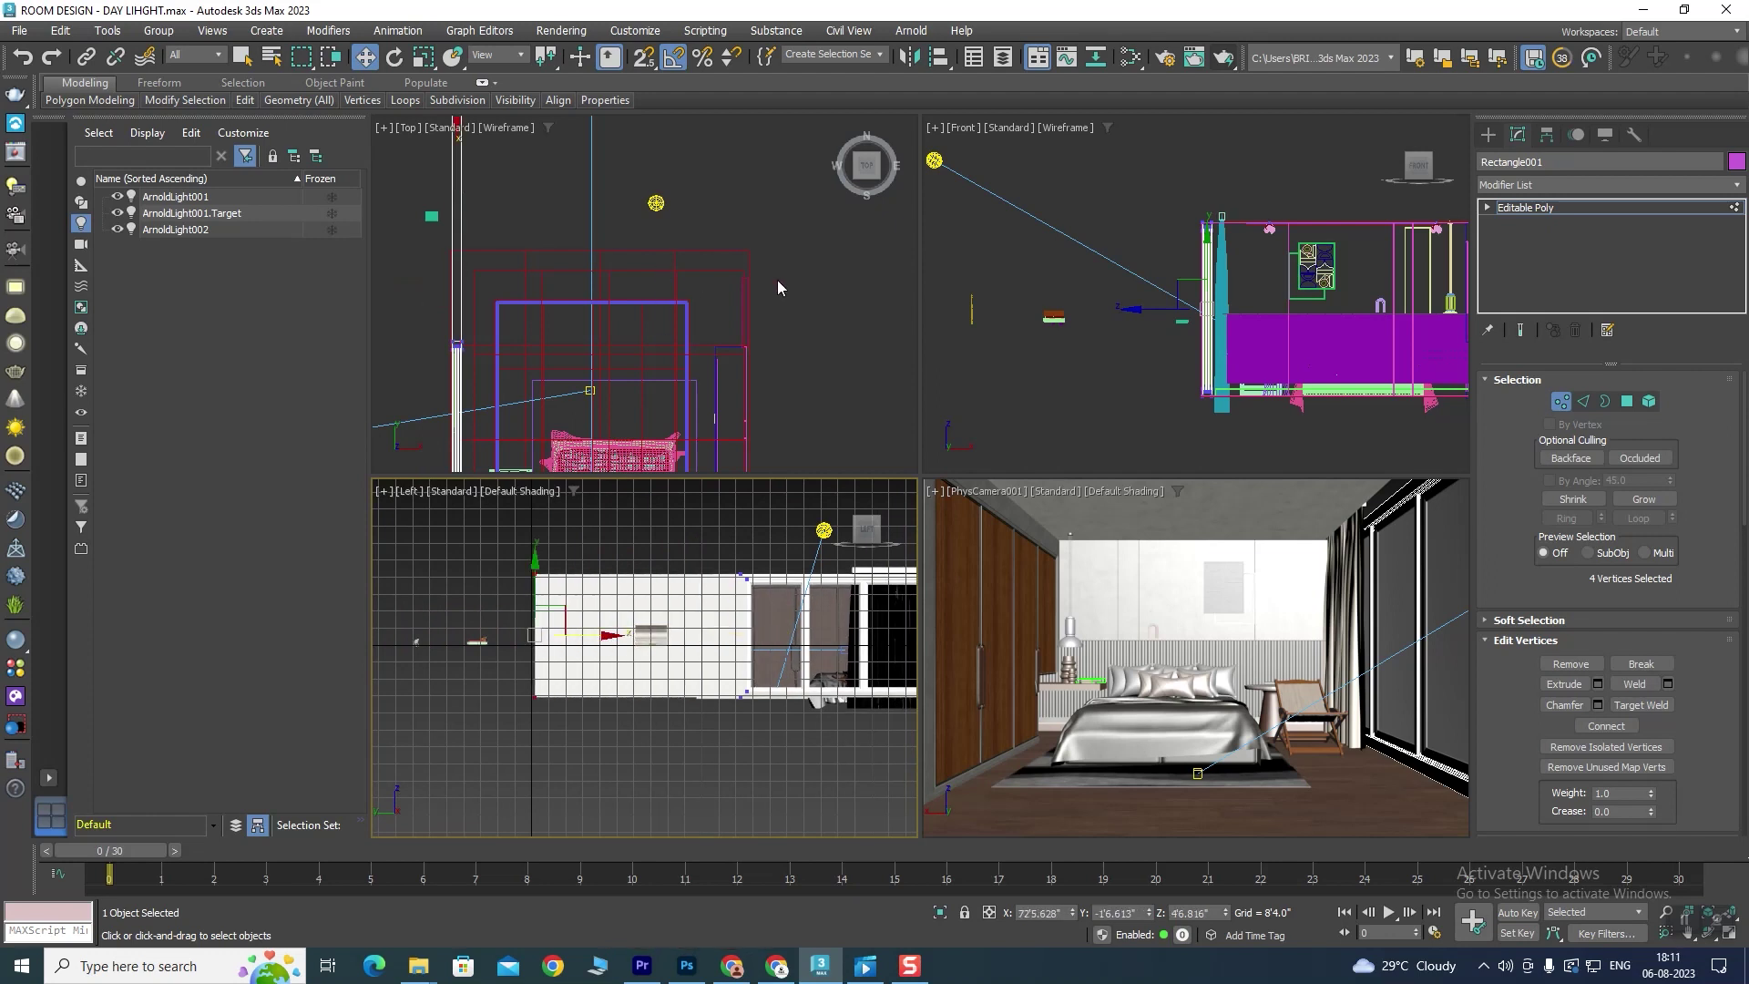
left_click(1526, 208)
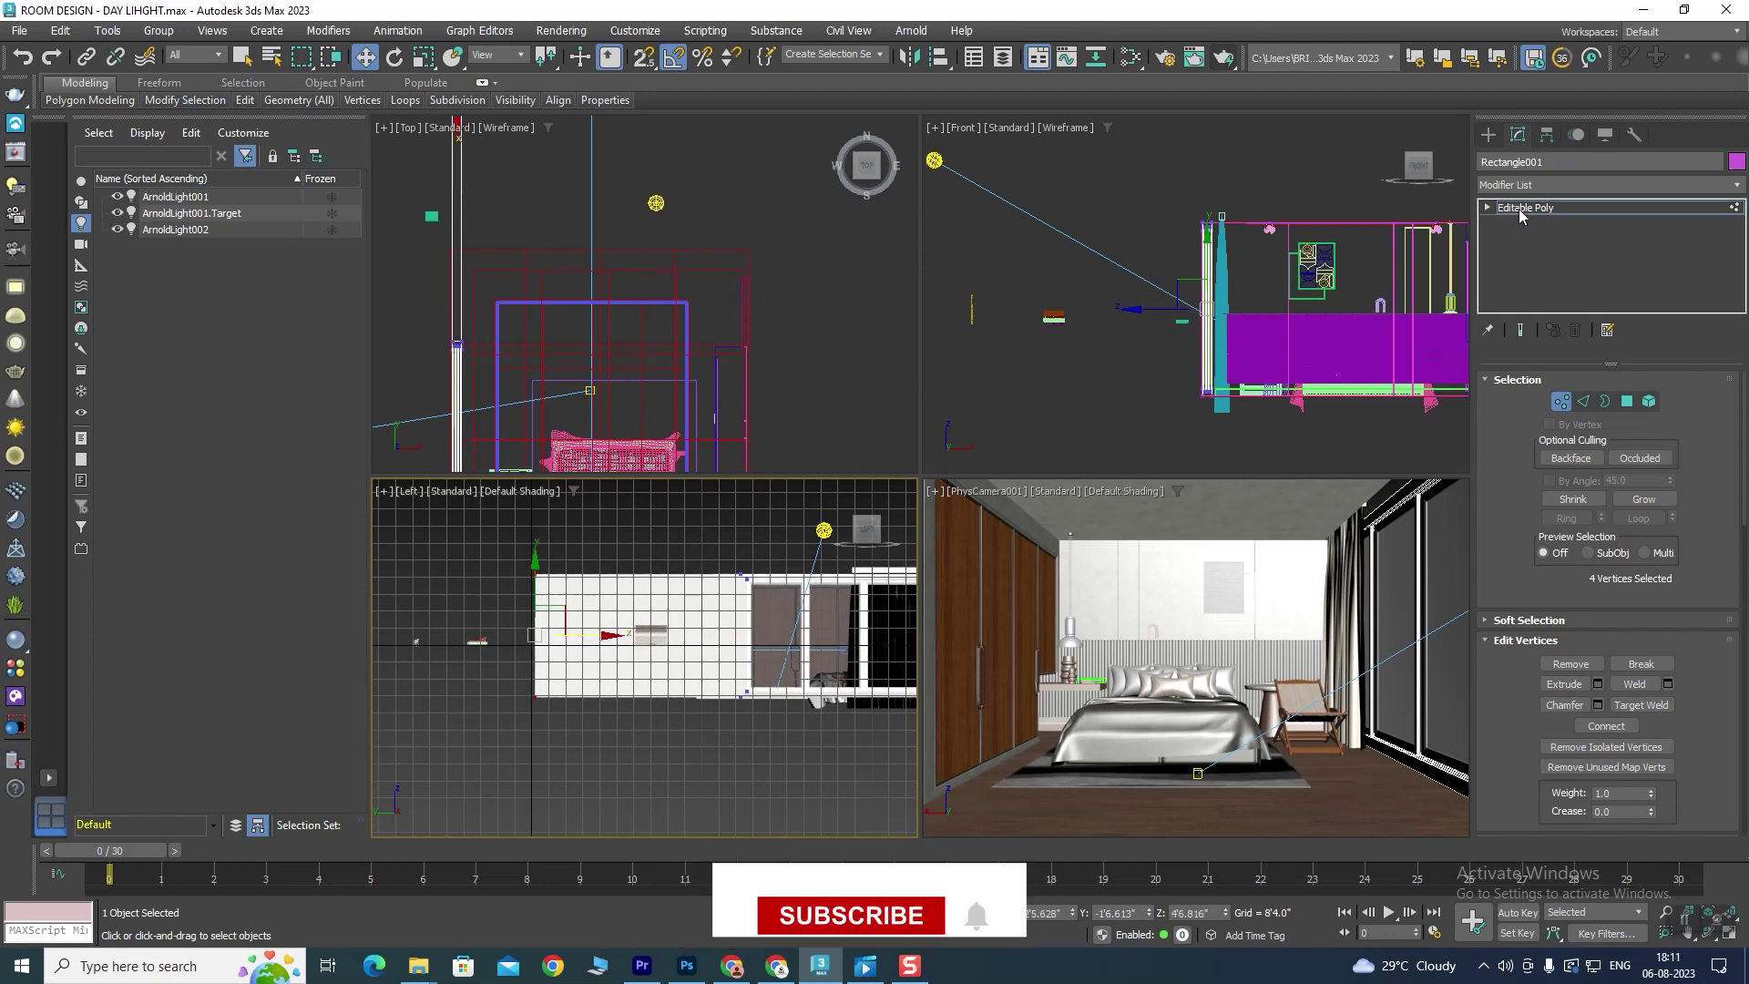
Step: Extend one end of Box176 further along Y by moving its end vertices
left_click(747, 285)
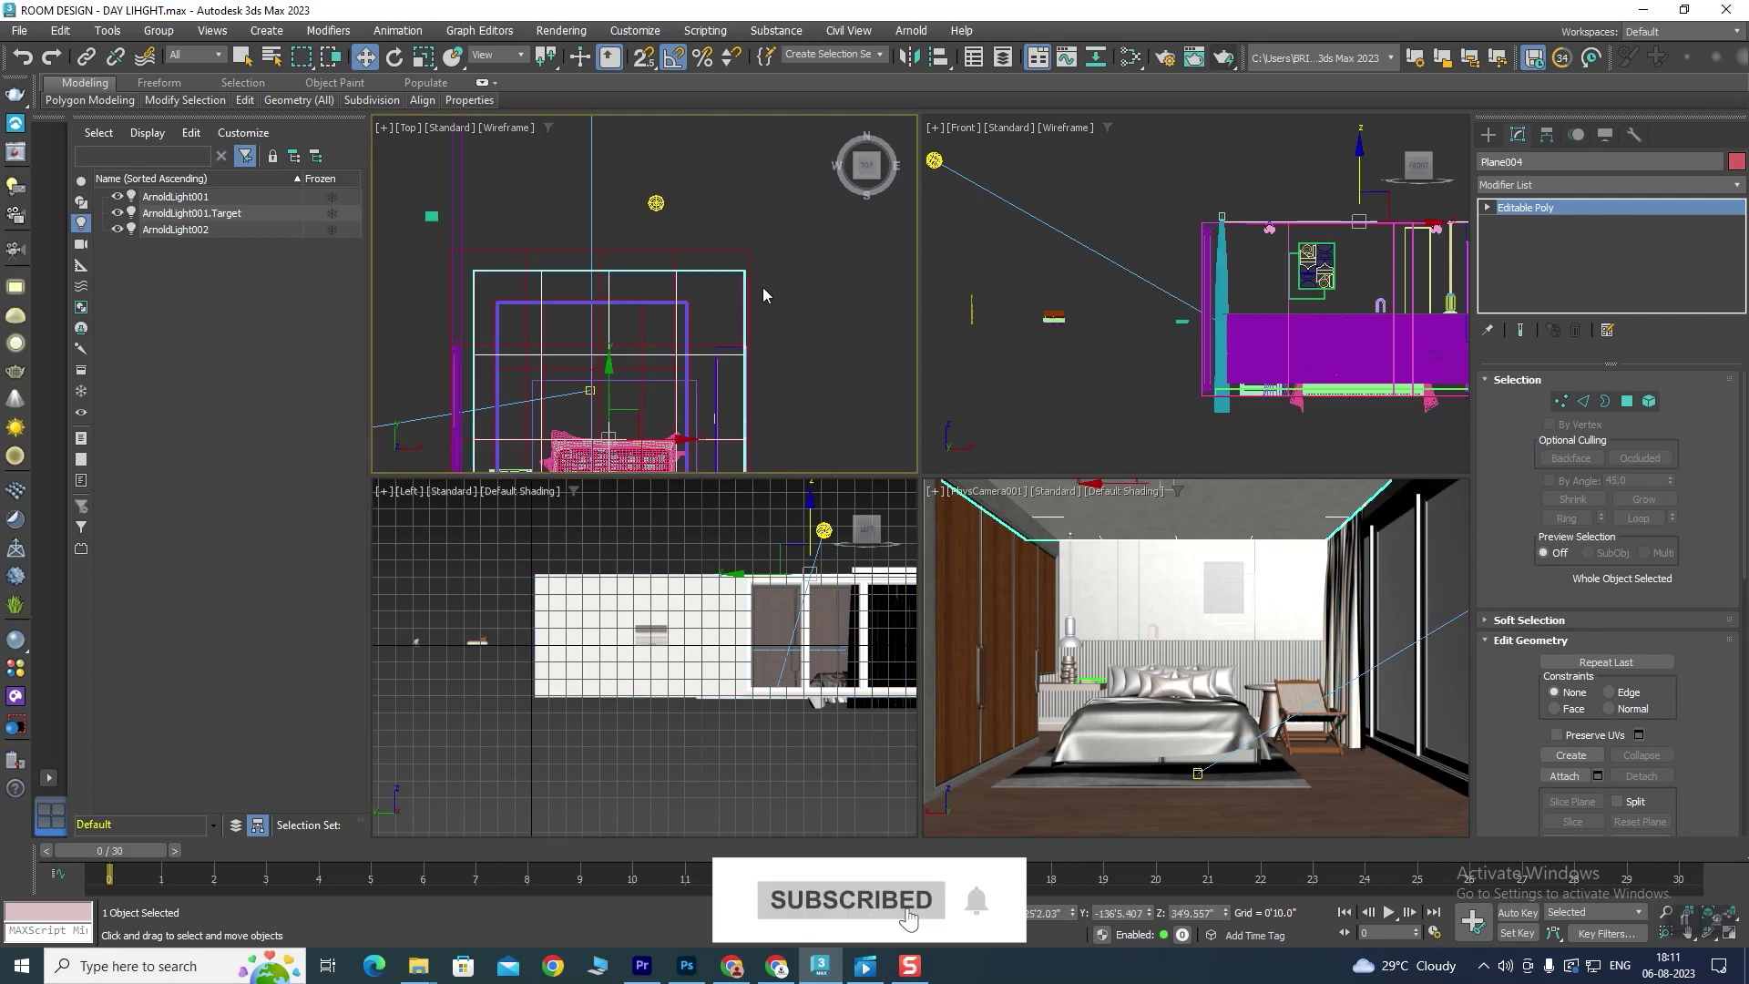
scroll(762, 297, "up", 3)
left_click(765, 305)
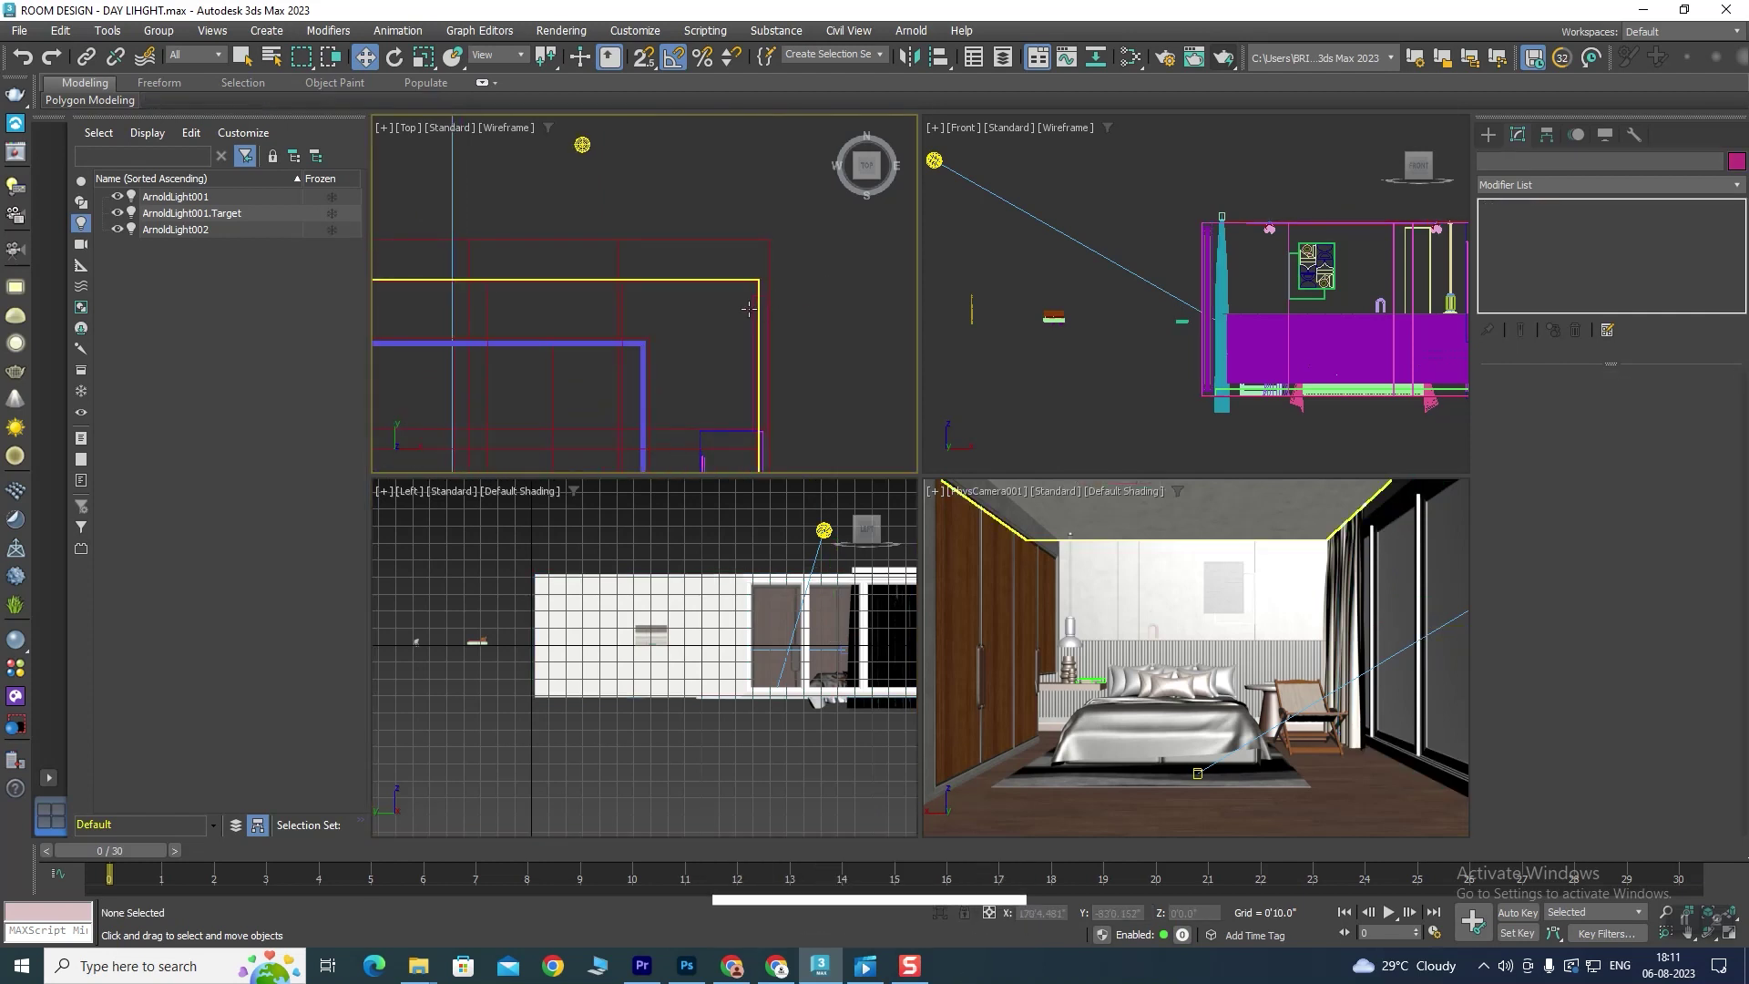
scroll(767, 281, "up", 2)
scroll(768, 282, "up", 2)
left_click(768, 281)
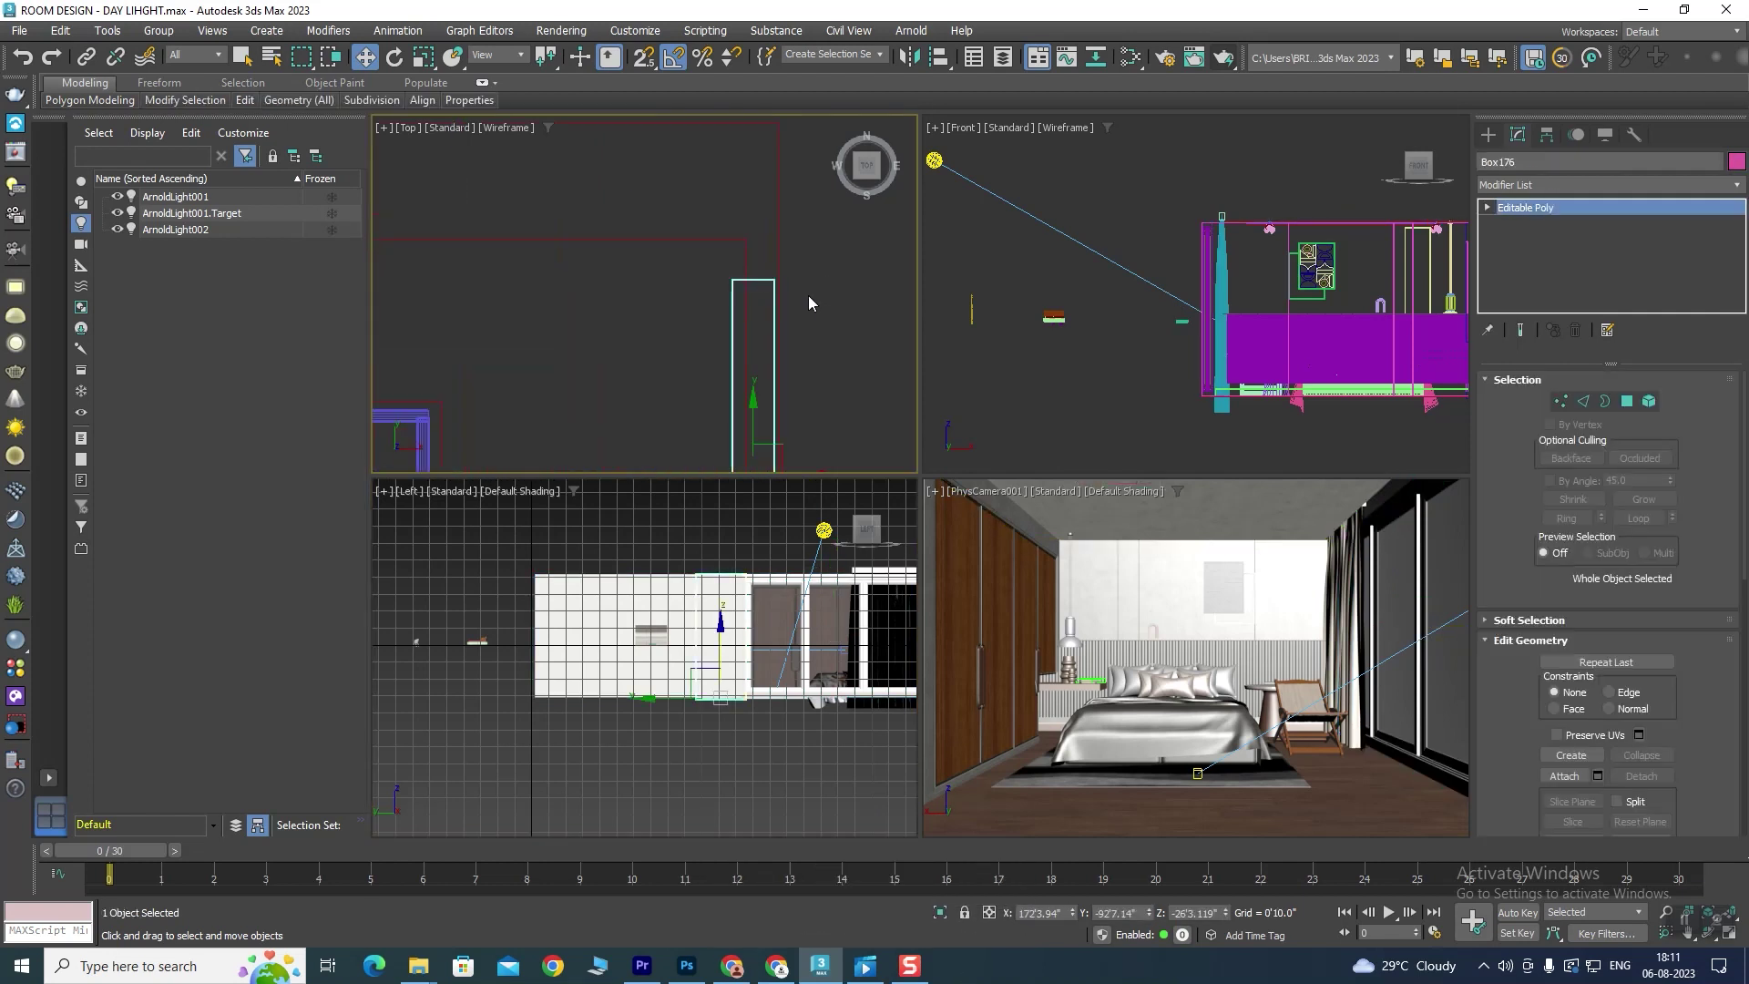
left_click(1560, 400)
scroll(832, 319, "down", 2)
scroll(854, 286, "down", 2)
middle_click_drag(854, 286, 771, 368)
left_click_drag(767, 326, 770, 166)
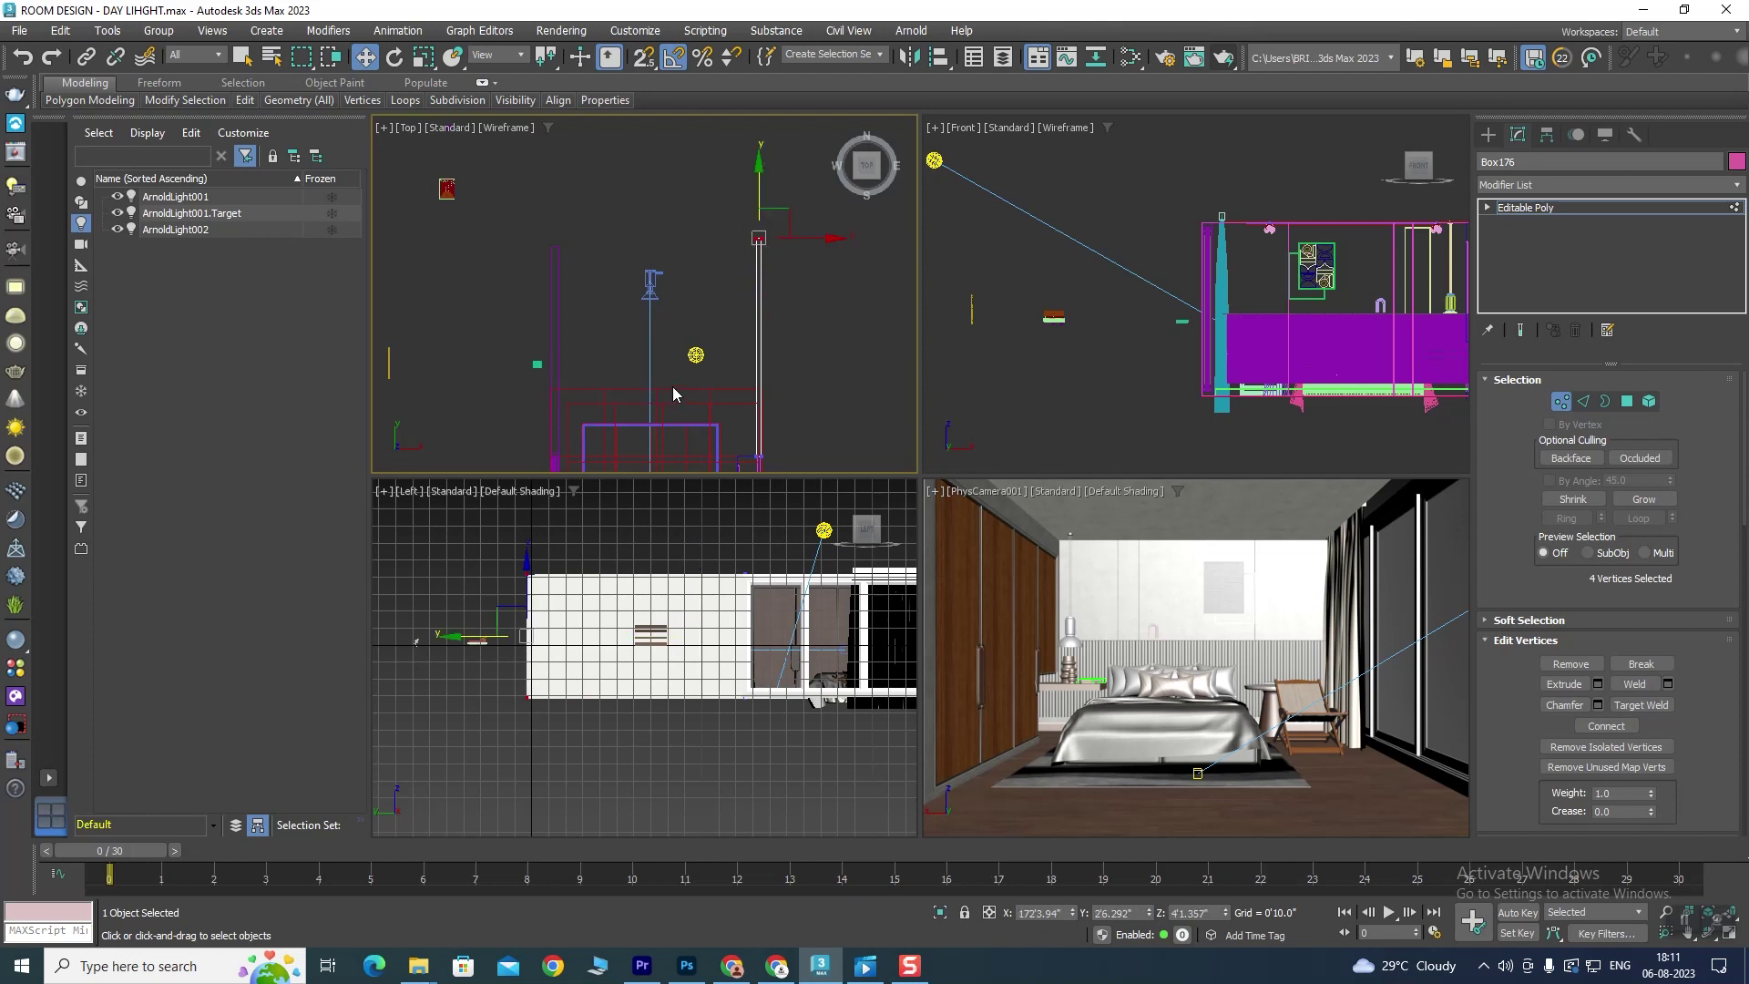
key("1")
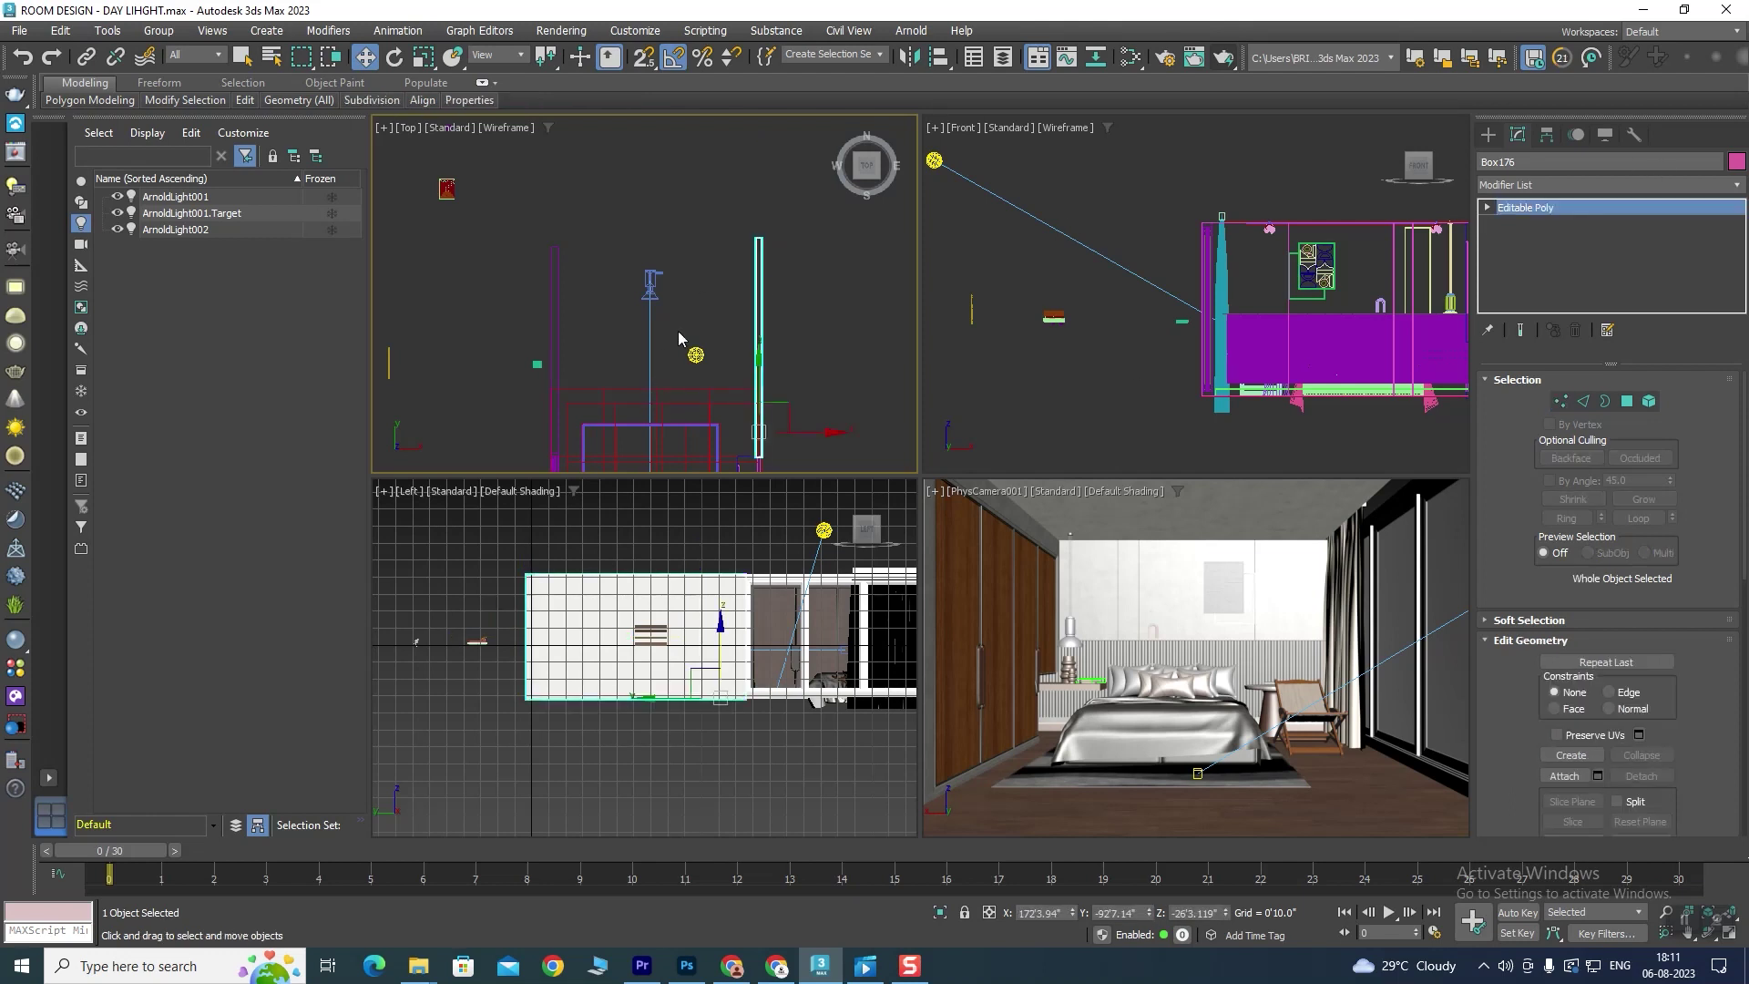
Step: Extend Plane005's edge further along Y by moving its edge vertices
left_click(677, 394)
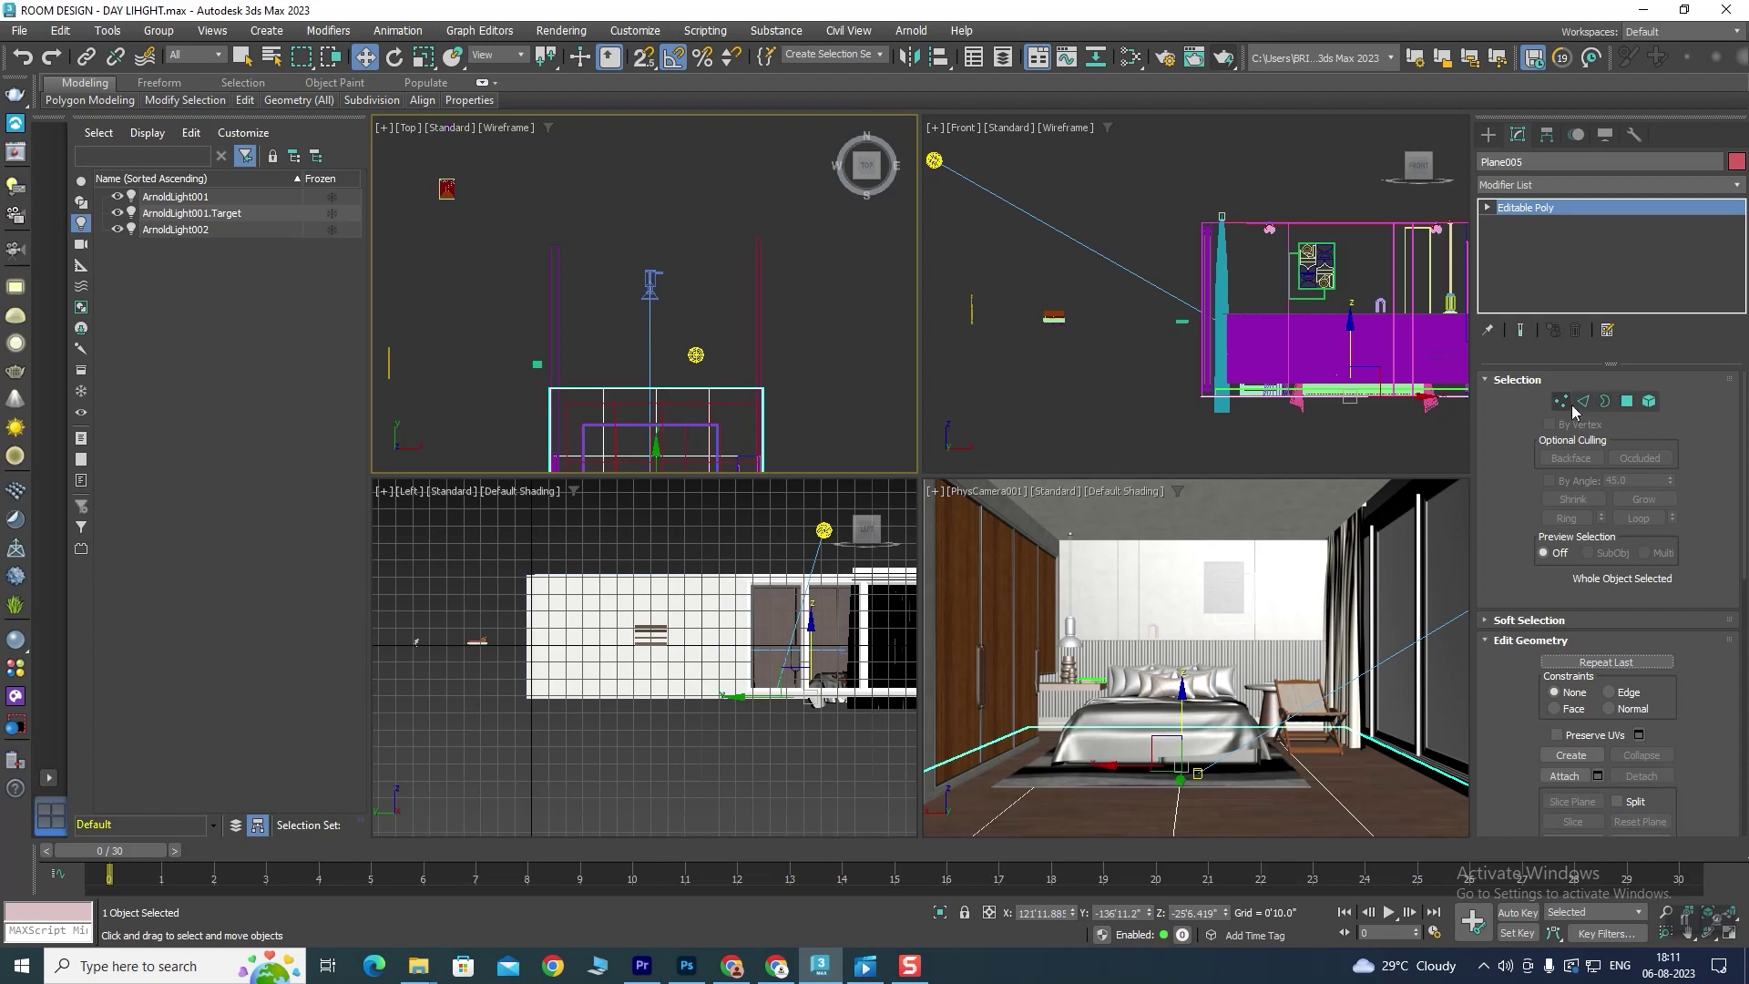
left_click(1562, 403)
left_click_drag(485, 406, 484, 401)
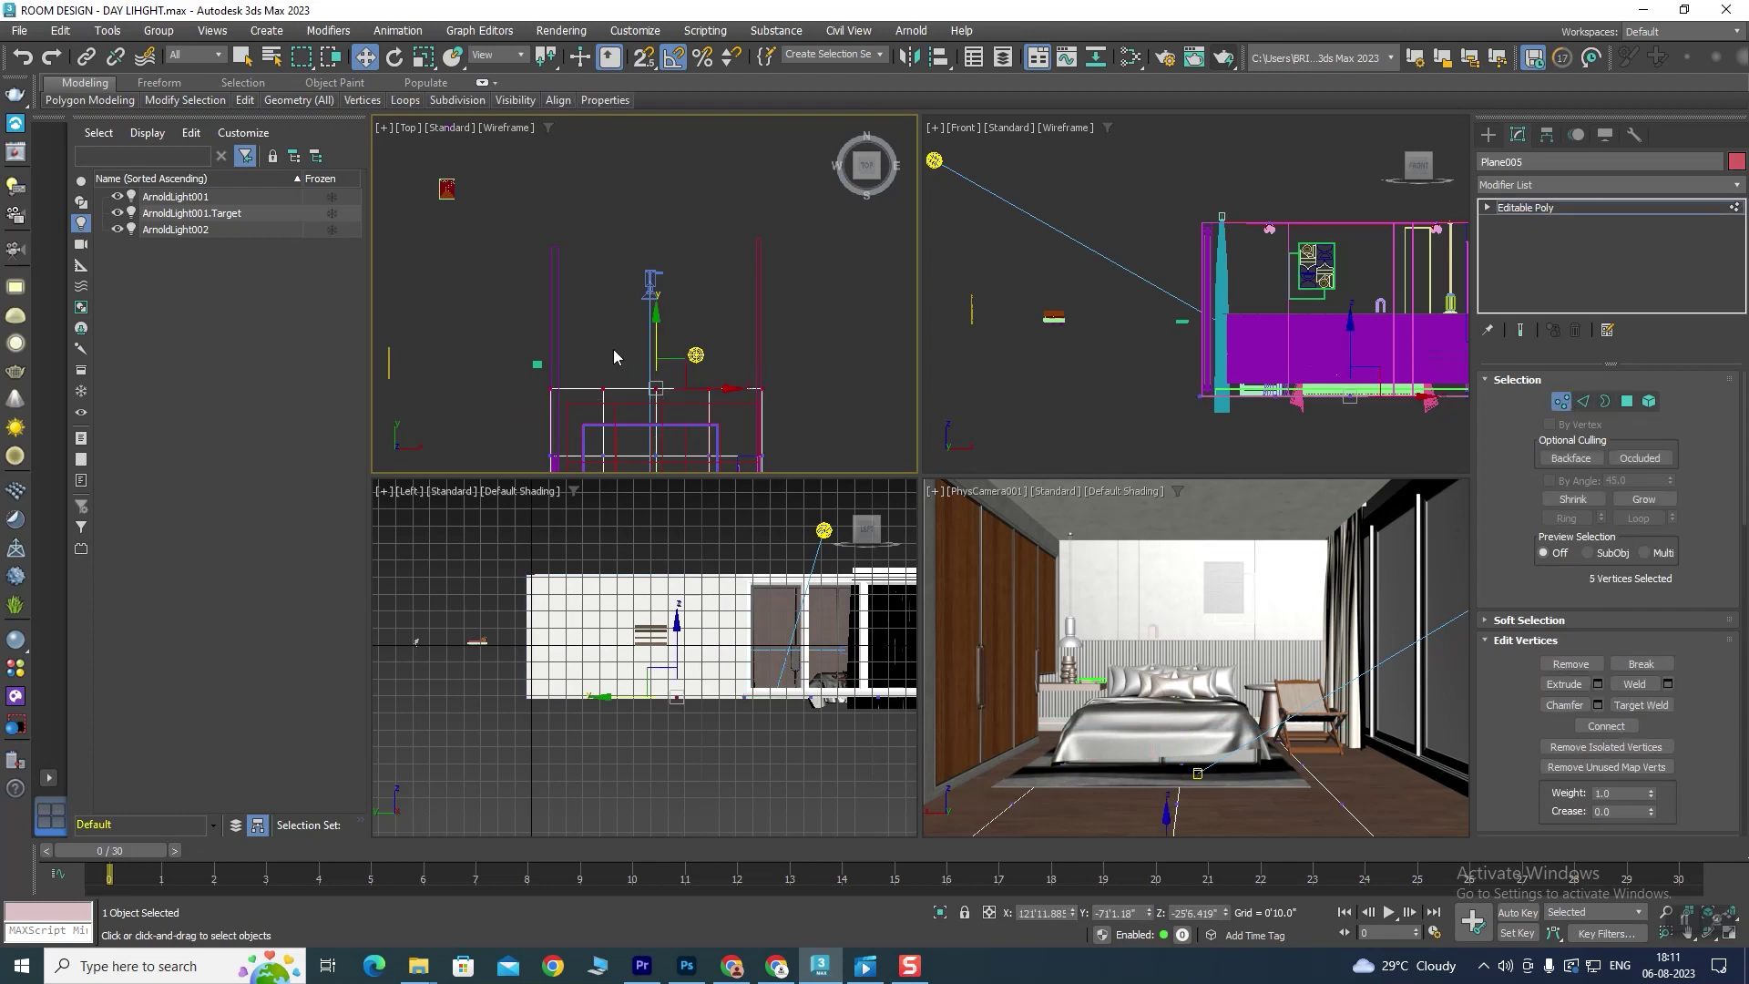
left_click_drag(657, 321, 694, 181)
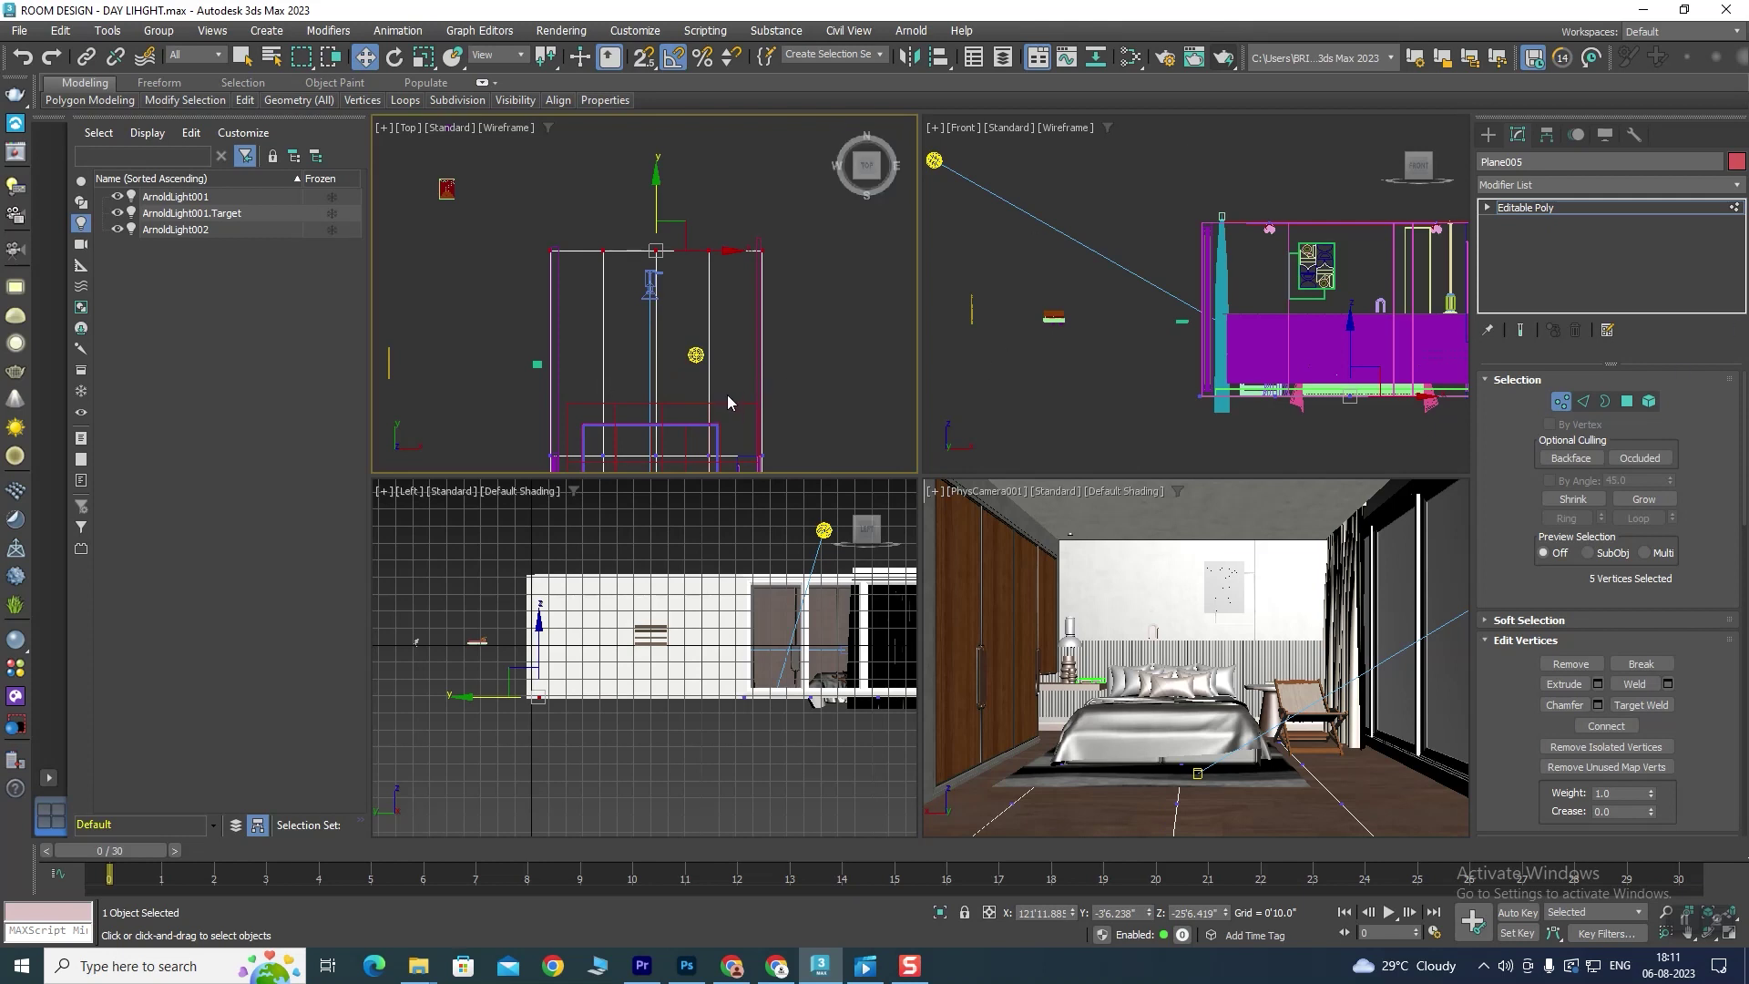
left_click(1522, 210)
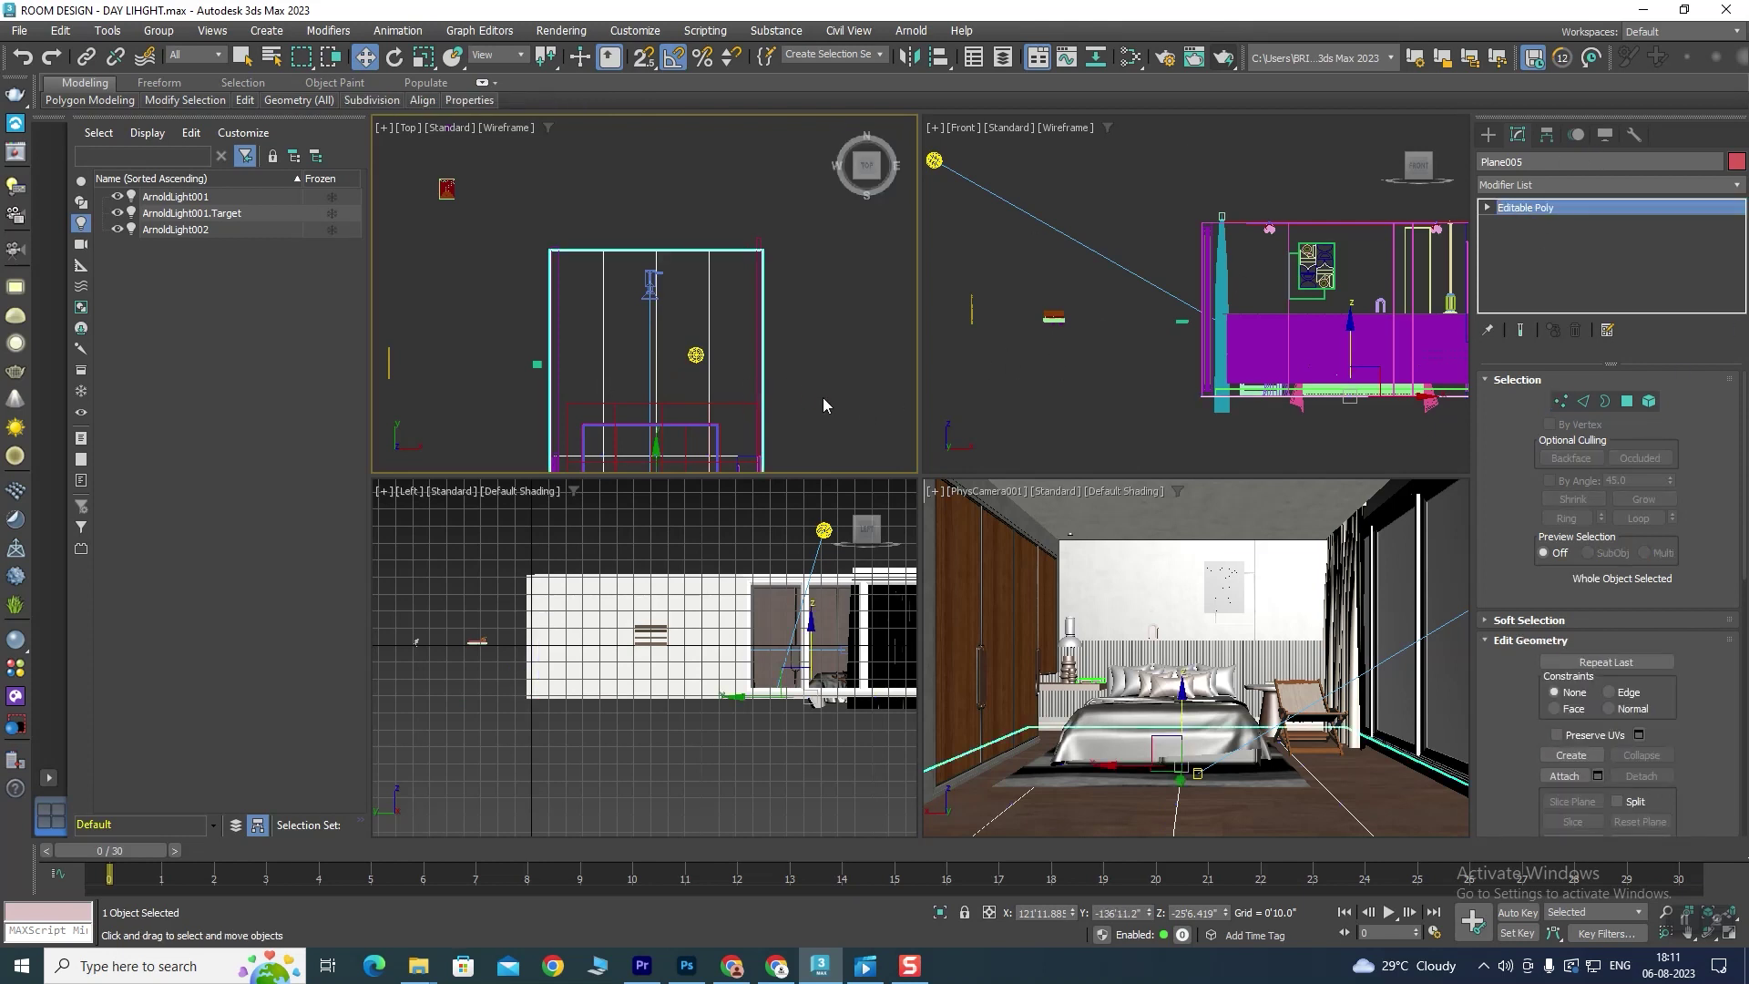
Step: Extend Plane004's edge further along Y by moving its edge vertices
left_click(731, 426)
left_click(1560, 401)
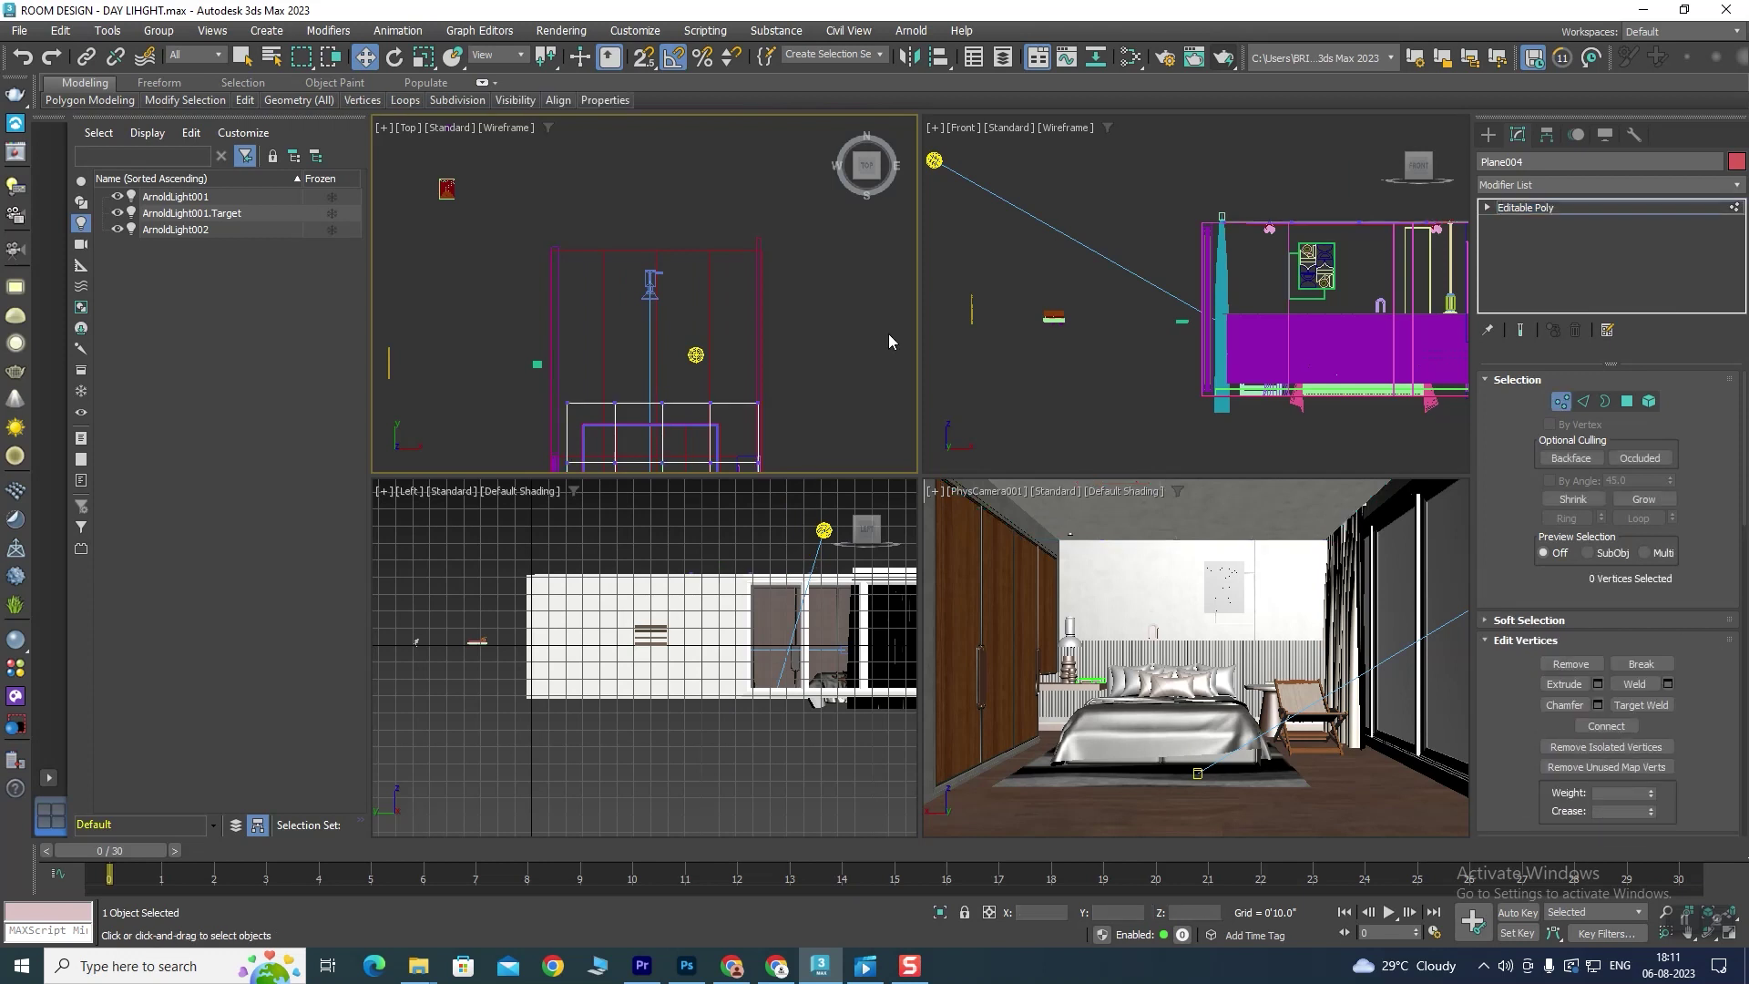
left_click_drag(521, 413, 521, 414)
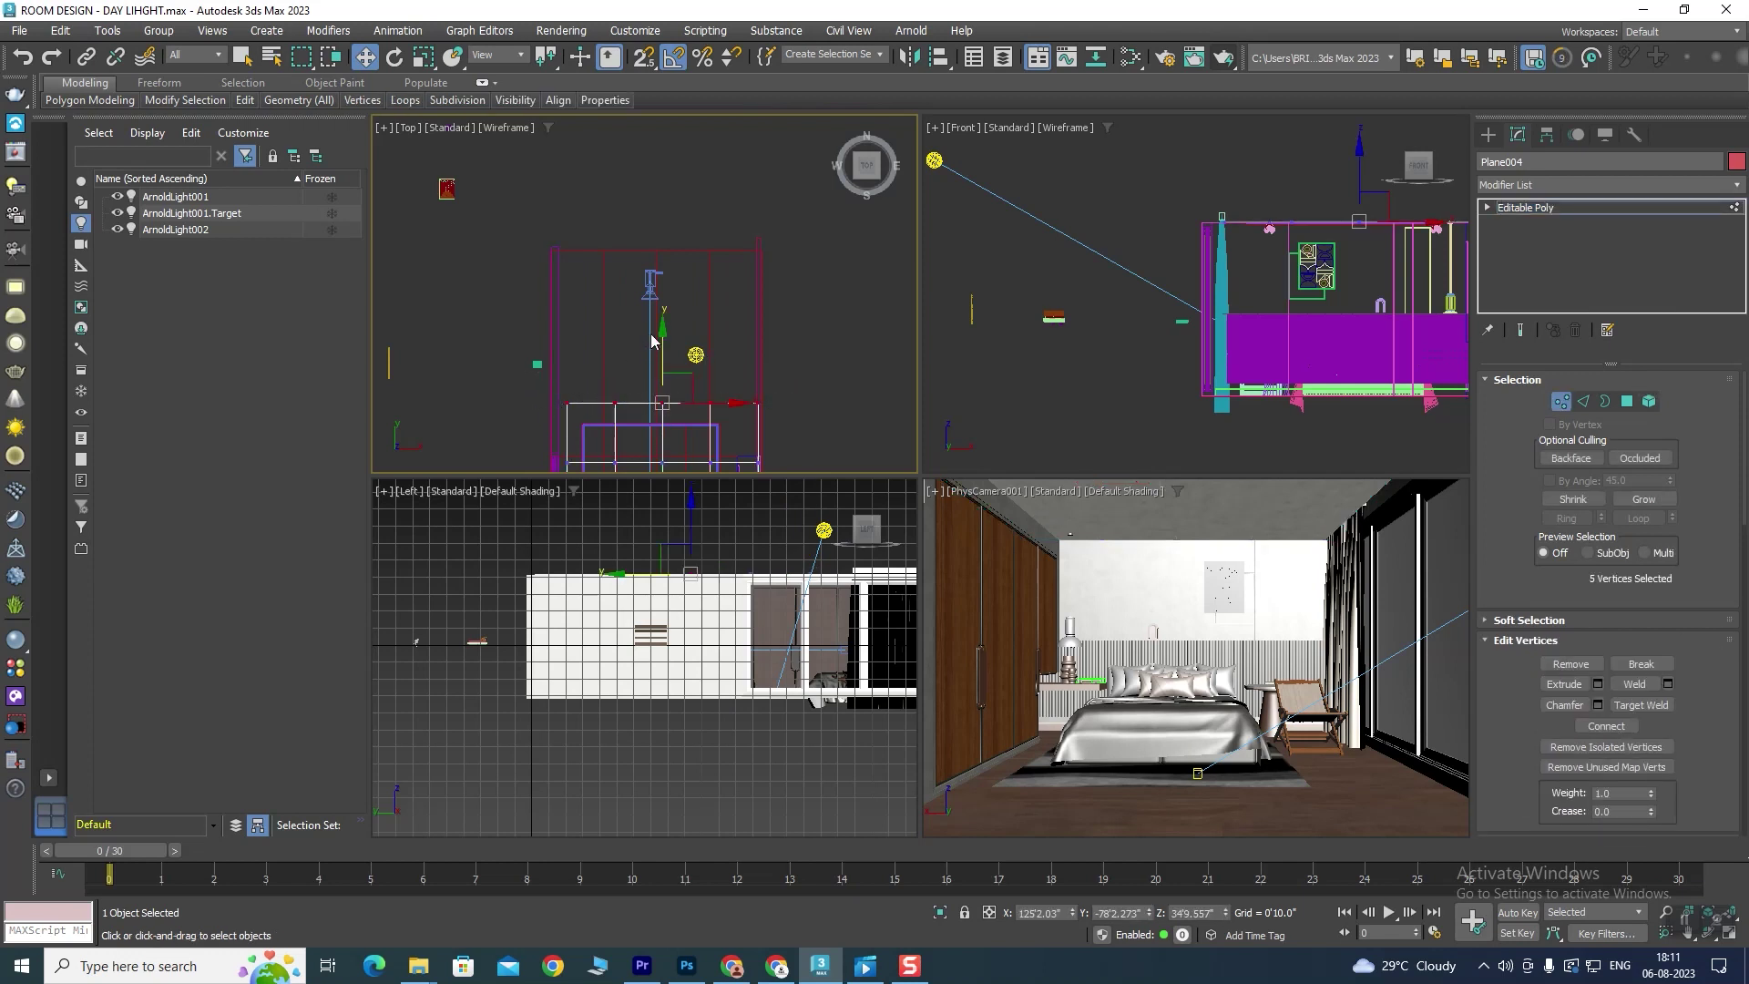
left_click_drag(661, 330, 699, 187)
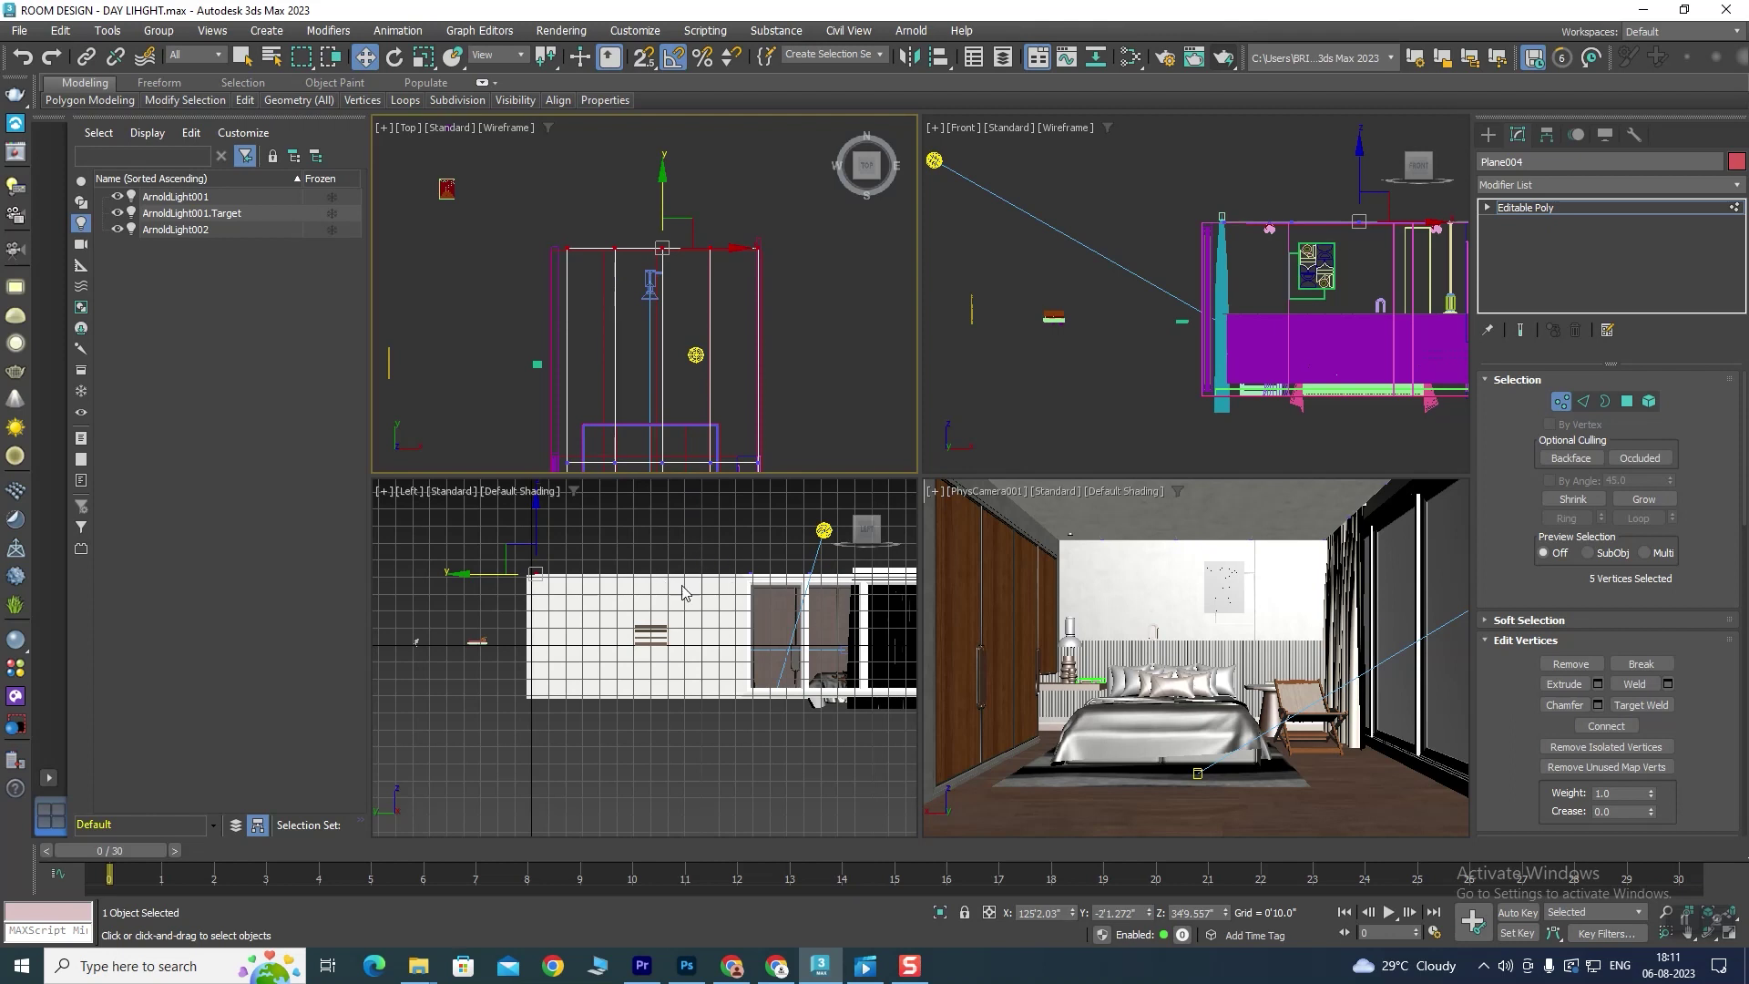
Step: Turn the Left view into Perspective and orbit to see the room interior
left_click(588, 750)
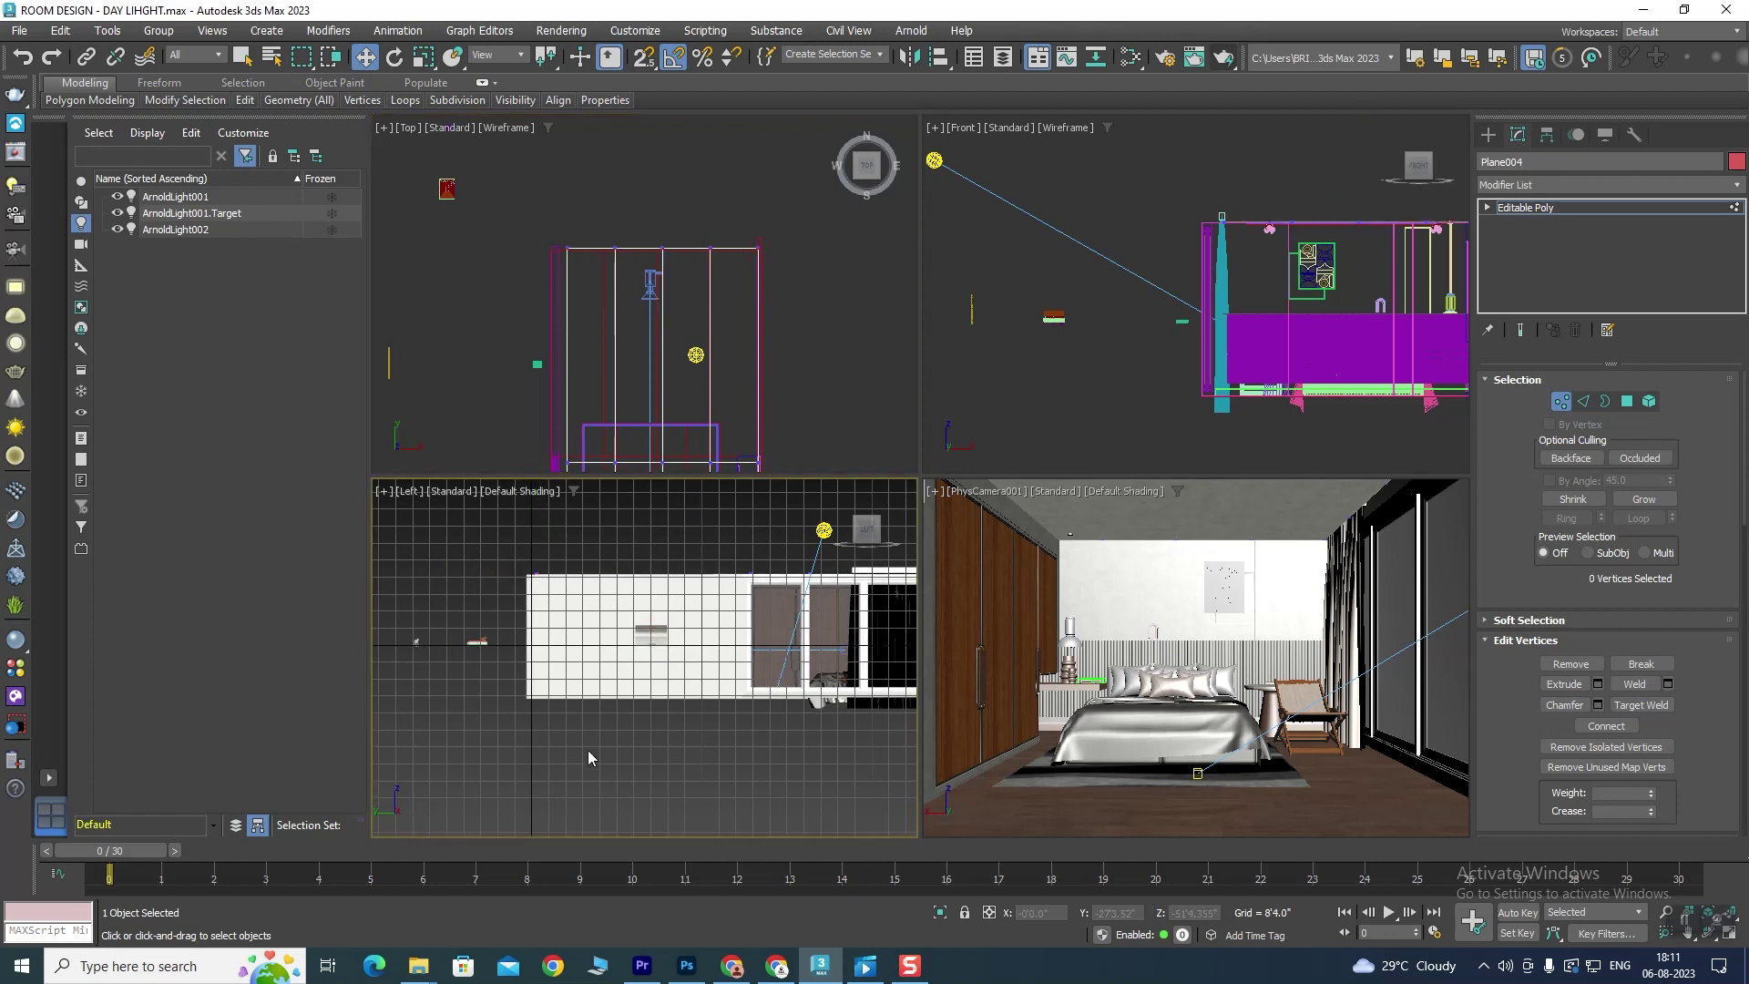
key("p")
mouse_move(701, 686)
middle_mouse_down("alt")
mouse_move(645, 656)
mouse_move(674, 701)
middle_mouse_up("alt")
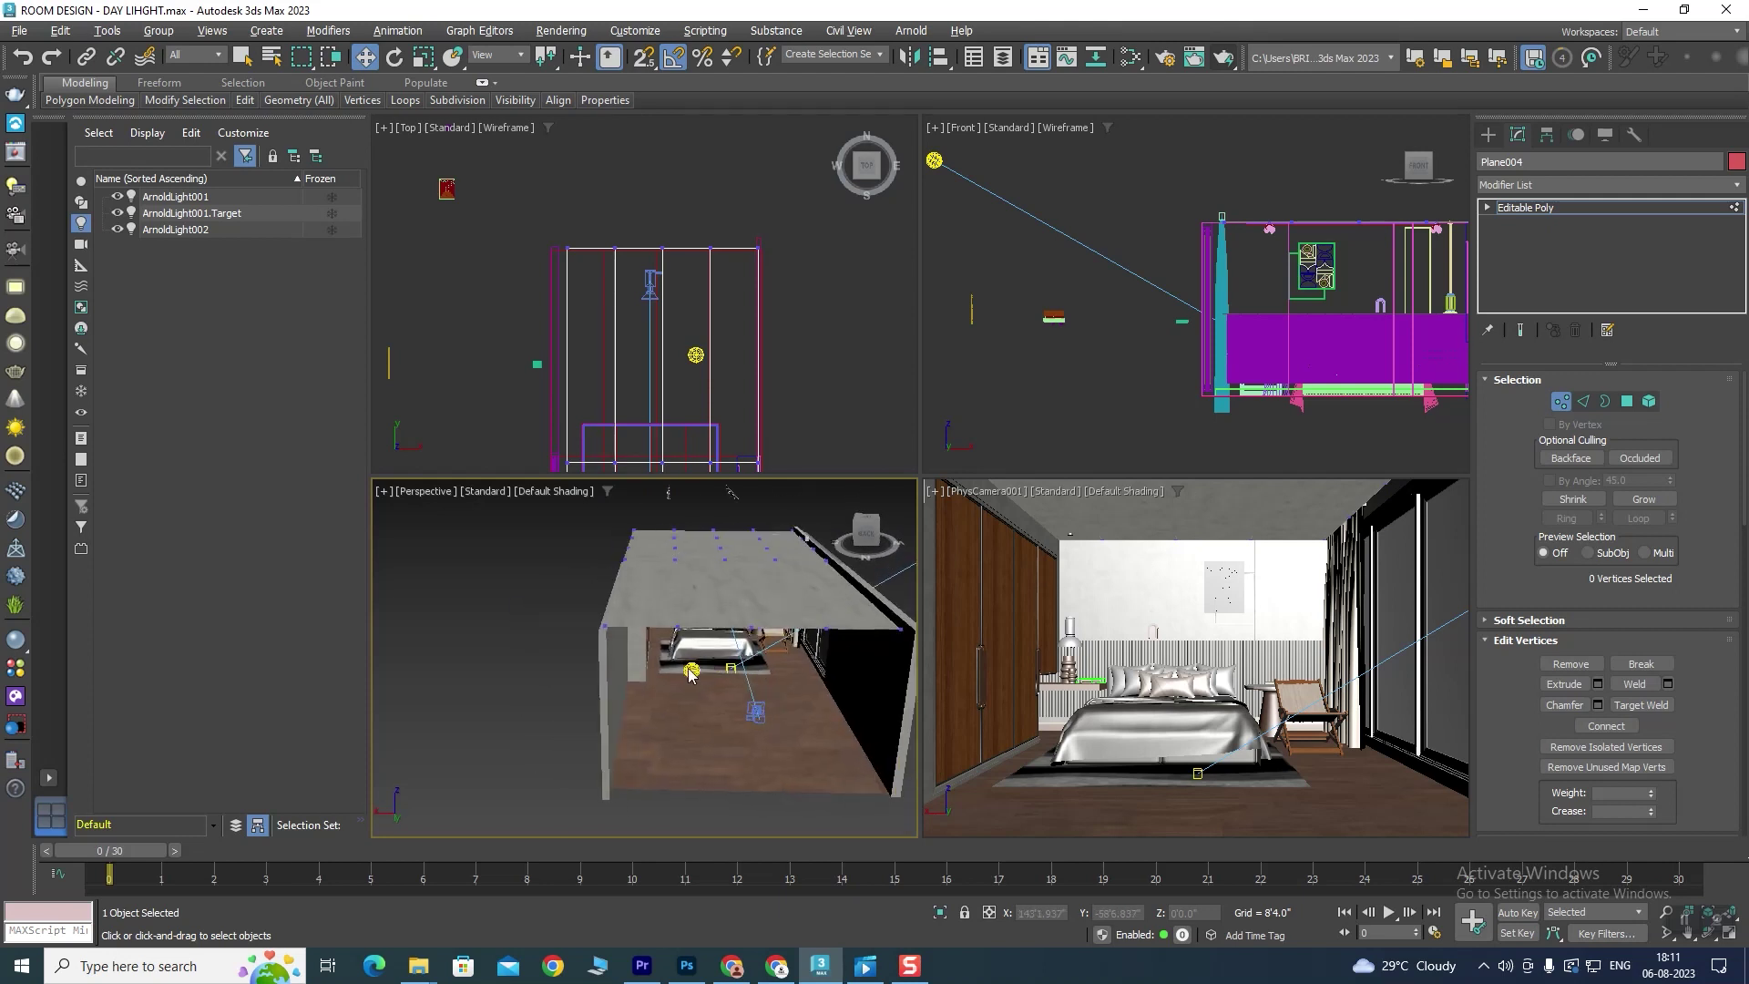
left_click(1536, 209)
middle_click(695, 356)
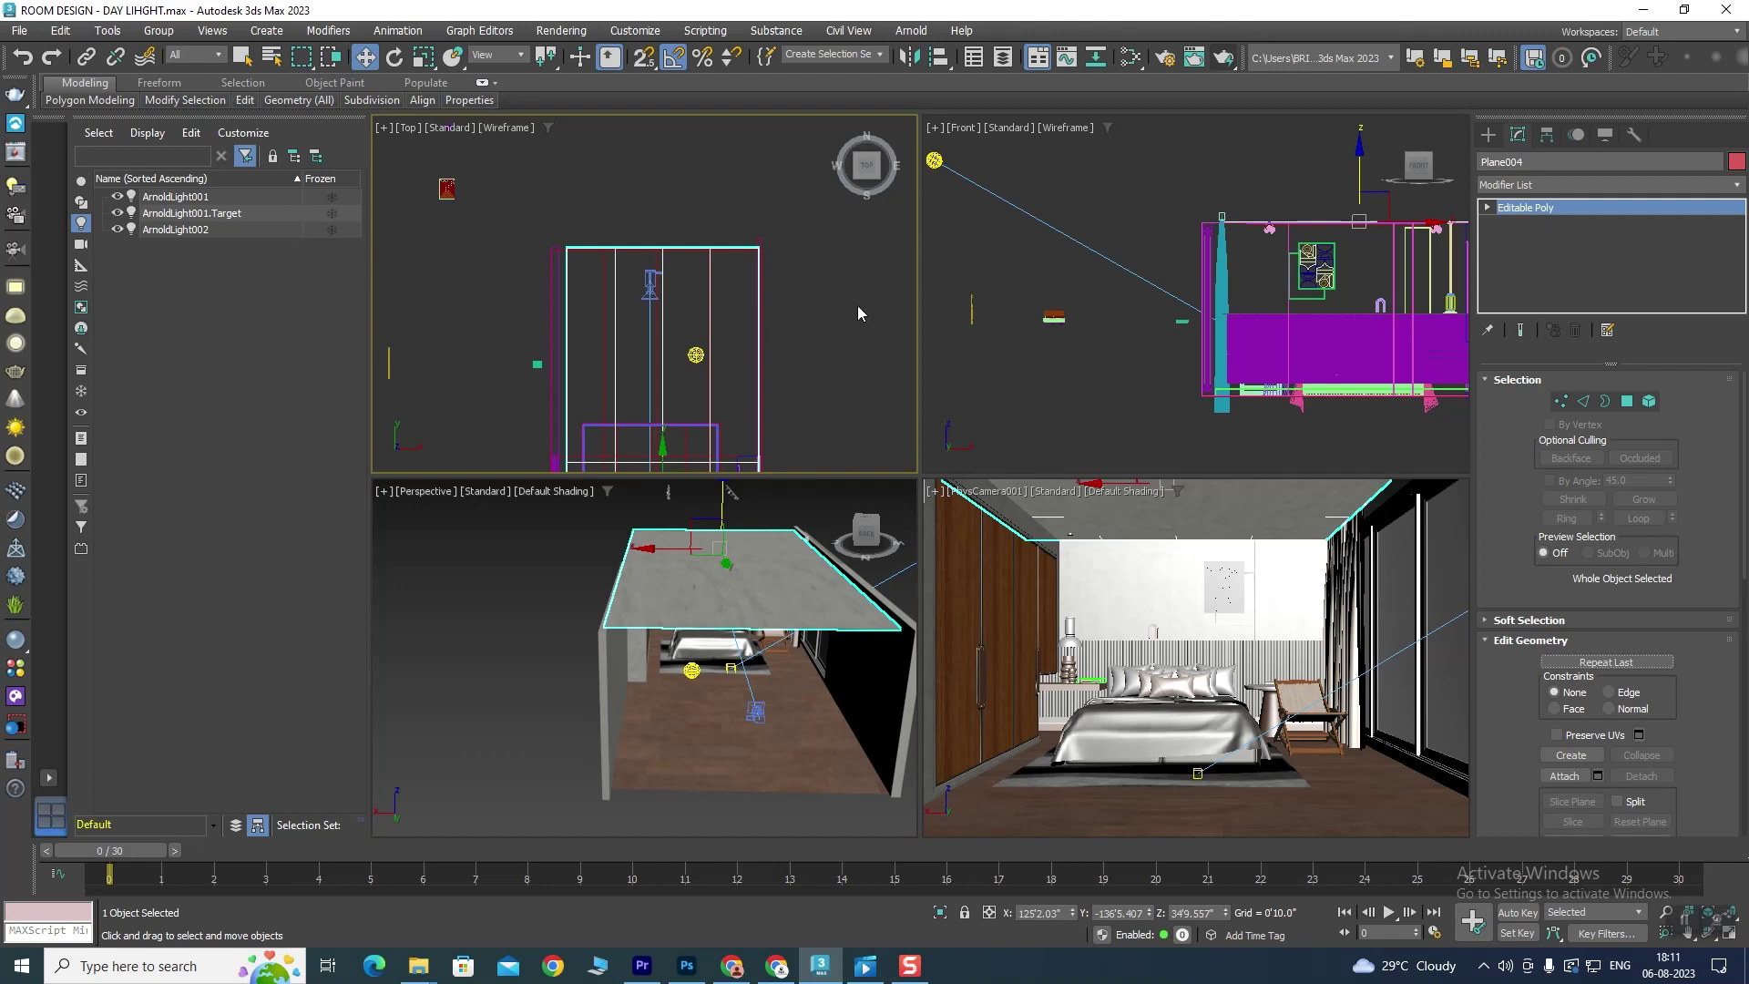
left_click(696, 354)
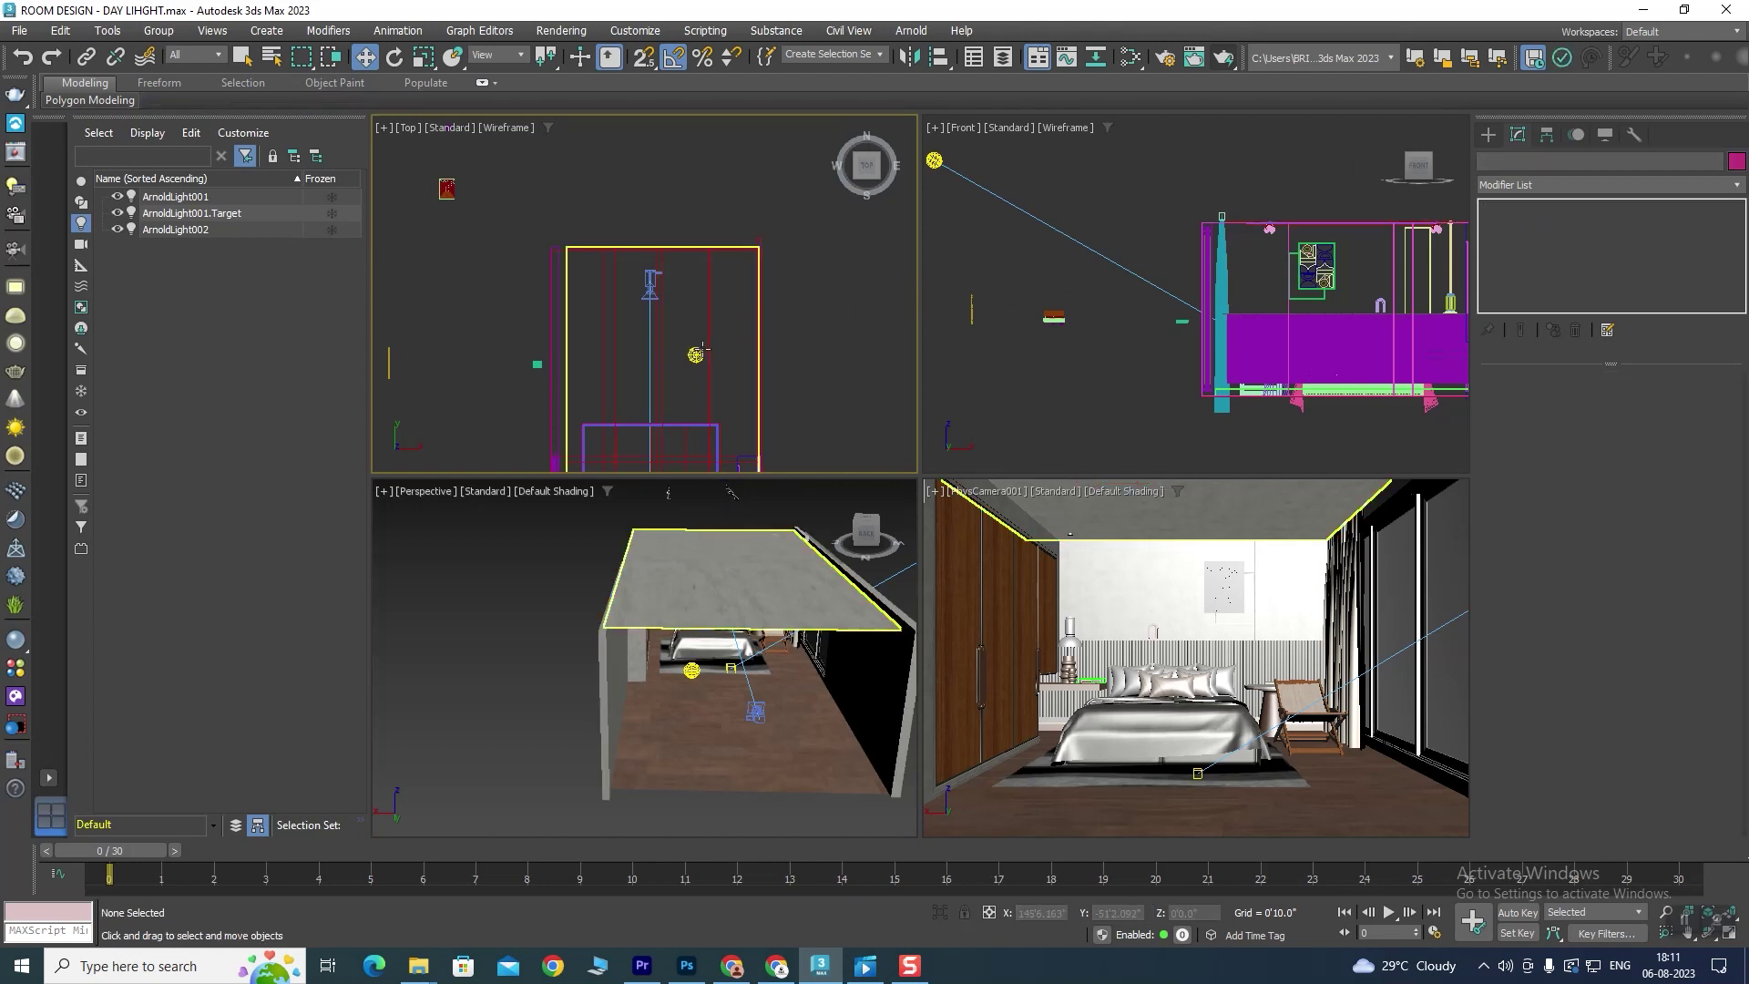
Step: Move the skydome light ArnoldLight002 along X to sit outside the room
left_click_drag(758, 355, 880, 355)
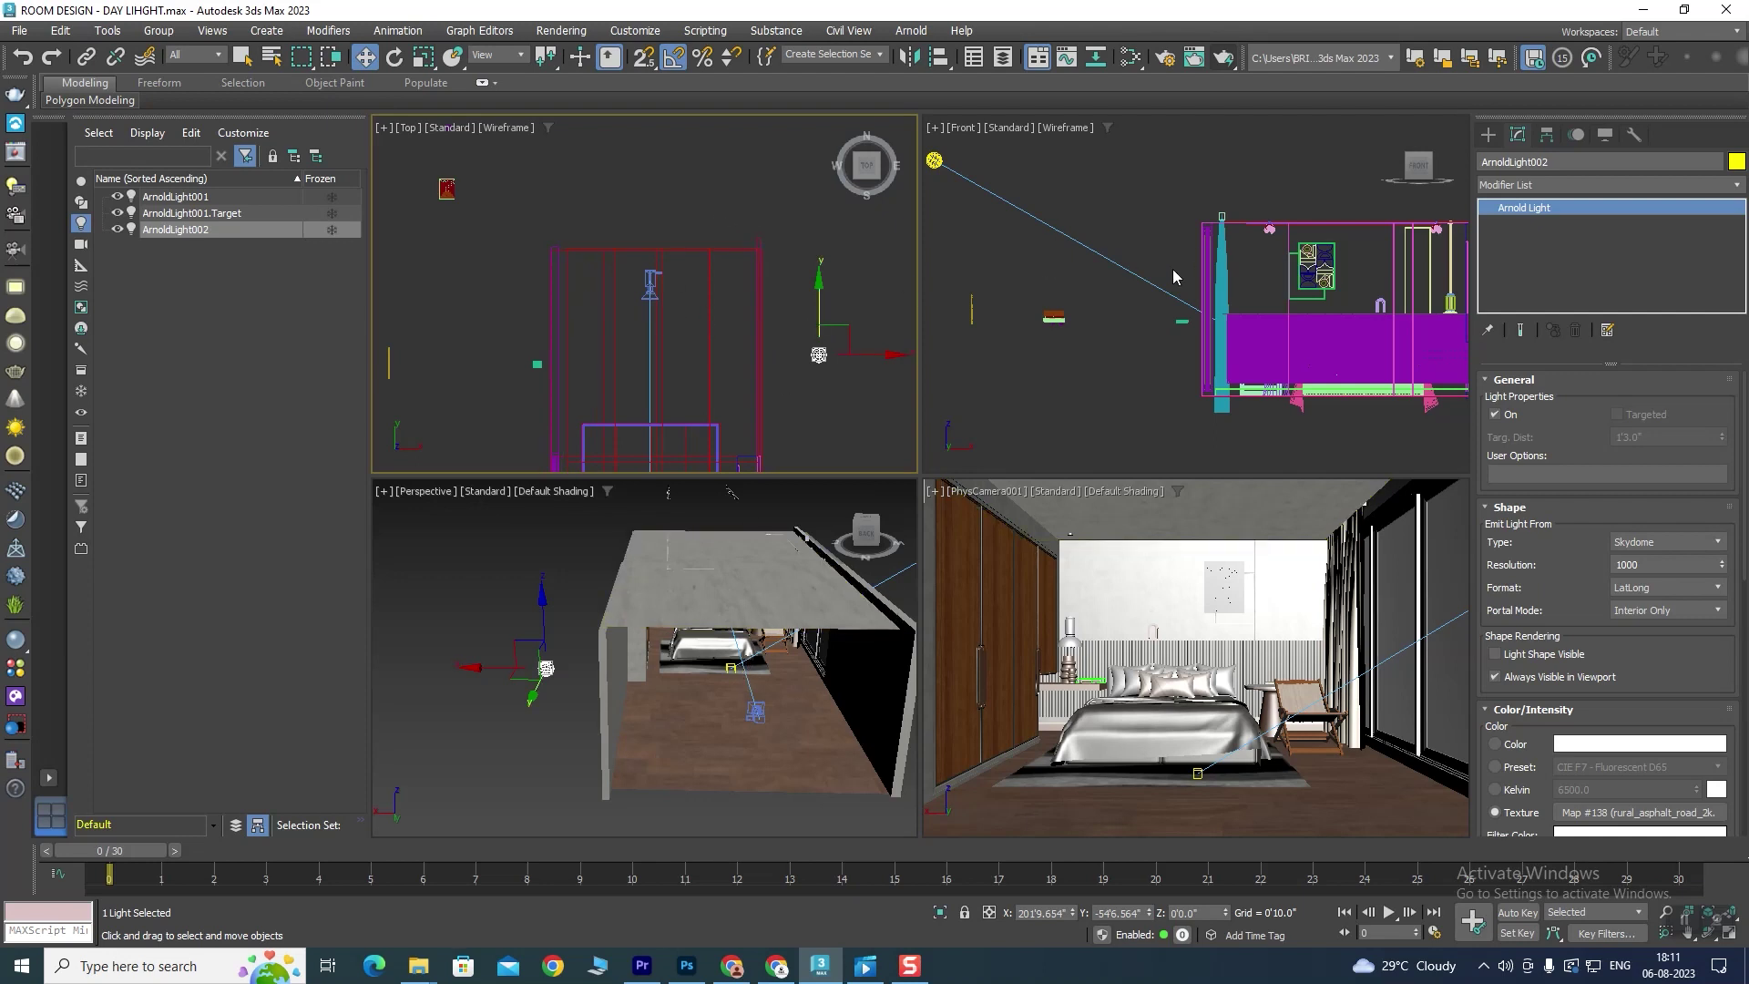
scroll(753, 322, "down", 5)
scroll(1191, 288, "down", 4)
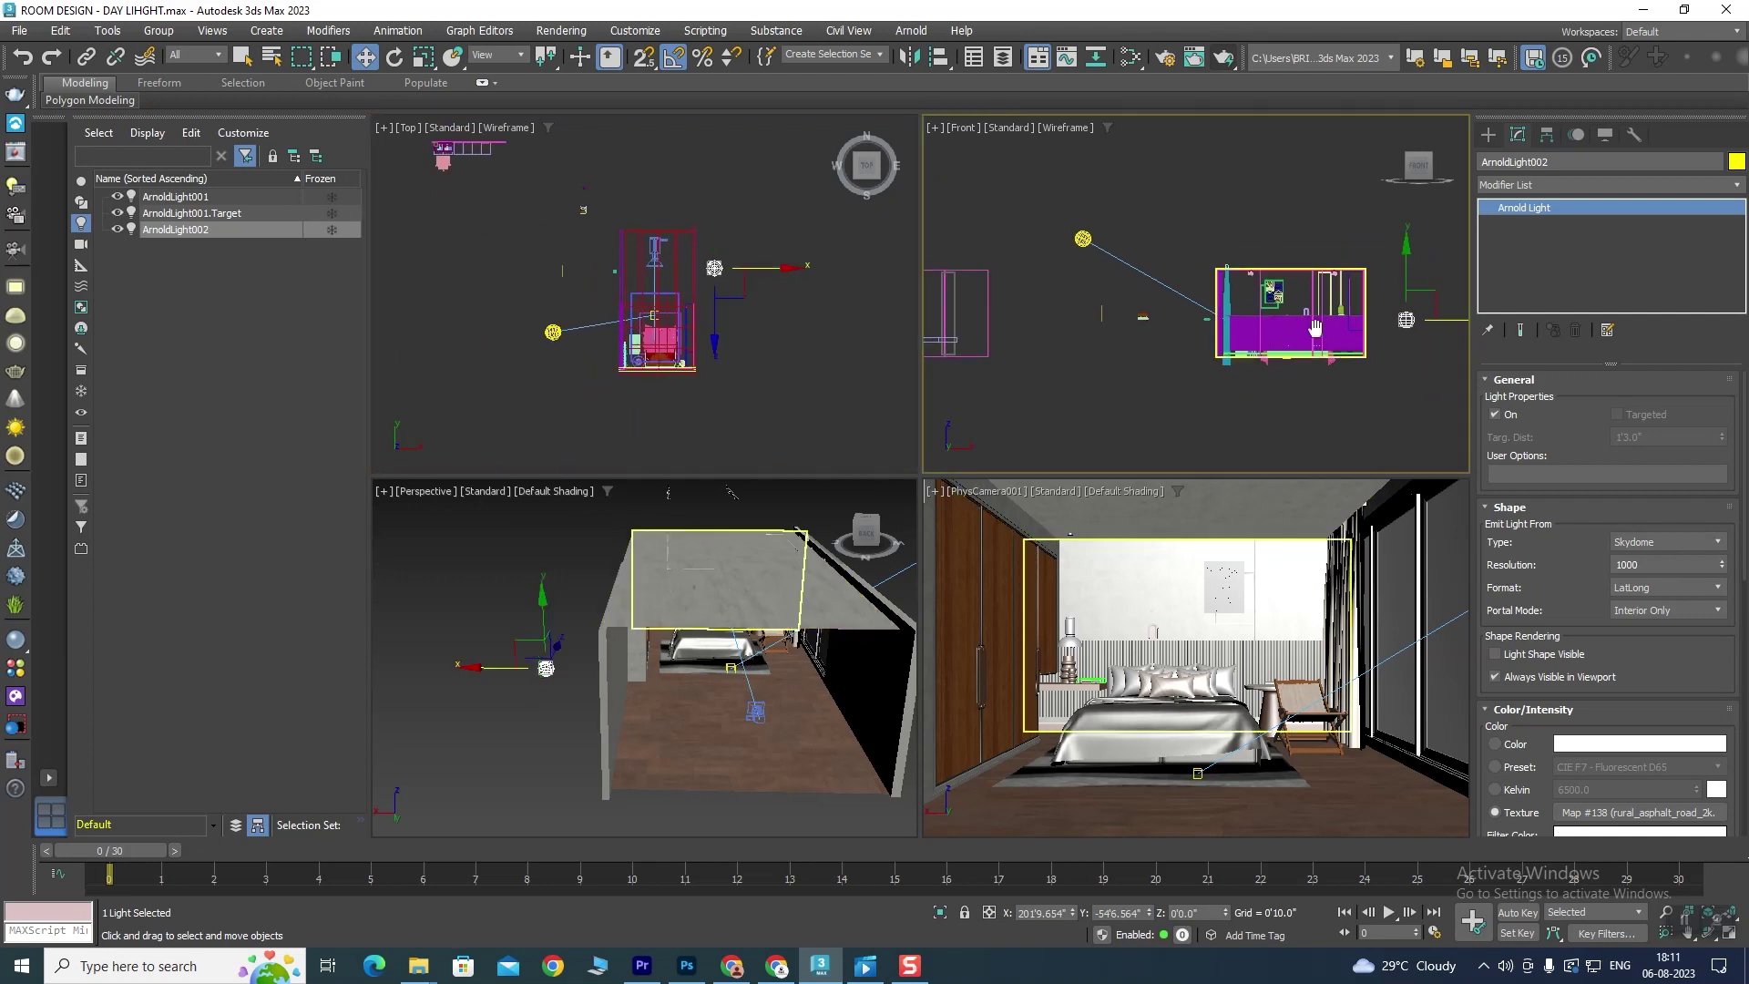
scroll(1191, 287, "up", 5)
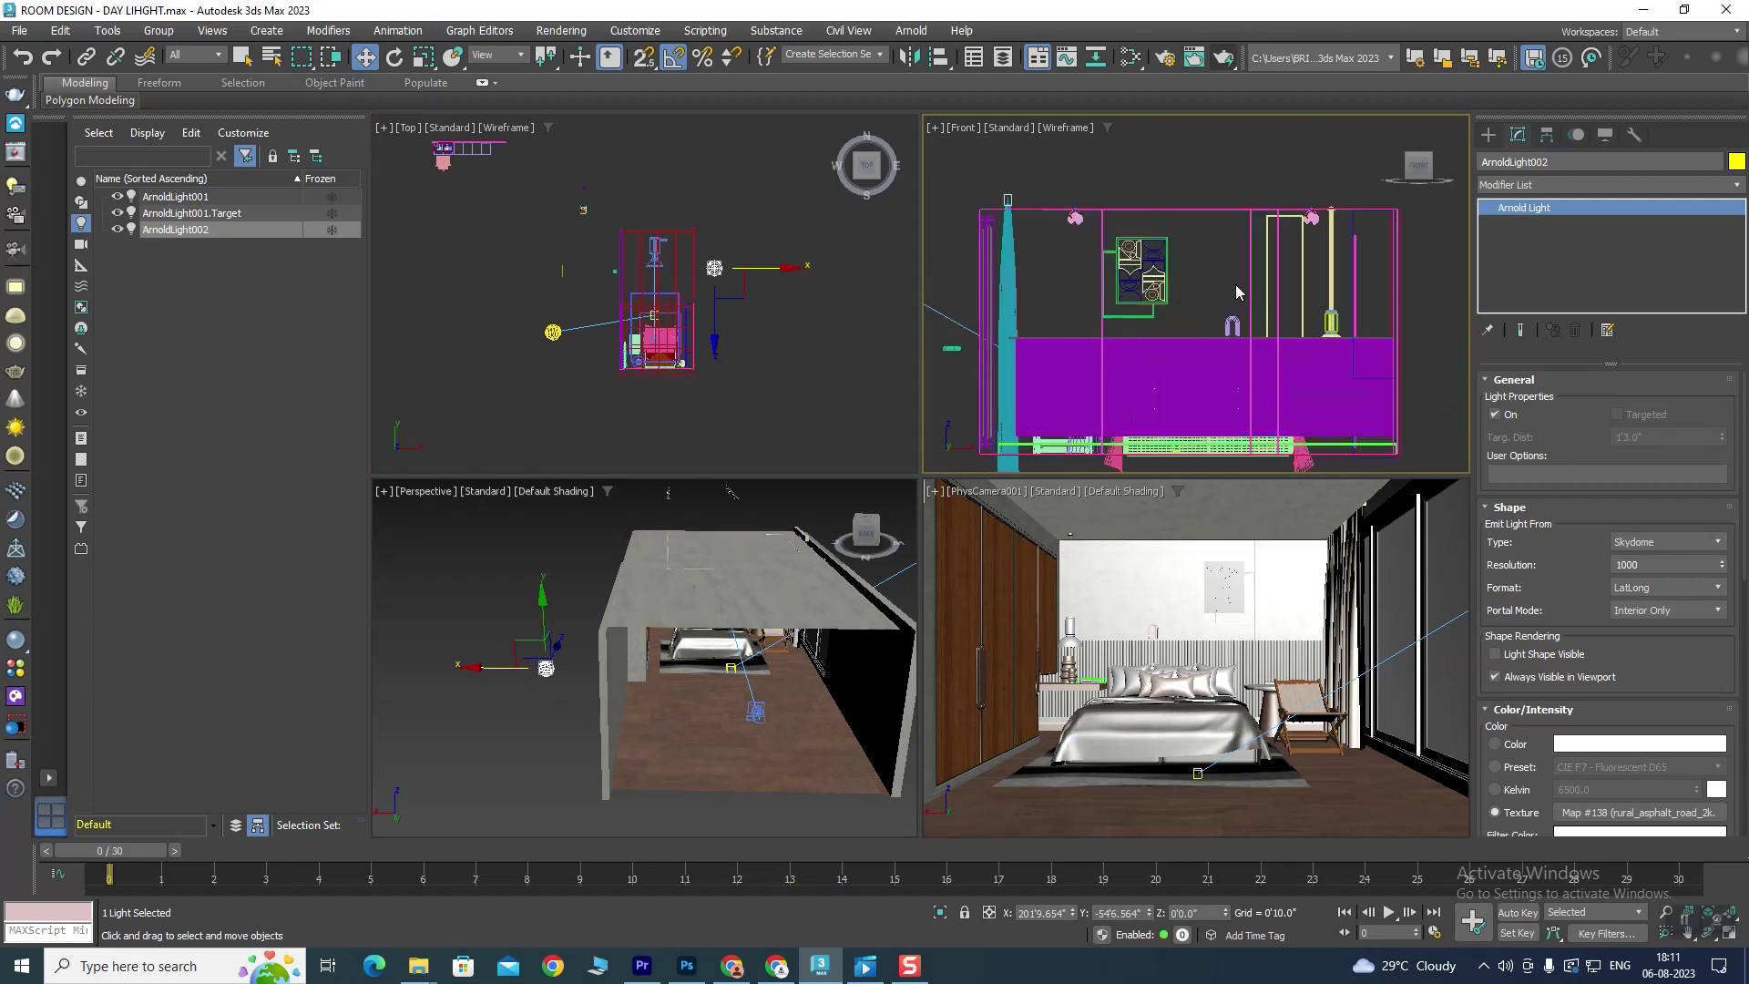
scroll(1187, 242, "down", 2)
scroll(1206, 271, "down", 2)
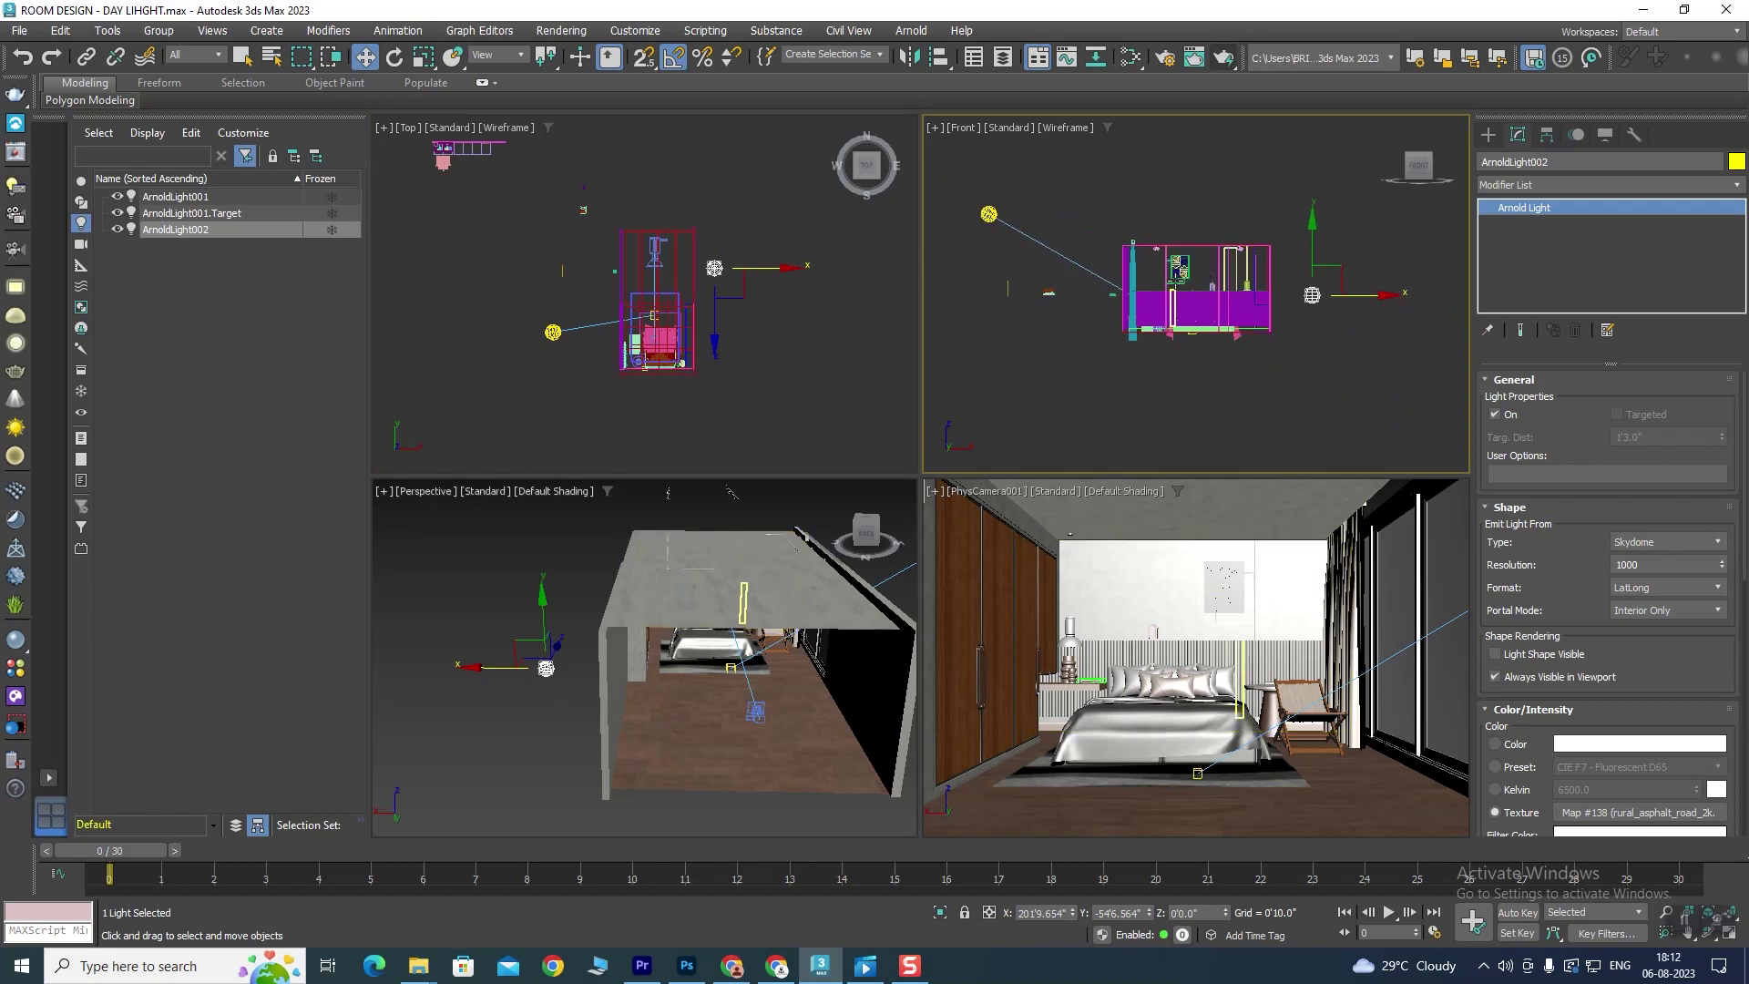
Step: Draw a box over the whole room in Front view, reduce its height, shift it along Y
left_click(1488, 134)
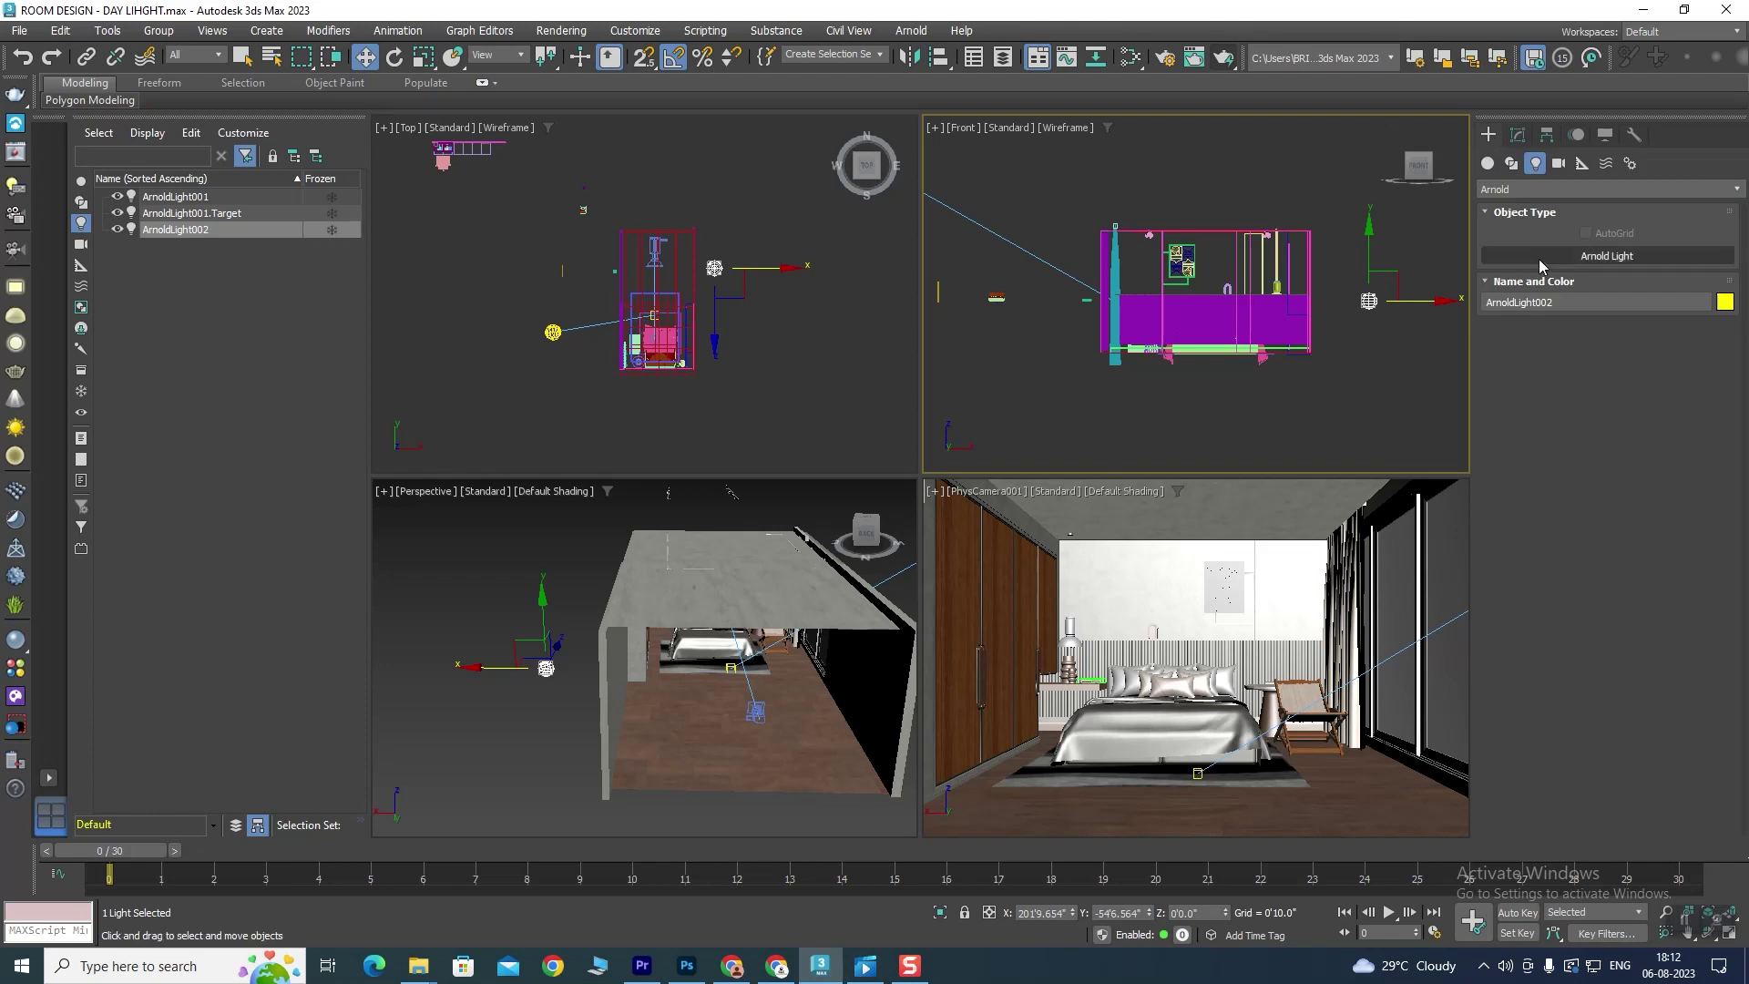
left_click(1488, 163)
left_click(1542, 256)
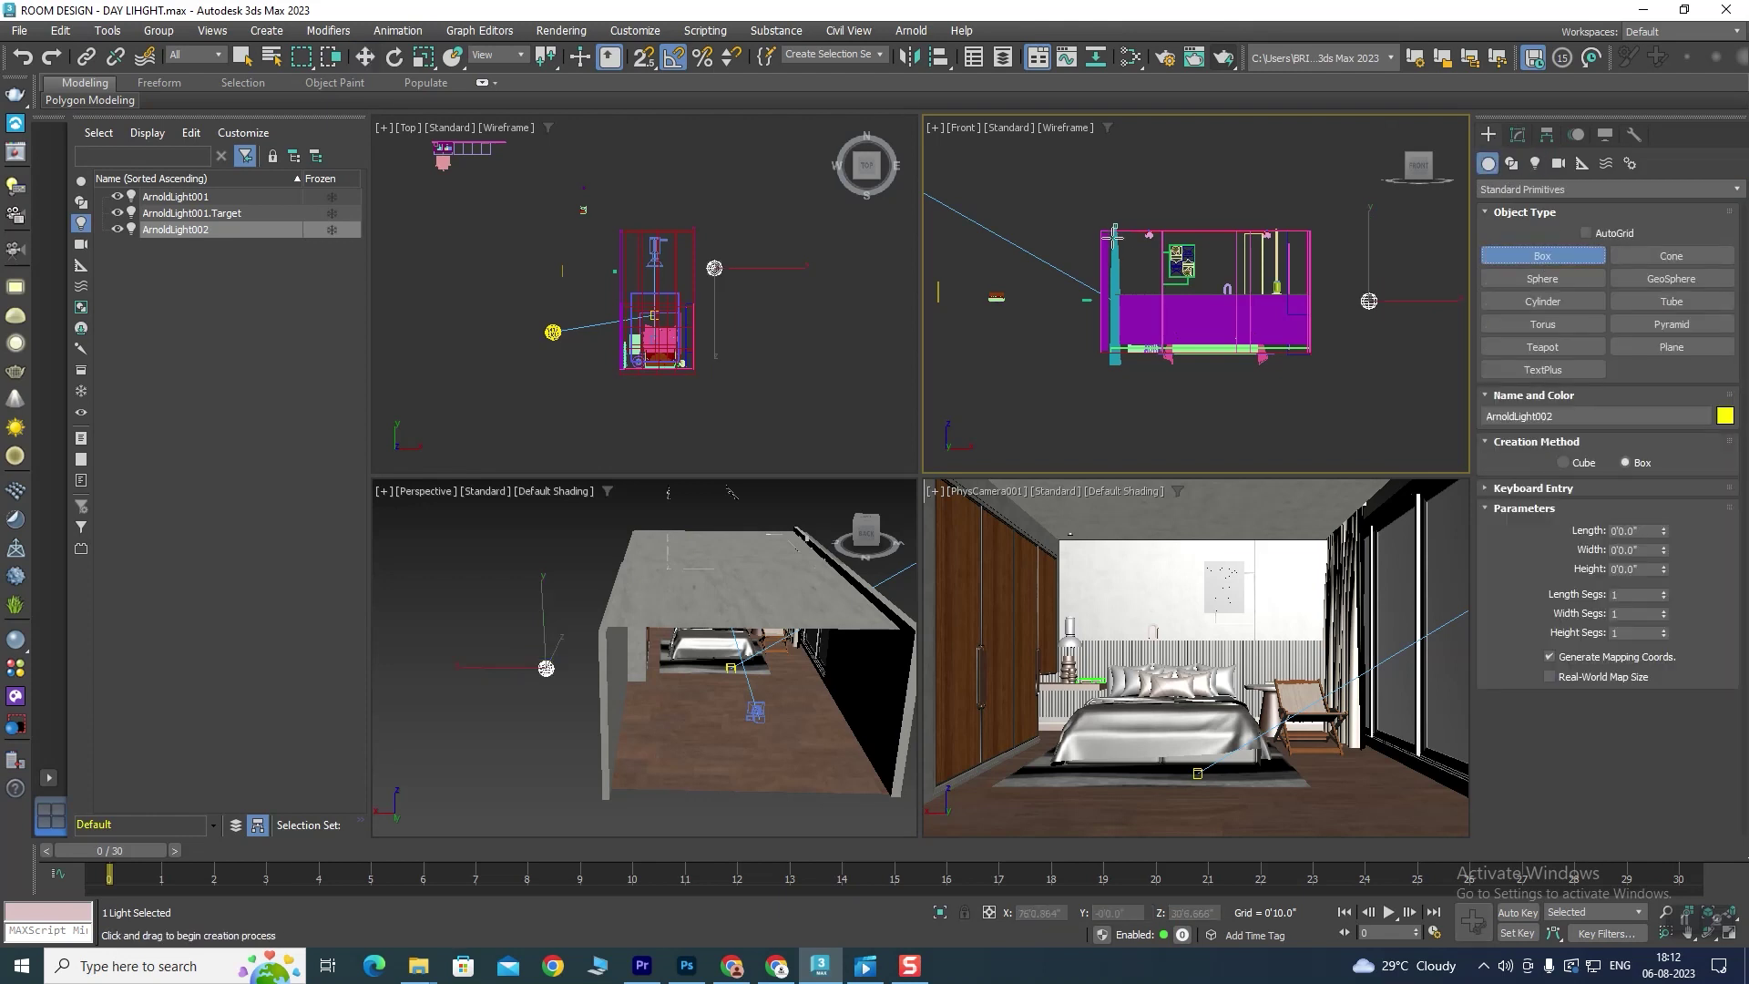
left_click_drag(1101, 226, 1309, 351)
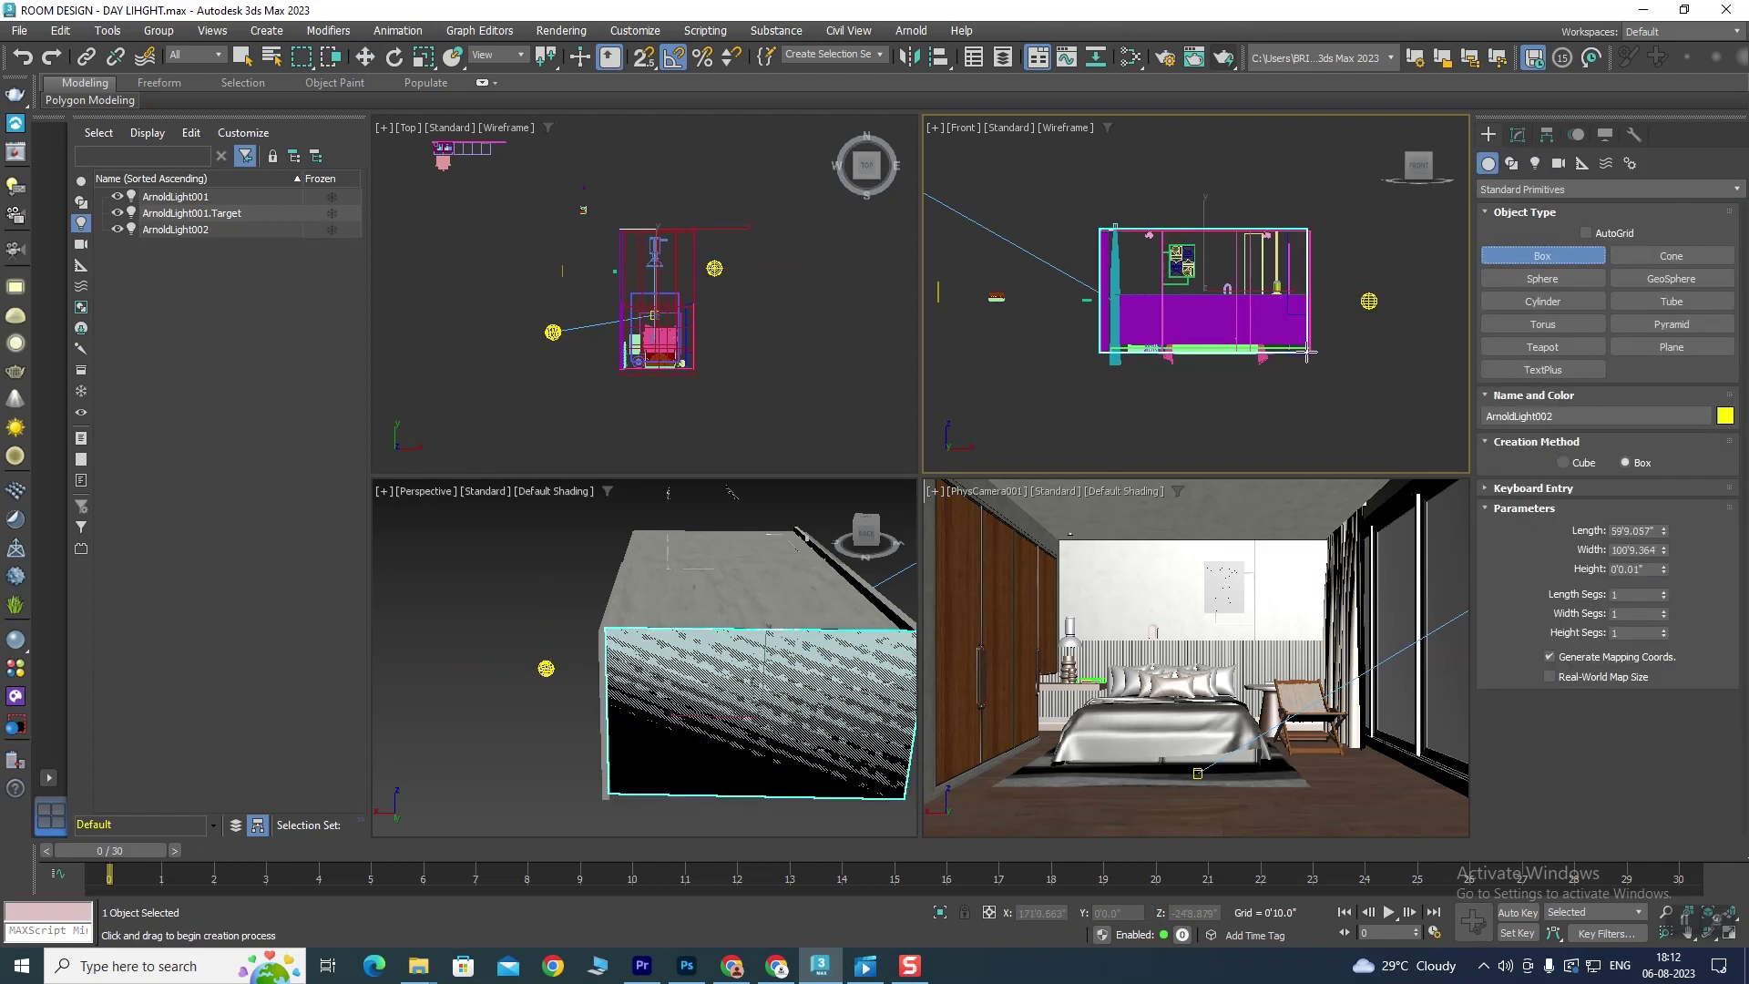
left_click(1312, 346)
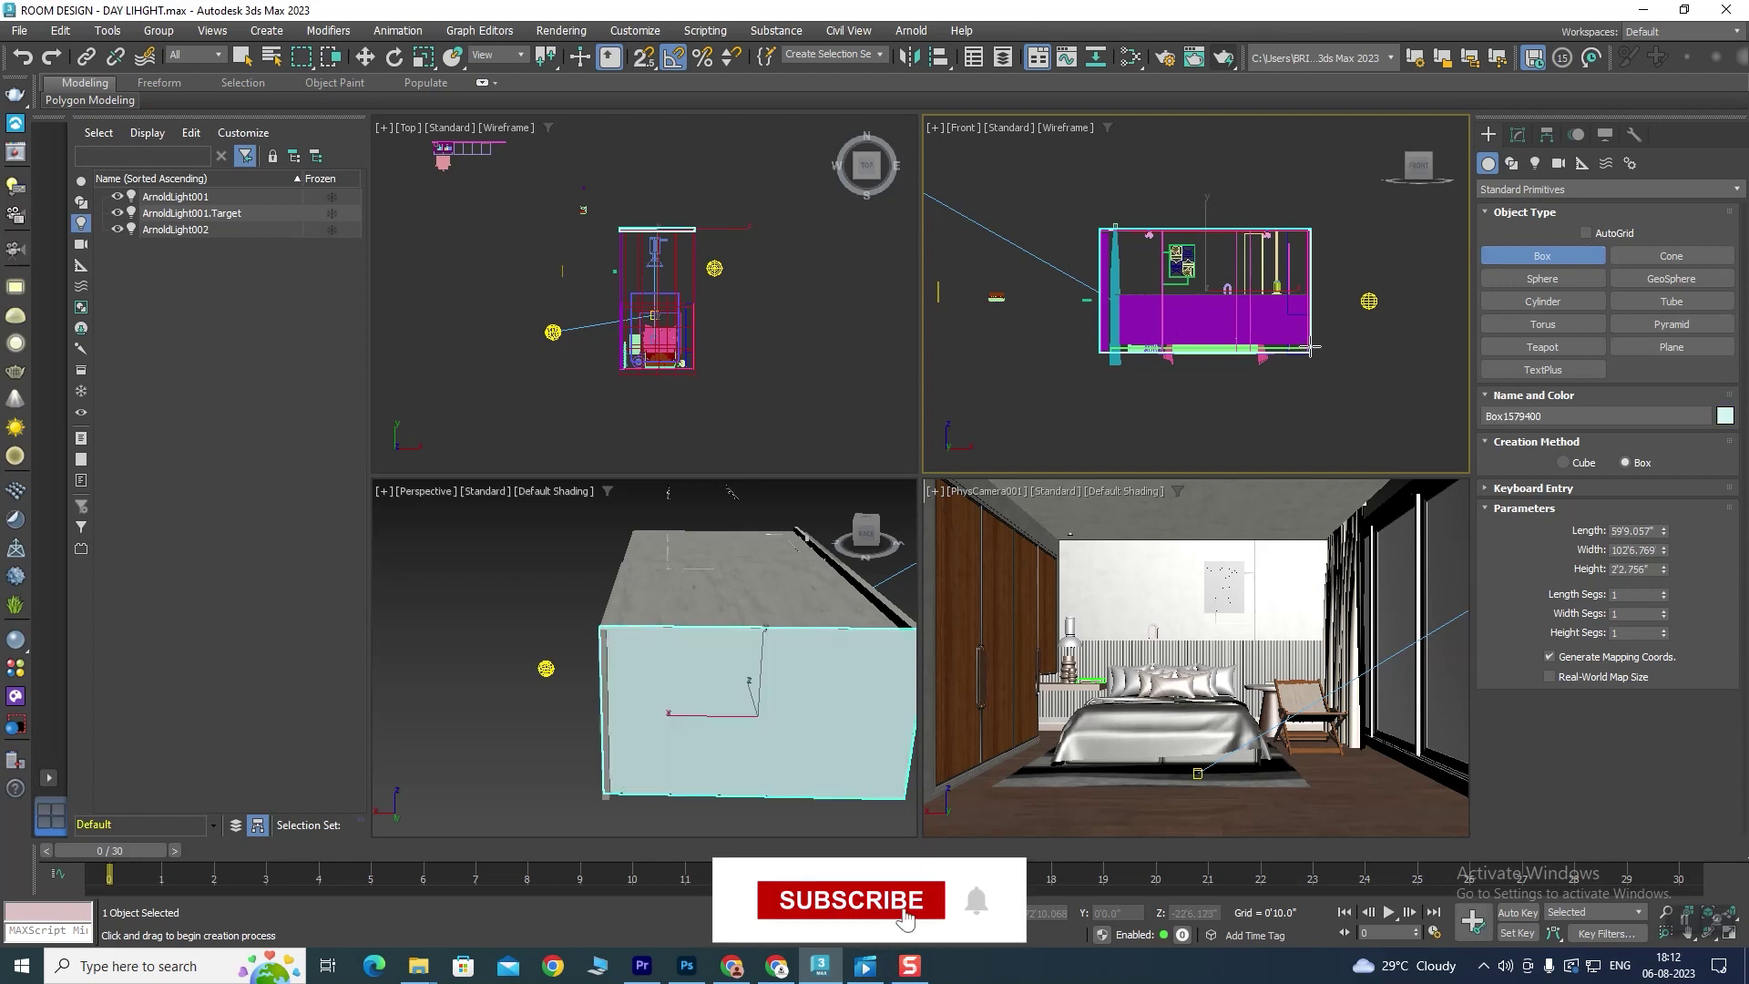
left_click(1311, 342)
scroll(703, 232, "up", 2)
scroll(703, 232, "up", 4)
middle_click_drag(702, 232, 701, 355)
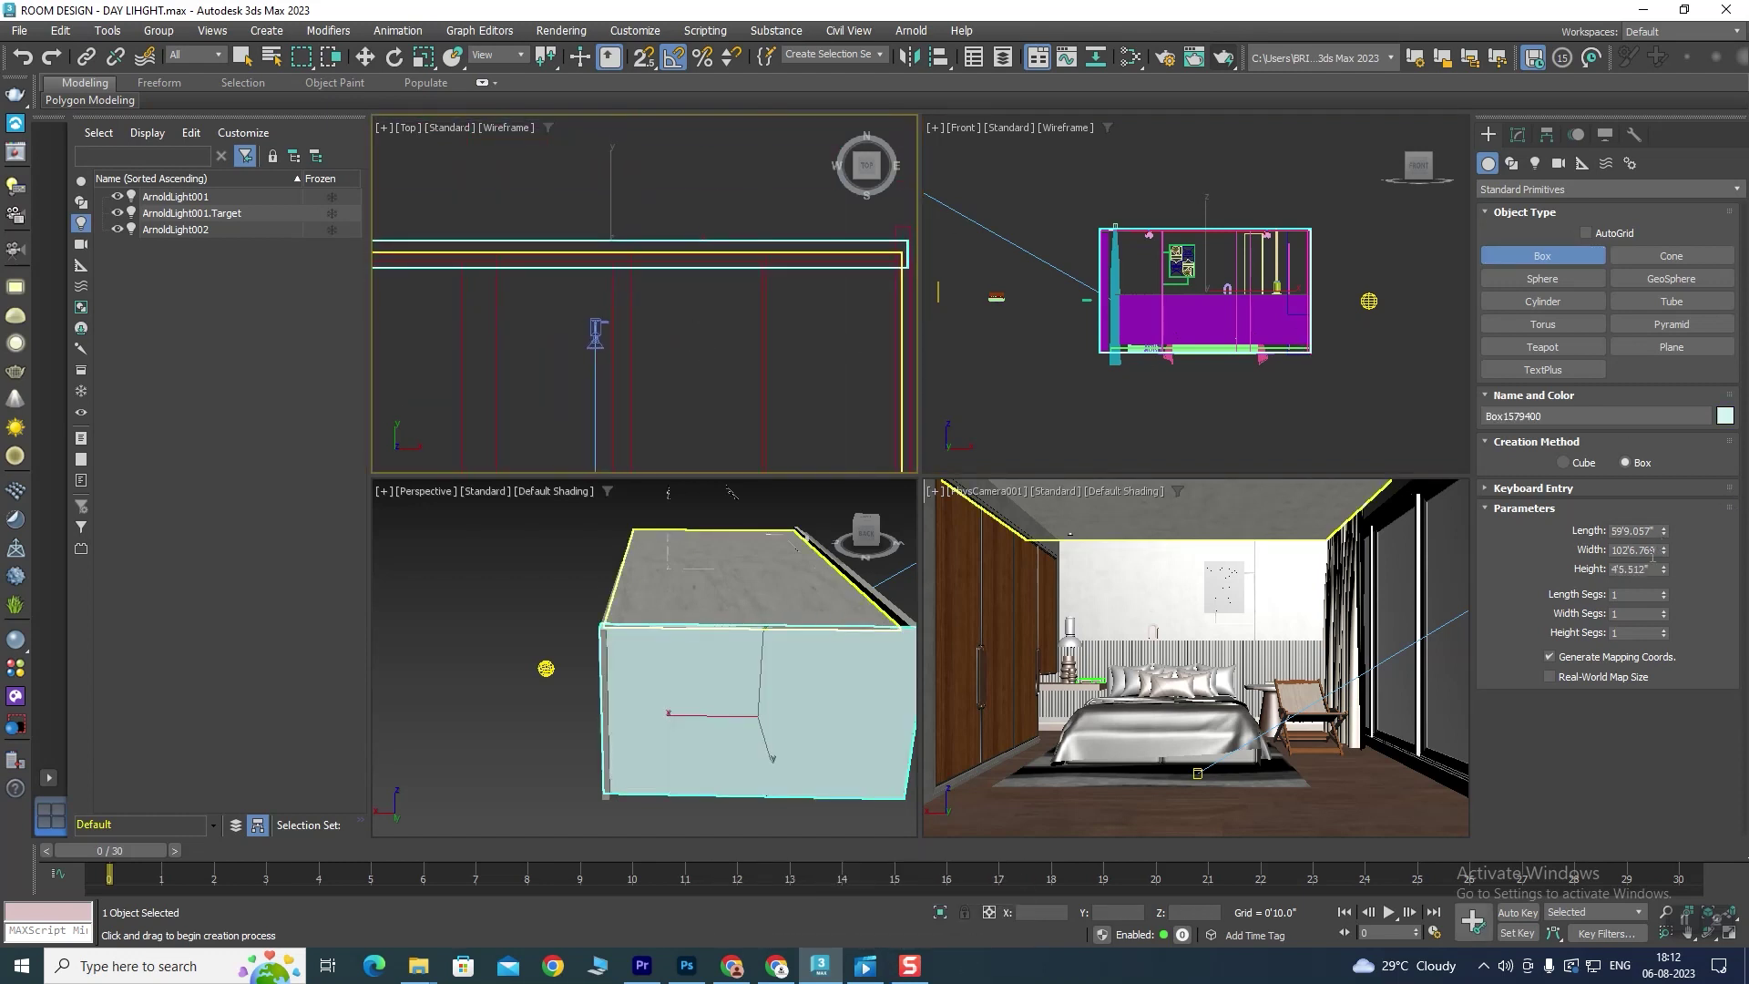
left_click_drag(1663, 569, 1668, 619)
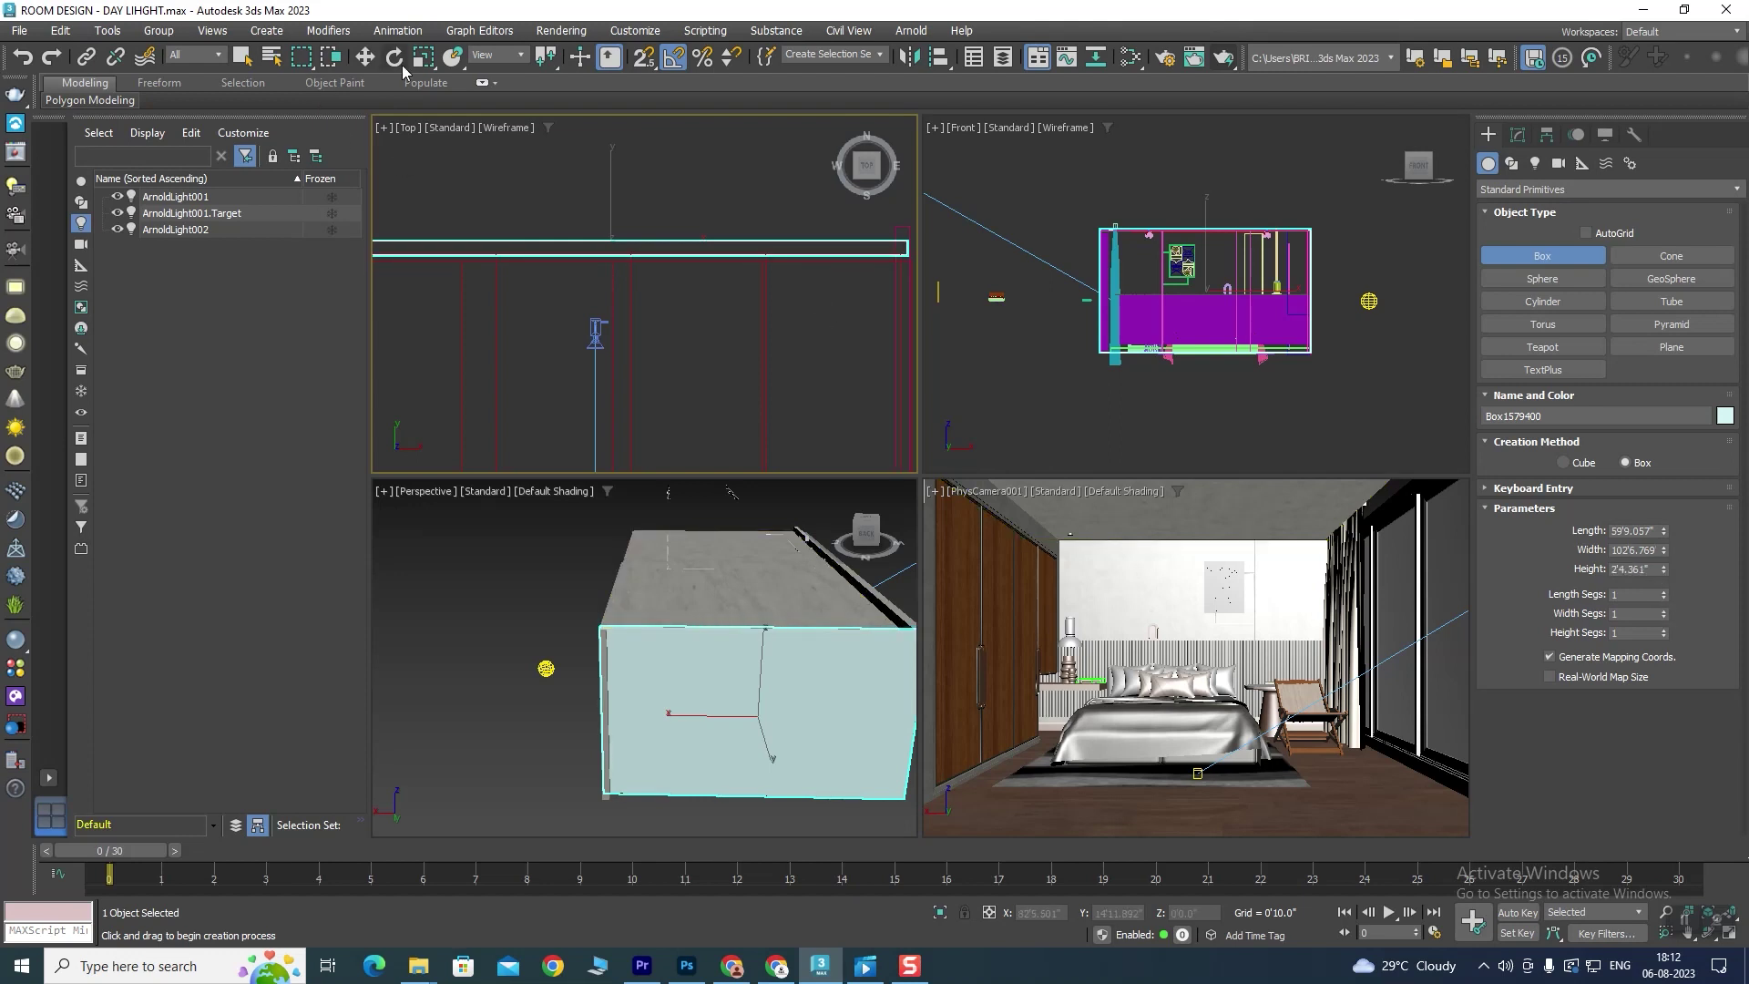
left_click(365, 56)
left_click_drag(611, 170, 611, 182)
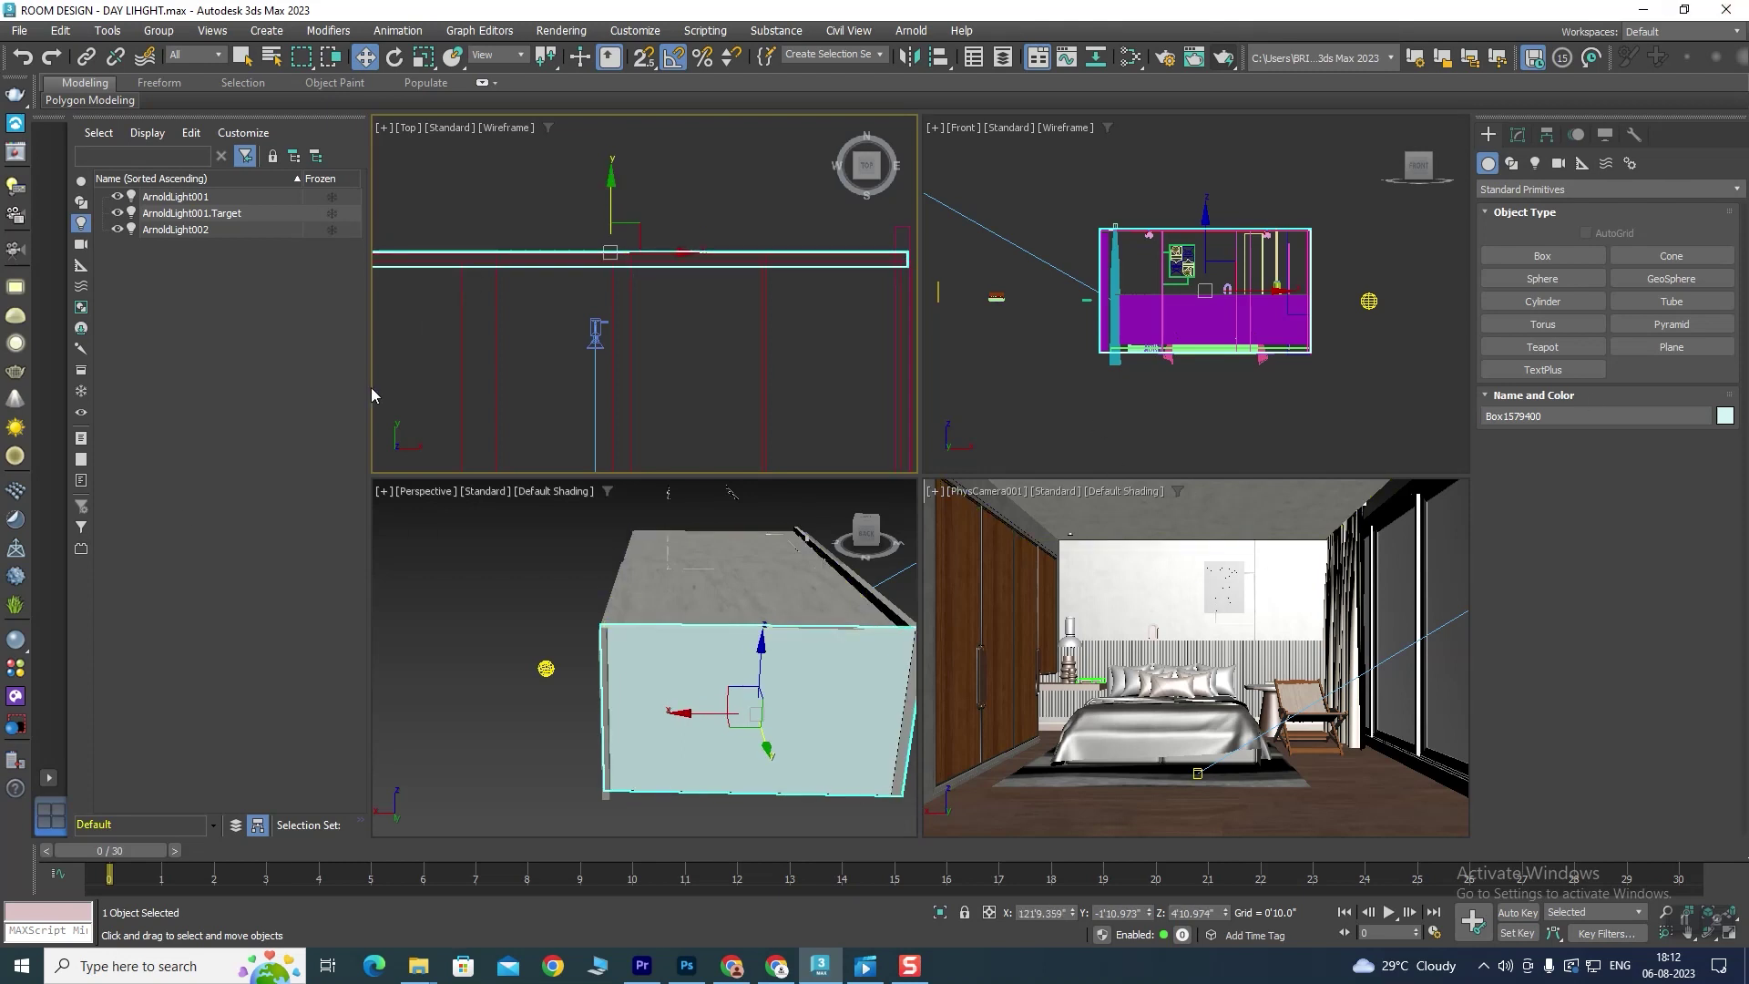
Step: Run and stop a PhysCamera001 test render, close its windows, and reframe the Top view
left_click(1193, 60)
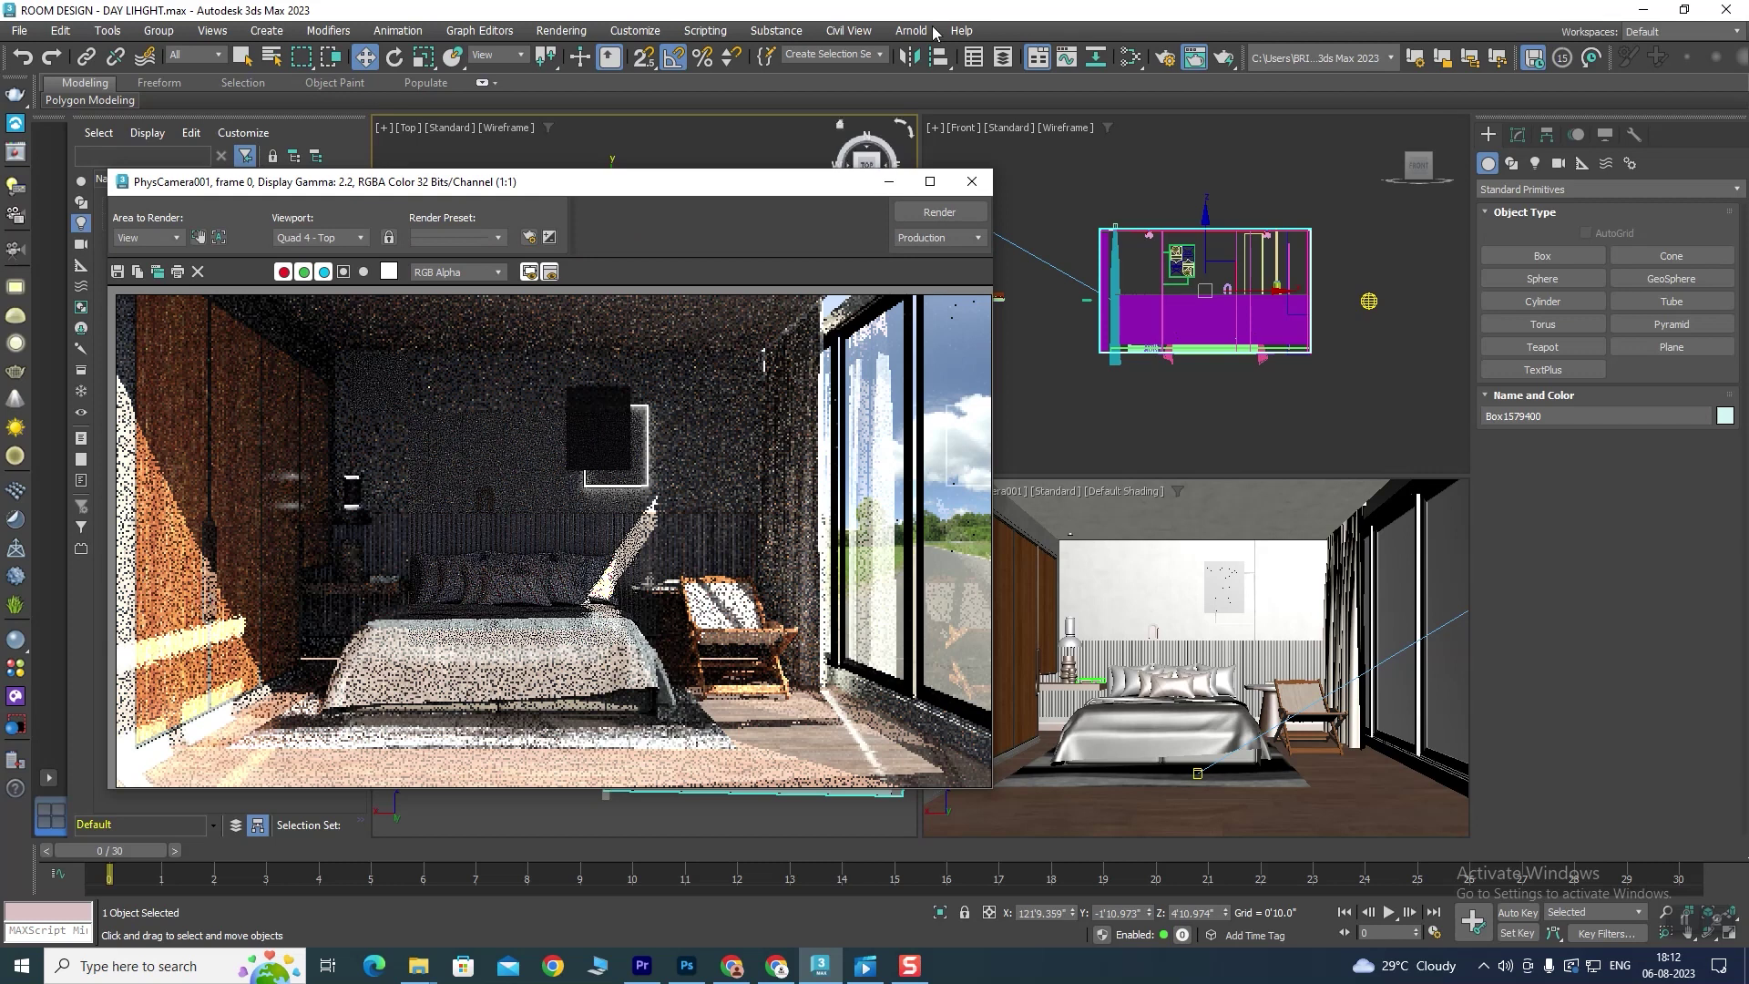
left_click(1223, 57)
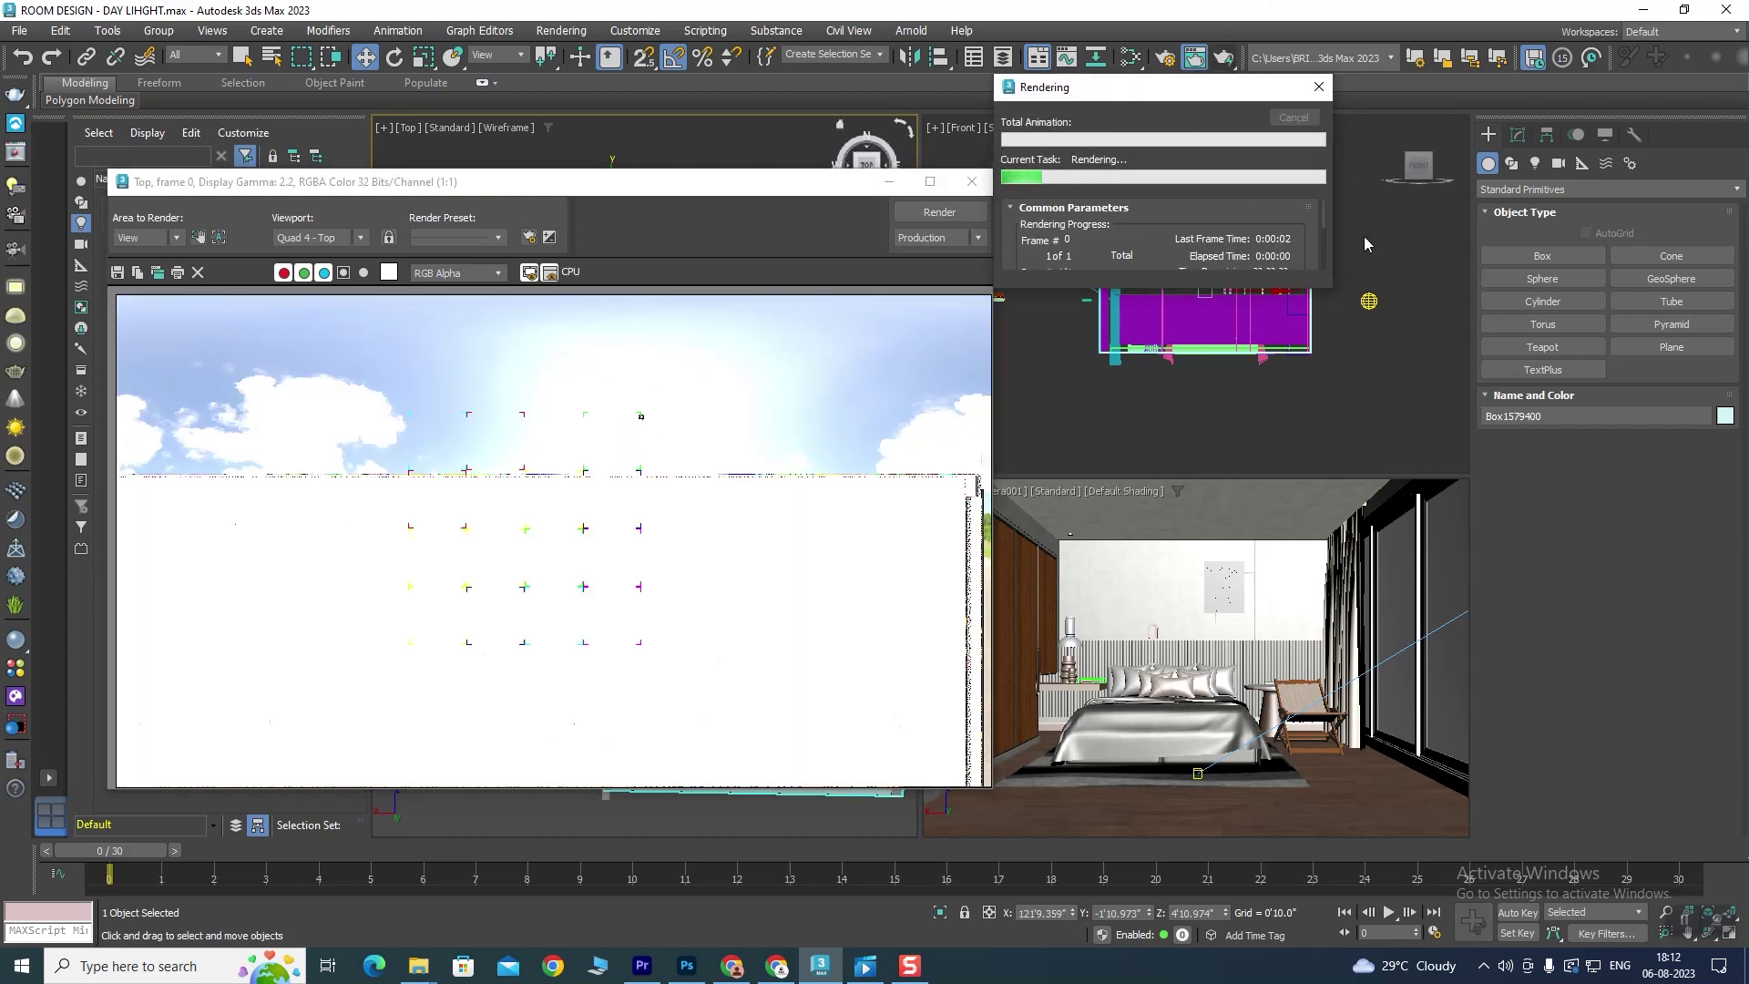
left_click(1221, 588)
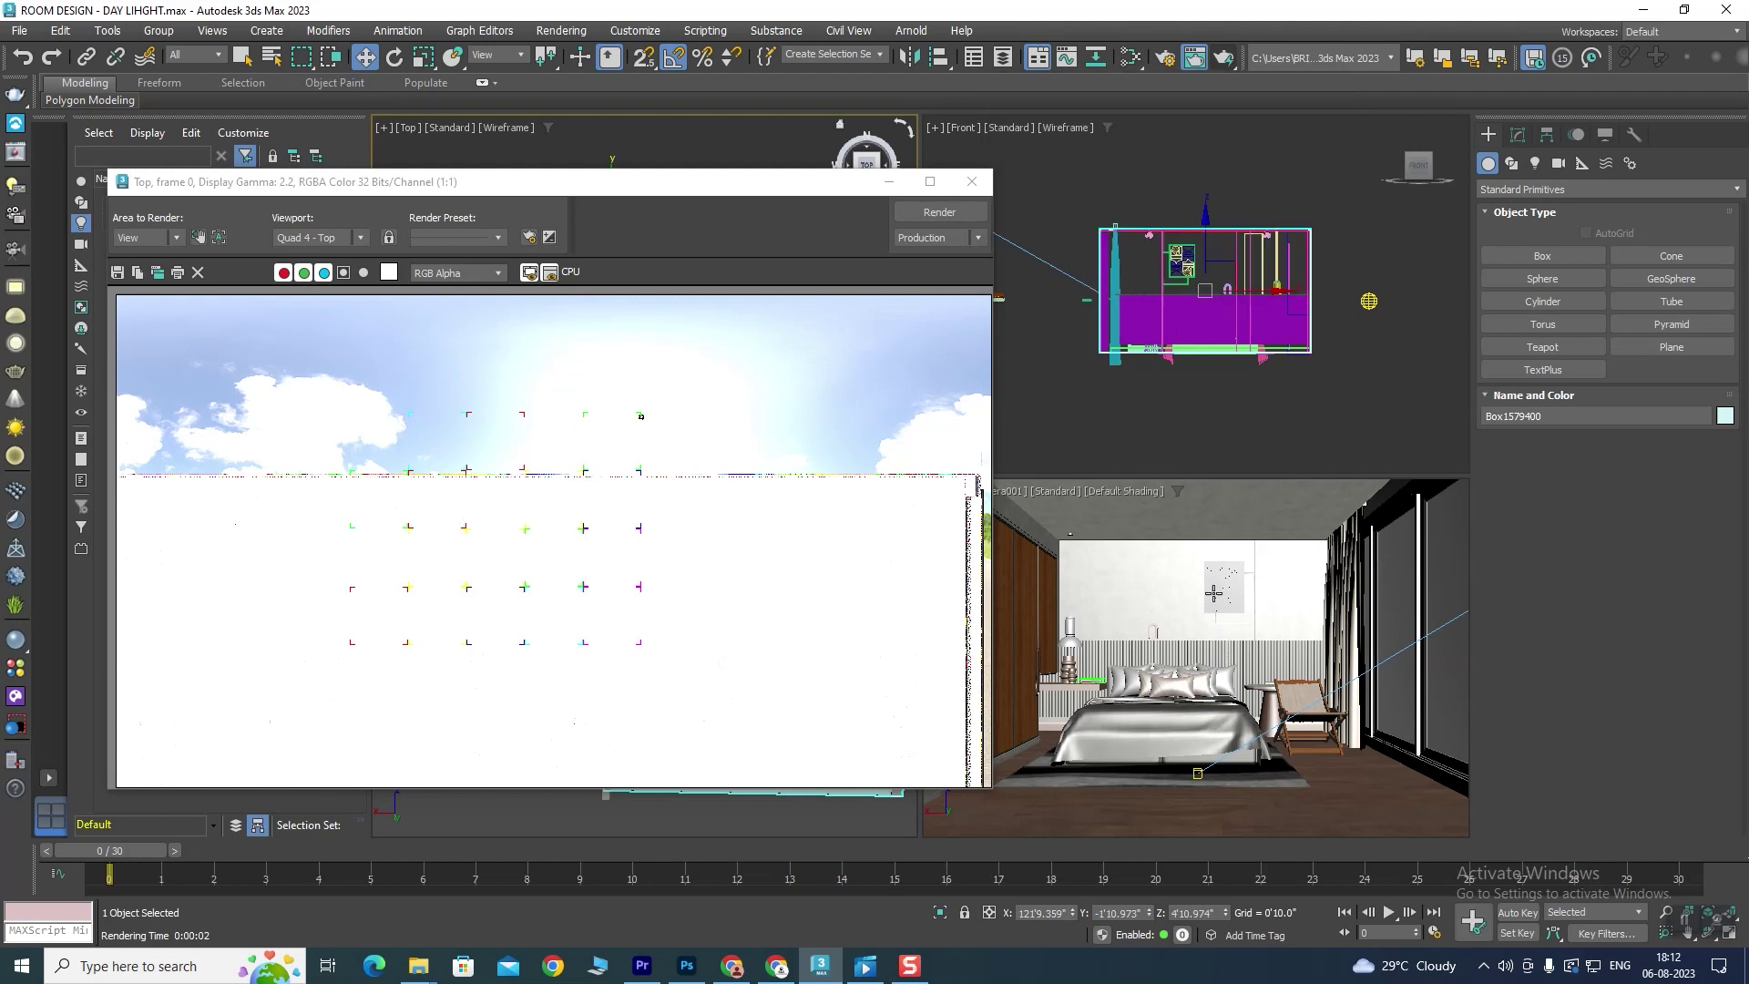
left_click(1223, 57)
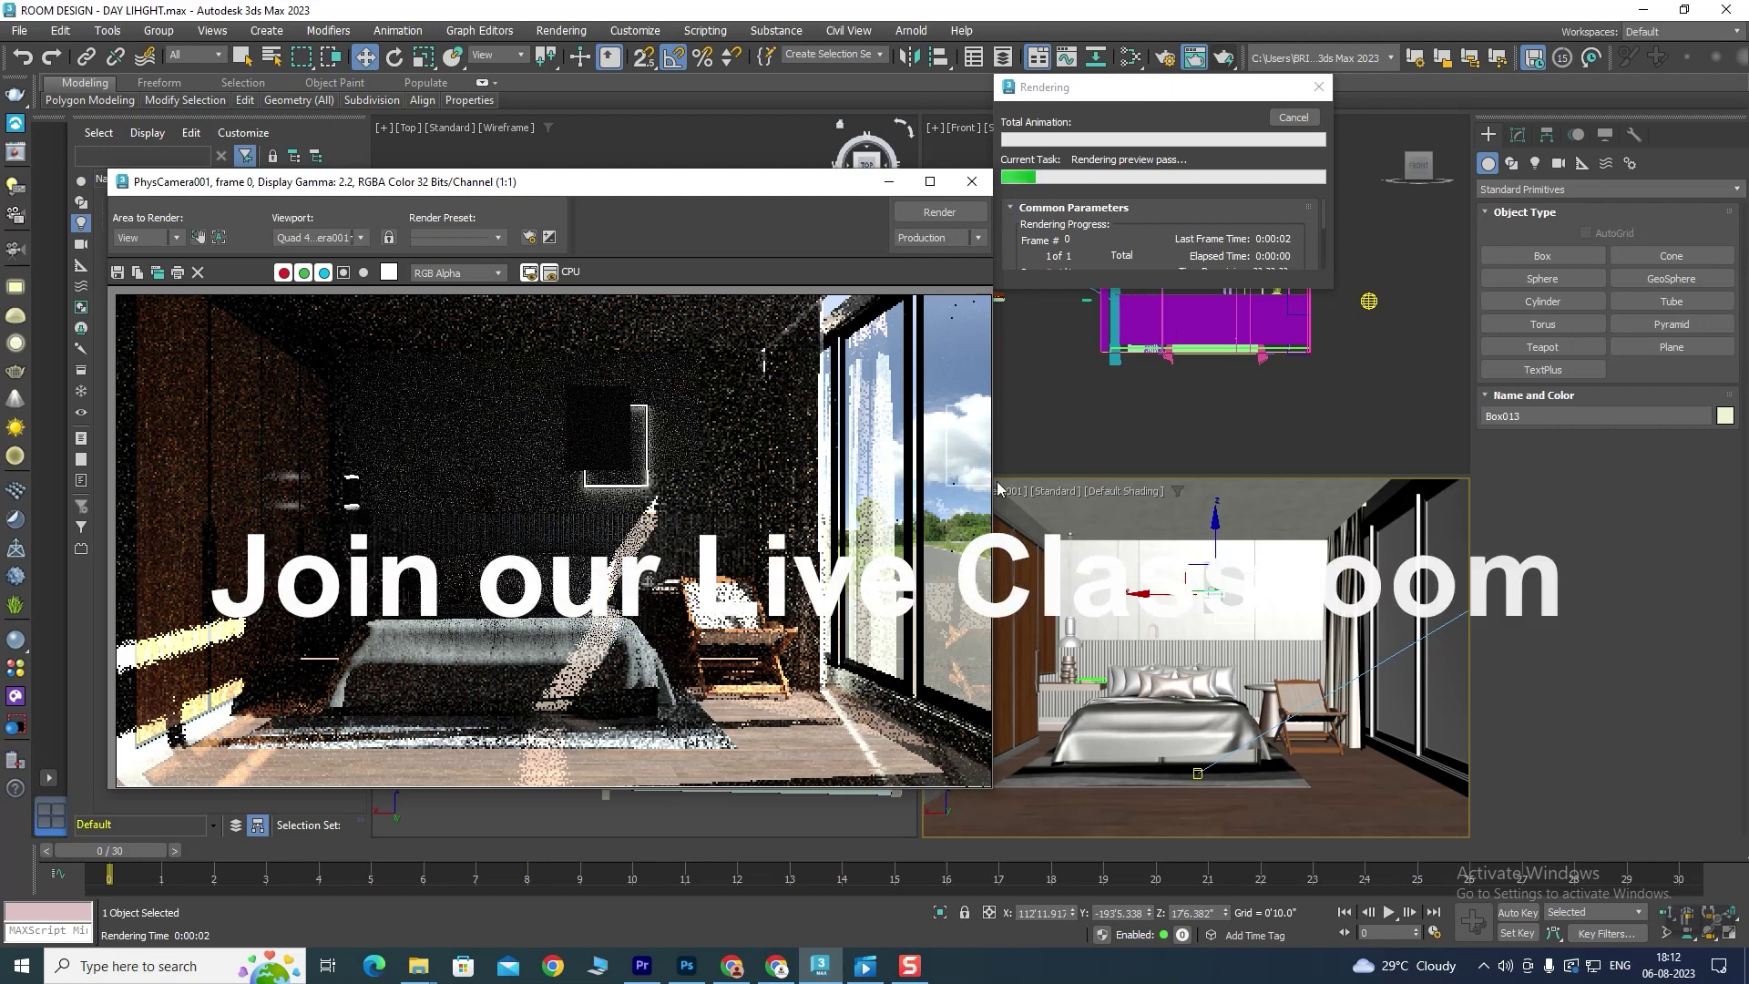
left_click(1294, 116)
left_click(971, 181)
scroll(699, 330, "down", 5)
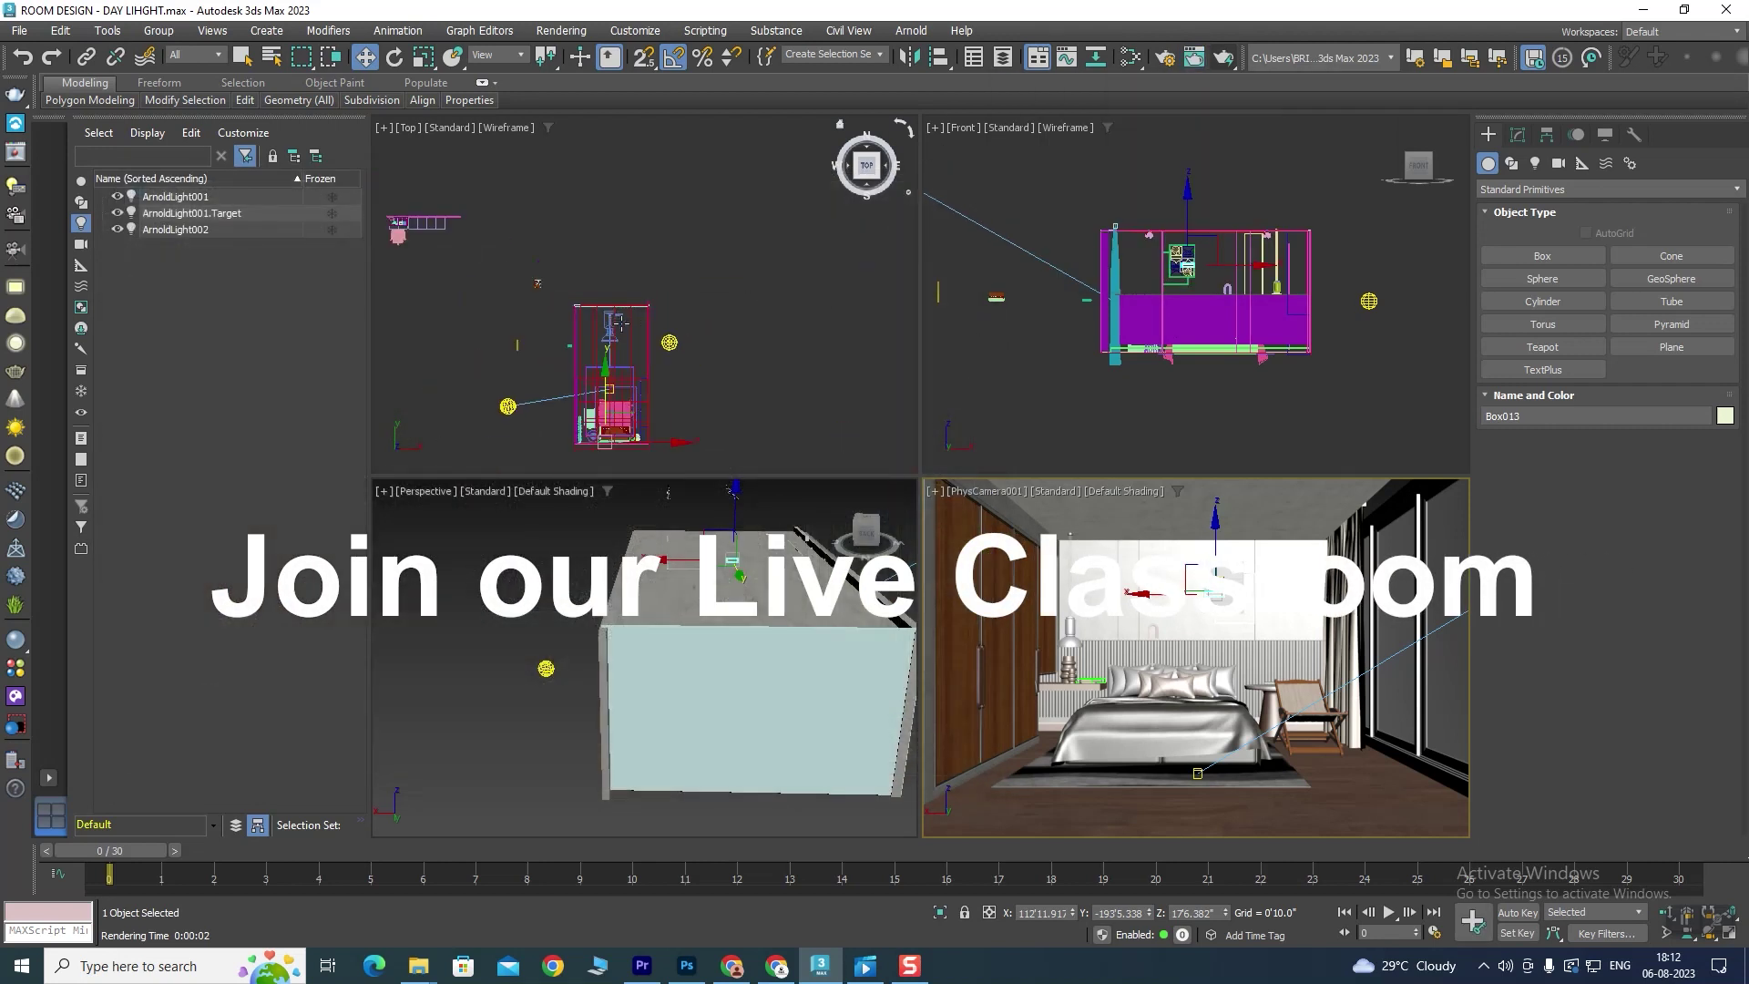
middle_click_drag(700, 330, 694, 388)
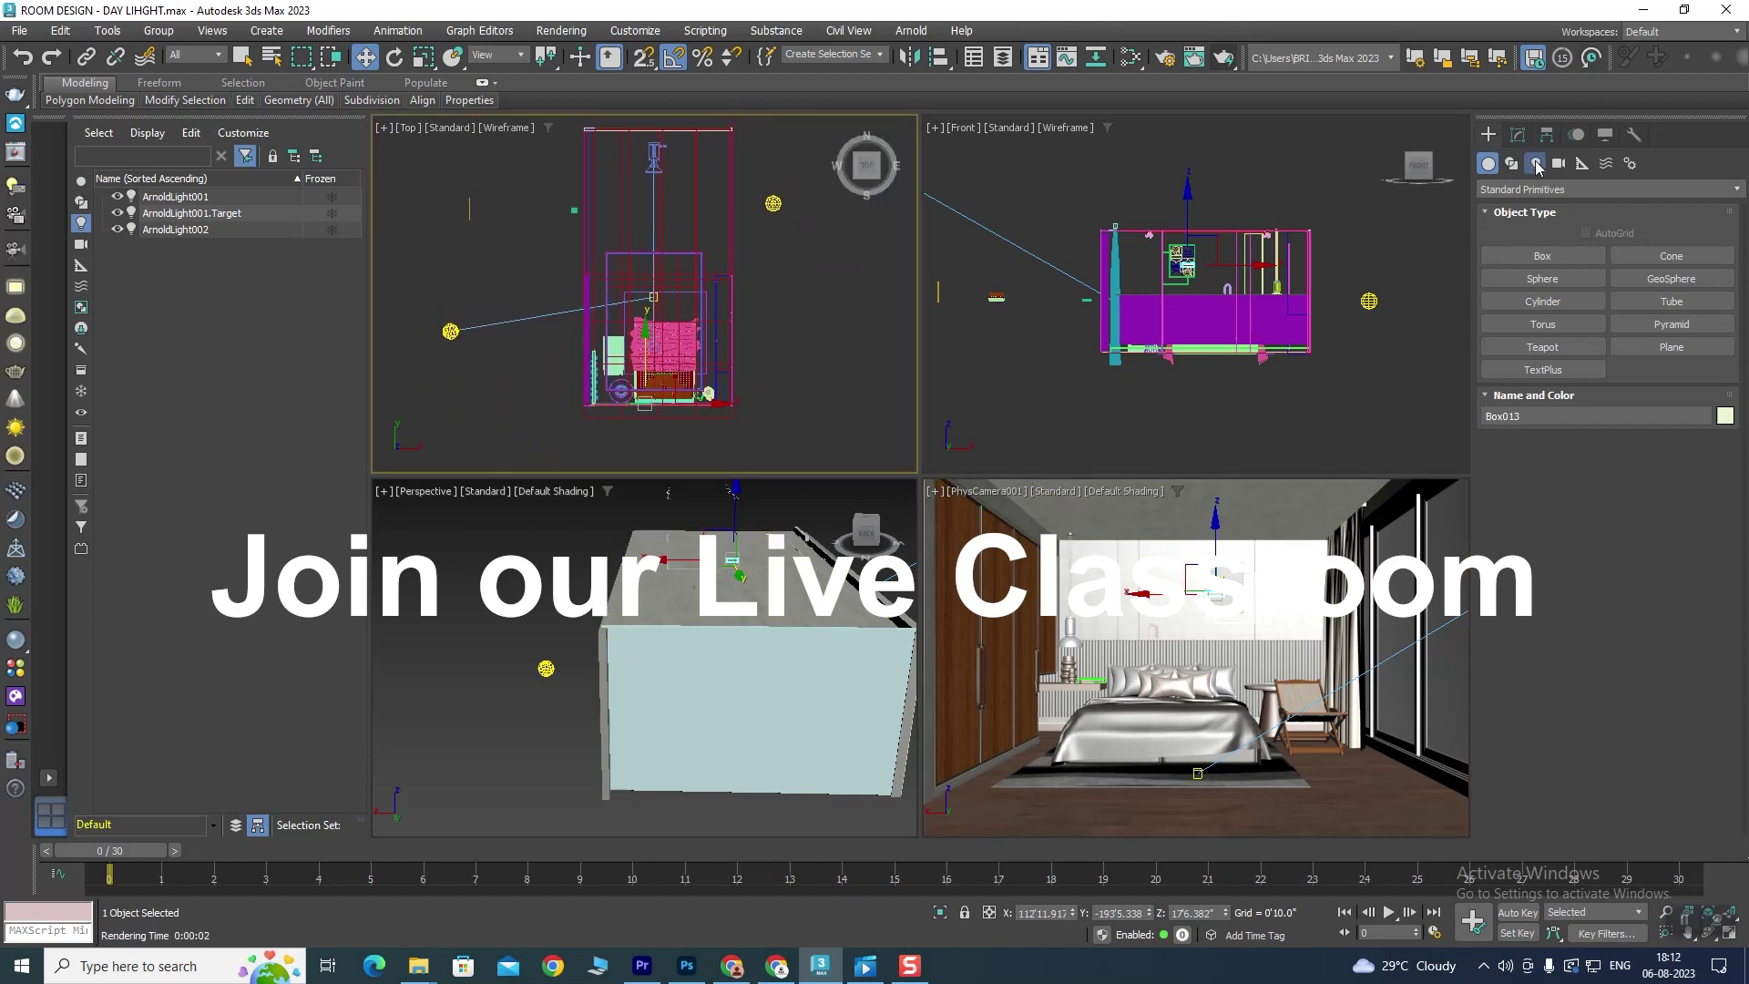
Step: Set up a Quad-shaped Arnold light, deleting a first misplaced one in Top view
left_click(1535, 163)
left_click(1607, 256)
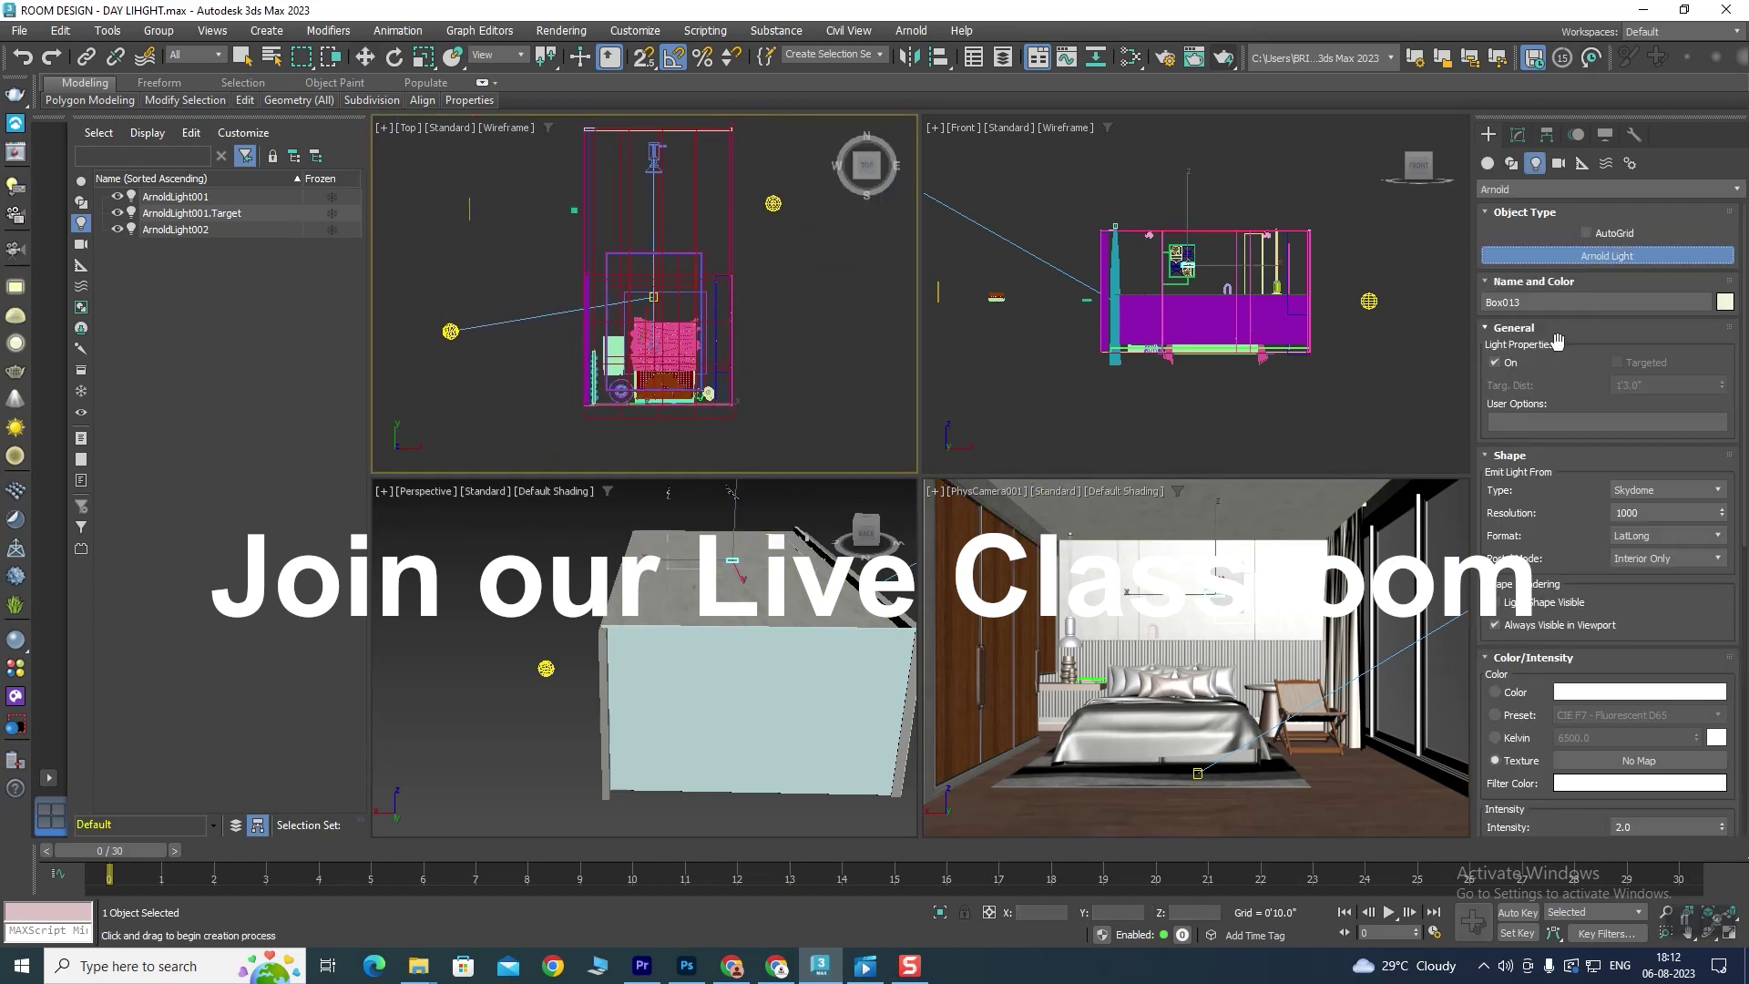
left_click(1642, 491)
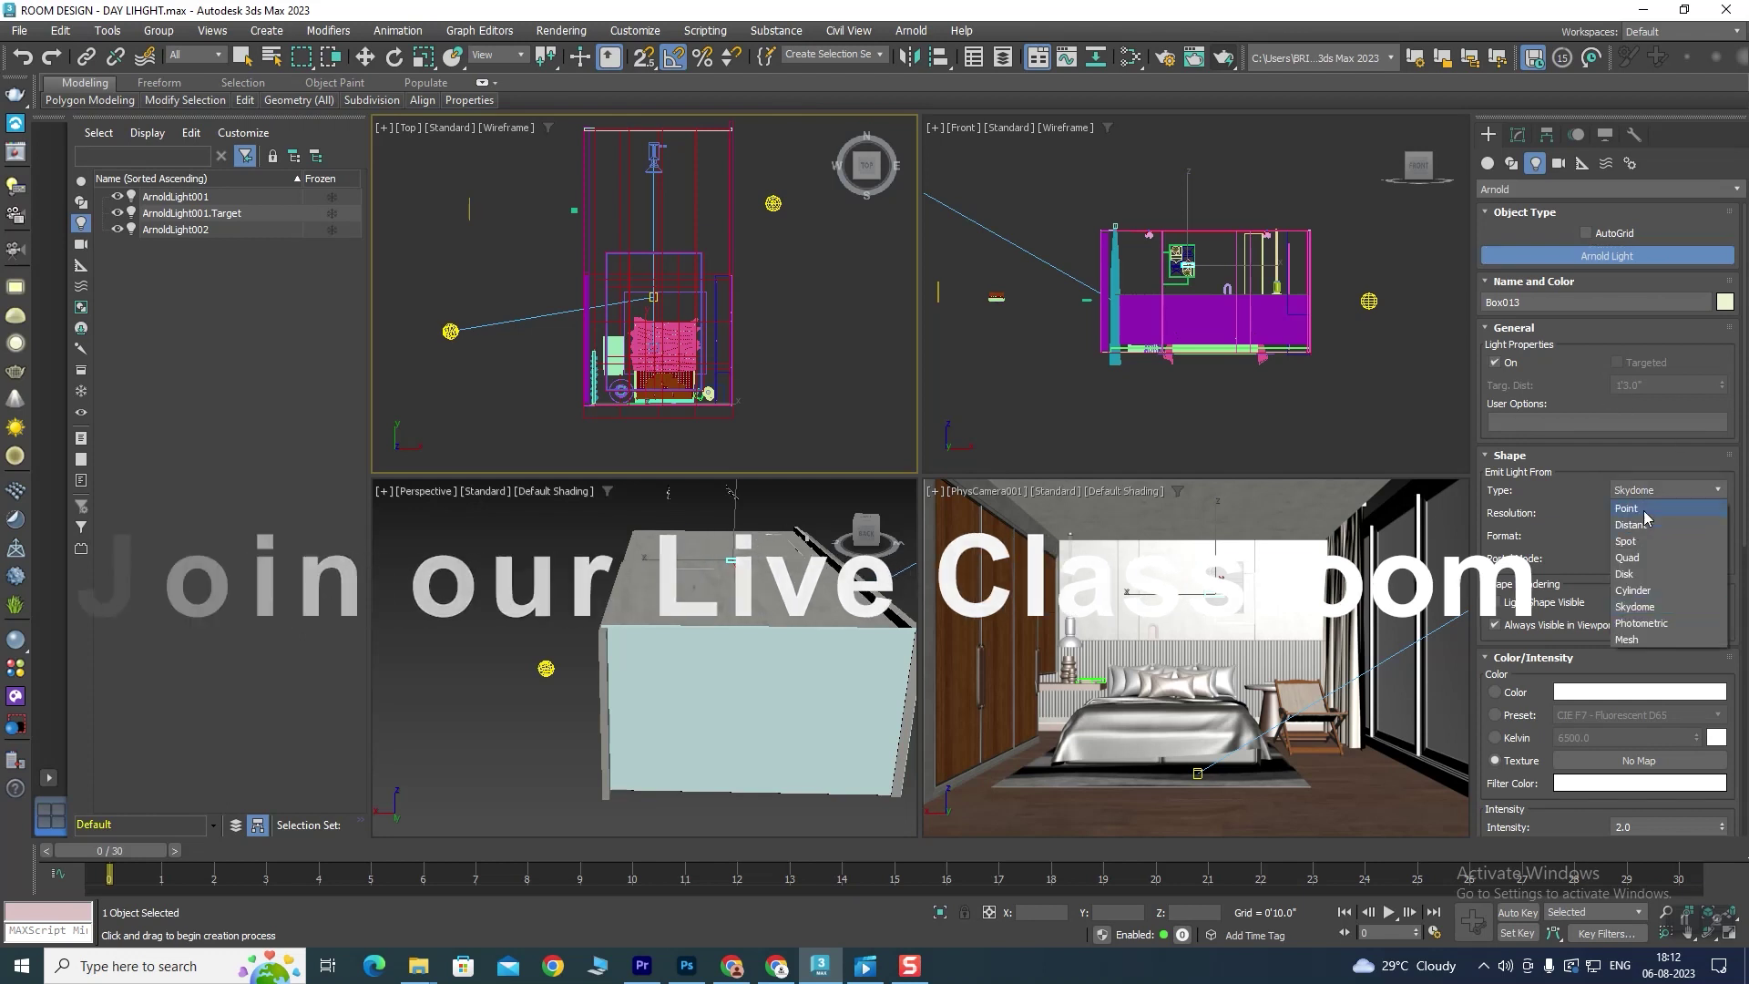
left_click(1632, 558)
scroll(674, 282, "down", 3)
middle_click_drag(775, 270, 757, 280)
mouse_move(591, 188)
left_mouse_down()
mouse_move(602, 233)
mouse_move(646, 213)
left_mouse_up()
left_click(364, 57)
key("Delete")
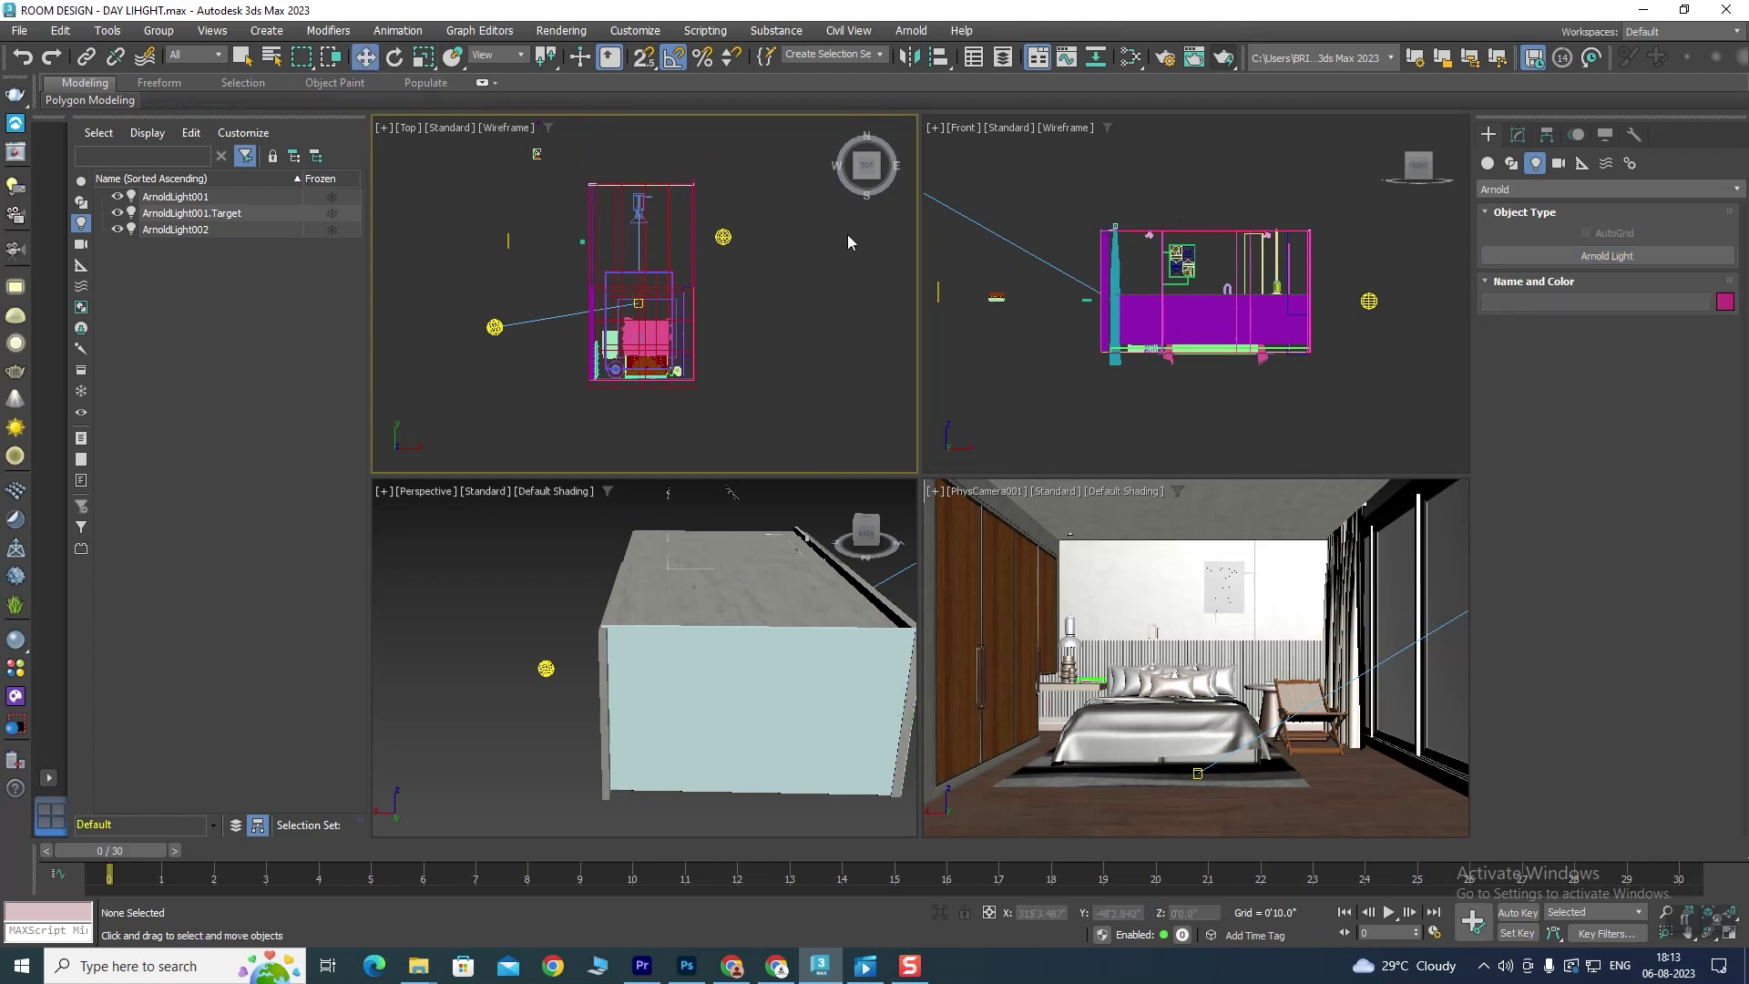
Step: Drag a targeted quad light from the ceiling down toward the floor in Front view
left_click(1600, 258)
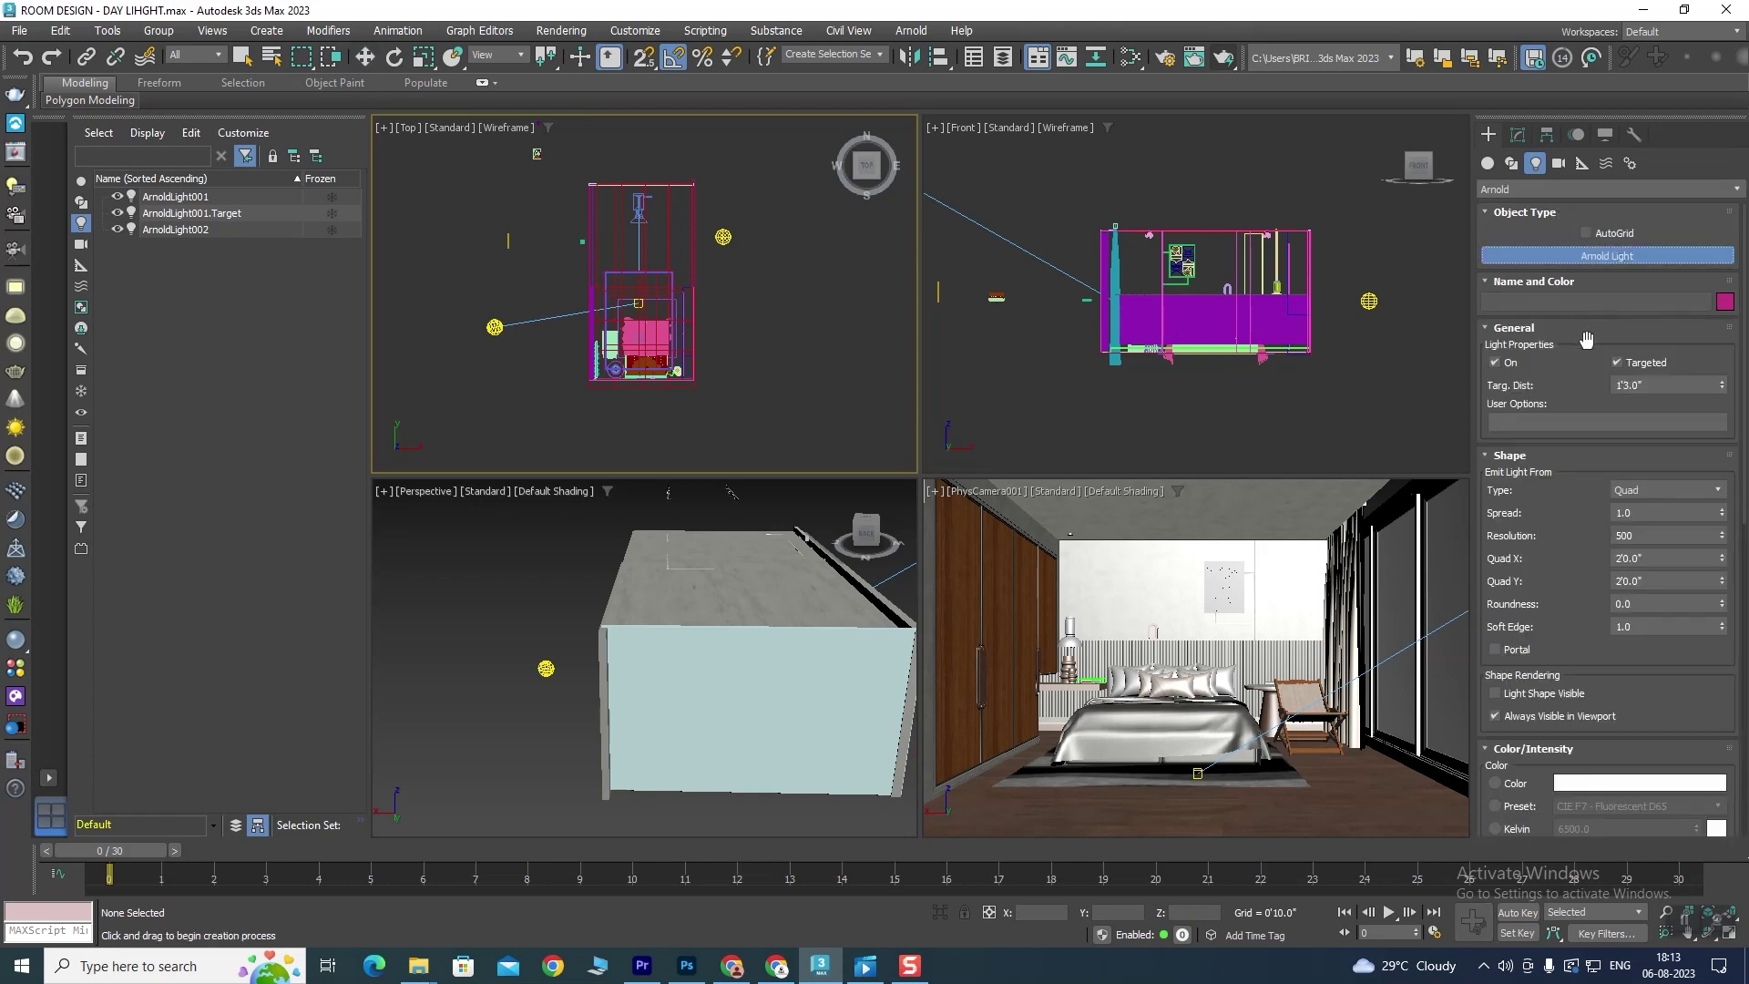
scroll(1203, 244, "up", 2)
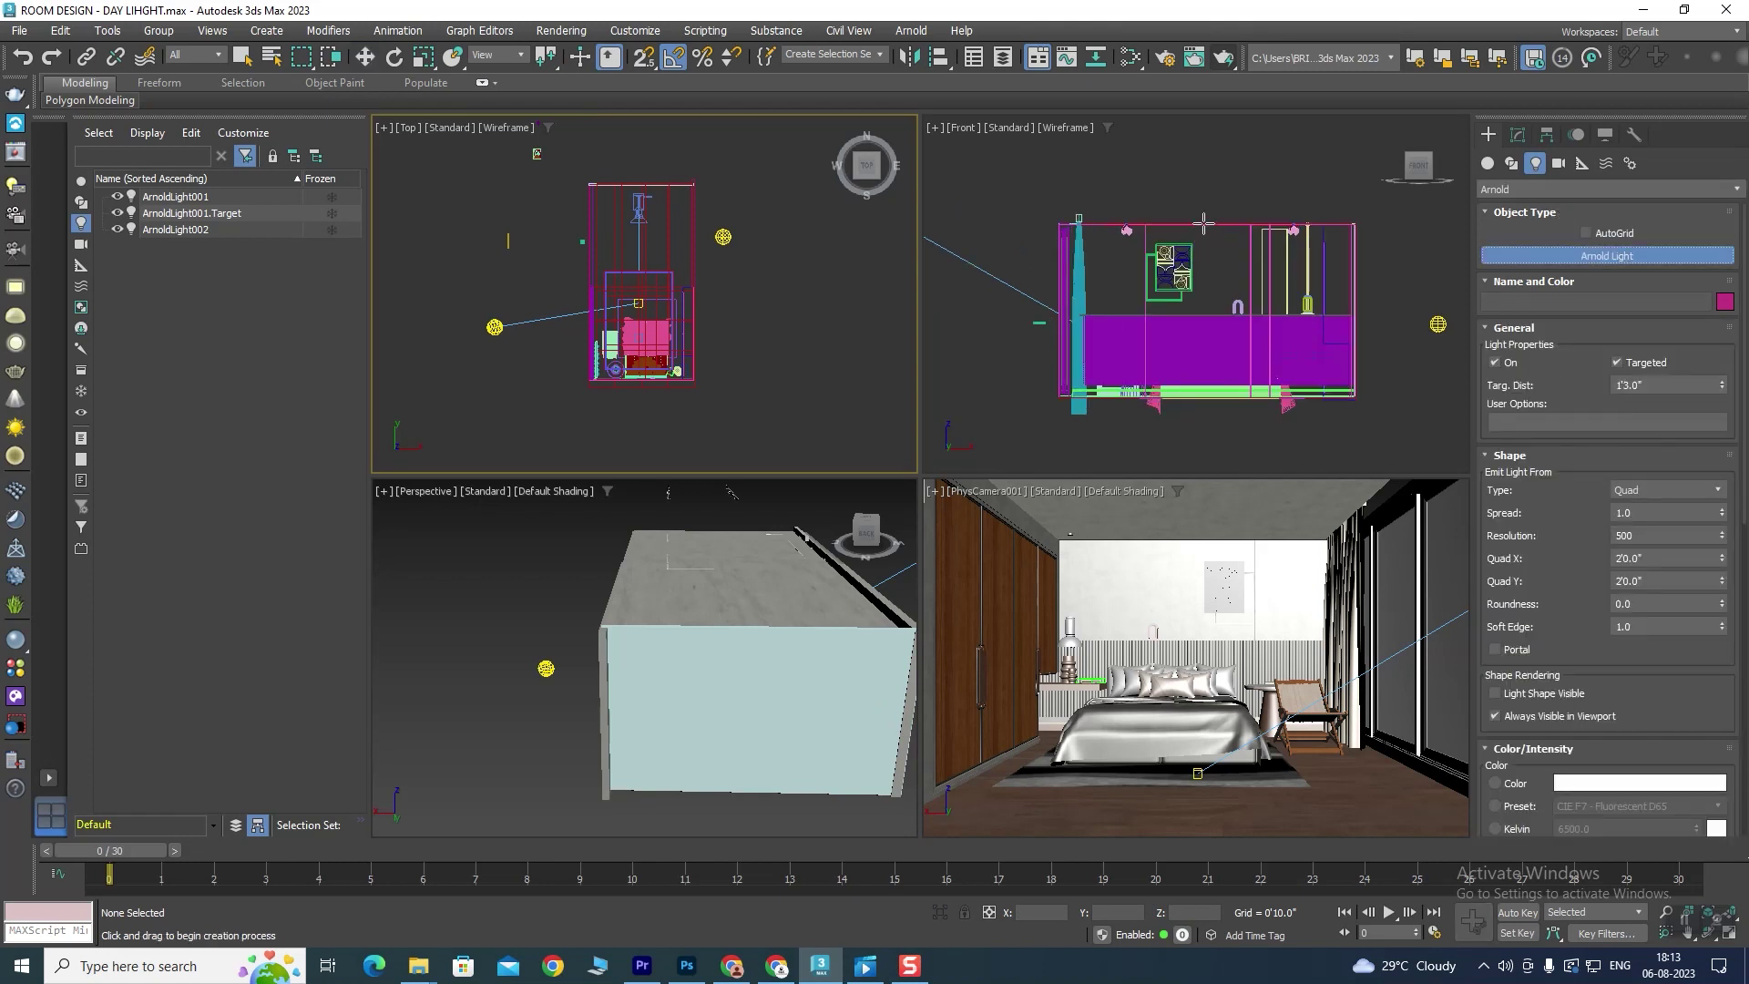
left_click_drag(1204, 224, 1204, 391)
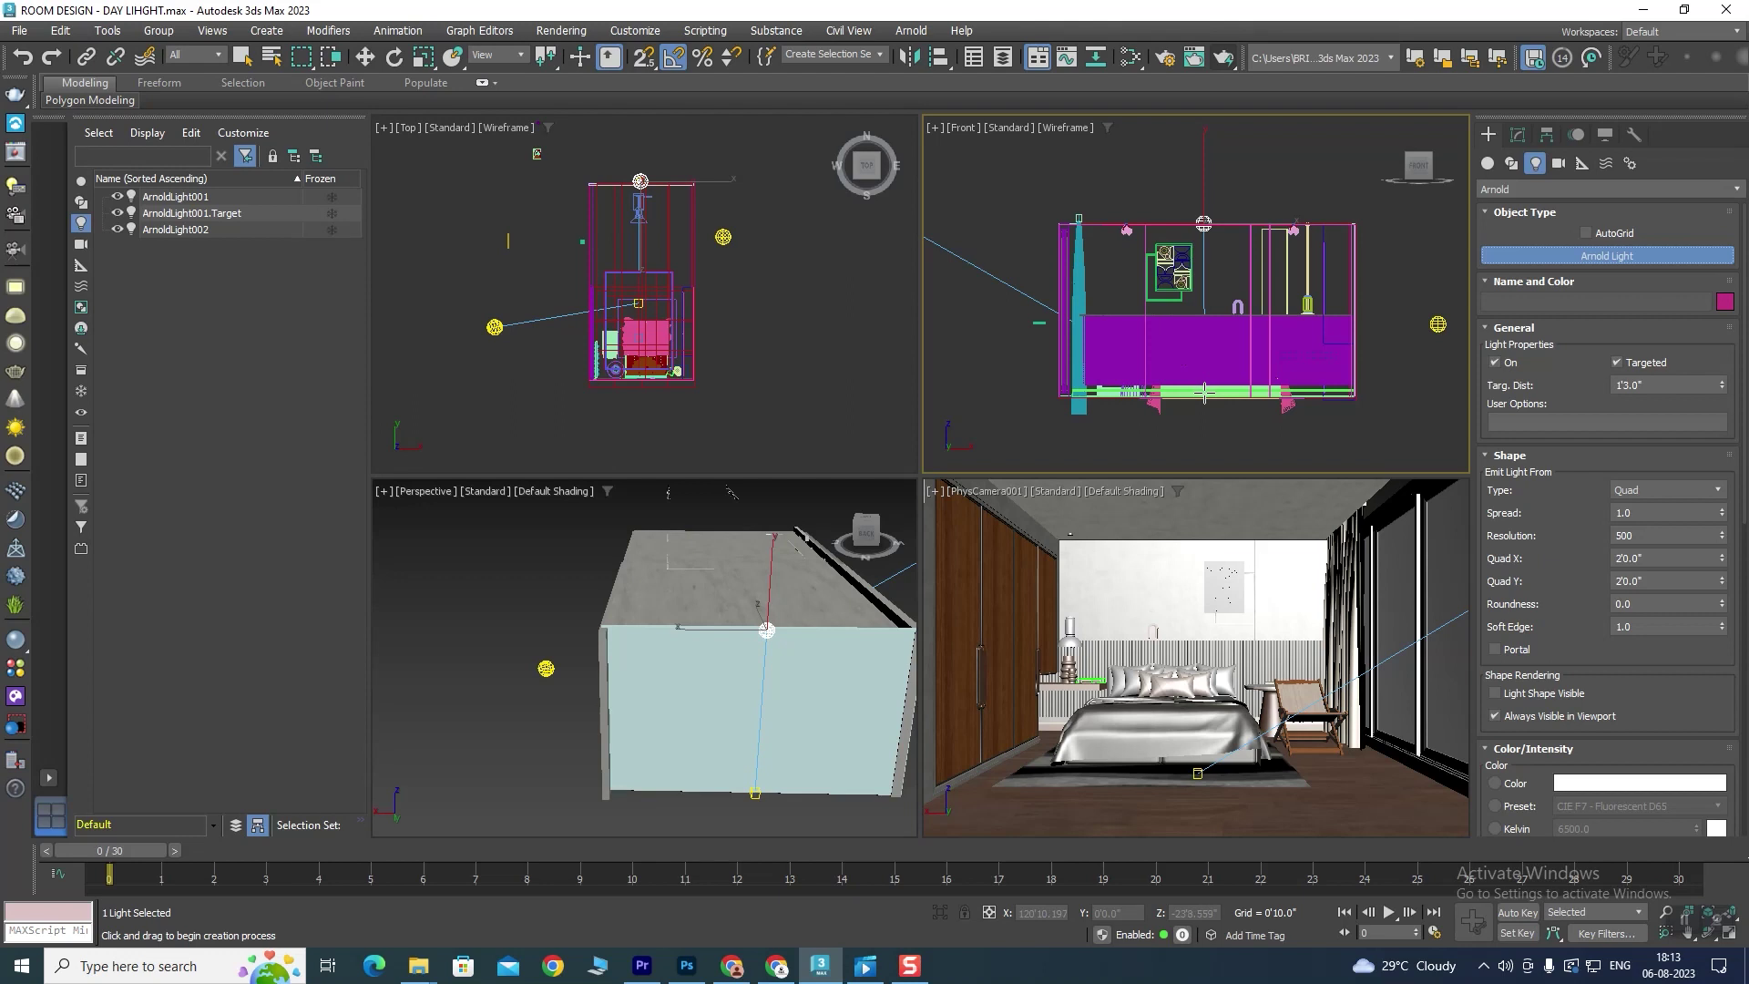
left_click_drag(1204, 394, 1203, 393)
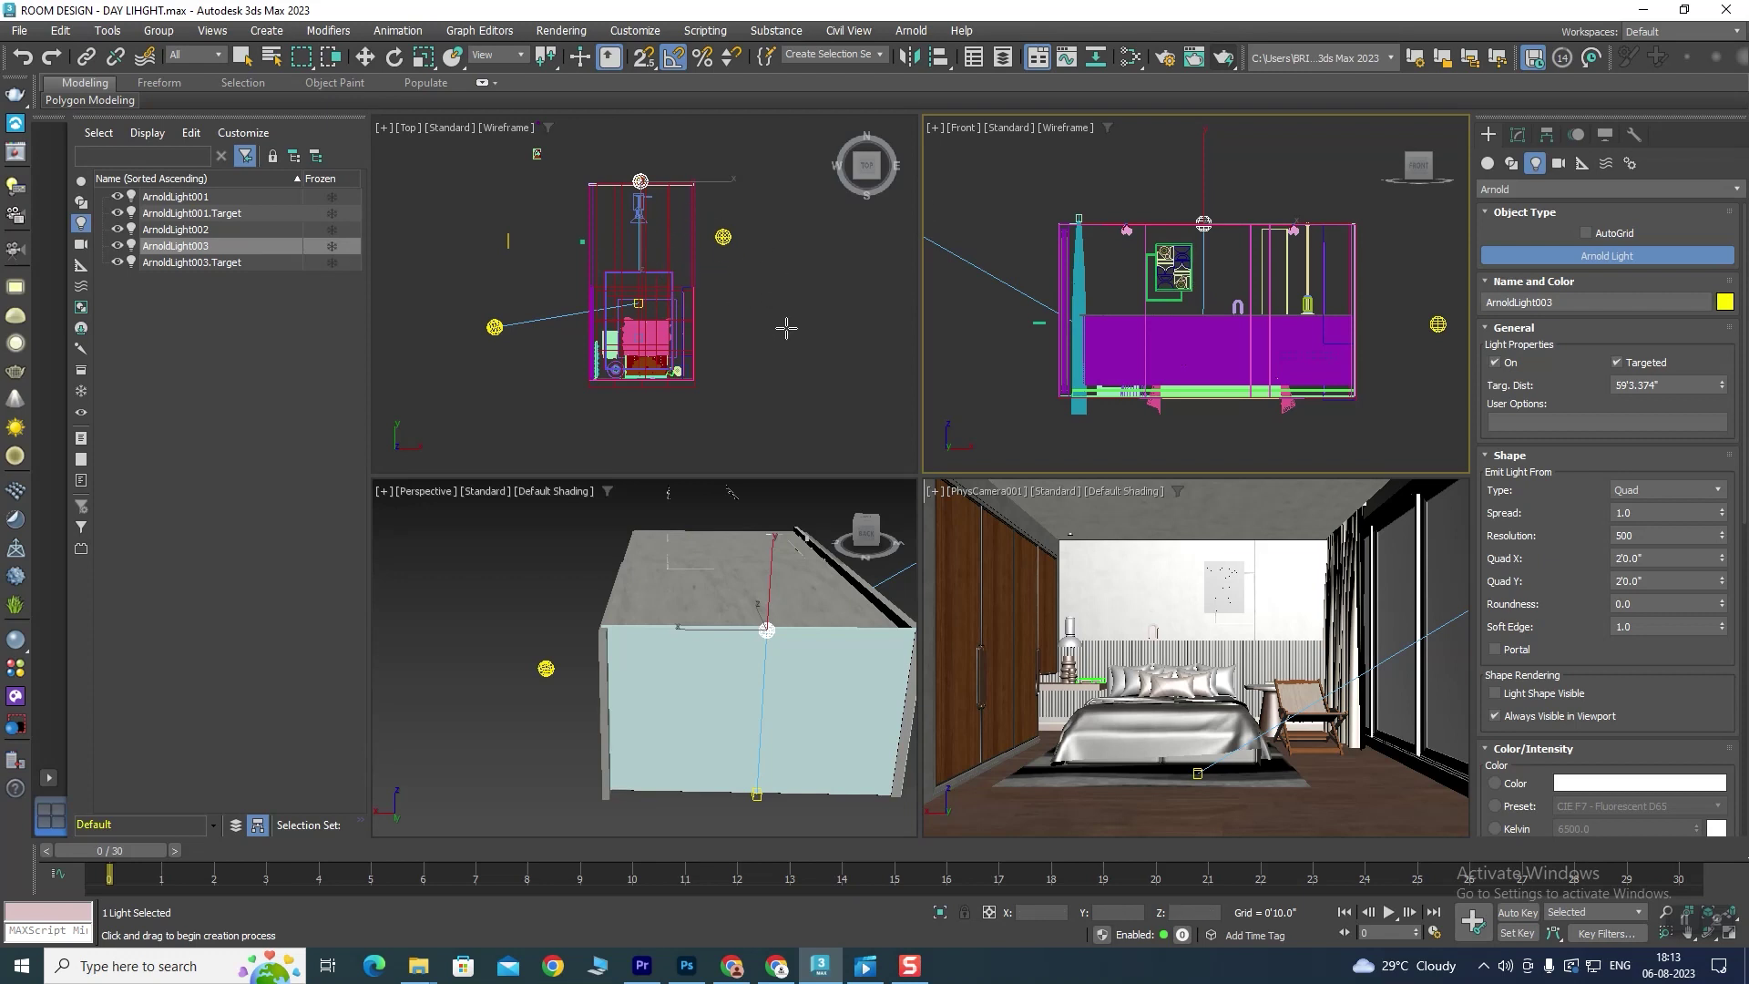
key("w")
left_click(640, 177)
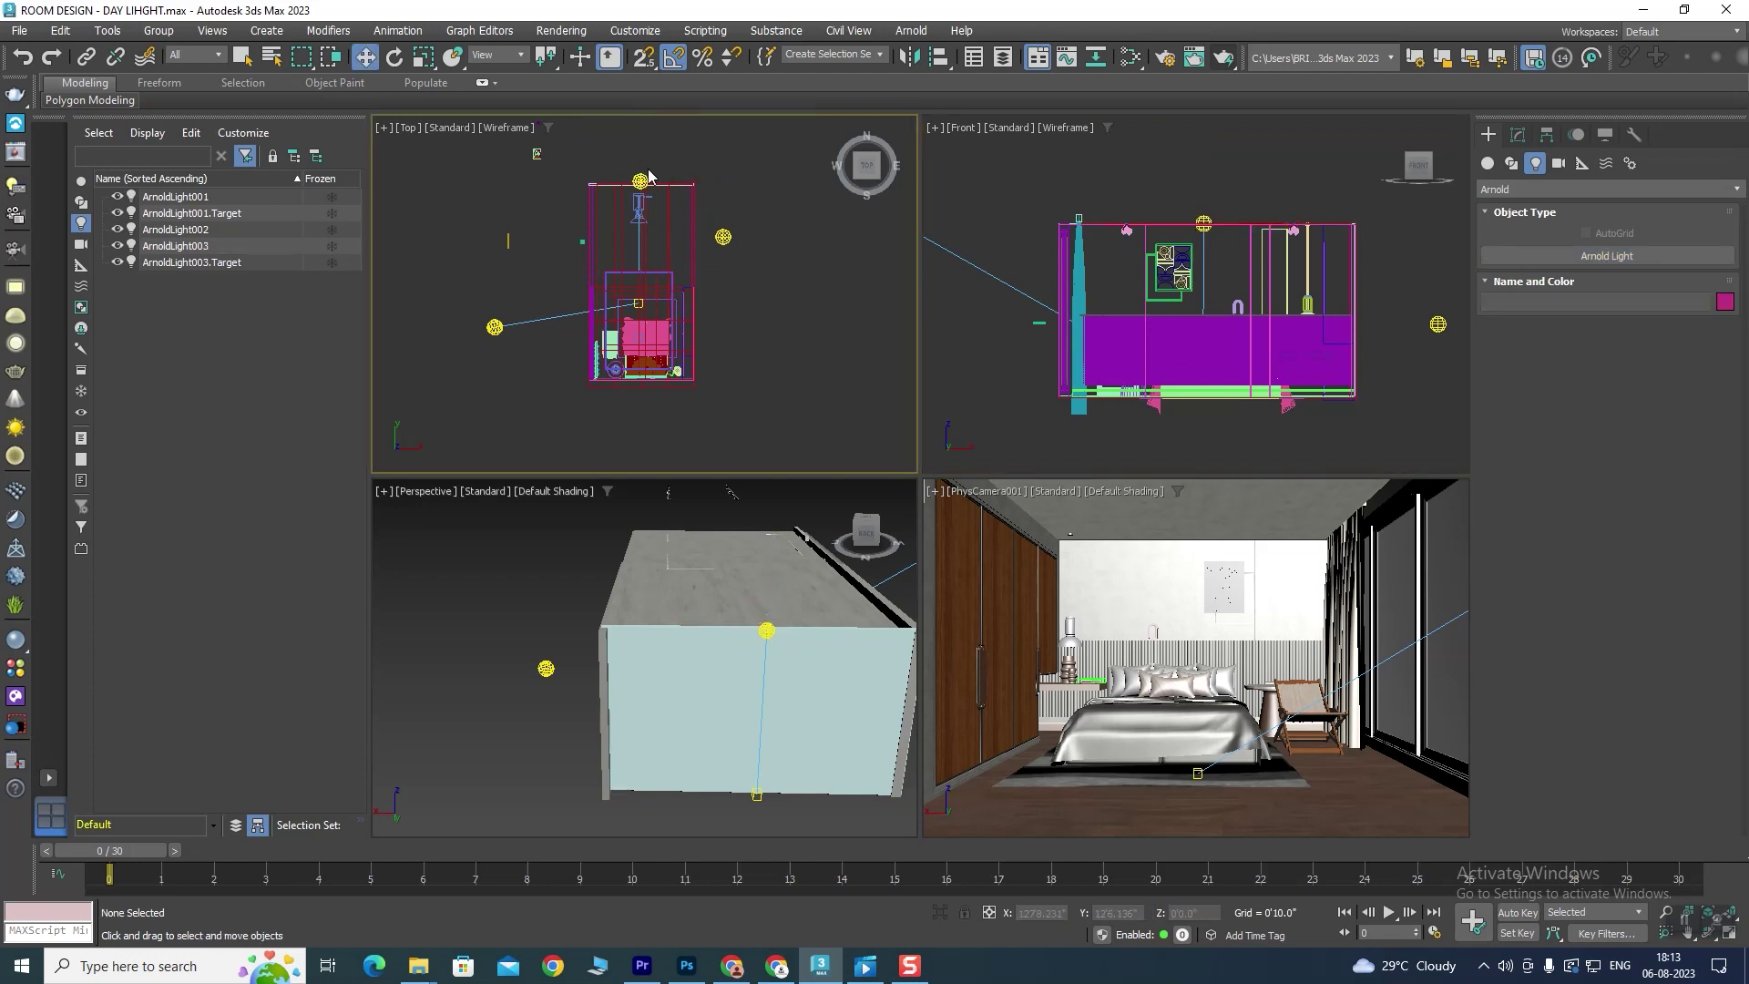
Step: Start resizing ArnoldLight003's quad in the Modify panel, first trying 26'5.9" by 4'11.7"
left_click(1519, 134)
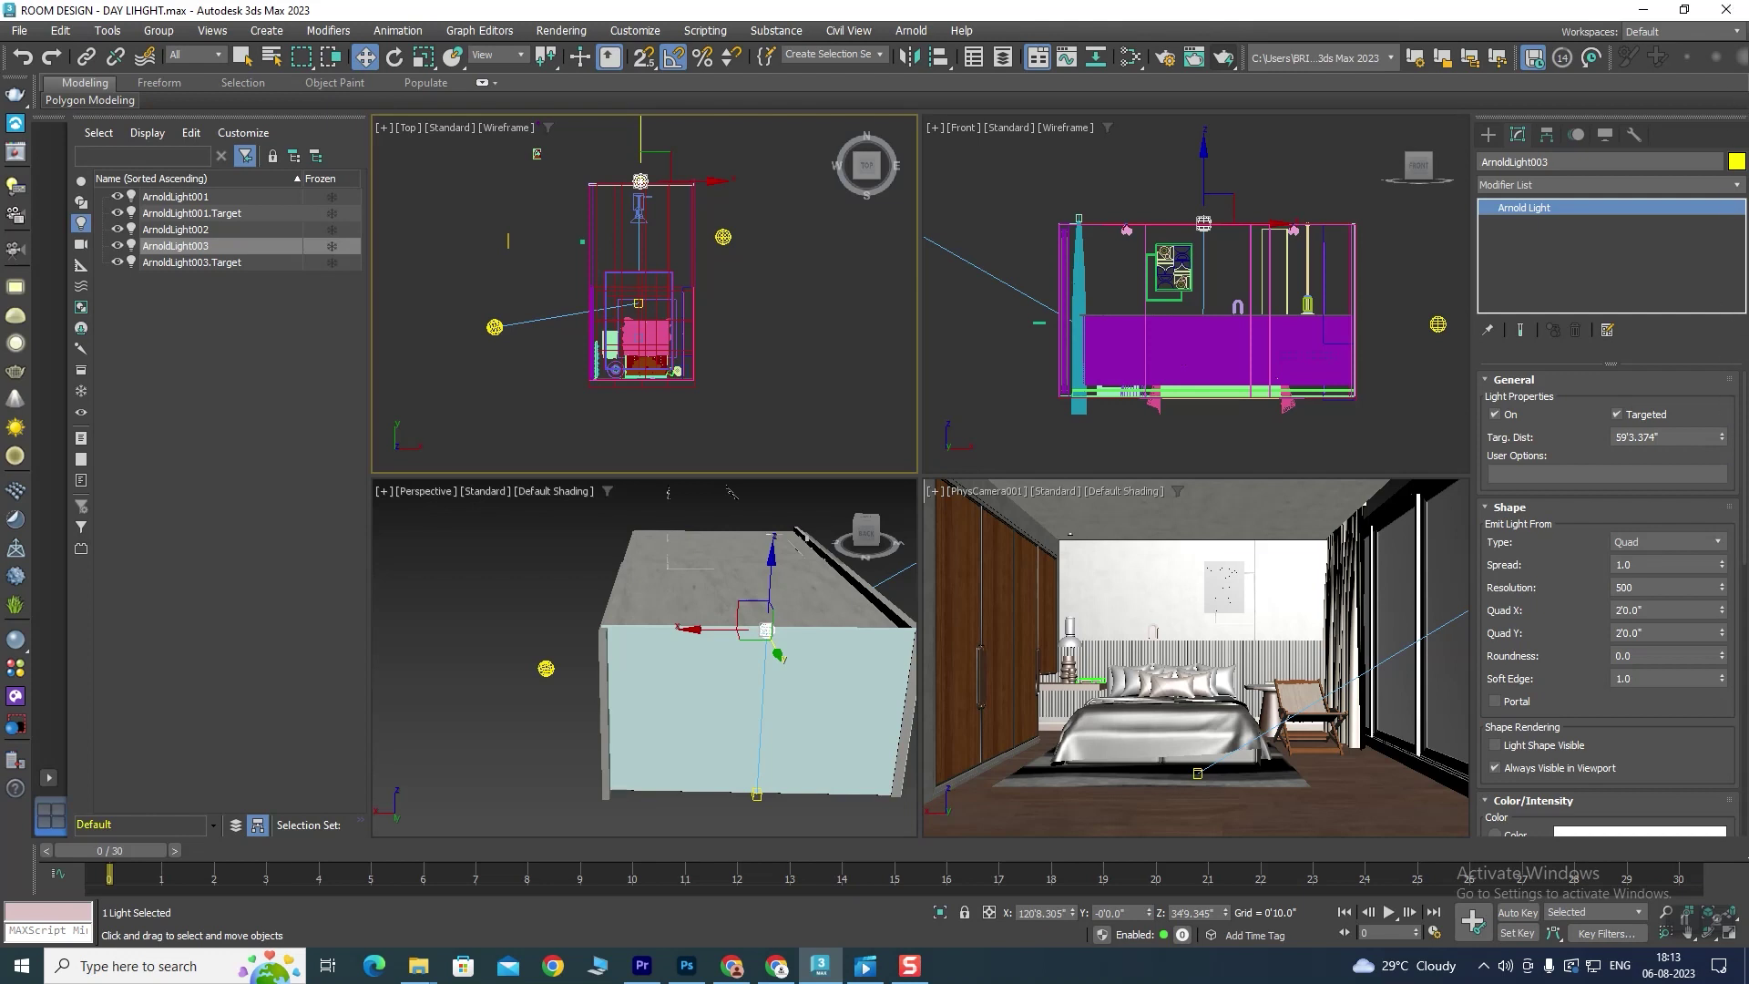
left_click_drag(1721, 607, 1707, 576)
left_click_drag(1721, 632, 1721, 674)
scroll(669, 325, "down", 4)
scroll(669, 325, "down", 2)
scroll(669, 325, "up", 3)
scroll(654, 299, "up", 5)
scroll(634, 319, "up", 4)
scroll(712, 248, "down", 5)
scroll(713, 248, "down", 3)
scroll(720, 182, "down", 3)
scroll(725, 144, "down", 2)
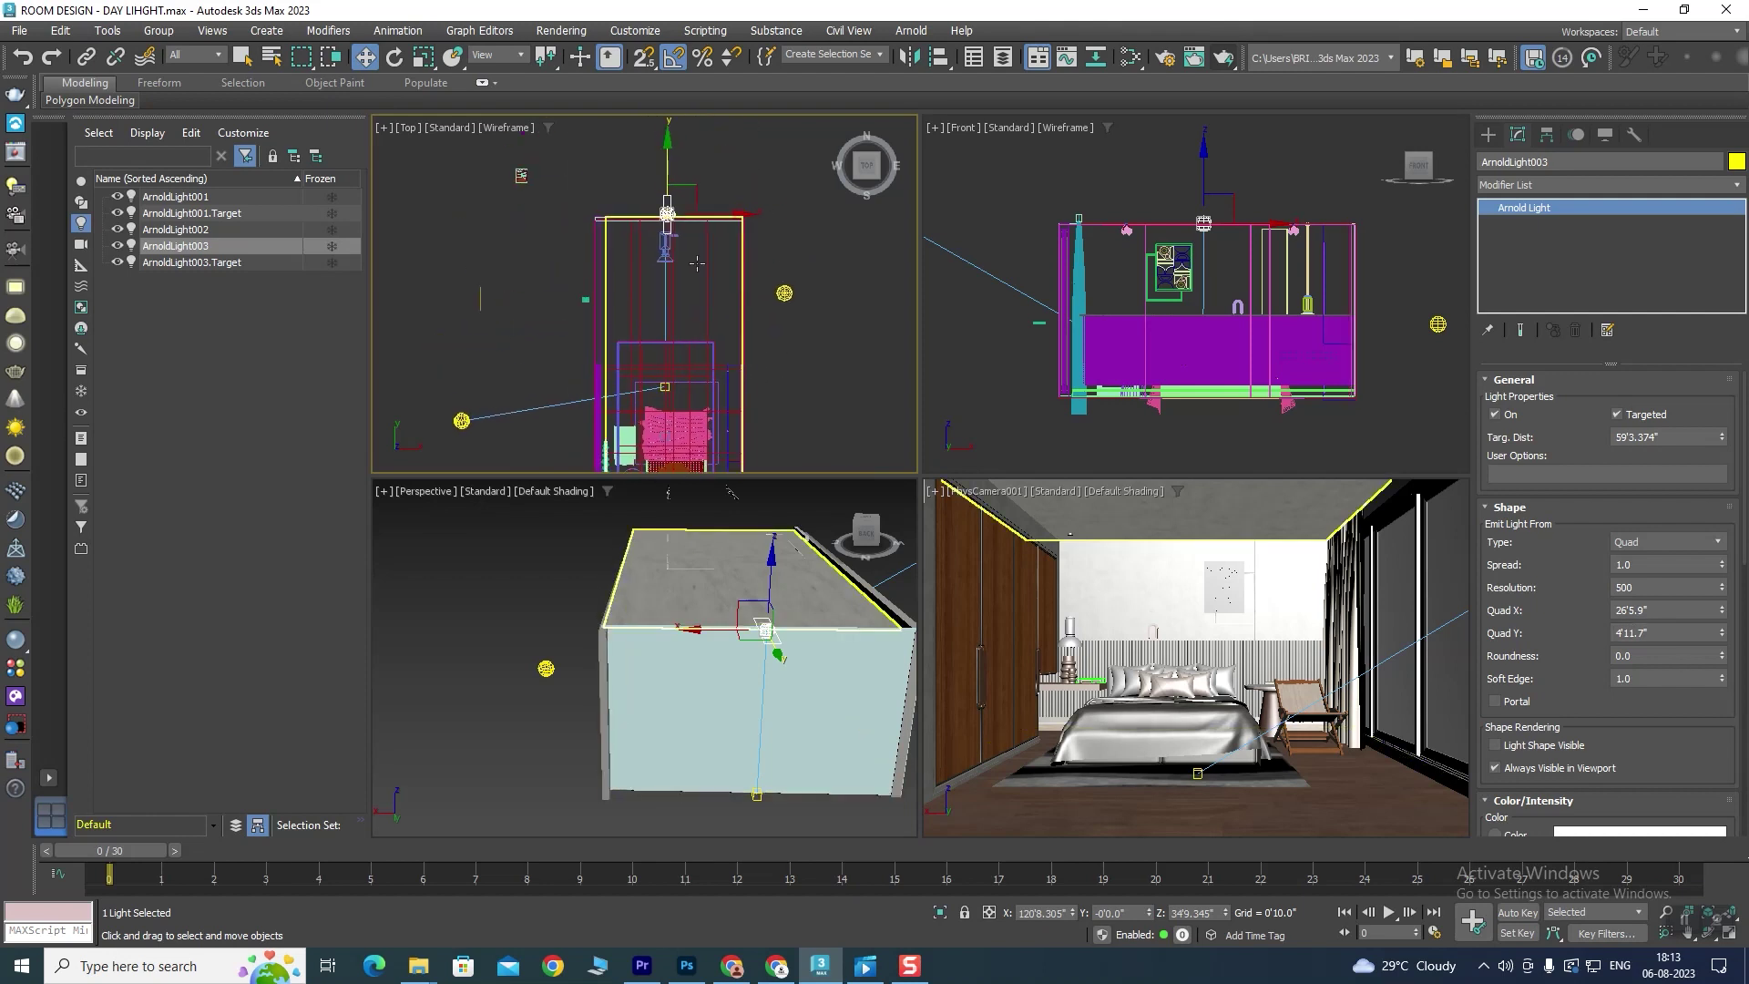
scroll(727, 150, "down", 2)
scroll(727, 150, "down", 2)
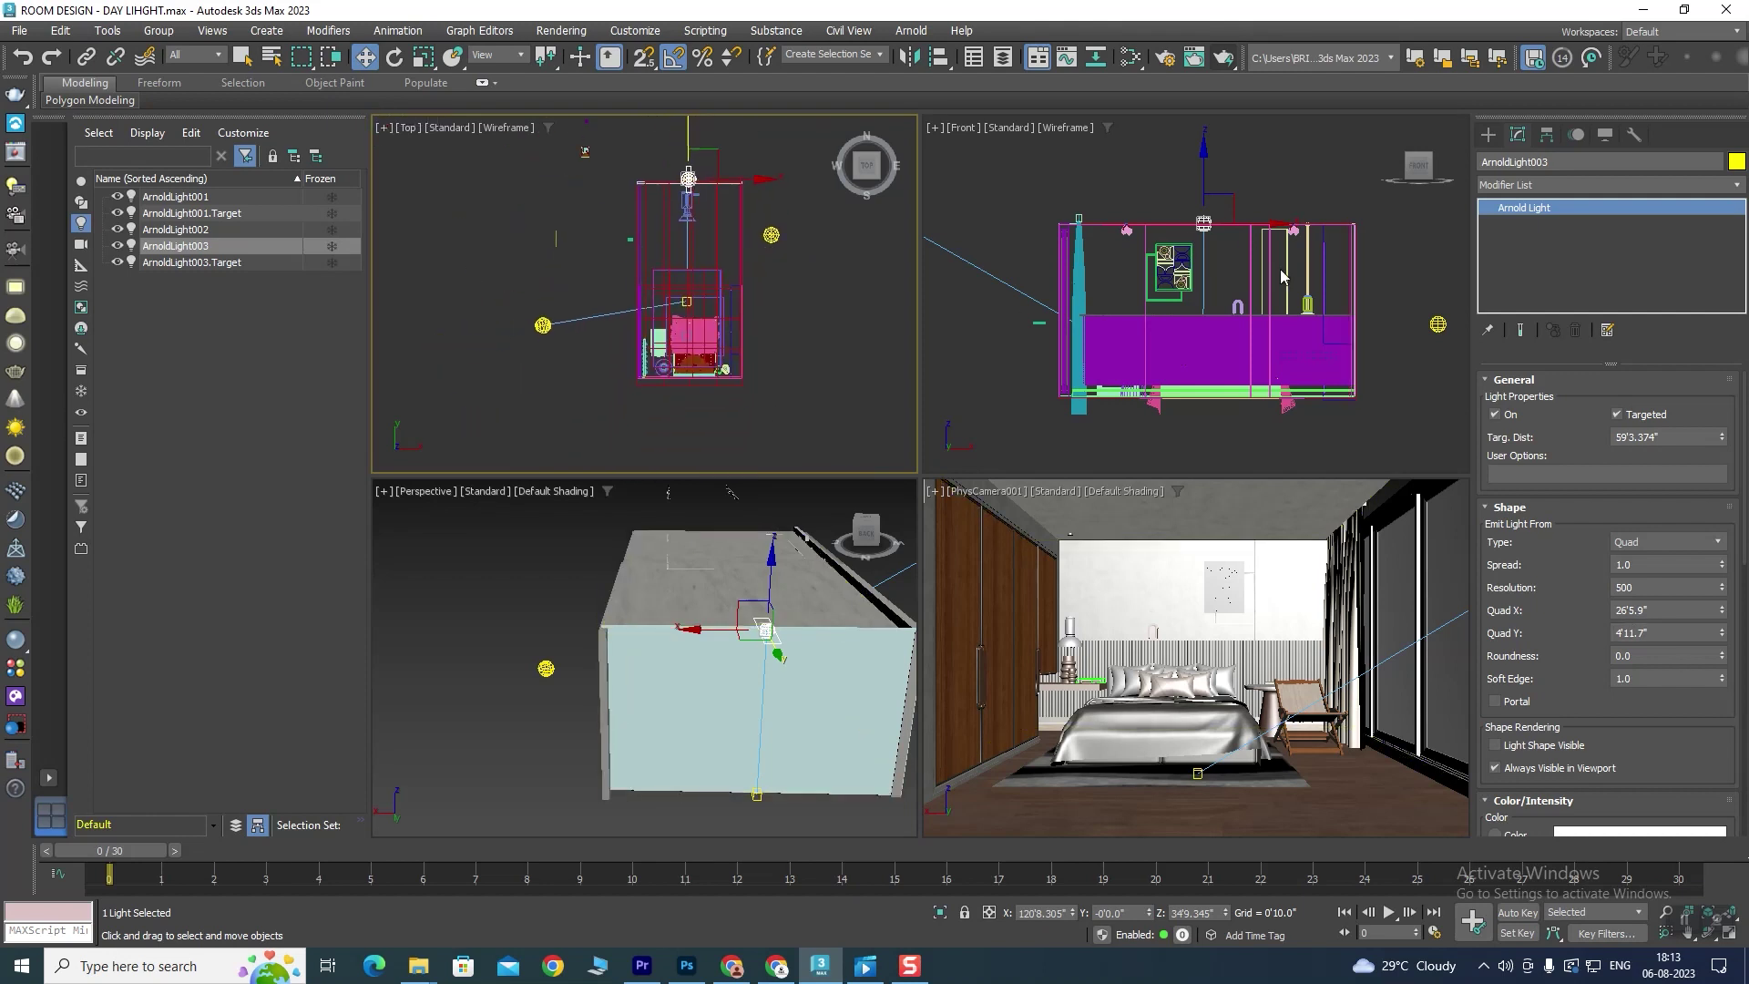
mouse_move(752, 622)
middle_mouse_down("alt")
mouse_move(785, 705)
mouse_move(655, 643)
middle_mouse_up("alt")
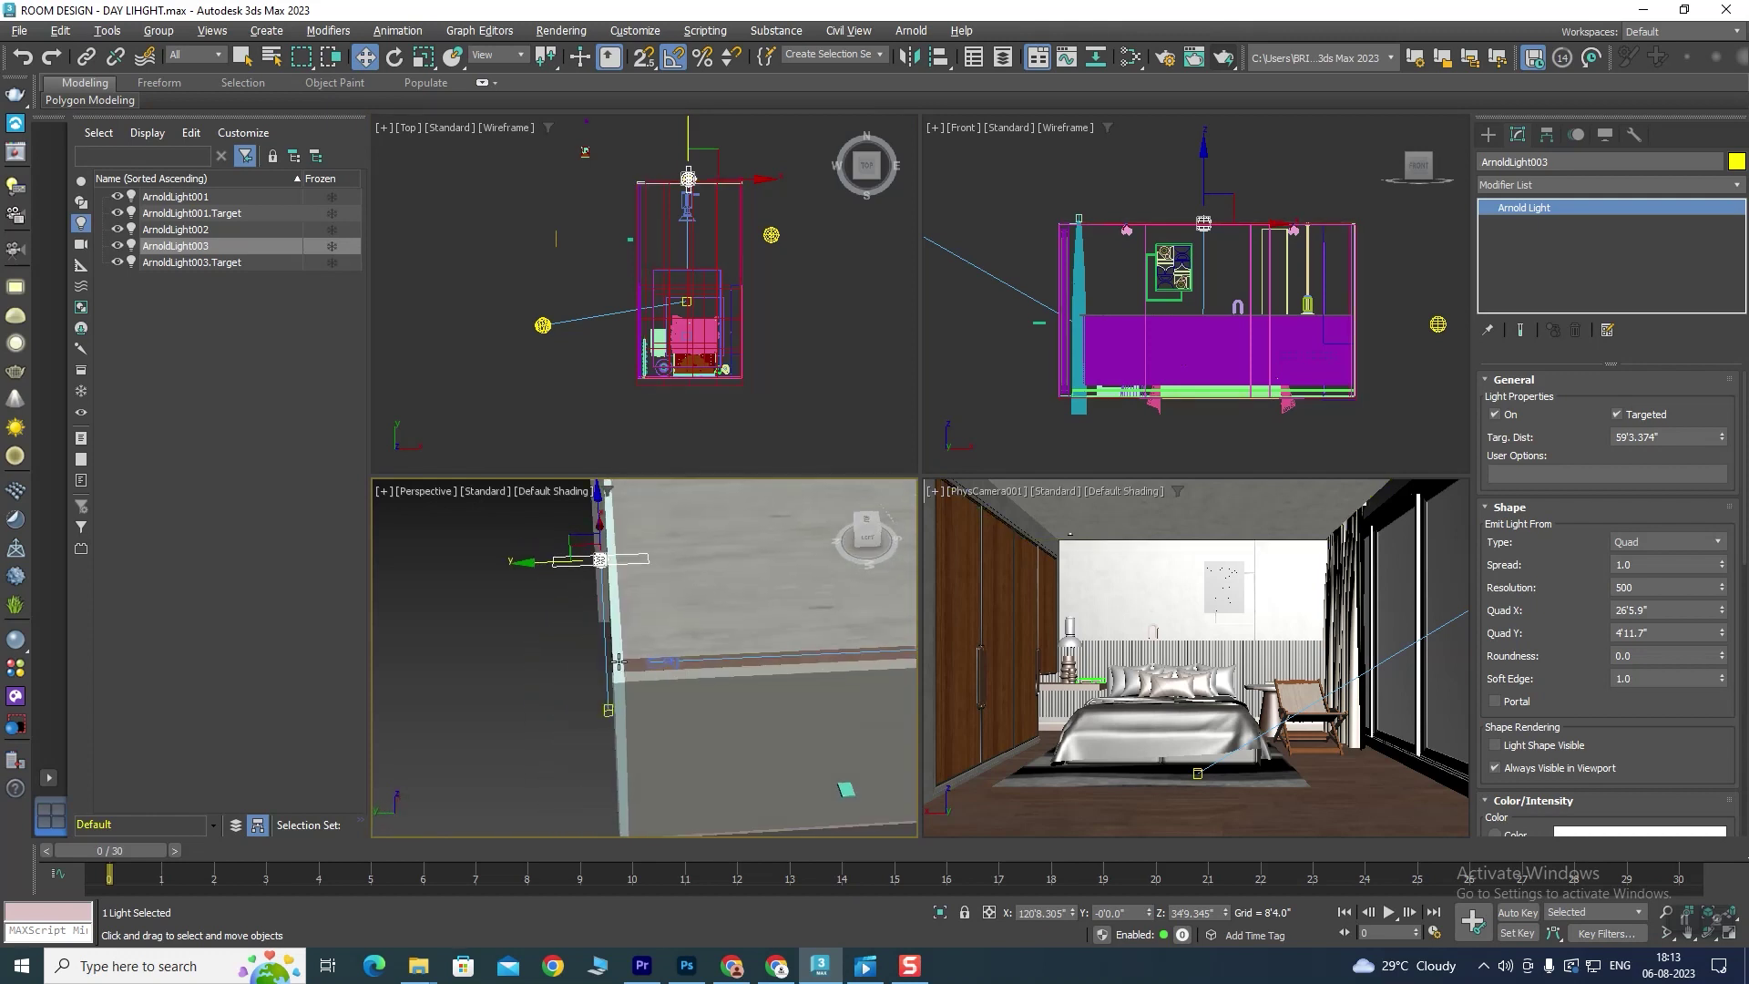
Step: Widen the quad to 31'2.5" and test a uniform scale, cancelling it to restore the size
left_click_drag(1722, 611, 1722, 9)
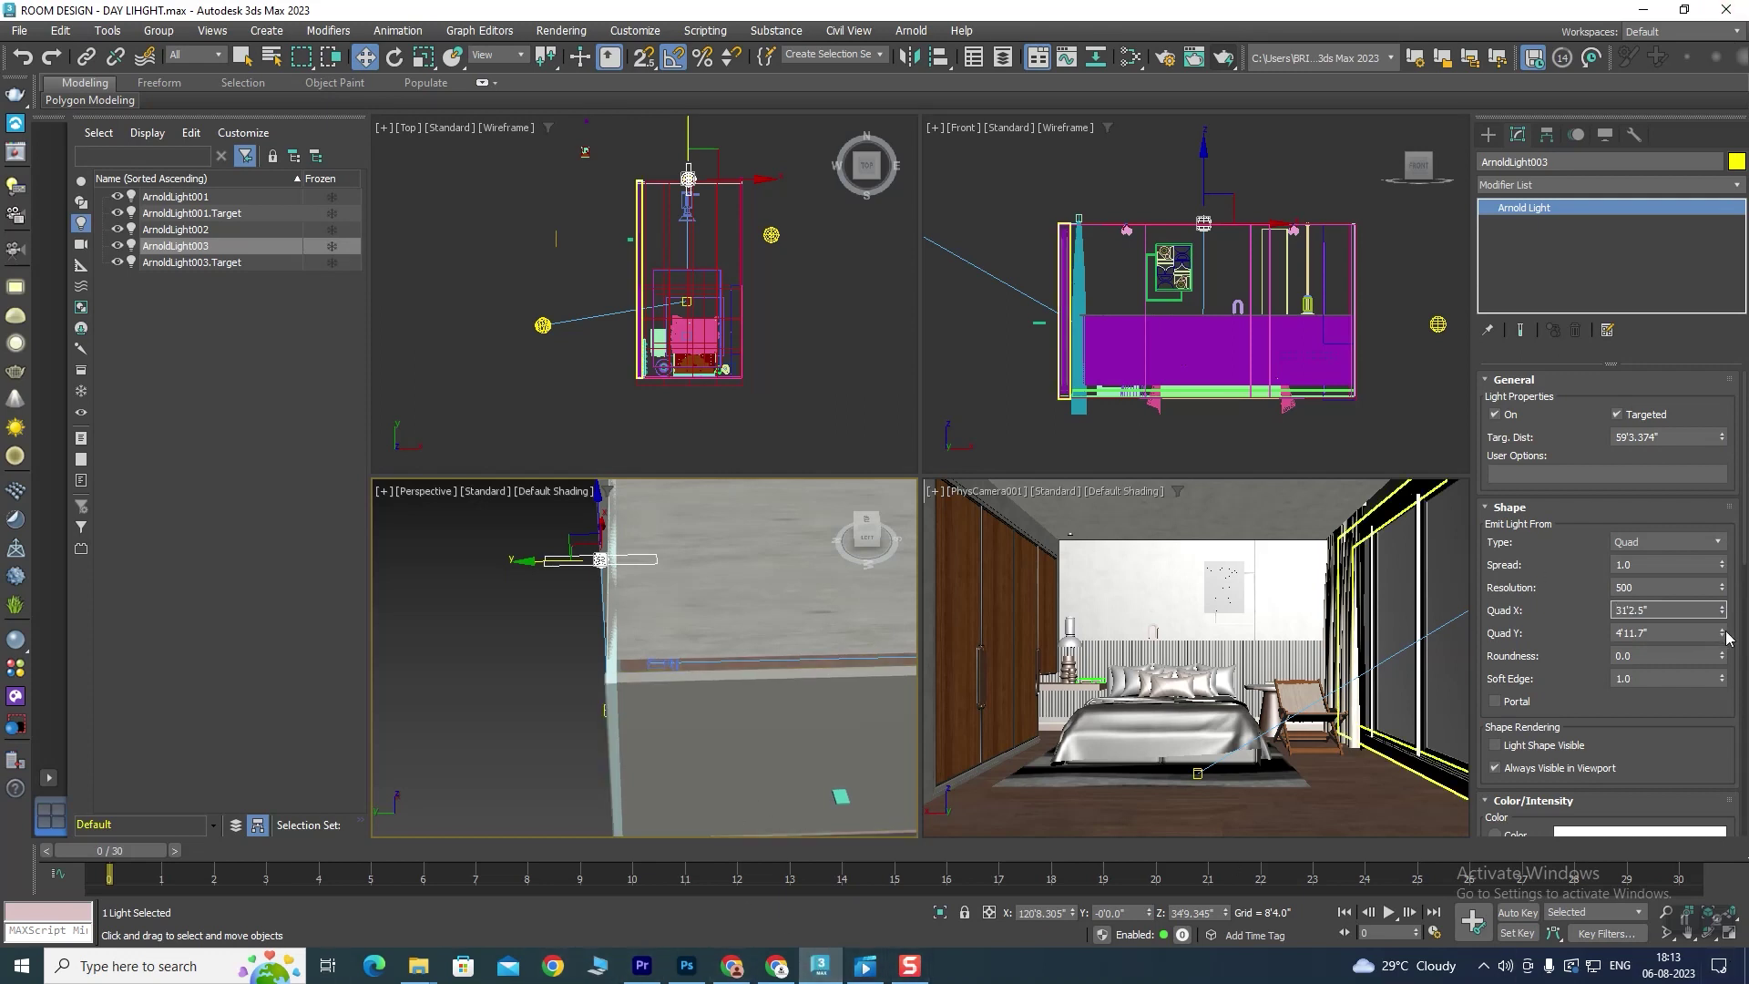
left_click_drag(1722, 633, 1690, 345)
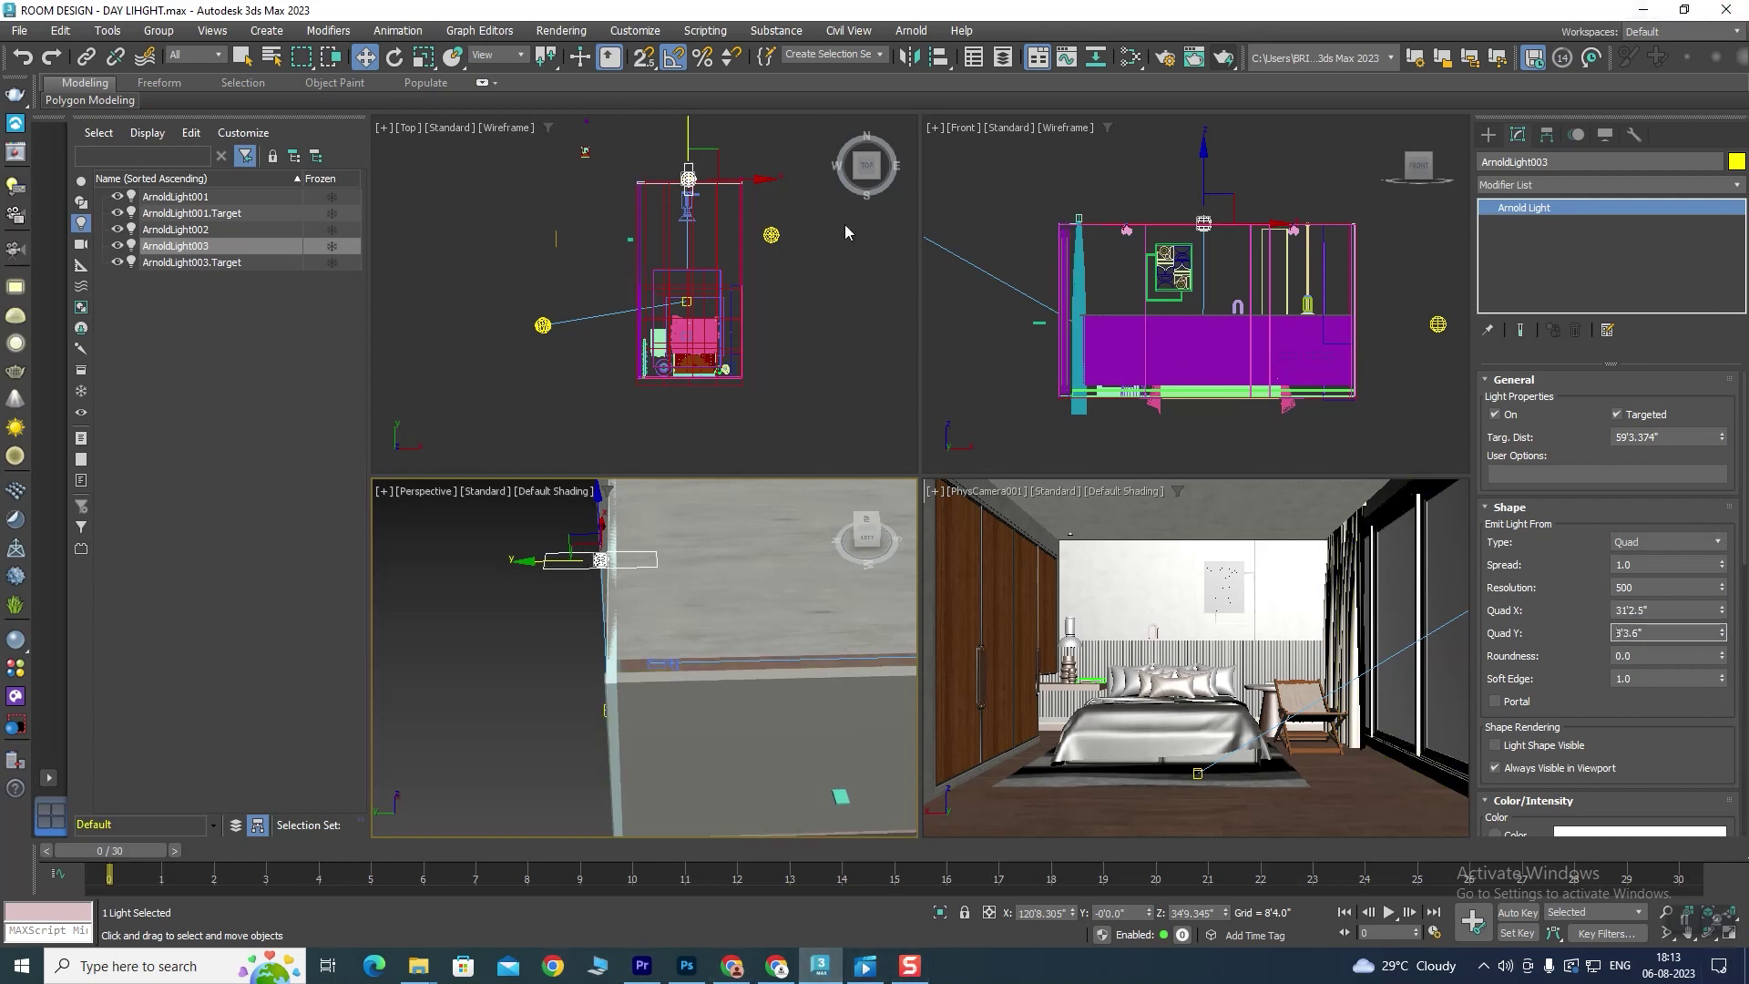
middle_click_drag(499, 528, 665, 570, "alt")
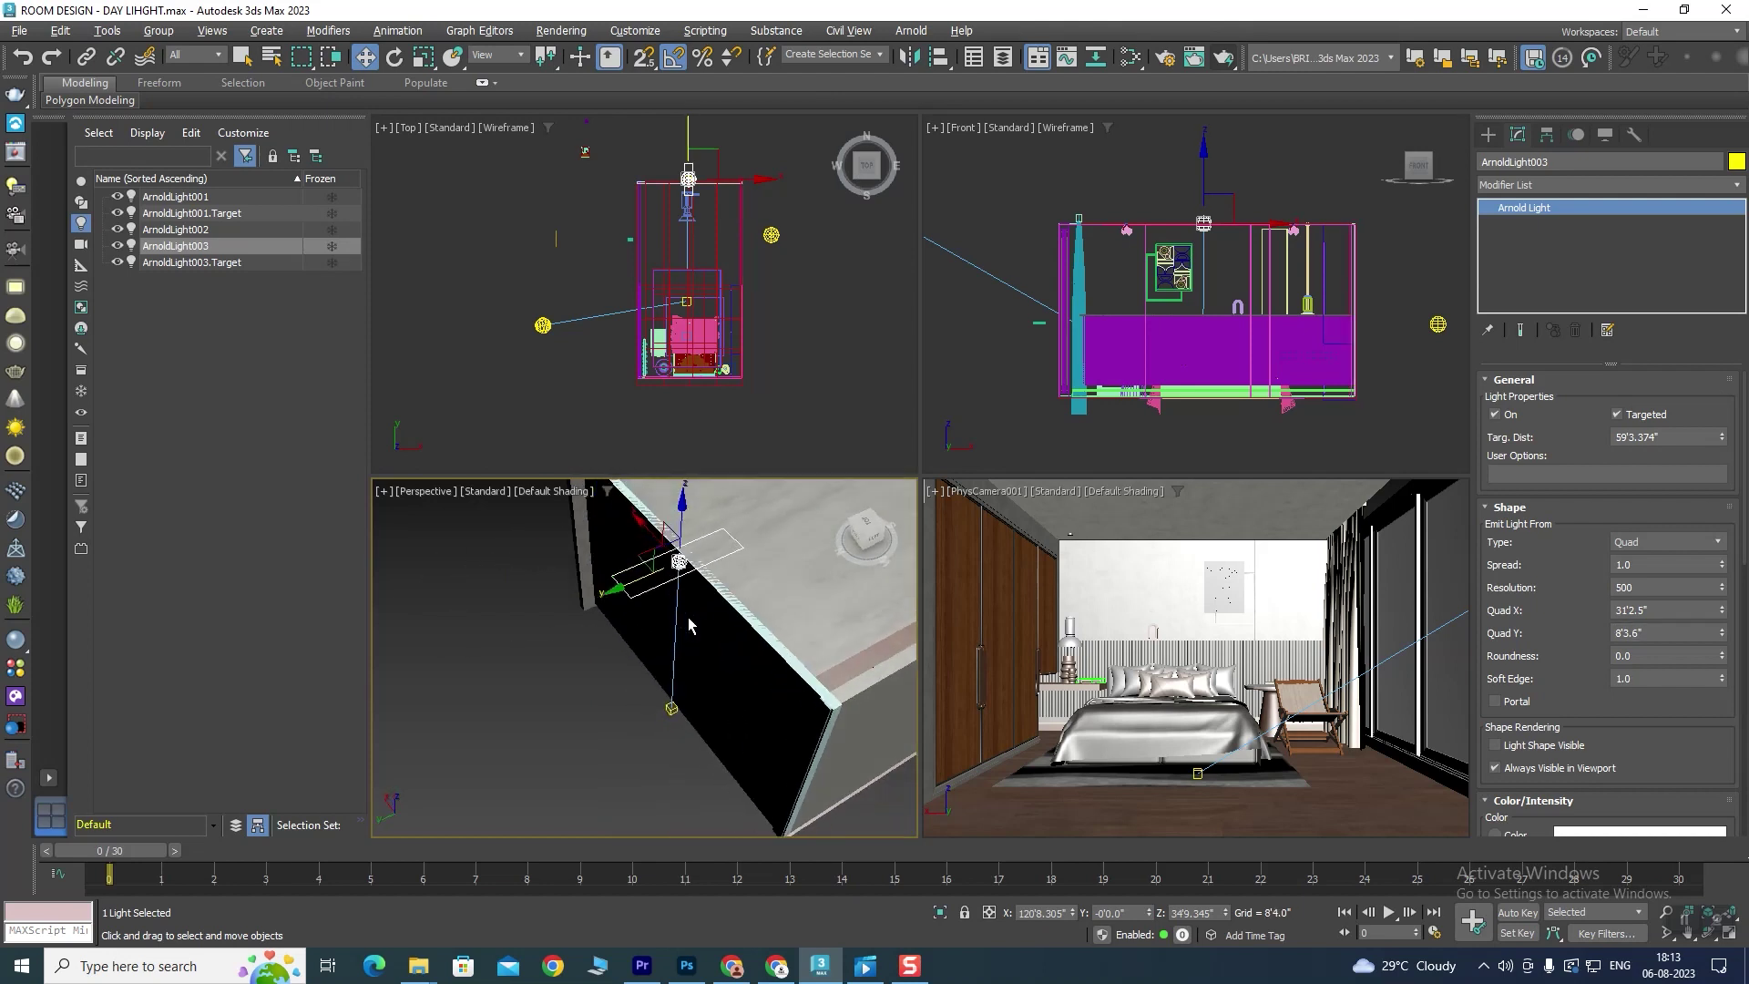
middle_click_drag(666, 570, 719, 601, "alt")
key("r")
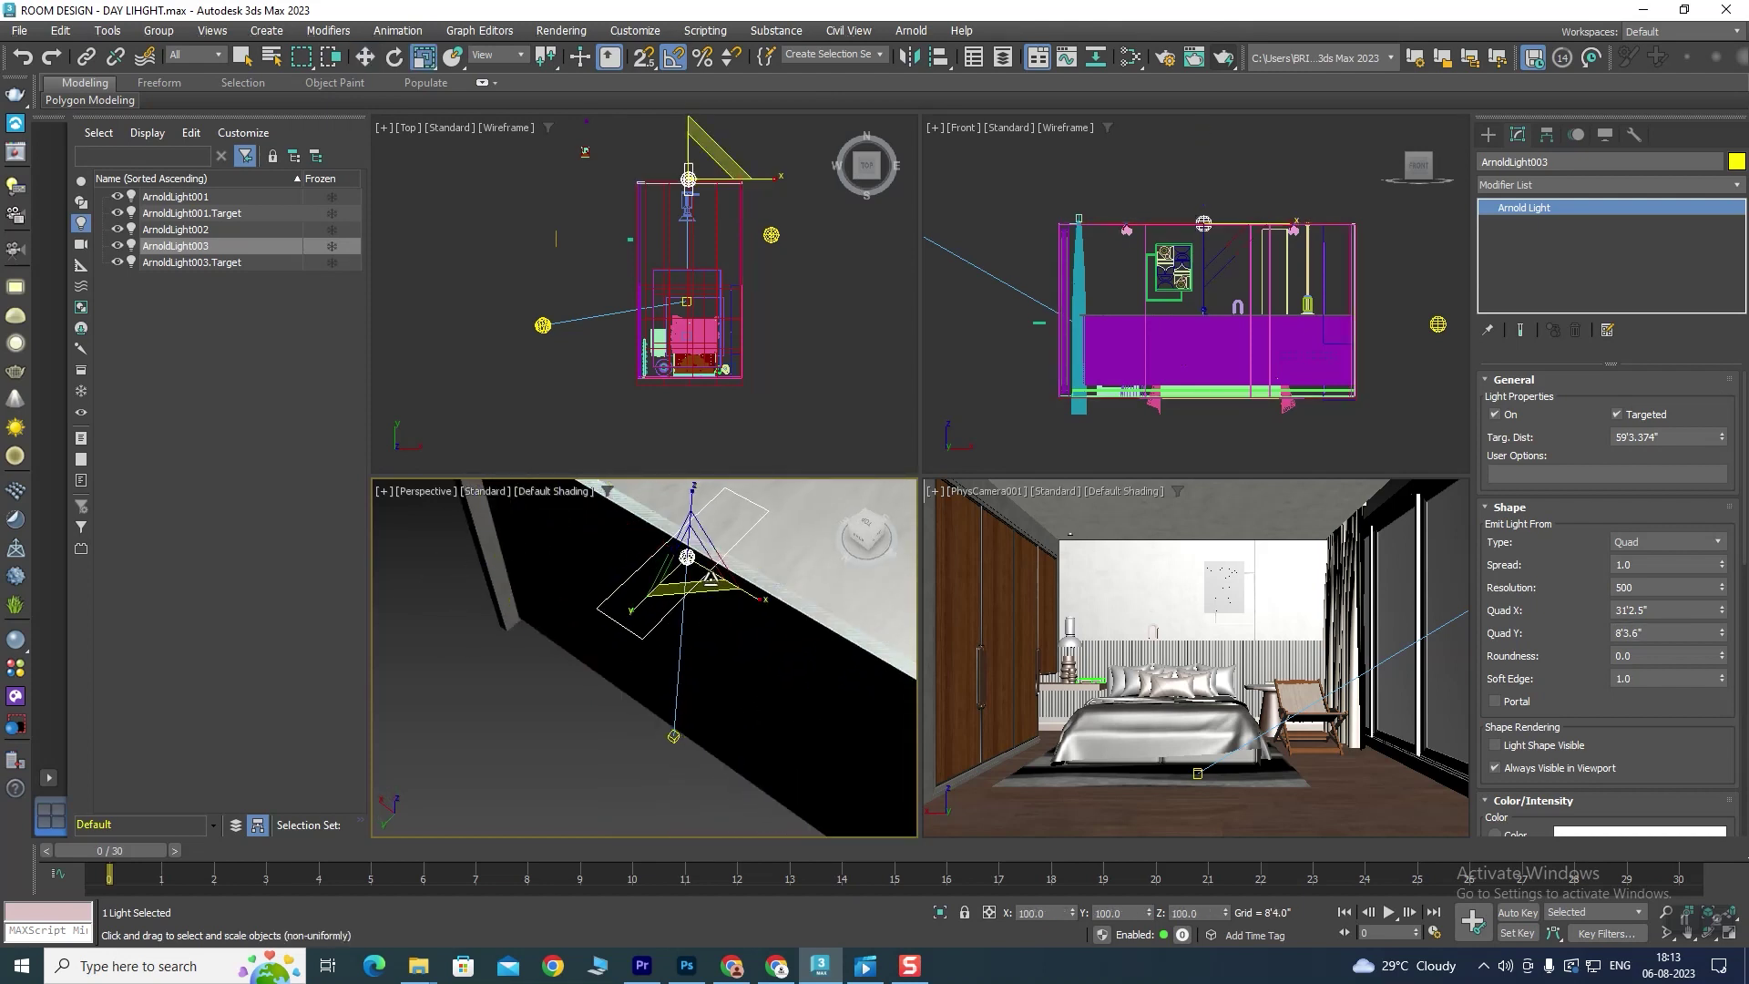
left_click_drag(736, 591, 757, 621)
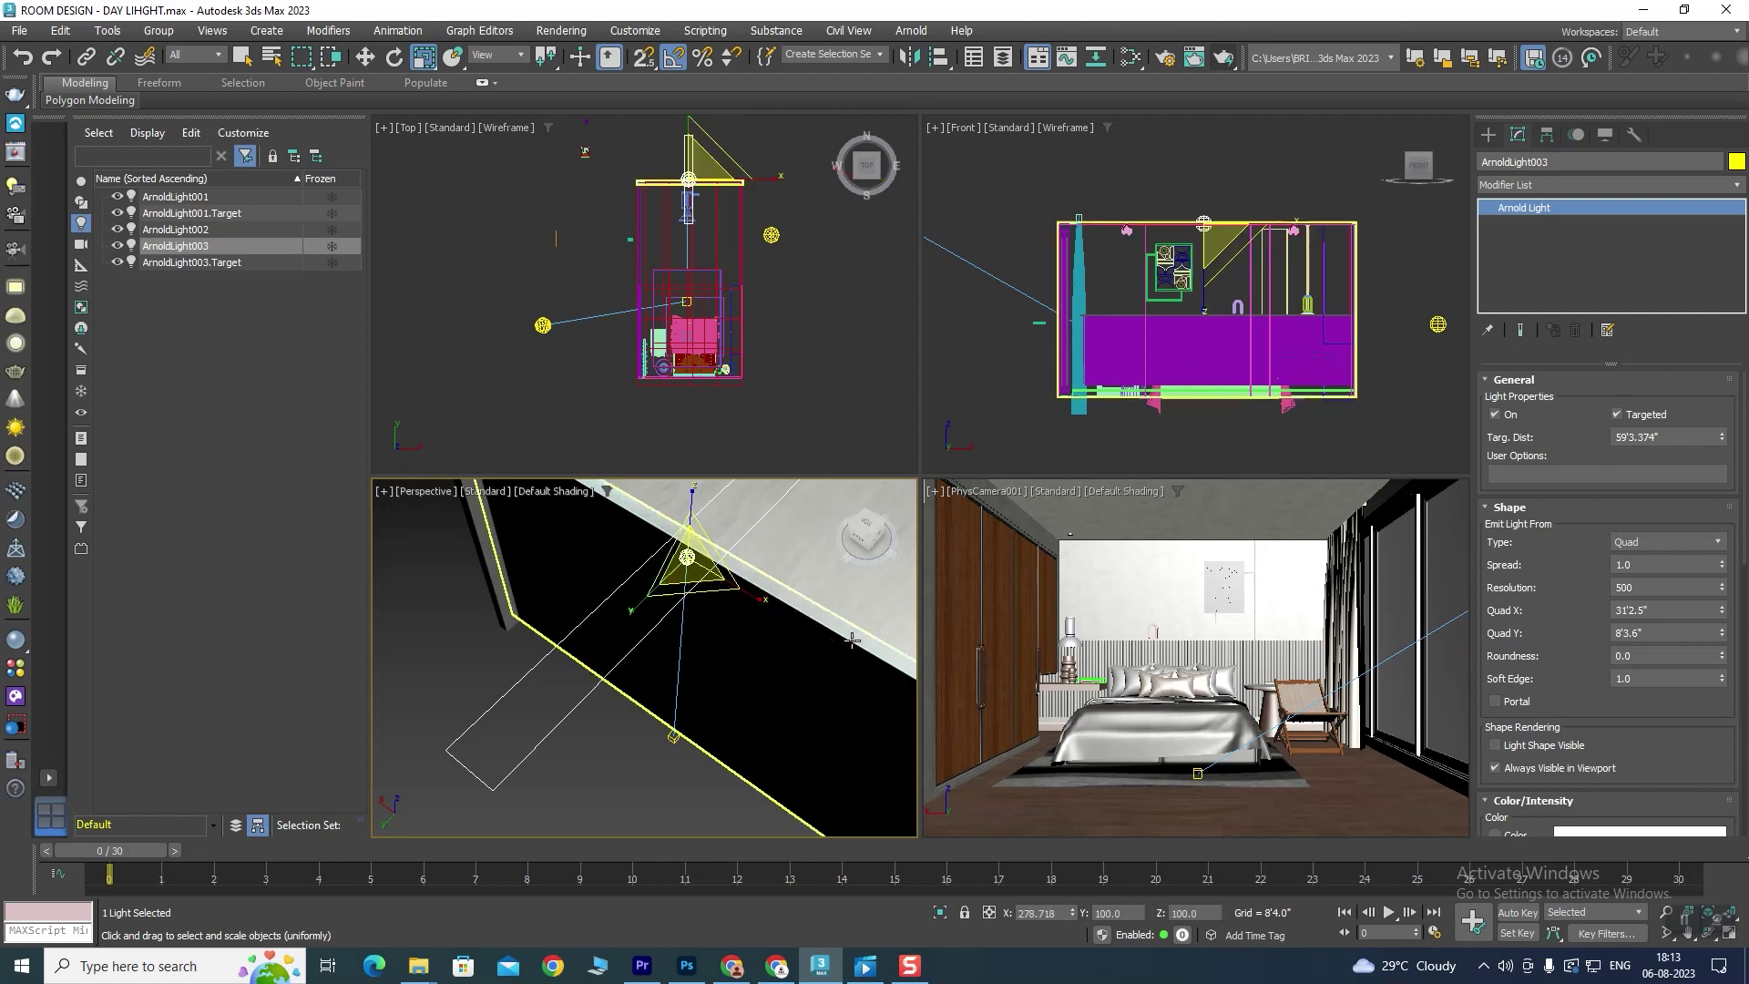
right_click(757, 620)
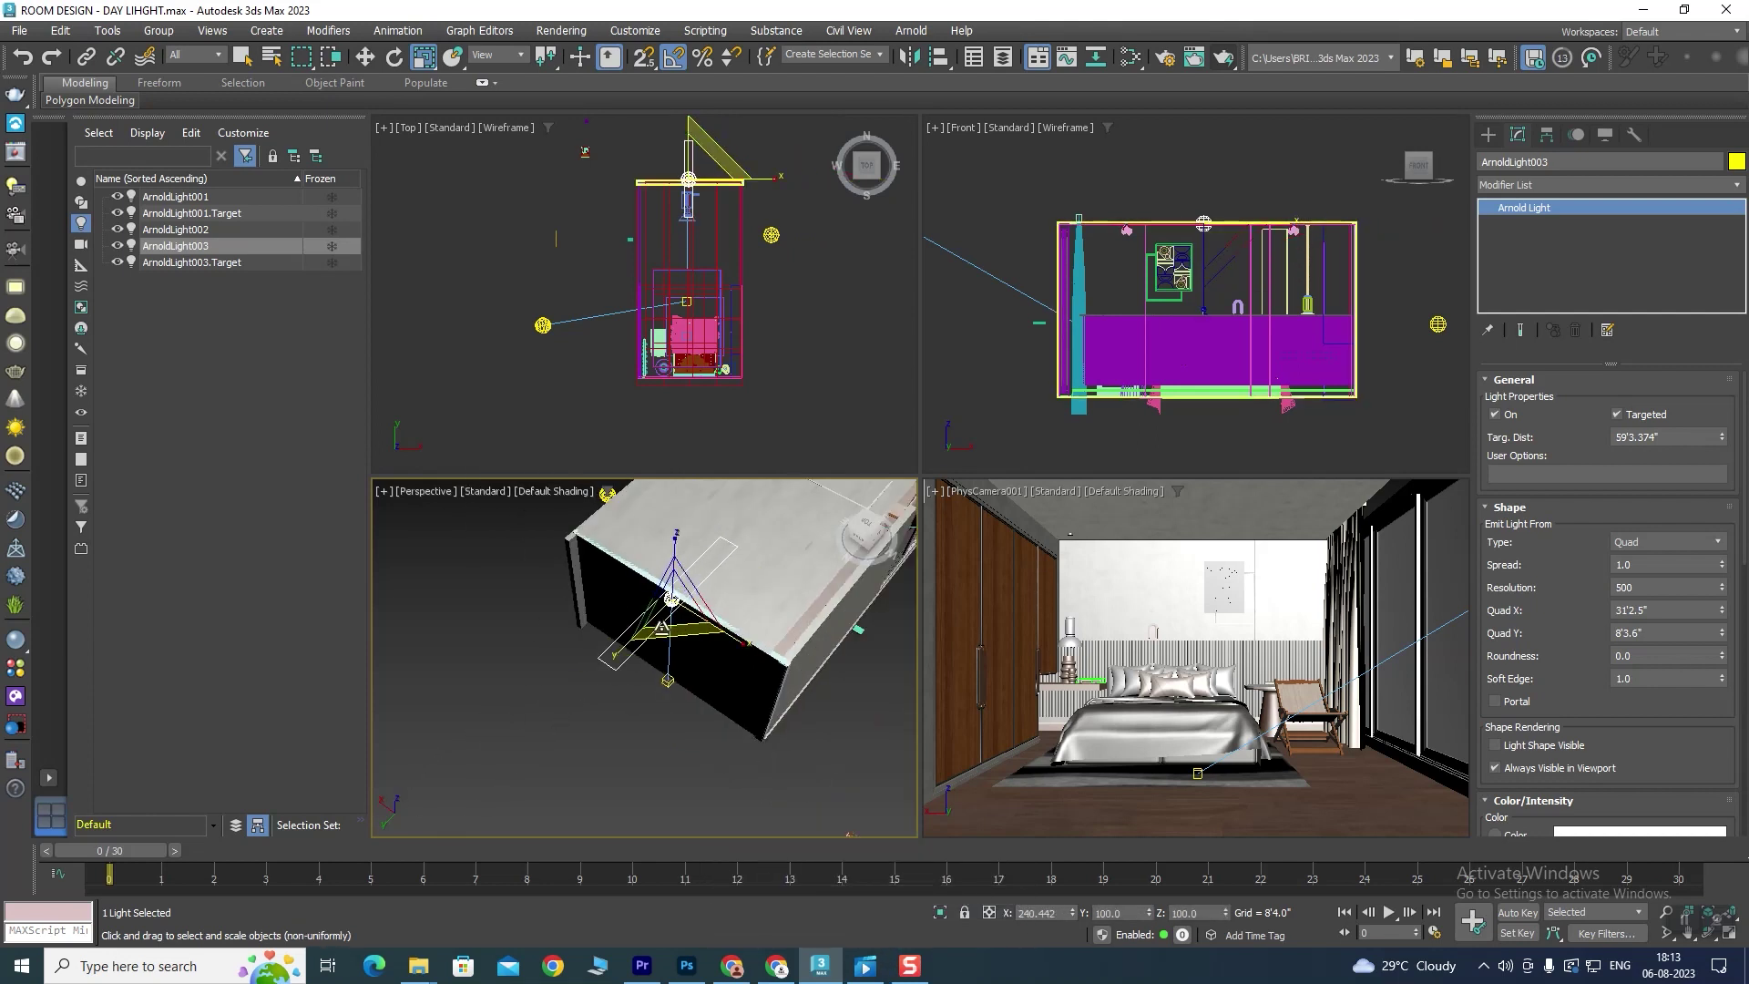
middle_click_drag(671, 598, 673, 665, "alt")
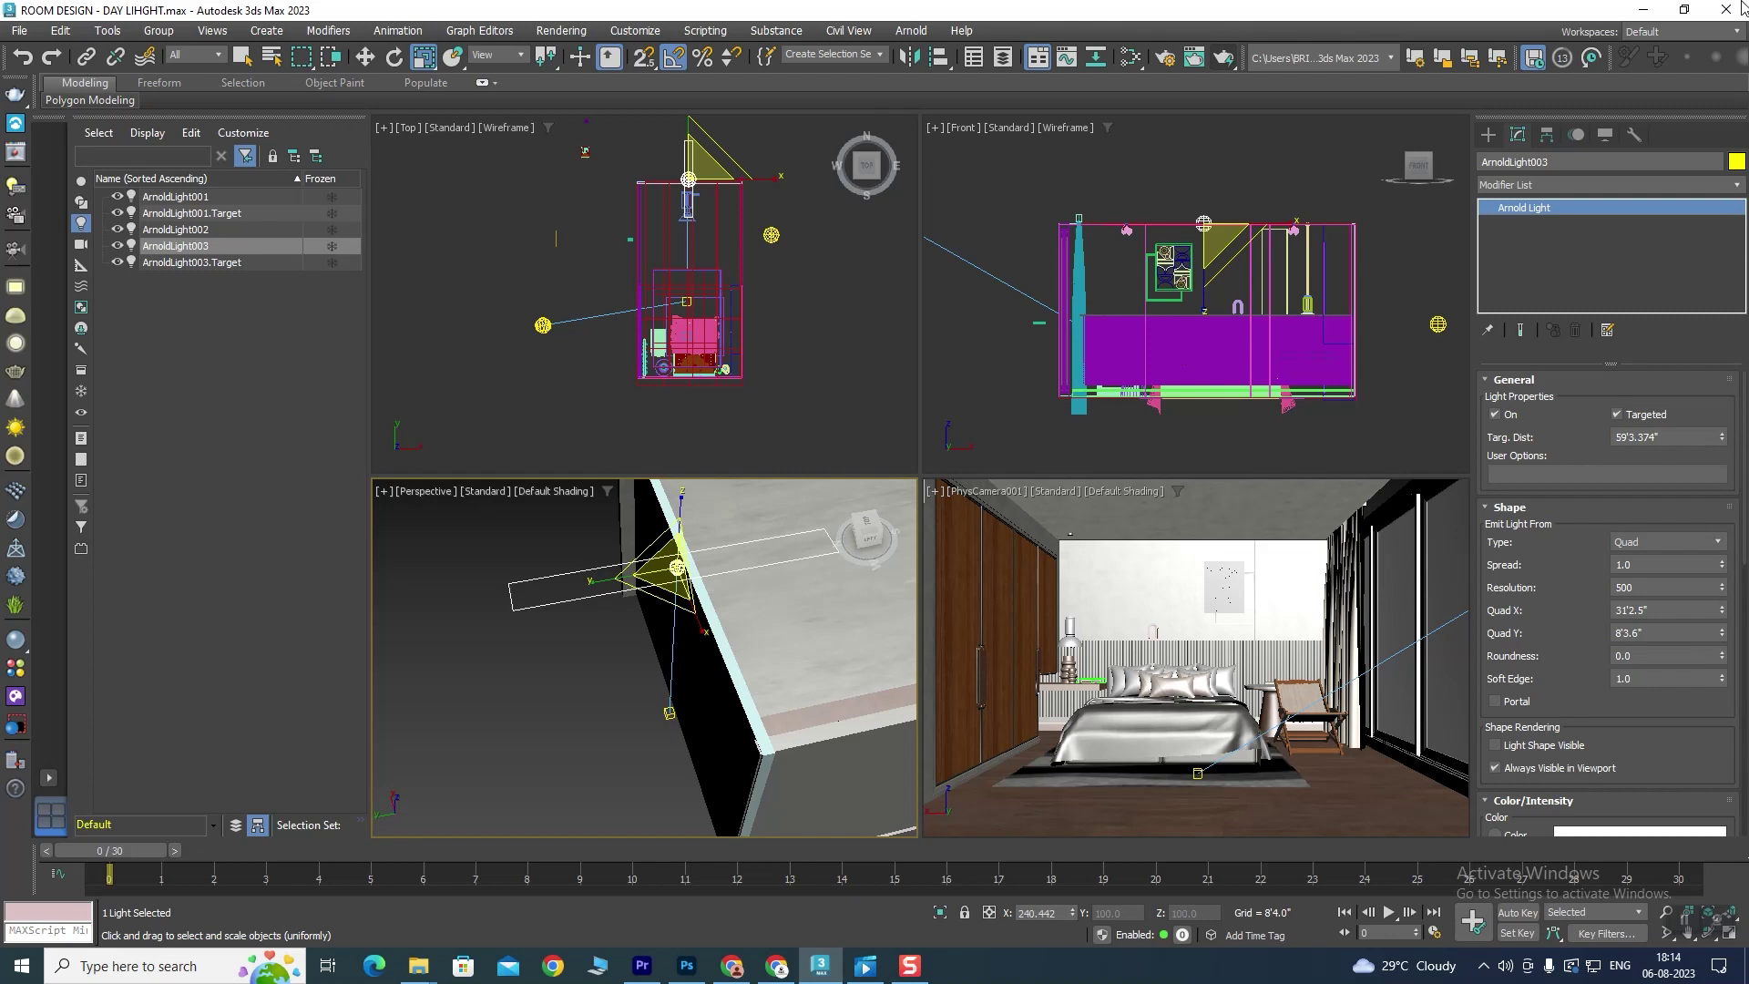
Step: Lengthen the quad's Y dimension step by step to 47'5.1"
left_click_drag(1721, 632, 1722, 583)
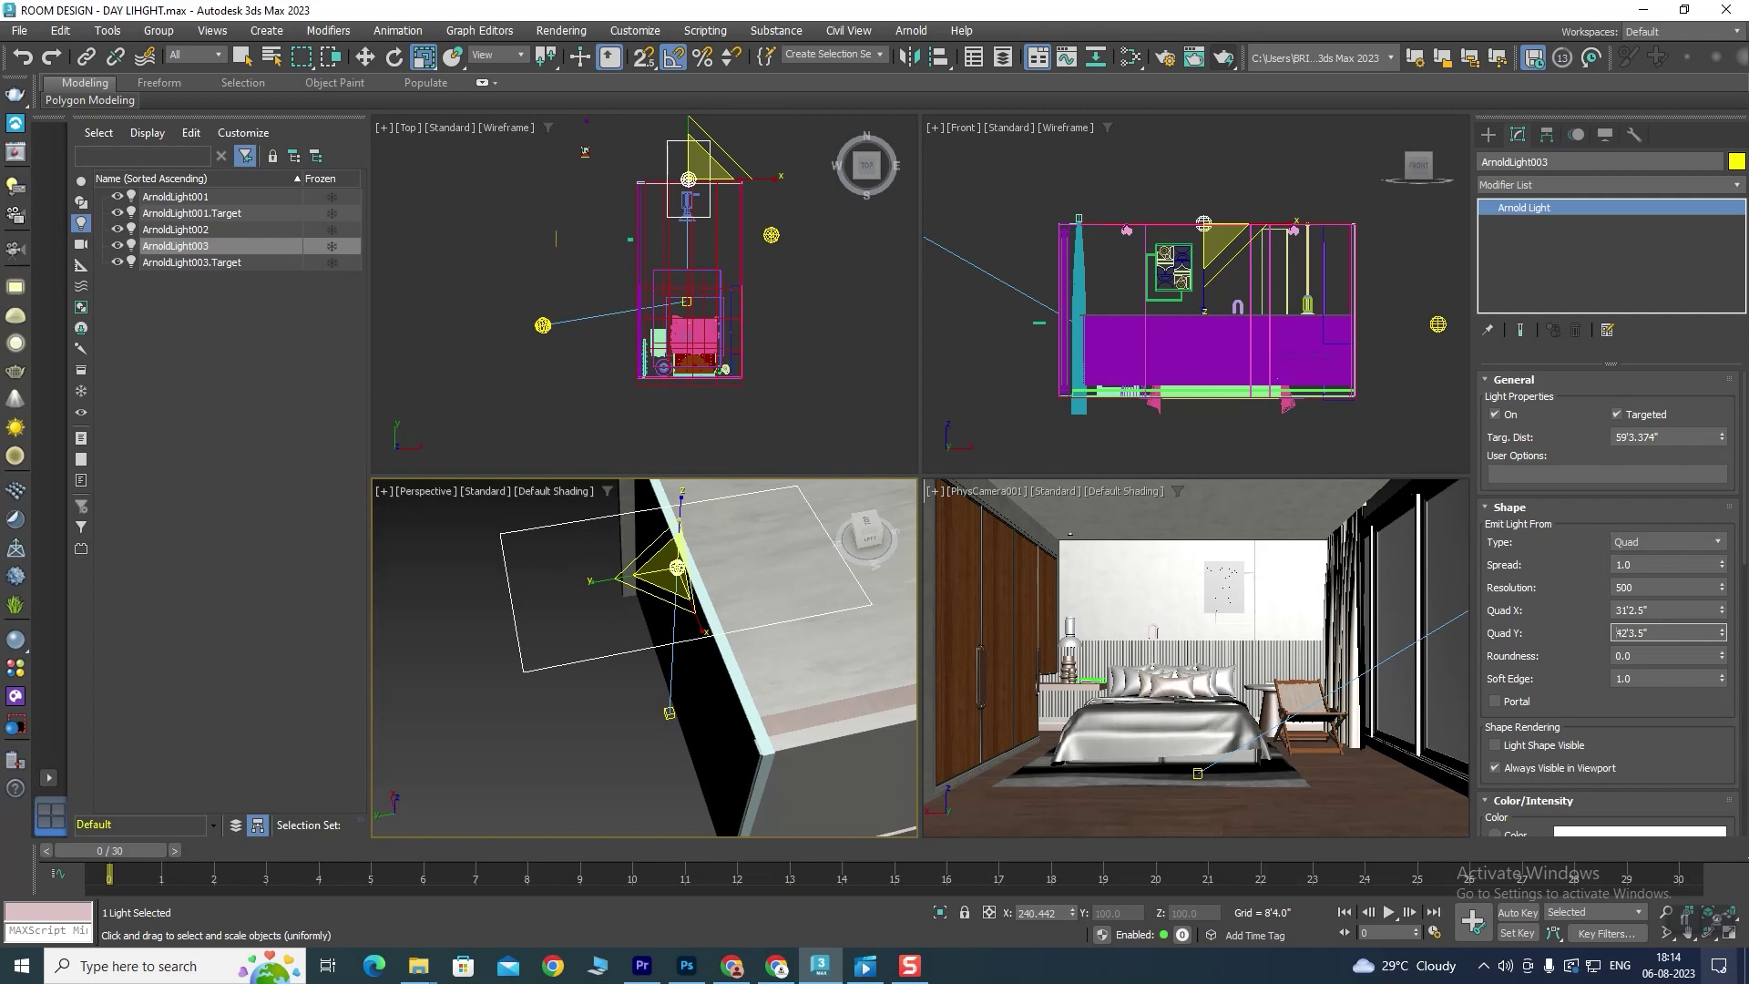
middle_click_drag(692, 655, 684, 613, "alt")
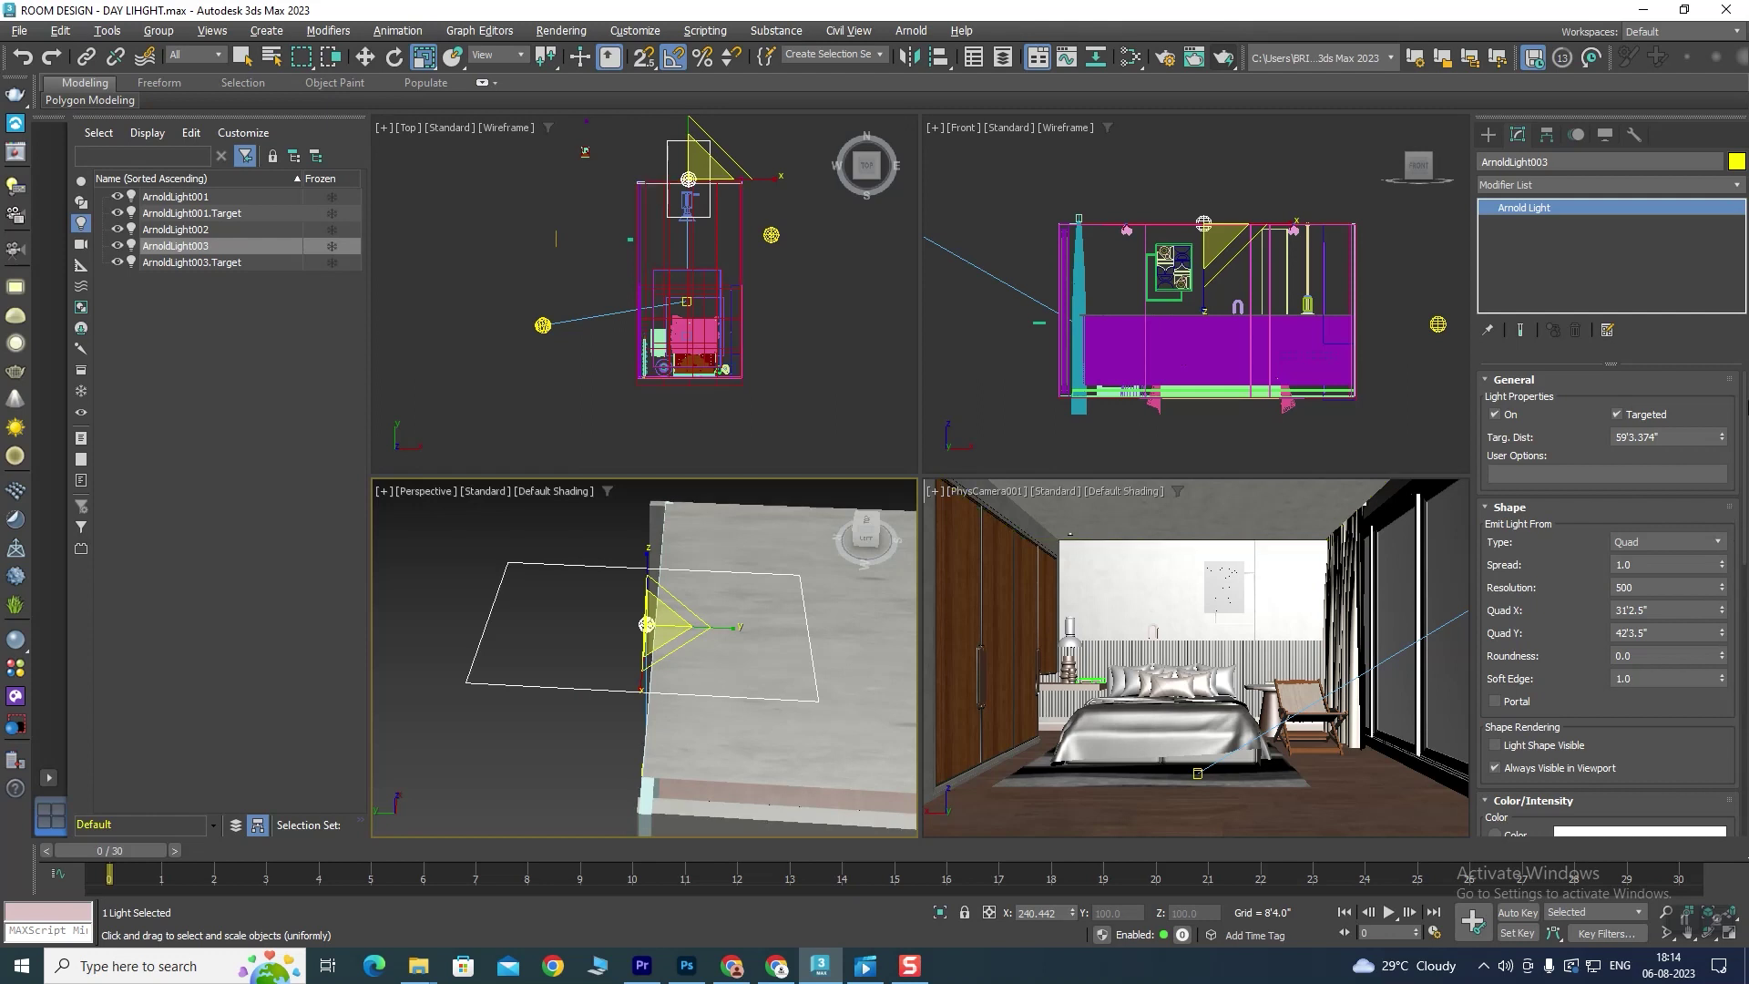
left_click_drag(1722, 635, 1722, 620)
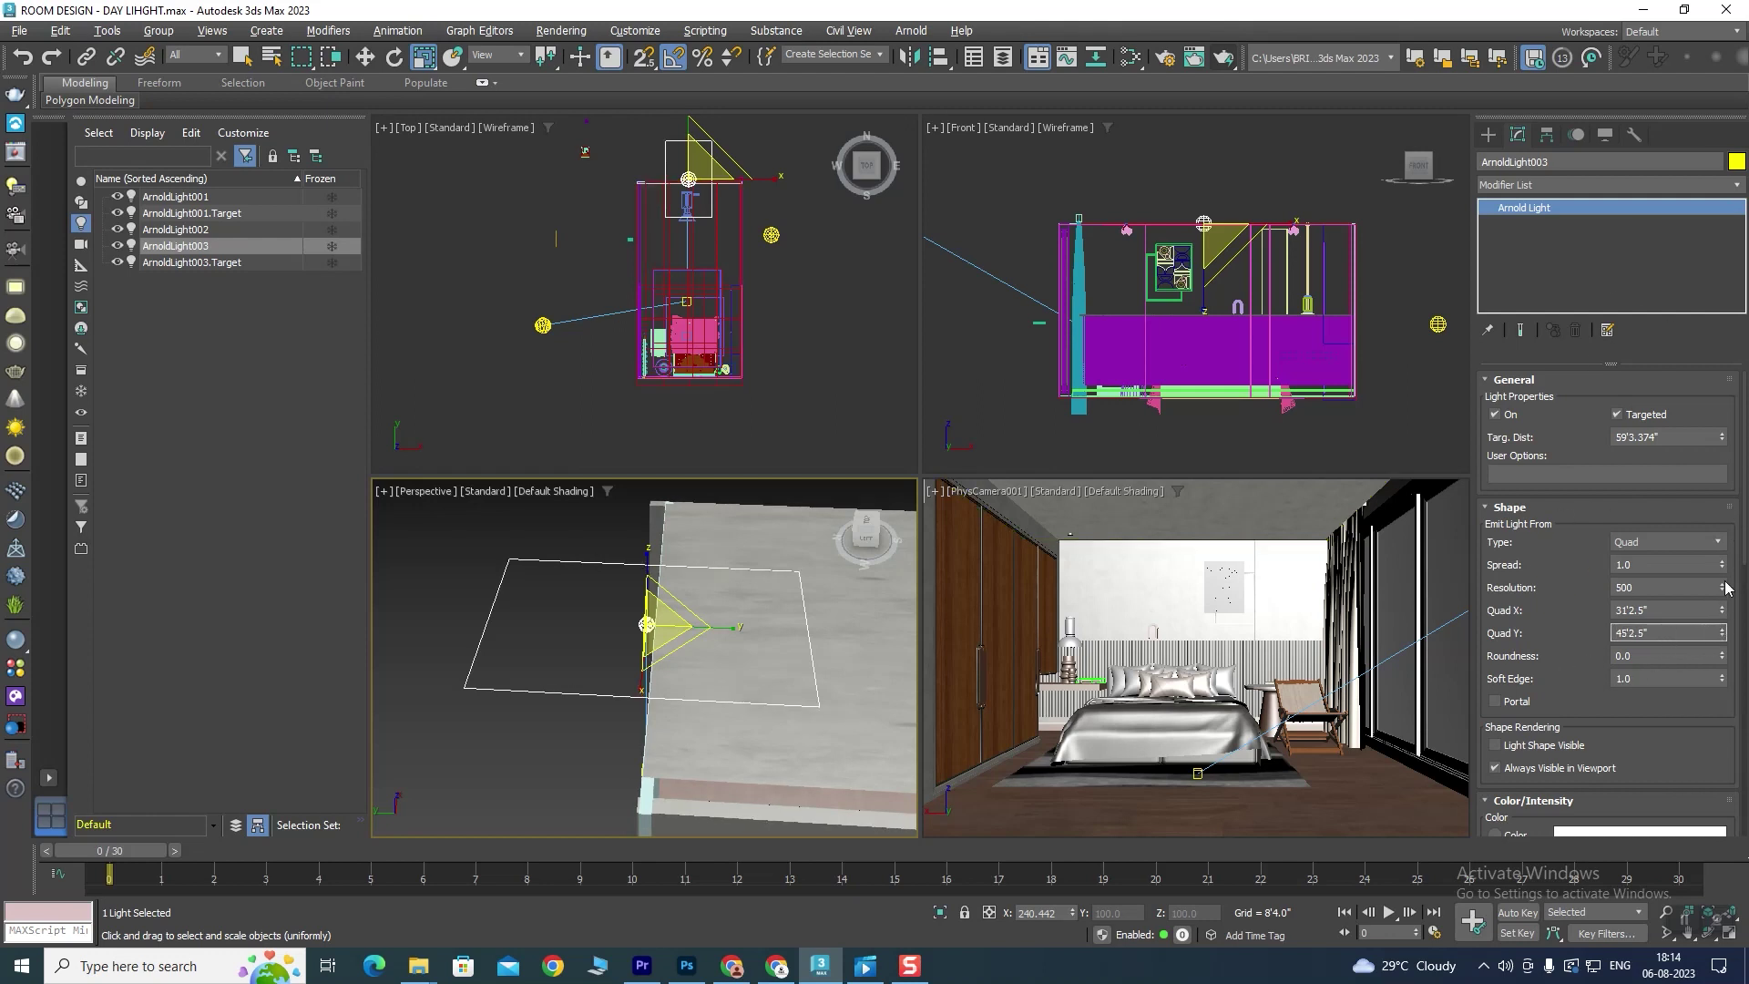
left_click_drag(1721, 633, 1740, 214)
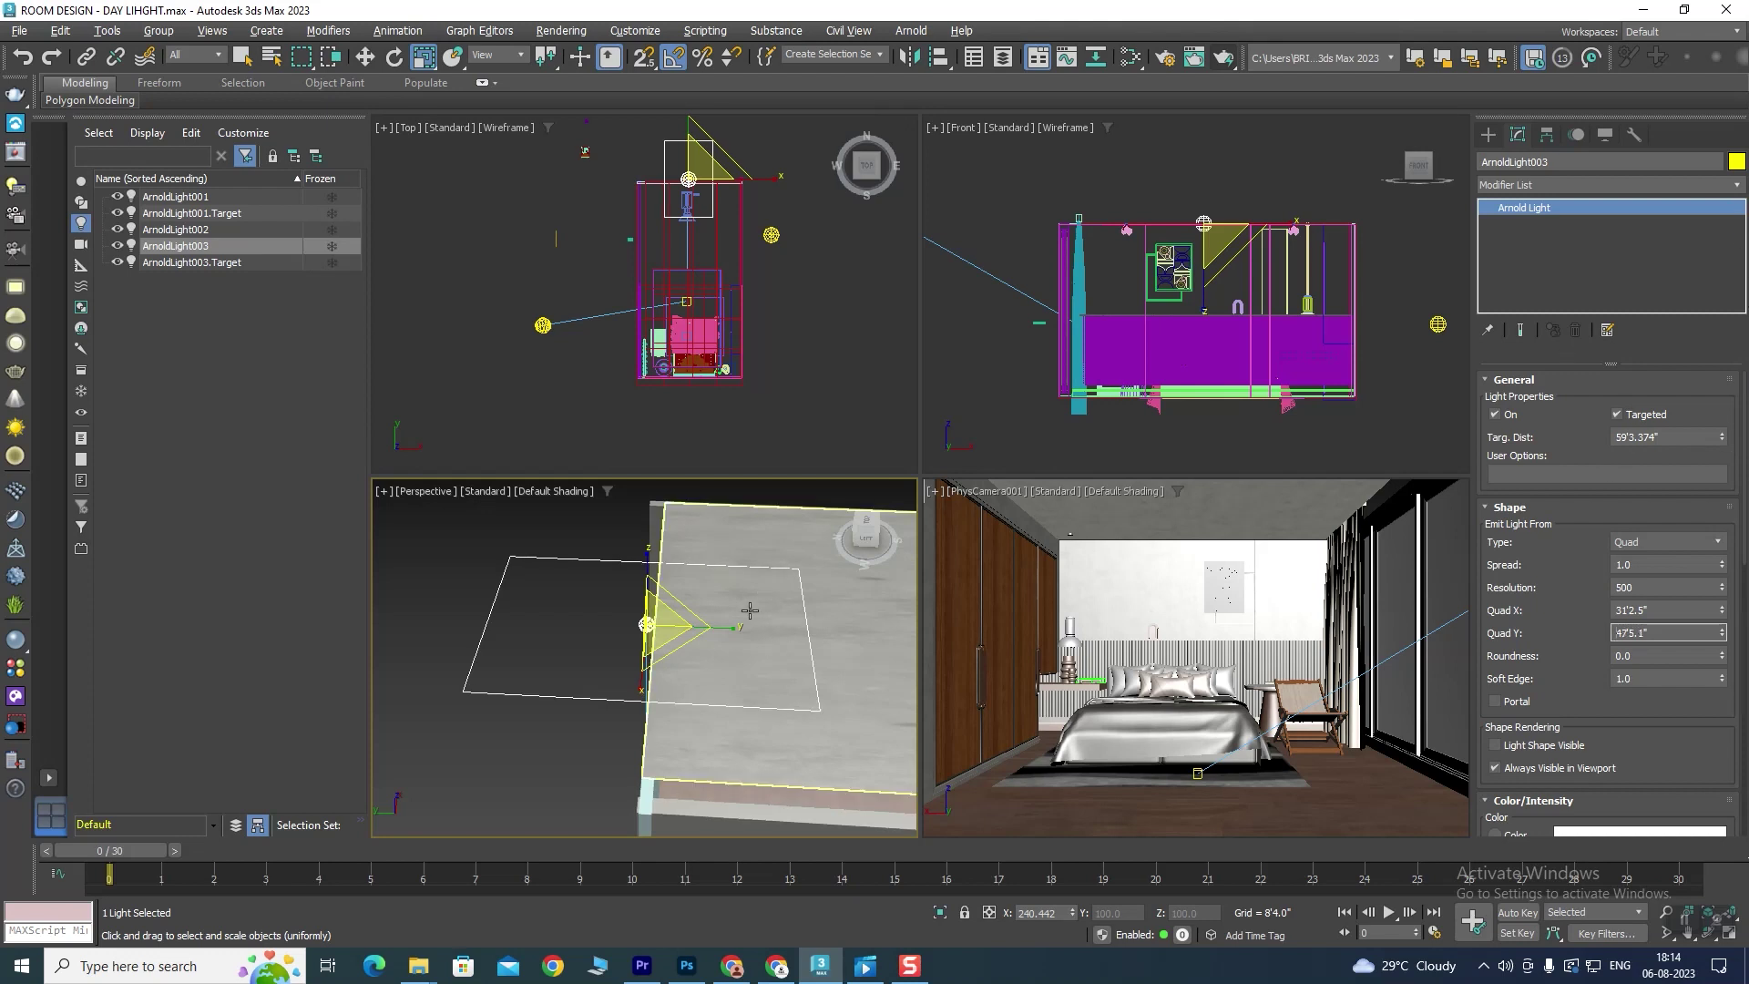
mouse_move(656, 674)
middle_mouse_down("alt")
mouse_move(602, 675)
mouse_move(638, 638)
middle_mouse_up("alt")
Step: Scale the light to fit the ceiling and orbit the Perspective view to check it
mouse_move(638, 637)
left_mouse_down()
mouse_move(700, 571)
mouse_move(656, 731)
left_mouse_up()
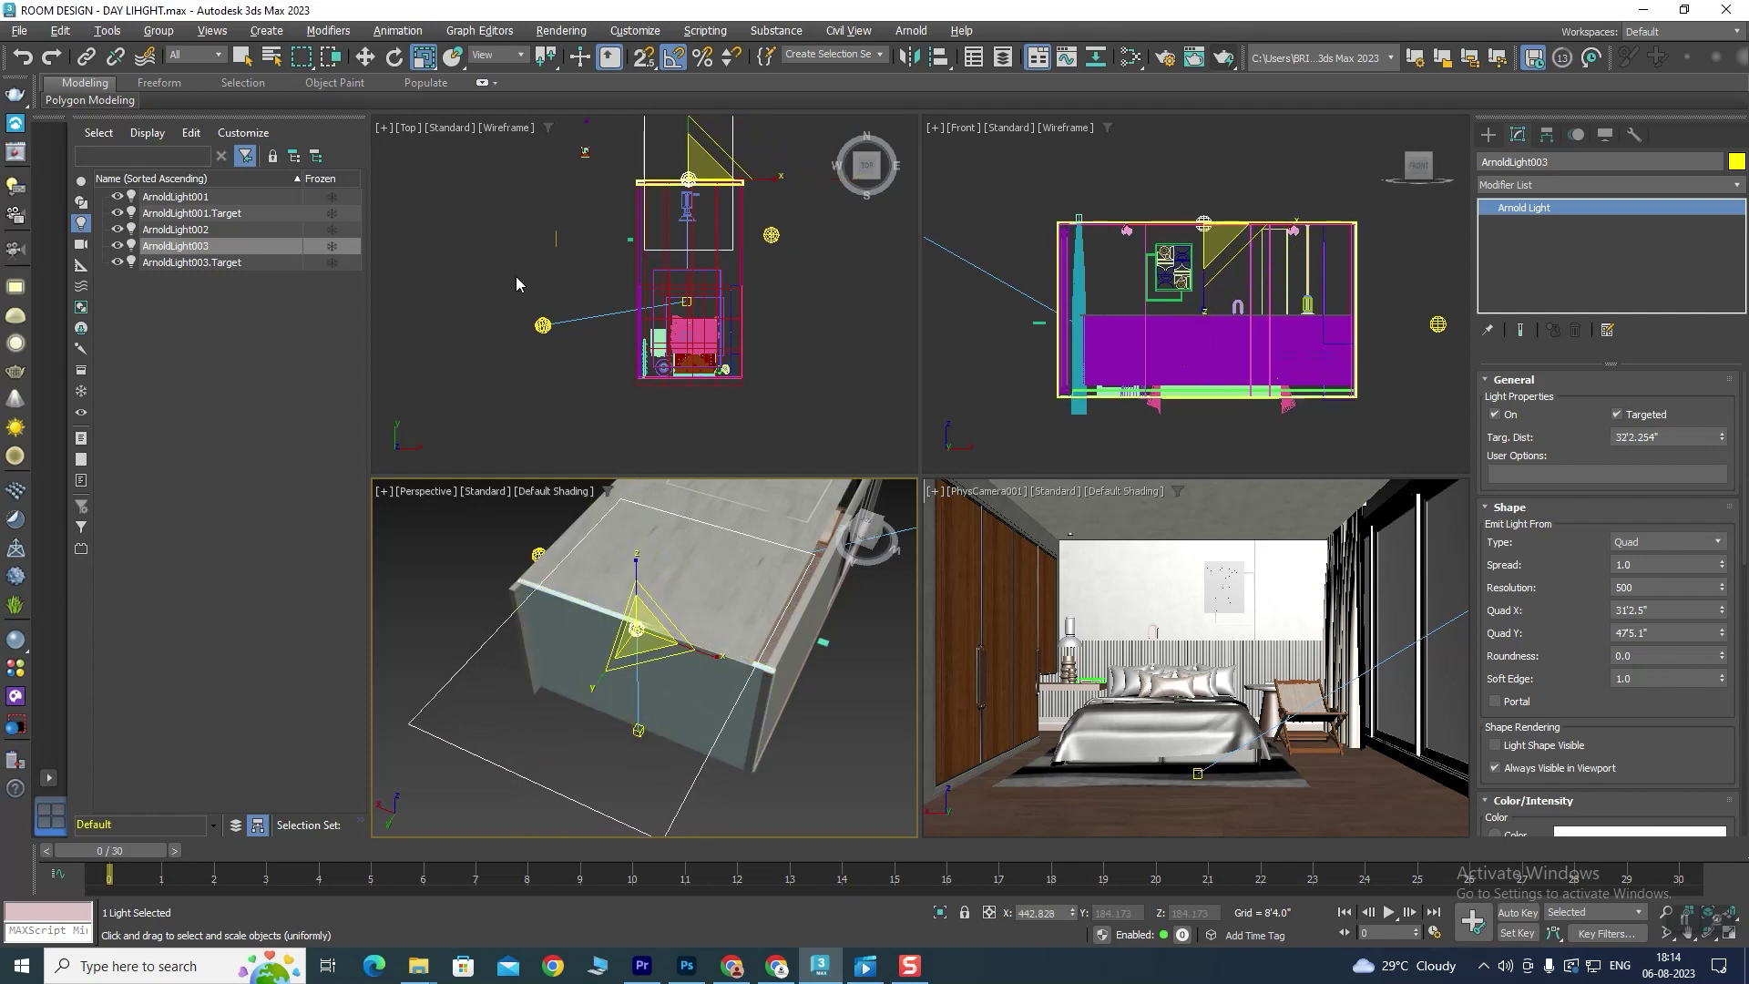
left_click(365, 57)
middle_click_drag(610, 579, 632, 757, "alt")
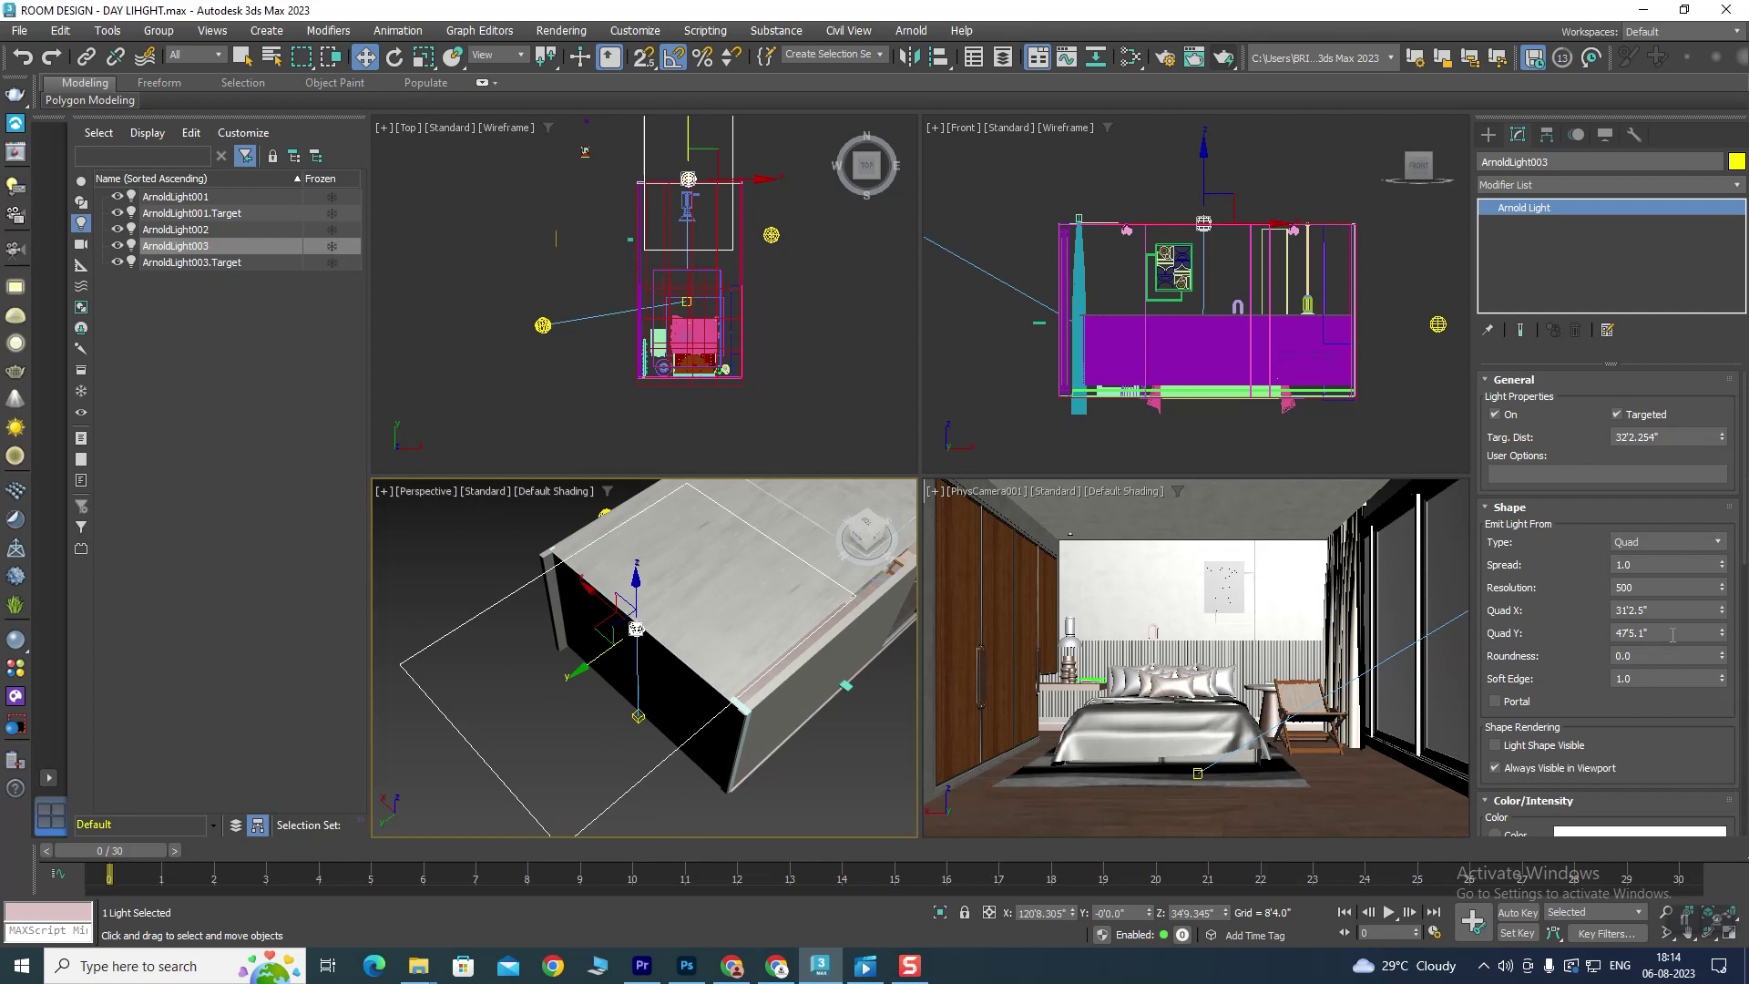
middle_click_drag(730, 625, 688, 669, "alt")
middle_click_drag(779, 644, 825, 707, "alt")
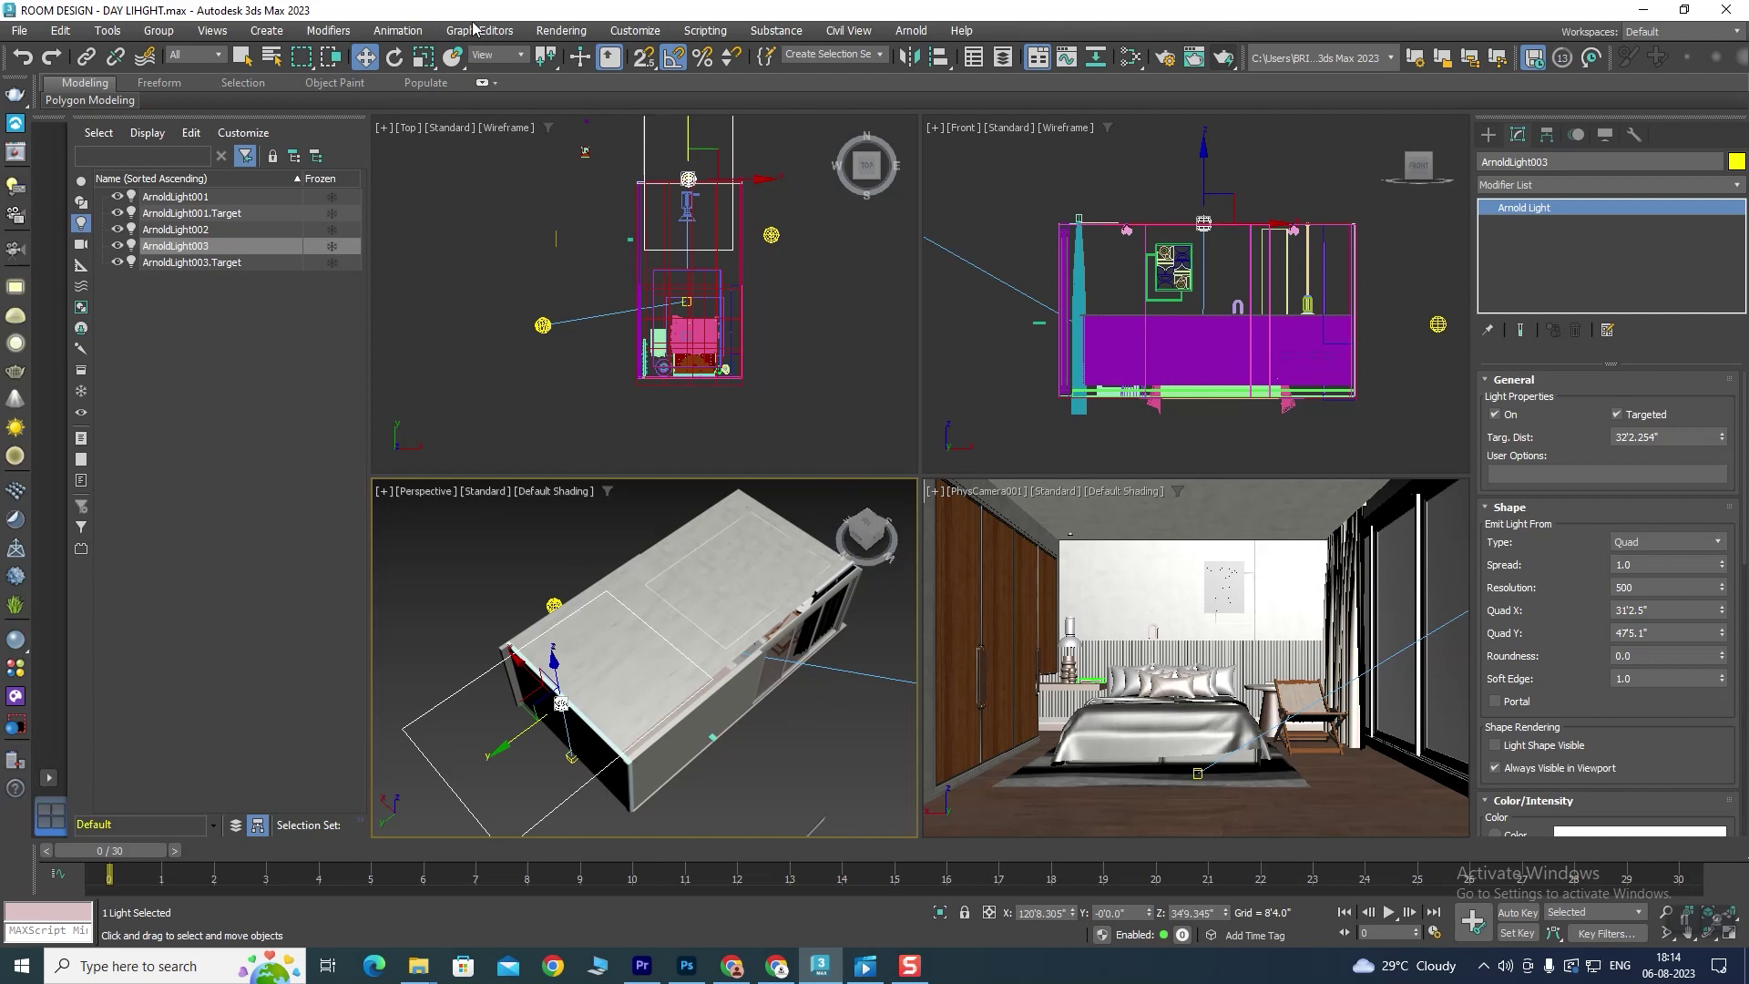
left_click(485, 527)
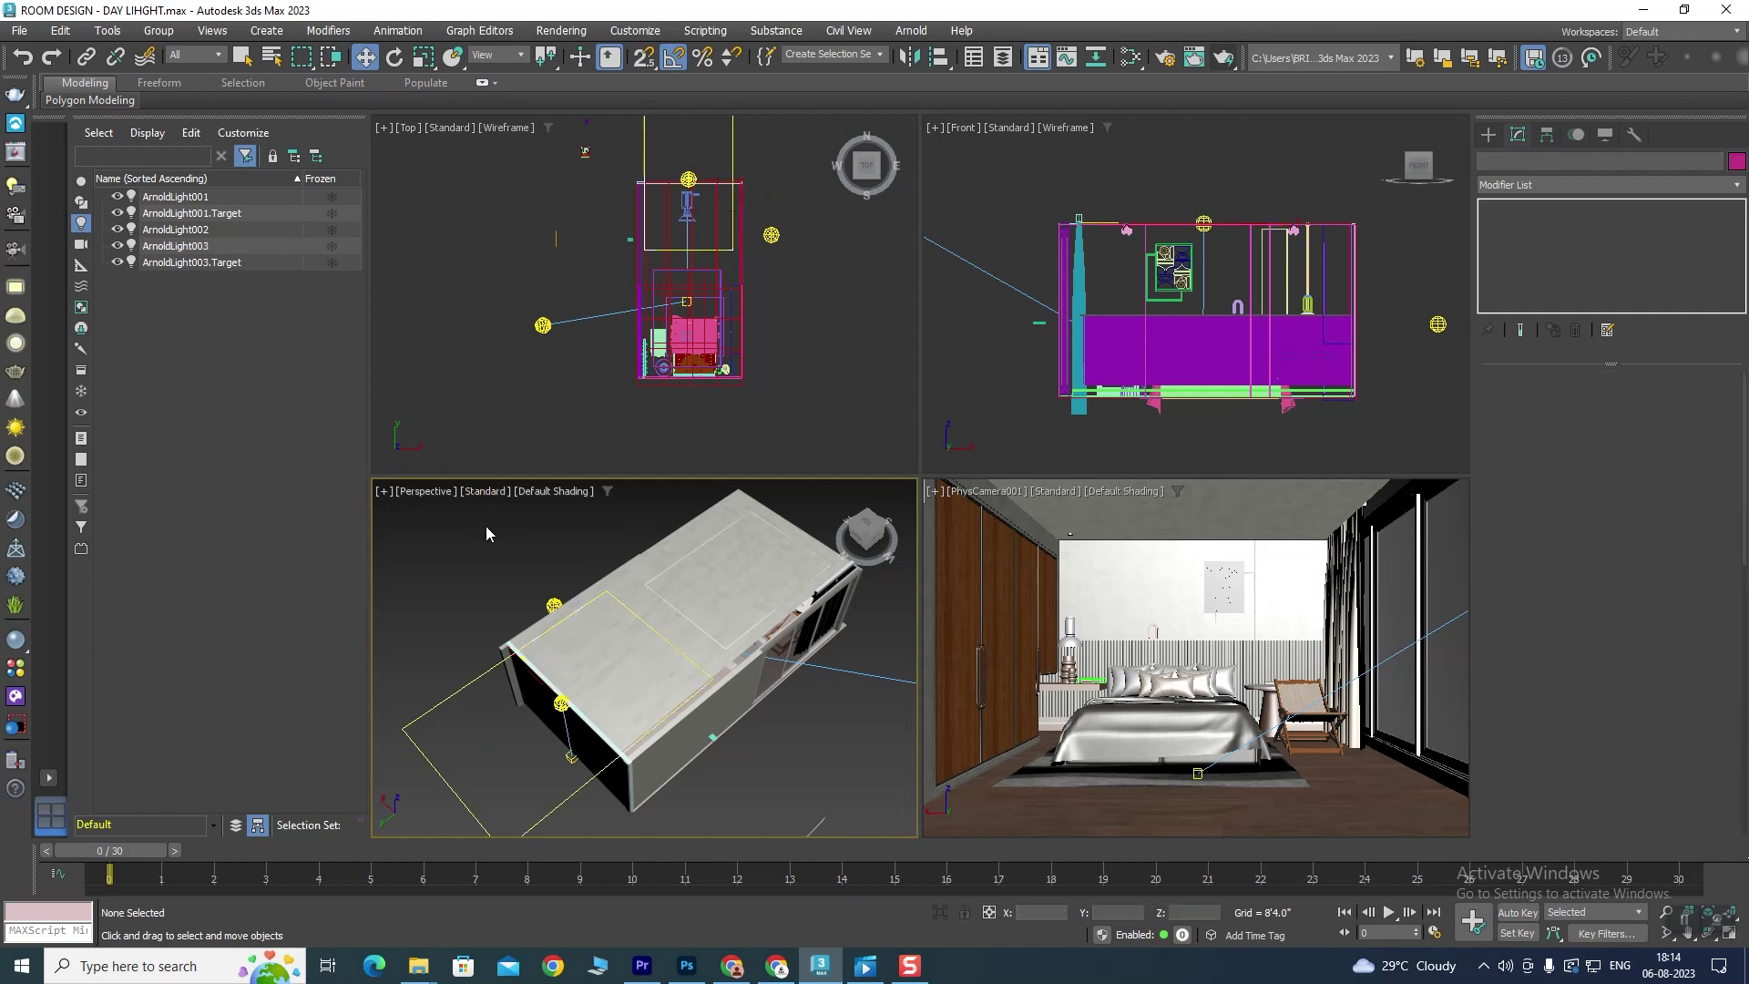
left_click(615, 649)
middle_click_drag(615, 648, 693, 583, "alt")
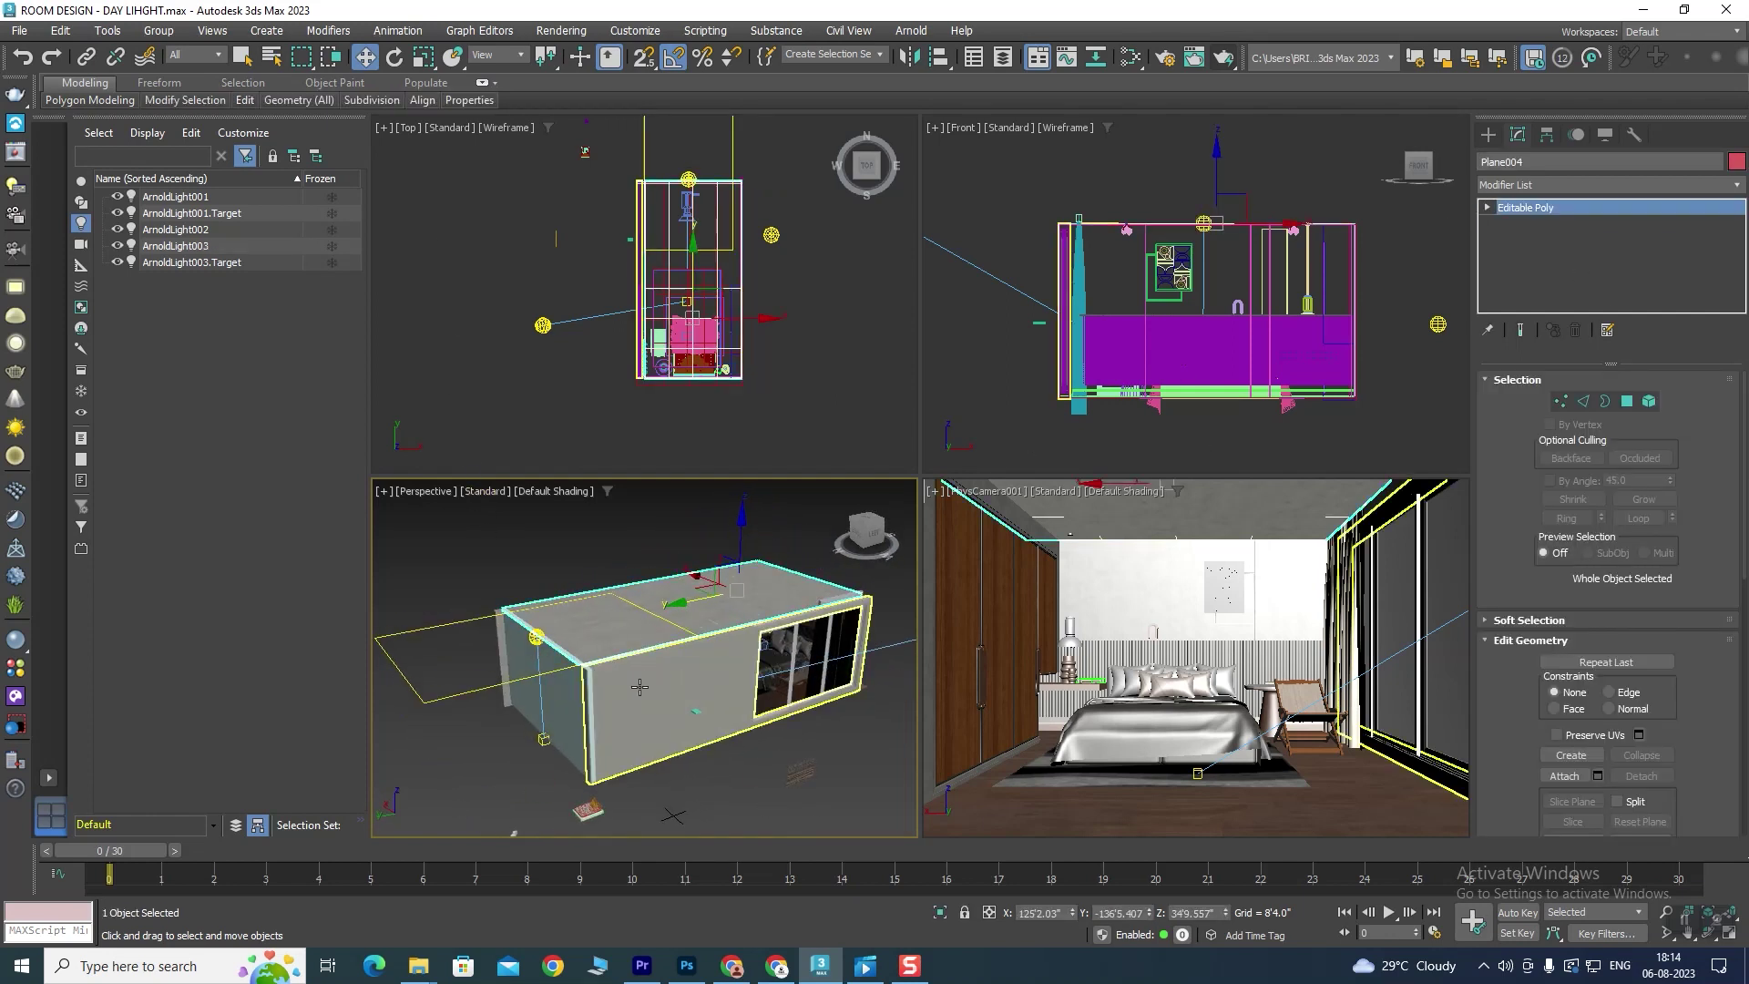
left_click(1488, 134)
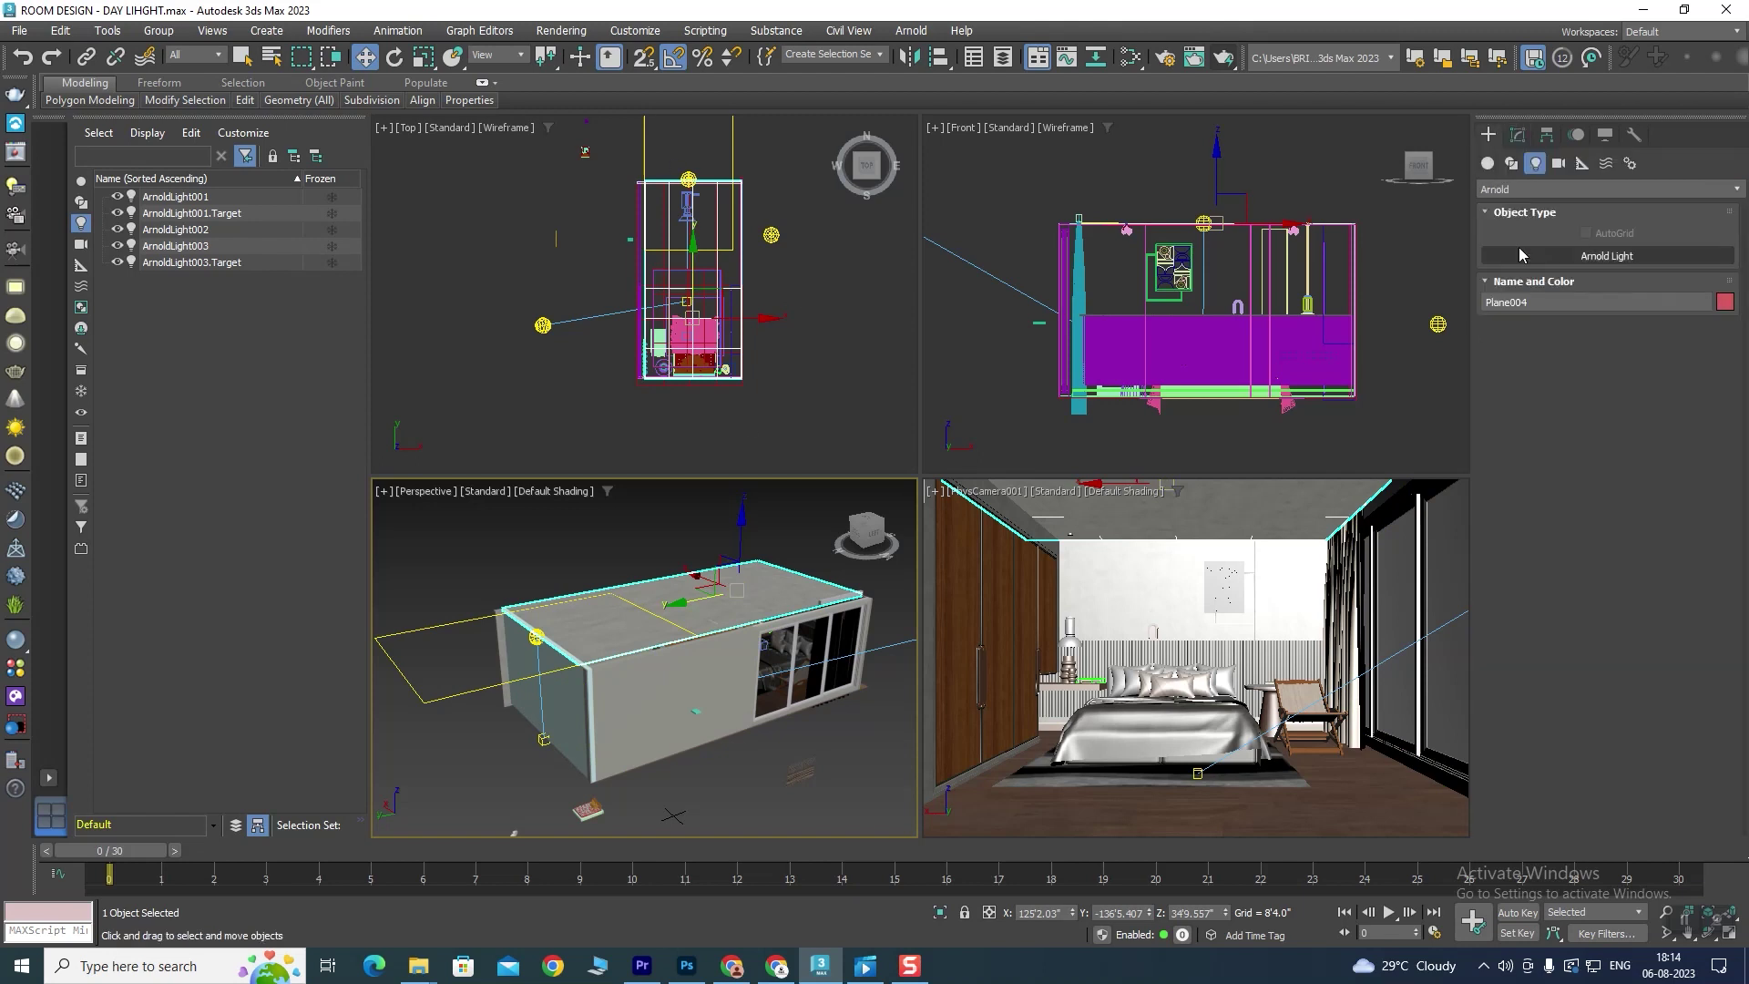
left_click(1542, 256)
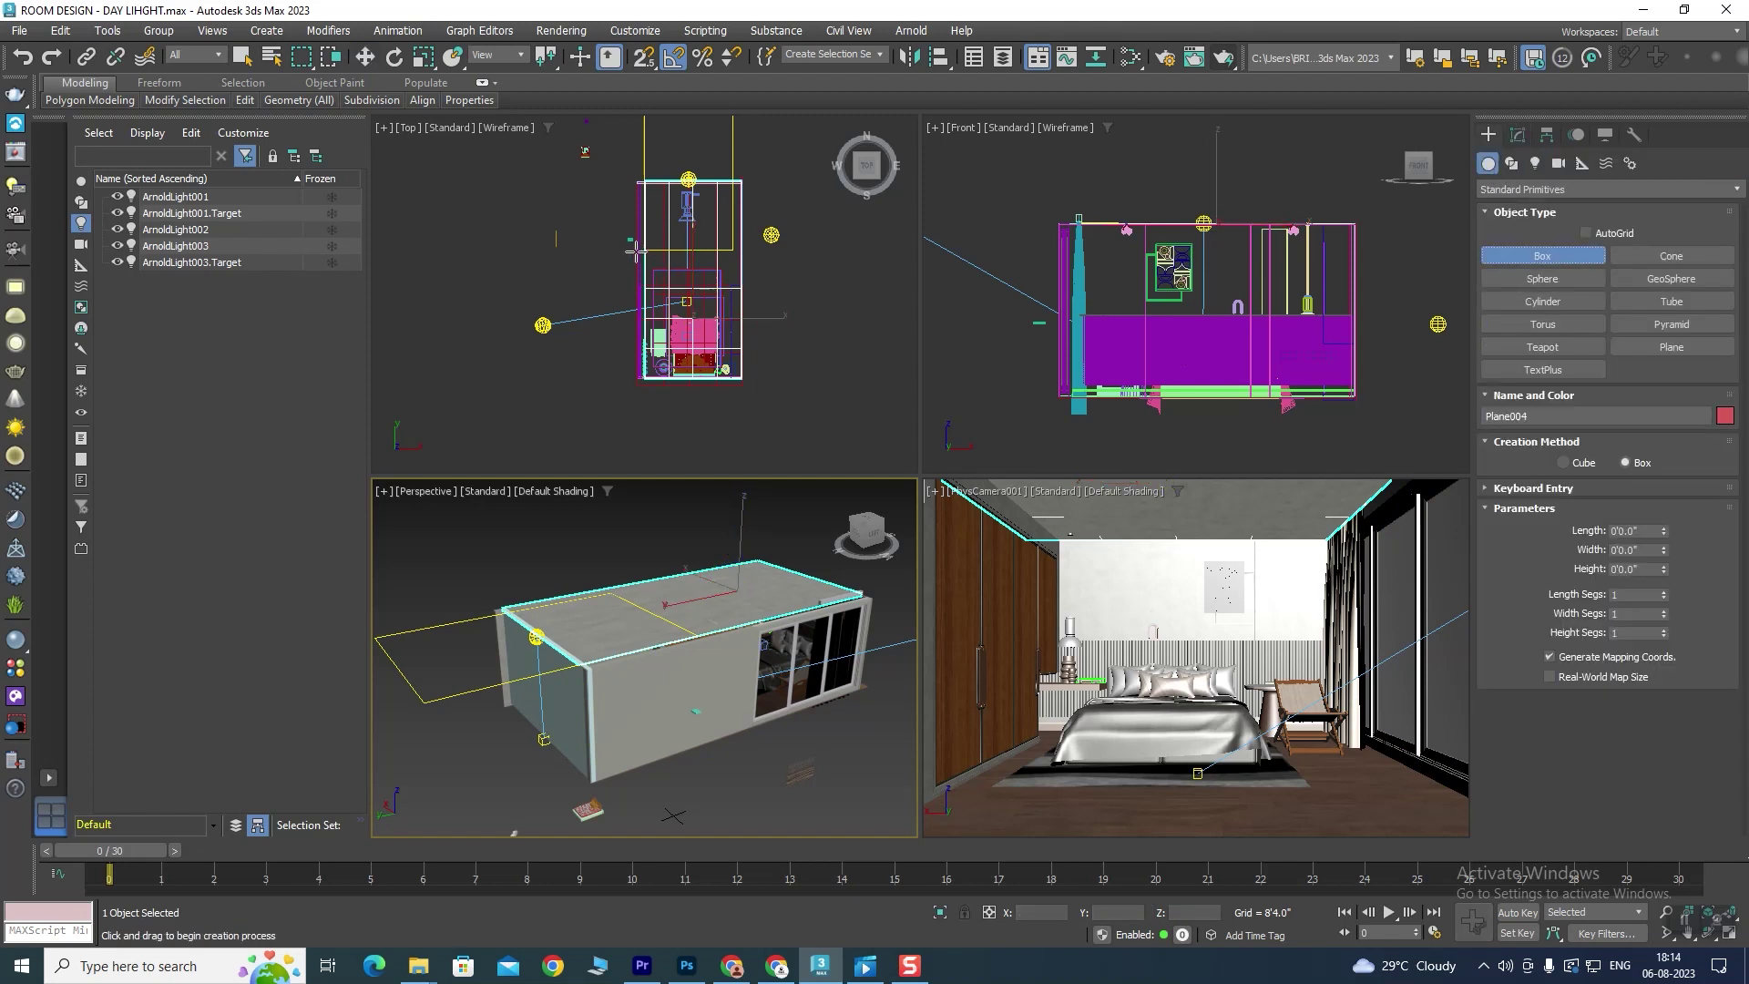
left_click_drag(635, 246, 742, 273)
left_click(768, 261)
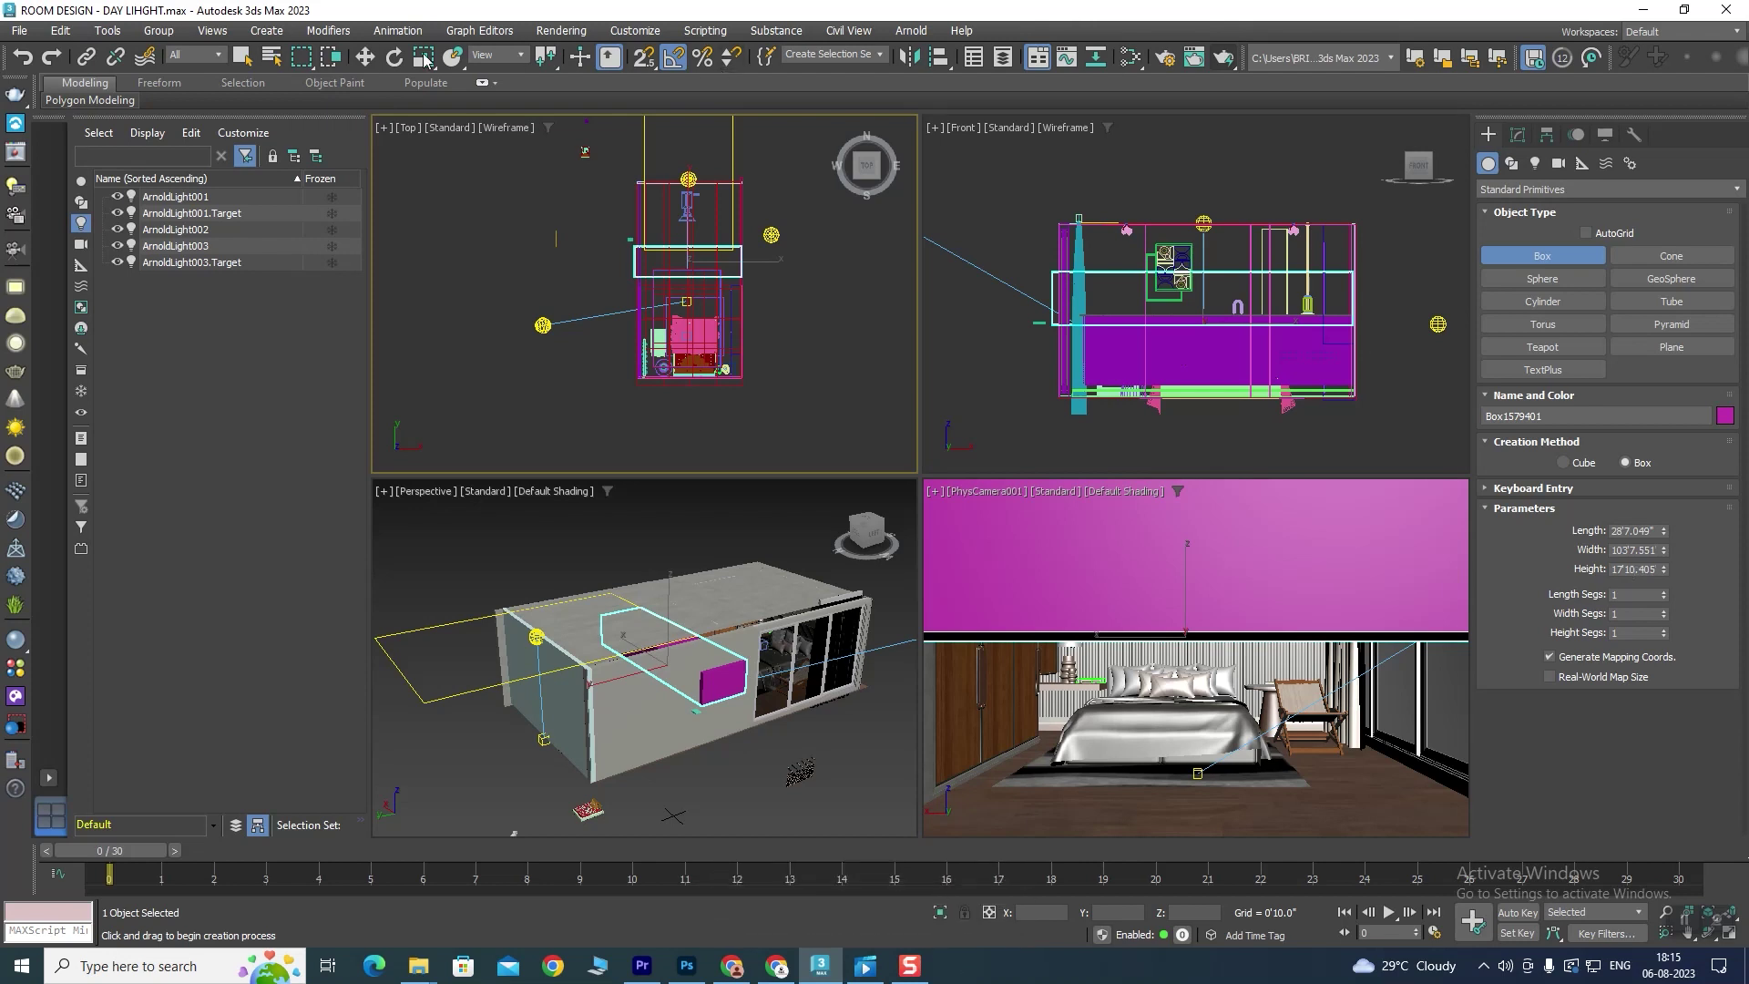
left_click(365, 57)
key("Delete")
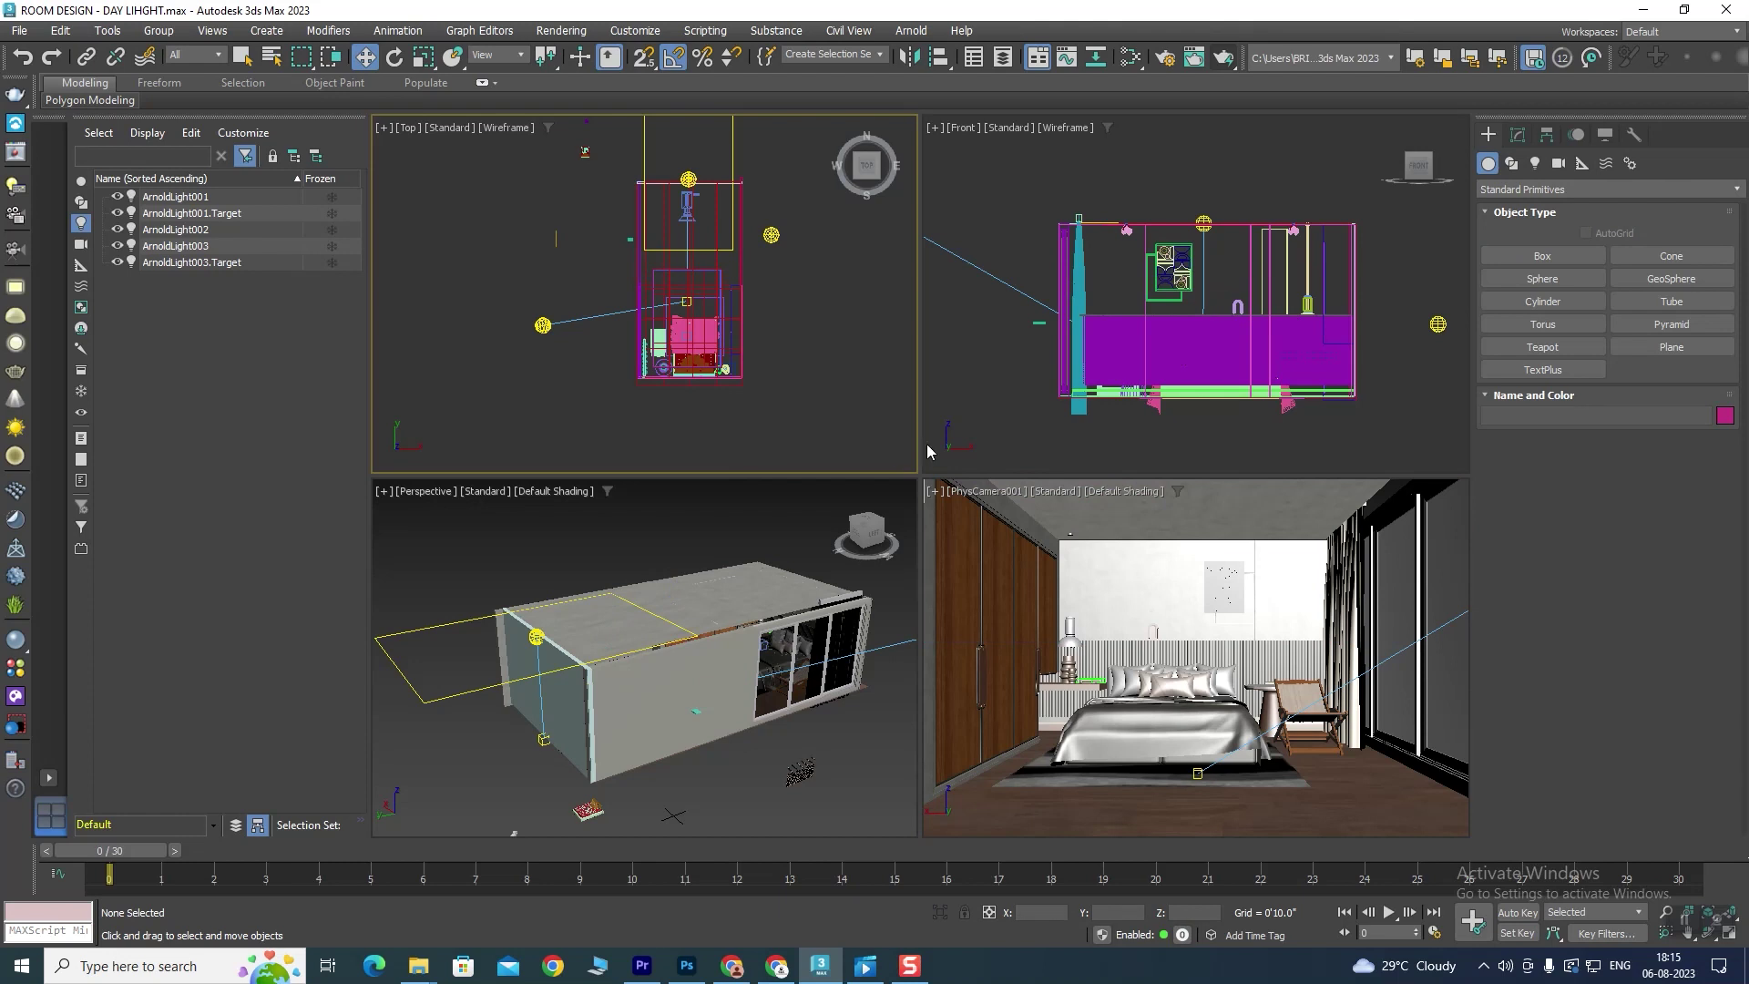
Step: Select ArnoldLight003 with its target and move them onto the middle of the roof
scroll(538, 665, "up", 3)
scroll(583, 628, "up", 2)
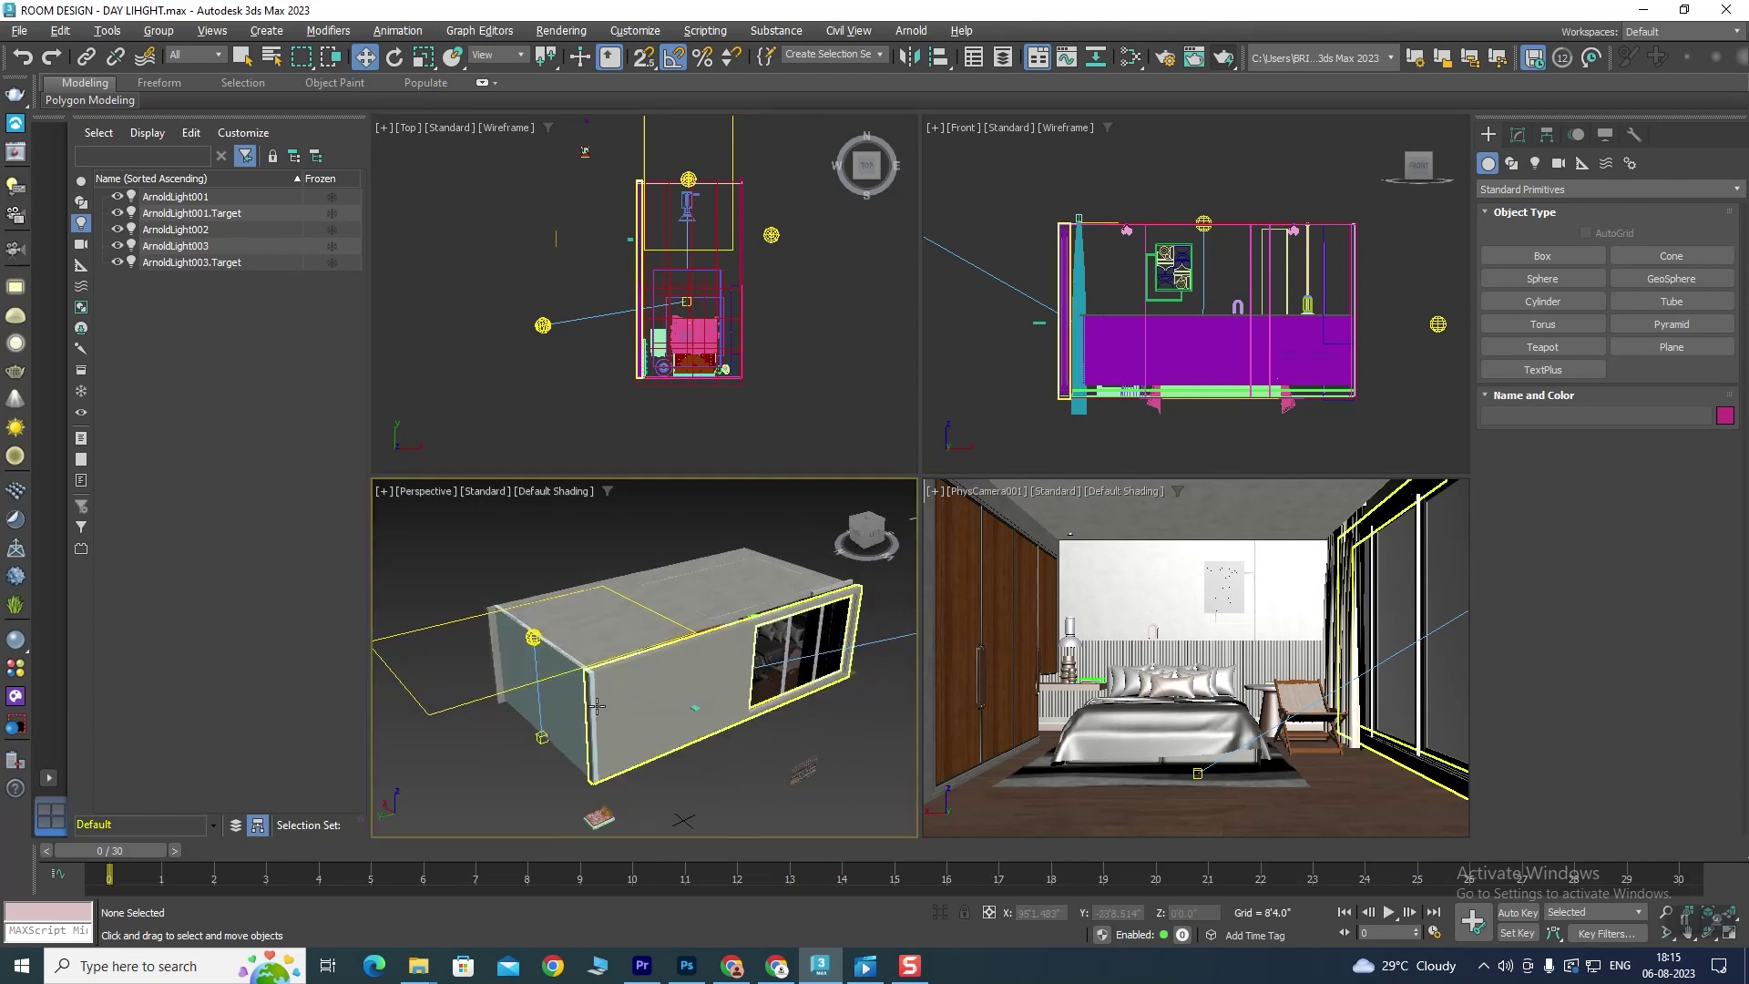
scroll(640, 572, "up", 3)
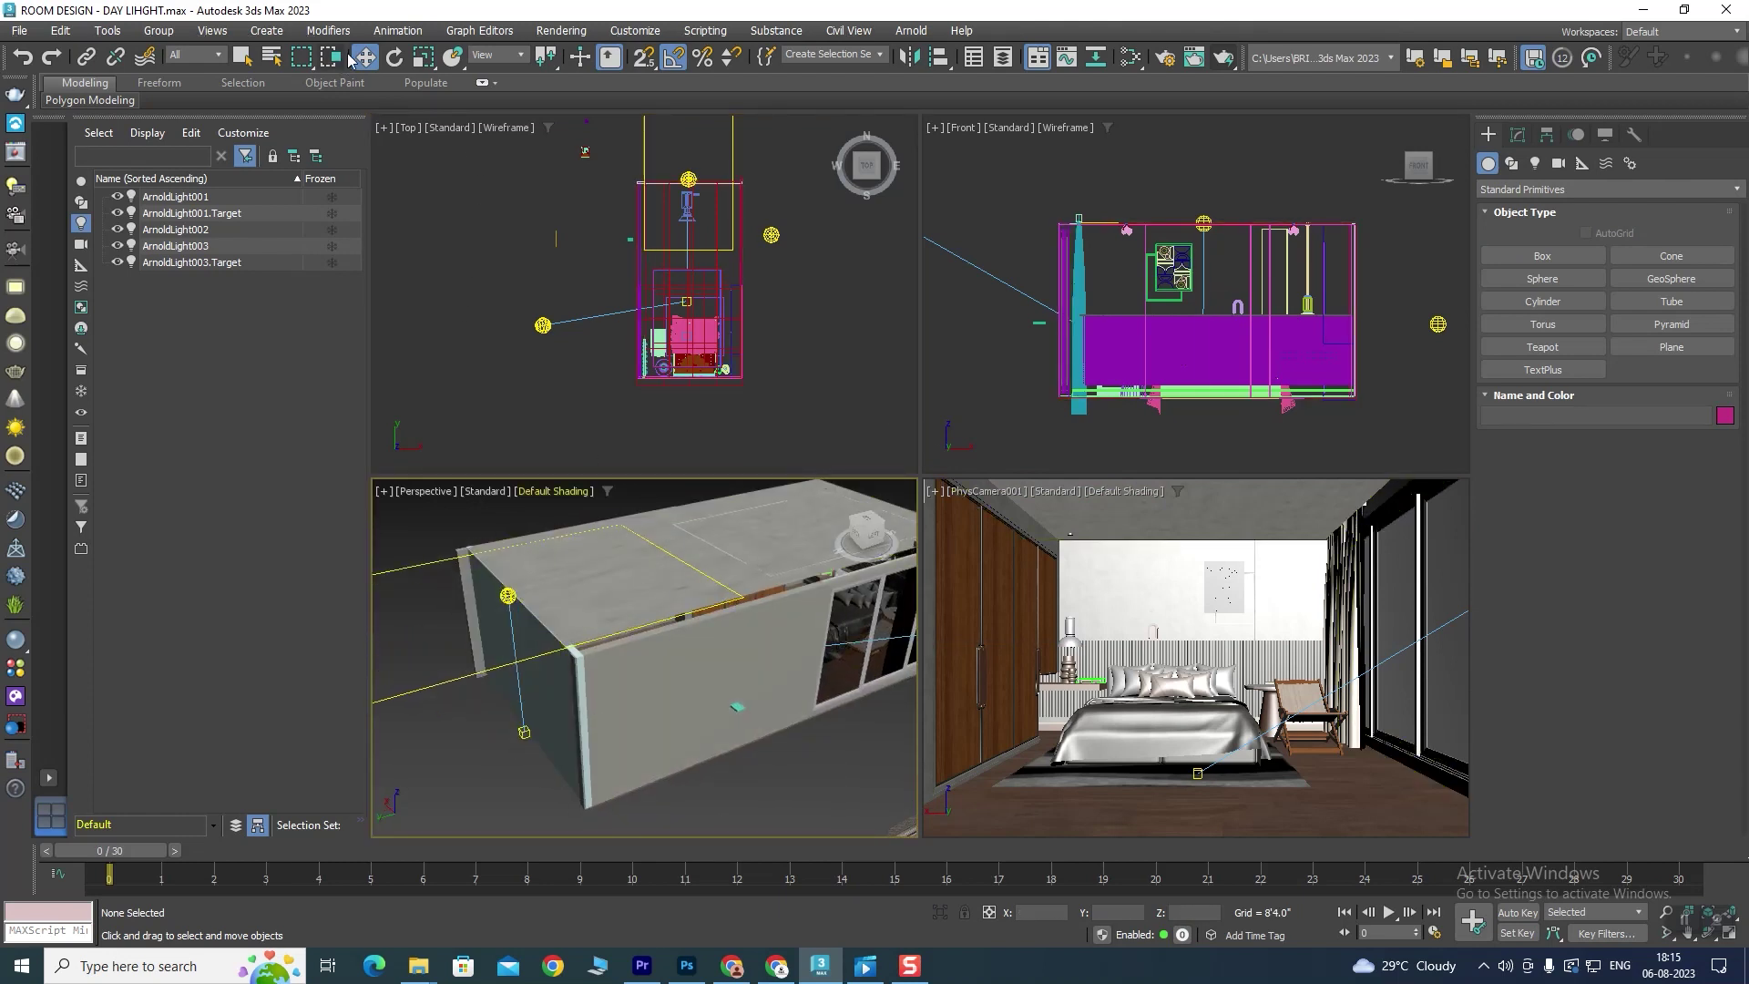
left_click(508, 596)
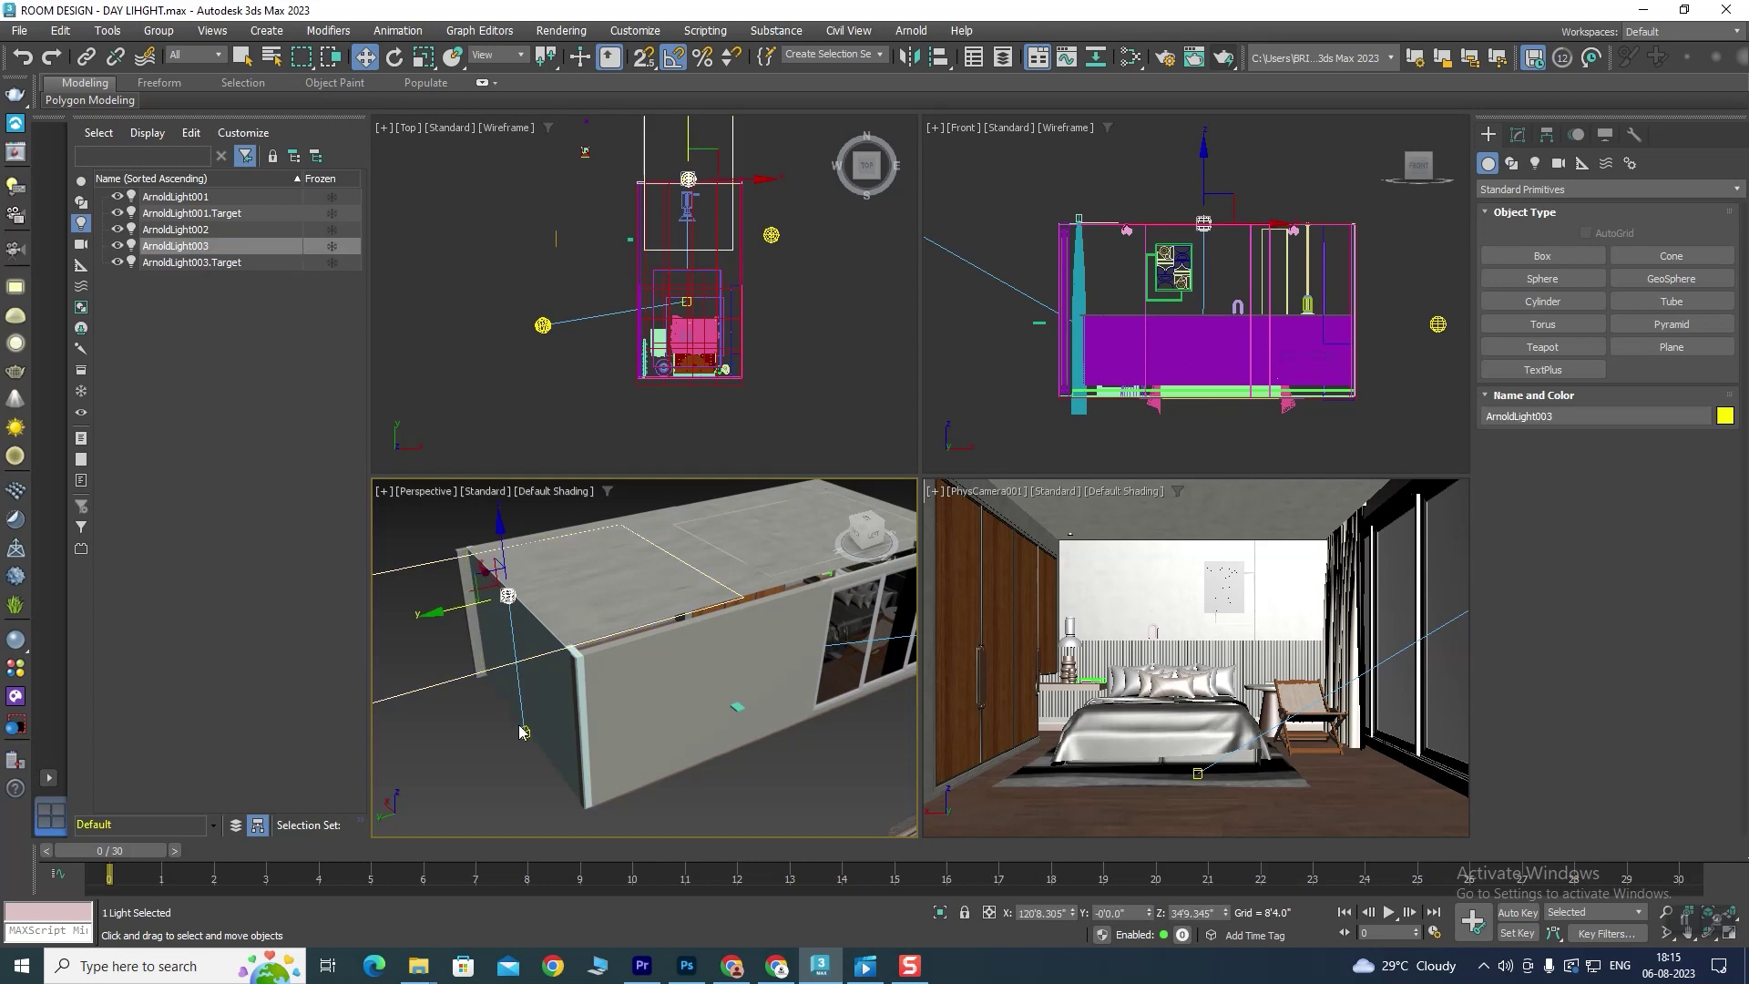
left_click(524, 732, "ctrl")
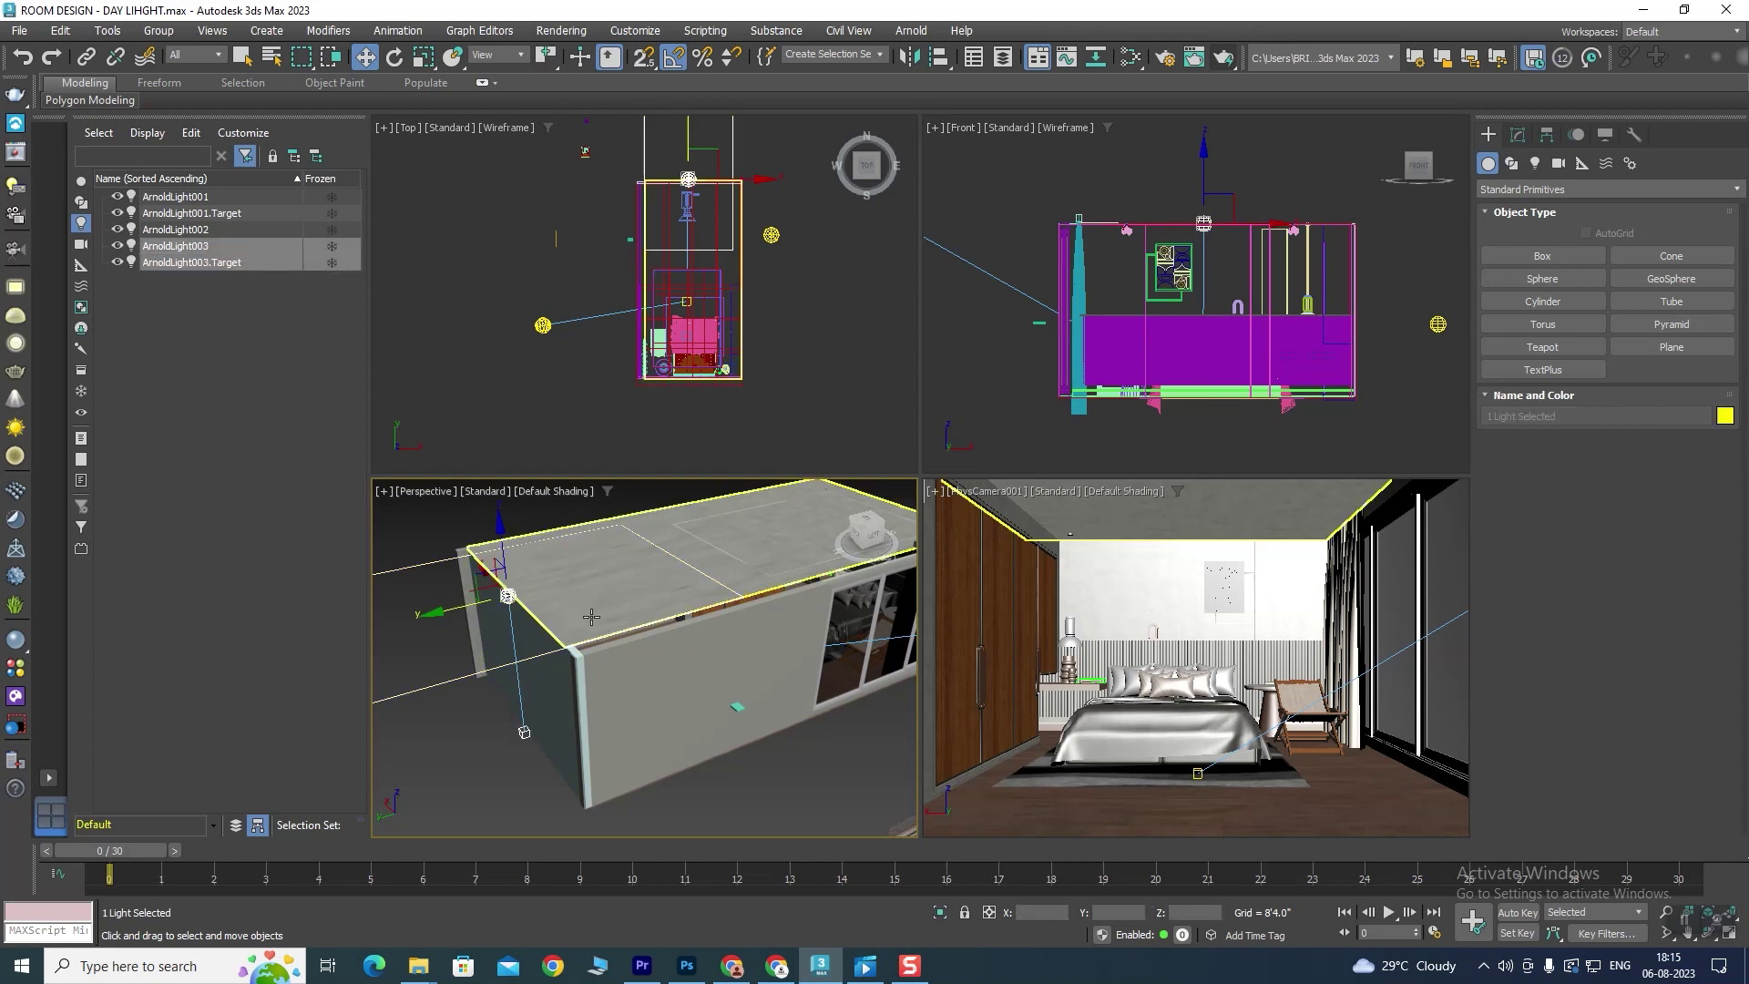
middle_click_drag(523, 733, 497, 634, "alt")
left_click_drag(467, 620, 608, 579)
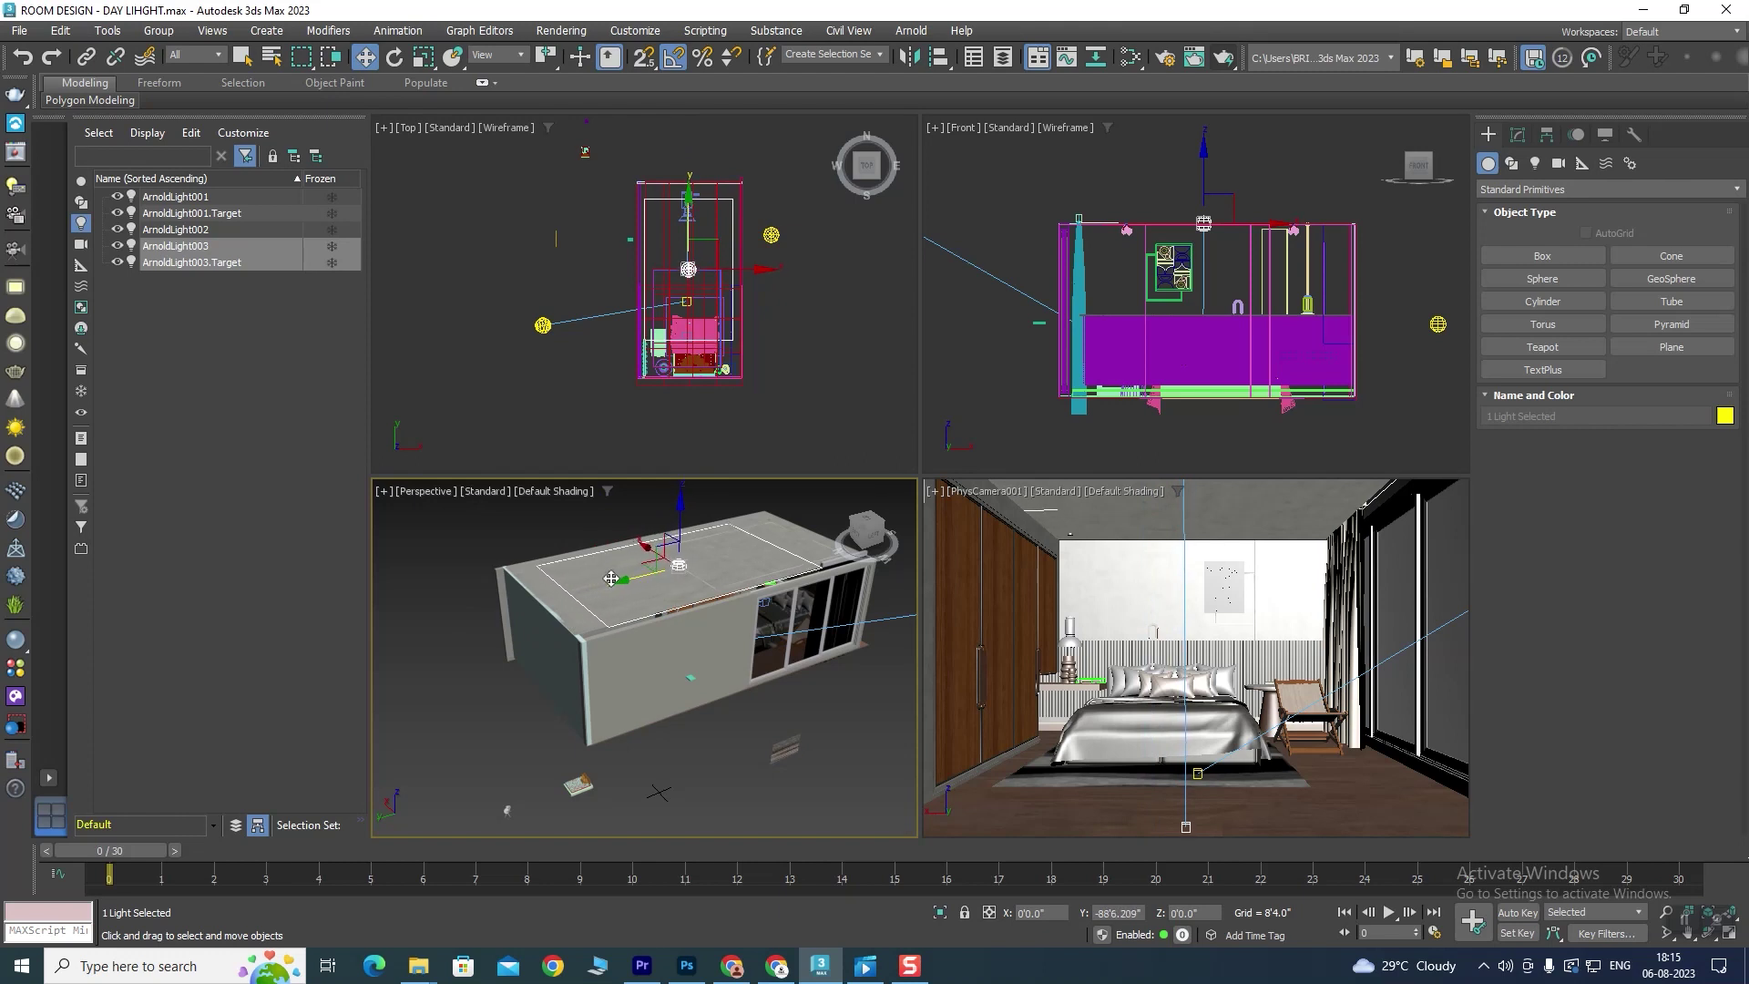
Step: Nudge the light sideways along X, then select Box001 and start a production render
mouse_move(637, 674)
middle_mouse_down("alt")
mouse_move(656, 700)
mouse_move(623, 629)
mouse_move(569, 692)
mouse_move(692, 638)
mouse_move(679, 629)
middle_mouse_up("alt")
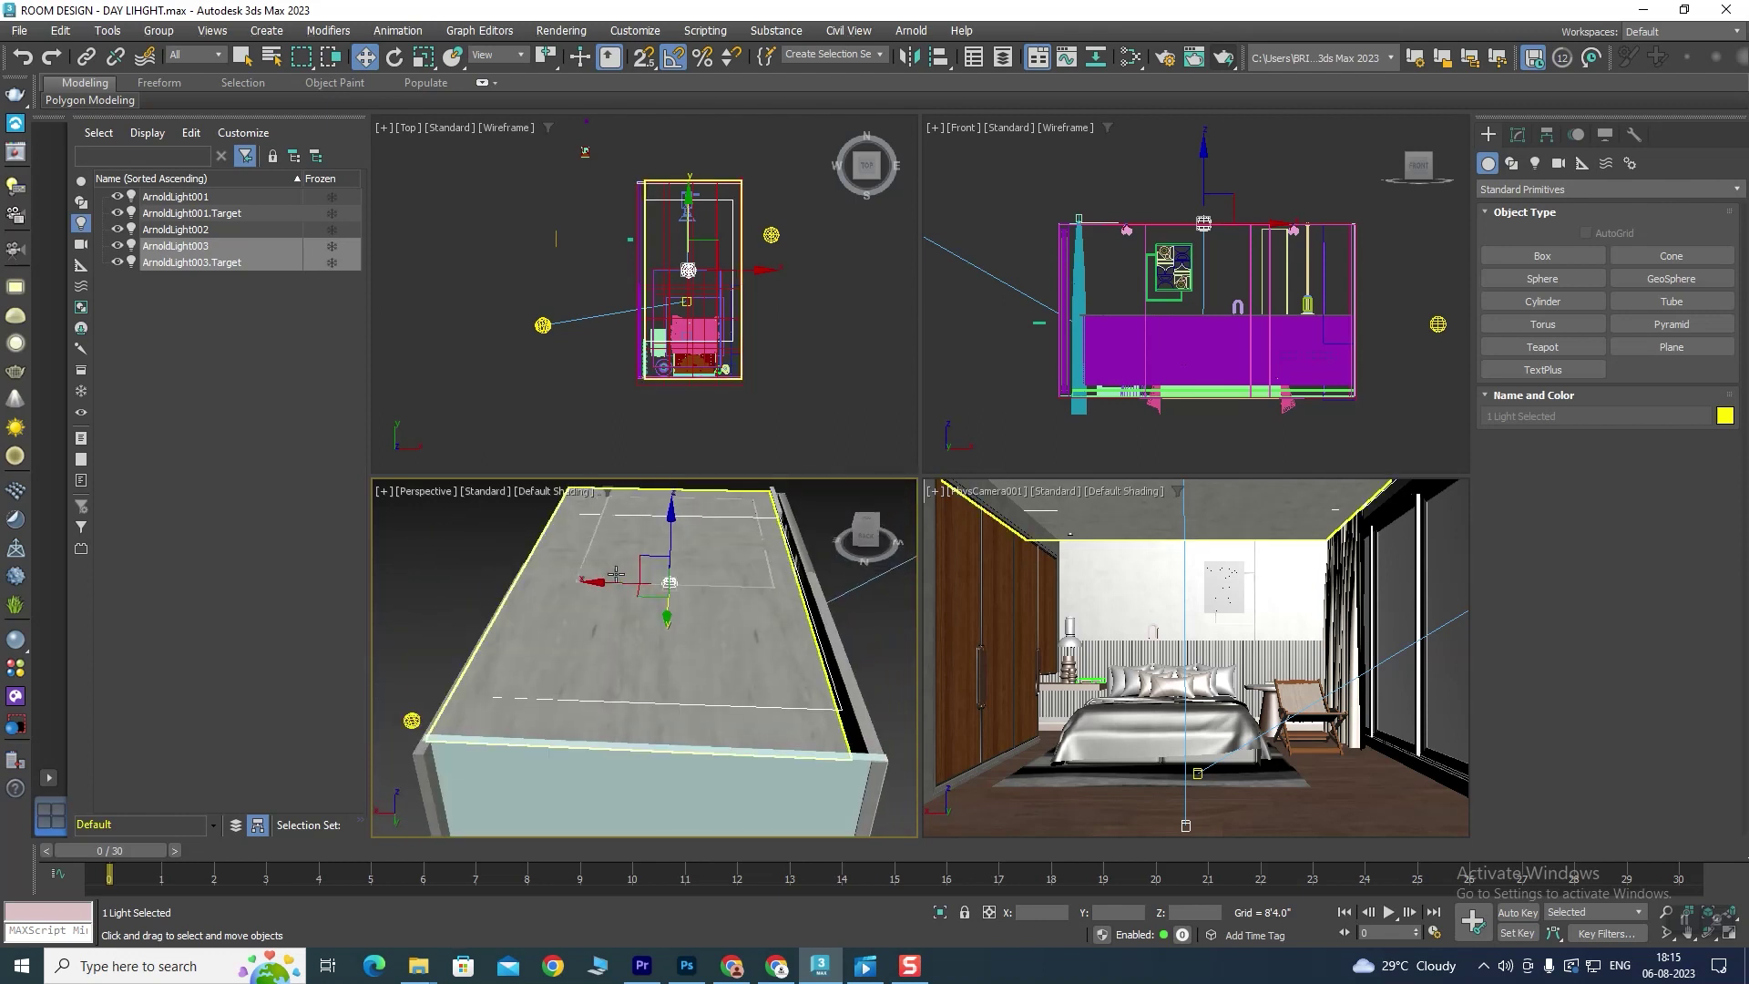
left_click_drag(601, 583, 586, 590)
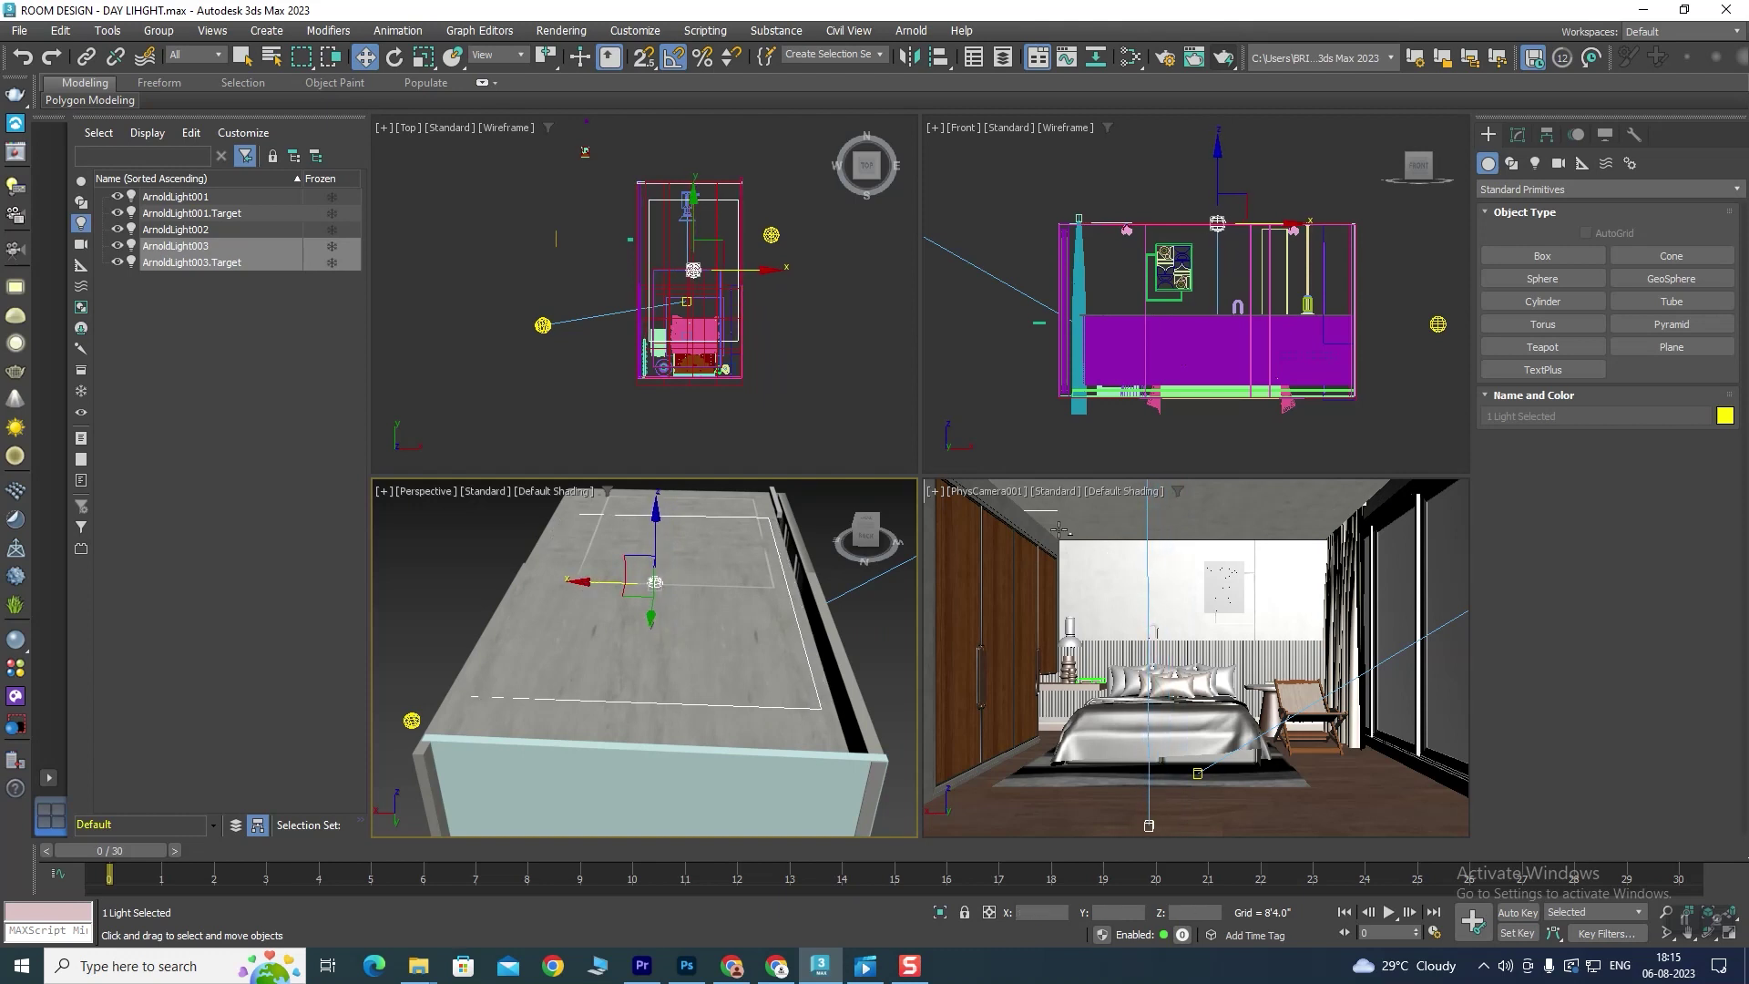
left_click(1235, 527)
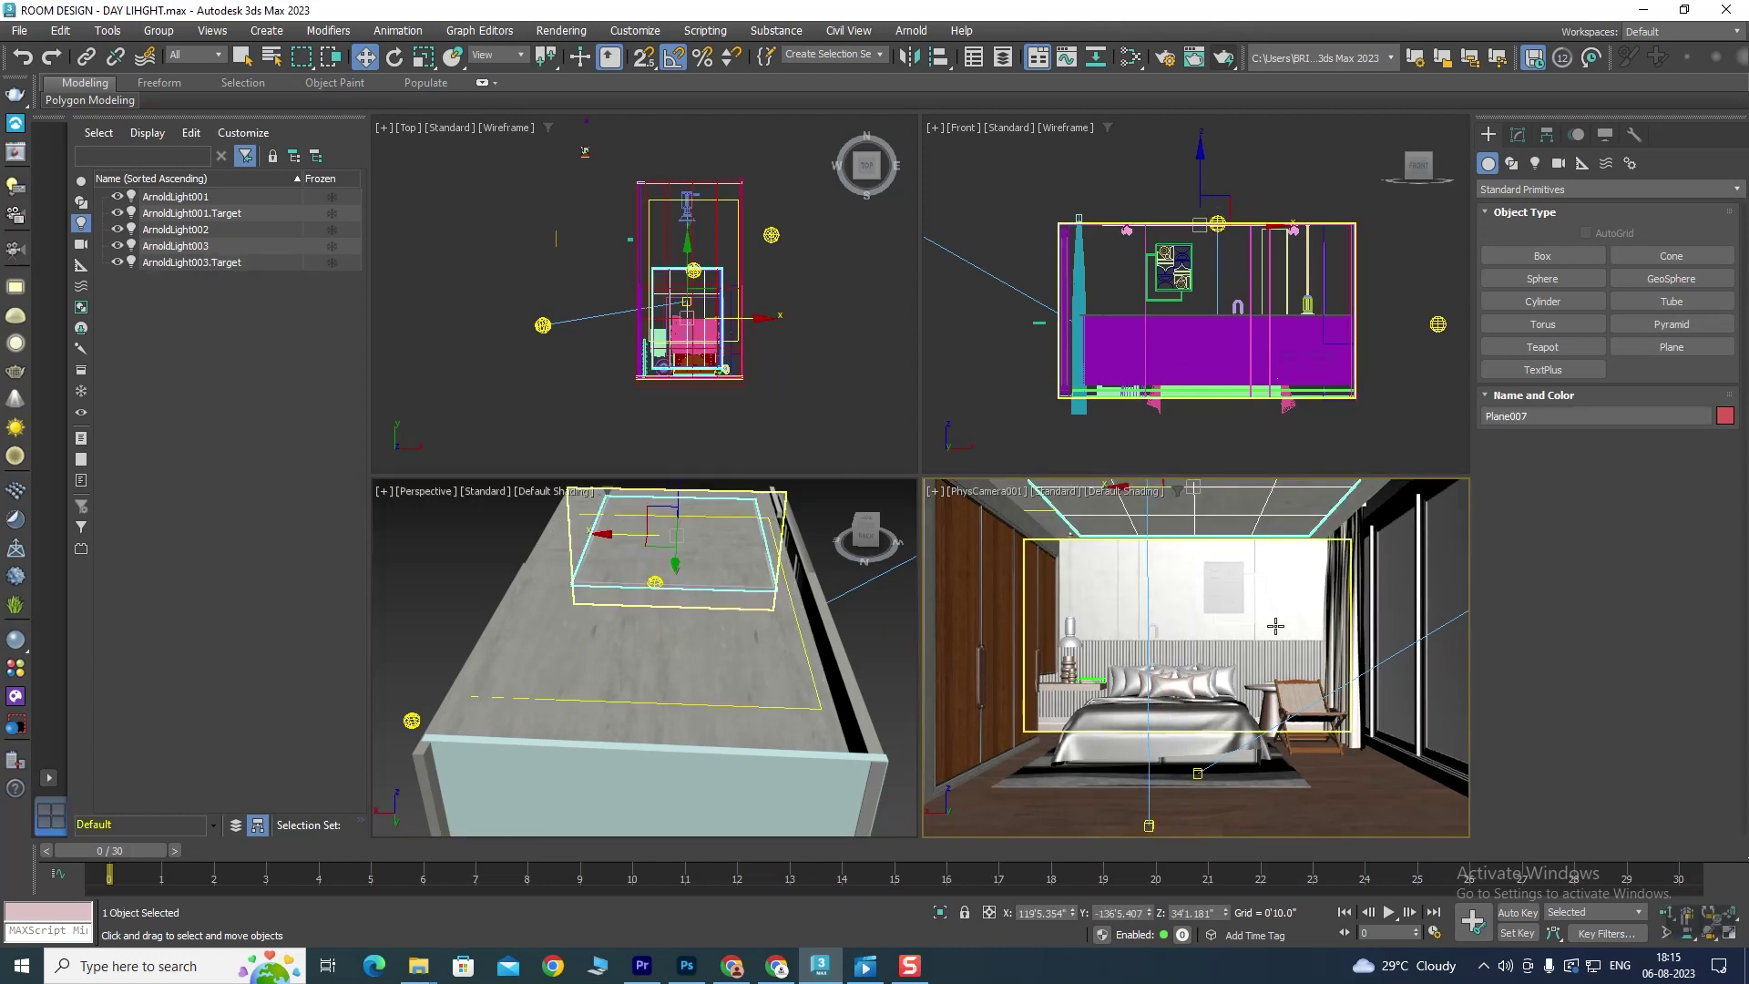
left_click(1222, 58)
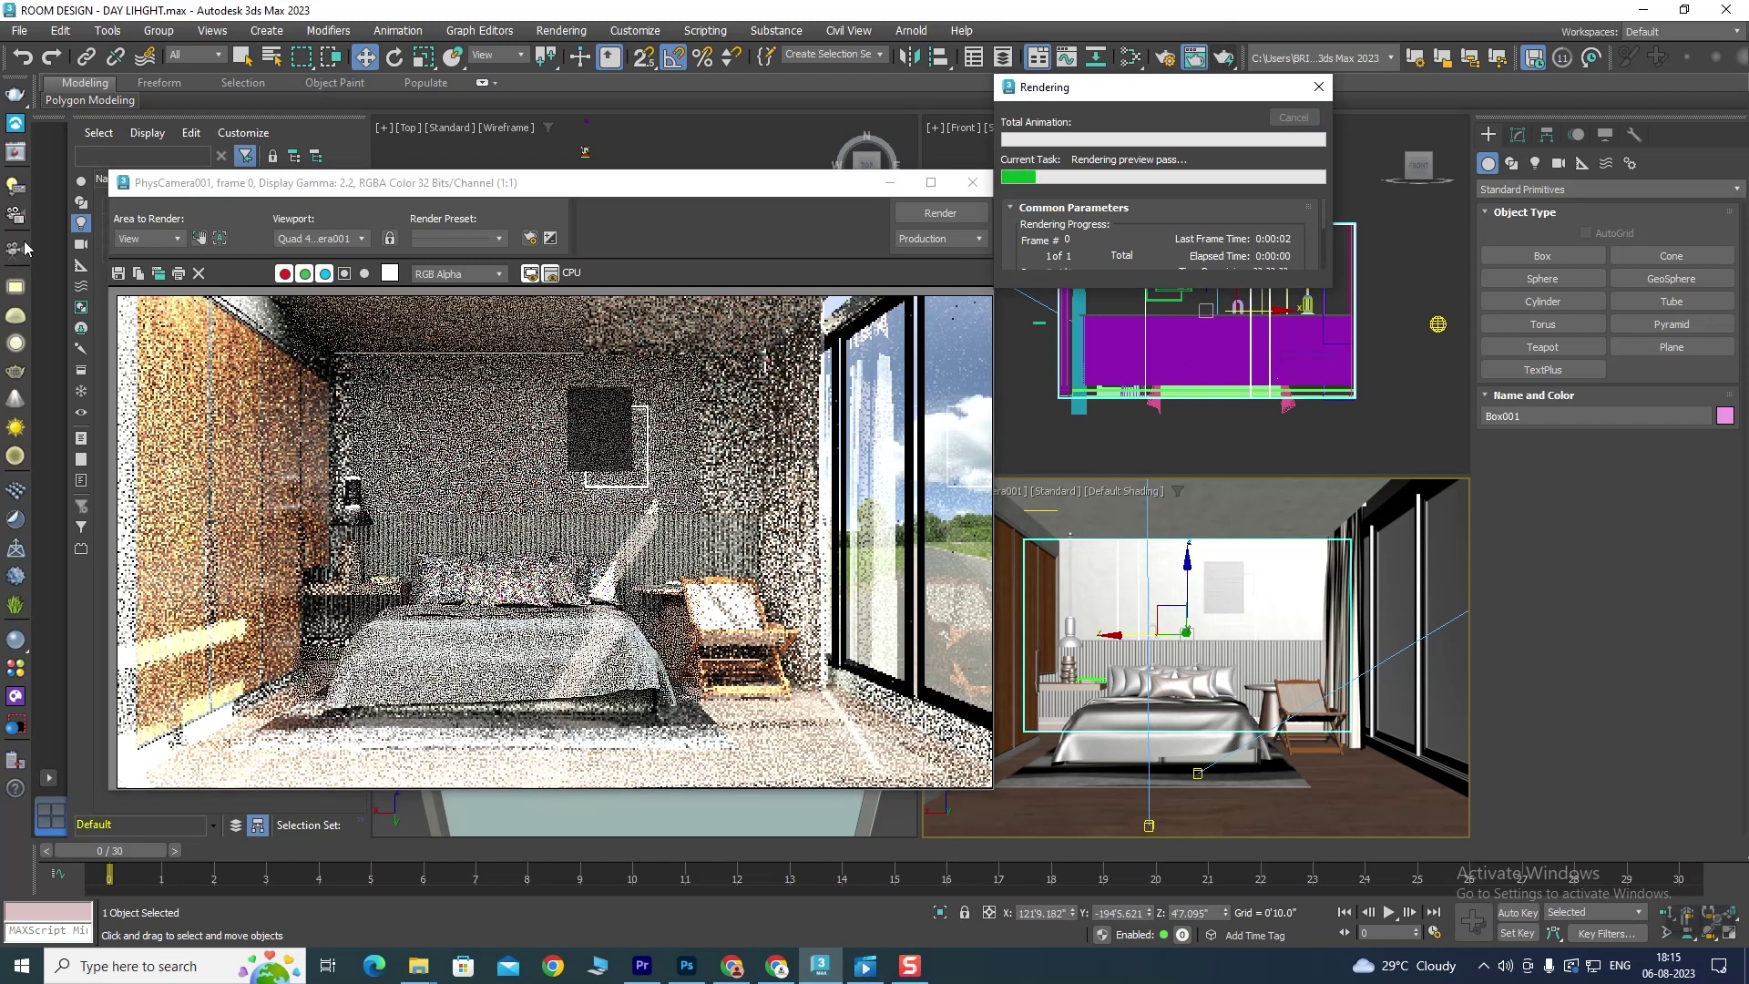
Step: Cancel the production render, set Area to Render to Region, and render the region
left_click(1298, 124)
left_click(168, 242)
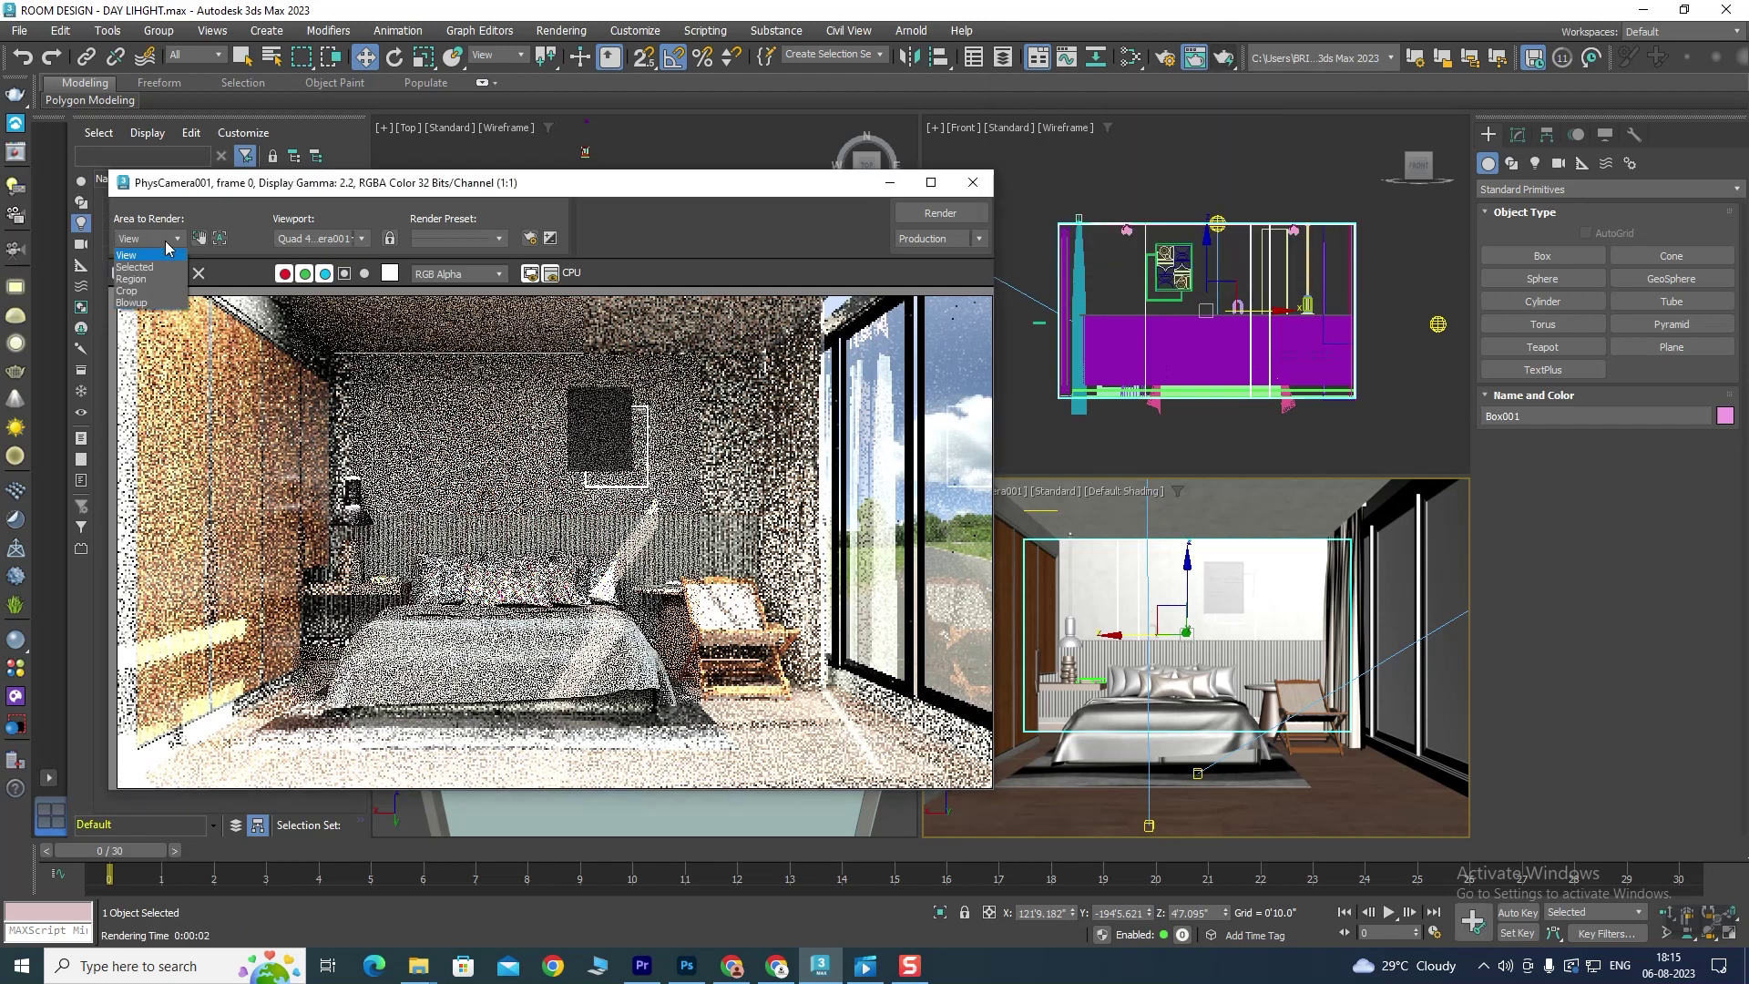
left_click(145, 284)
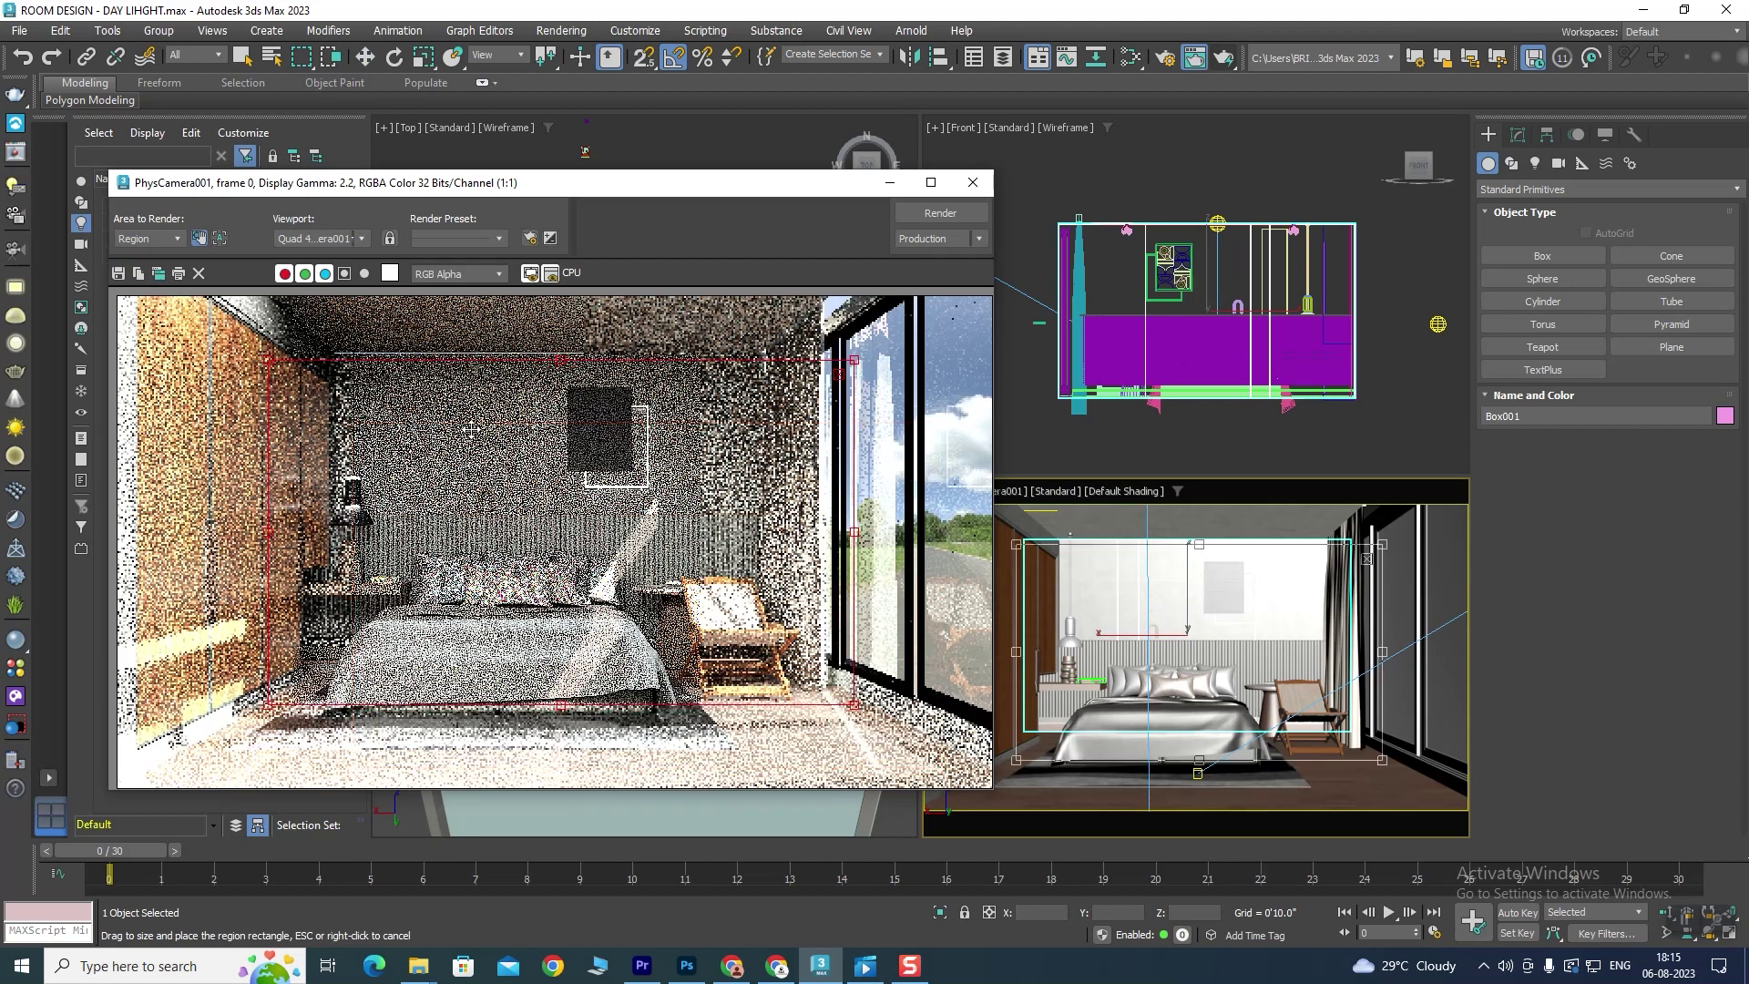
left_click(940, 214)
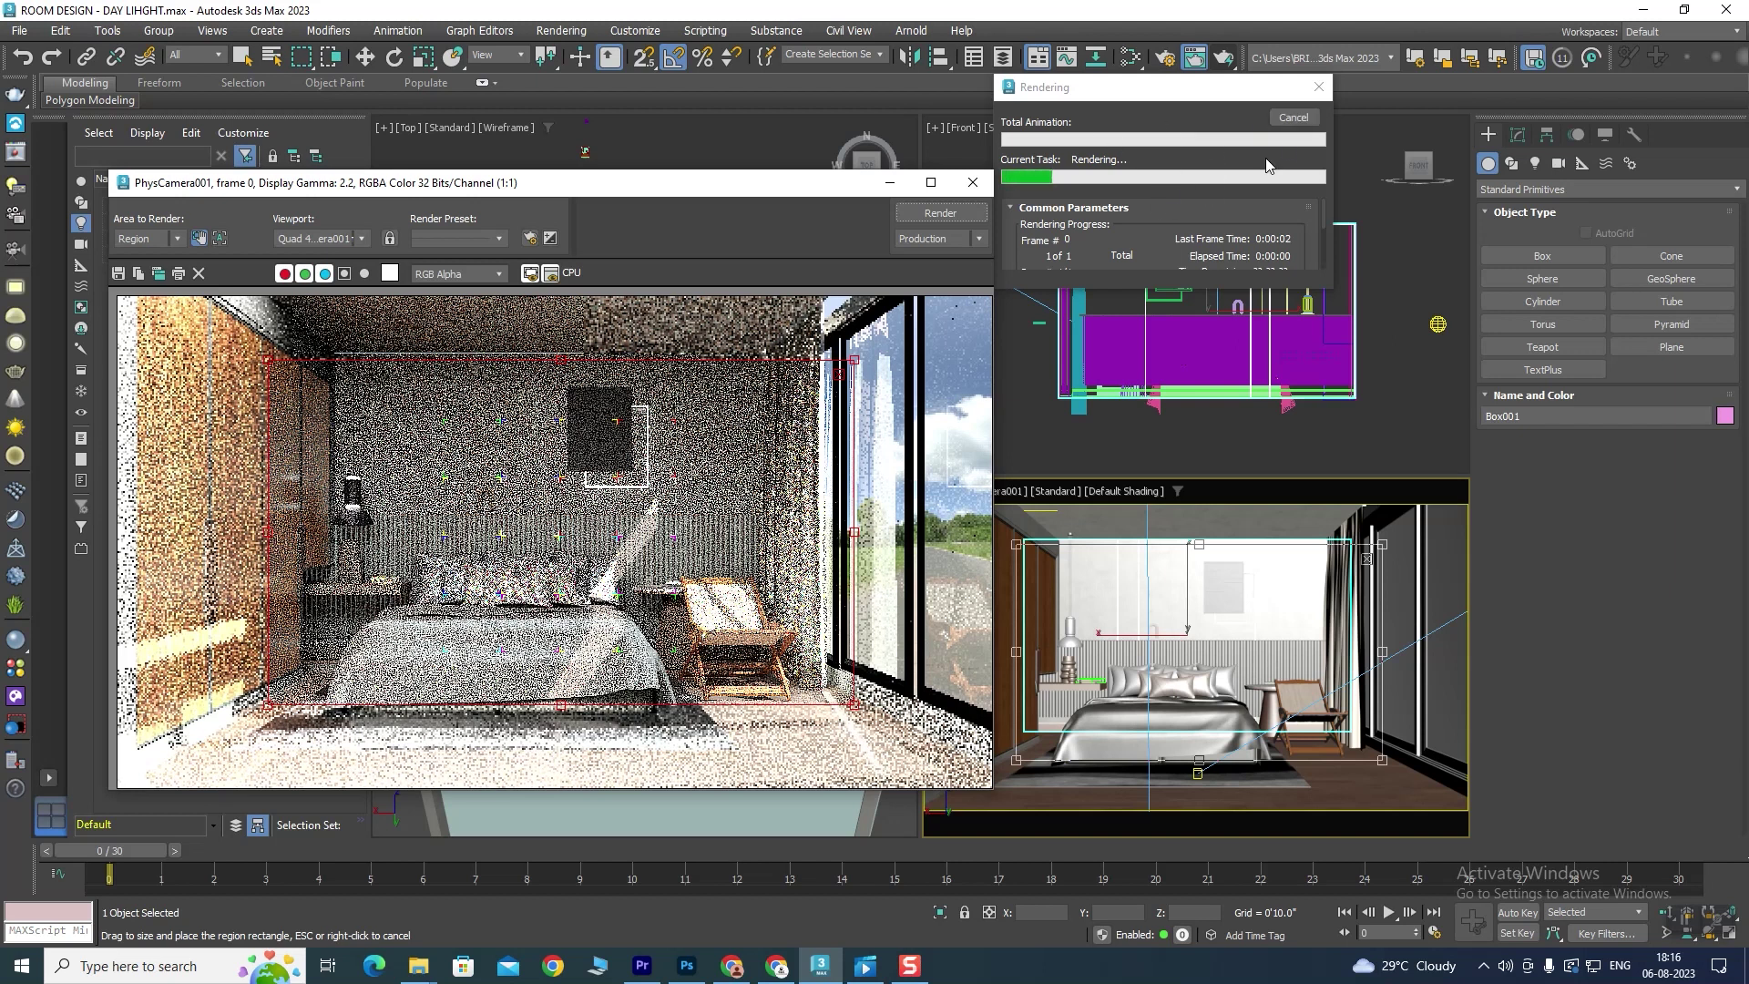
Step: Check the output width in Render Setup, then close it
left_click(1167, 58)
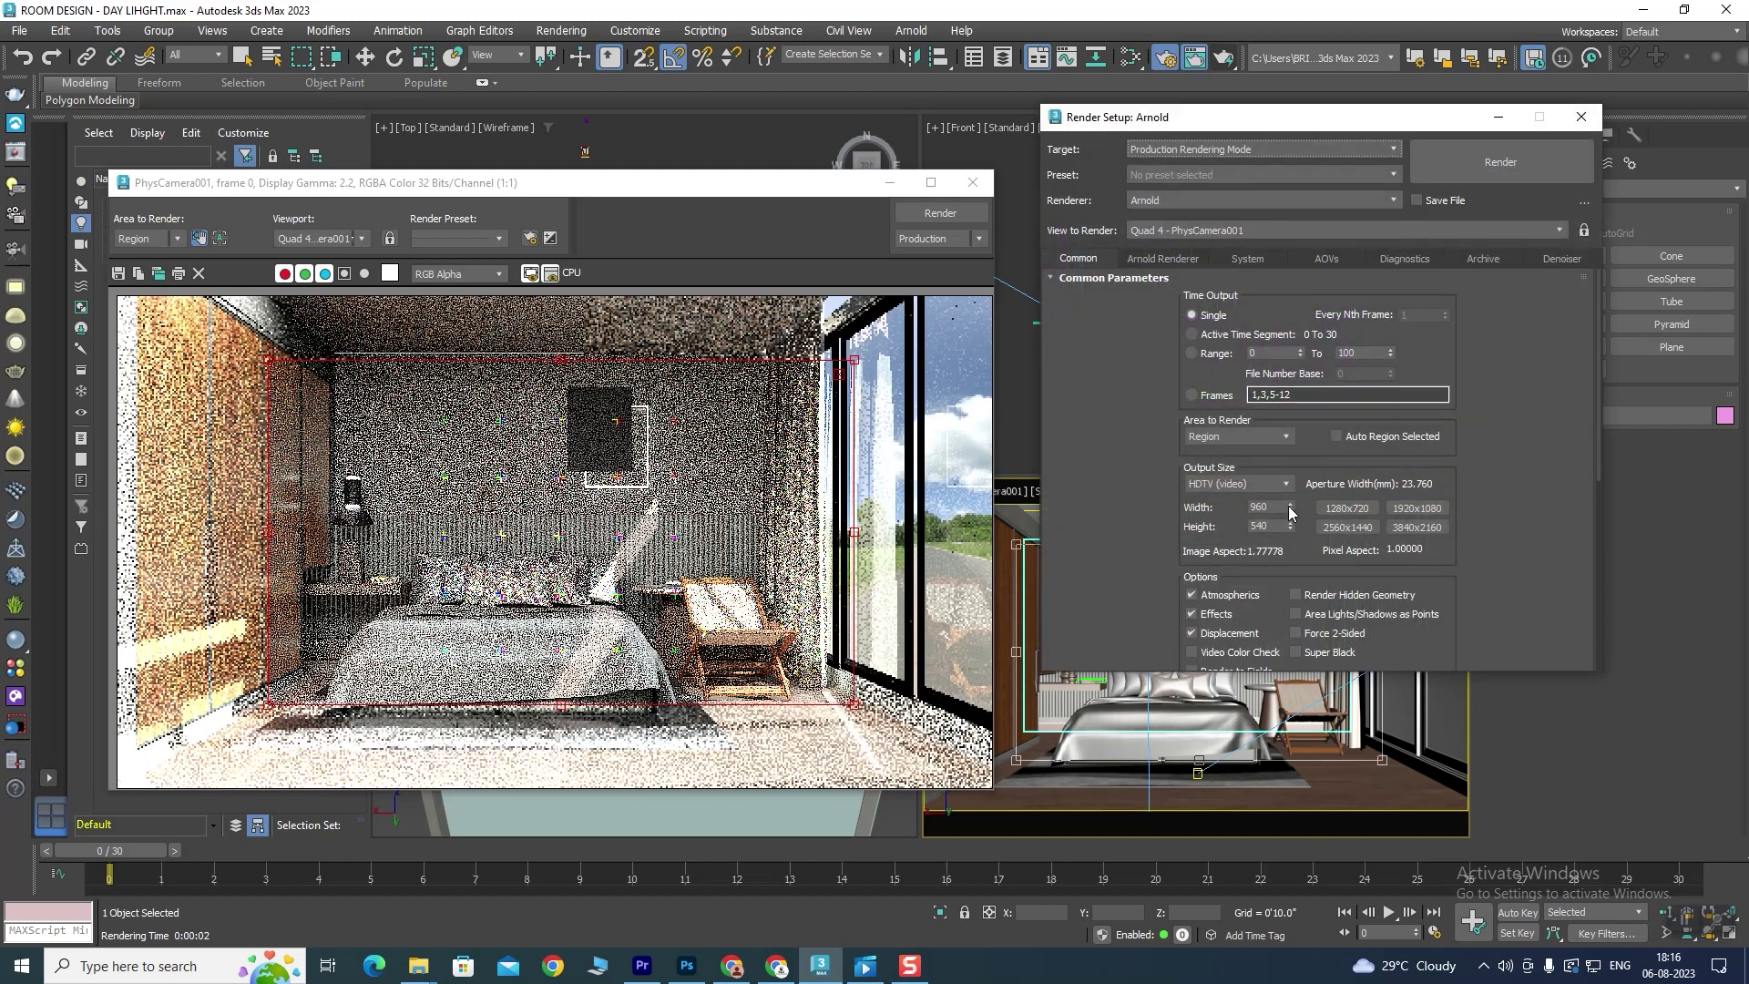
left_click_drag(1275, 507, 1237, 504)
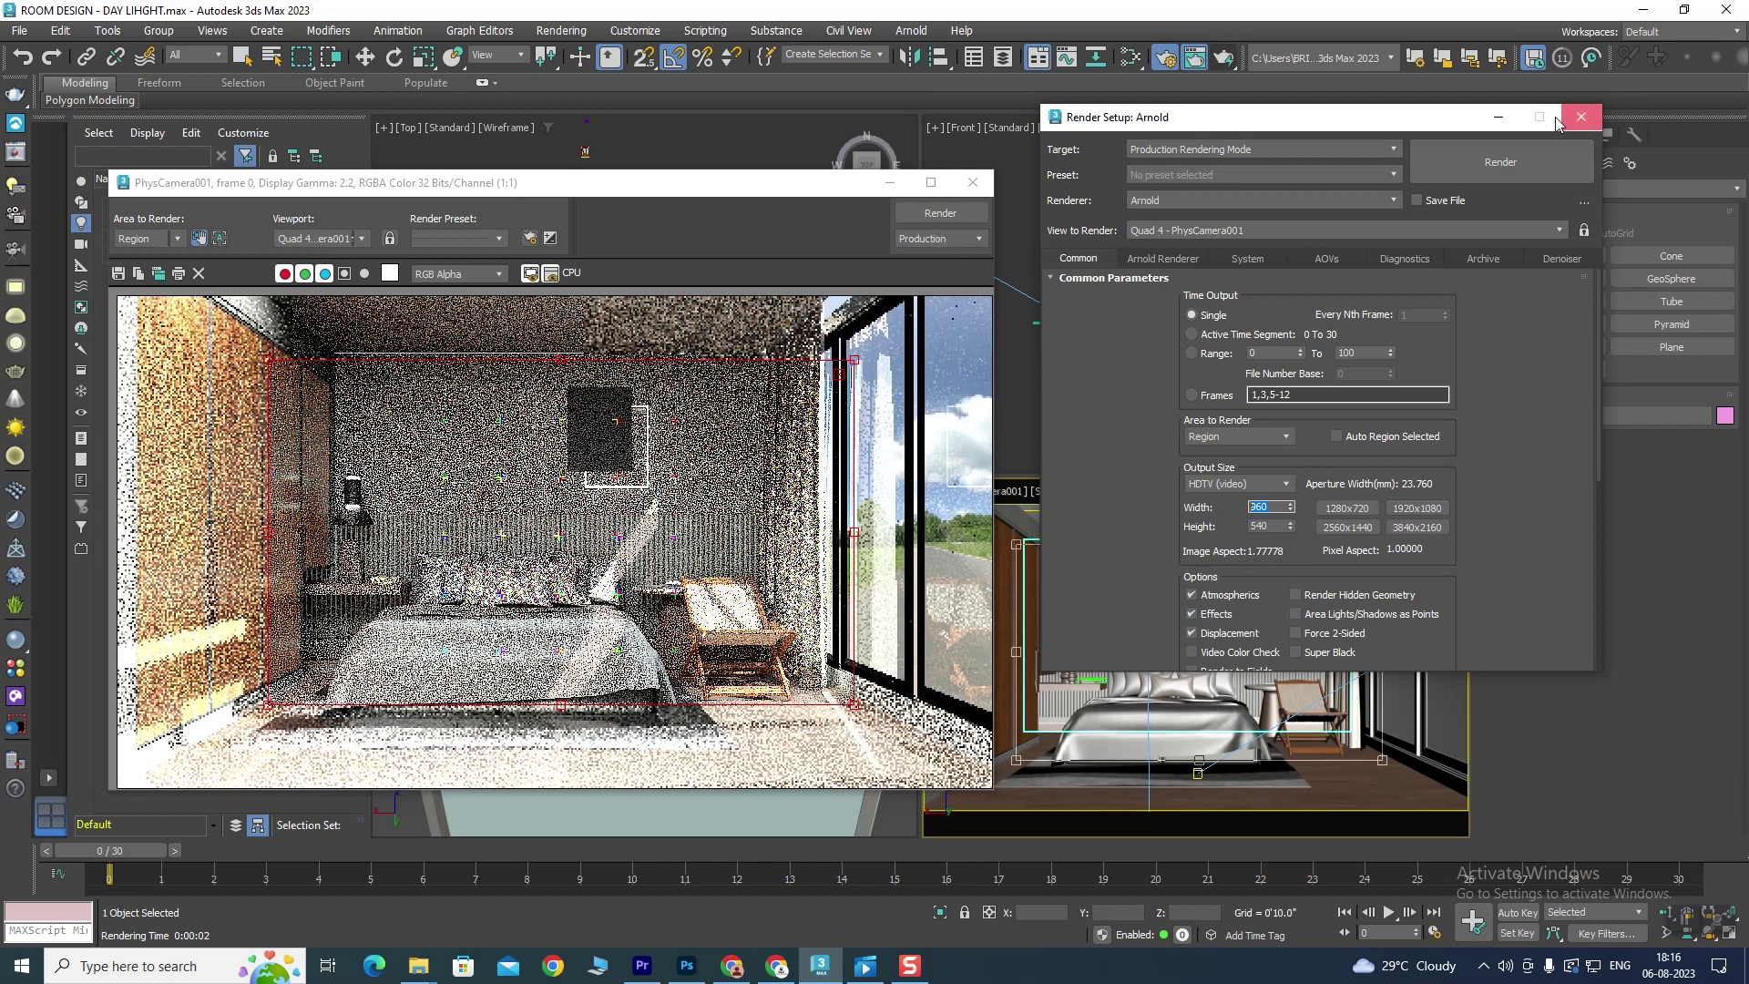
left_click(1582, 116)
Step: Lower ceiling plane Plane004 slightly in the Front view, then delete it
scroll(1230, 218, "up", 2)
scroll(1204, 260, "up", 2)
left_click(1202, 261)
key("w")
left_click_drag(1190, 186, 1190, 355)
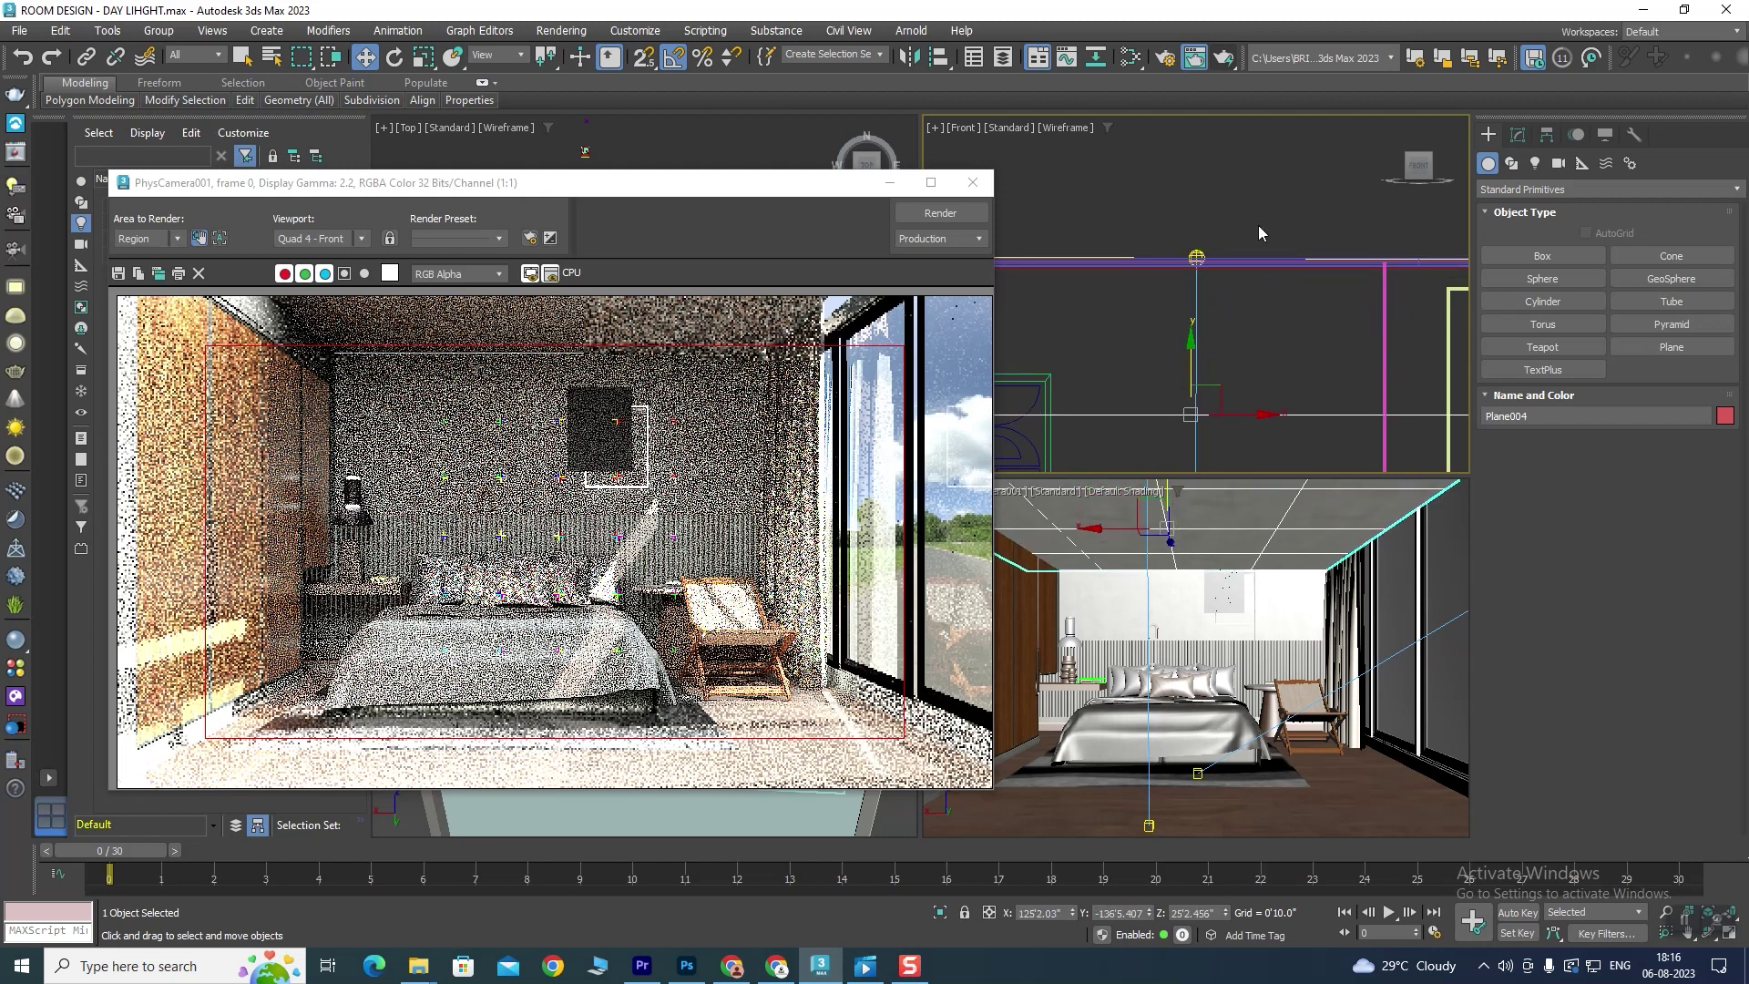
key("Delete")
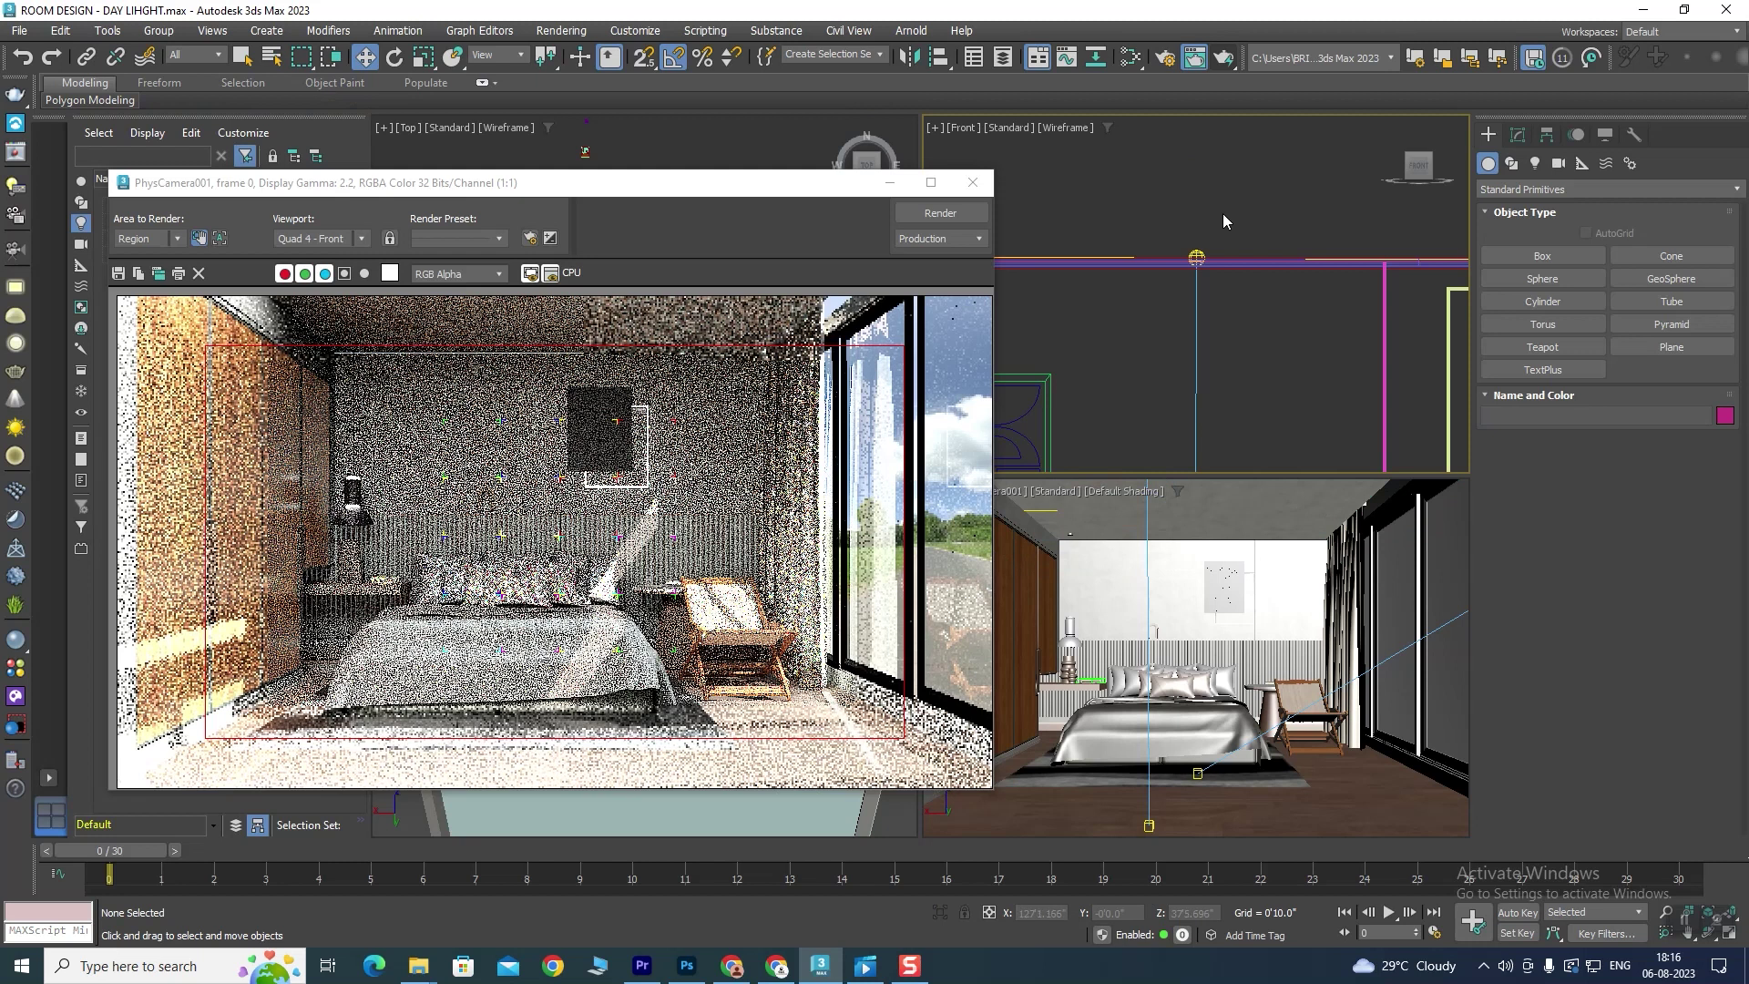
Step: Select ArnoldLight003 in the Front view and move it down just below the ceiling
scroll(1184, 264, "up", 3)
left_click(1166, 302)
scroll(1166, 302, "down", 2)
left_click(1207, 272)
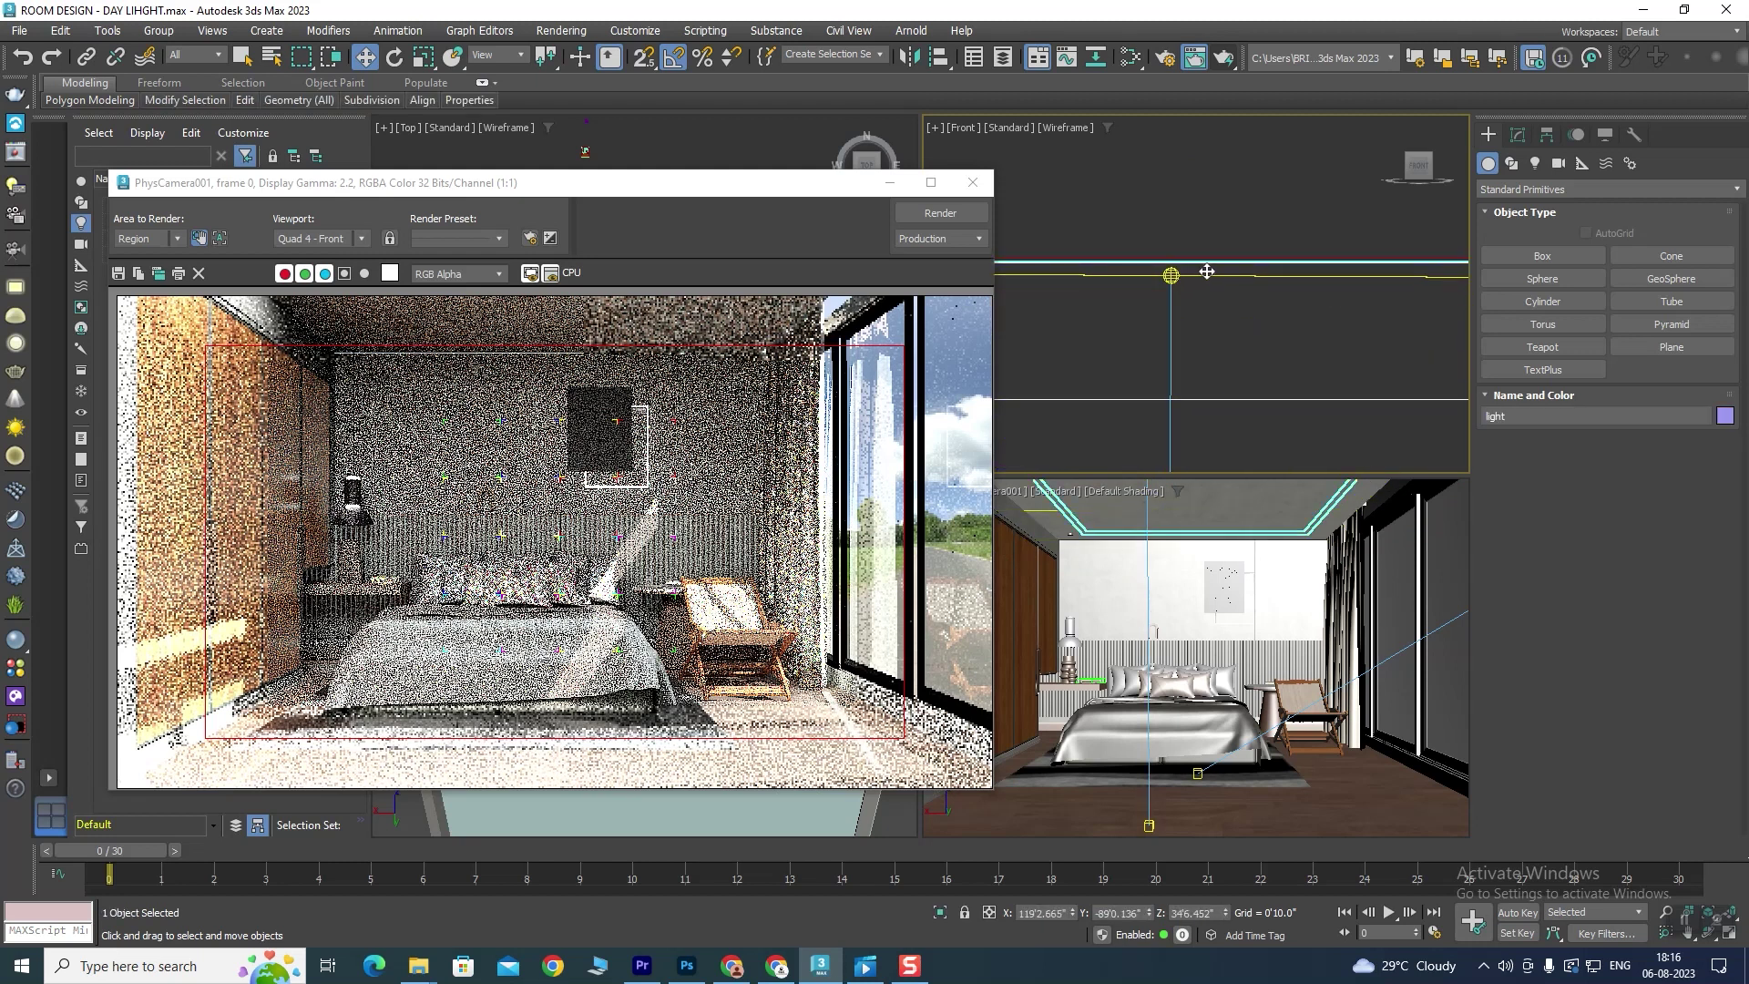
scroll(1171, 273, "up", 2)
left_click(1116, 217)
middle_click_drag(1117, 223, 1144, 223)
left_click_drag(1165, 180, 1157, 358)
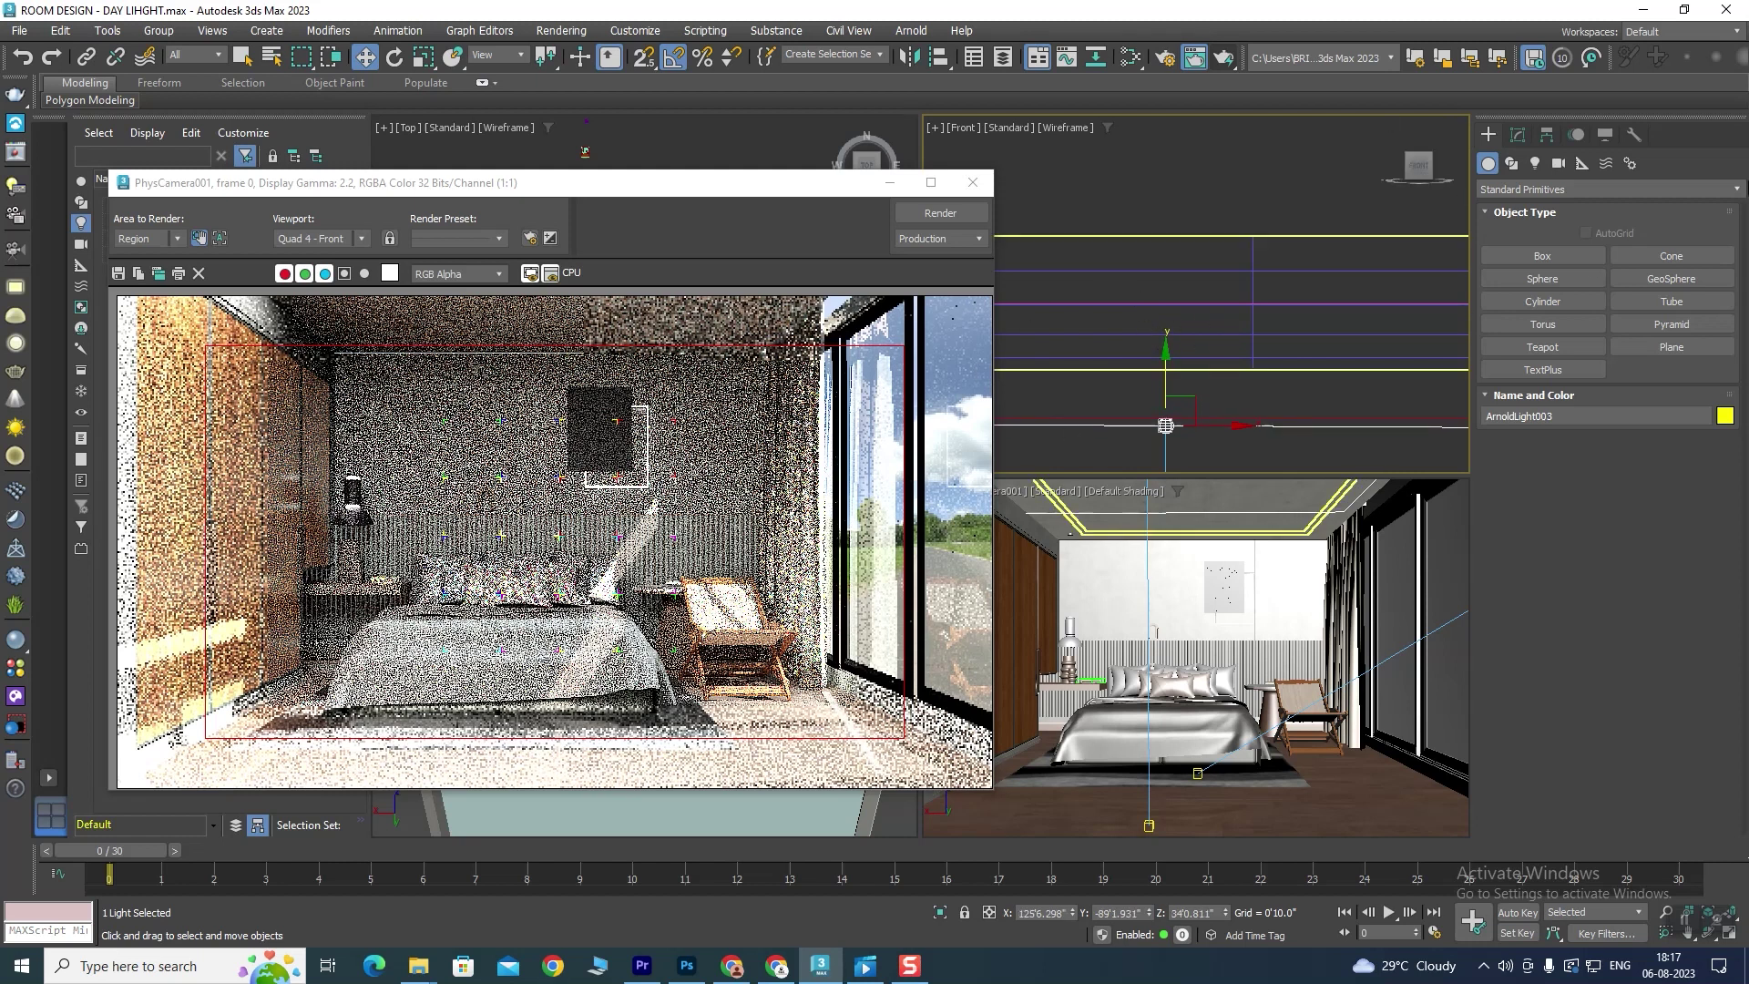
Step: Check ArnoldLight003's exposure of 2.0 in the Modify panel and re-render the region
left_click(1518, 134)
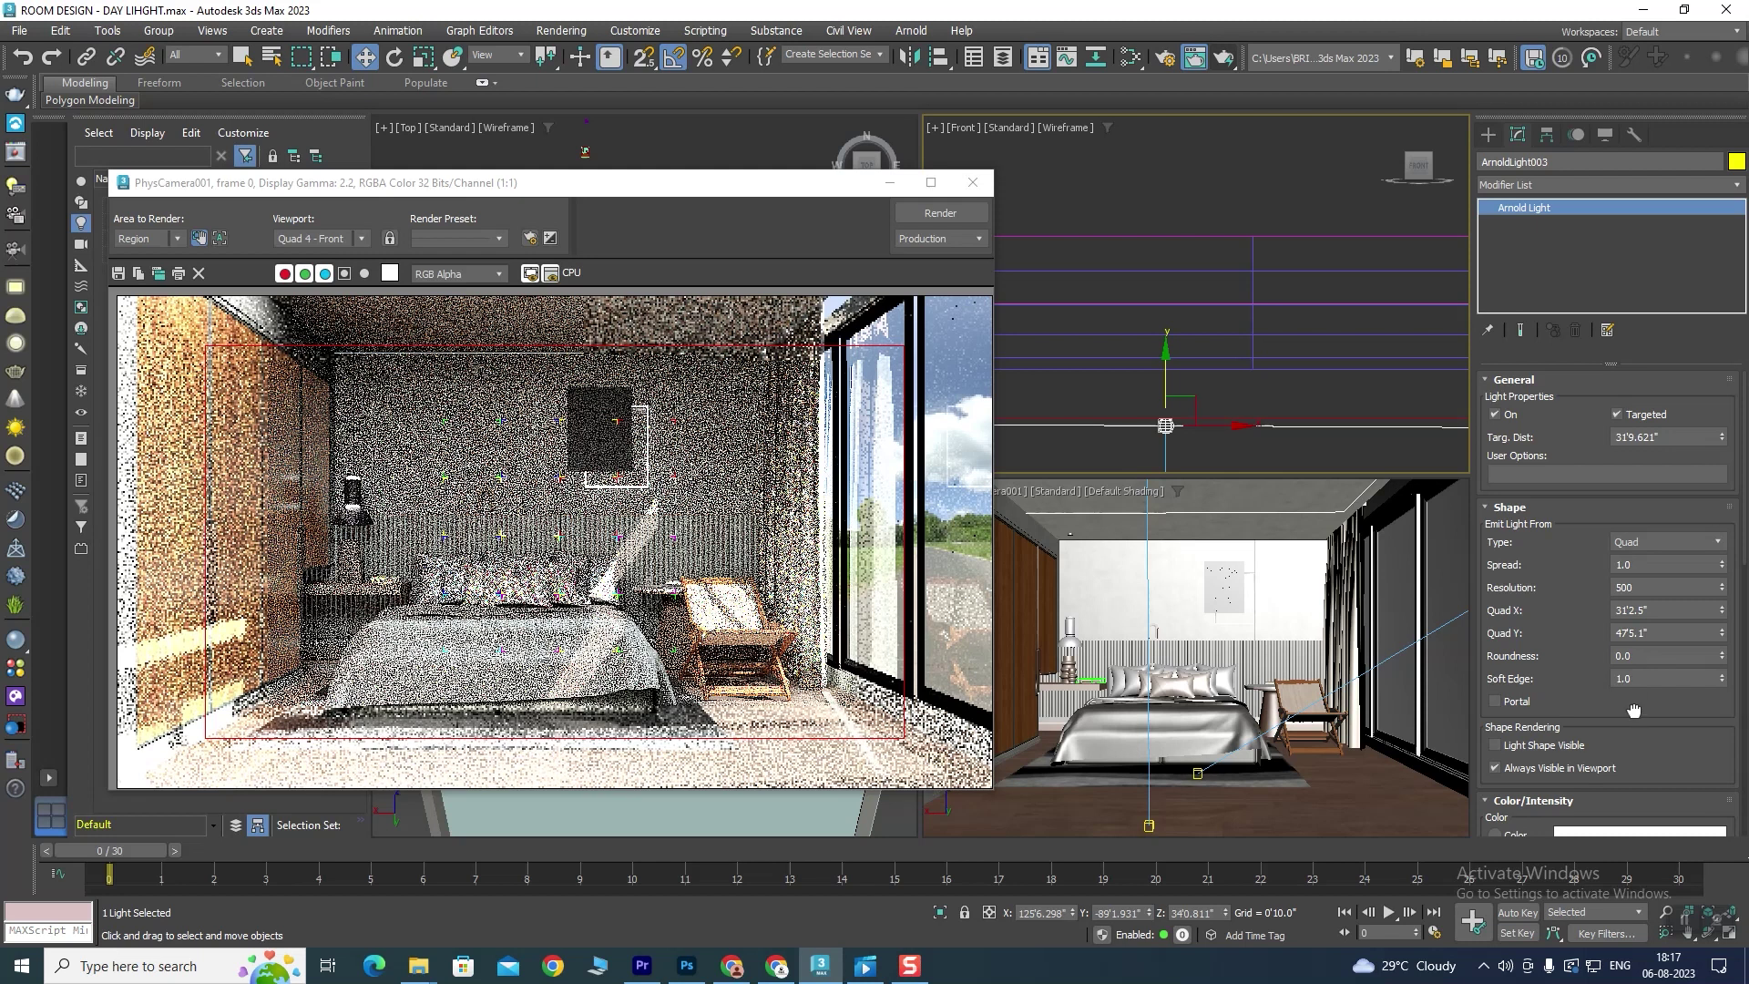
scroll(1637, 693, "down", 5)
scroll(1637, 638, "down", 1)
left_click_drag(1640, 574, 1553, 575)
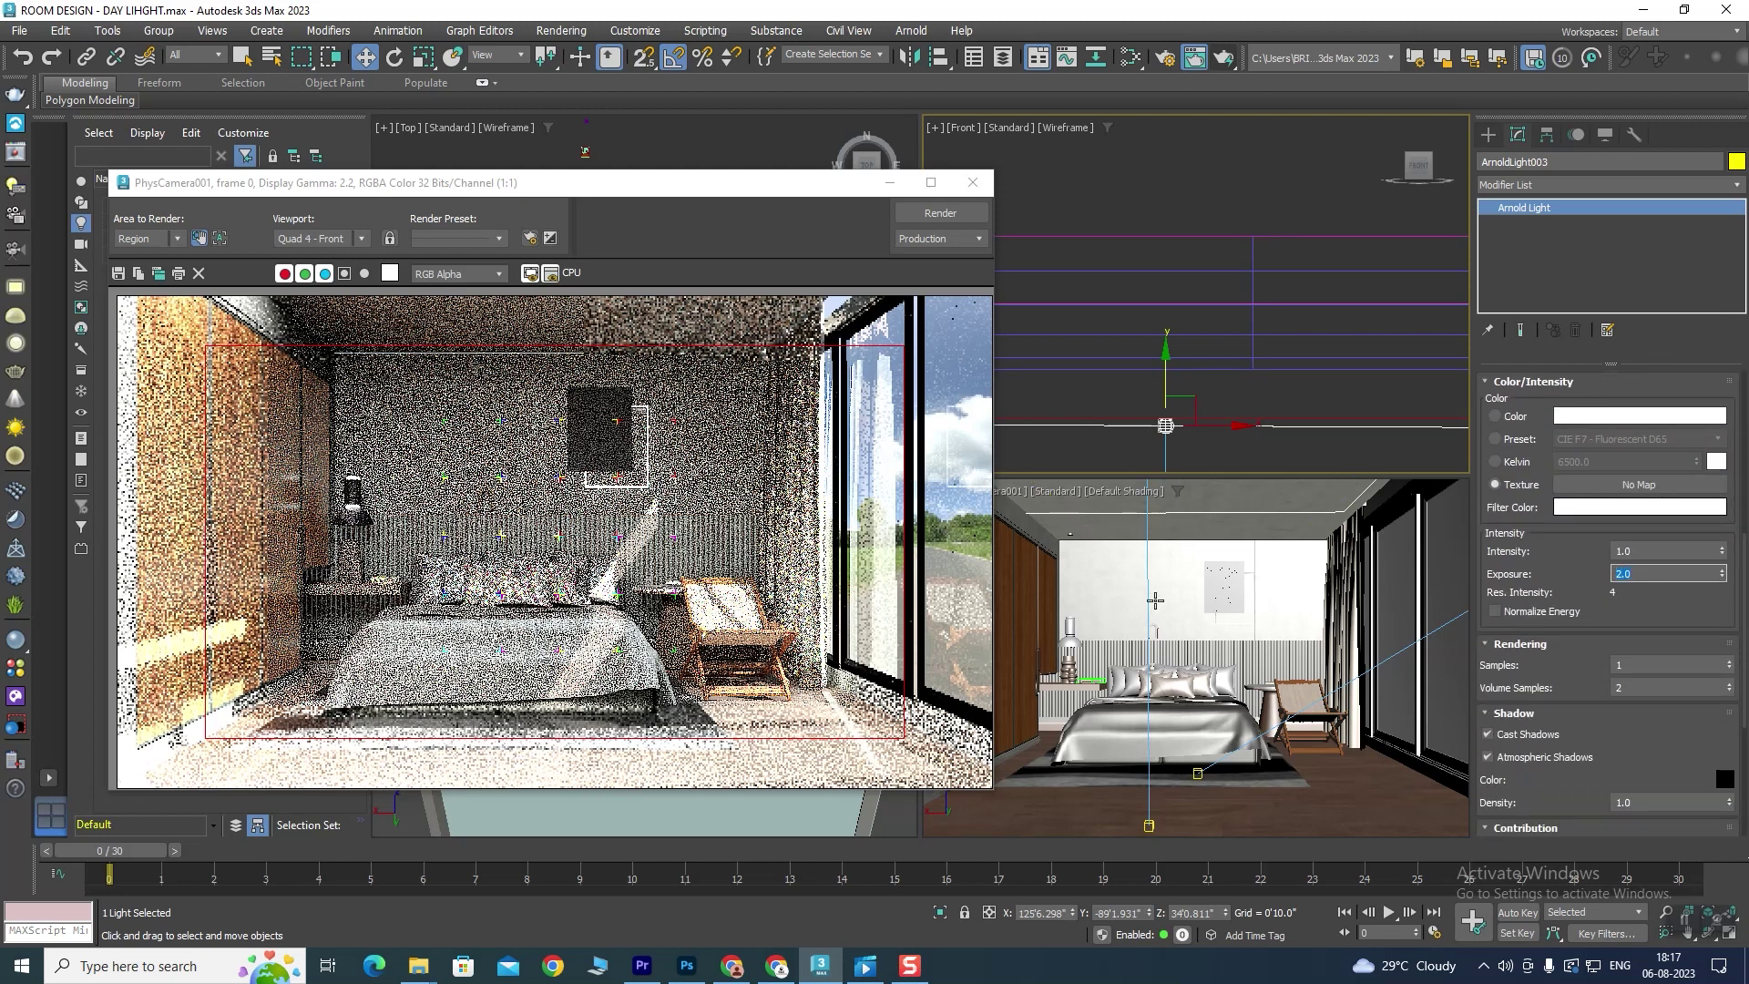
left_click(1155, 601)
left_click(942, 213)
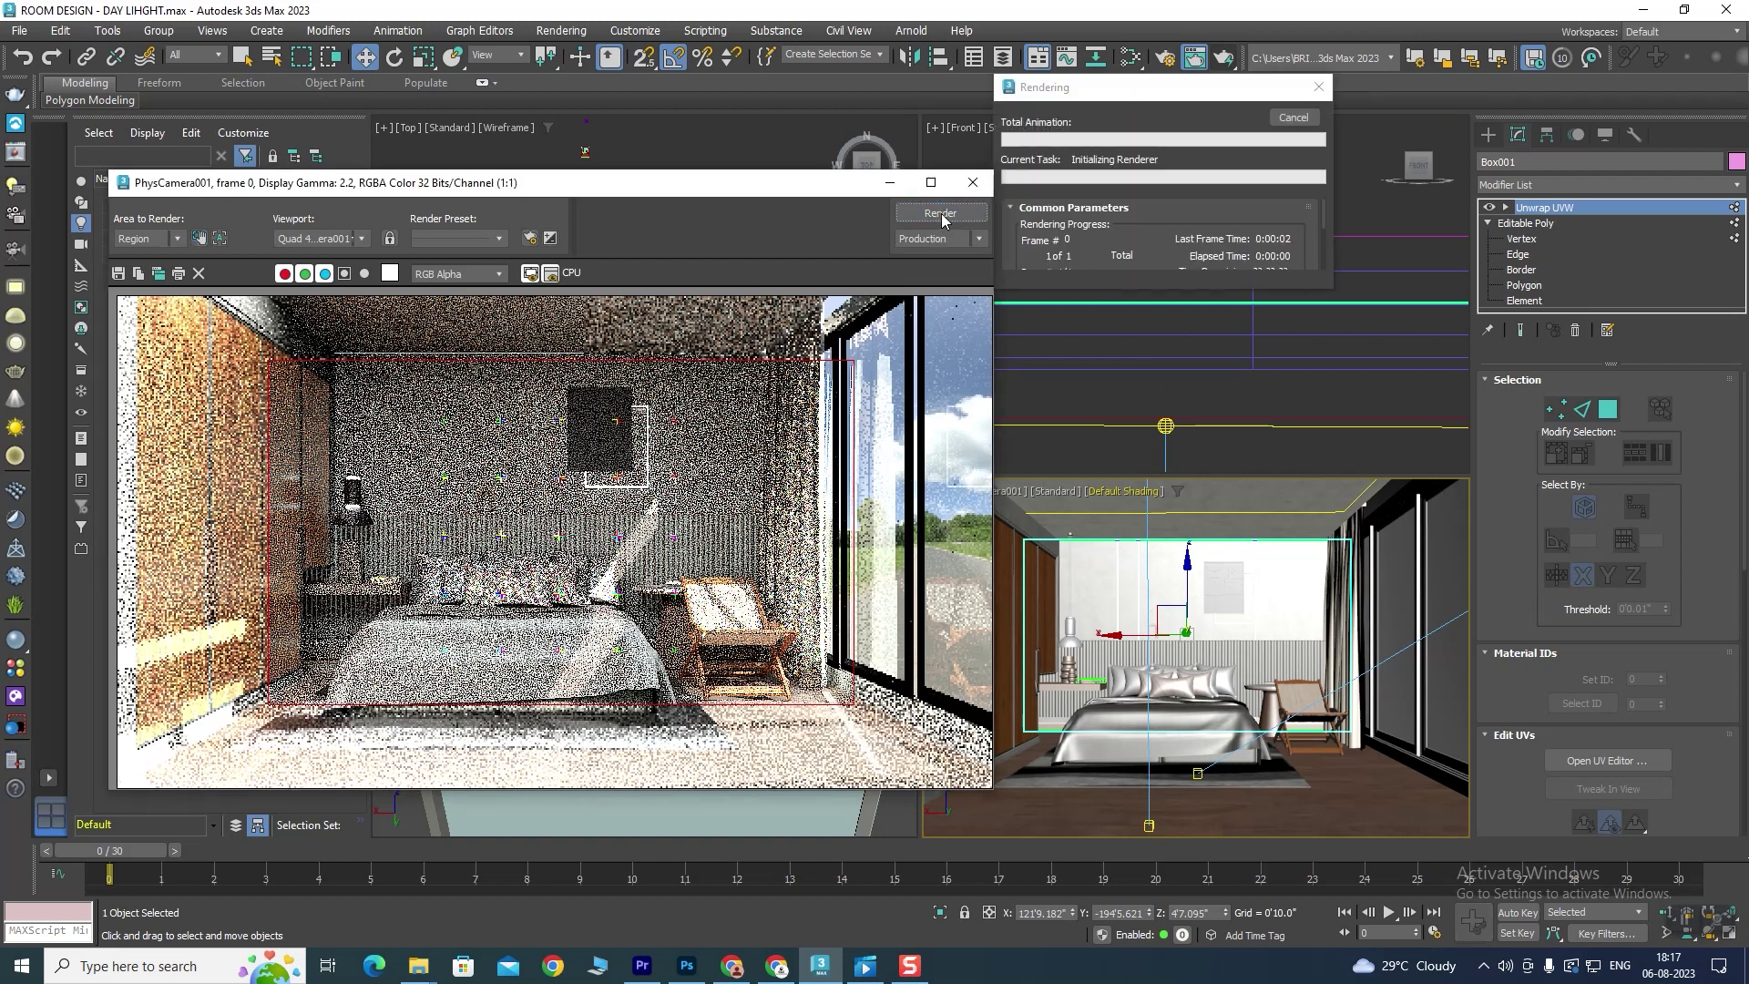
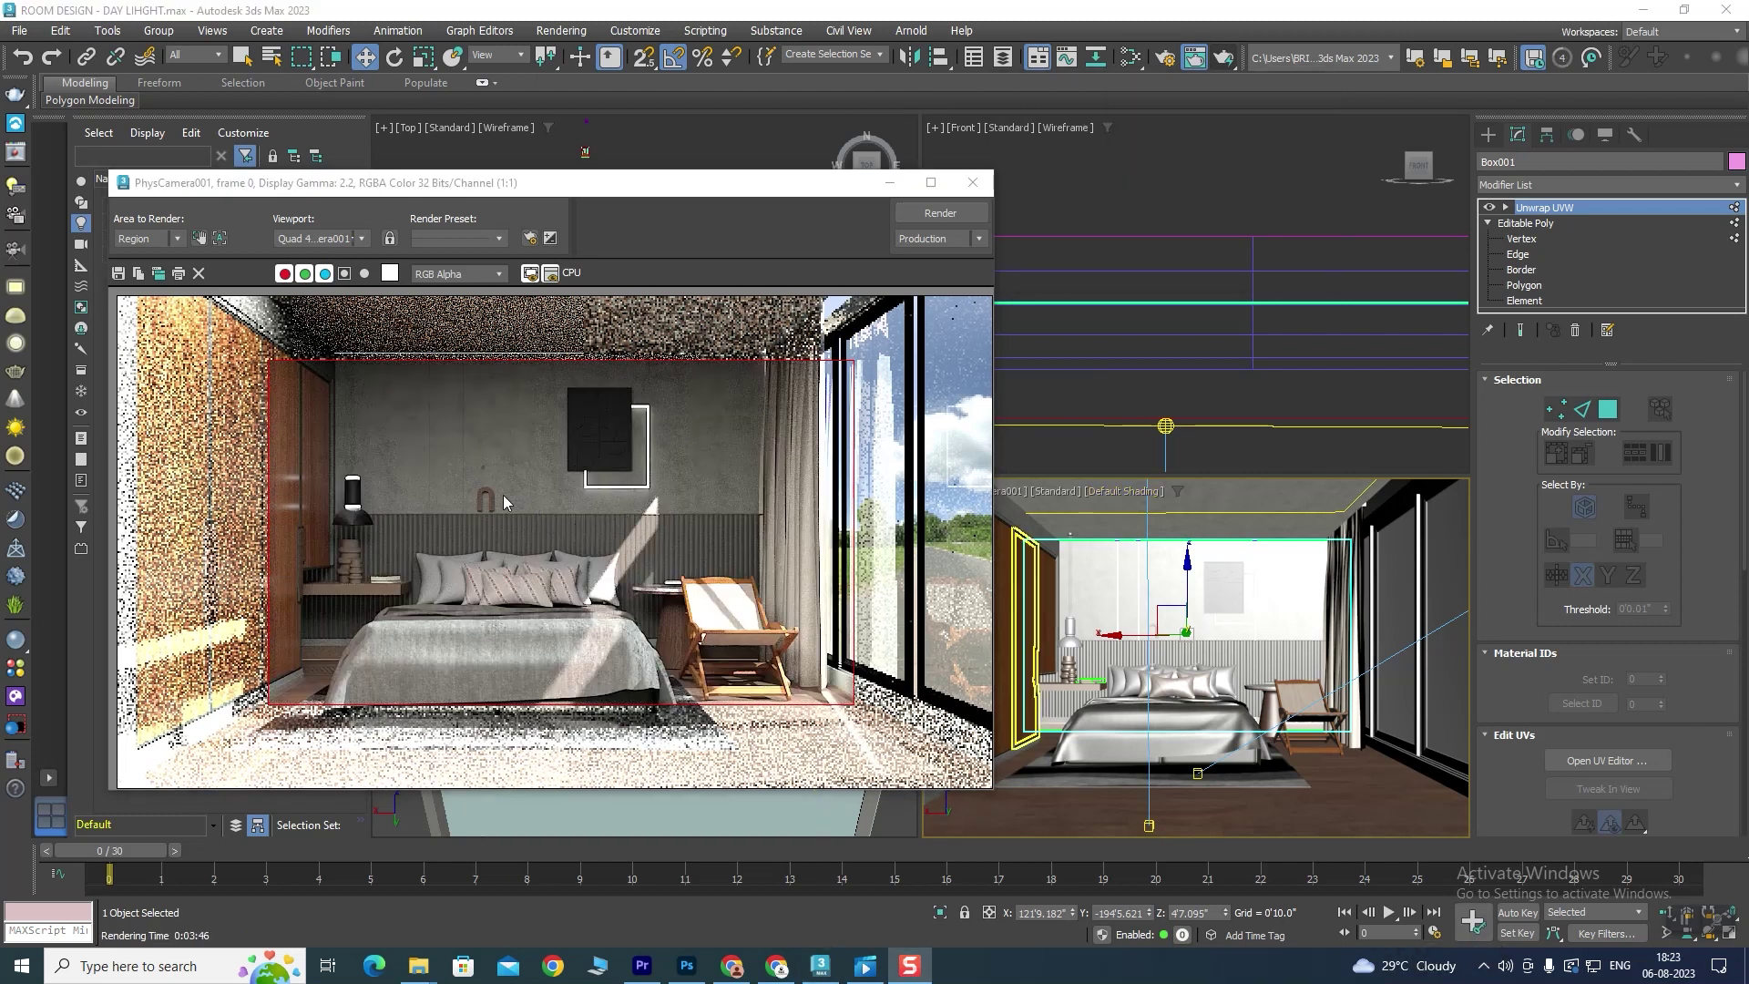
Step: Zoom around the finished render, then close the Rendered Frame Window
scroll(503, 495, "up", 3)
scroll(501, 488, "down", 3)
scroll(511, 470, "up", 3)
scroll(510, 485, "down", 1)
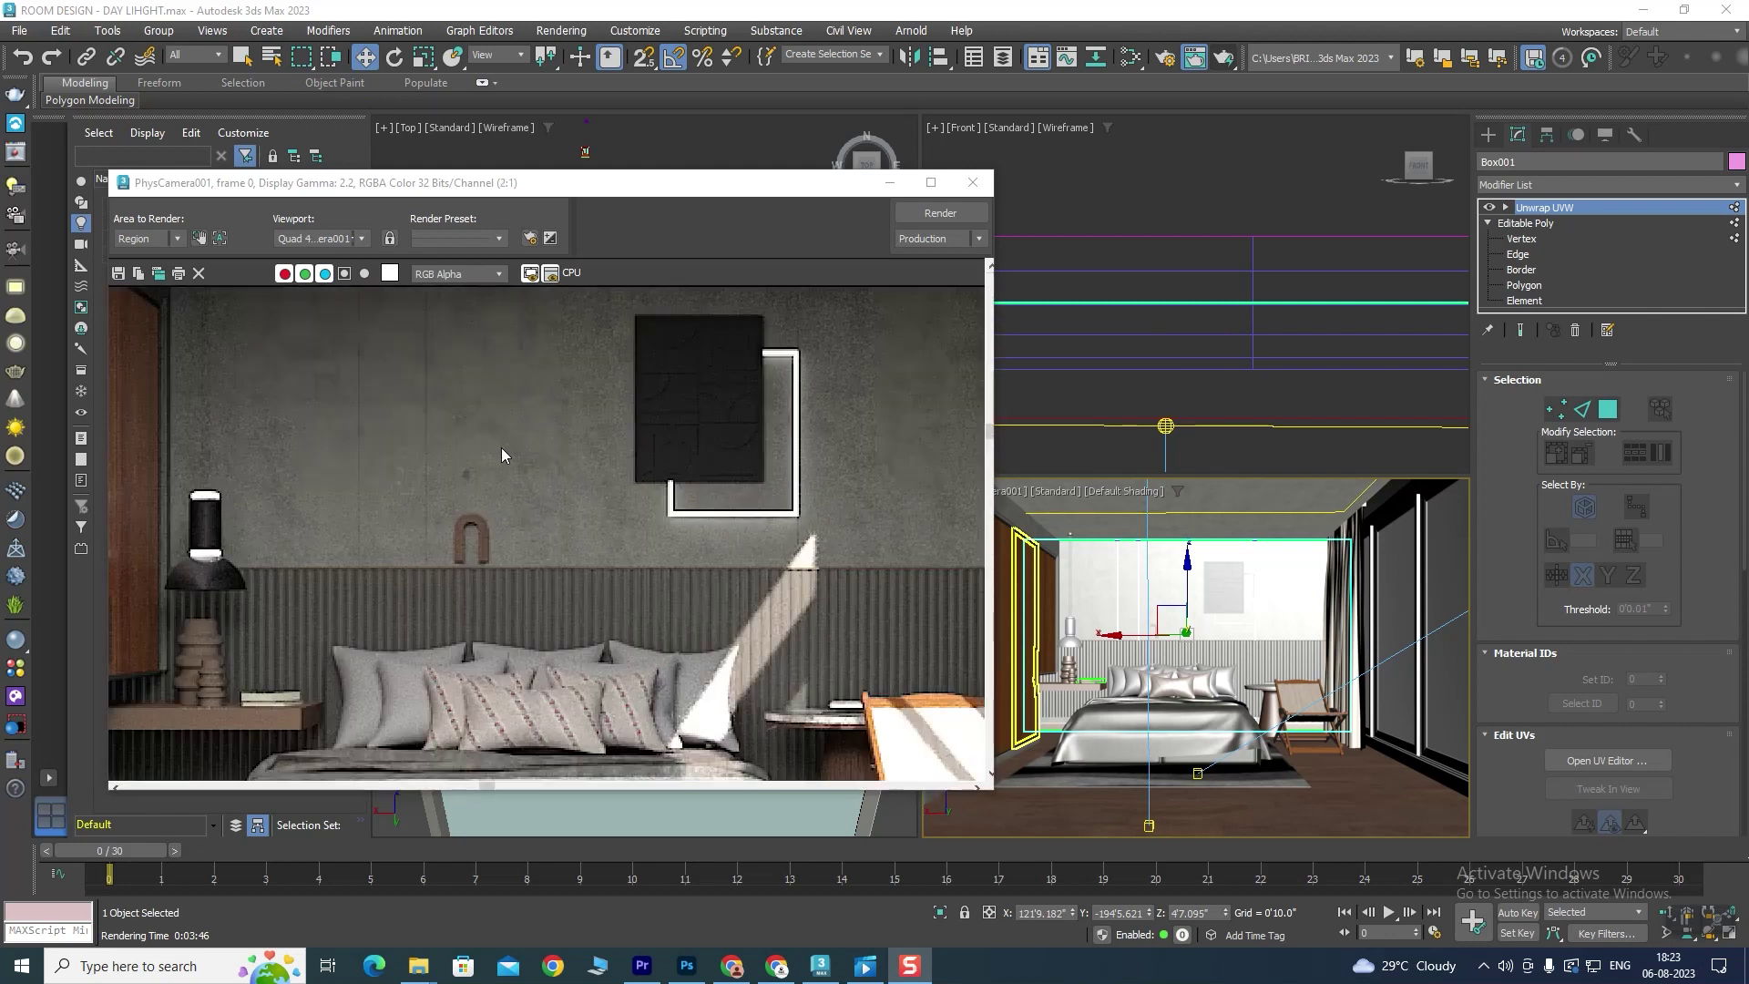
scroll(532, 437, "down", 2)
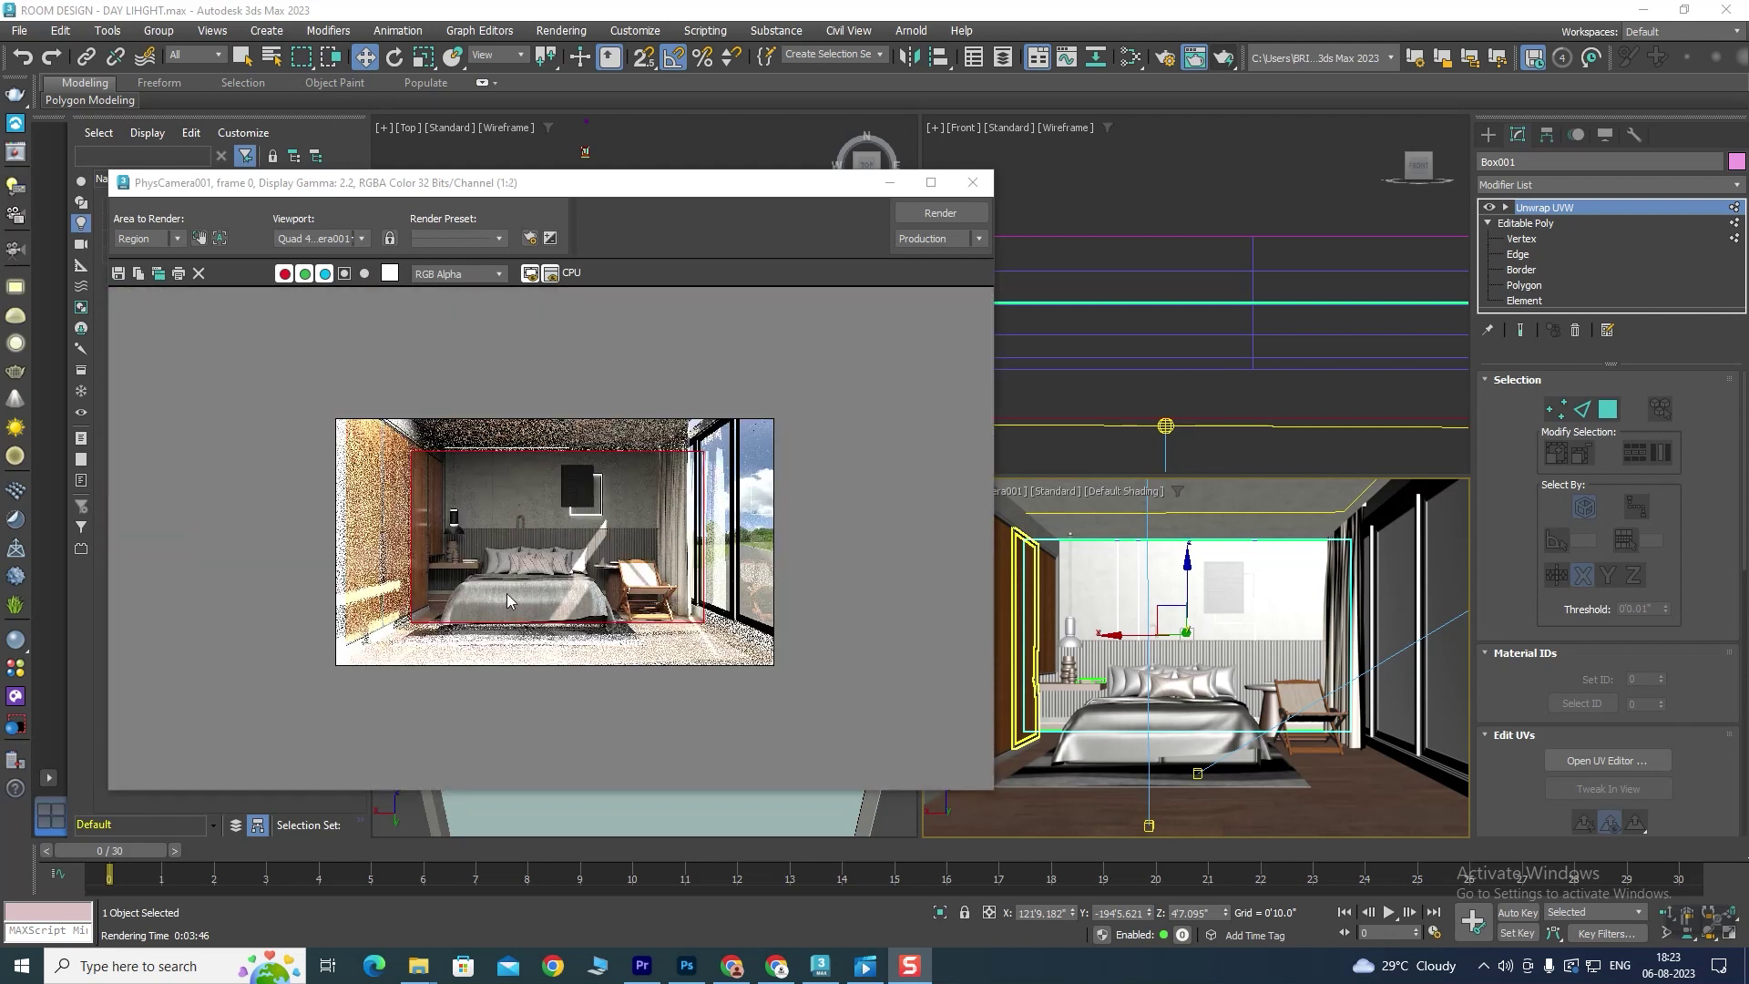
scroll(506, 593, "up", 1)
scroll(315, 461, "up", 1)
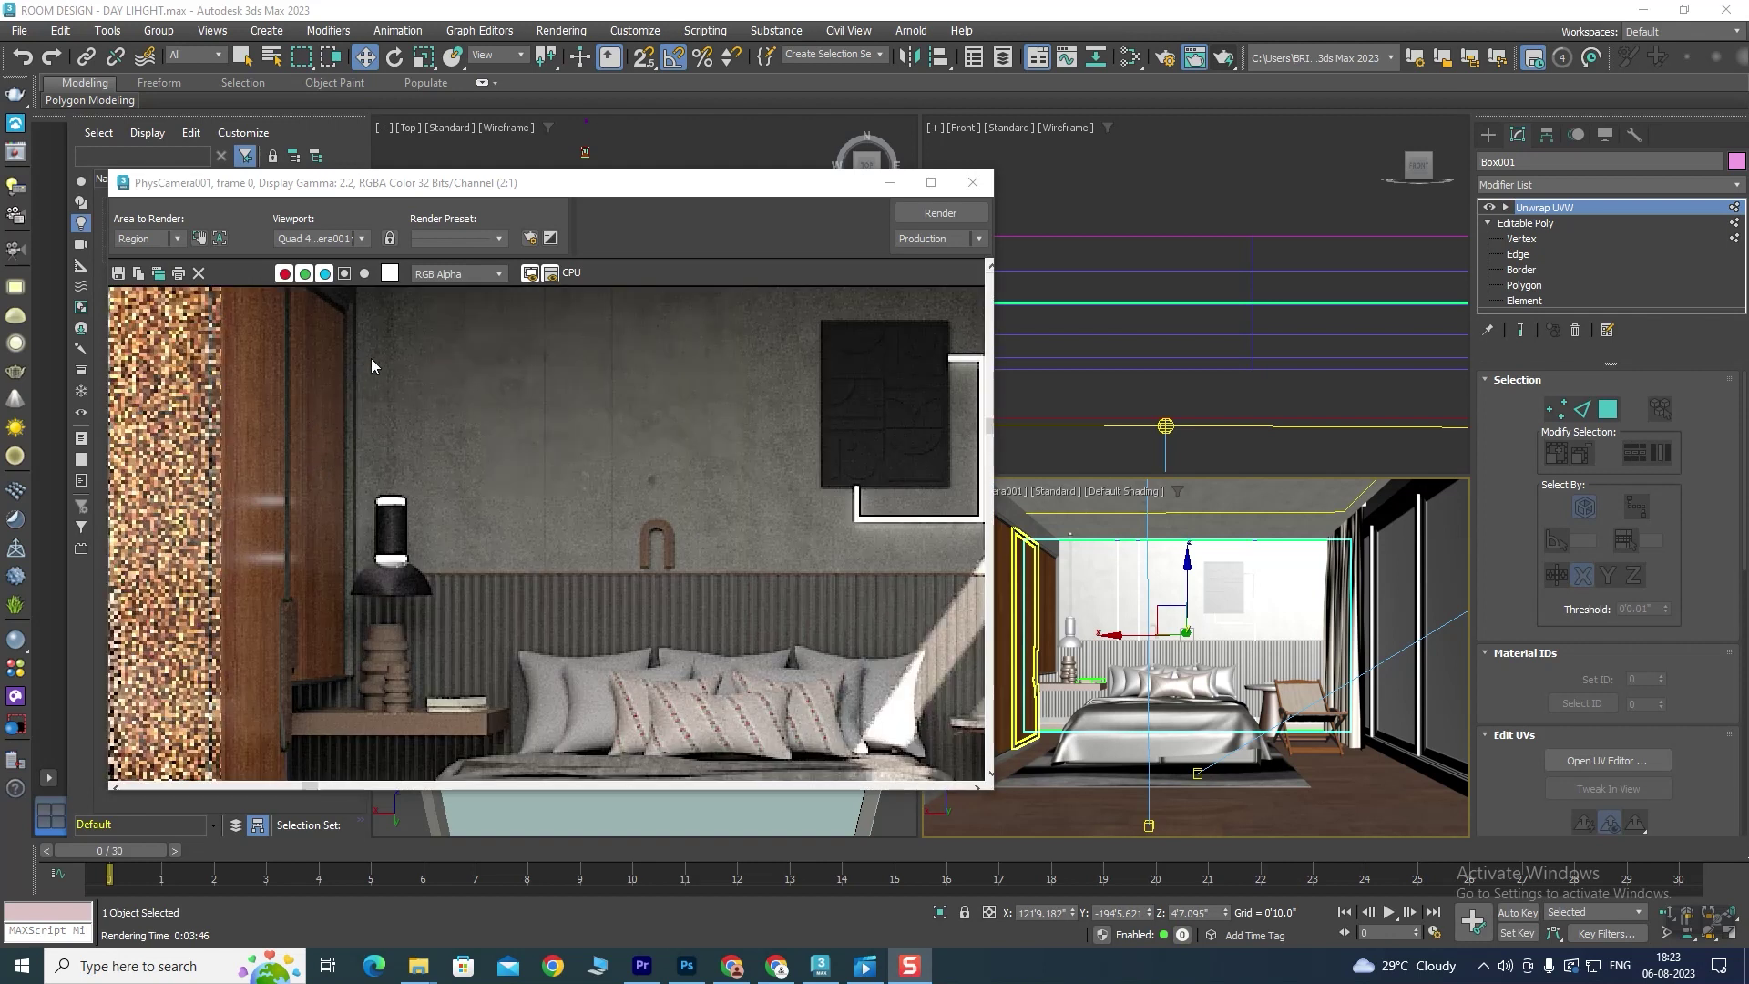
scroll(350, 371, "down", 1)
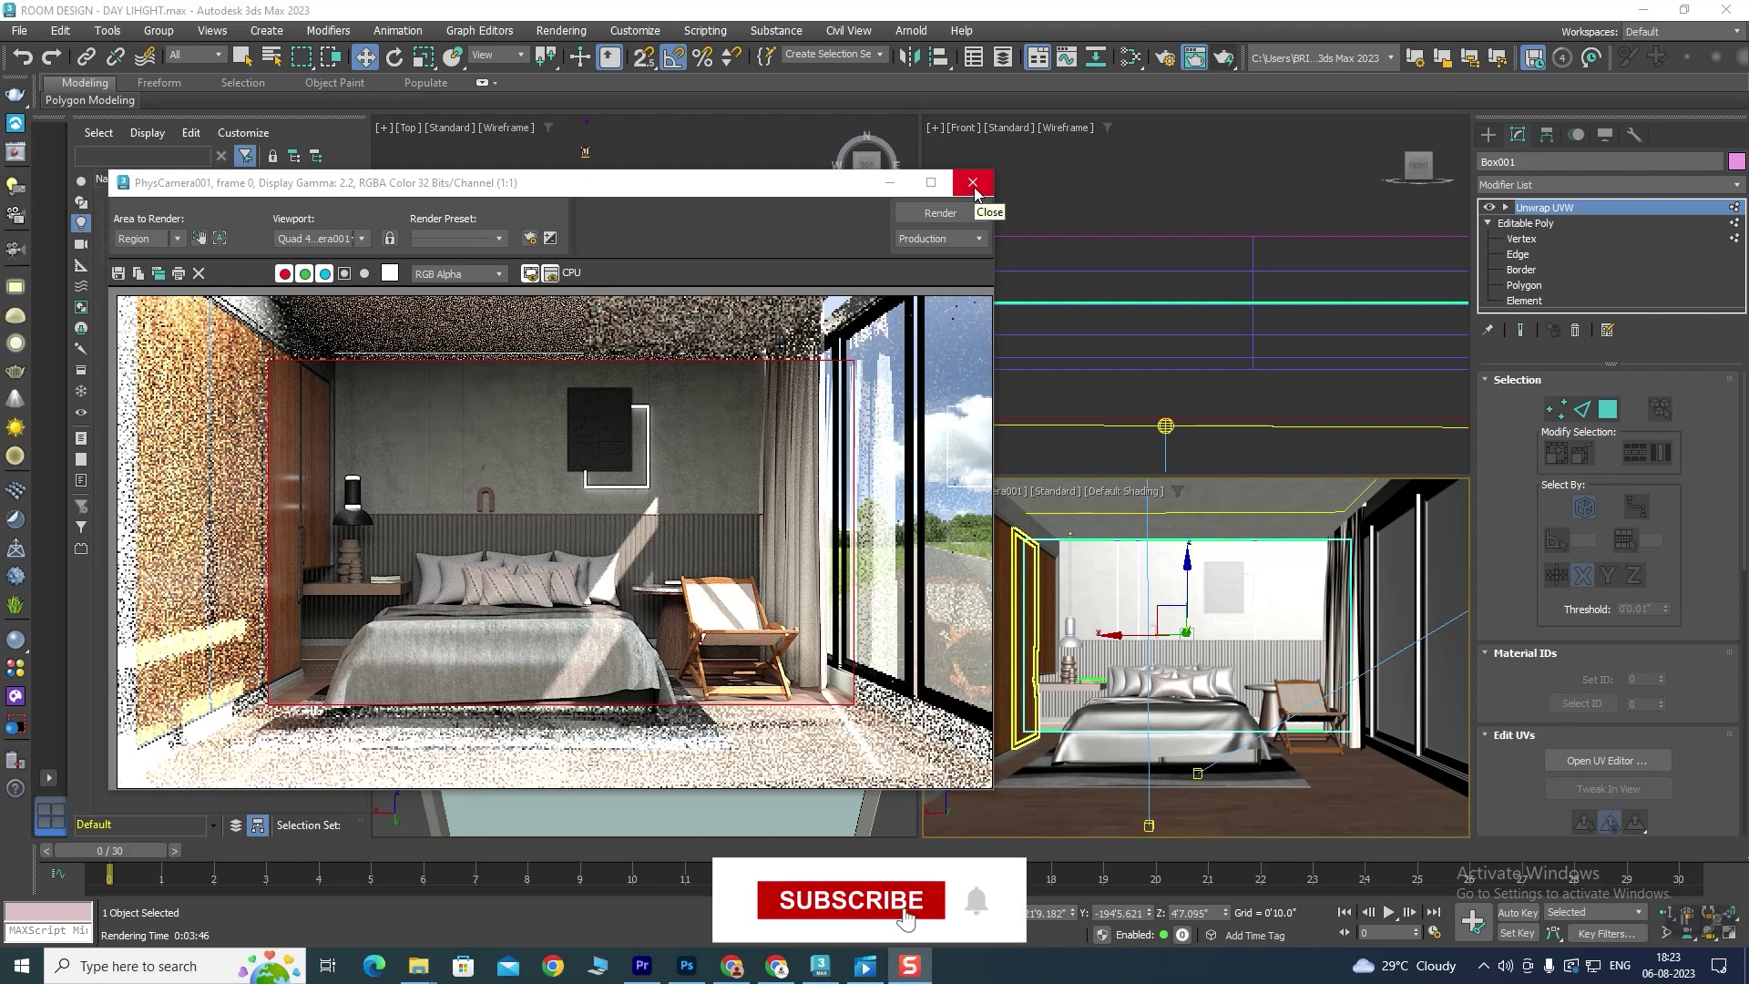
left_click(974, 184)
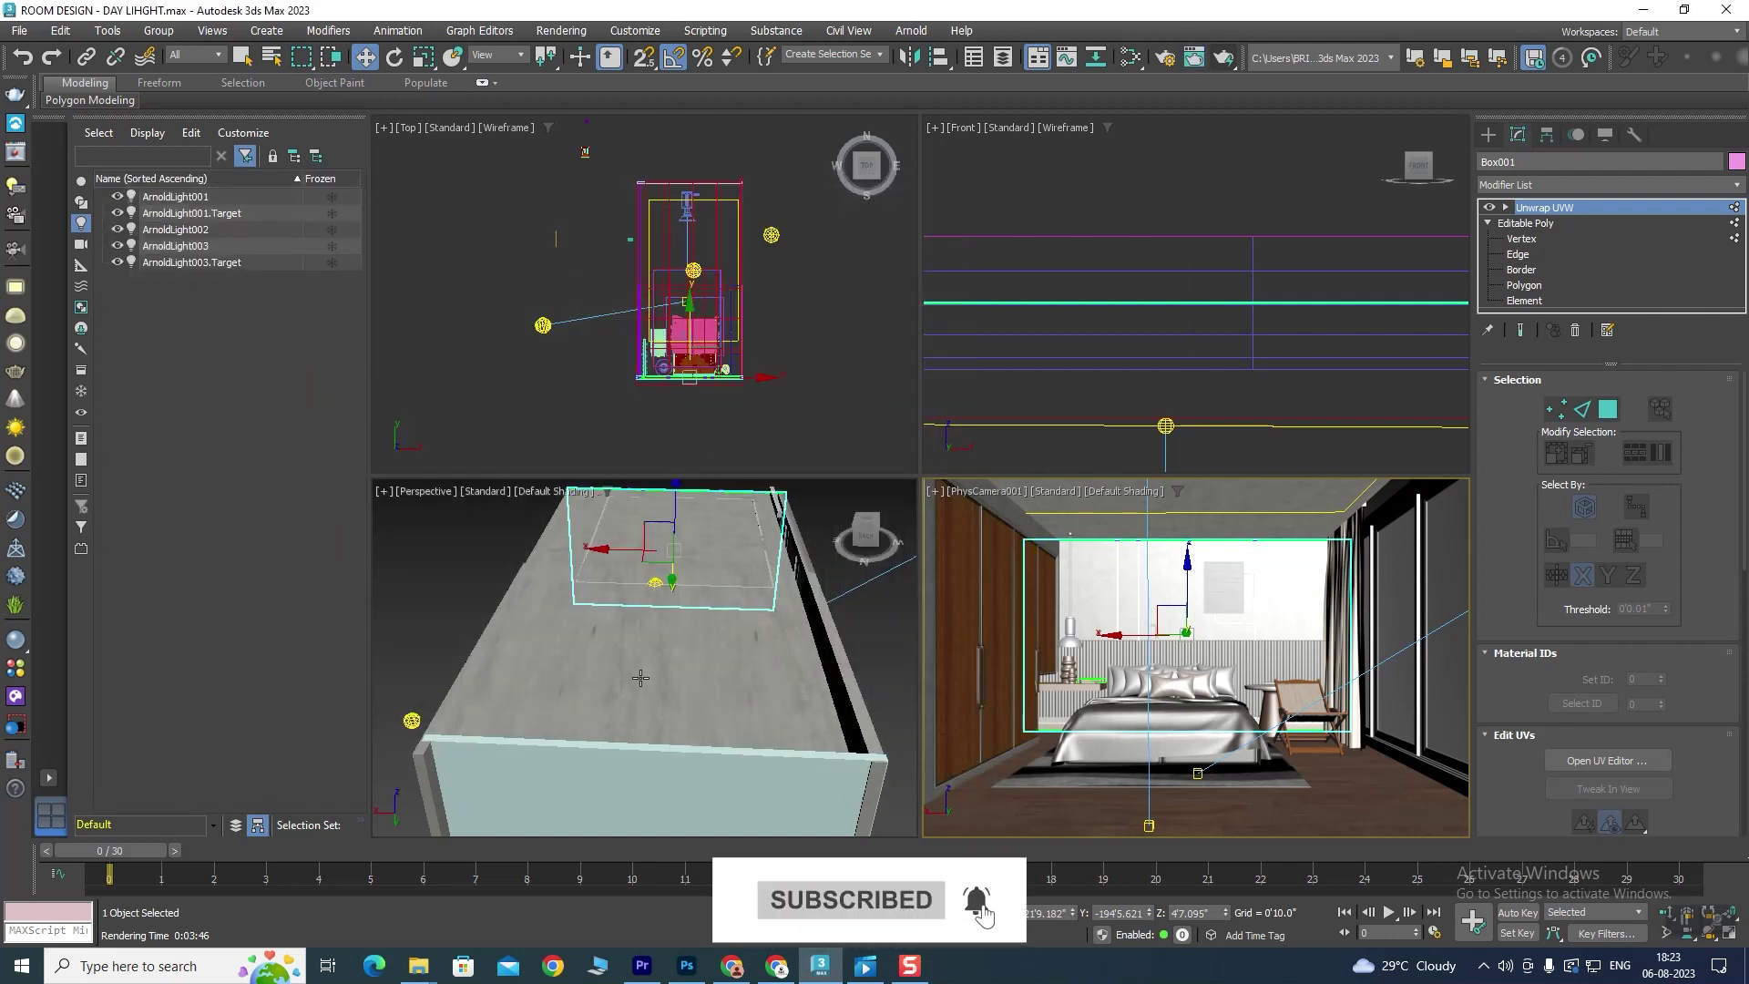
Step: Orbit and zoom the Perspective viewport to face the bedroom wall
mouse_move(640, 678)
middle_mouse_down("alt")
mouse_move(659, 629)
mouse_move(623, 699)
middle_mouse_up("alt")
scroll(695, 656, "up", 3)
scroll(652, 647, "up", 2)
scroll(652, 636, "up", 2)
scroll(652, 635, "up", 1)
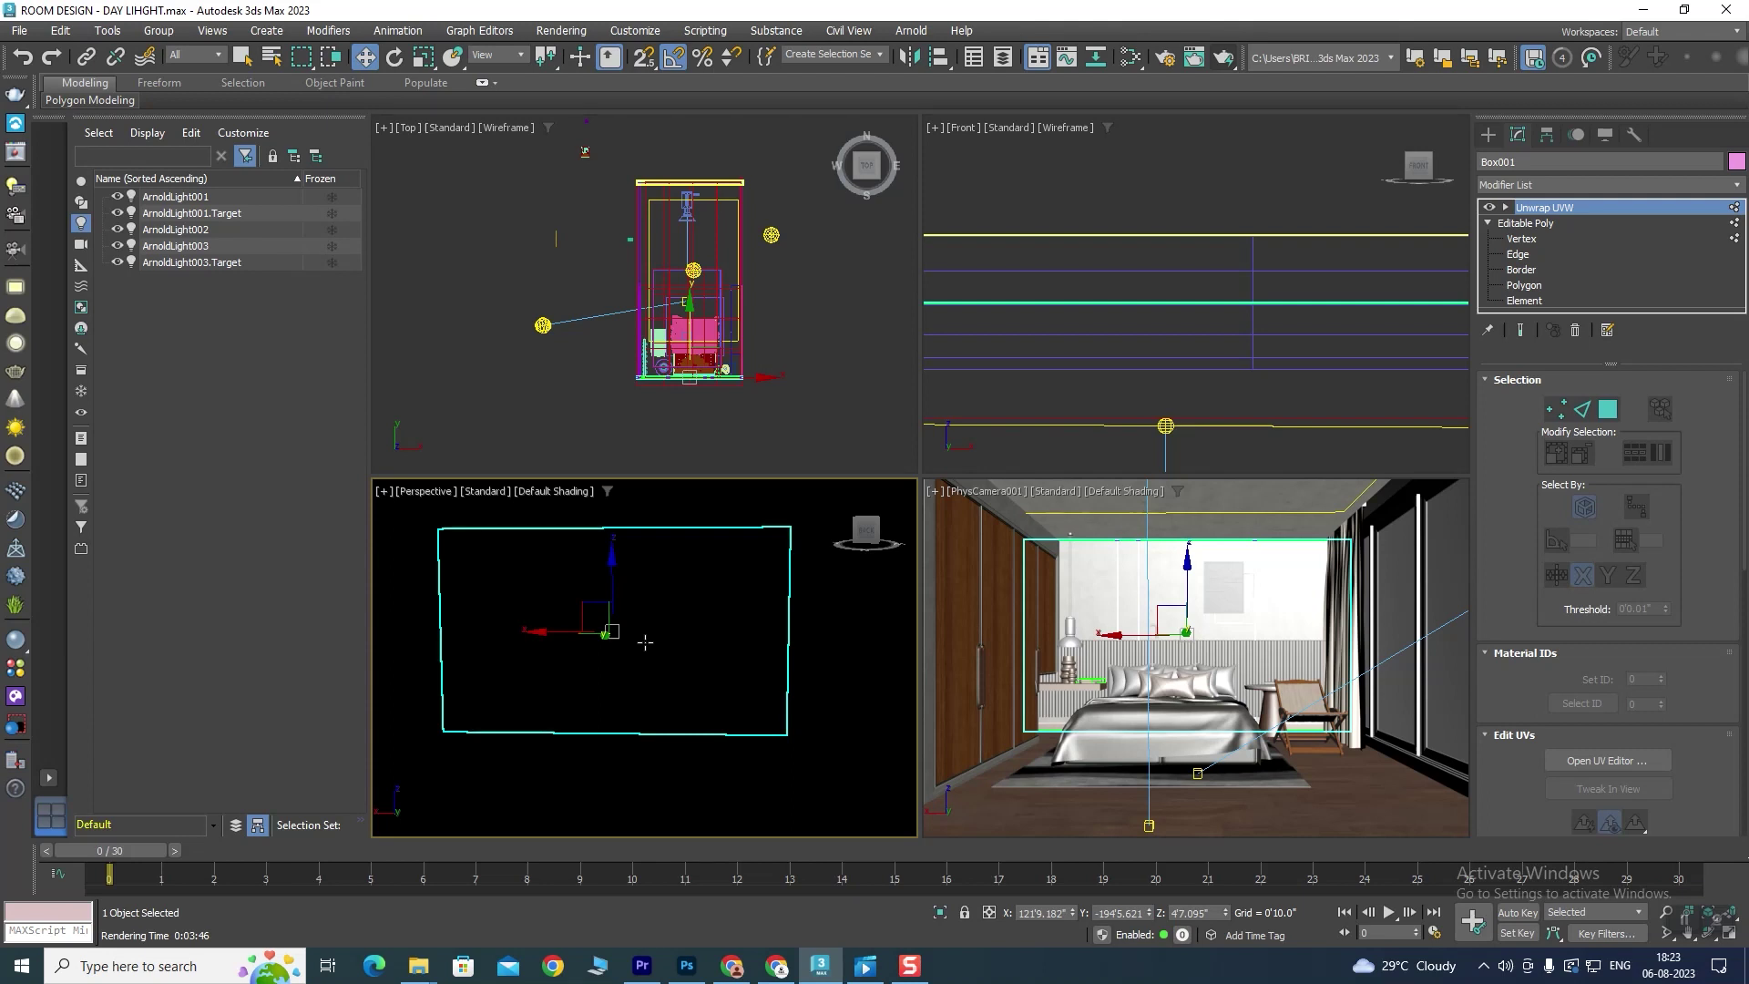
scroll(645, 642, "down", 3)
scroll(683, 656, "up", 3)
scroll(717, 673, "up", 1)
scroll(715, 674, "down", 1)
scroll(711, 675, "up", 1)
scroll(692, 678, "up", 2)
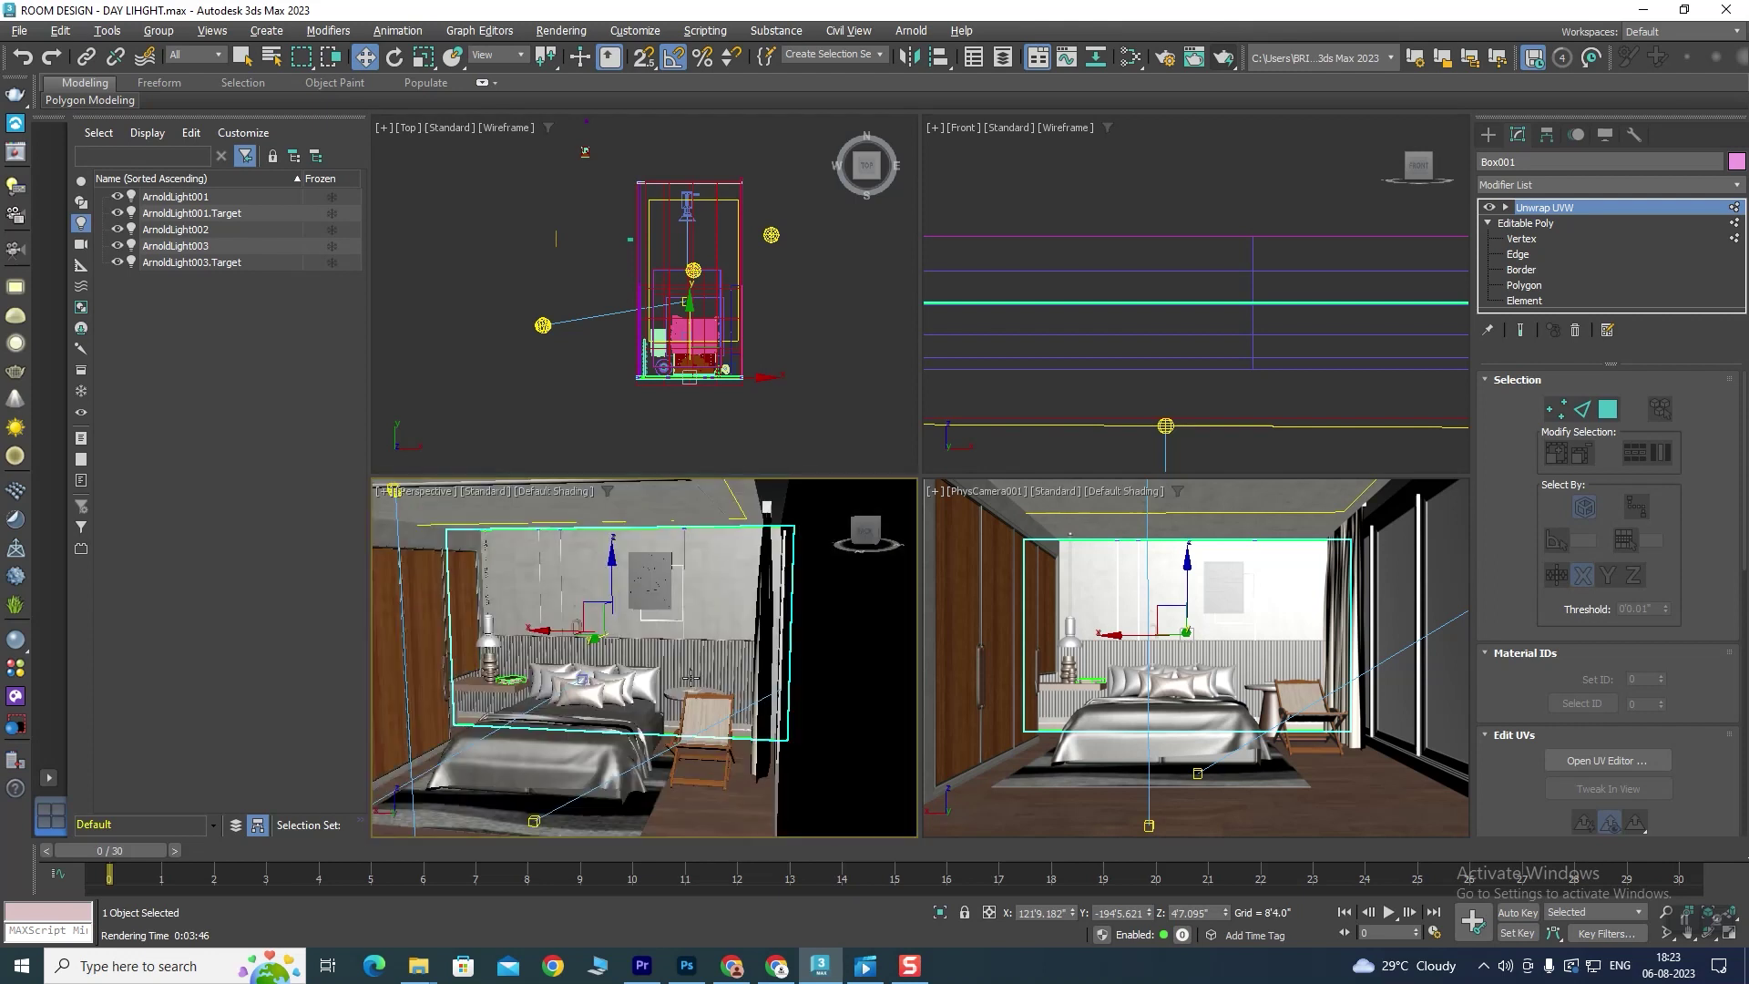
scroll(674, 655, "up", 2)
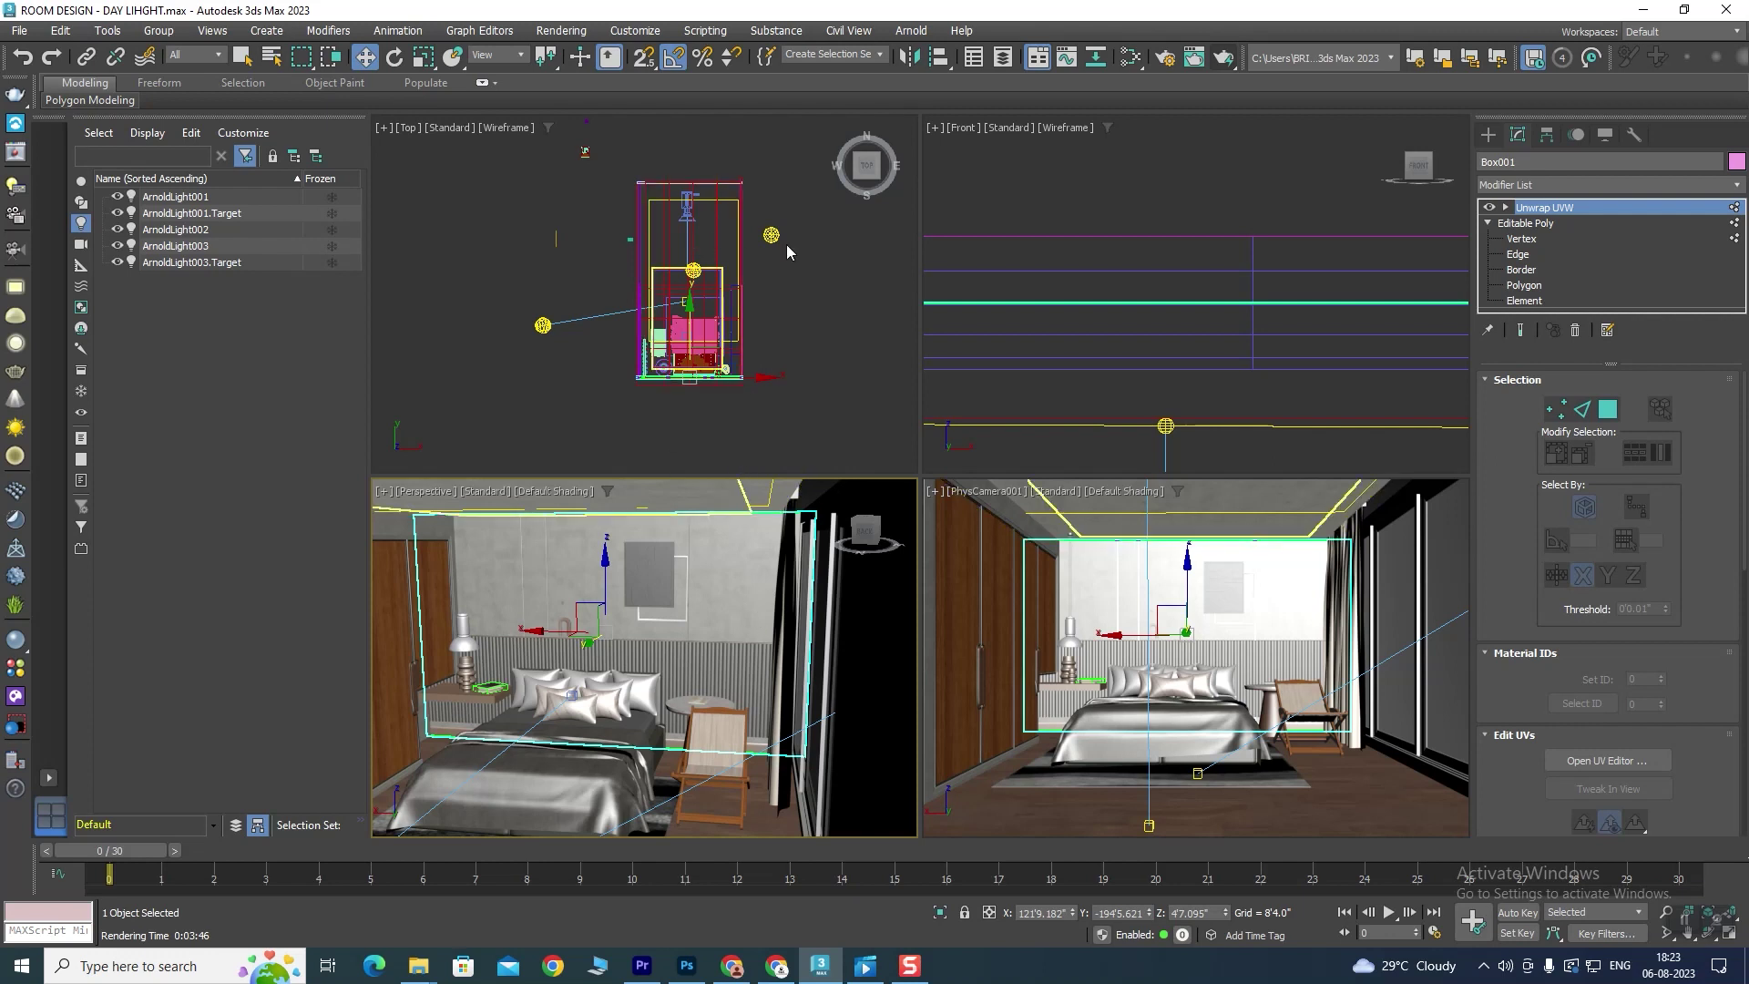
scroll(637, 656, "down", 5)
Step: Orbit the Perspective view outside the room and around to a tilted close-up of the pillows
mouse_move(638, 656)
middle_mouse_down()
mouse_move(671, 660)
mouse_move(666, 679)
middle_mouse_up()
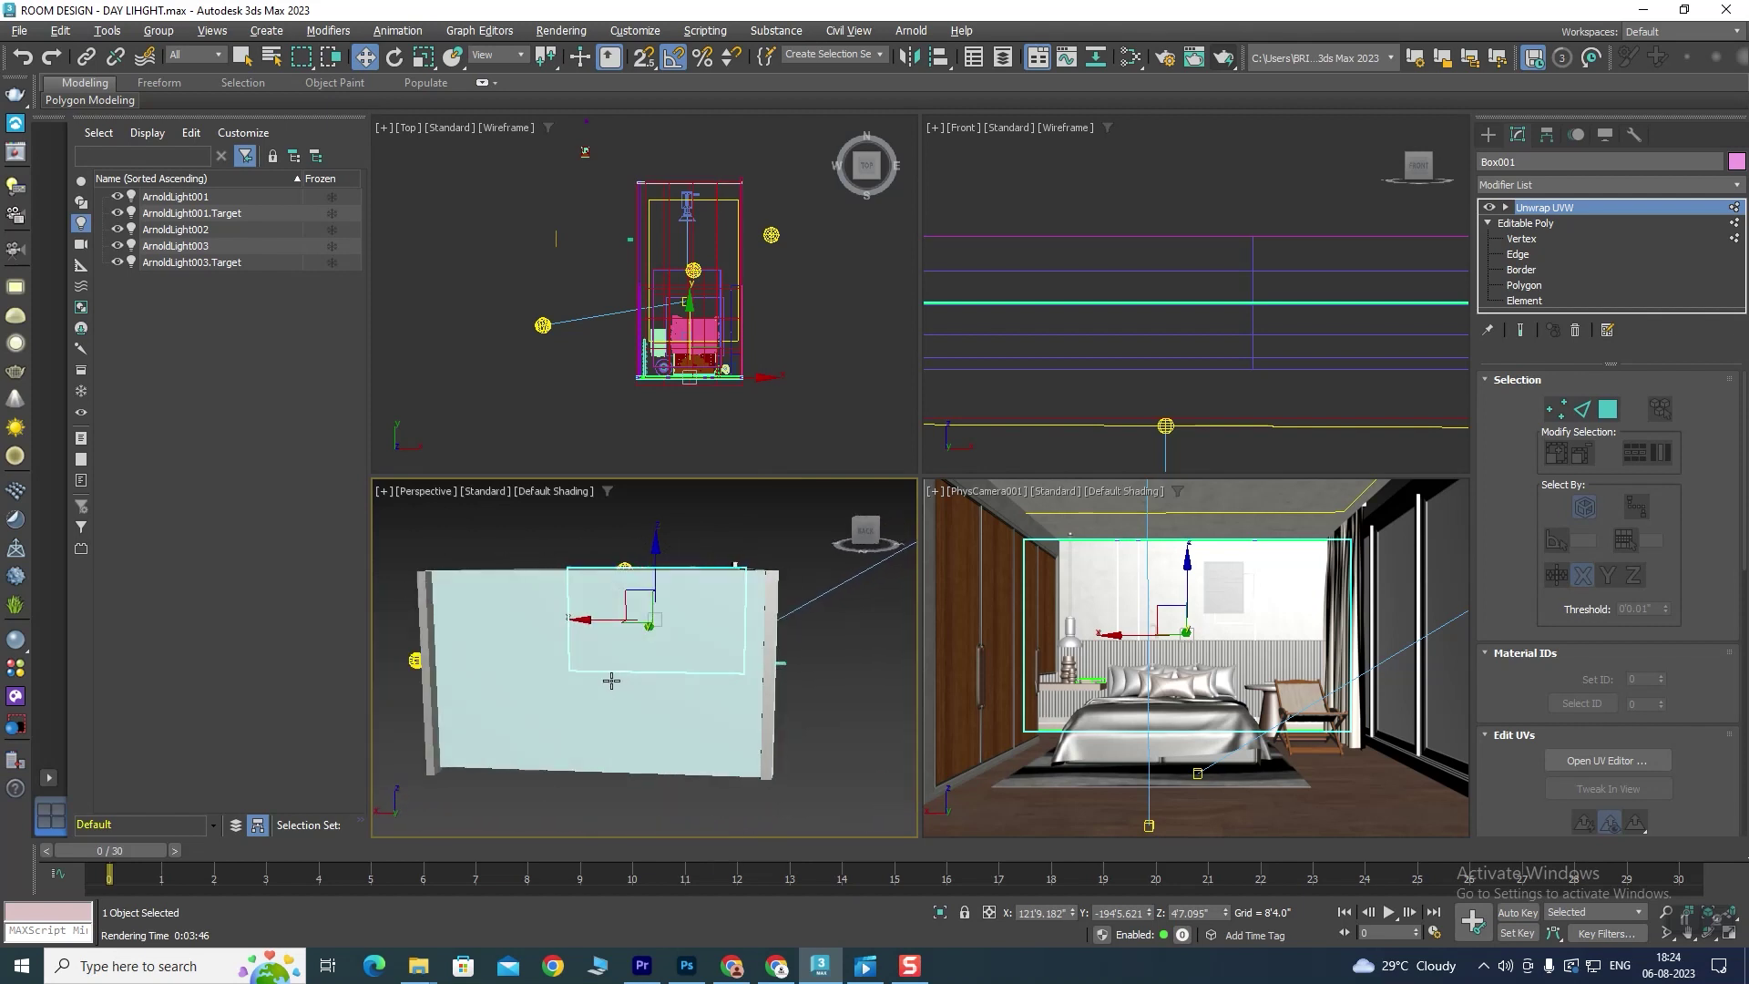
scroll(666, 678, "up", 2)
scroll(672, 670, "up", 5)
middle_click_drag(671, 670, 693, 692, "alt")
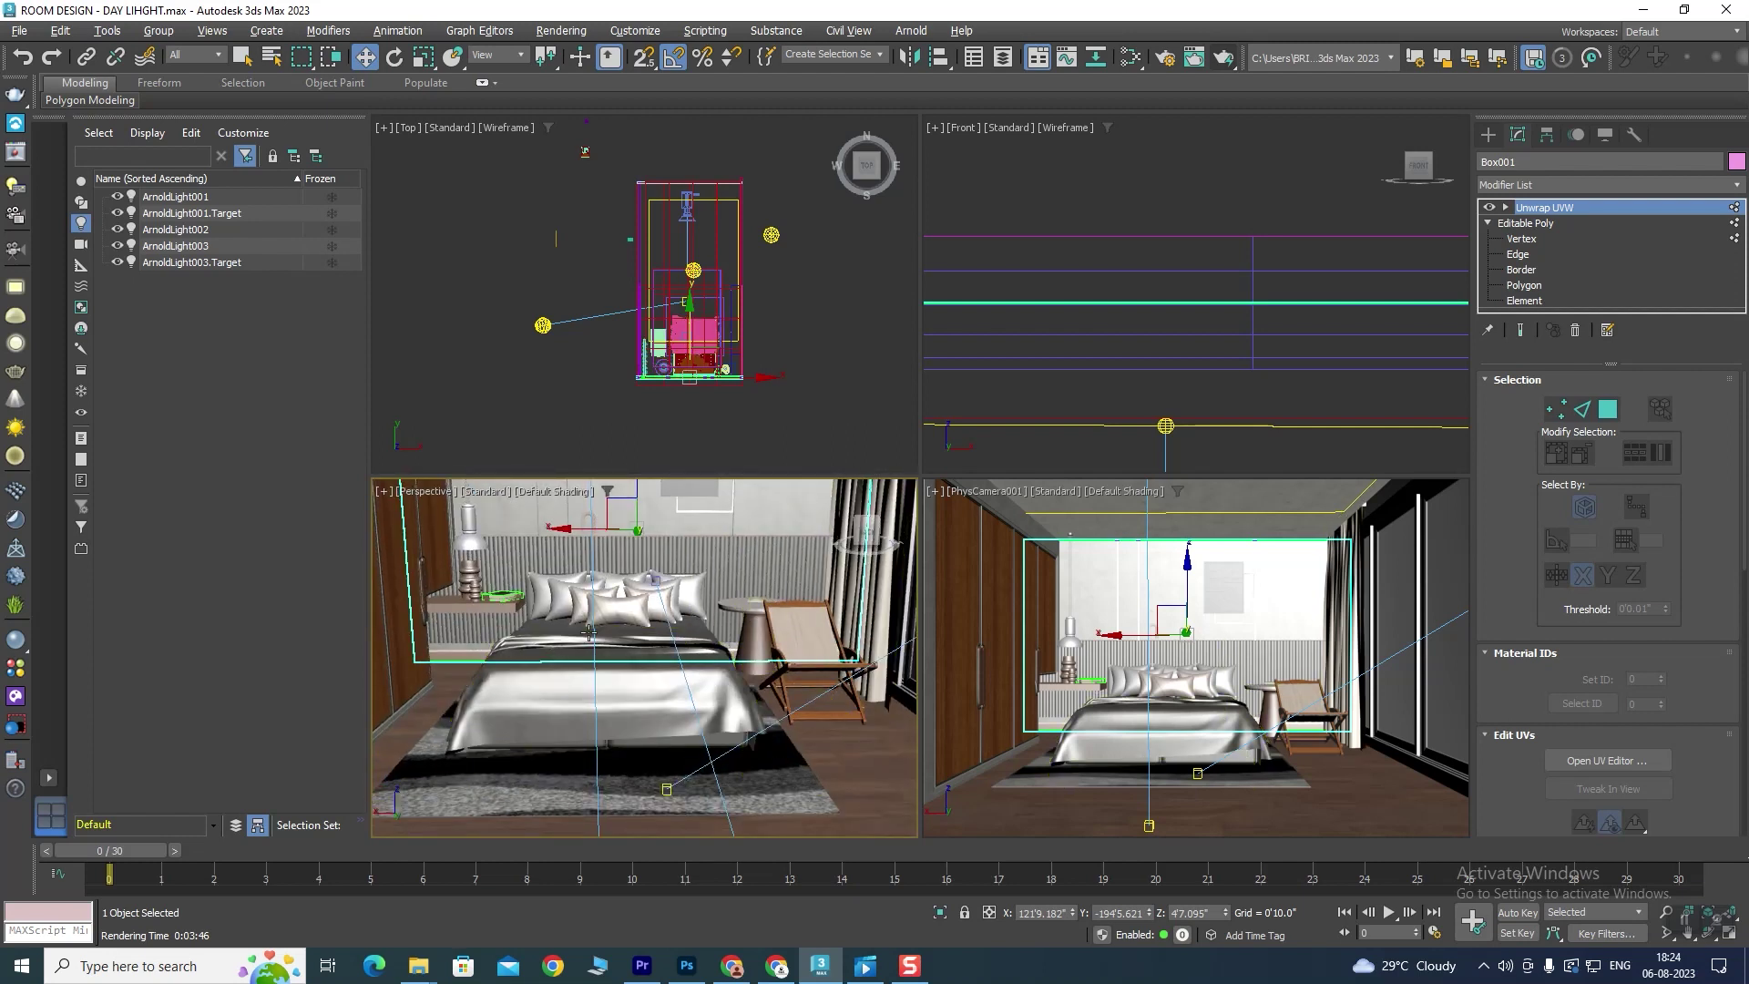
scroll(625, 543, "up", 5)
mouse_move(625, 543)
middle_mouse_down("alt")
mouse_move(702, 606)
mouse_move(641, 654)
mouse_move(671, 598)
mouse_move(557, 682)
mouse_move(616, 672)
middle_mouse_up("alt")
scroll(556, 682, "down", 5)
scroll(556, 682, "down", 5)
scroll(616, 673, "up", 10)
scroll(574, 679, "up", 3)
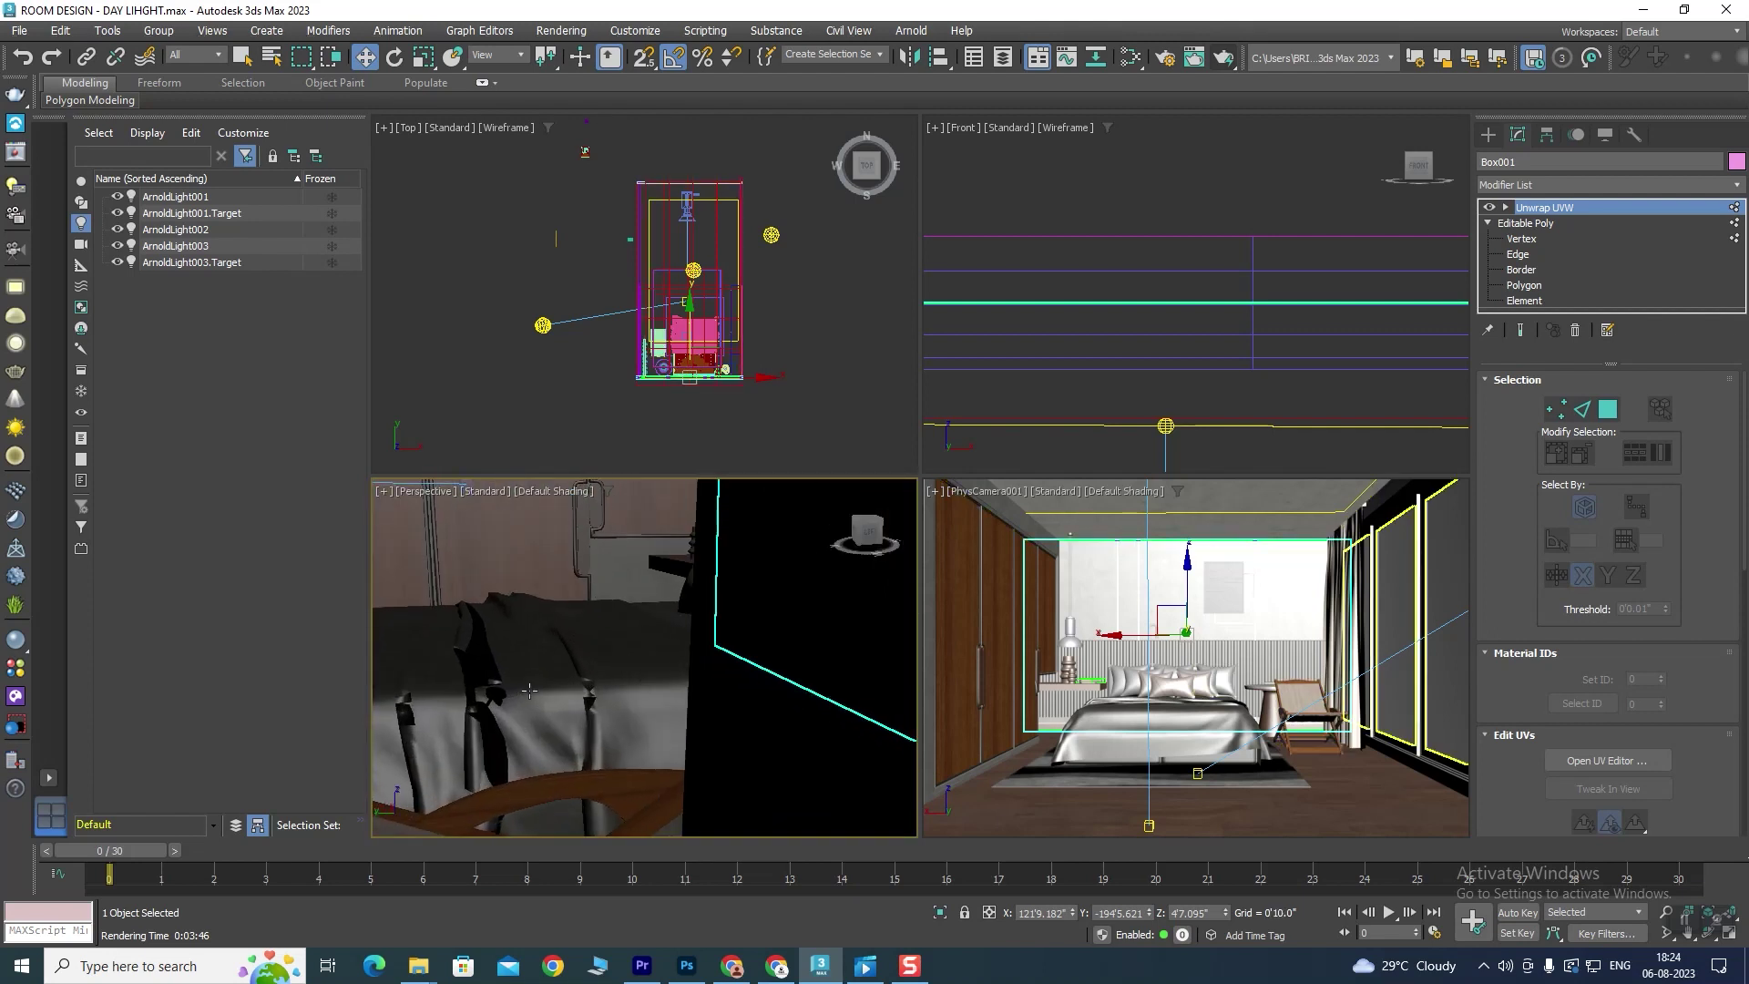
scroll(535, 686, "up", 2)
scroll(535, 686, "down", 5)
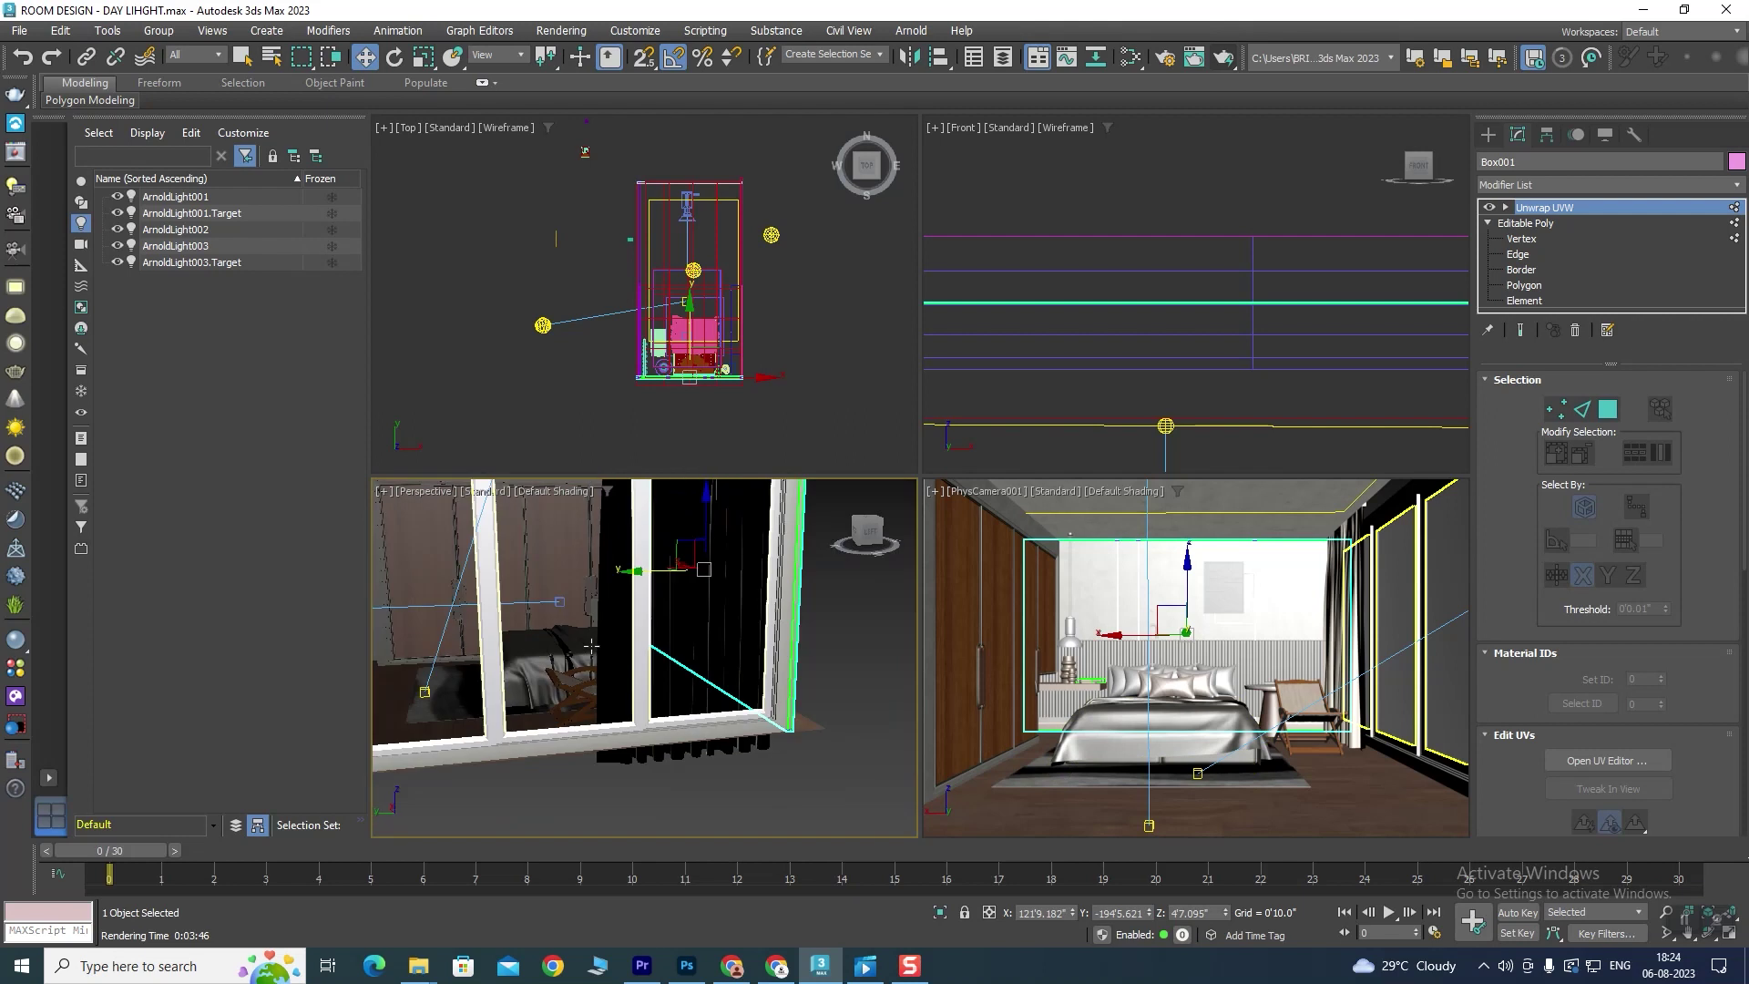
scroll(501, 700, "down", 8)
scroll(501, 700, "up", 3)
scroll(501, 699, "up", 3)
scroll(501, 700, "up", 5)
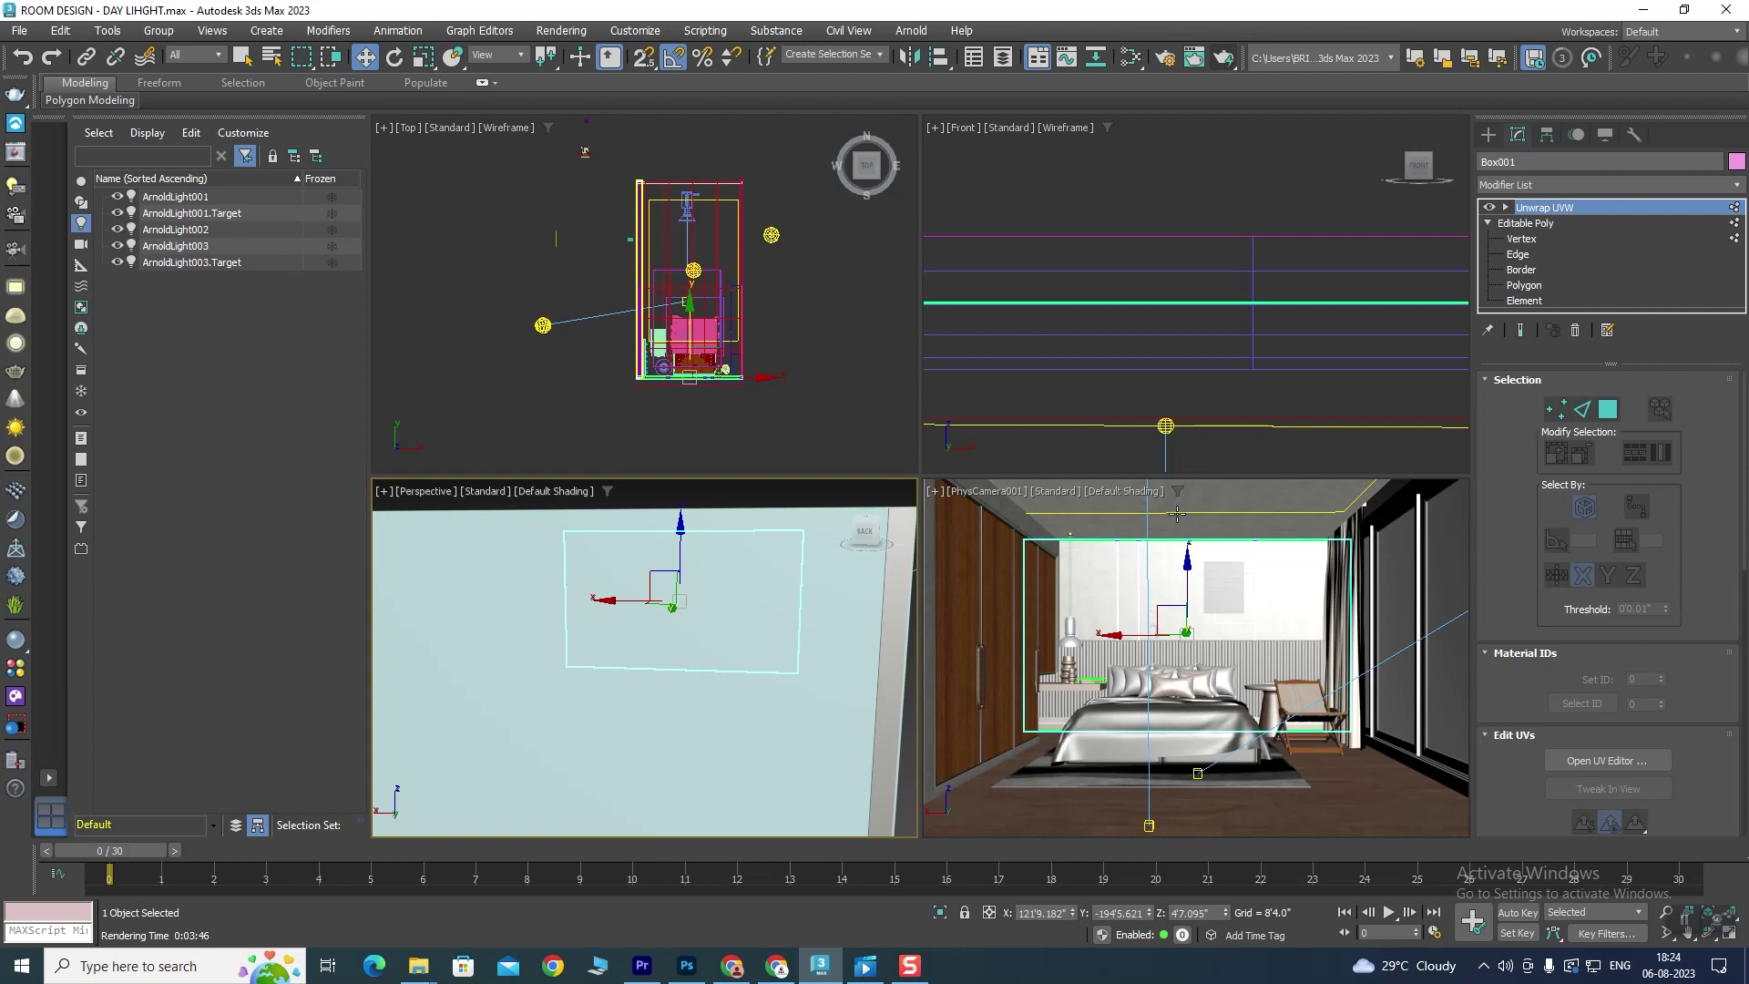
Step: Select ArnoldLight003 together with its target in the Scene Explorer
left_click(1165, 426)
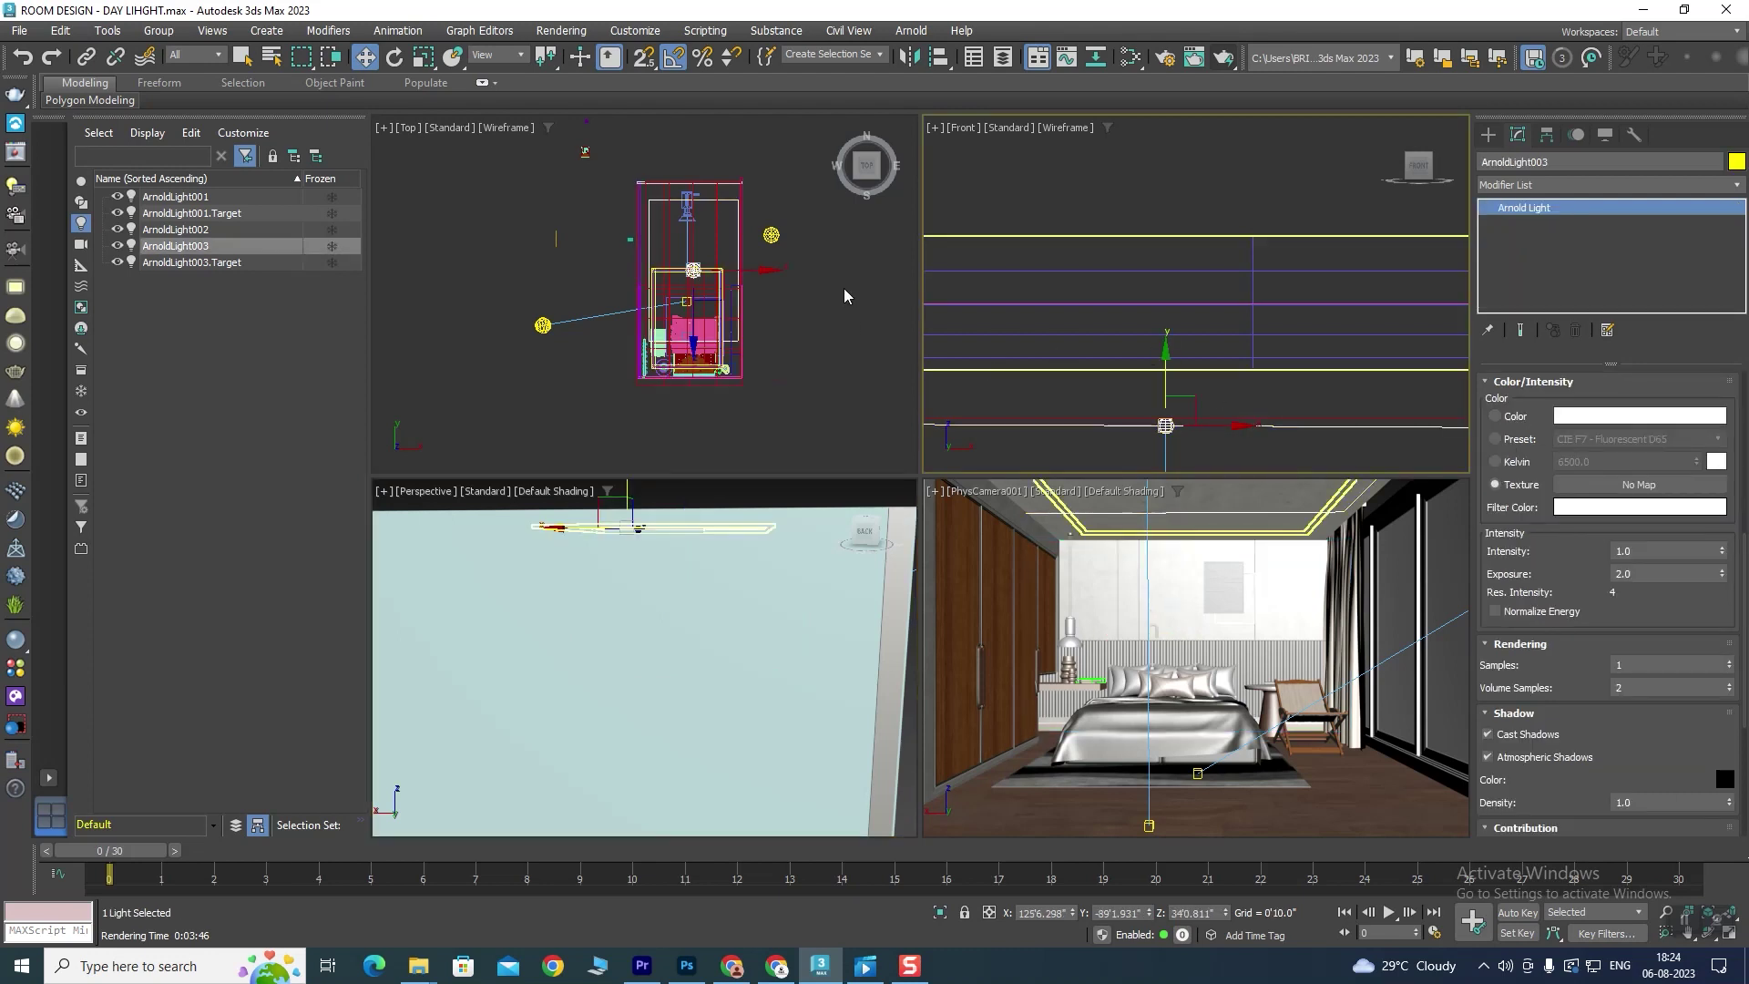
scroll(1204, 371, "up", 5)
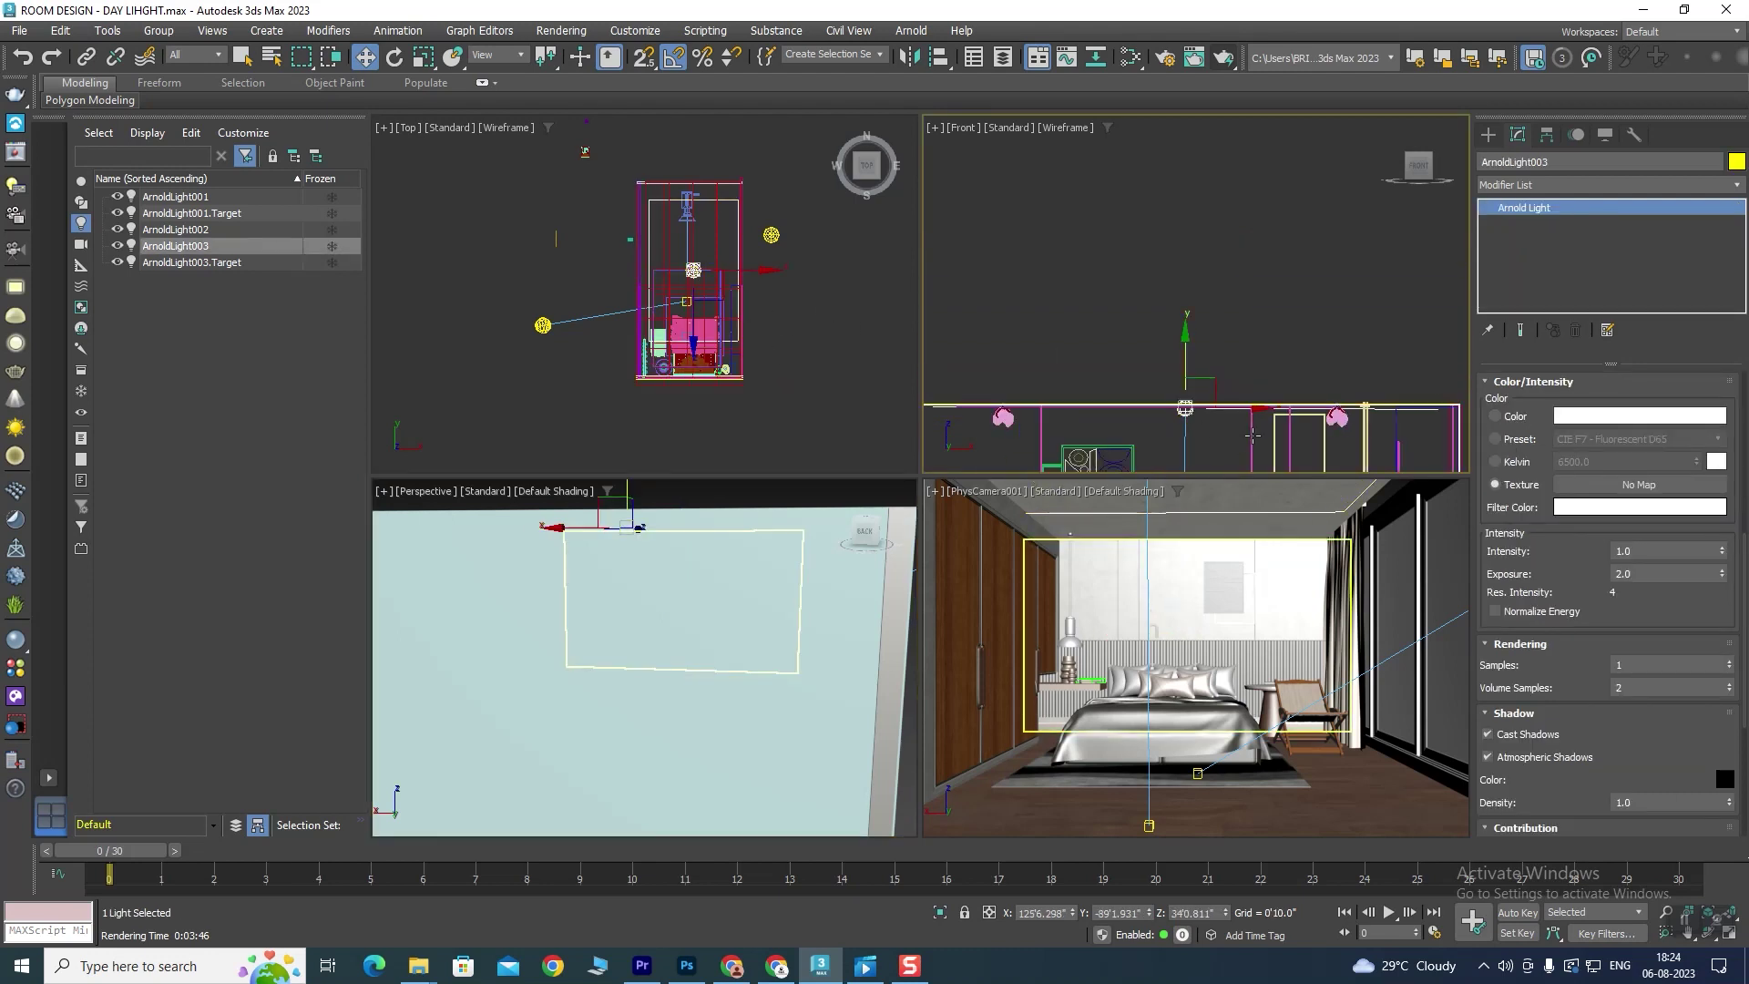
scroll(1204, 371, "down", 3)
scroll(1207, 371, "up", 5)
scroll(1211, 373, "up", 3)
scroll(1215, 374, "up", 3)
scroll(1217, 374, "up", 3)
scroll(1184, 372, "up", 3)
scroll(1147, 371, "up", 3)
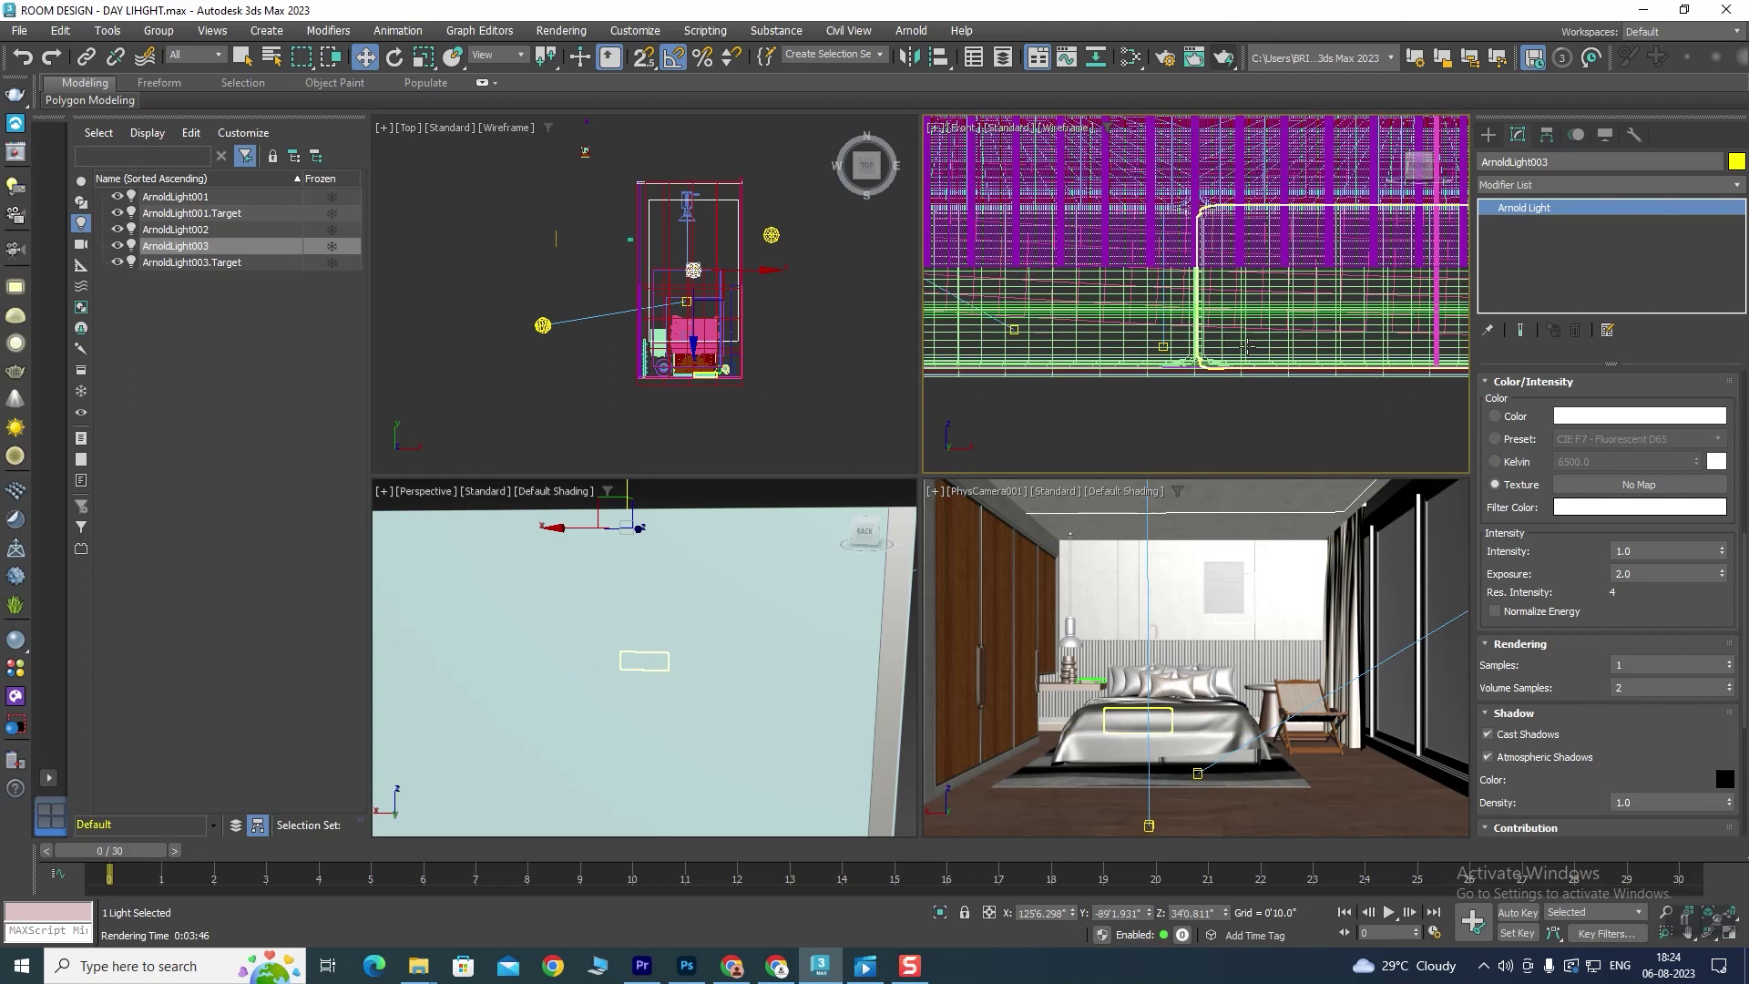
scroll(1120, 369, "up", 2)
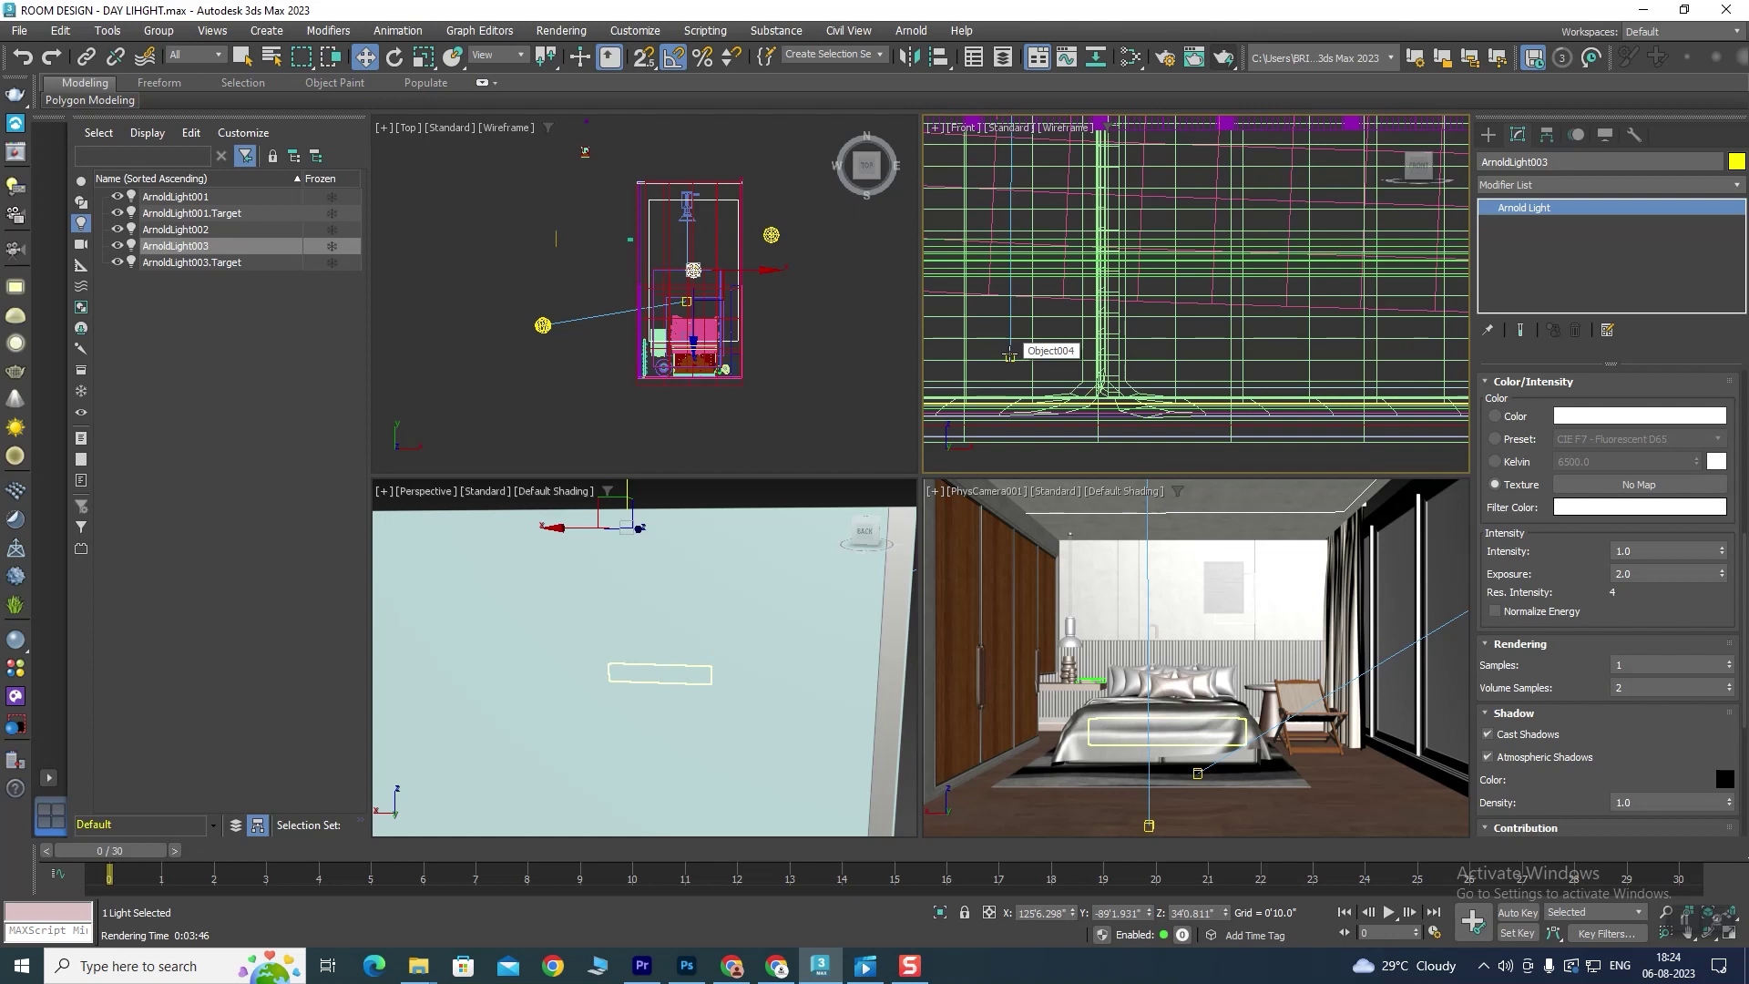
left_click(1009, 355)
scroll(1132, 402, "down", 4)
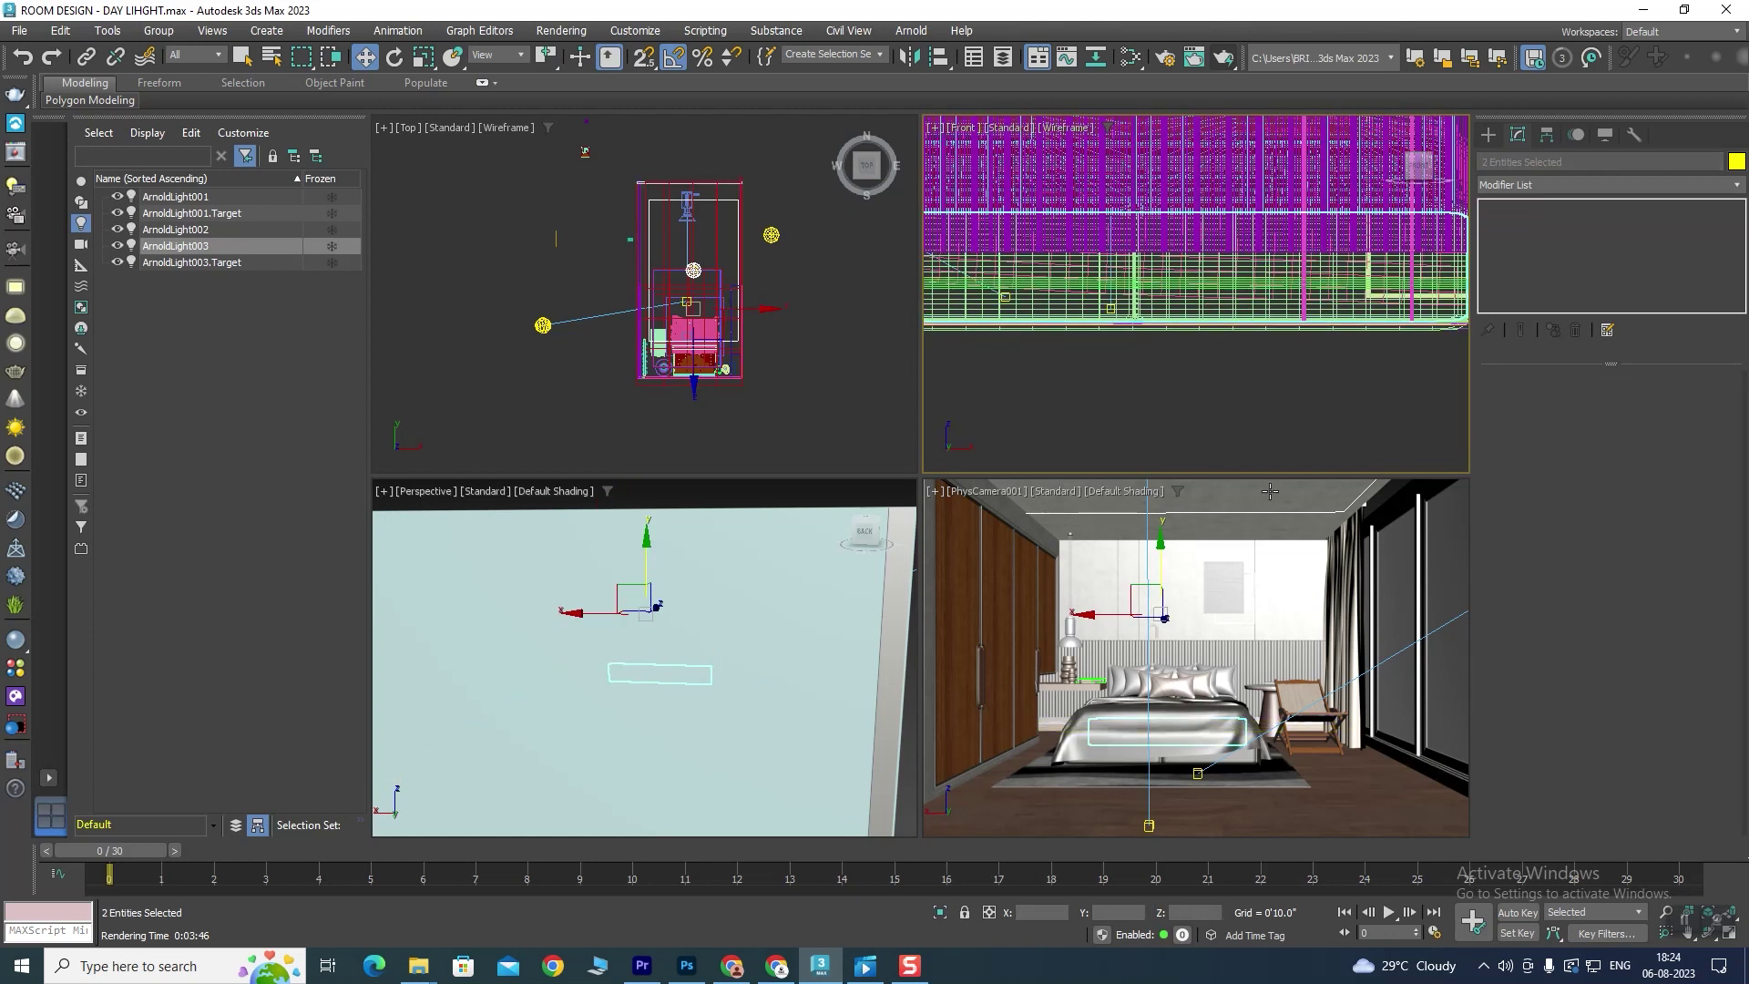
Step: Reselect ArnoldLight003 alone and move it down in the Top view to Y -329.796
left_click(1149, 825)
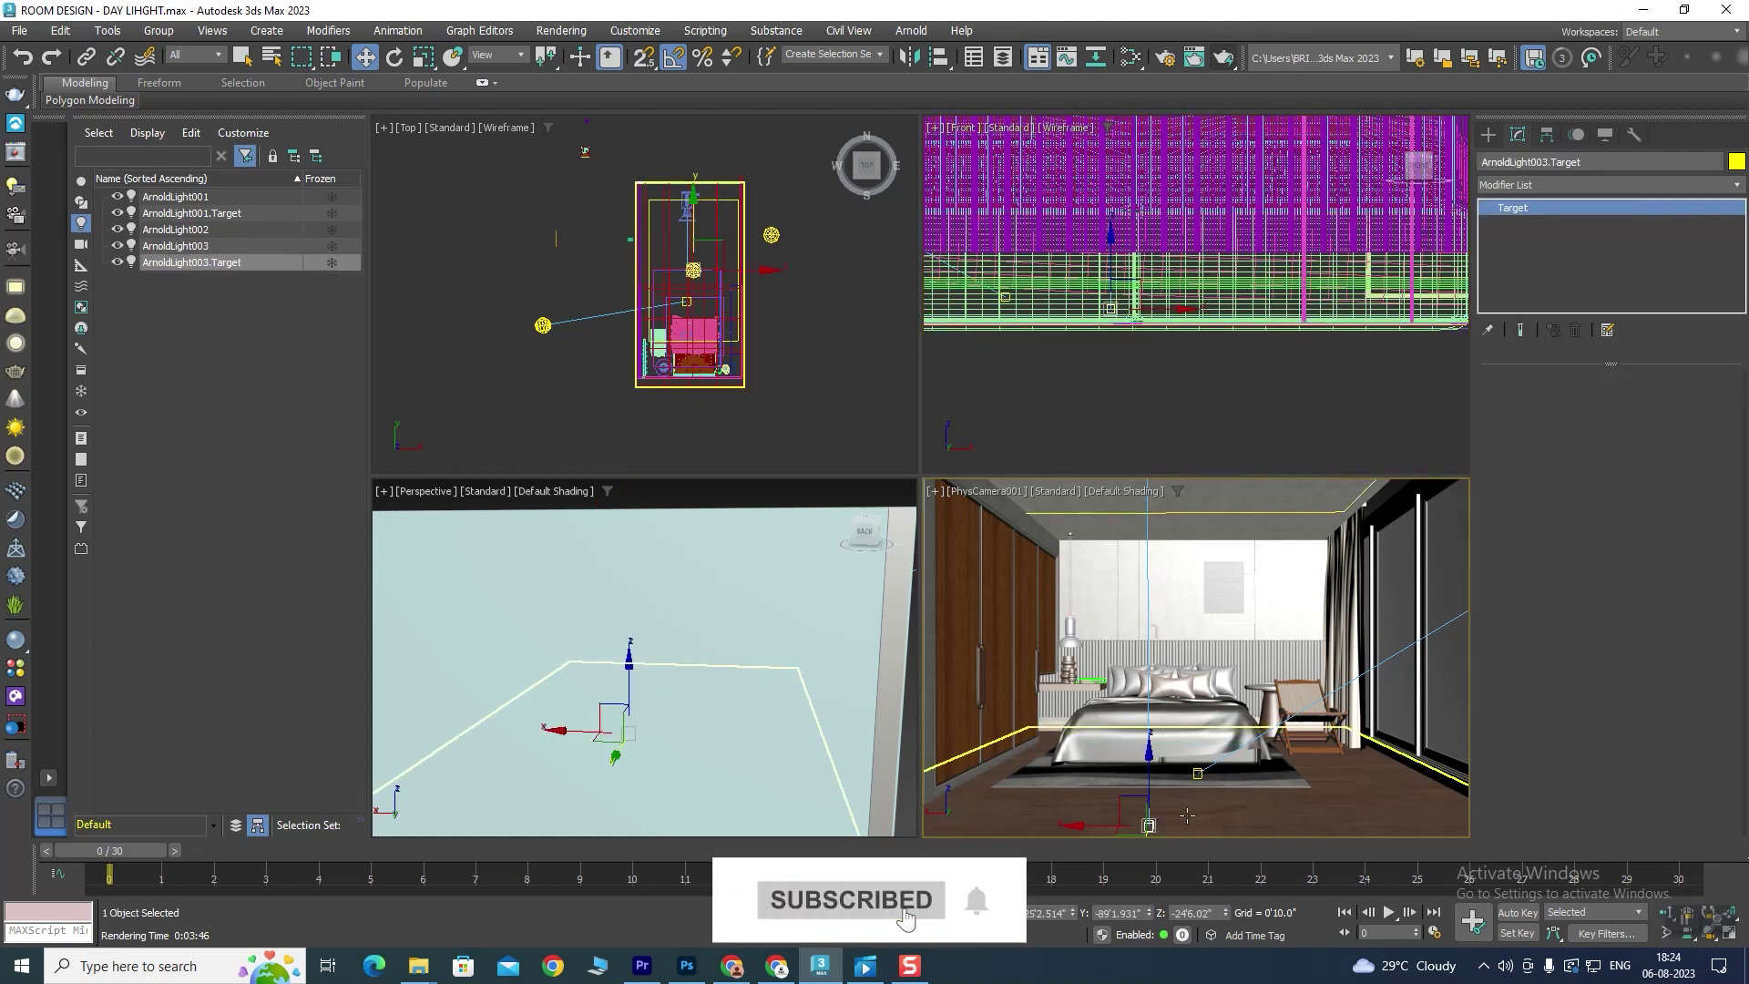
scroll(1256, 200, "up", 3)
scroll(1255, 201, "up", 3)
scroll(1255, 200, "up", 3)
scroll(1178, 202, "up", 3)
left_click(1121, 123)
scroll(656, 273, "up", 2)
scroll(658, 272, "up", 3)
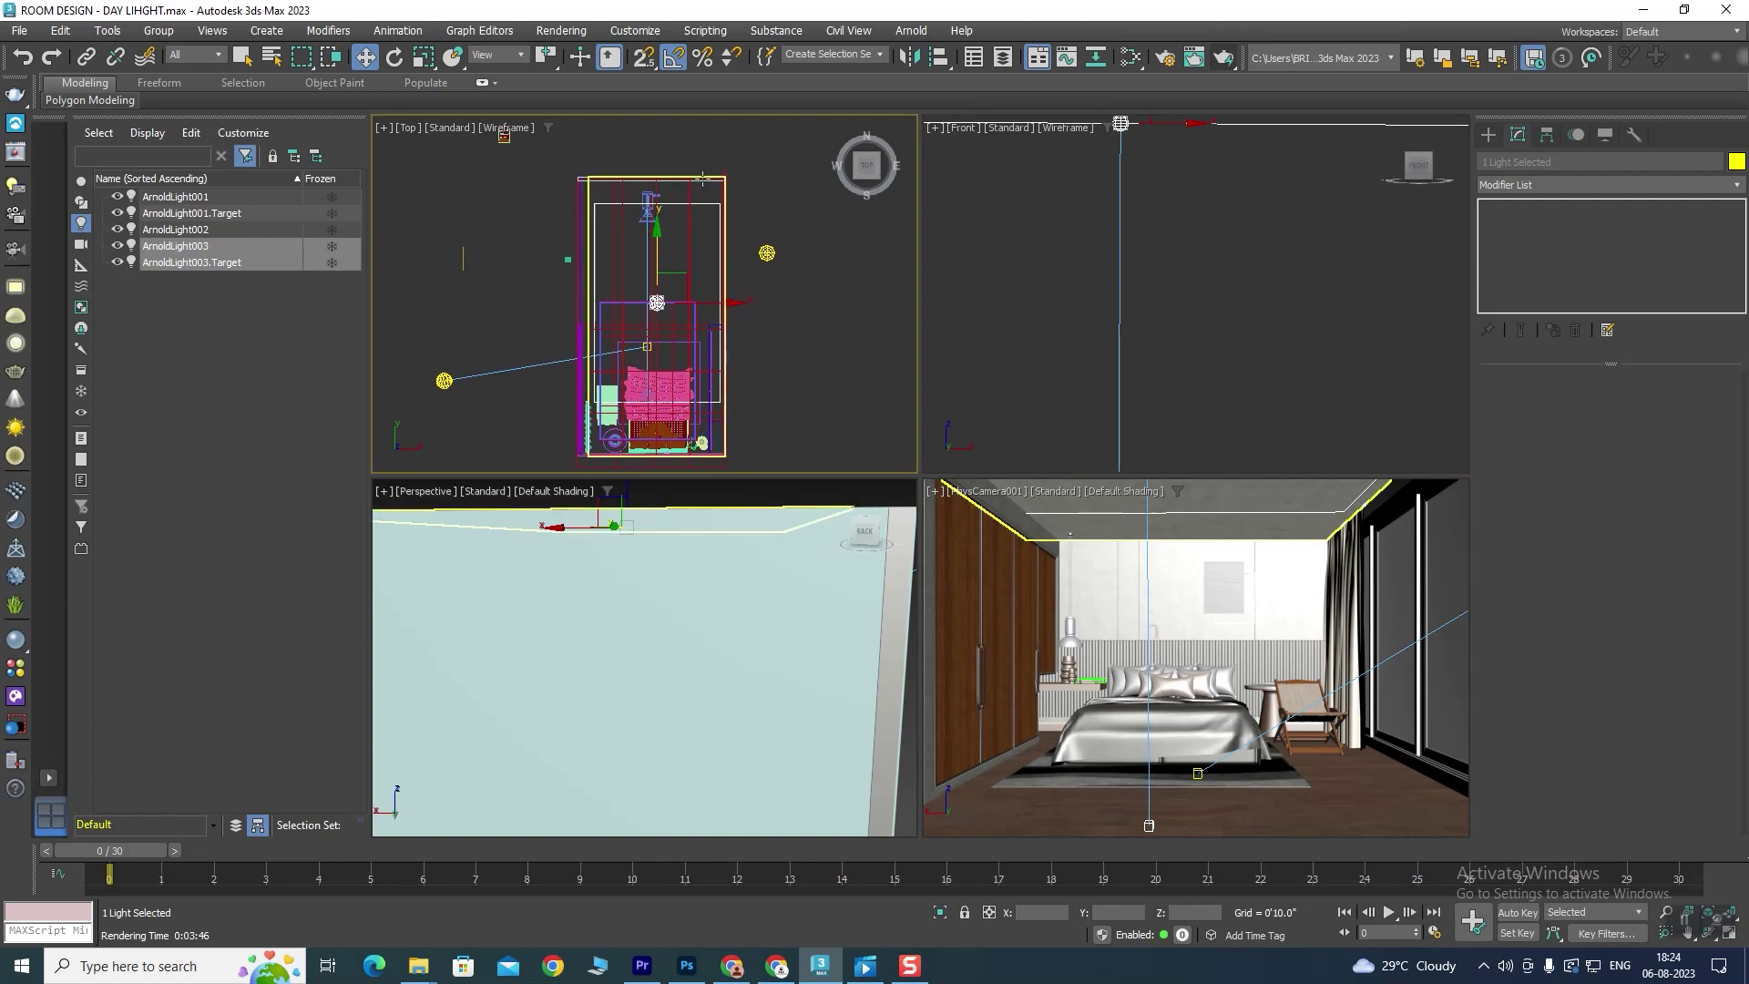
left_click_drag(656, 232, 658, 275)
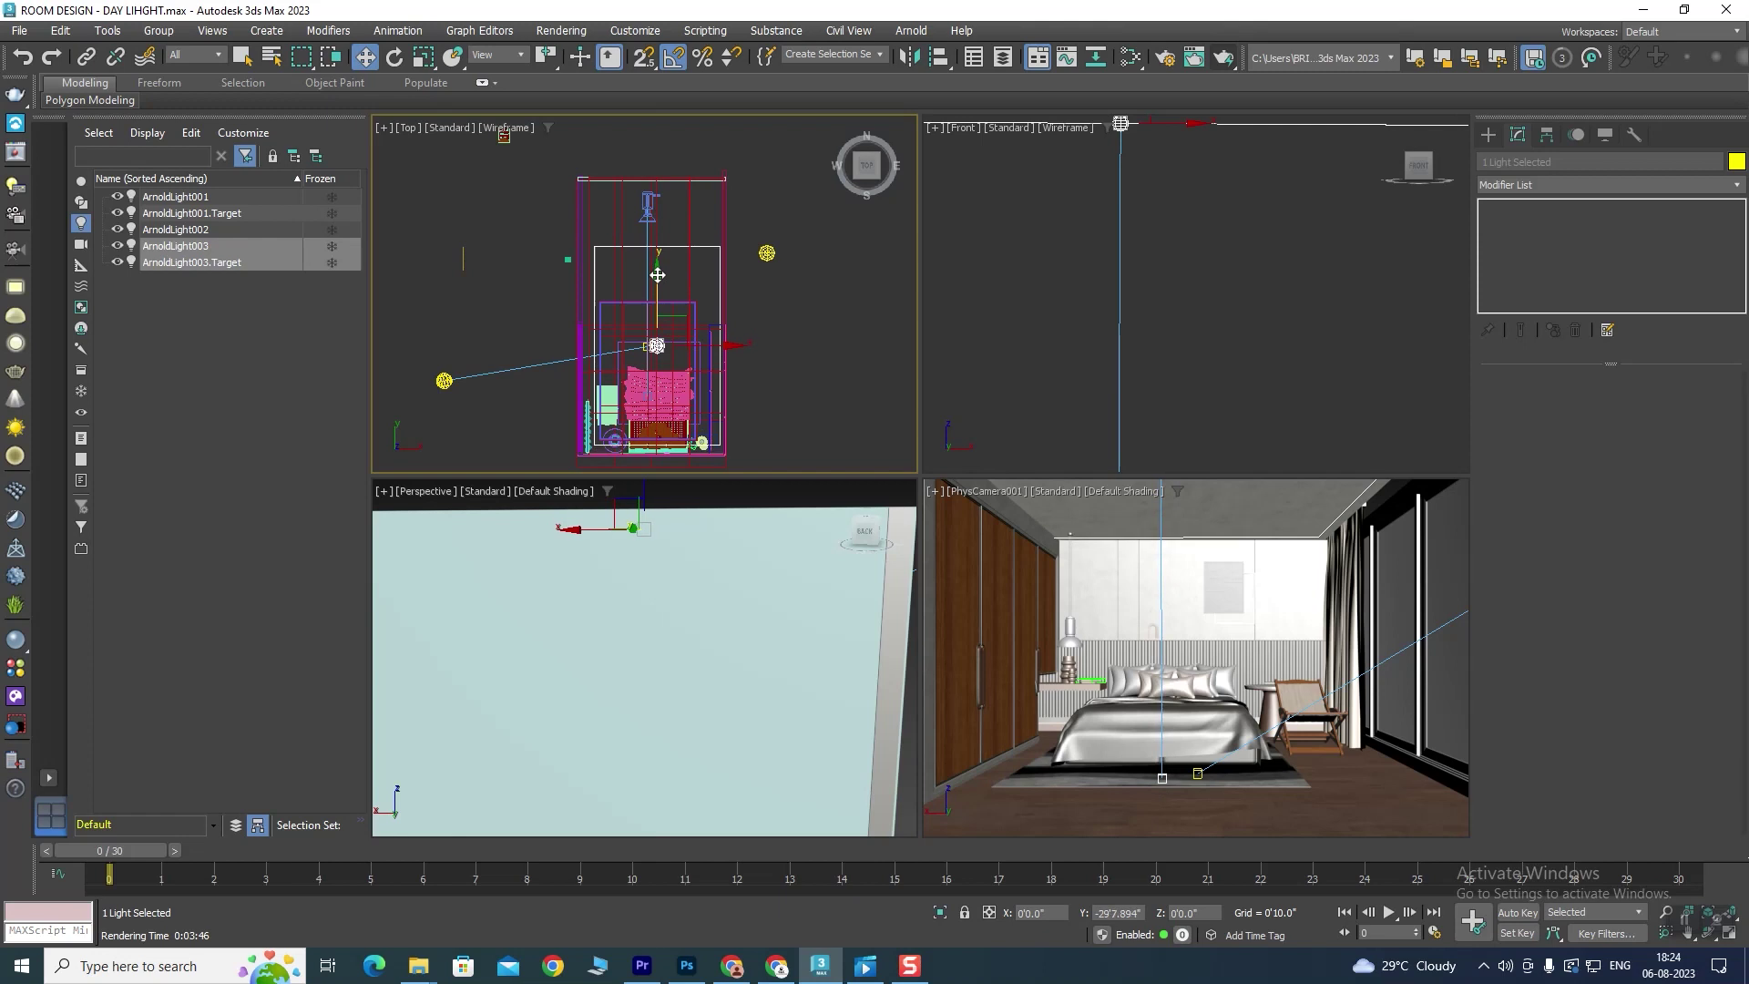
left_click_drag(658, 275, 660, 280)
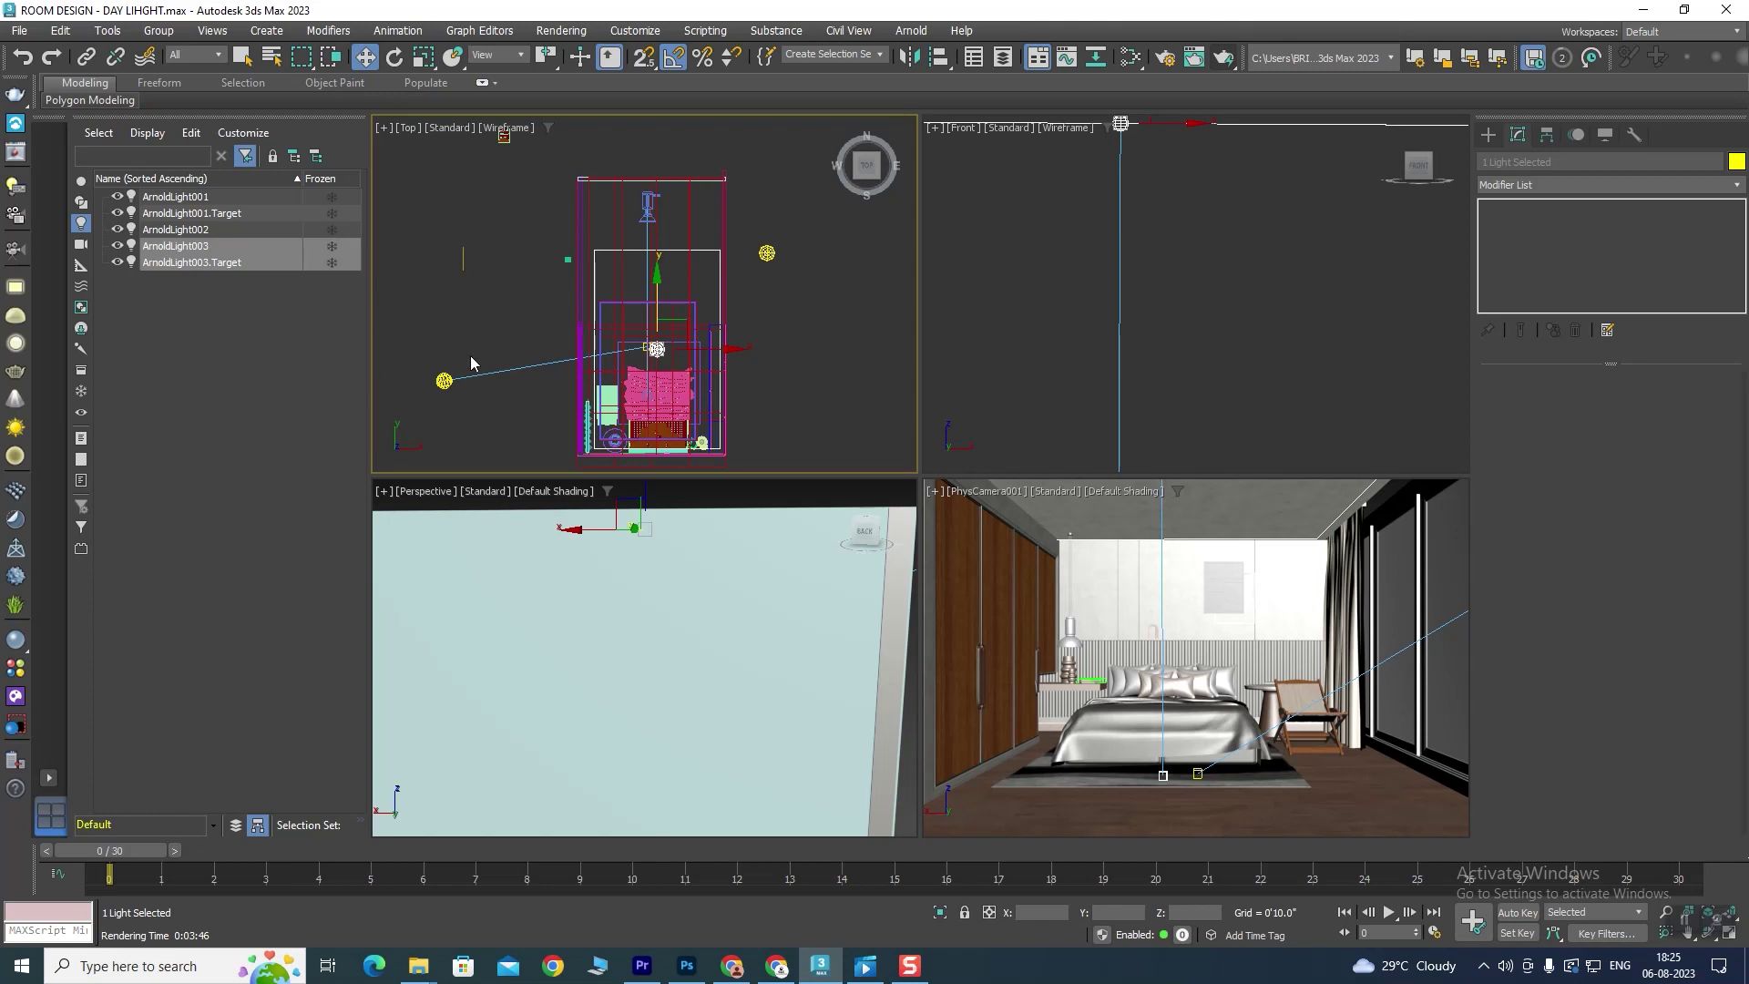
Step: Set ArnoldLight001's Samples to 3
left_click(443, 381)
scroll(1663, 627, "down", 3)
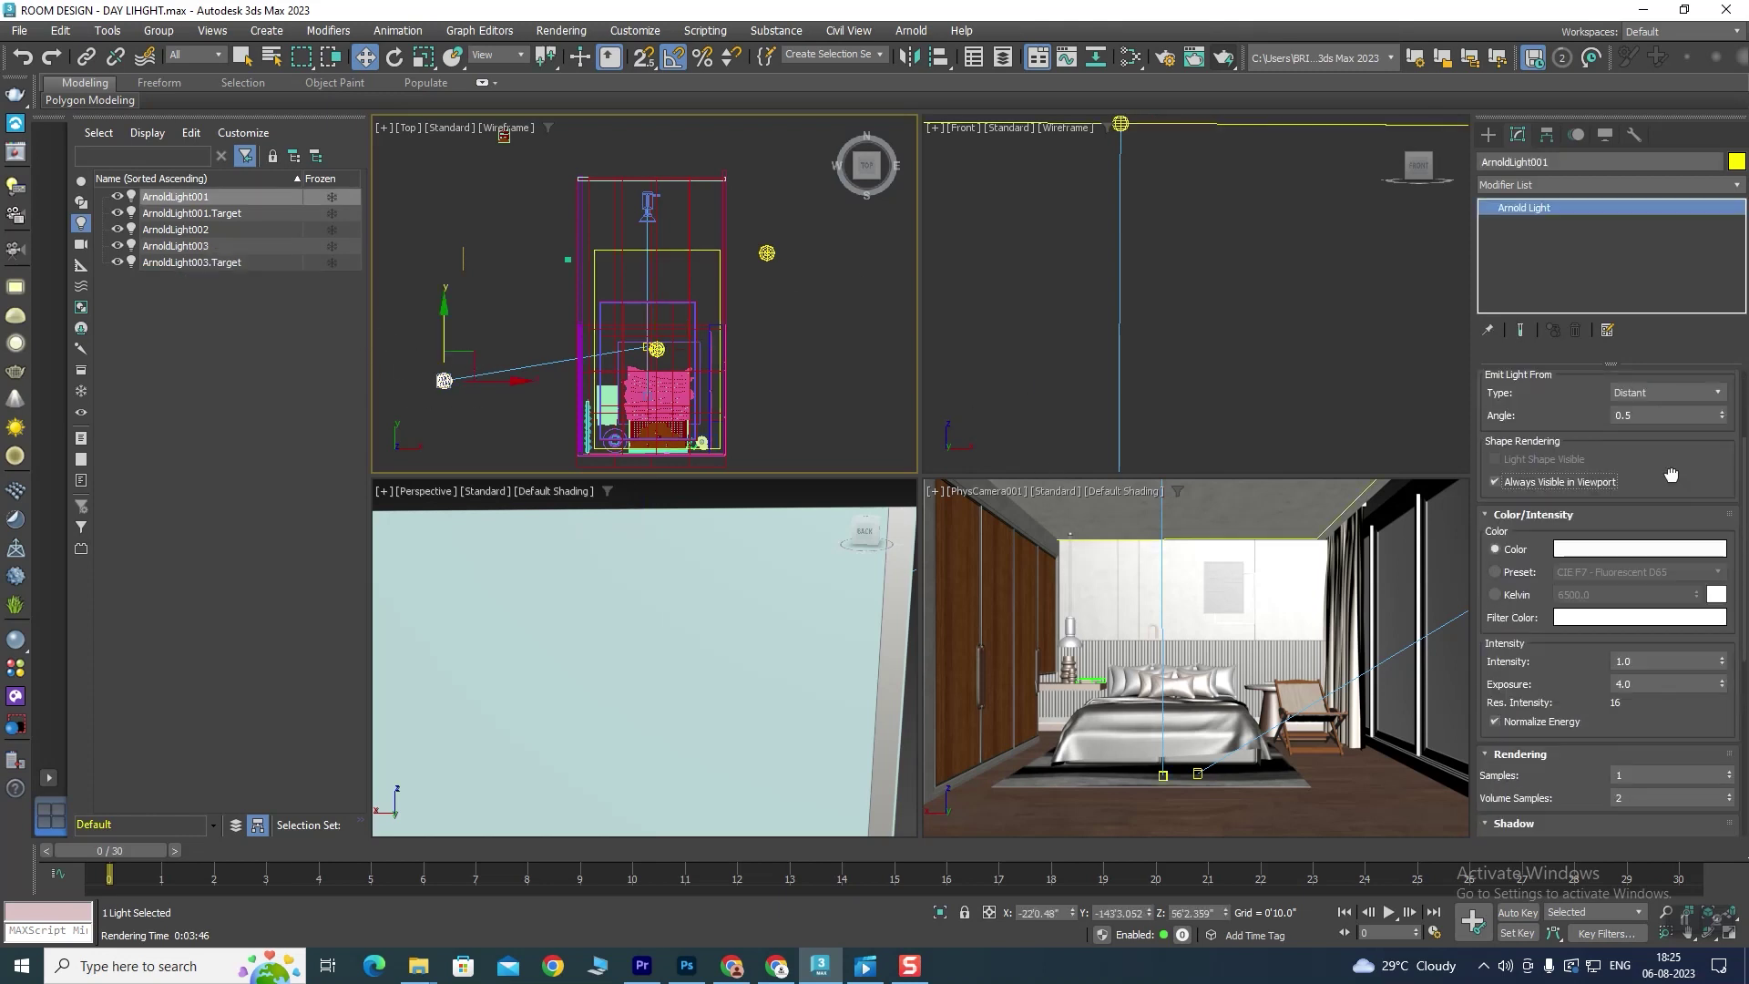
scroll(1649, 574, "down", 2)
double_click(1646, 549)
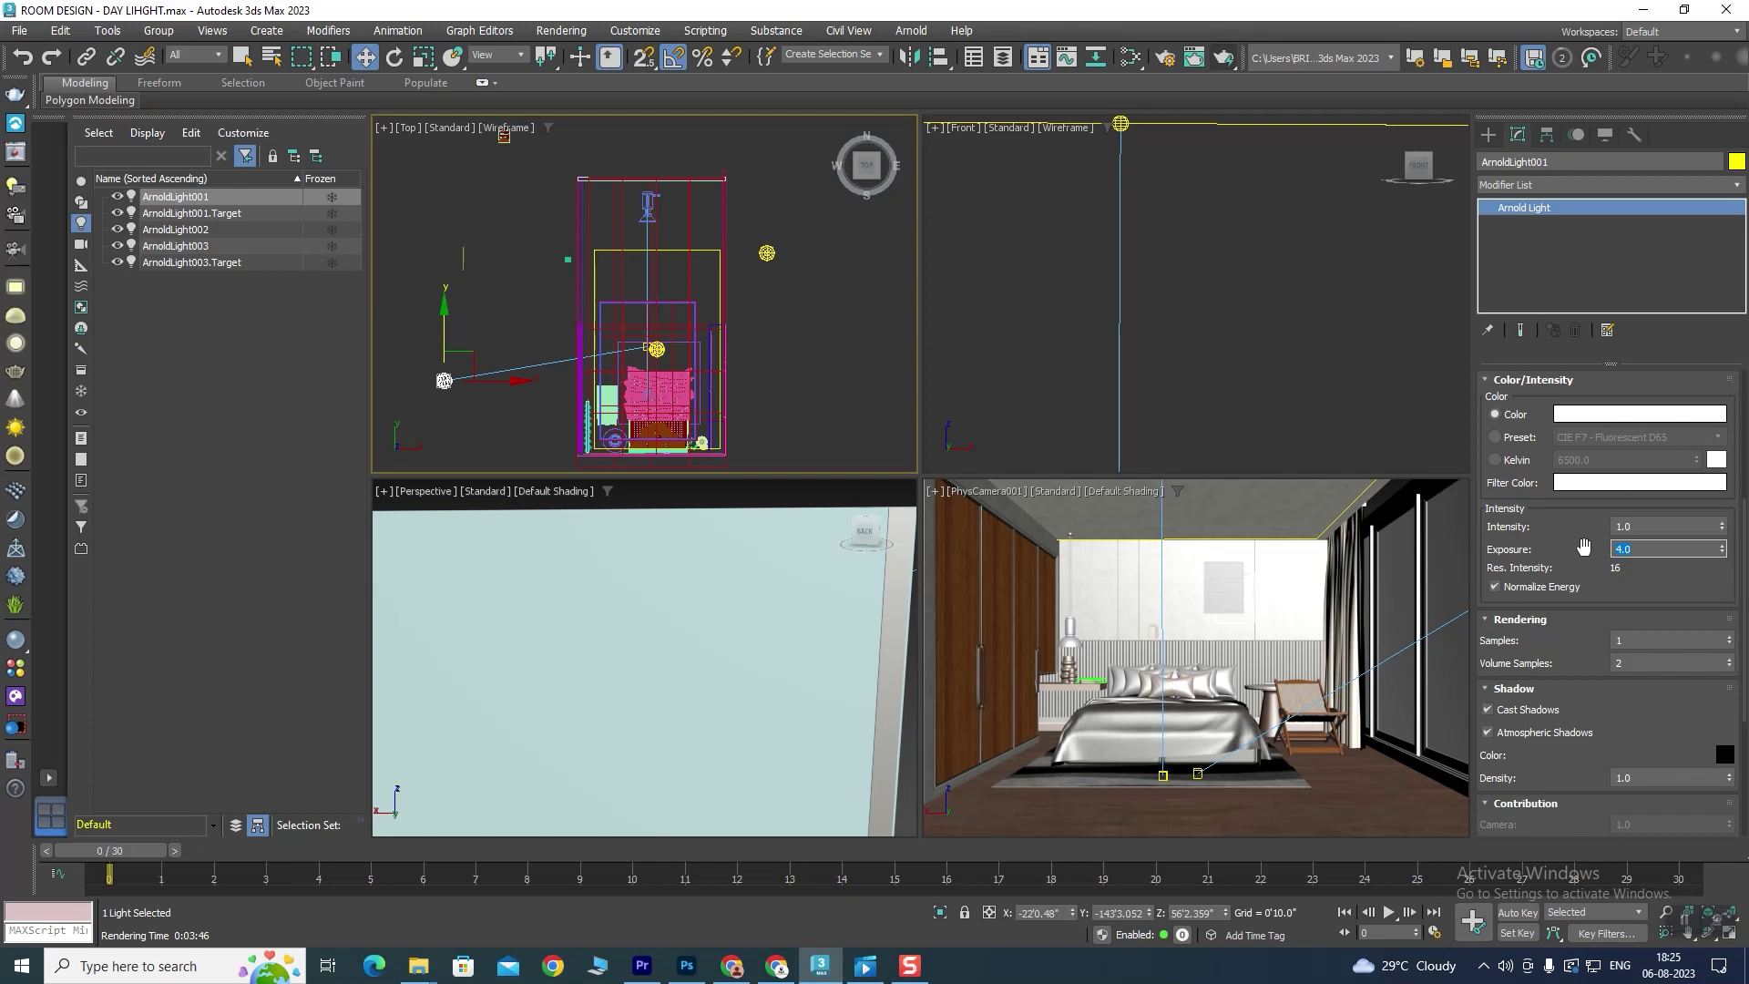
type("3")
double_click(1645, 641)
key("BackSpace")
type("3")
key("Return")
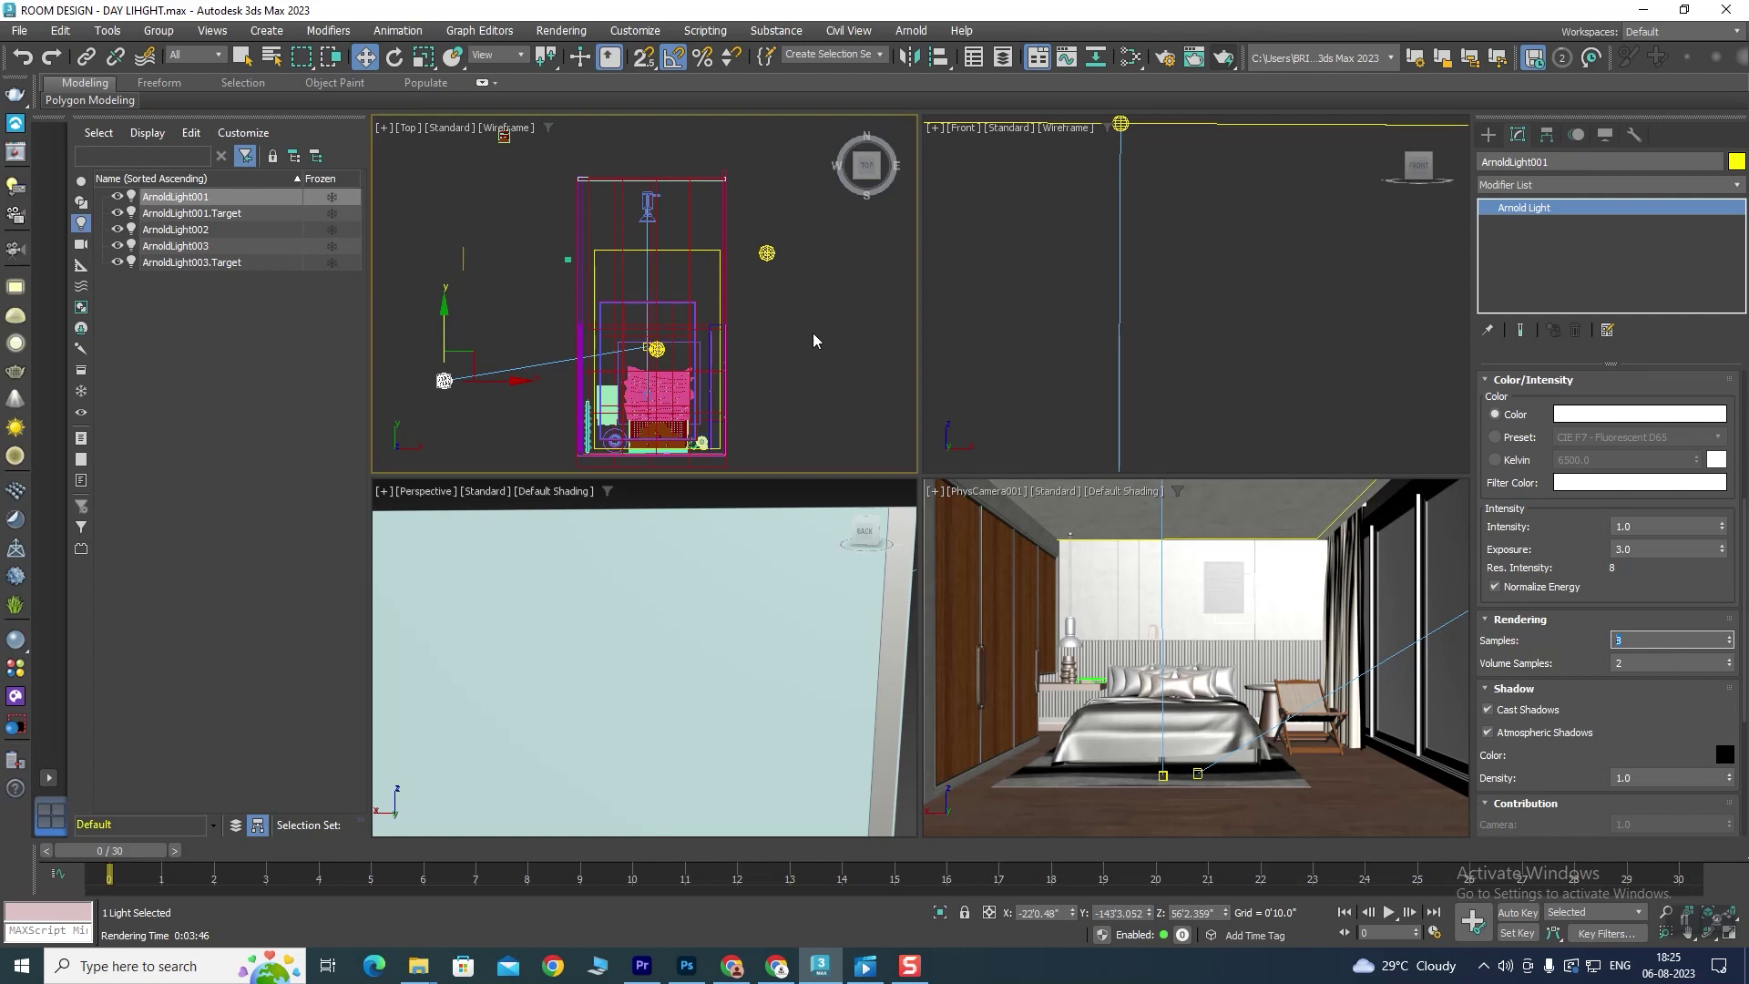
Step: Review the Samples settings of ArnoldLight002 and ArnoldLight001
left_click(767, 253)
left_click(767, 253)
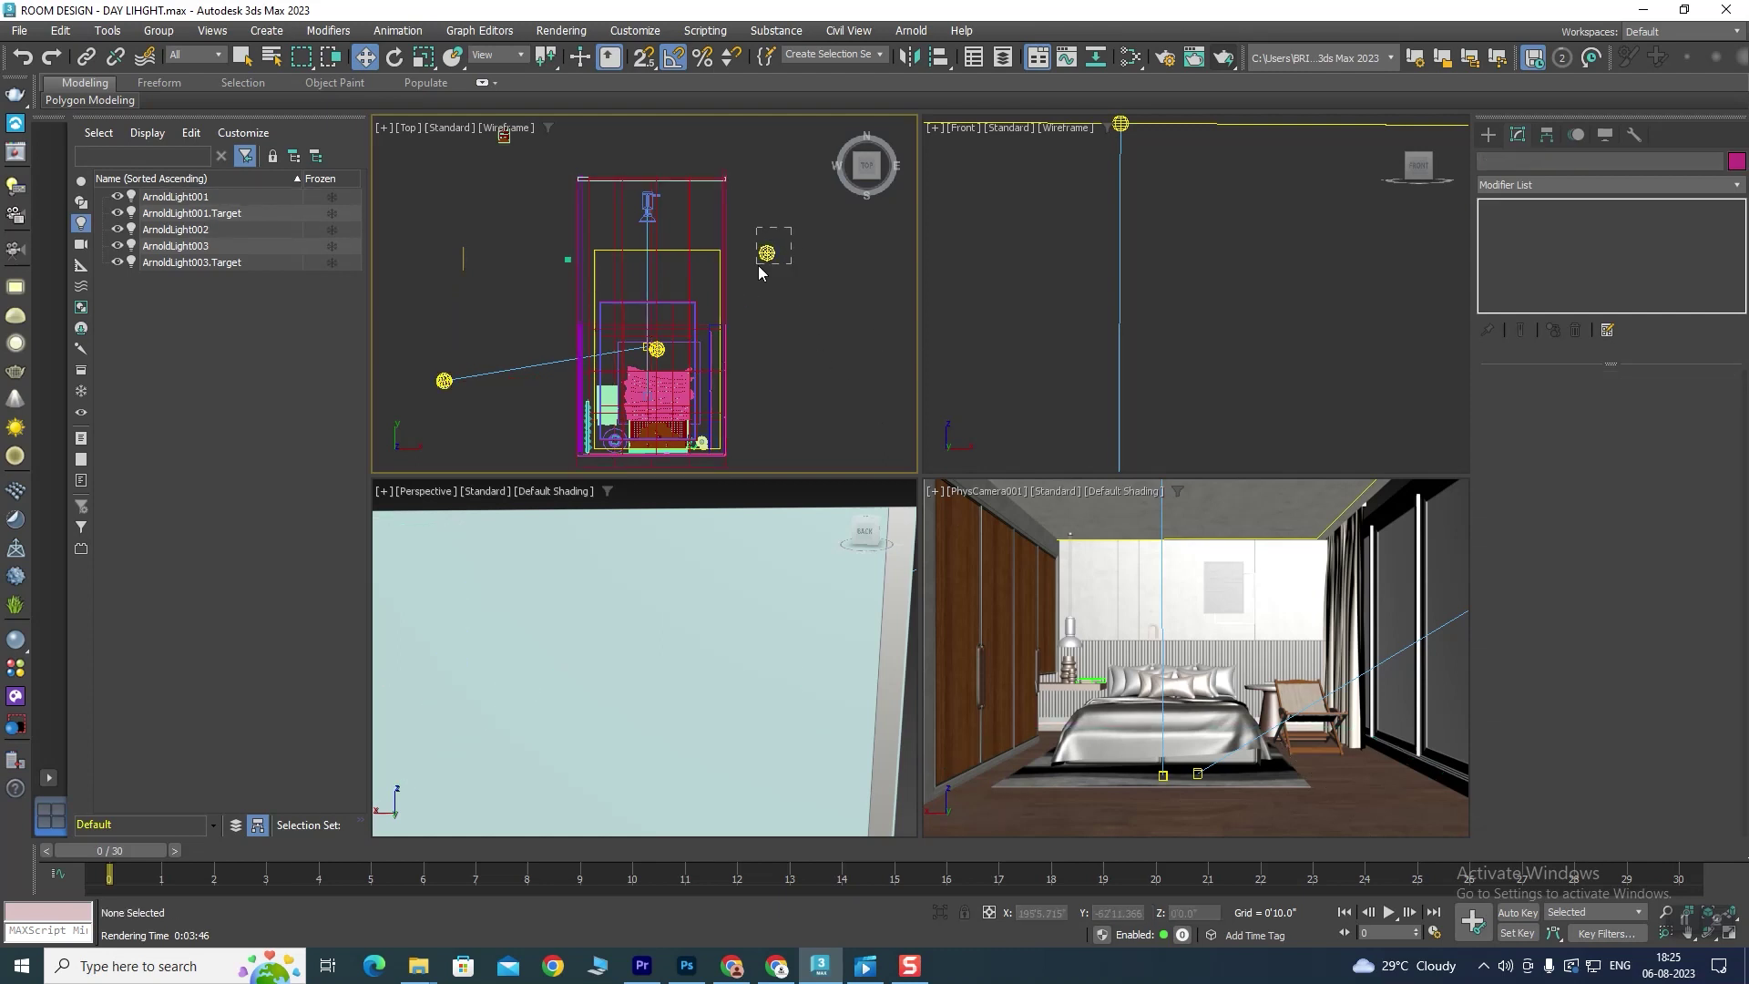
scroll(1657, 720, "down", 5)
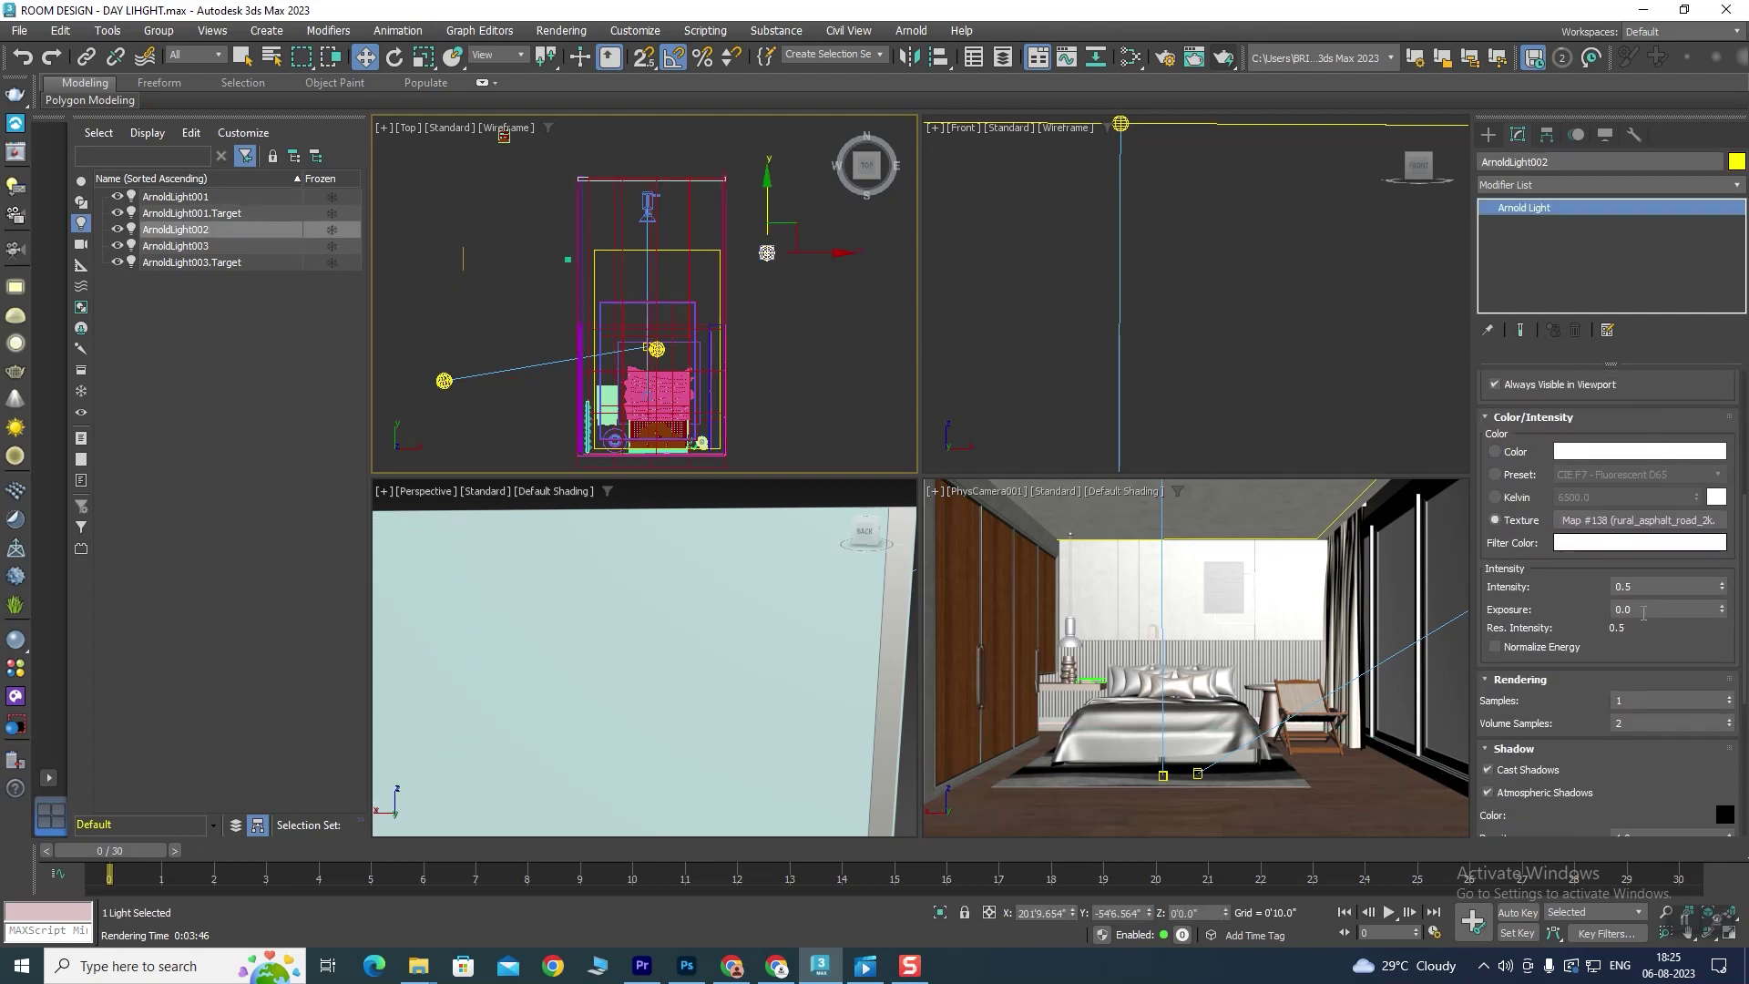
left_click(1614, 701)
left_click(443, 380)
scroll(662, 356, "up", 5)
Step: Set ArnoldLight003's Samples to 3 and start a production render of the camera view
left_click(645, 337)
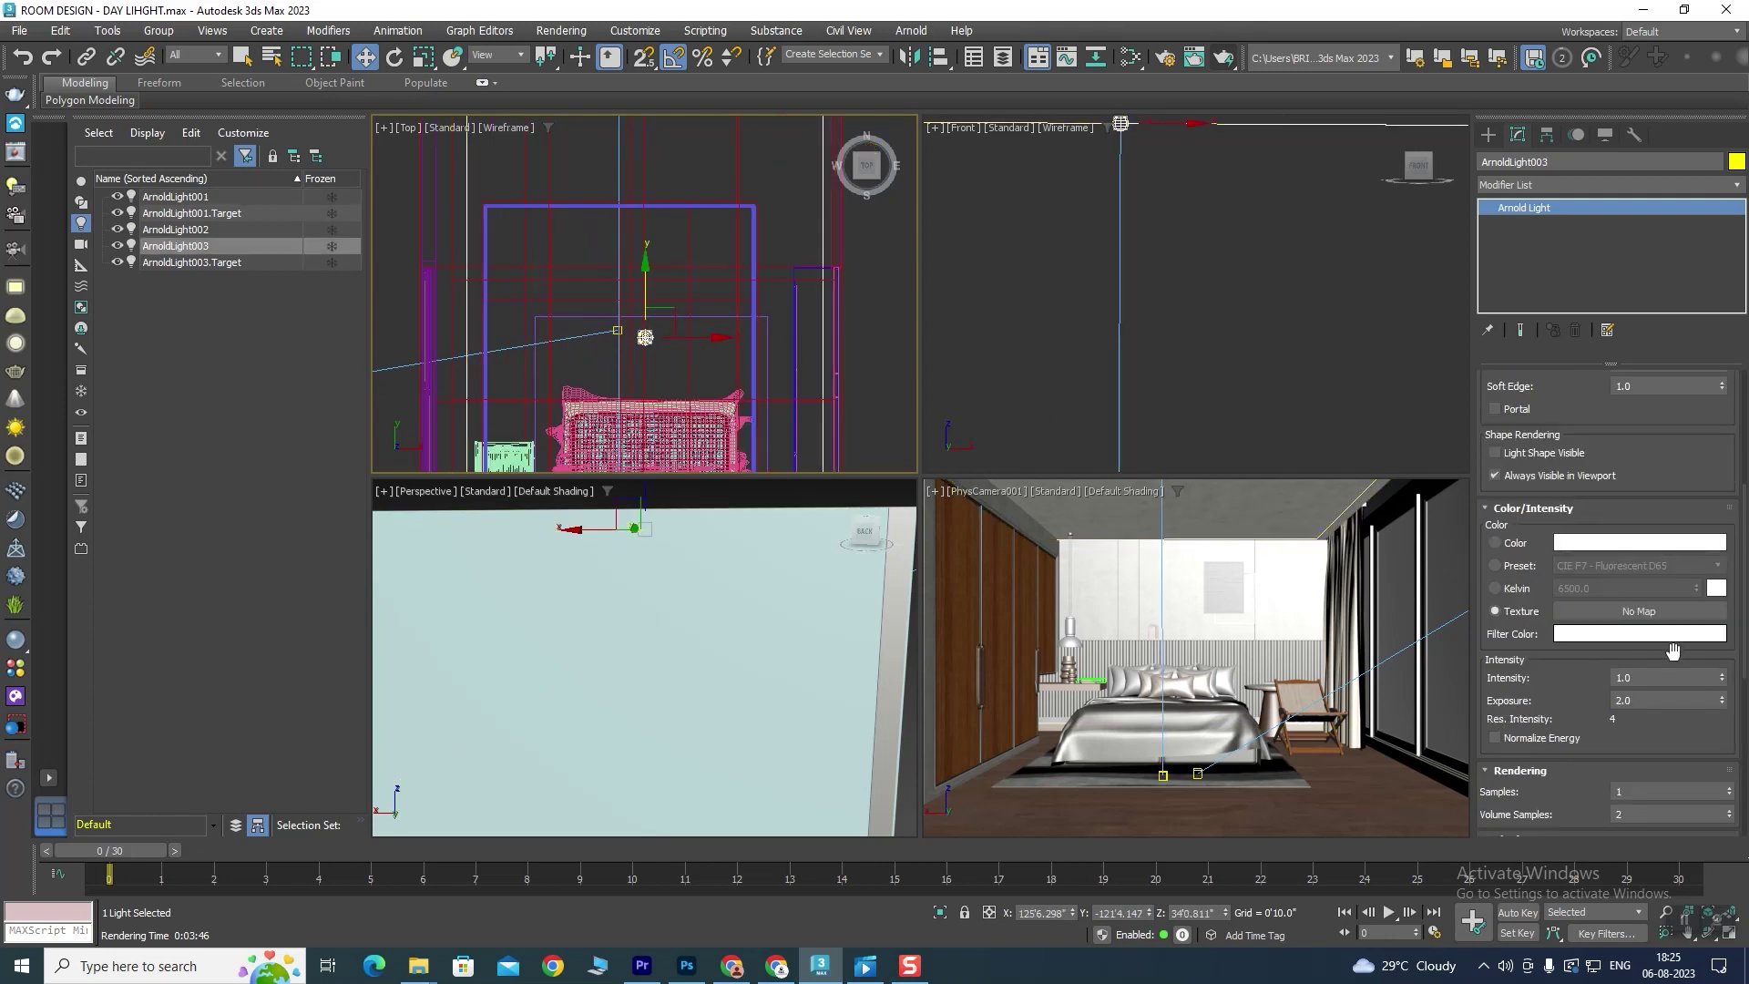
left_click_drag(1649, 715, 1625, 628)
double_click(1640, 673)
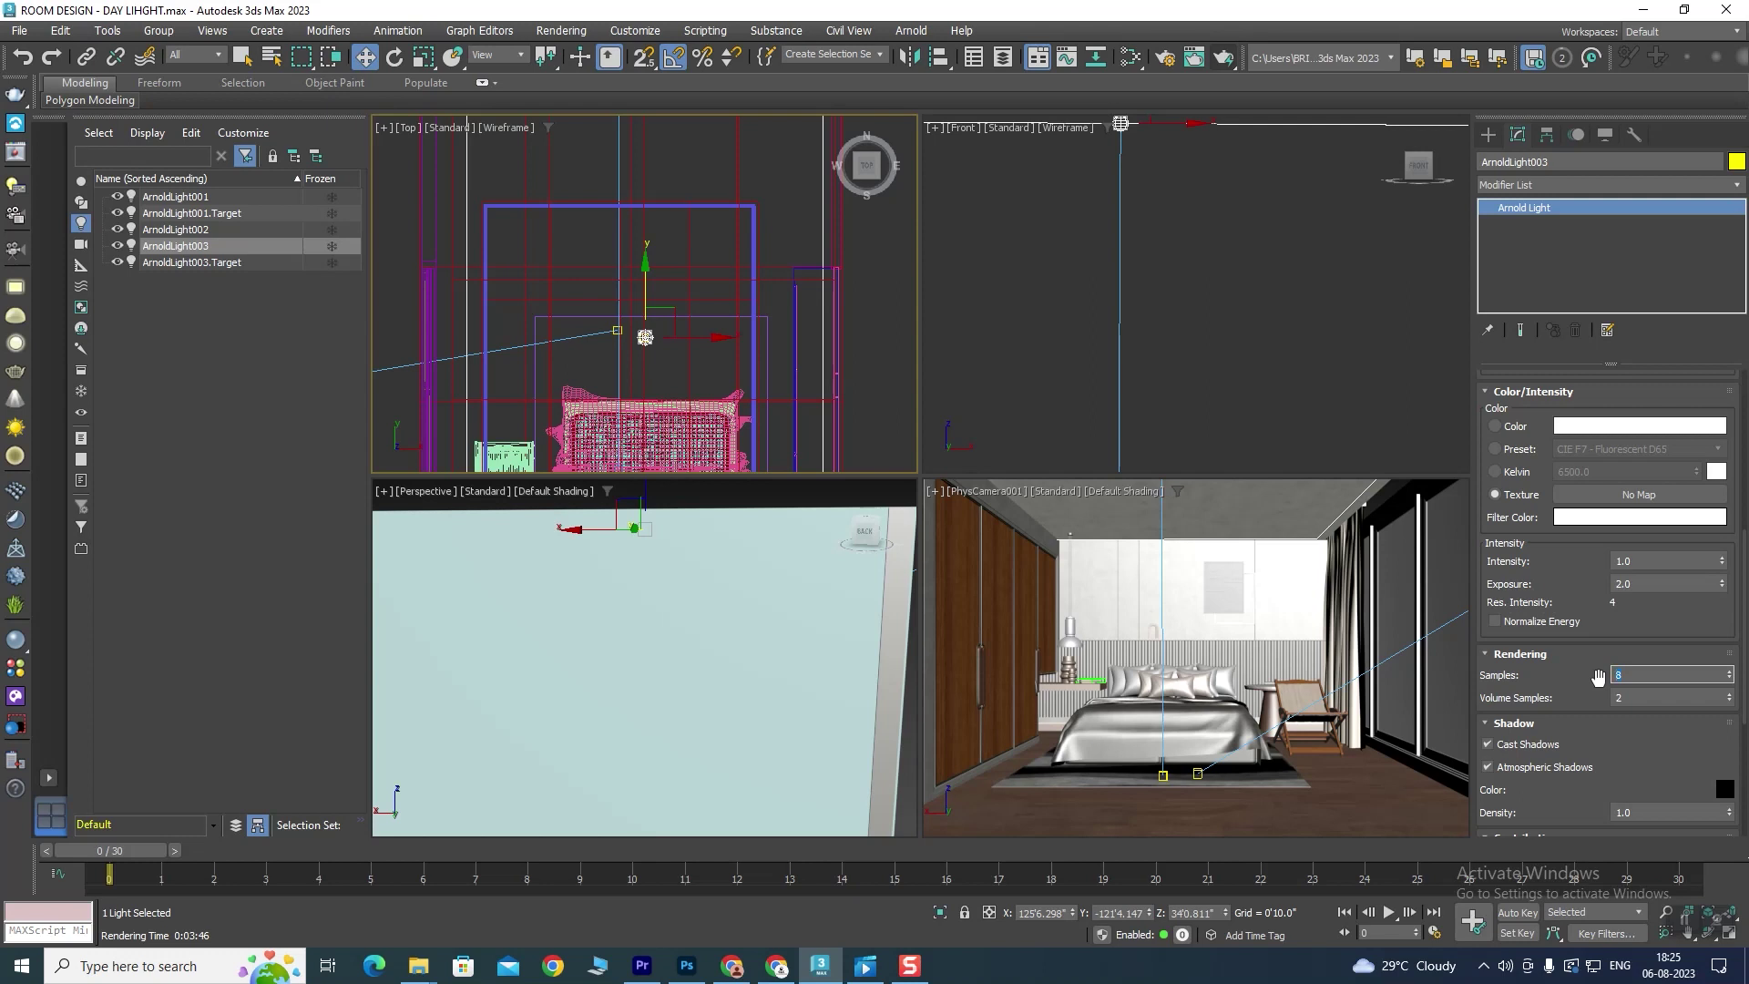
key("BackSpace")
type("3")
left_click(1100, 618)
left_click(1223, 57)
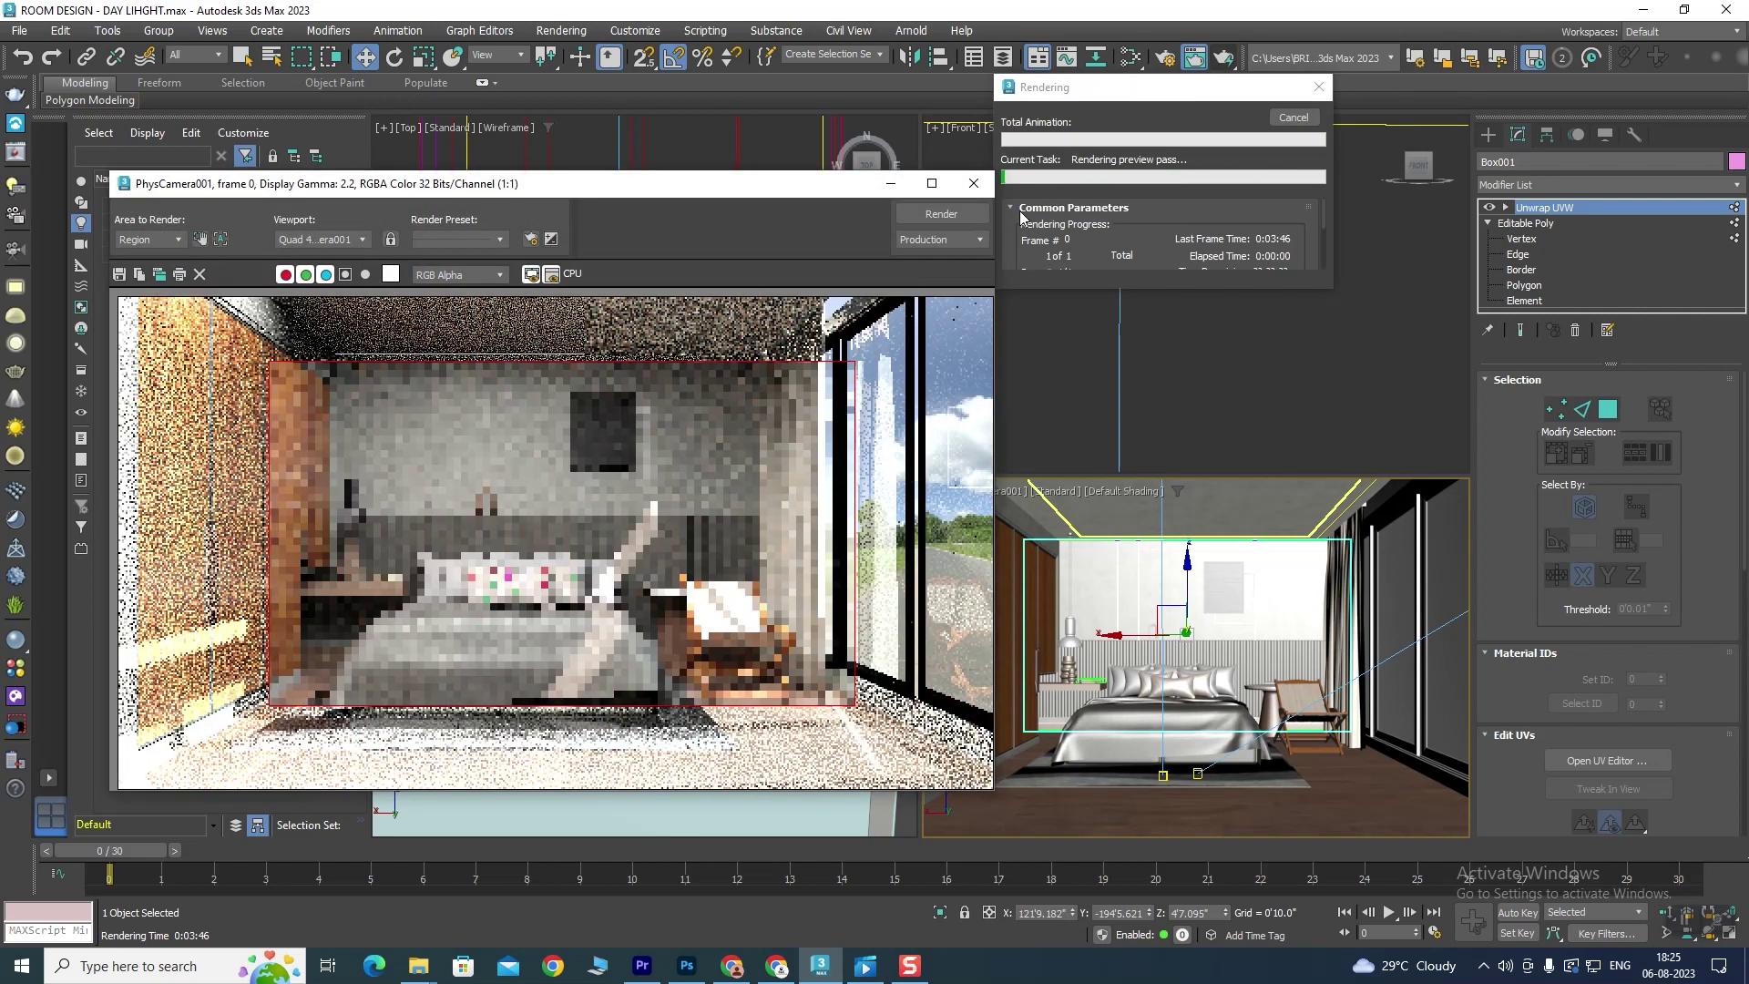
Step: Switch the render area from Region to View, test-render the full view, then close it
left_click(1294, 117)
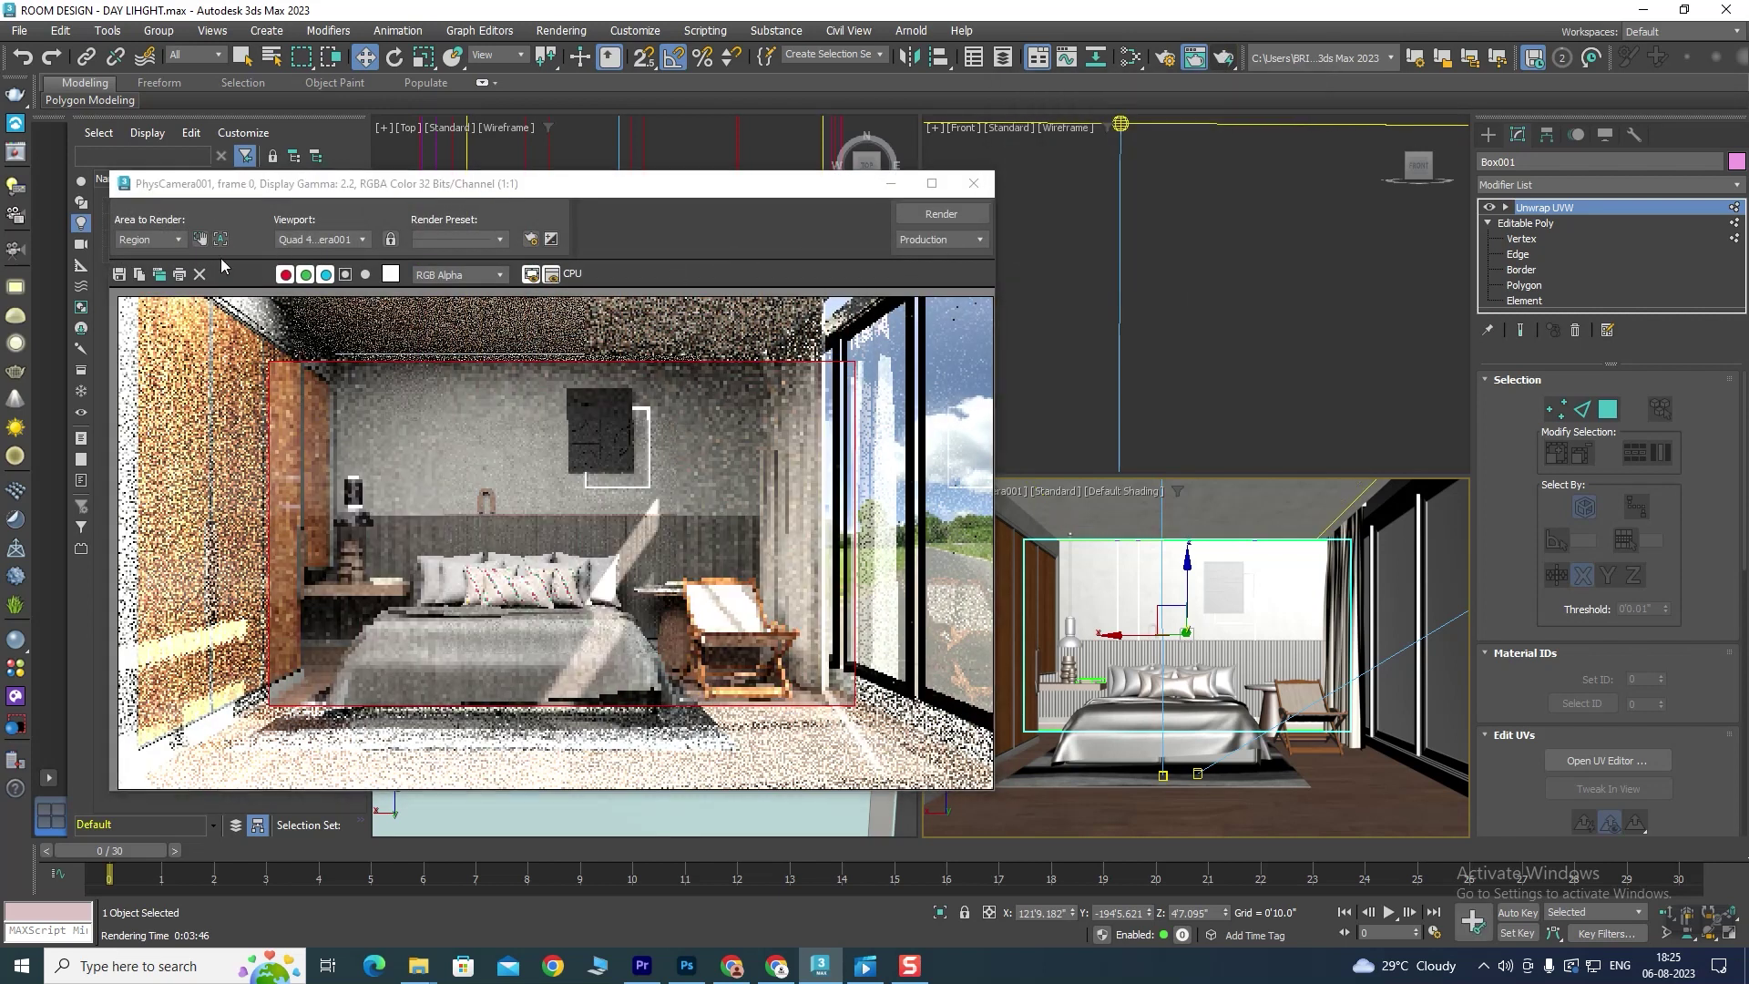
left_click(151, 239)
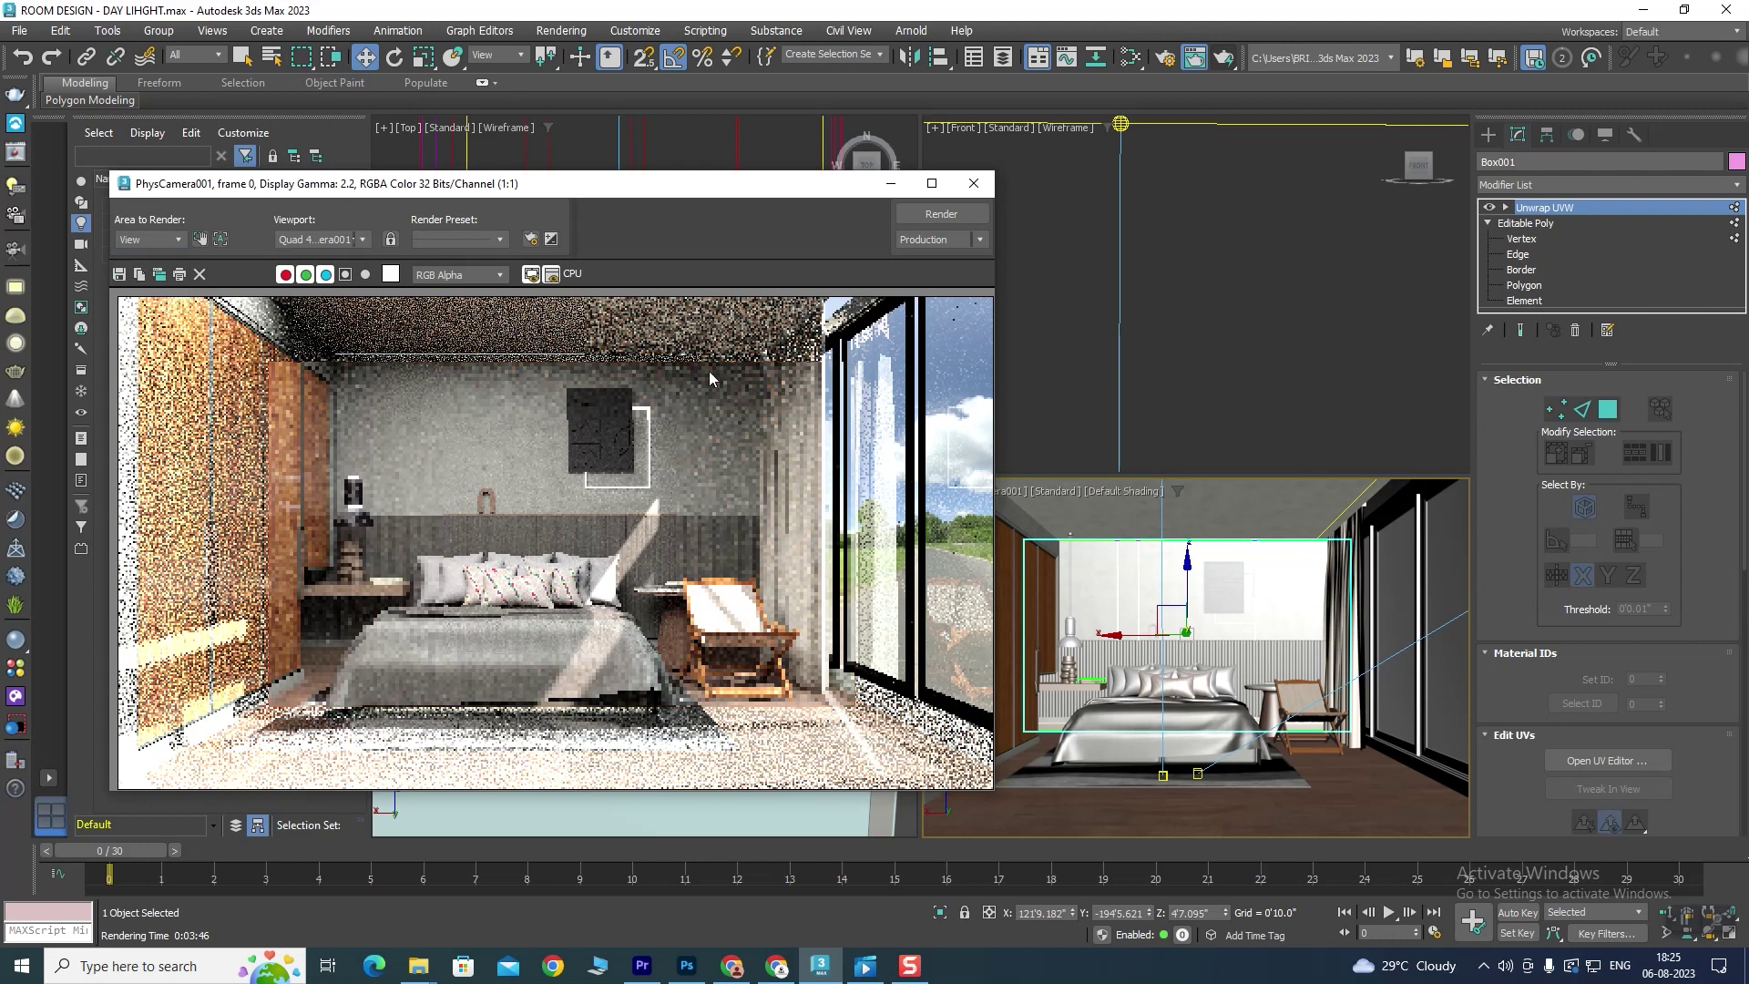
left_click(944, 215)
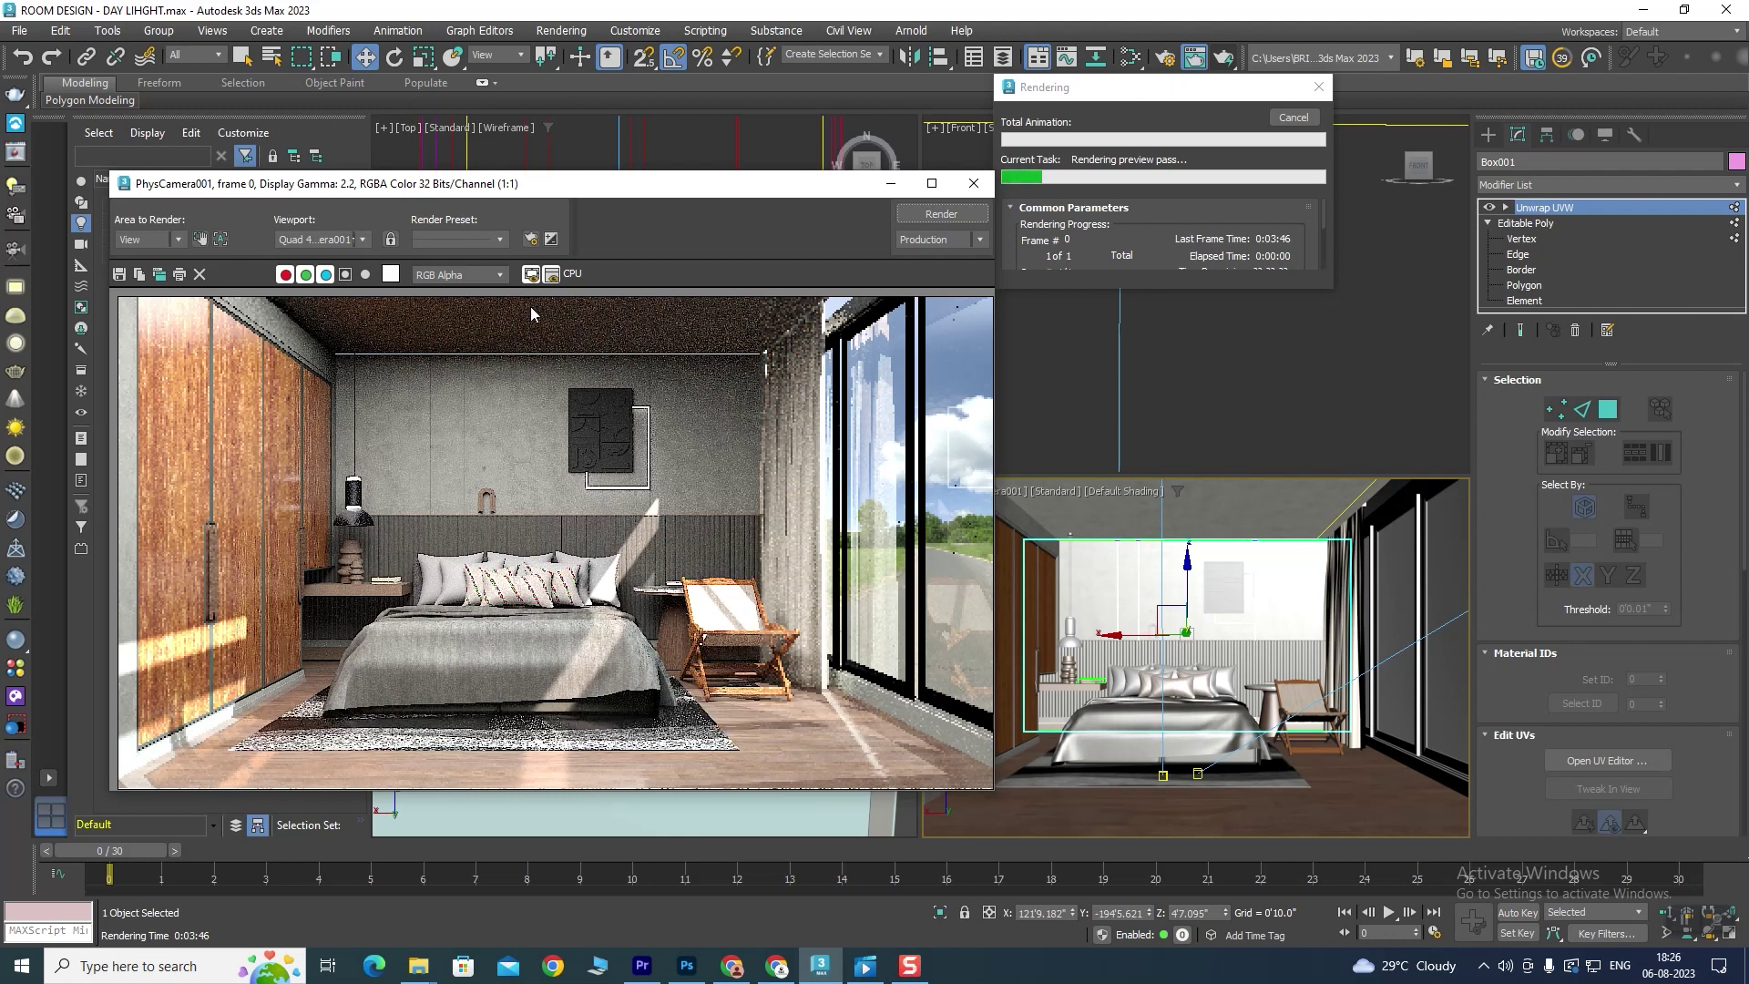
left_click(1290, 119)
left_click(972, 183)
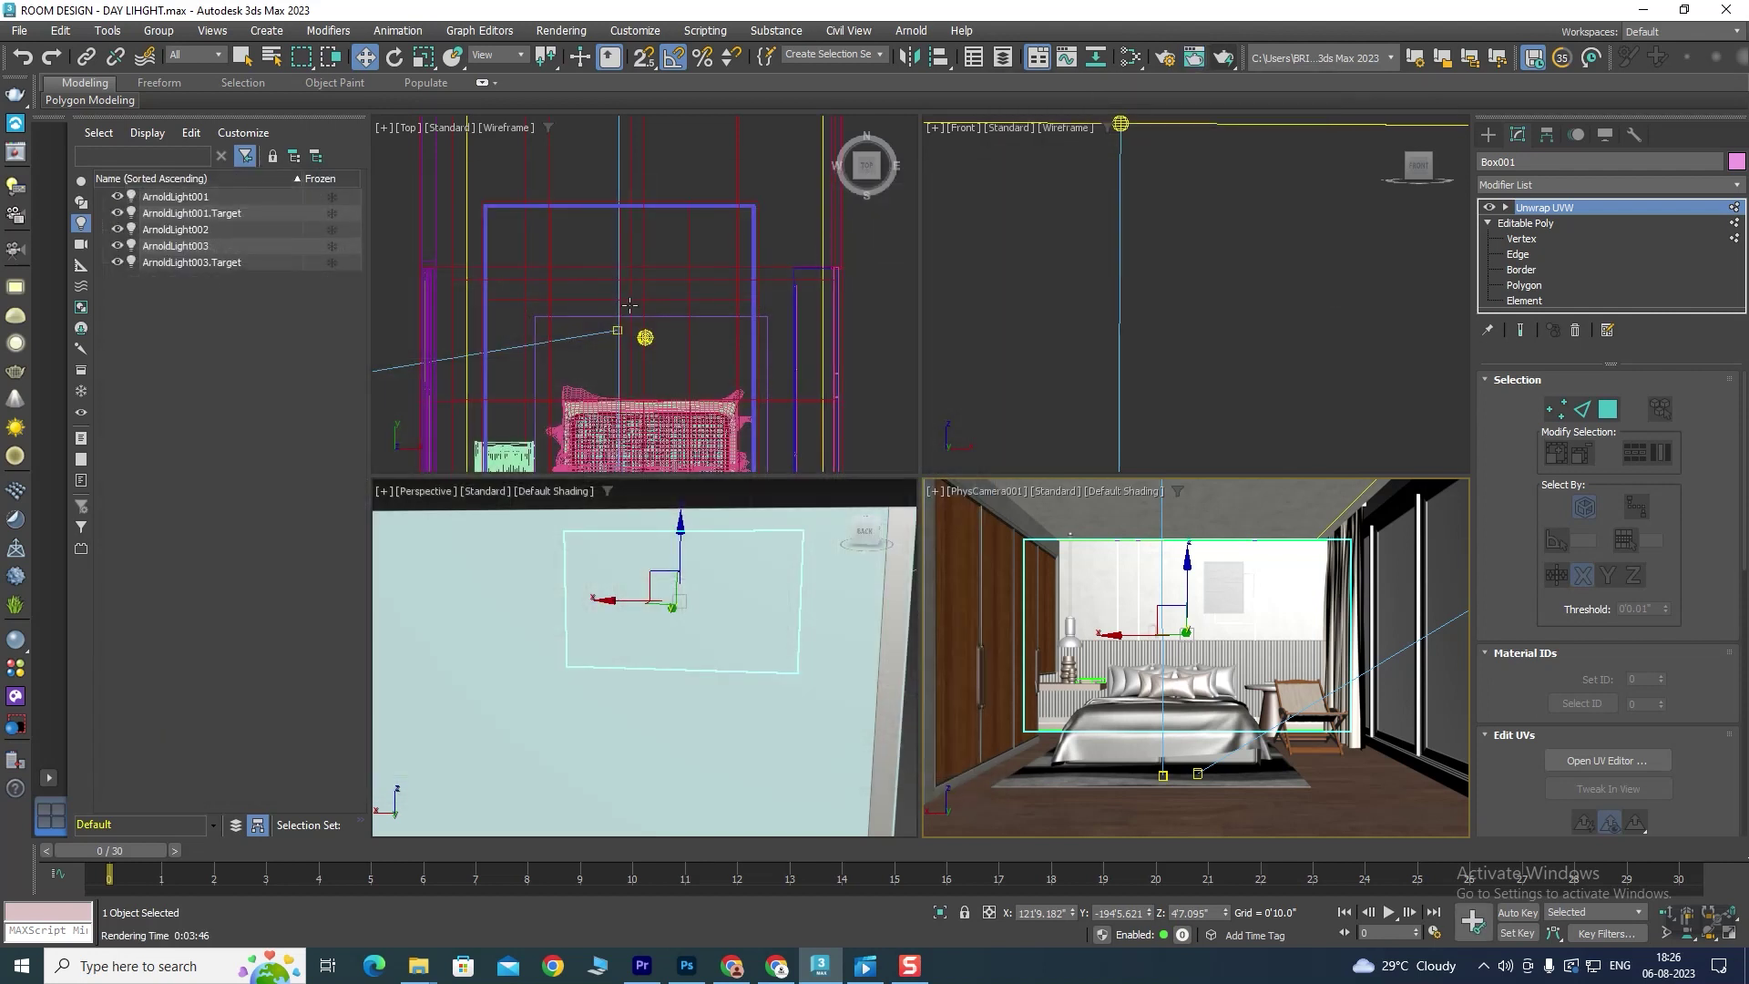
Step: Set PhysCamera001's Exposure Target to 5 EV and test-render, cancelling the too-dark result
scroll(638, 239, "up", 3)
scroll(638, 239, "up", 2)
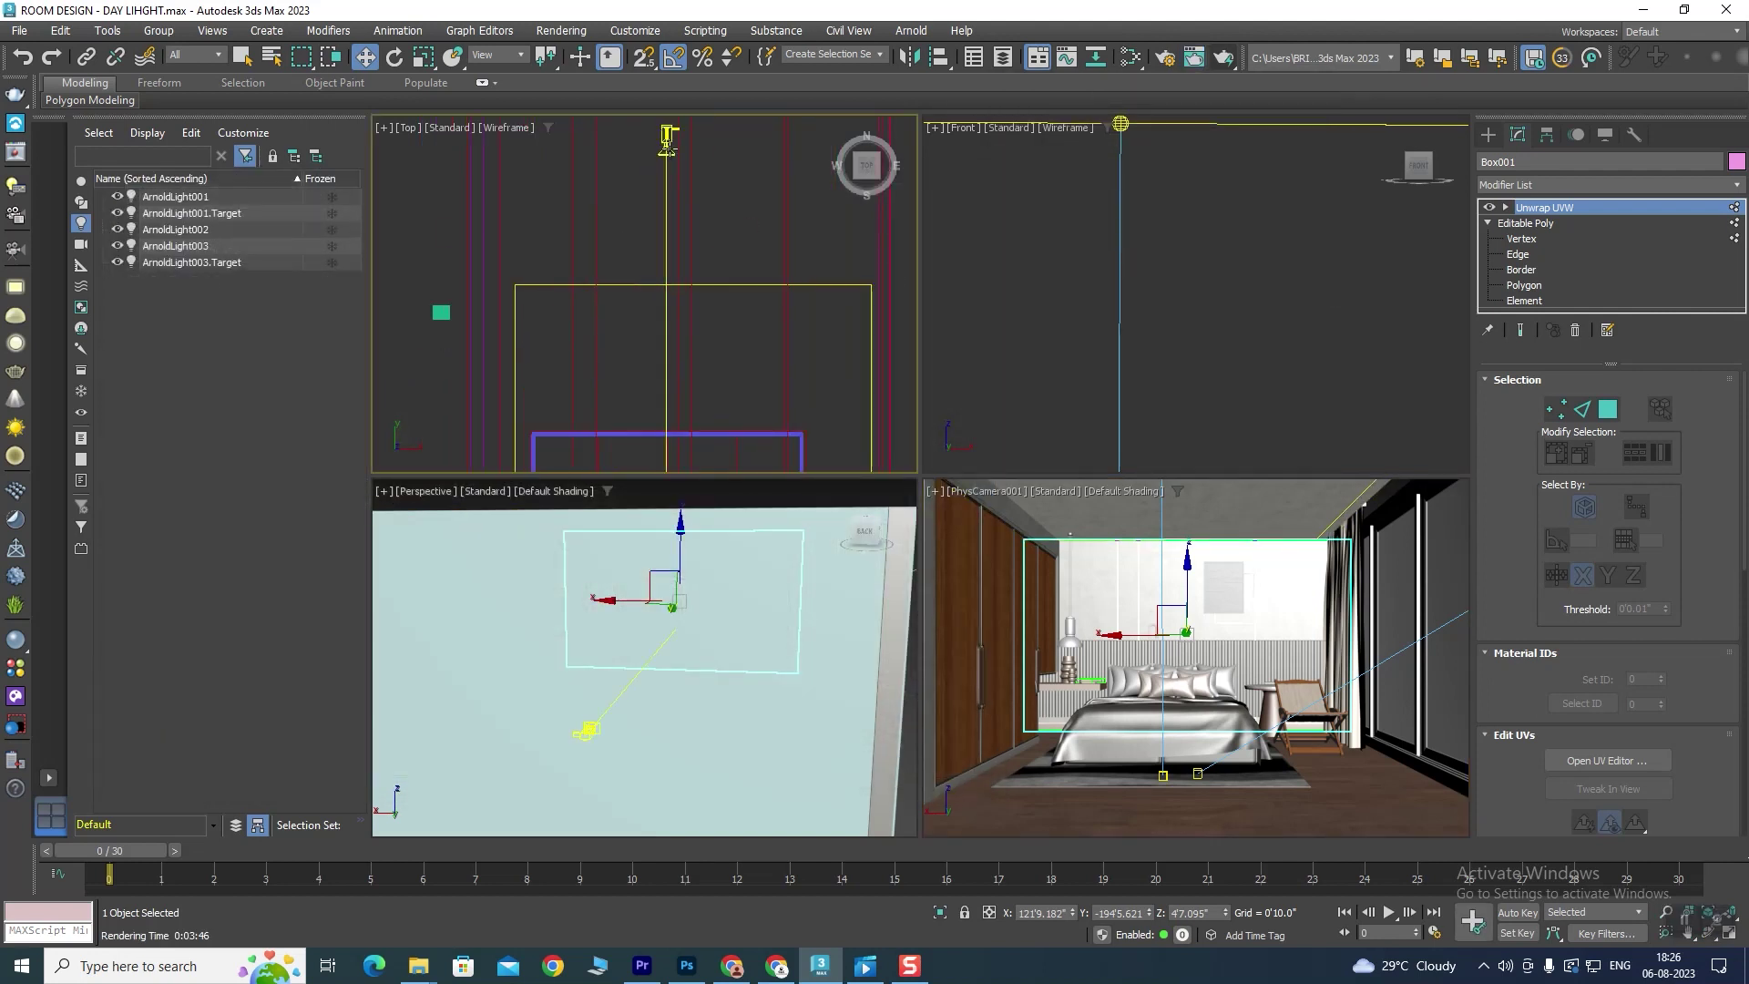
left_click(667, 136)
scroll(1641, 574, "down", 3)
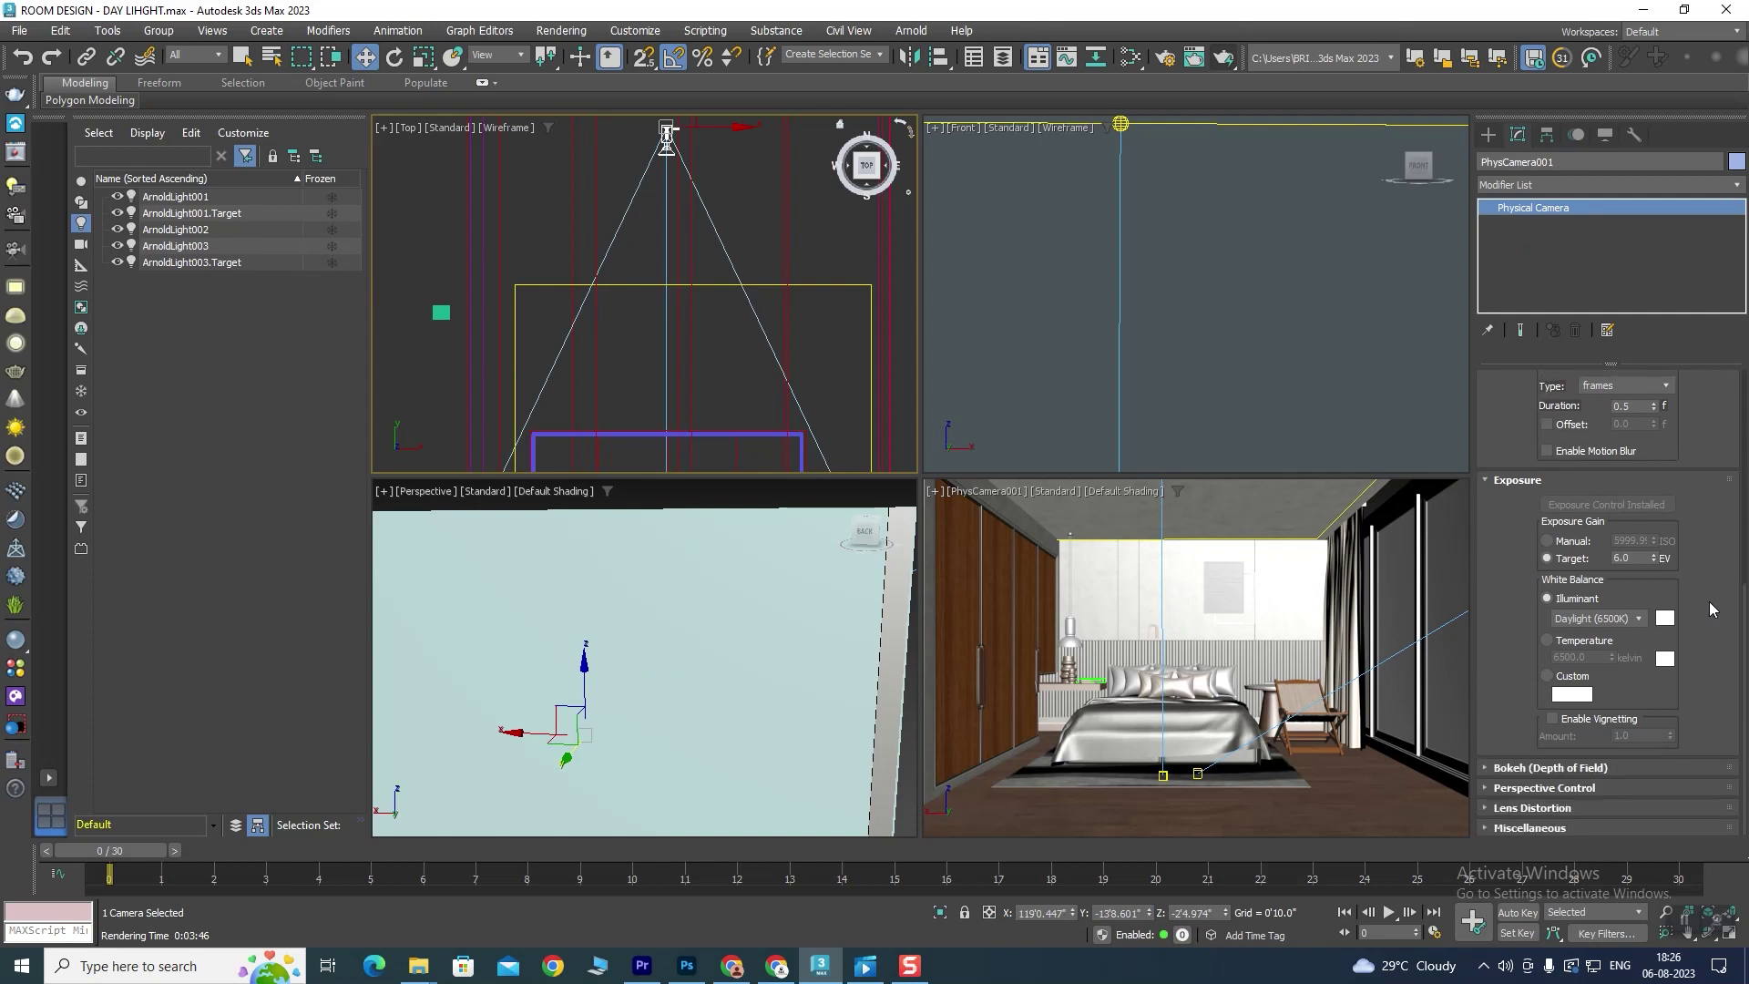
double_click(1633, 559)
type("5")
key("Return")
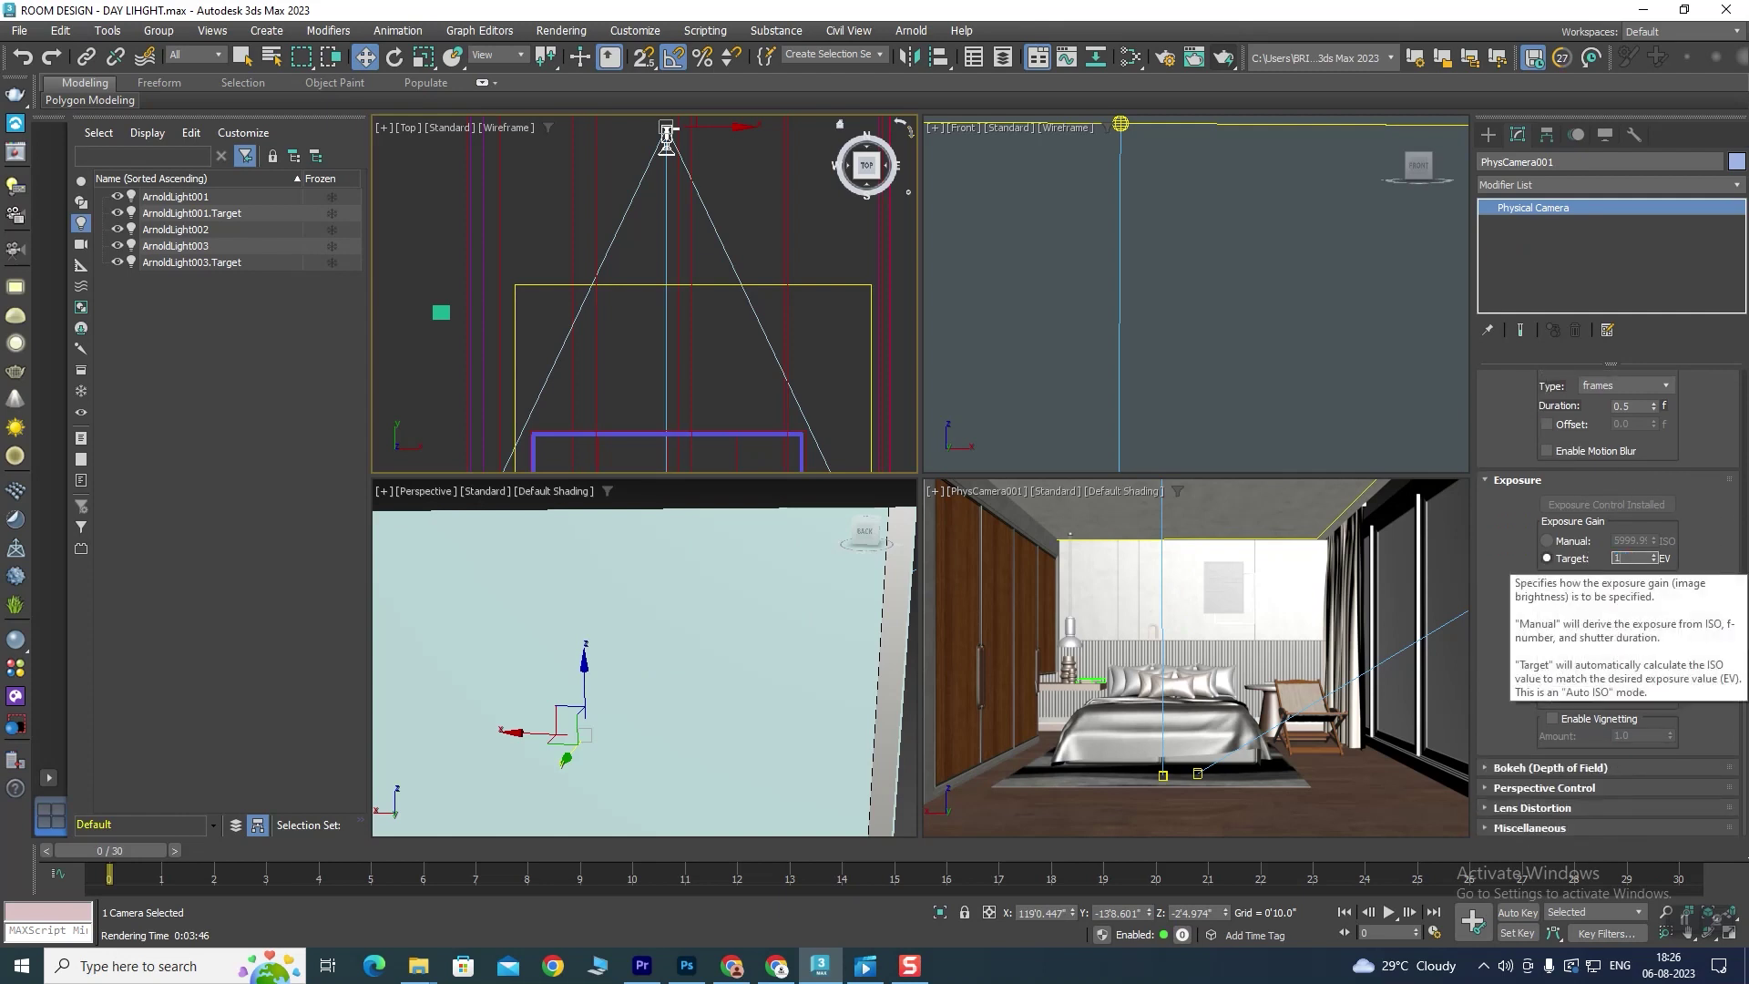
left_click(1201, 189)
left_click(1226, 59)
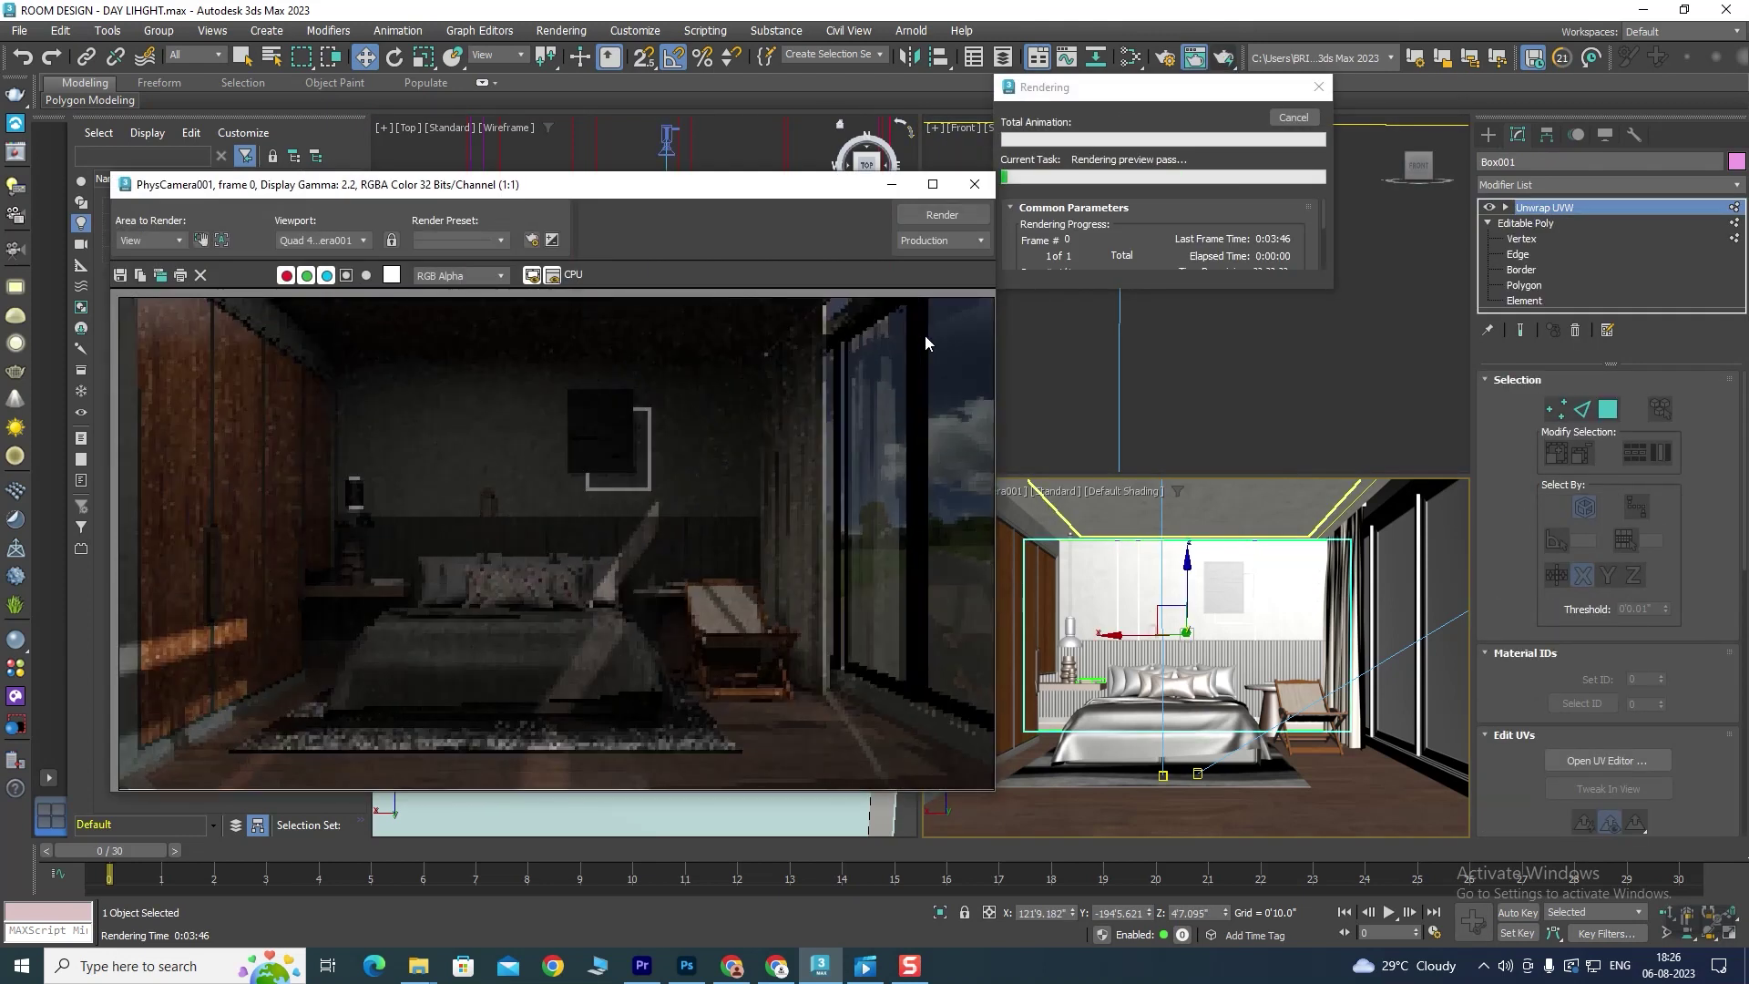
left_click(1294, 117)
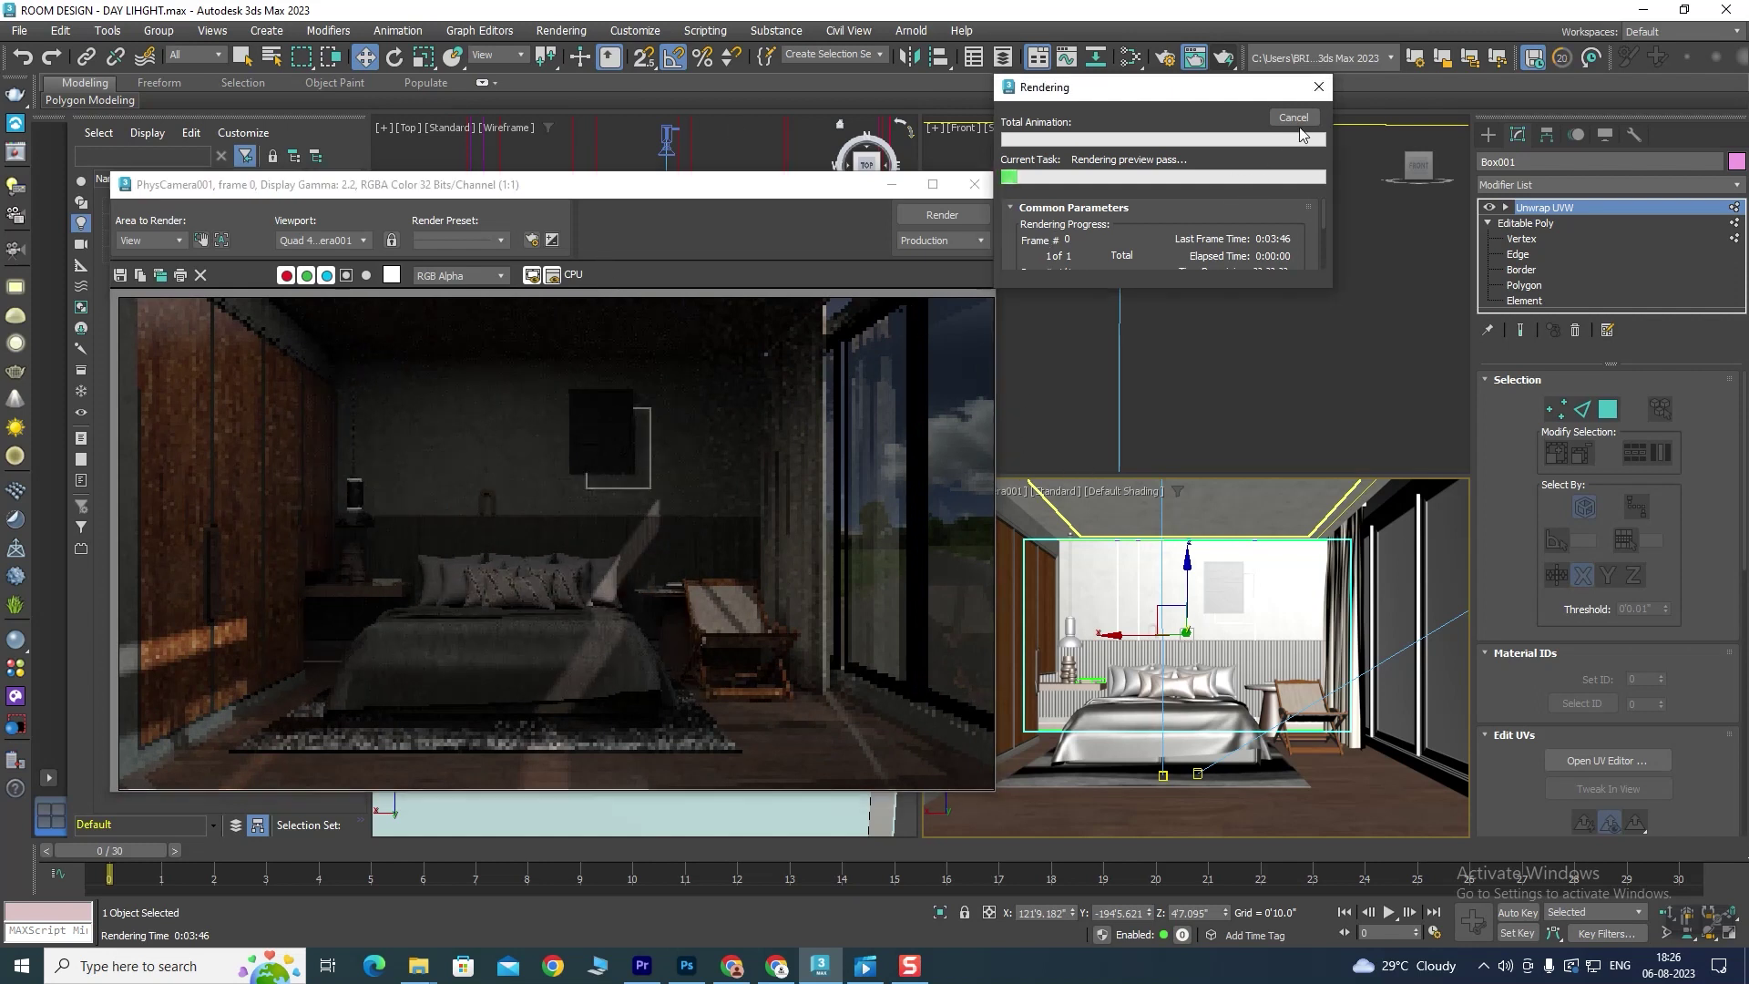
left_click(1297, 118)
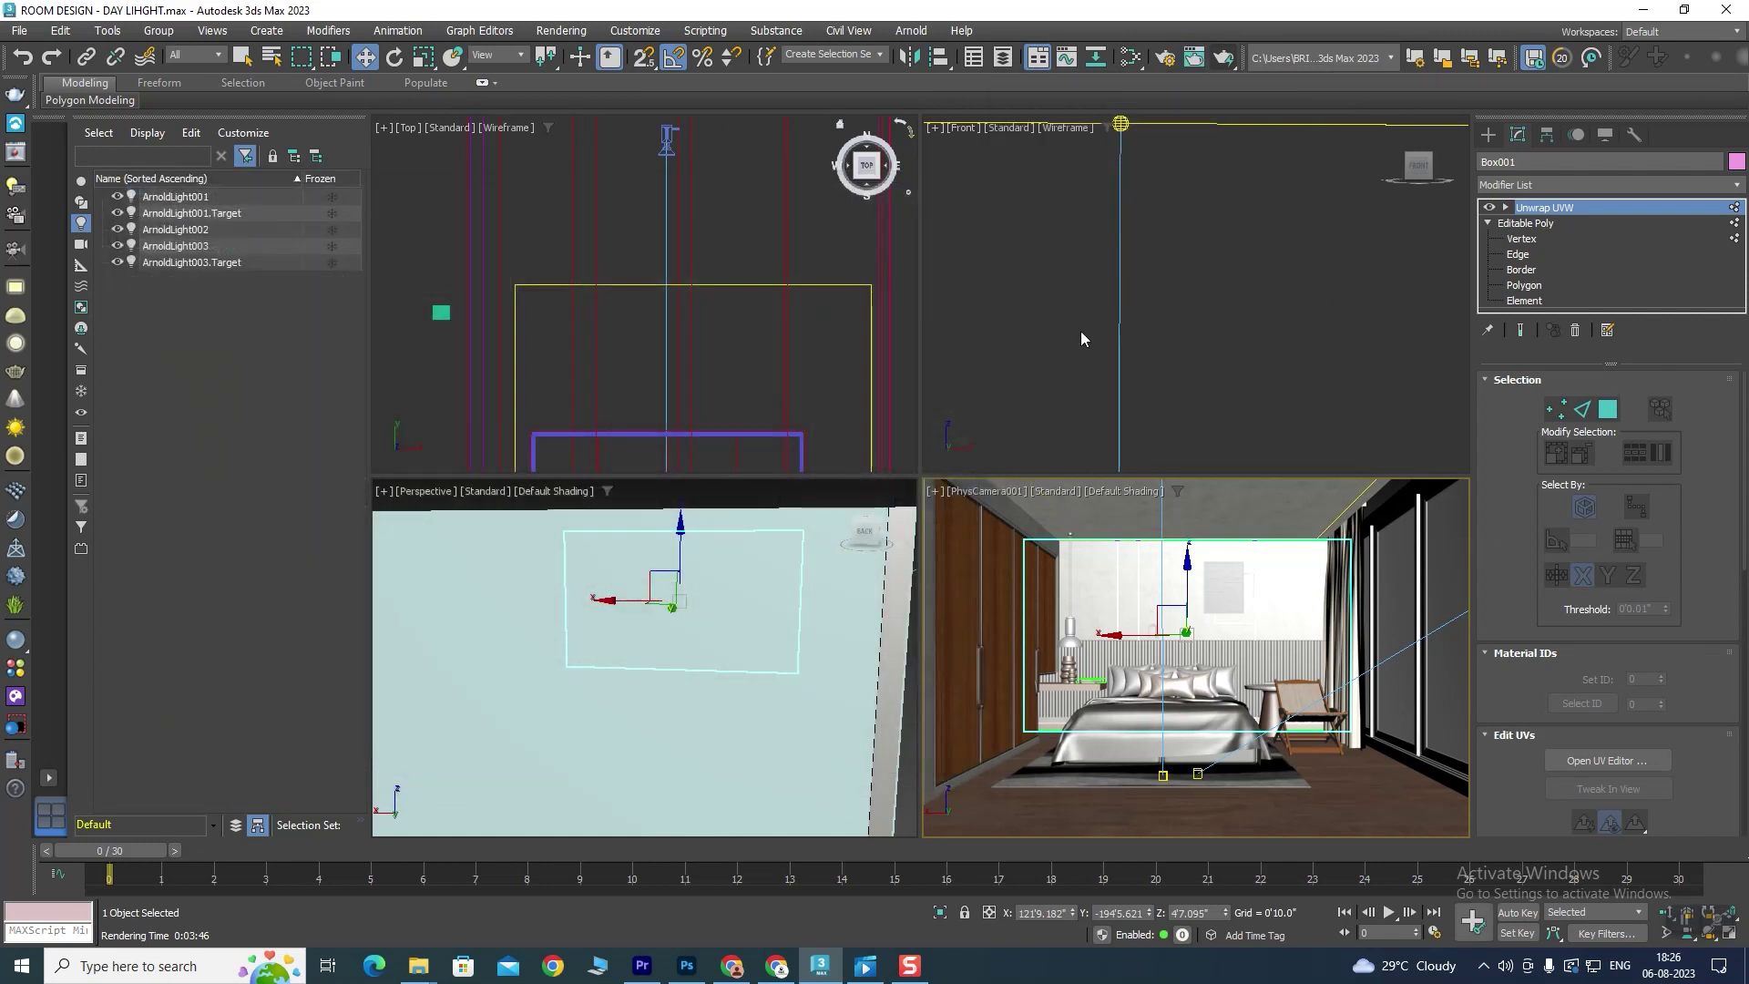
Step: Raise the camera's Exposure Target to 8 EV and give ArnoldLight001 exposure 5.0, intensity 2.0
left_click(668, 136)
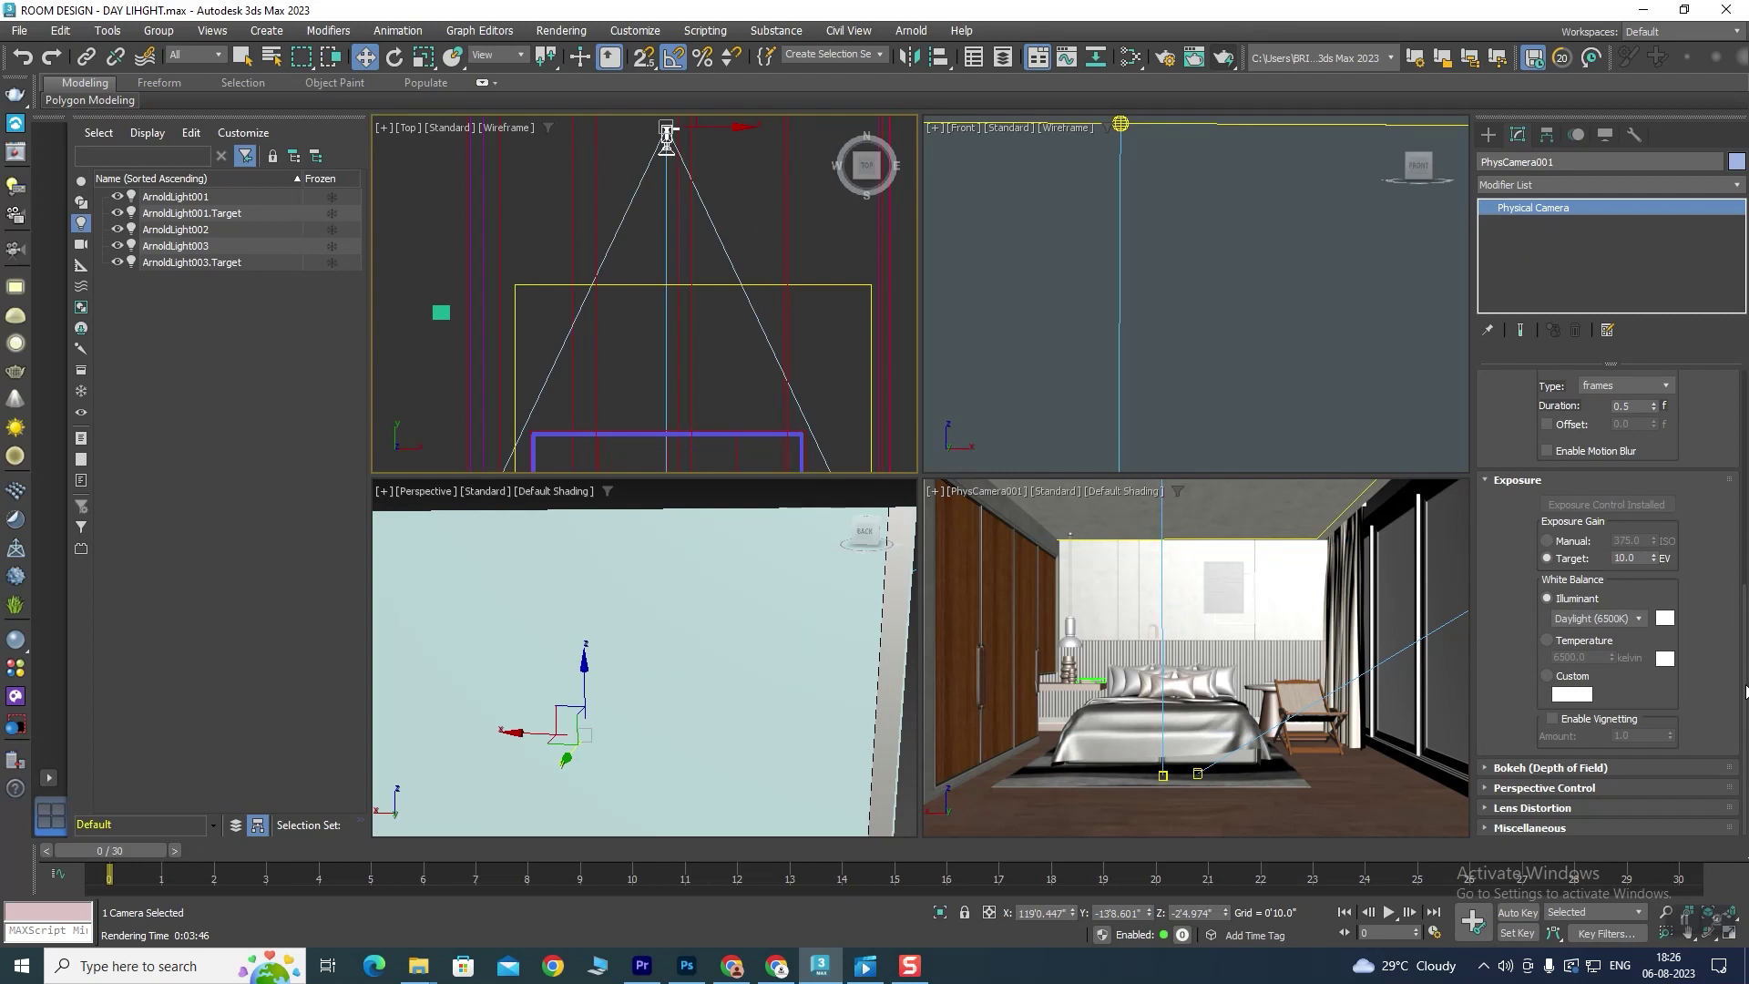
left_click_drag(1642, 559, 1591, 558)
type("8")
scroll(652, 244, "down", 6)
left_click(554, 338)
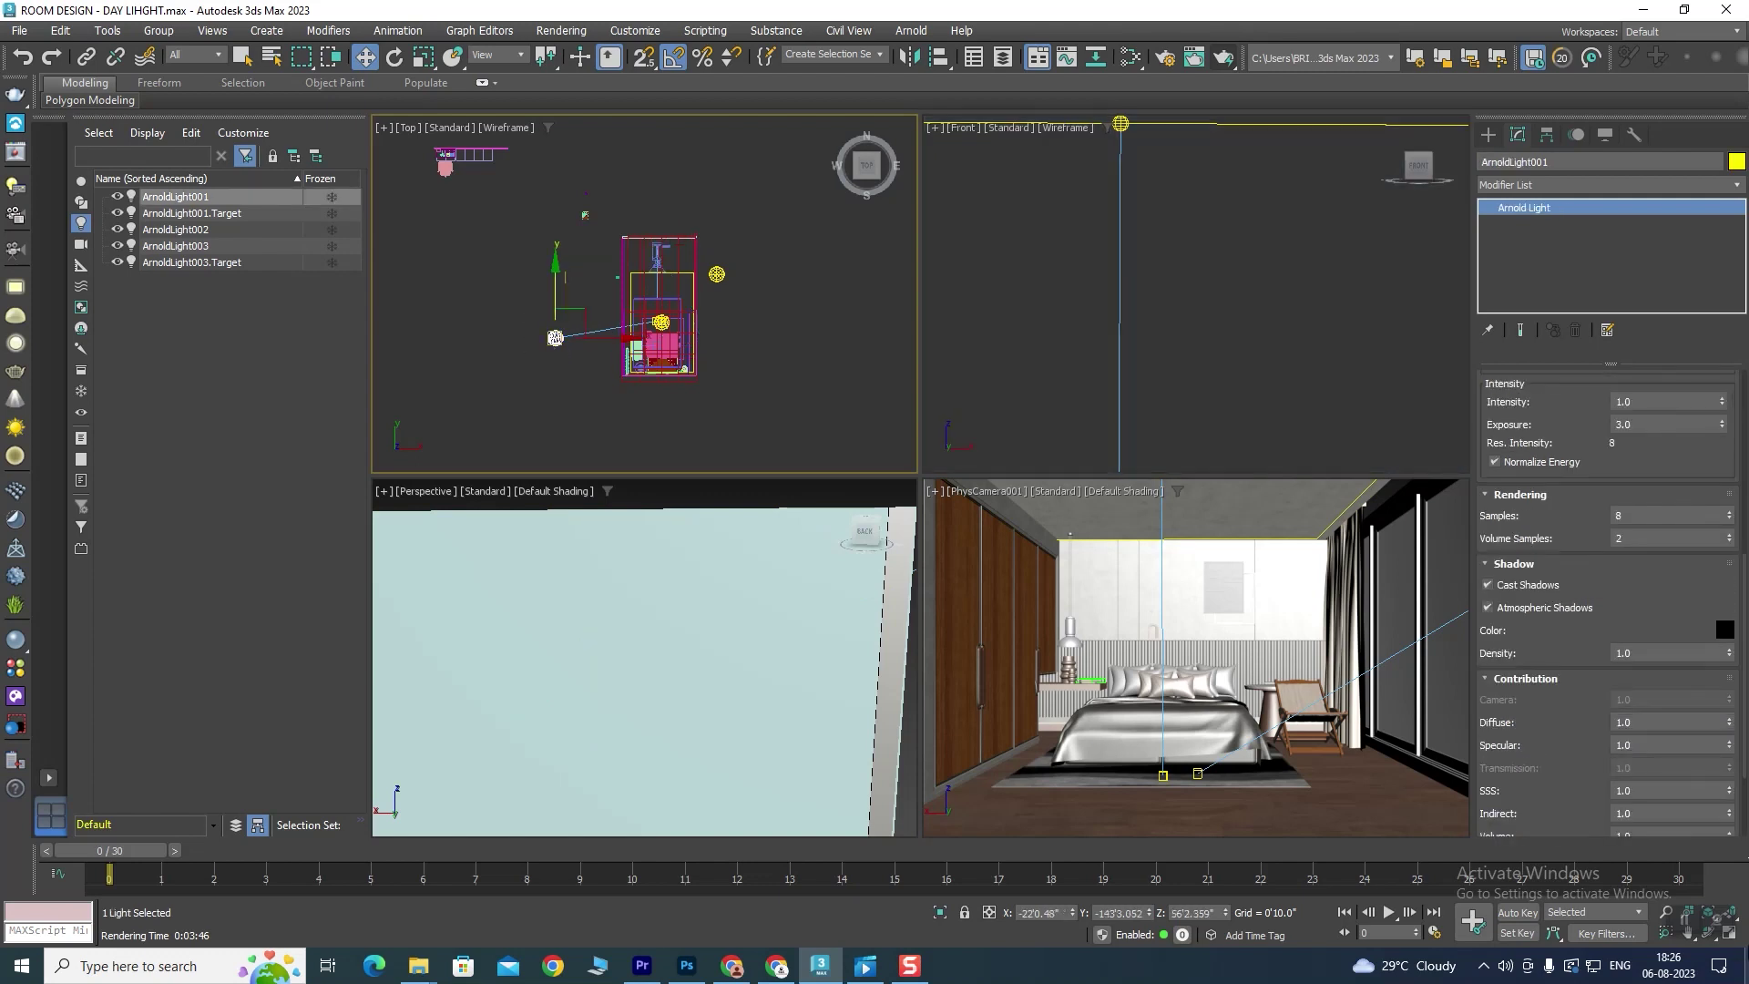
left_click(1611, 423)
key("shift+Tab")
type("2")
key("Return")
Step: Test-render the camera view with the brighter light, then cancel and close the frame window
left_click(1263, 566)
left_click(1221, 61)
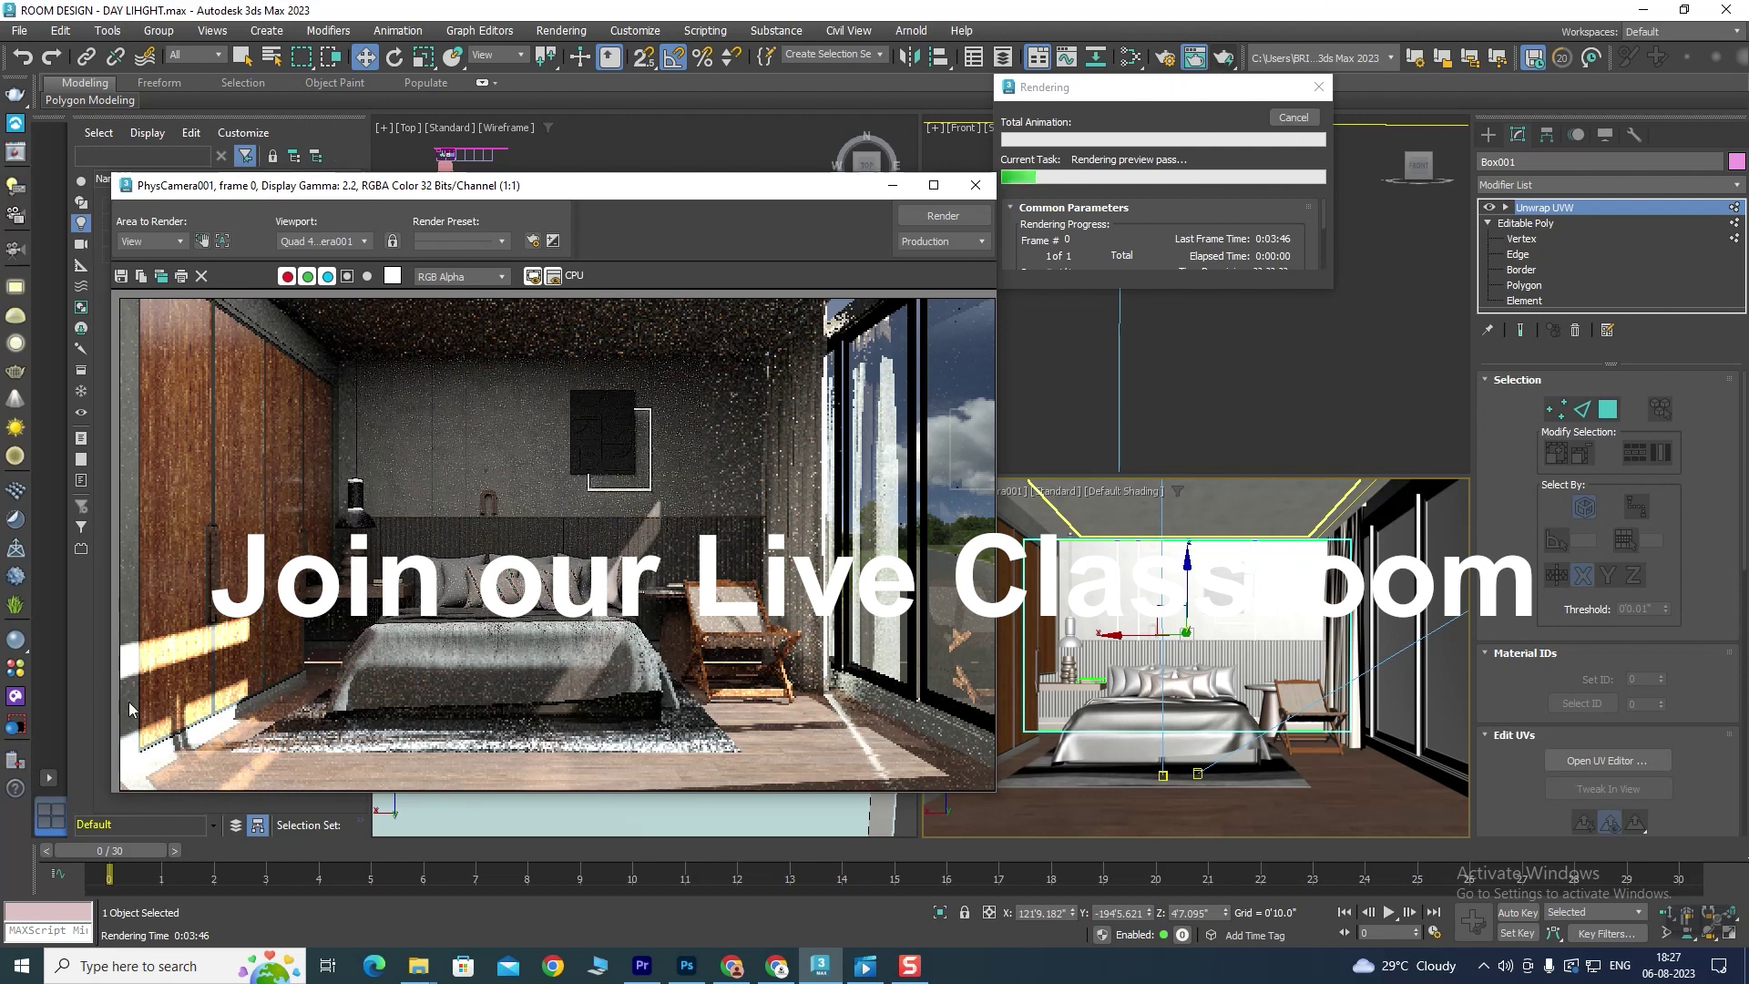
left_click(1294, 118)
left_click(975, 186)
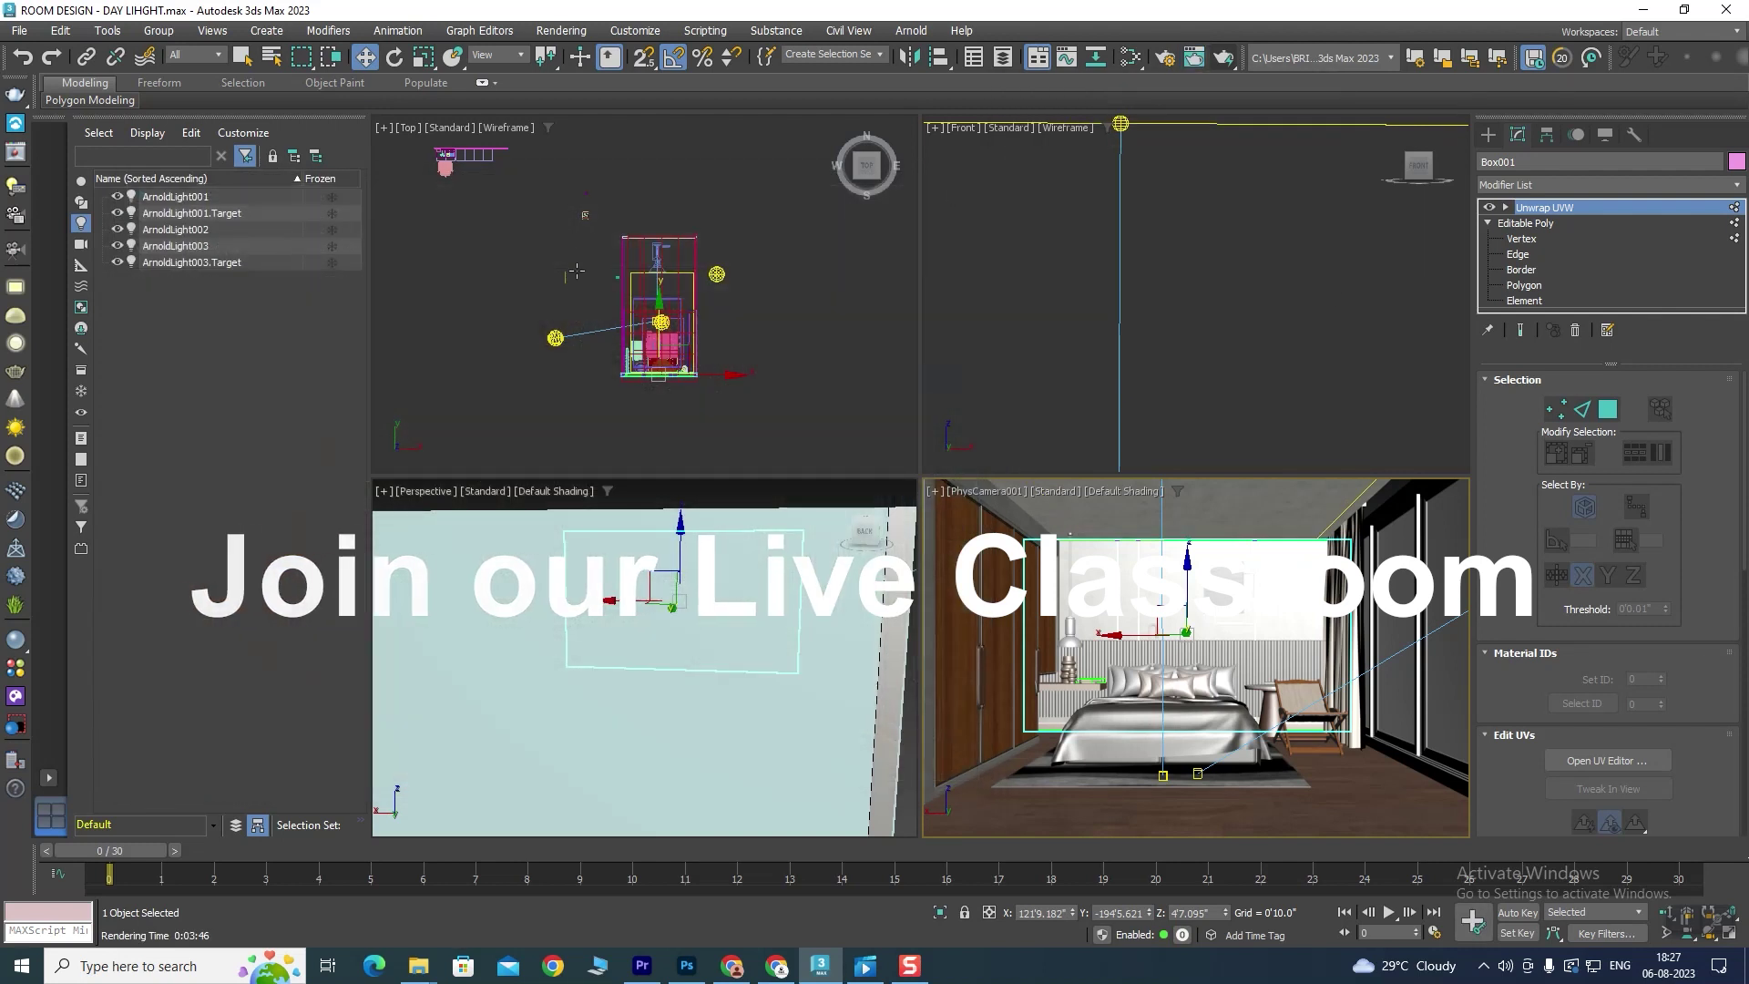
left_click(557, 335)
Step: Lower ArnoldLight001's exposure to 4.0
scroll(1617, 410, "down", 5)
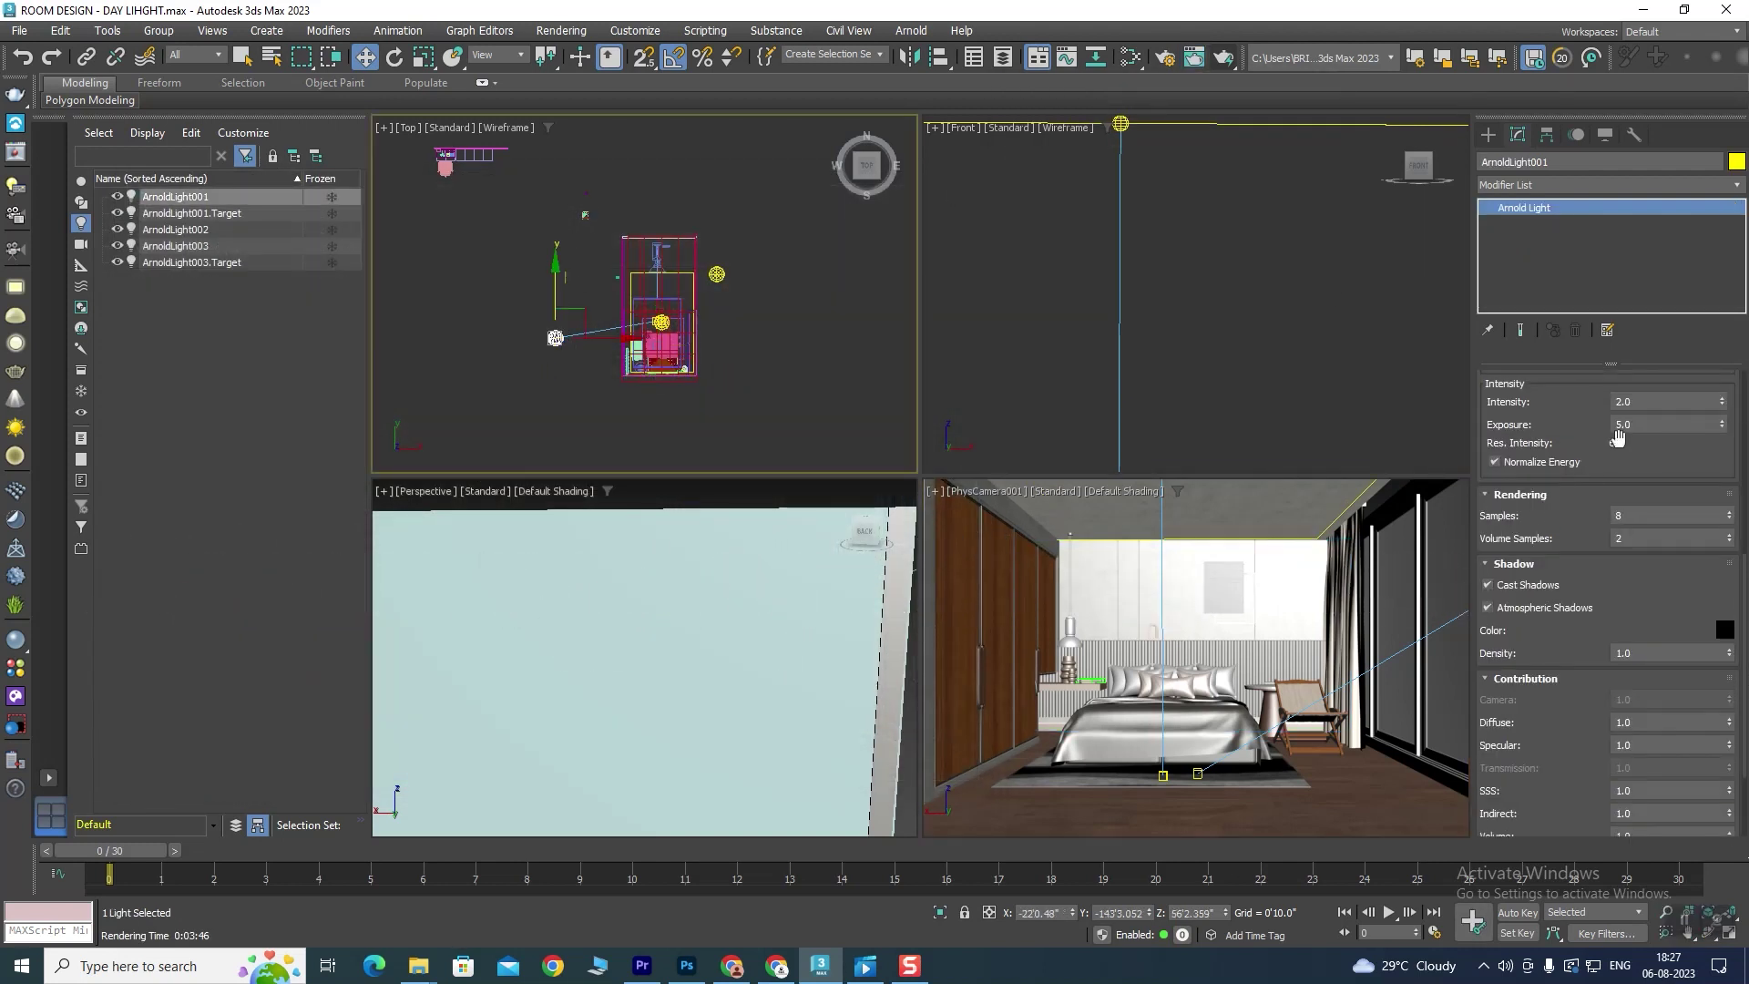
left_click(1647, 402)
left_click(1651, 428)
key("Return")
Step: Render the camera view, zoom into the frame buffer to inspect, then cancel and close it
left_click(1180, 590)
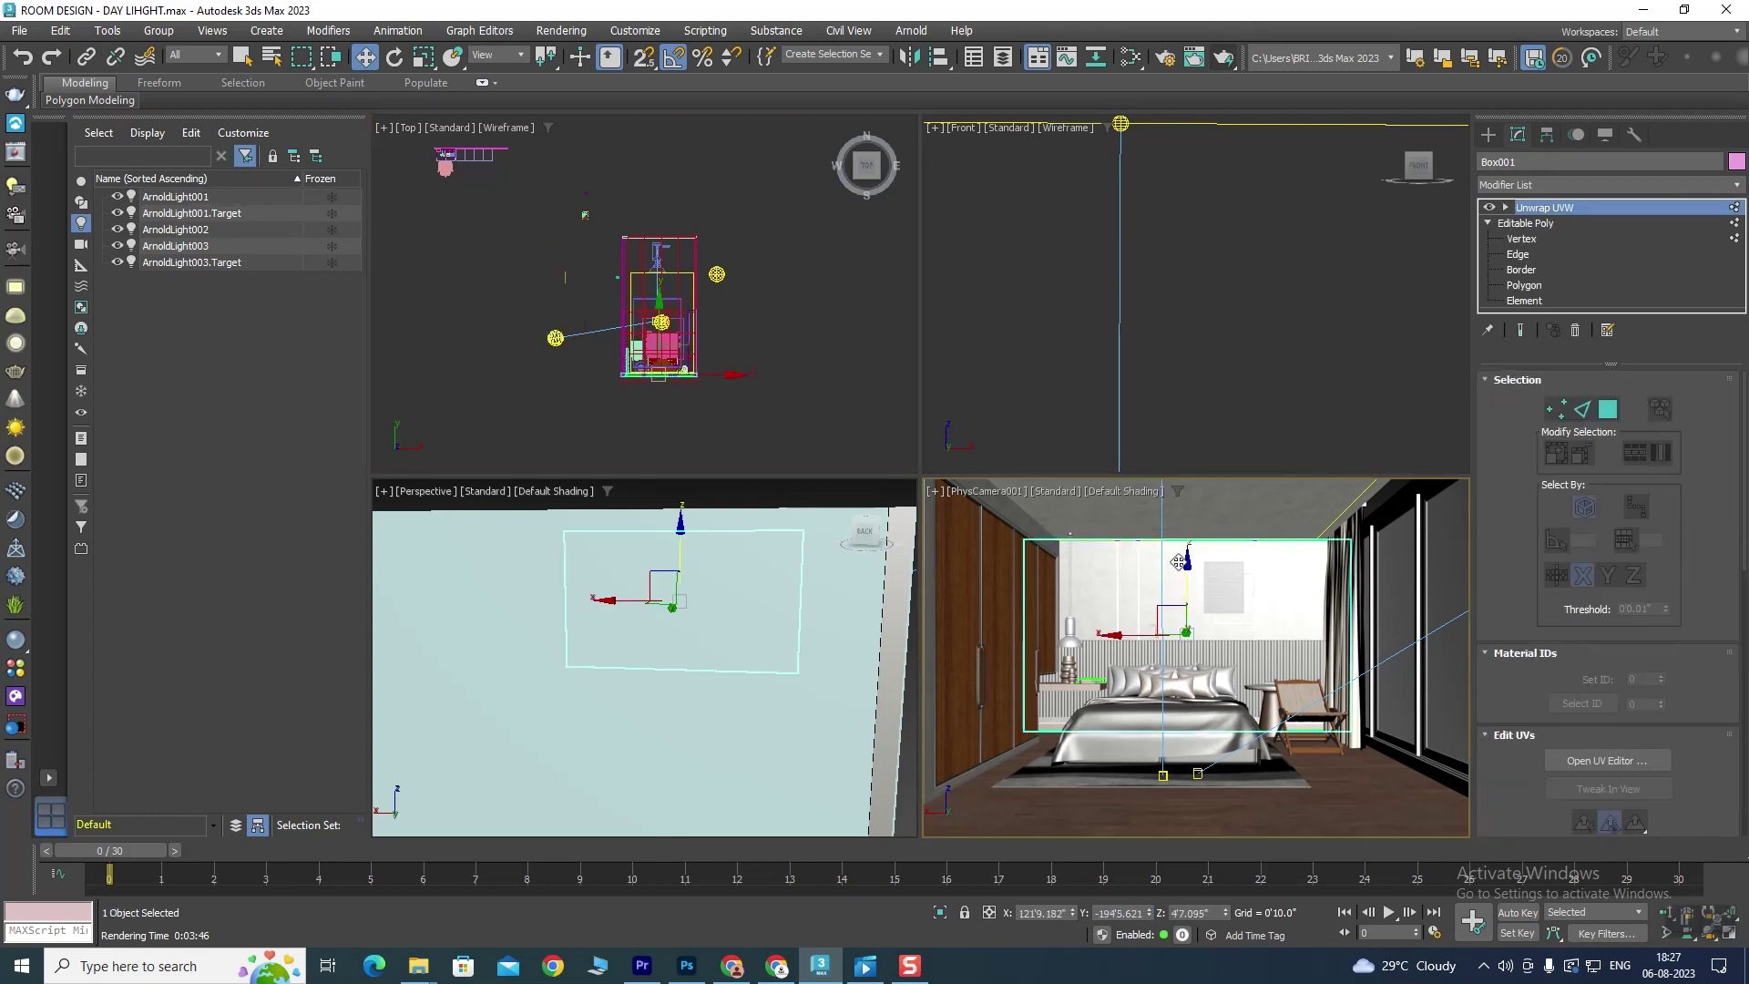
left_click(1219, 62)
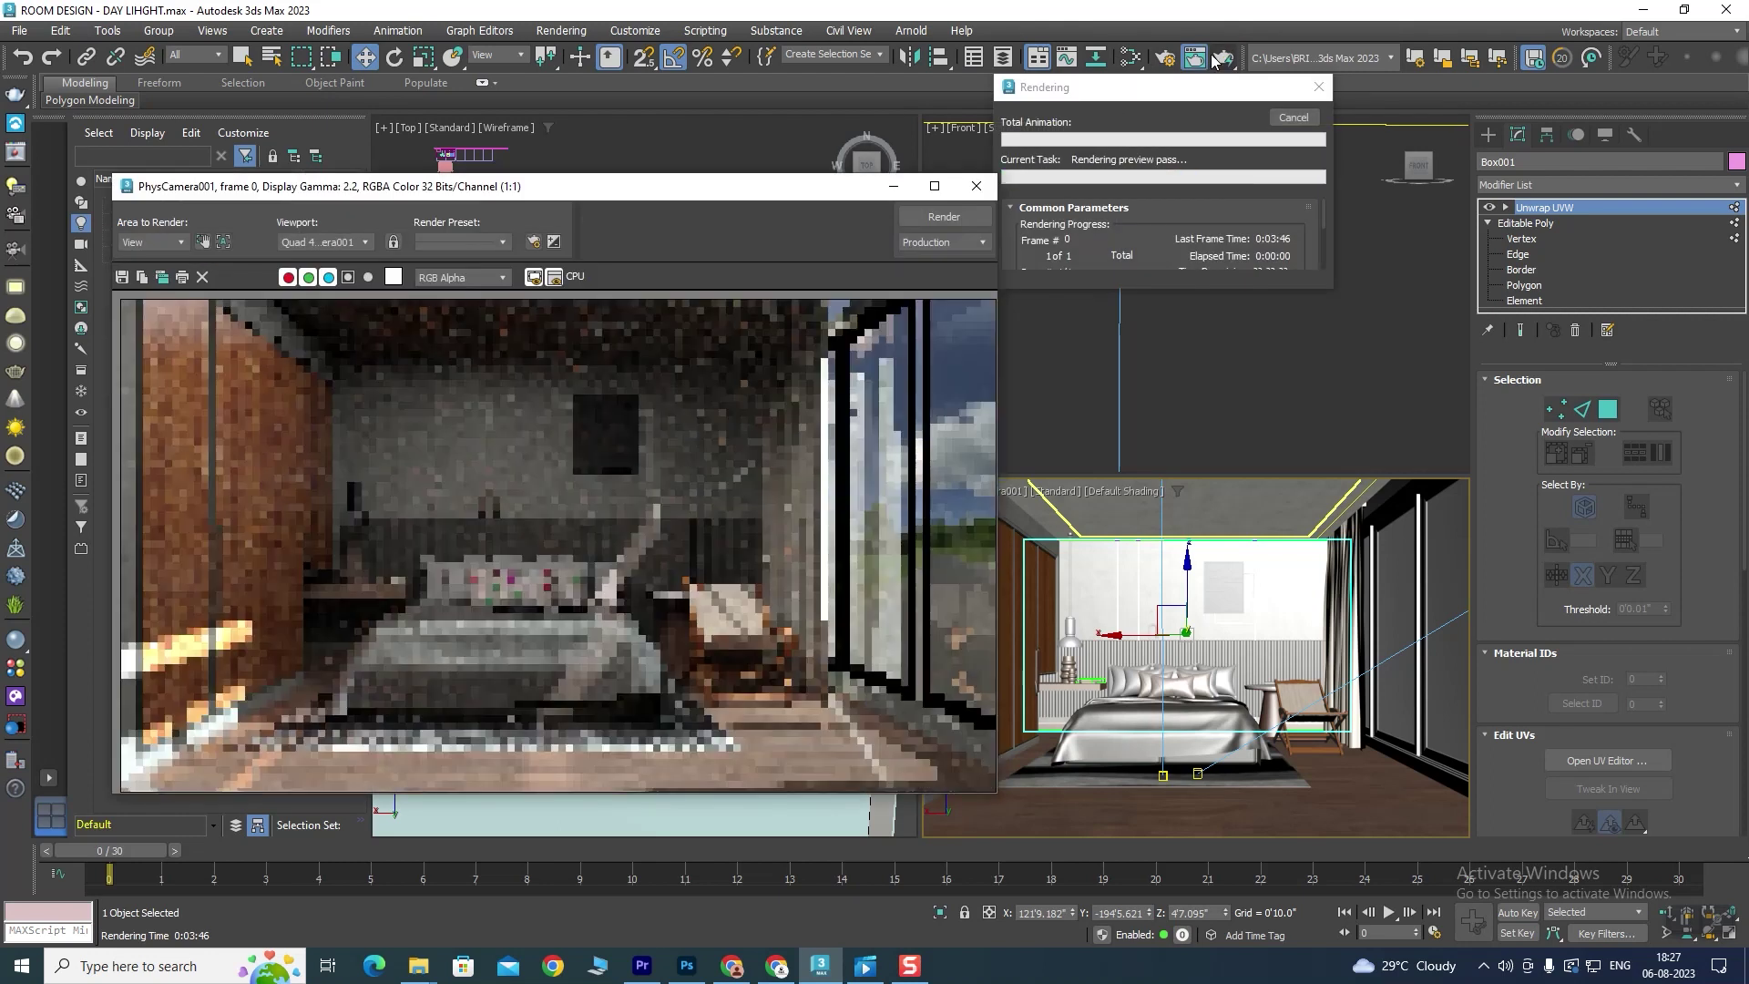
scroll(256, 636, "up", 2)
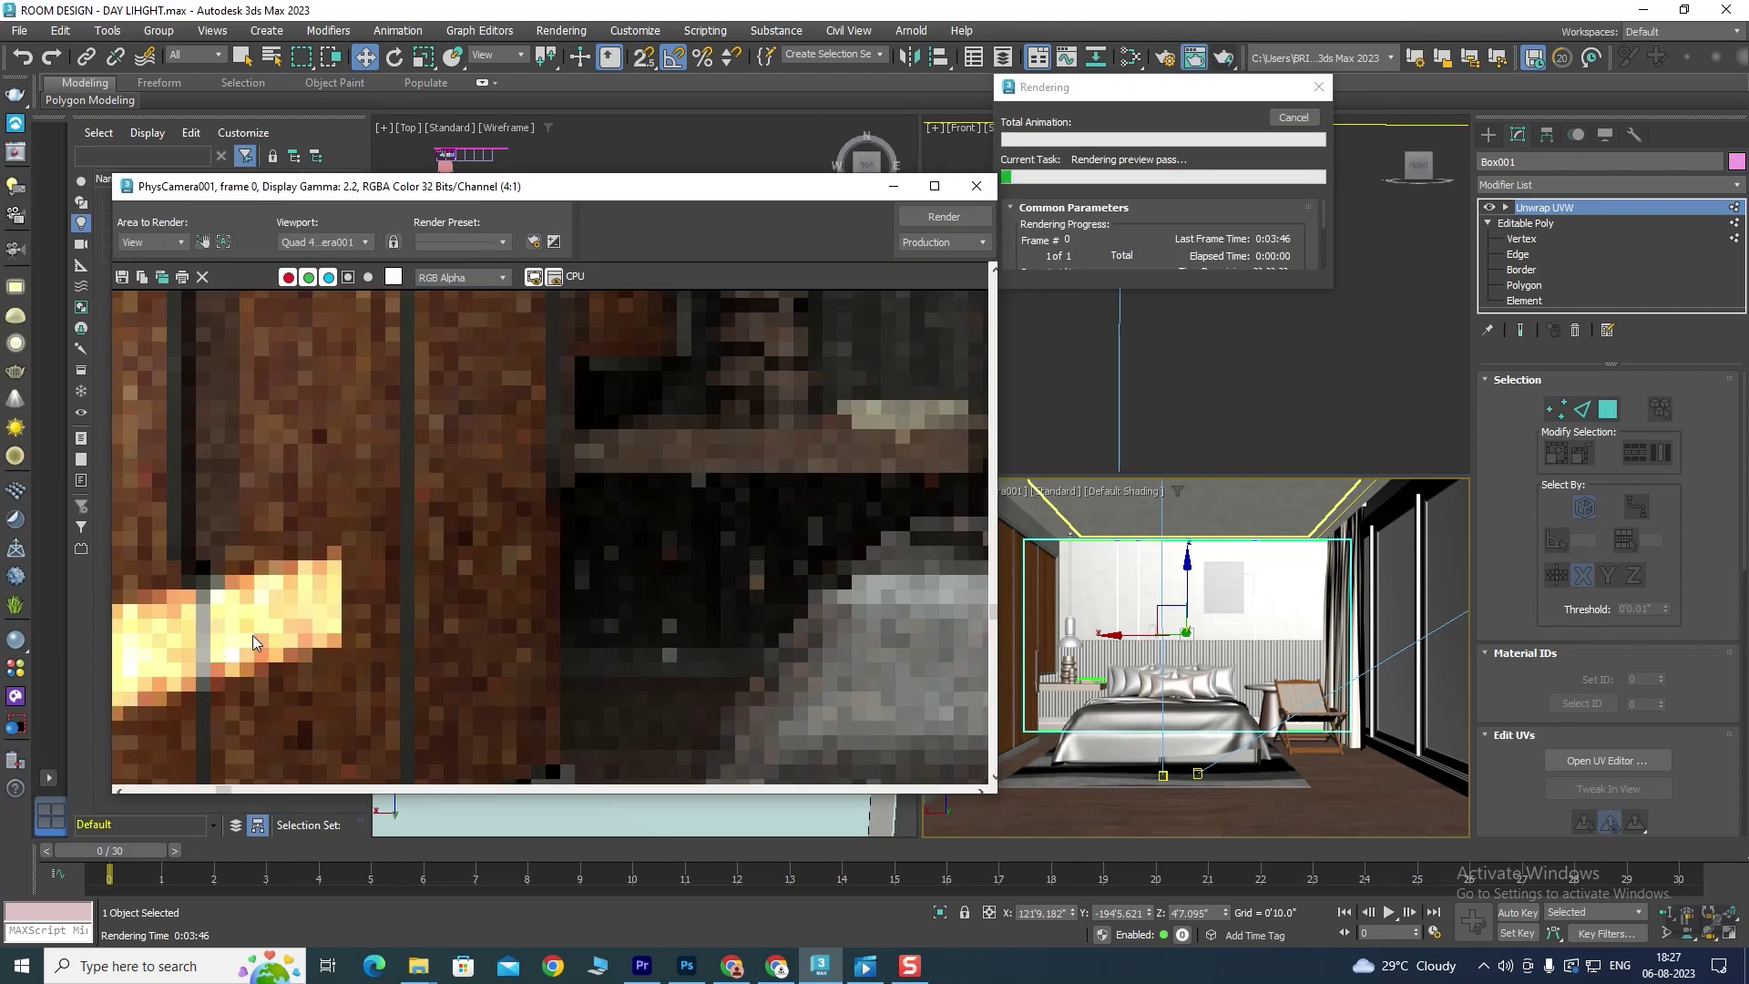
scroll(259, 634, "down", 1)
scroll(478, 662, "down", 1)
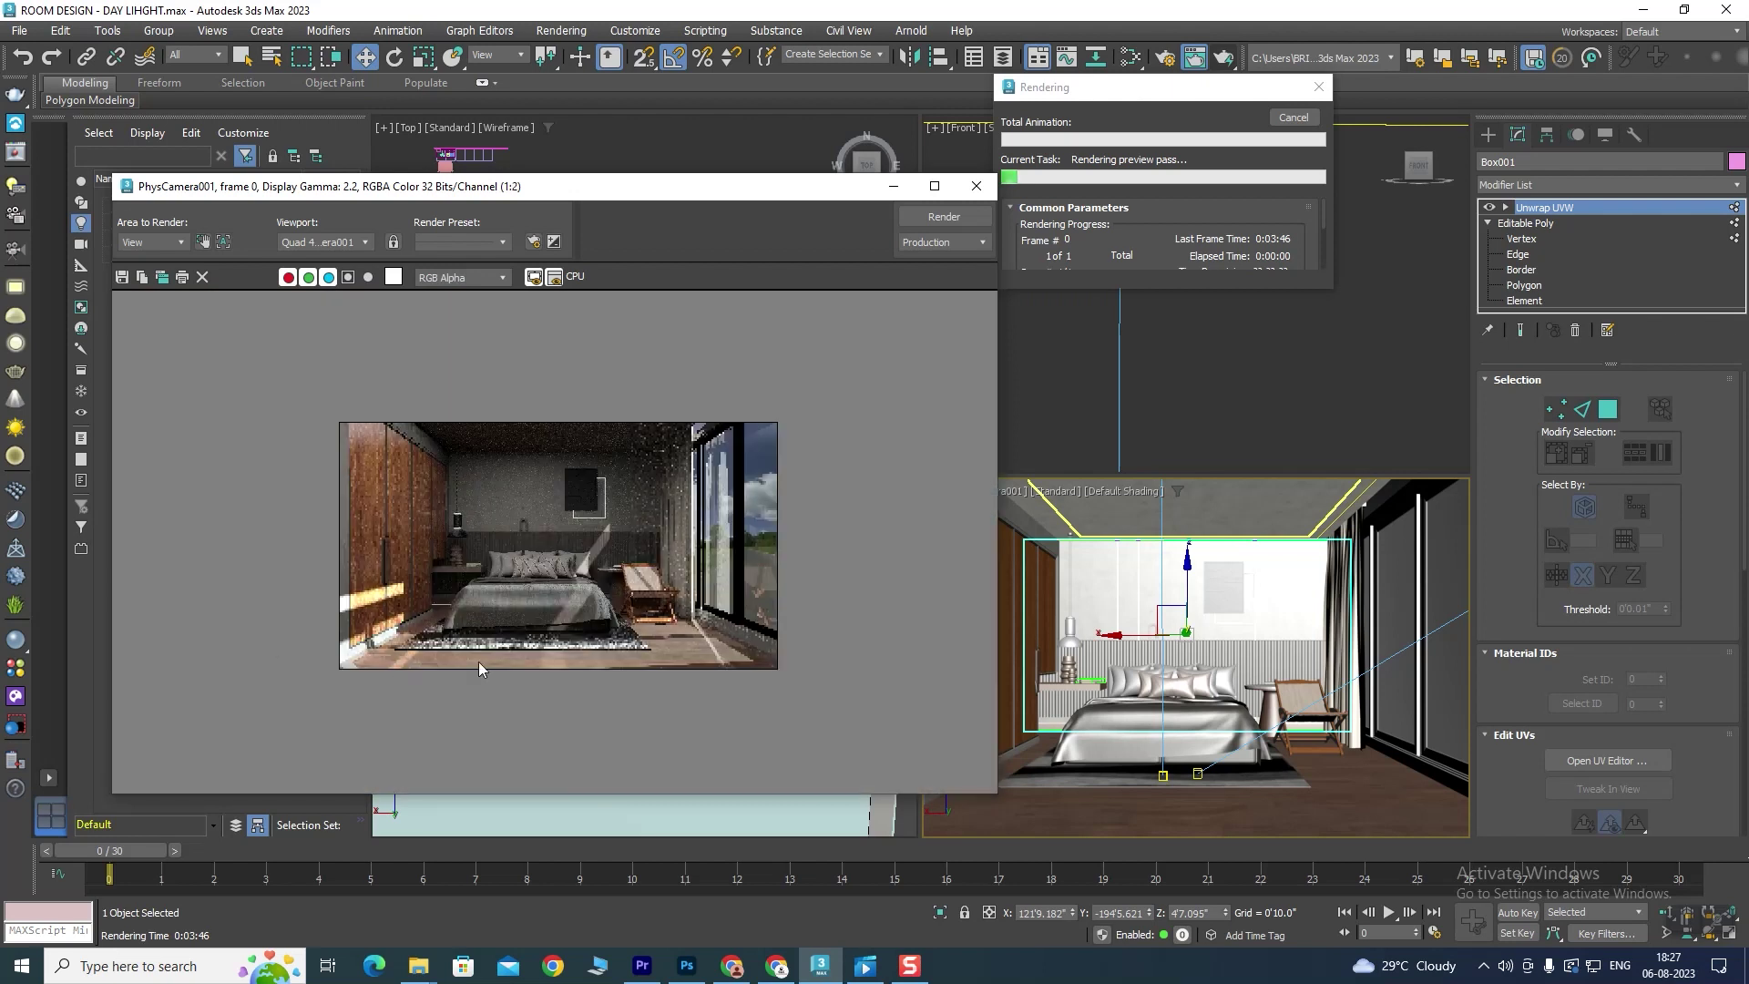
scroll(638, 654, "up", 1)
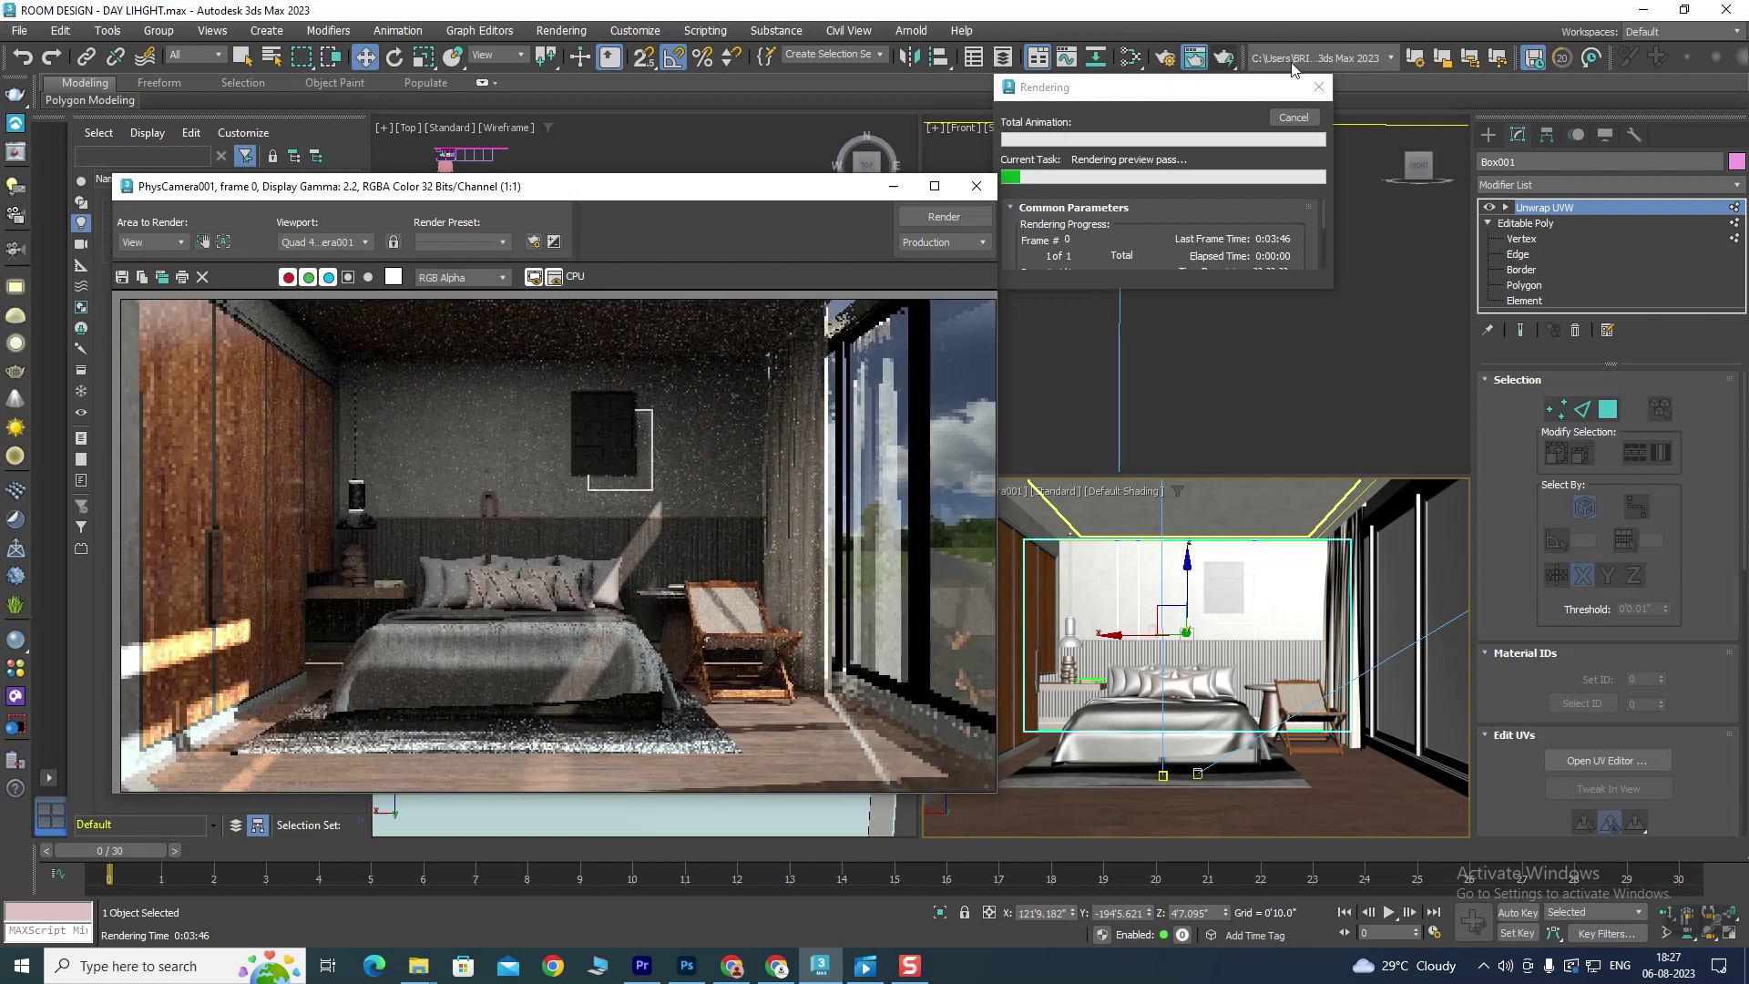
left_click(1293, 117)
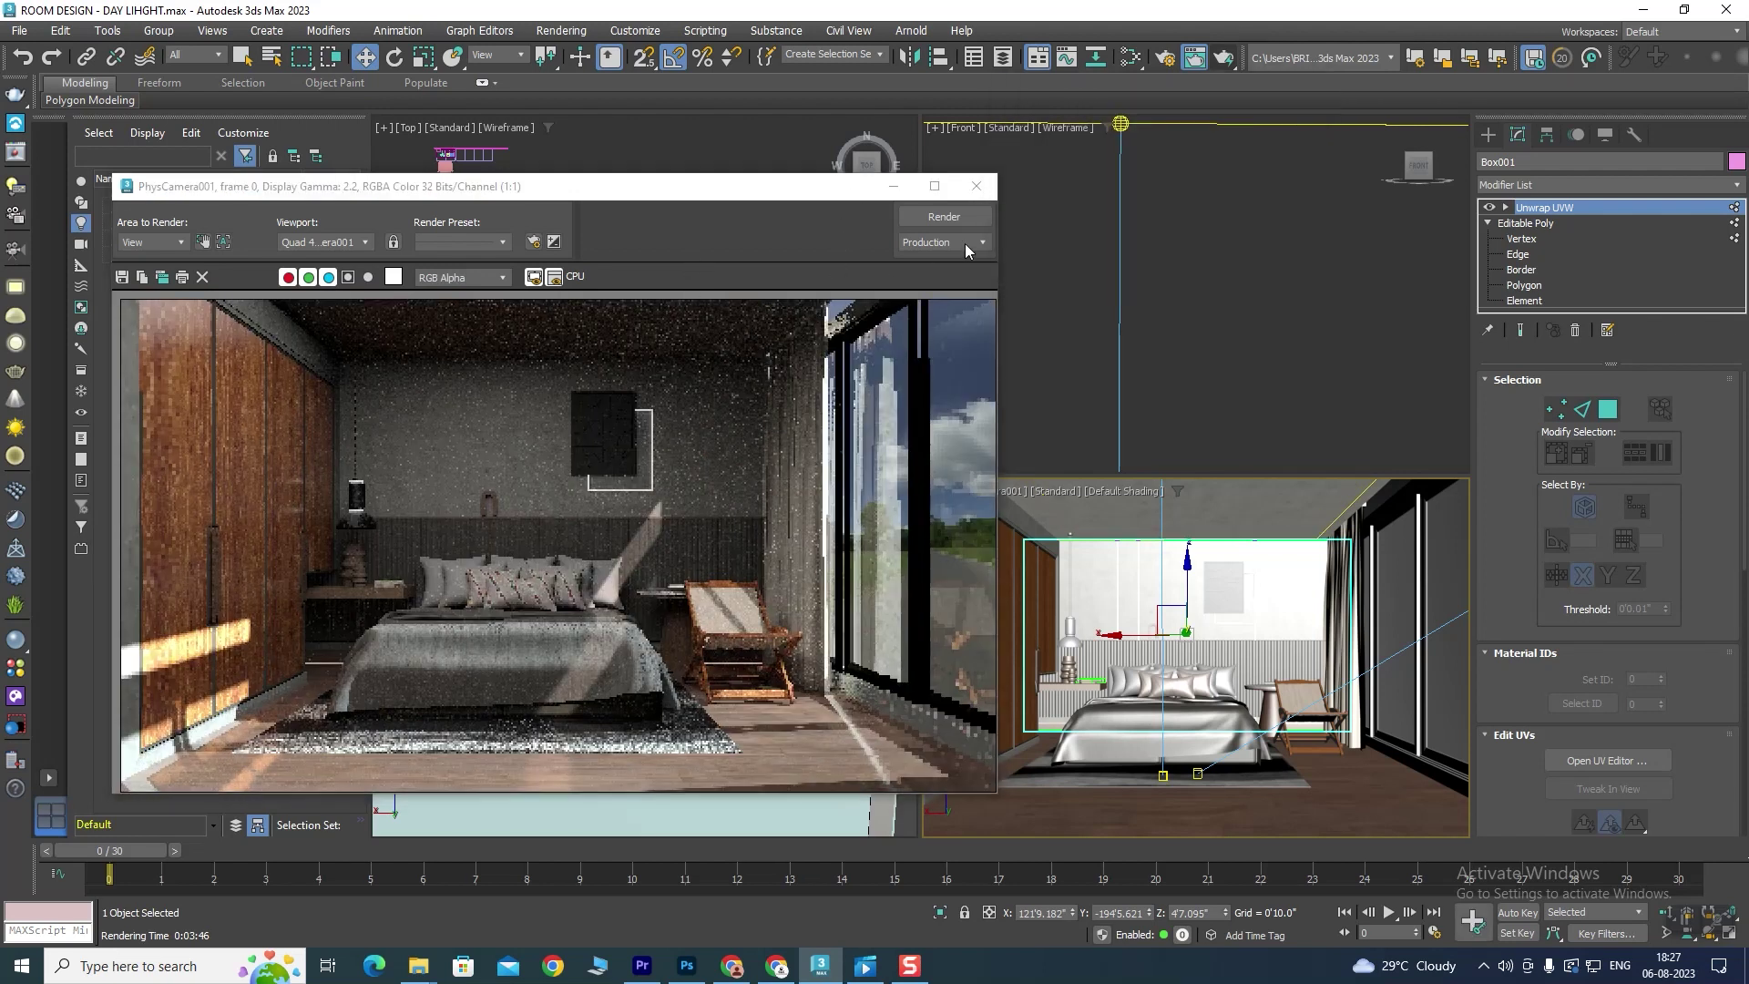
left_click(976, 186)
left_click(554, 337)
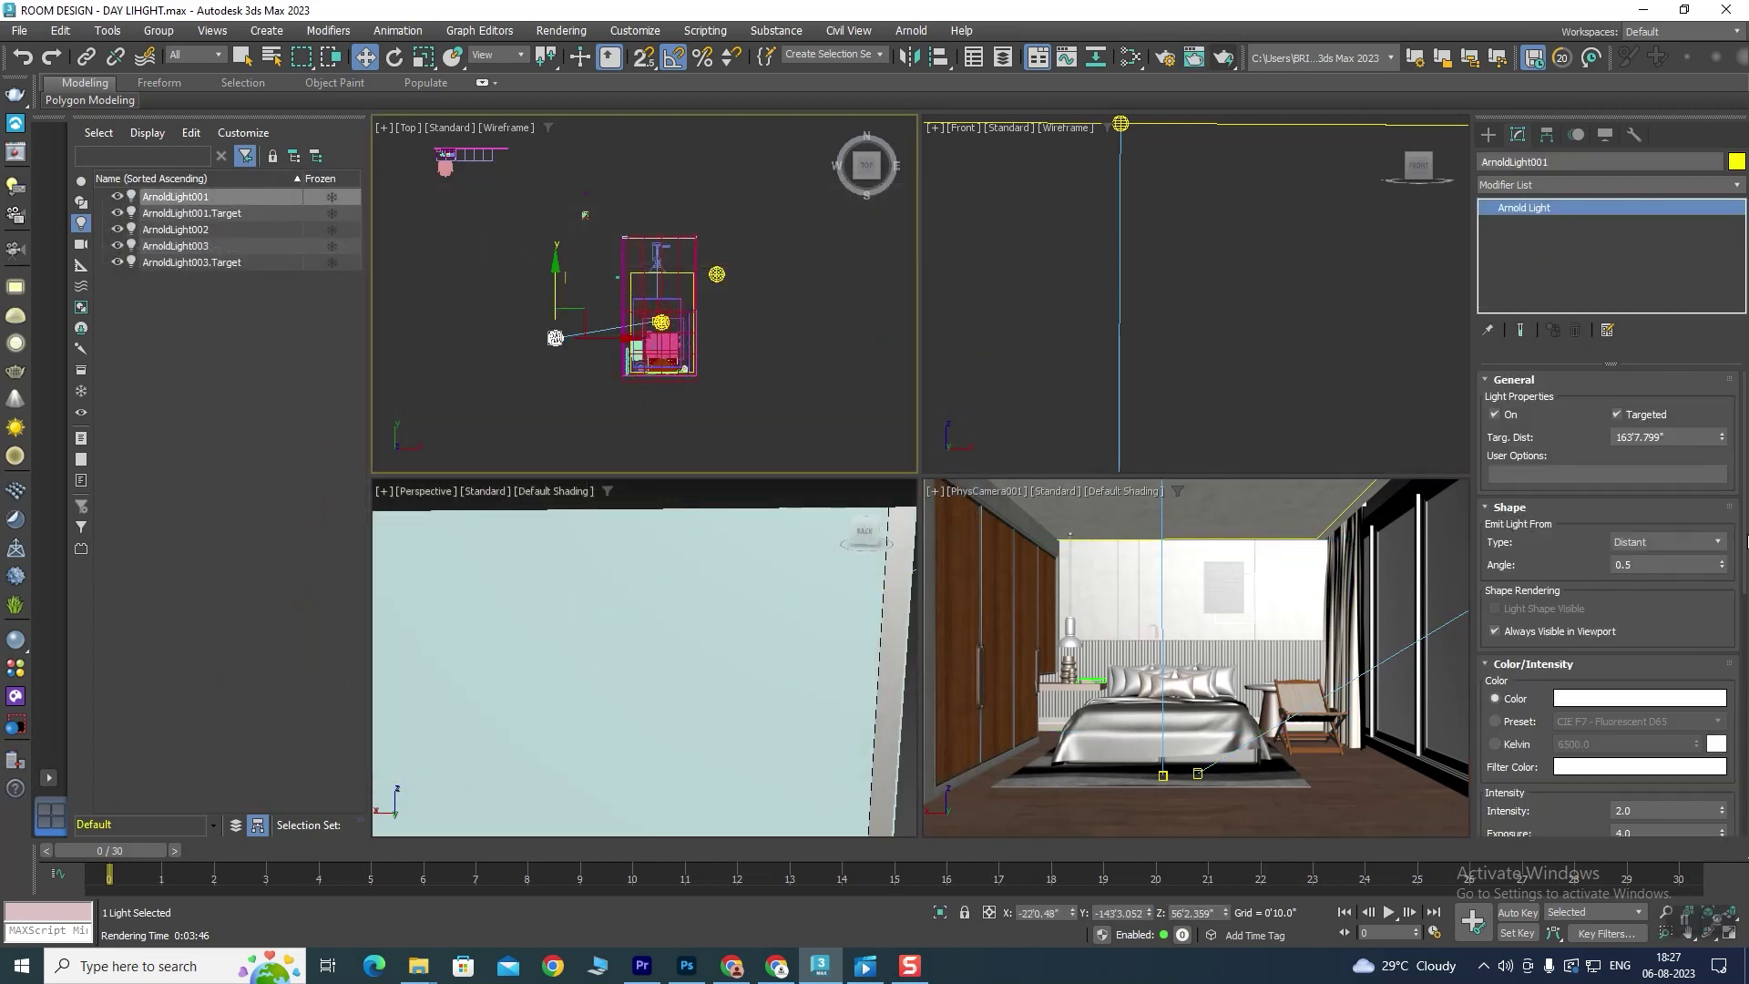
Step: Render the PhysCamera view, let the preview pass finish, and close the Rendered Frame Window
left_click_drag(1669, 637, 1672, 381)
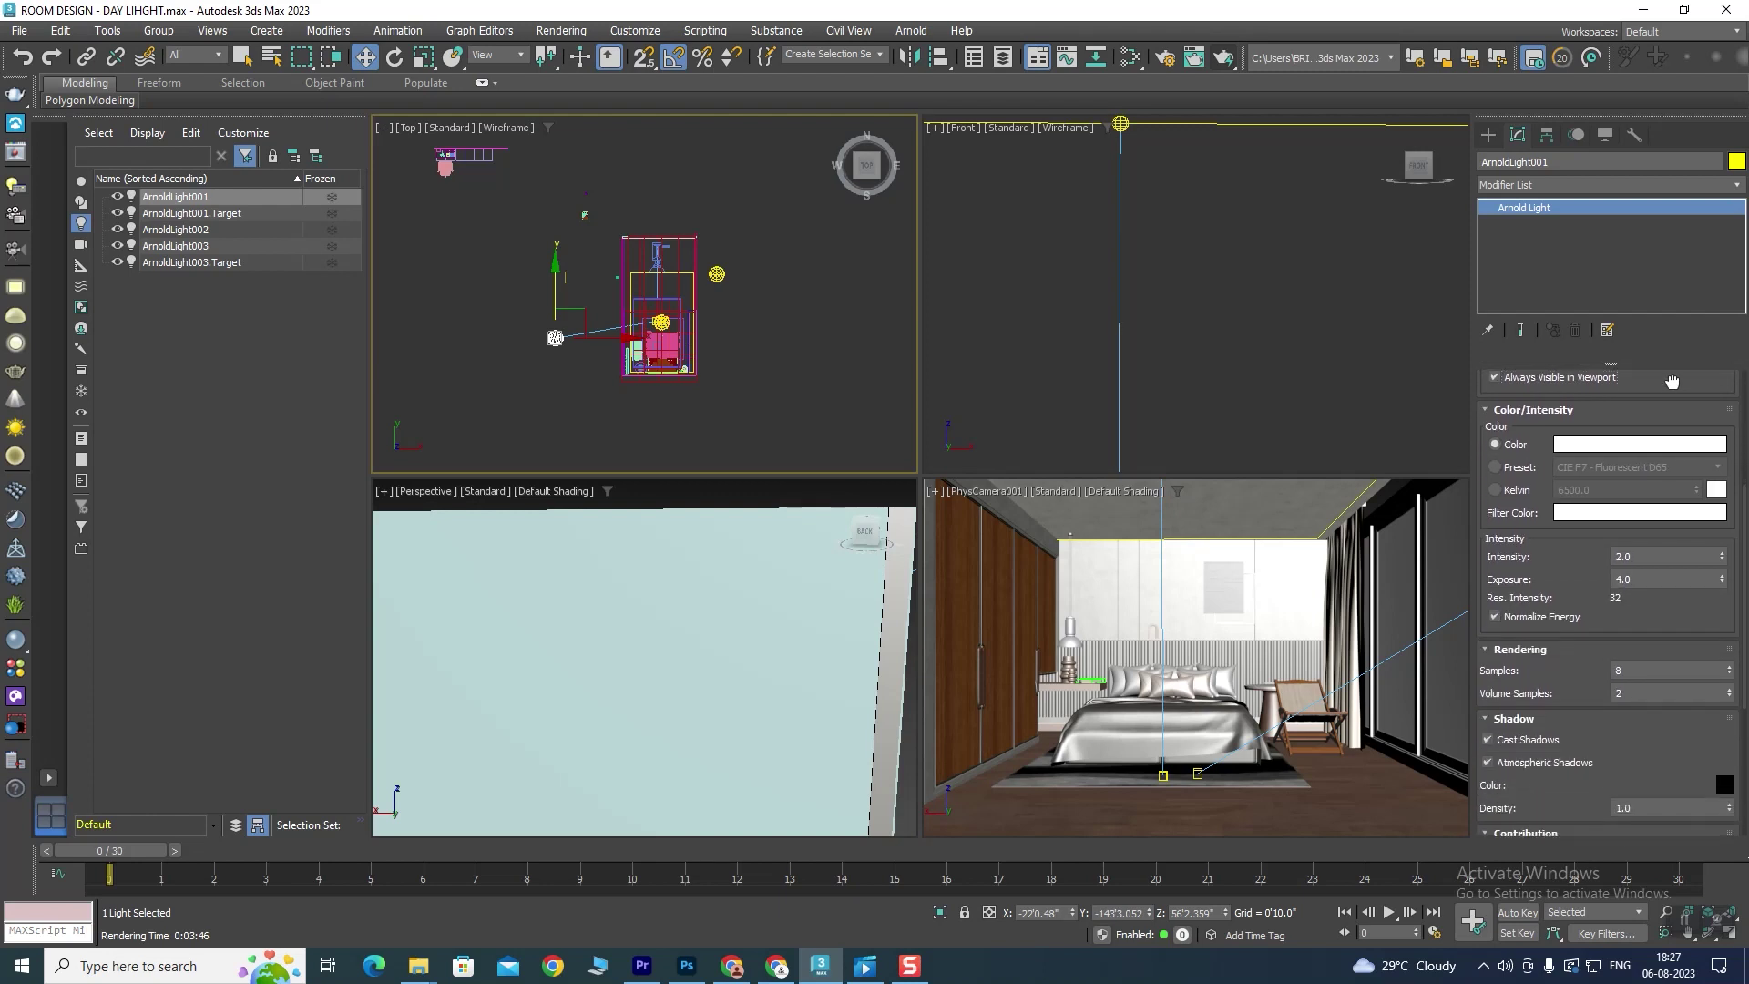
scroll(1658, 437, "down", 3)
scroll(1639, 528, "down", 2)
left_click_drag(1630, 582, 1629, 587)
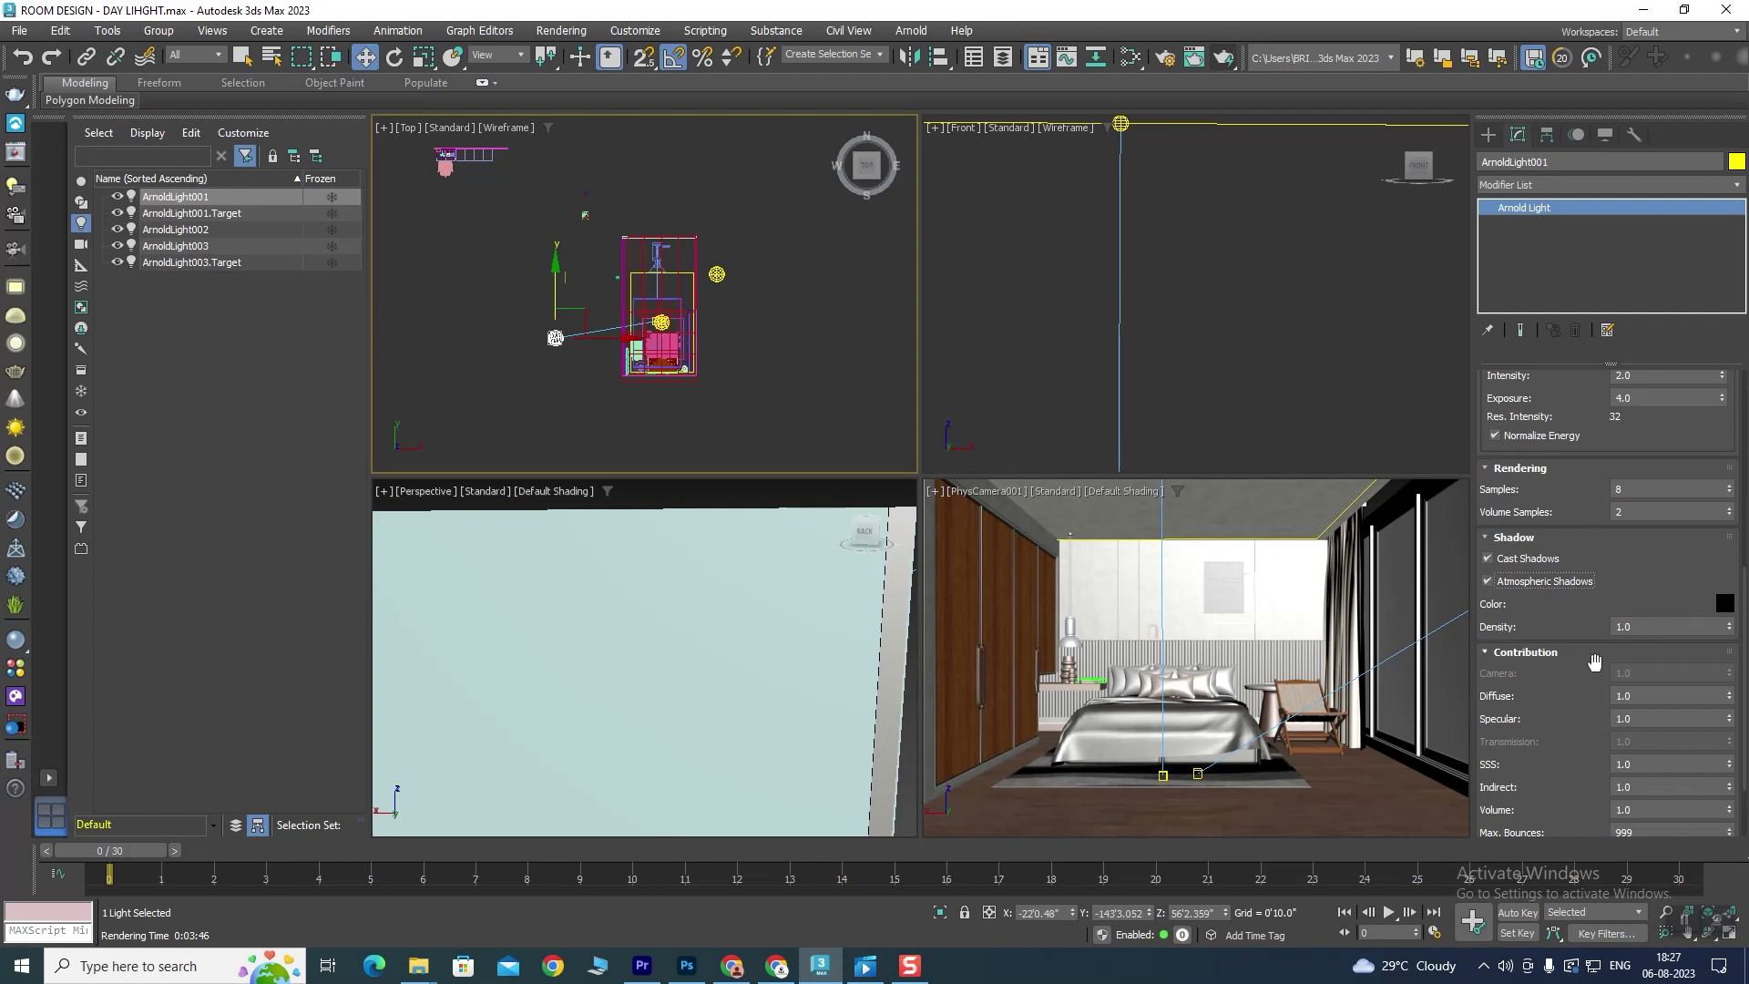
scroll(1600, 665, "down", 2)
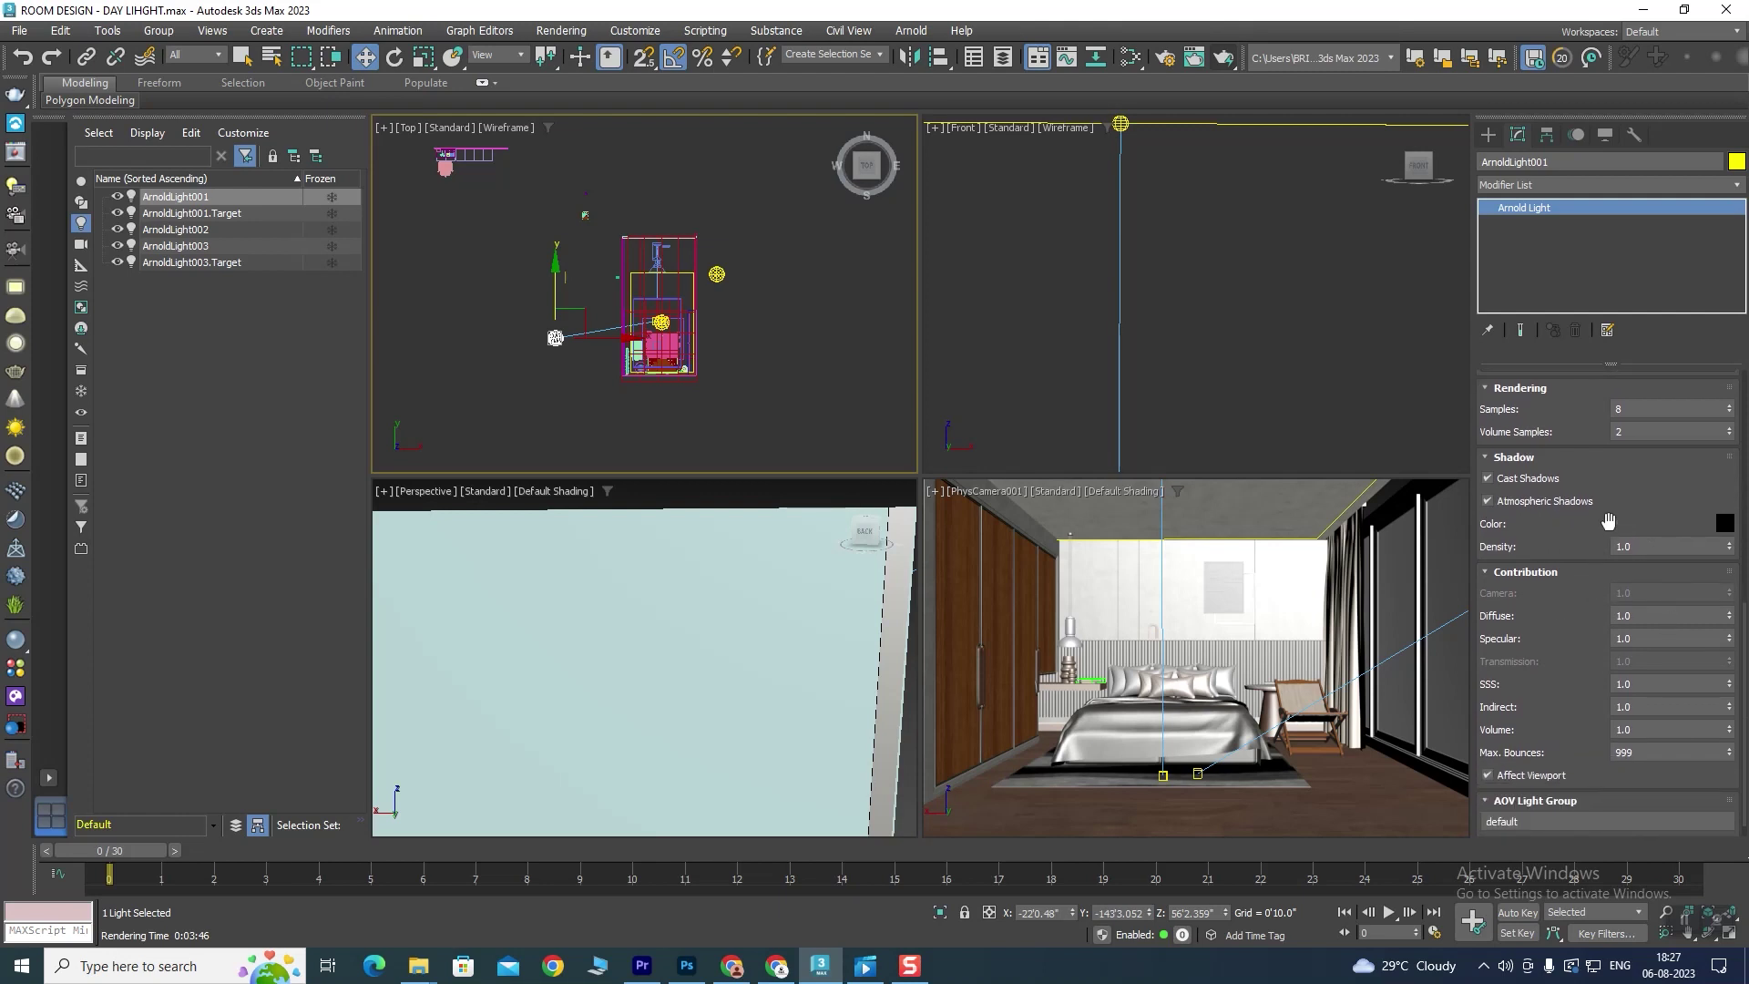
scroll(1608, 528, "up", 2)
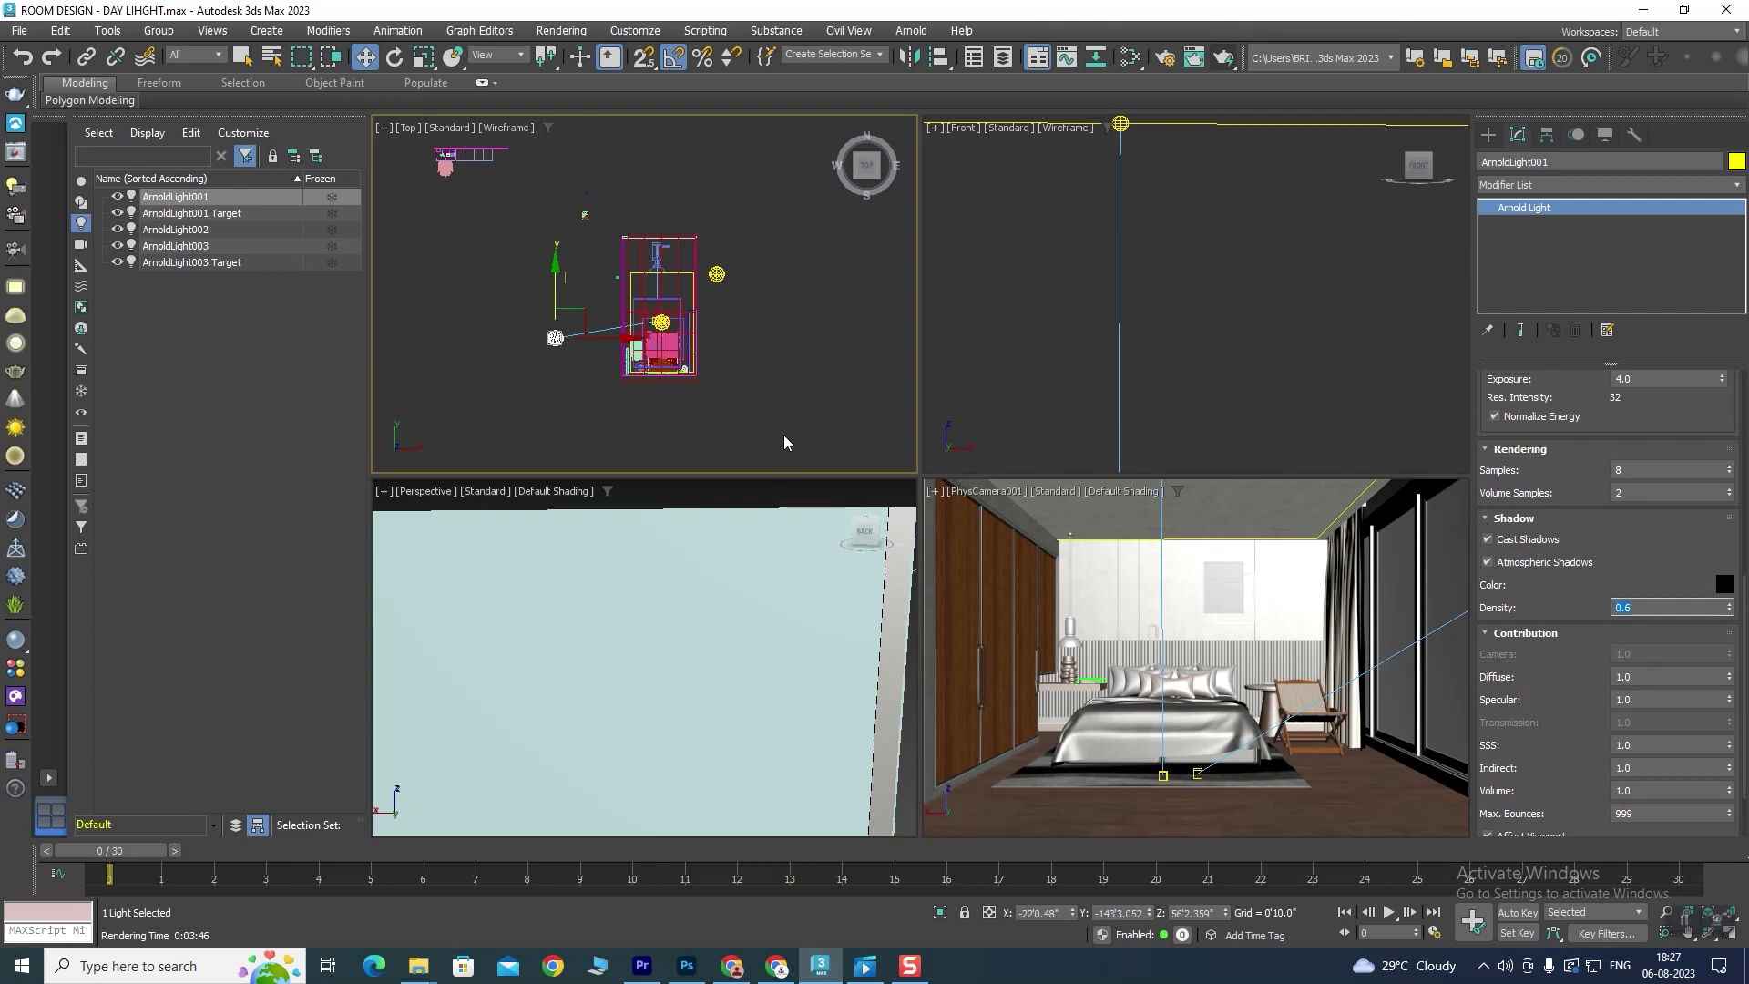
left_click(1100, 581)
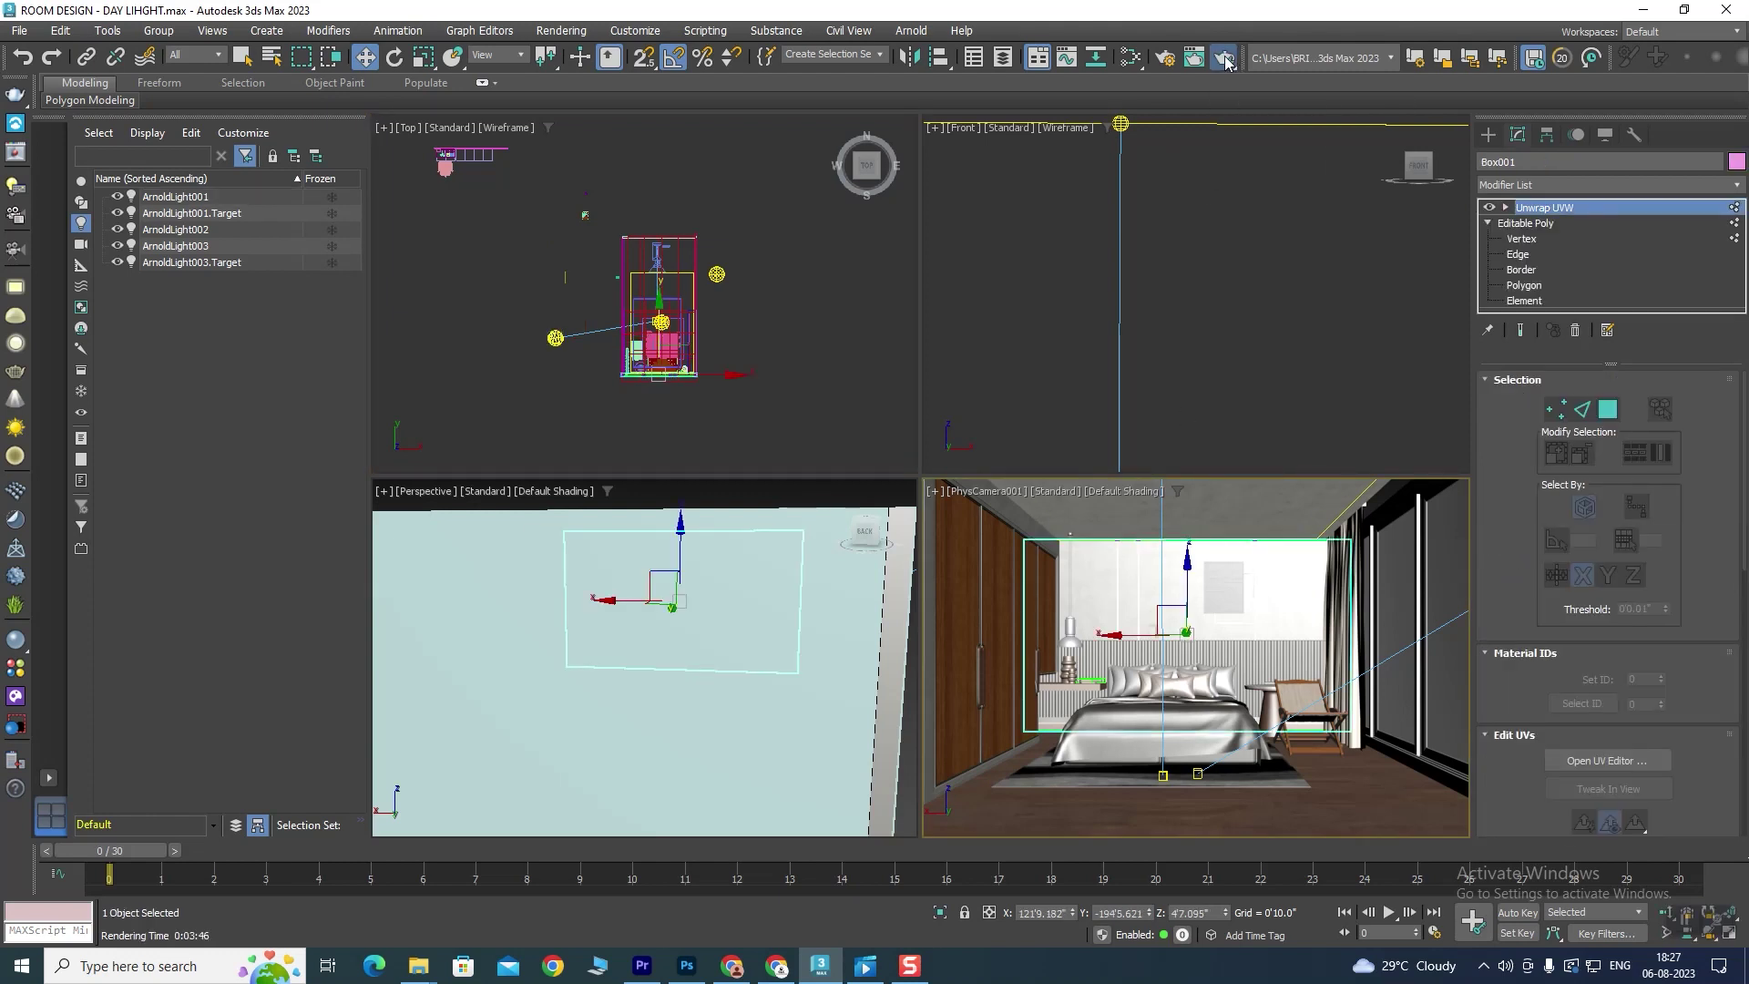
left_click(1200, 62)
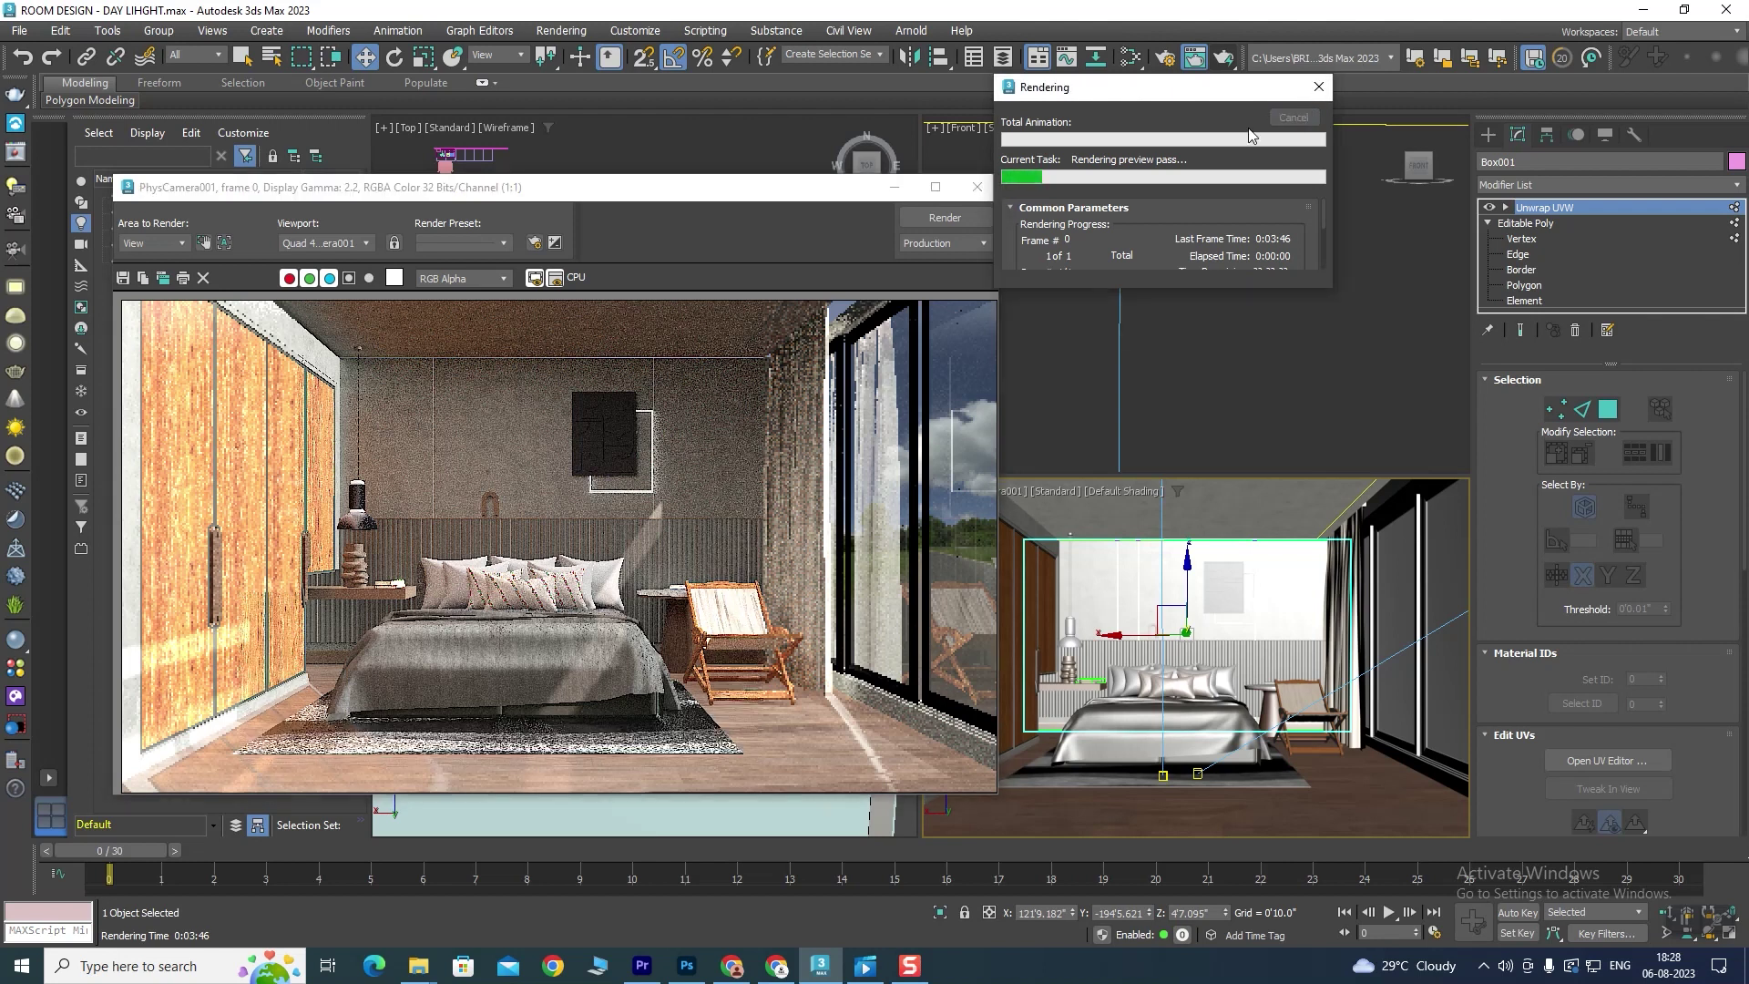
left_click(976, 189)
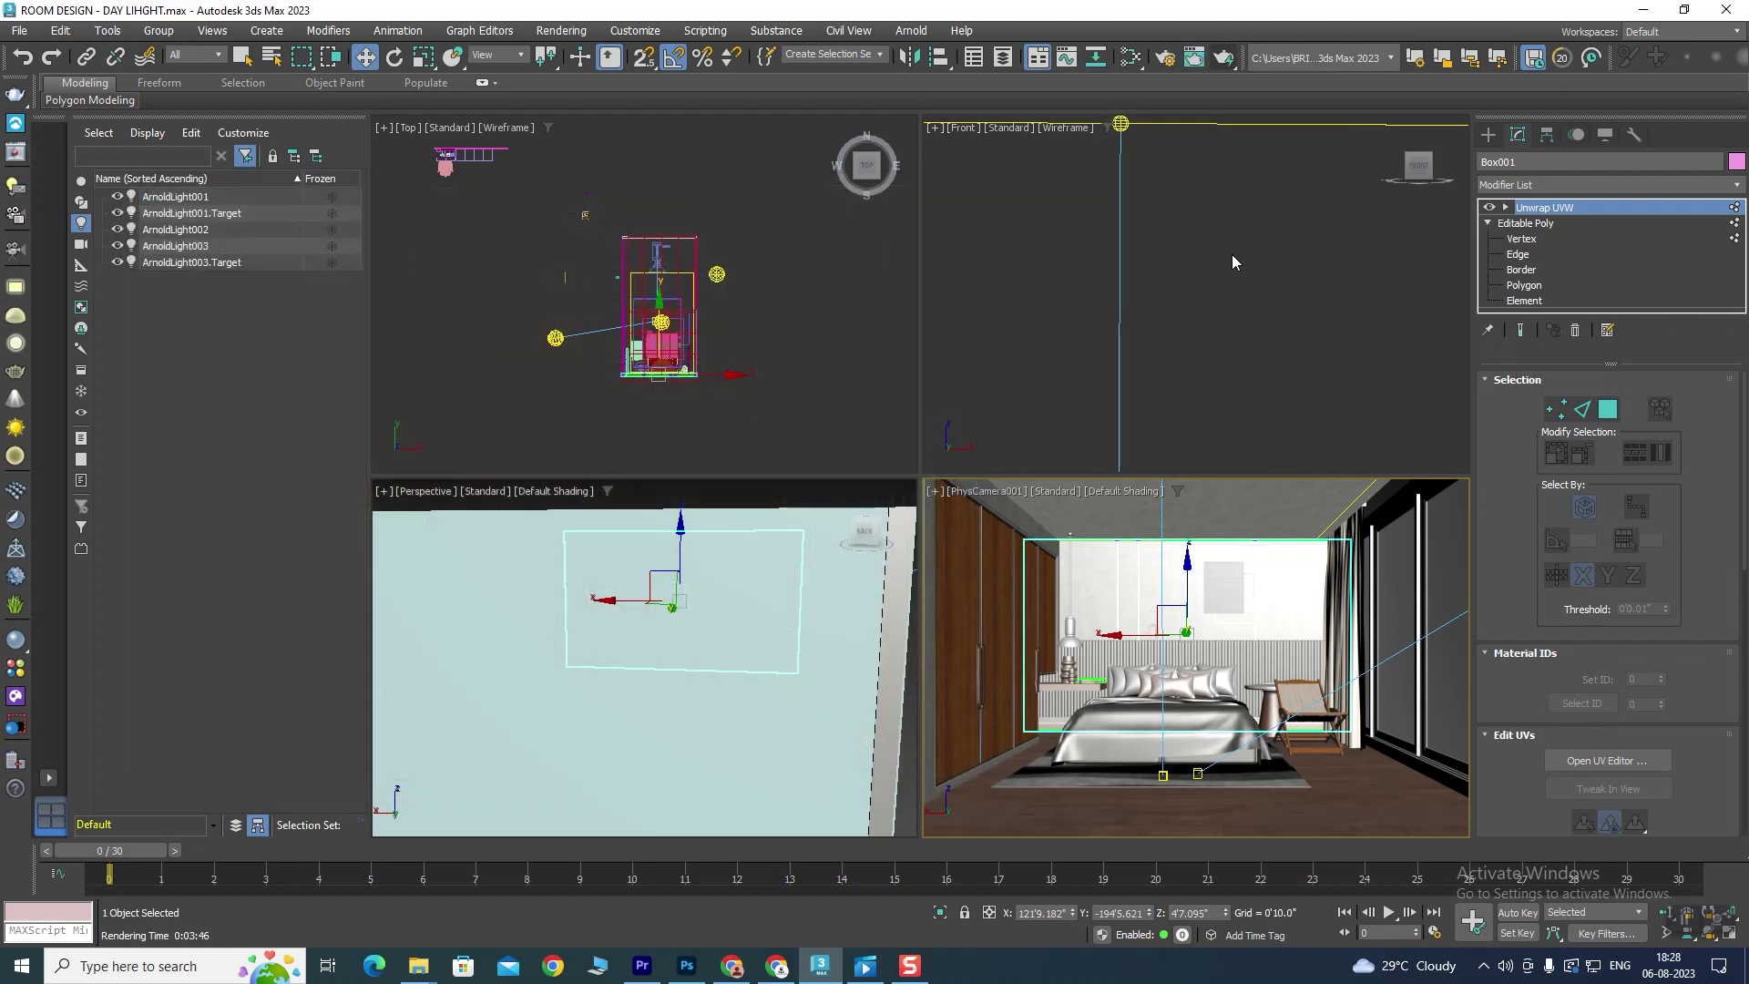
Step: Give the sun light ArnoldLight001 shadow density 1.0 and intensity 1
left_click(555, 338)
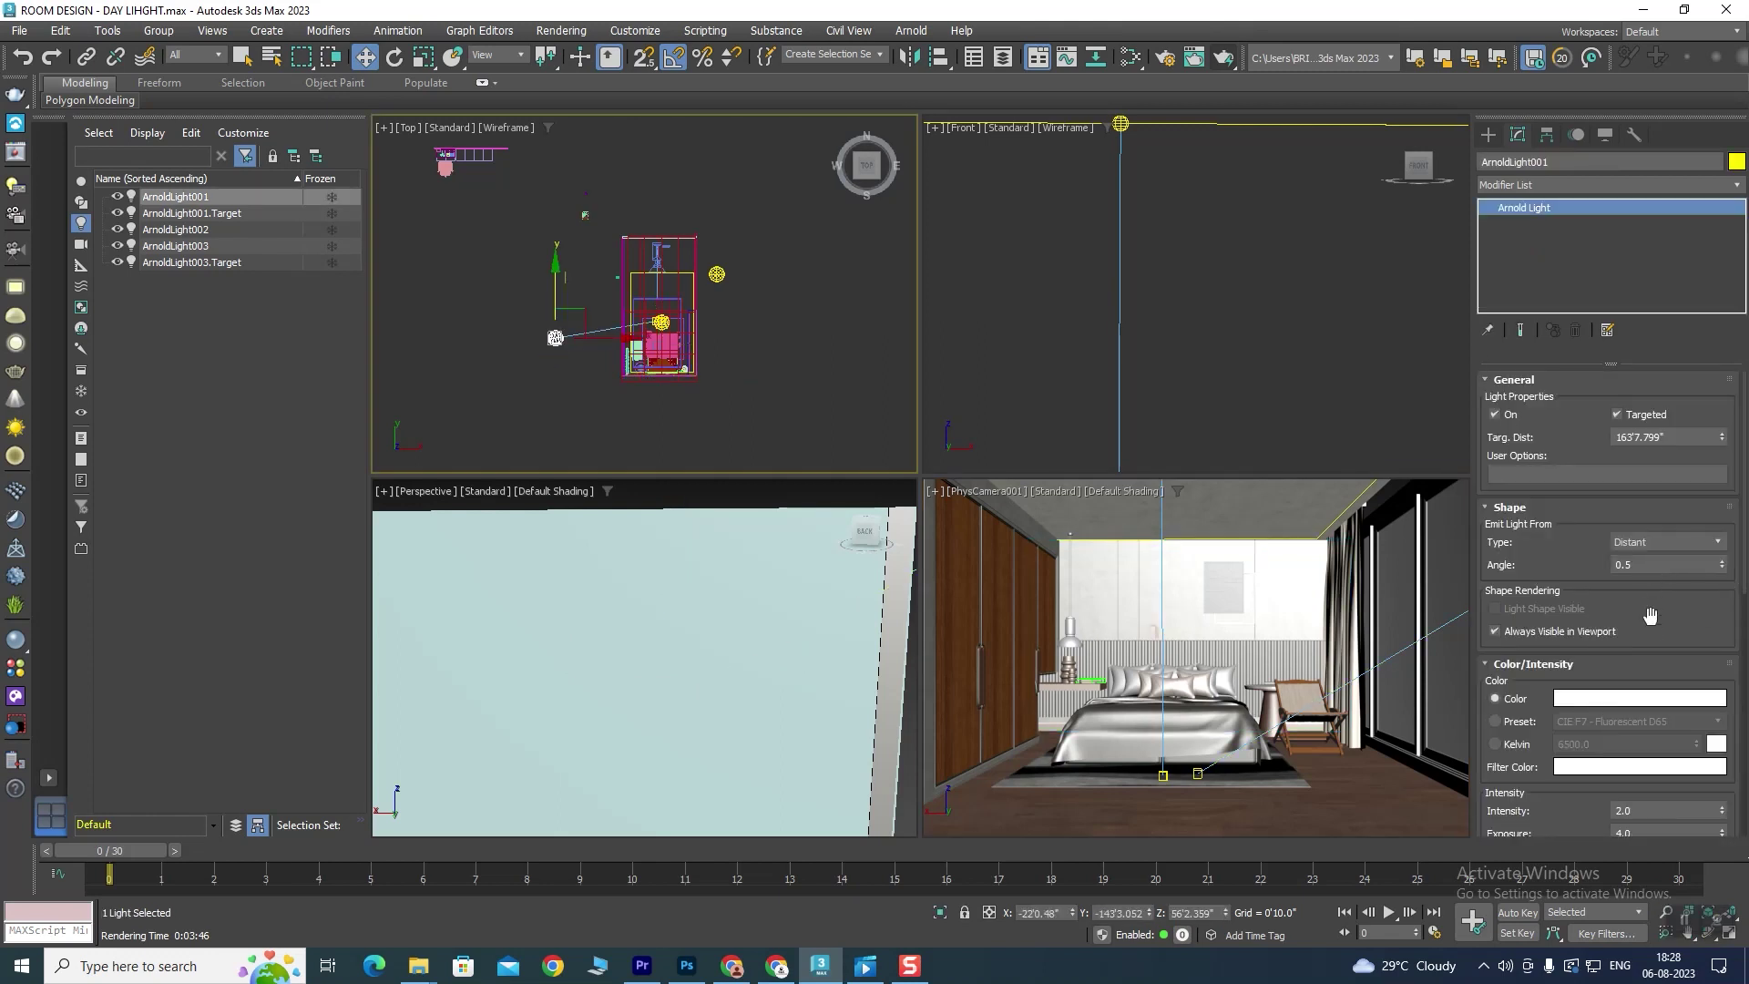
scroll(1651, 616, "down", 2)
scroll(1651, 583, "down", 2)
scroll(1652, 547, "down", 2)
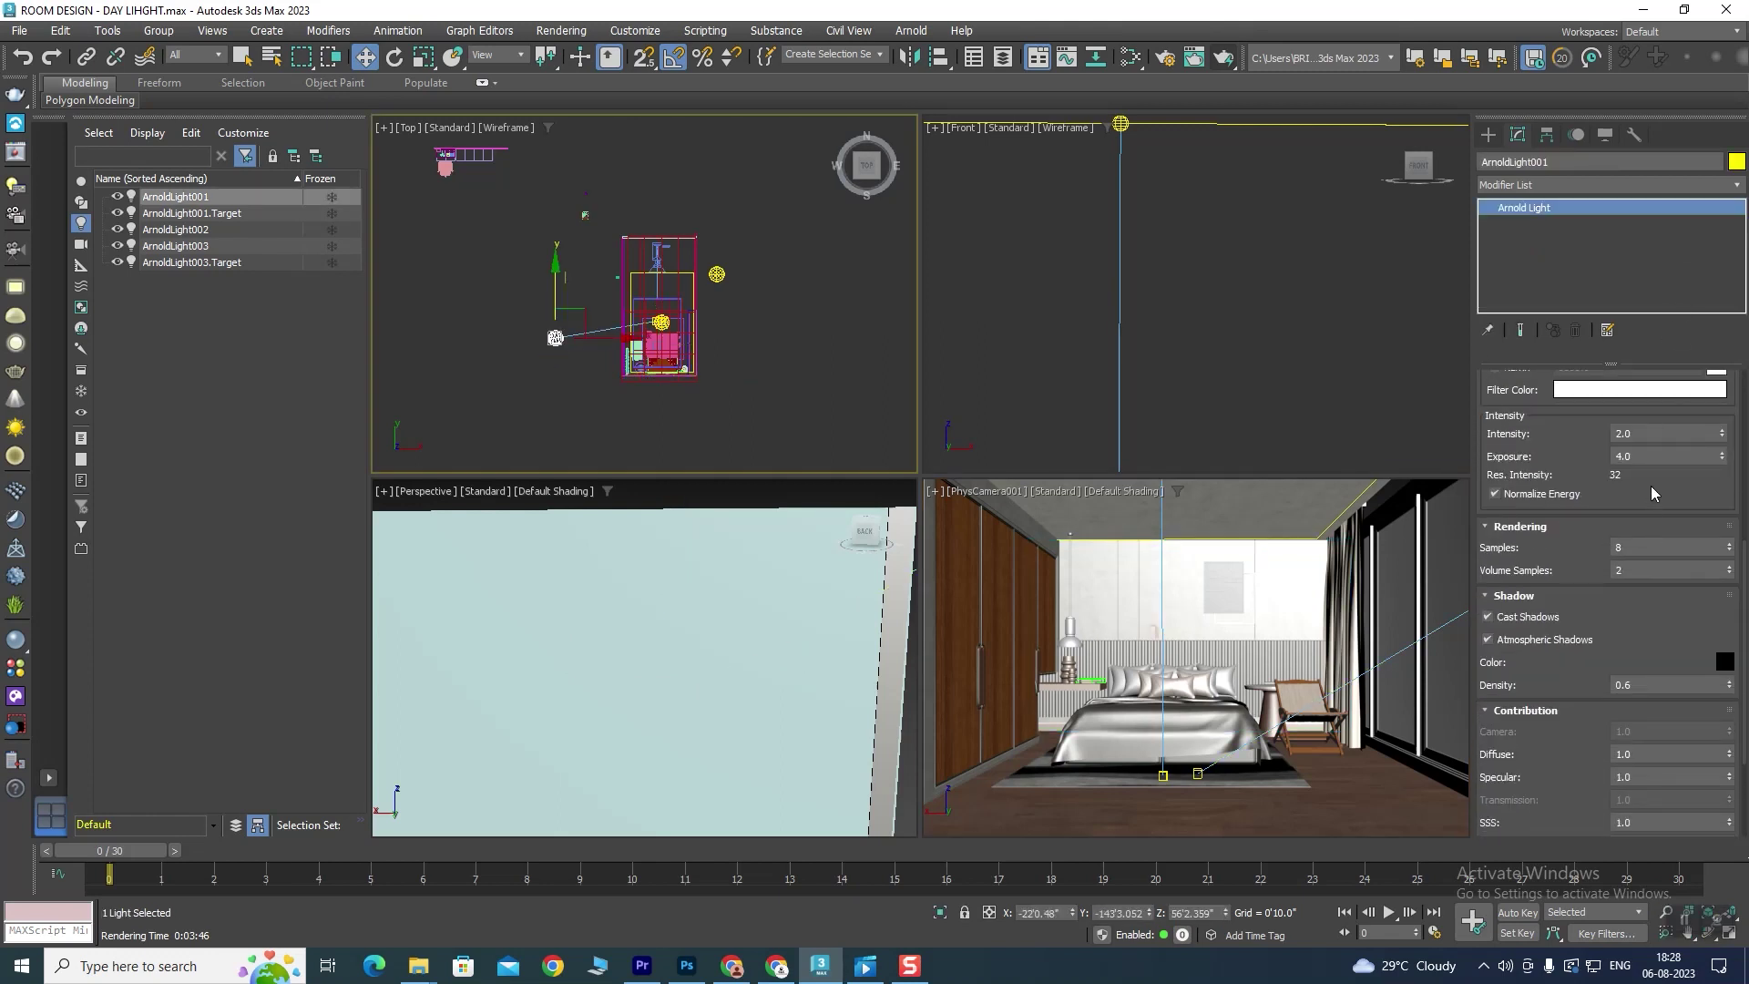
scroll(1654, 492, "down", 2)
left_click(1631, 558)
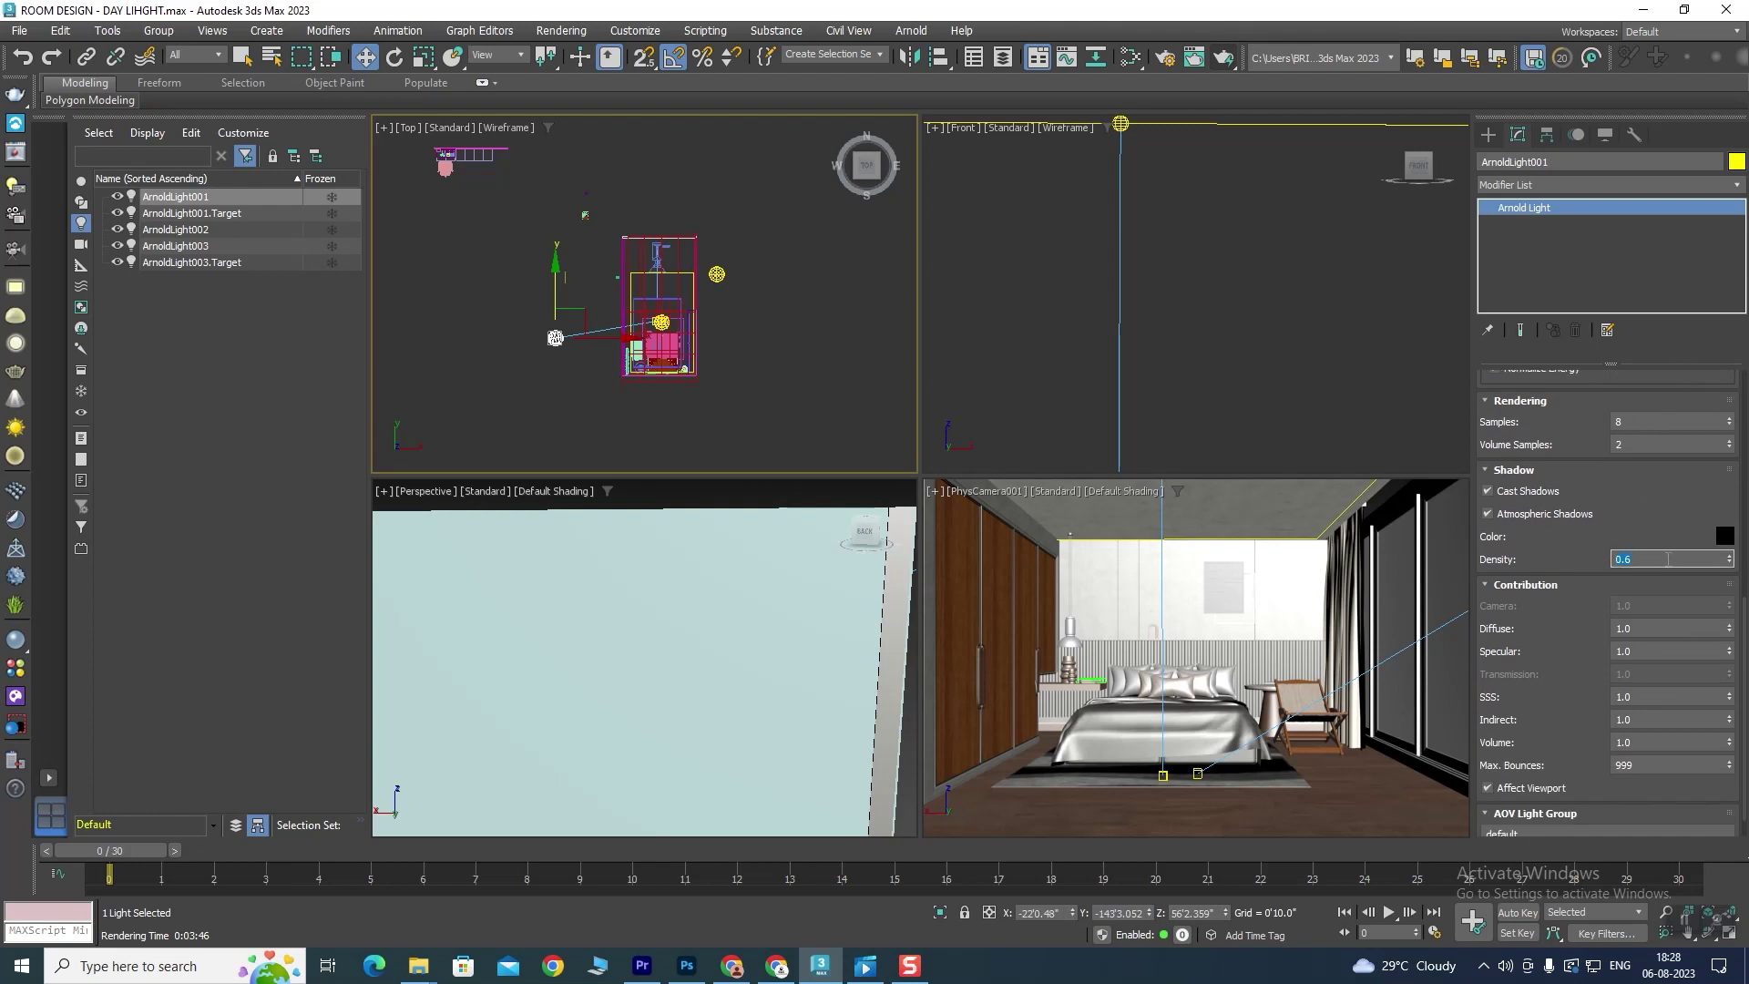
type("1")
key("Return")
left_click_drag(1658, 493, 1659, 682)
left_click(1640, 512)
type("1")
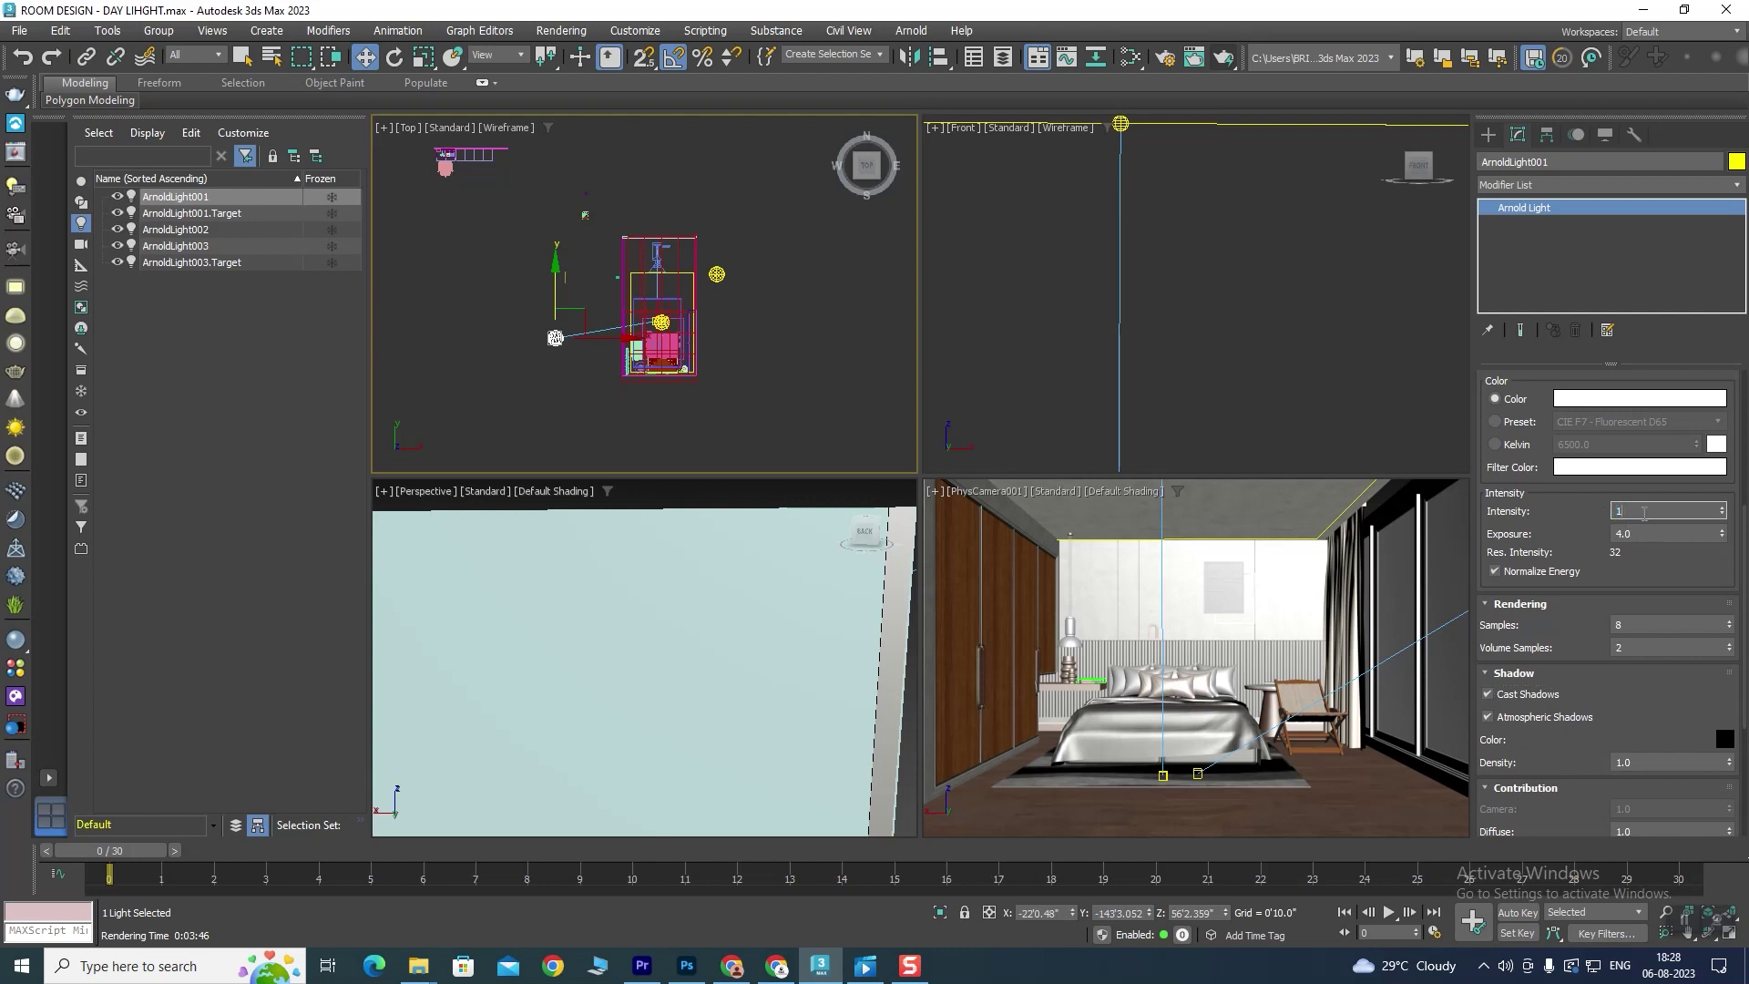
left_click(1269, 556)
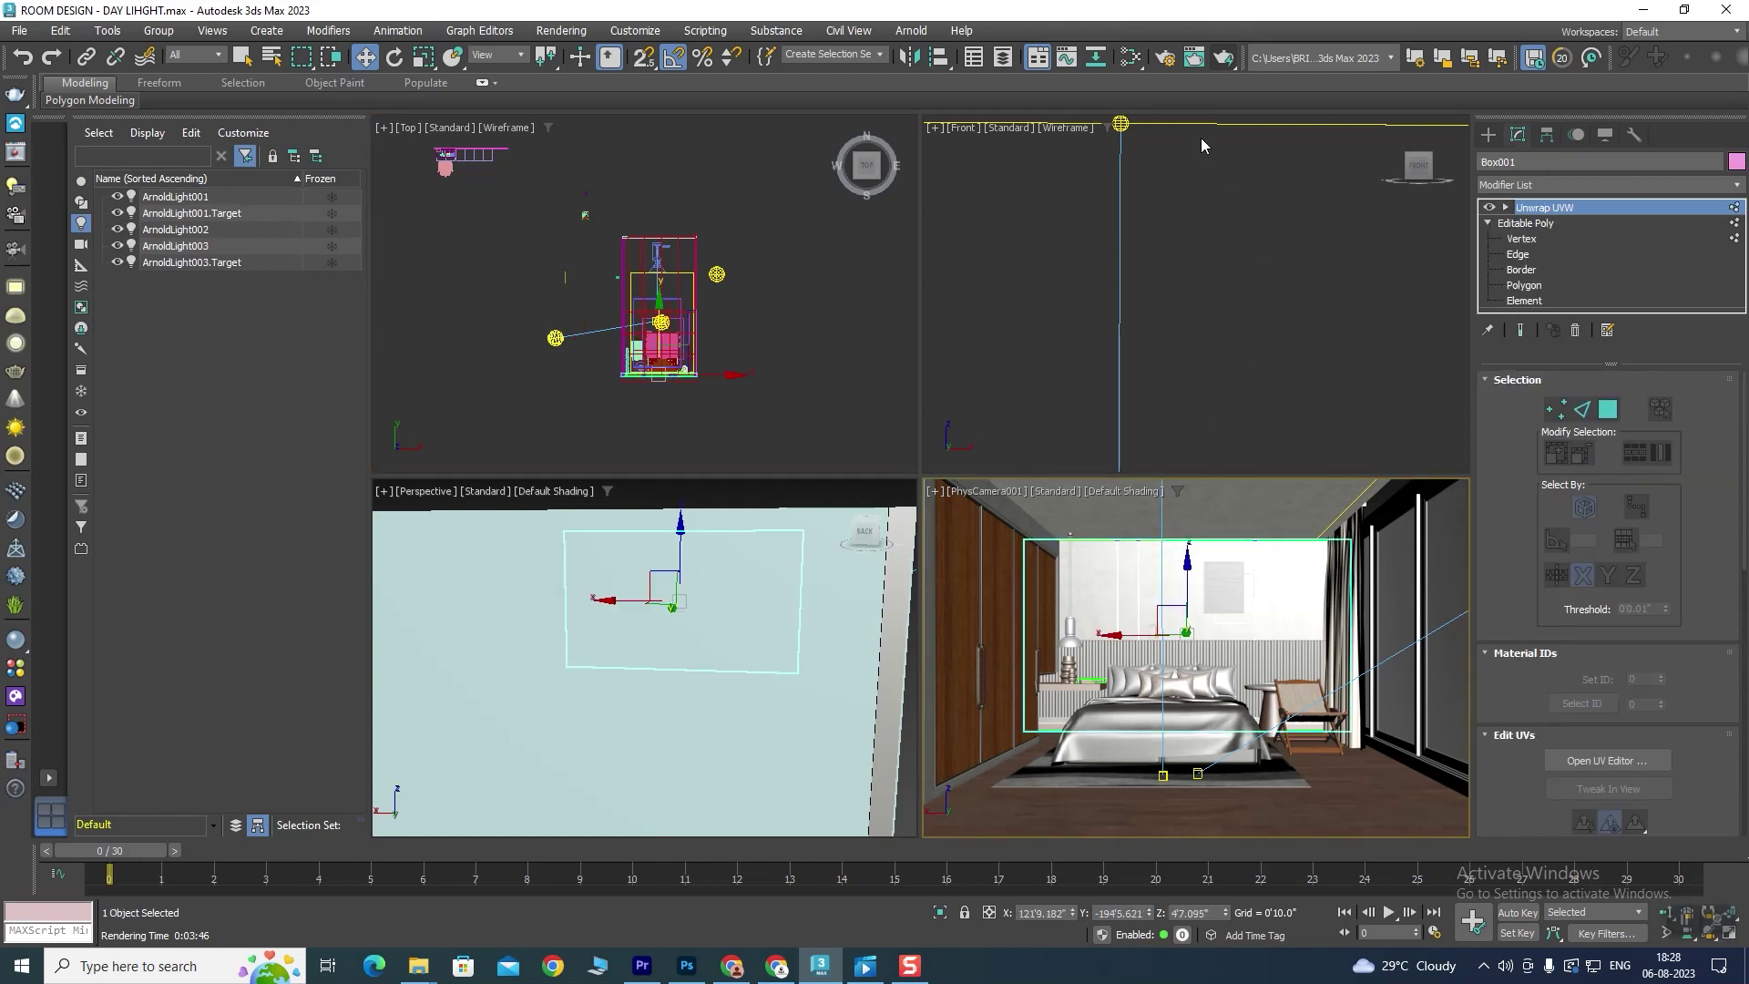
Step: Start a production render, then cancel it and close the render window
left_click(1224, 60)
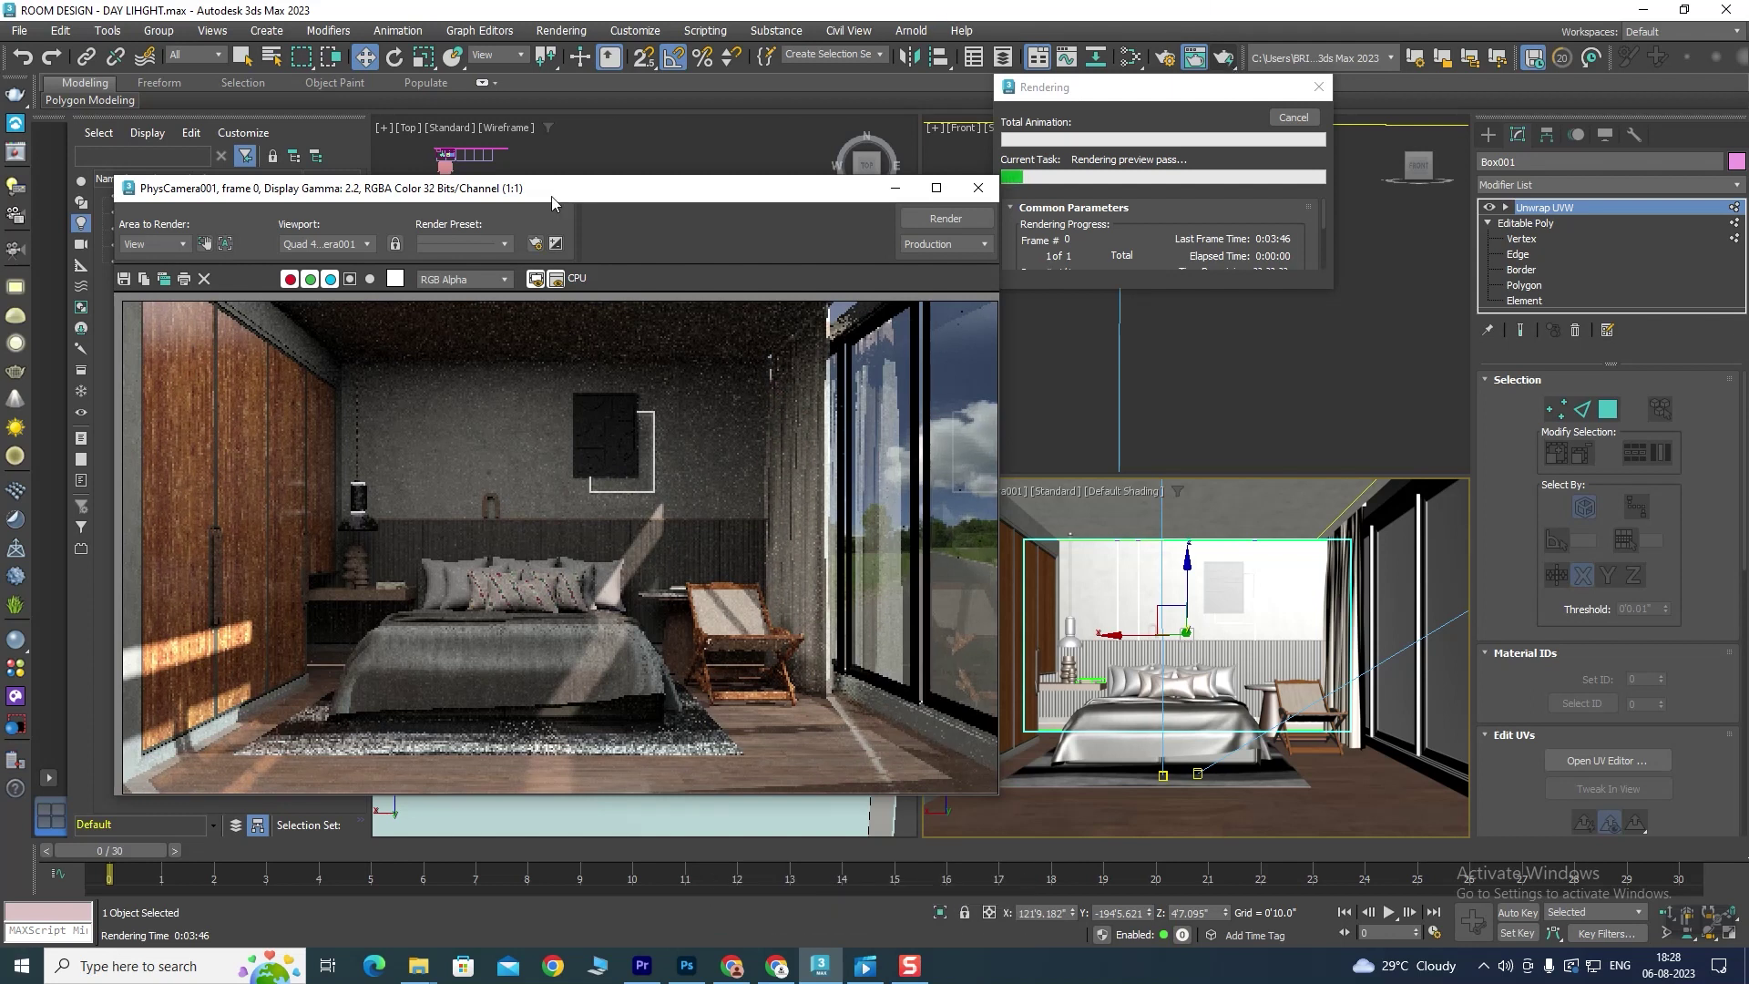
left_click(1293, 119)
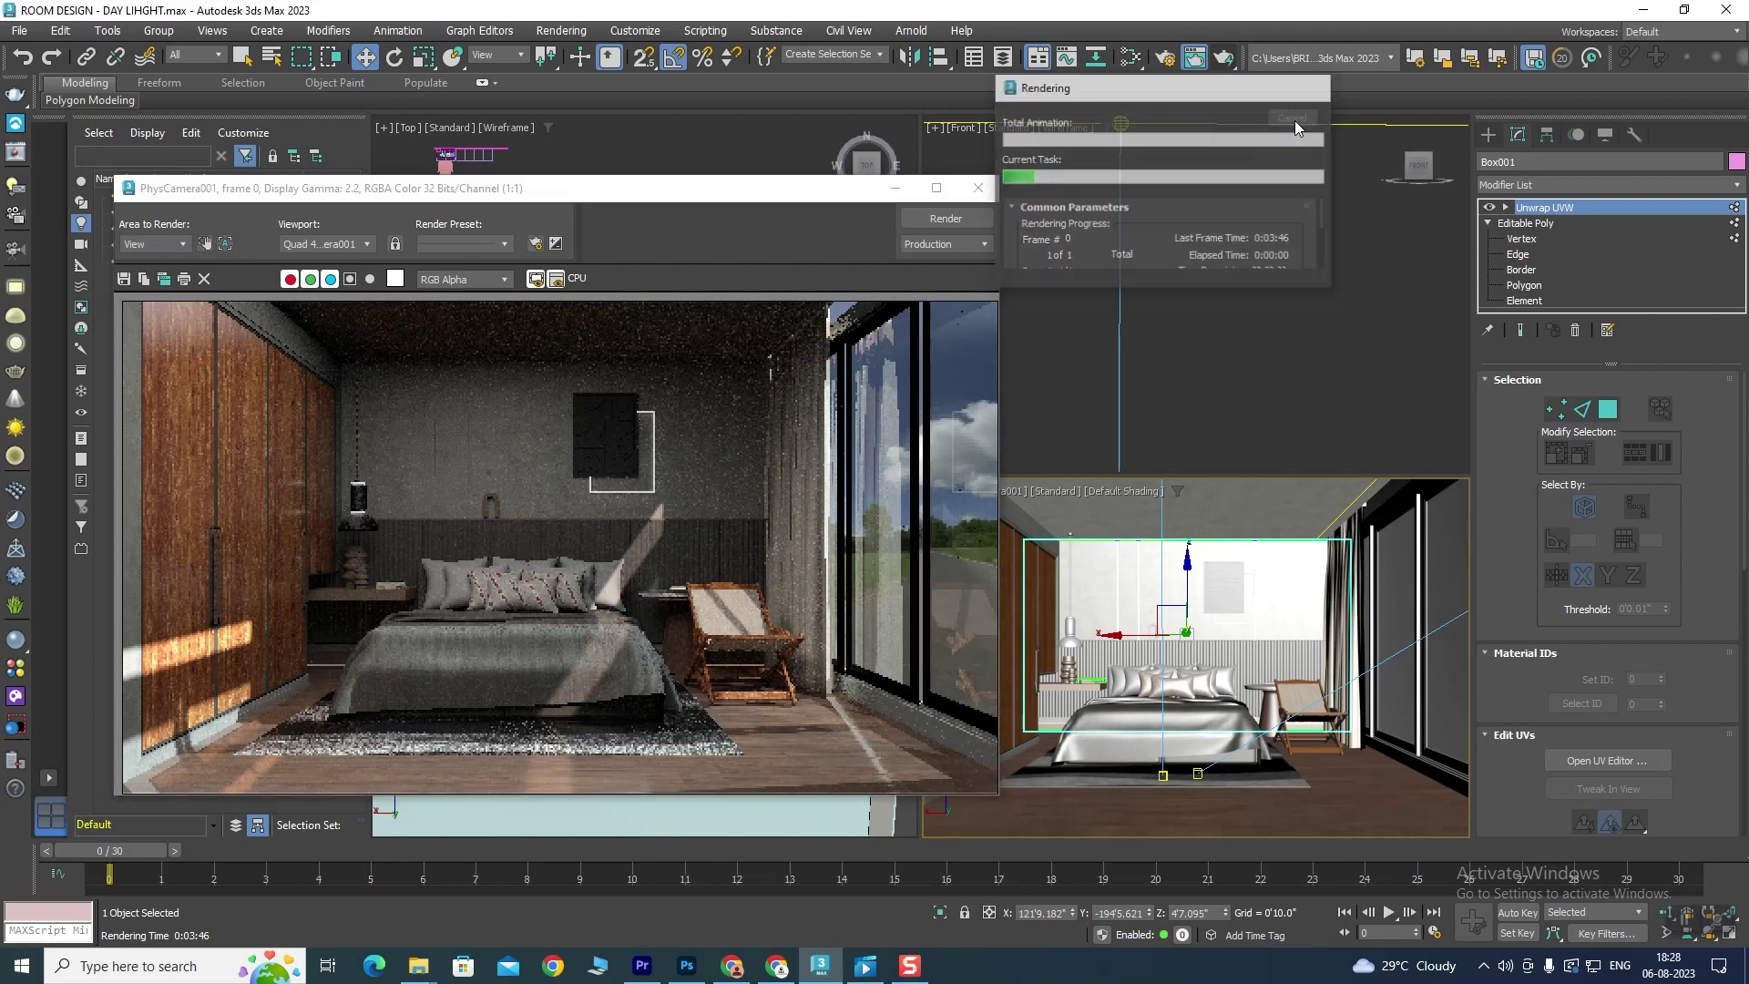
left_click(978, 188)
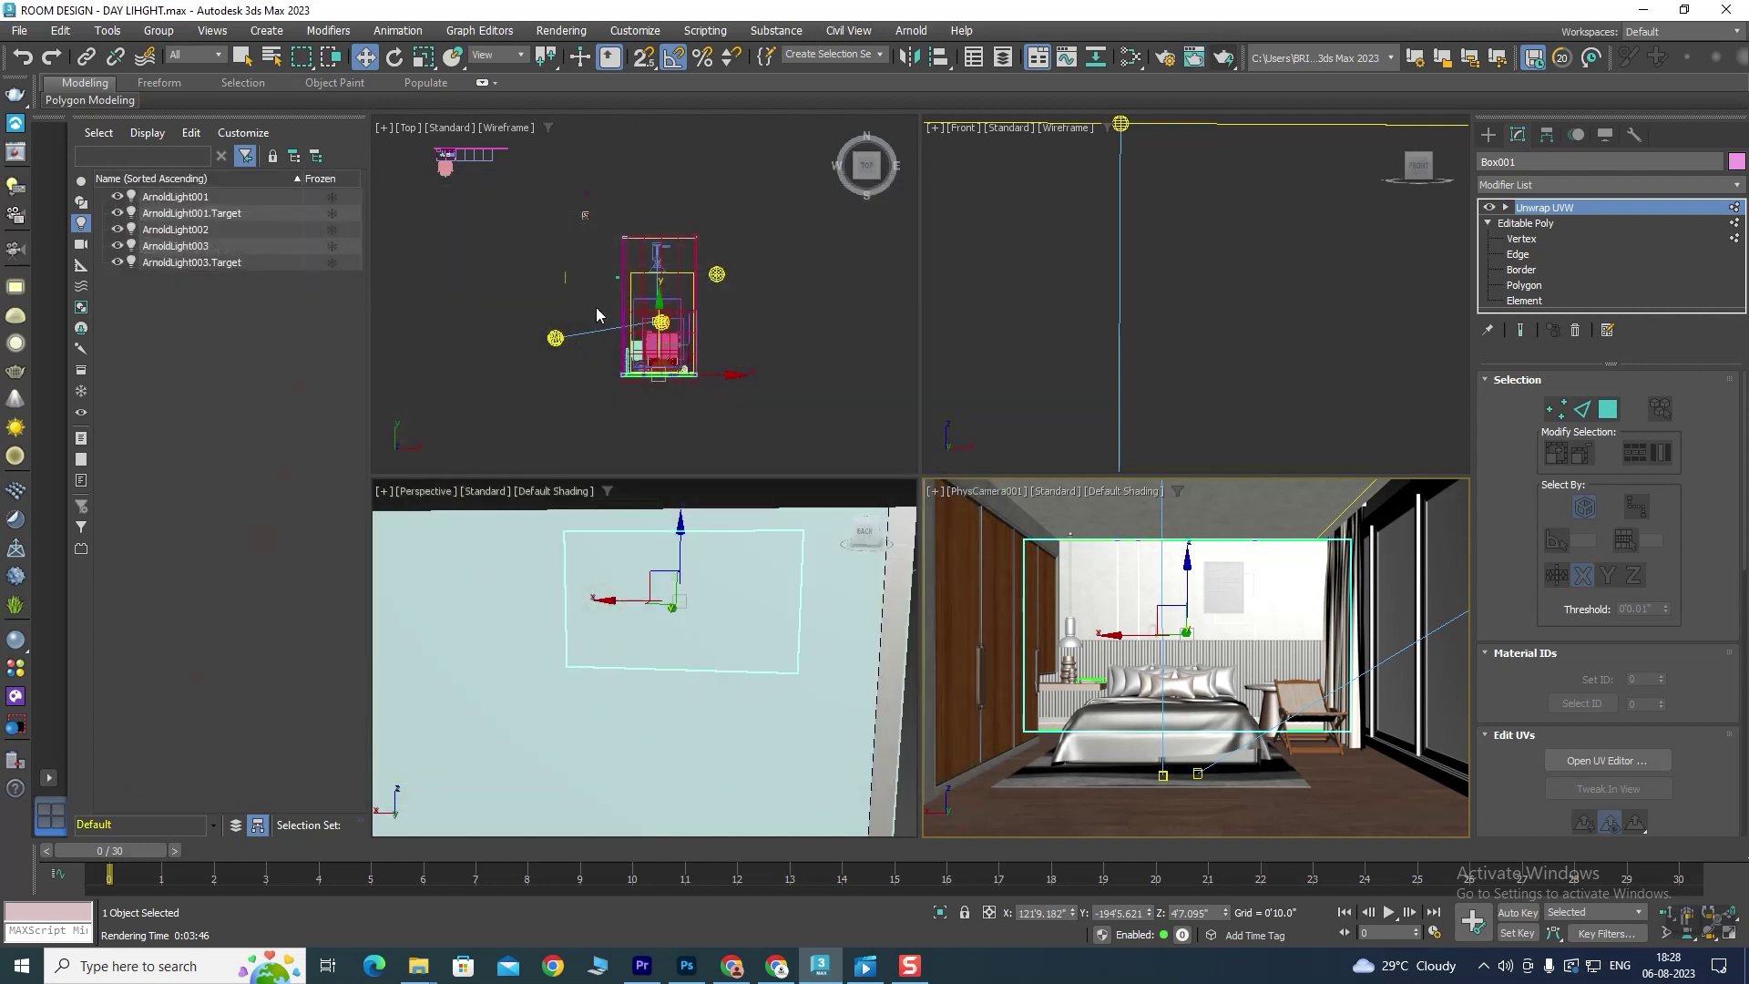
scroll(674, 261, "up", 3)
Step: Raise ArnoldLight003's exposure so its resulting intensity is 16
scroll(656, 357, "up", 3)
left_click(632, 355)
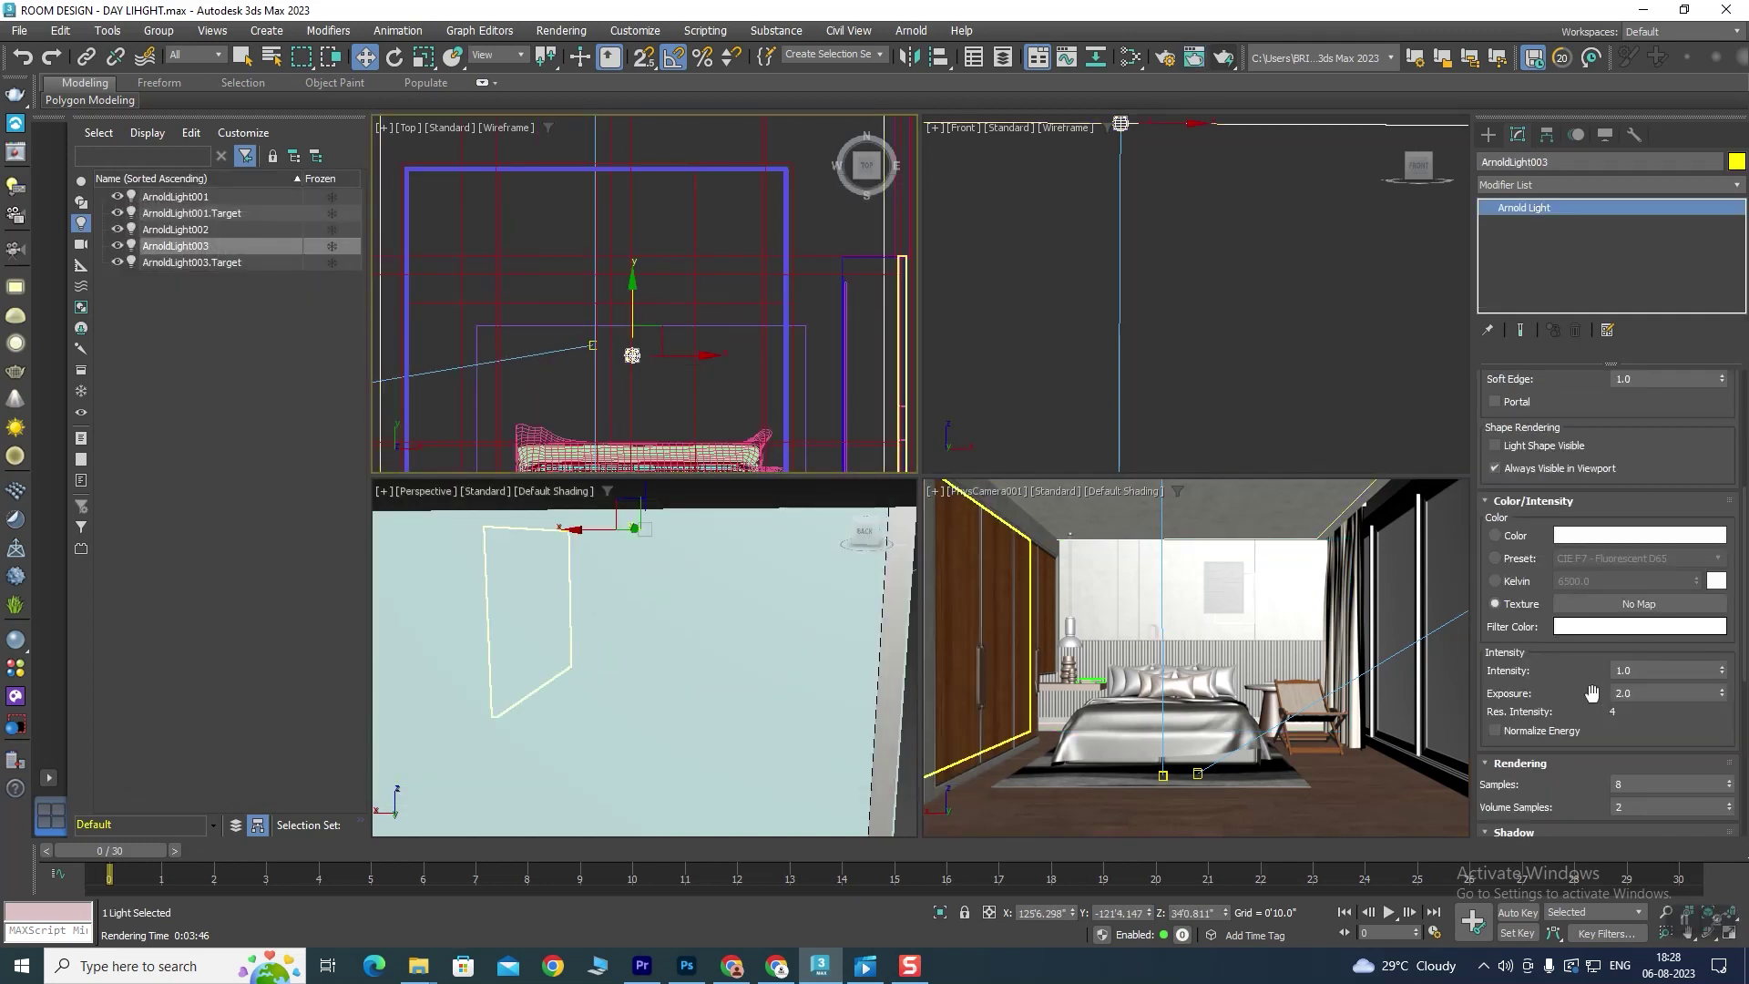
left_click_drag(1592, 693, 1662, 565)
double_click(1662, 566)
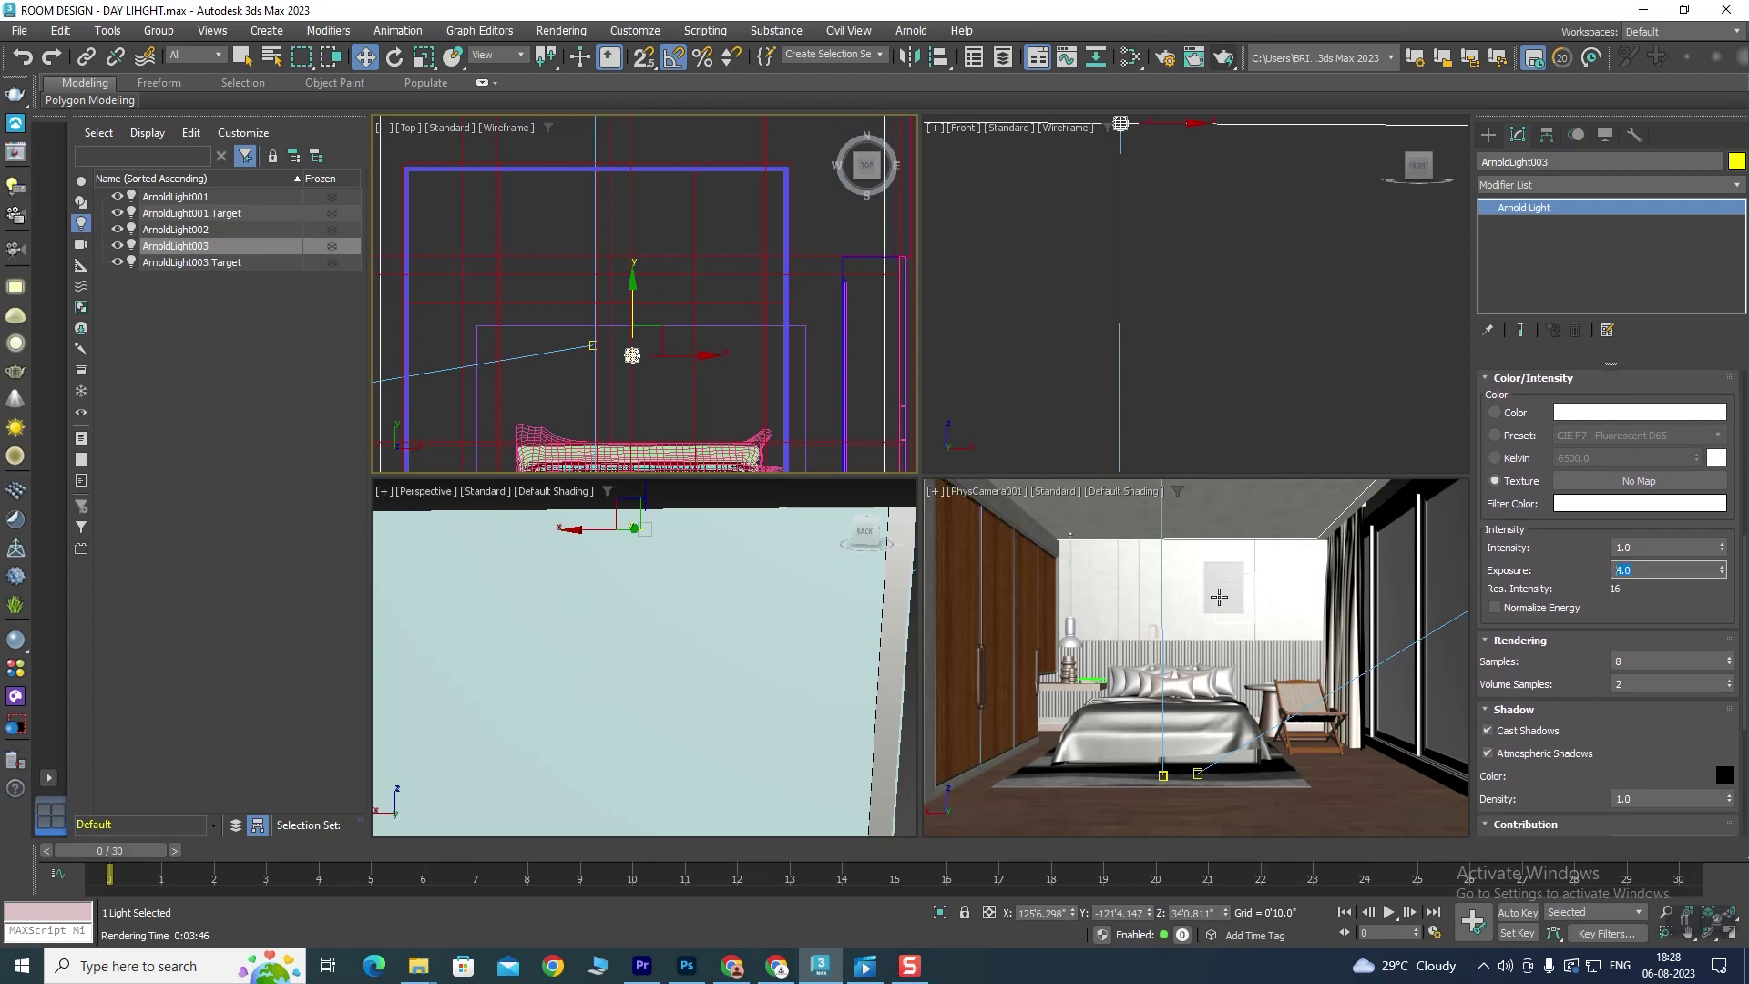
left_click(1222, 120)
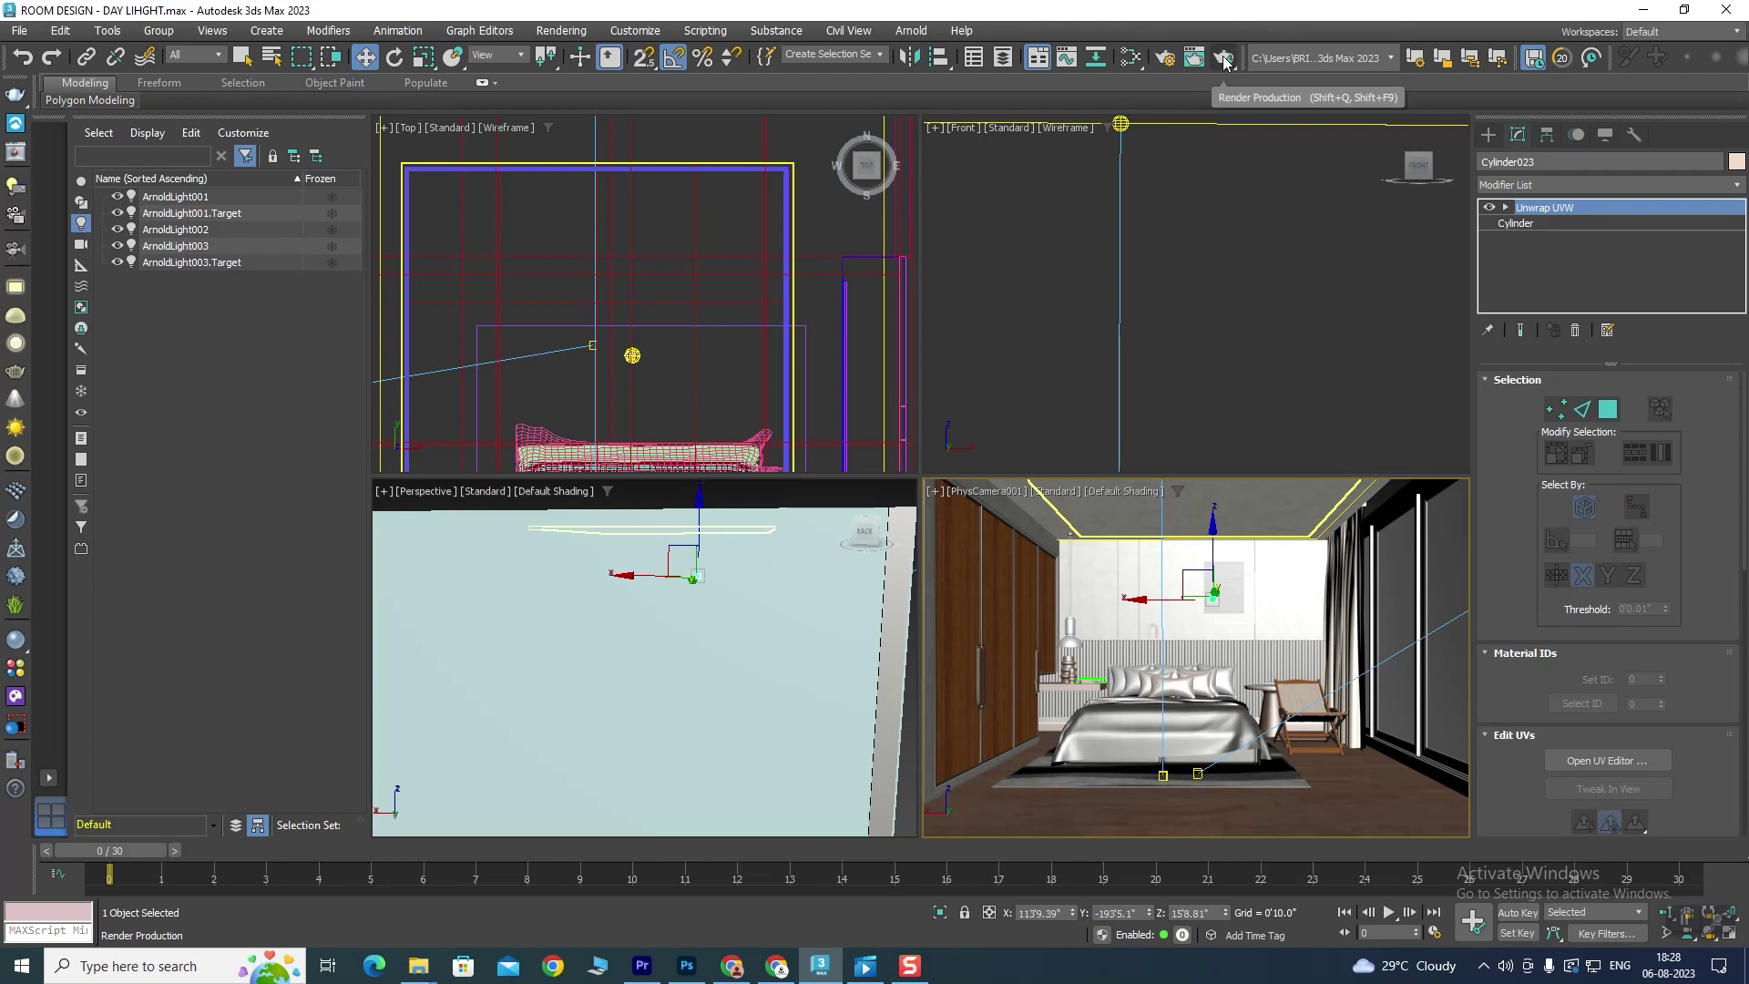
Step: Render the camera view, zoom and pan to inspect the brighter walls, then close the render window
left_click(1225, 60)
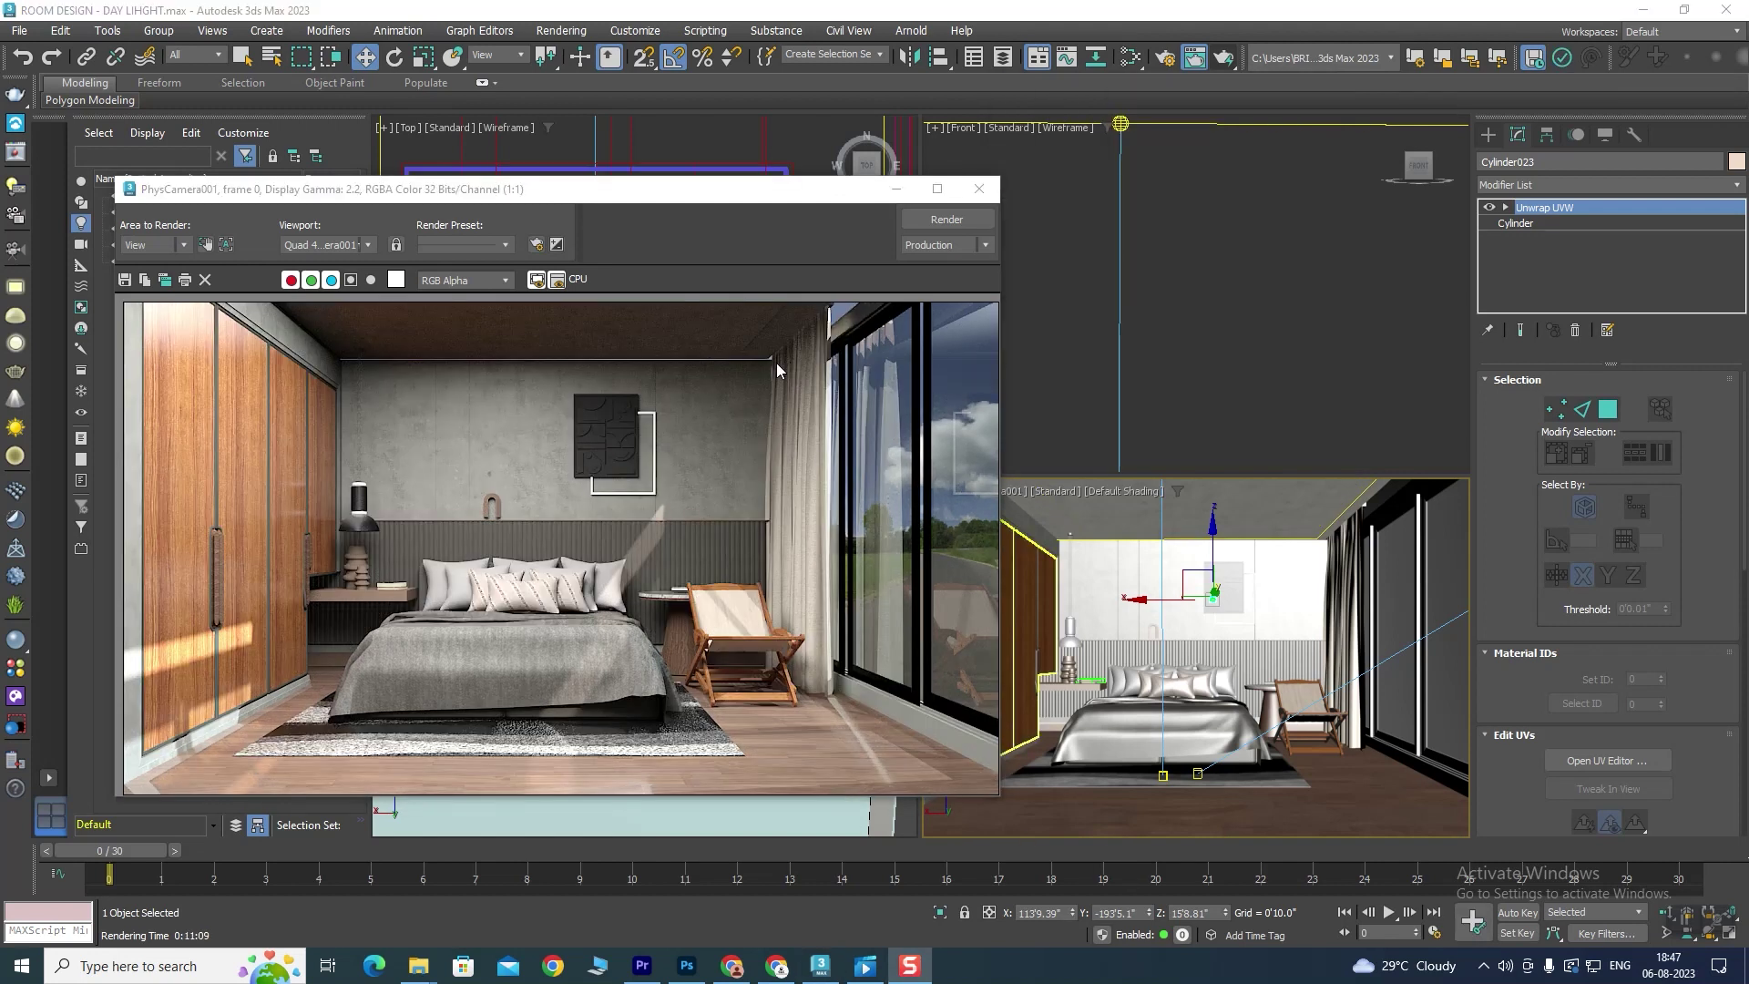
scroll(288, 455, "up", 2)
scroll(433, 418, "up", 3)
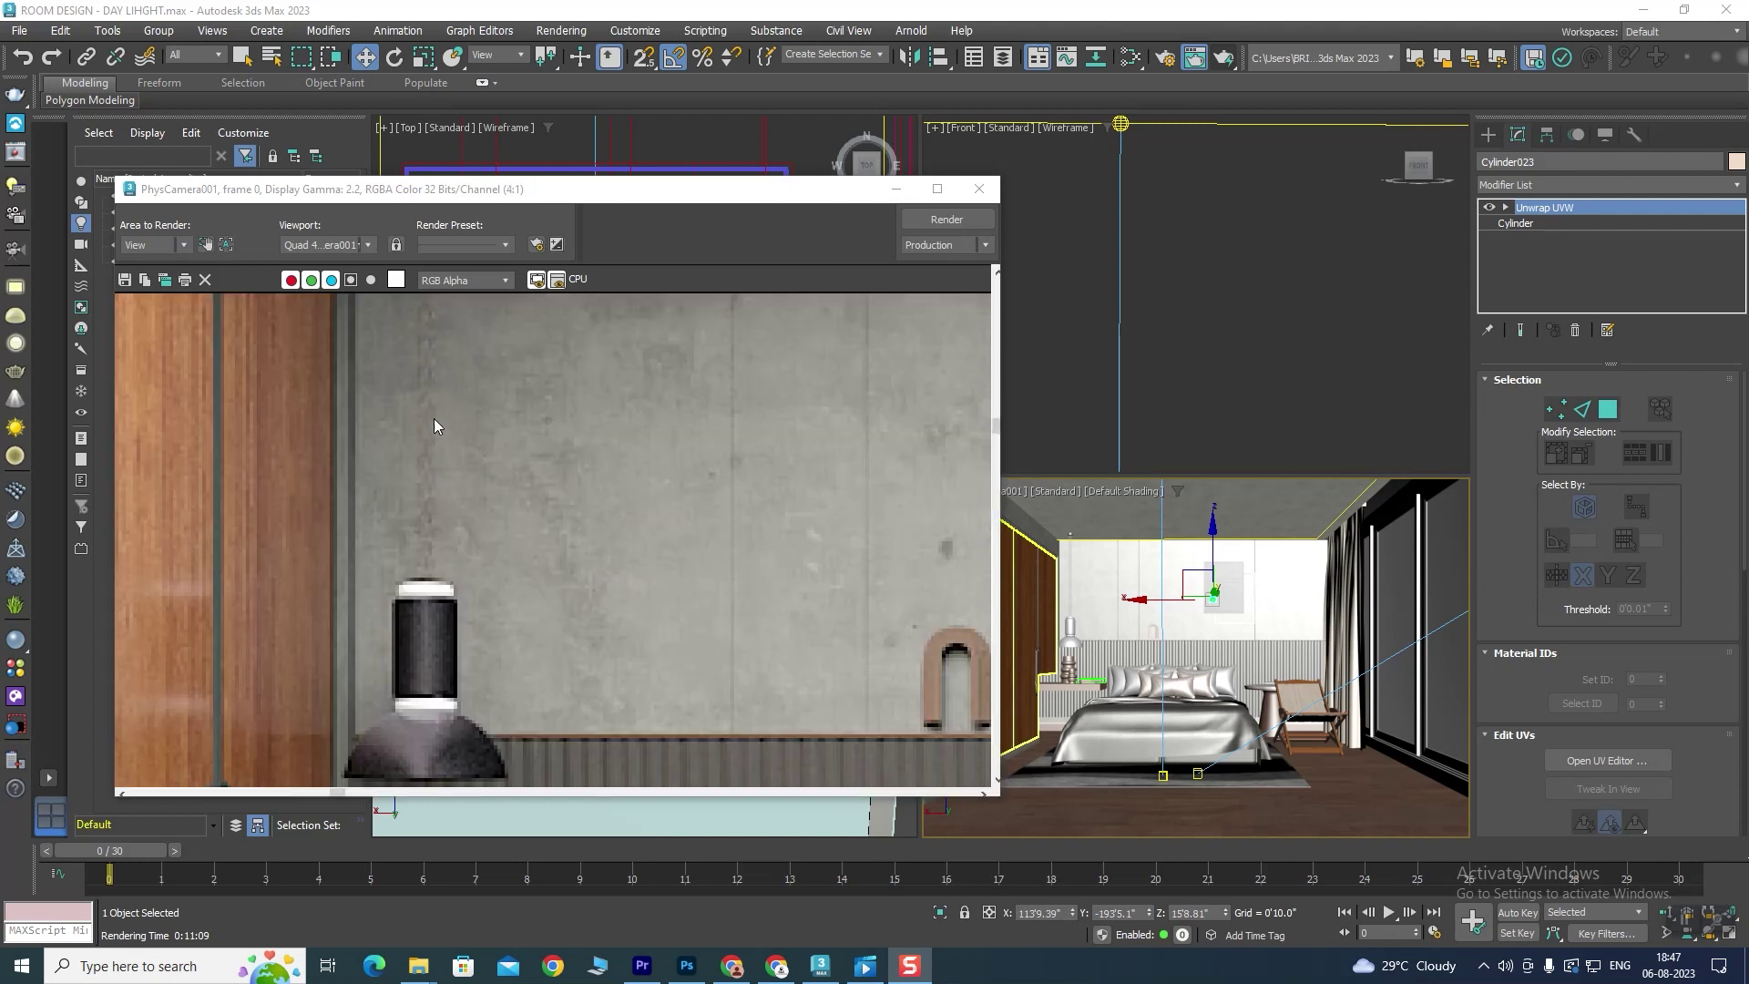
scroll(609, 495, "down", 5)
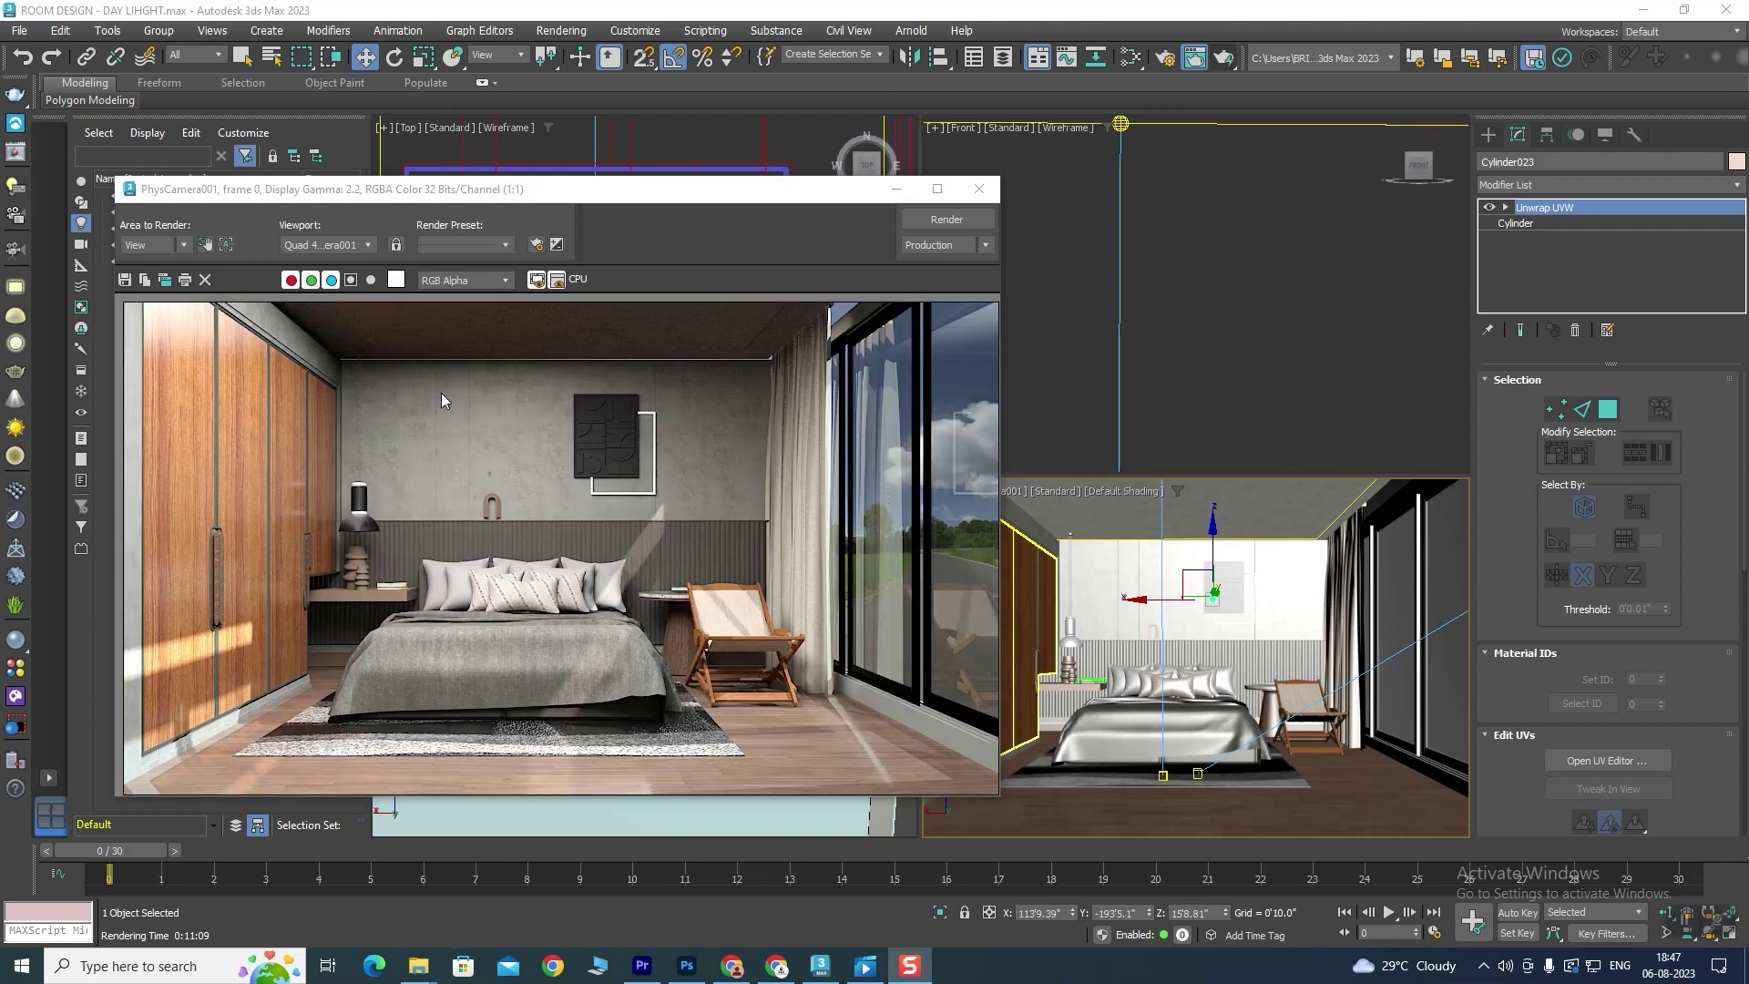
scroll(638, 392, "up", 2)
scroll(638, 367, "down", 1)
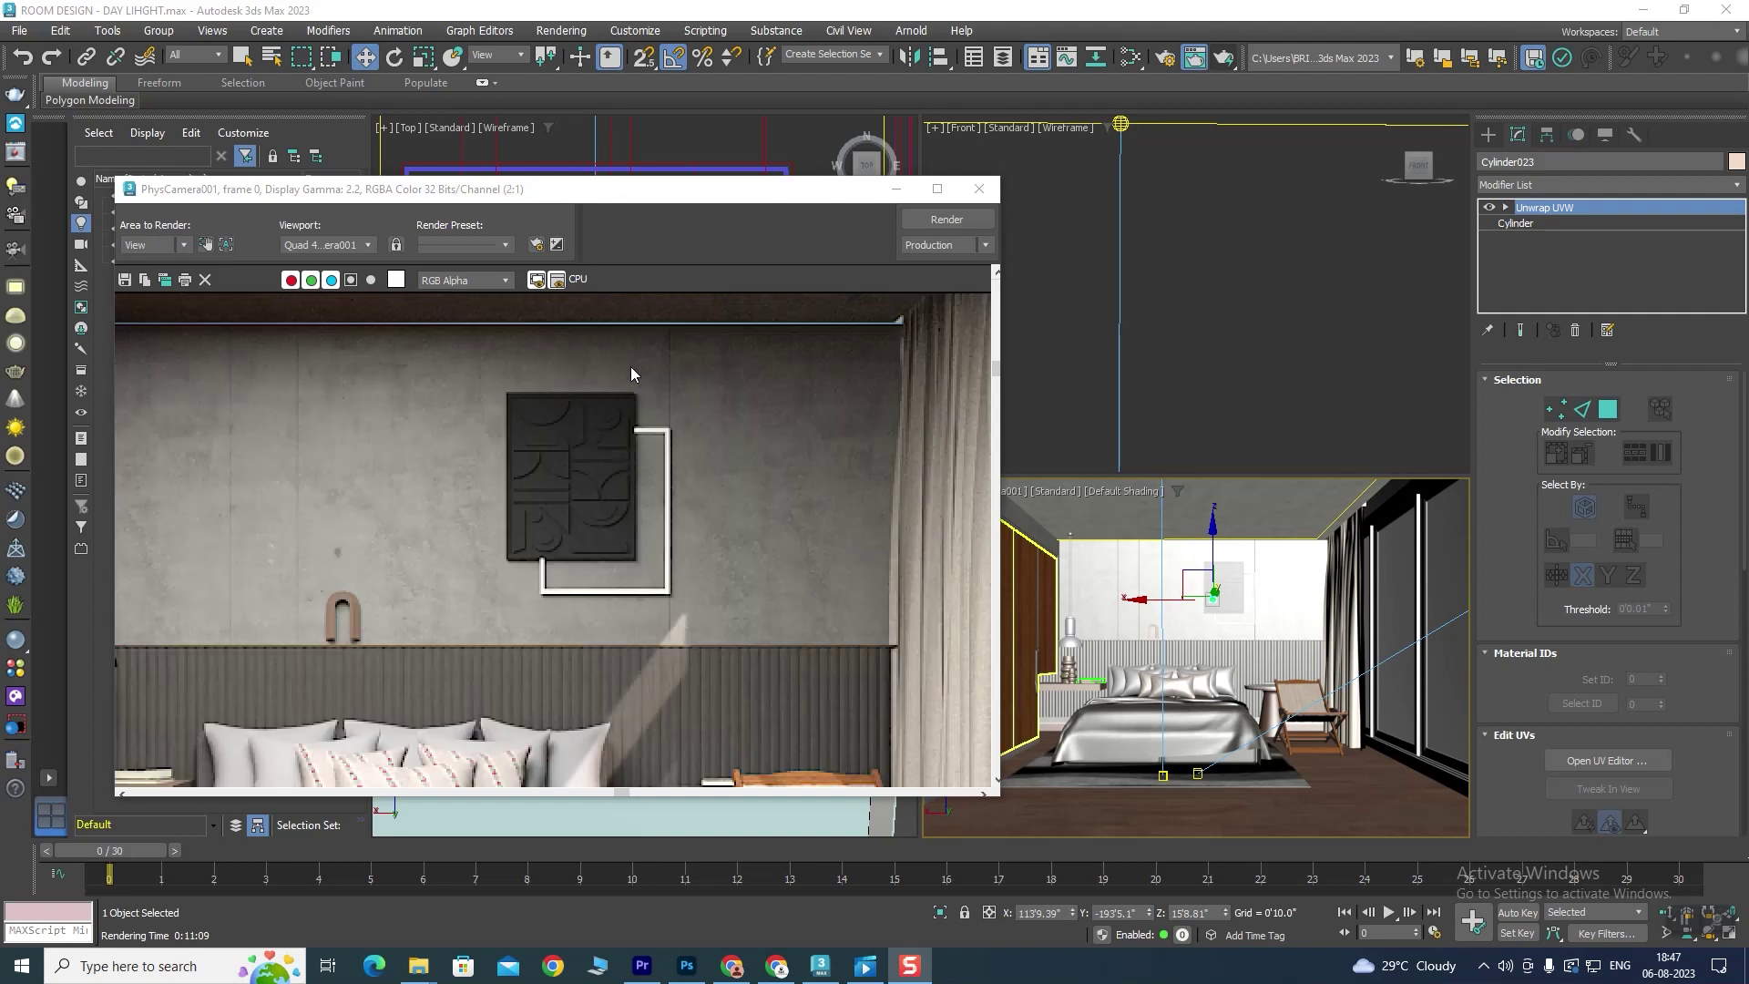
middle_click_drag(637, 364, 654, 424)
scroll(651, 414, "up", 1)
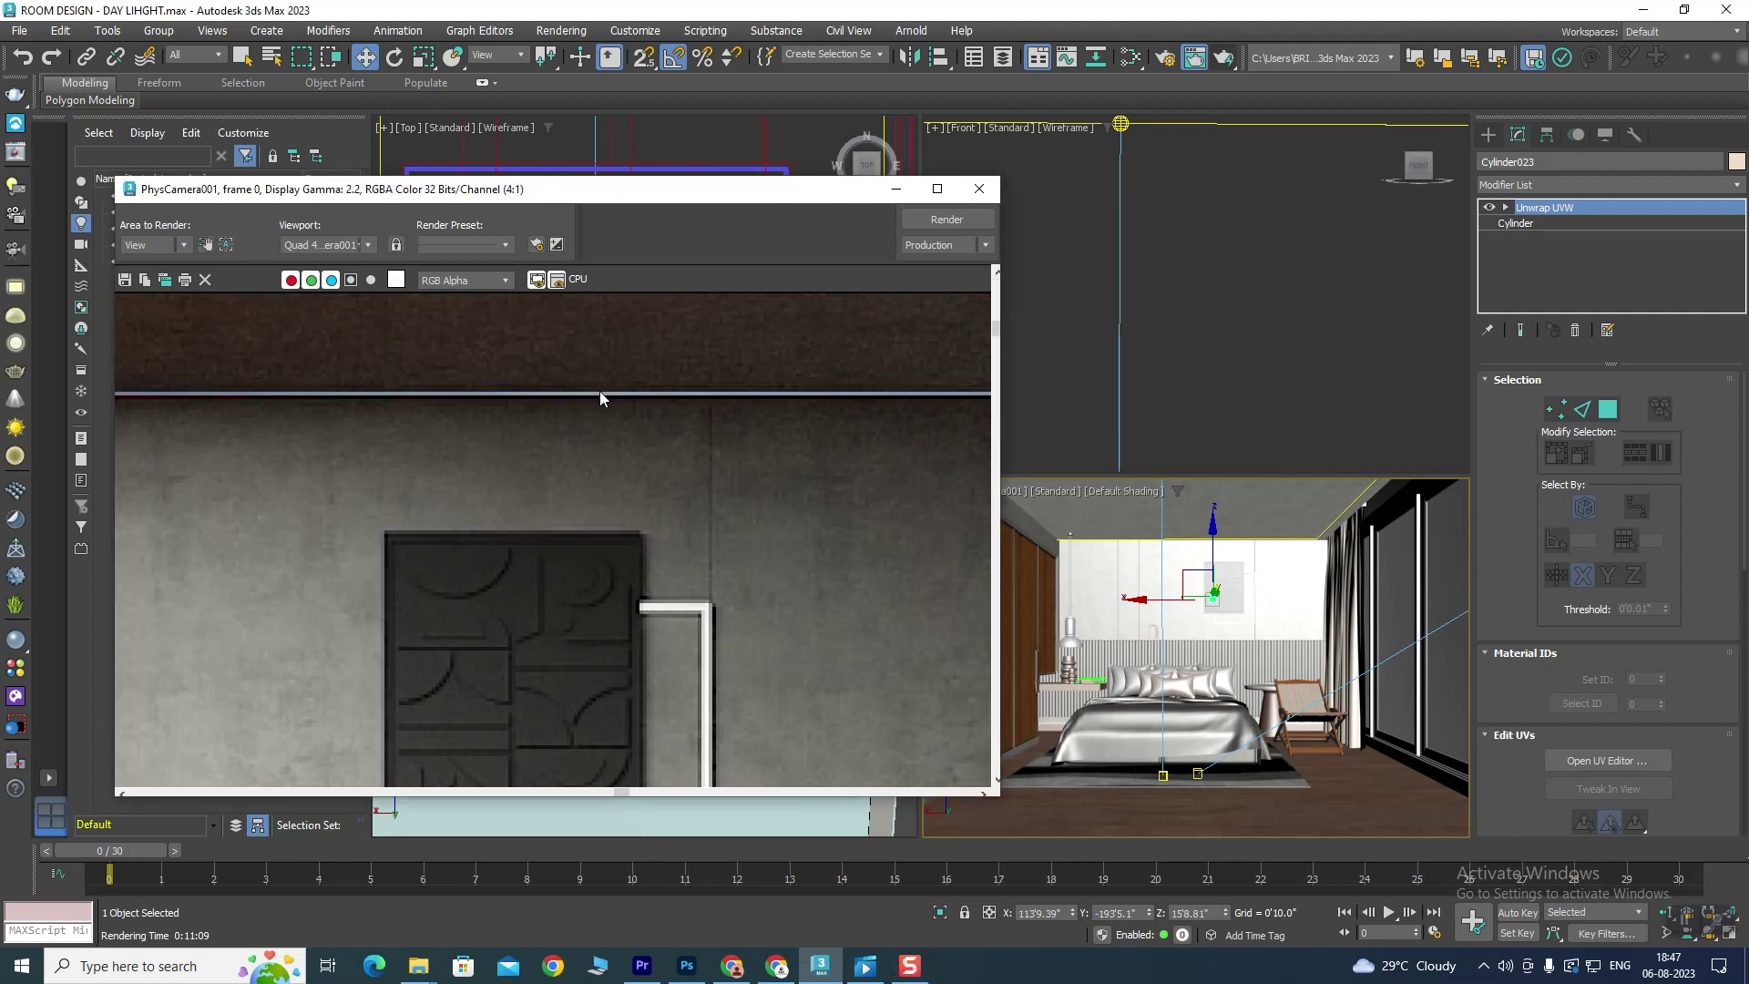
scroll(610, 397, "down", 1)
mouse_move(1120, 178)
middle_mouse_down()
mouse_move(1121, 238)
mouse_move(1167, 288)
mouse_move(1244, 312)
middle_mouse_up()
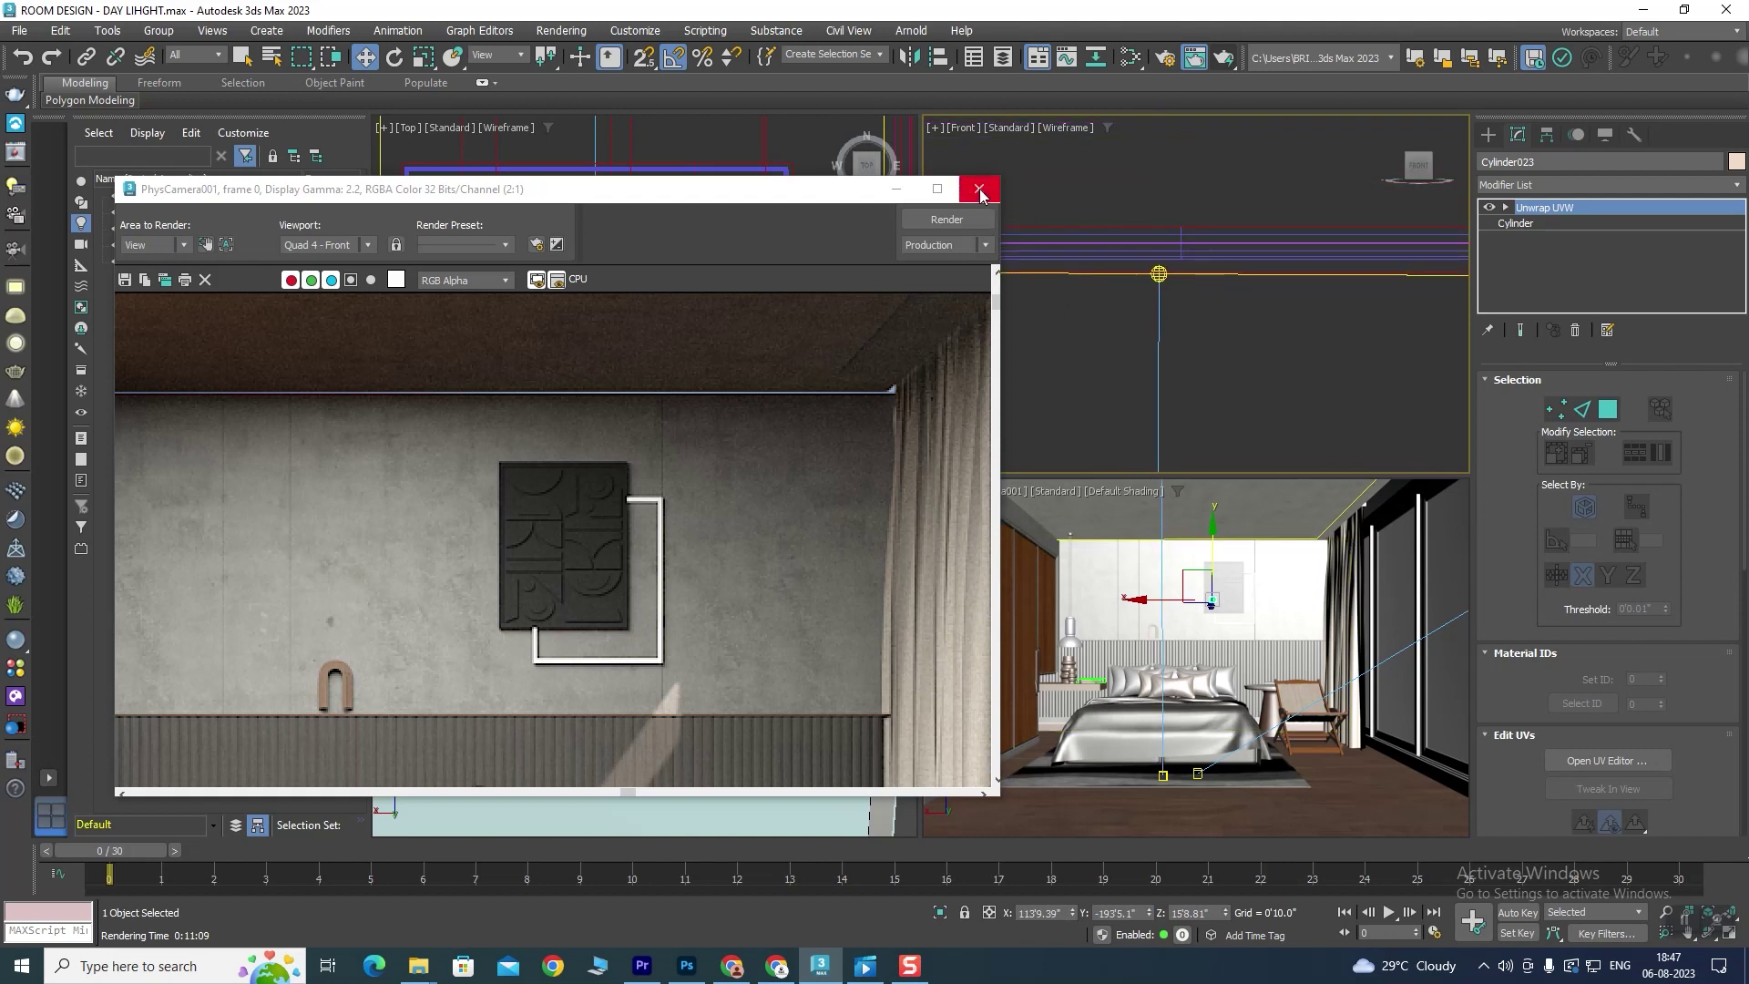
left_click(980, 192)
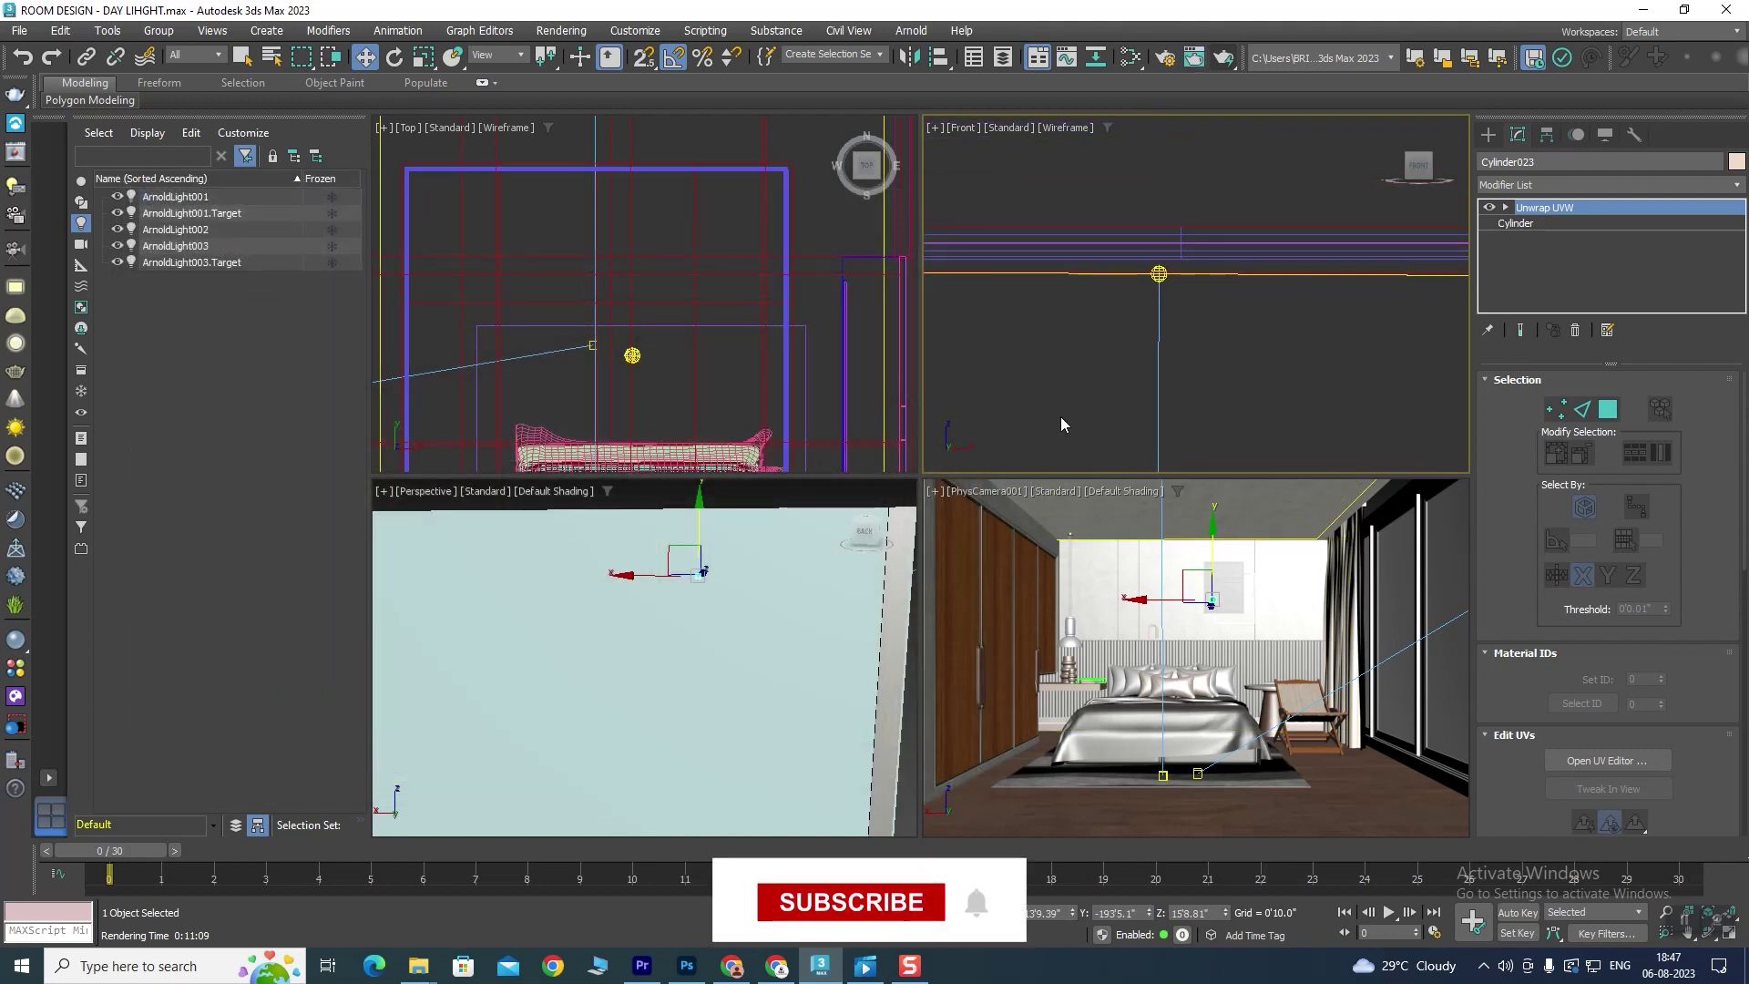
Step: Select Plane007 and Box096, then zoom and pan the viewports to locate the ceiling planes
left_click(1115, 505)
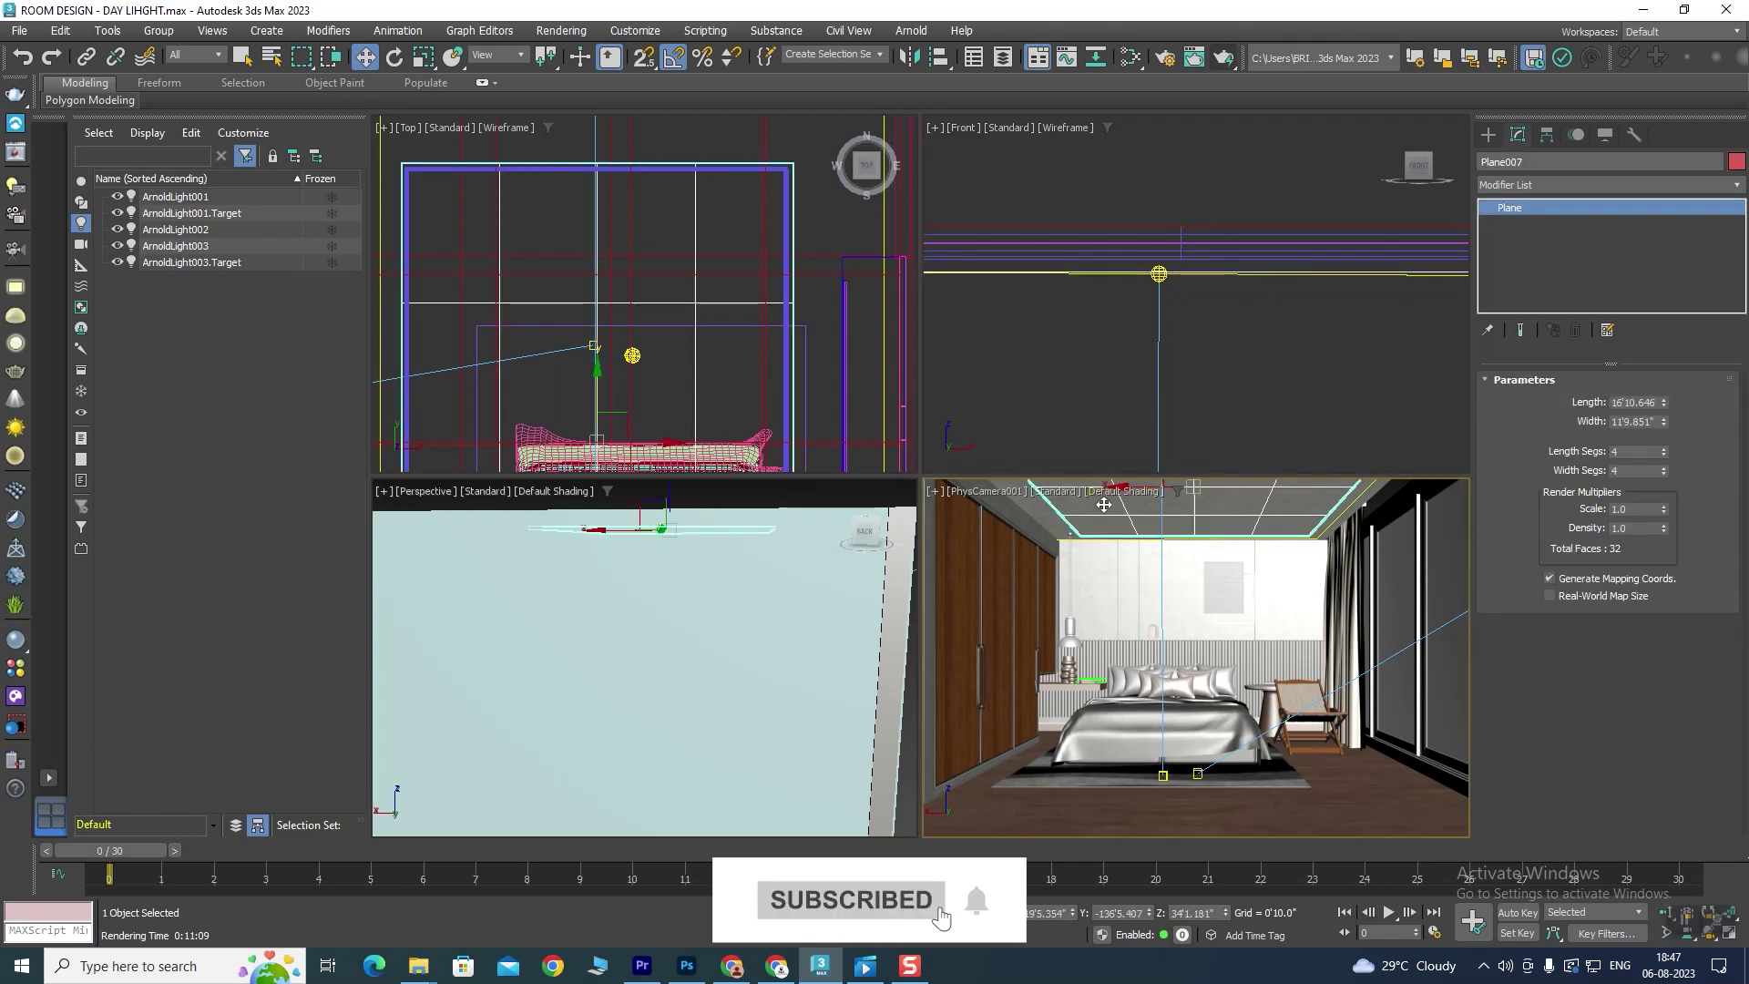
left_click(1035, 516)
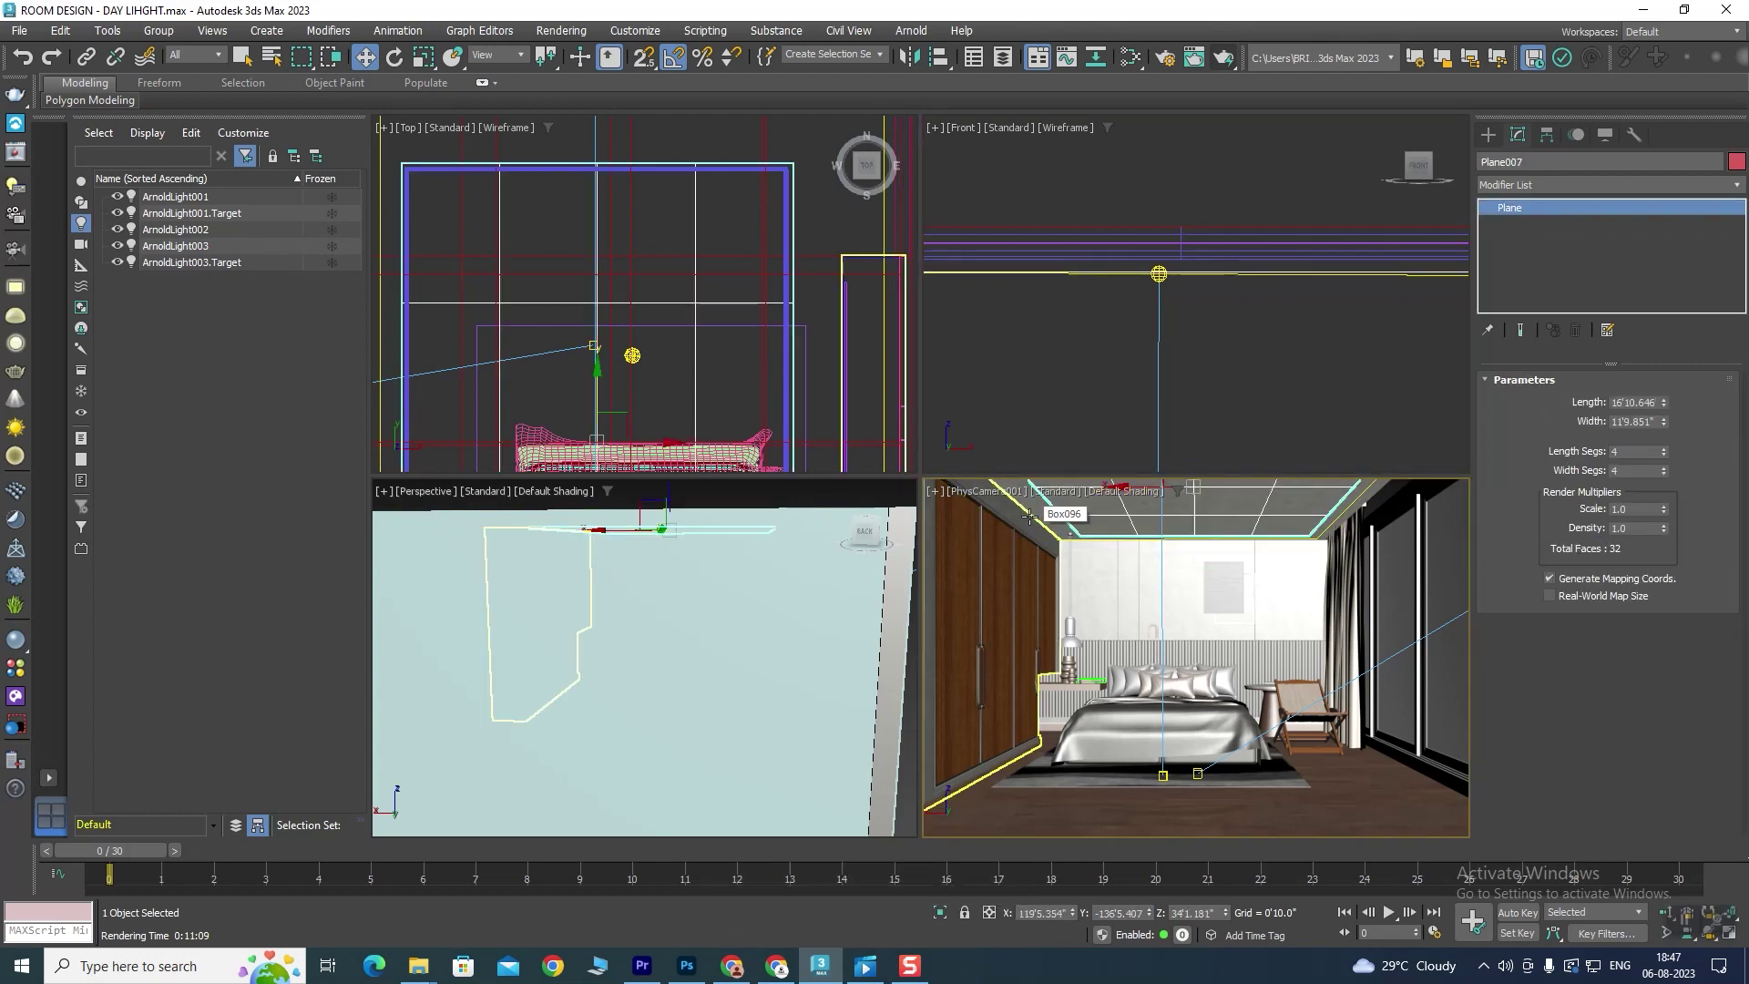
scroll(1196, 244, "down", 1)
scroll(1129, 260, "down", 1)
scroll(1041, 281, "down", 1)
scroll(1246, 275, "down", 2)
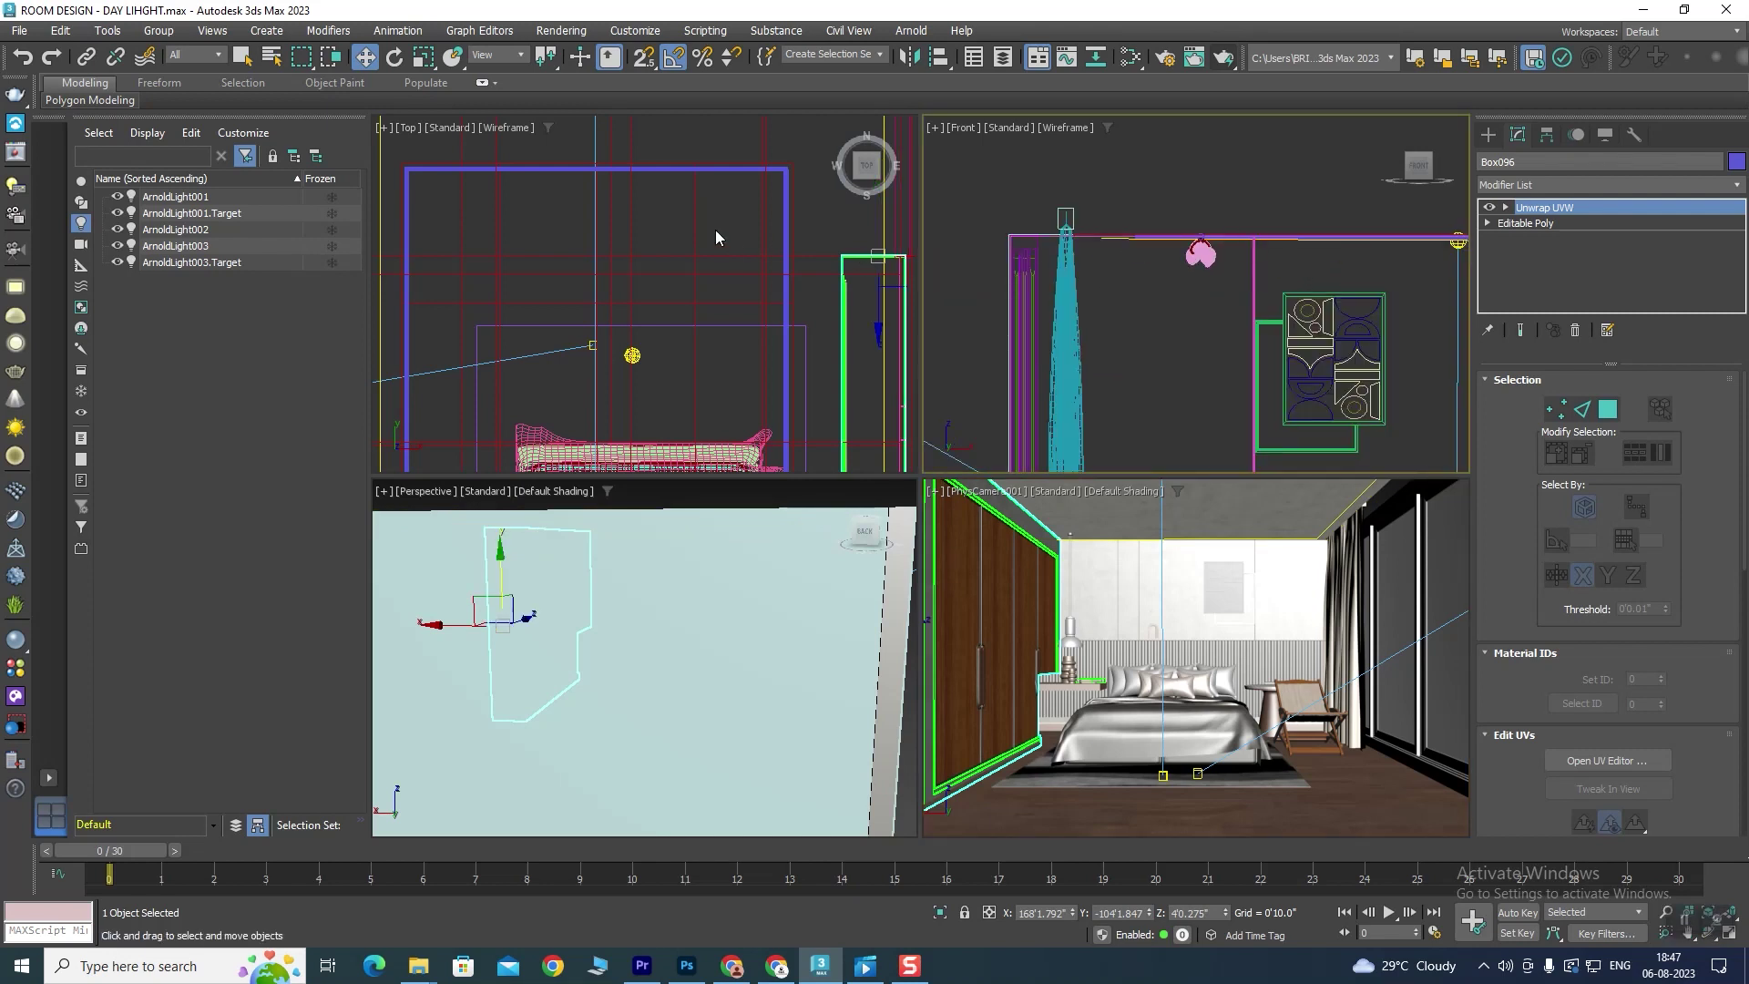
scroll(730, 239, "down", 3)
middle_click_drag(714, 221, 708, 291)
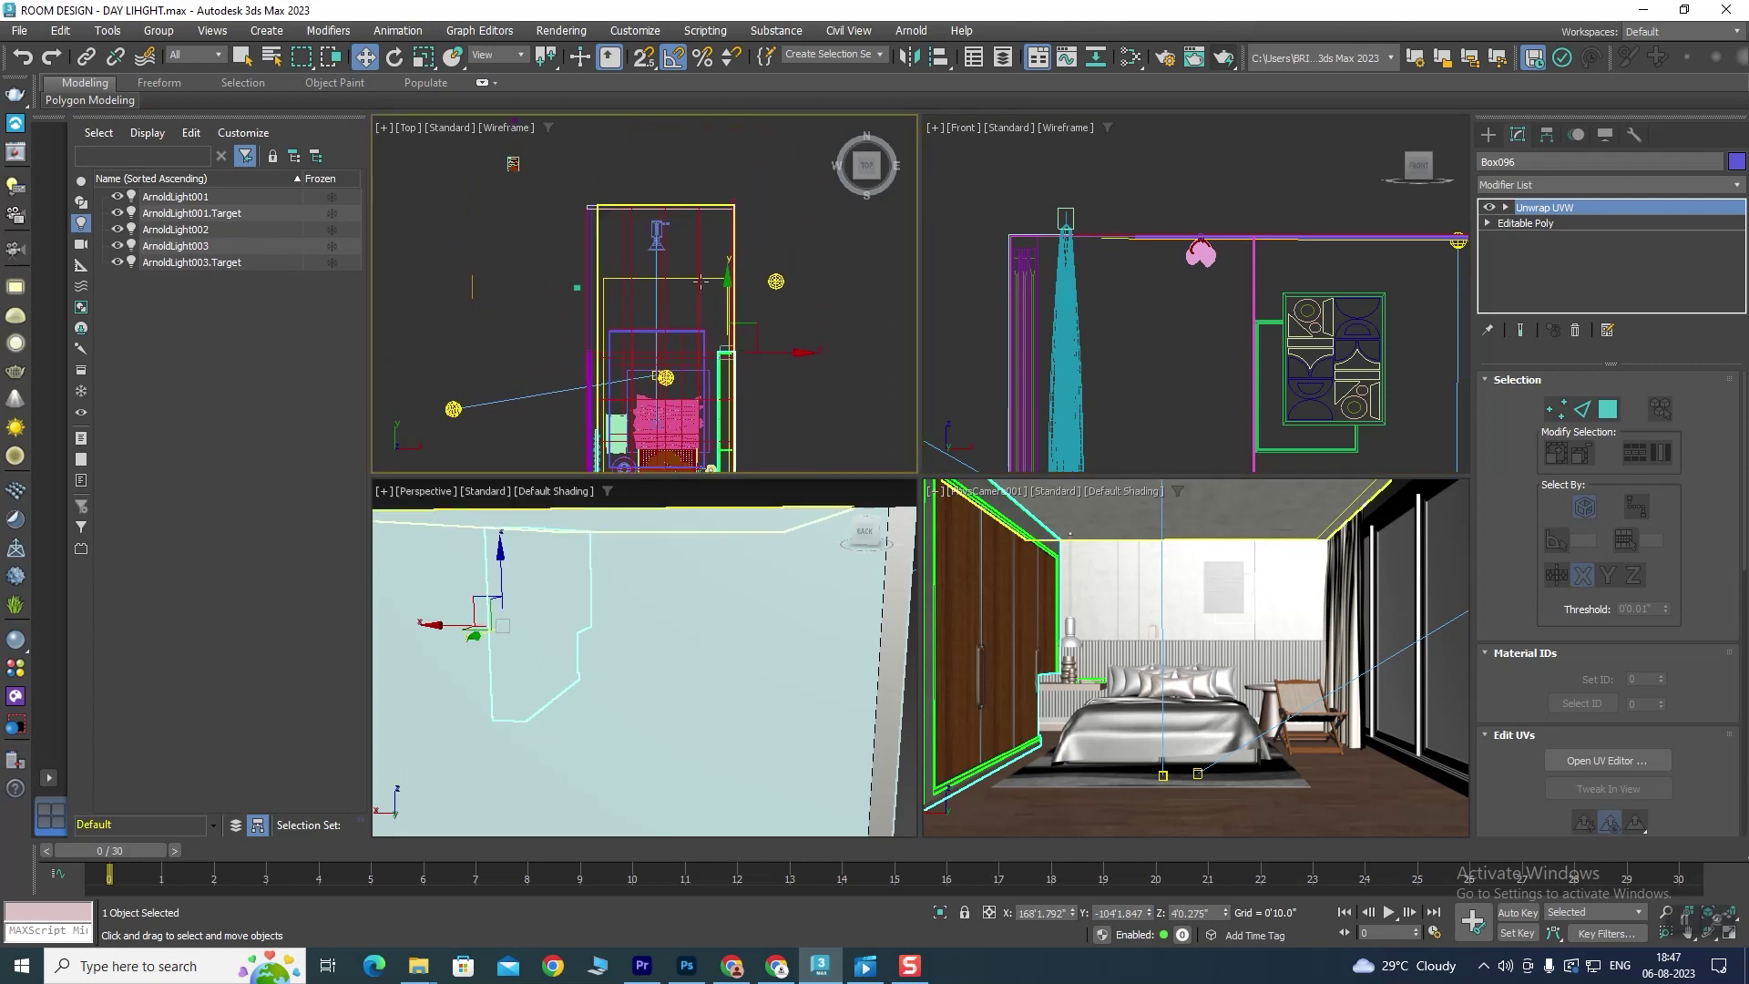
scroll(632, 227, "up", 4)
scroll(620, 223, "up", 2)
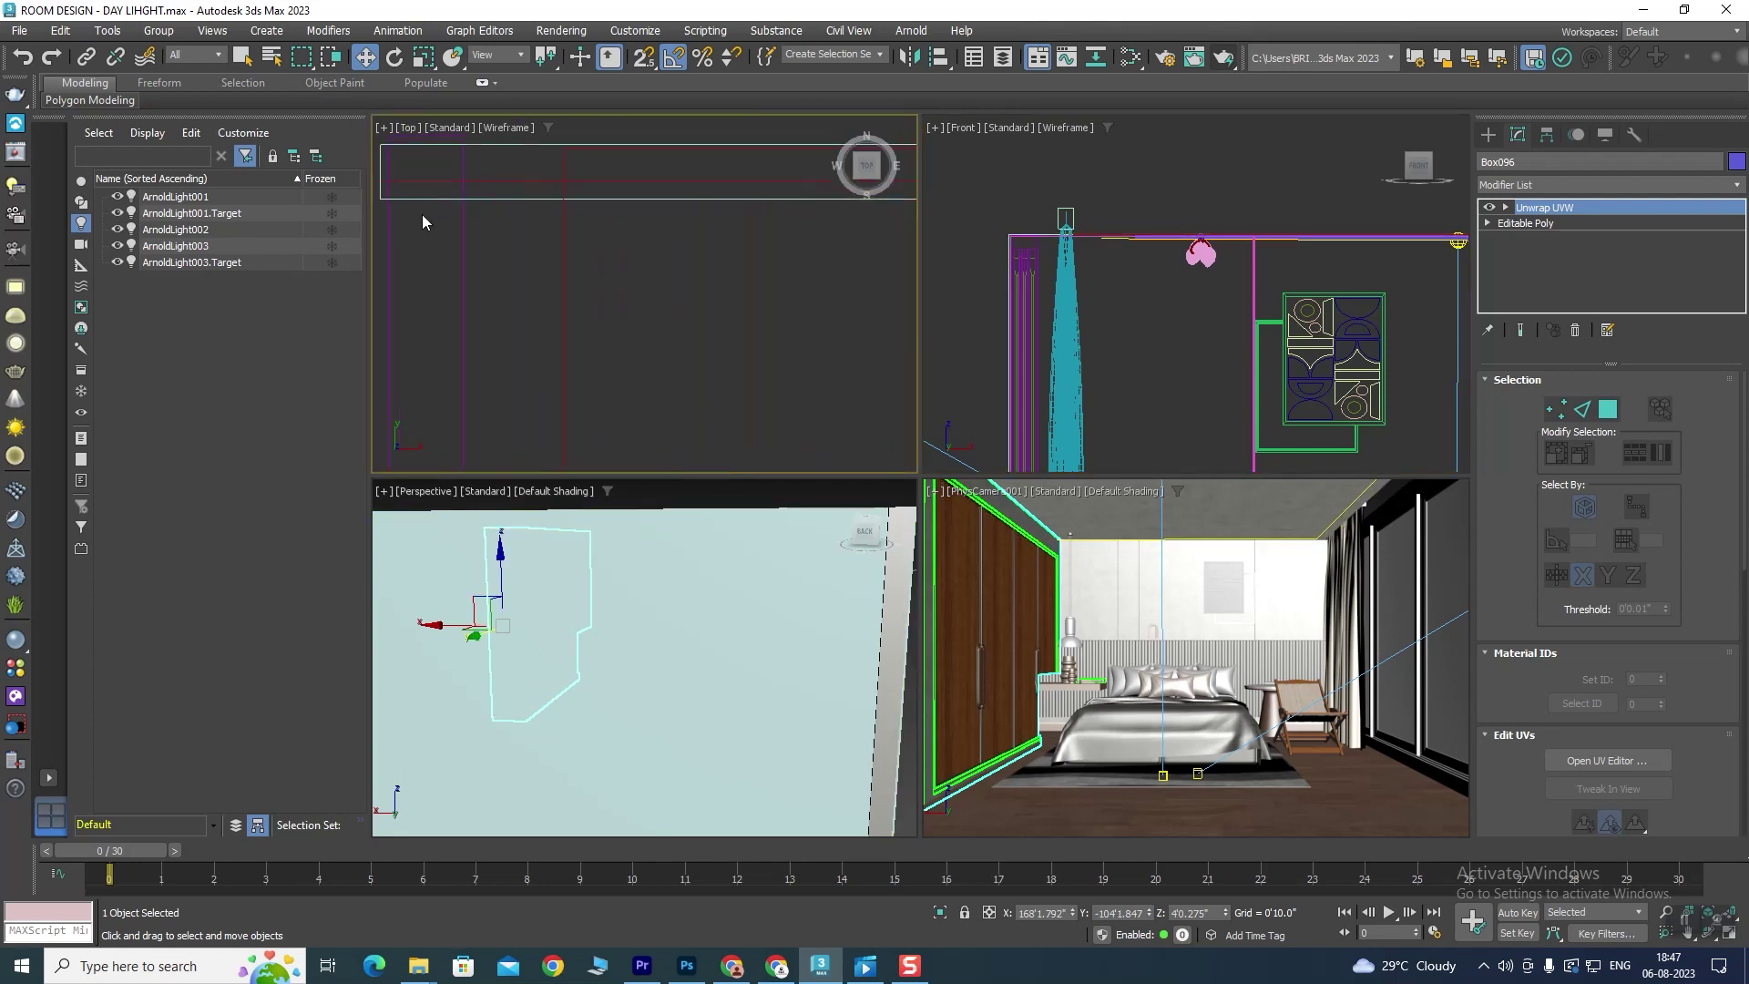
scroll(681, 248, "down", 1)
scroll(604, 275, "down", 2)
scroll(693, 271, "down", 1)
scroll(785, 268, "down", 1)
middle_click_drag(785, 273, 668, 247)
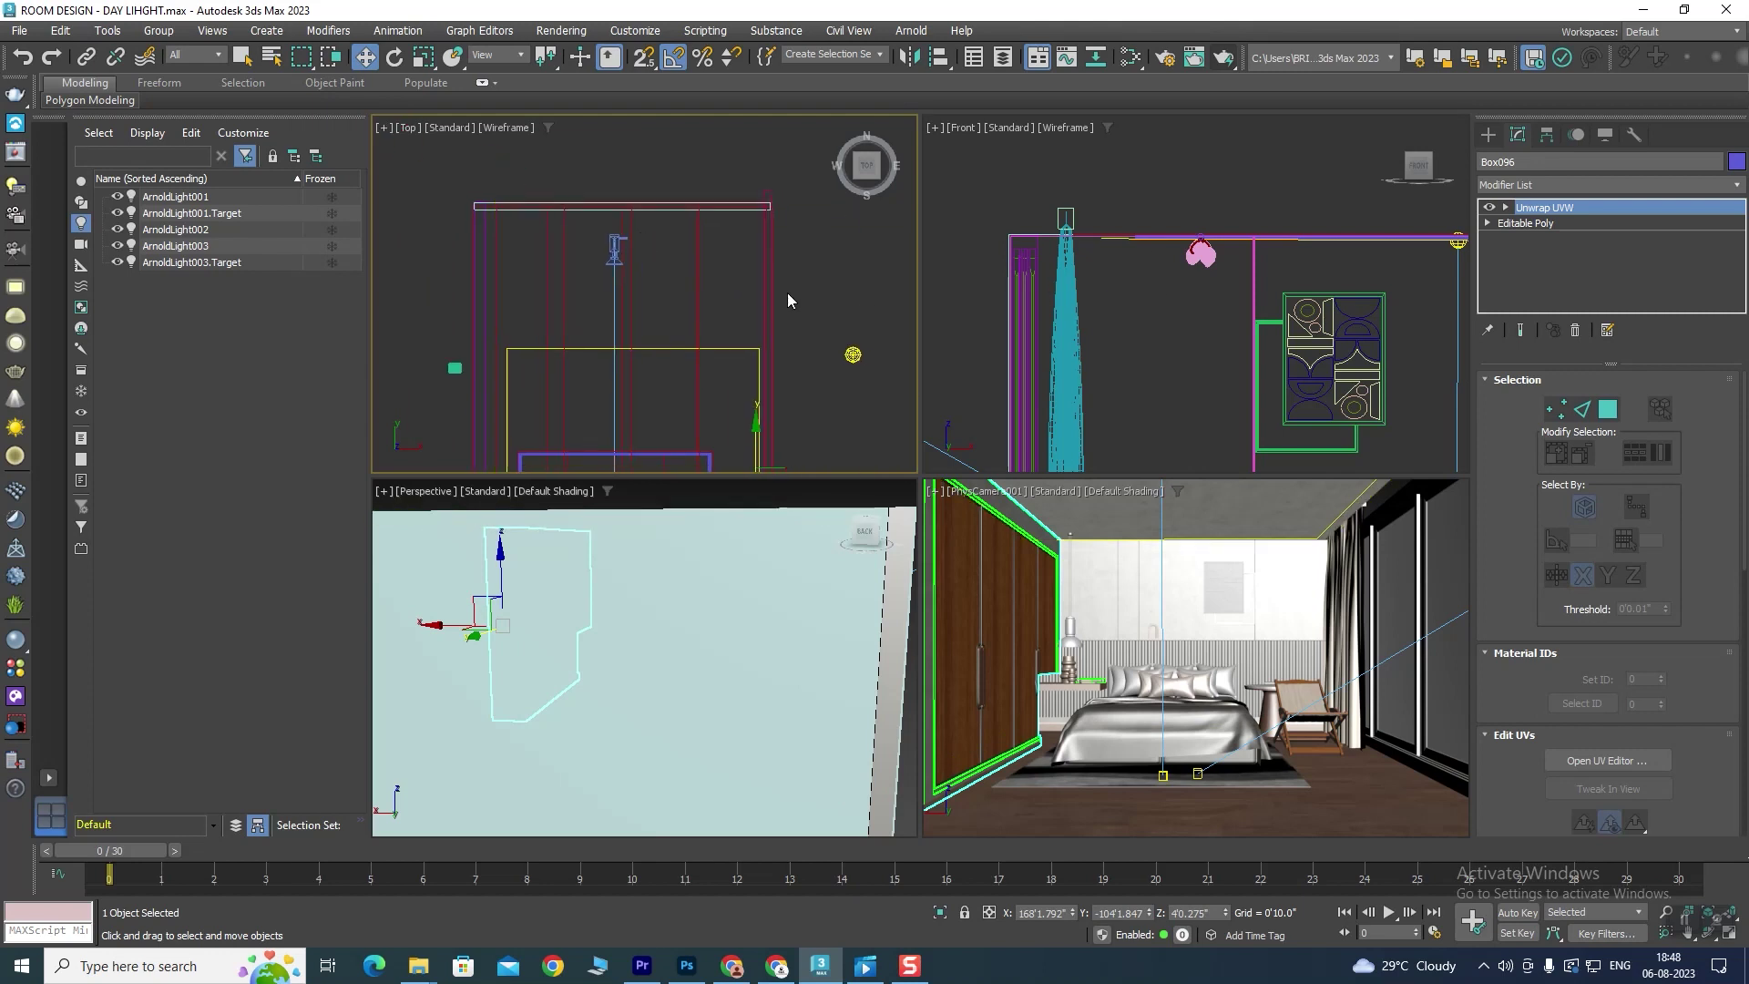
scroll(787, 292, "down", 3)
scroll(1238, 262, "up", 2)
scroll(1237, 260, "up", 2)
scroll(1063, 238, "up", 2)
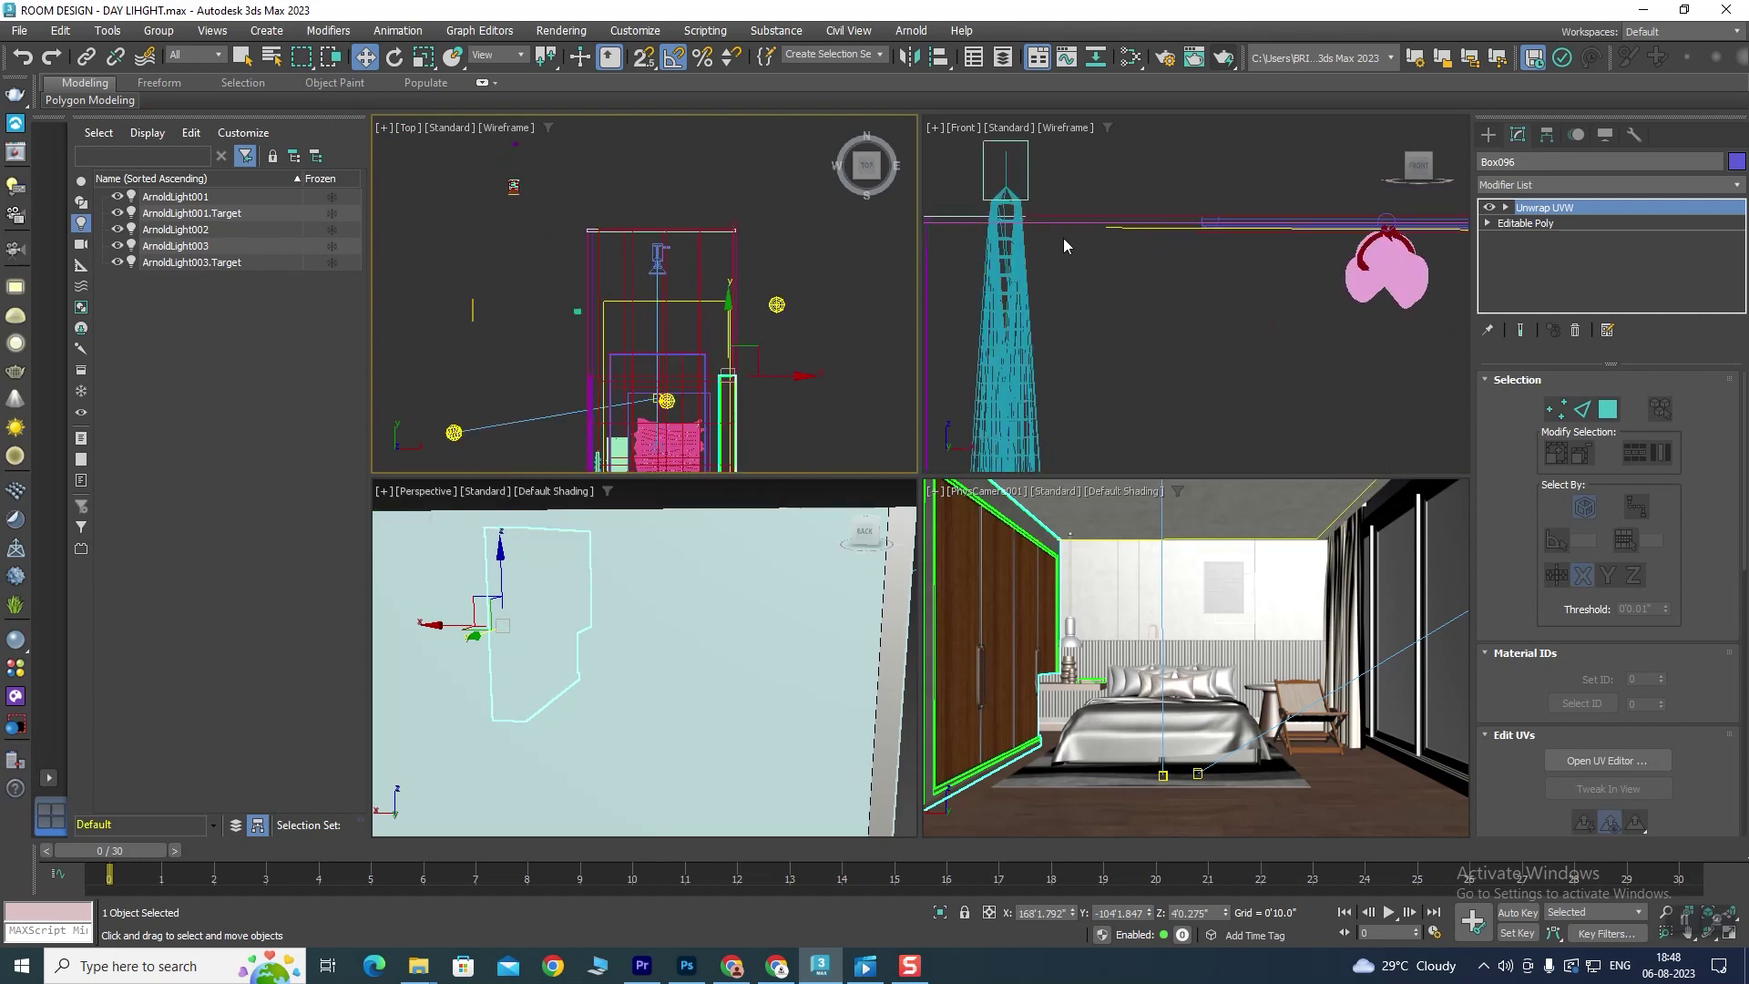
scroll(1066, 227, "up", 2)
Step: Move Plane004 down about 1'4" in the Front view and start a camera render
left_click(1073, 208)
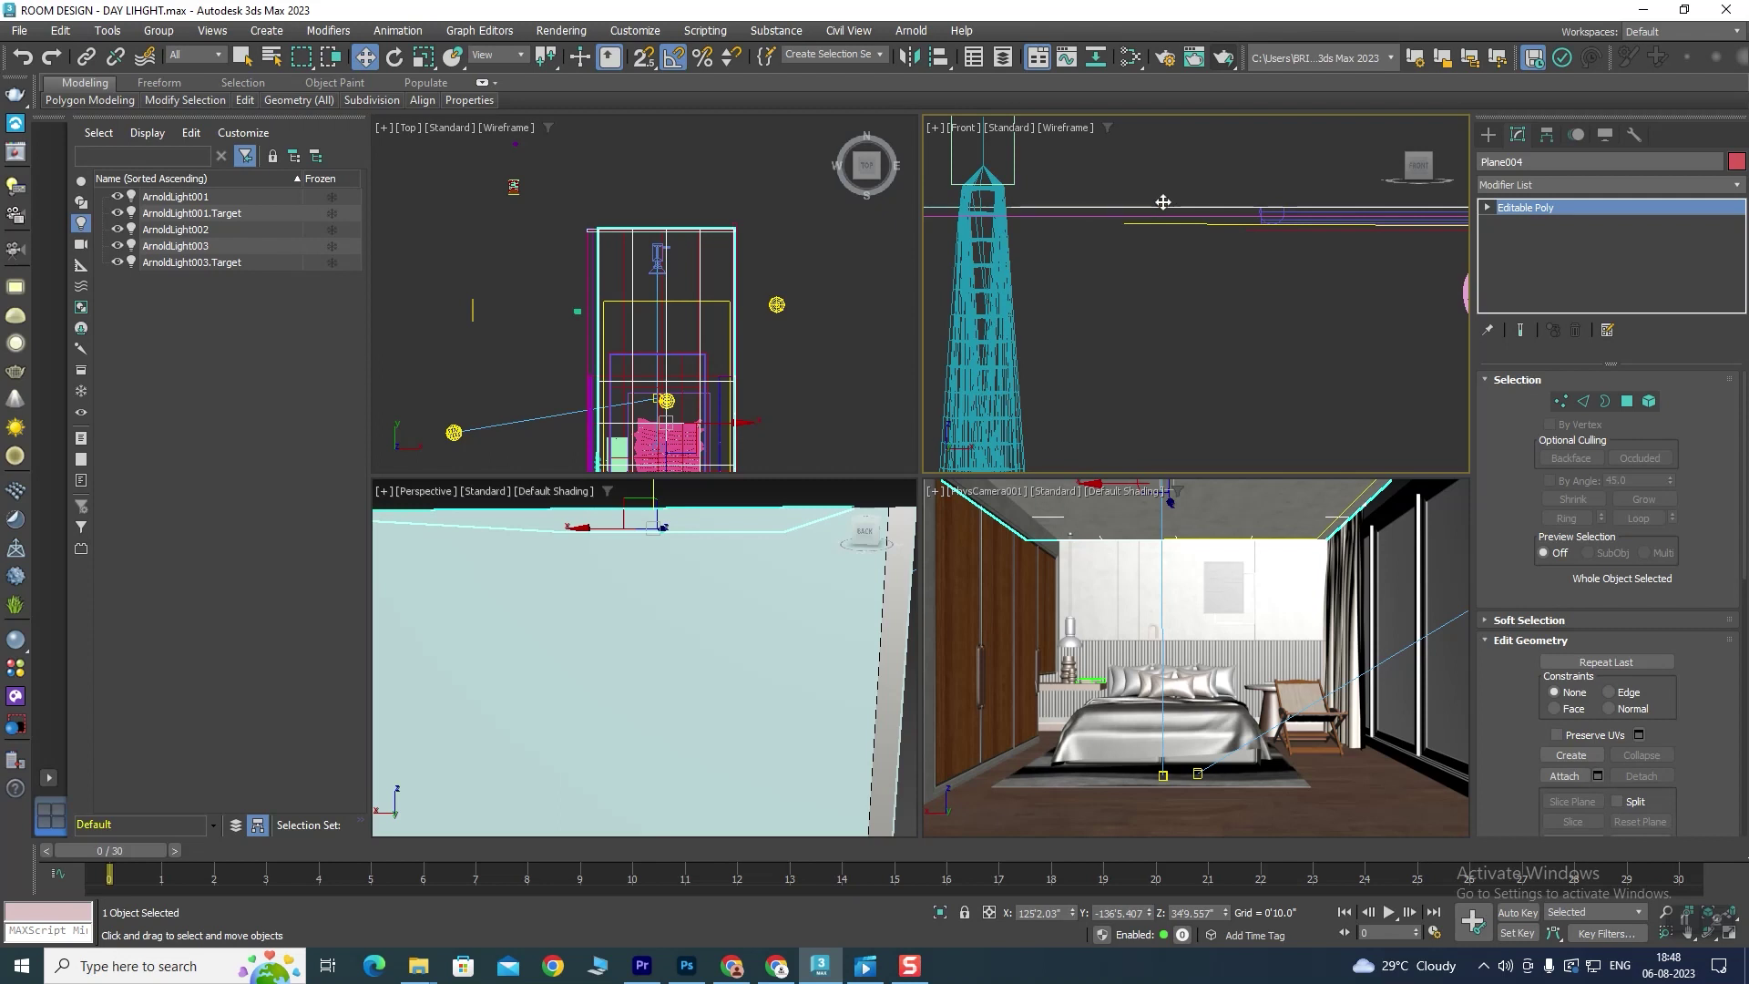
scroll(1249, 269, "down", 3)
scroll(1251, 266, "up", 2)
scroll(1383, 264, "up", 2)
scroll(1175, 356, "up", 2)
scroll(1128, 280, "up", 2)
scroll(1025, 287, "up", 3)
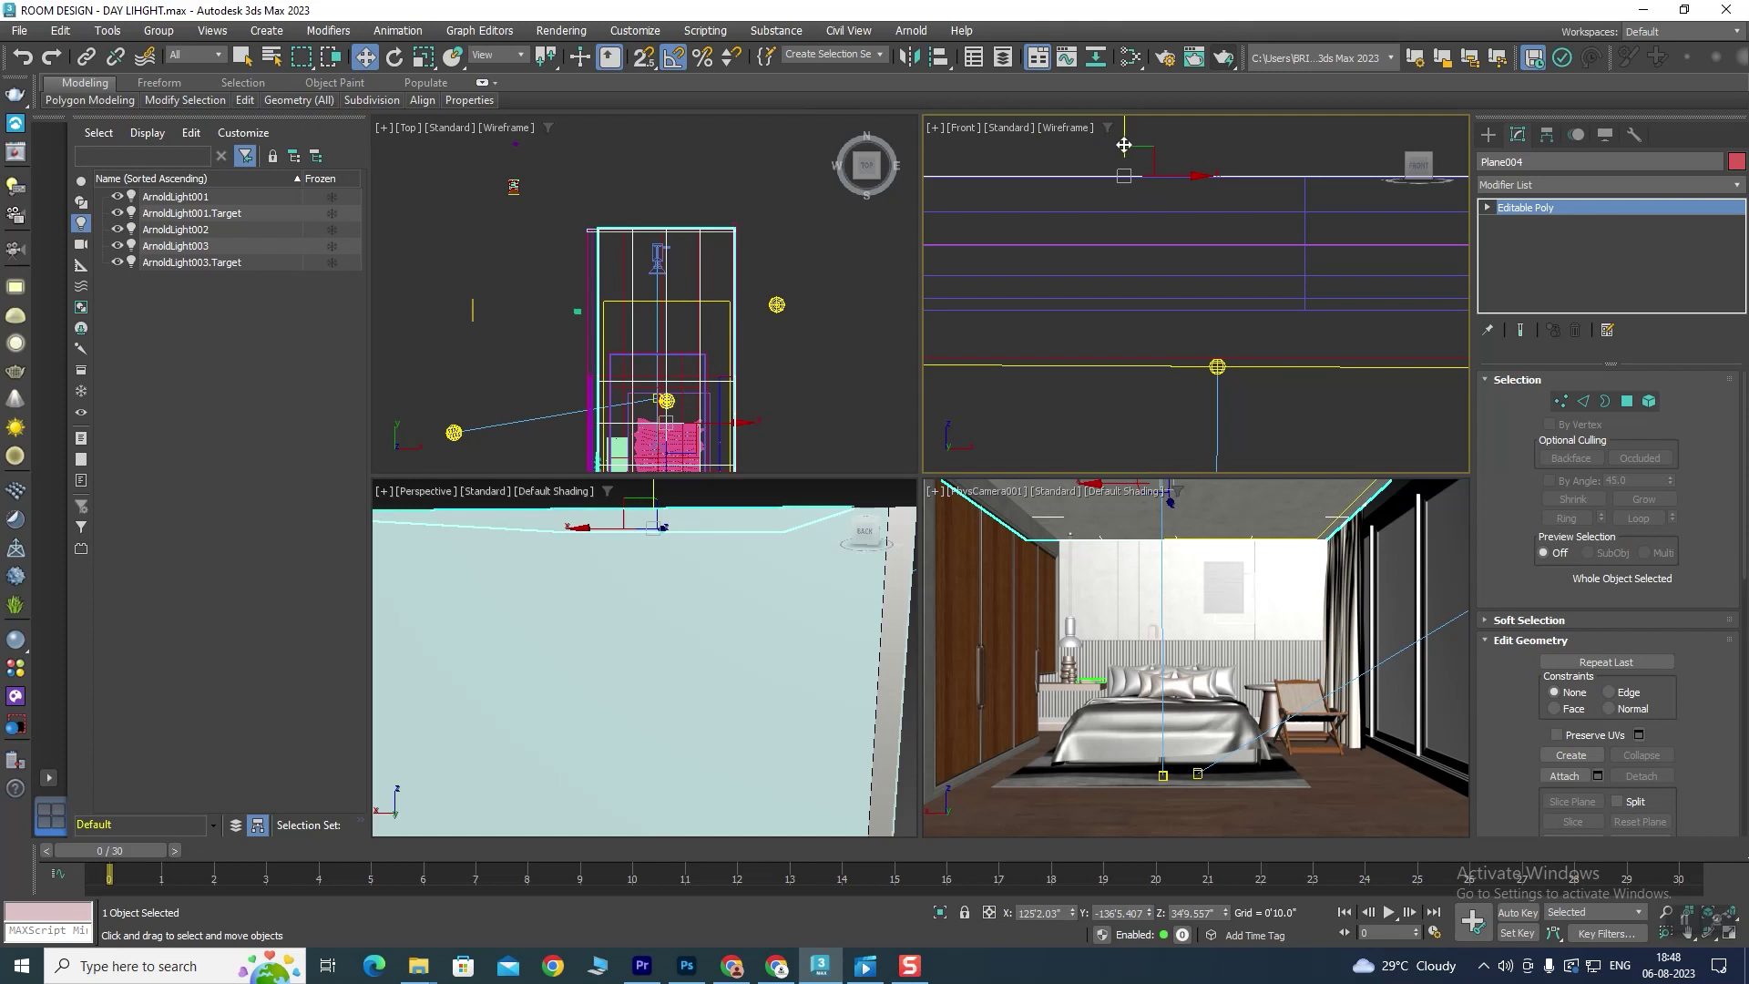
left_click_drag(1128, 144, 1119, 460)
scroll(1184, 383, "down", 3)
scroll(1219, 340, "up", 3)
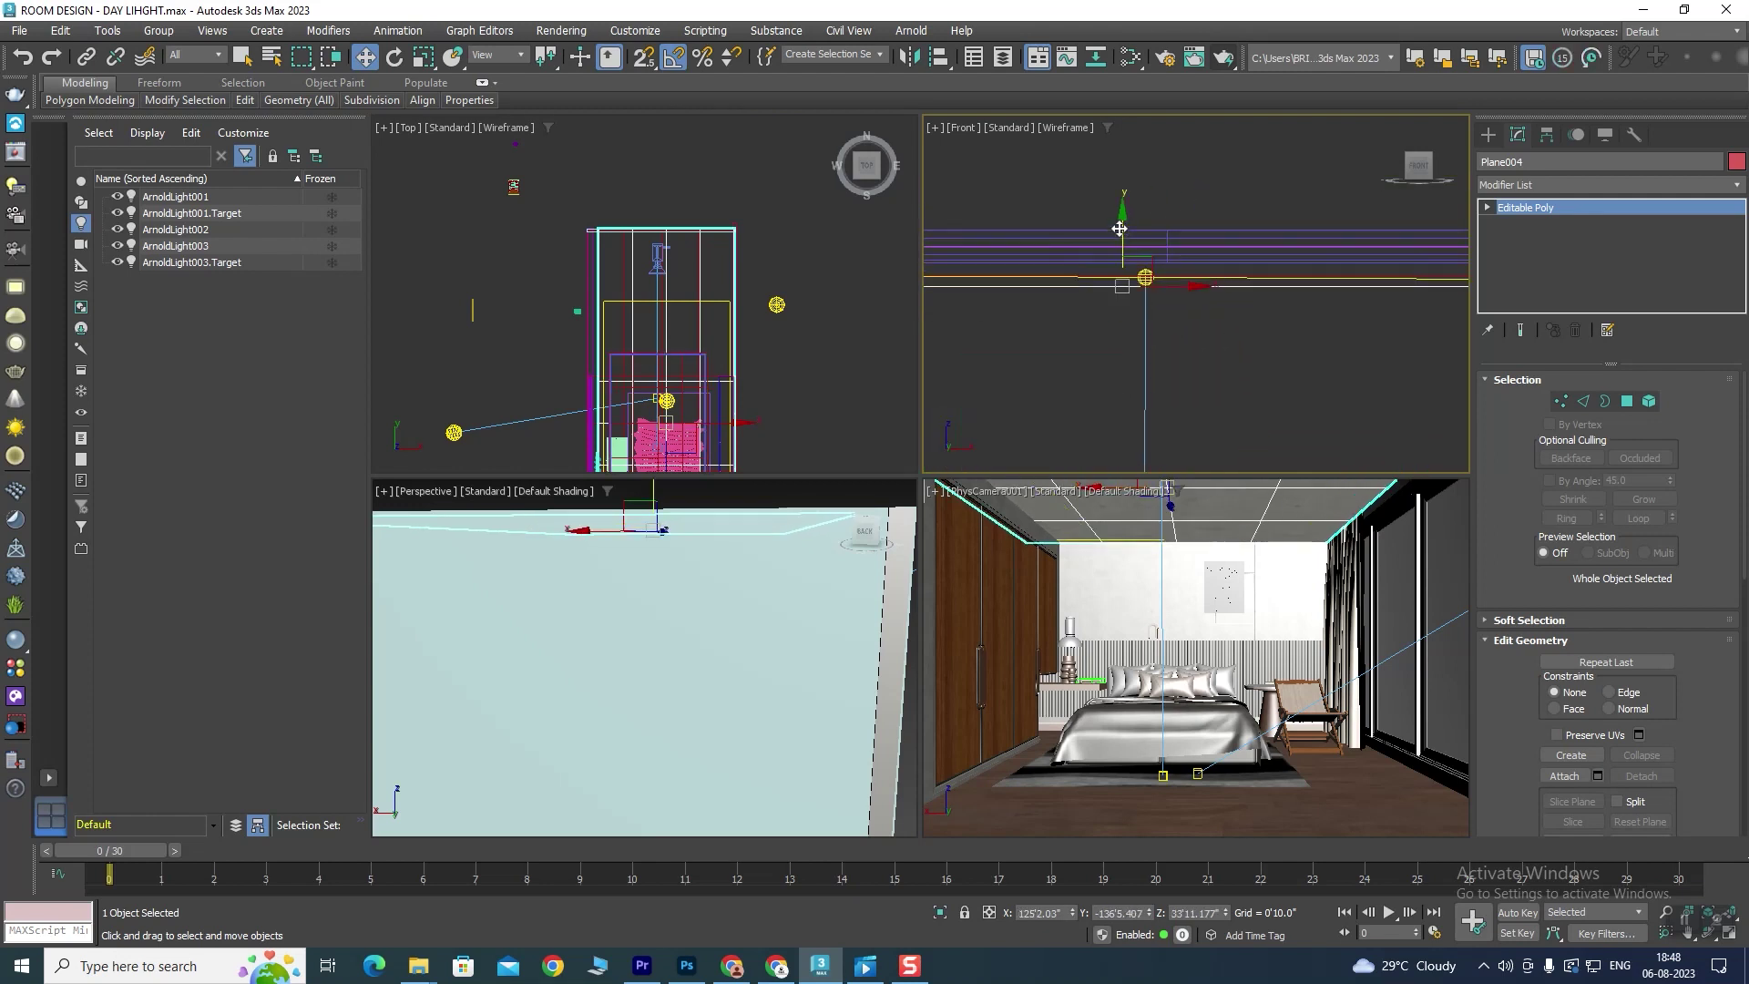
mouse_move(1123, 222)
left_mouse_down()
mouse_move(1124, 300)
mouse_move(1186, 153)
mouse_move(1189, 187)
left_mouse_up()
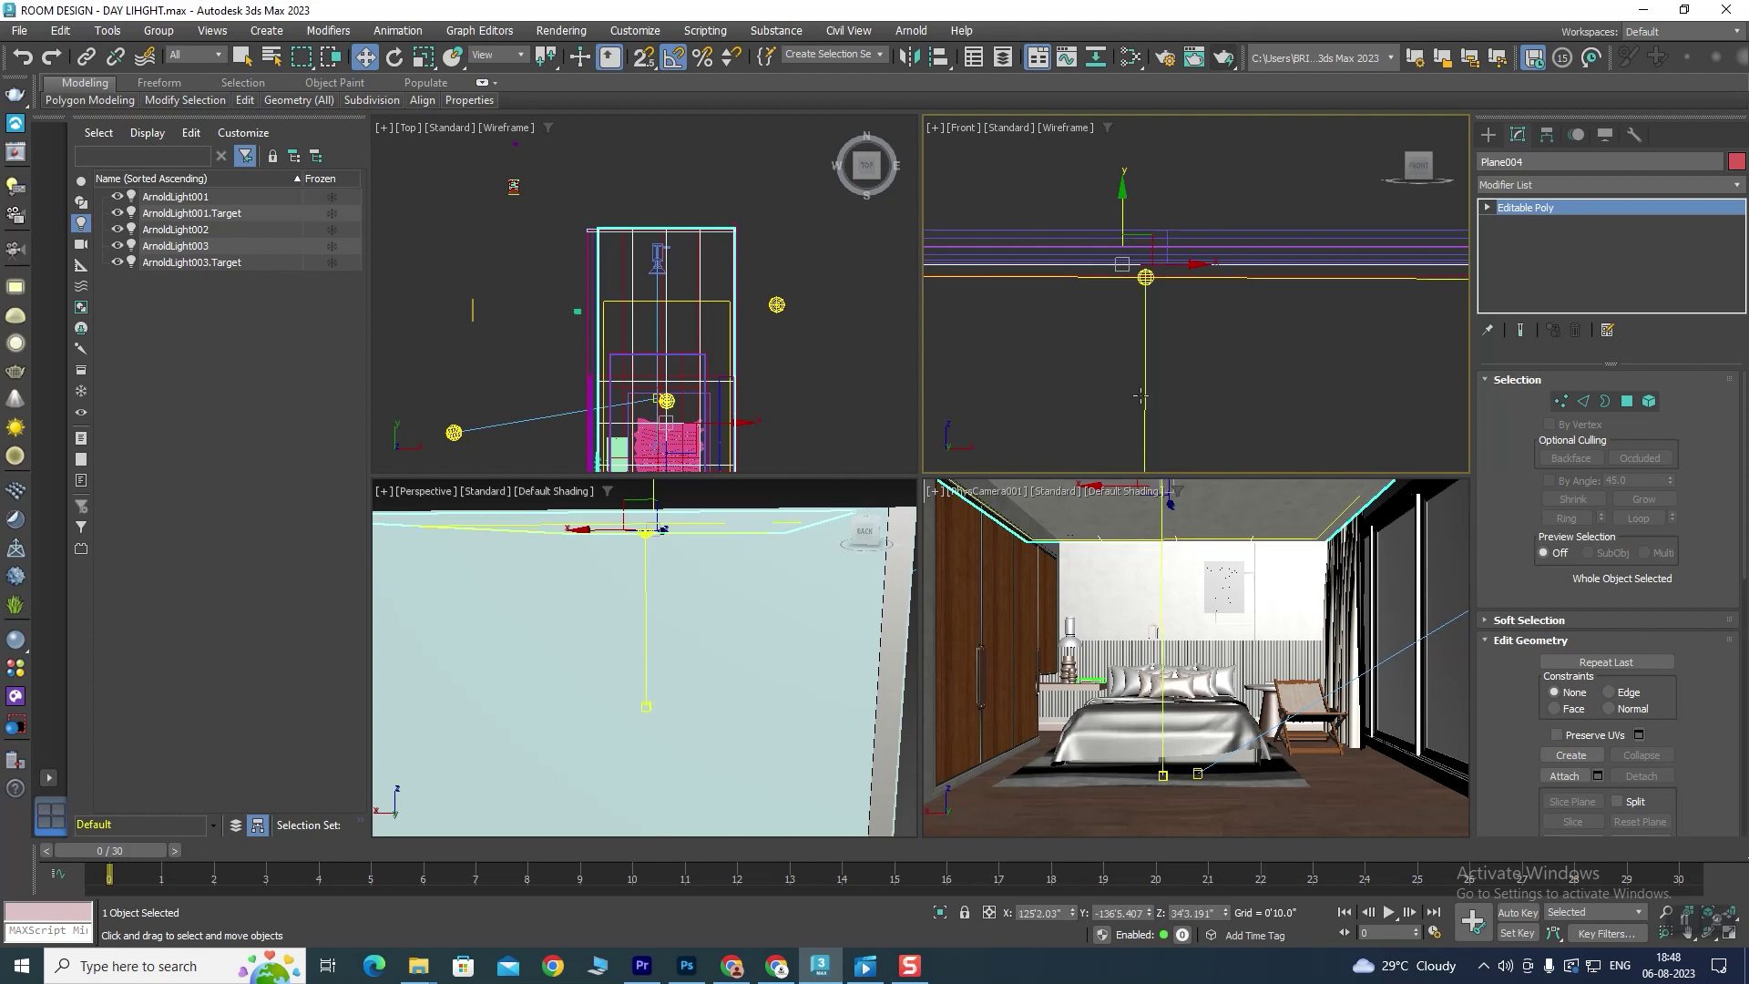
left_click(1213, 523)
left_click(1226, 57)
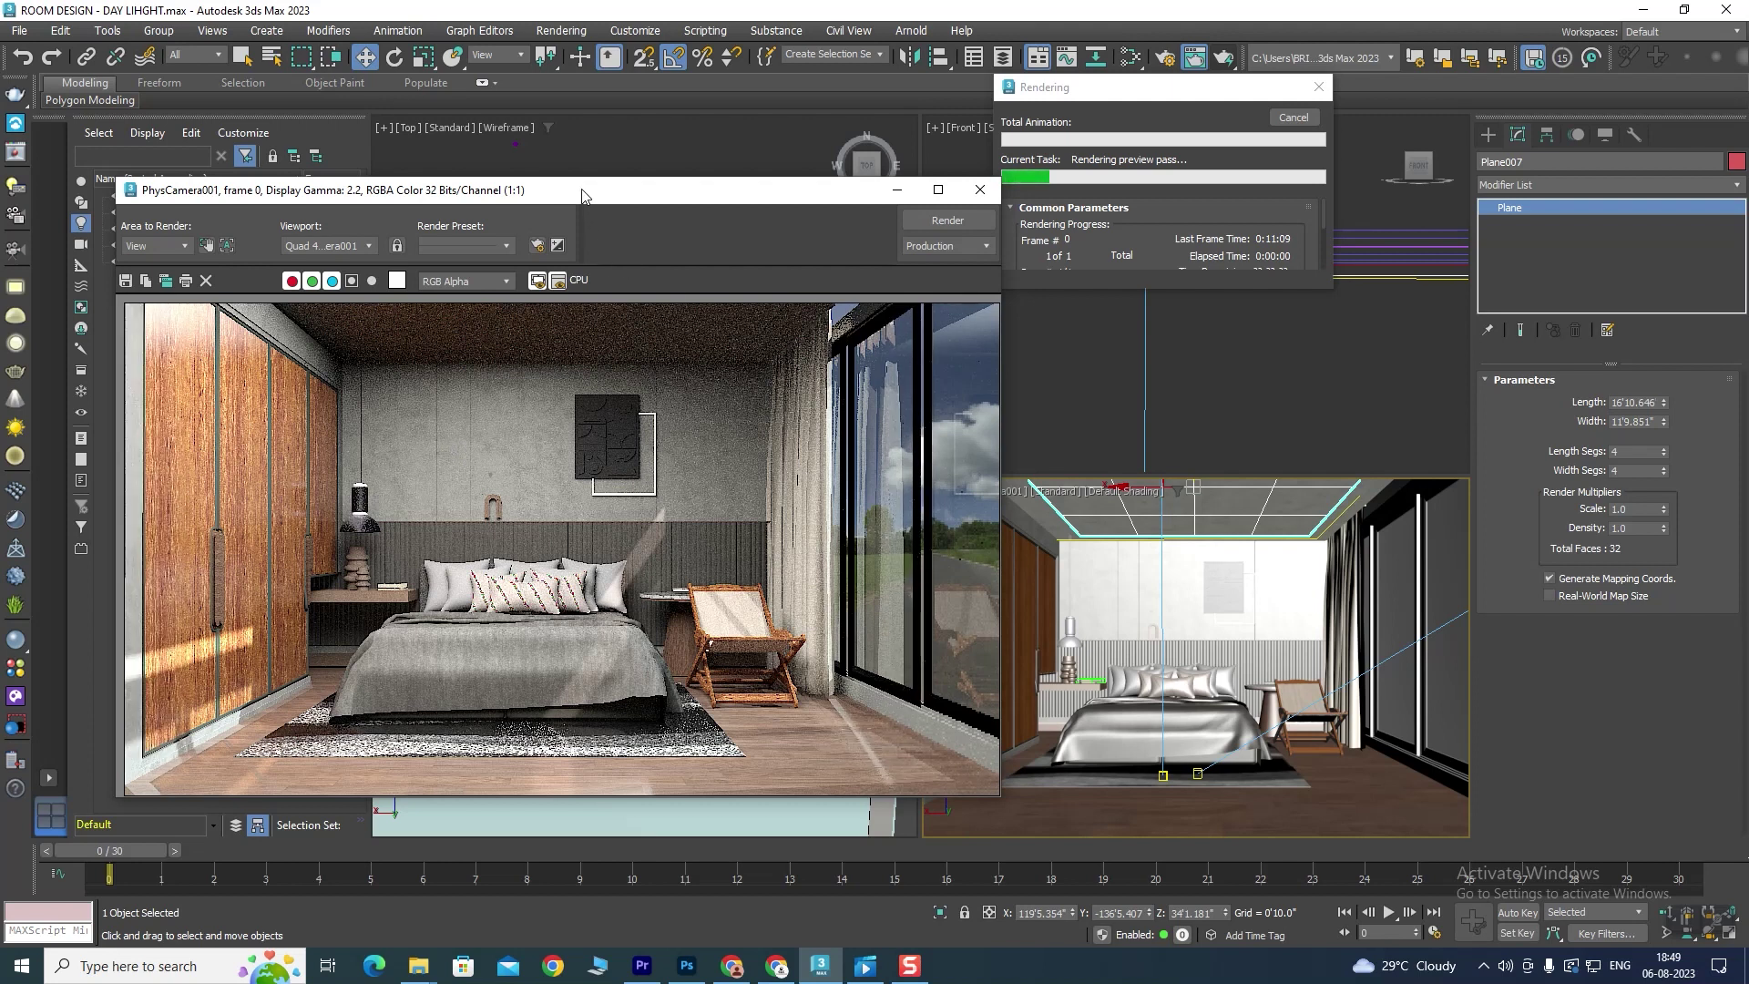
Step: Let the PhysCamera001 test render finish in 0:11:09 and close its frame window
left_click(1294, 116)
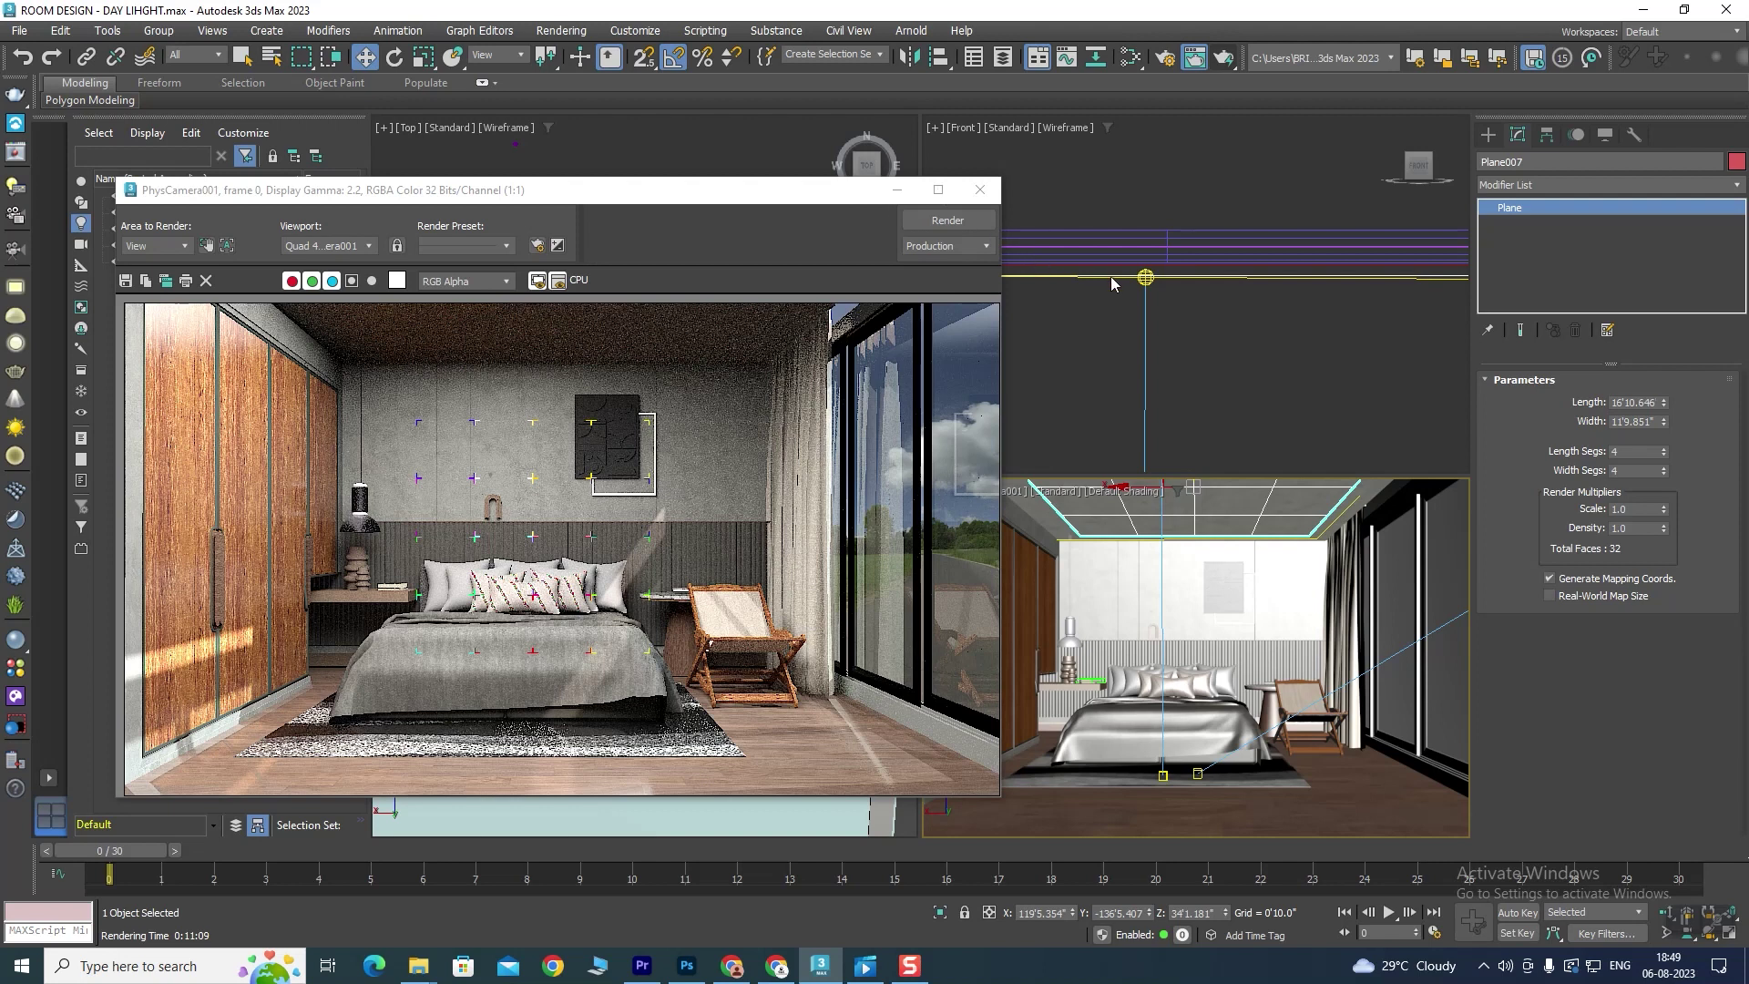
left_click(1097, 236)
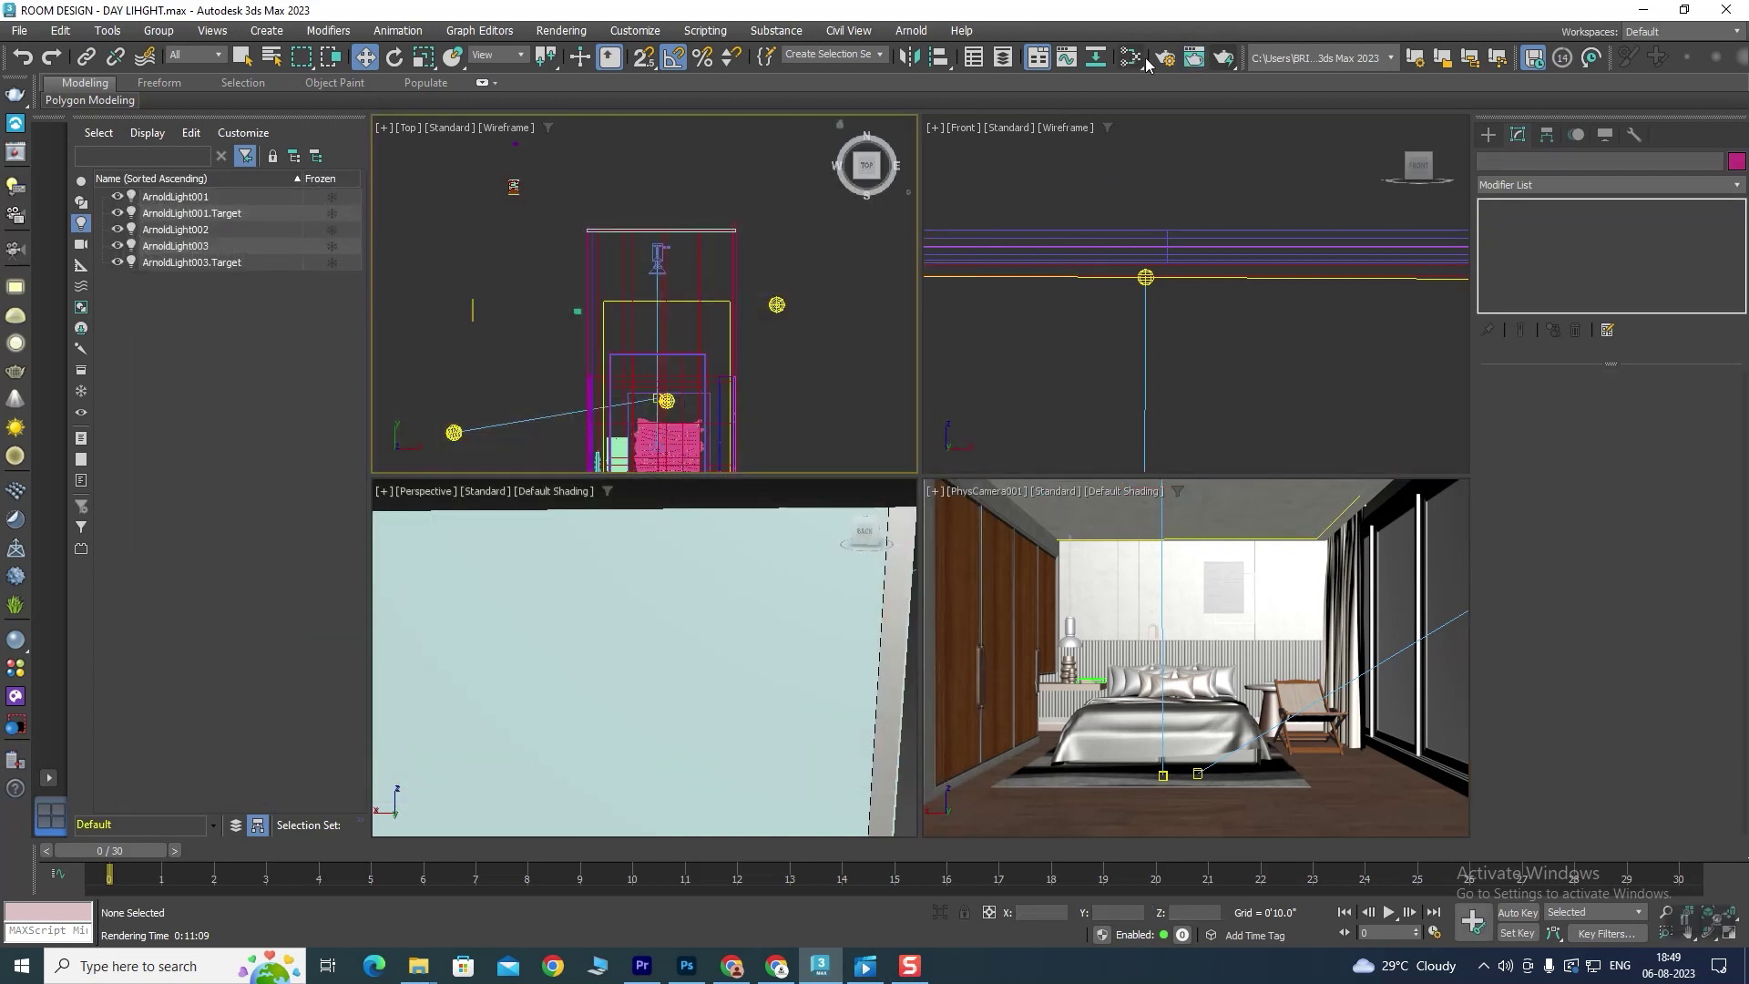
left_click(1165, 58)
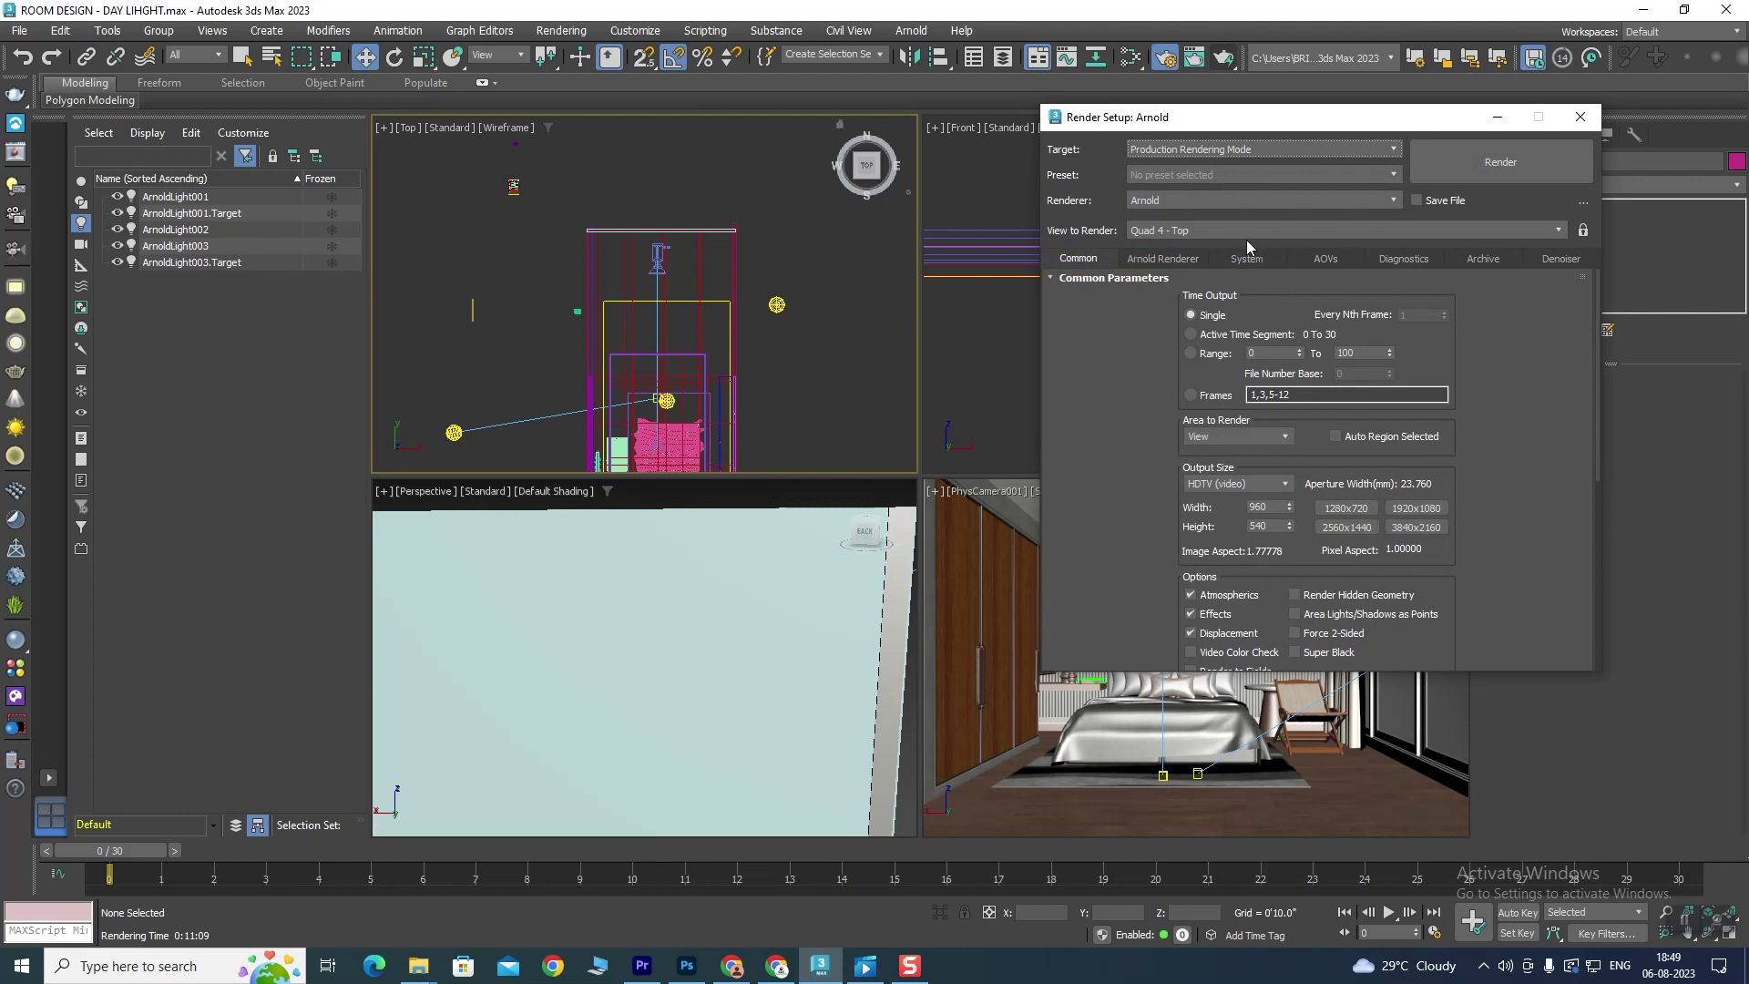
Step: On the Arnold Renderer tab, try Adaptive Sampling and leave it turned off
left_click(1163, 259)
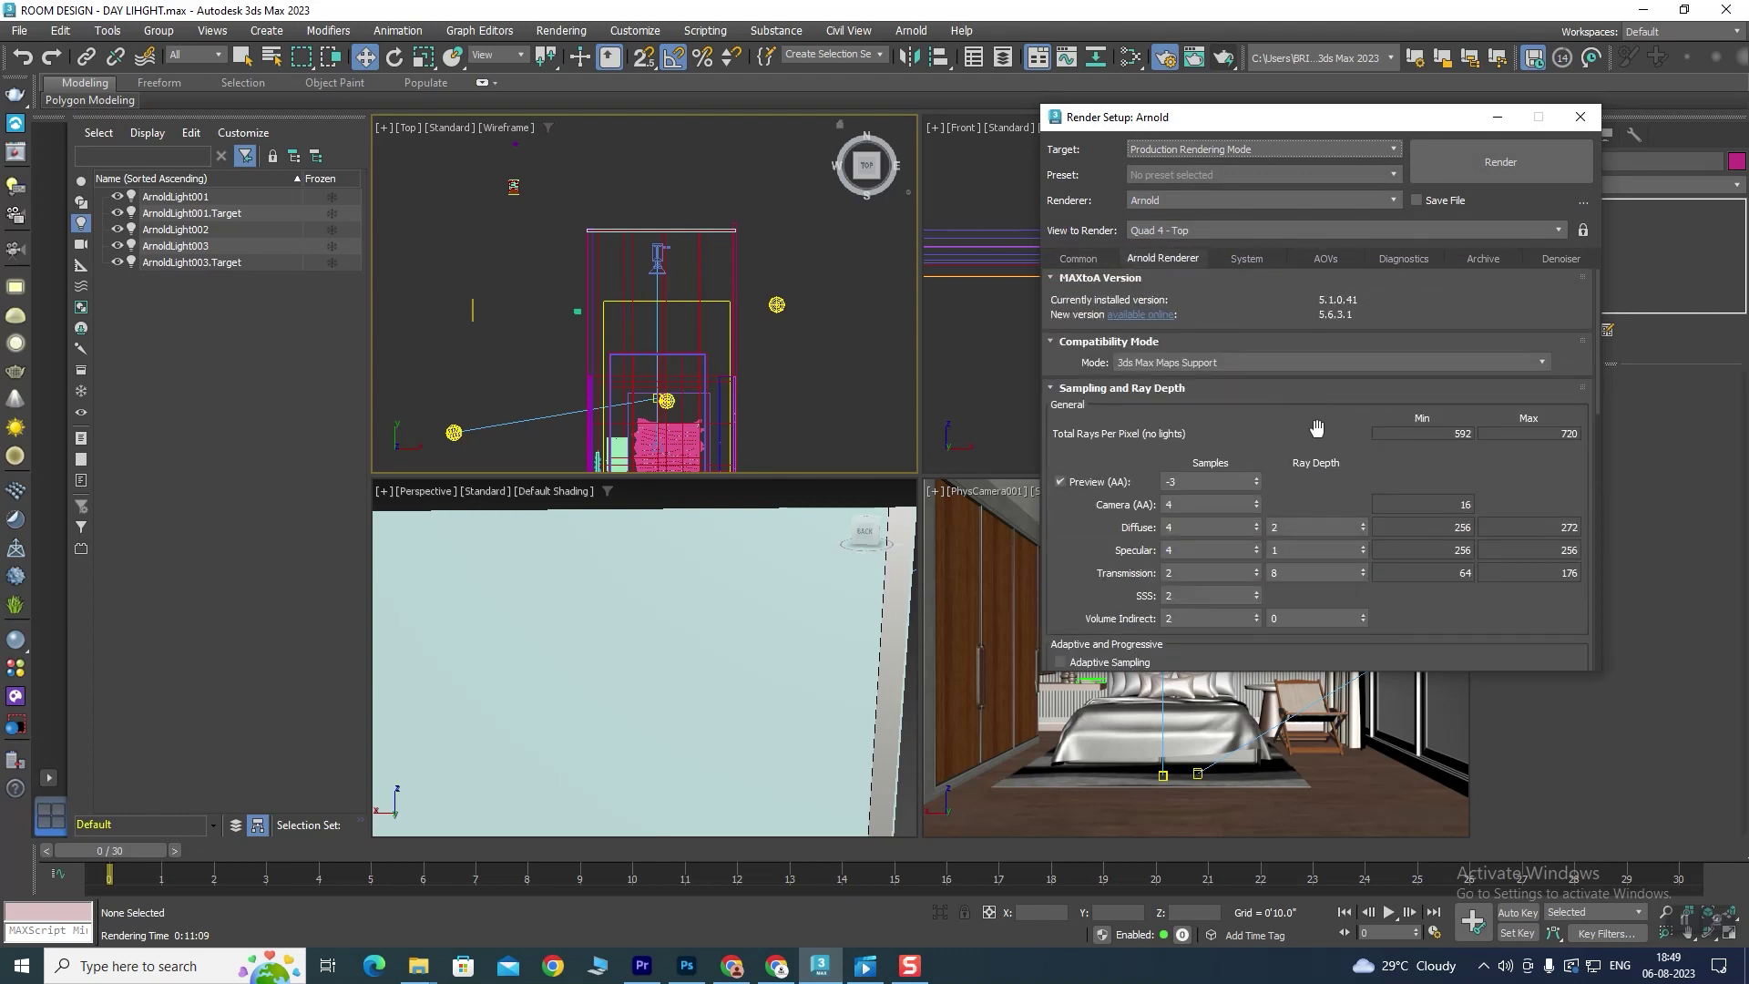
scroll(1263, 401, "down", 2)
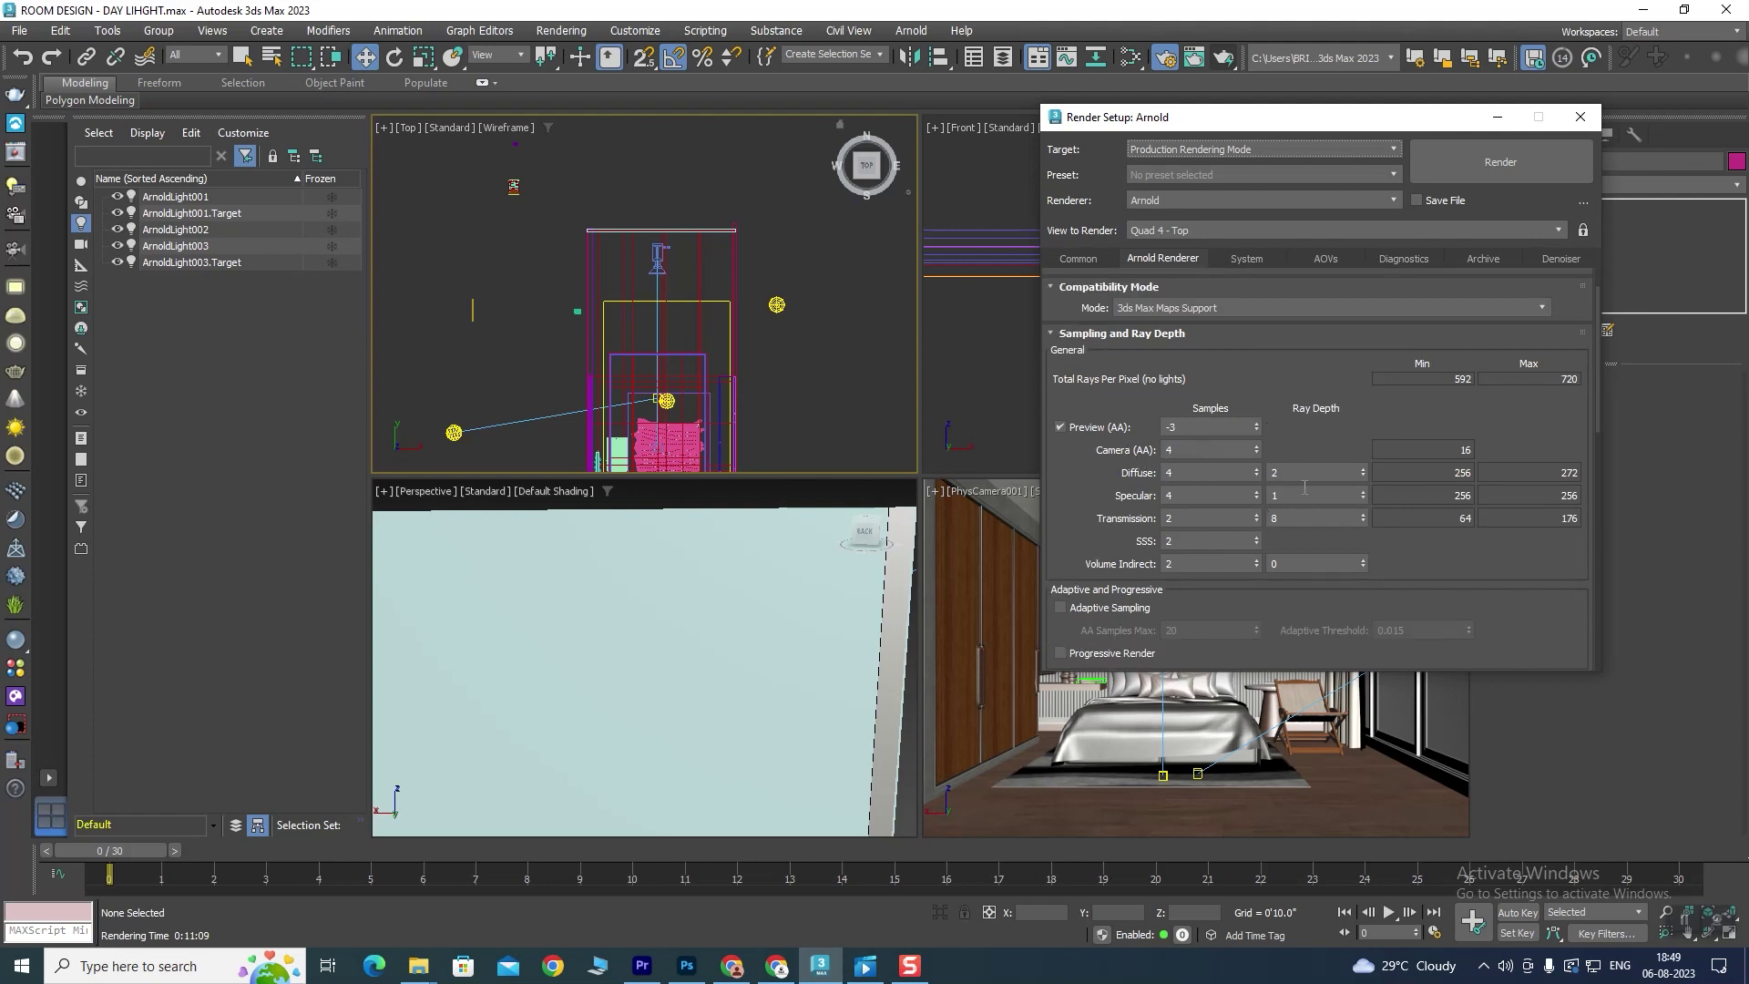
scroll(1451, 456, "down", 3)
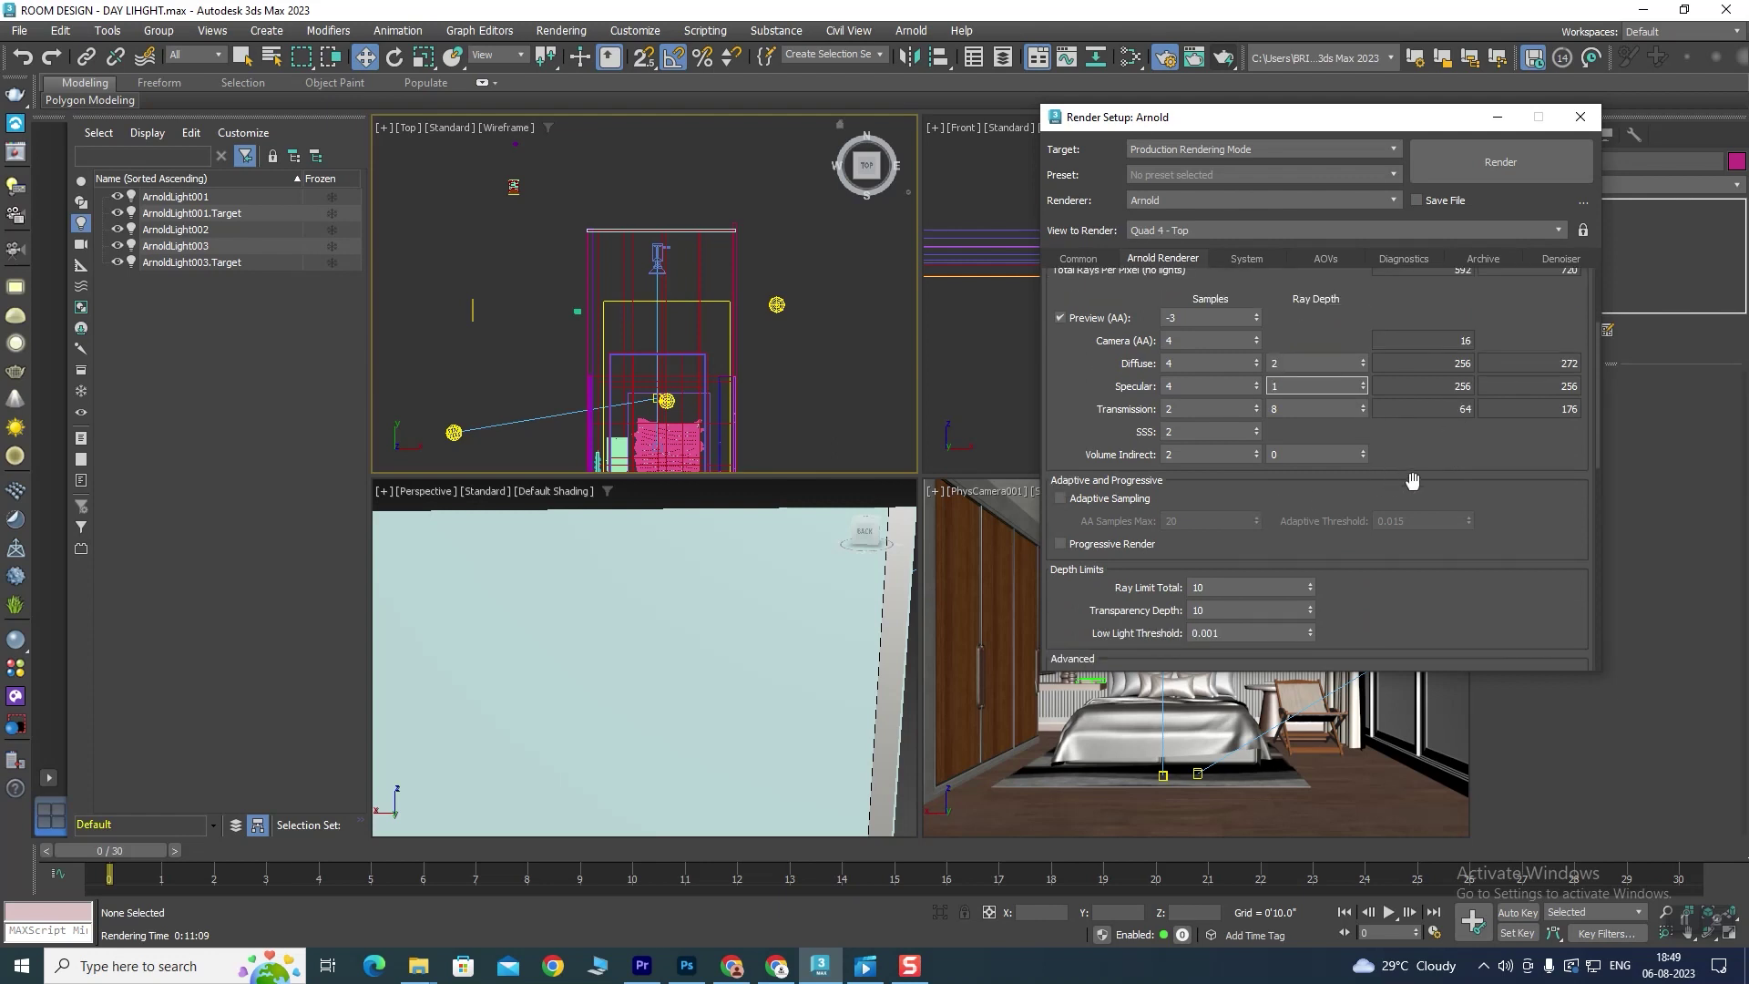
left_click(1062, 498)
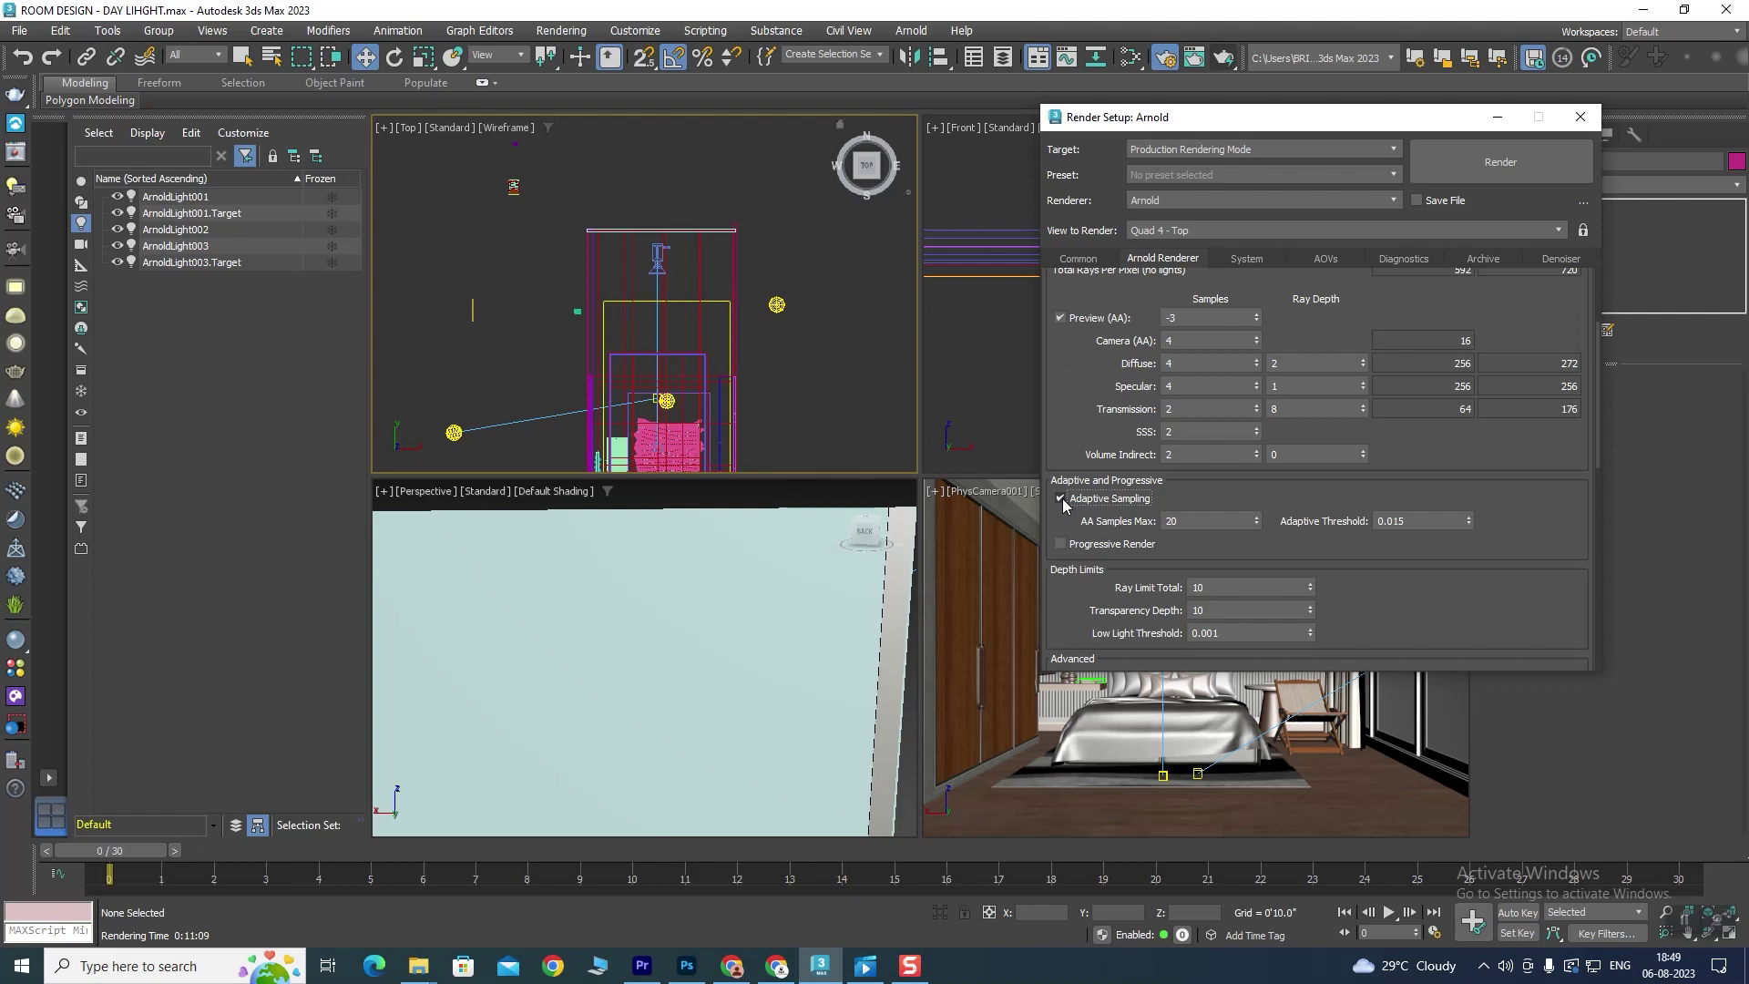
left_click(1060, 498)
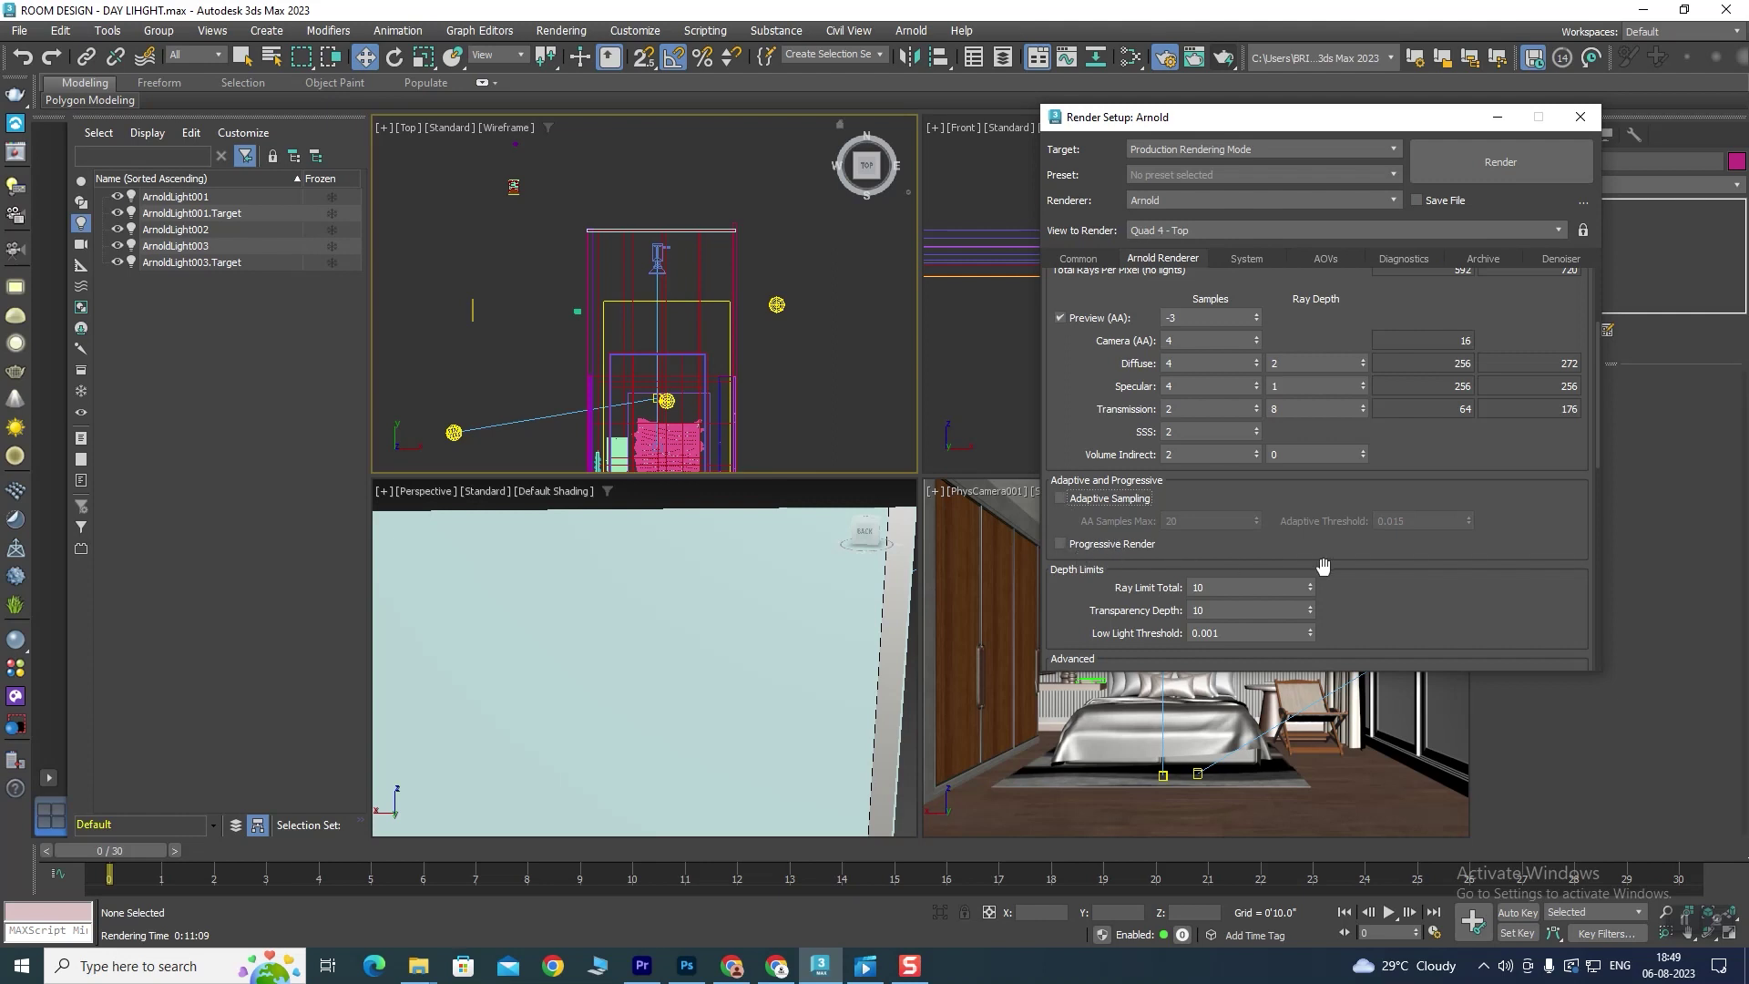
Step: Browse the pixel filter types and keep Catmull-Rom with width 2.0
scroll(1342, 548, "down", 3)
scroll(1432, 532, "down", 4)
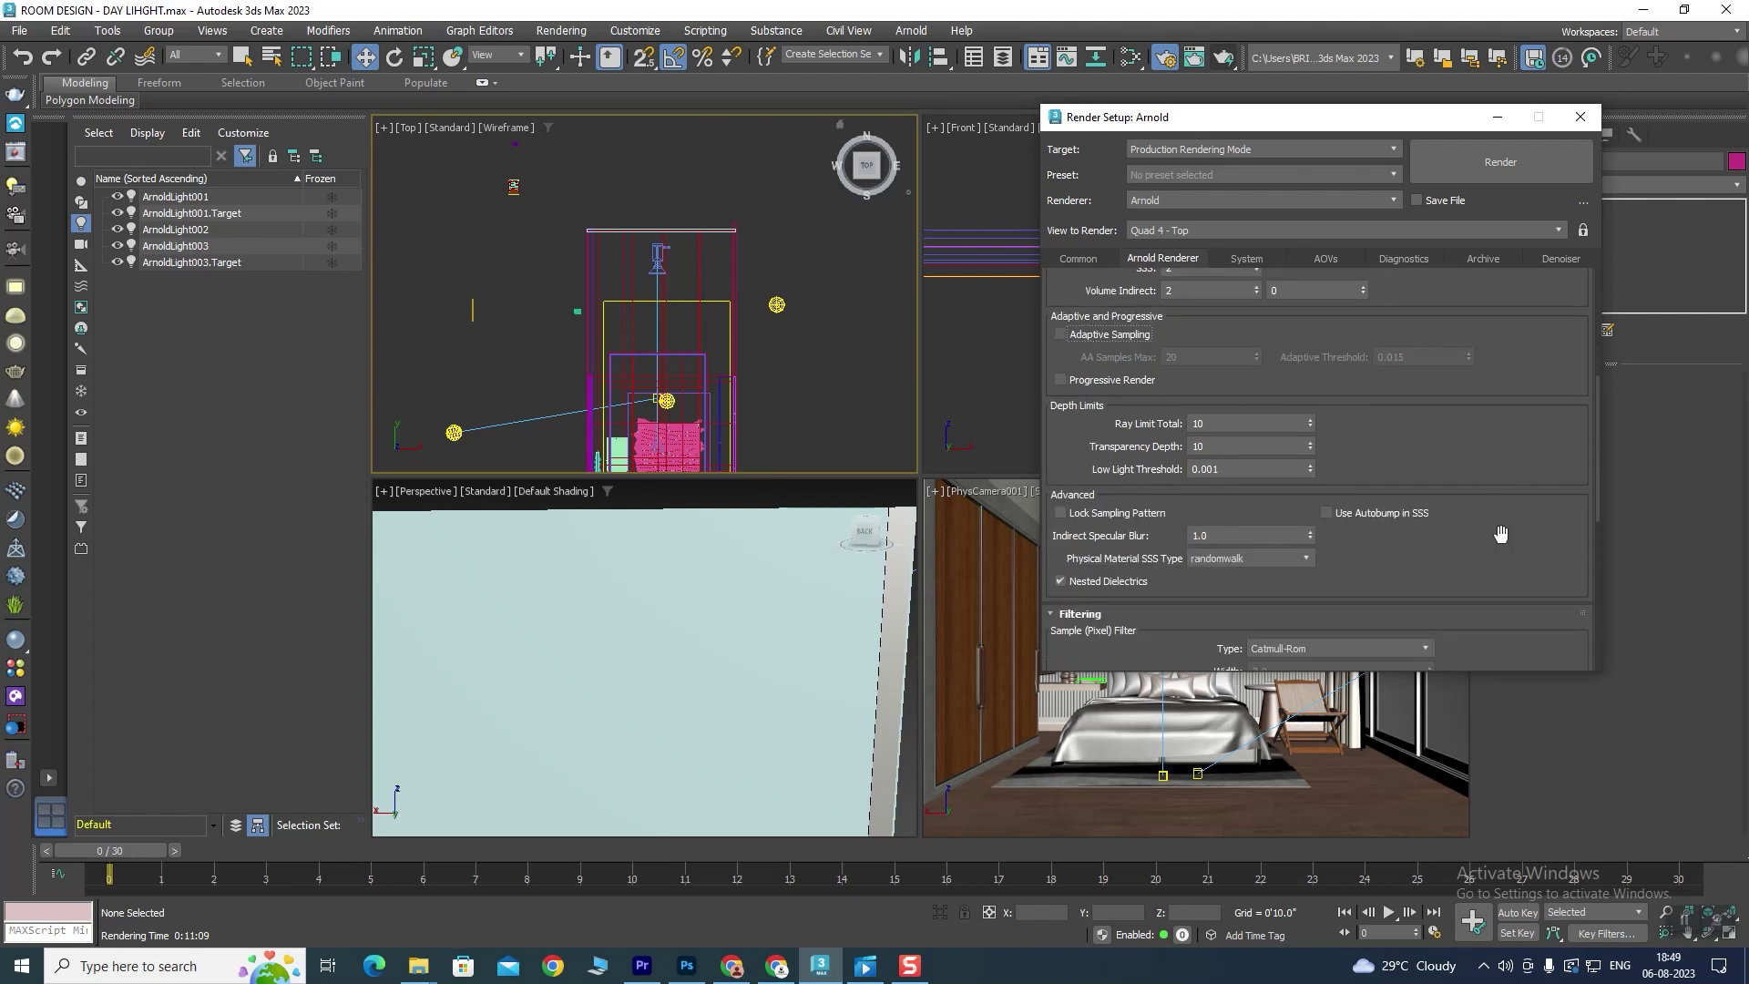
scroll(1497, 542, "down", 3)
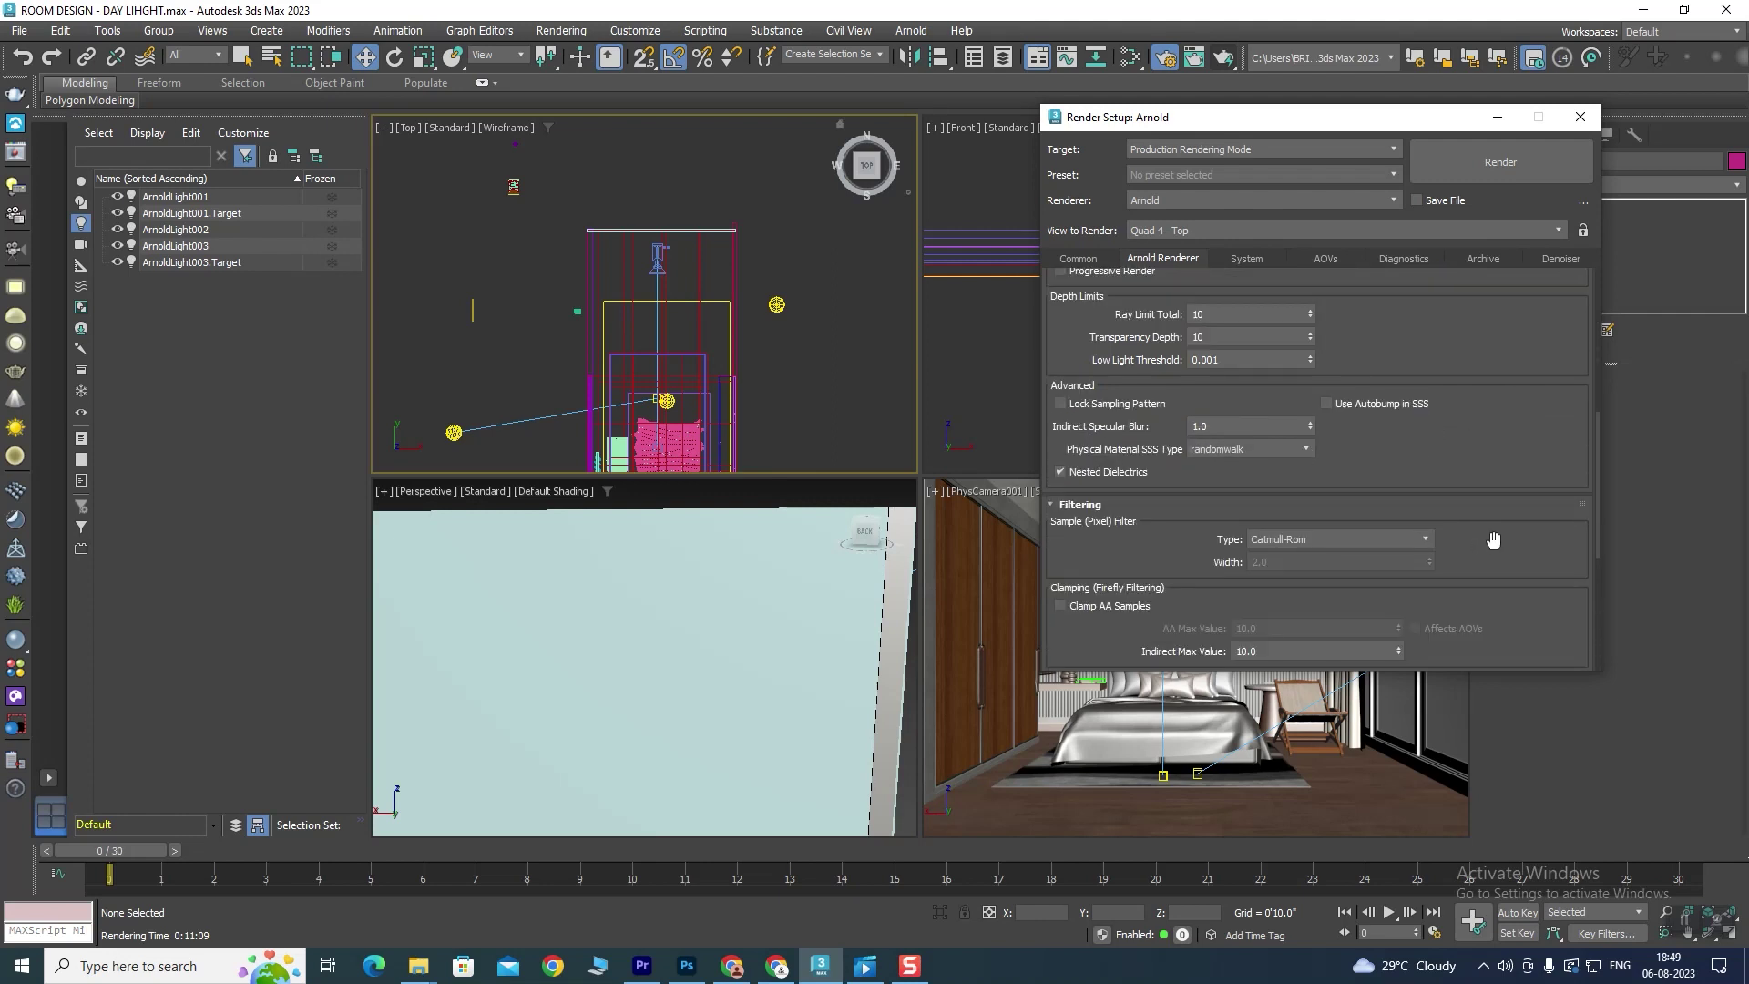
left_click(1358, 539)
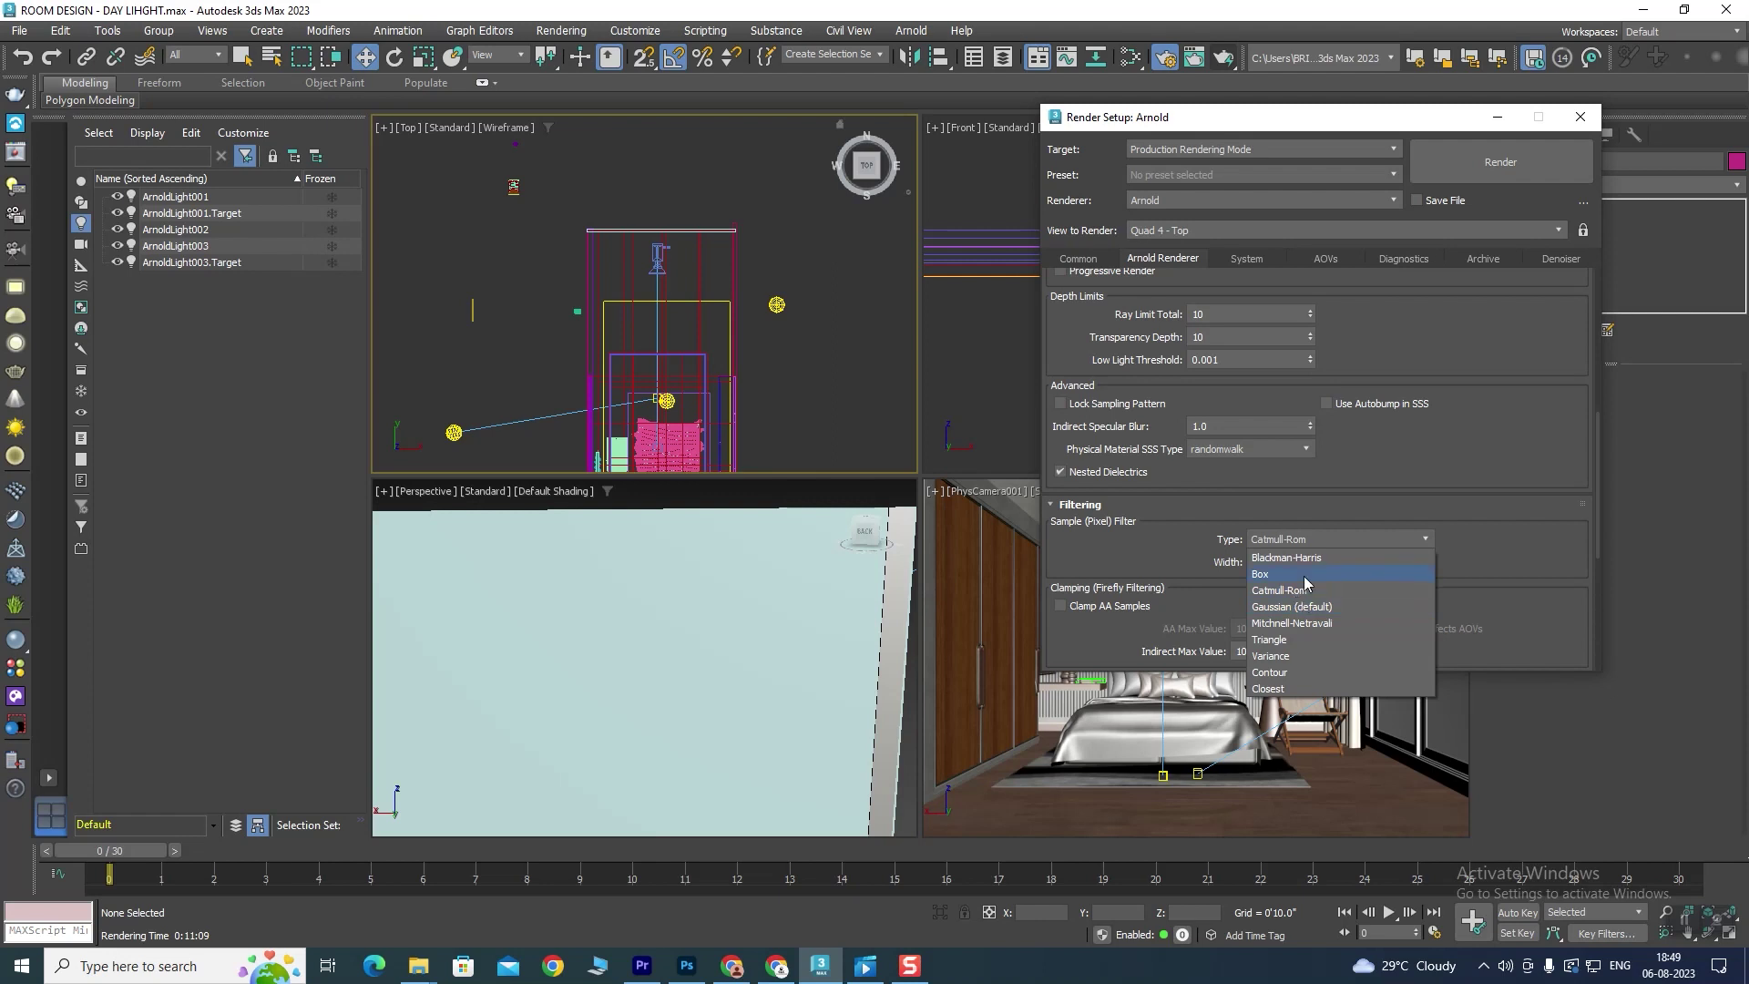
left_click(1502, 554)
left_click(1364, 542)
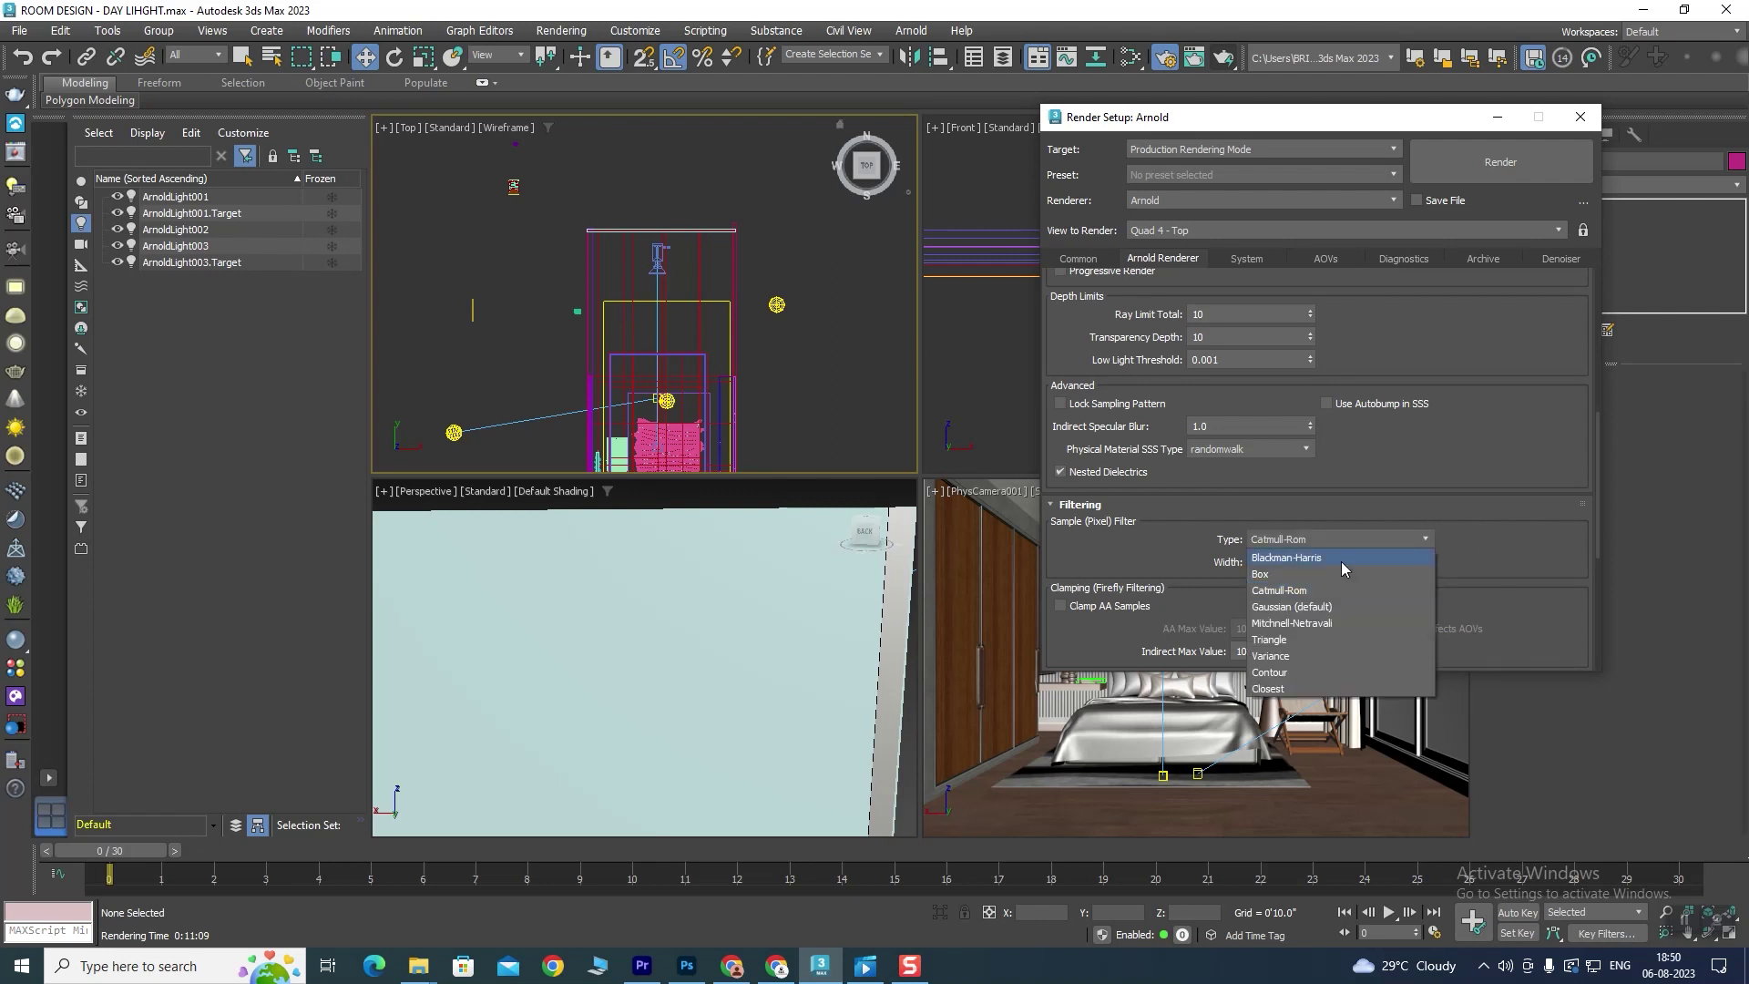
left_click(1498, 541)
scroll(1491, 532, "down", 3)
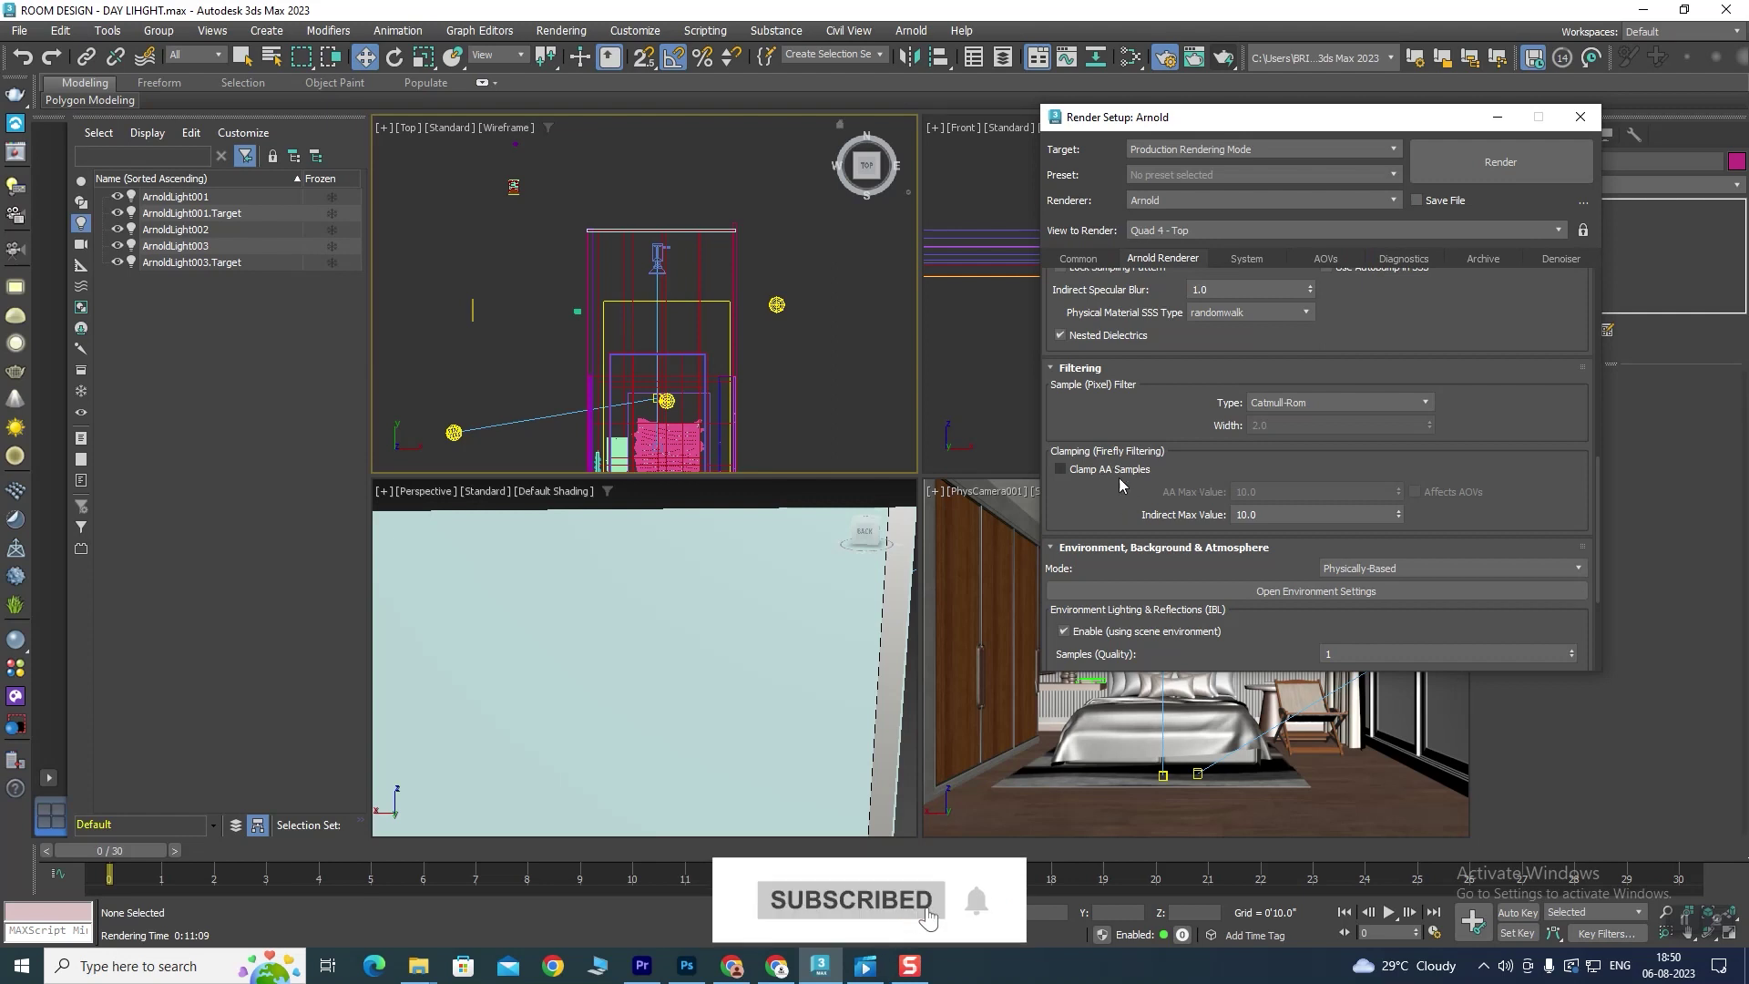
Step: Keep Physically-Based environment mode, set environment lighting Samples to 3, and expand Imagers
scroll(1165, 463, "down", 1)
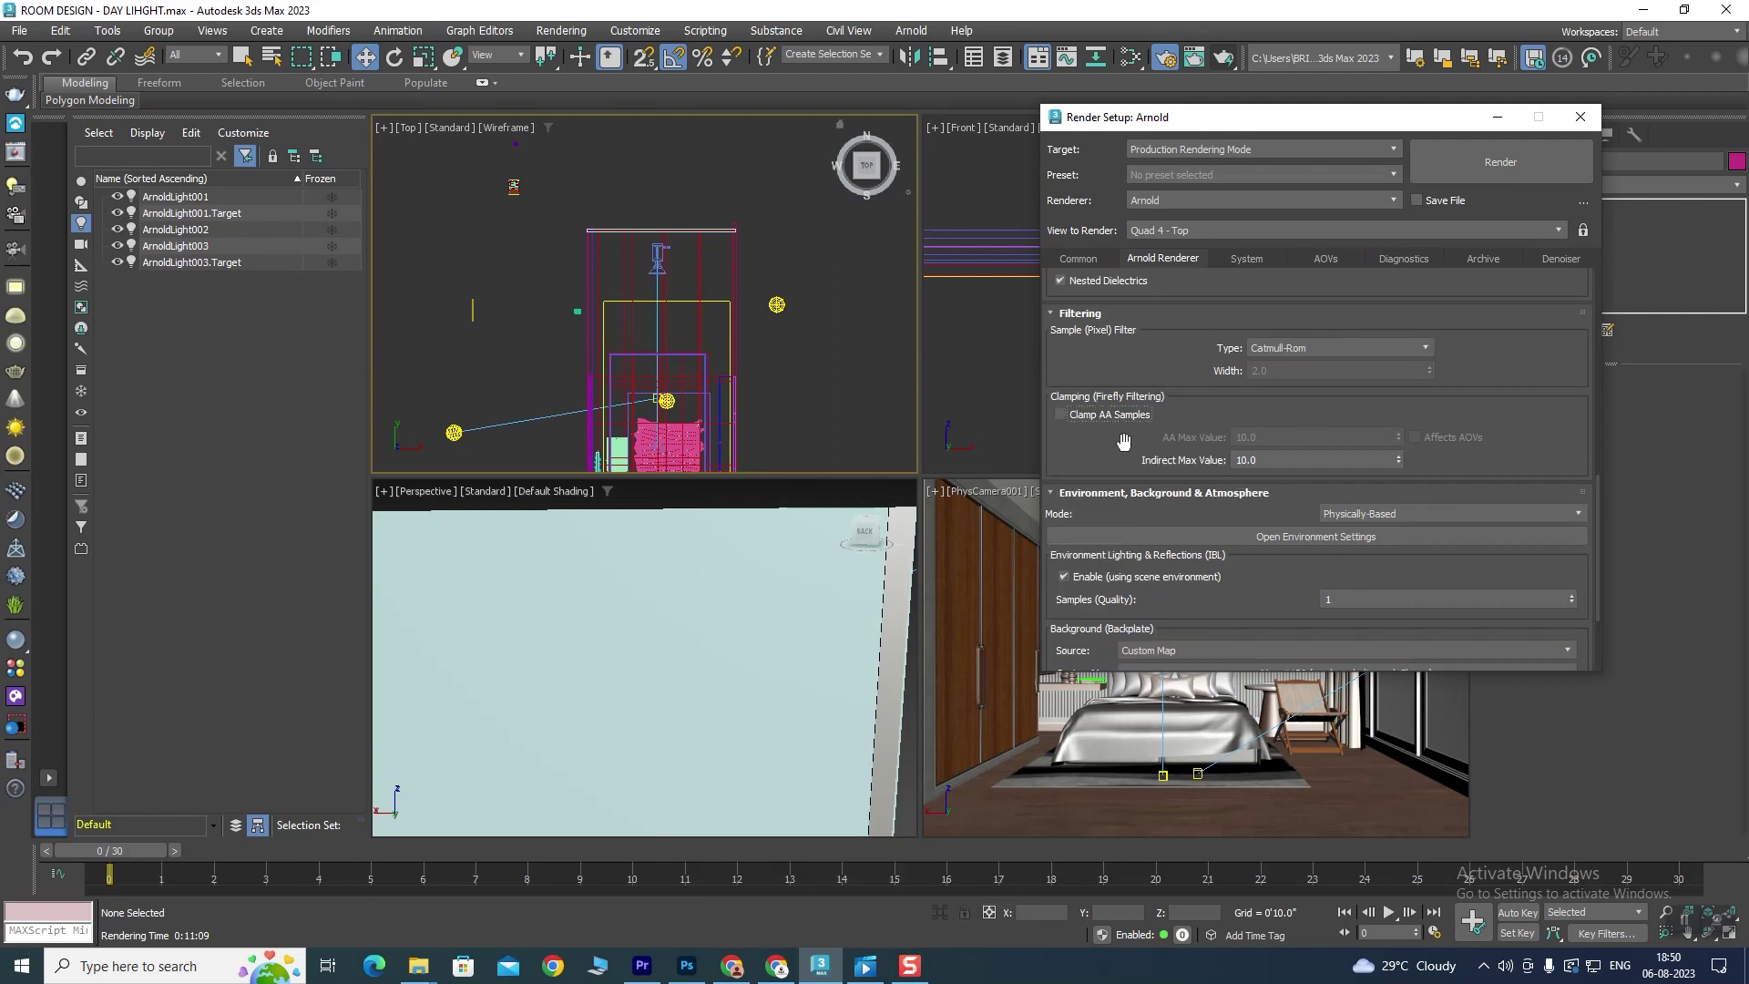
left_click(1377, 513)
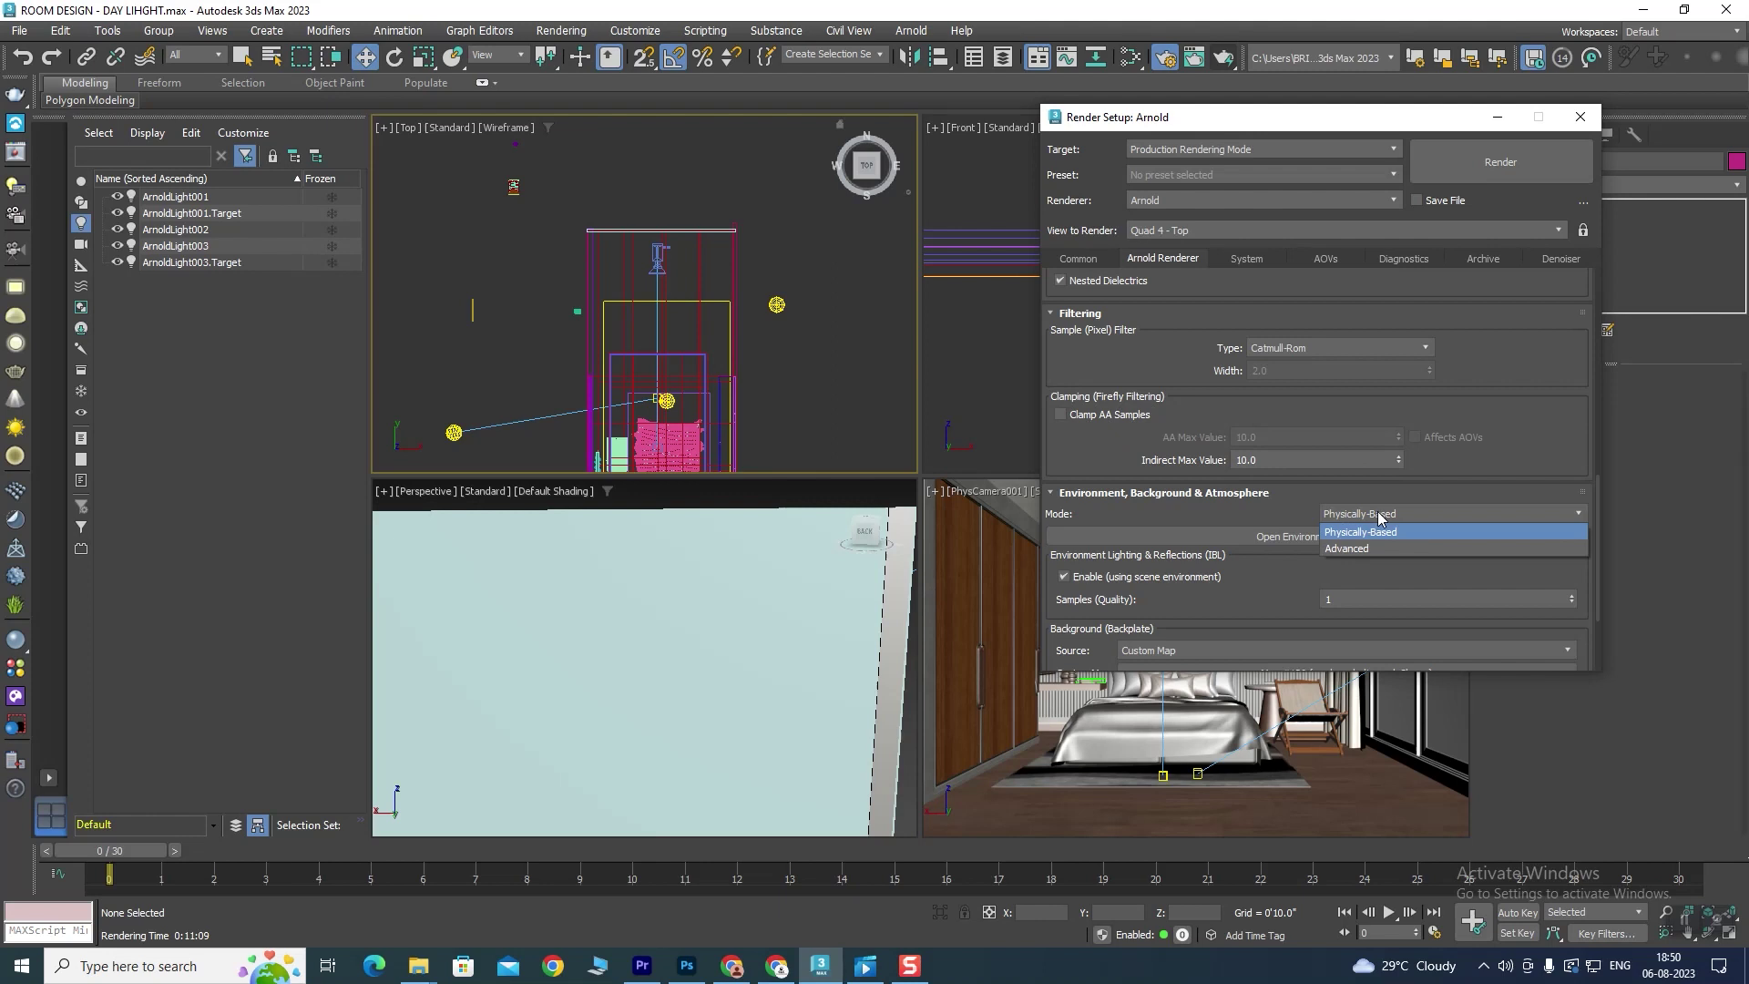
left_click(1377, 511)
scroll(1168, 490, "down", 2)
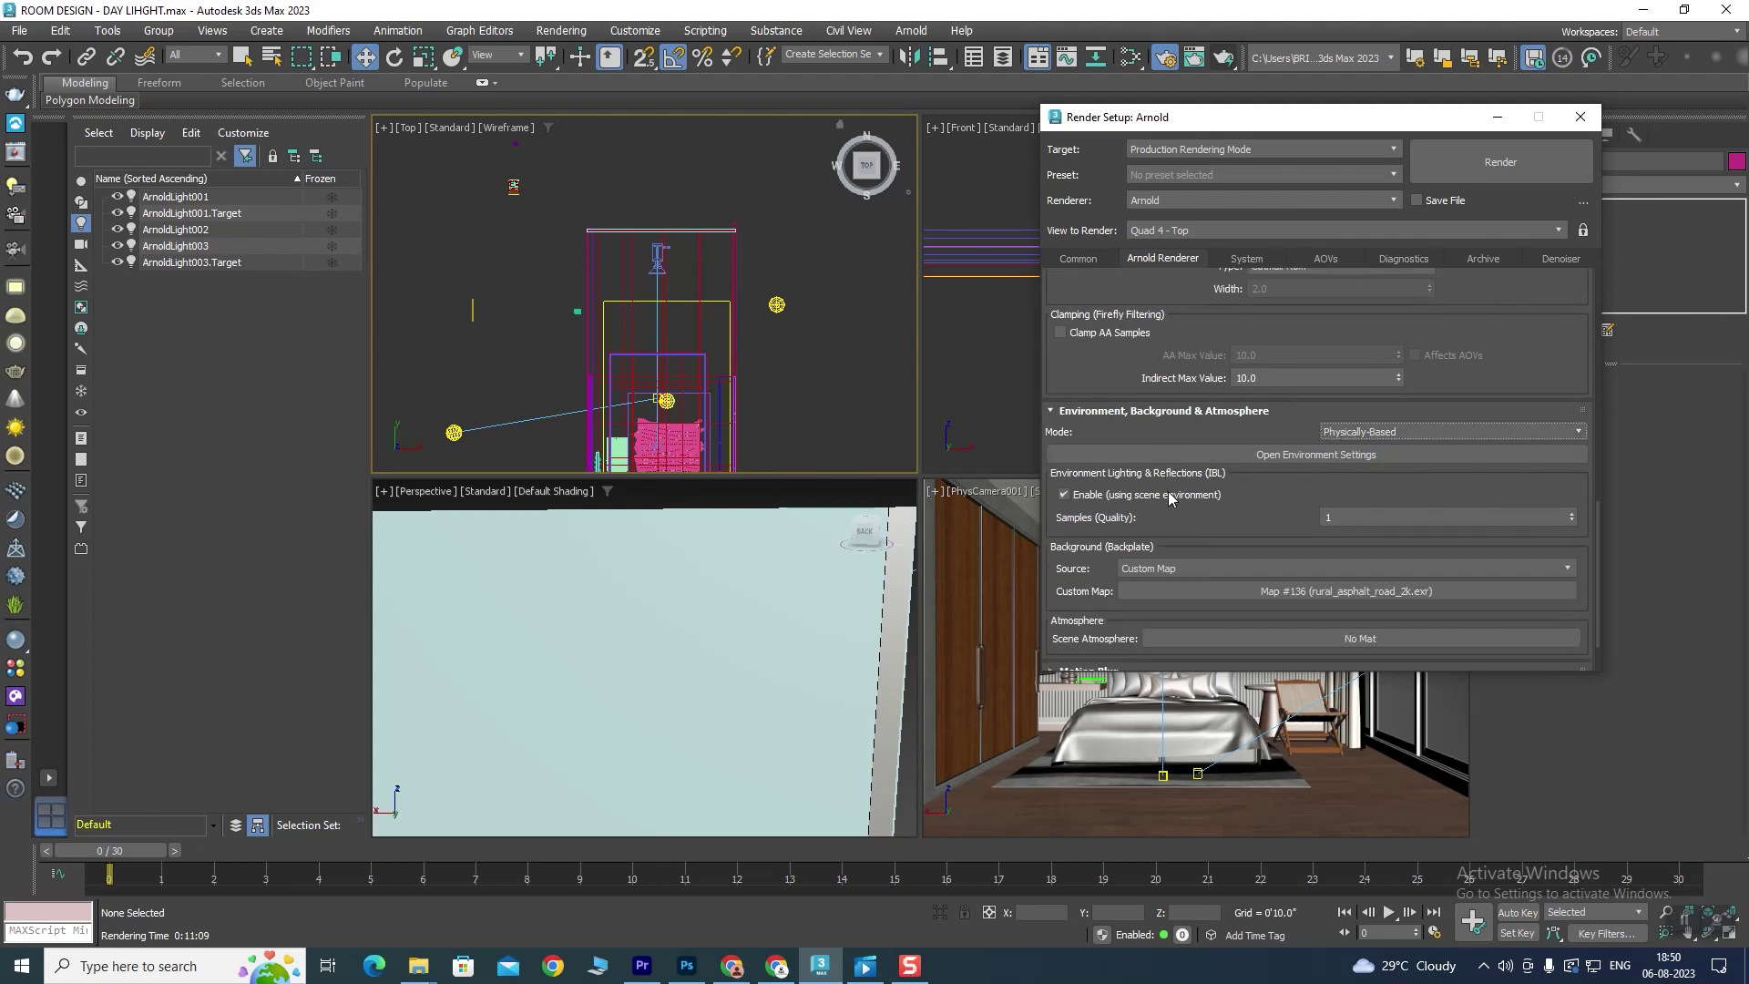
scroll(1243, 507, "down", 1)
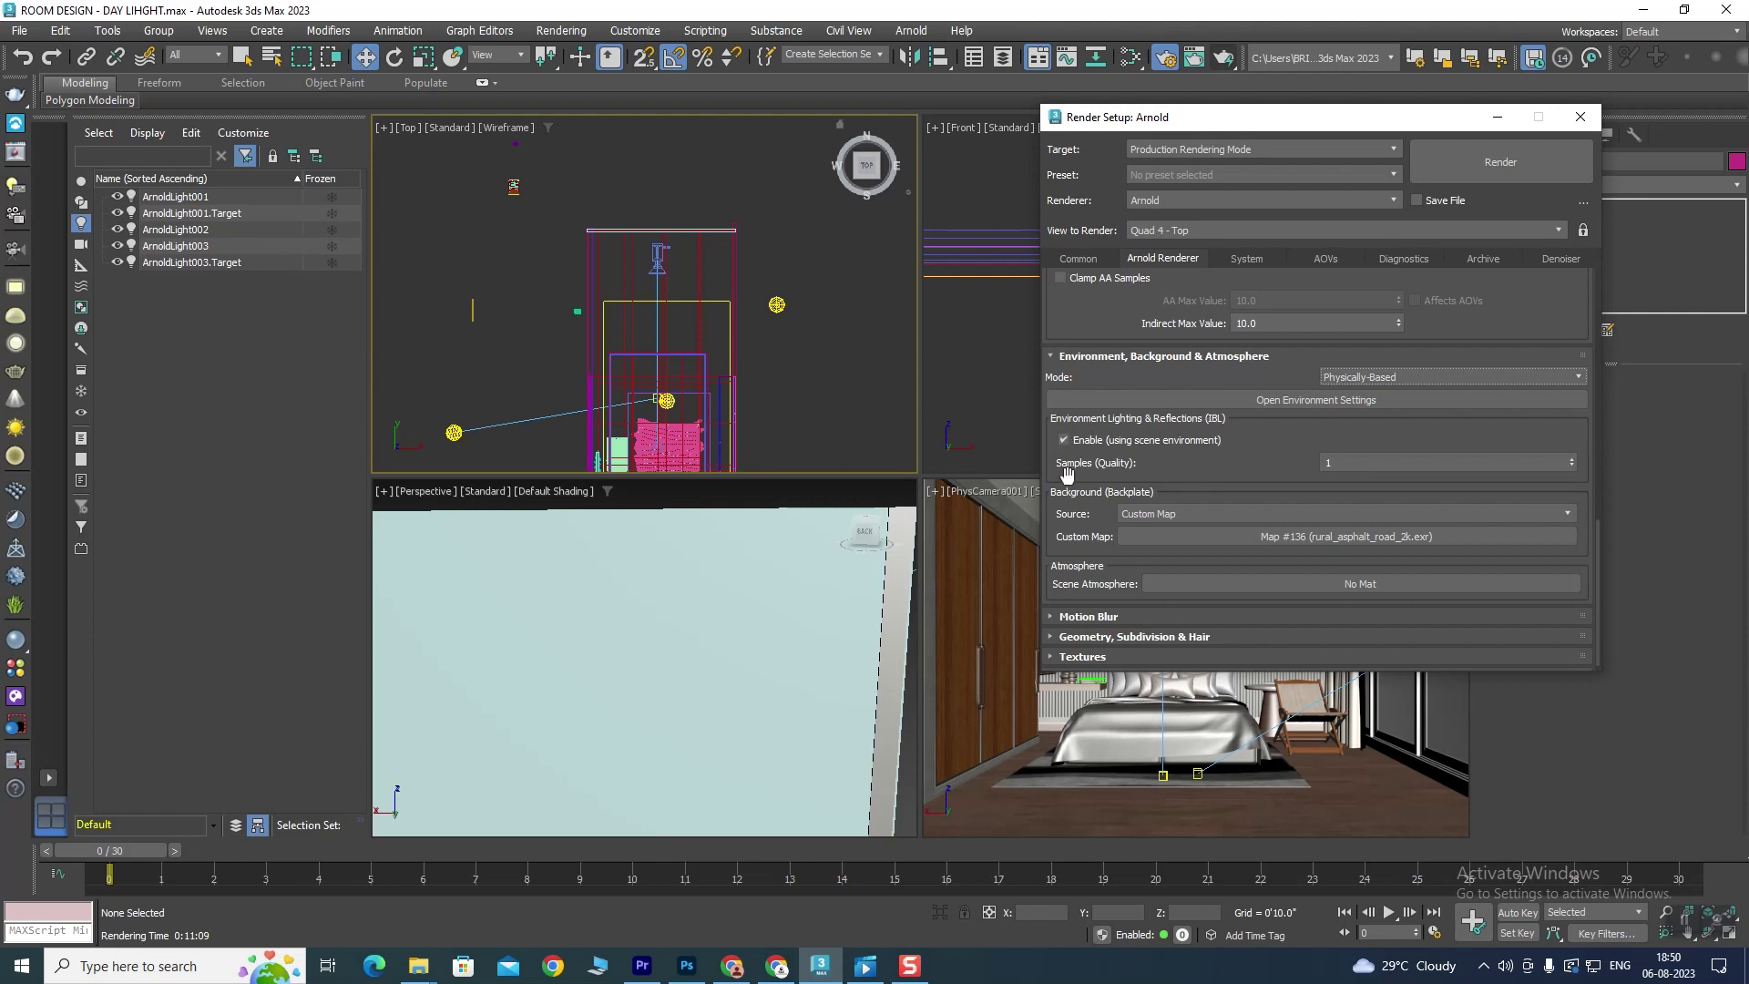
left_click(1318, 462)
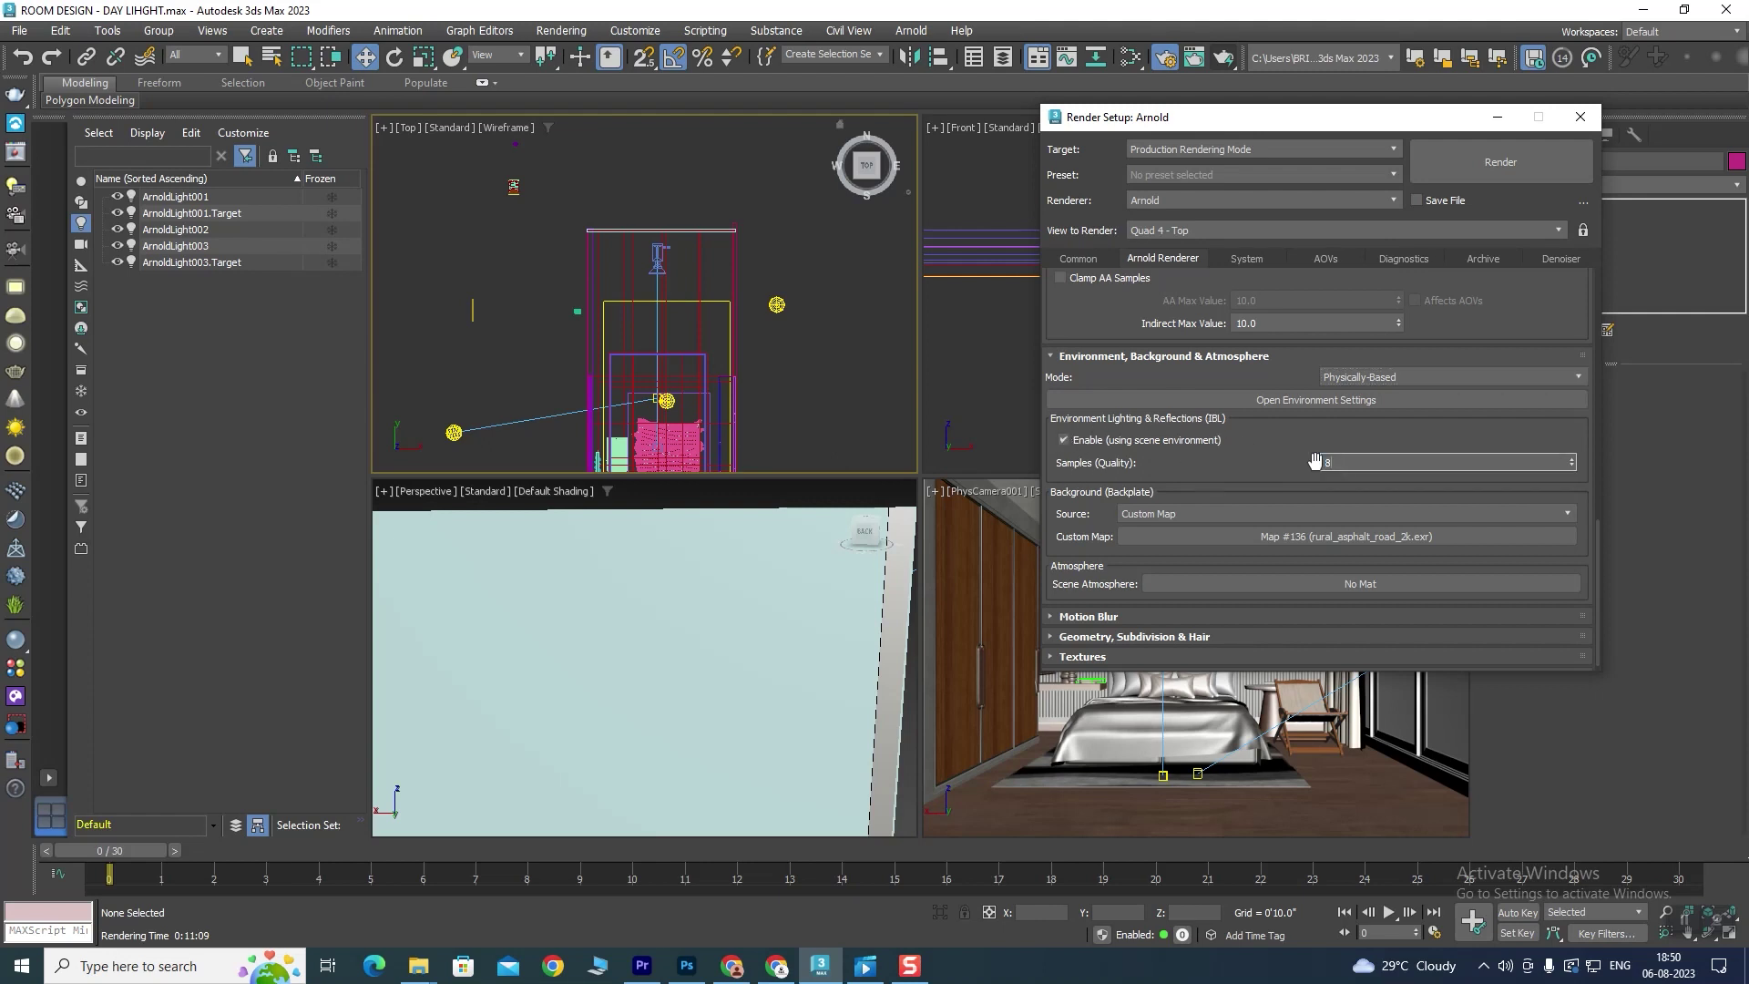
scroll(1248, 446, "down", 1)
type("3")
left_click(1052, 660)
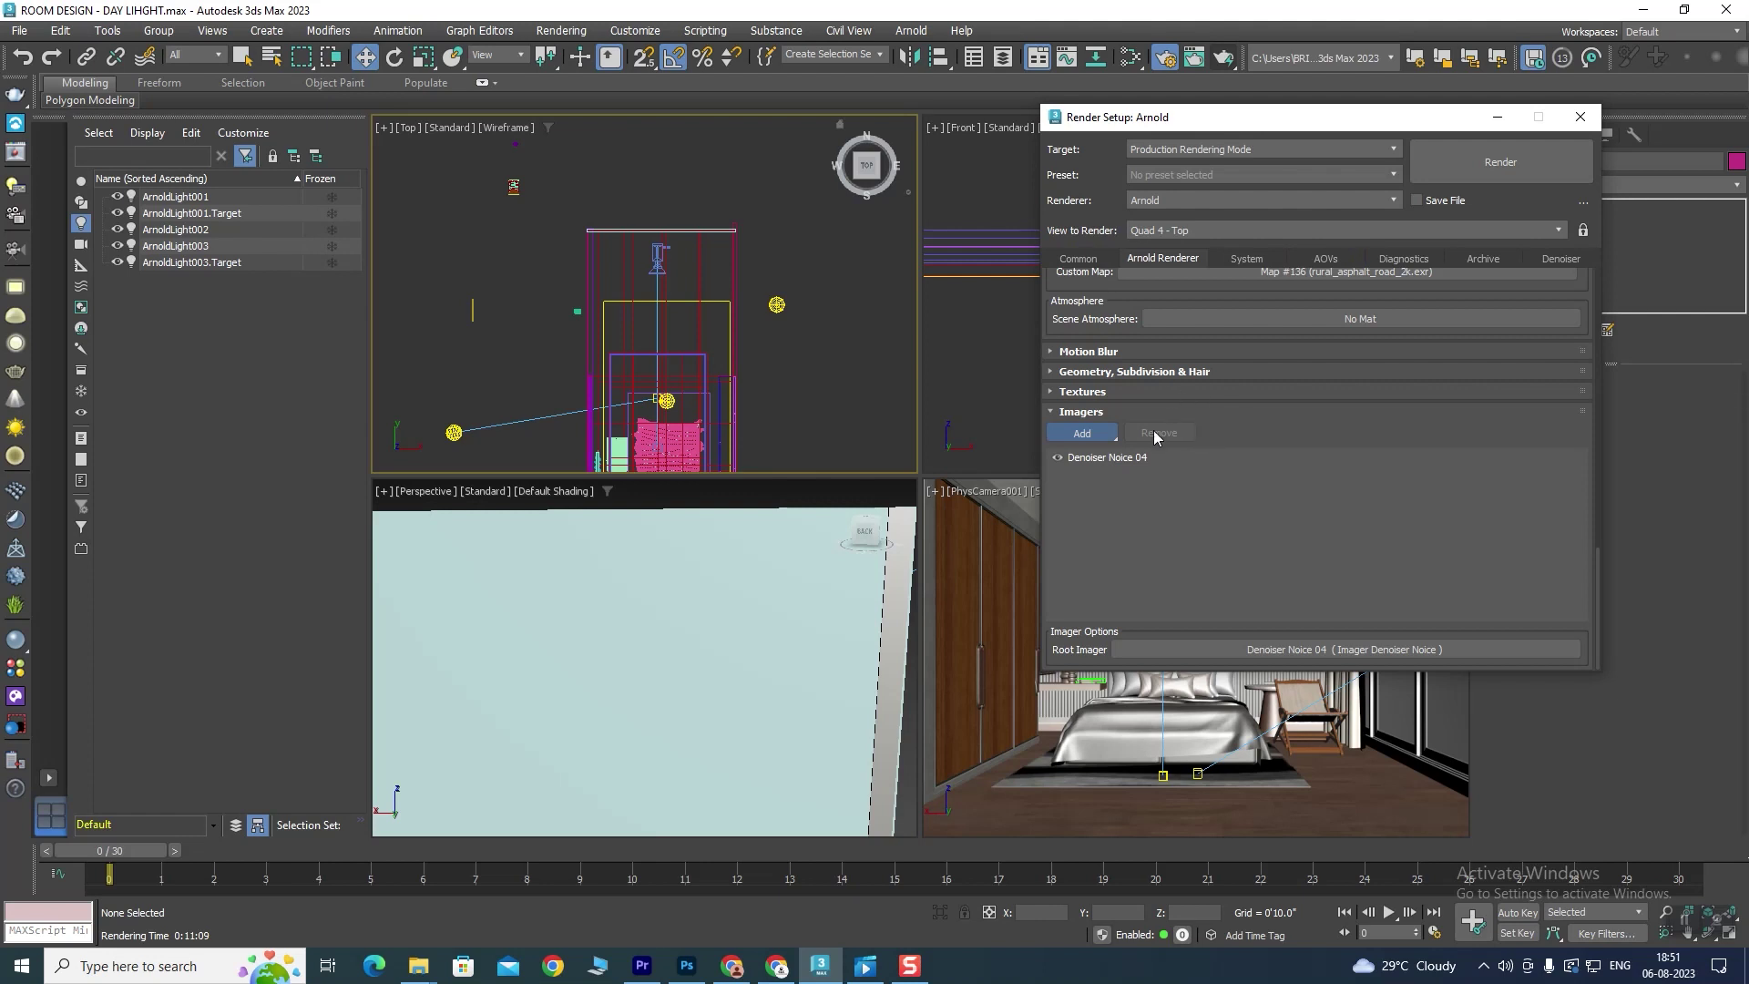
Step: Remove the Denoiser Noice 04 imager and add Denoiser Optix in its place
left_click(1117, 459)
left_click(1158, 433)
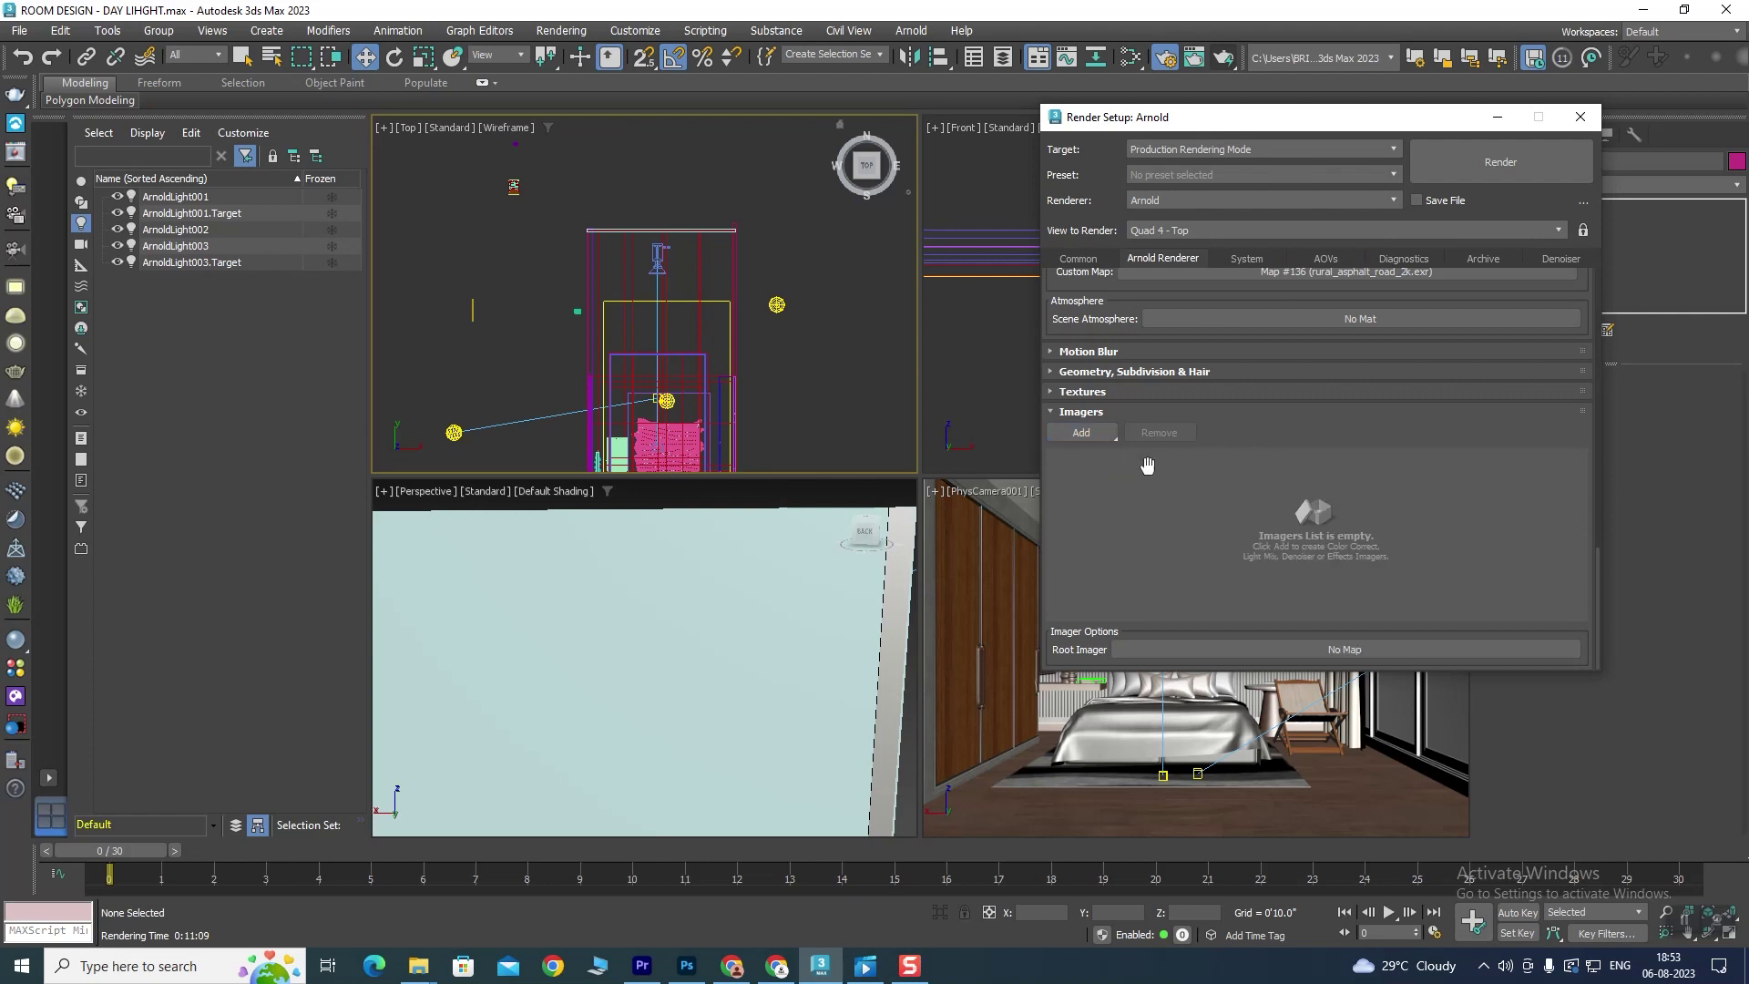
left_click(1102, 439)
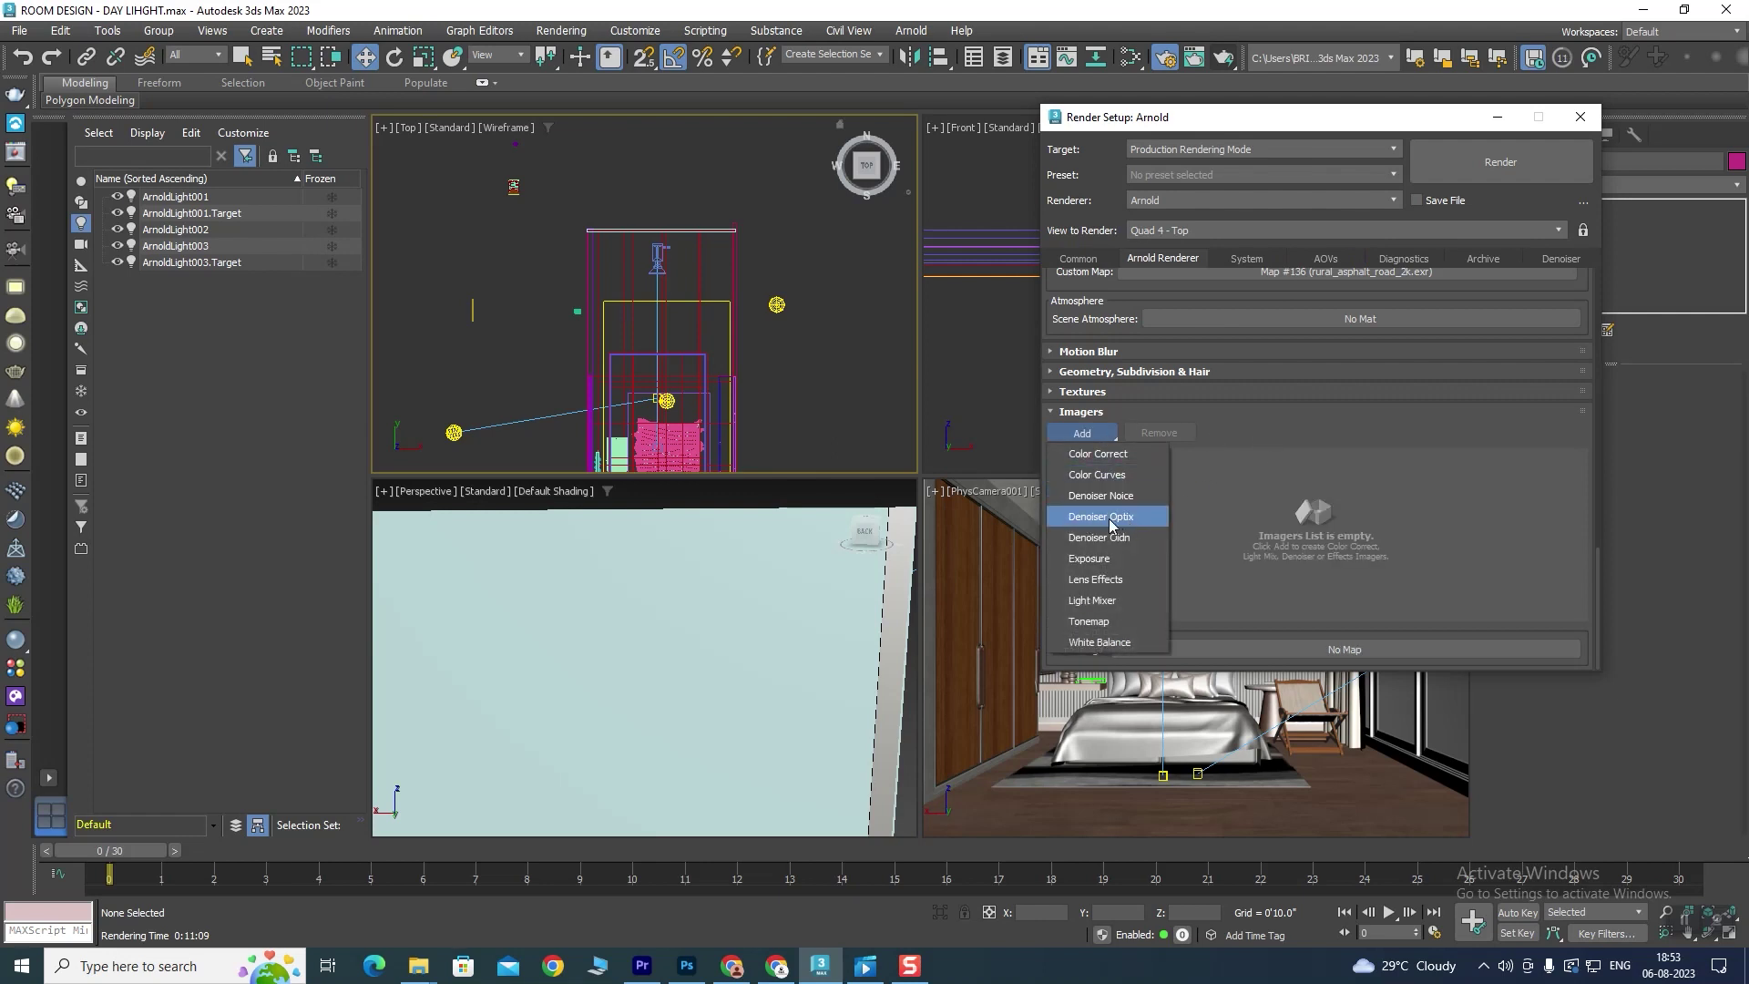
left_click(1111, 517)
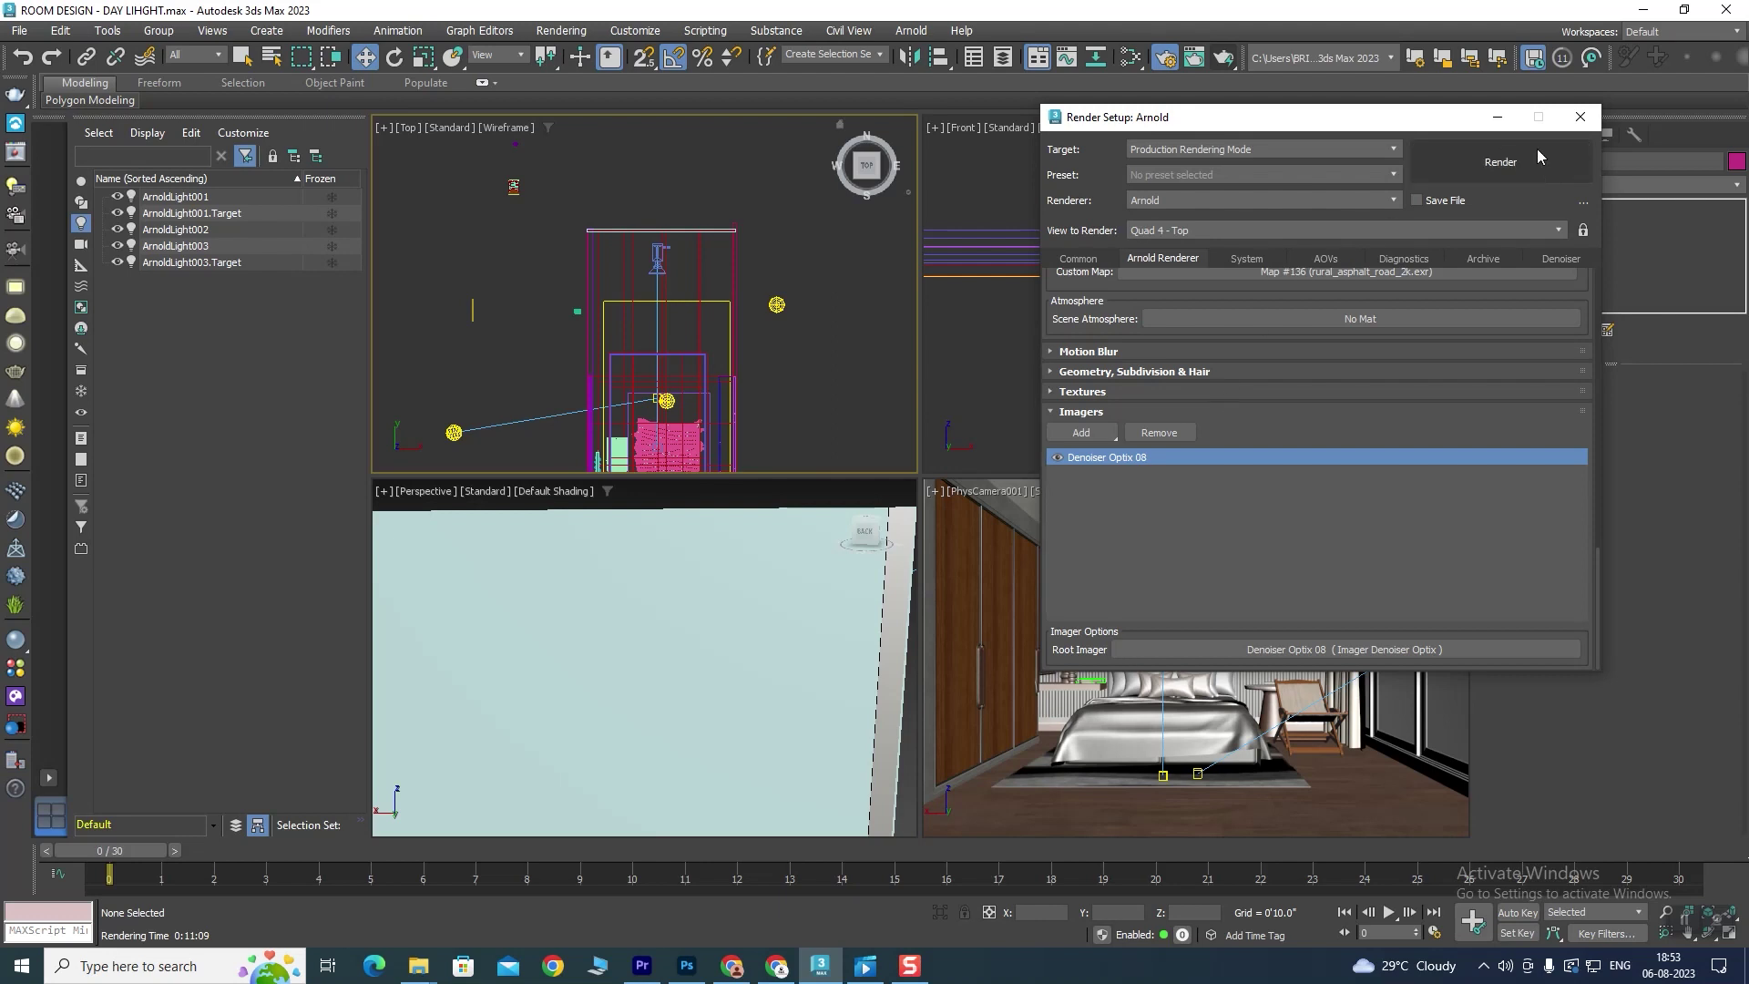
Step: Close Render Setup and make the camera viewport active
left_click(1584, 119)
left_click(1581, 120)
left_click(1125, 587)
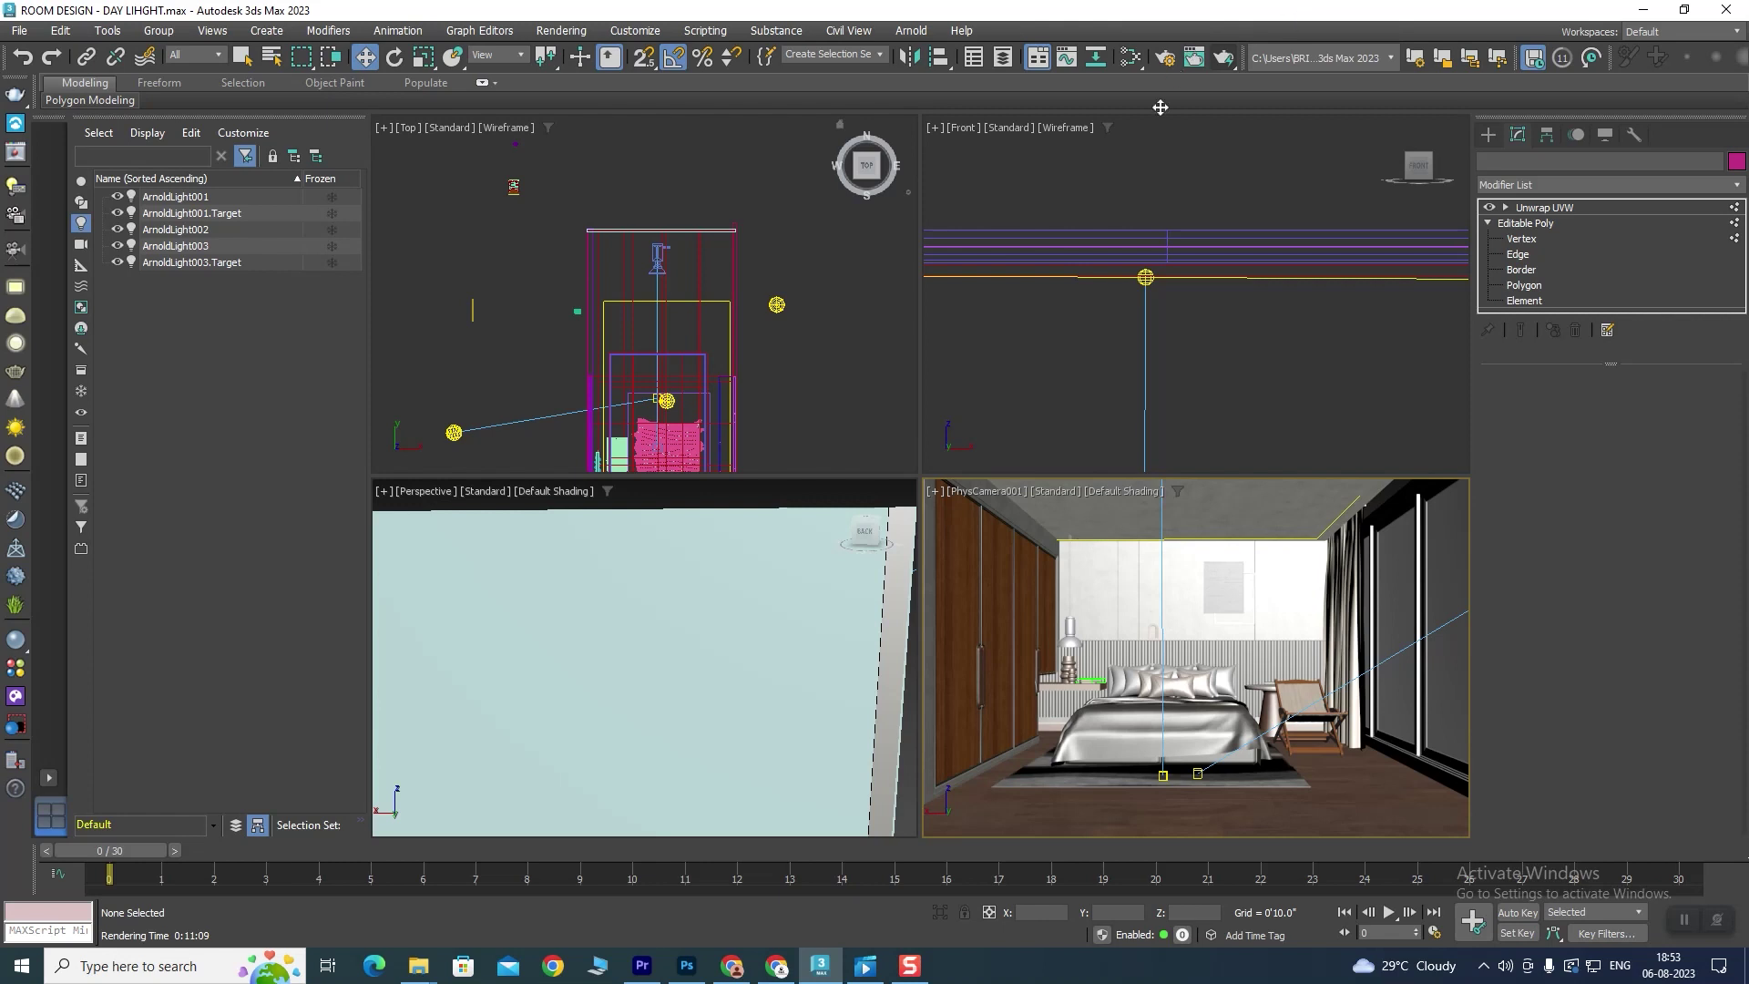
Step: Start a new Arnold Light with the Quad shape type
left_click(1128, 399)
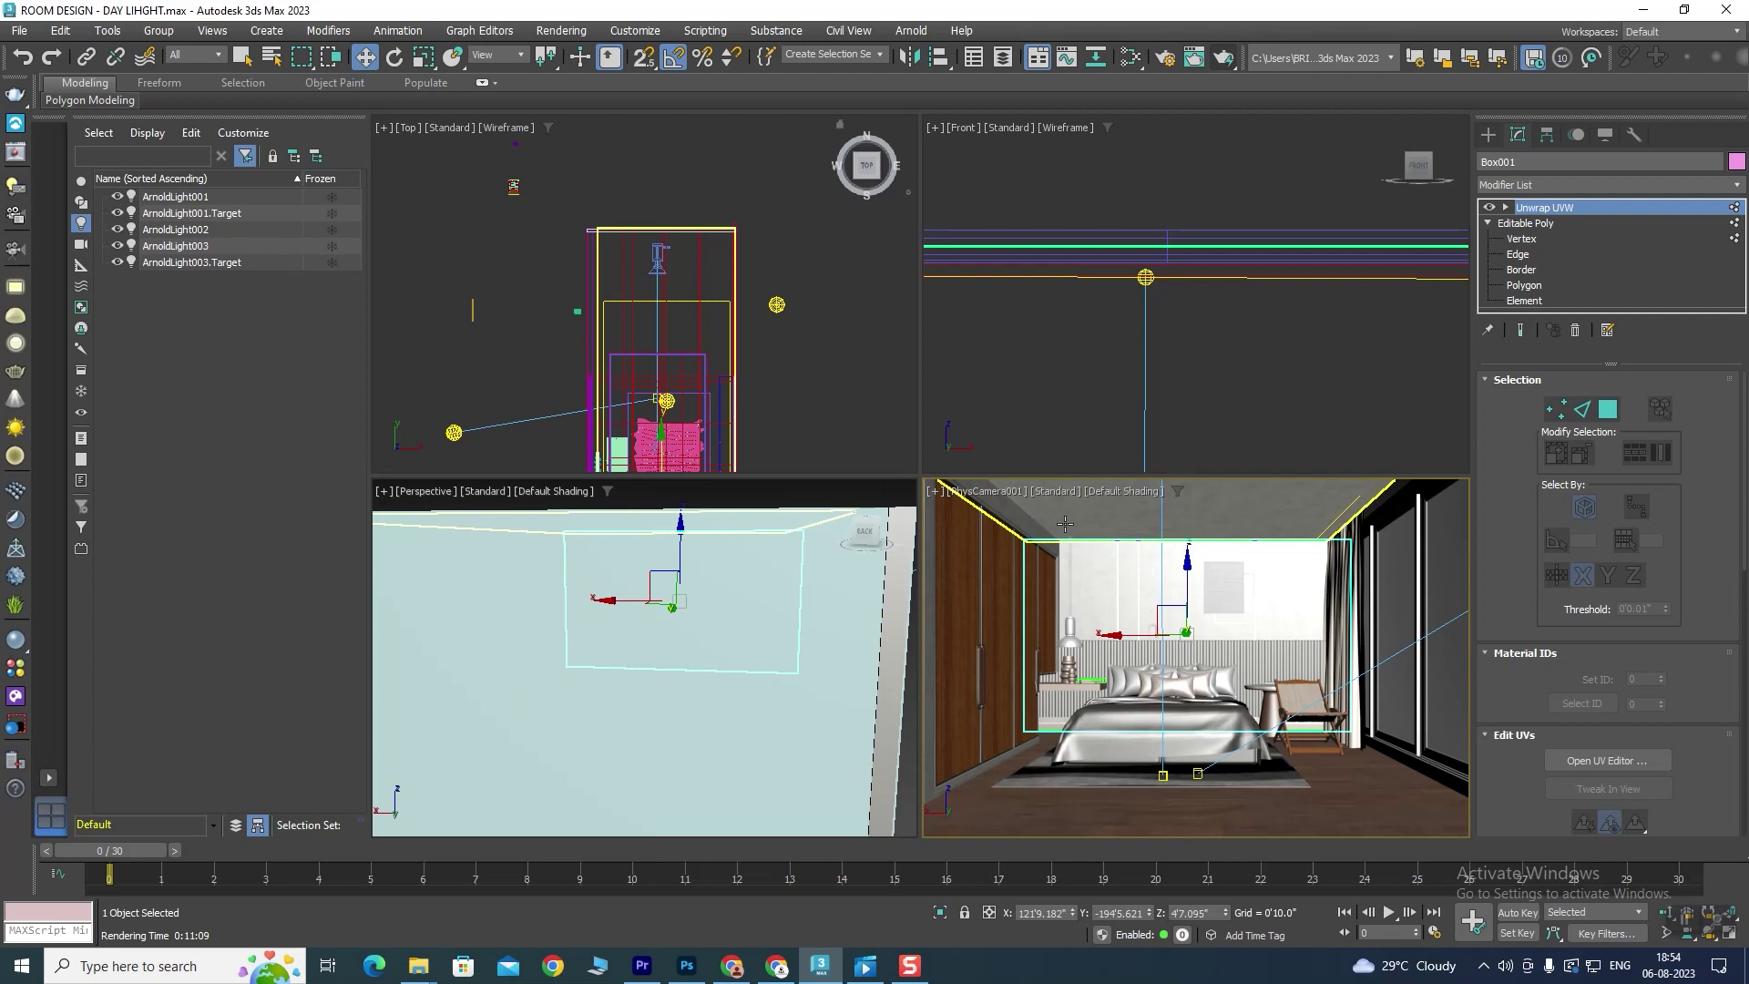
scroll(697, 347, "down", 2)
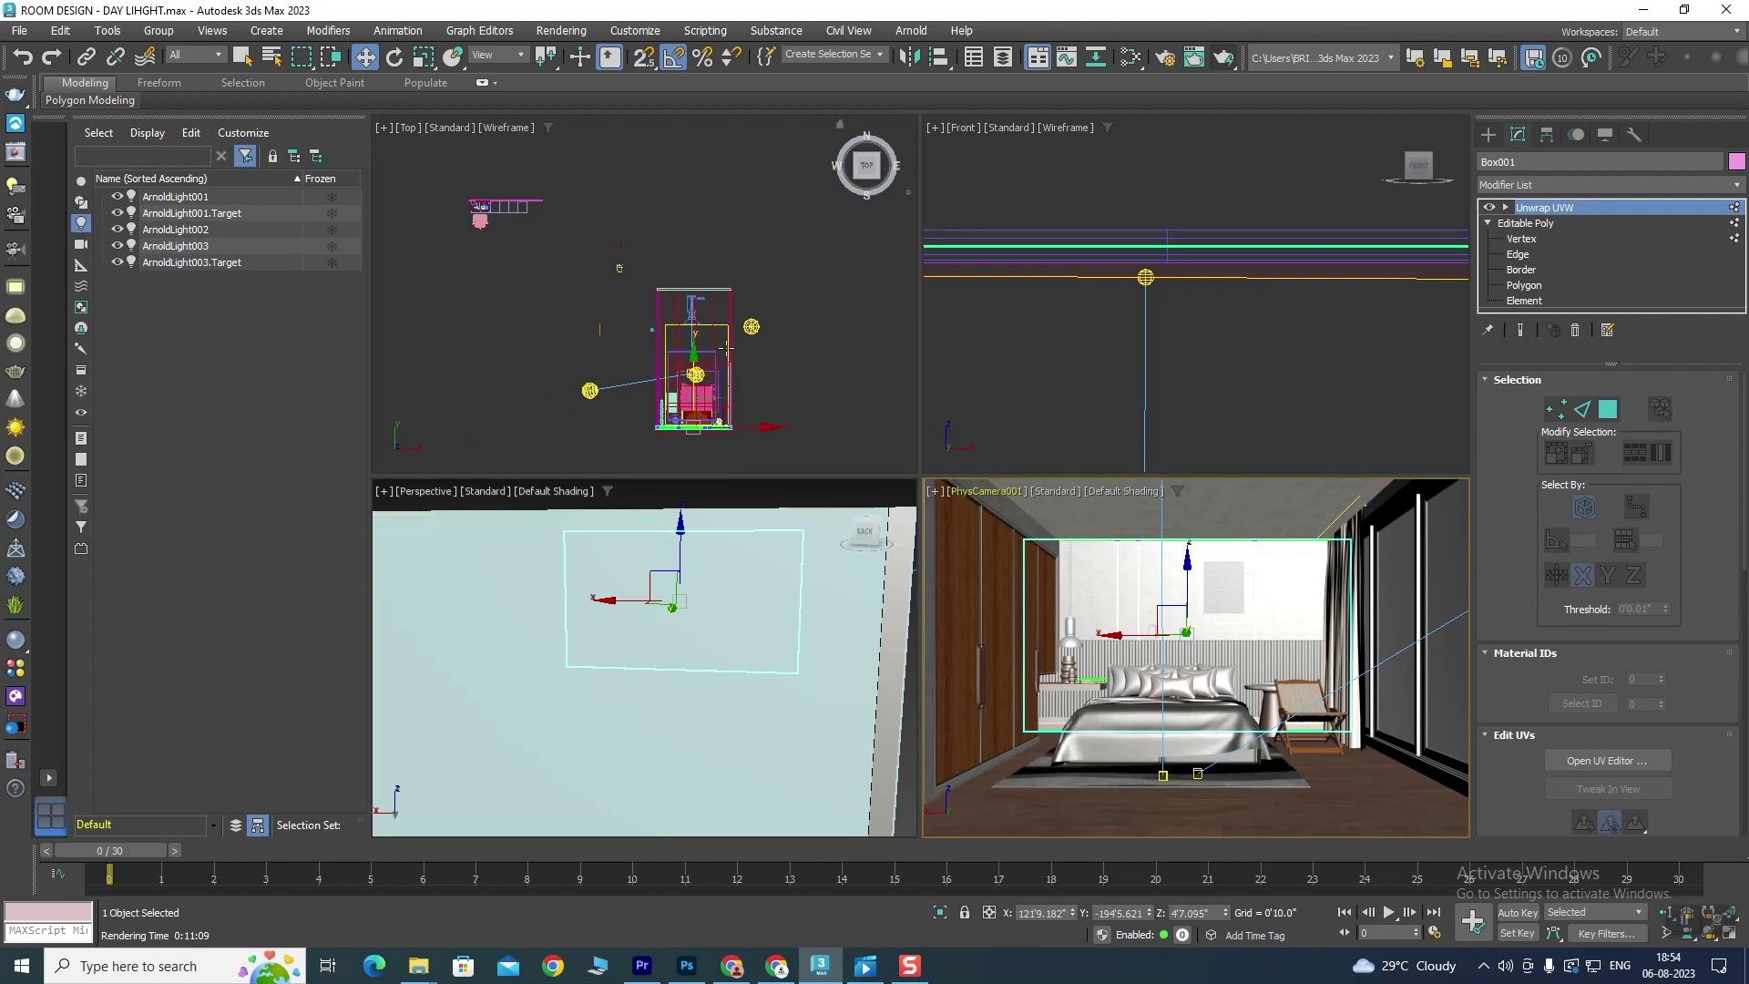
scroll(784, 341, "up", 1)
scroll(788, 323, "up", 1)
scroll(794, 293, "down", 2)
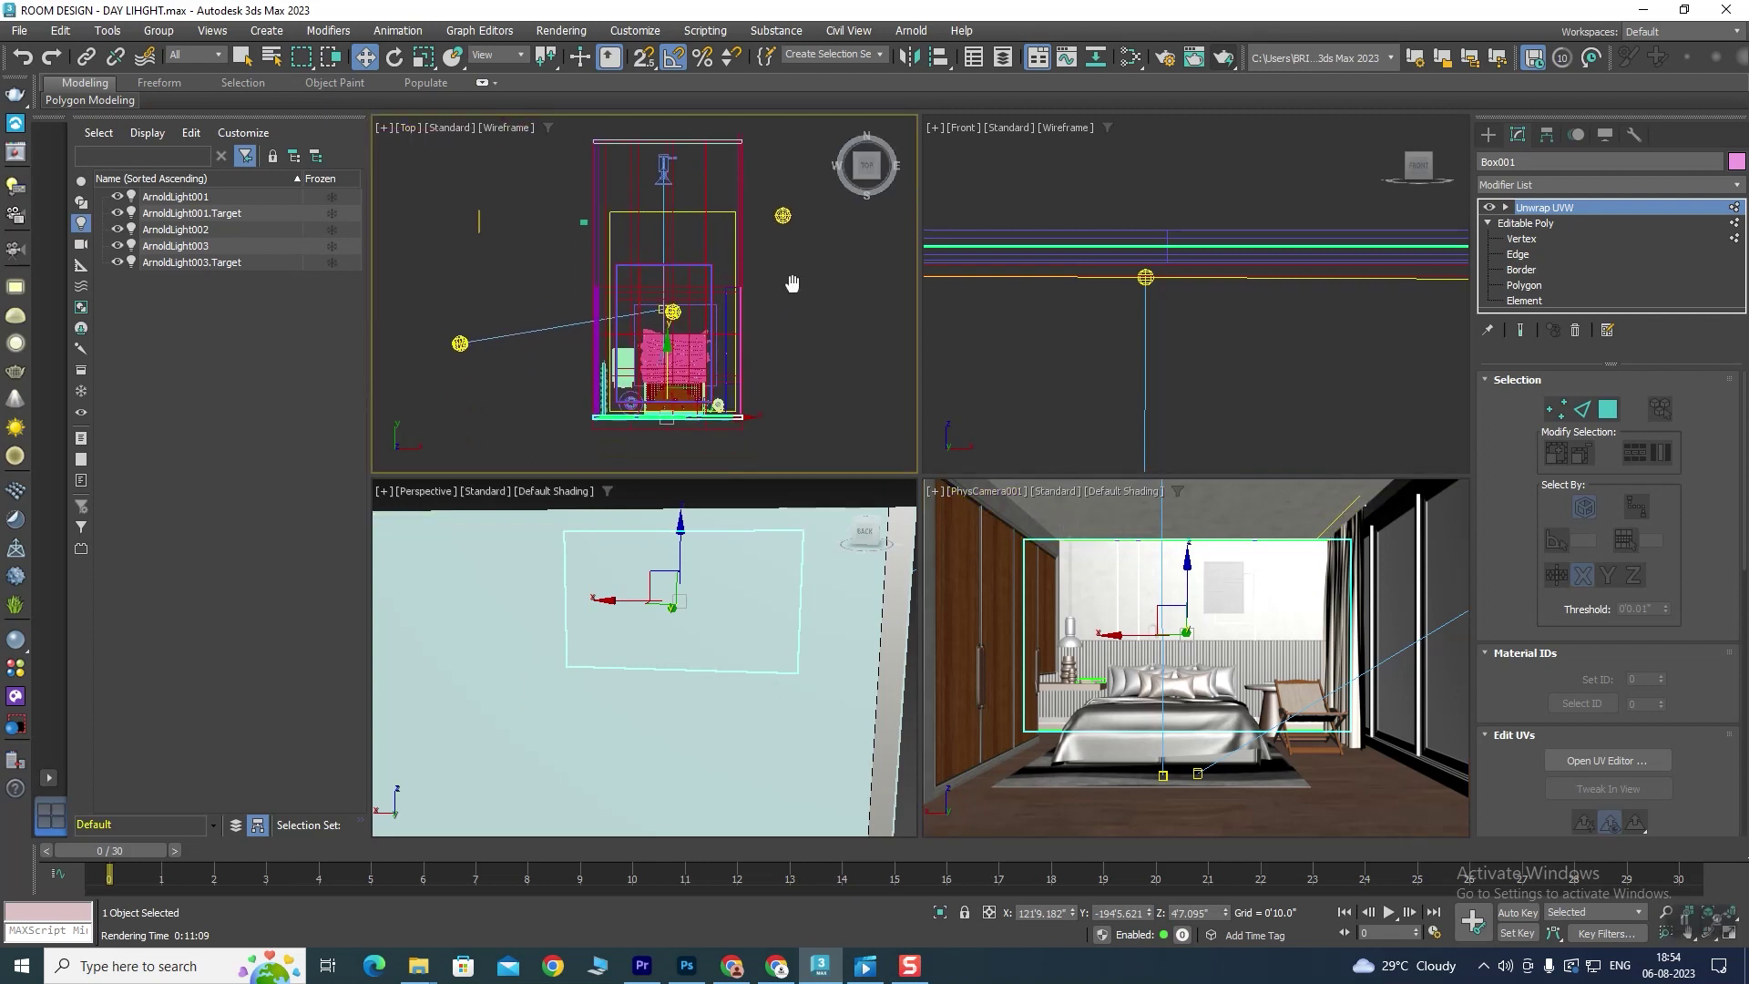
scroll(784, 292, "up", 2)
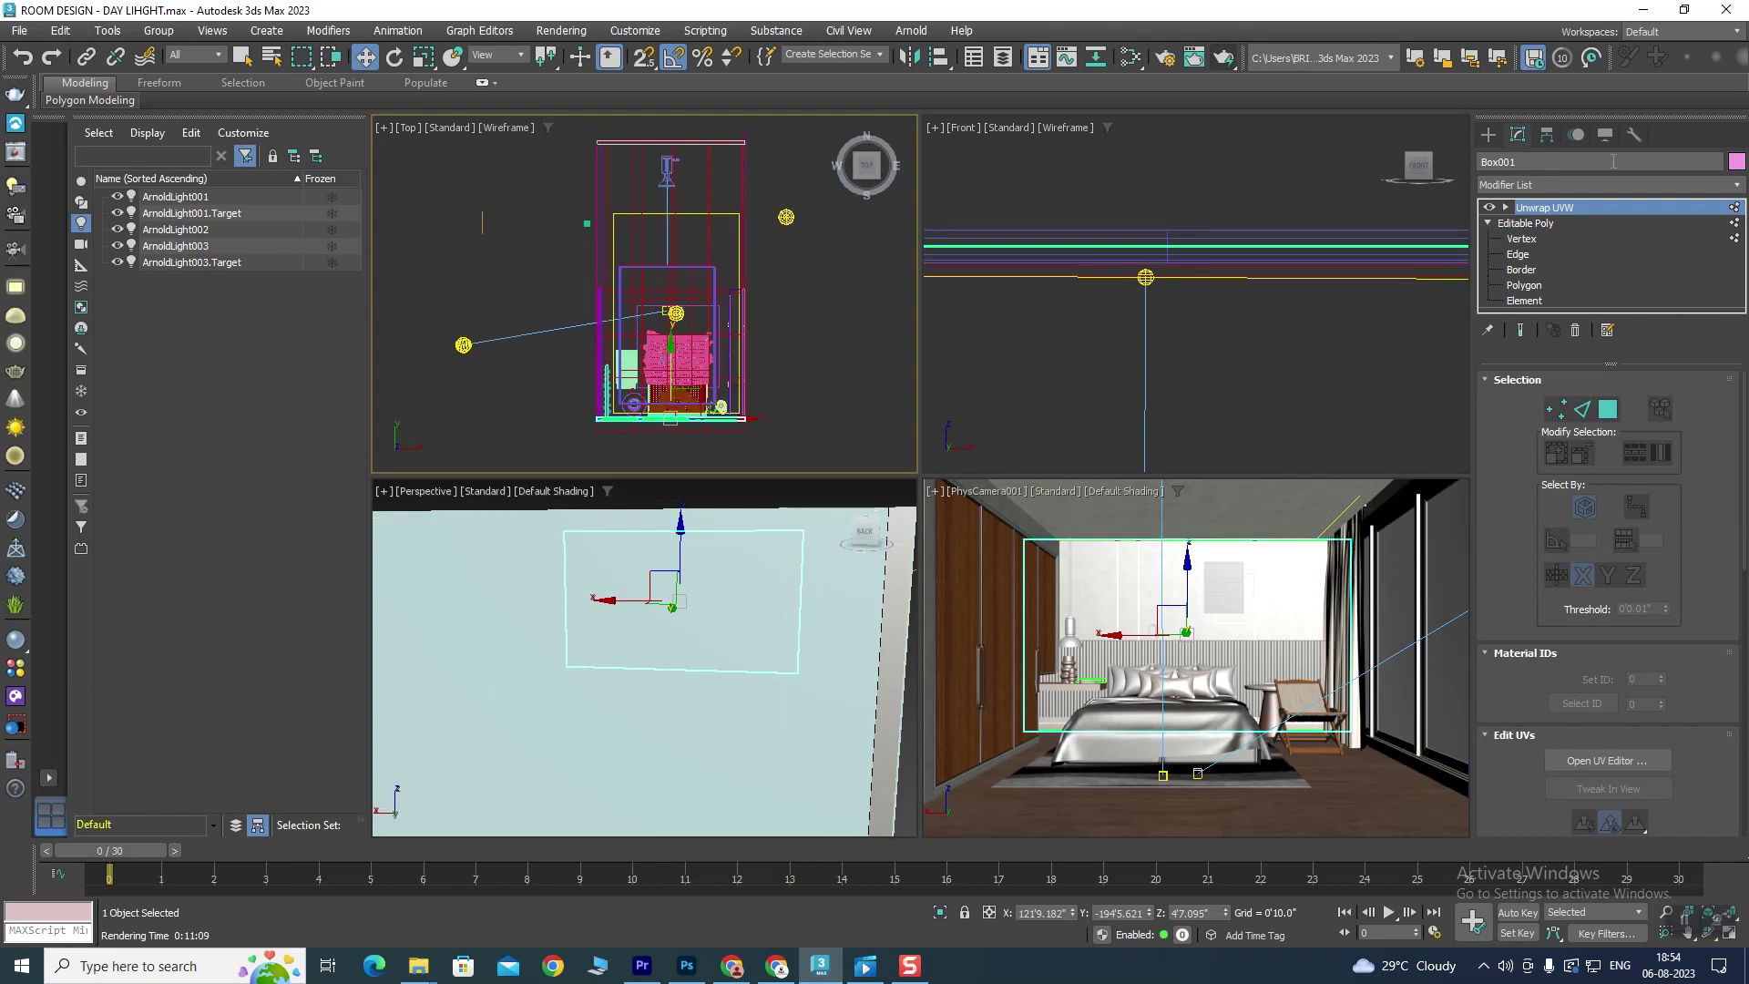
left_click(1488, 135)
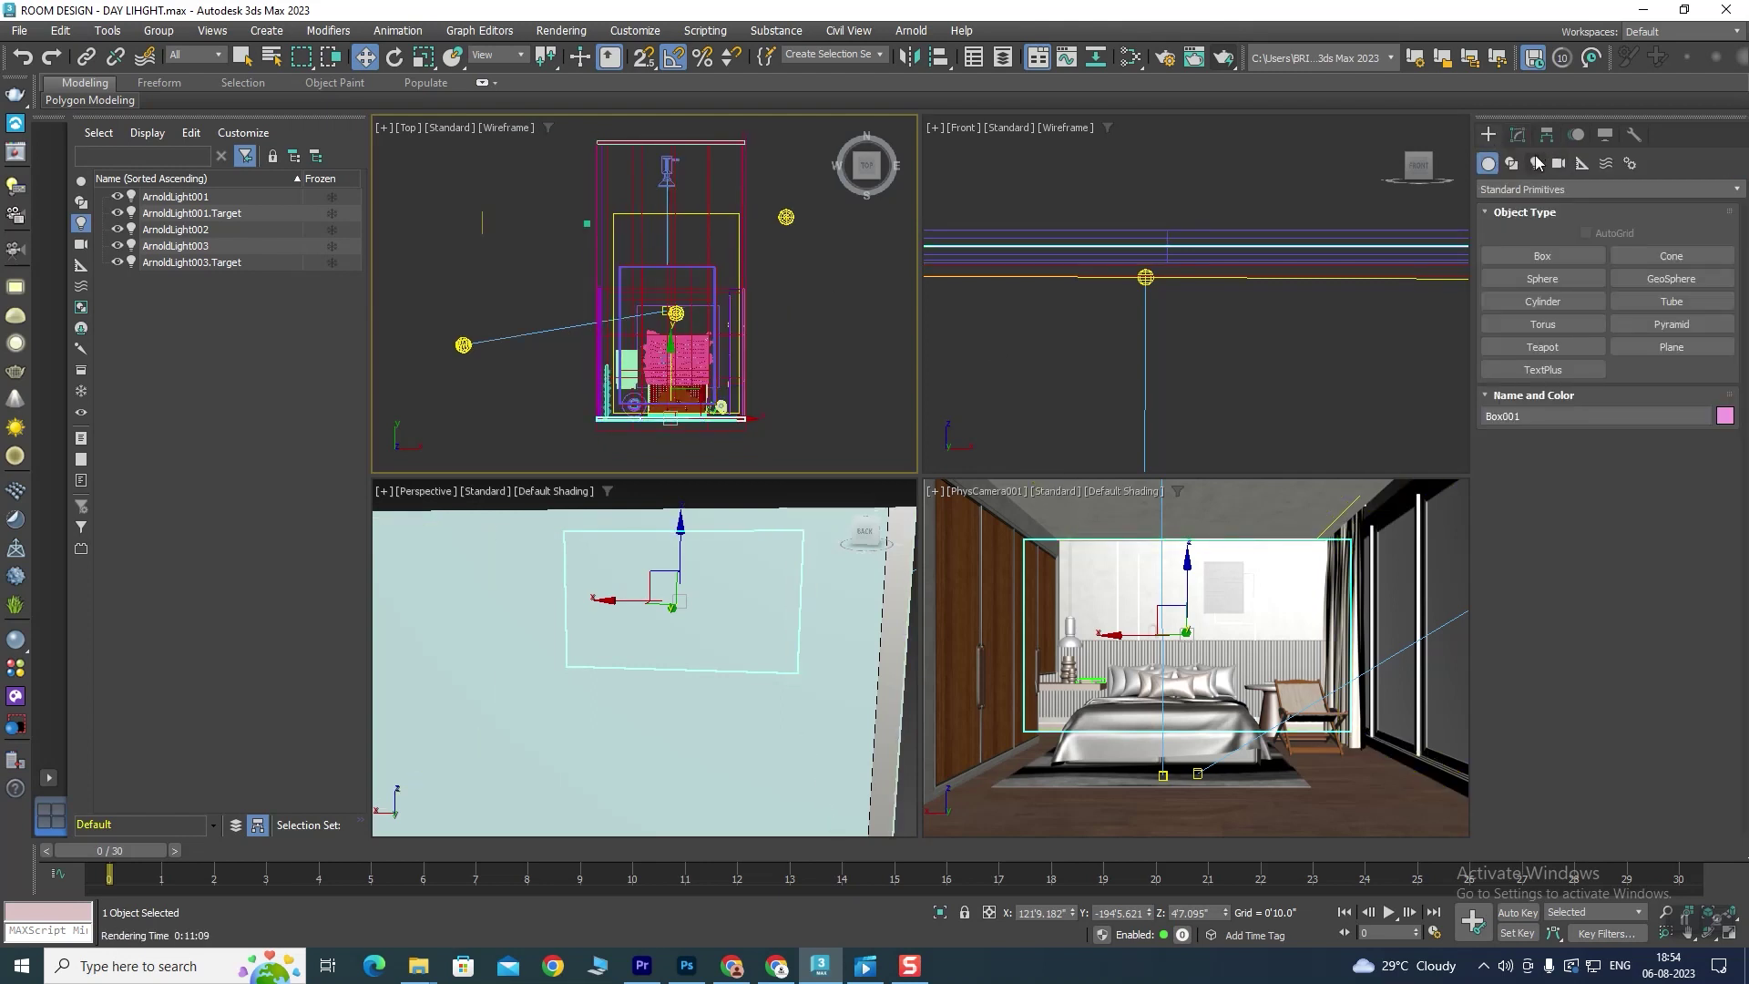
left_click(1535, 163)
left_click(1609, 257)
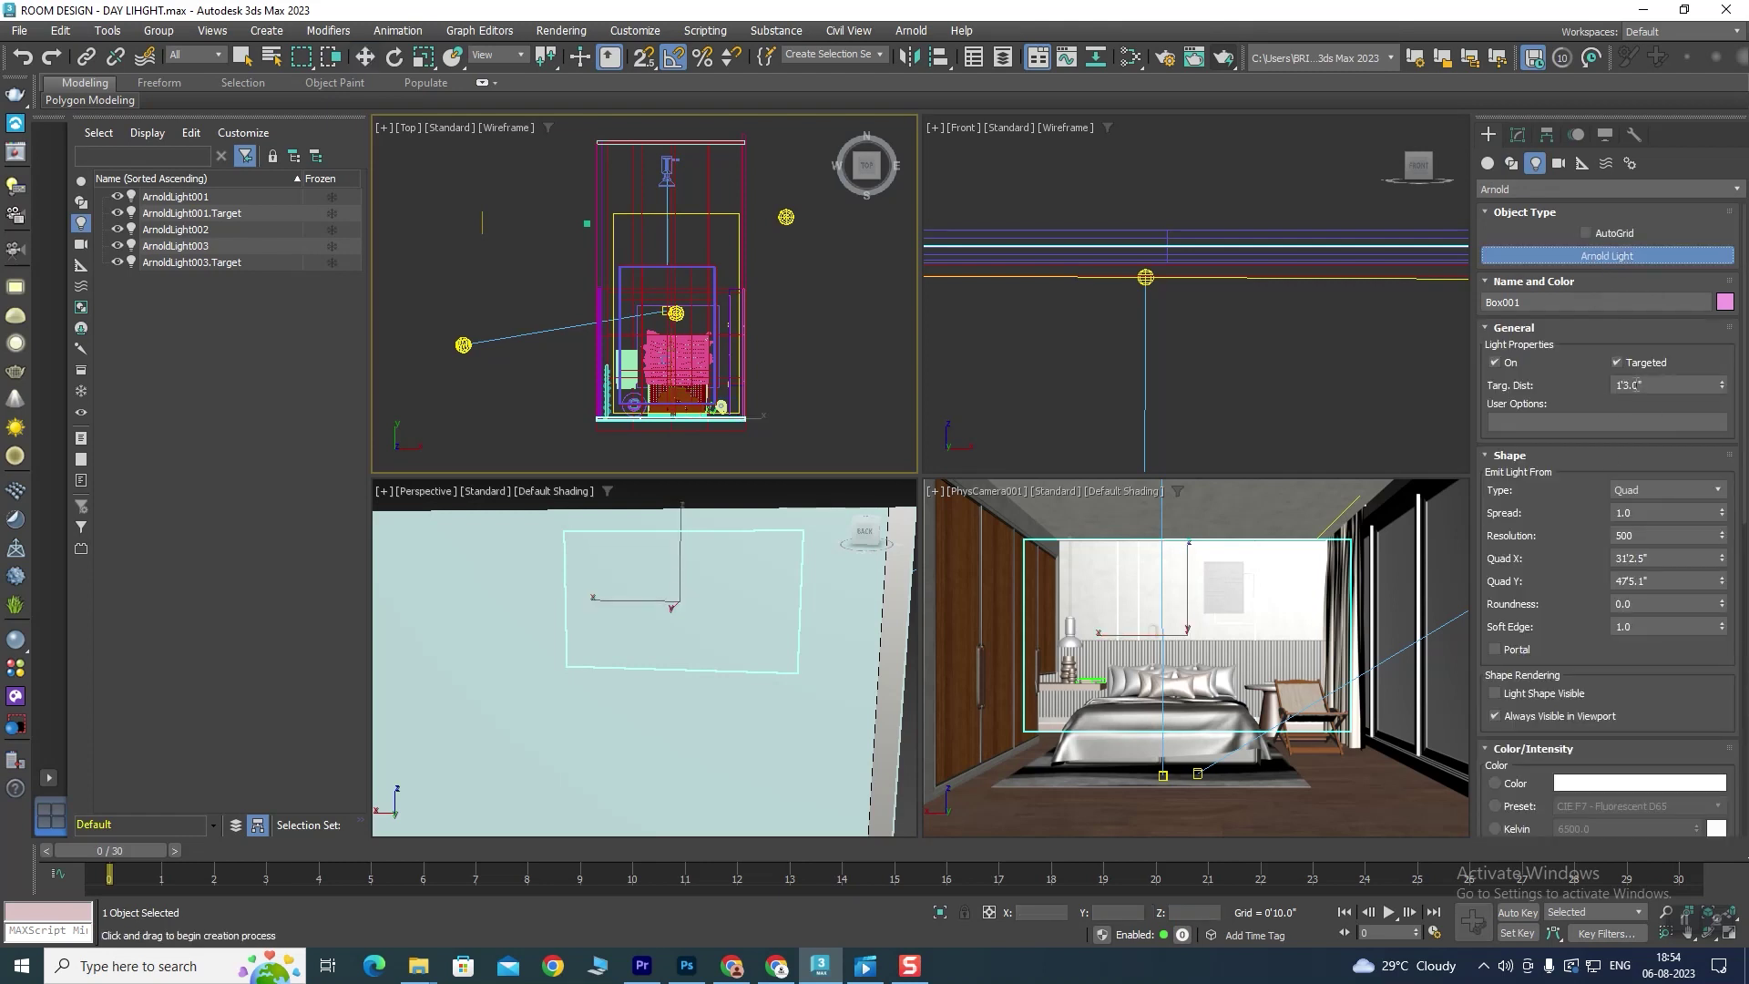
left_click(1640, 491)
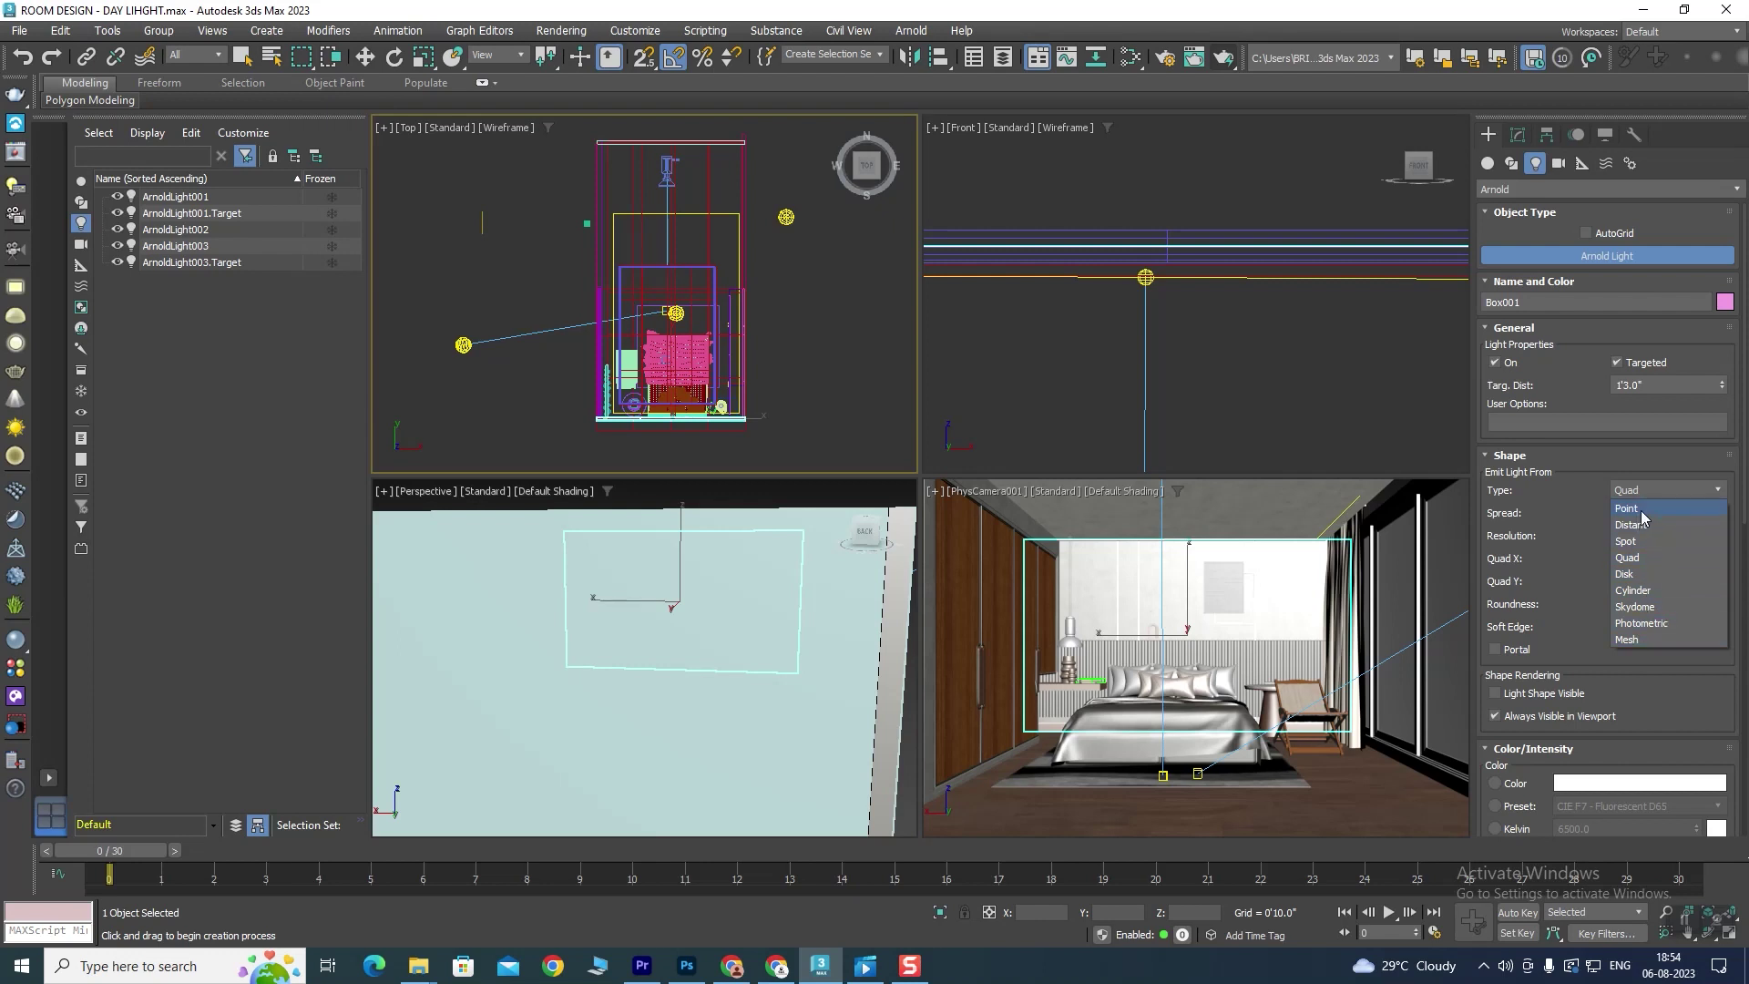
left_click(1636, 559)
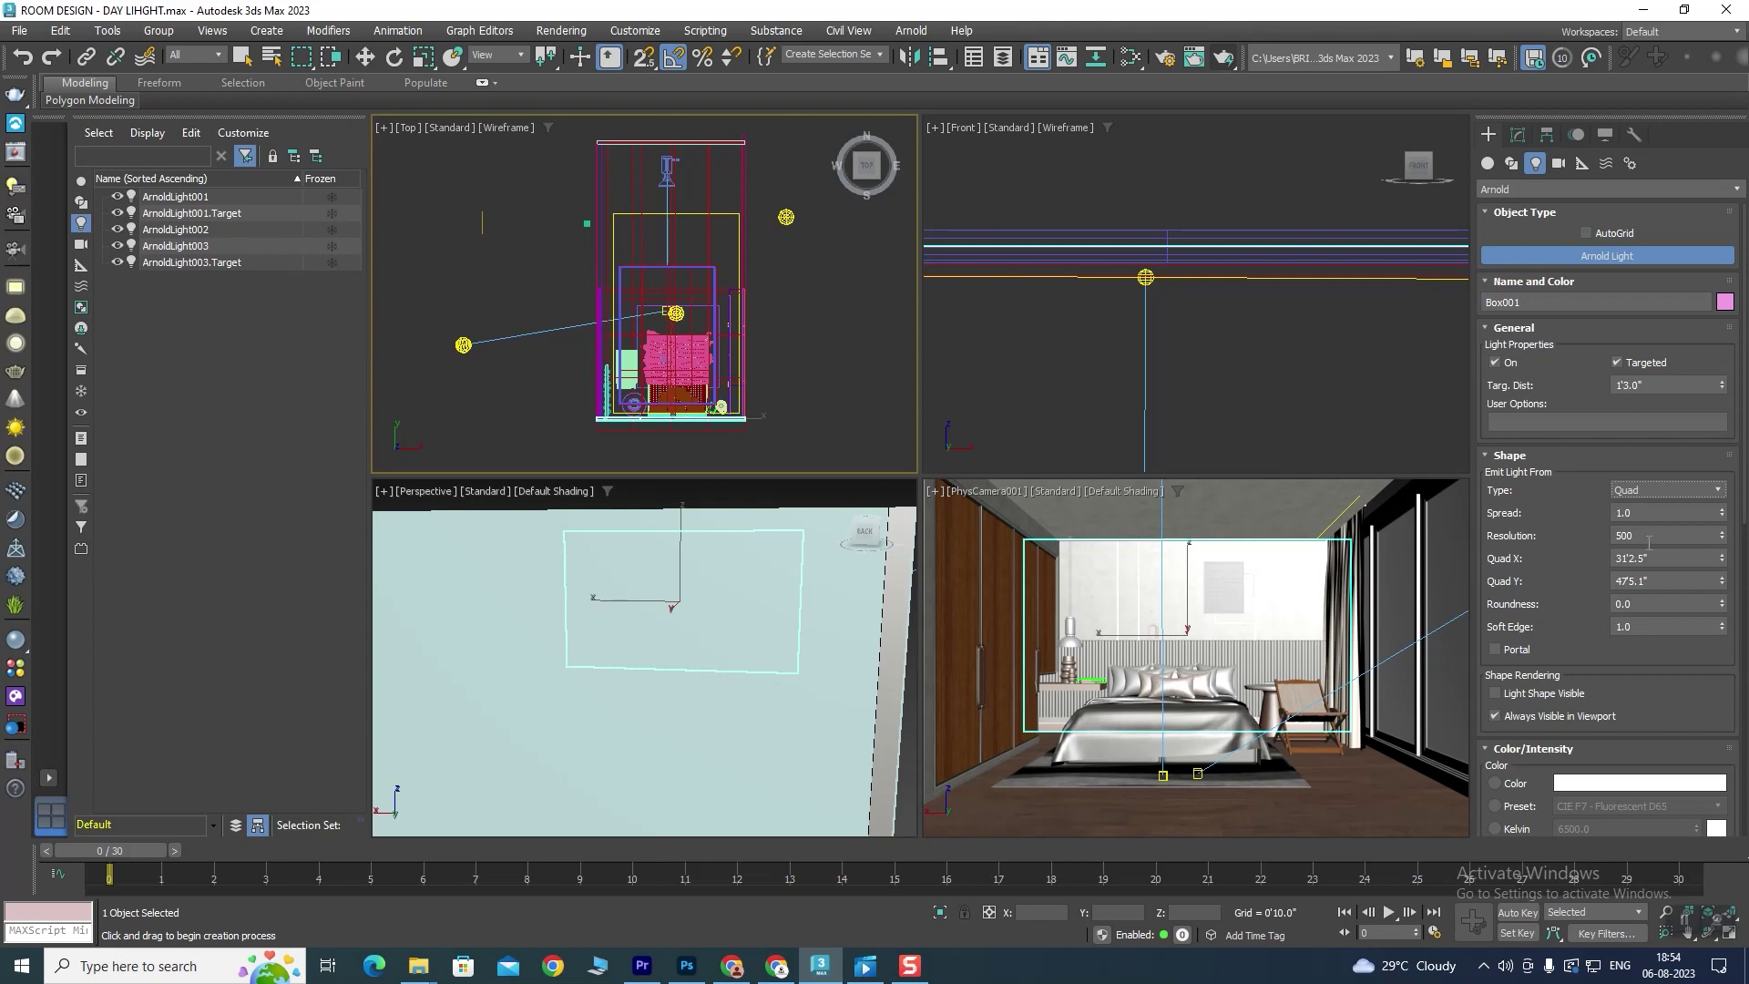
Step: Place the quad light in the Top viewport and enable Portal
left_click(577, 292)
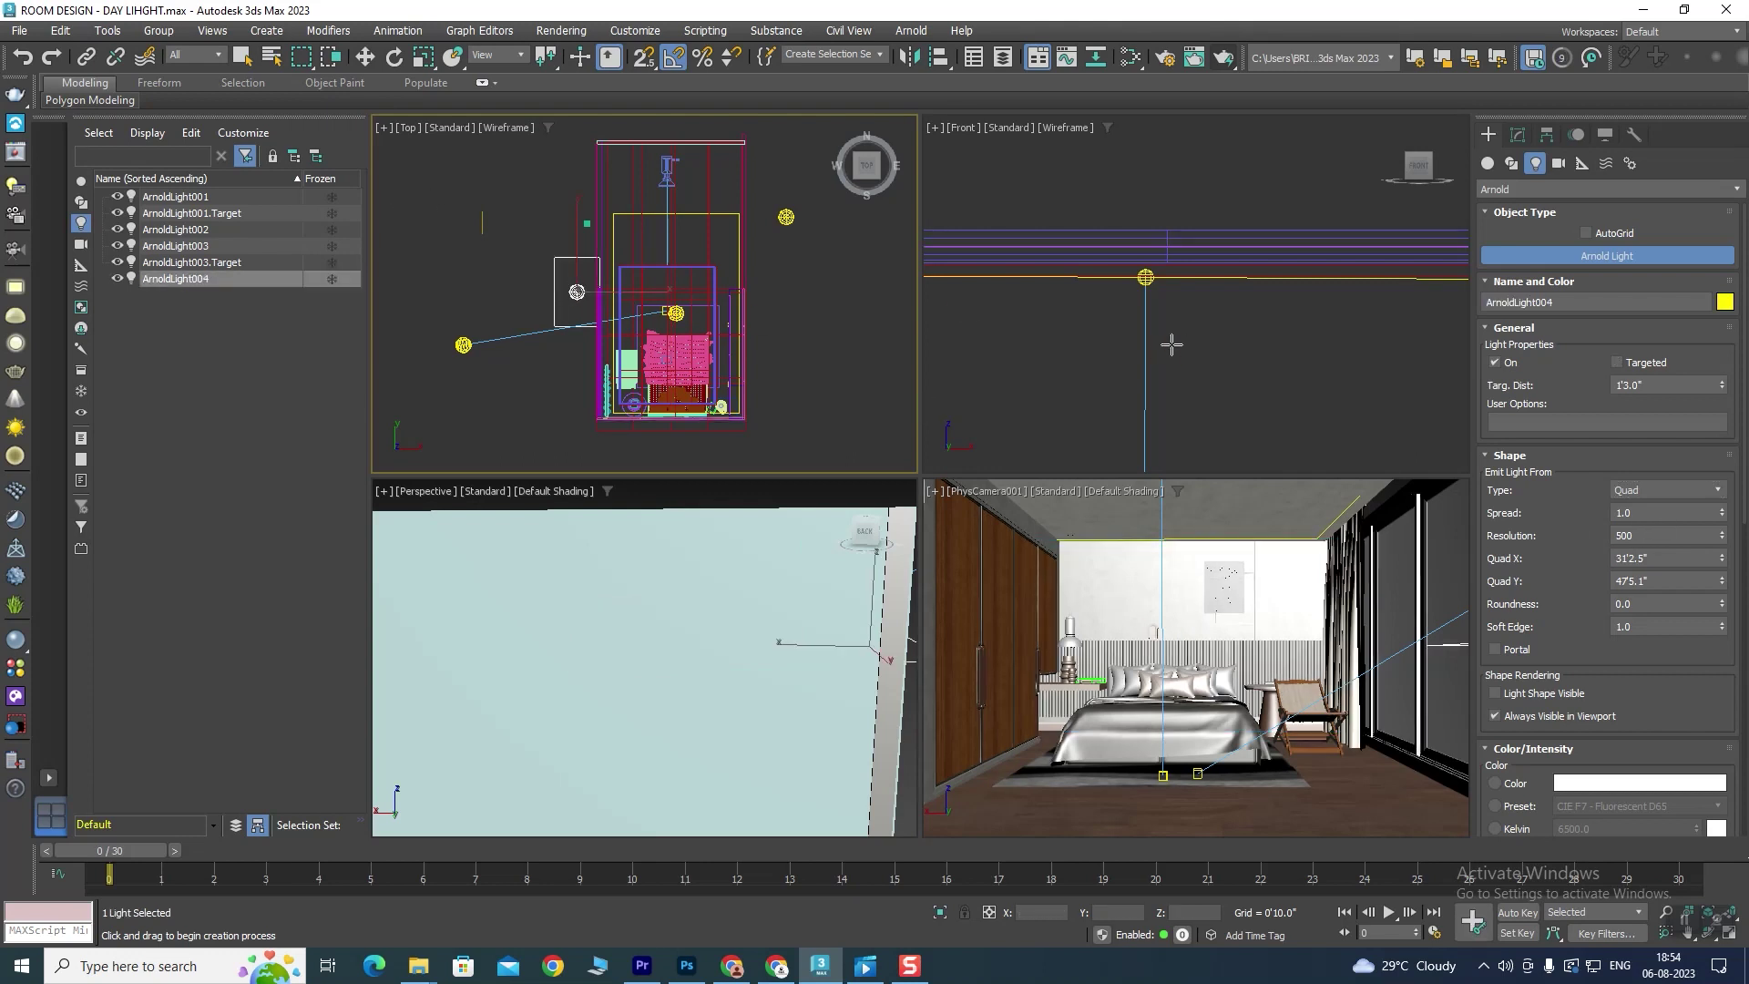
left_click(1494, 649)
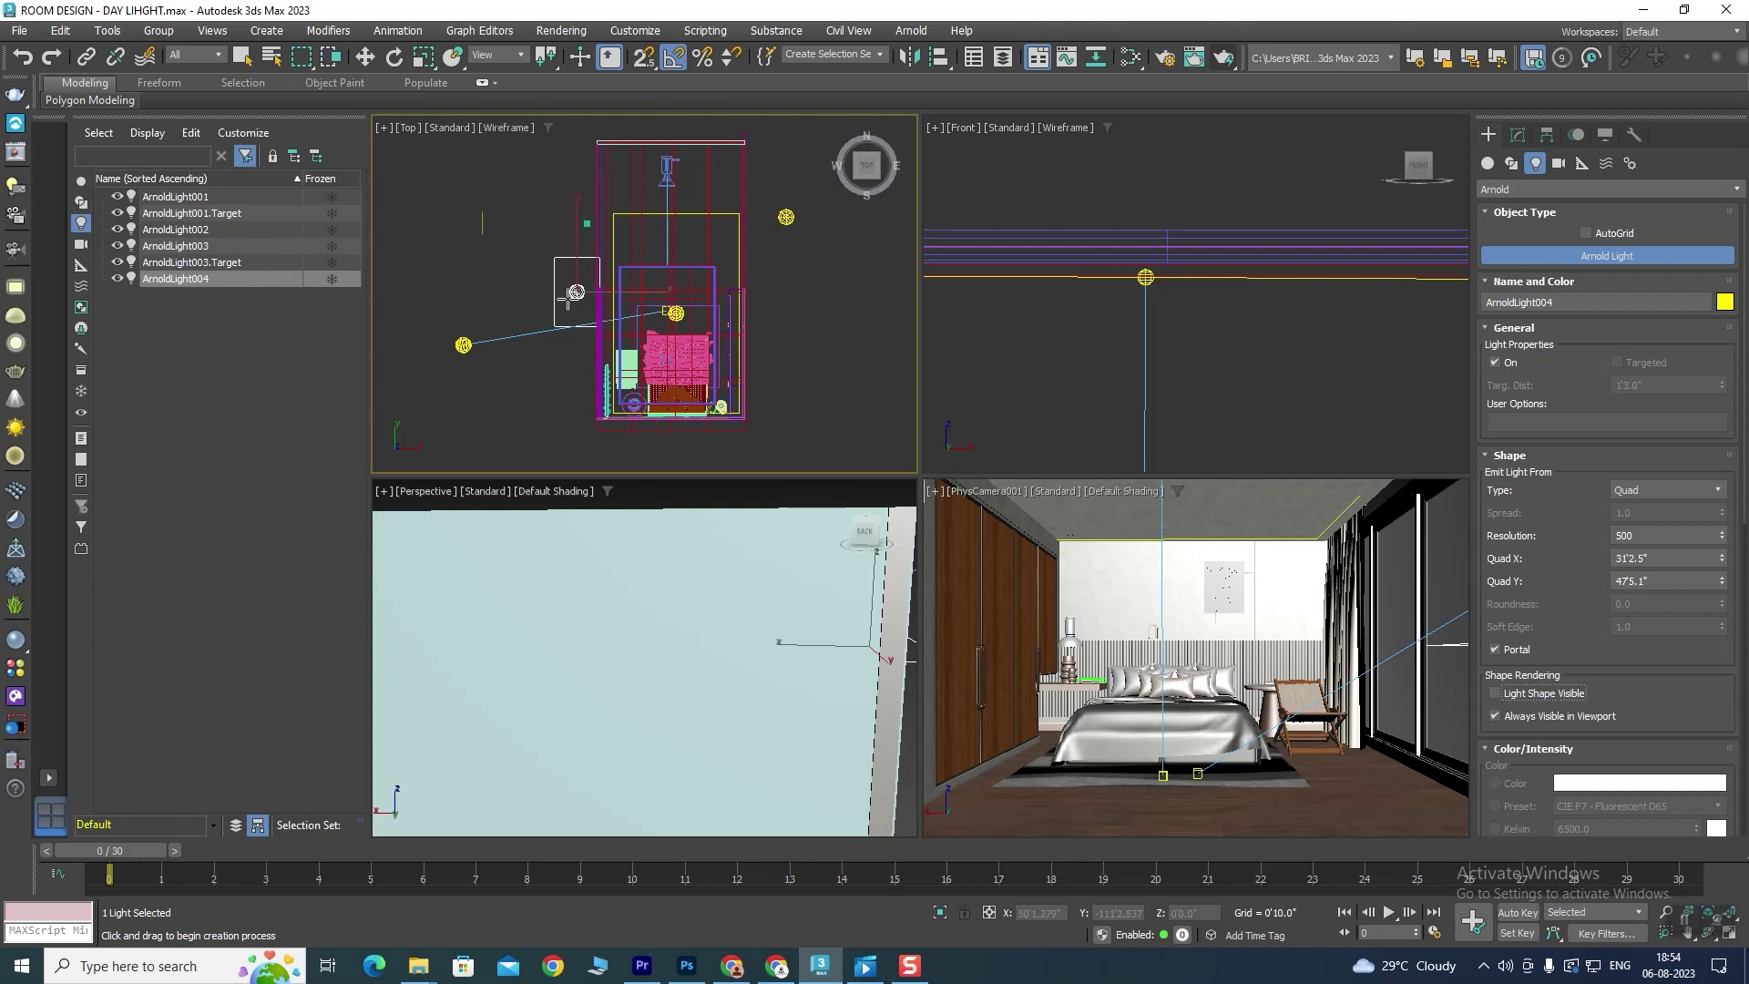
scroll(577, 301, "up", 2)
scroll(576, 301, "up", 1)
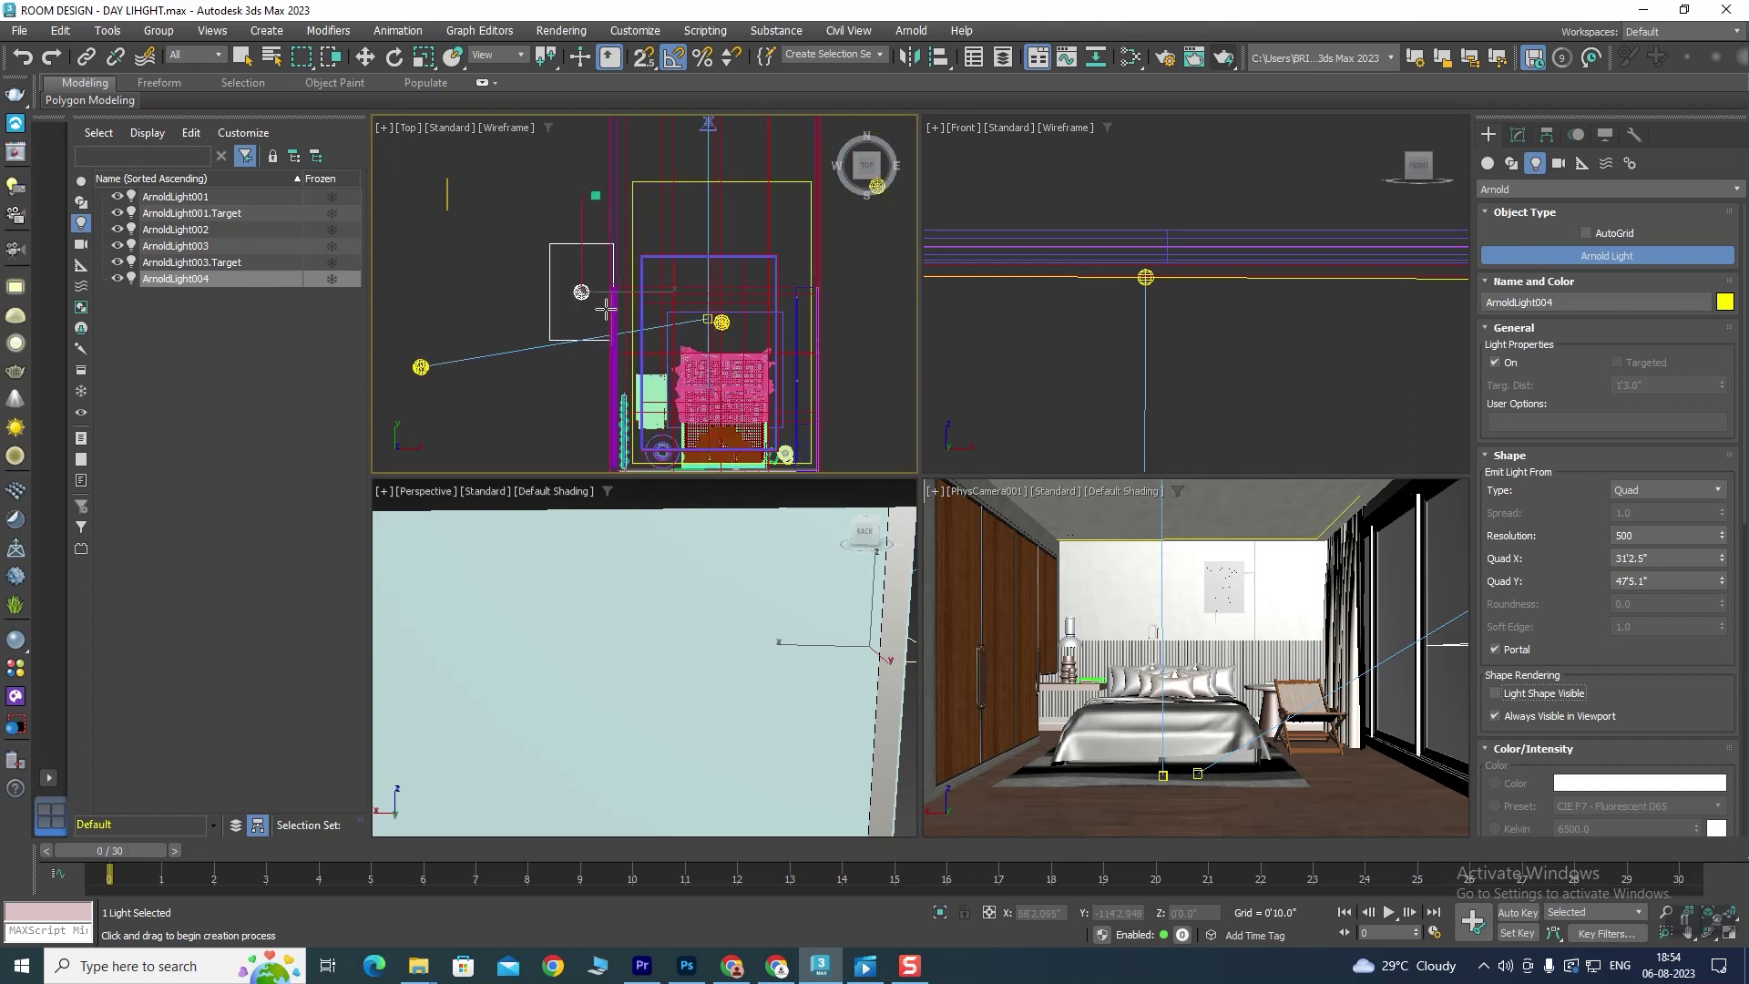
scroll(1108, 325, "down", 5)
middle_click_drag(1029, 384, 991, 366)
scroll(939, 428, "up", 2)
scroll(939, 429, "up", 2)
Step: Stand the light upright by rotating it -90° about Y with angle snap on
left_click(672, 57)
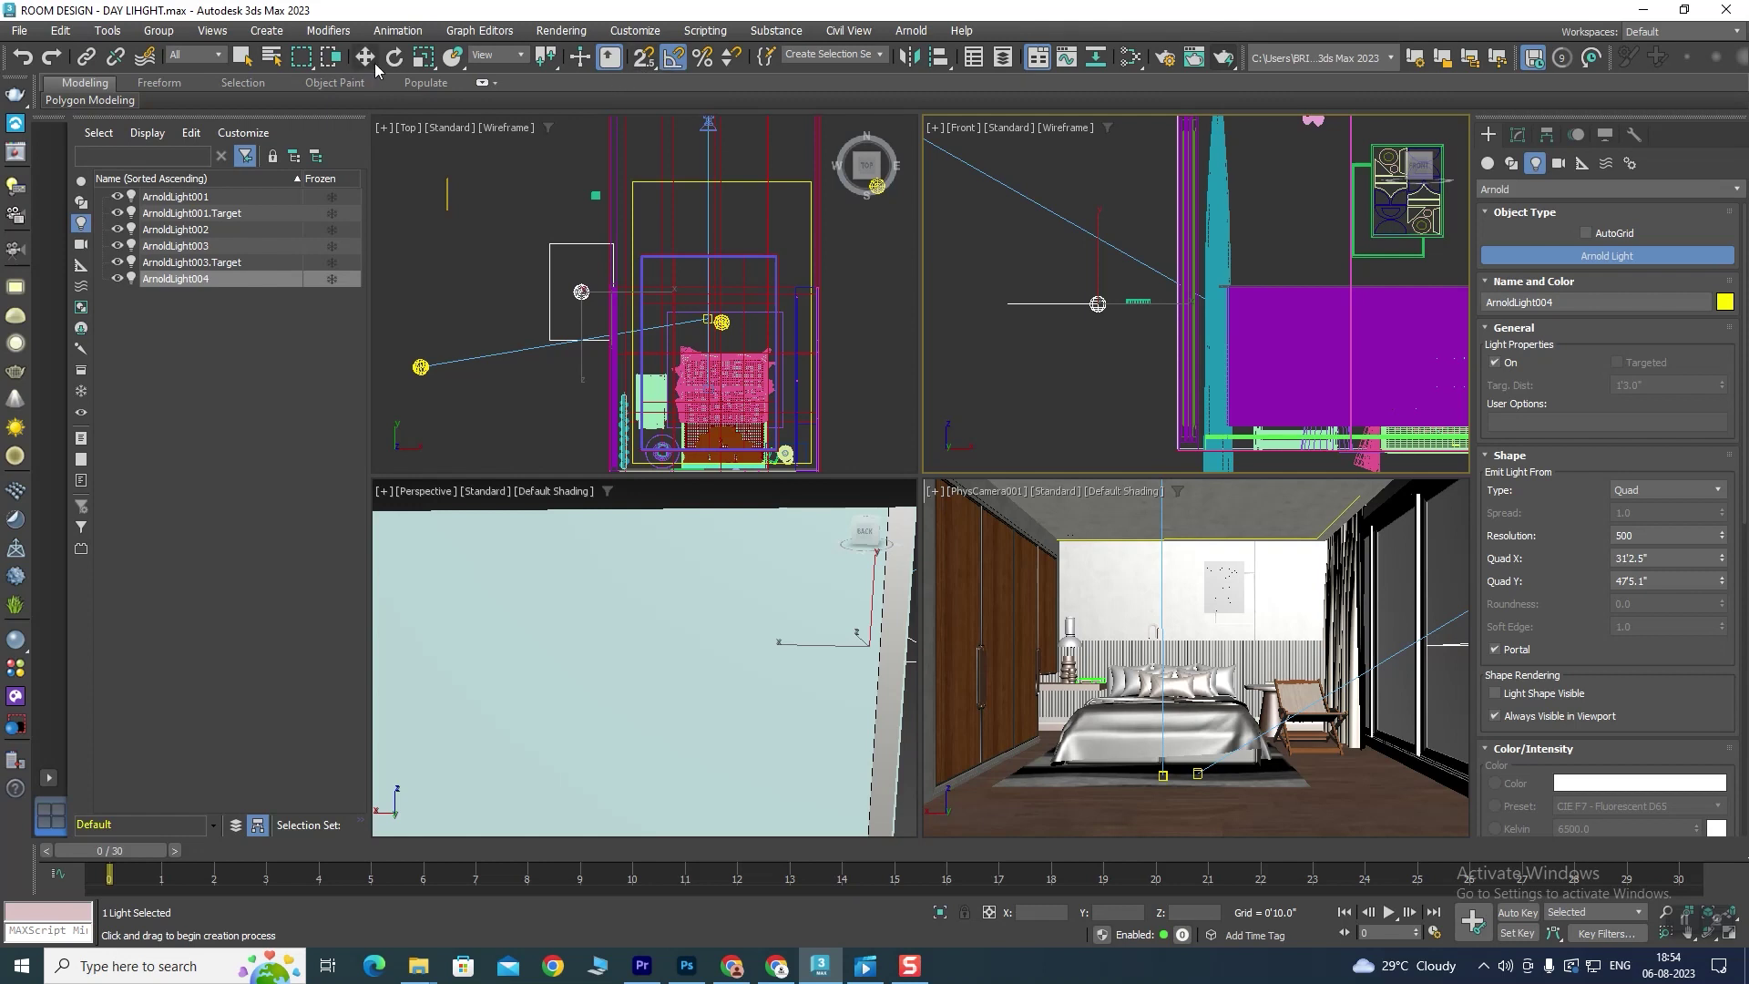
left_click(364, 57)
left_click(569, 278)
key("e")
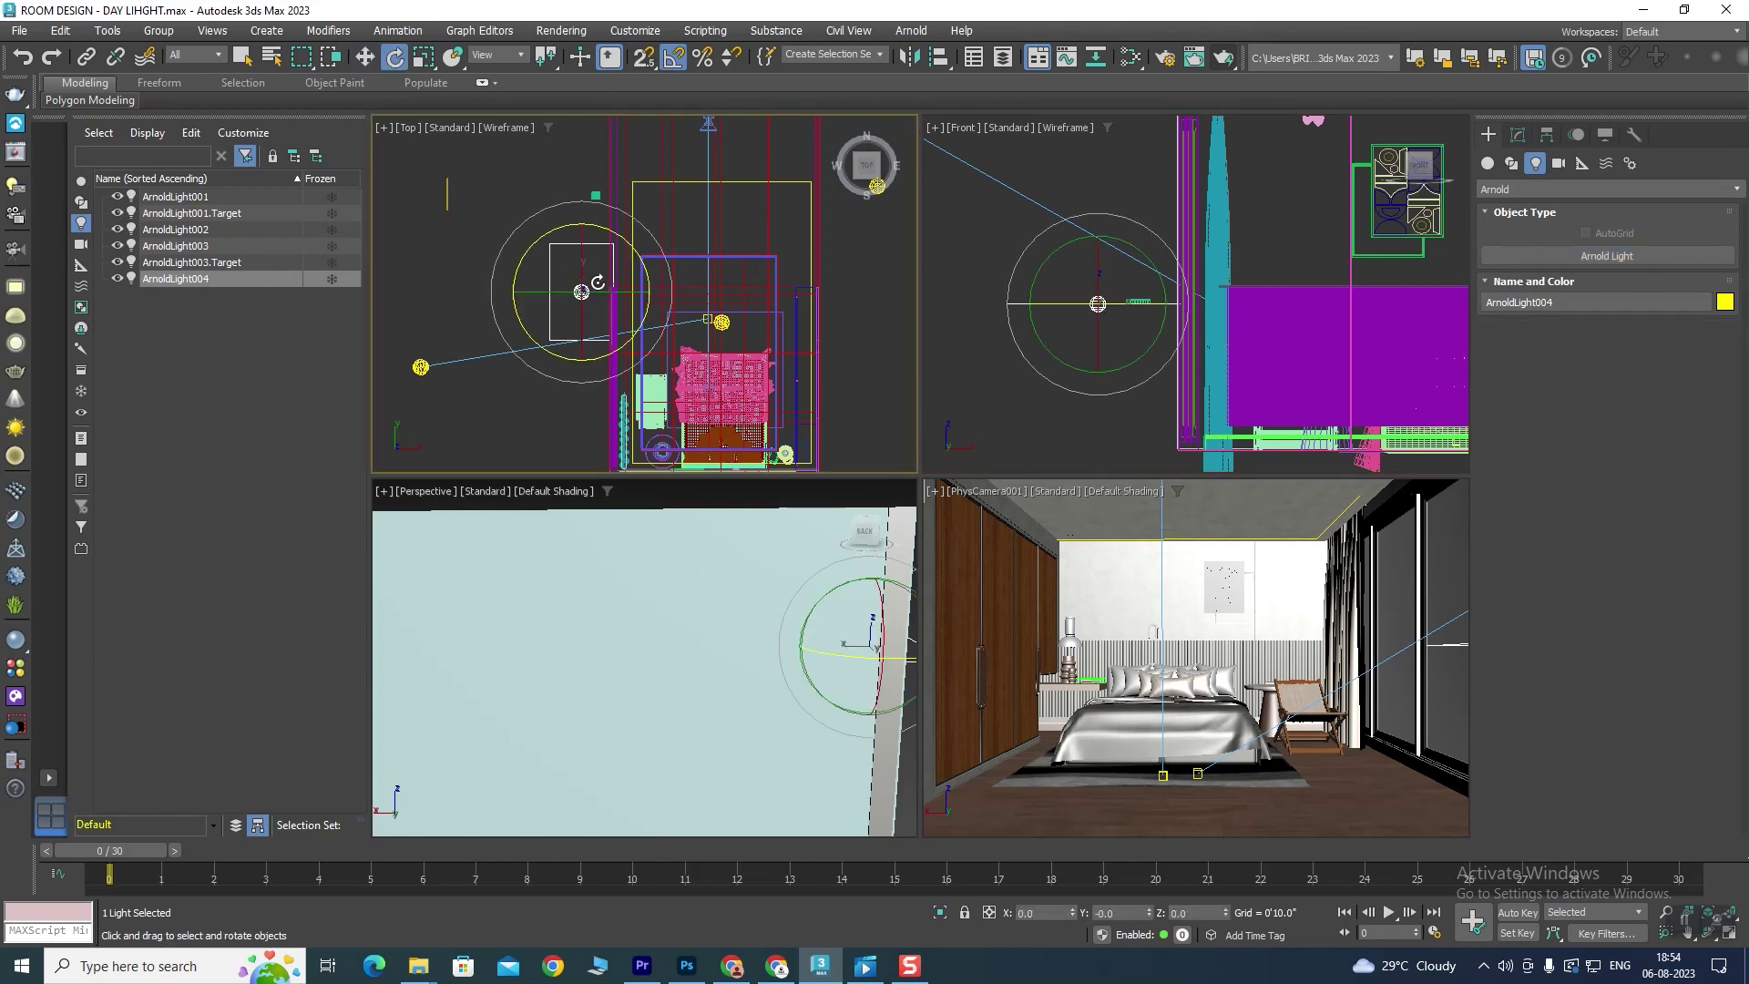
left_click(1056, 258)
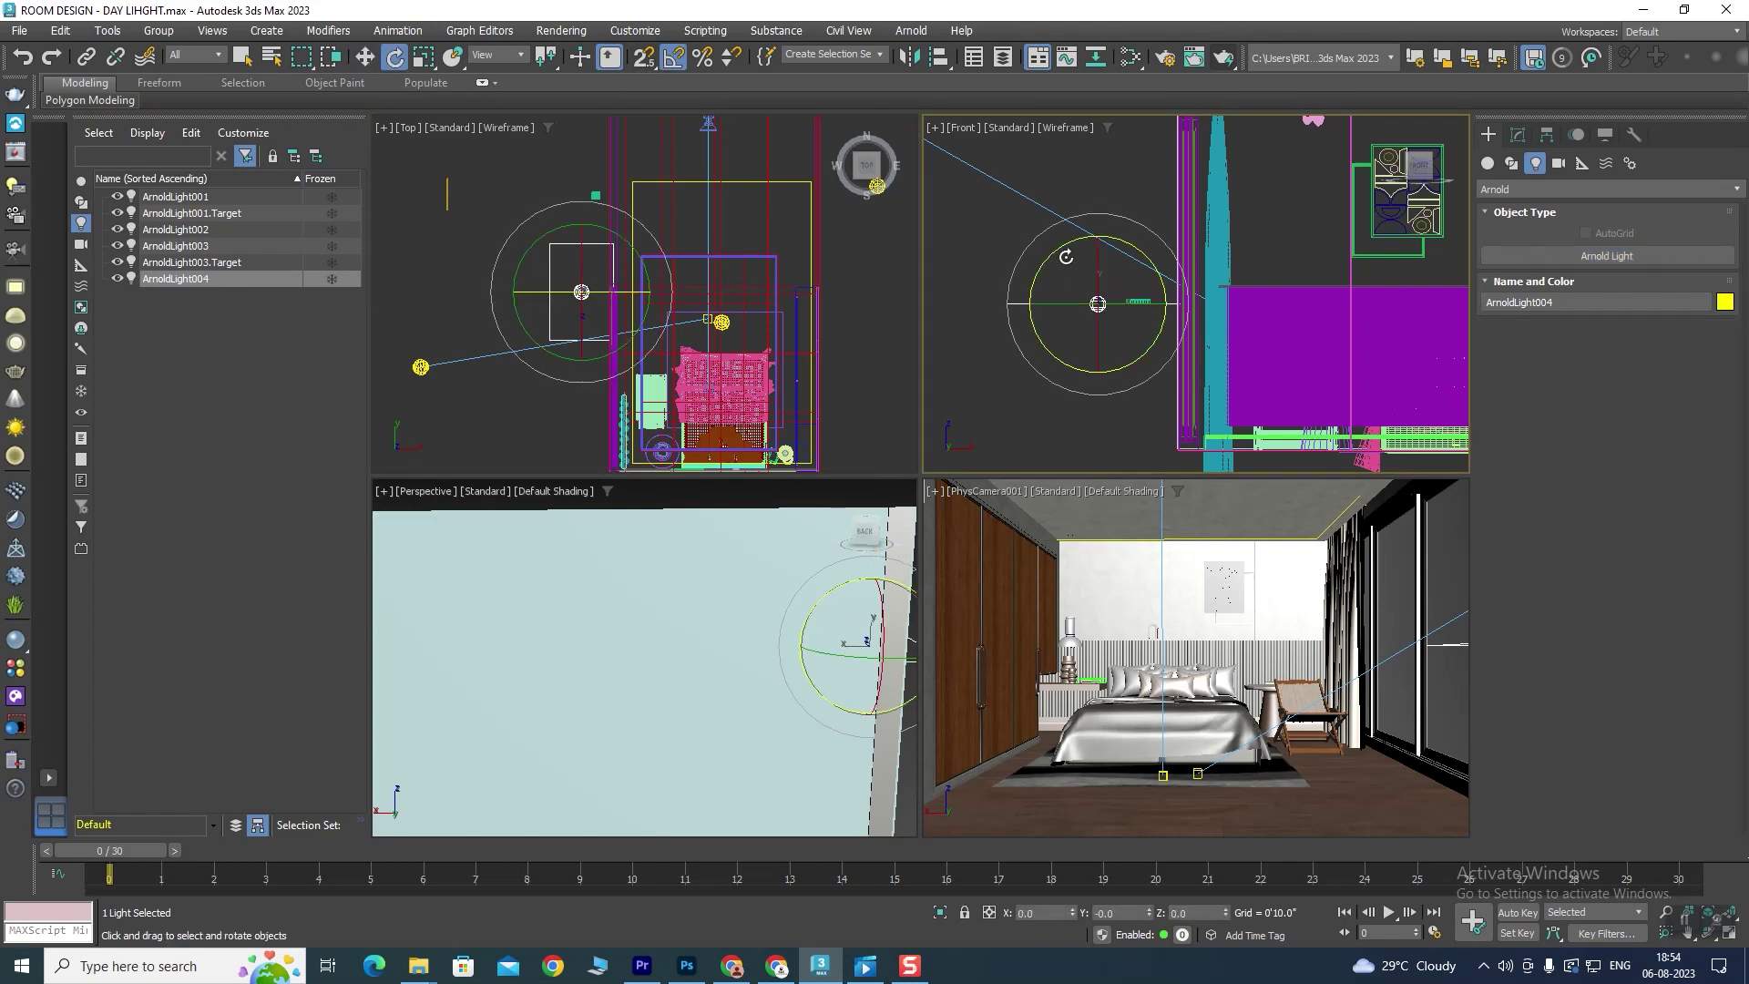
left_click_drag(1061, 248, 1043, 261)
scroll(584, 293, "down", 2)
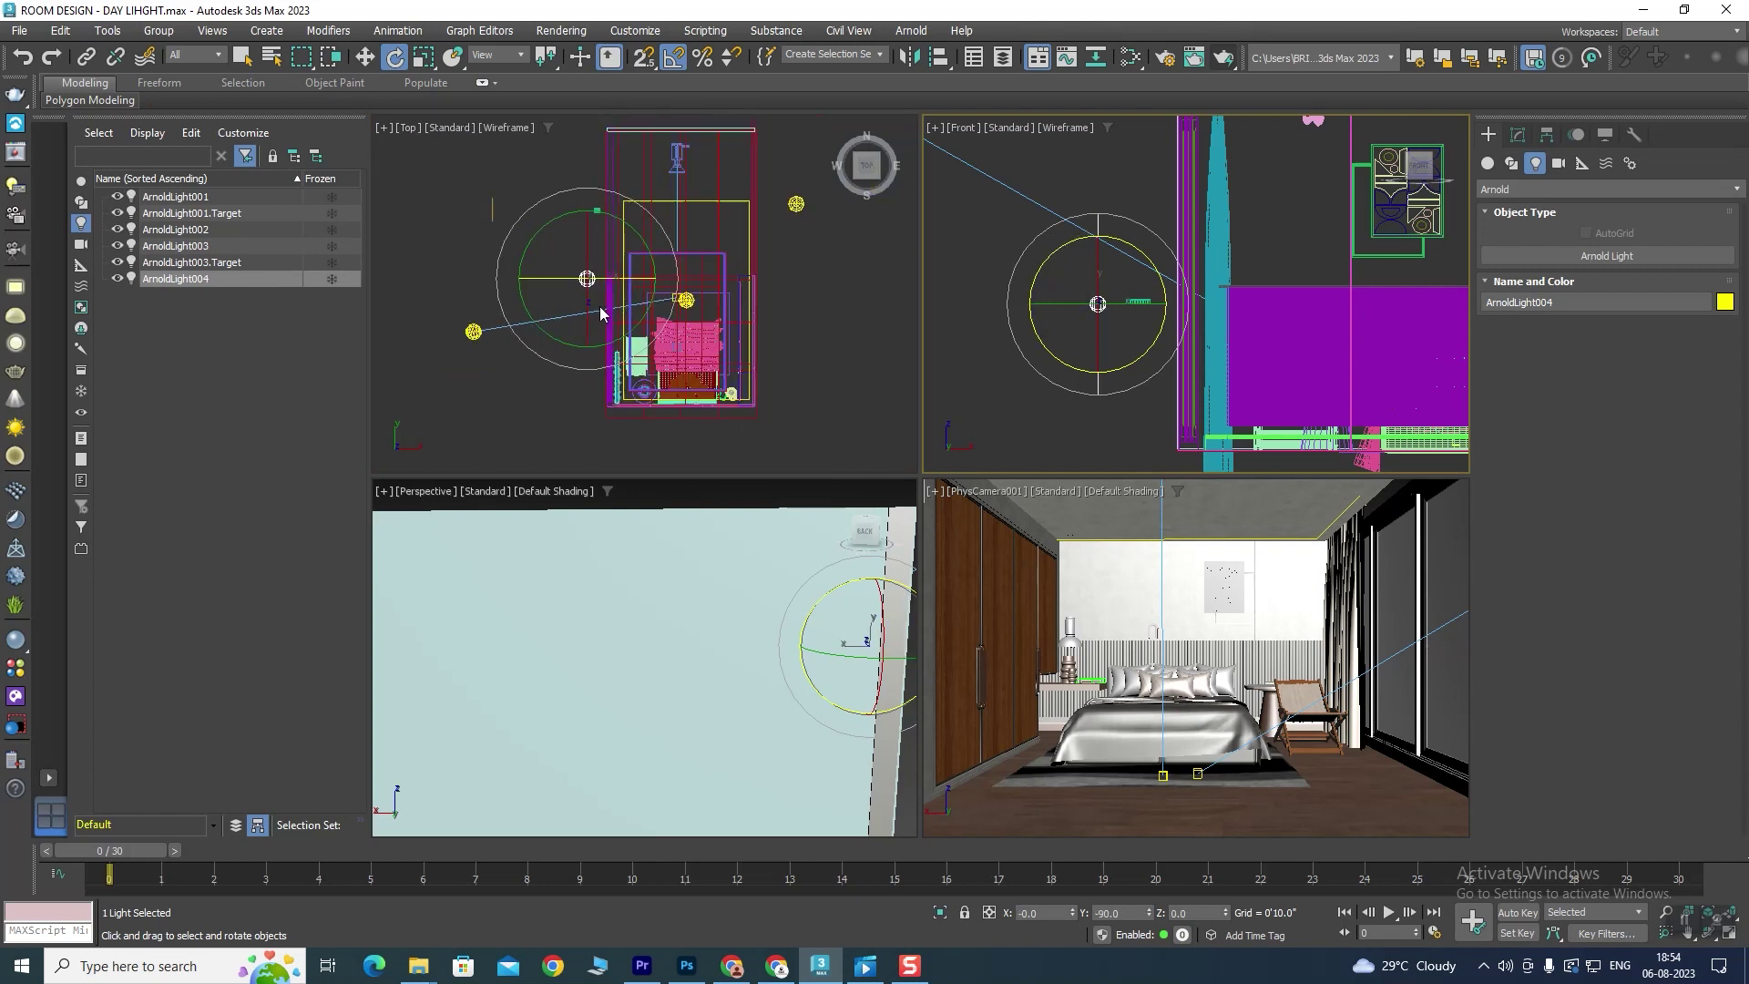
scroll(588, 287, "up", 2)
left_click(364, 57)
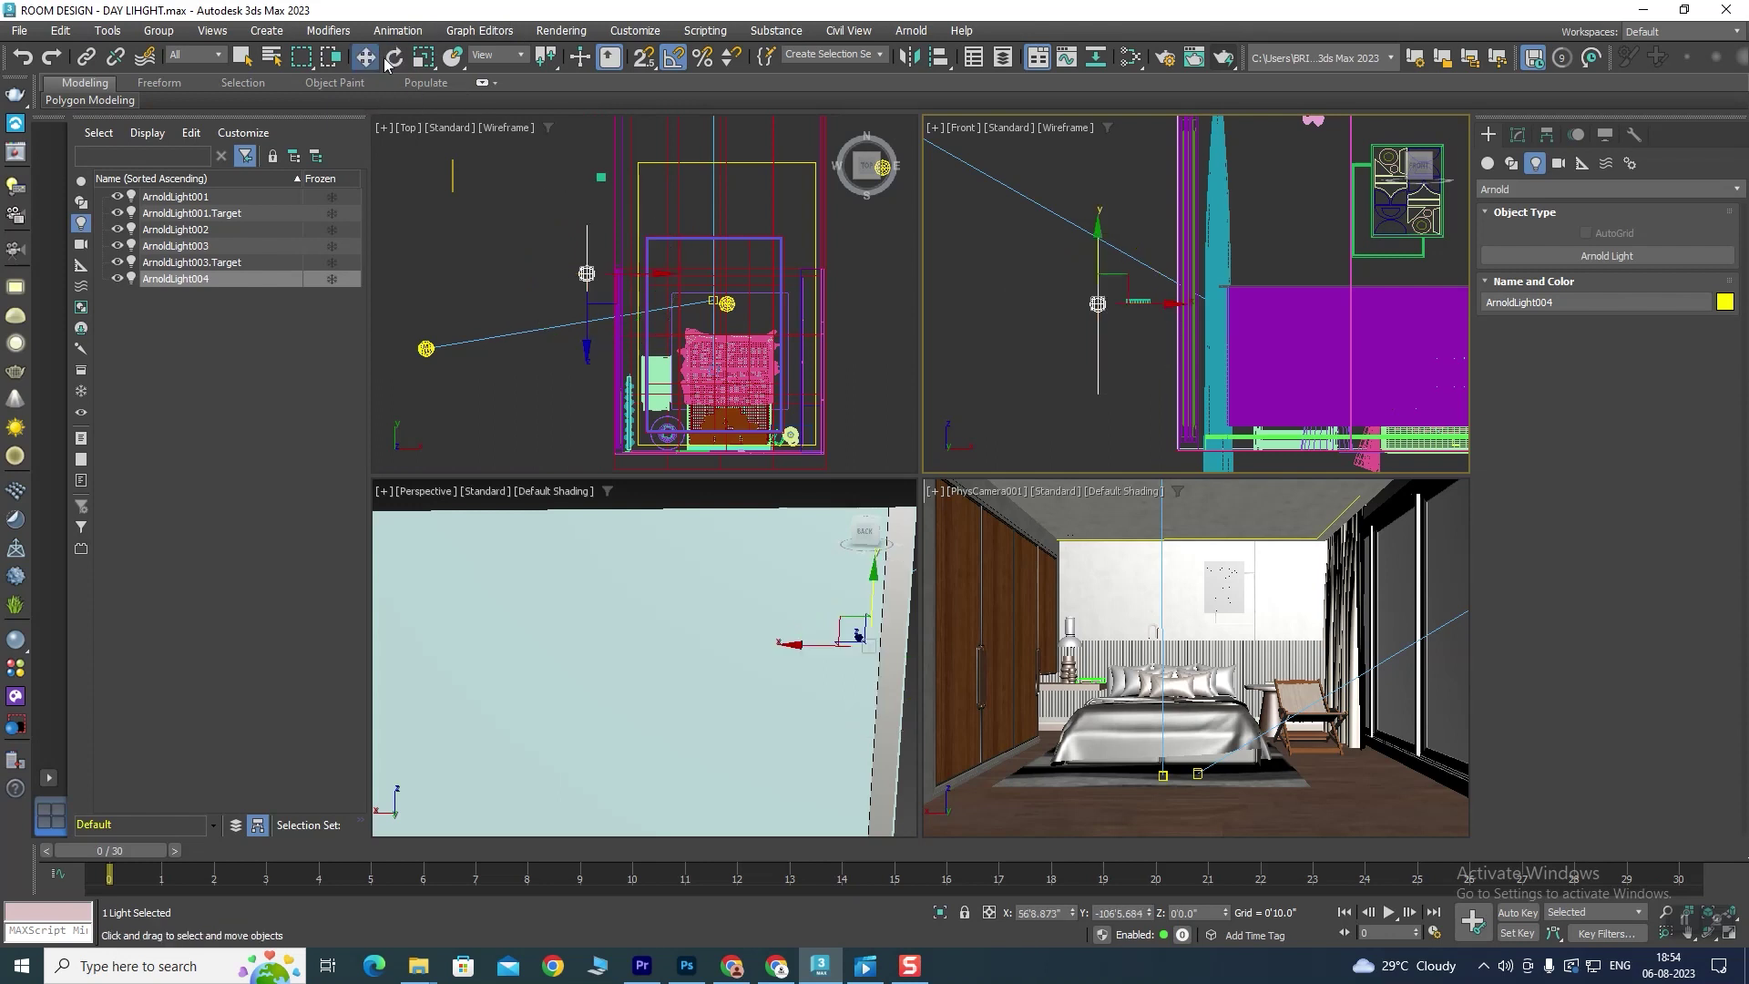
Step: Set the light's Quad X size to 70'0"
left_click(1517, 134)
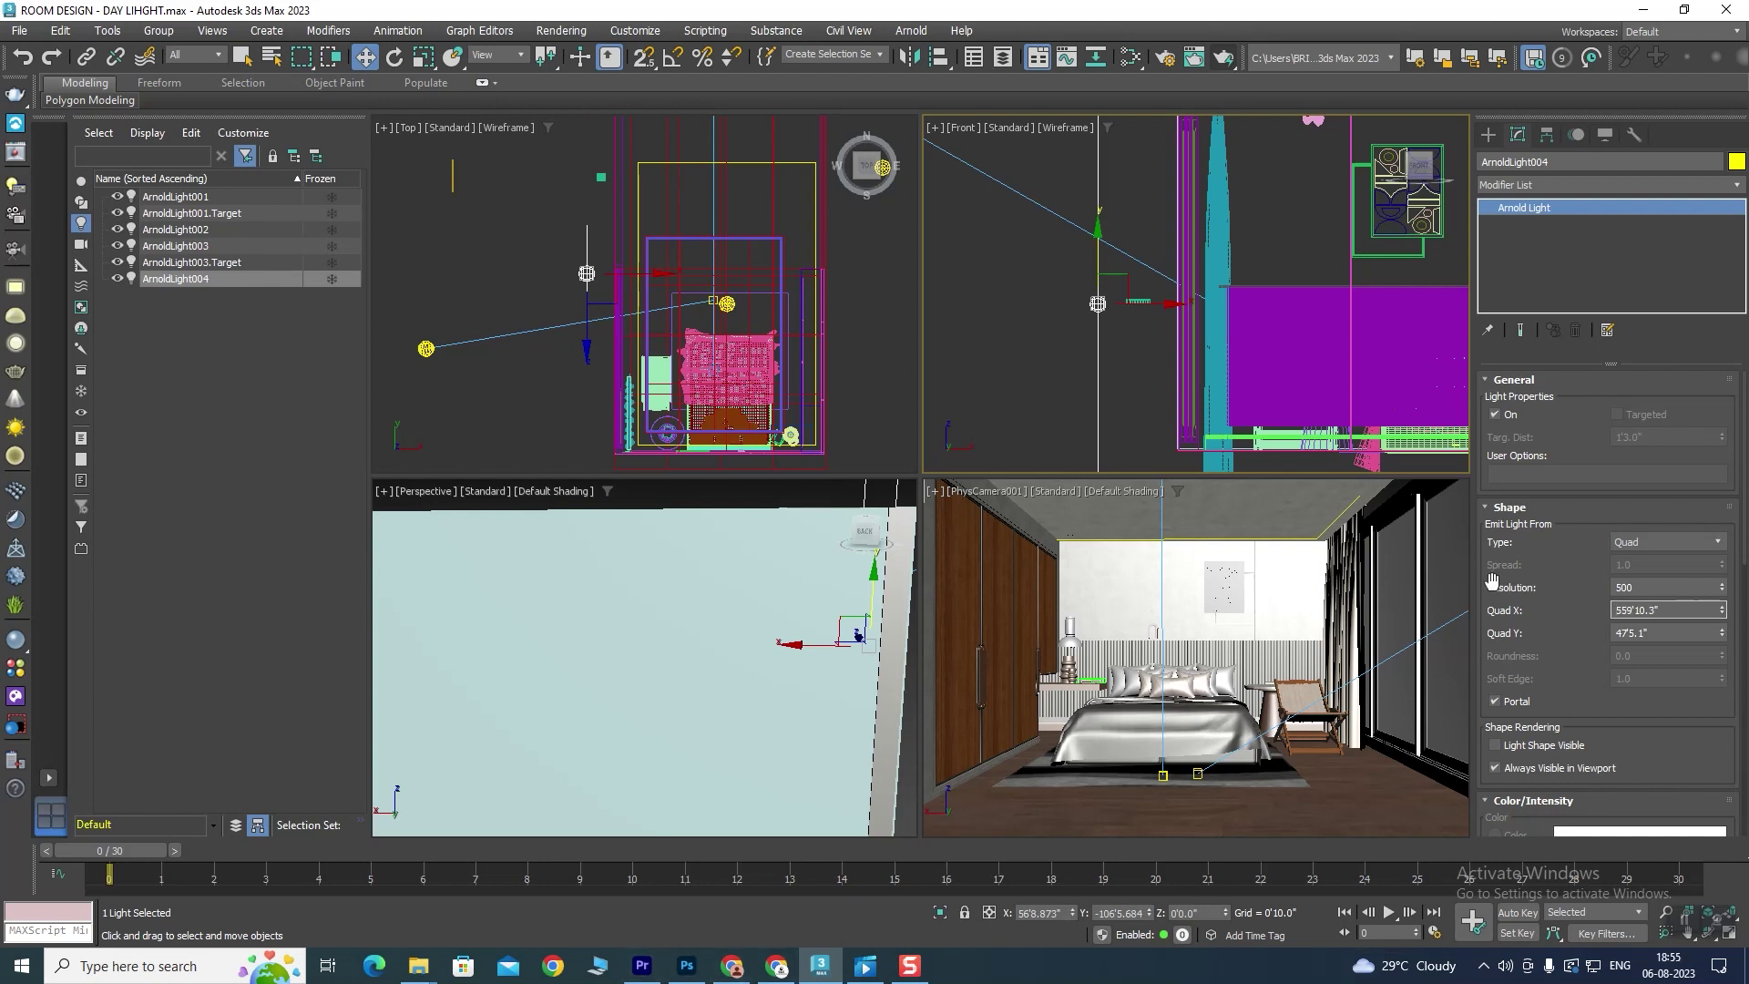
scroll(1113, 304, "down", 5)
scroll(1206, 364, "down", 3)
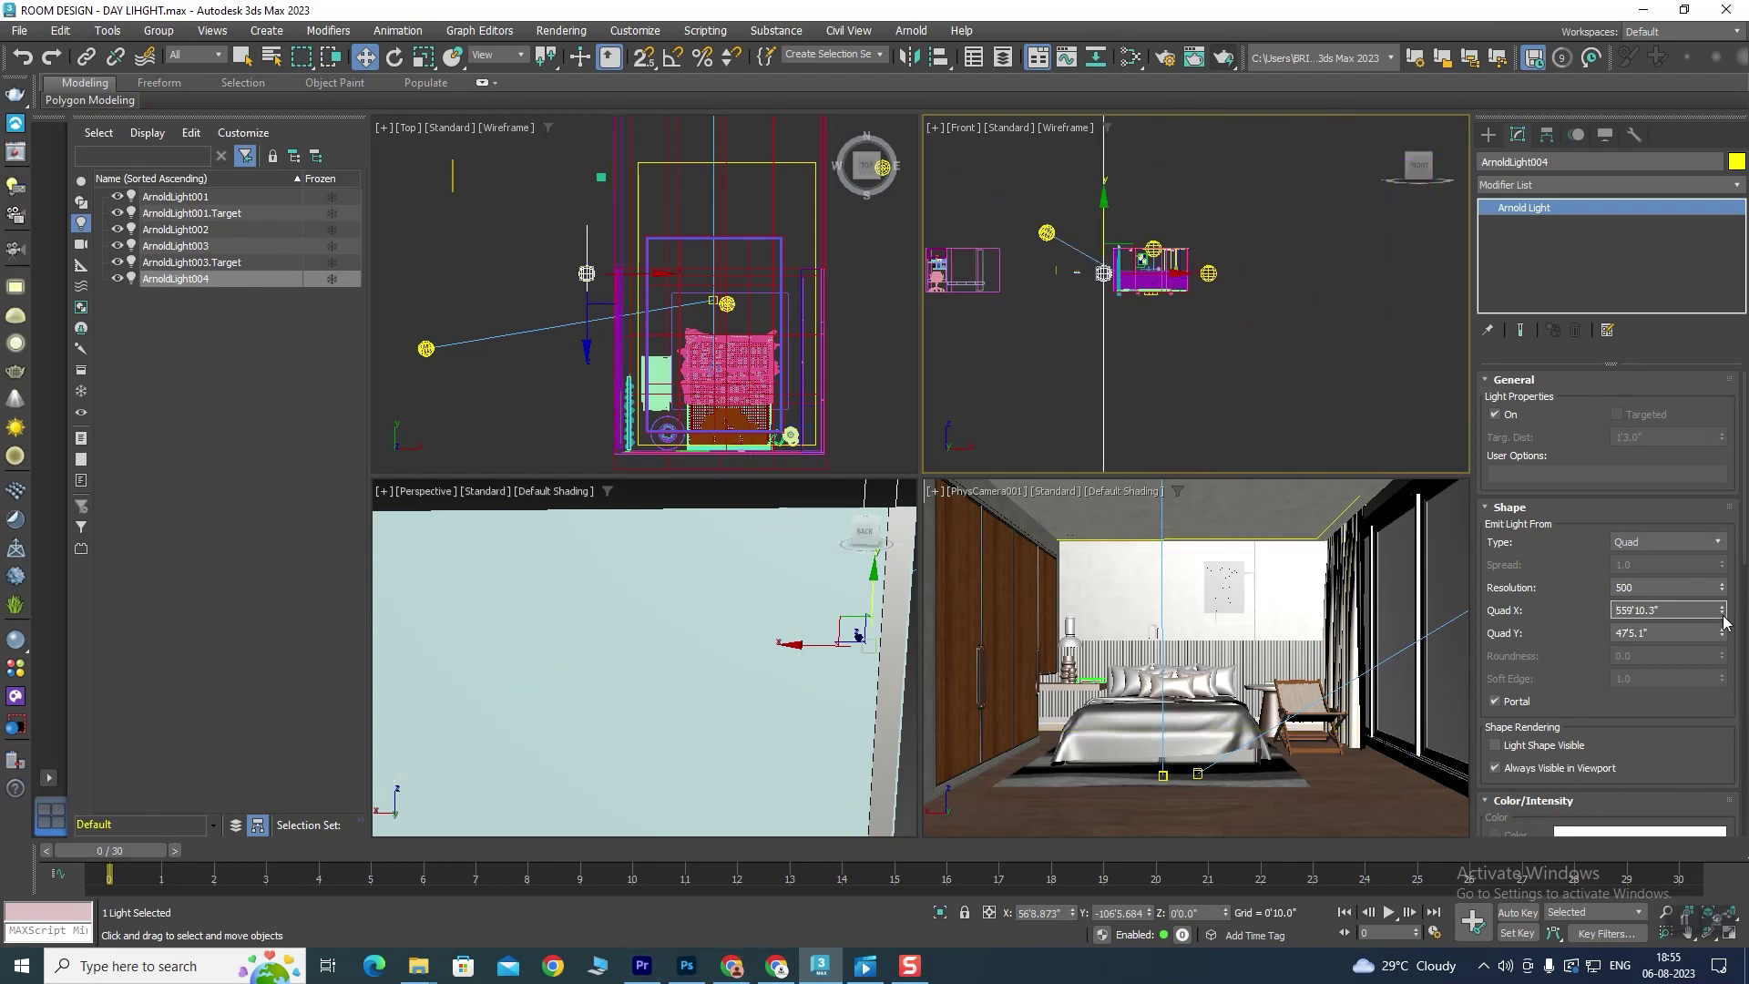
left_click_drag(1723, 616, 1723, 674)
type("100")
key("Return")
scroll(1115, 266, "up", 3)
scroll(1115, 266, "up", 3)
left_click(1665, 612)
key("Return")
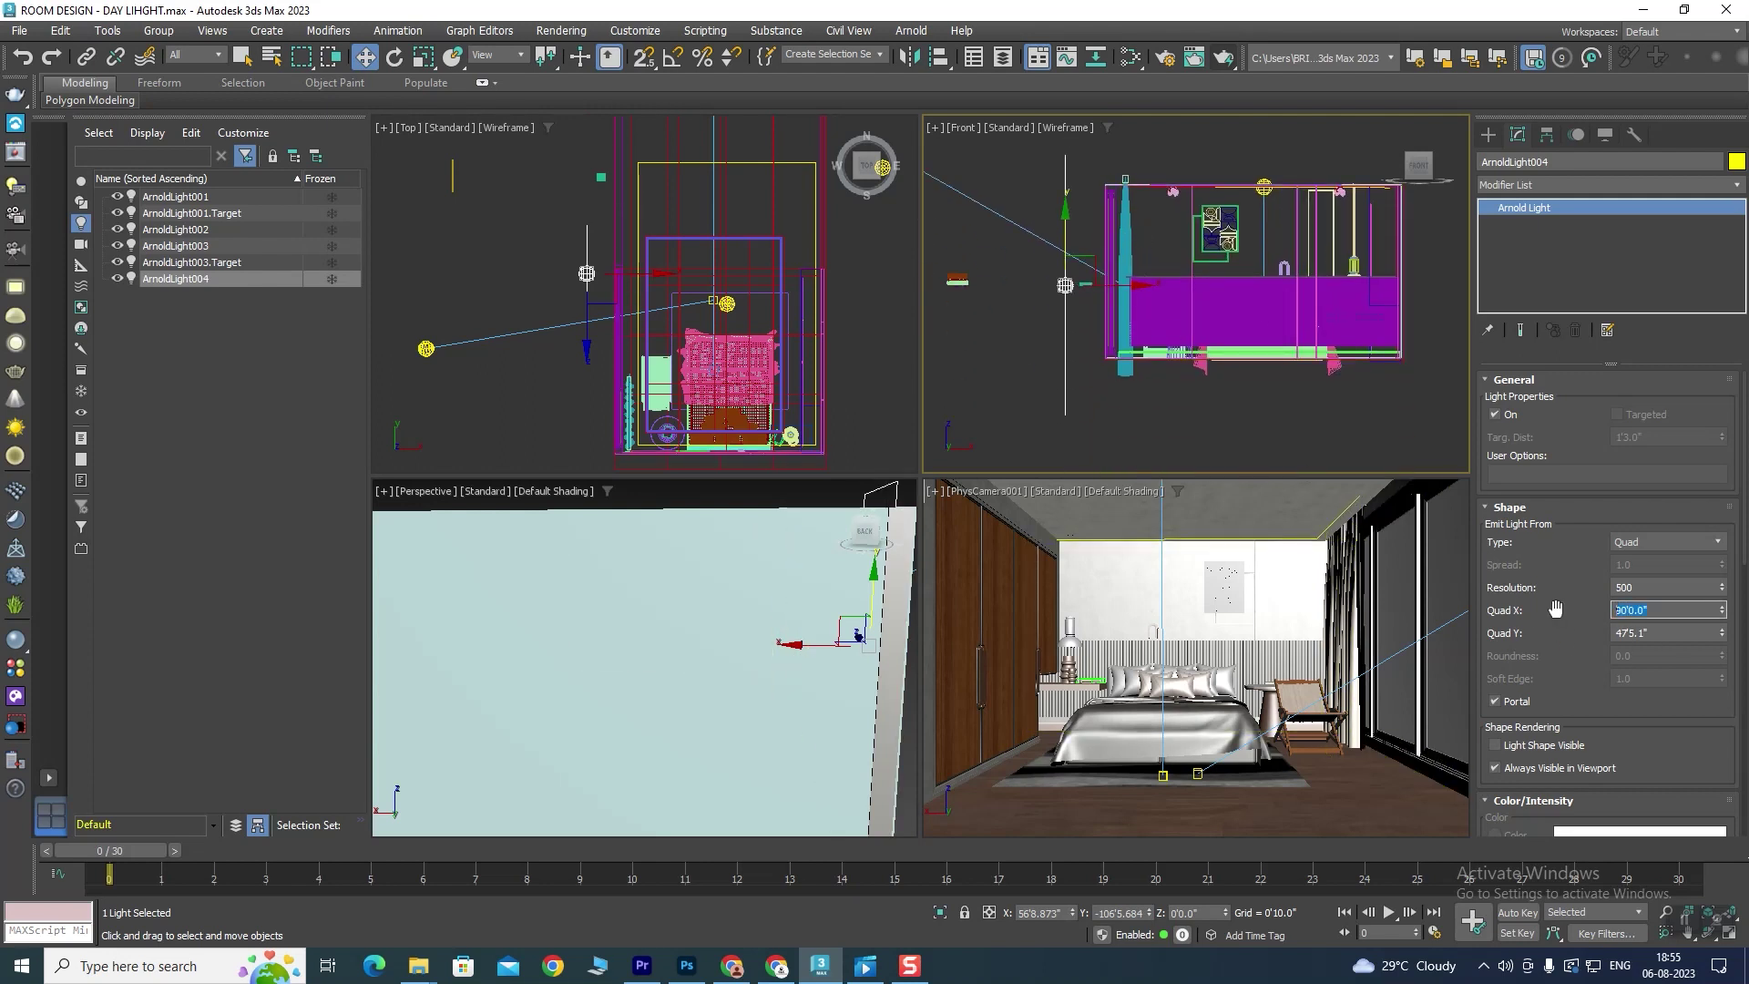
type("0")
key("Return")
Step: Set the light's Quad Y size to 150'0"
left_click_drag(1721, 632, 1685, 297)
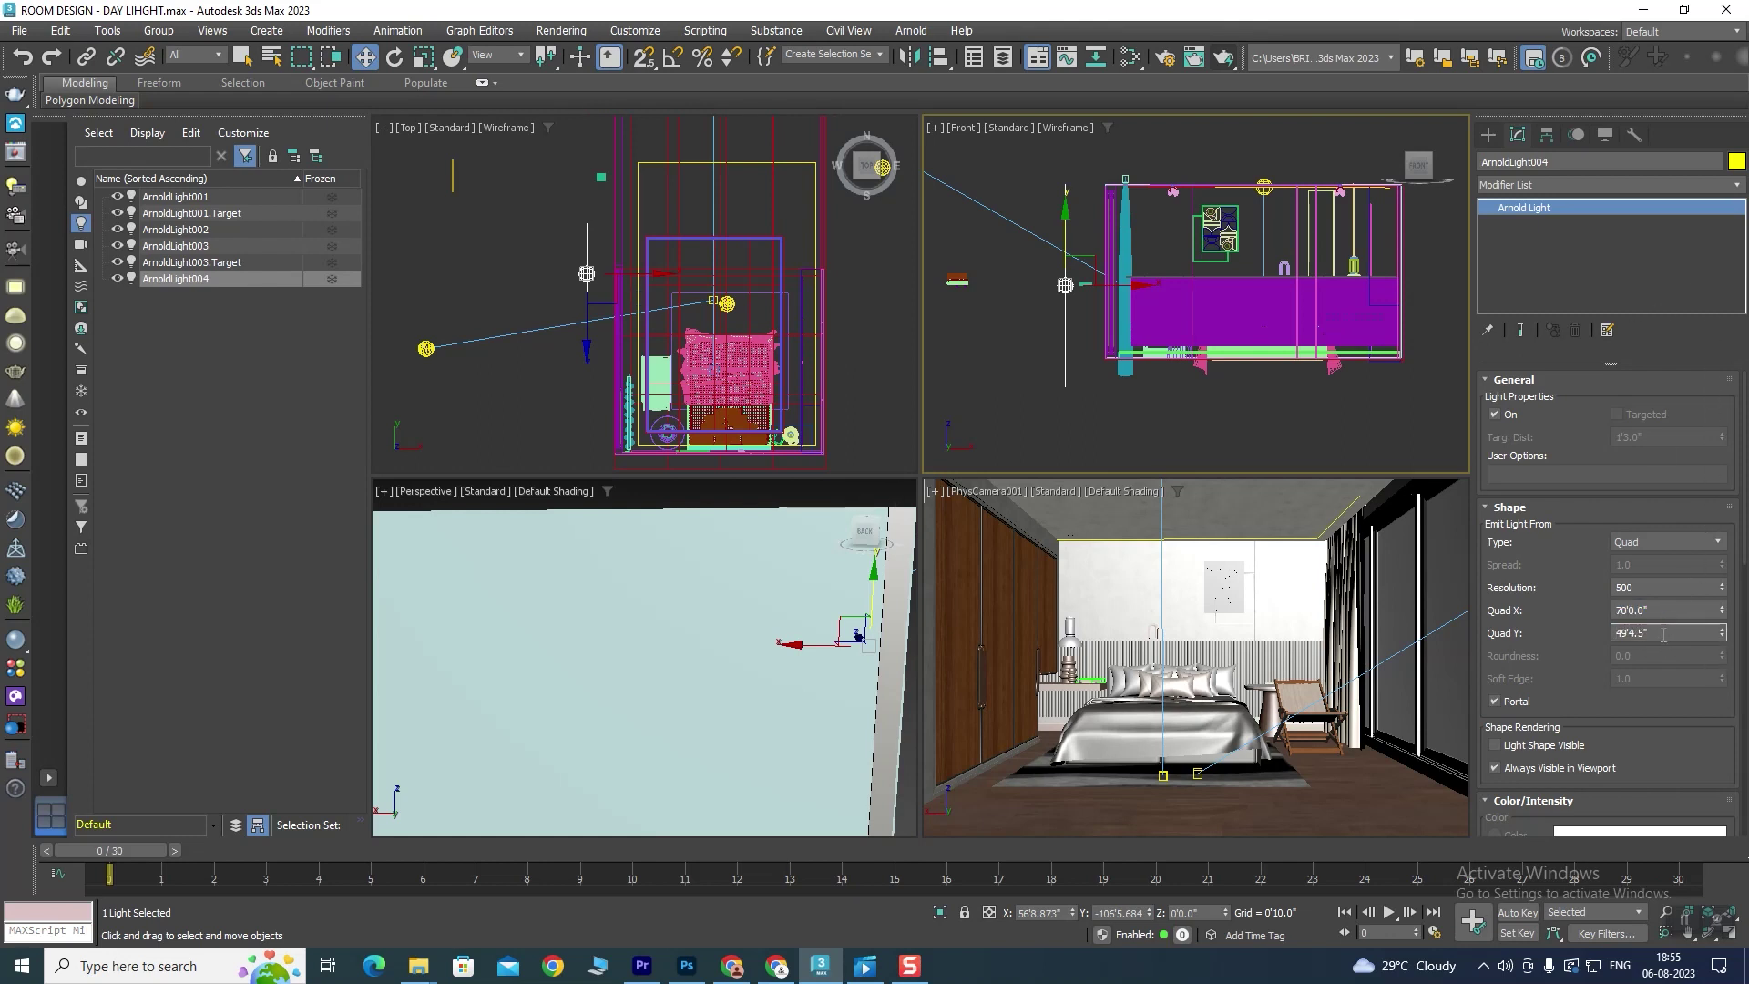
type("1")
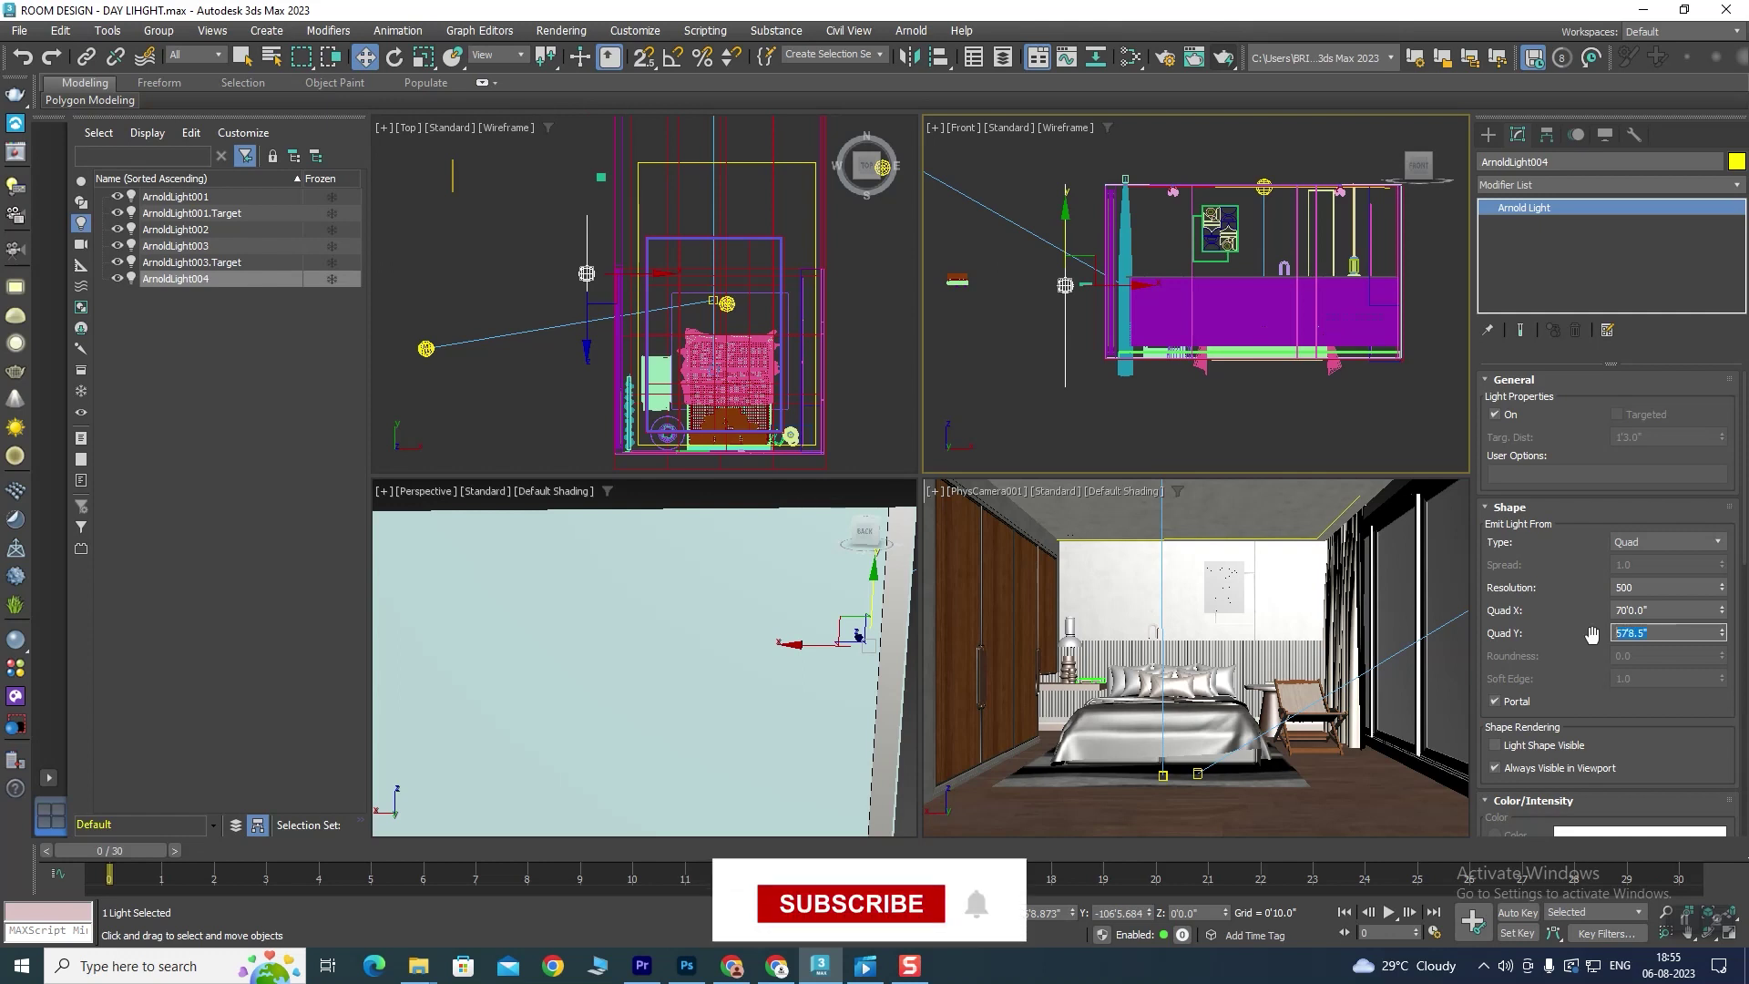
key("Return")
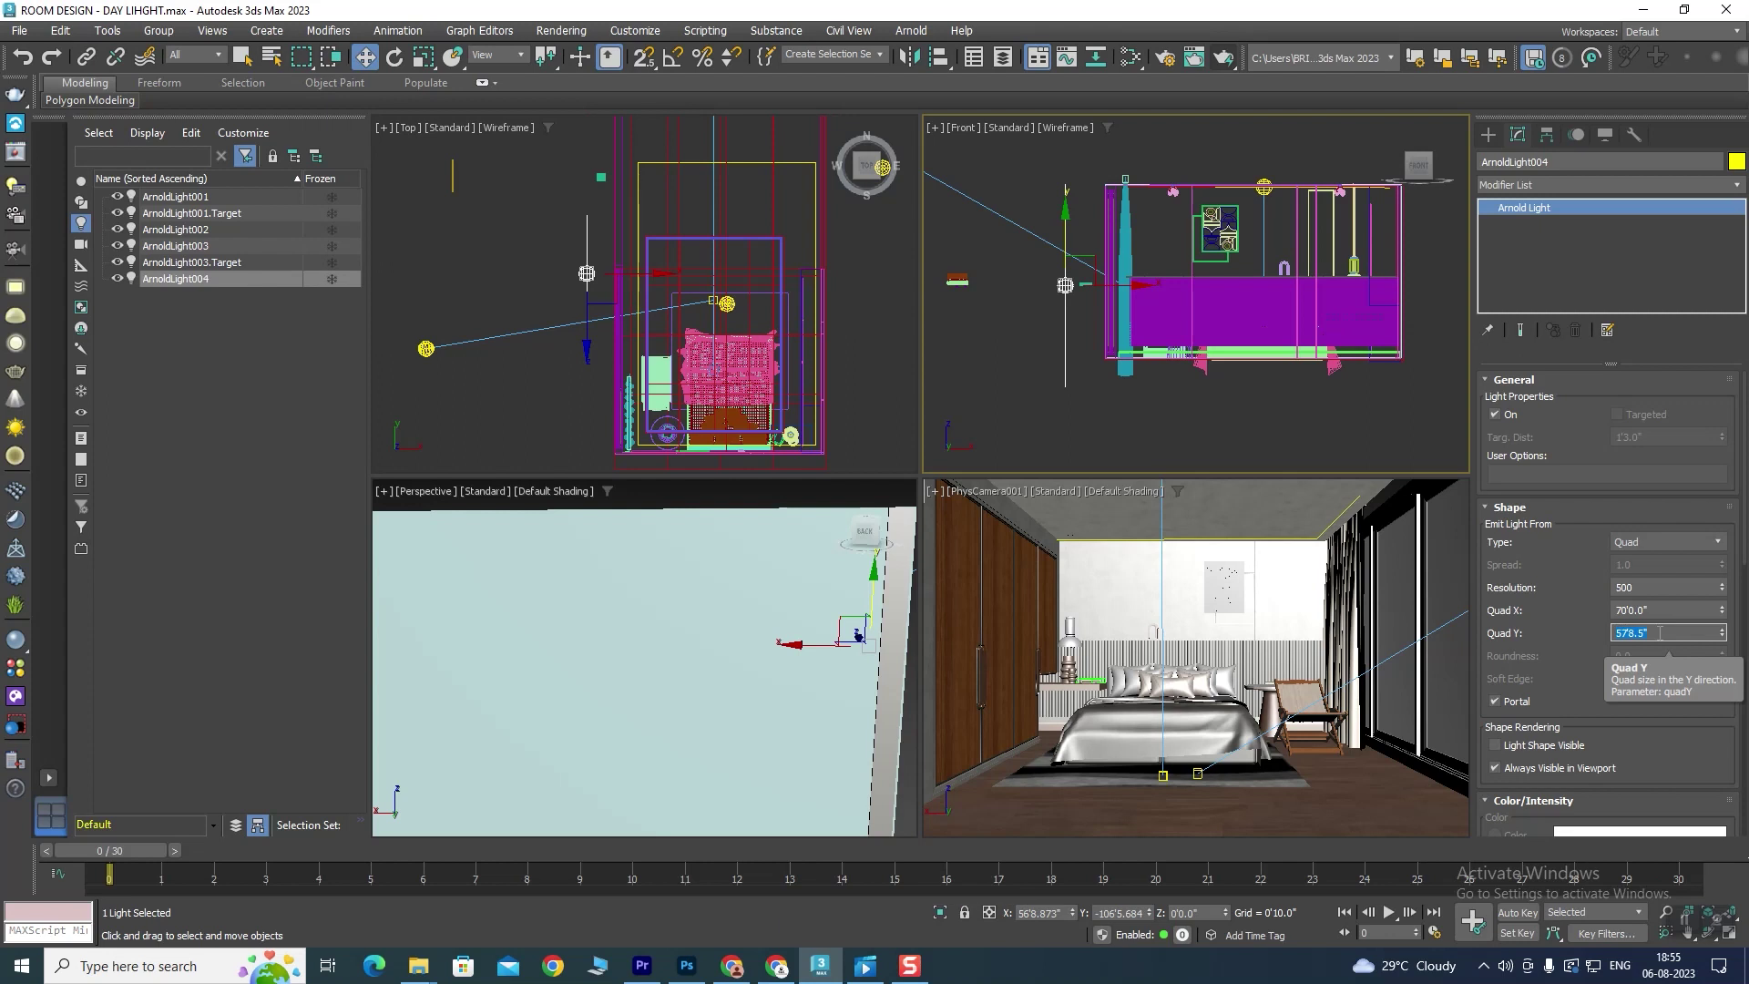
type("300")
key("Return")
scroll(574, 257, "down", 3)
type("200")
key("Return")
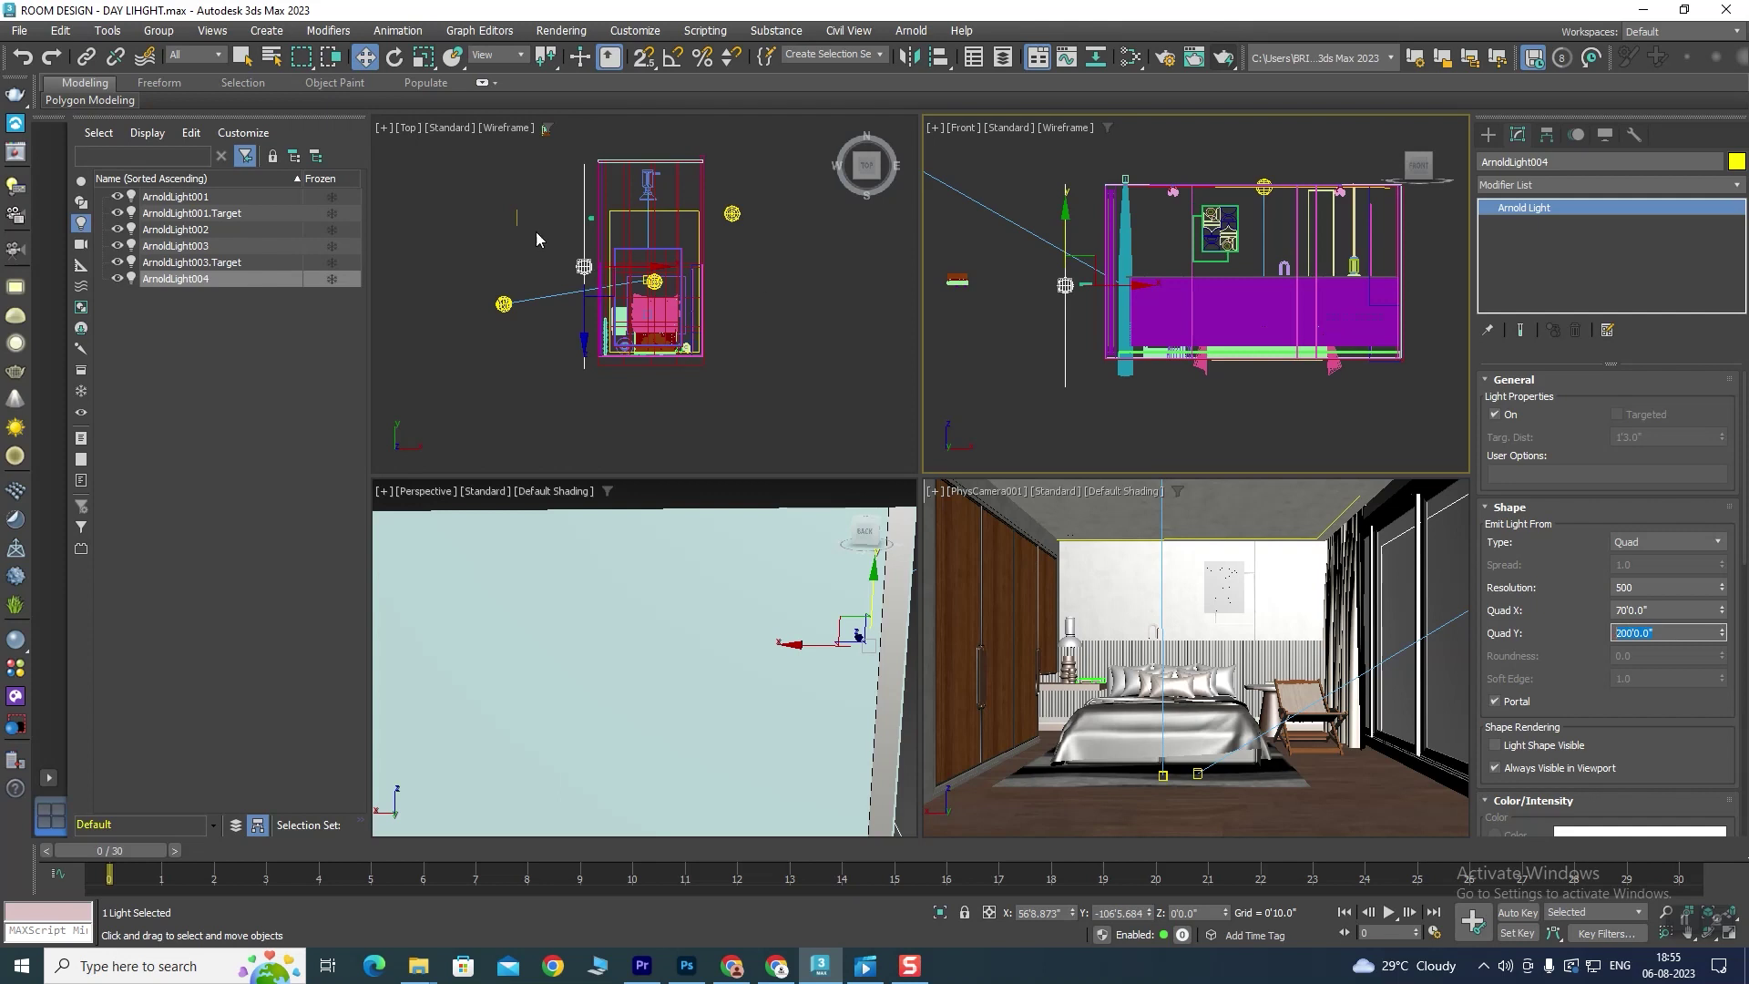
scroll(544, 245, "up", 2)
type("1")
key("Return")
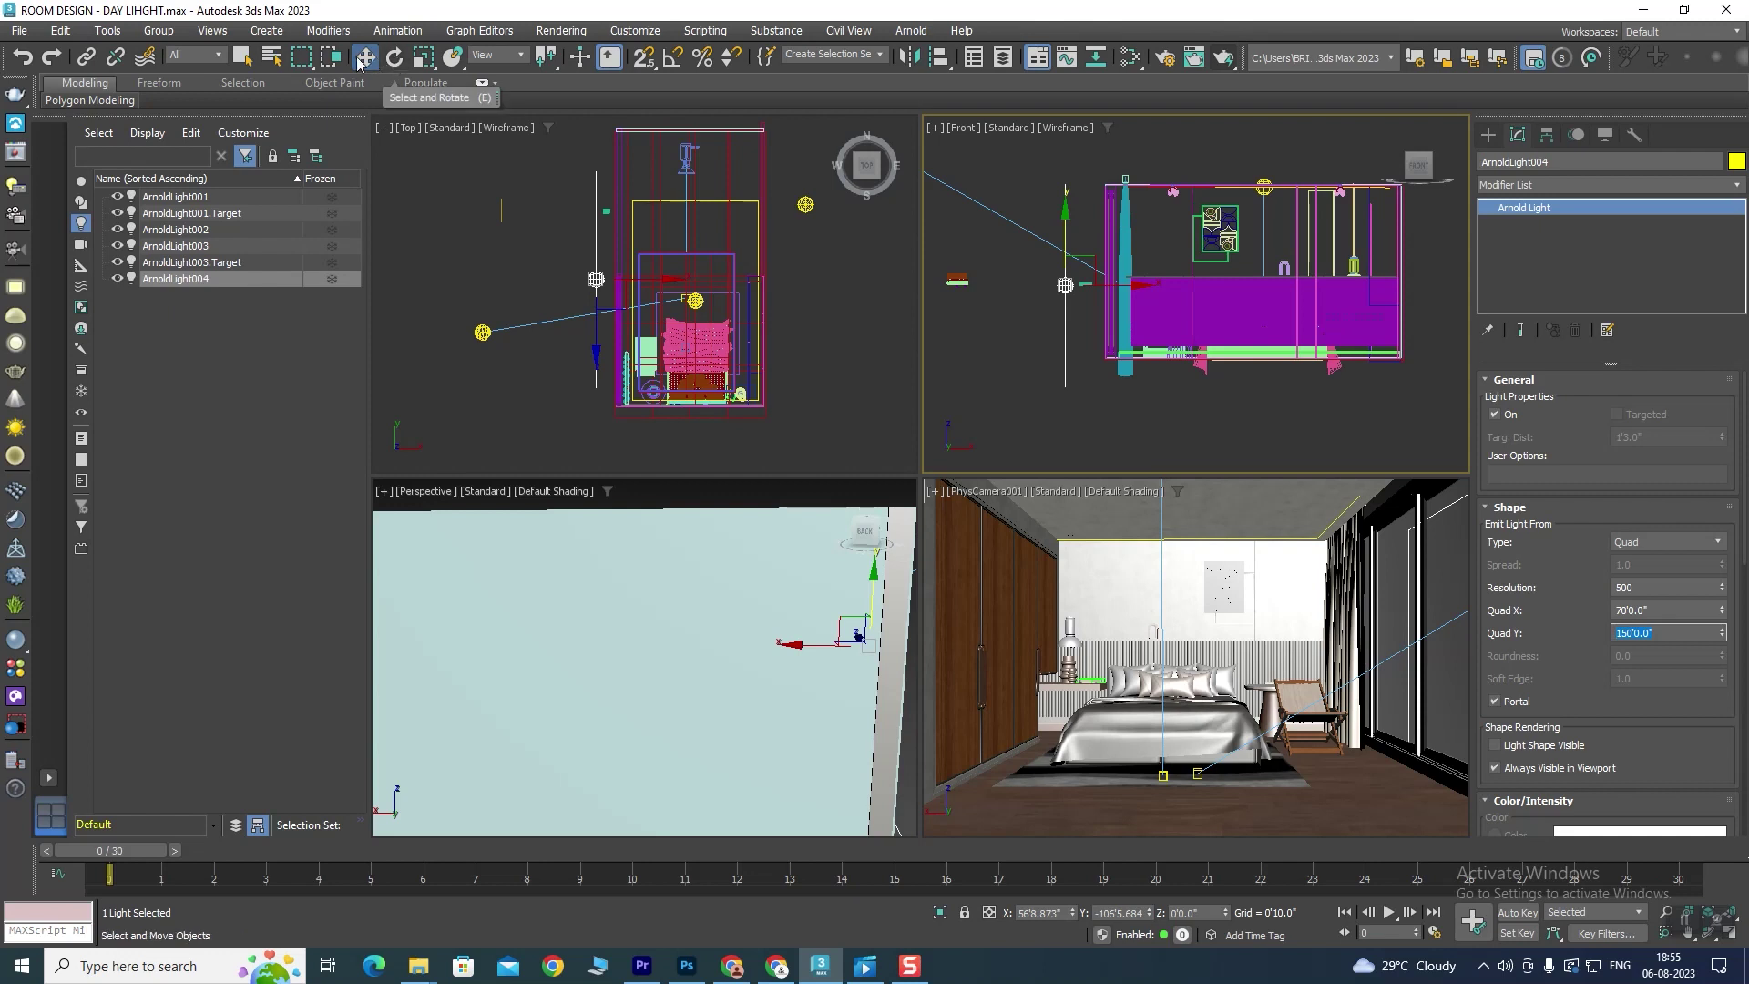
Step: Move ArnoldLight004 toward the window, raise it, and shift it sideways into the opening
left_click(590, 280)
left_click_drag(595, 279, 595, 267)
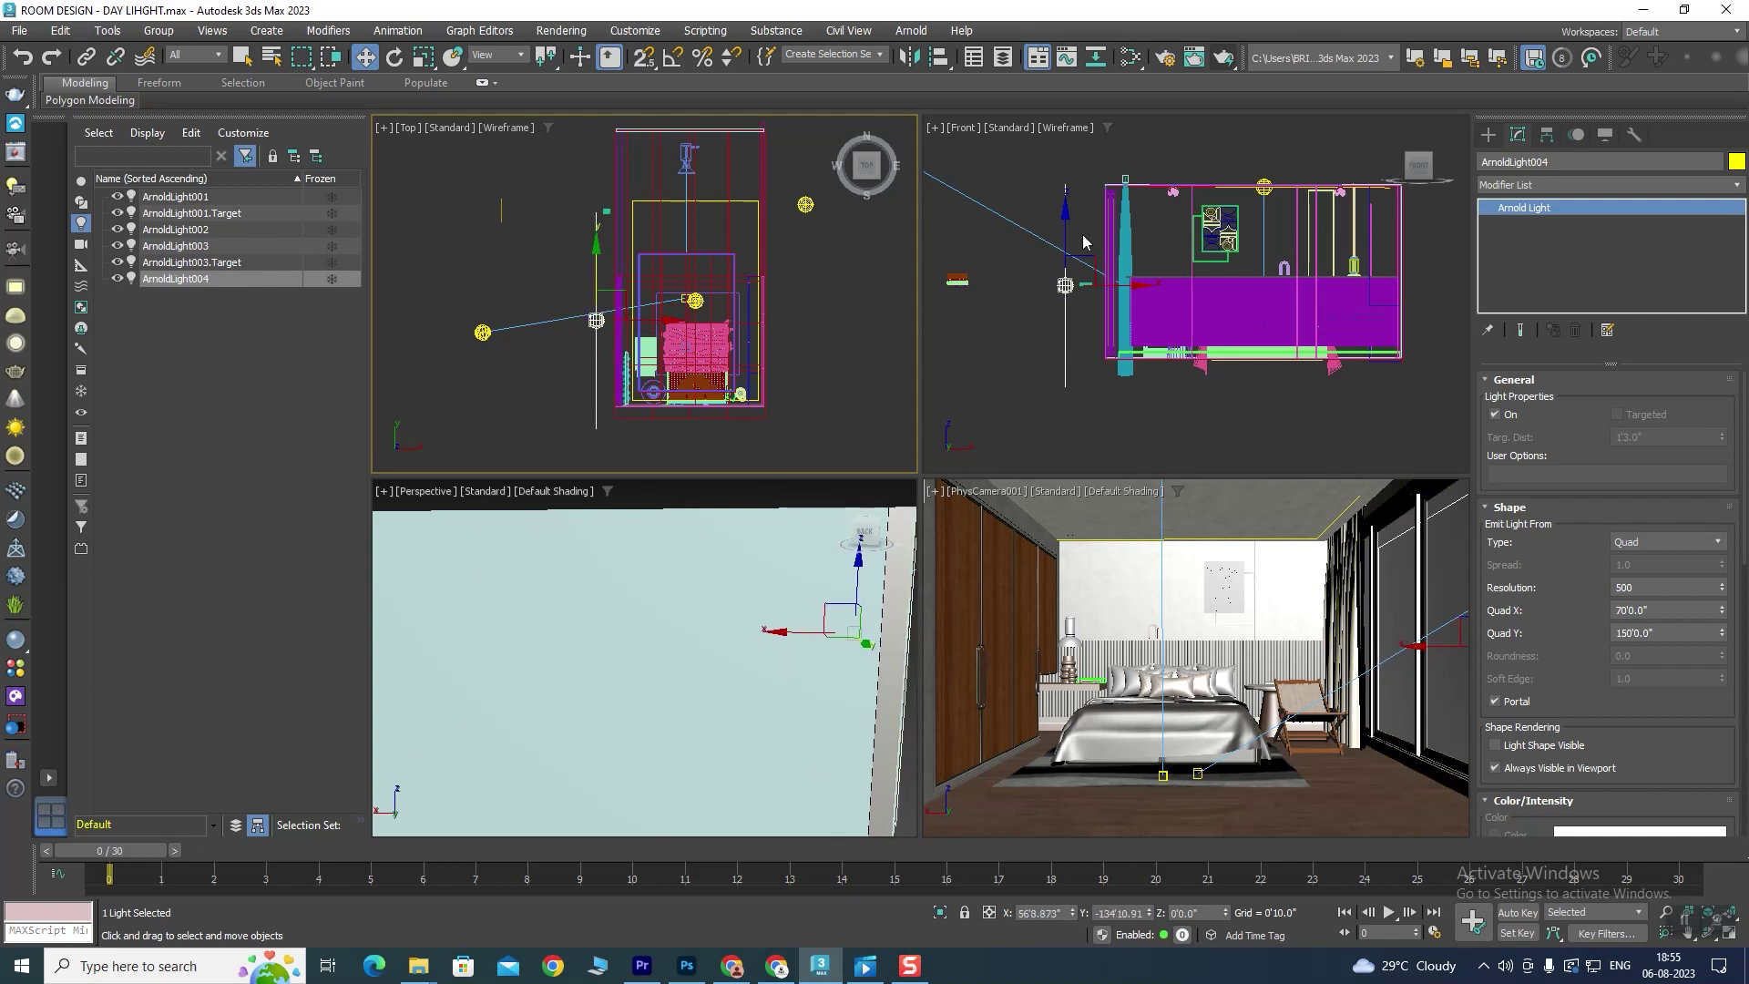
scroll(1048, 244, "up", 1)
scroll(1048, 244, "up", 2)
left_click_drag(1048, 244, 1049, 197)
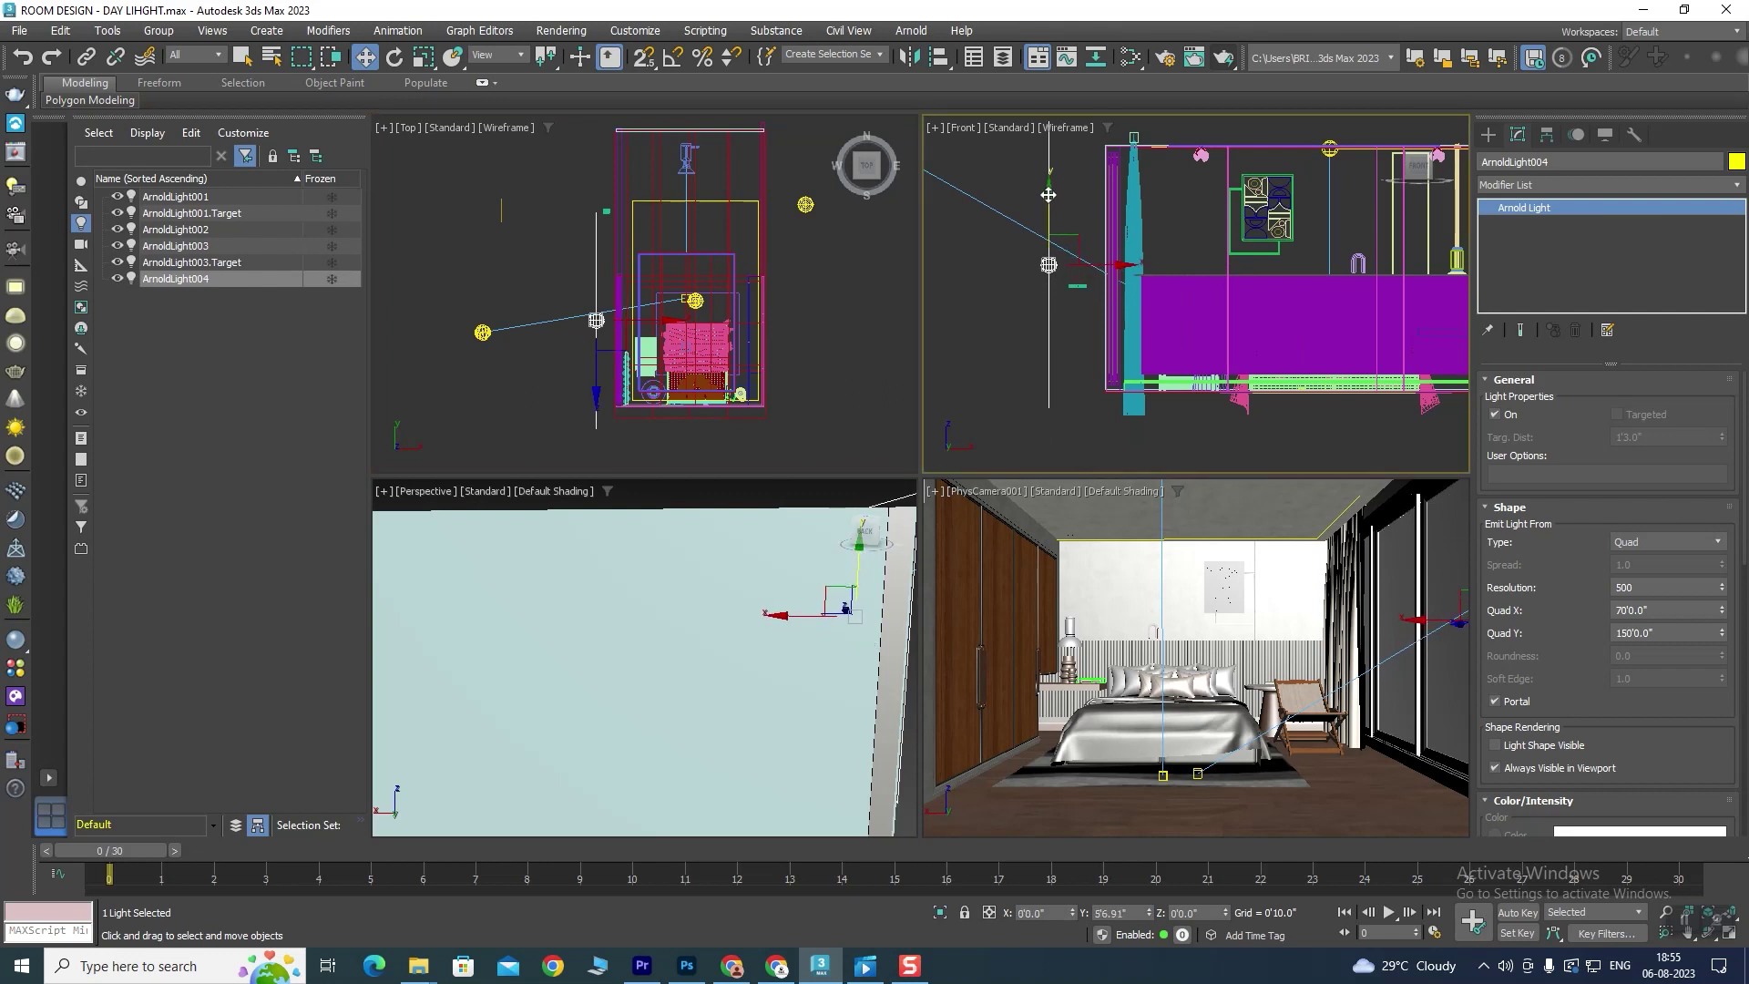
left_click_drag(1122, 270, 1154, 270)
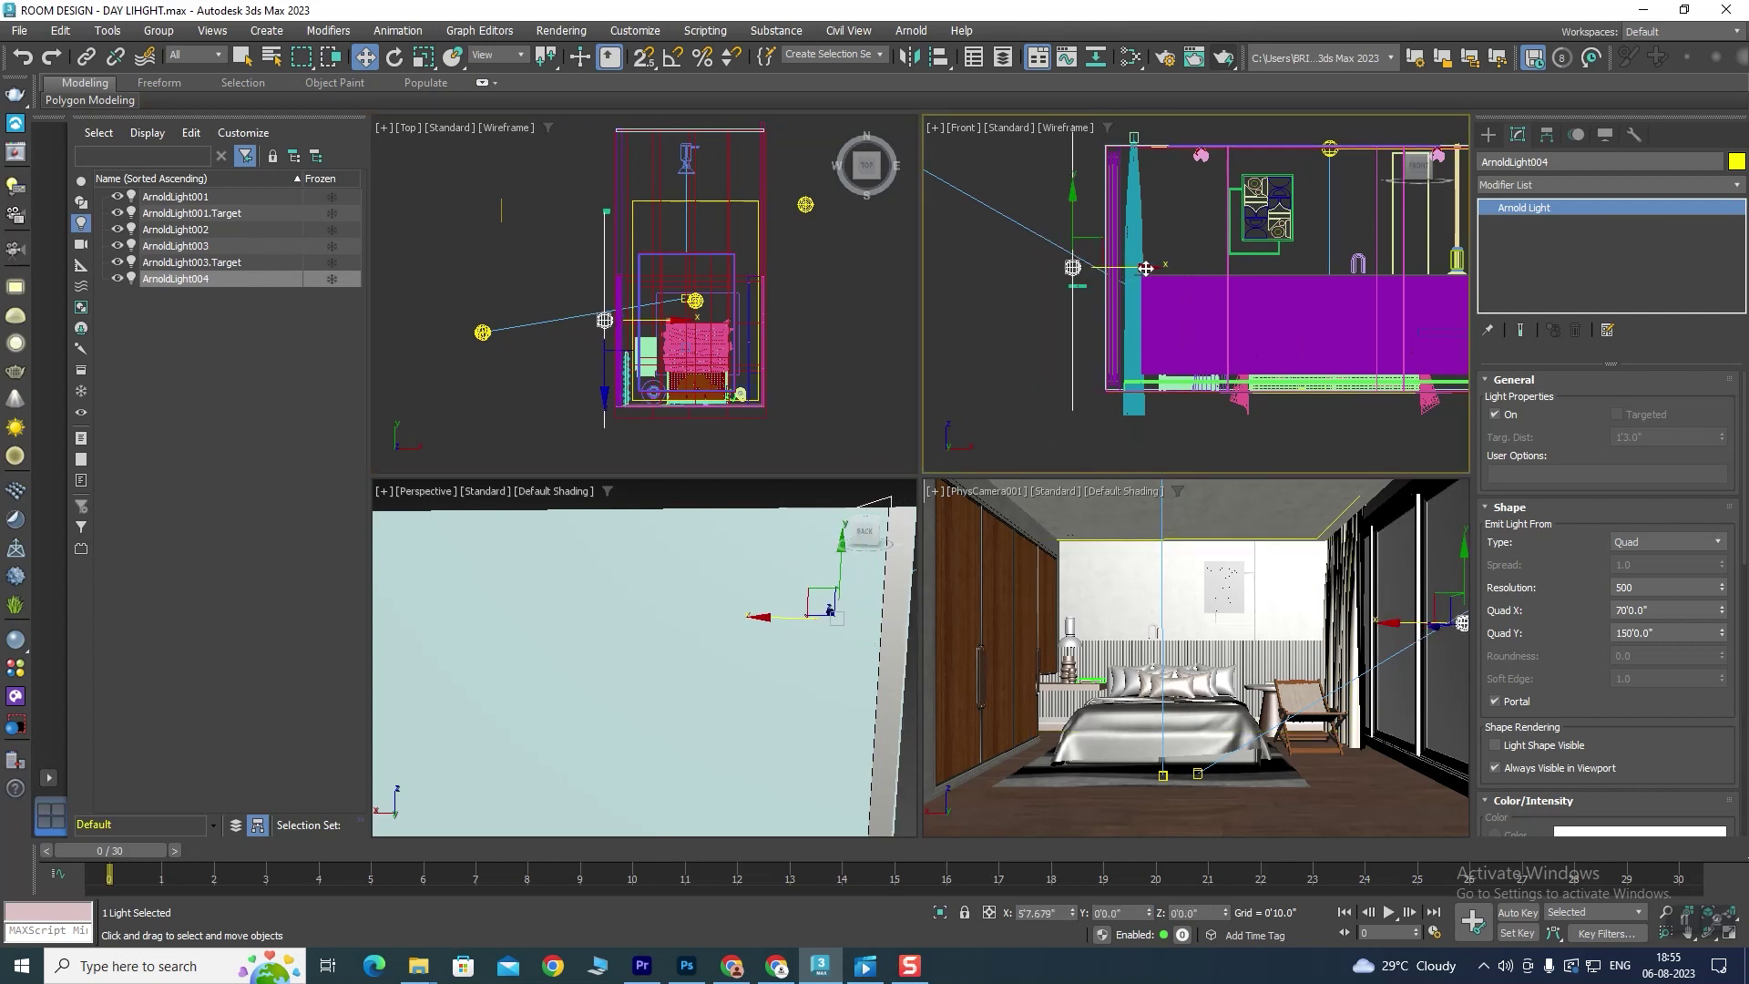
left_click(1219, 589)
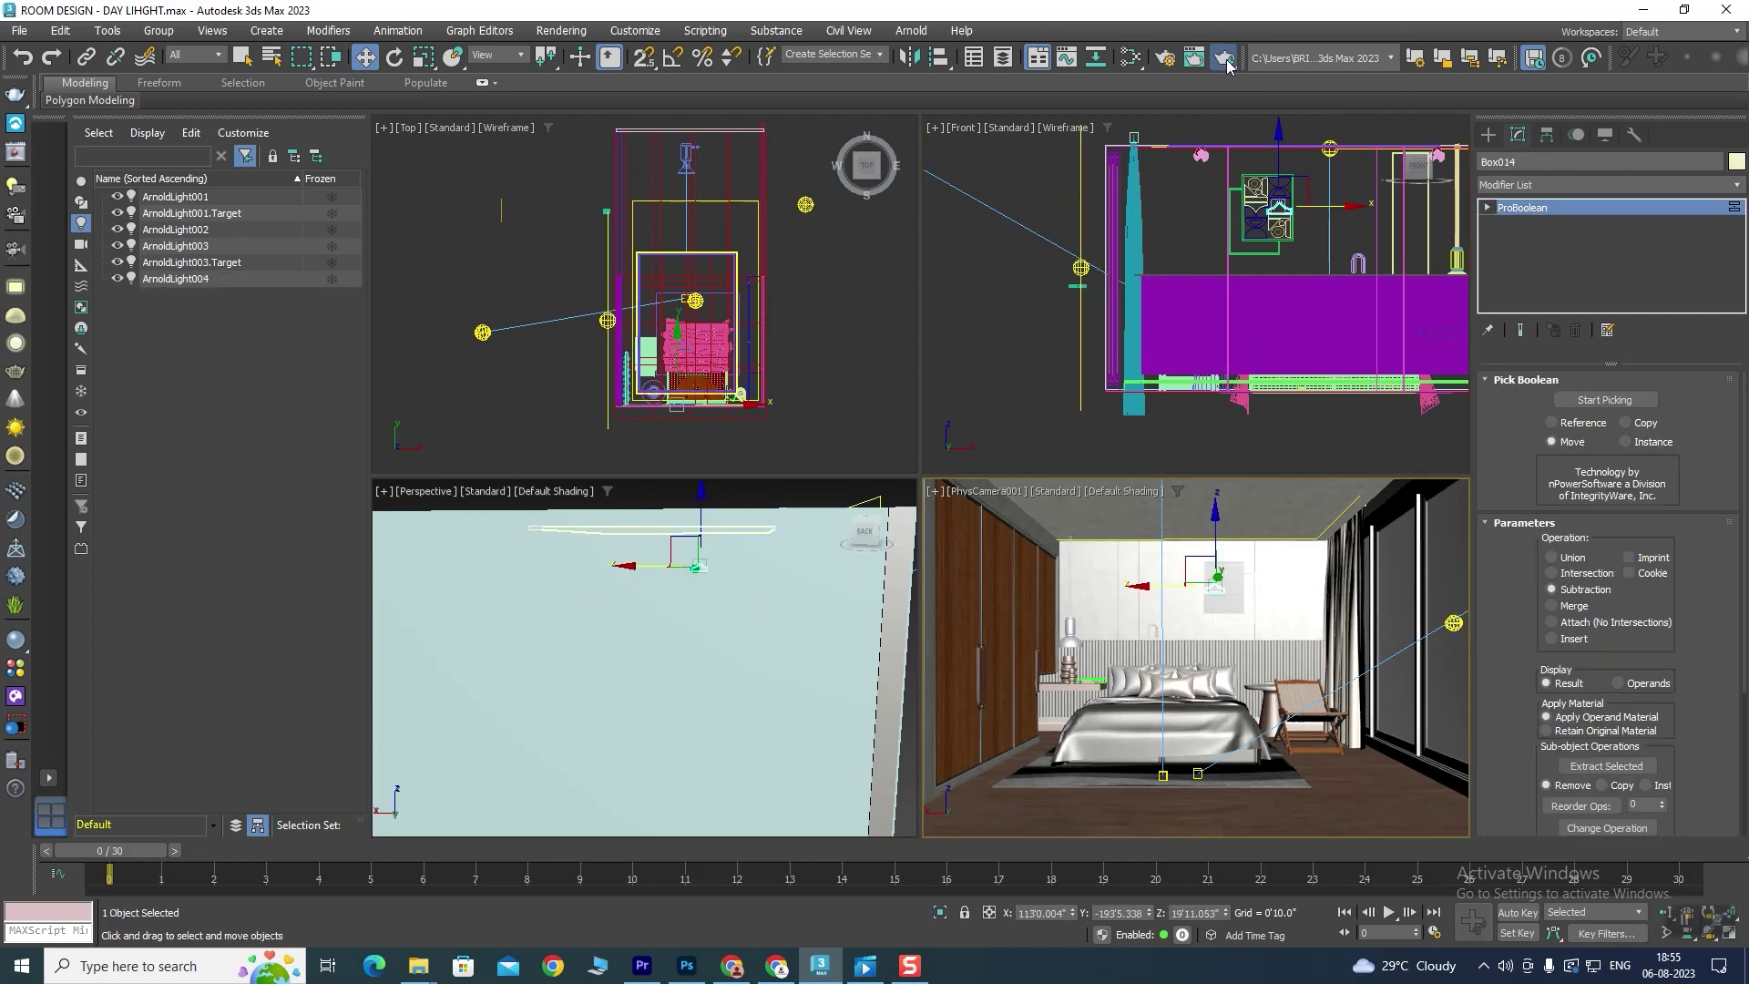
left_click(1225, 58)
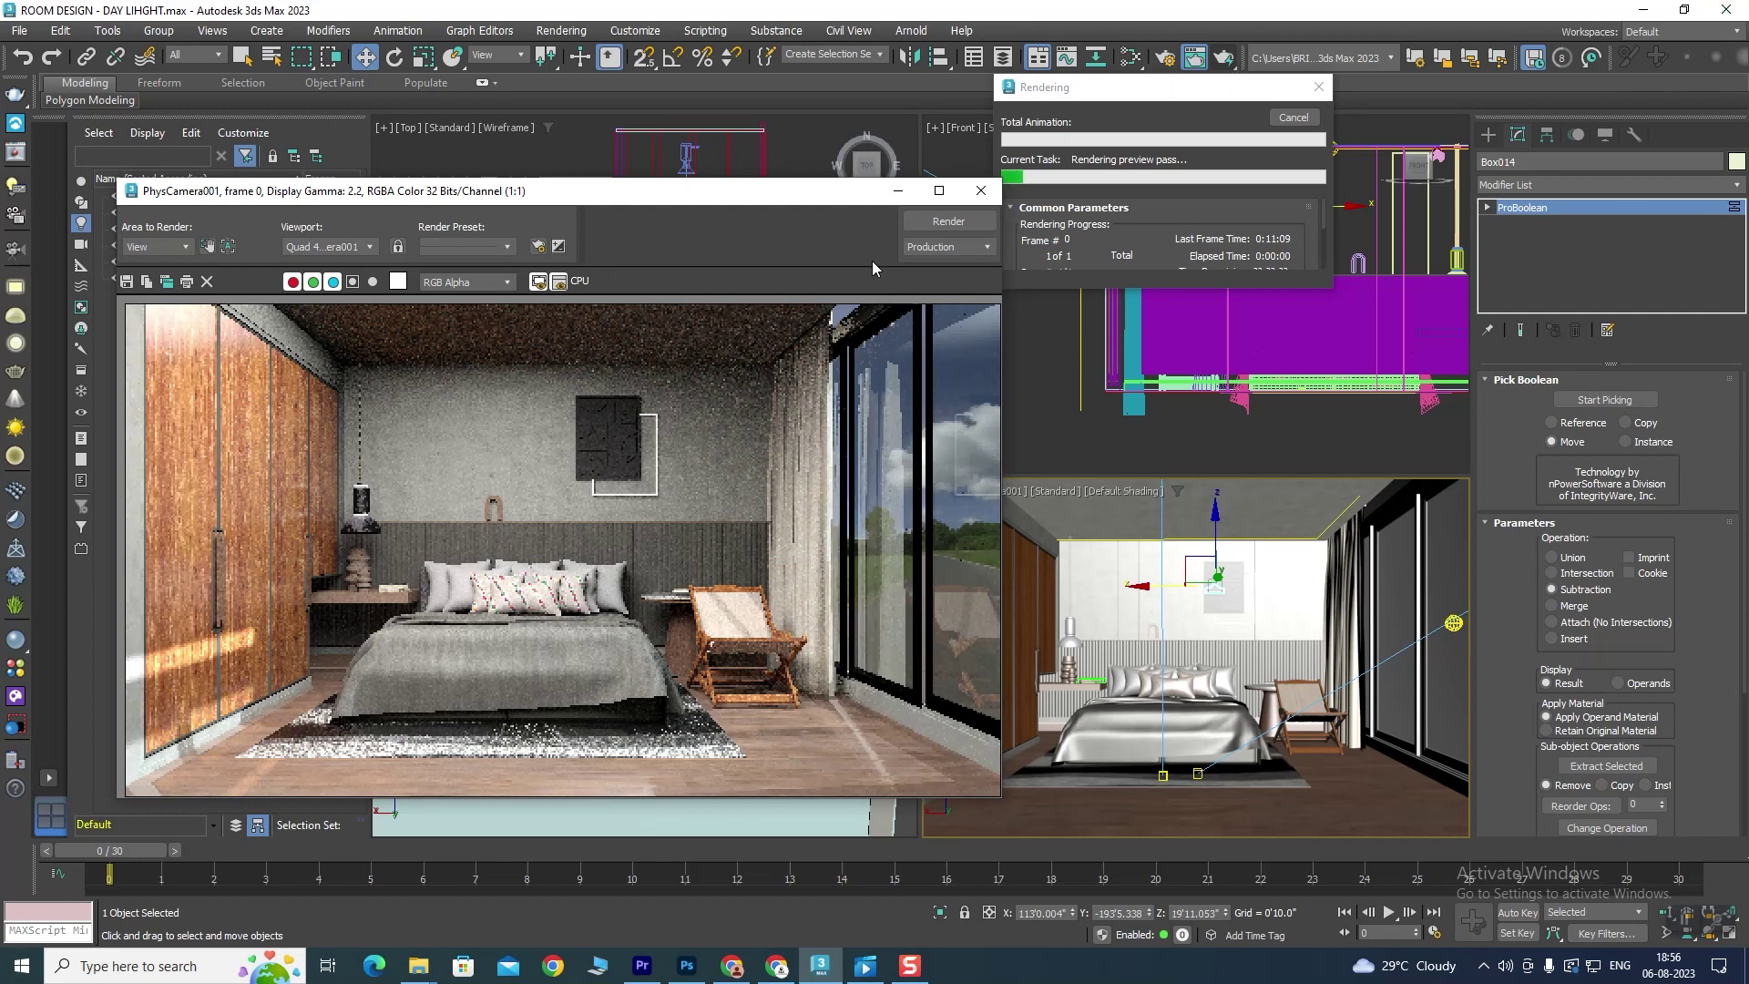
left_click(1292, 119)
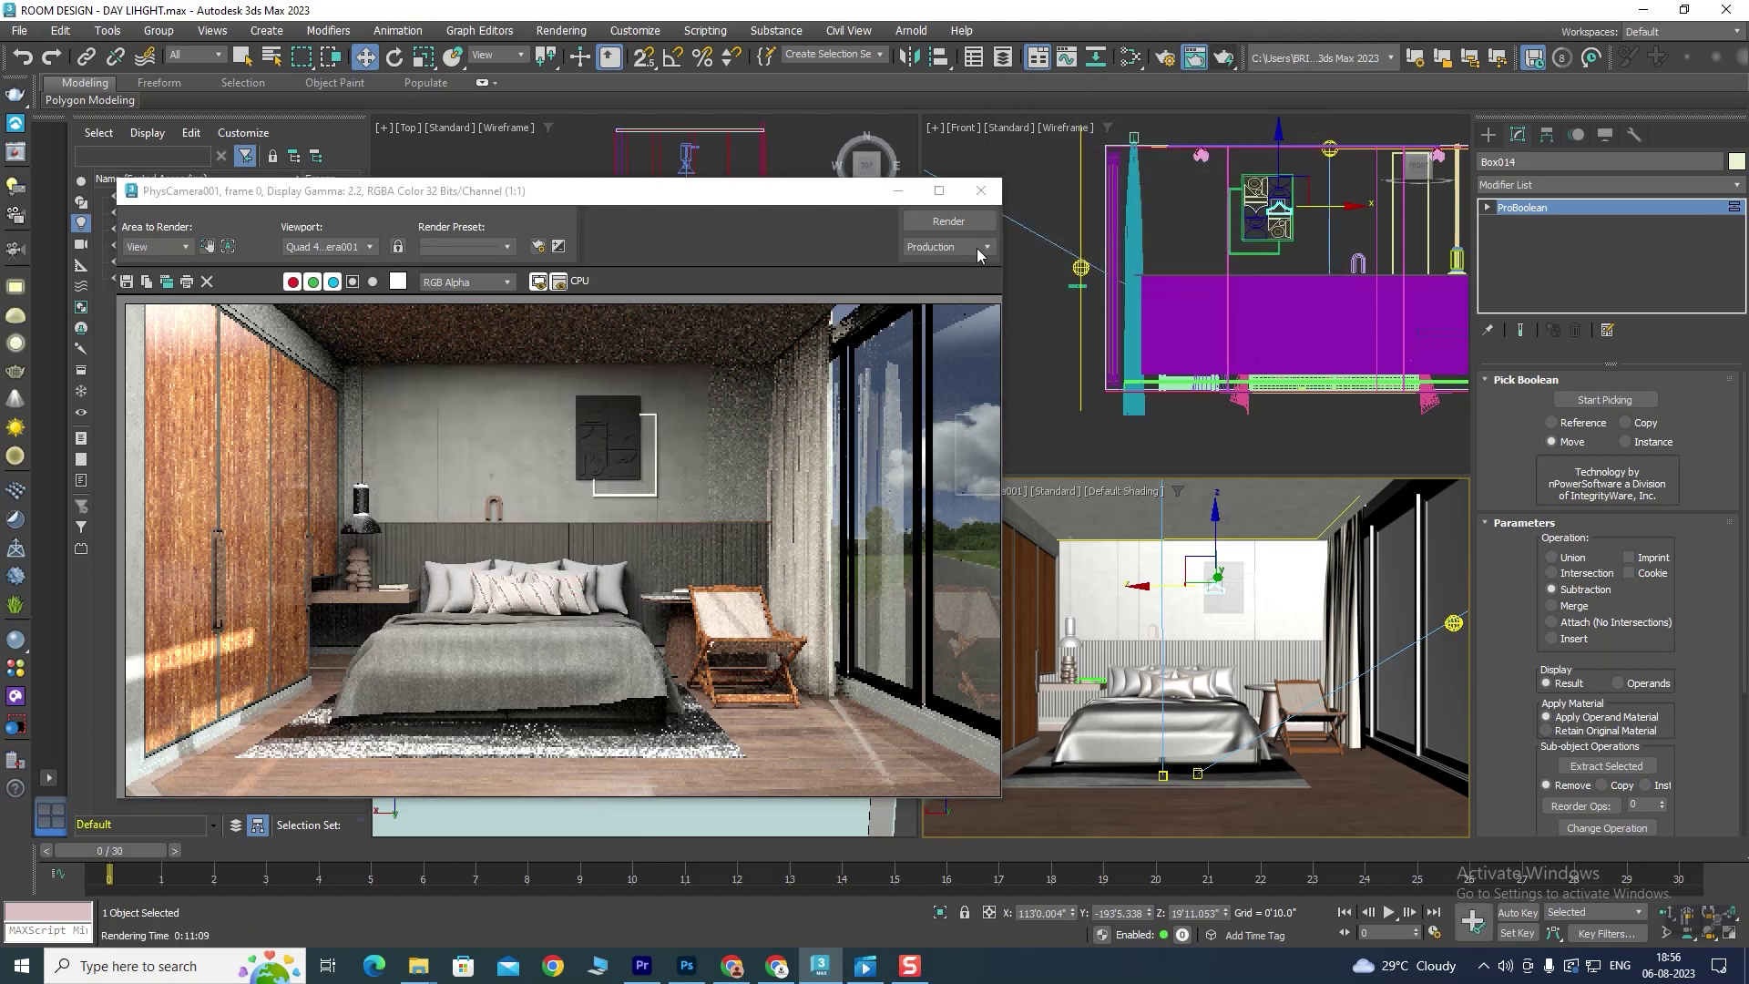
left_click(981, 193)
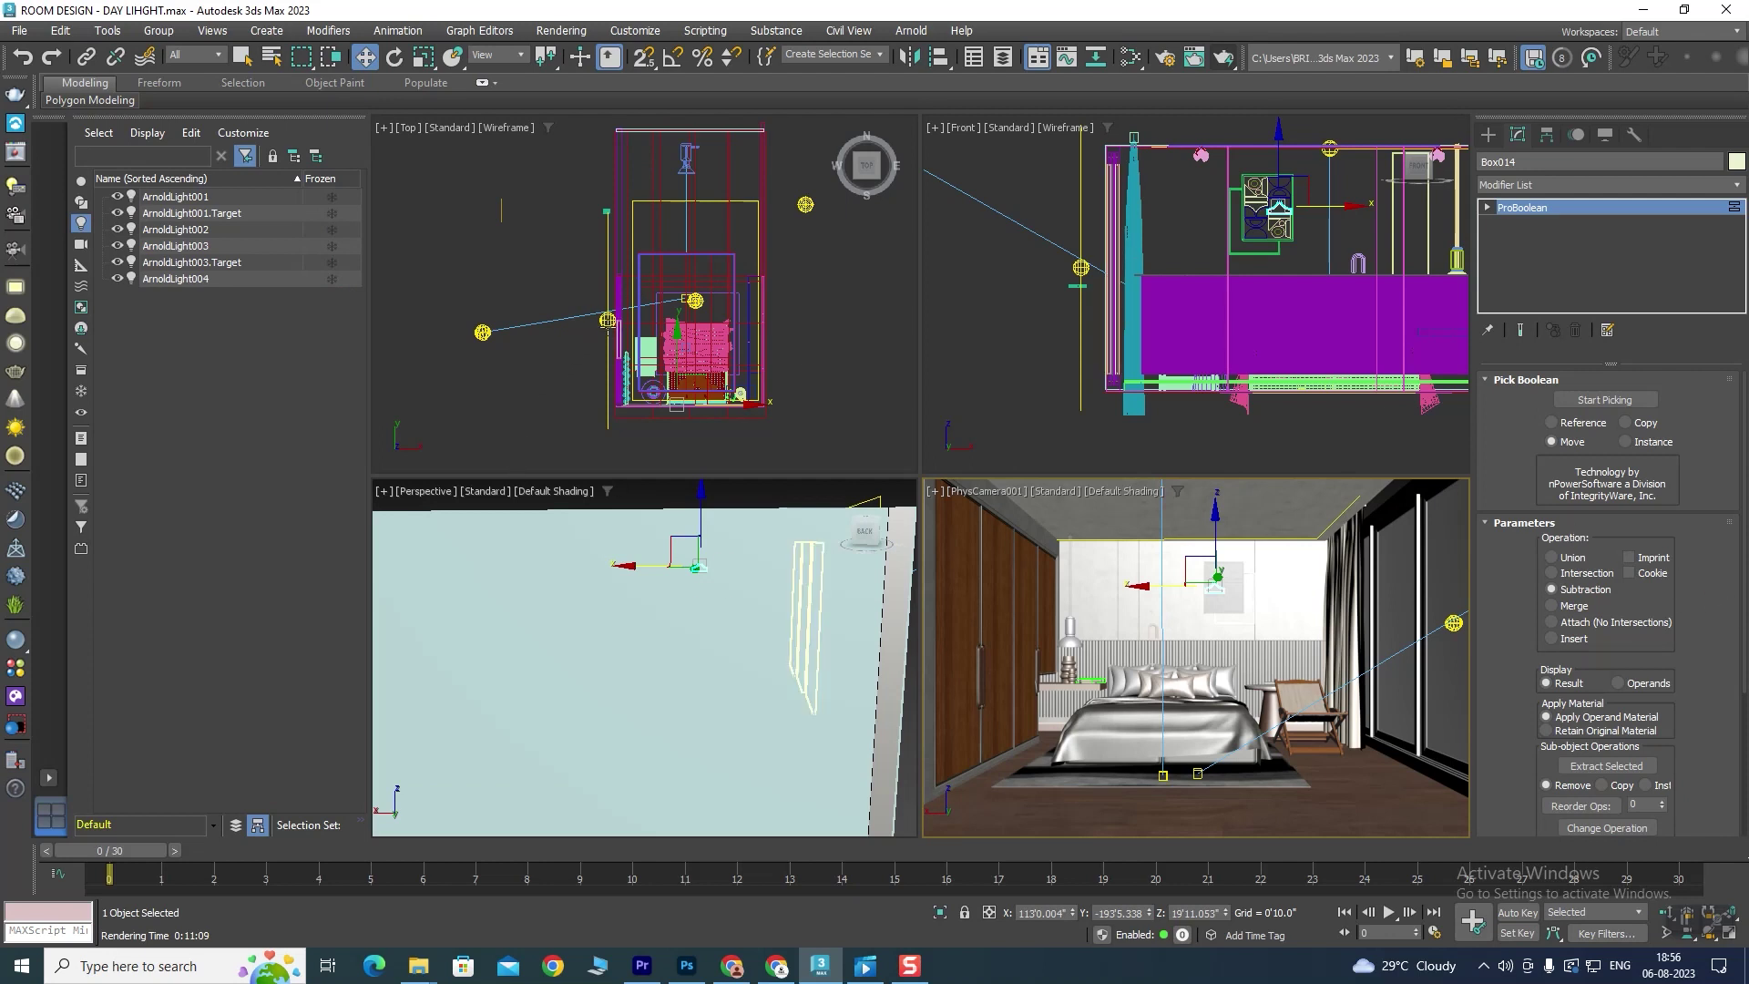
Step: Reselect the portal light, keep its shape as Quad, and review its rollouts
left_click(608, 320)
scroll(1661, 688, "down", 1)
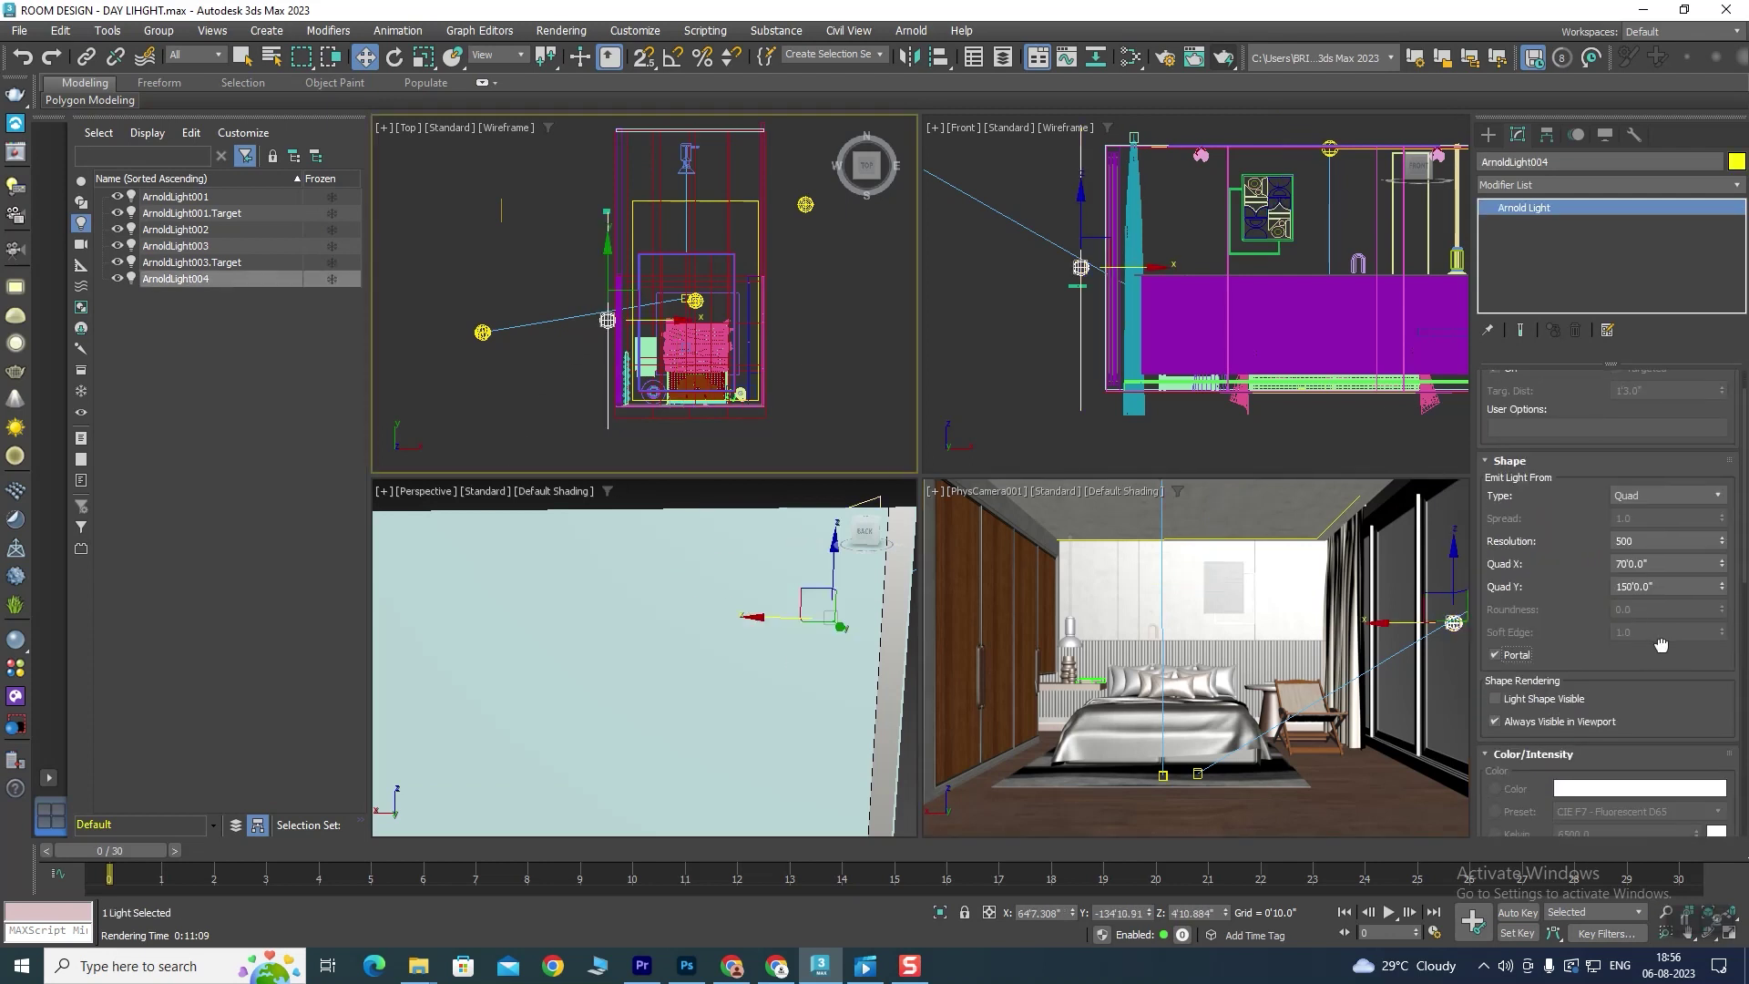
left_click(1646, 497)
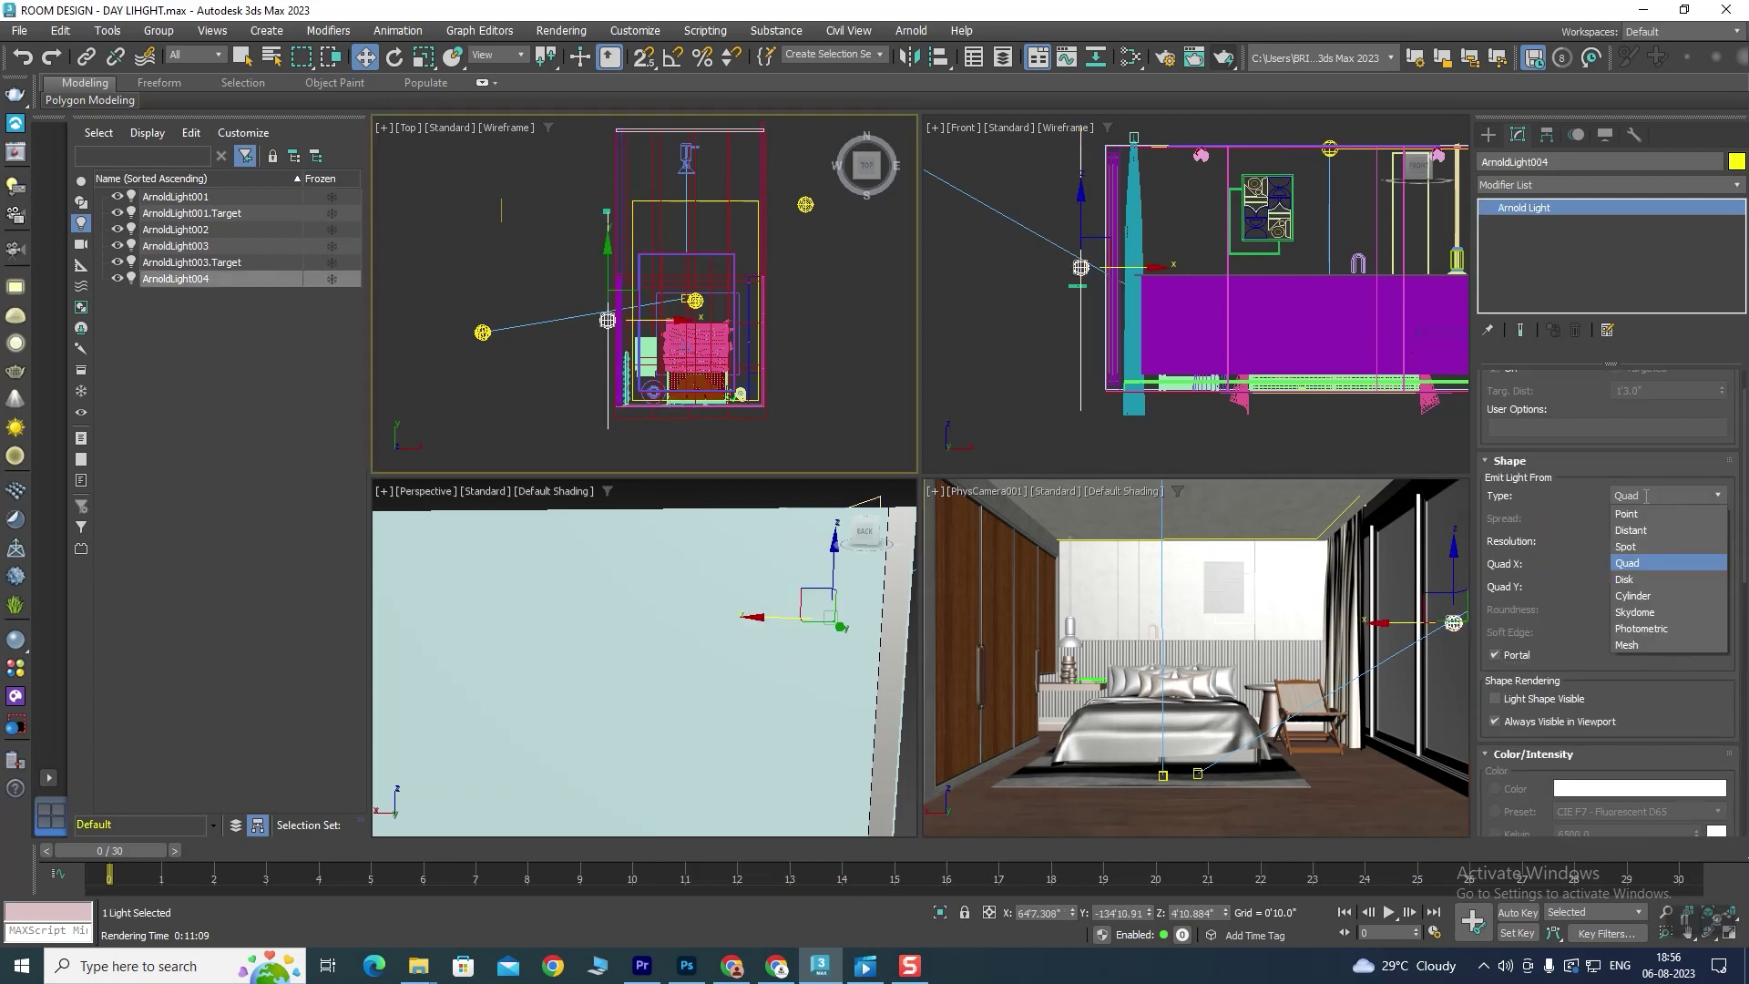
left_click(1645, 565)
scroll(1599, 691, "down", 2)
scroll(1622, 592, "down", 2)
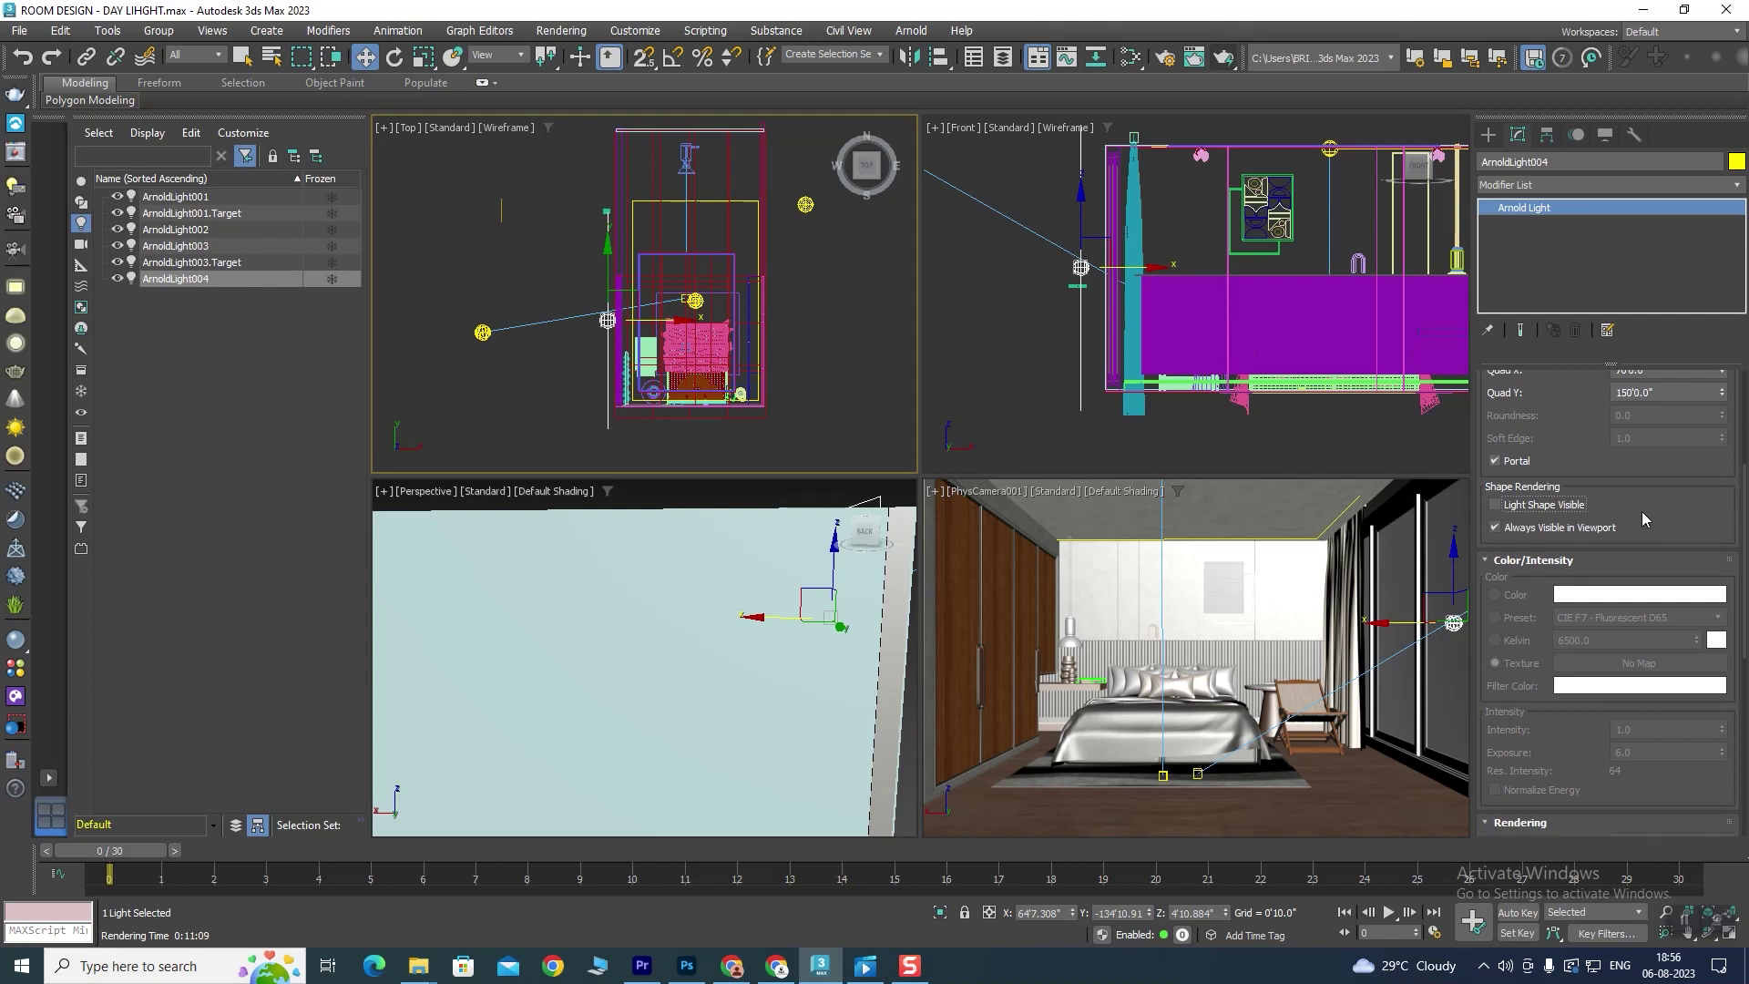
scroll(1640, 518, "down", 3)
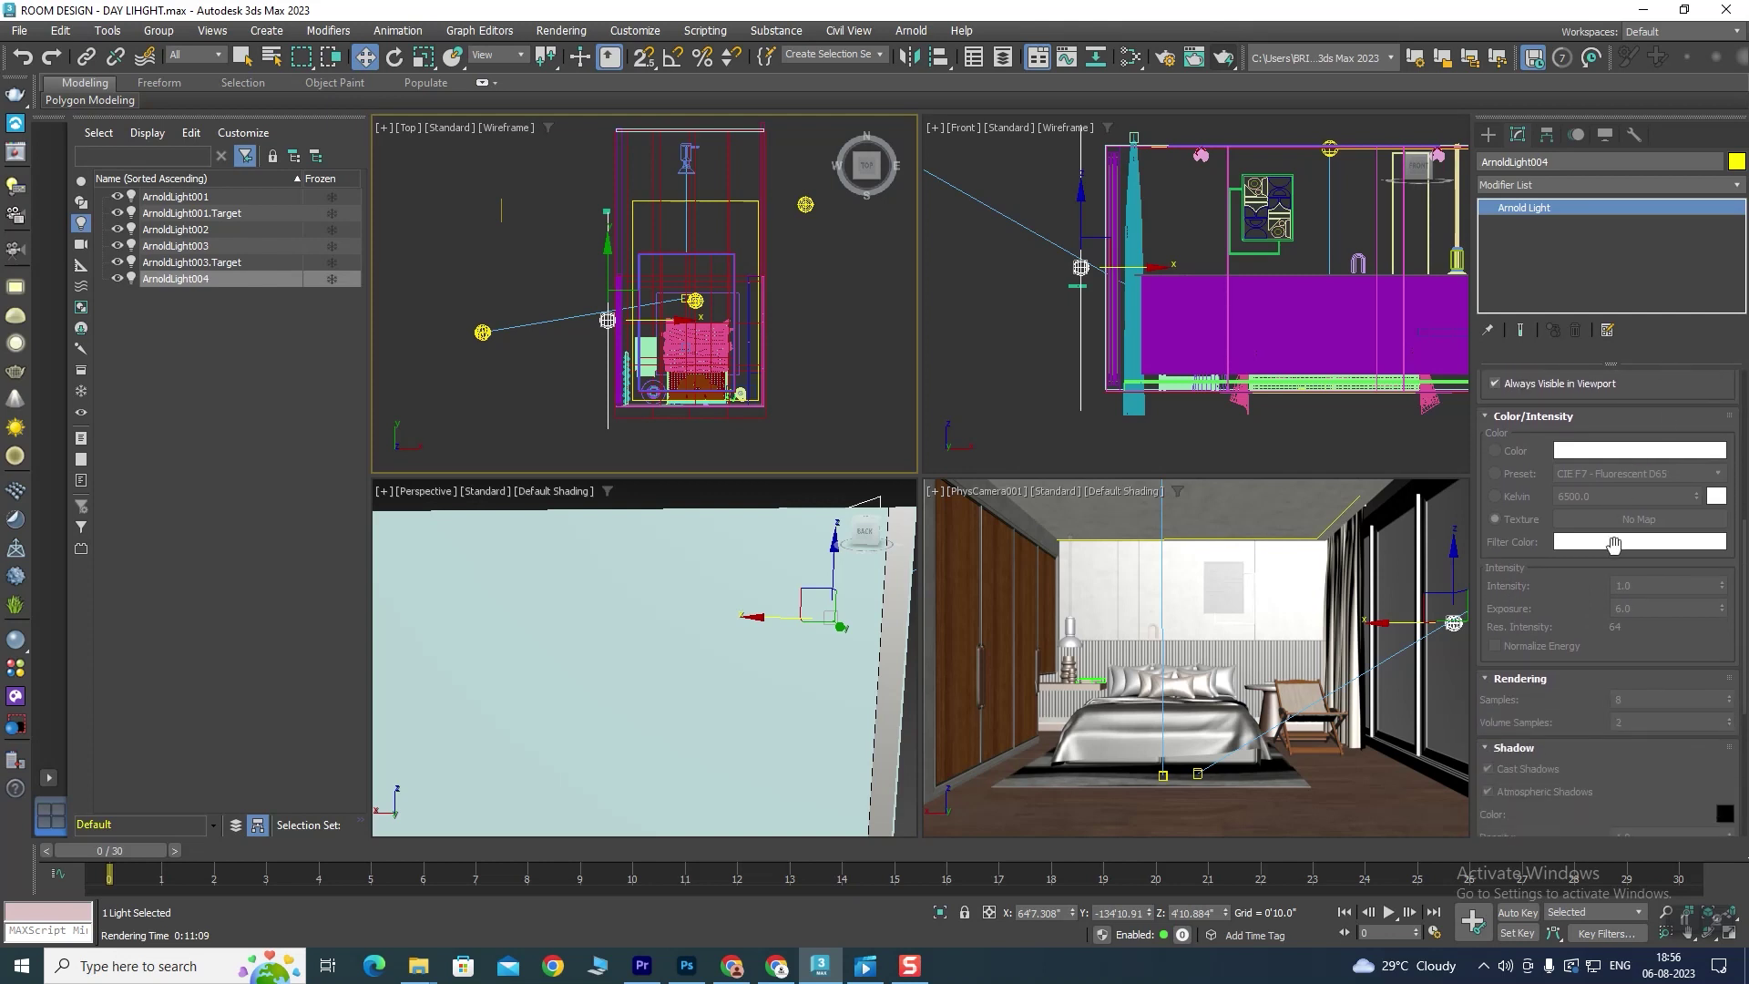
scroll(1617, 546, "down", 3)
scroll(1619, 502, "down", 3)
scroll(1553, 642, "up", 10)
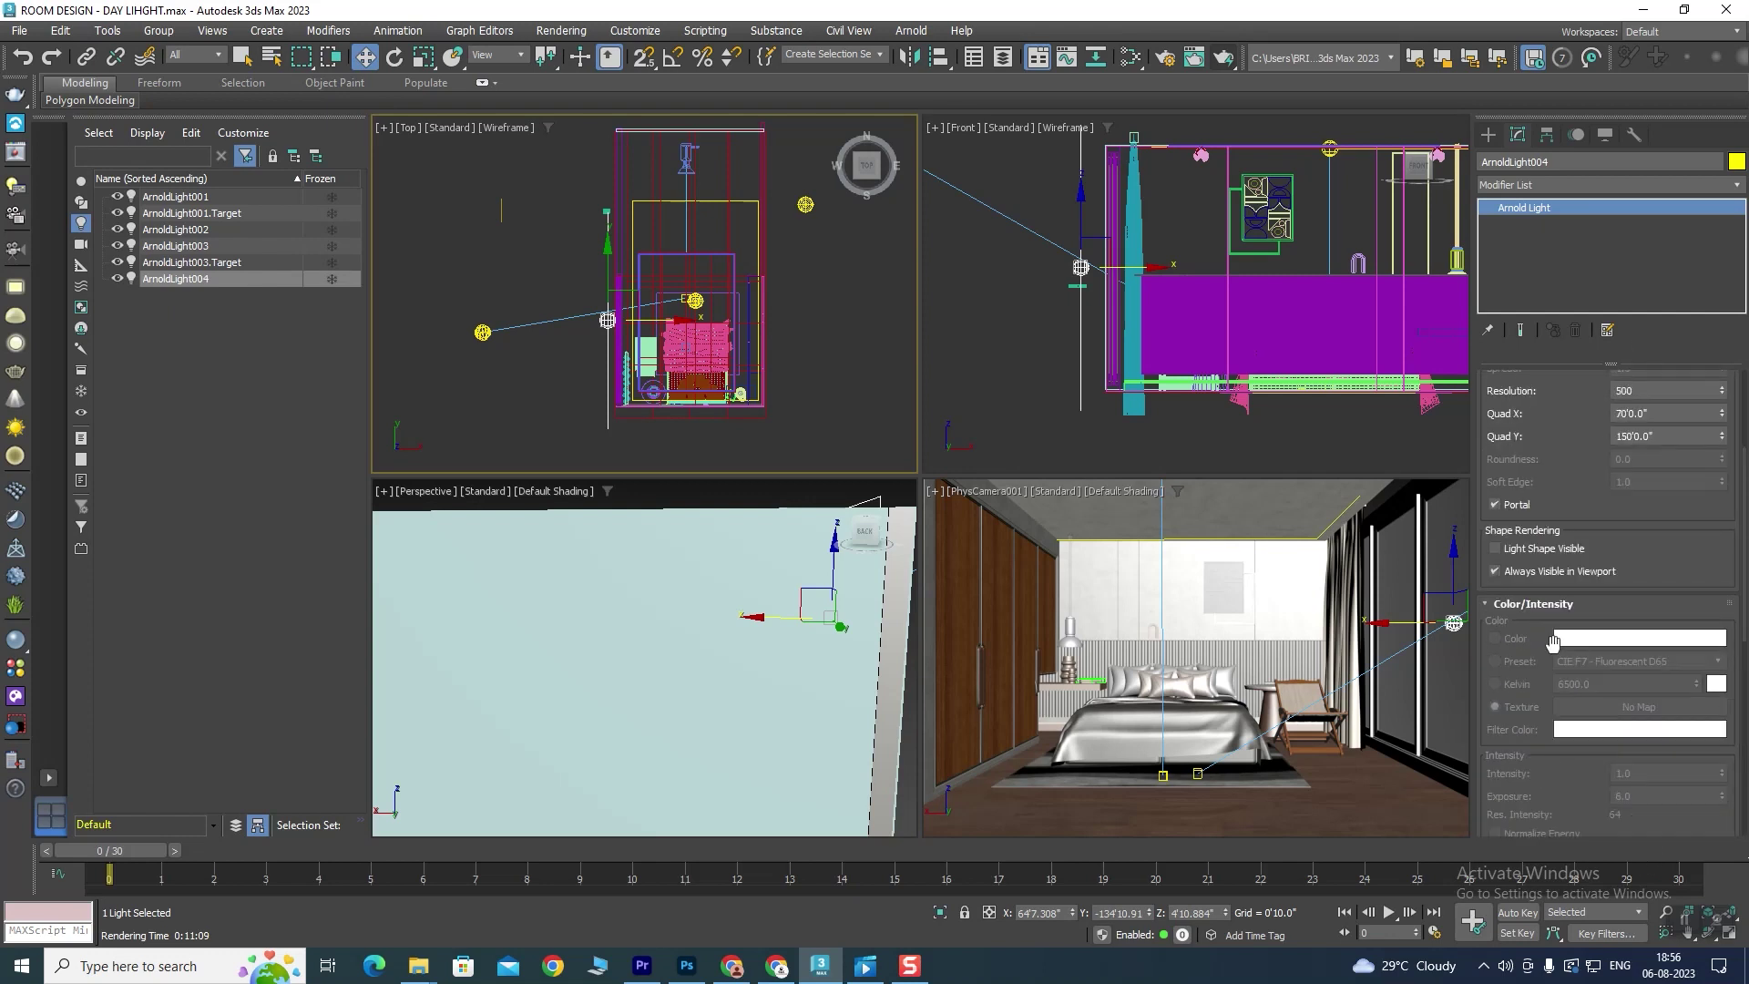
scroll(1275, 274, "up", 5)
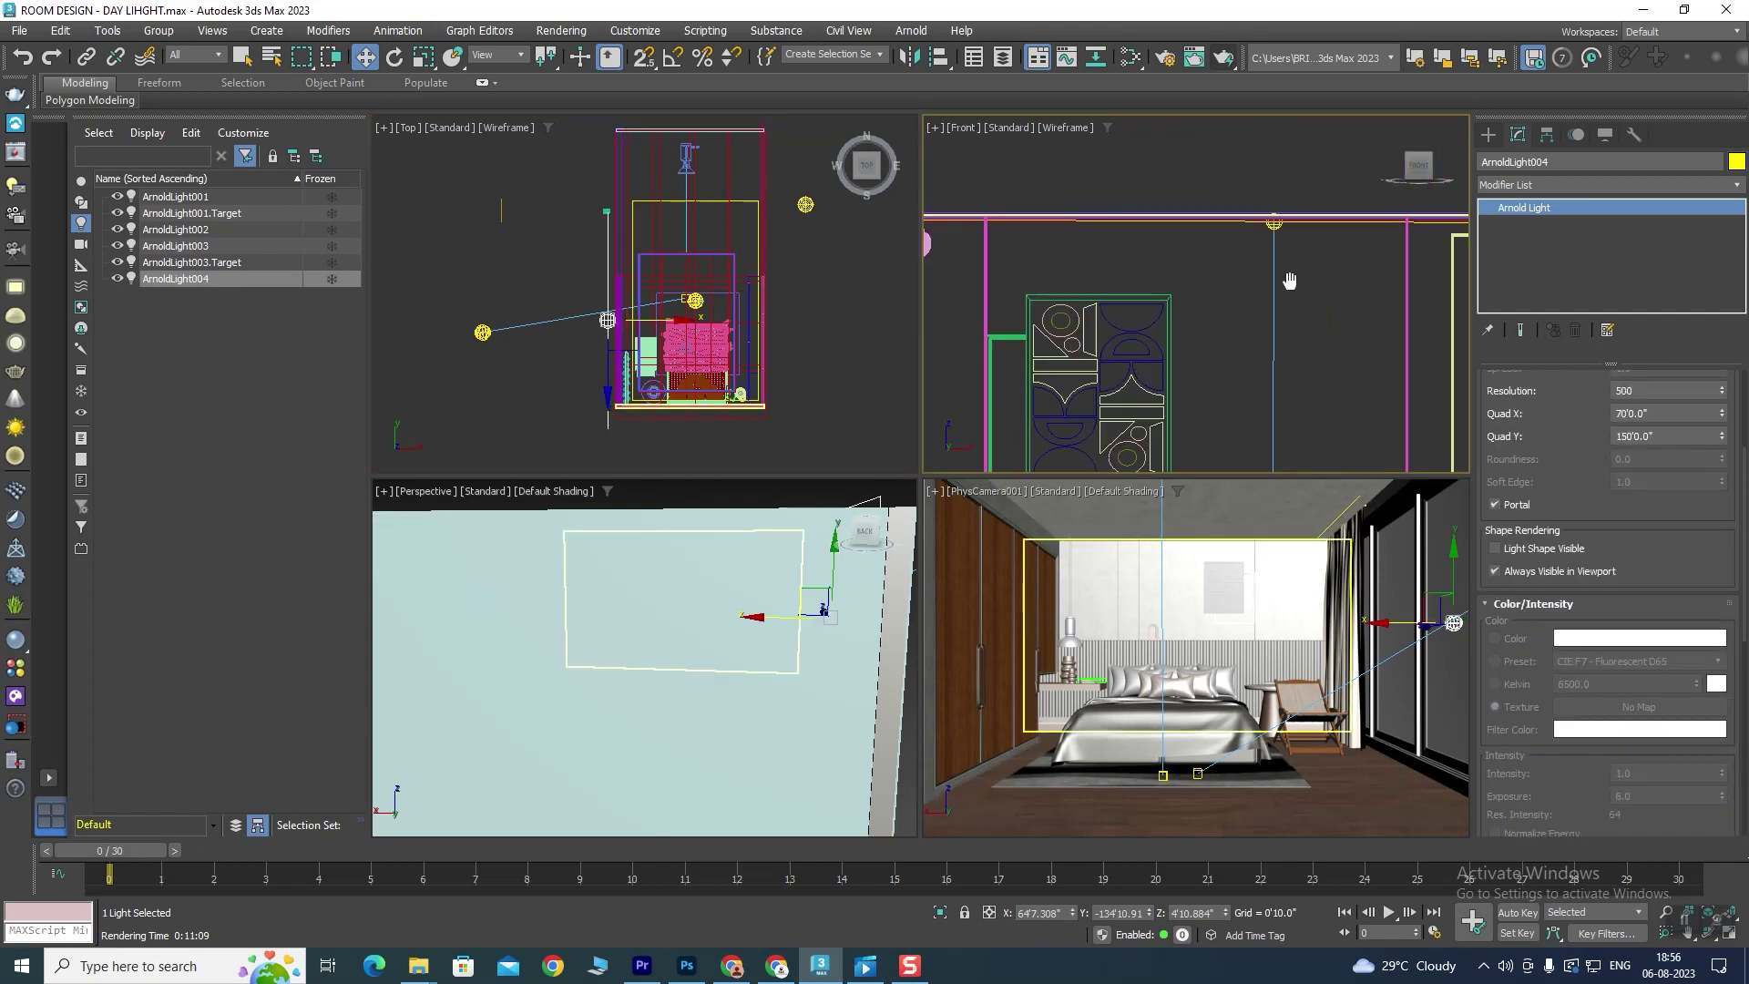
Step: Select the ceiling quad light ArnoldLight003 in the Front viewport
left_click(1273, 276)
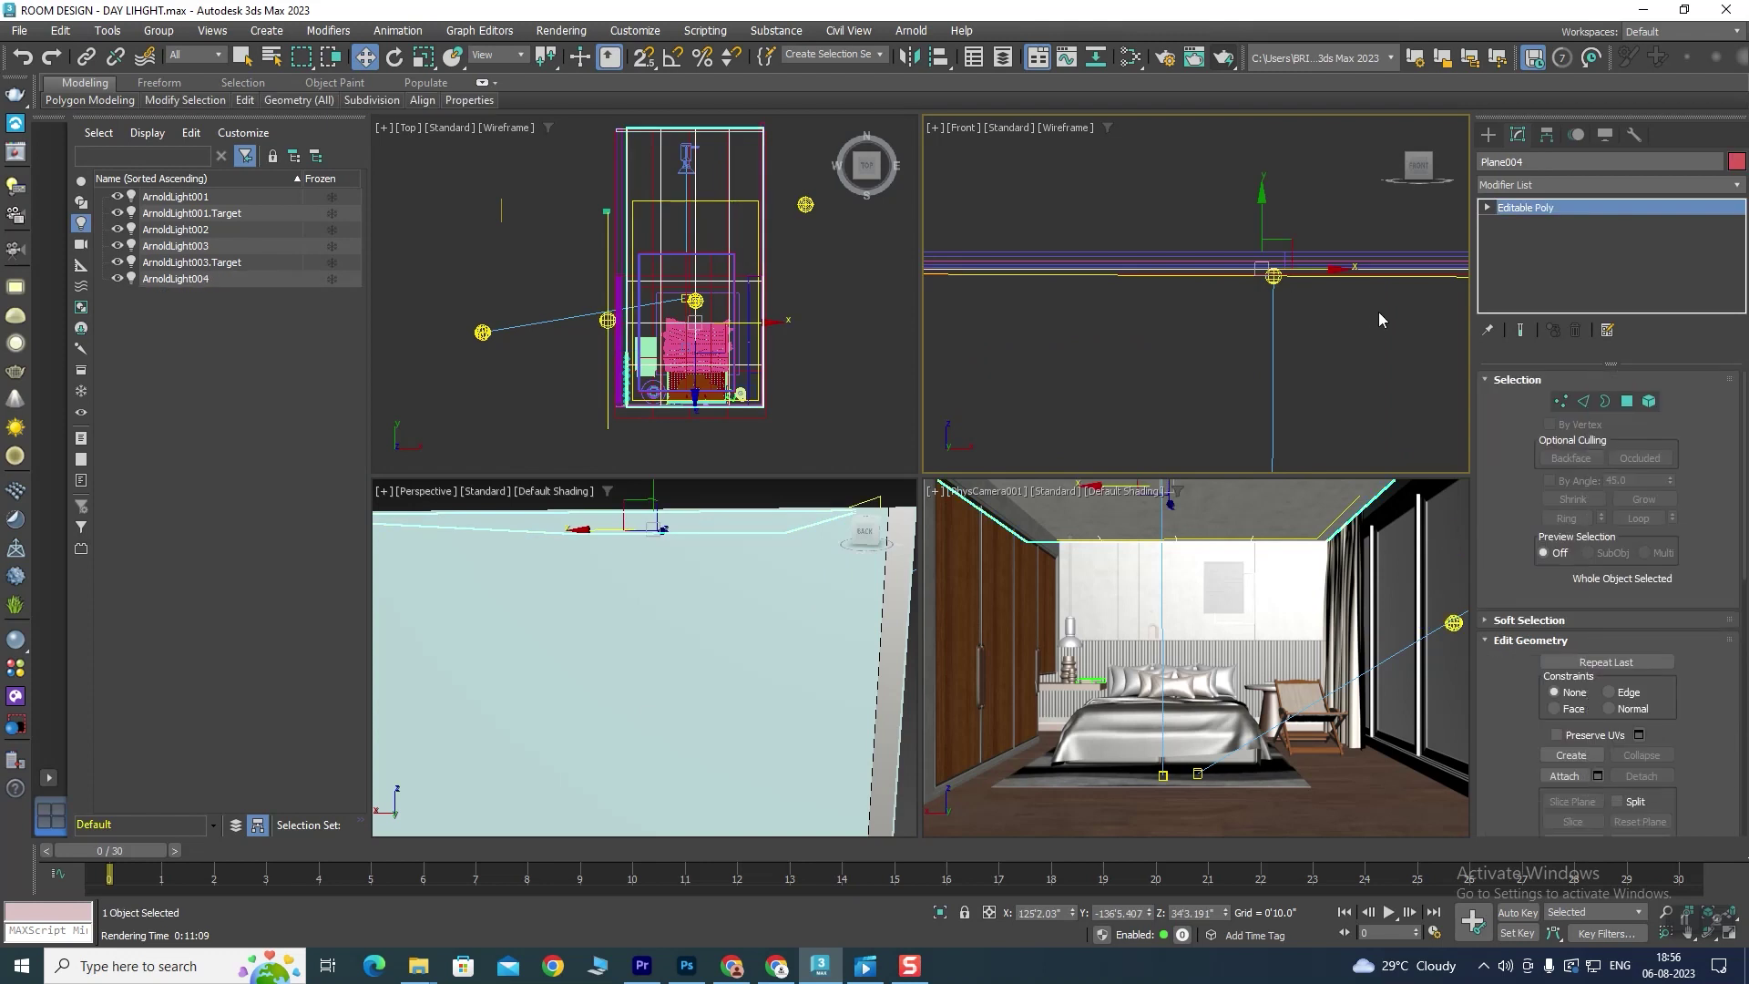
middle_click_drag(1273, 276, 1263, 241)
left_click(1263, 241)
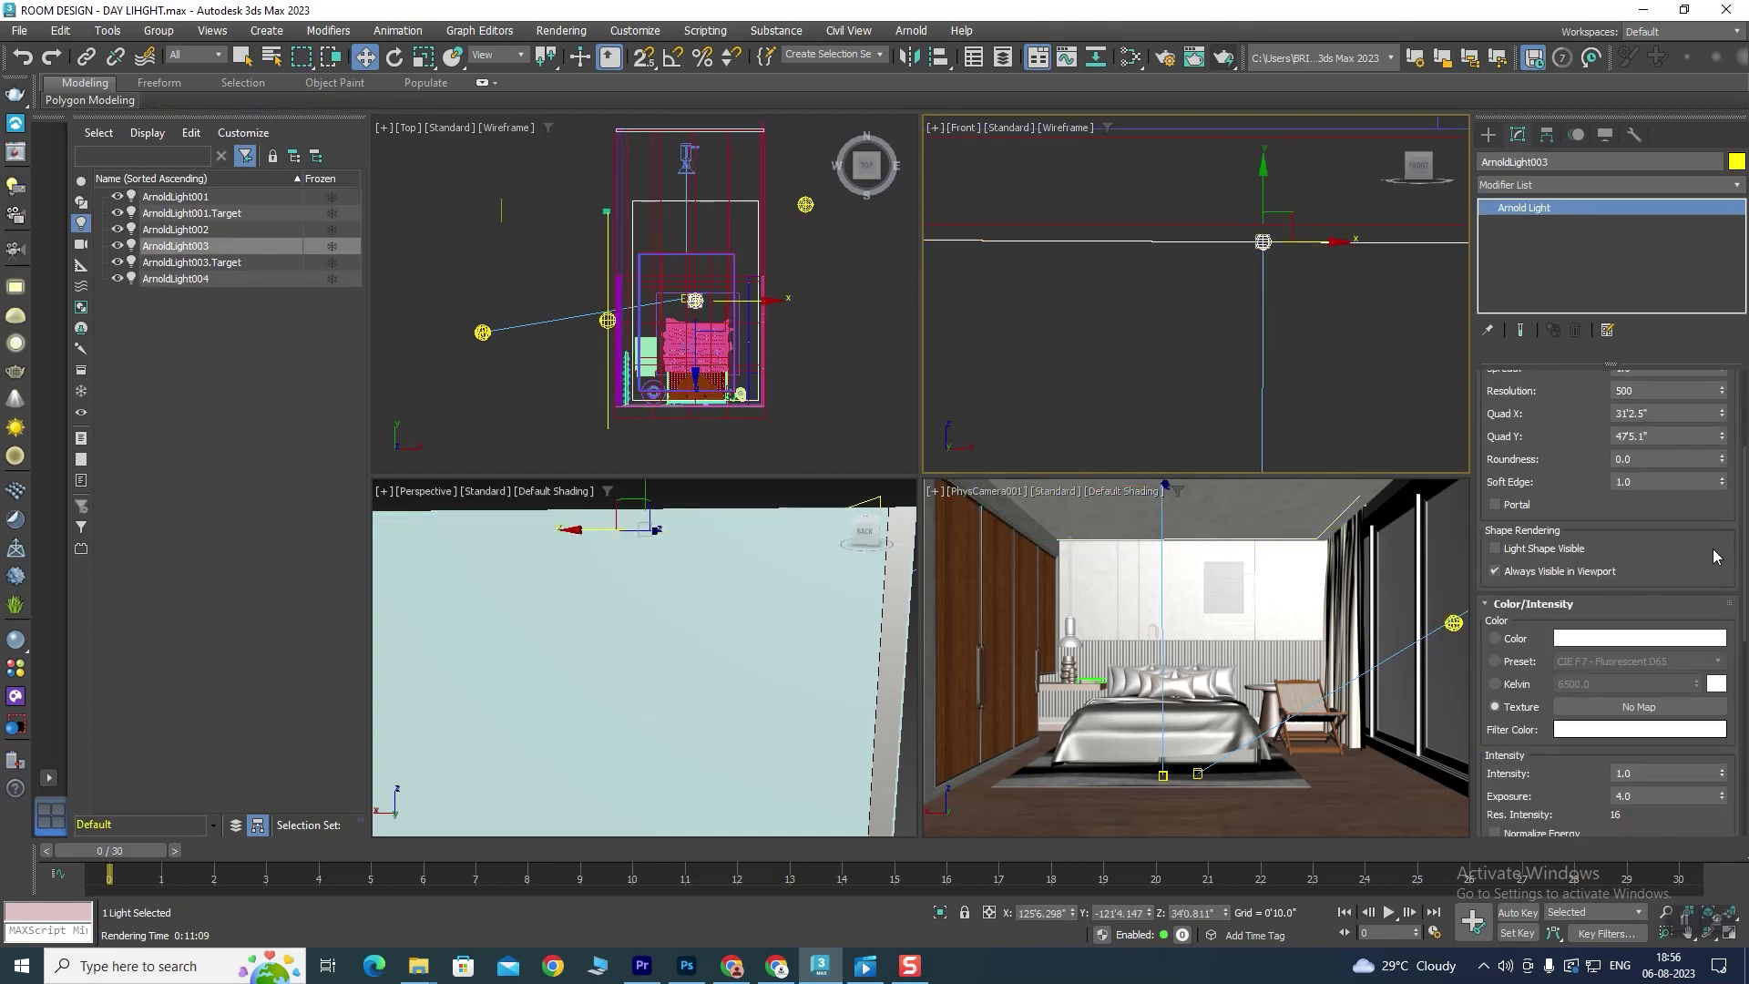
Step: Try a Soft Edge of 2 on ArnoldLight003, which clamps back to 1.0
scroll(1671, 565, "up", 2)
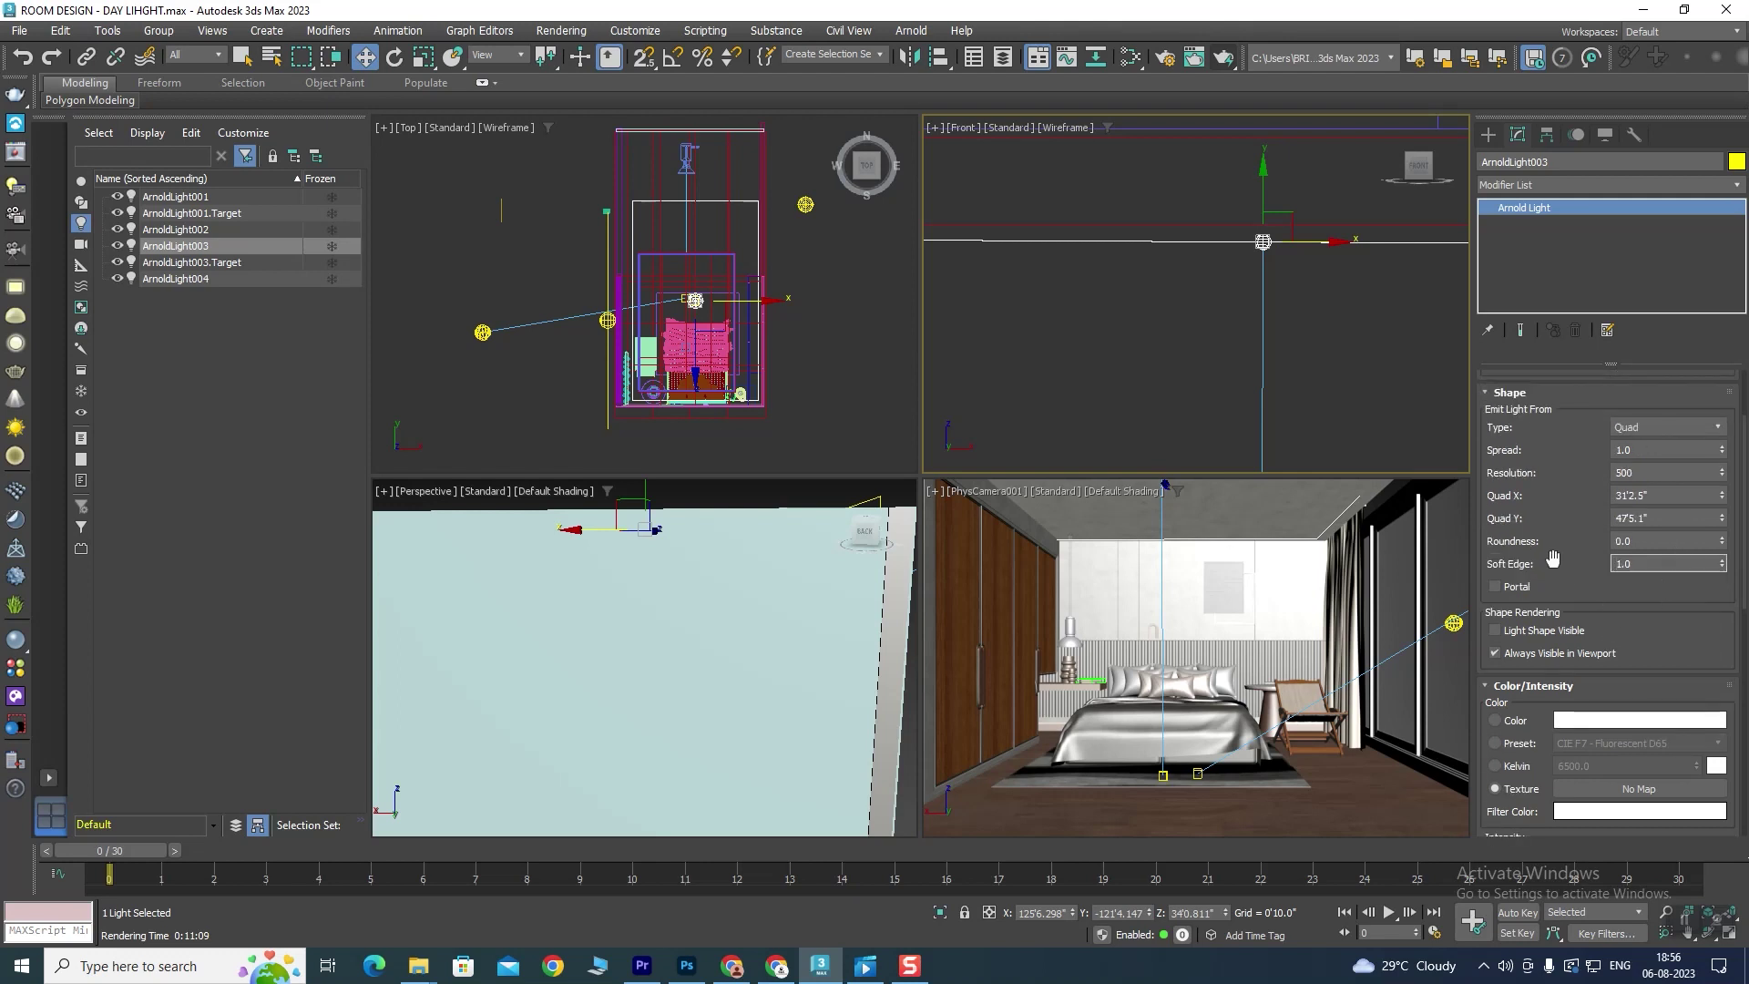
scroll(1562, 483, "up", 2)
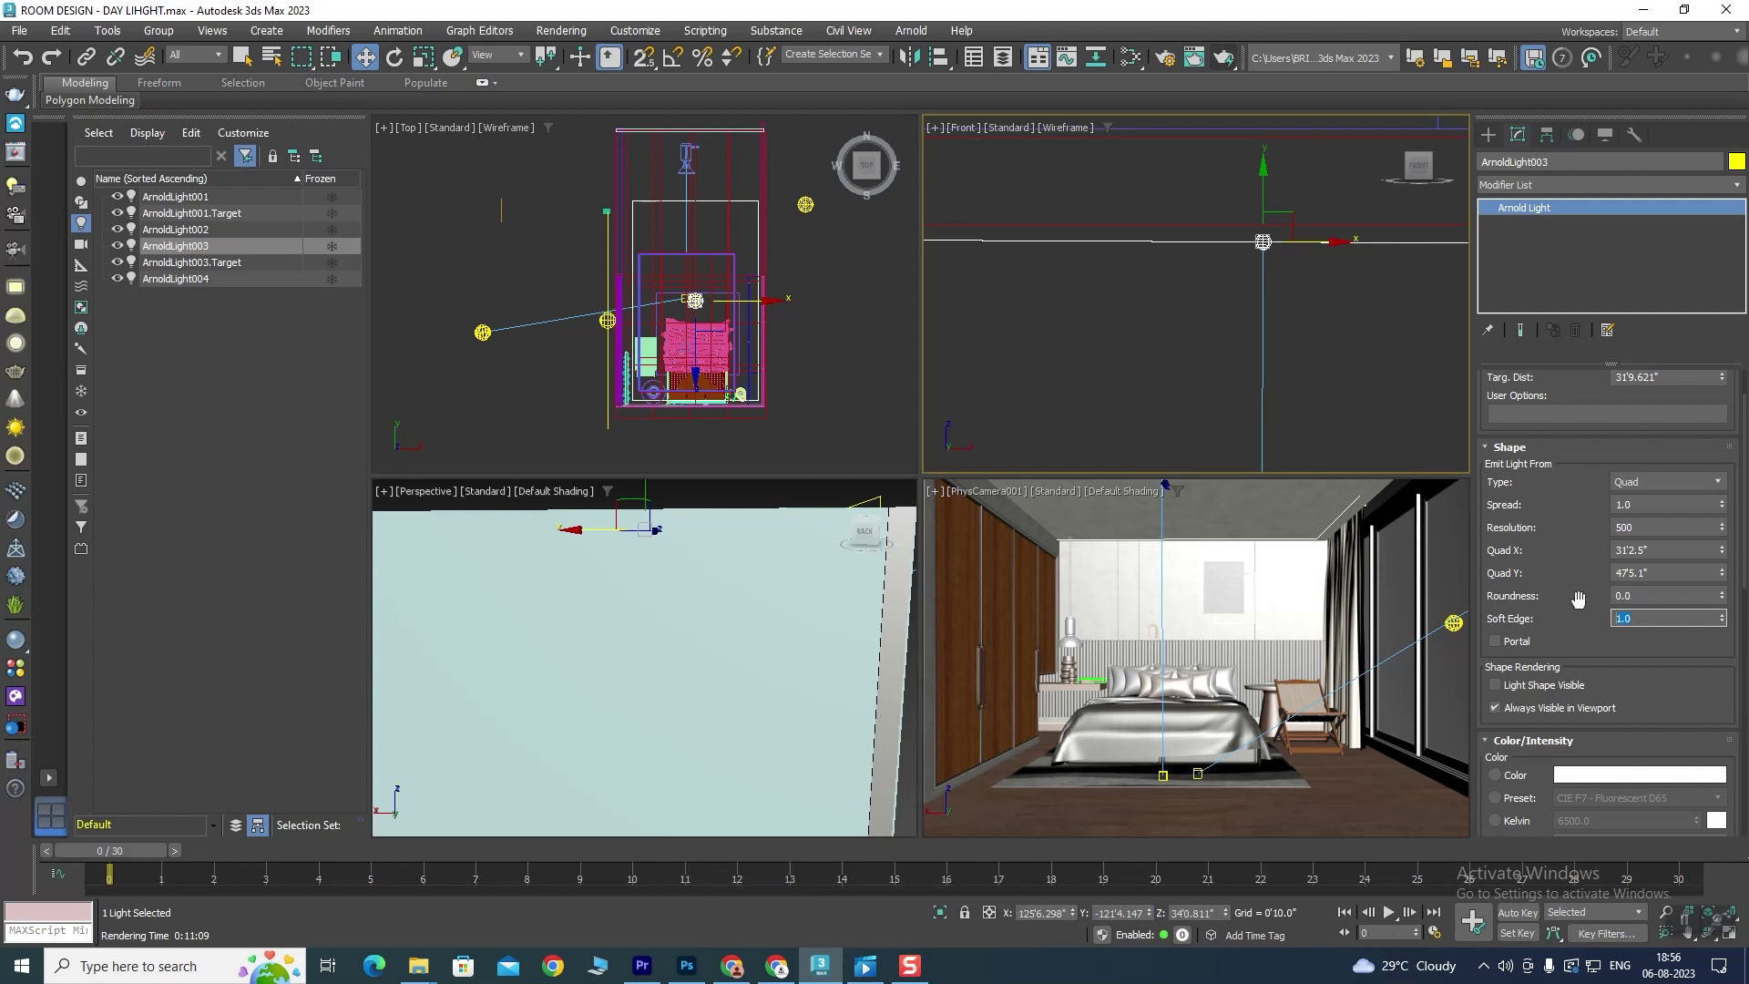
left_click(1612, 504)
left_click(1634, 621)
key("Return")
left_click_drag(1681, 648, 1681, 398)
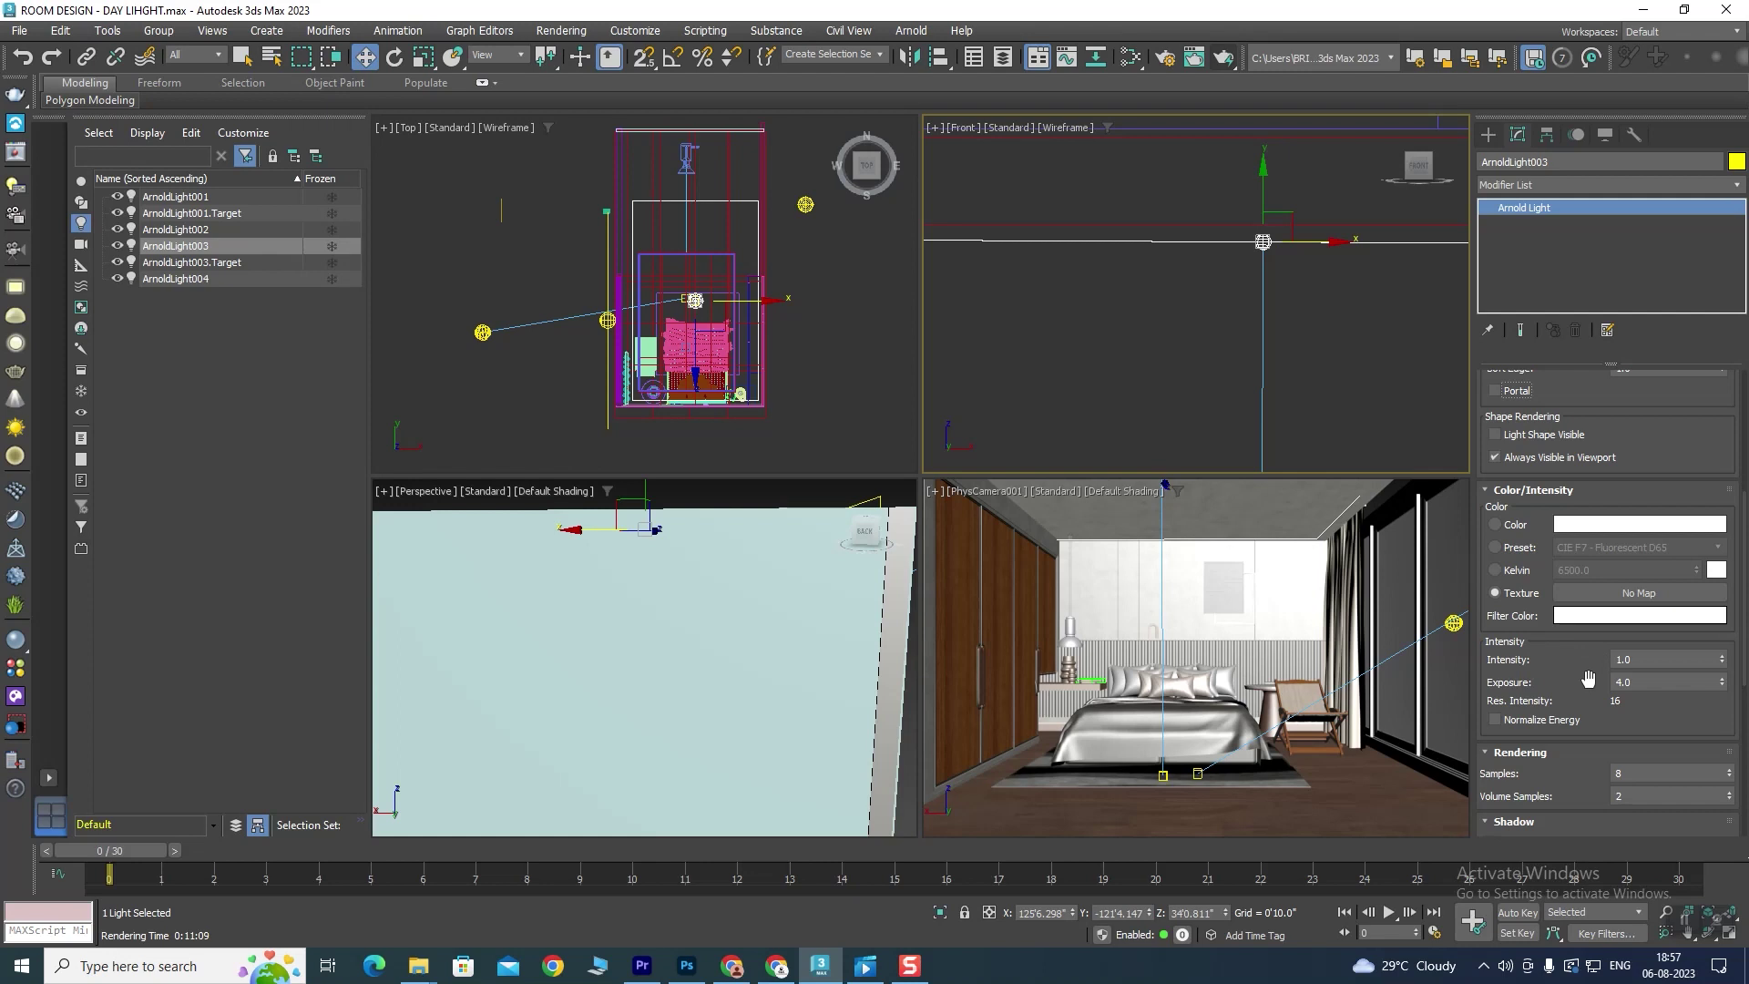
left_click_drag(1587, 678, 1605, 586)
scroll(1605, 587, "up", 1)
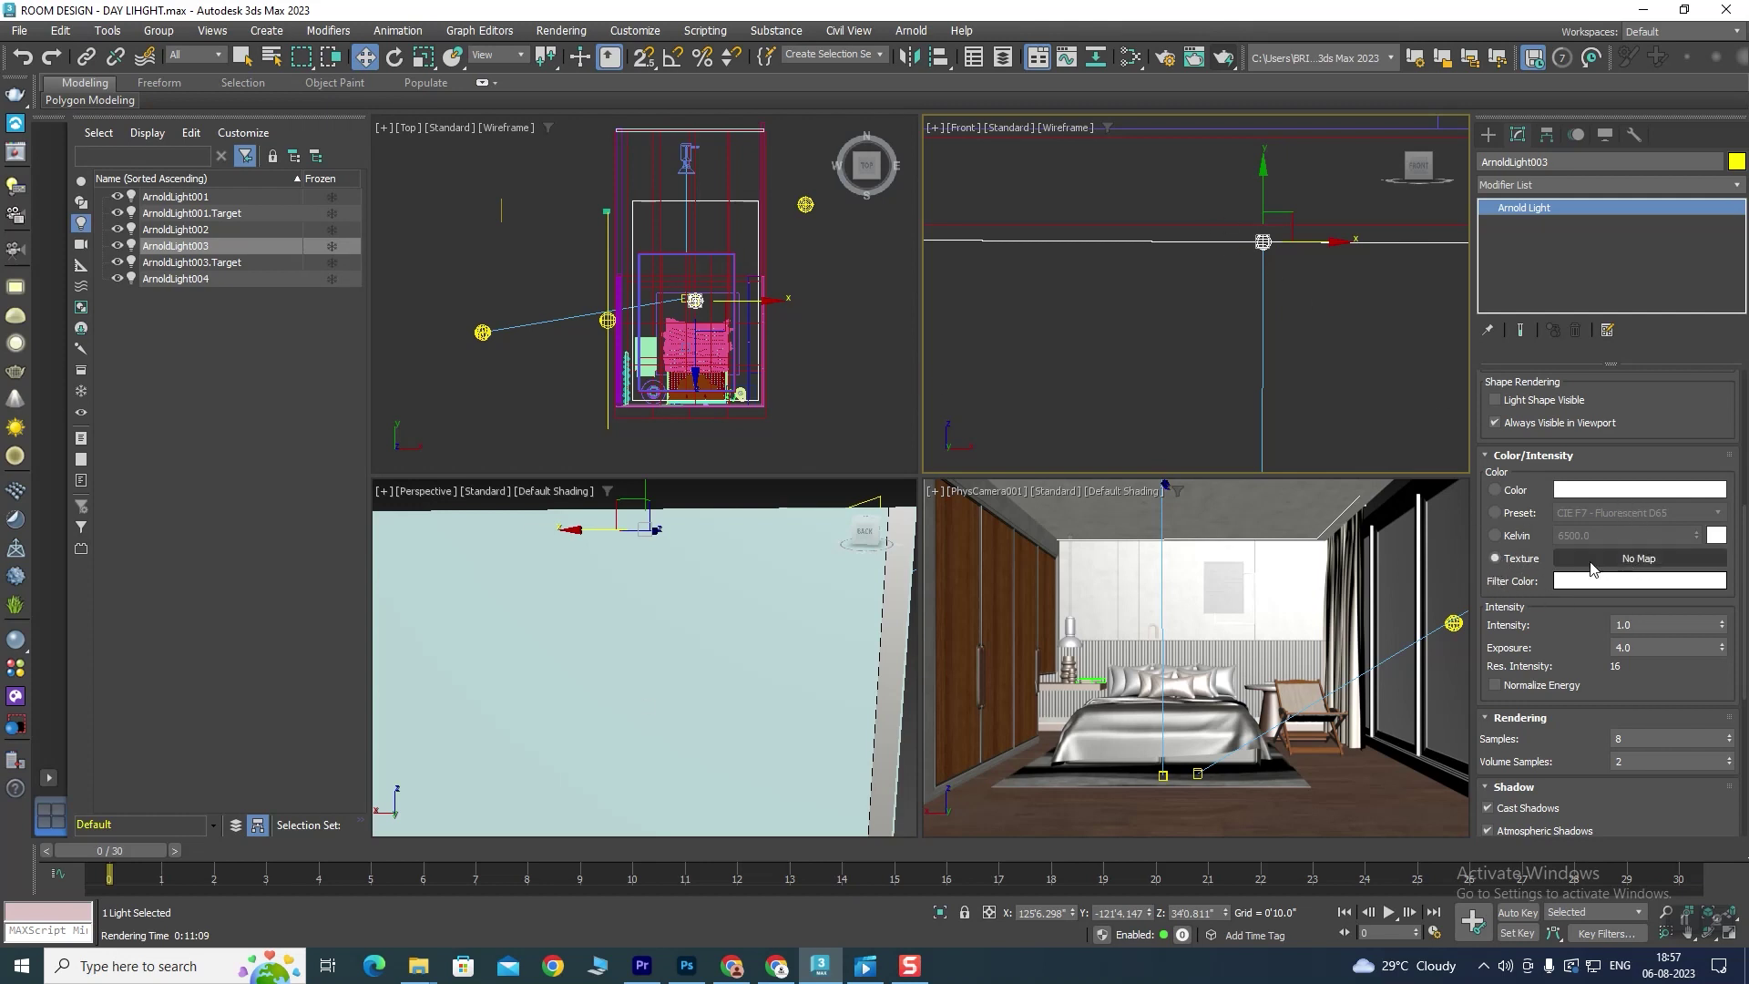
Step: Change ArnoldLight003's Color/Intensity from Preset to a plain white Color swatch
left_click(1501, 514)
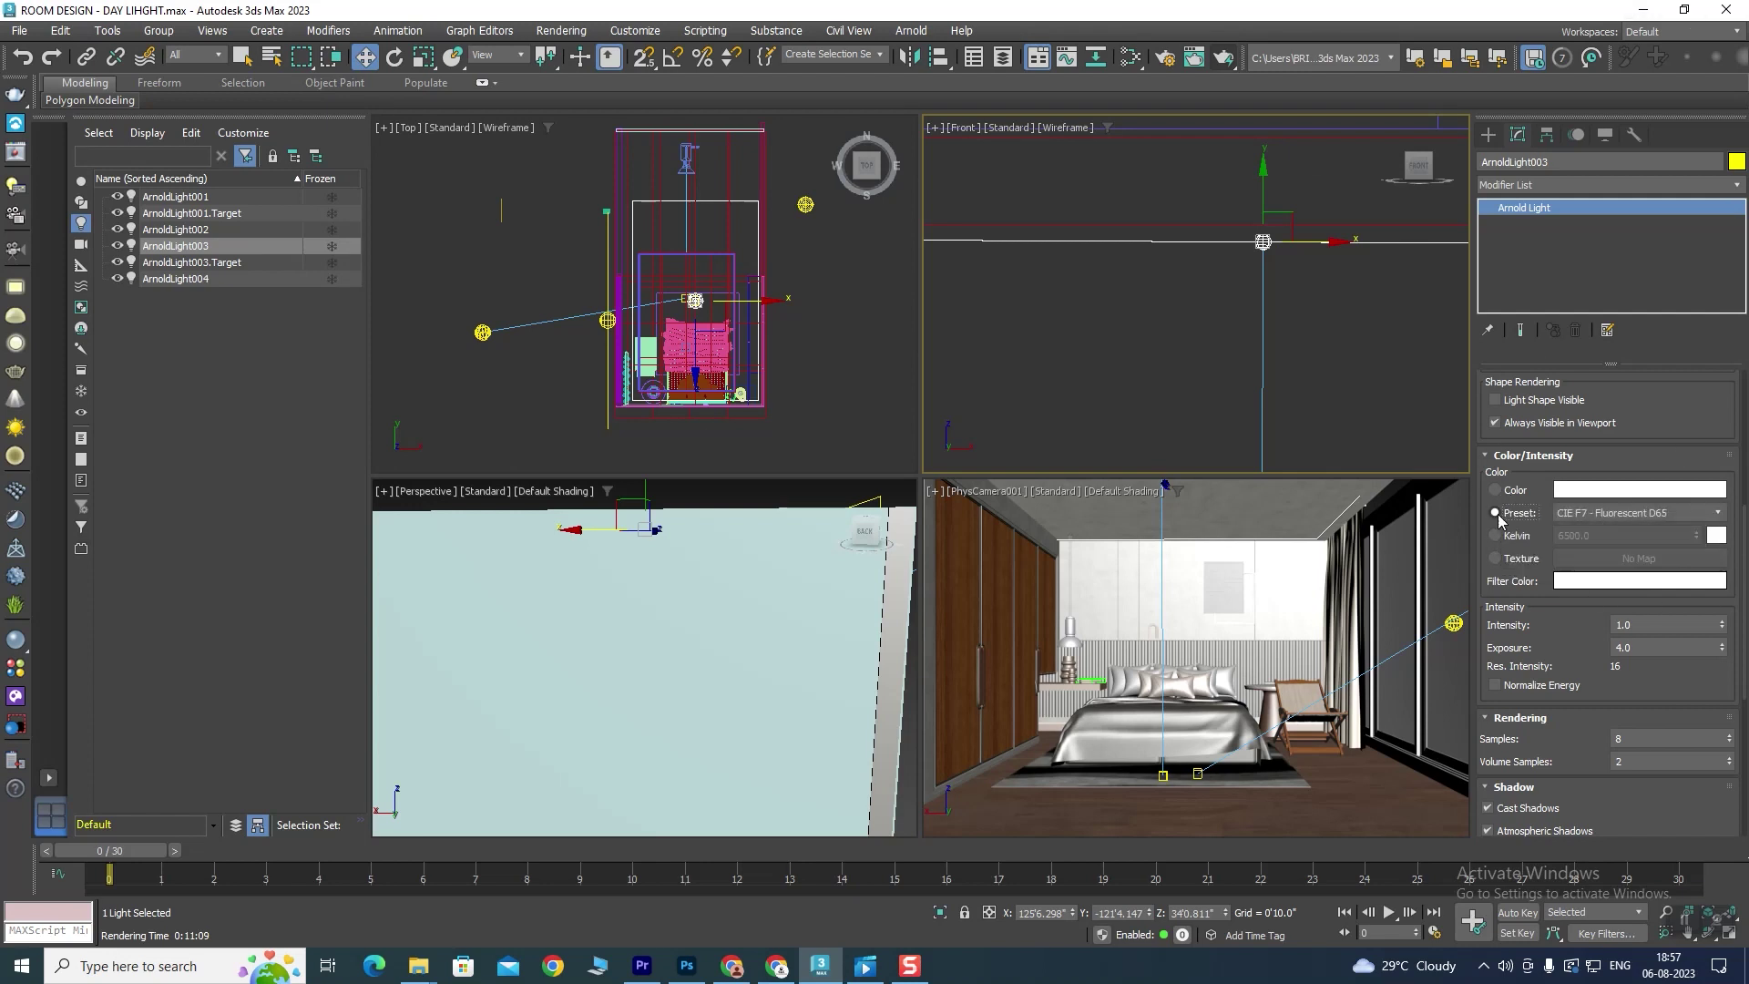
left_click(1594, 513)
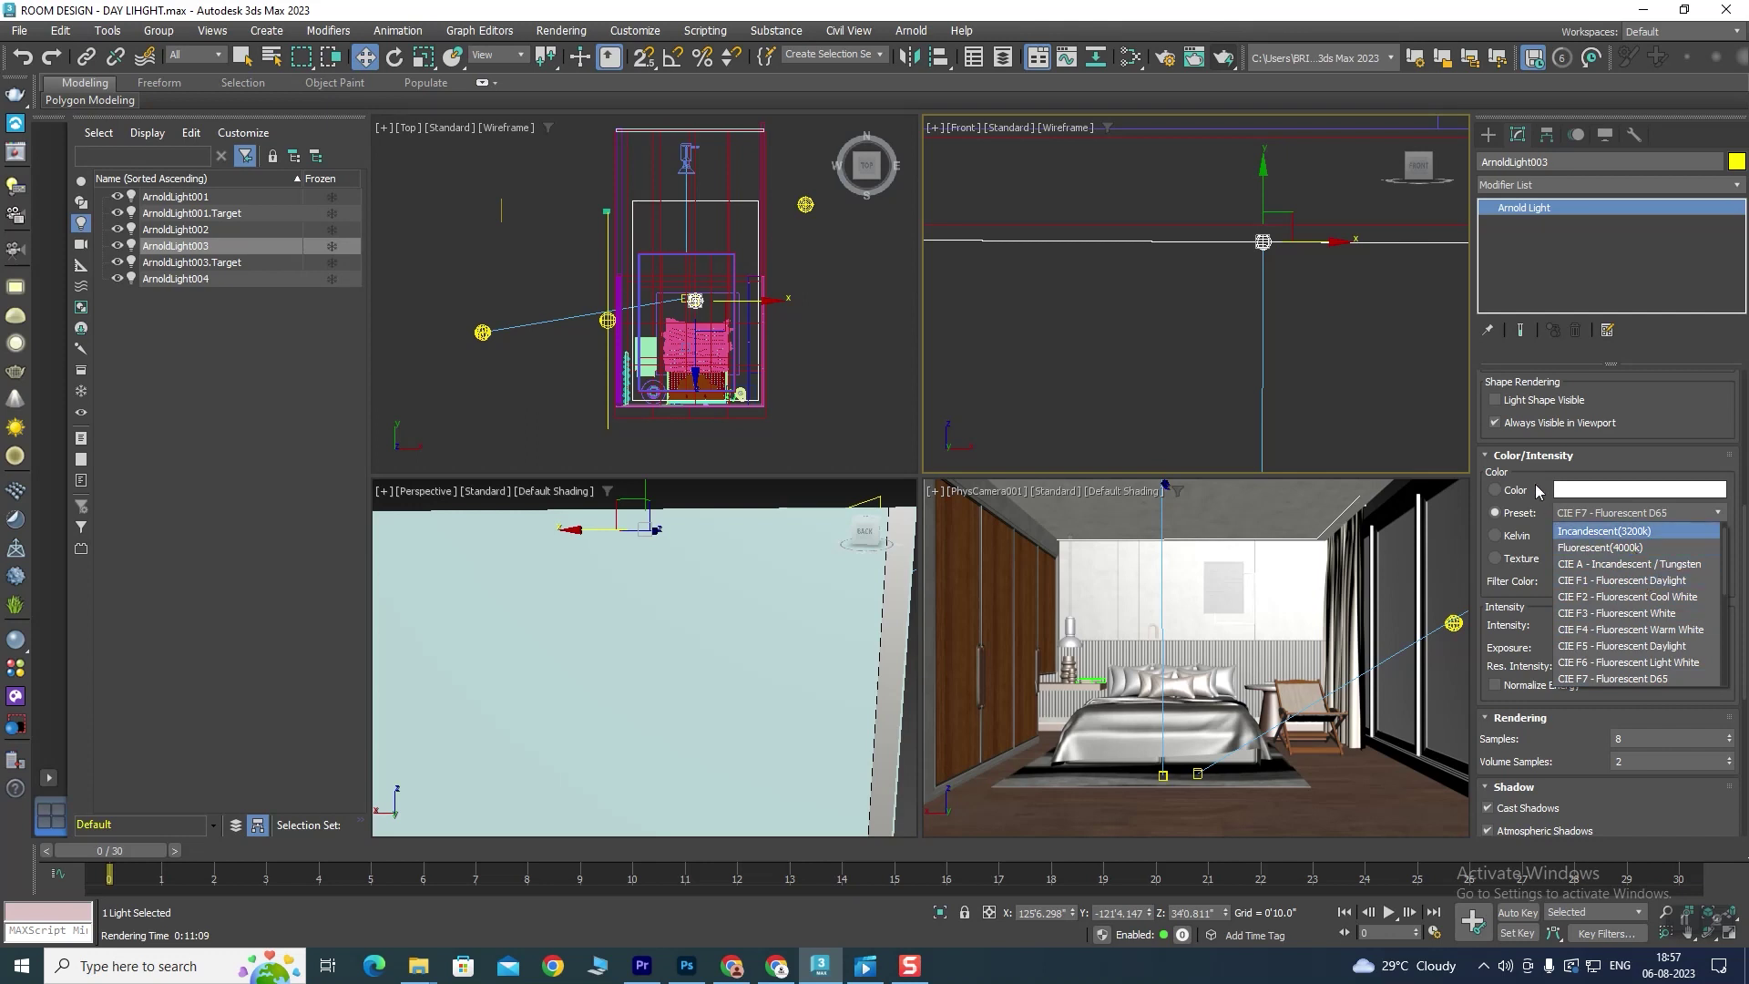
left_click(1584, 460)
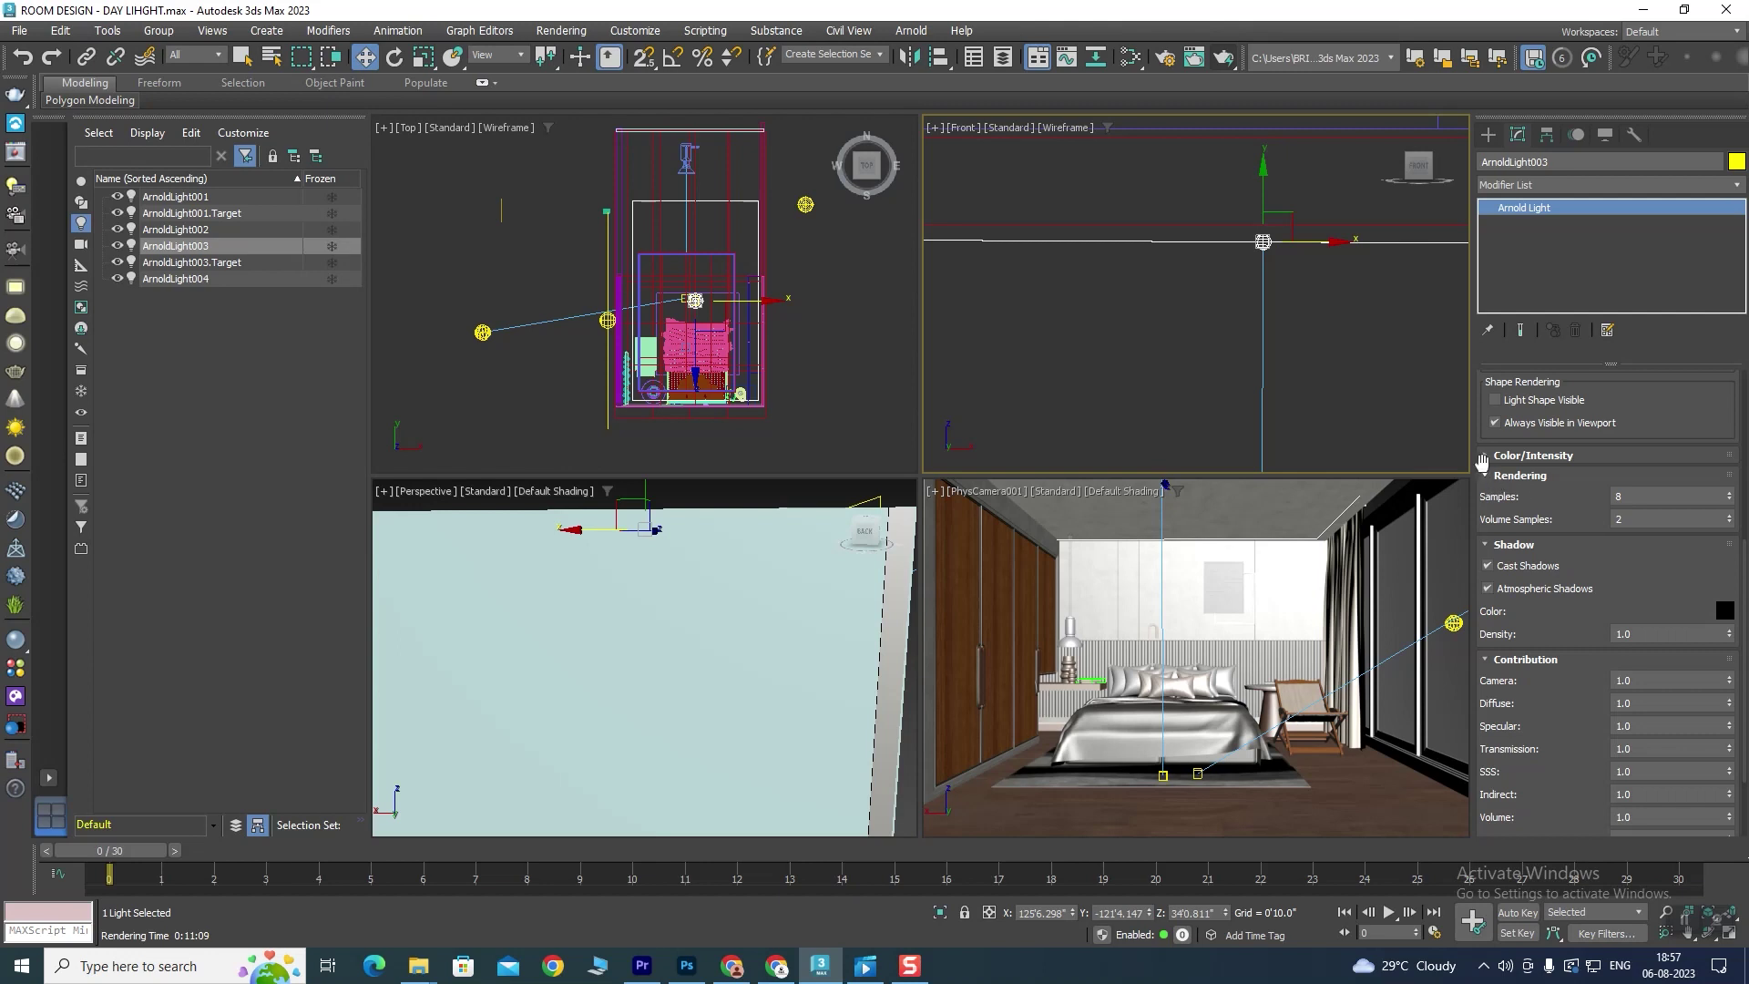
left_click(1483, 457)
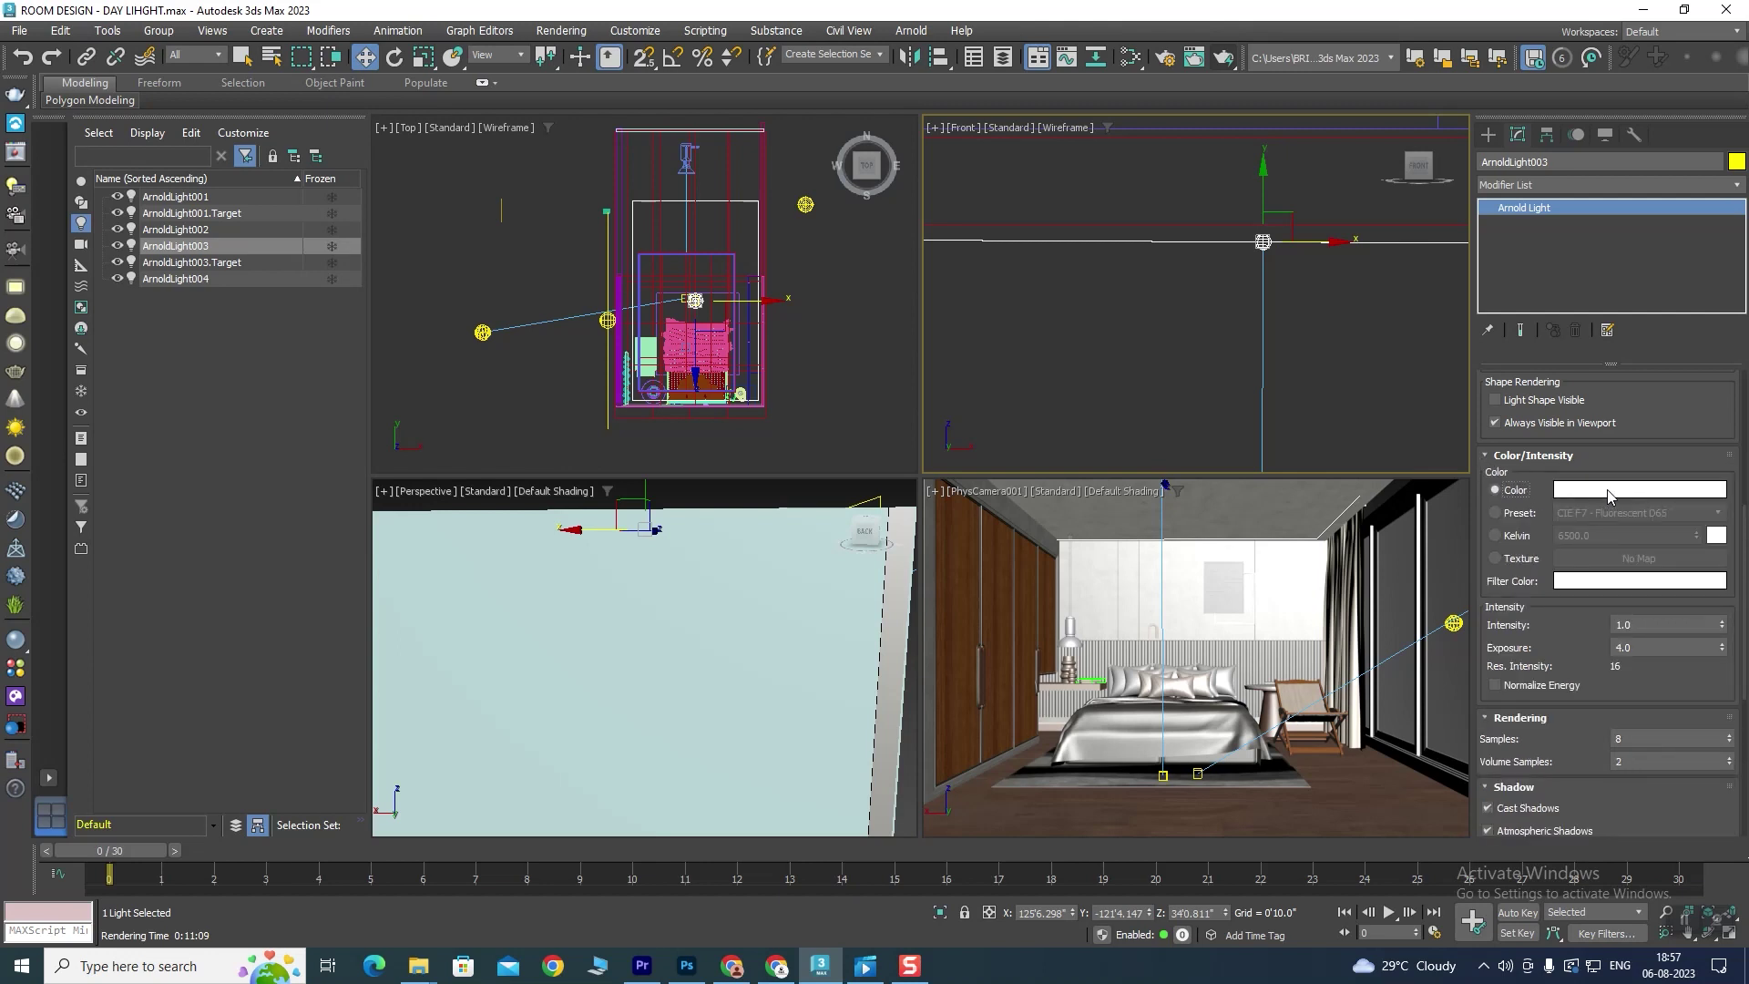
left_click_drag(1576, 638, 1612, 306)
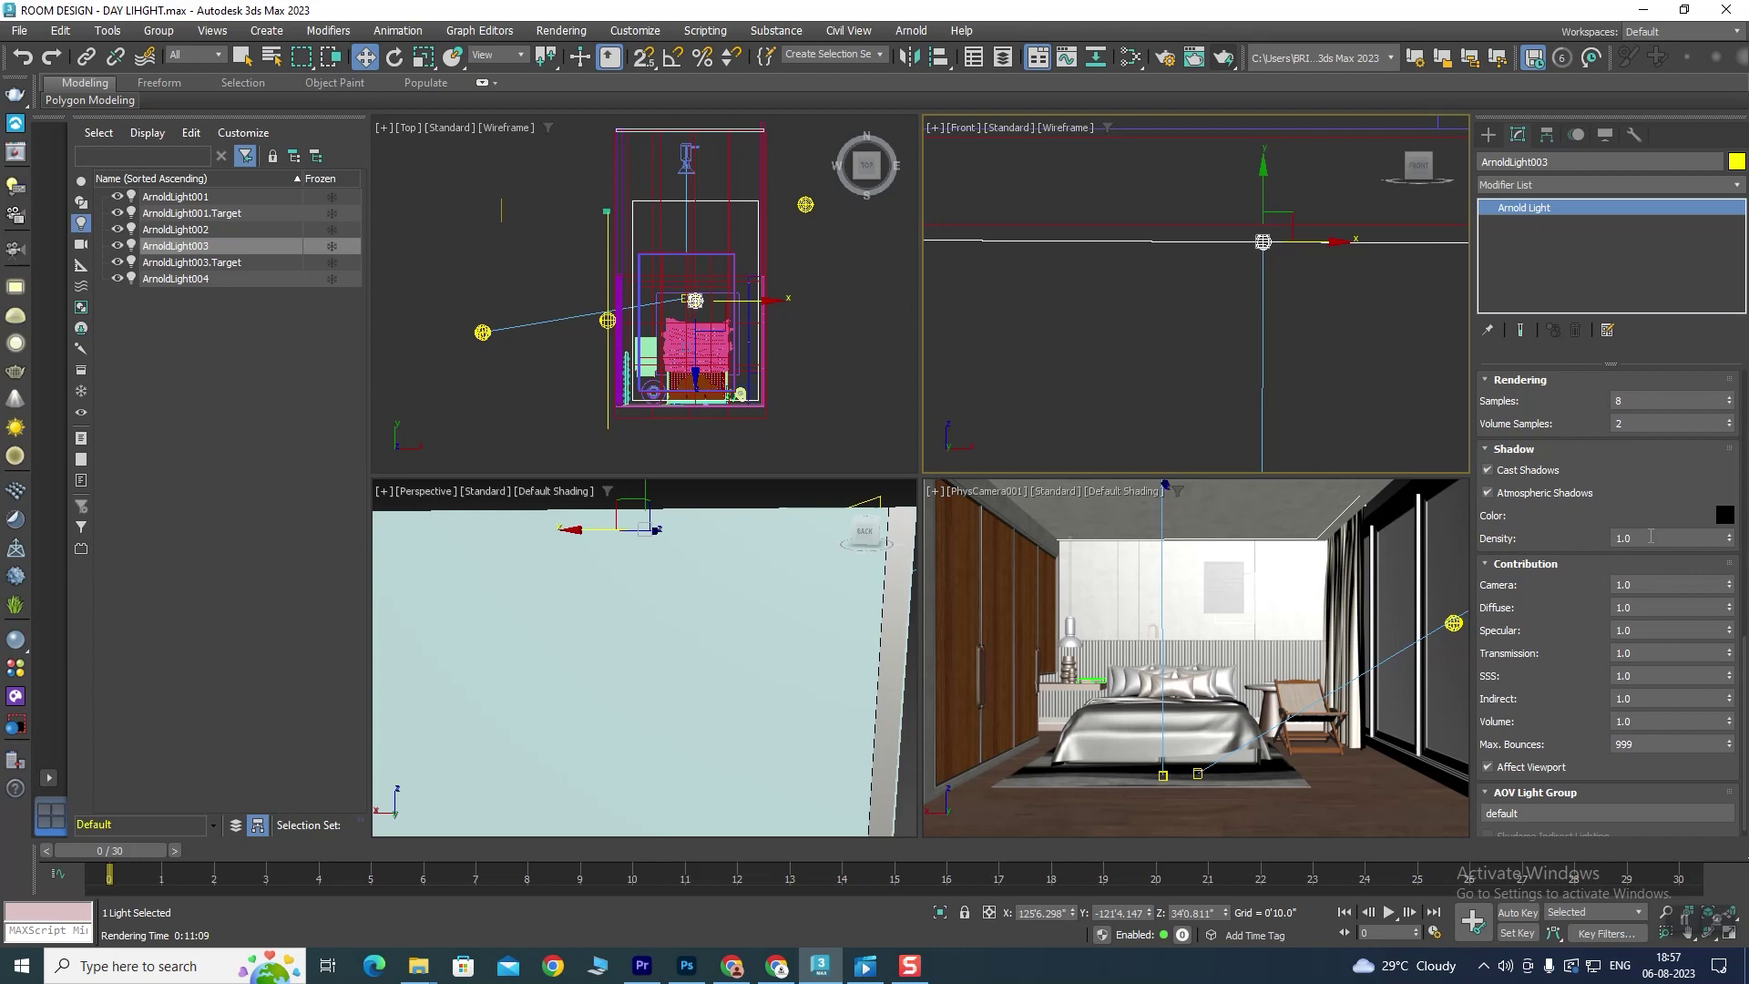
scroll(1612, 506, "up", 2)
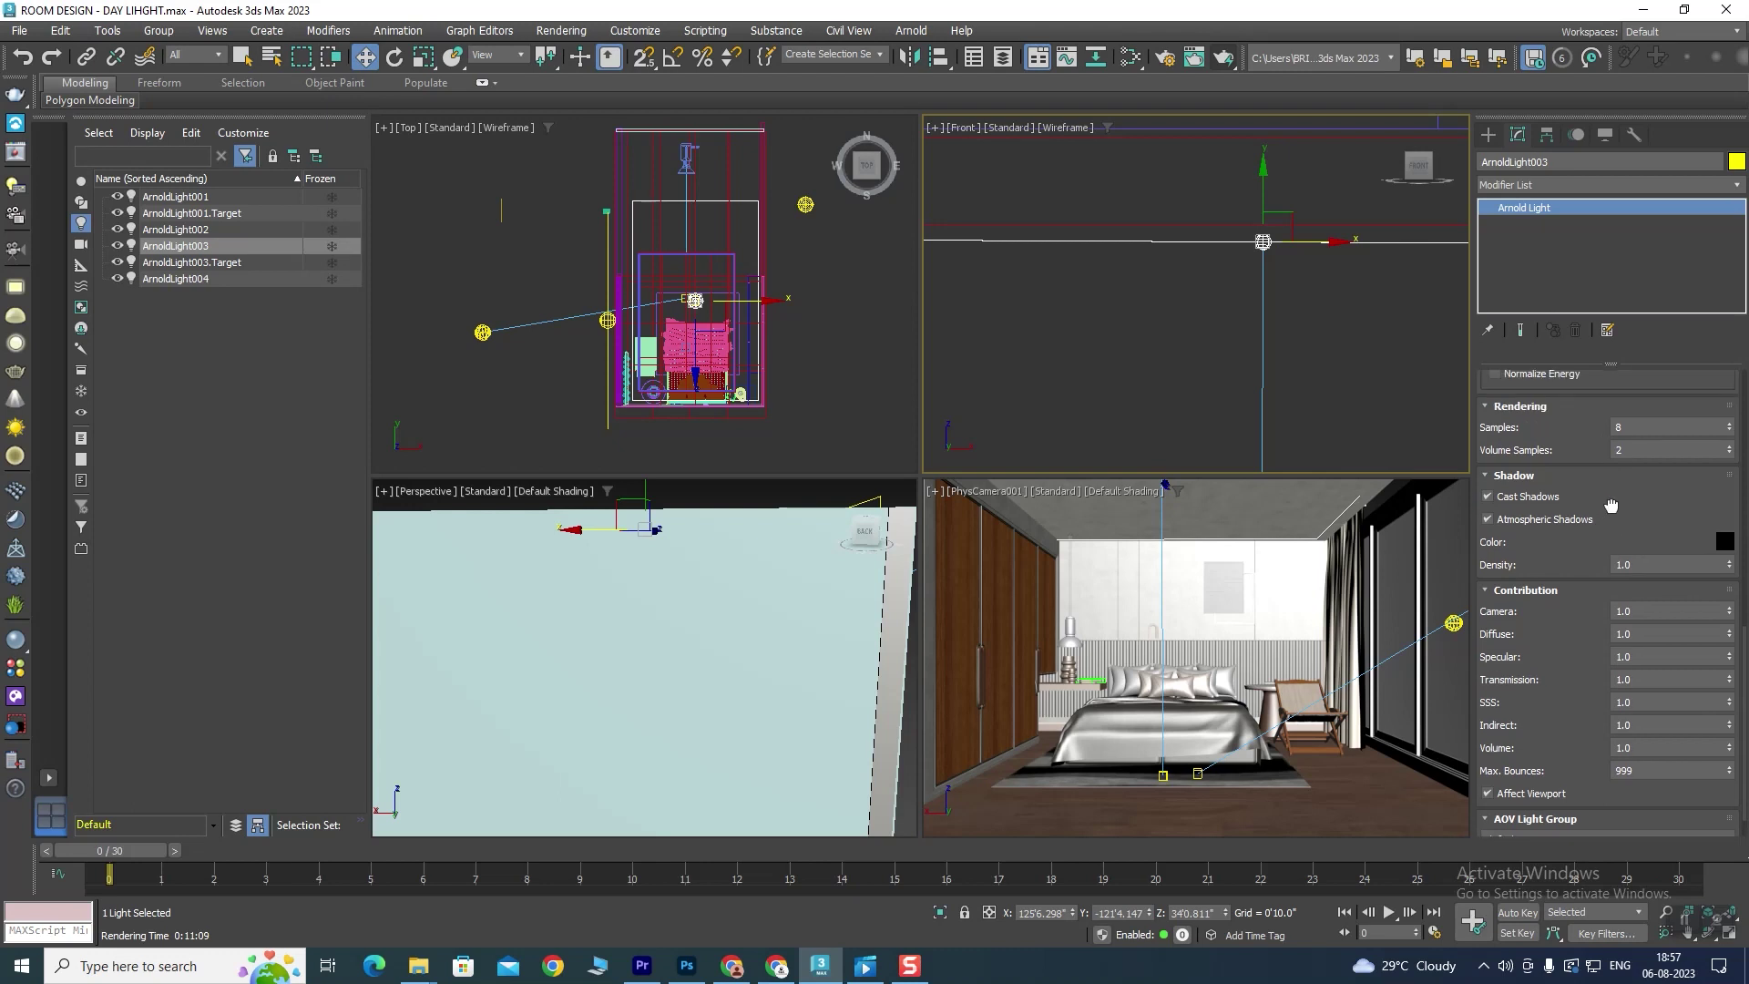
scroll(1612, 506, "down", 3)
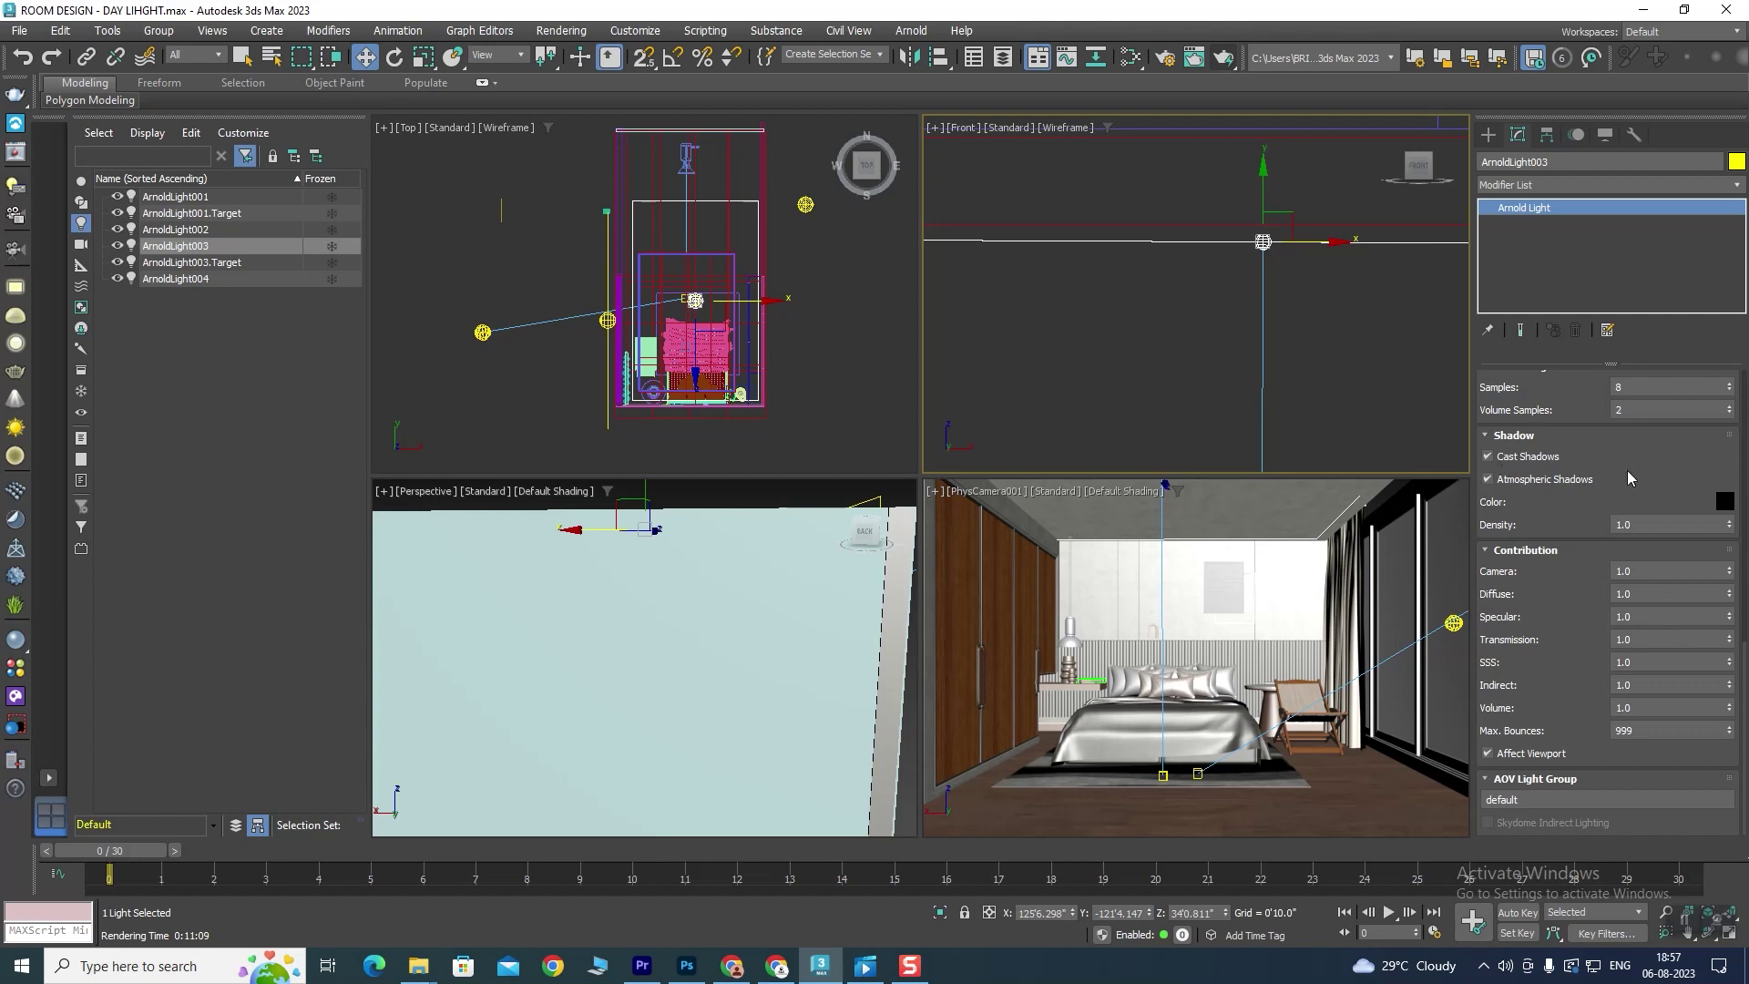
left_click_drag(1631, 477, 1621, 824)
scroll(1621, 824, "up", 2)
scroll(1621, 824, "up", 3)
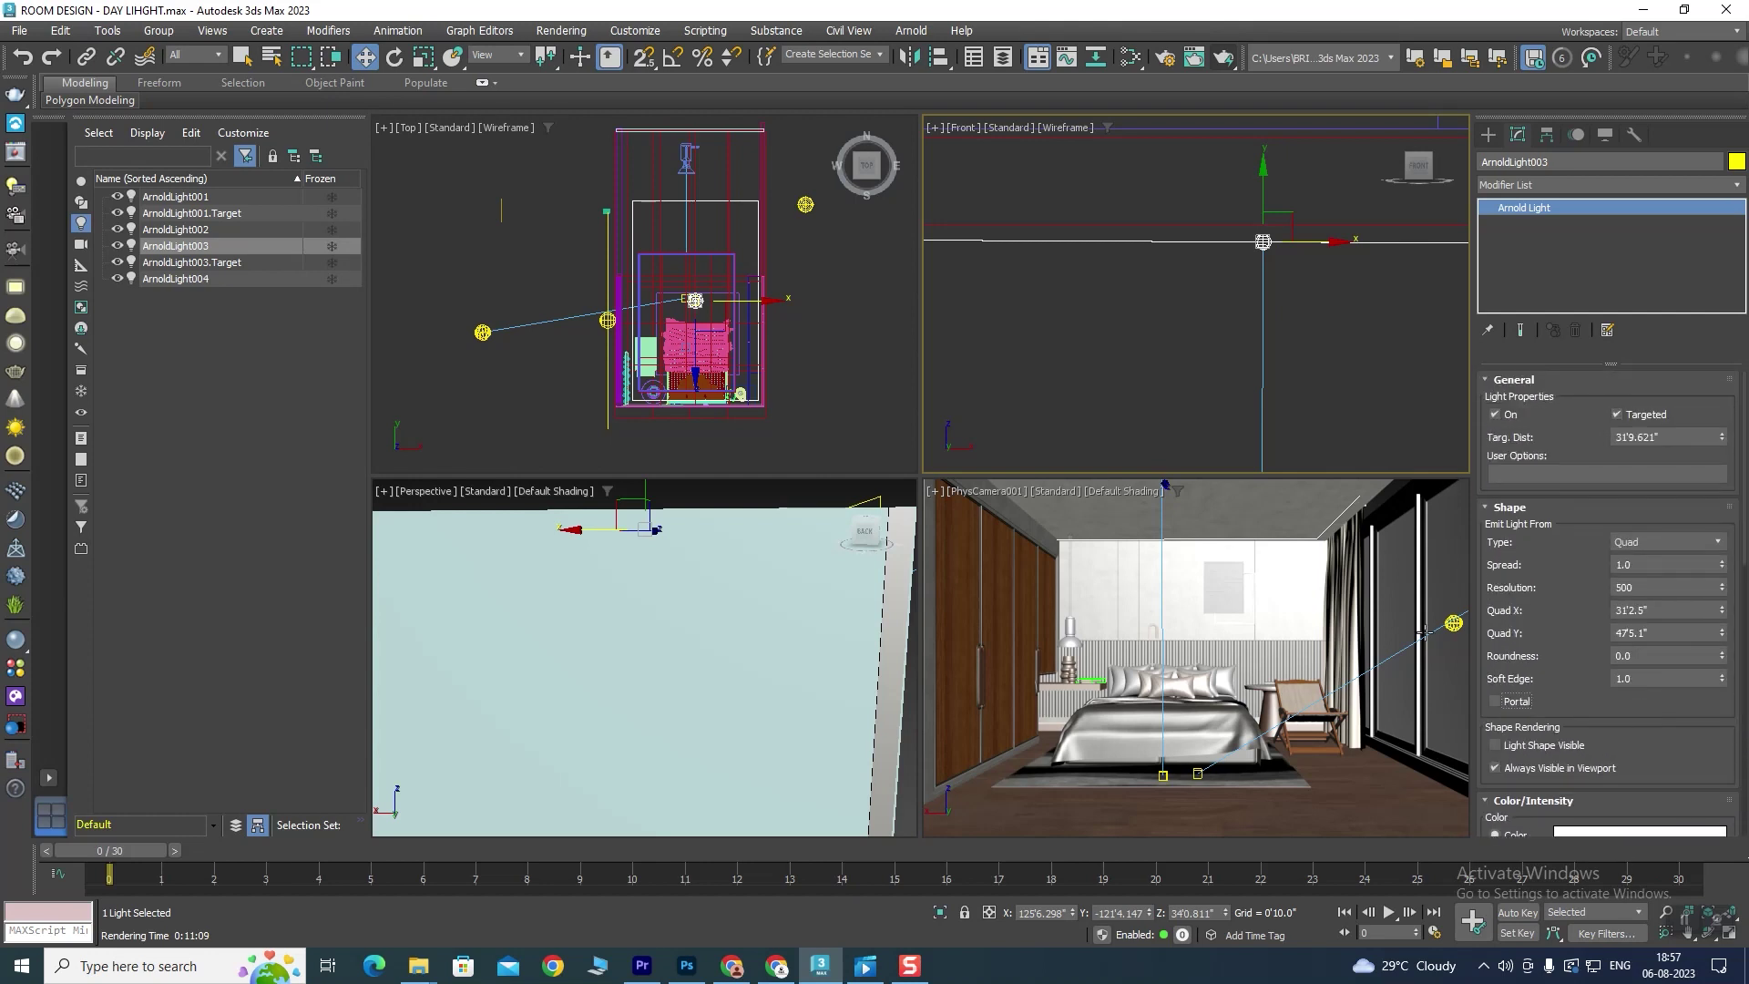
left_click(1223, 581)
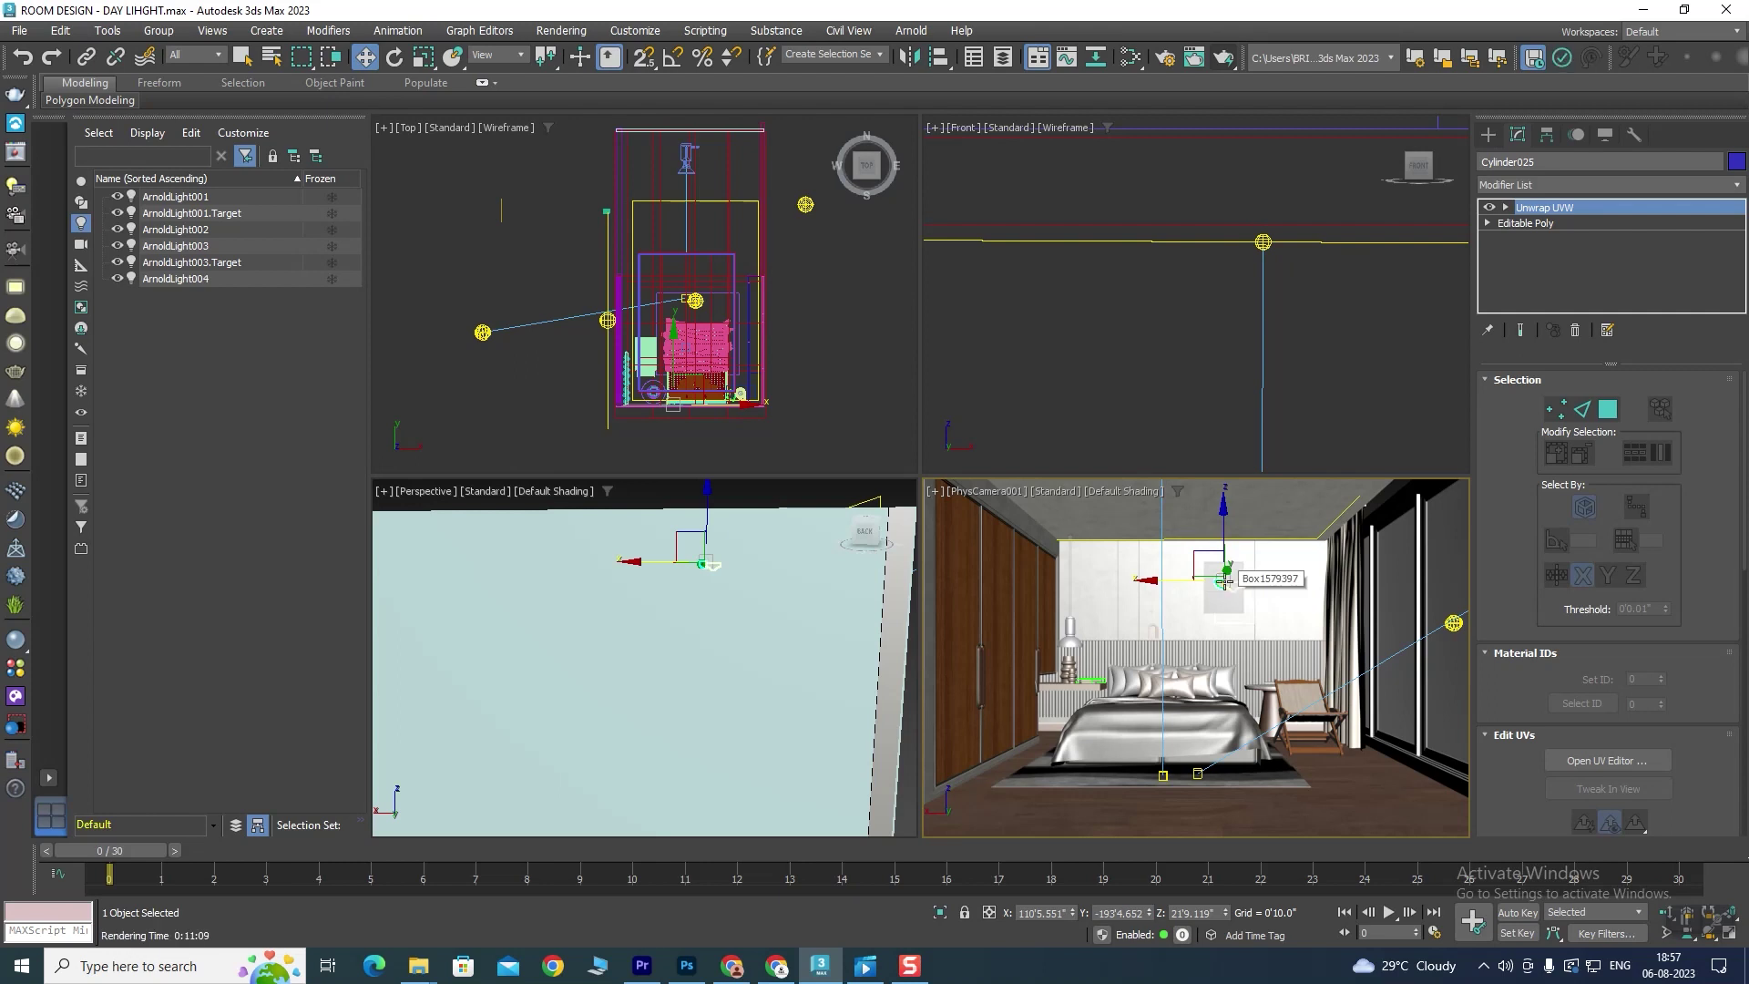
Step: Set the render output size to the 1920x1080 preset in Render Setup
left_click(1165, 57)
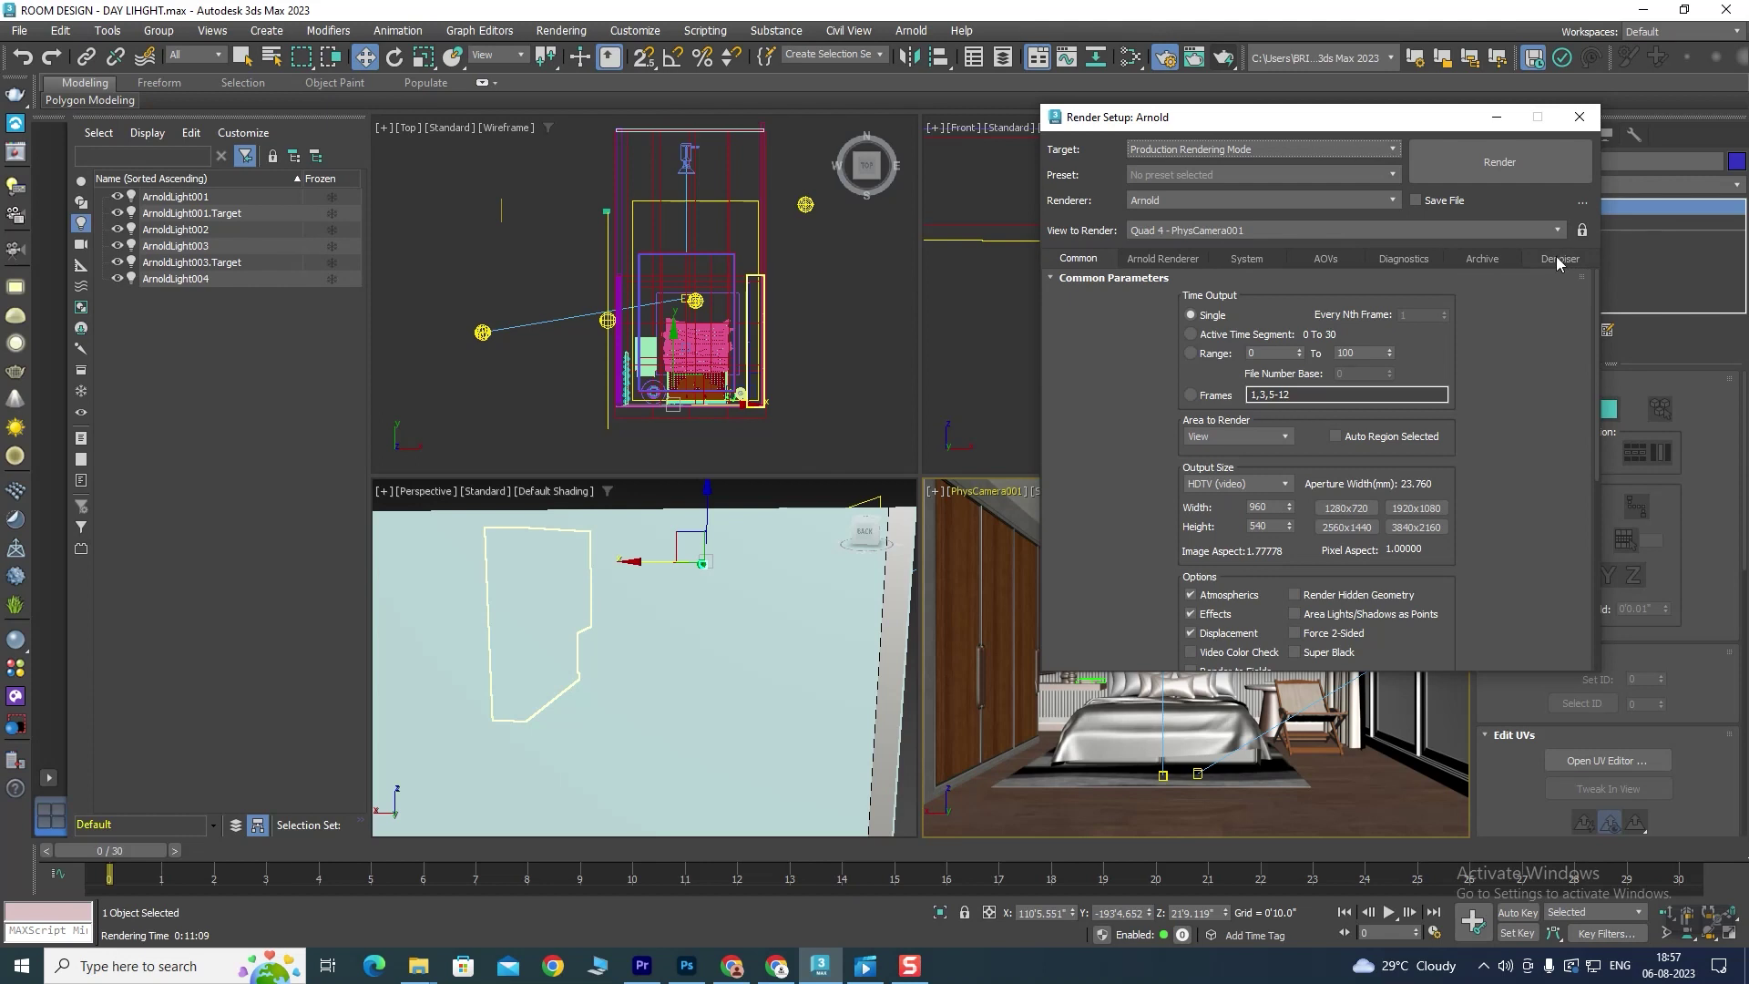
left_click(1407, 510)
left_click(1579, 117)
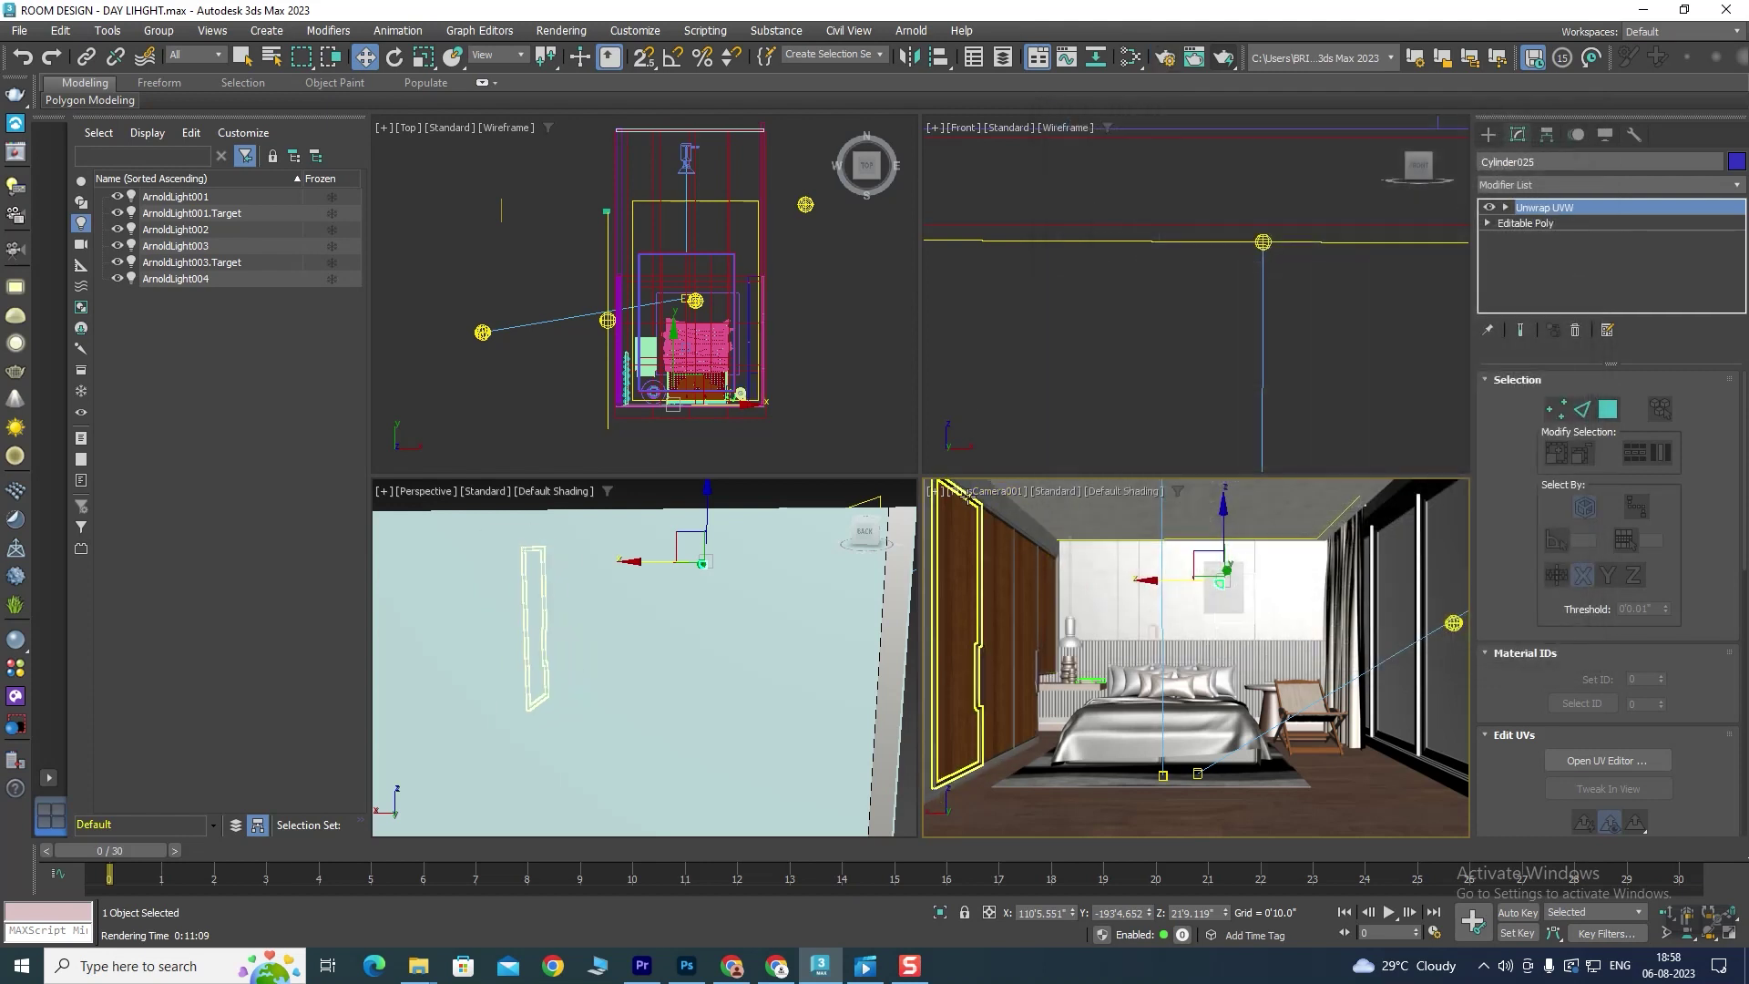
Step: Show safe frames in the camera viewport and save the scene
left_click(959, 497)
left_click(973, 497)
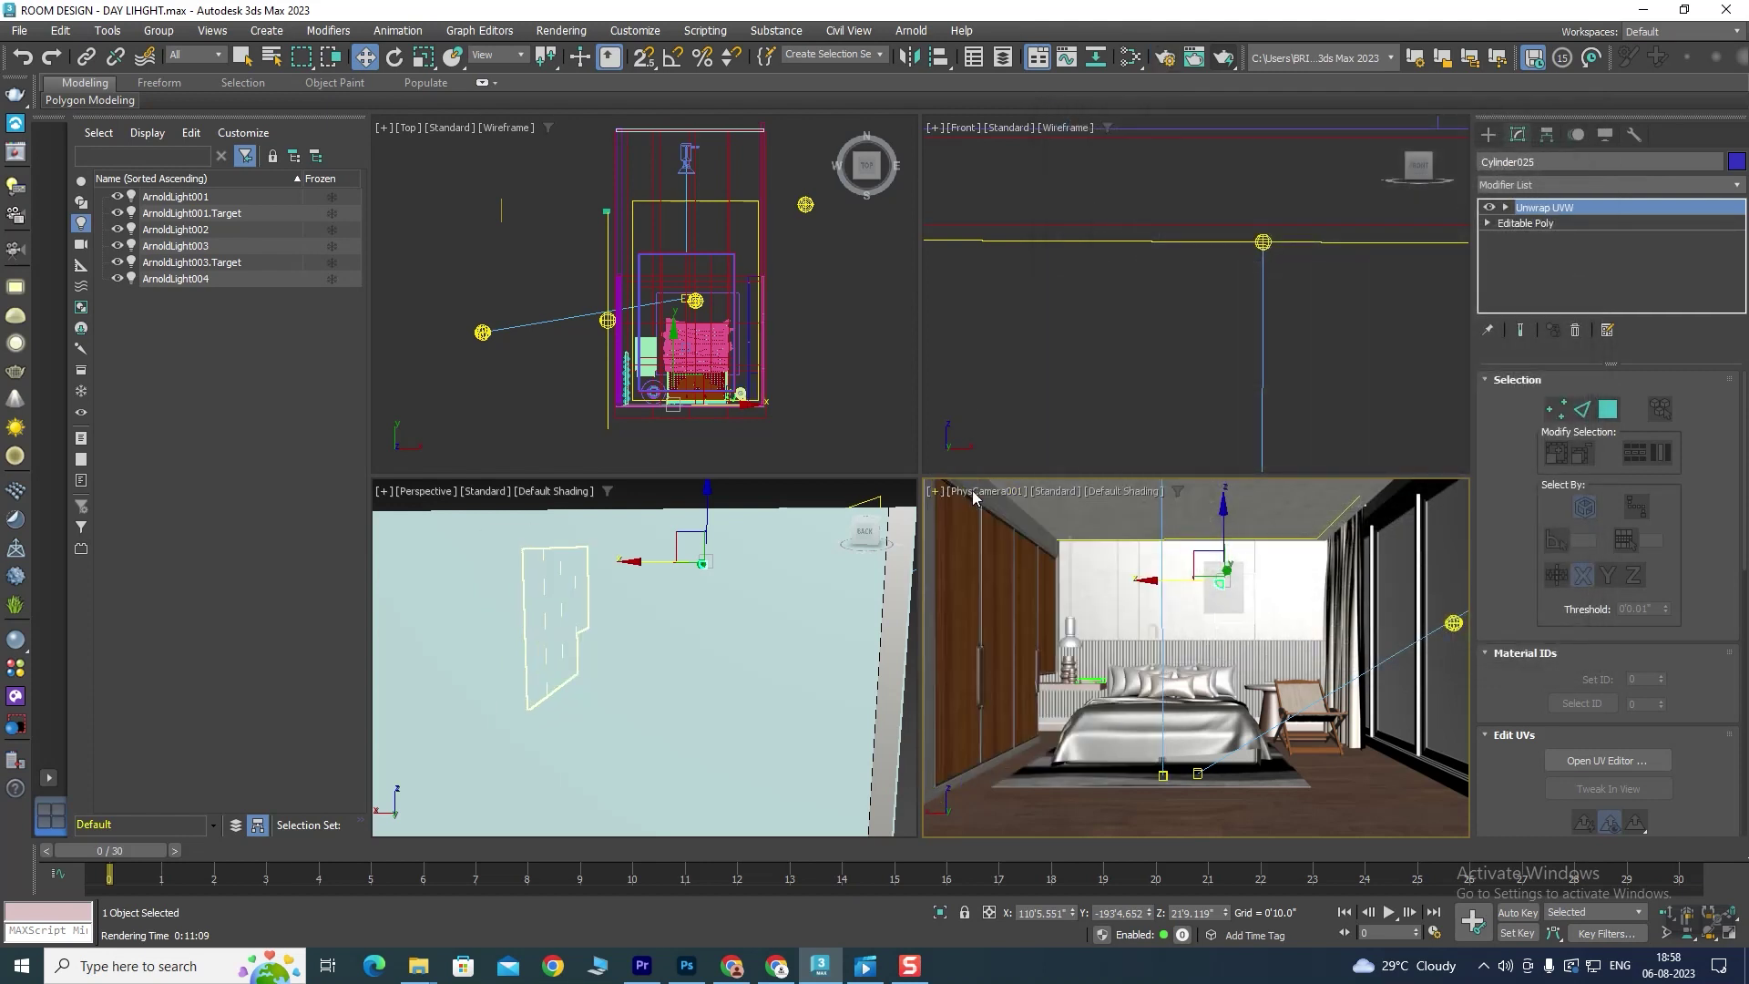
left_click(1002, 797)
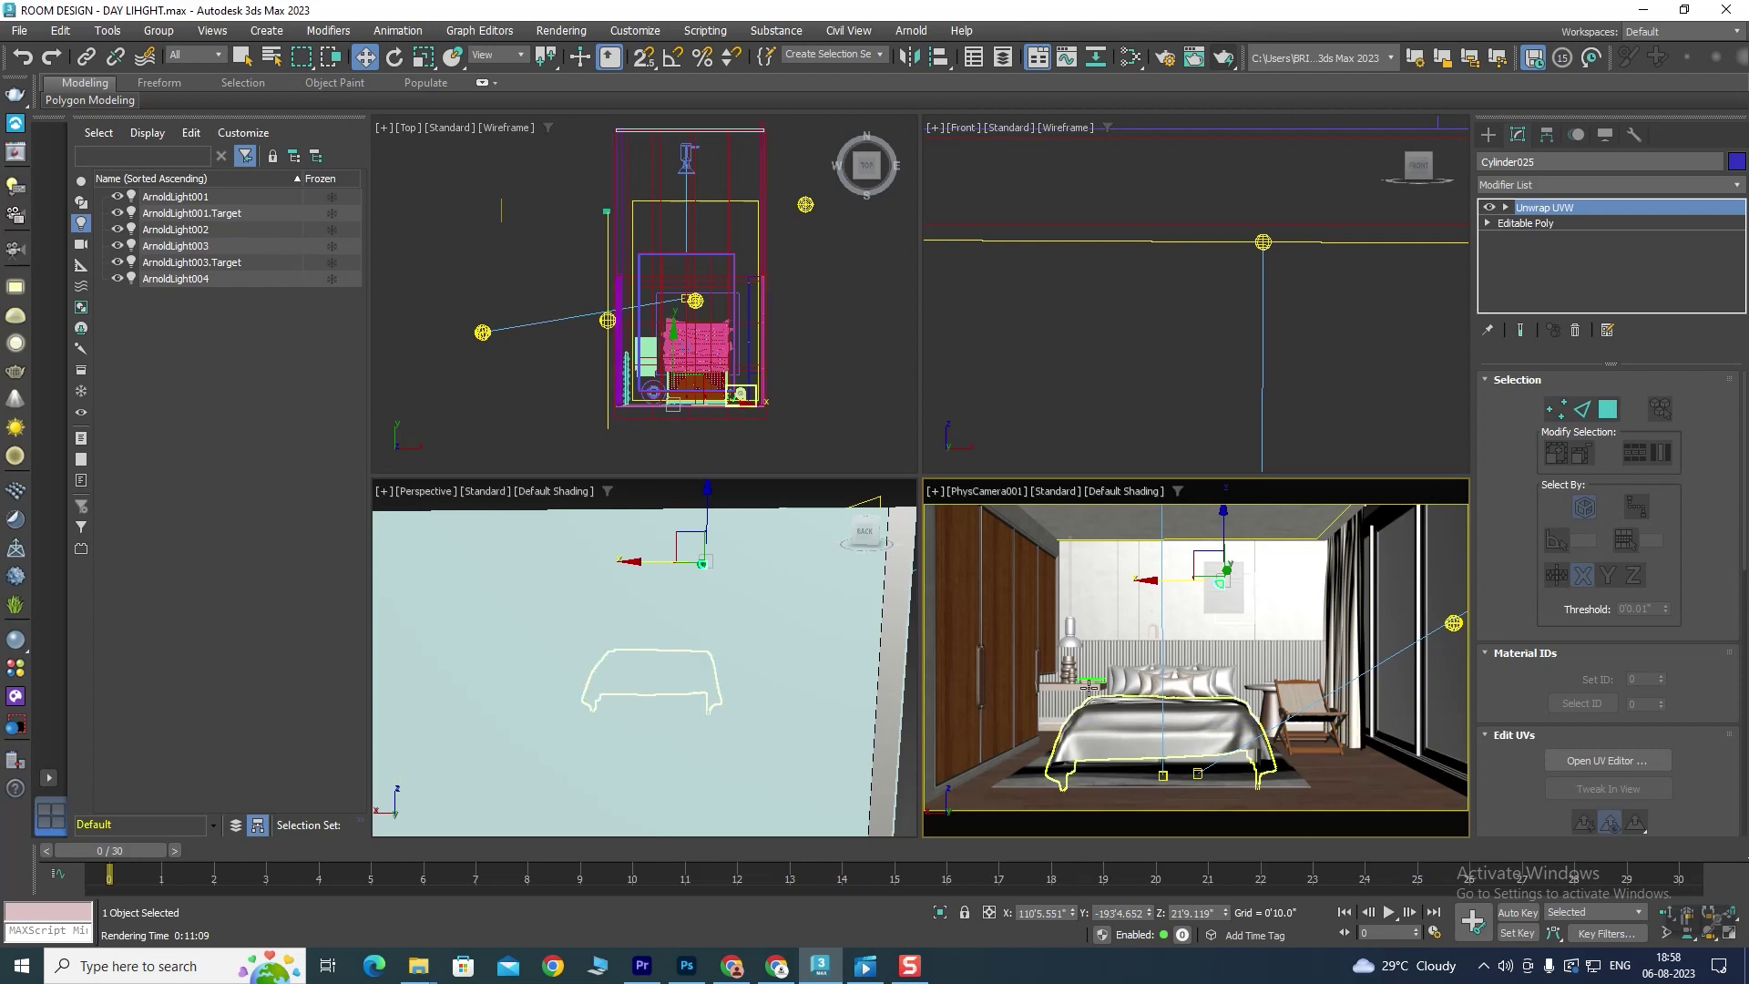
key("ctrl+s")
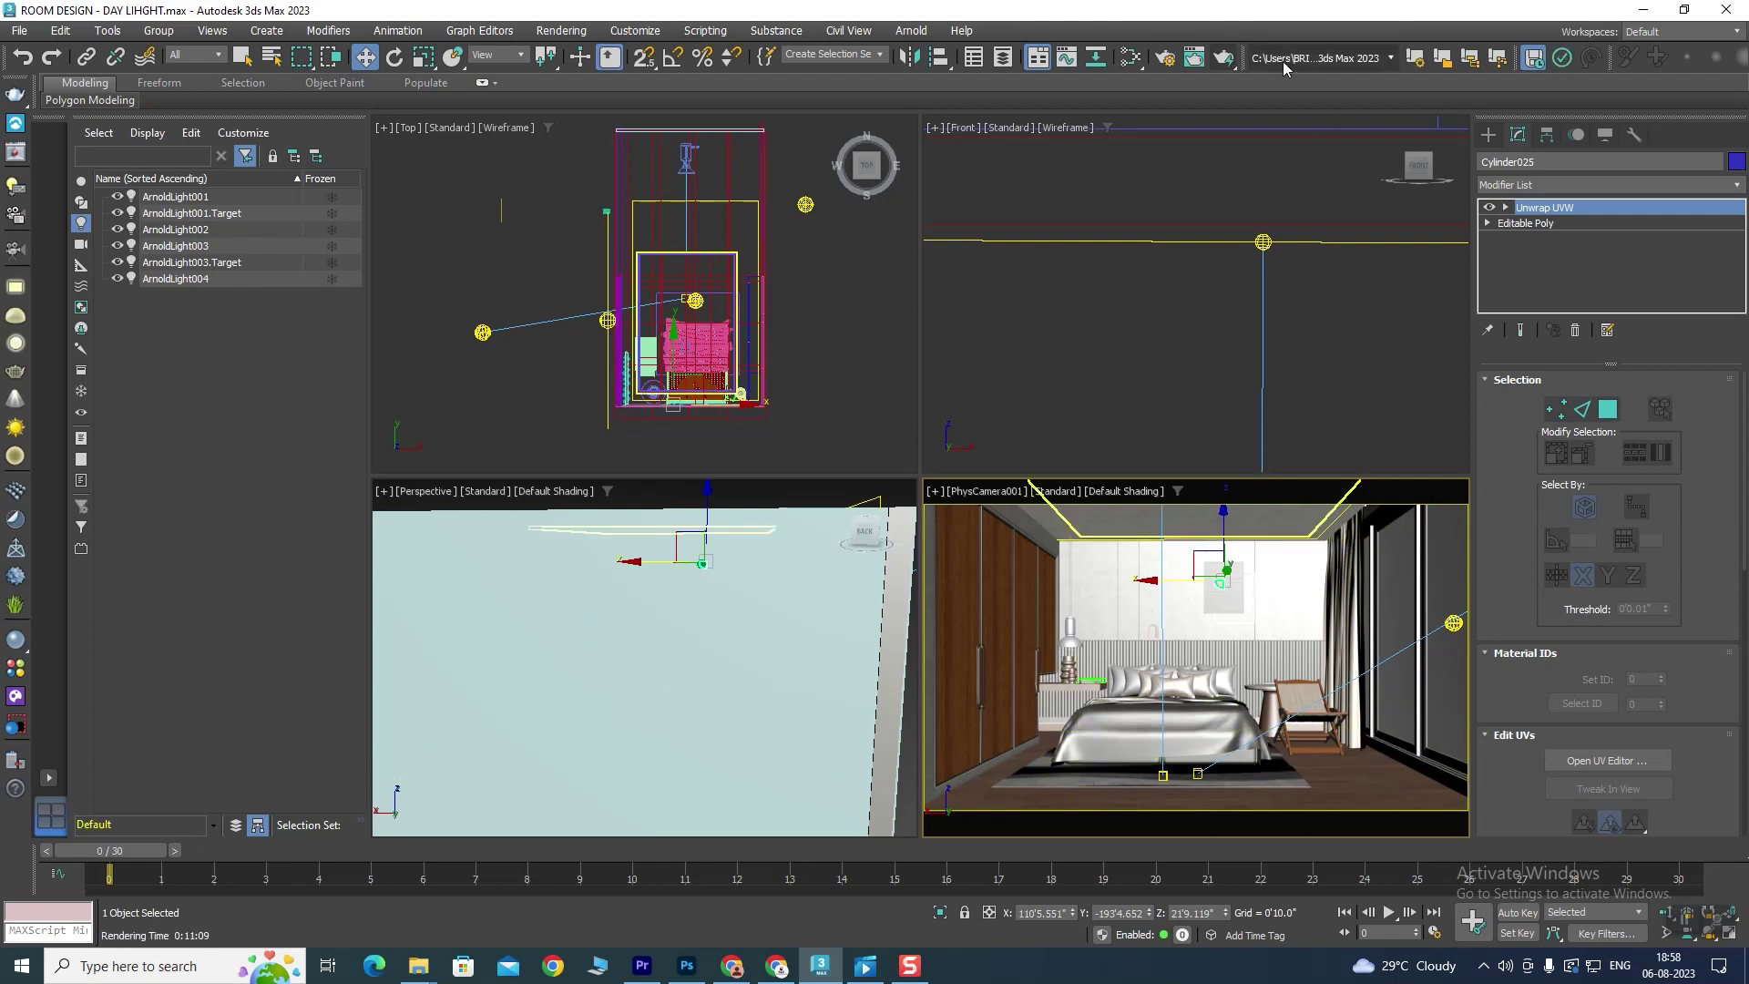